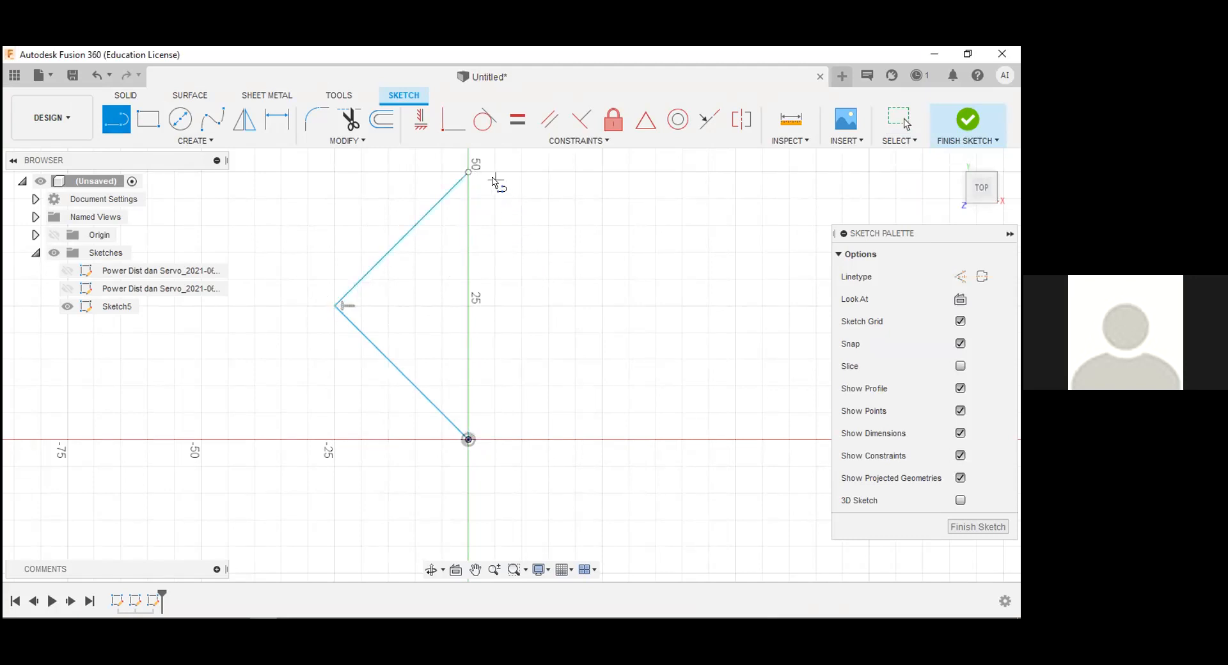
- Sketch a sloped line about 32 mm long, running down to the right from the upper end of the existing line chain
click(469, 173)
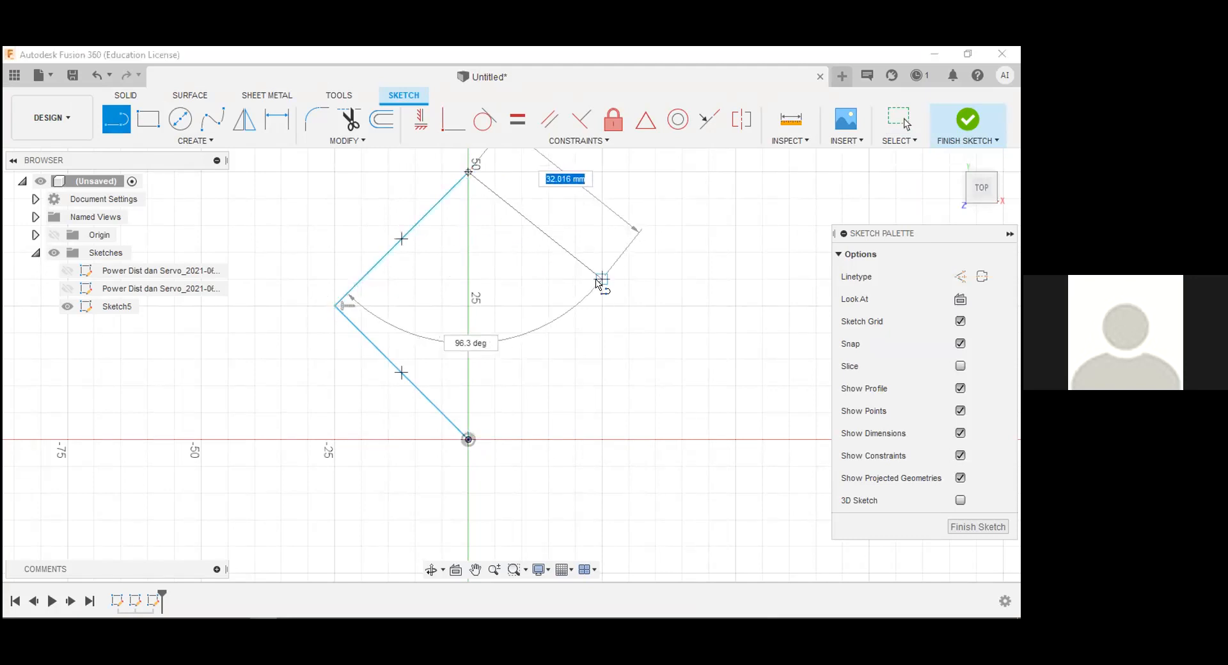
double_click(602, 279)
key(Escape)
- Delete the entire connected chain of lines from the sketch
click(554, 245)
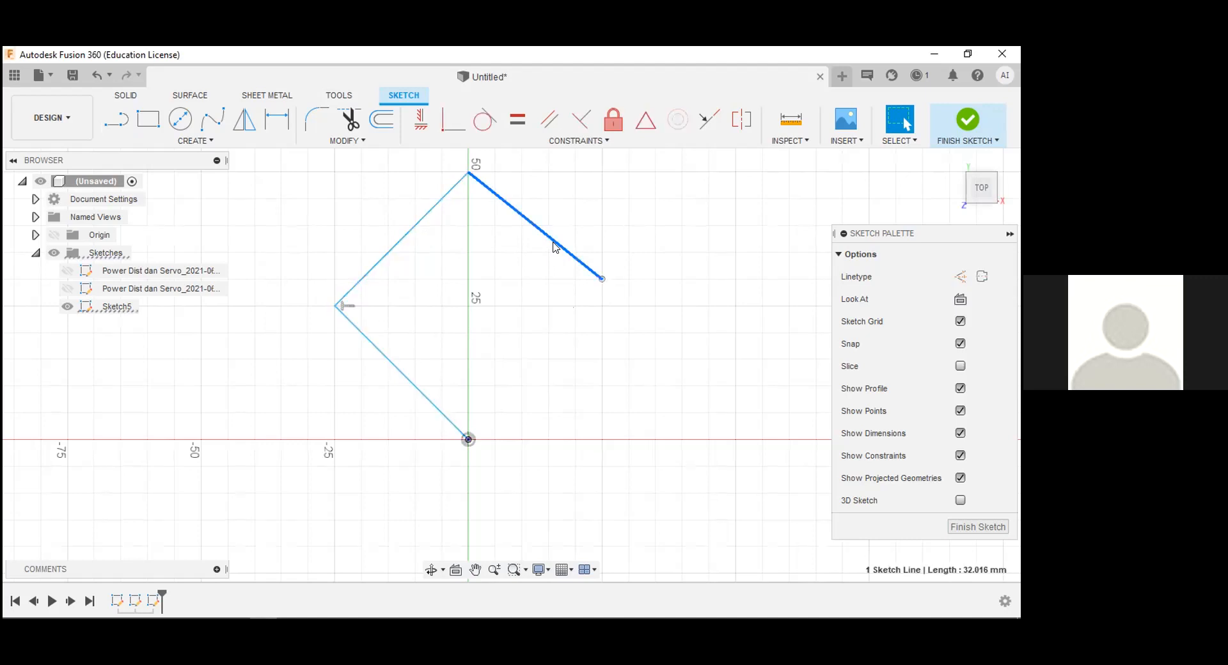
double_click(554, 244)
key(Delete)
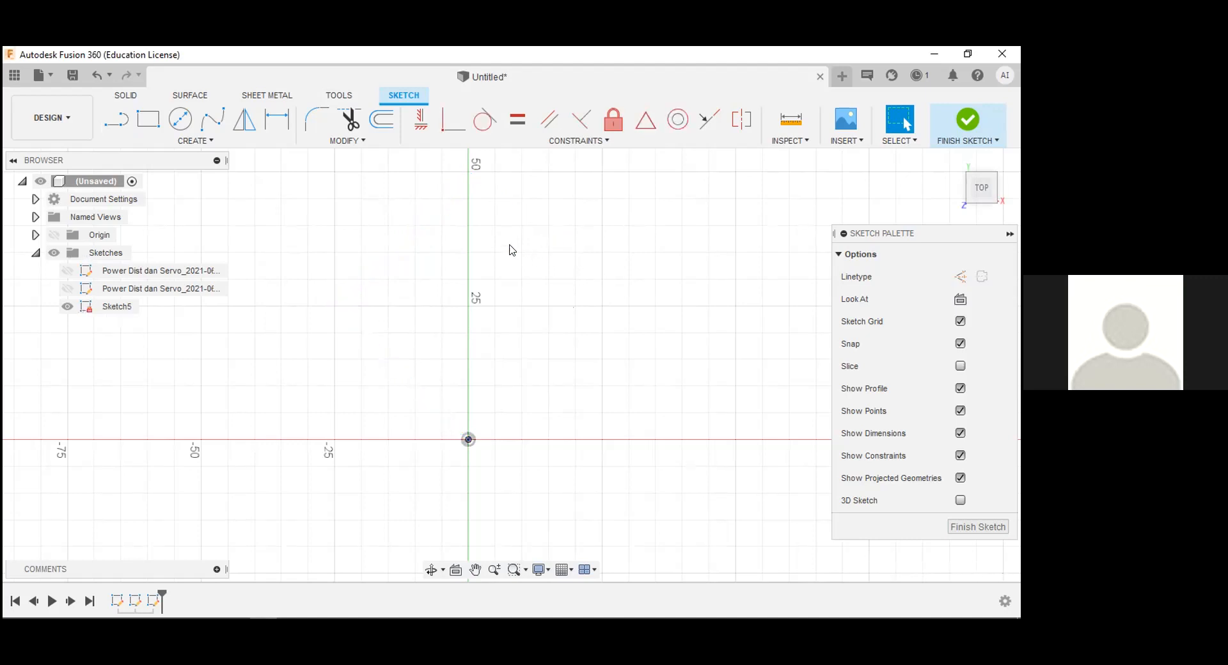
- Sketch a closed spline through four points around the origin, about 50 mm wide
click(219, 123)
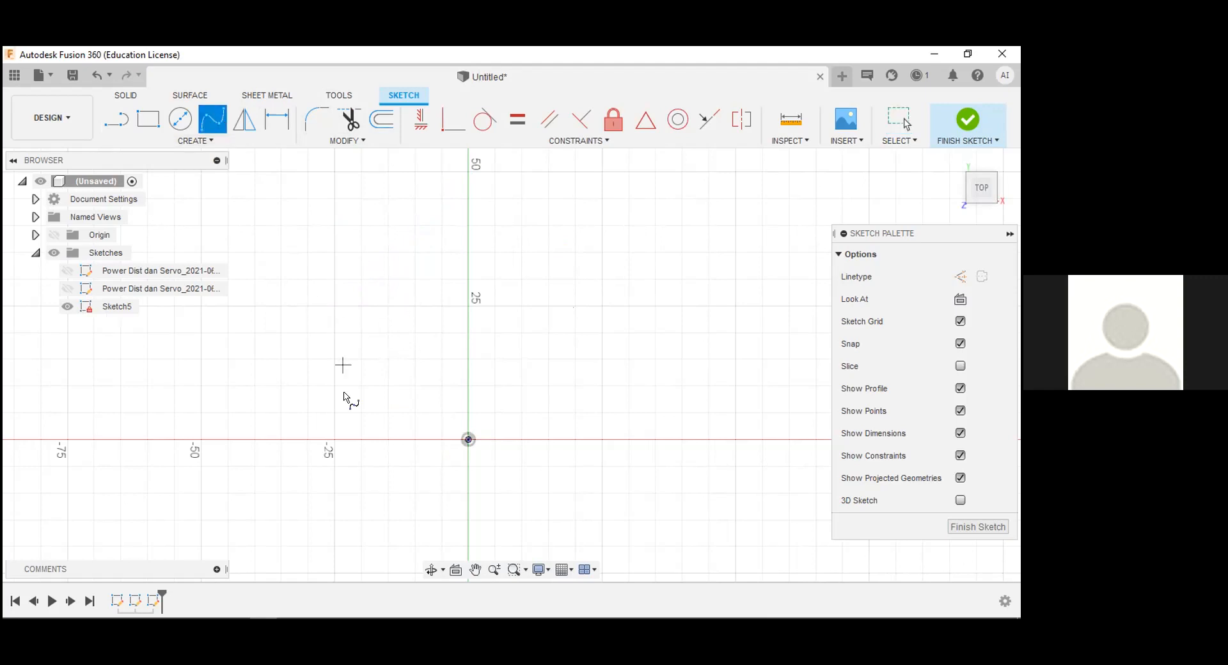
click(335, 439)
click(468, 306)
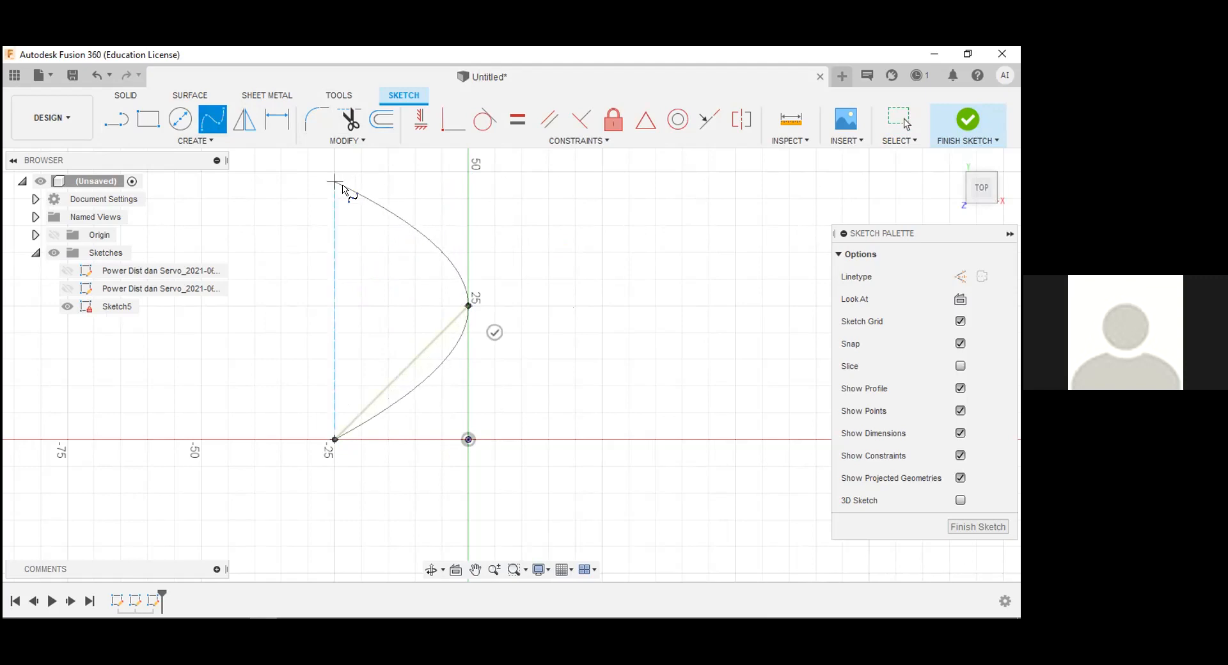
click(601, 394)
click(506, 493)
click(334, 439)
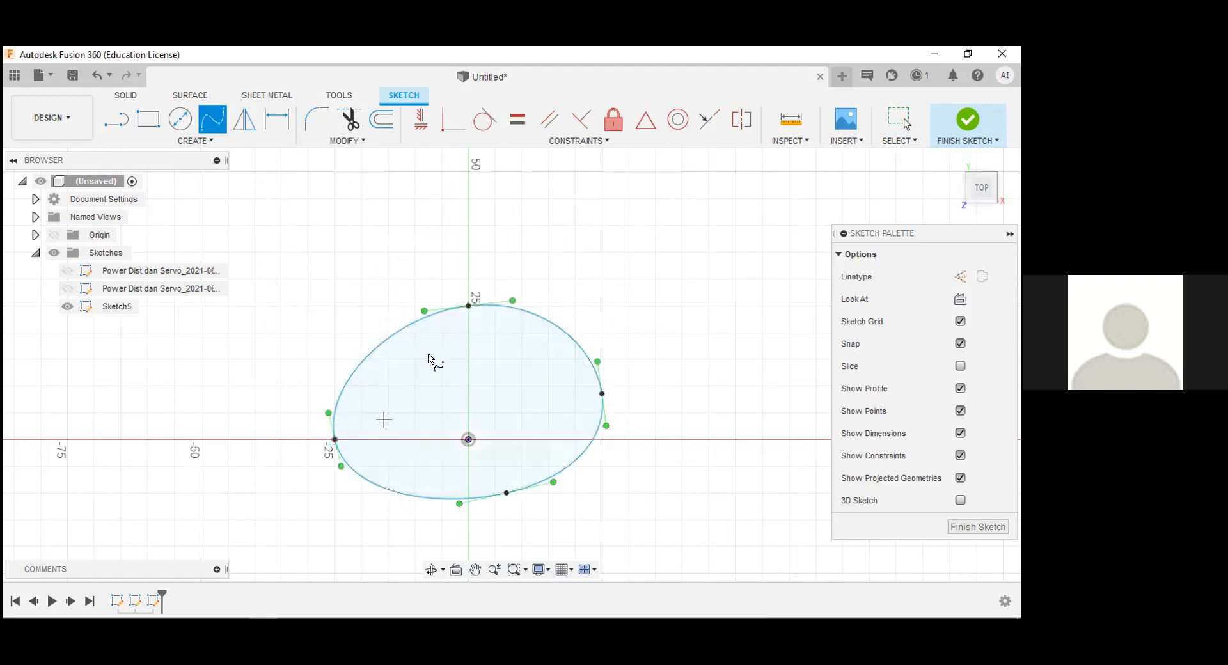
key(Escape)
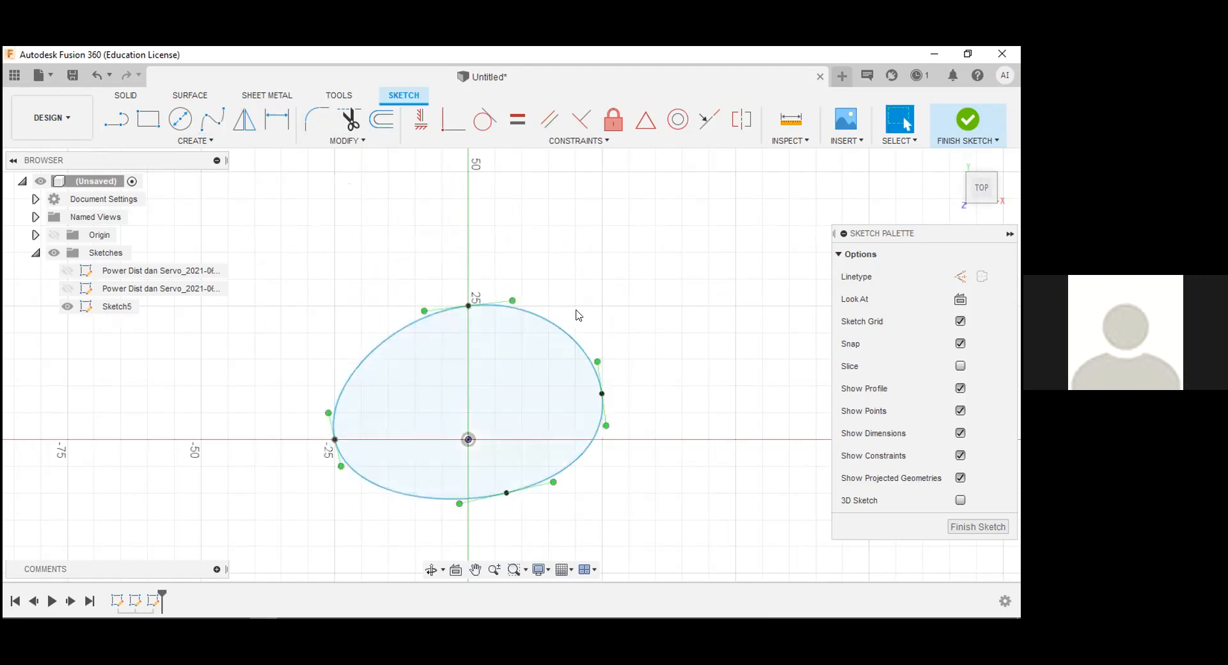
- Lengthen the tangent handle at the spline's upper point, then undo the reshaping and the spline itself
click(512, 300)
mouse_move(512, 302)
mouse_down()
mouse_move(494, 254)
mouse_move(529, 279)
mouse_move(534, 318)
mouse_move(533, 301)
mouse_up()
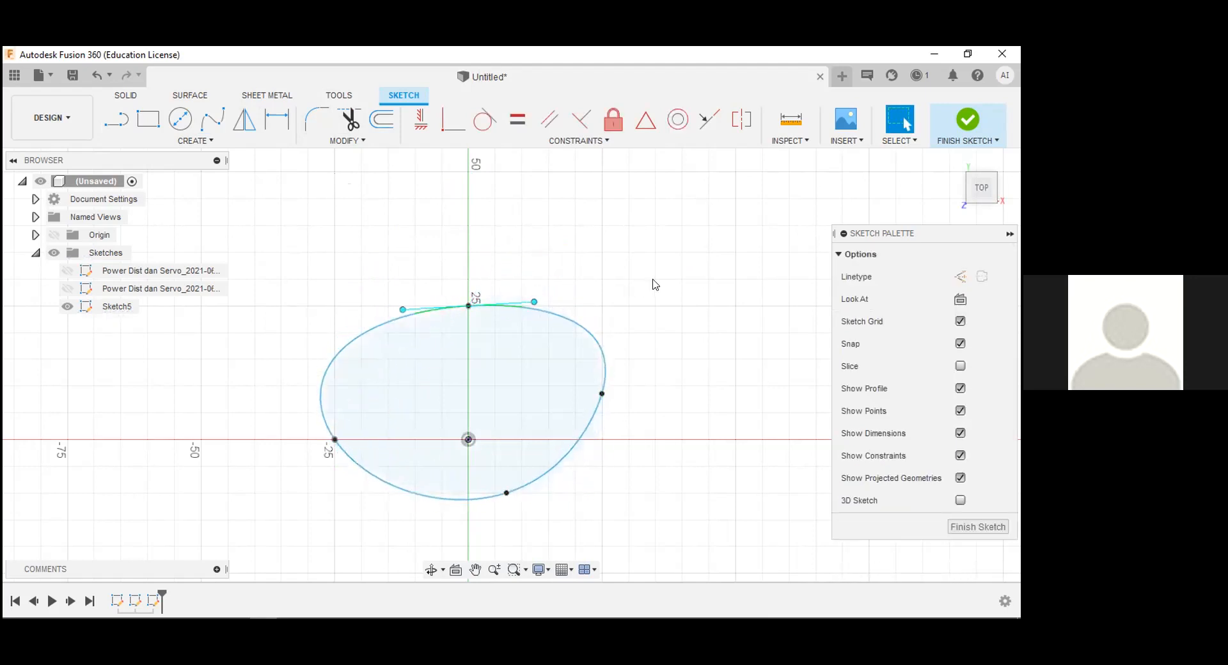
key(ctrl+z)
key(ctrl+z)
key(ctrl+z)
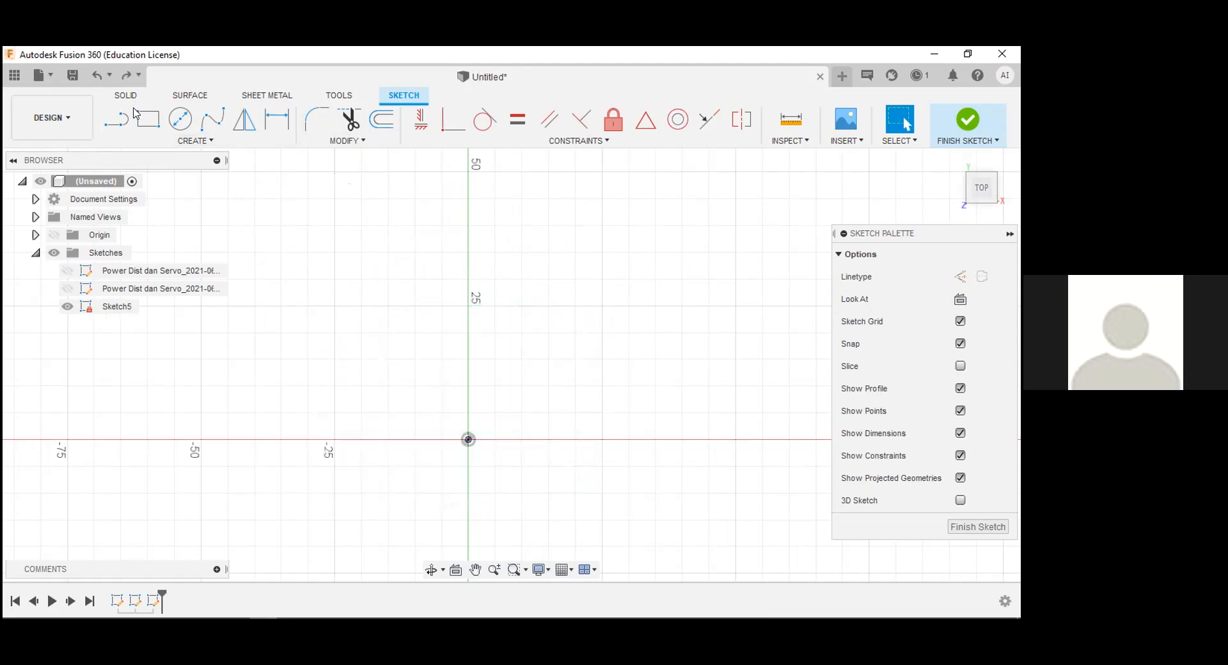
- Preview a 2-point rectangle from the origin, about 55 mm by 41 mm, without placing it
click(149, 121)
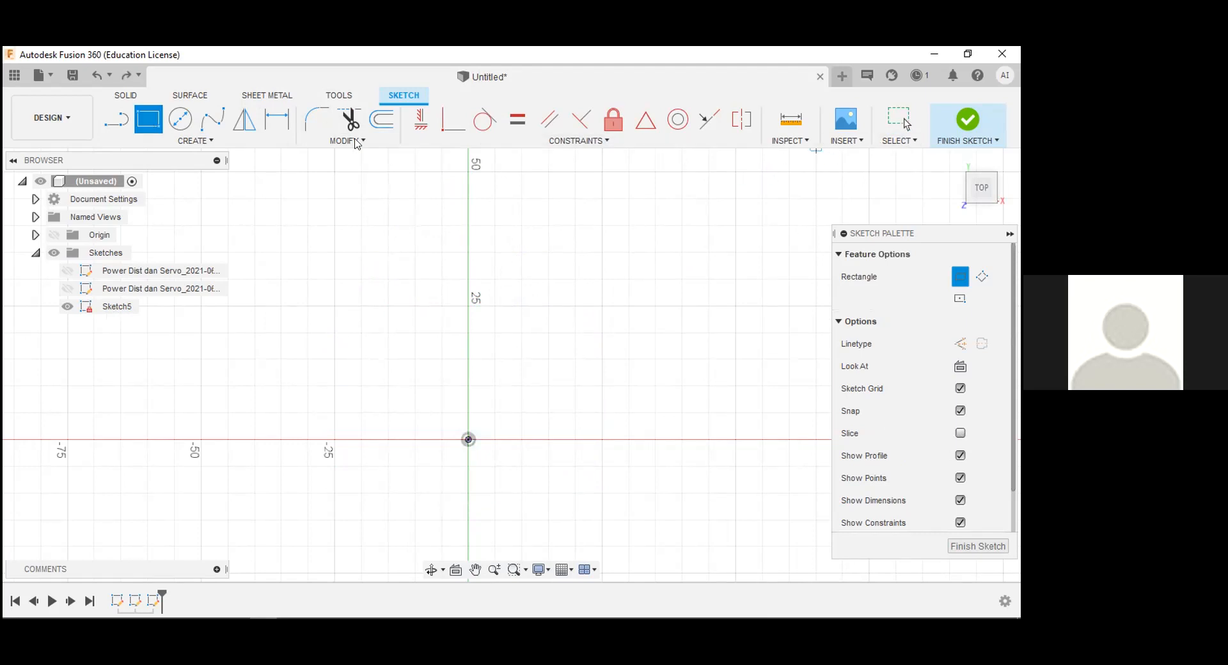
key(Escape)
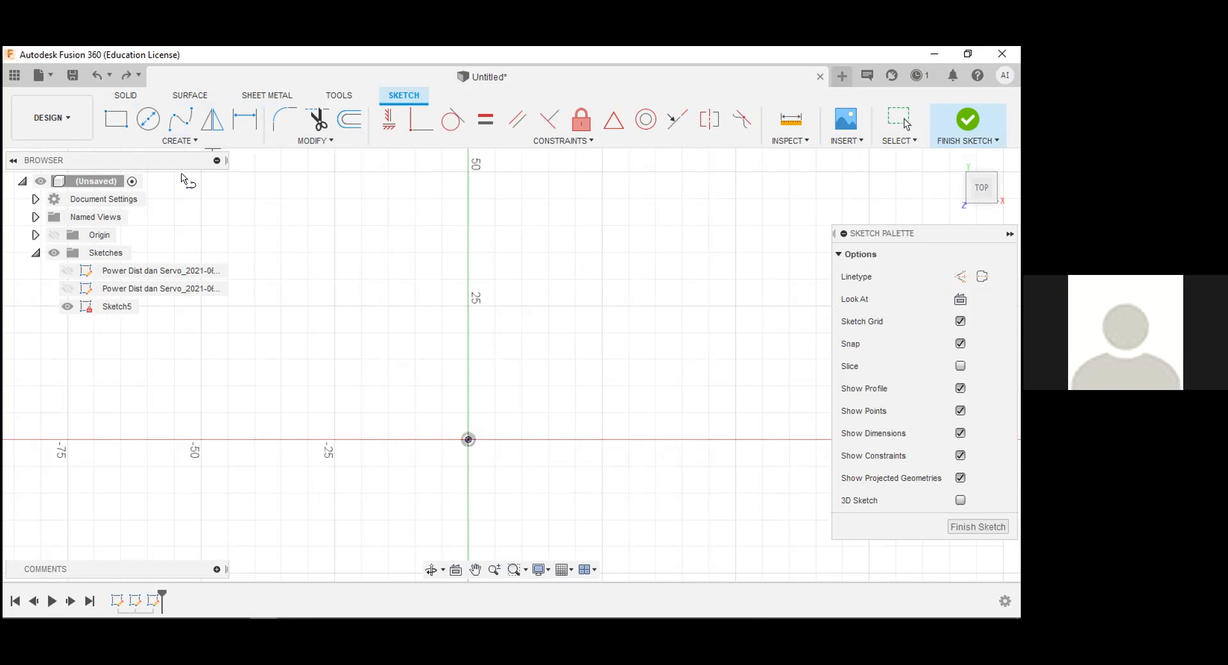
key(r)
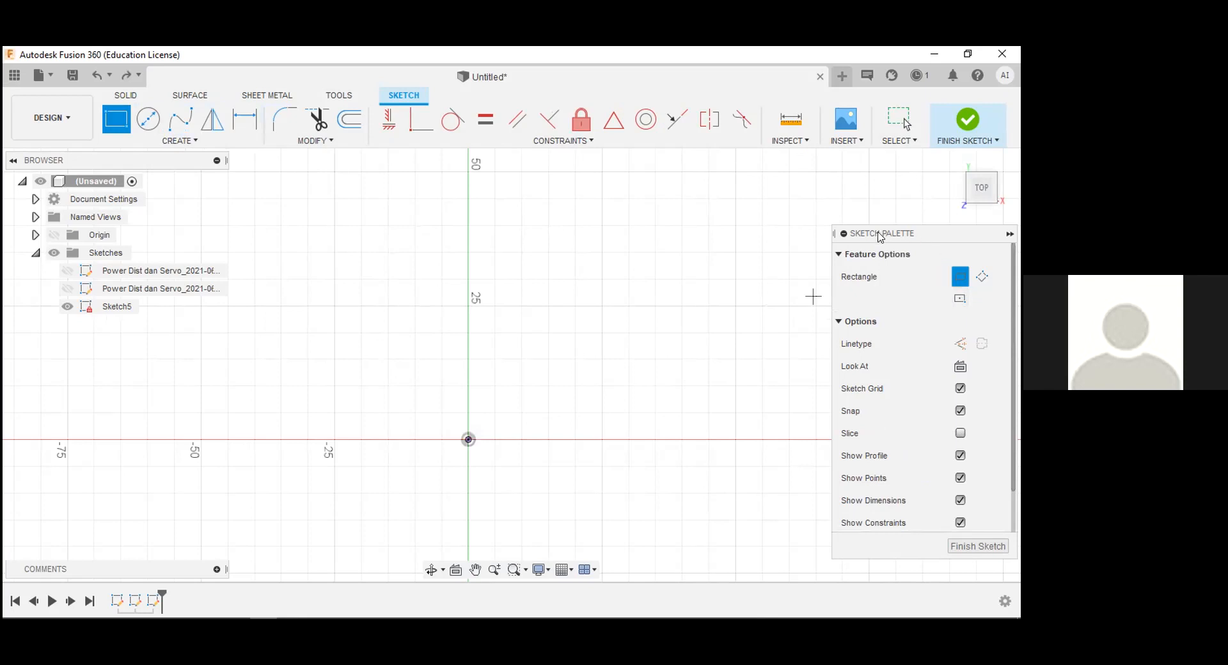
click(965, 299)
click(958, 277)
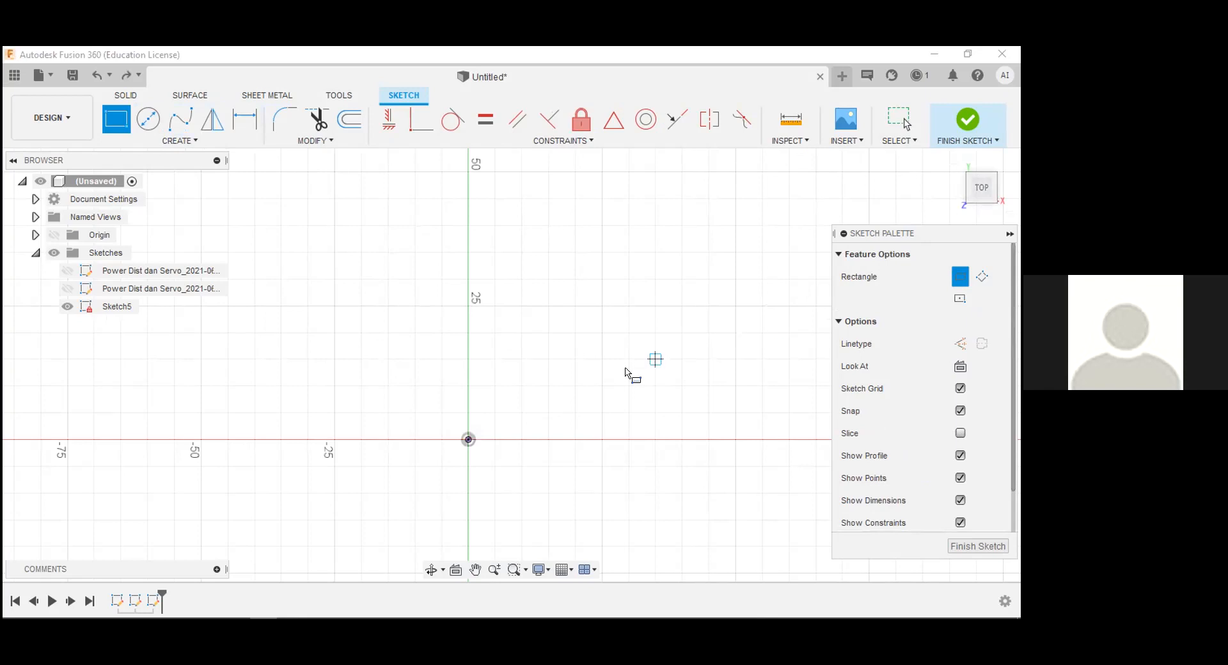
click(470, 440)
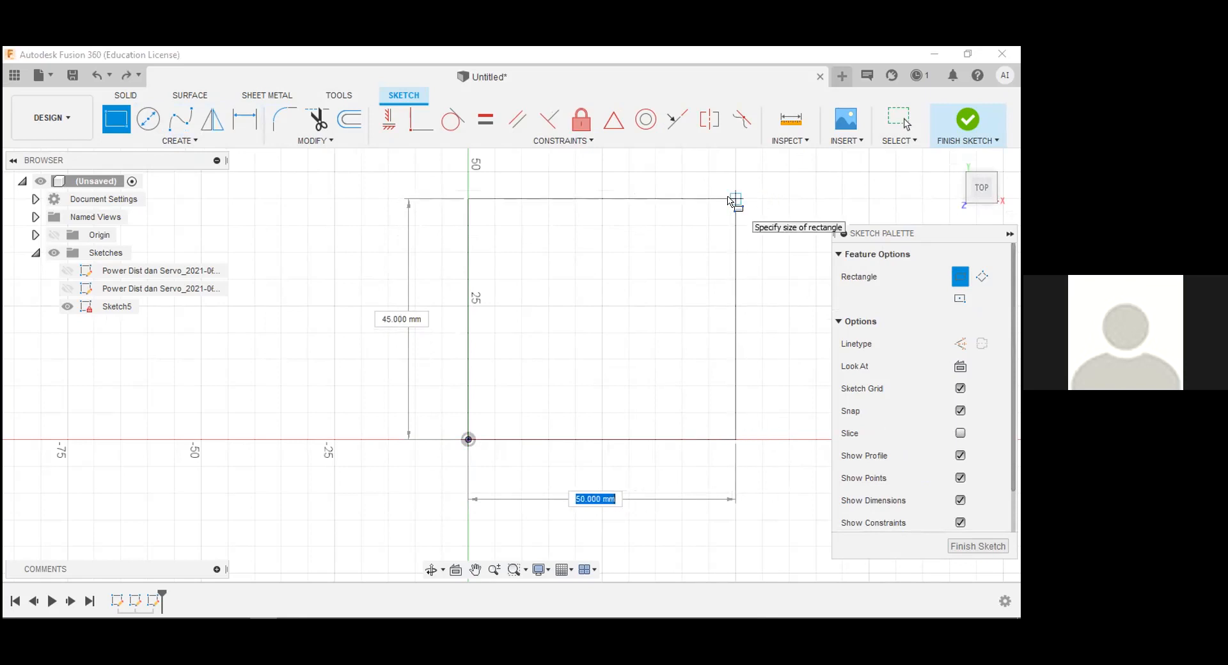
key(Tab)
key(Tab)
key(Tab)
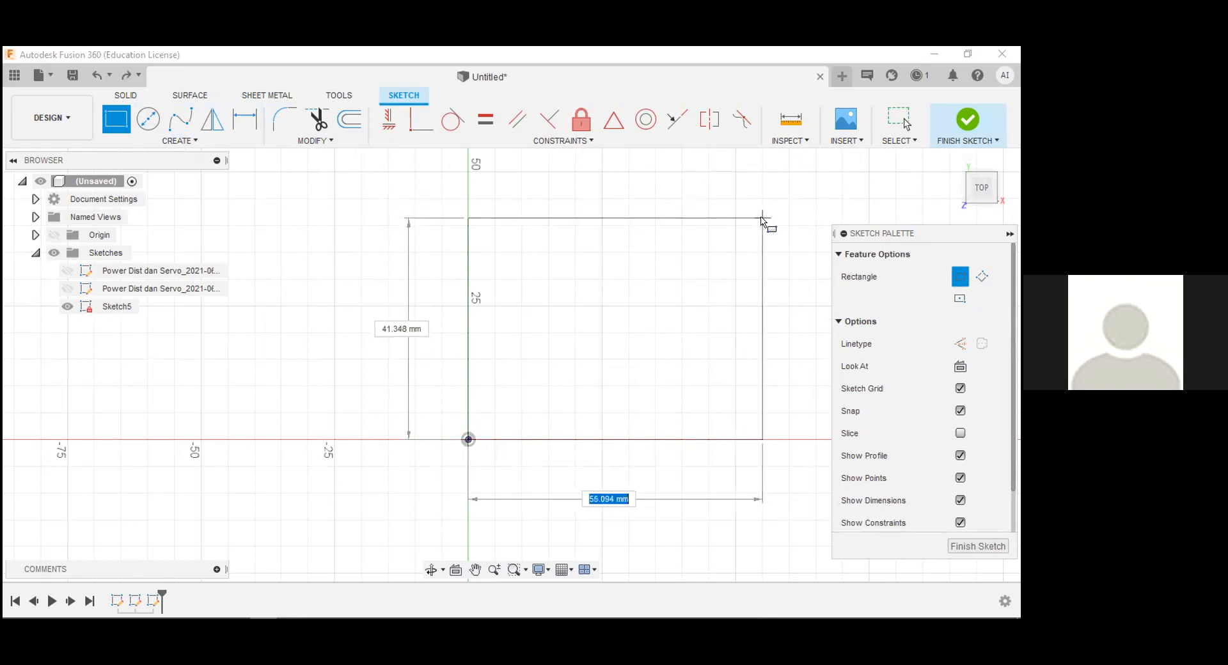
- Preview a center rectangle and a 3-point rectangle starting at the origin, cancelling both
click(960, 299)
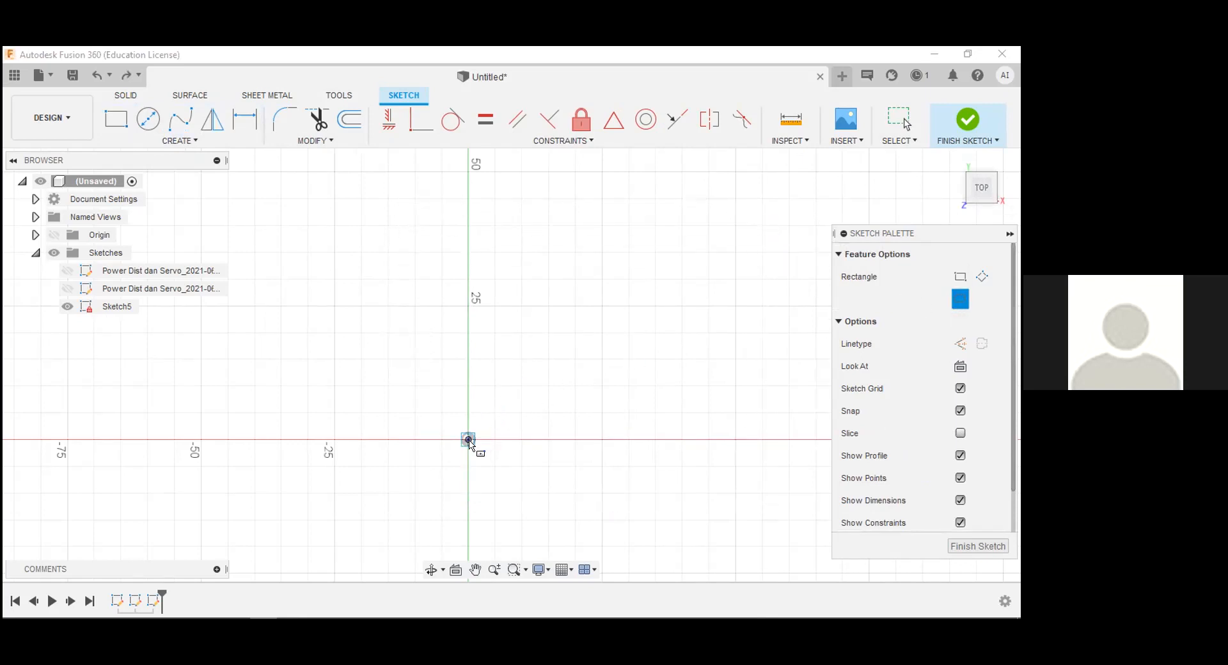
click(469, 440)
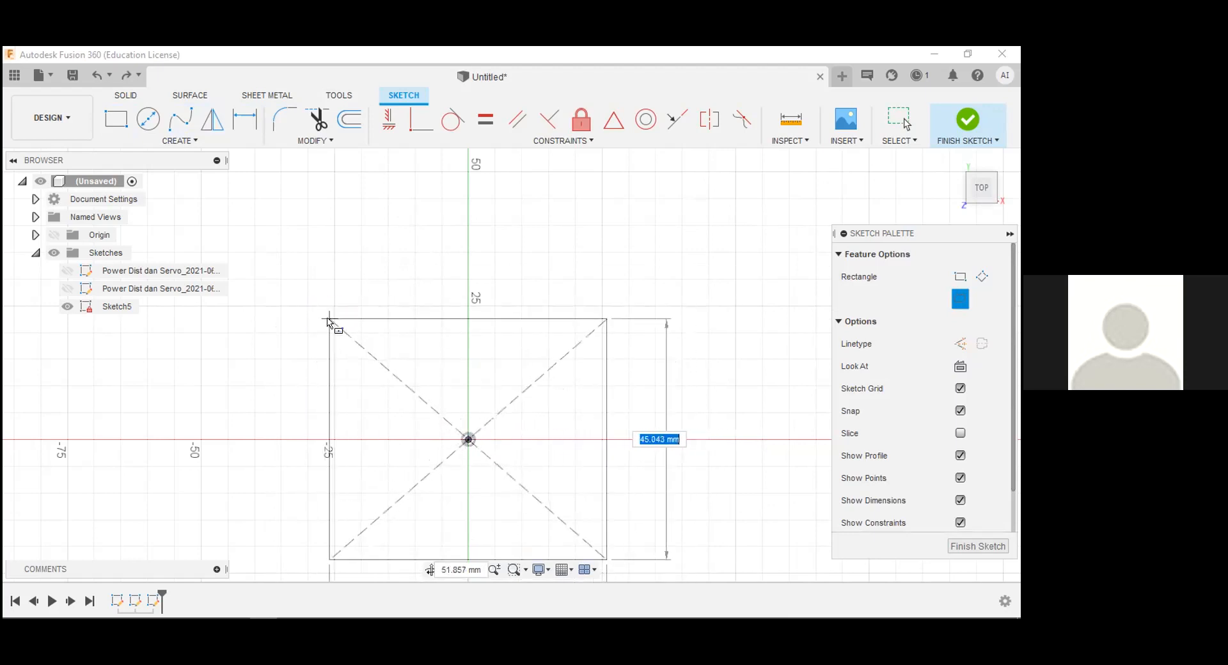
key(Escape)
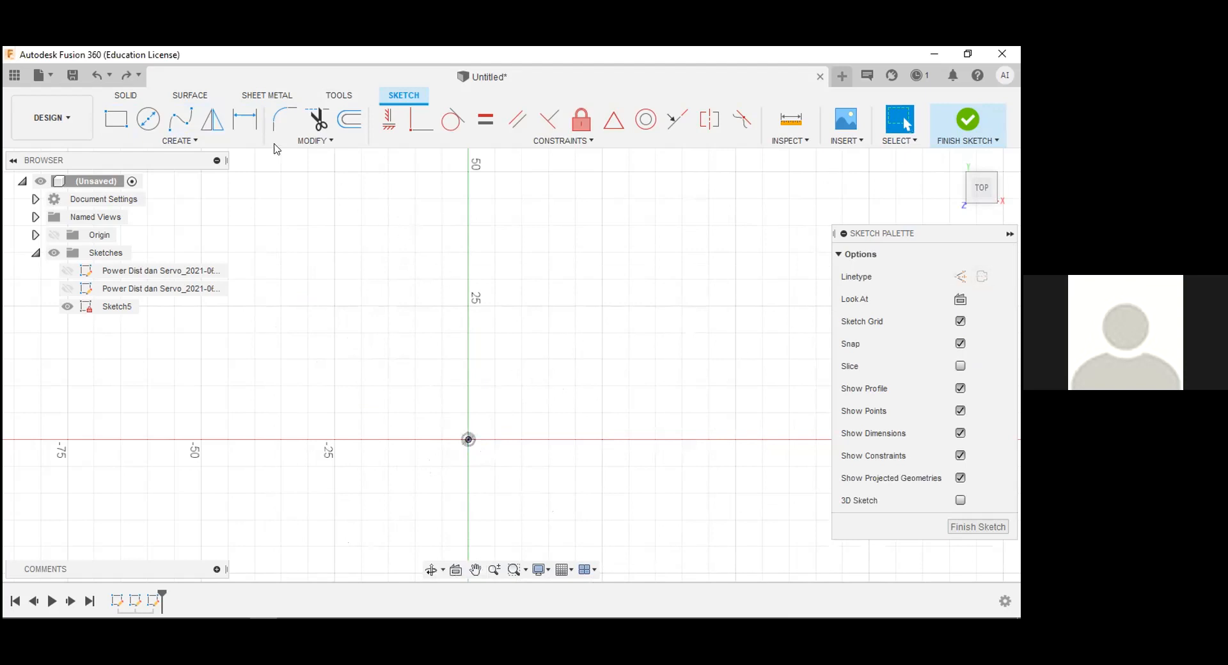
click(116, 119)
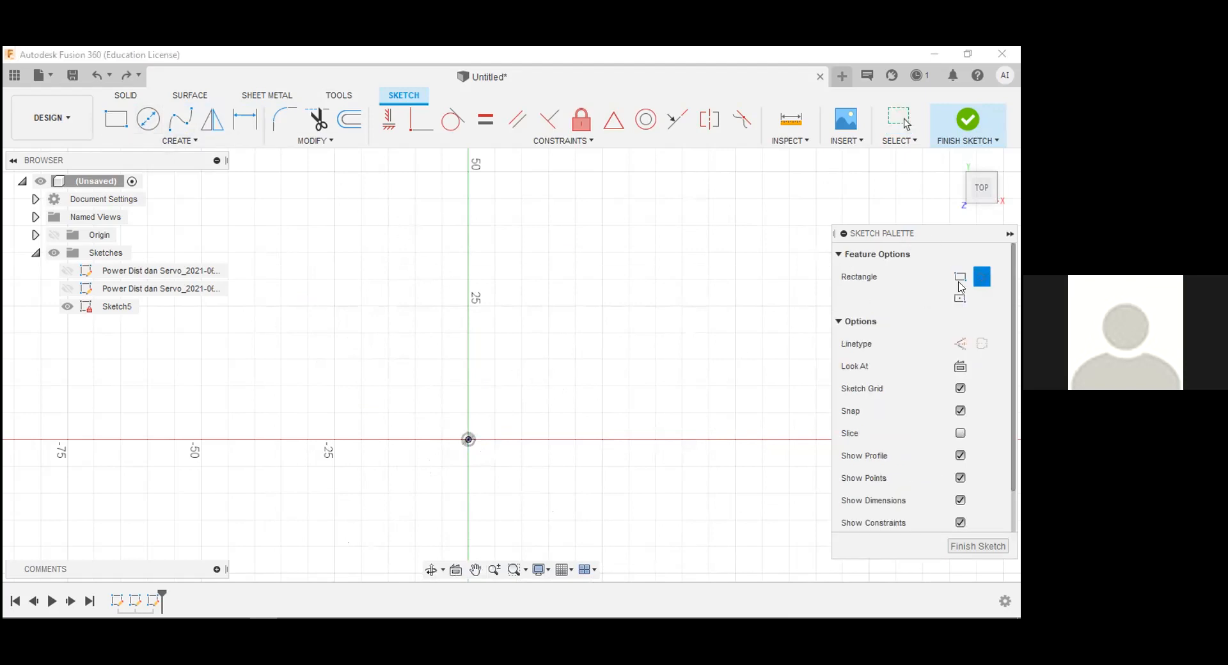
click(468, 440)
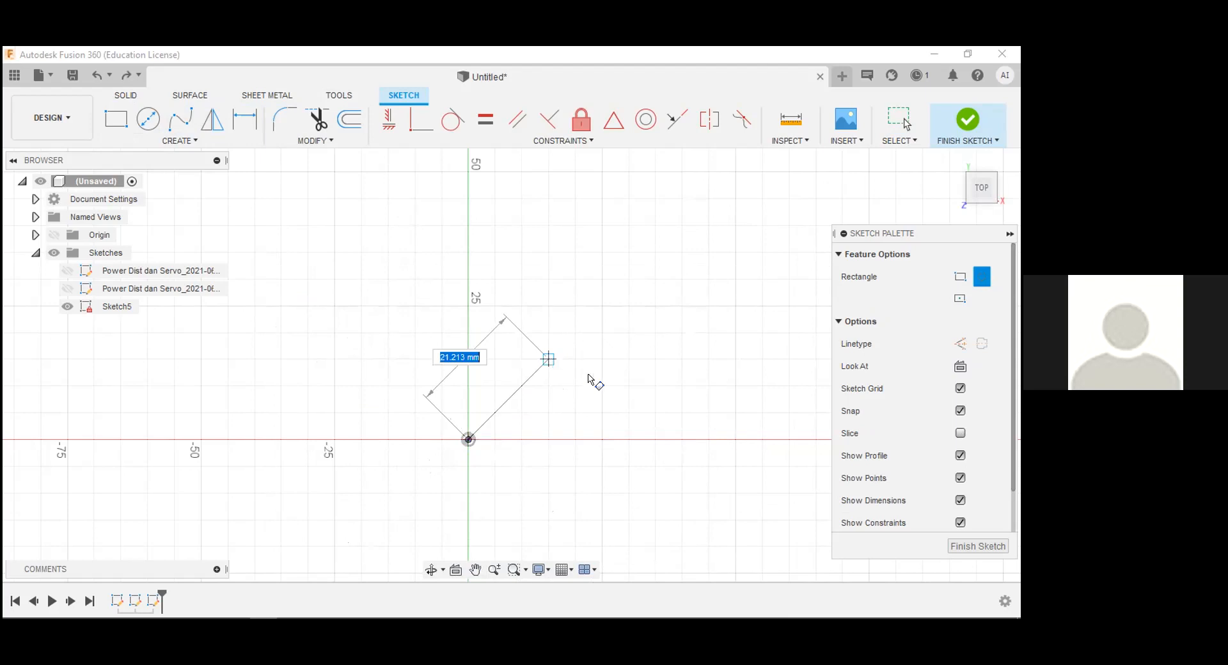
click(612, 323)
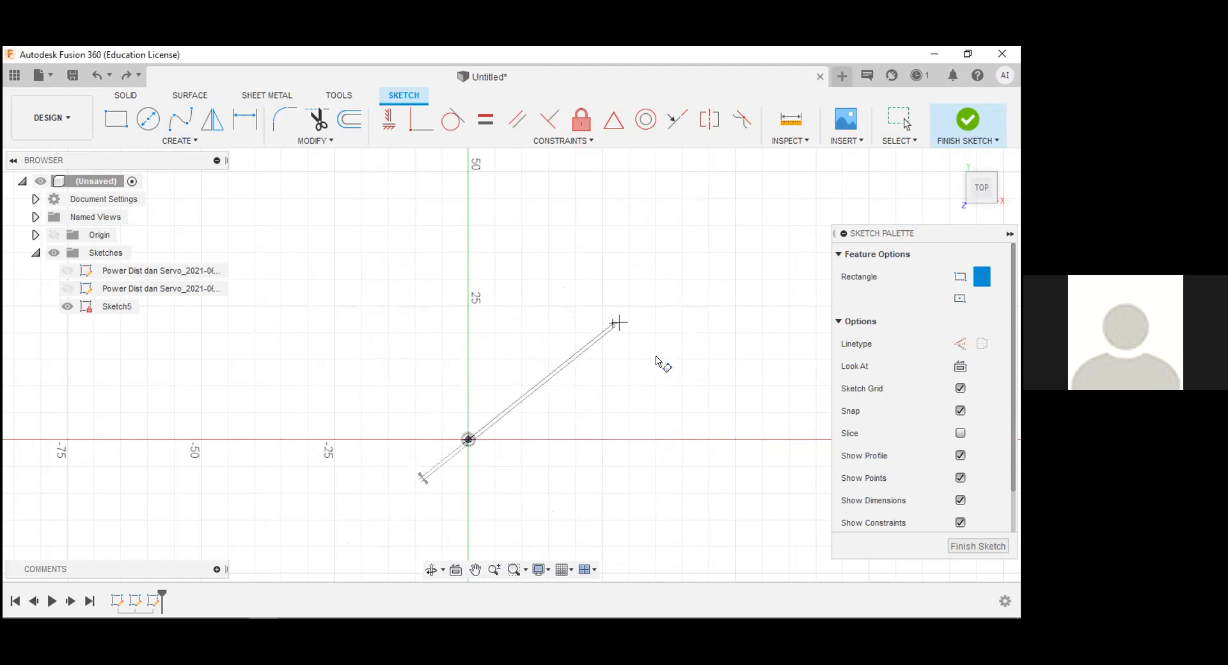
key(Escape)
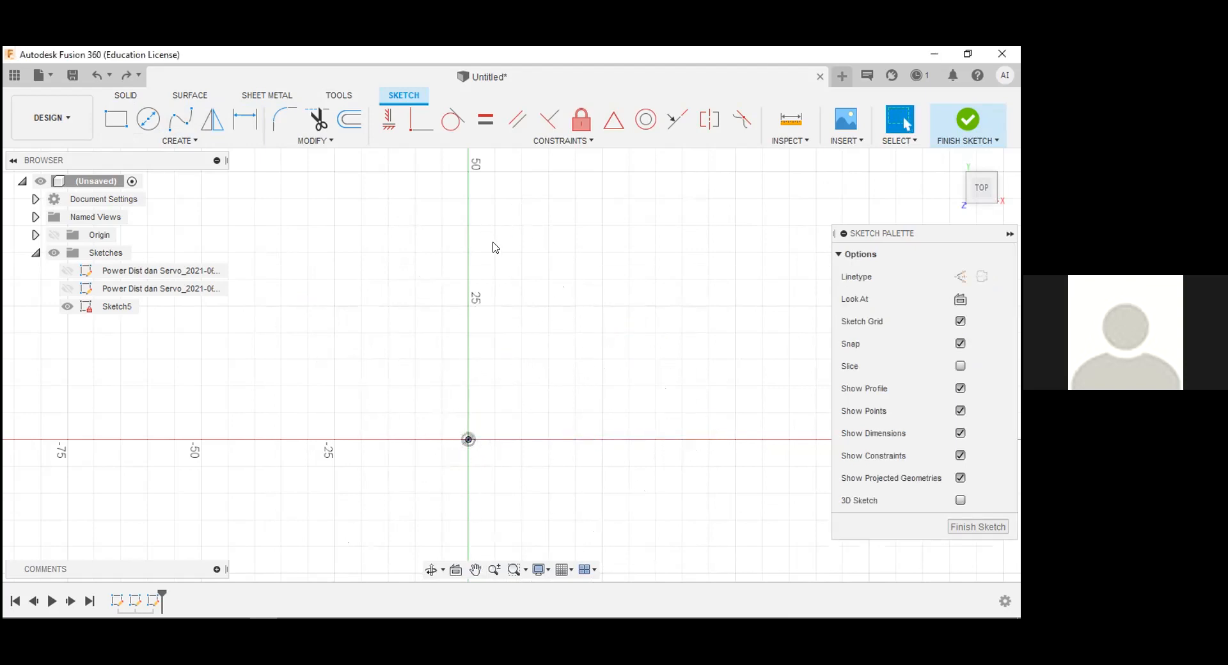
- Preview a center diameter circle and a 2-point circle starting at the origin, cancelling both
click(152, 122)
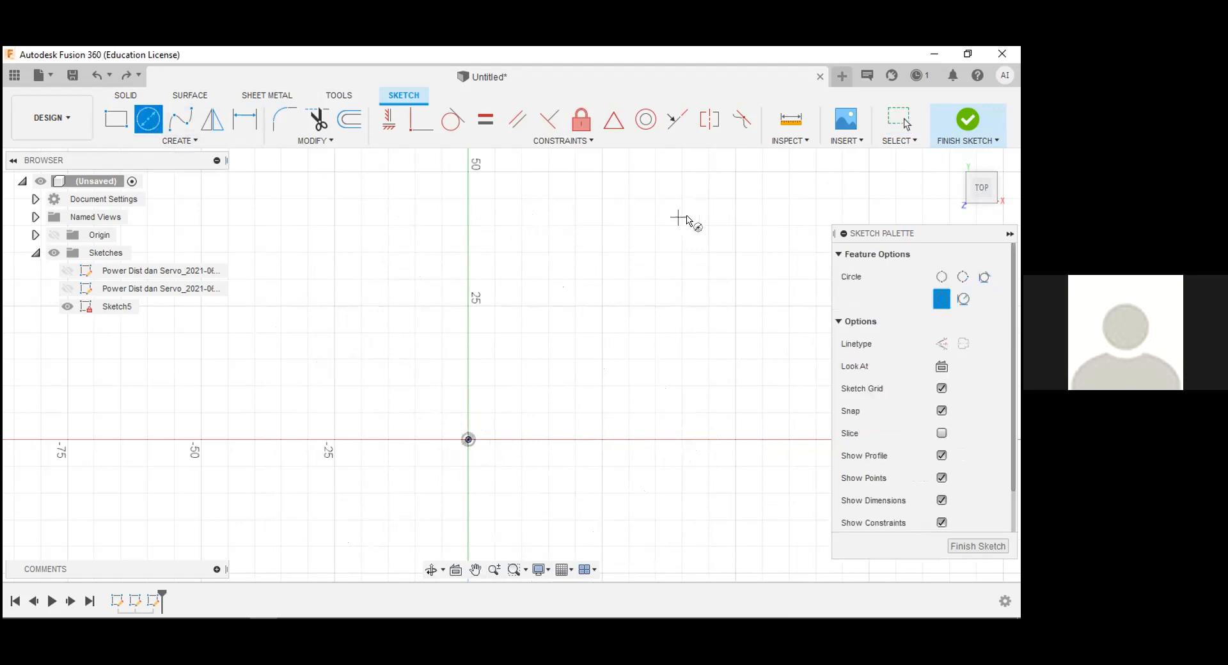
click(468, 440)
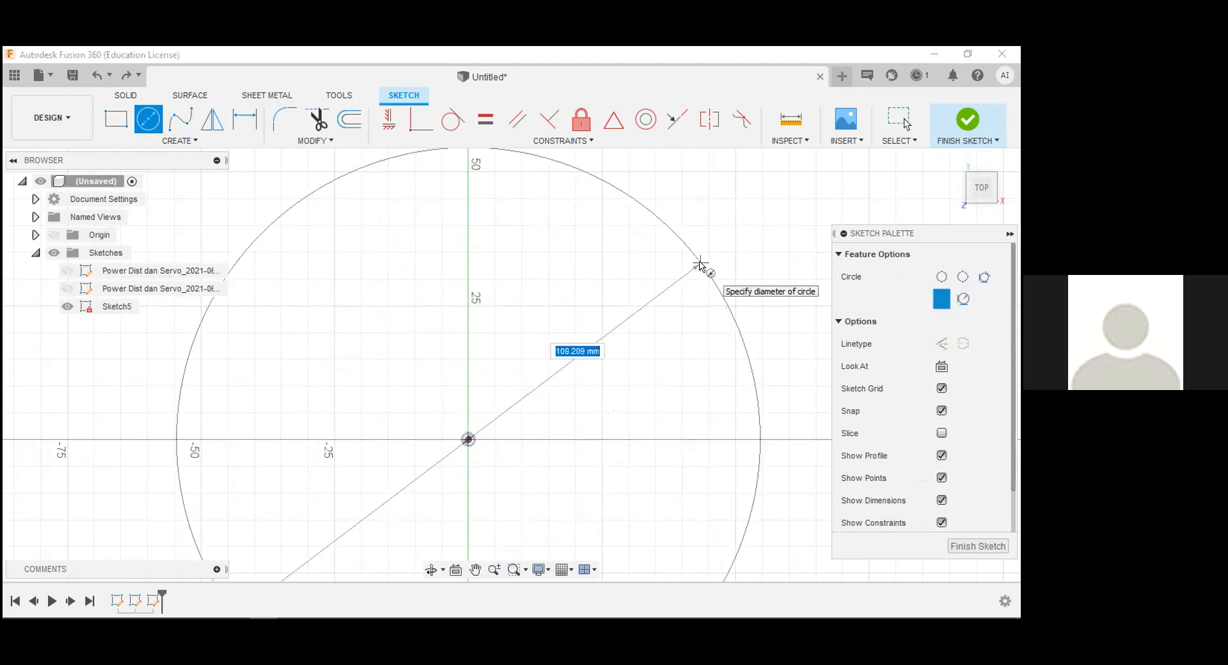
key(Escape)
key(c)
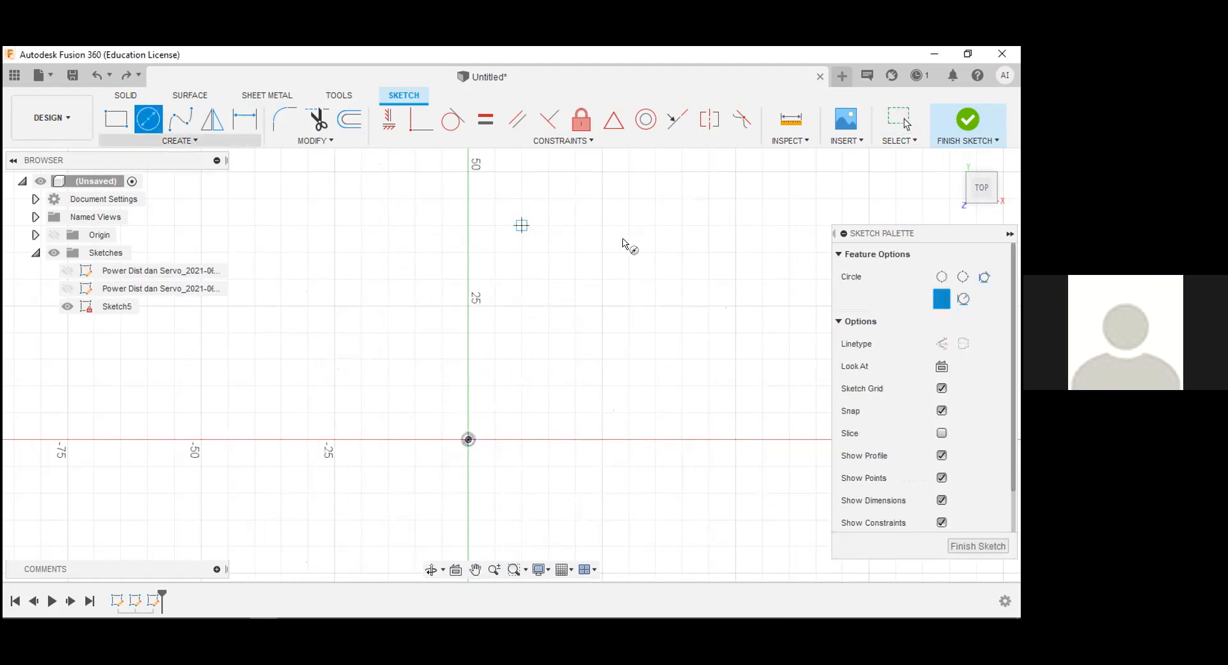
click(940, 277)
click(467, 440)
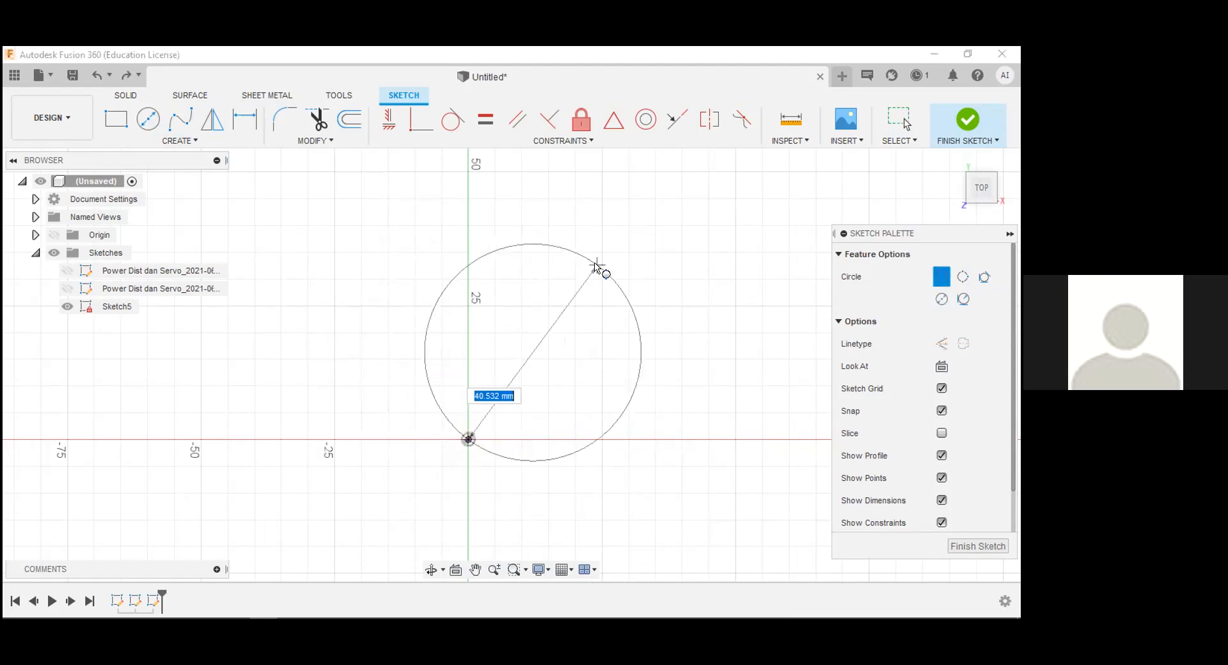
key(Escape)
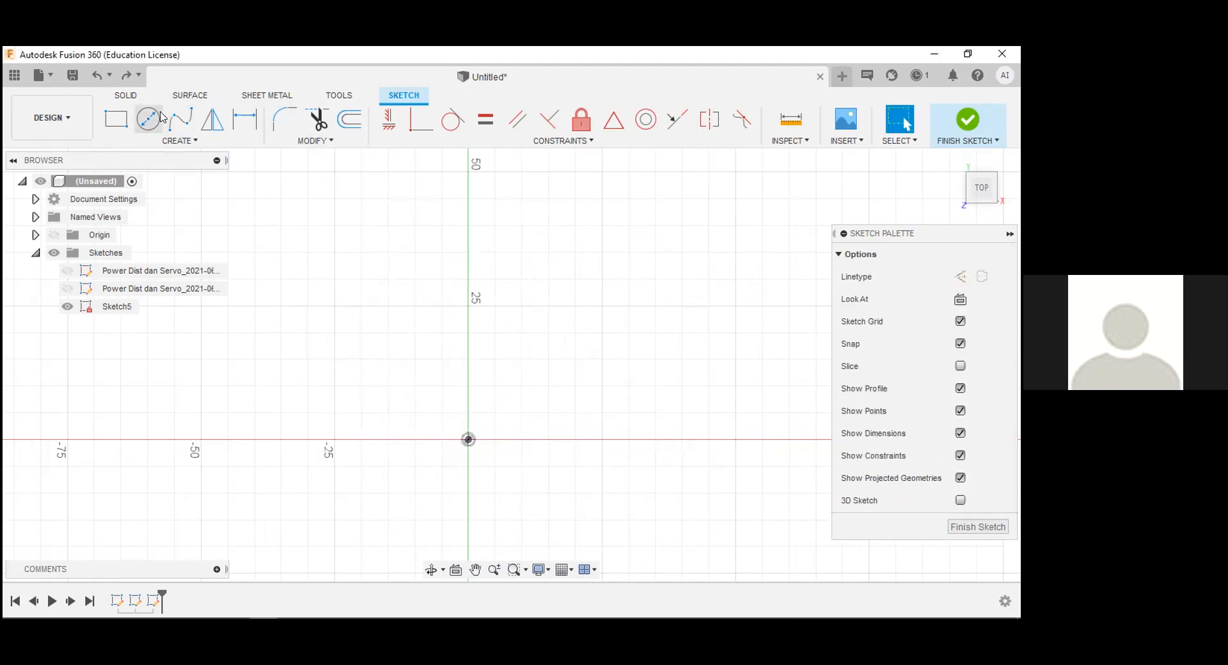
click(160, 118)
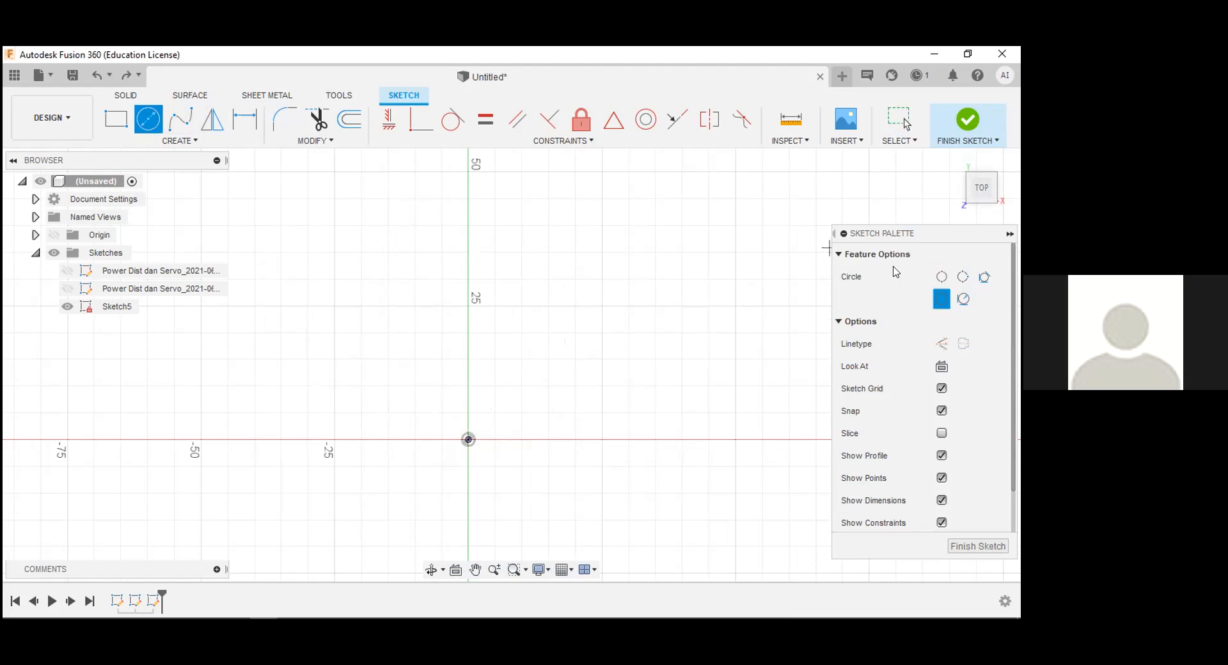
click(969, 300)
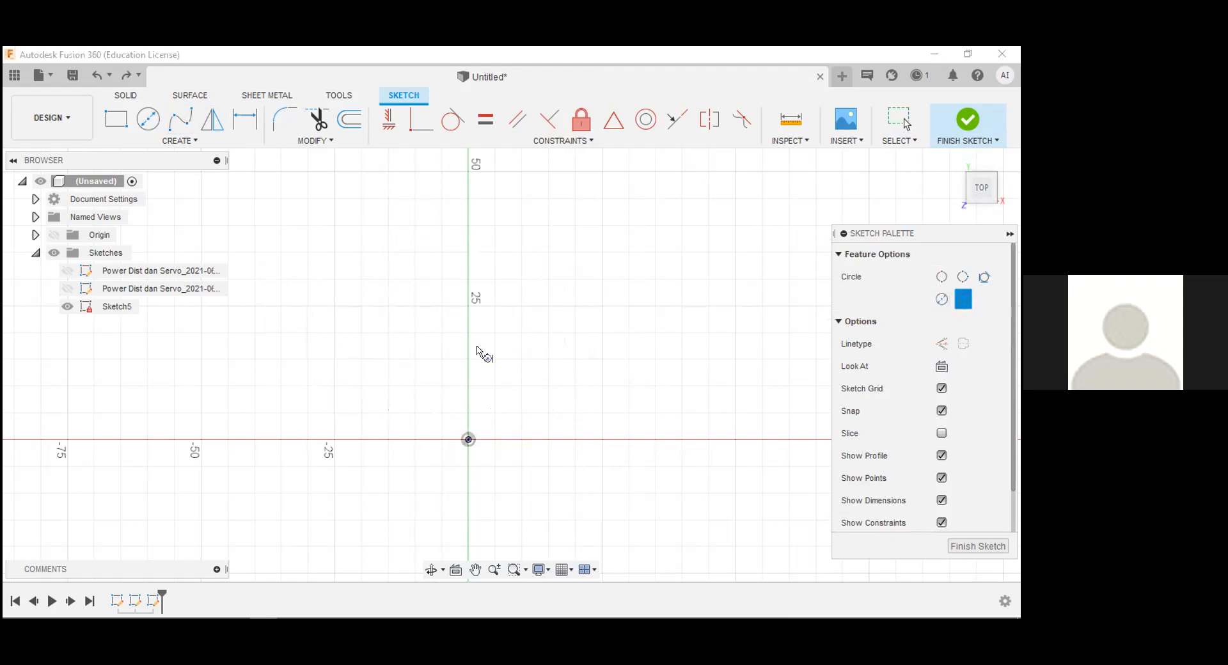
key(Escape)
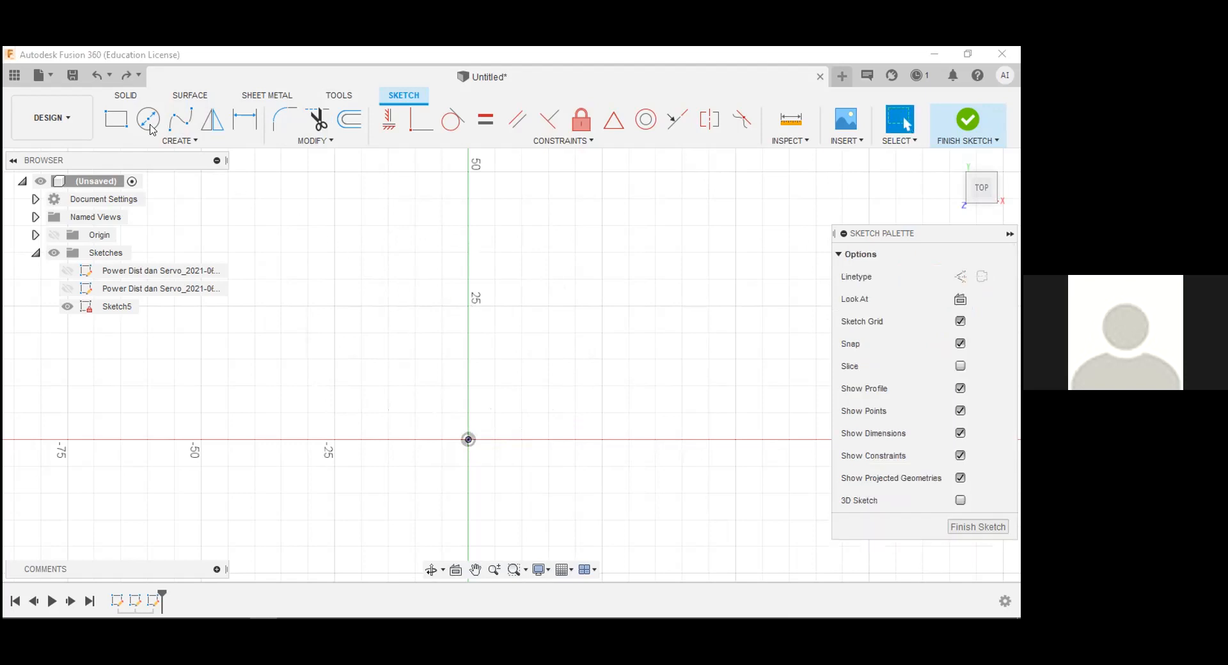
- Pin the Line command to the sketch toolbar
click(179, 140)
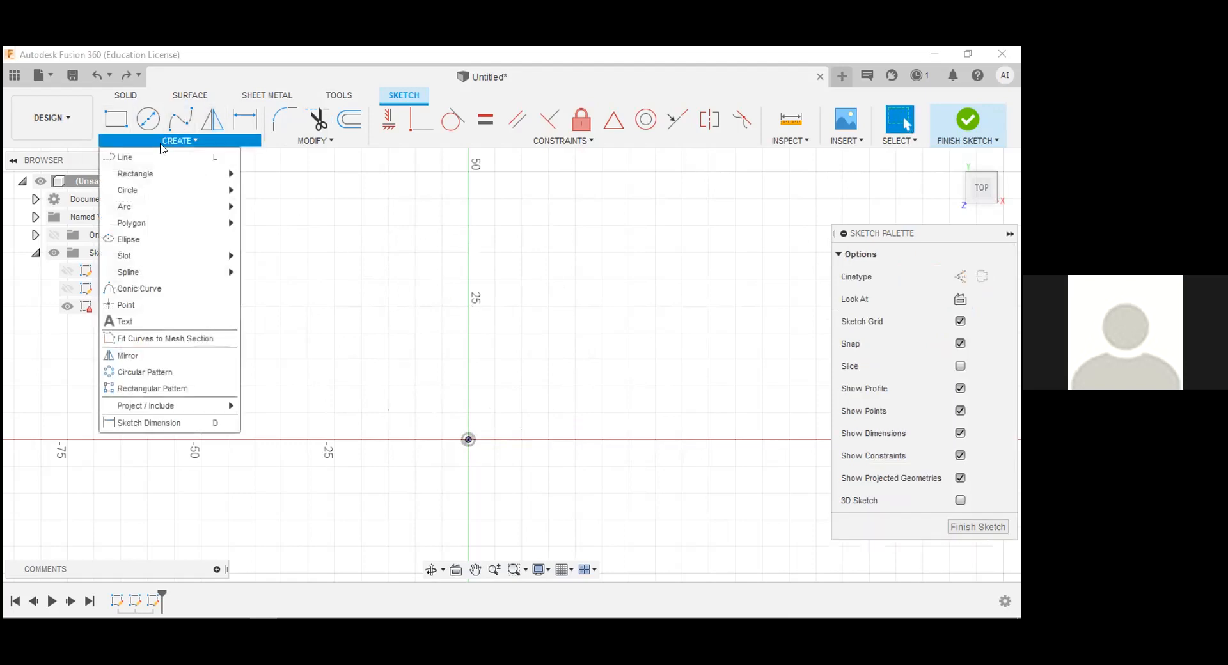
click(165, 150)
click(165, 145)
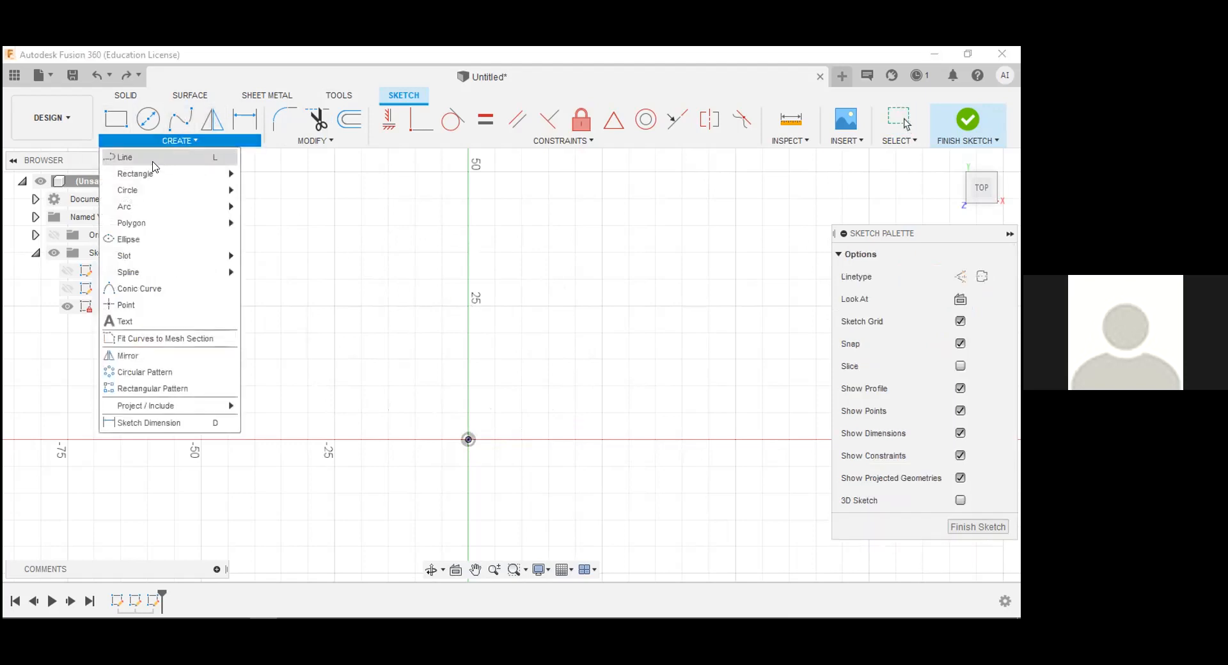
click(231, 157)
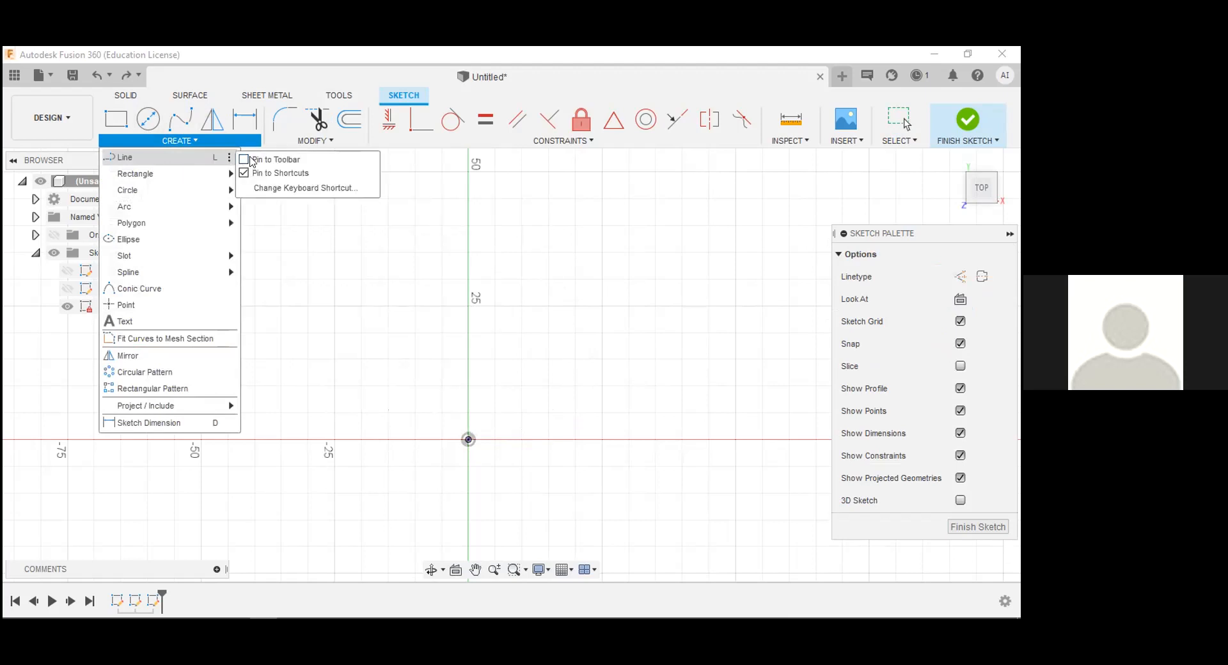
click(245, 160)
- Sketch a vertical line about 20 mm long above the horizontal axis, 25 mm to the left of the origin
click(334, 280)
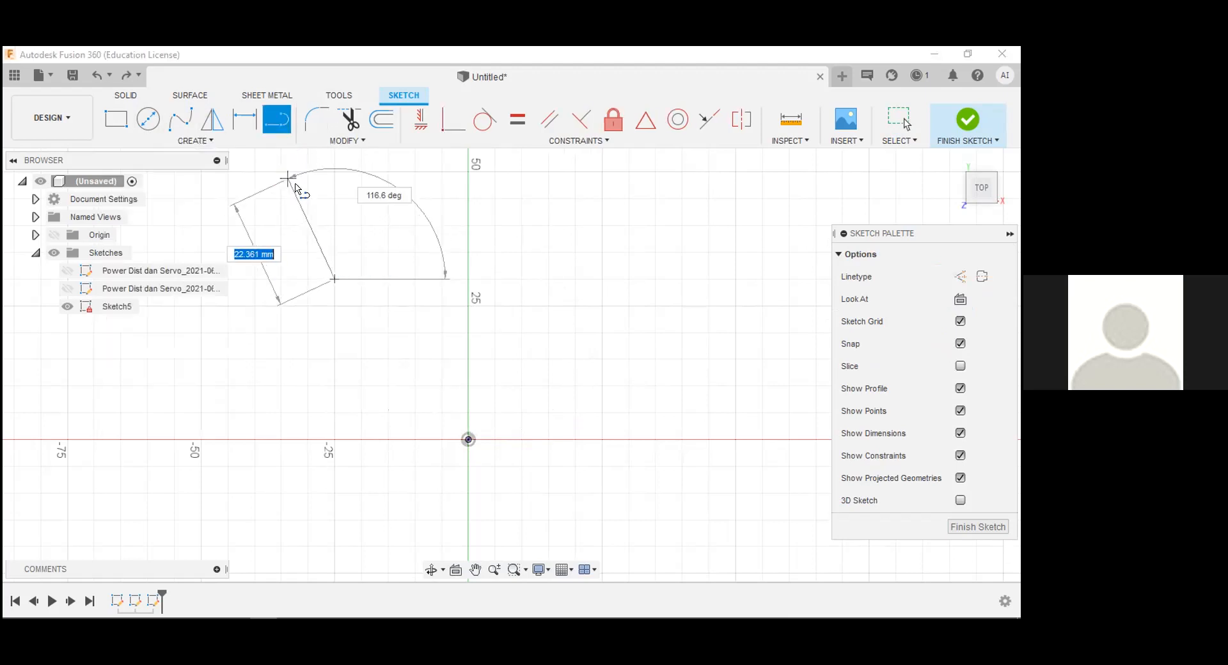
click(335, 172)
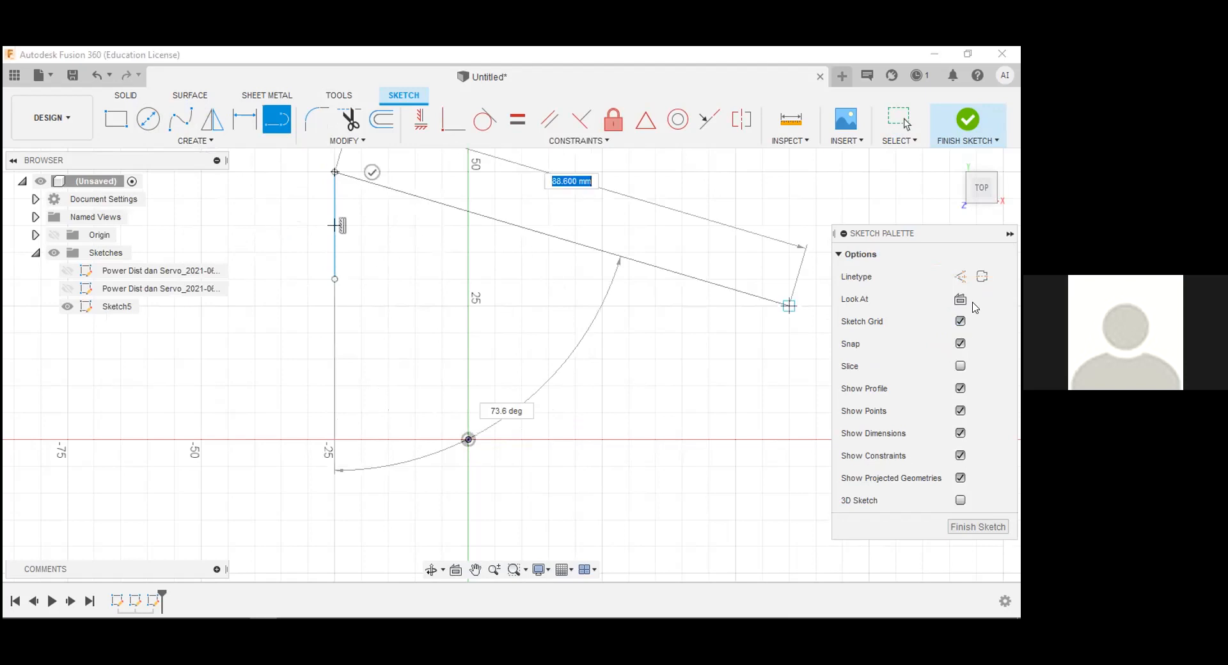
key(Escape)
- Try a 3-tangent circle, selecting the vertical line as its first tangent
key(c)
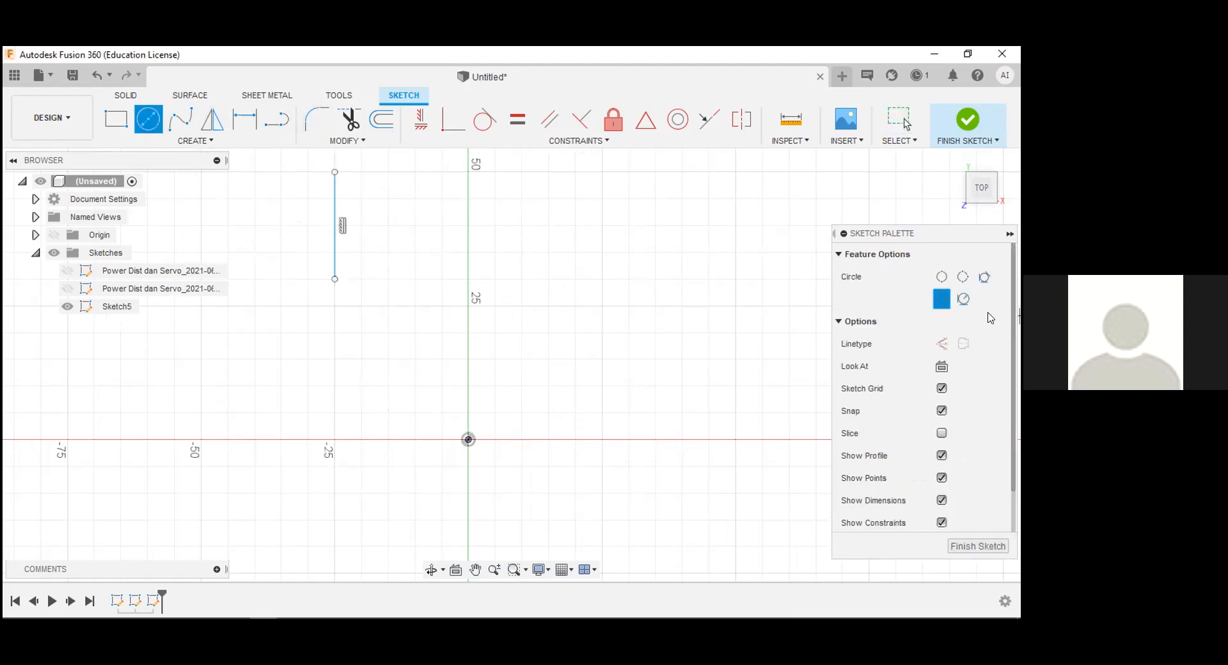
click(963, 299)
click(334, 202)
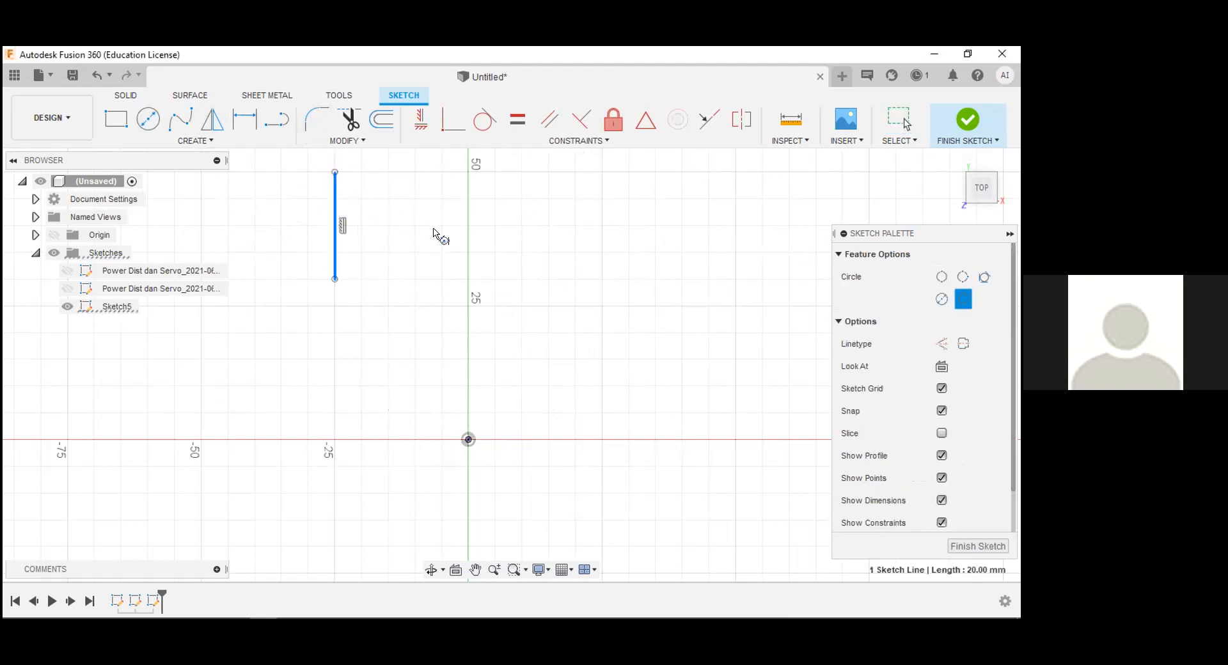
click(333, 205)
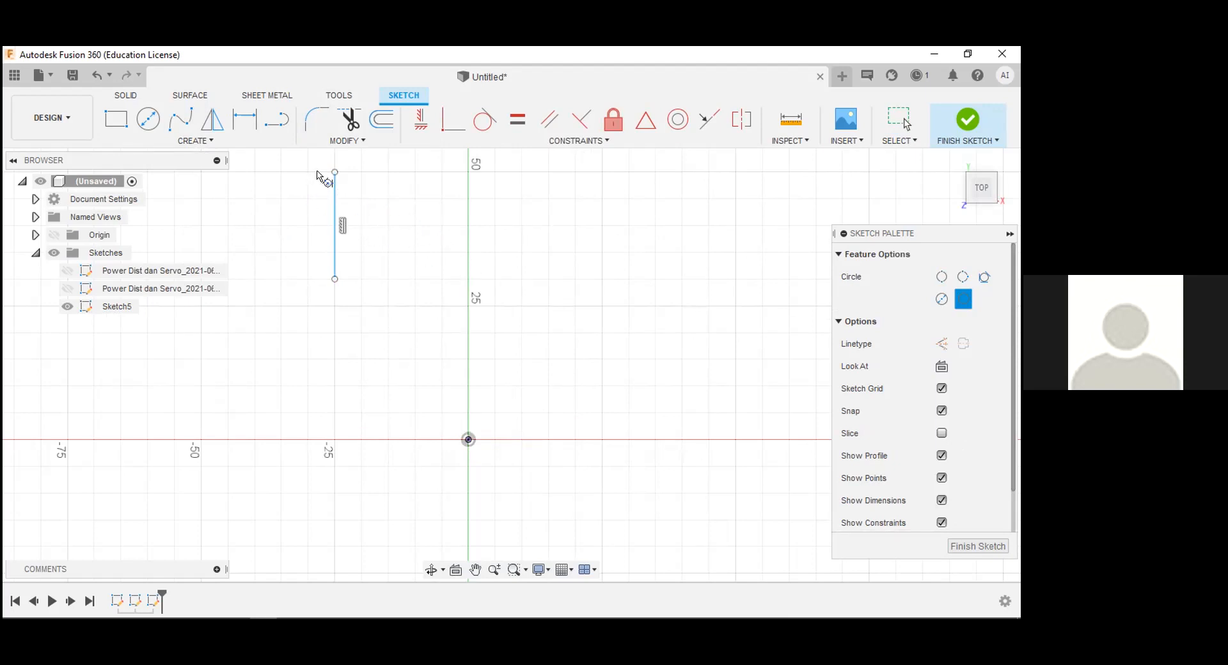
- Switch to PowerPoint, view the "Plane dan Axis" slide, and return to Fusion 360
key(alt+Tab)
click(90, 415)
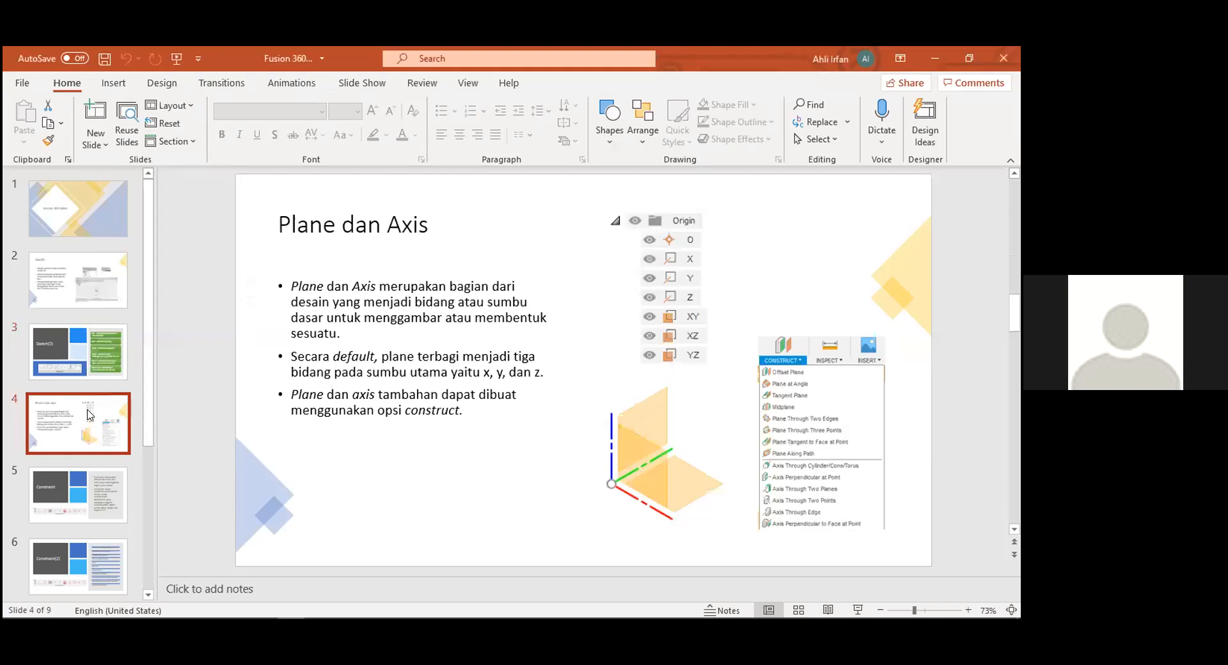
key(alt+Tab)
- Leave the circle command and delete the vertical line from the sketch
drag(305, 159, 402, 320)
key(Escape)
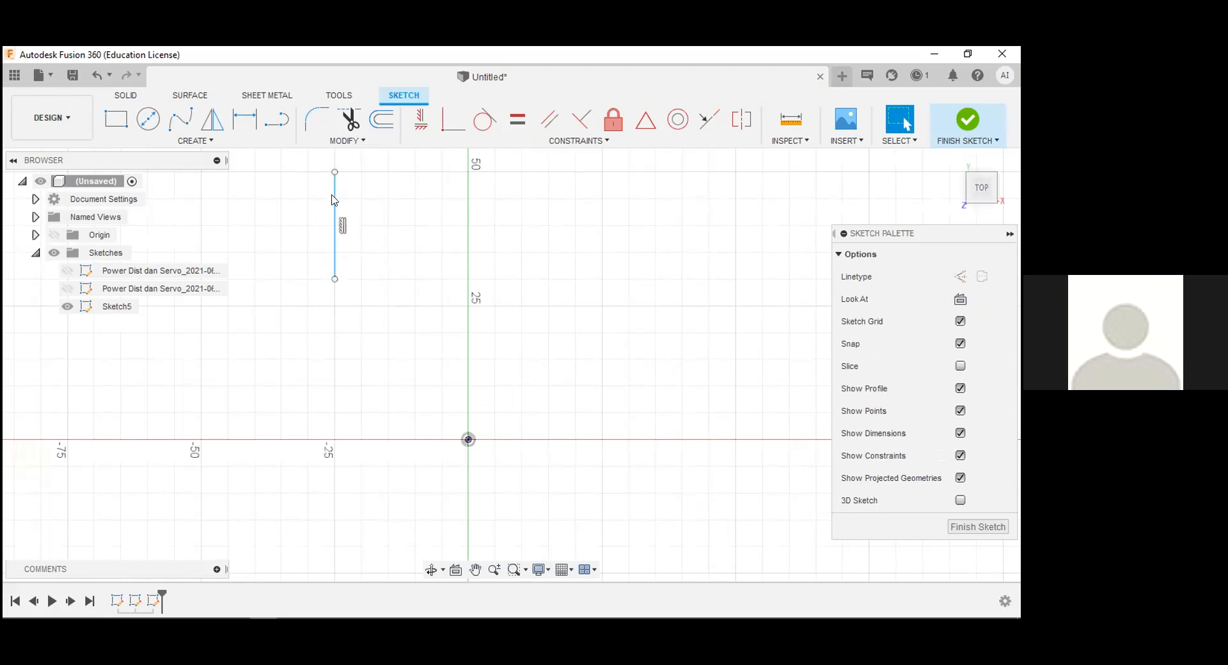
drag(301, 163, 403, 307)
key(Delete)
- Collapse the sketches folder, expand the origin folder, show the origin planes and axes, and finish the sketch
click(36, 253)
click(36, 235)
click(36, 235)
click(36, 235)
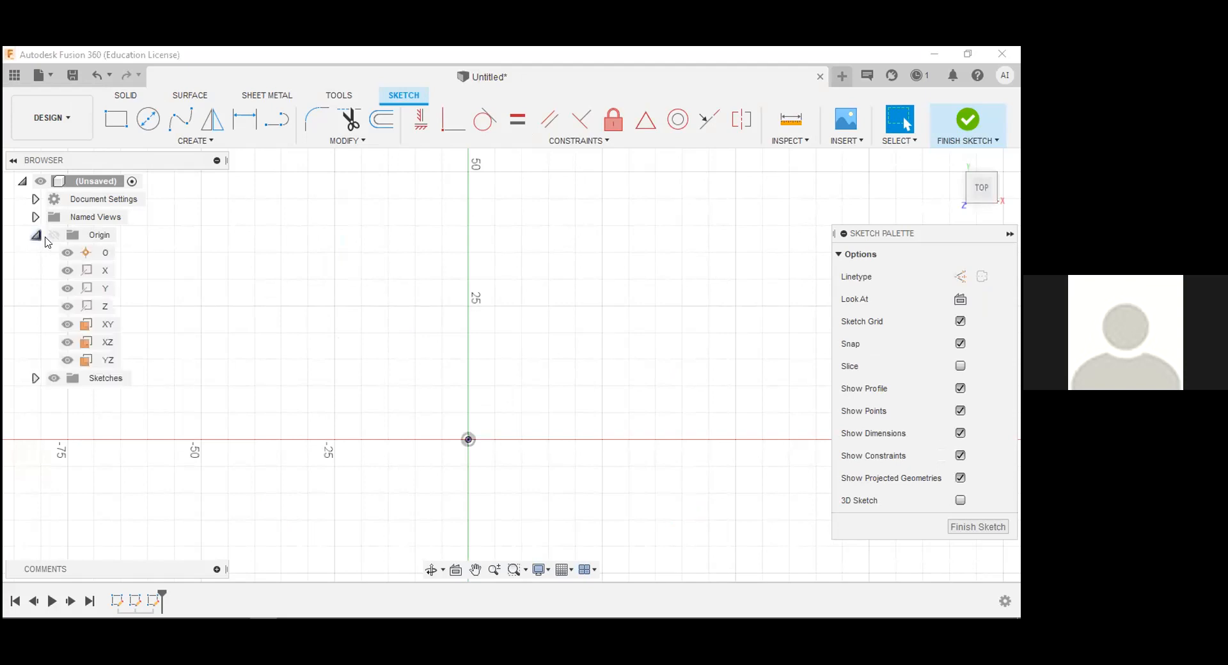
click(52, 236)
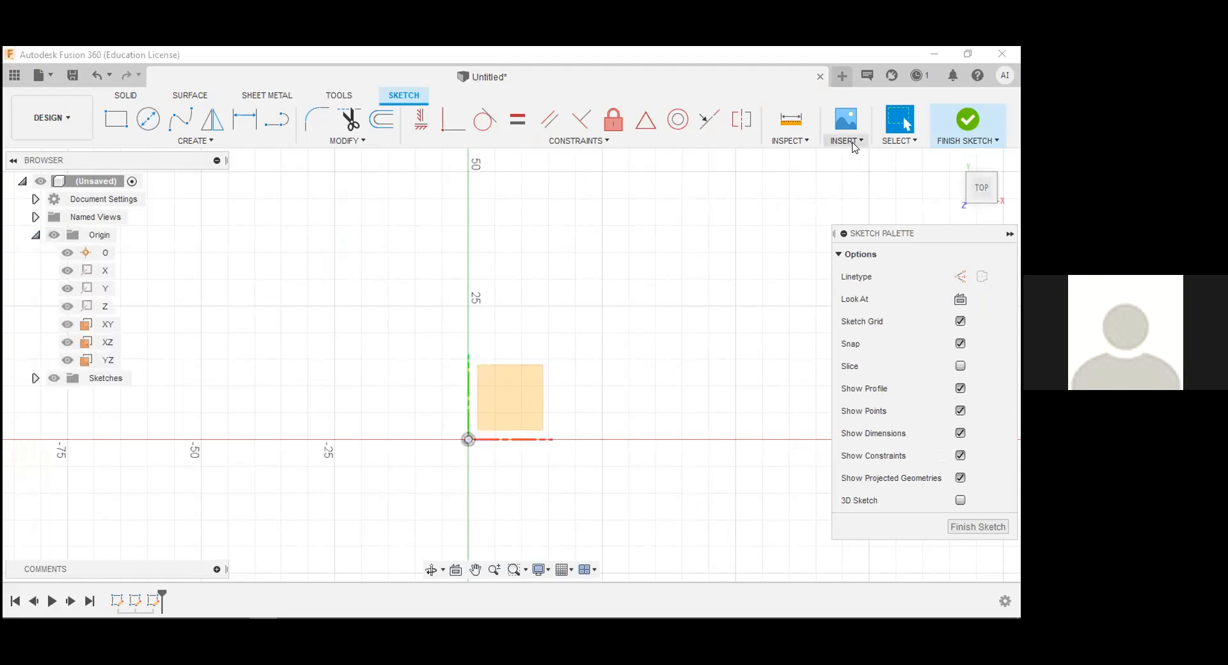
click(967, 123)
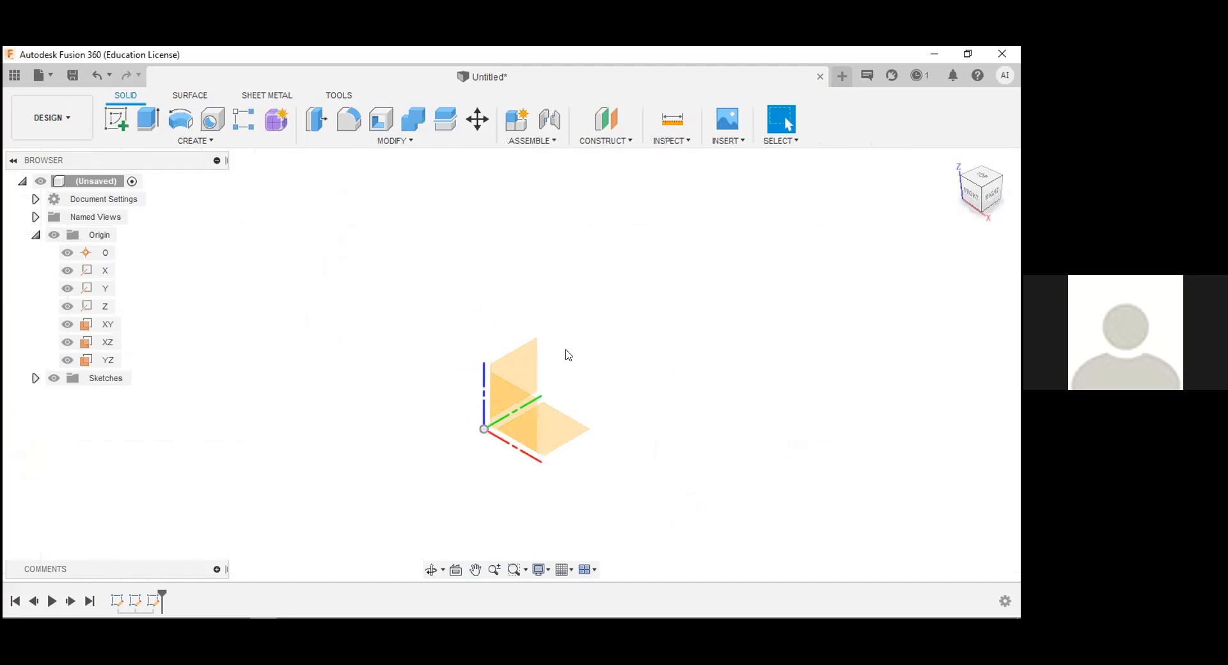
- Highlight the X, Y and Z axes one by one and hide the origin geometry
click(104, 271)
click(104, 290)
click(104, 307)
click(105, 275)
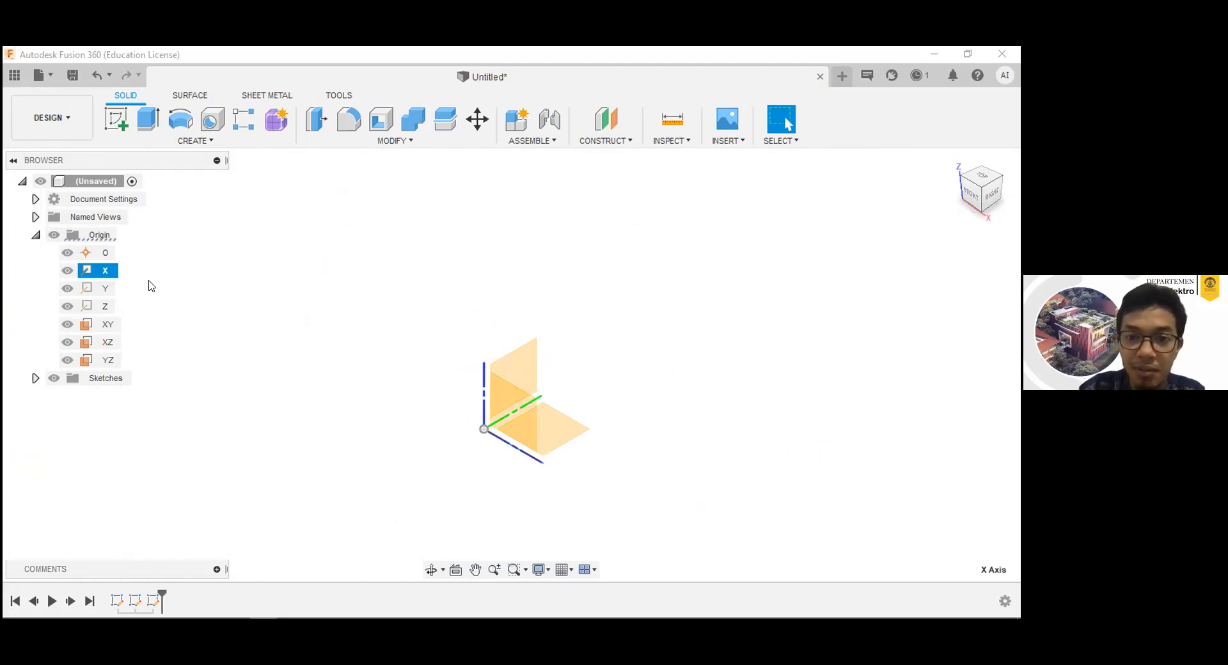
click(54, 238)
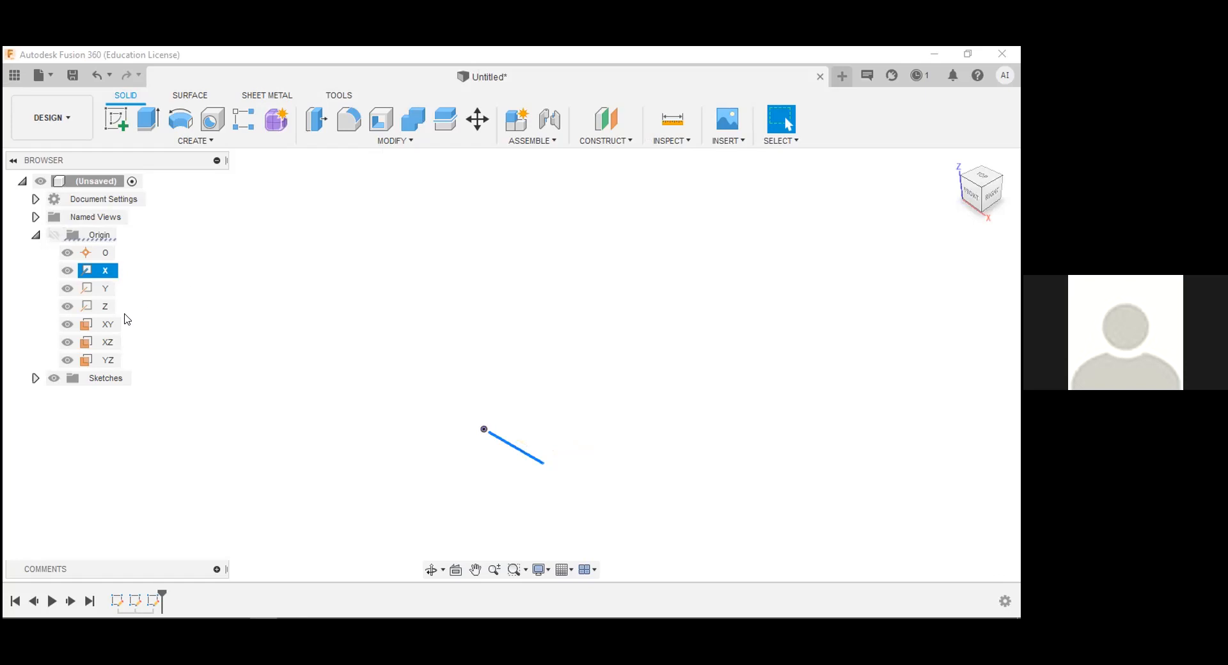
- Create an empty sketch on the XY plane and finish it
click(119, 121)
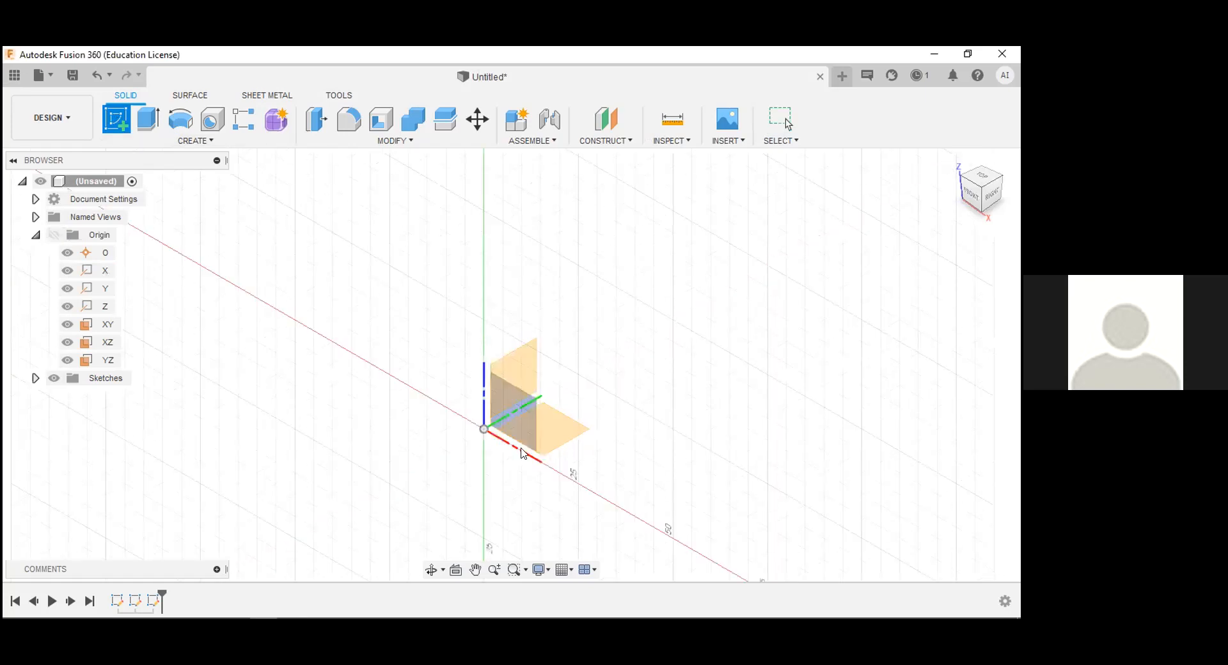
click(523, 403)
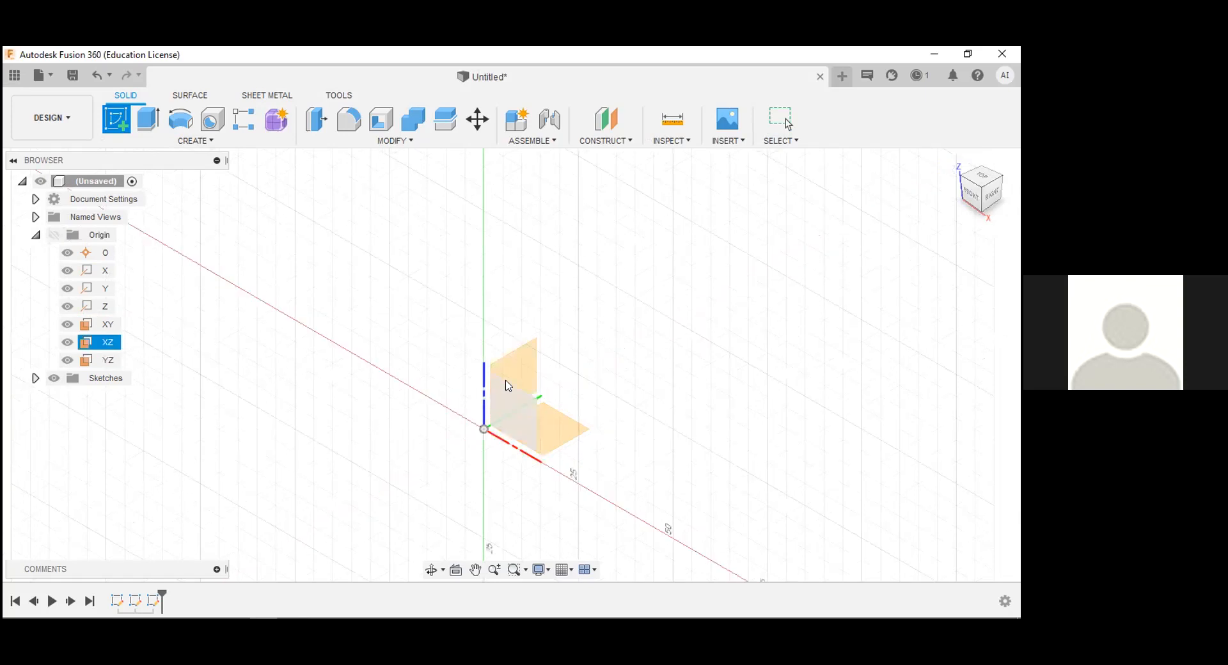
click(552, 423)
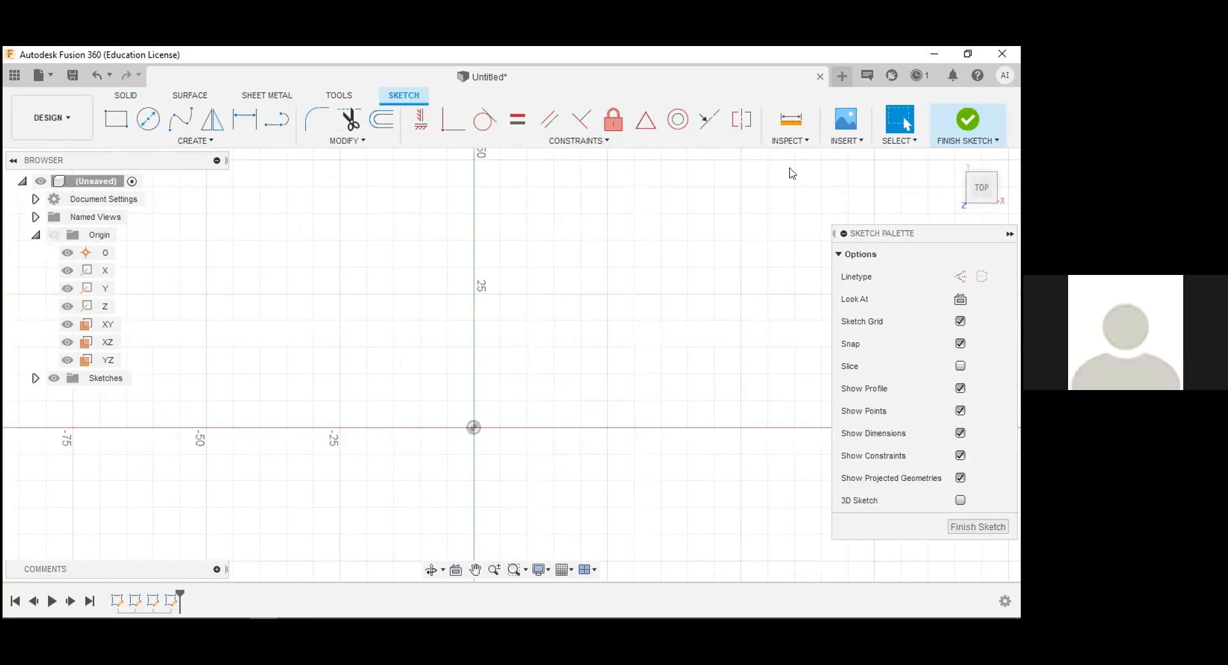
click(968, 122)
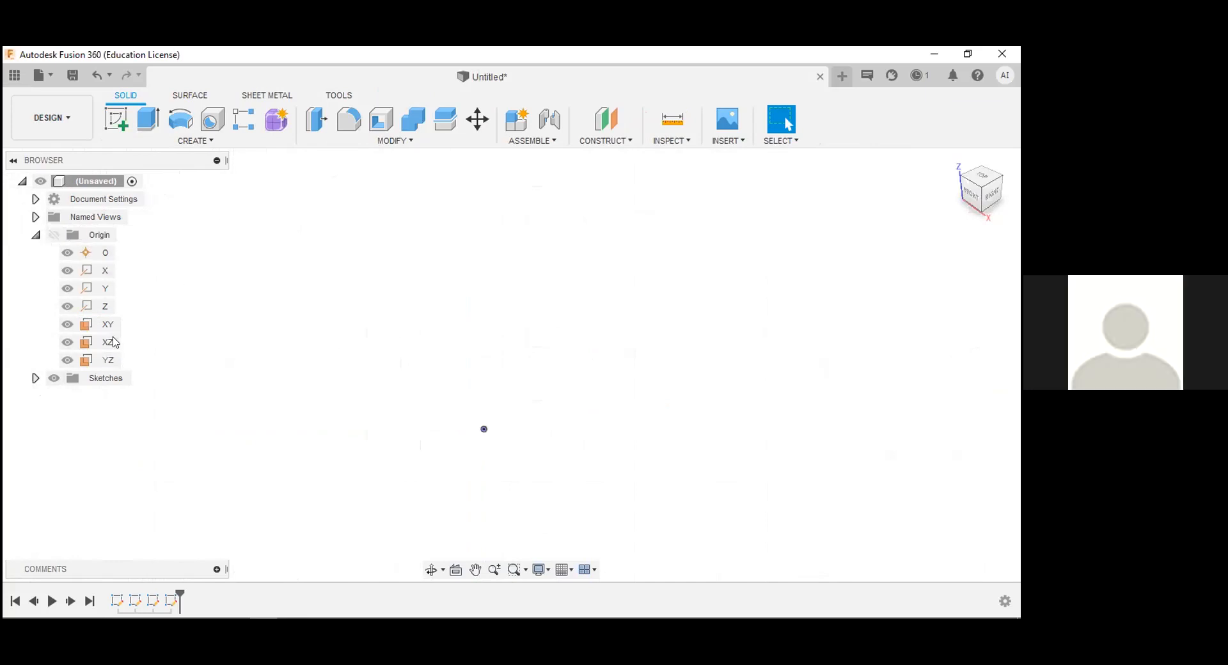
- Show the origin planes and axes and review the available construction plane, axis and point commands
click(54, 235)
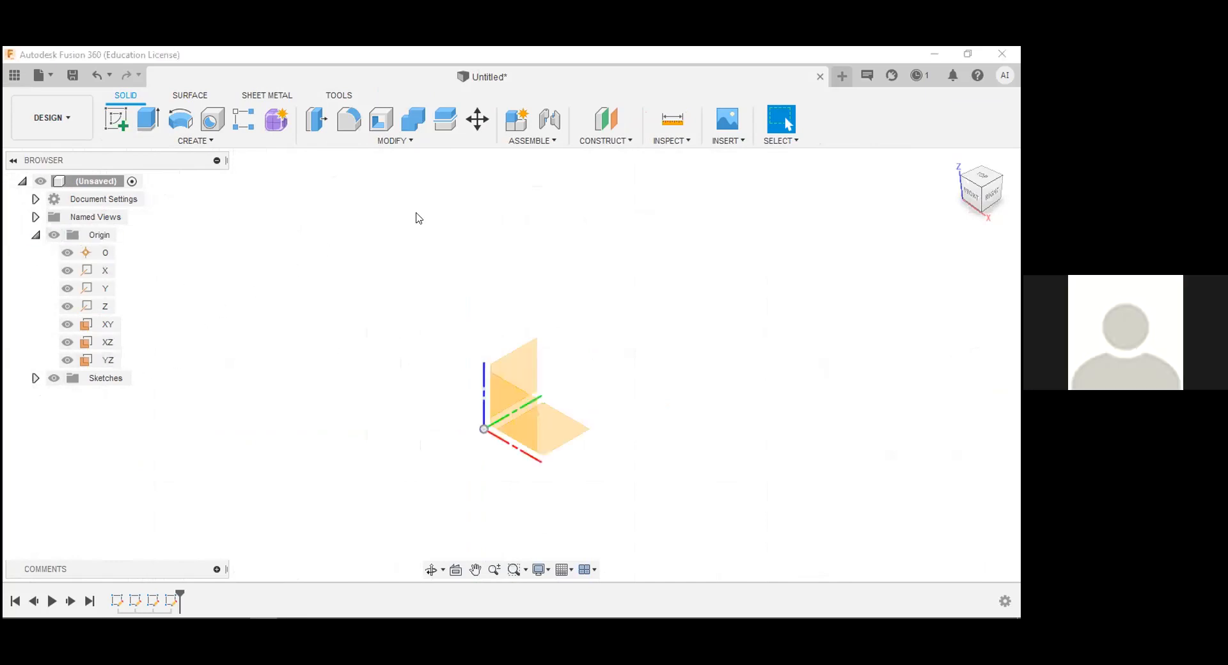
click(625, 140)
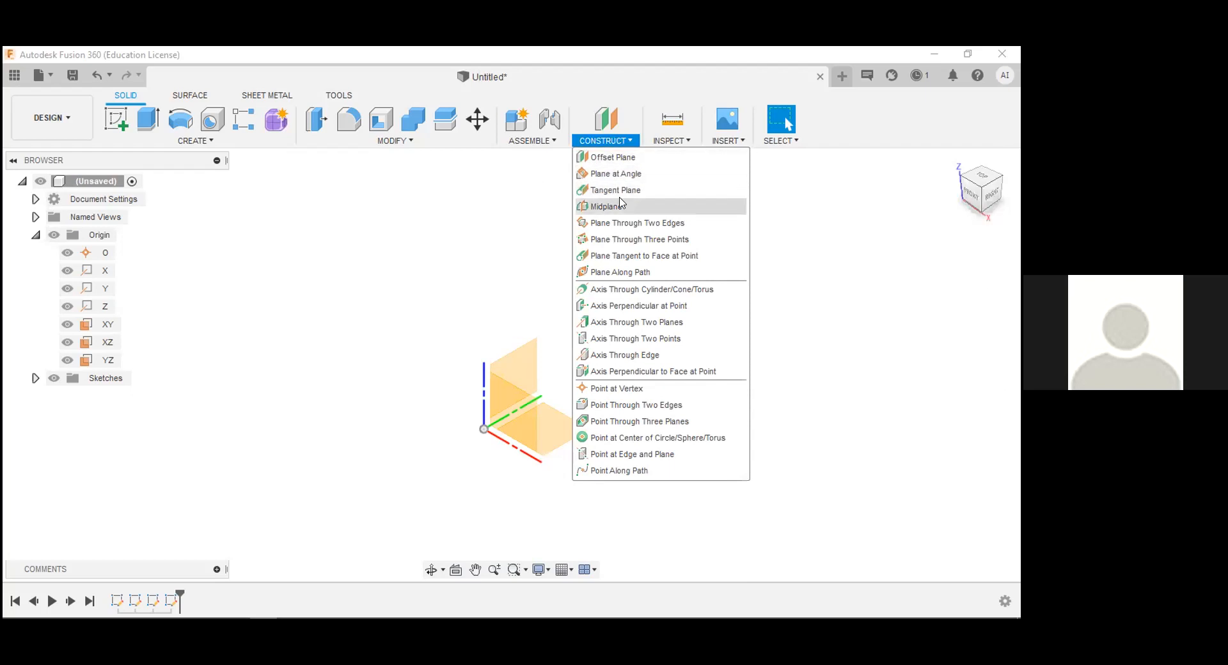
click(533, 346)
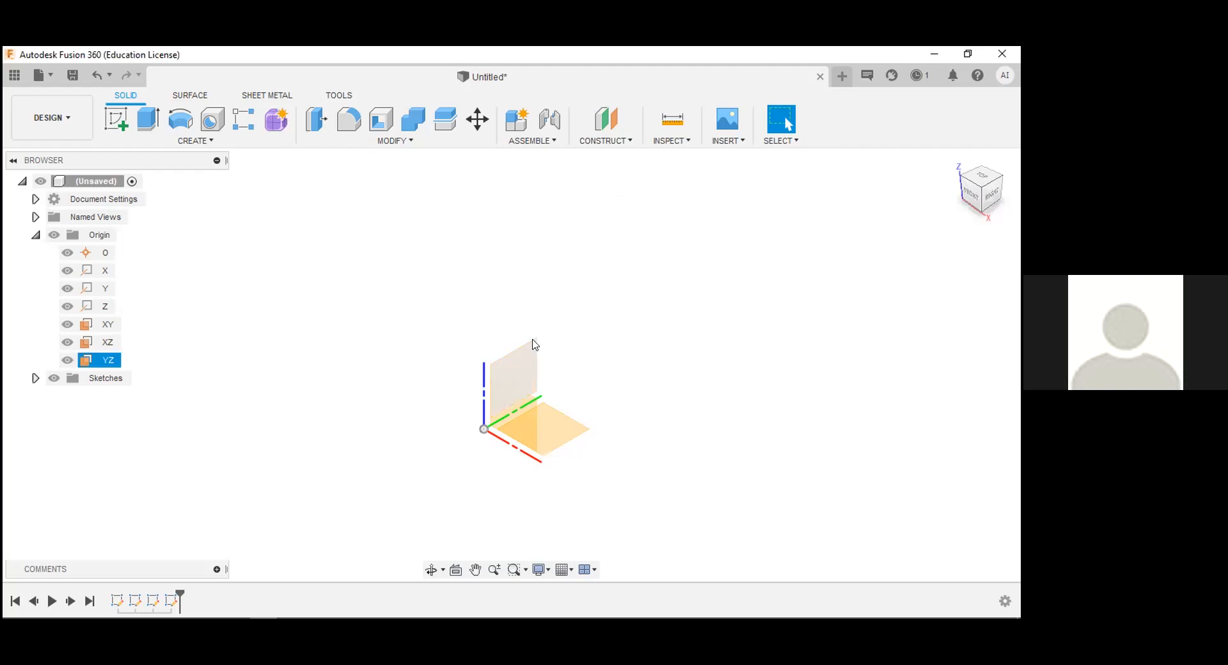
- Switch to the browser window with the mpx5050dp sensor image and place it over the Fusion 360 window
key(alt+Tab)
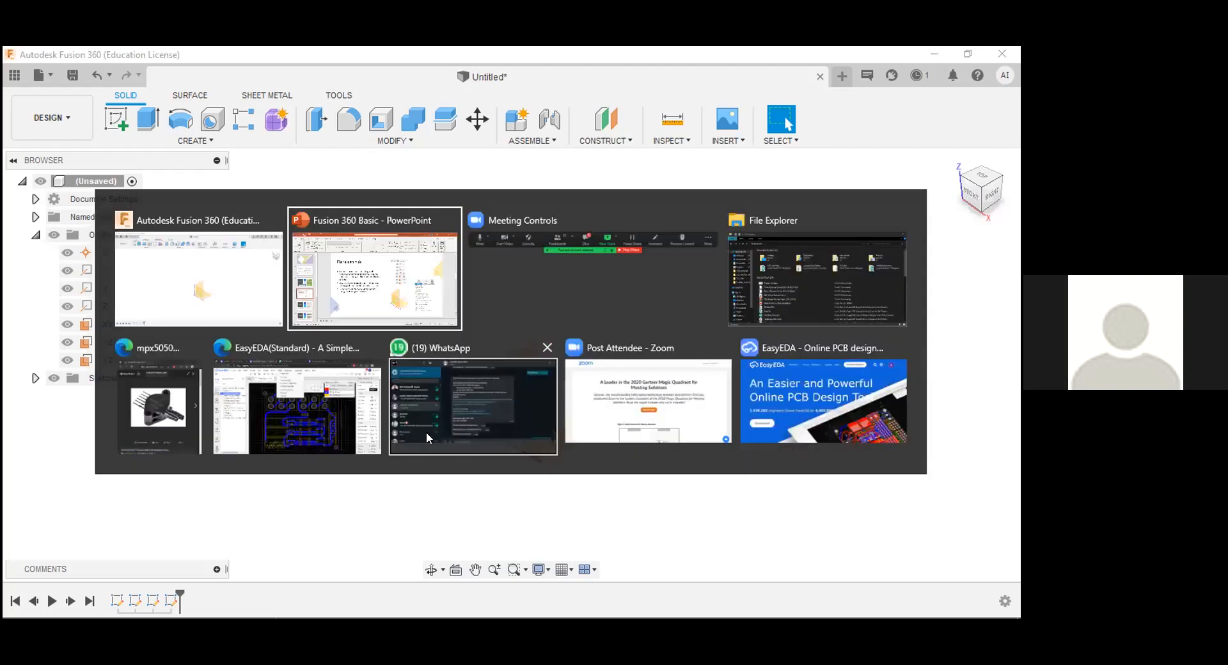
click(171, 405)
click(357, 329)
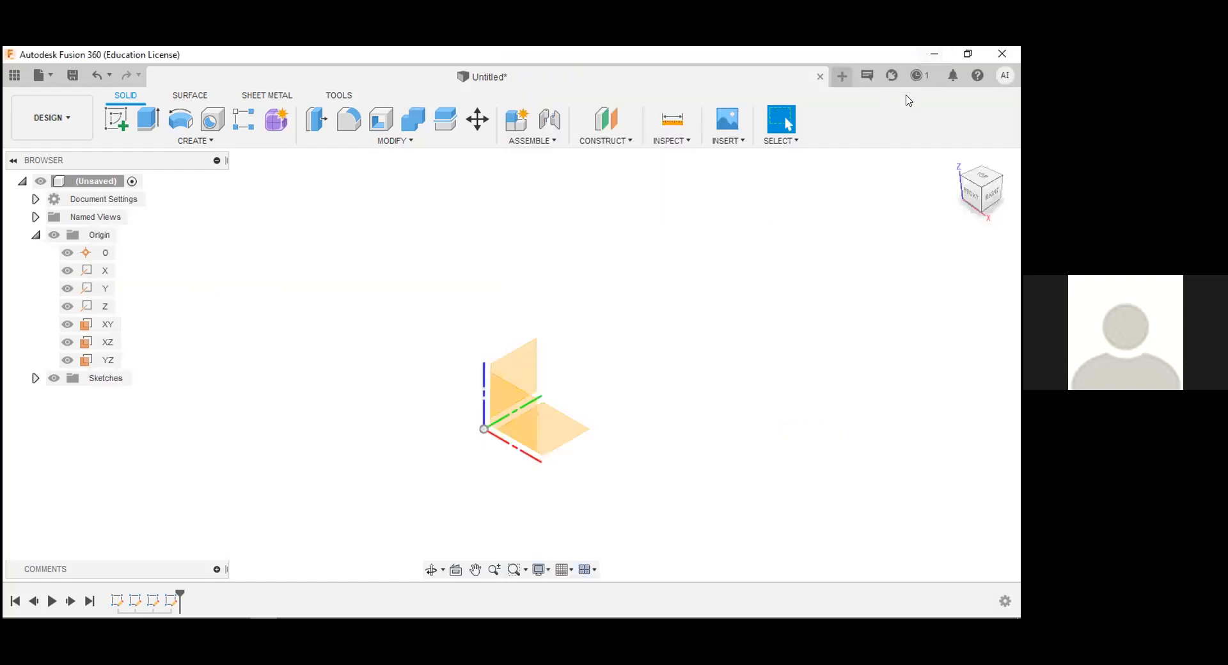
key(alt+Tab)
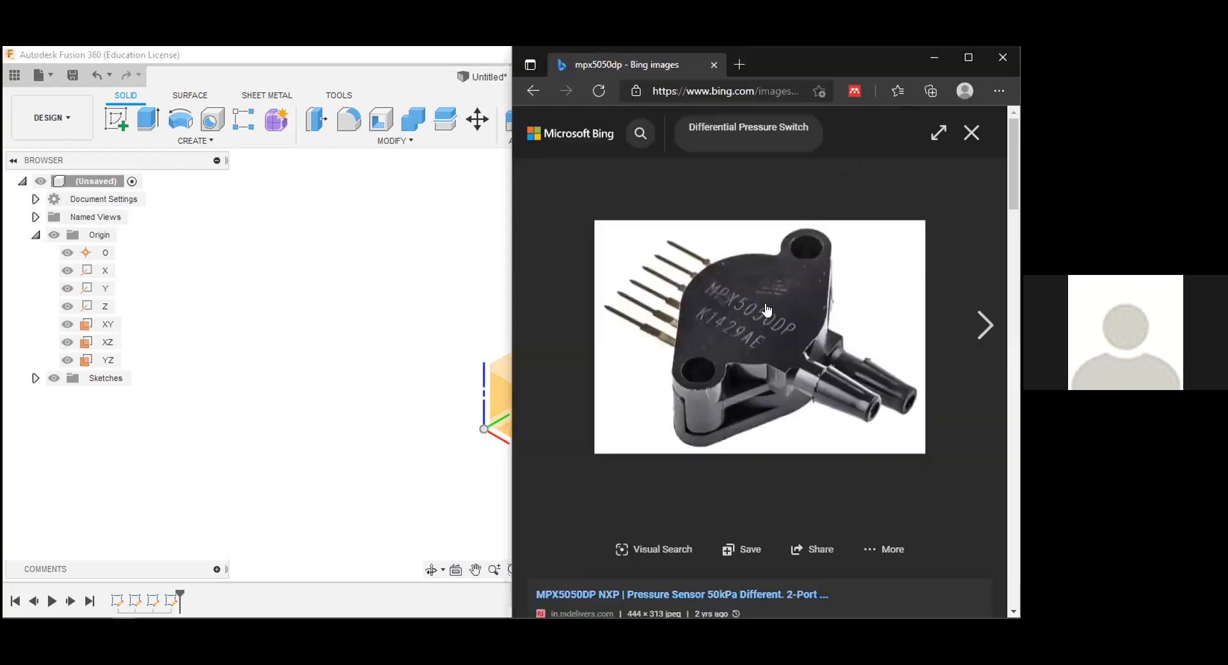
double_click(960, 57)
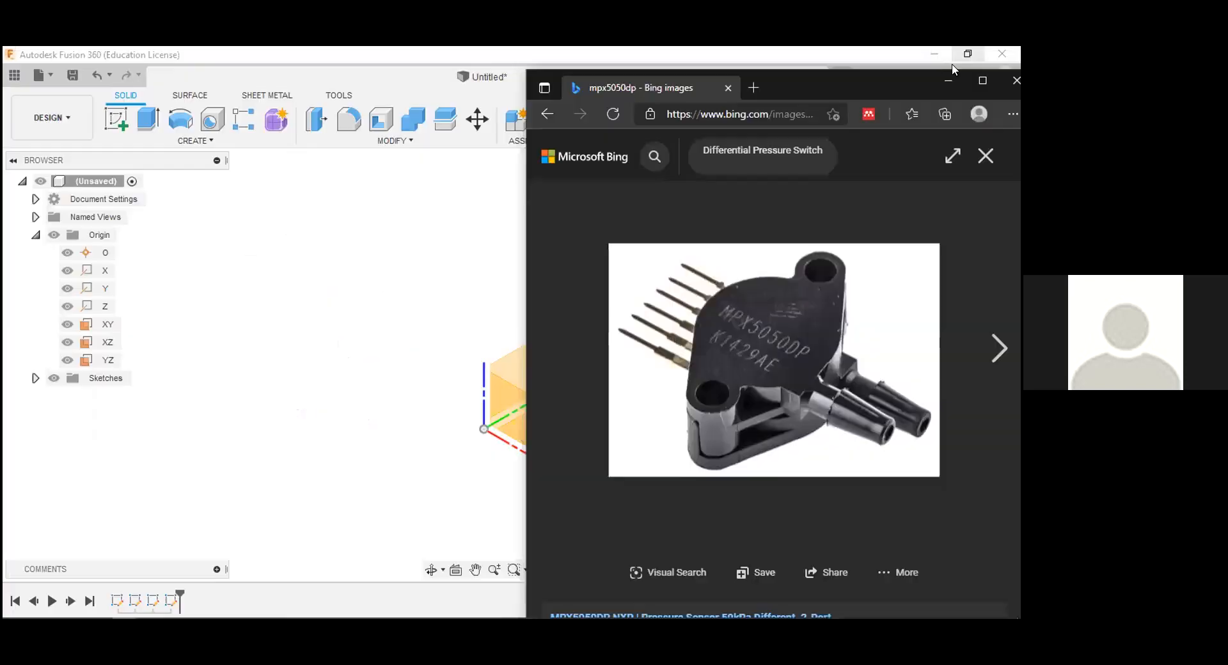
drag(901, 76, 832, 144)
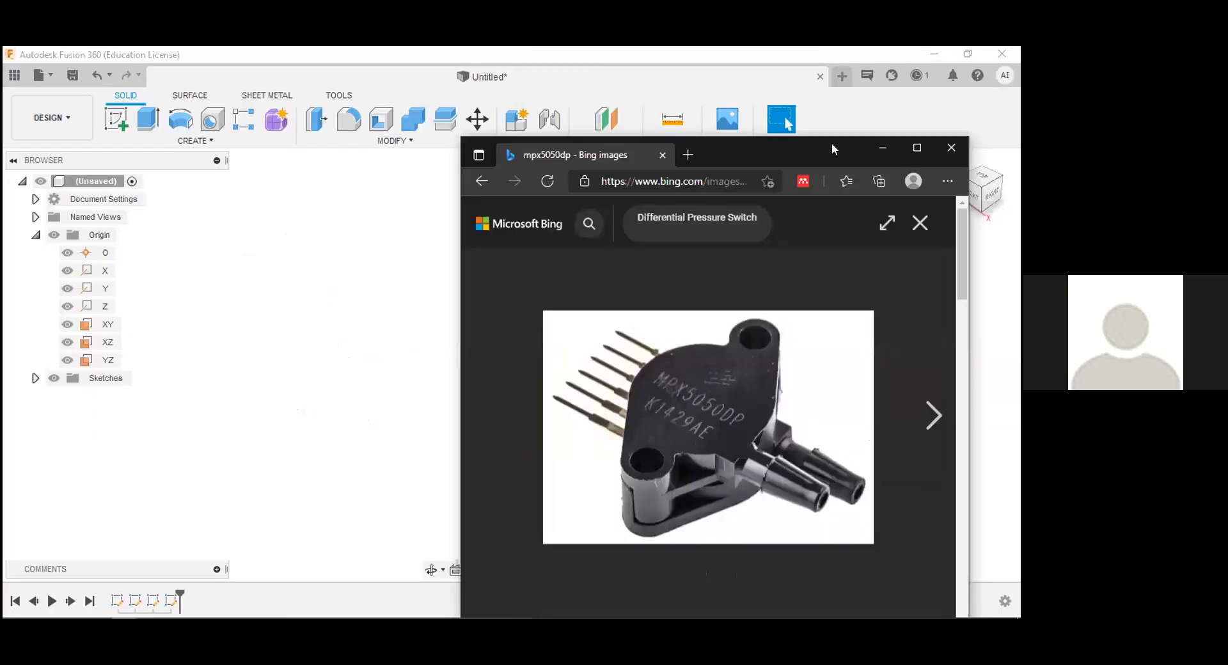
- Search Bing for "gfs 131" in a new browser tab and show the image results
click(689, 155)
text(gfs)
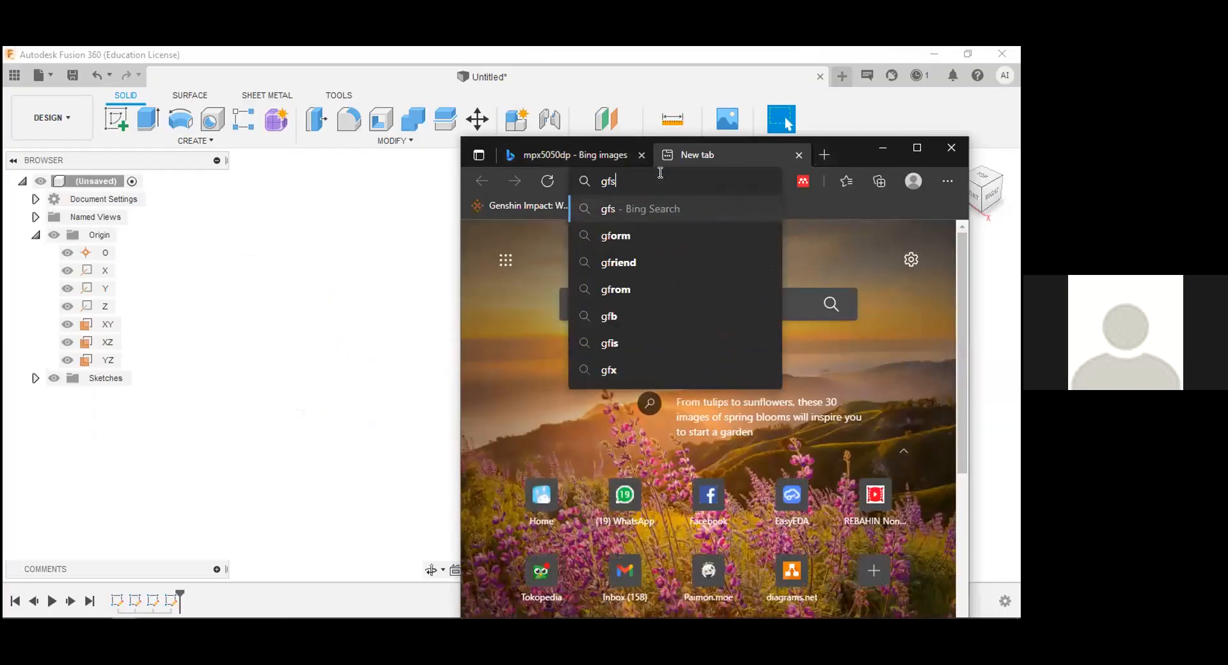
text( 131)
key(Return)
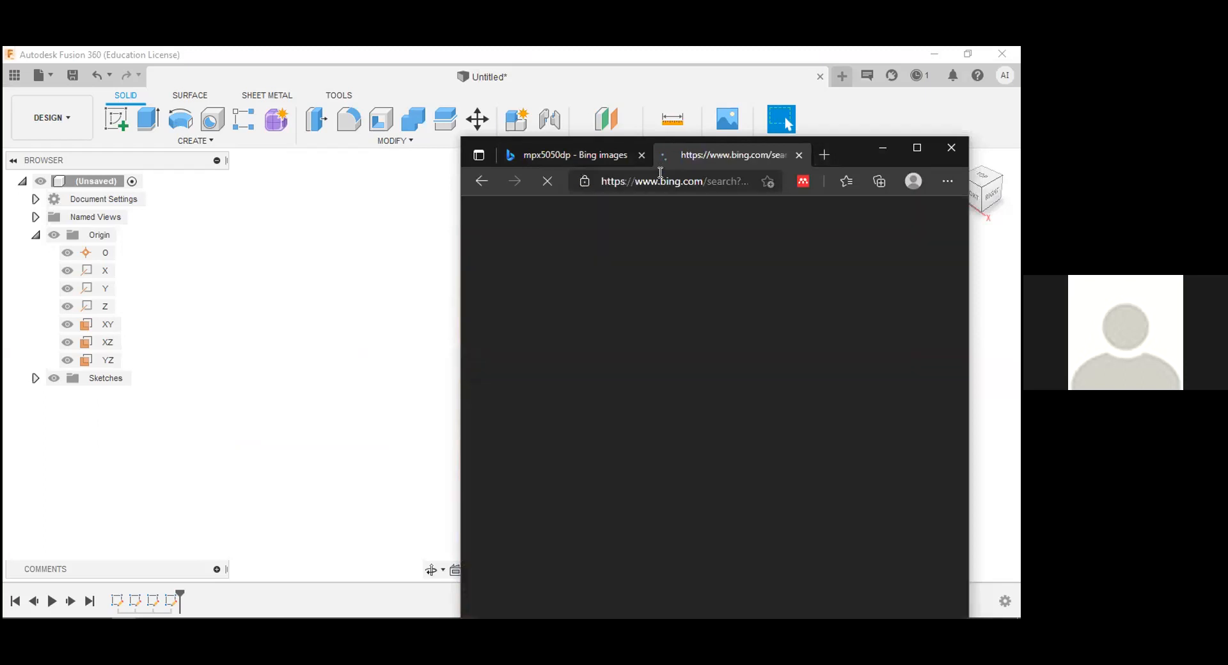
click(707, 263)
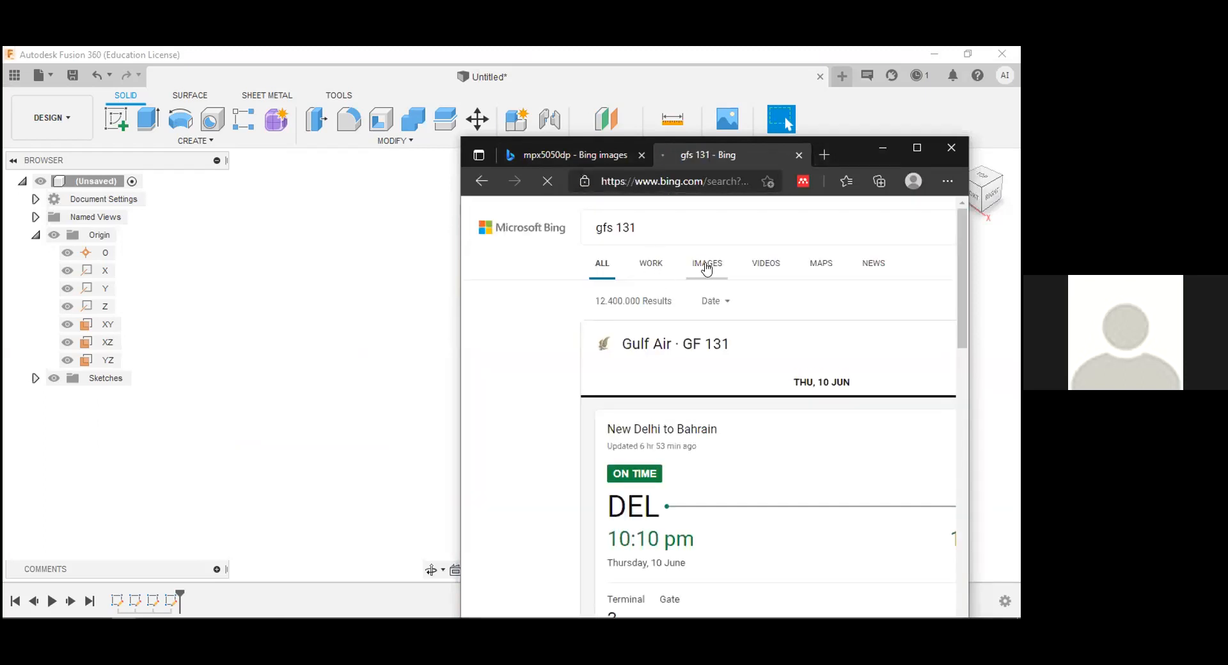
- Refine the image search to "gfs 131 air flow sensor" and to "gaimc gfs 131 air flow sensor"
click(668, 222)
text(air flo)
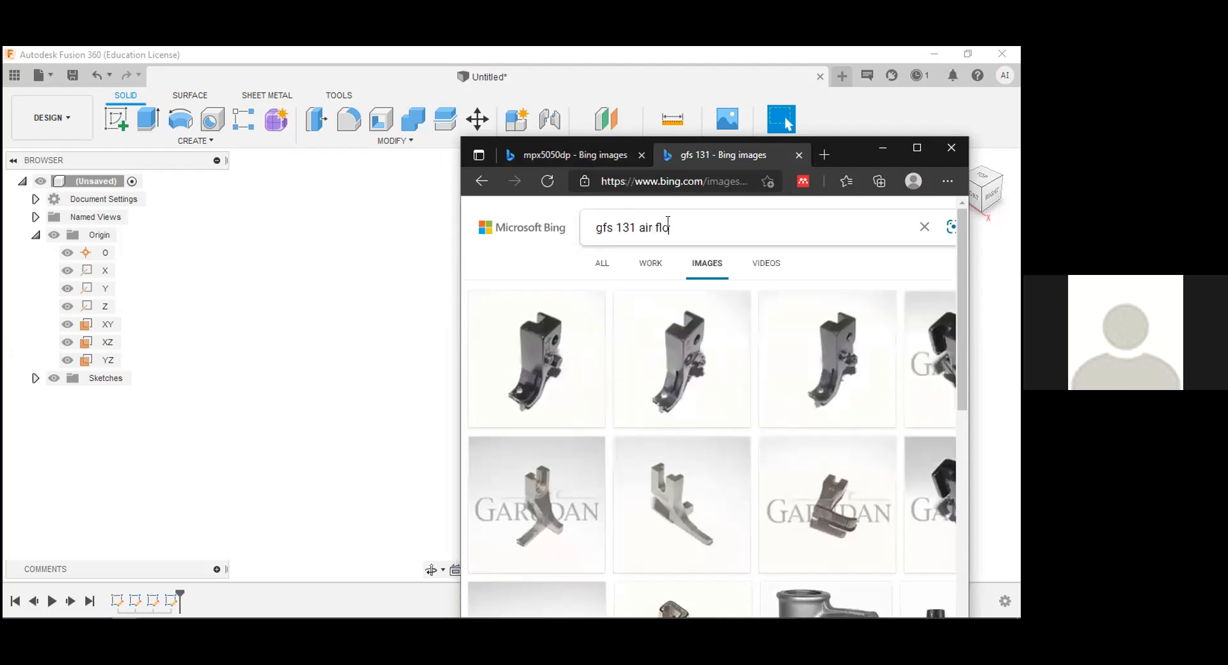
text(w sensor)
key(Return)
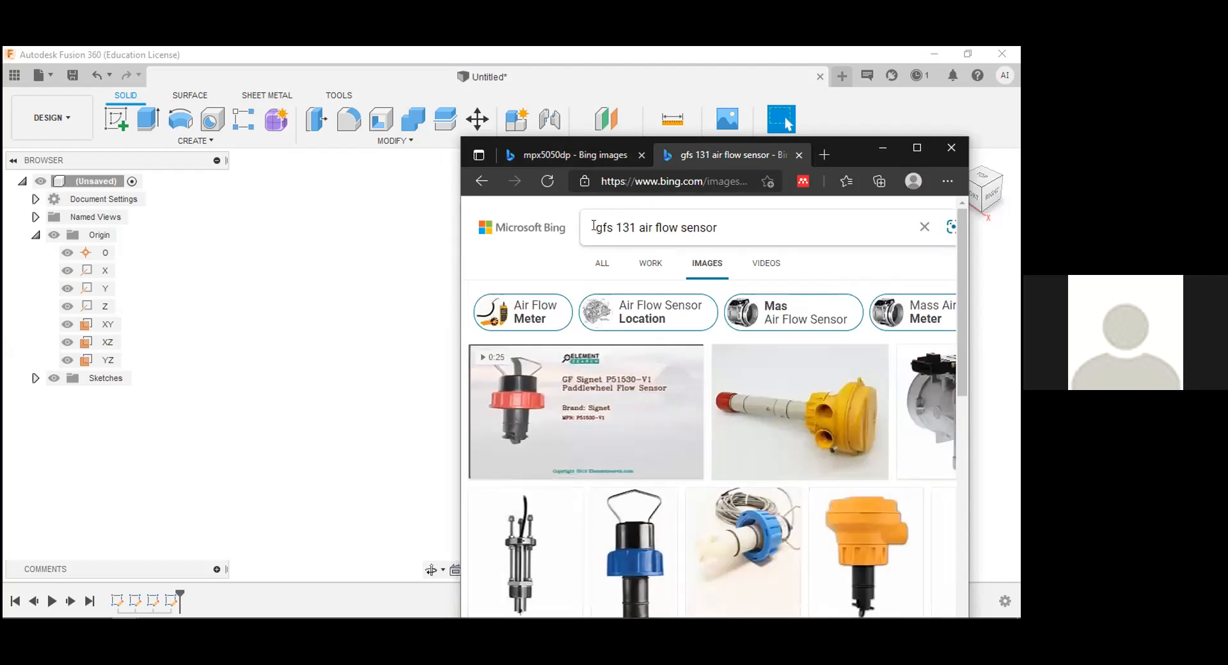
text(gaimc)
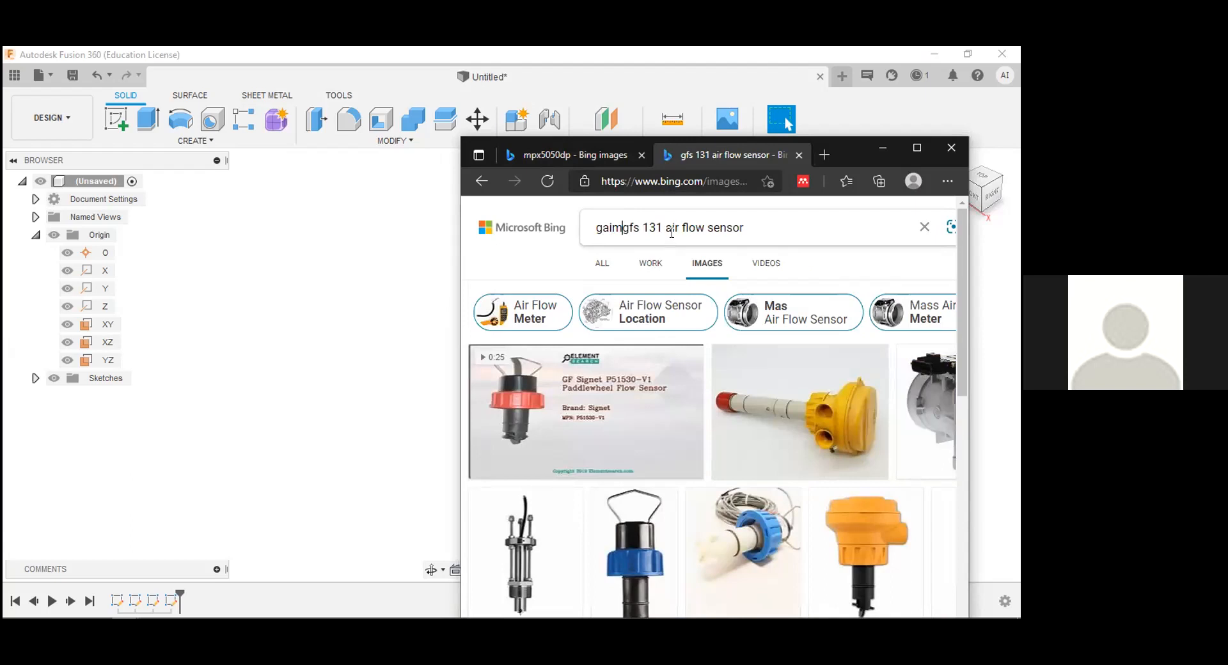
key(Return)
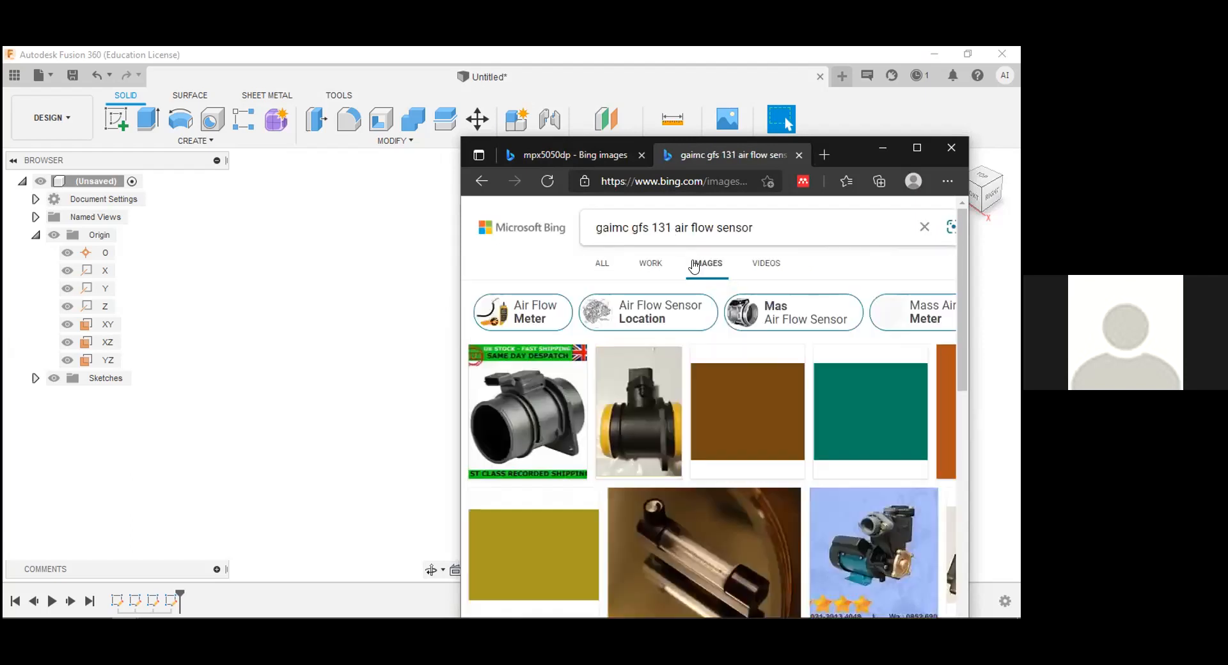
- Shorten the image search to "gaimc gfs 131" and rerun it as "gaimc gfs131"
drag(689, 227, 676, 229)
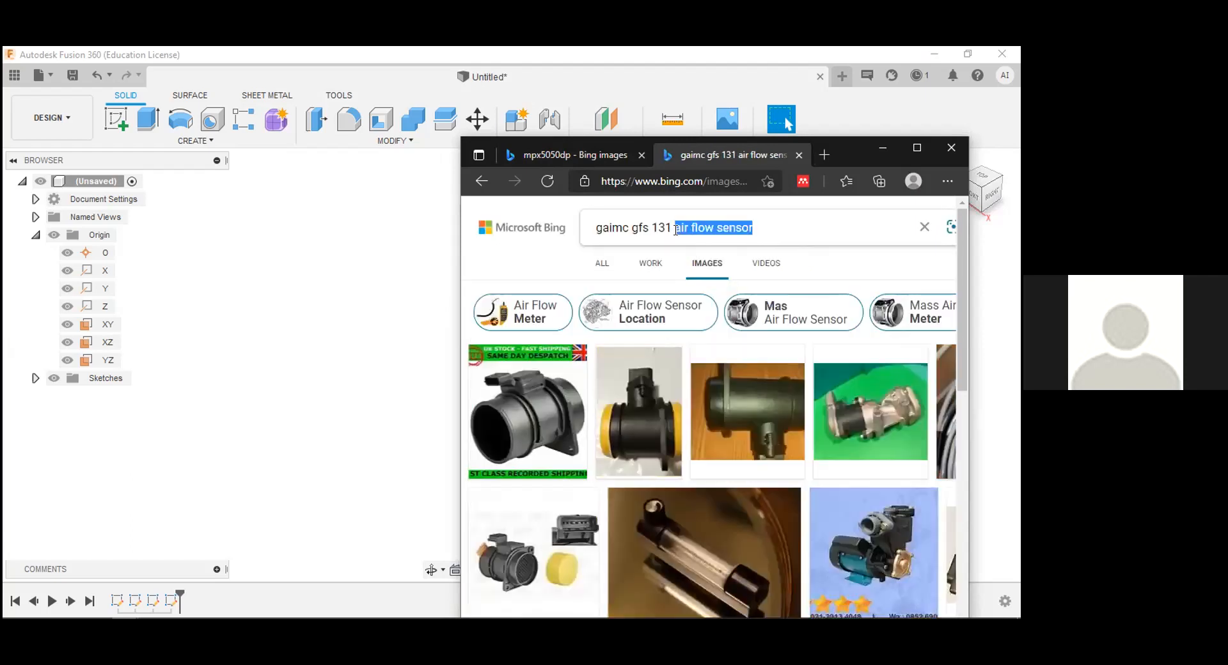
key(BackSpace)
key(Return)
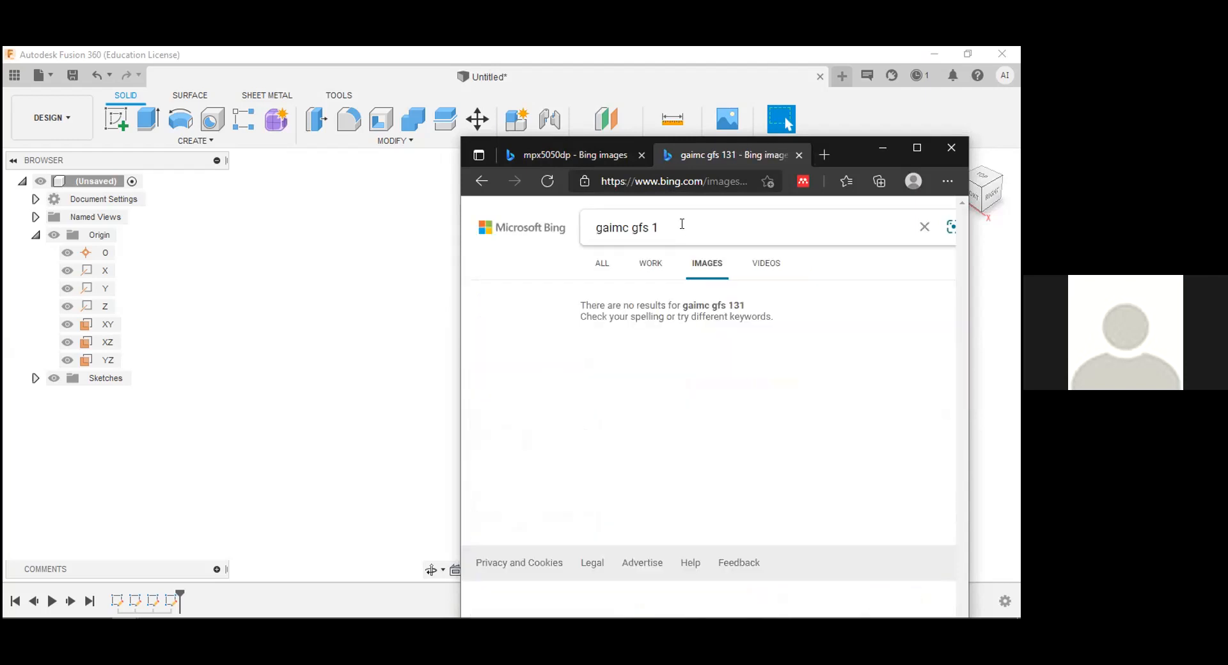
text(g)
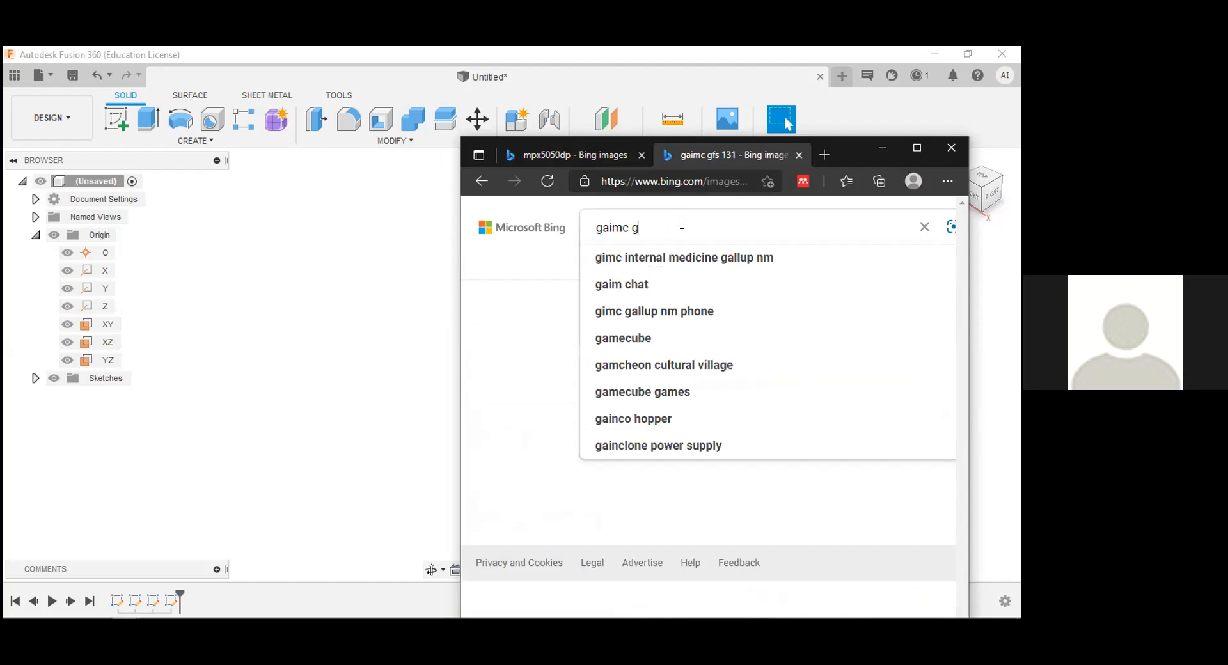
text(fs131)
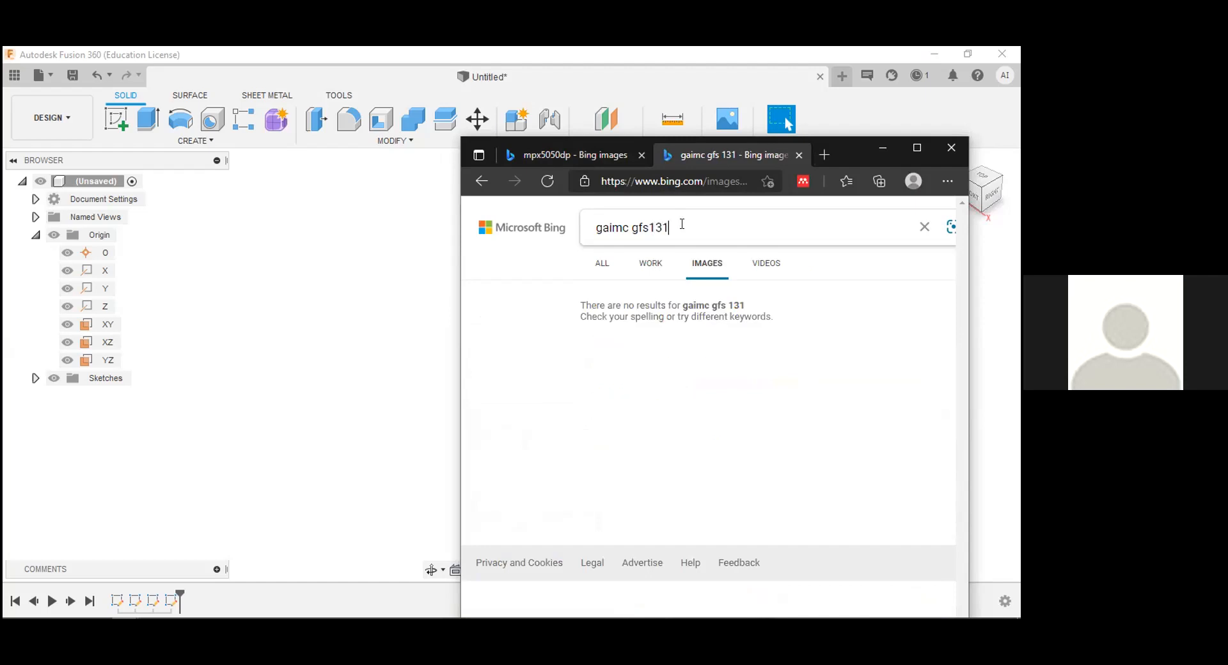
key(Return)
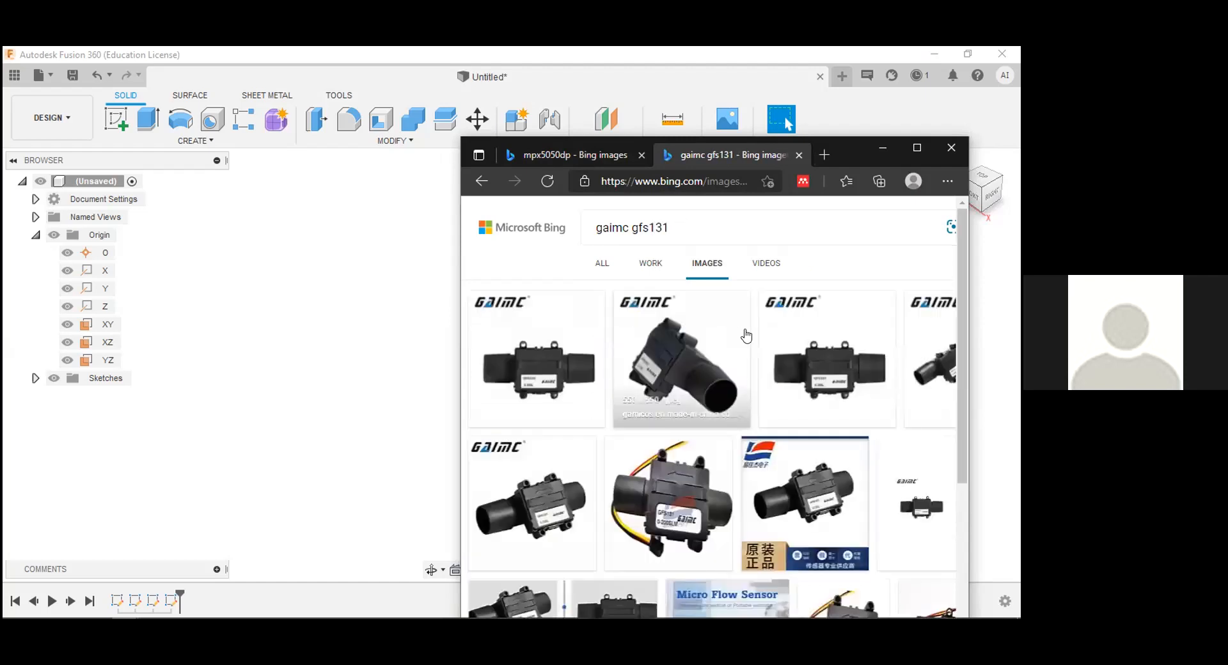
- Open a GAIMC GFS131 sensor image from the results and move the browser window aside to uncover the Fusion 360 canvas
scroll(677, 356, down, 3)
click(540, 351)
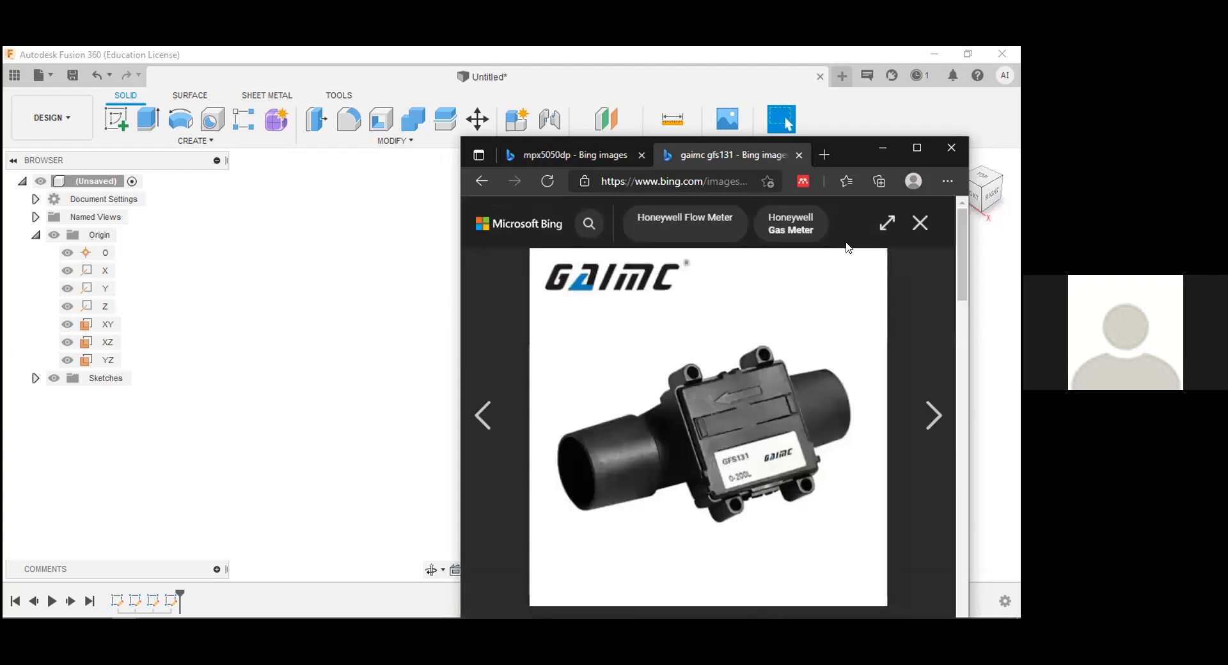
drag(853, 145, 927, 71)
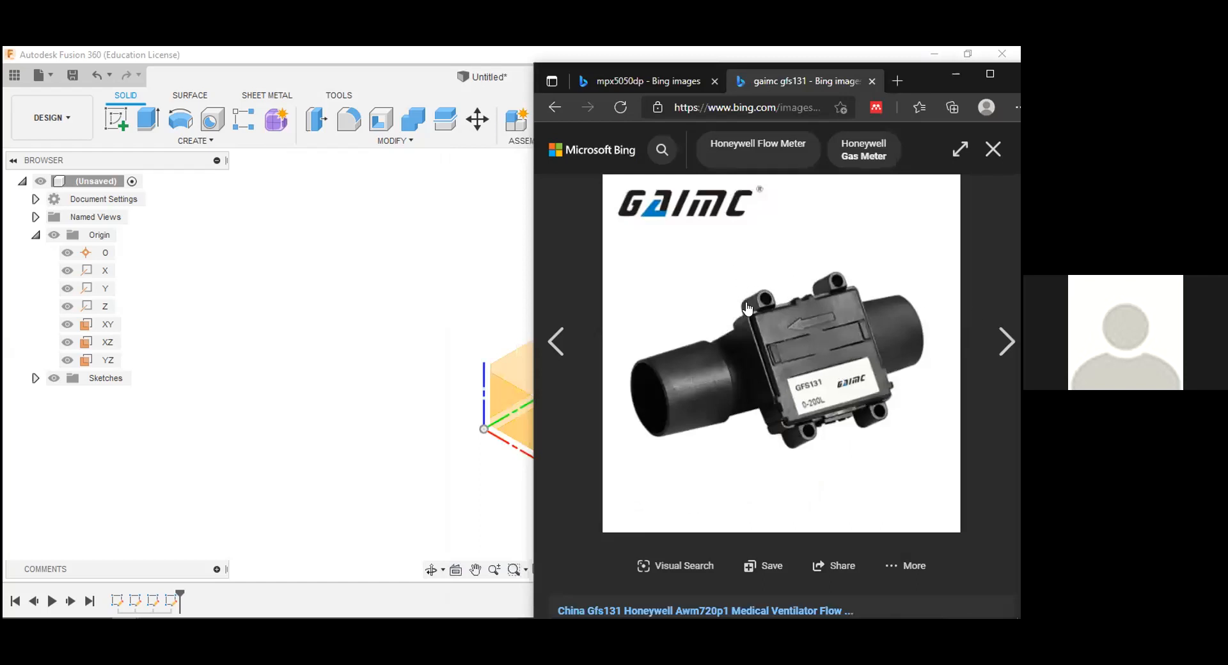
- Switch to Fusion 360, start a sketch on the XY plane and draw a 30 mm diameter circle centred on the origin
click(327, 255)
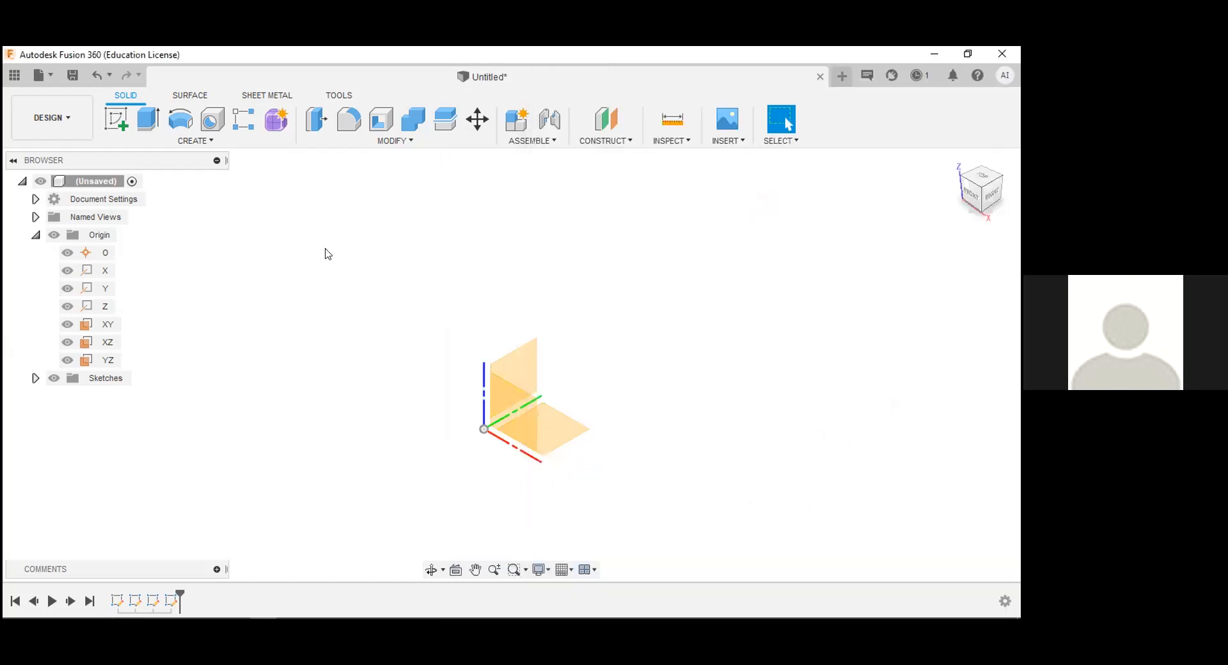
click(116, 119)
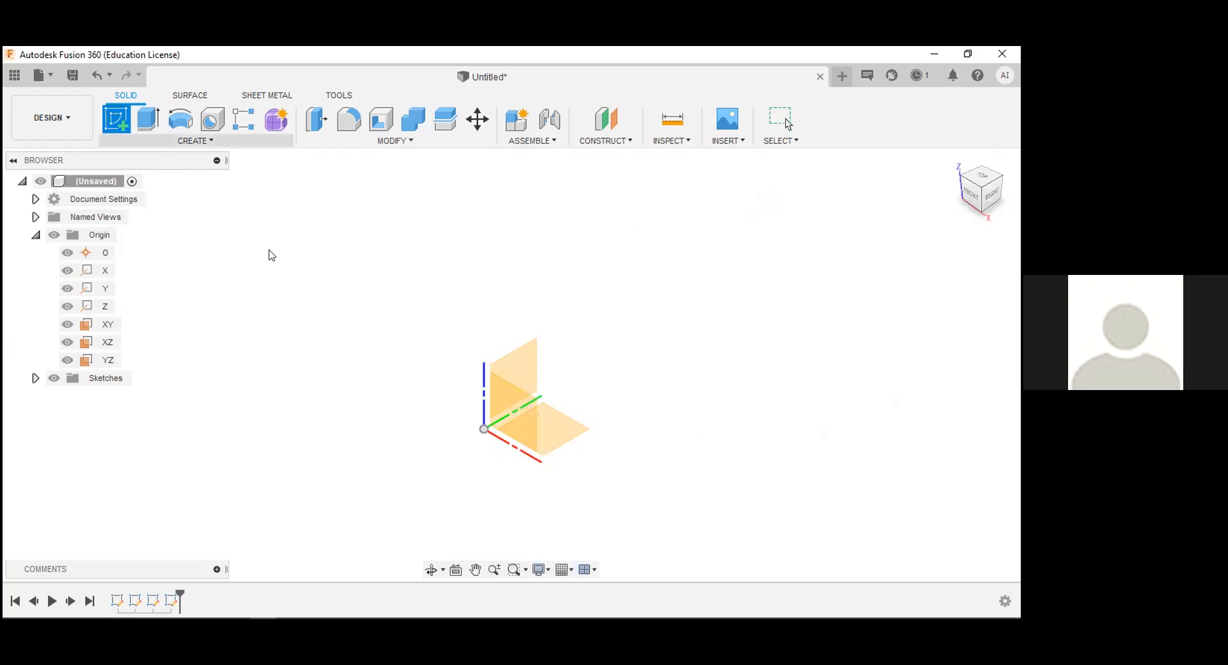
click(549, 428)
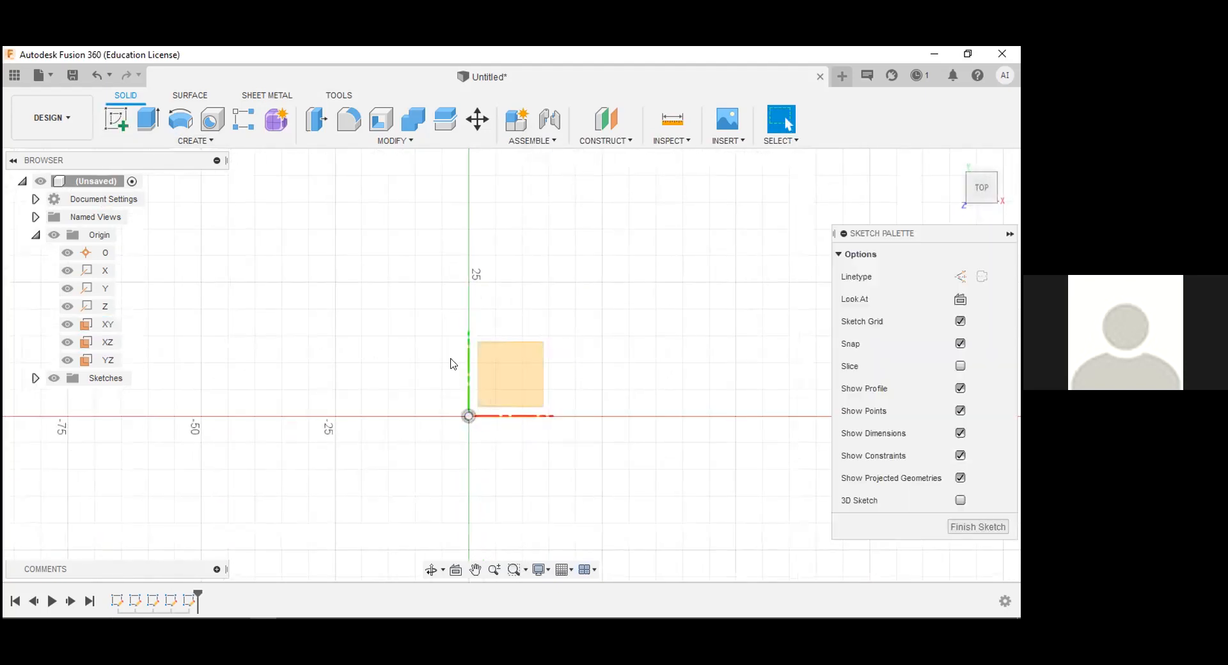
click(147, 119)
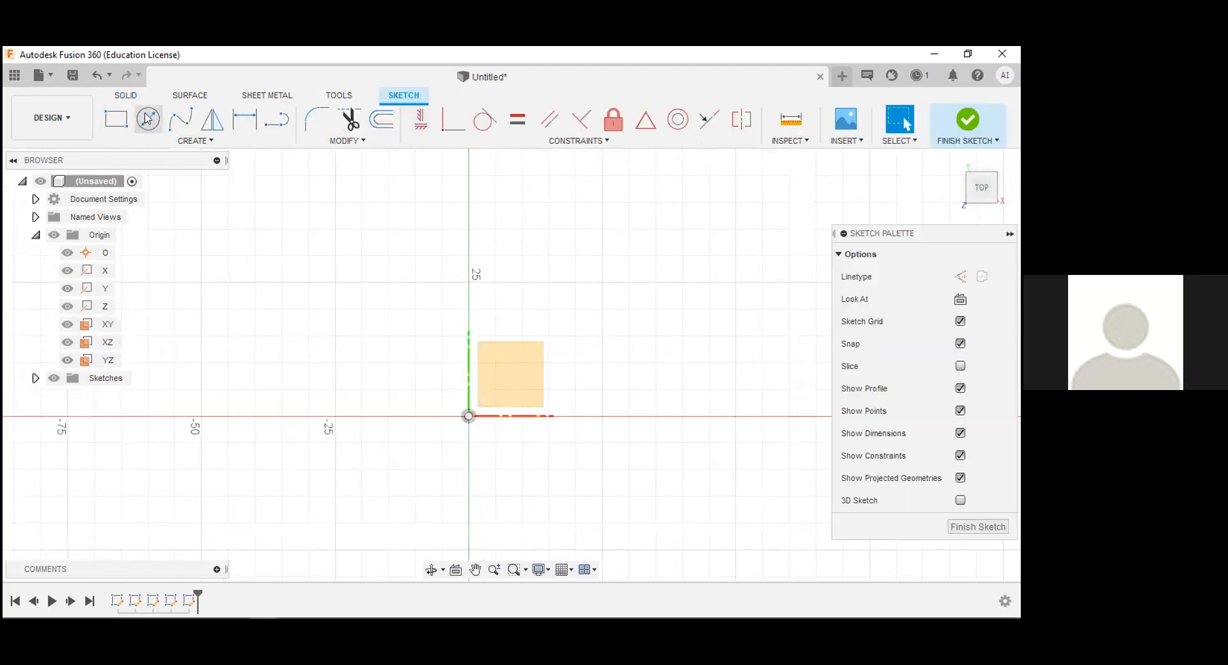
click(468, 416)
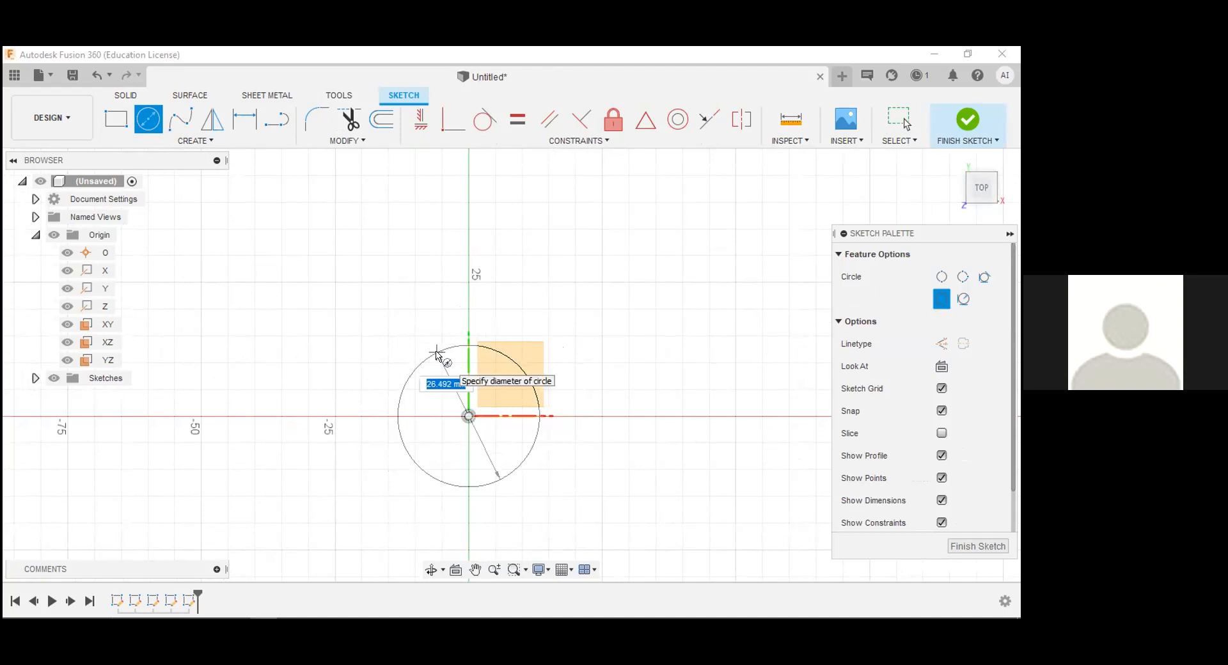
text(30)
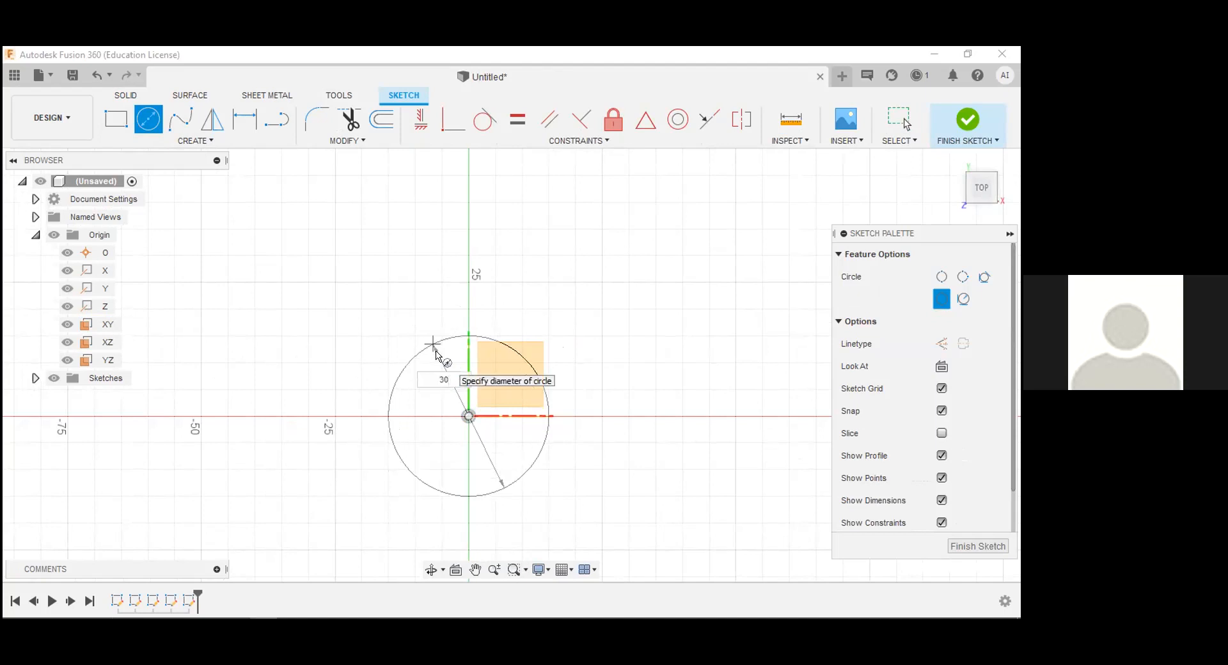
key(Return)
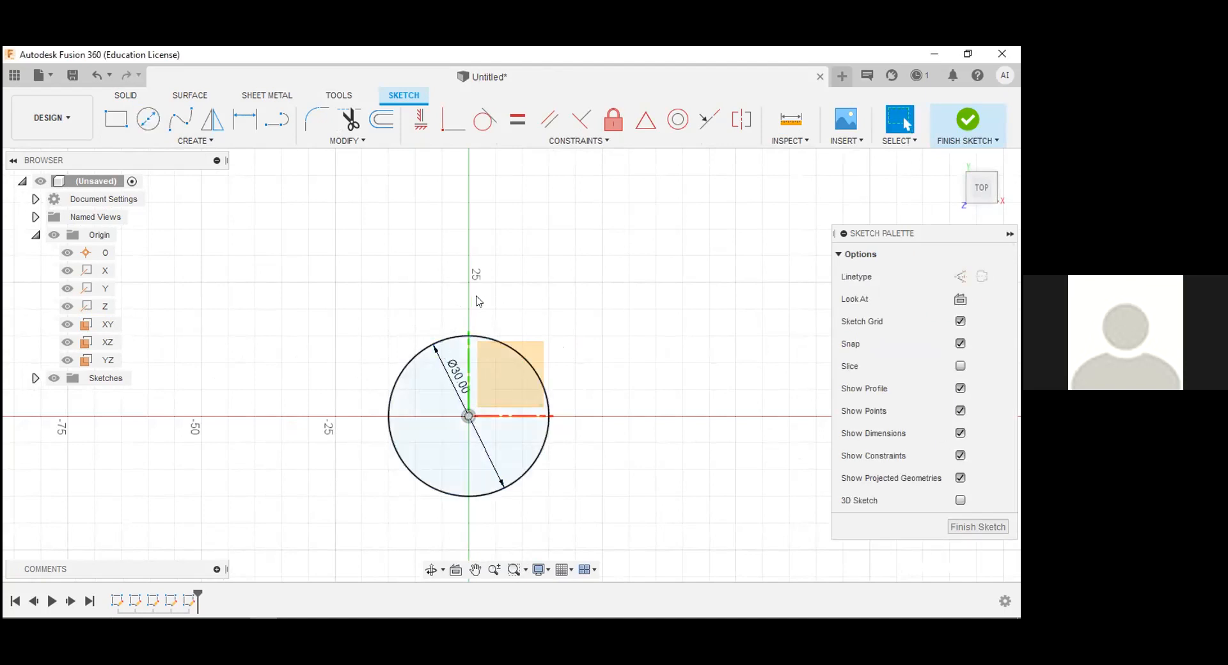
- Draw a separate 15 mm diameter circle above and to the right of the 30 mm circle
click(148, 121)
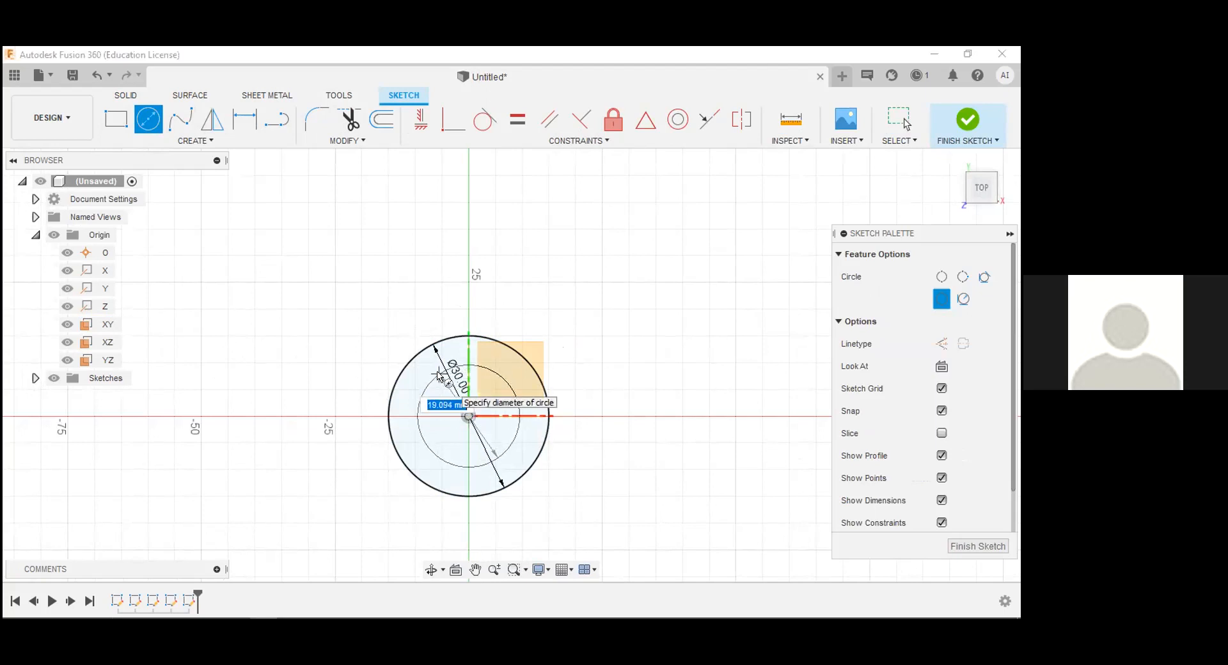
key(Escape)
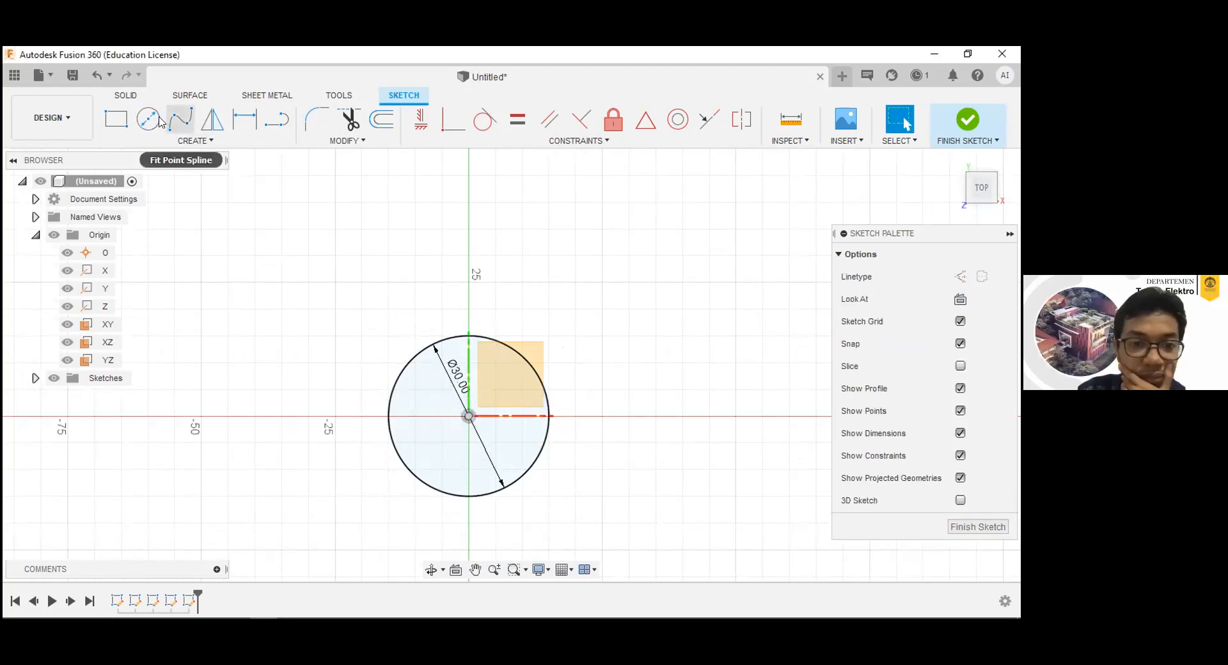
click(154, 120)
click(630, 255)
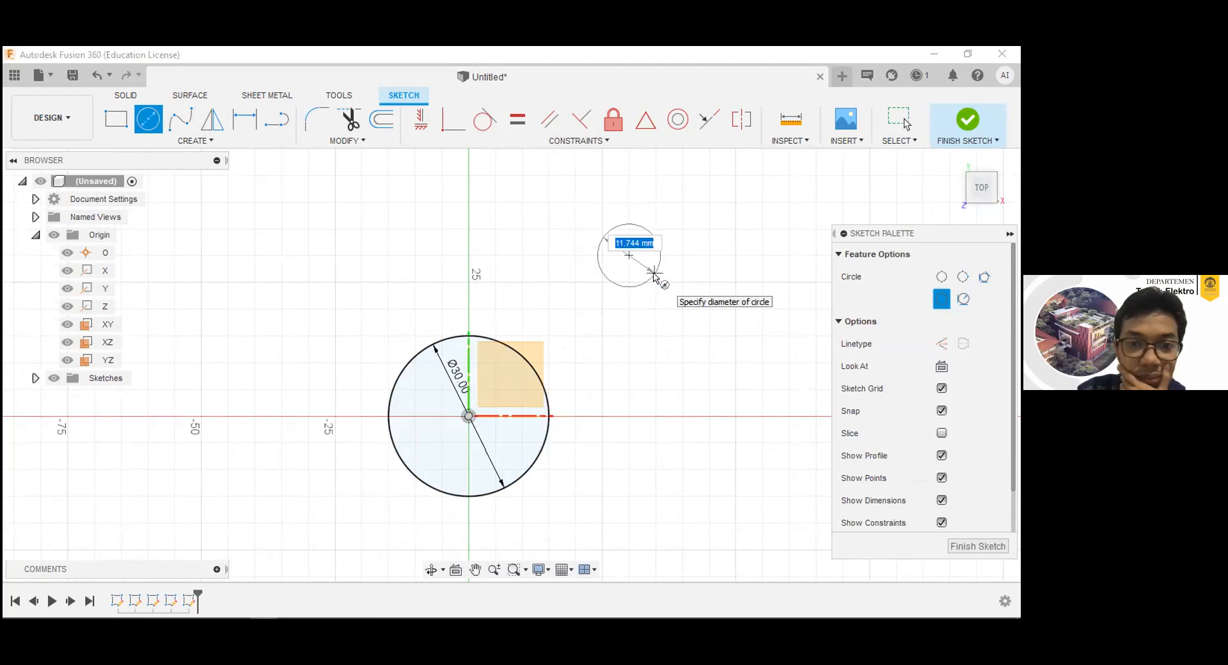
text(15)
key(Return)
key(Escape)
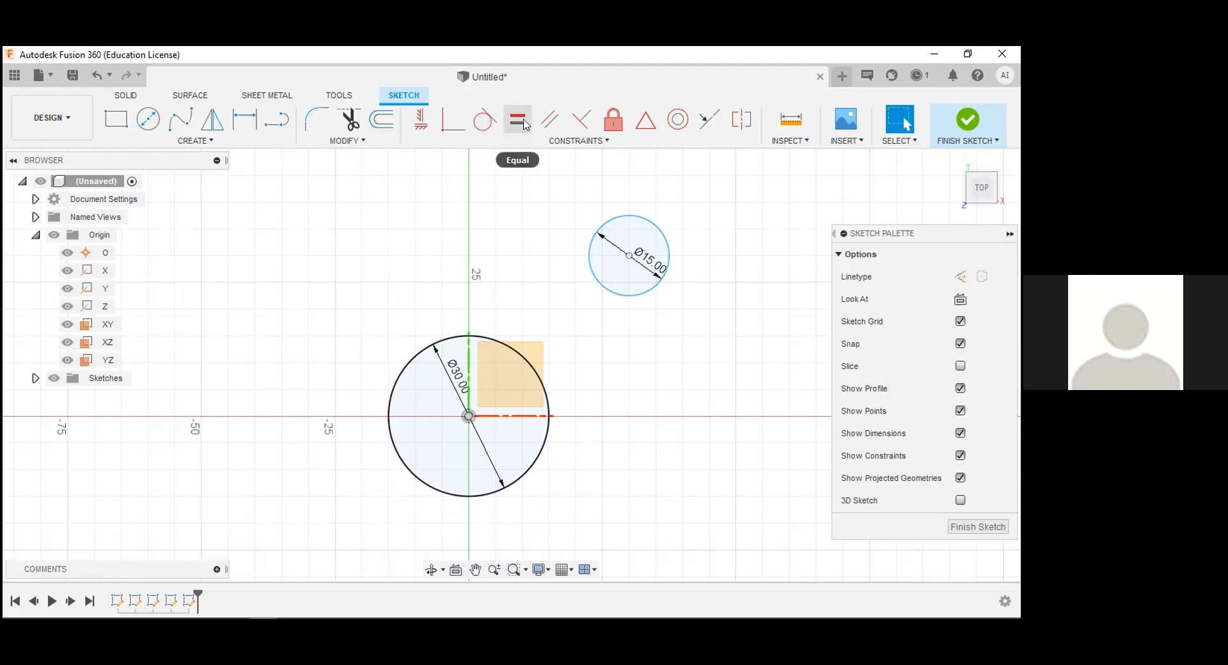
- Switch to the PowerPoint presentation and show the Constraint and Constraint(2) slides to review the constraint types
click(647, 223)
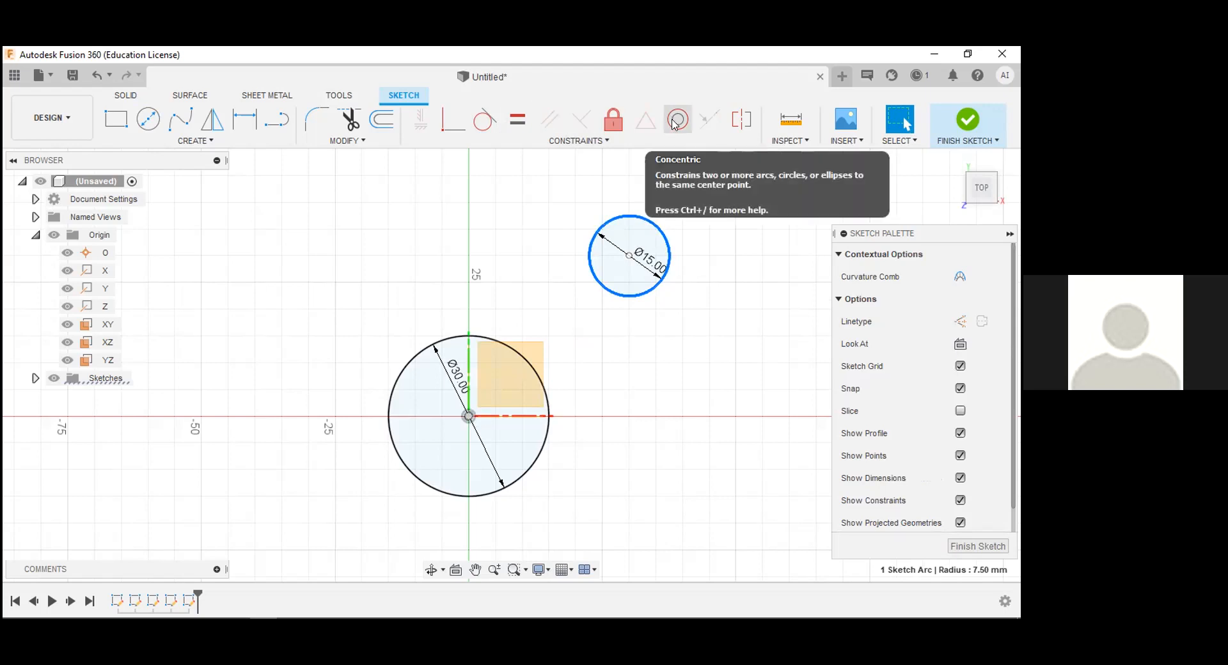
key(alt+Tab)
key(alt+Tab)
key(alt+Tab)
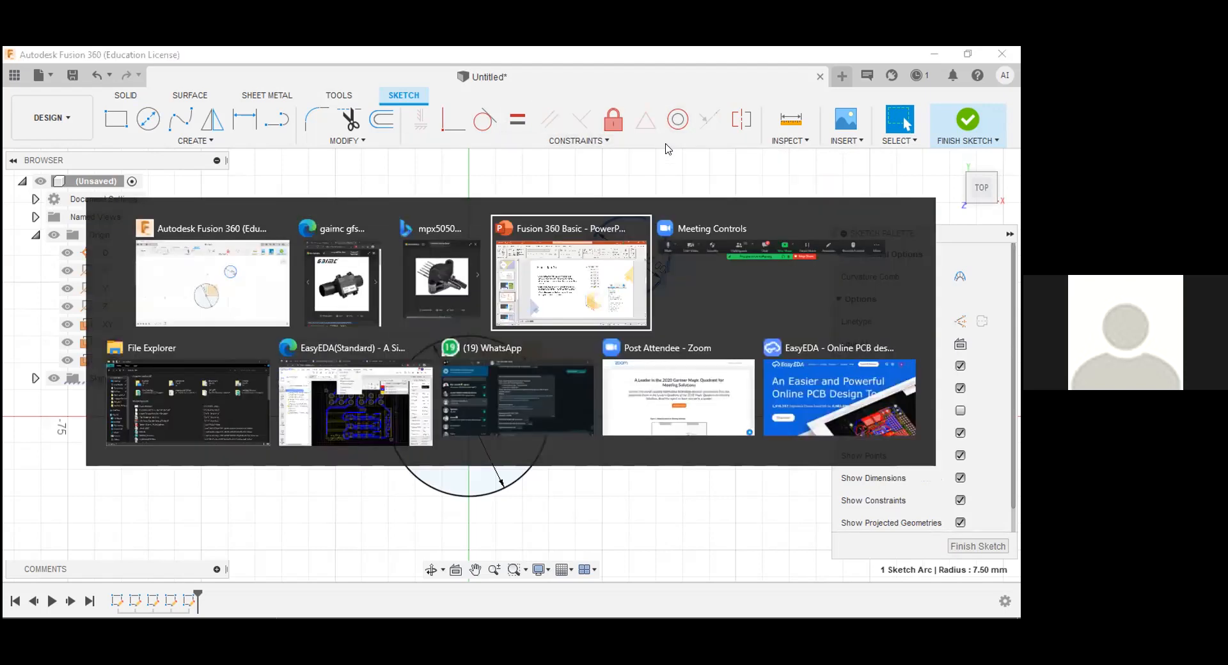
click(102, 502)
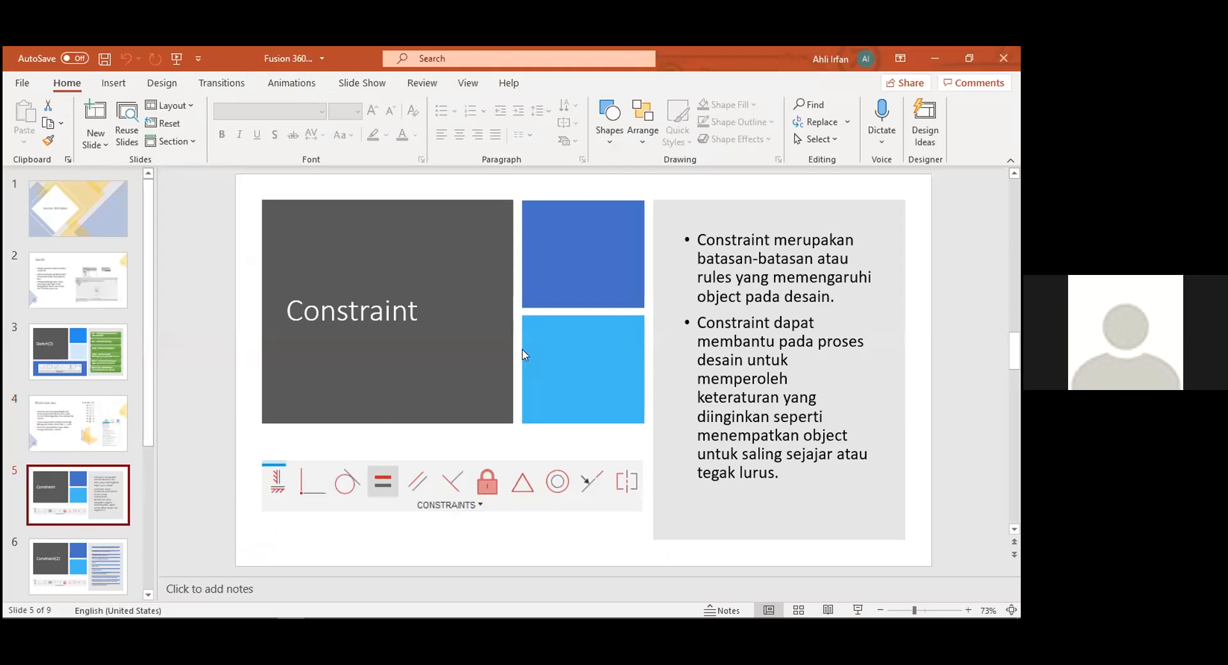
click(122, 561)
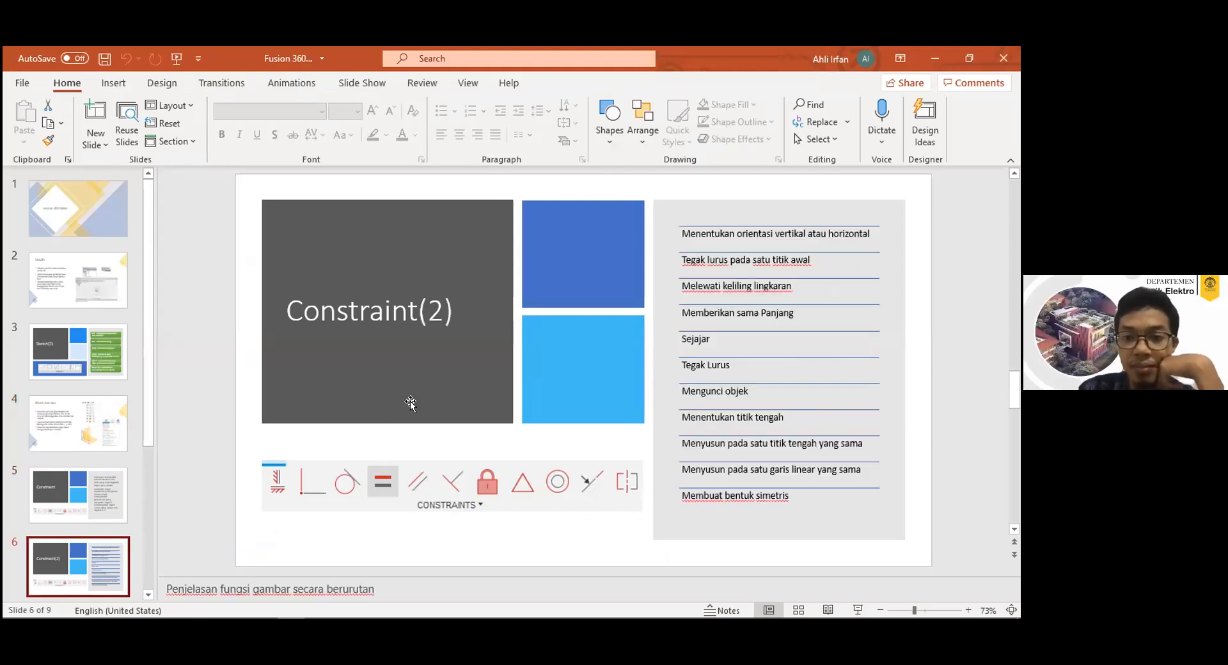
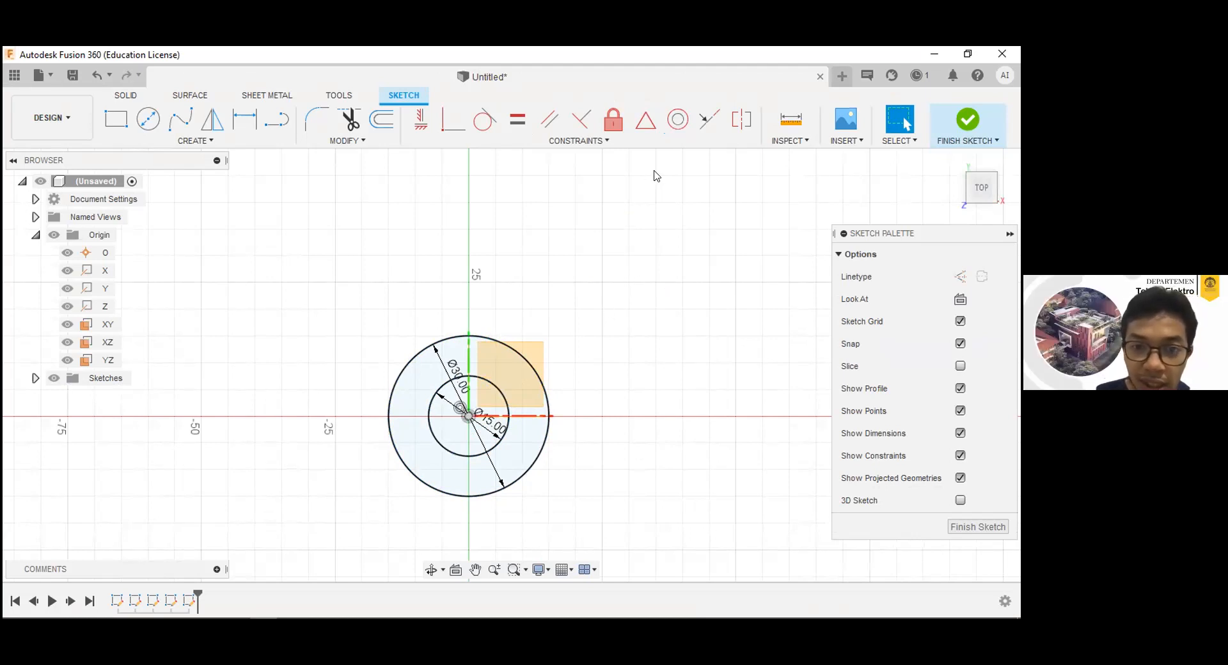
- Undo the last constraint and apply a Concentric constraint between the 15 mm circle and the 30 mm circle
key(ctrl+z)
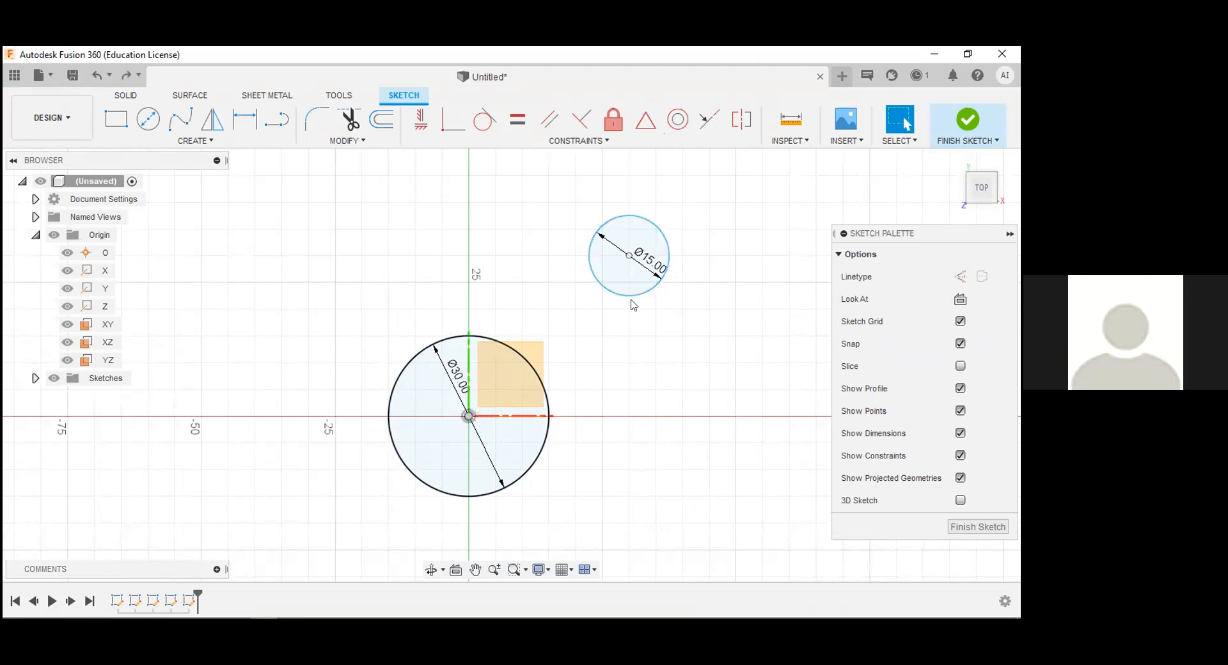
click(663, 122)
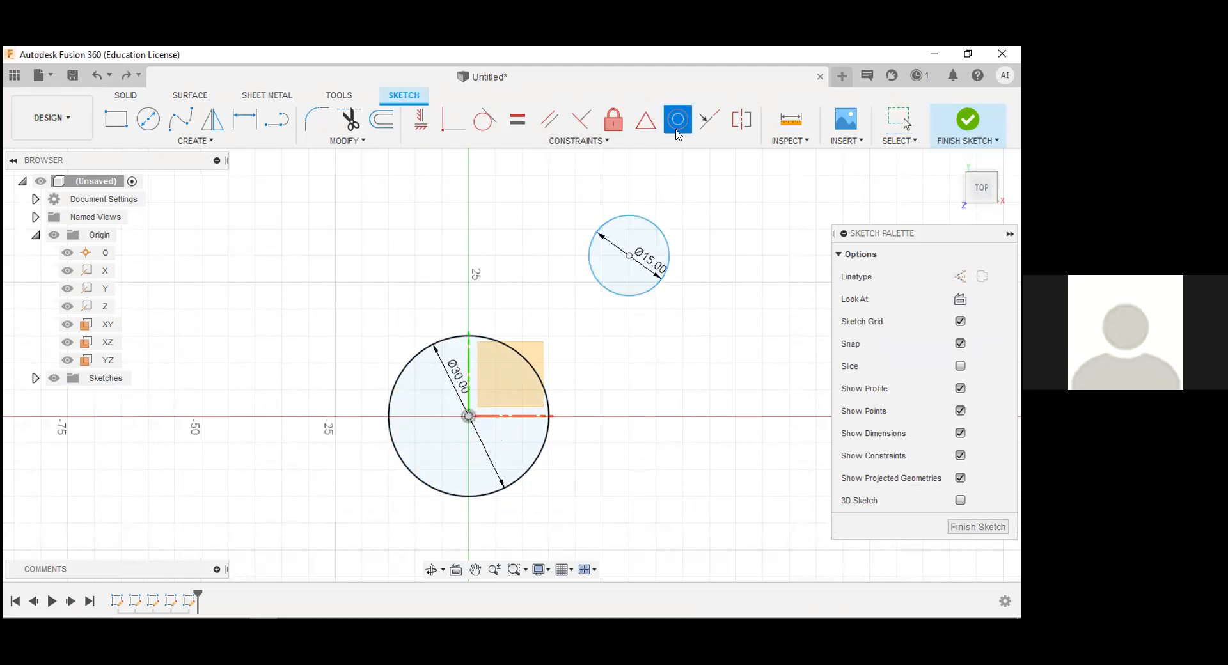
click(660, 243)
click(663, 243)
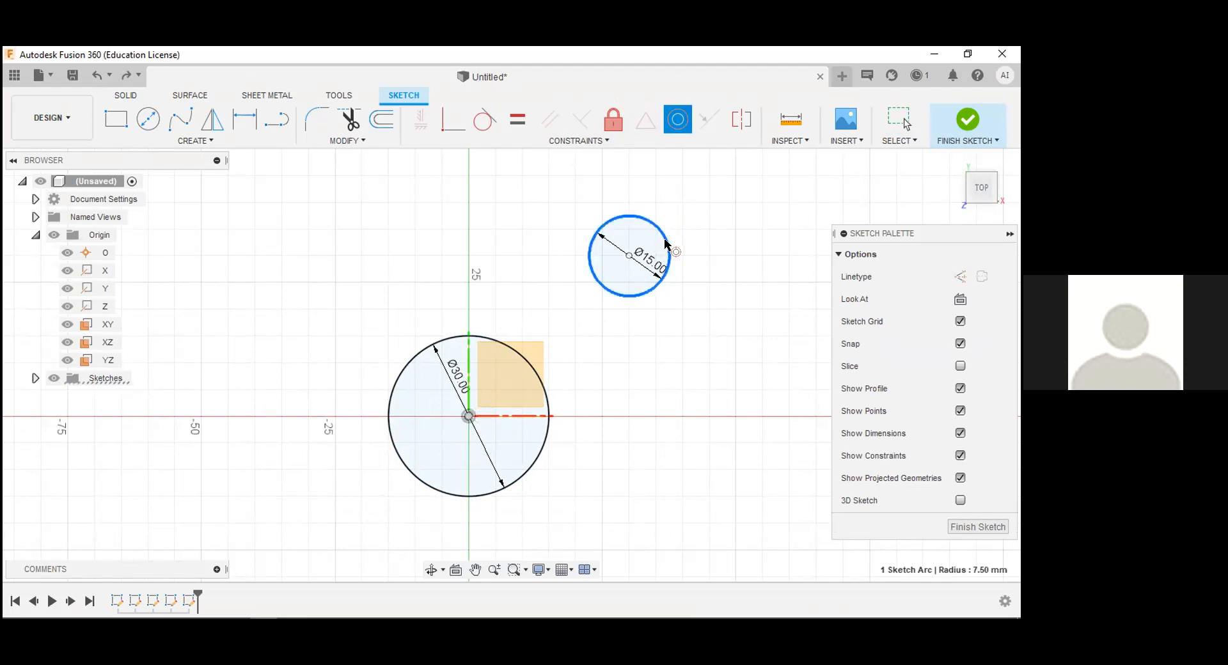
click(543, 384)
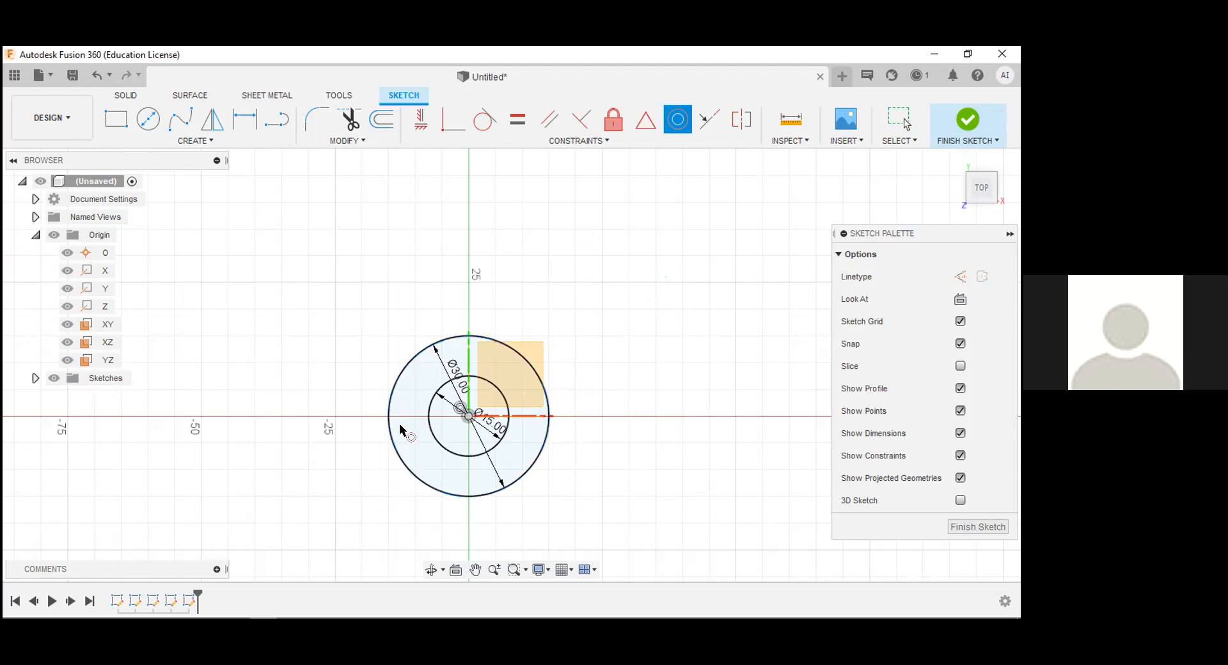
- Glance at the Constraint(2) slide in PowerPoint, return to Fusion 360 and finish the sketch of the two circles
drag(949, 241, 895, 176)
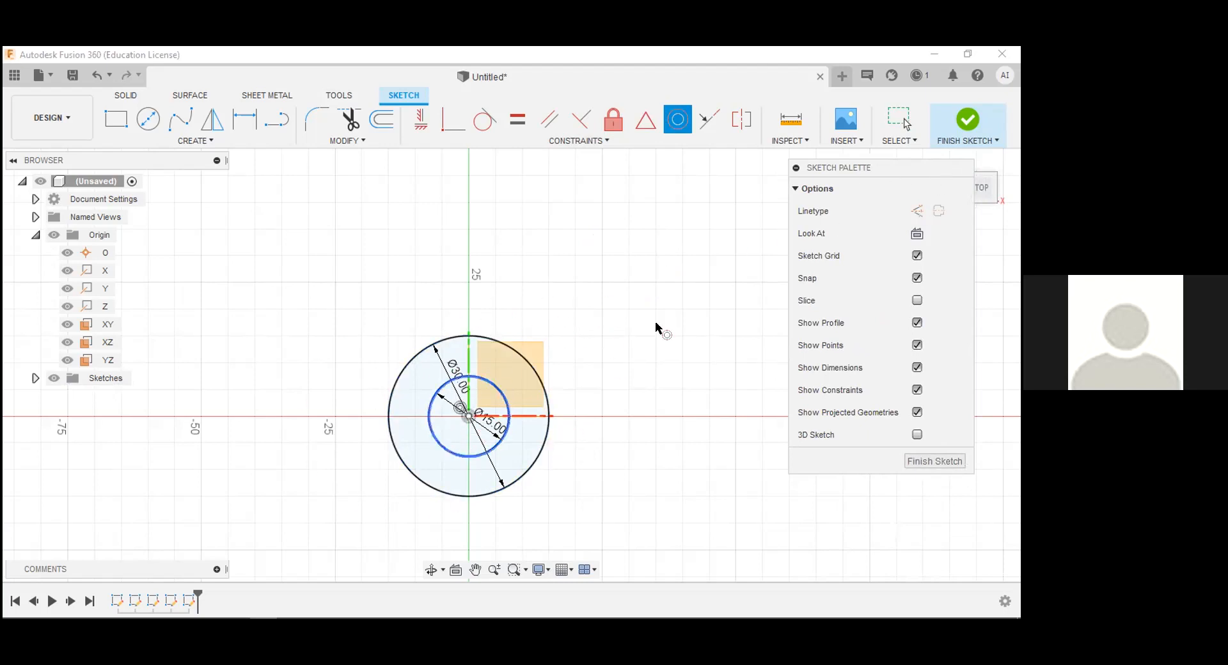
key(alt+Tab)
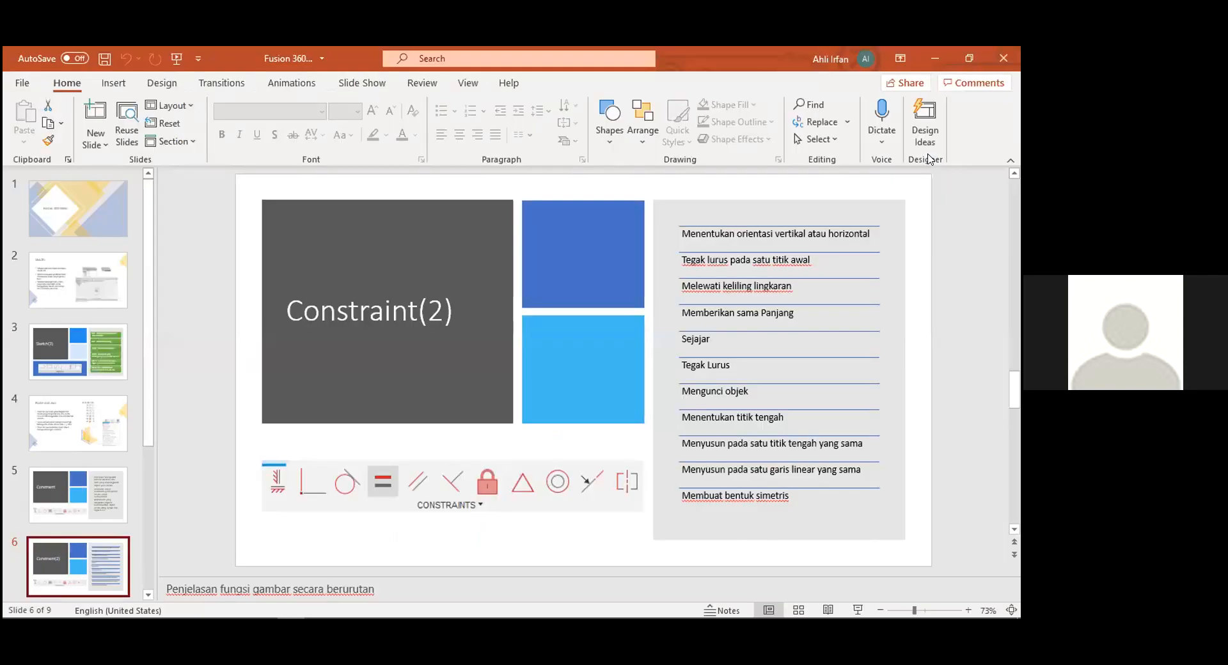
key(alt+Tab)
click(959, 121)
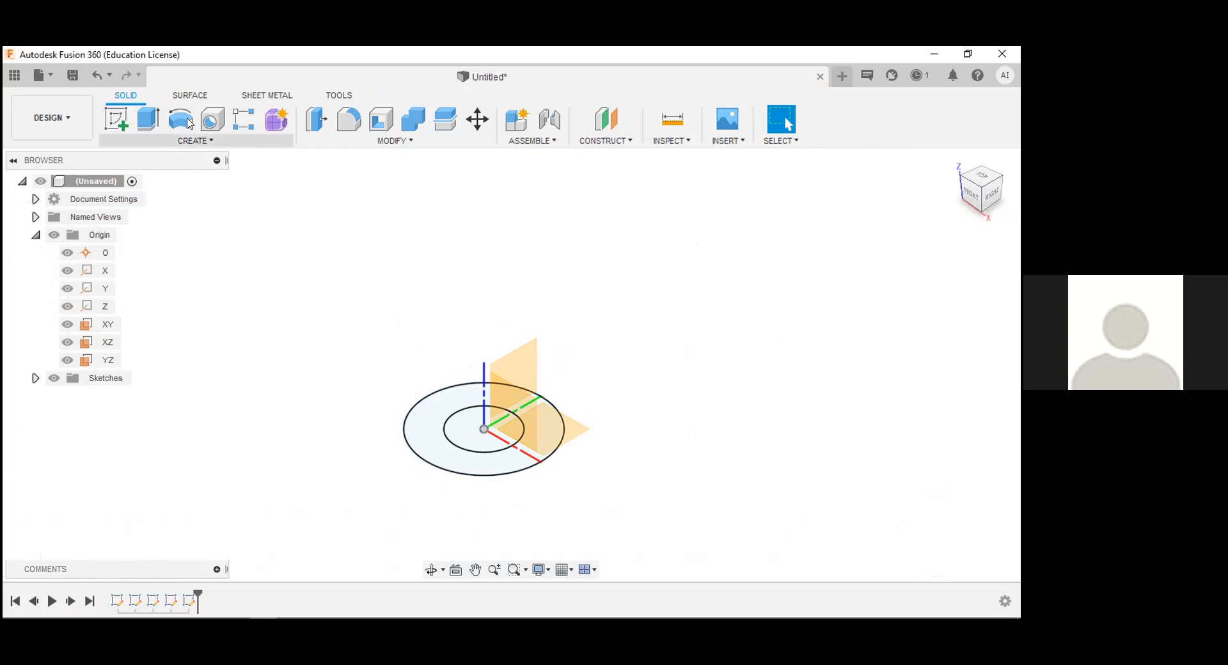
- Extrude the ring profile between the two circles 70 mm upward as a new body
click(150, 119)
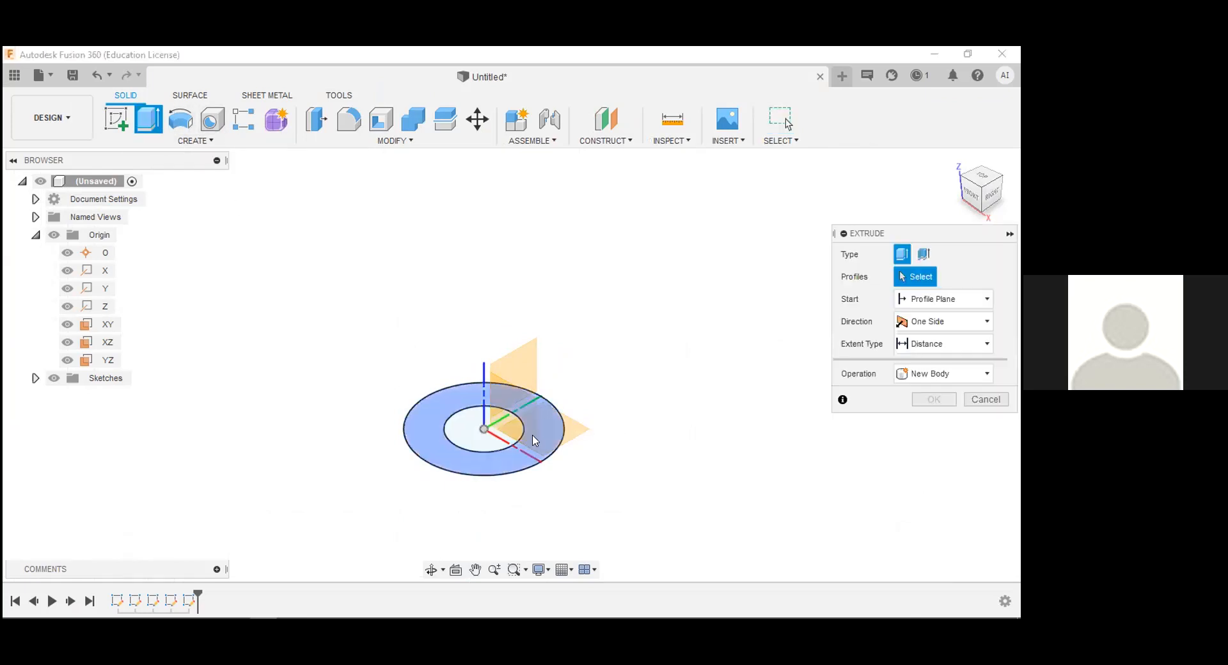
click(459, 403)
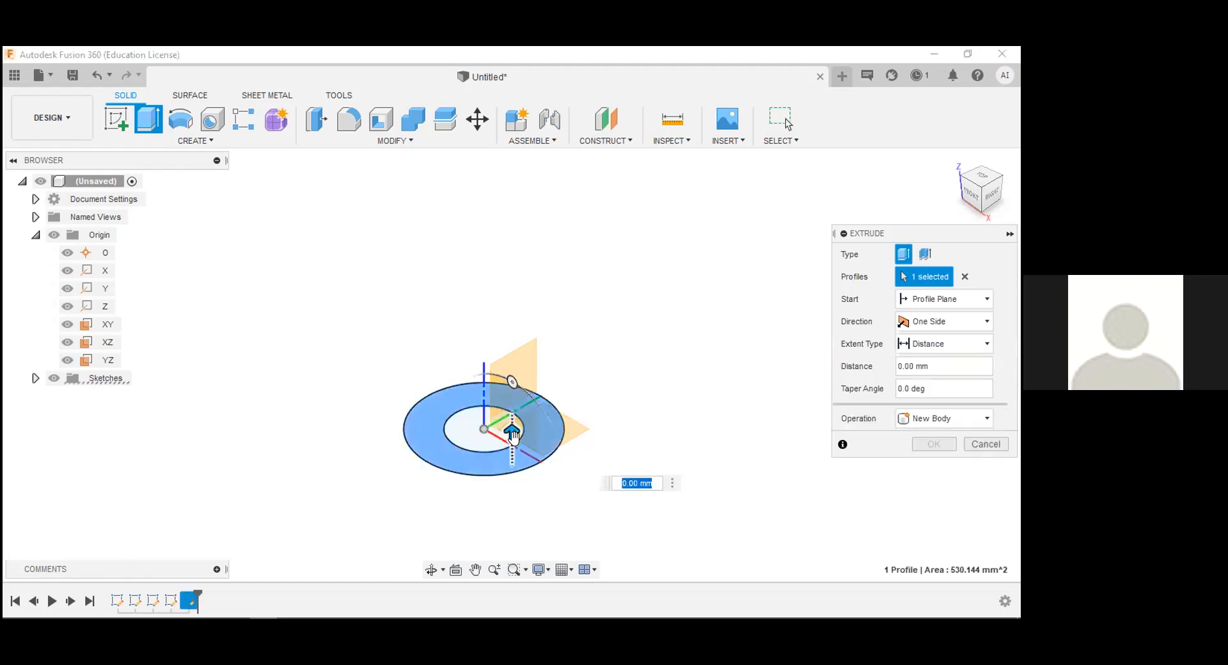
click(513, 435)
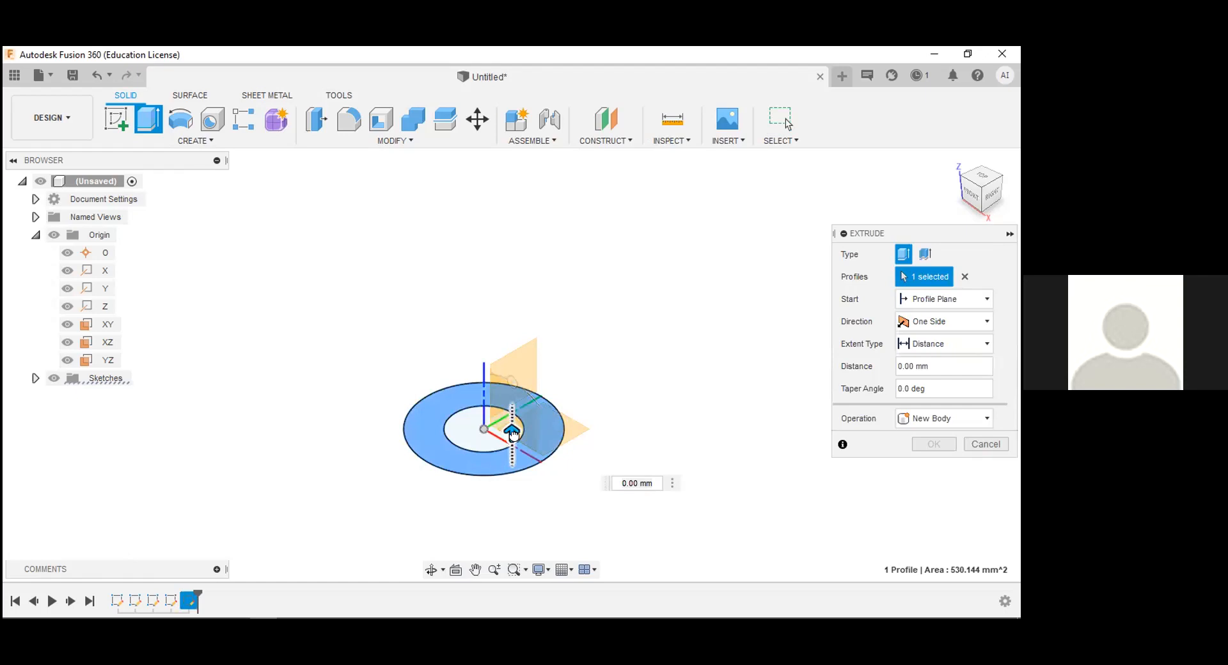
drag(513, 434, 499, 229)
text(70)
key(Return)
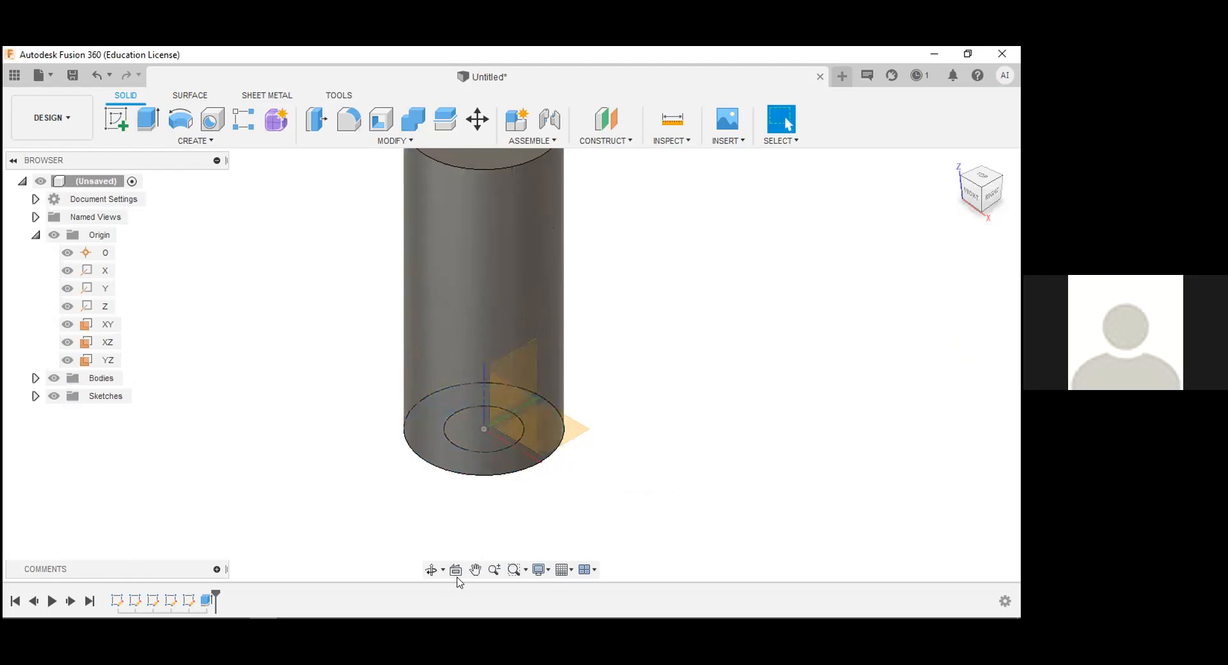
scroll(626, 313, up, 1)
scroll(625, 314, down, 2)
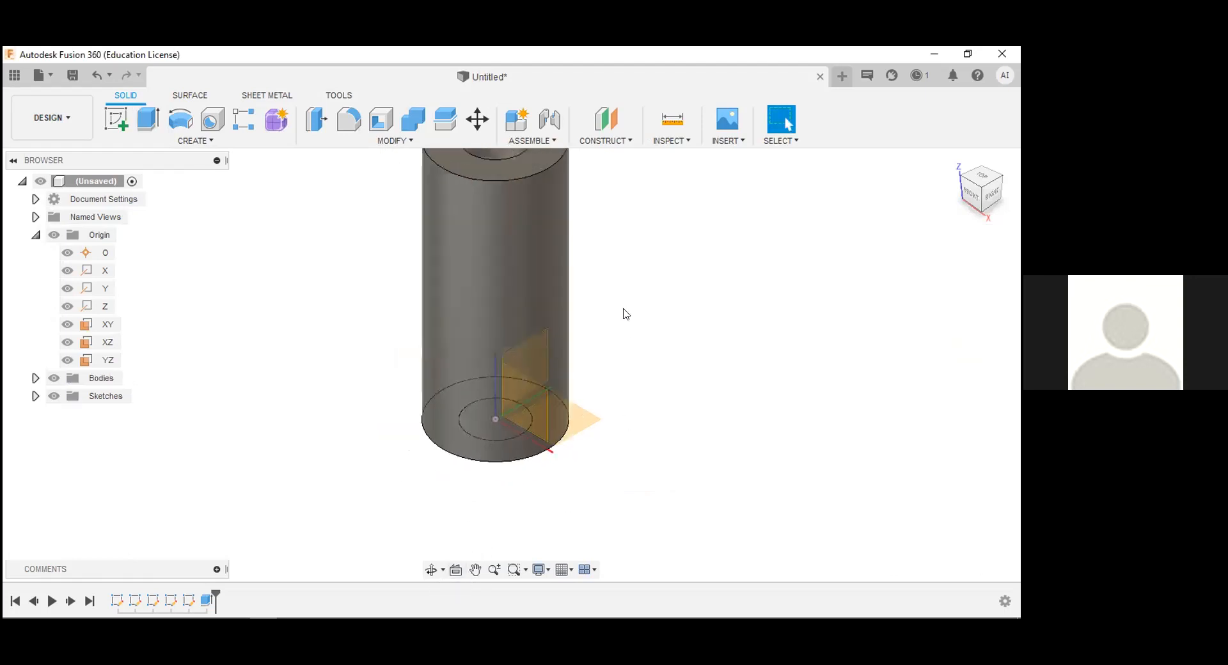
- Inspect the extruded tube from above and from the side
click(475, 570)
drag(662, 294, 661, 361)
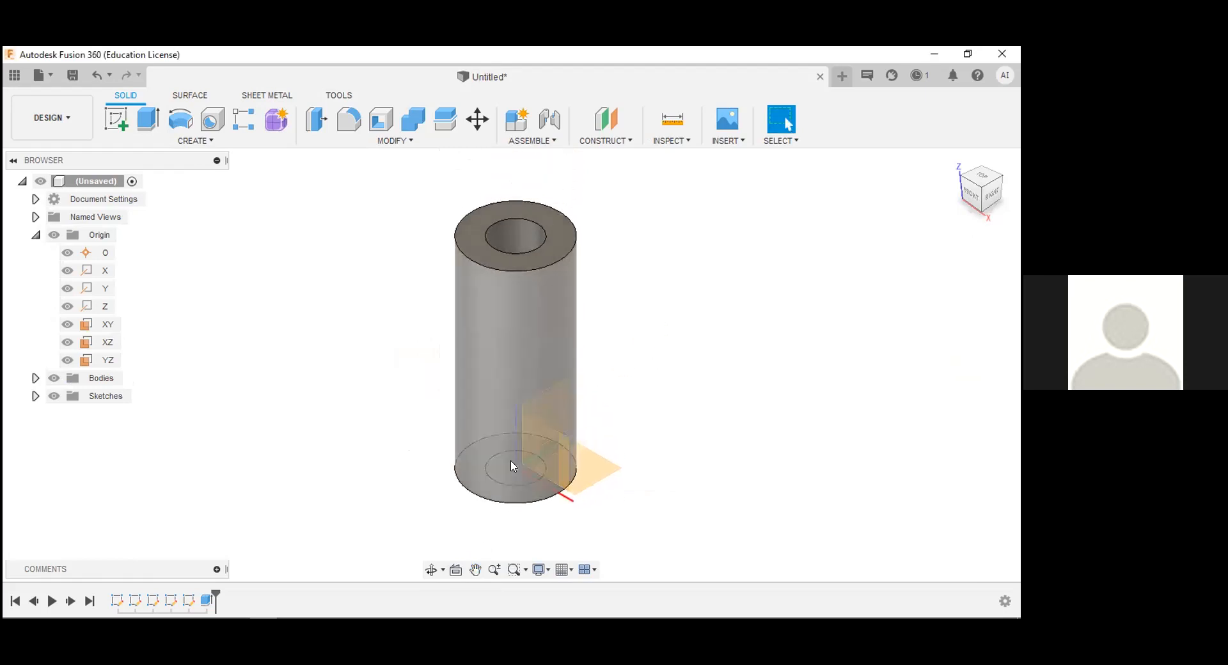
click(430, 570)
drag(430, 505, 460, 337)
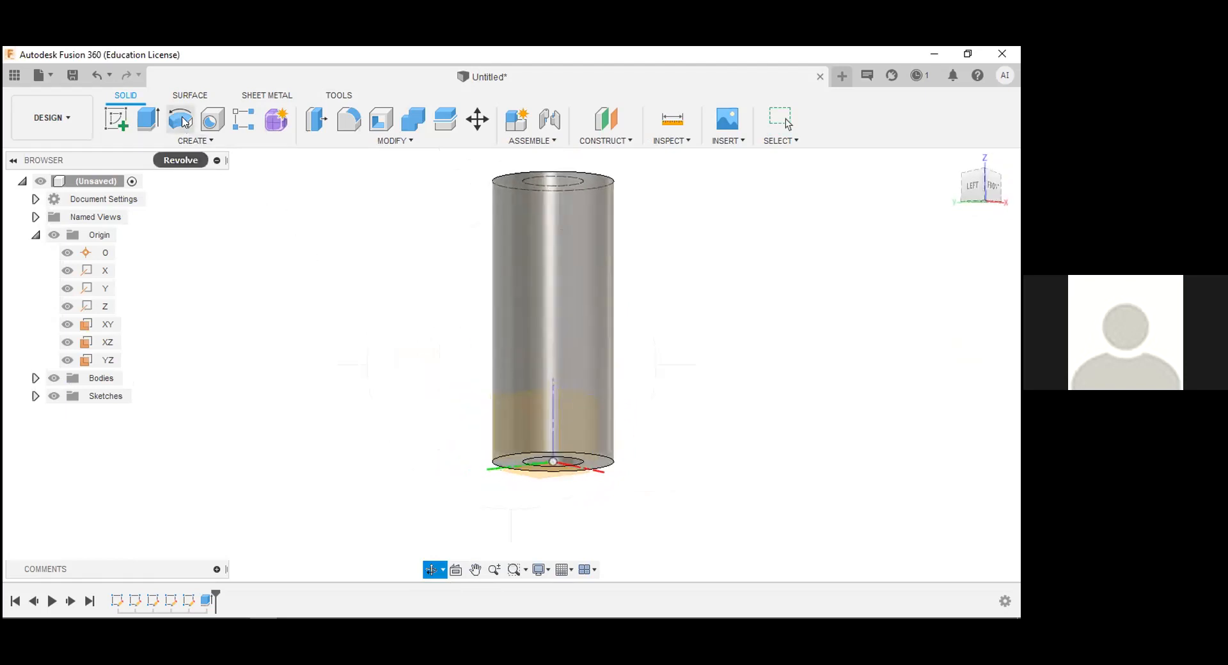
key(Escape)
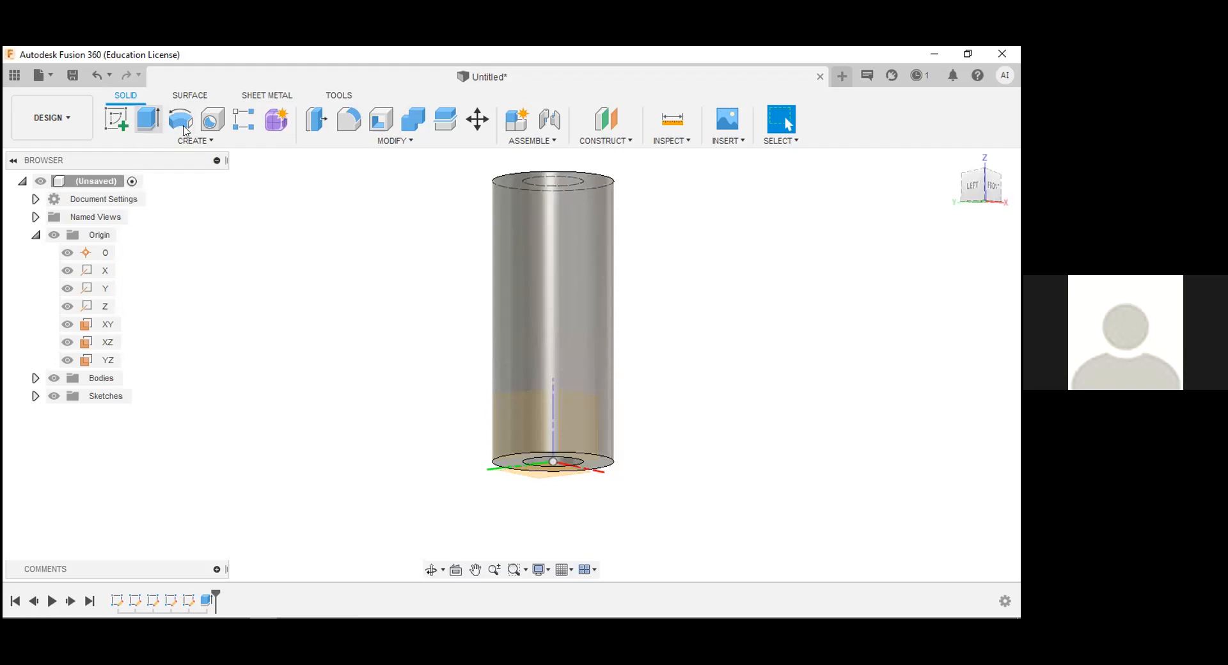
mouse_move(438, 618)
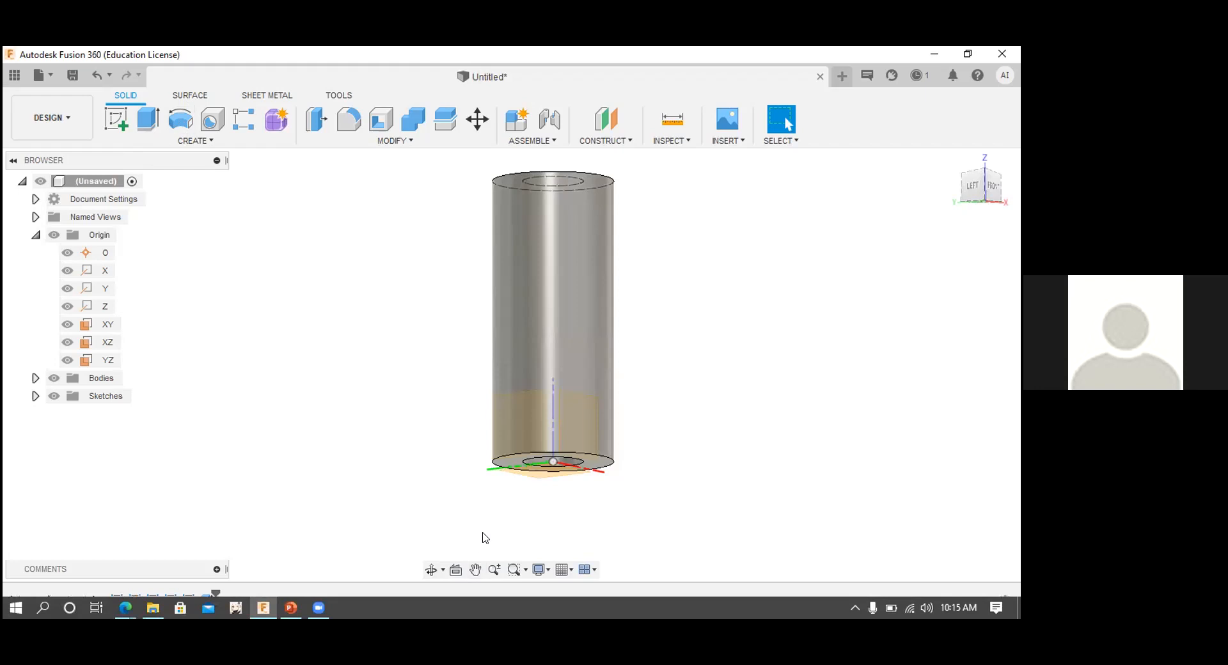
- Undo the extrusion of the ring and bring the two-circle sketch back into view
key(ctrl+z)
click(431, 570)
drag(562, 421, 452, 384)
mouse_move(269, 204)
mouse_down()
mouse_move(236, 197)
mouse_move(408, 200)
mouse_up()
key(Escape)
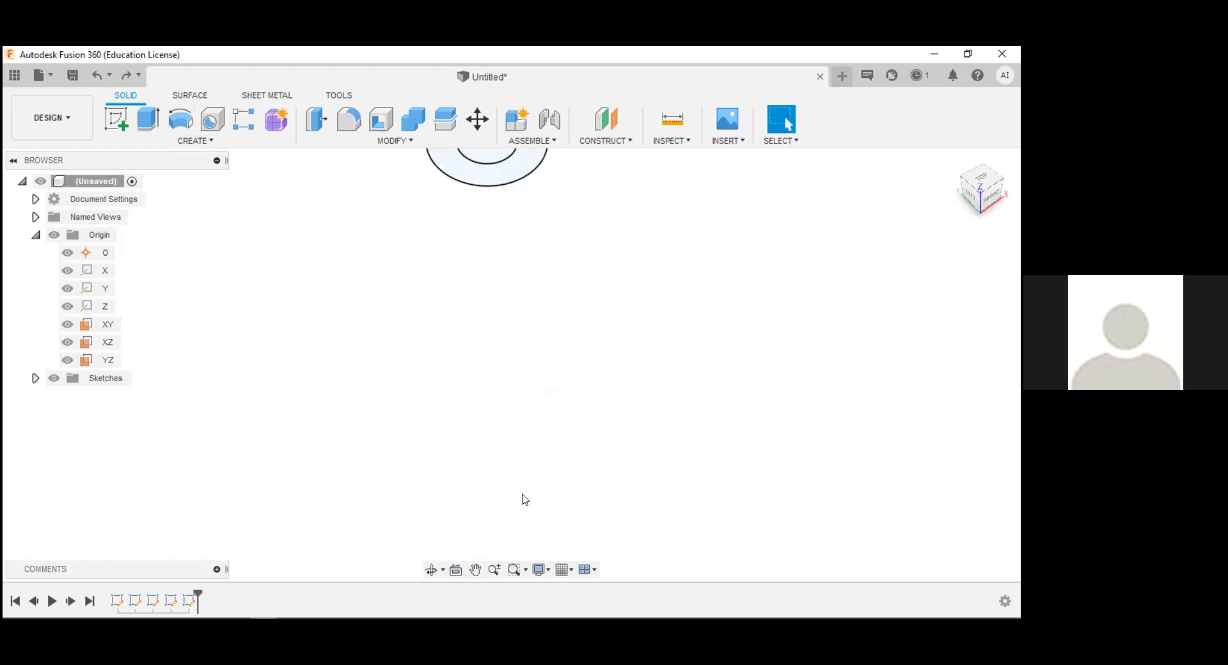
click(475, 570)
key(Escape)
click(475, 570)
drag(551, 305, 502, 372)
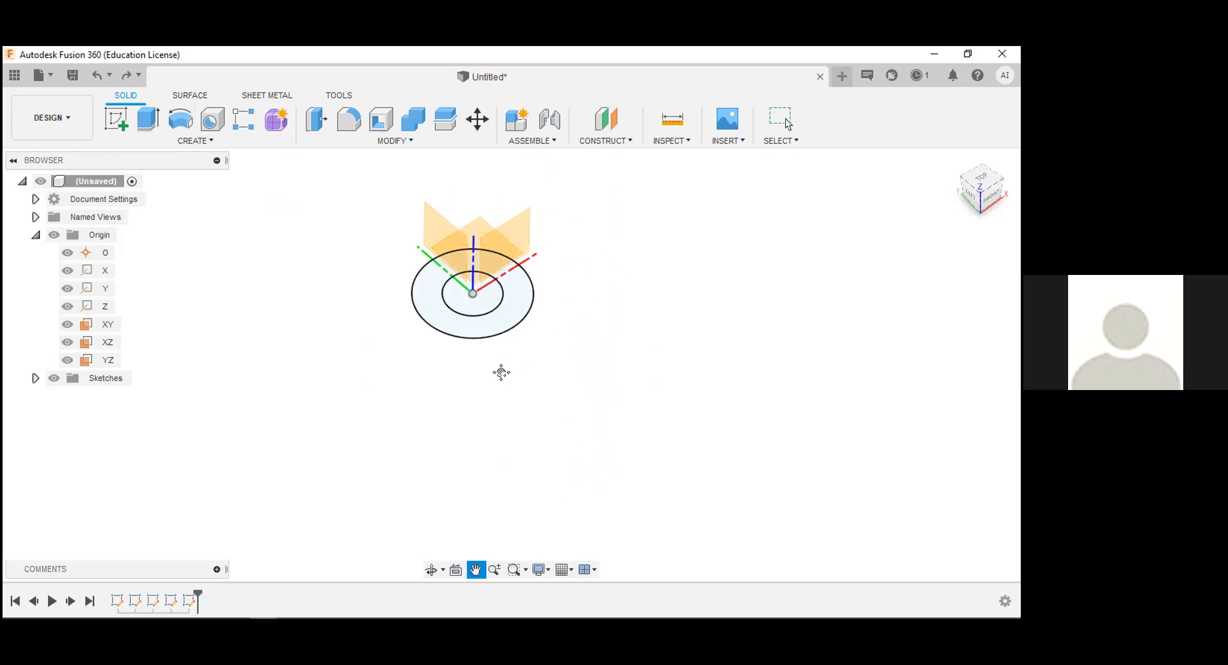
key(Escape)
click(180, 119)
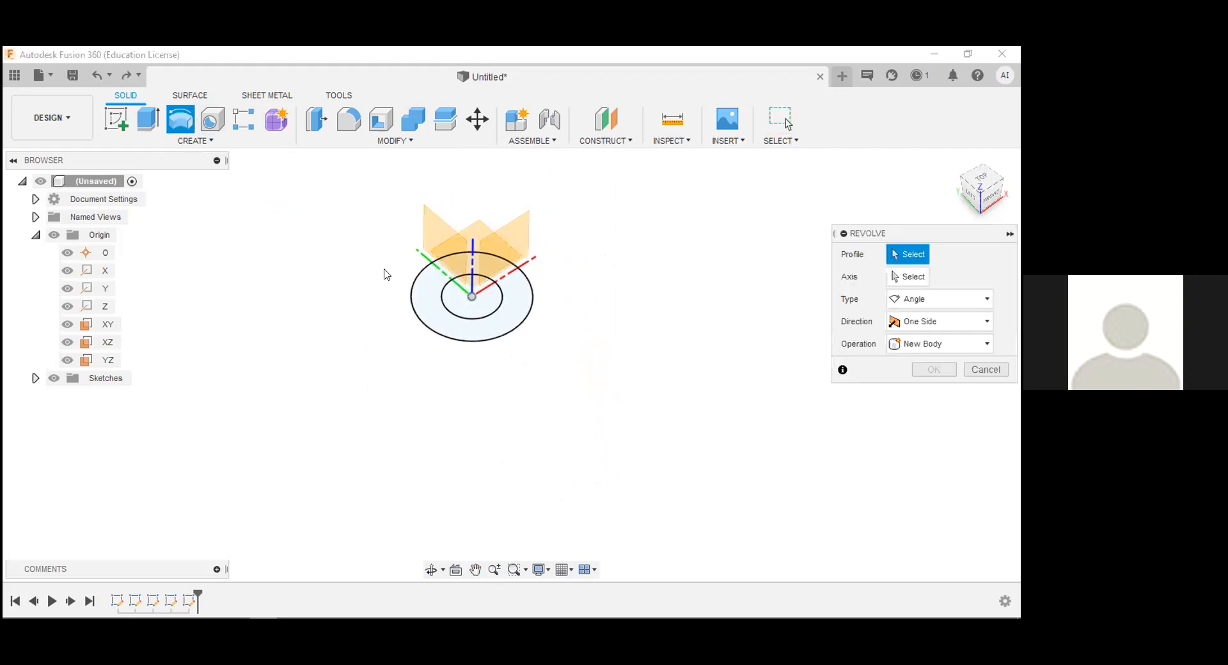
click(432, 306)
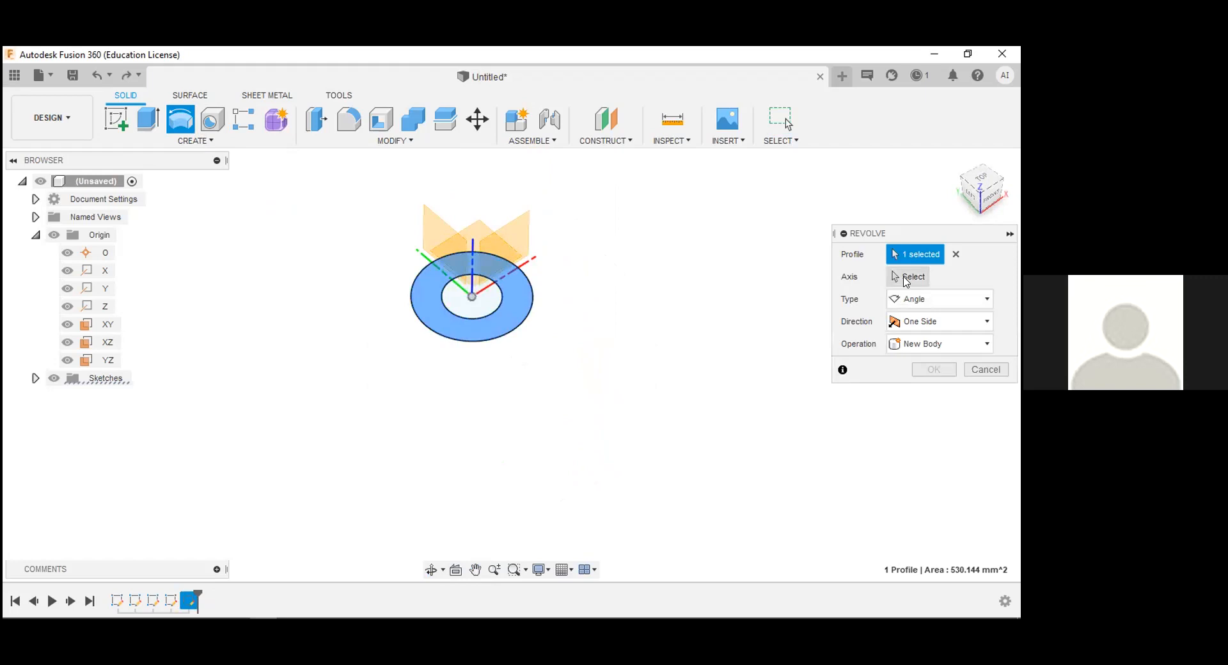
click(907, 278)
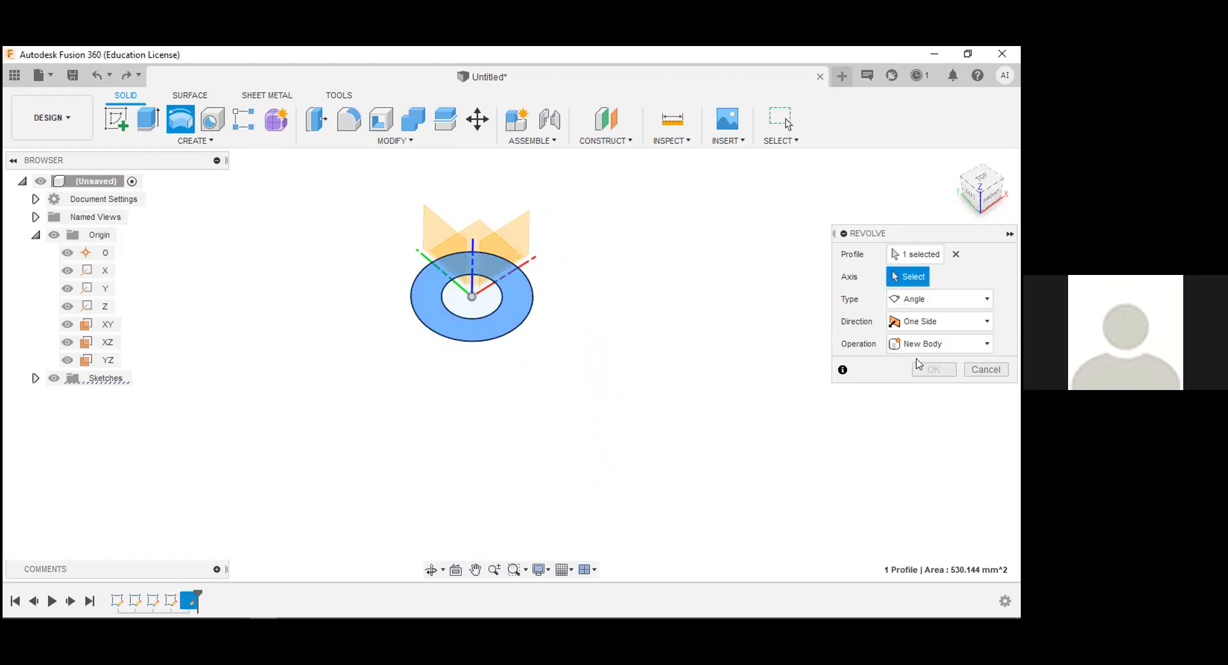
key(Escape)
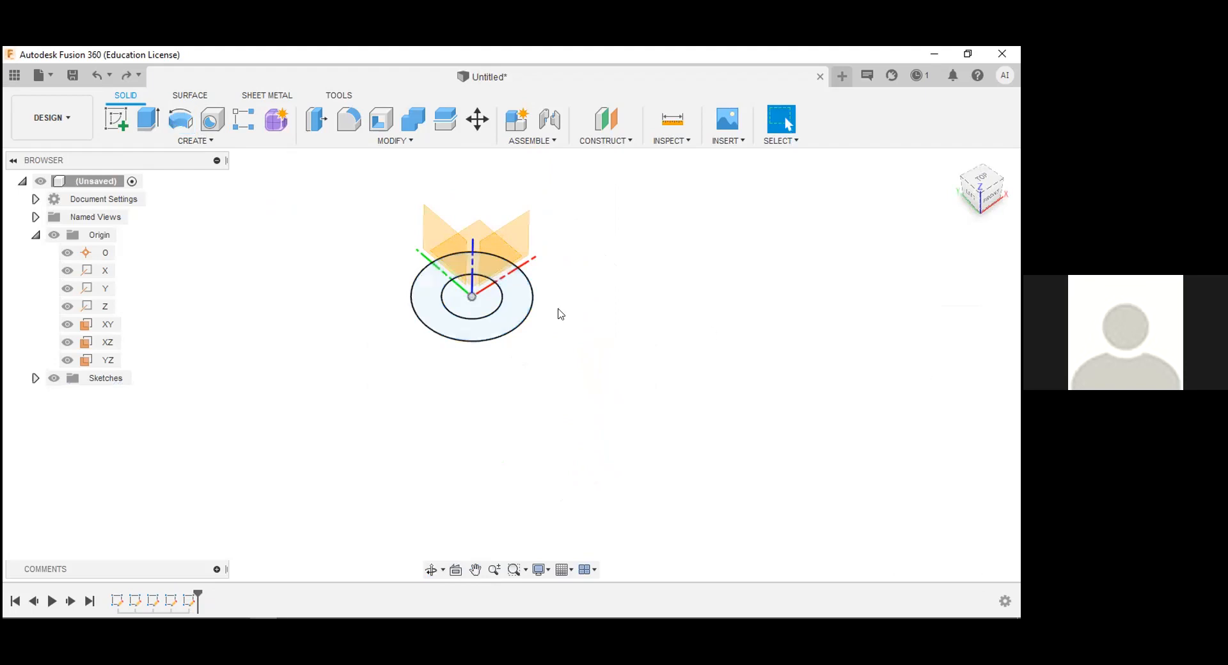
- Try to revolve the ring profile as a new body with the type set to Full
click(178, 121)
click(437, 313)
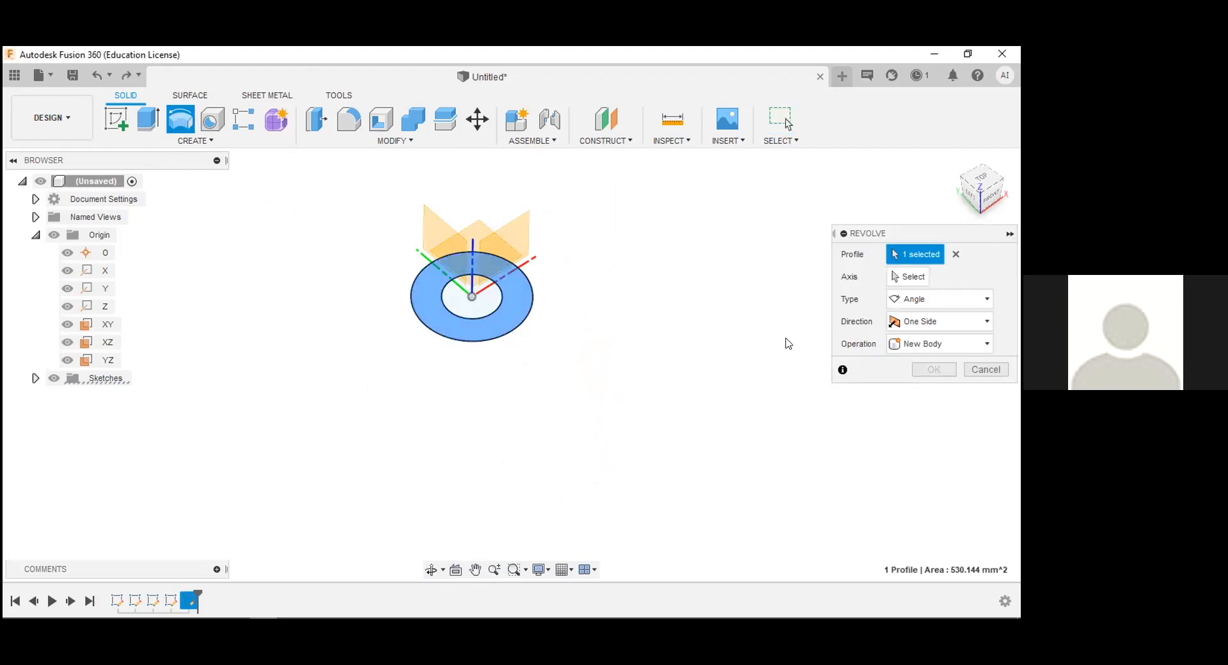
click(907, 301)
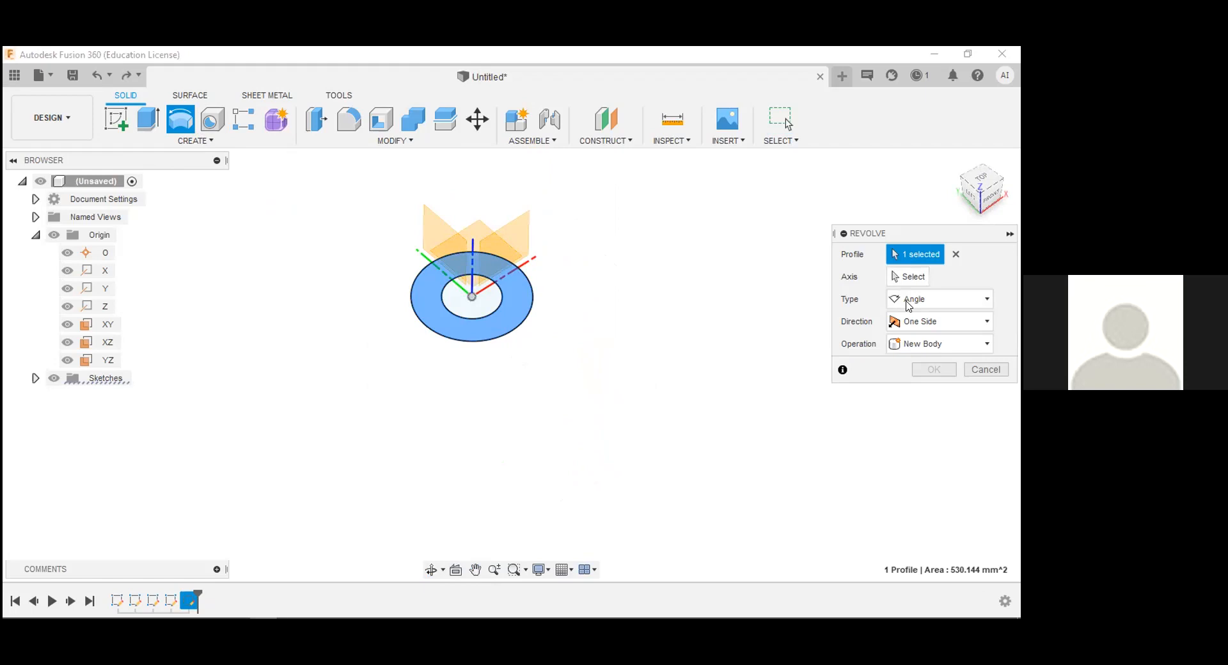
click(935, 305)
click(905, 349)
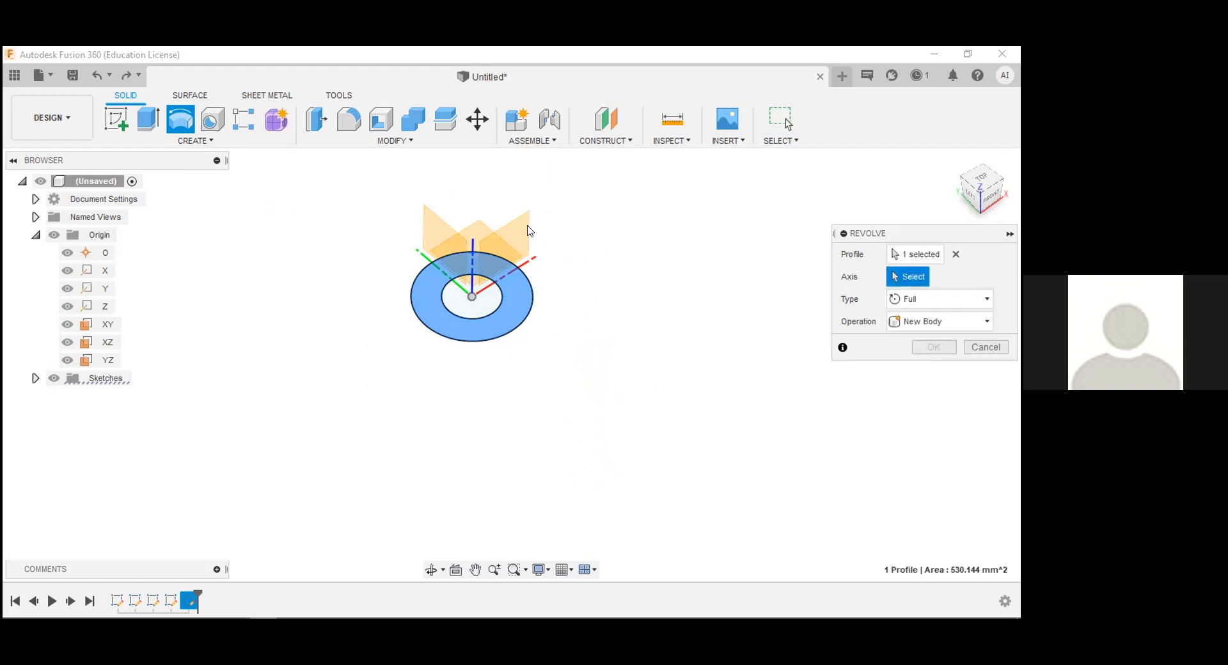
key(Escape)
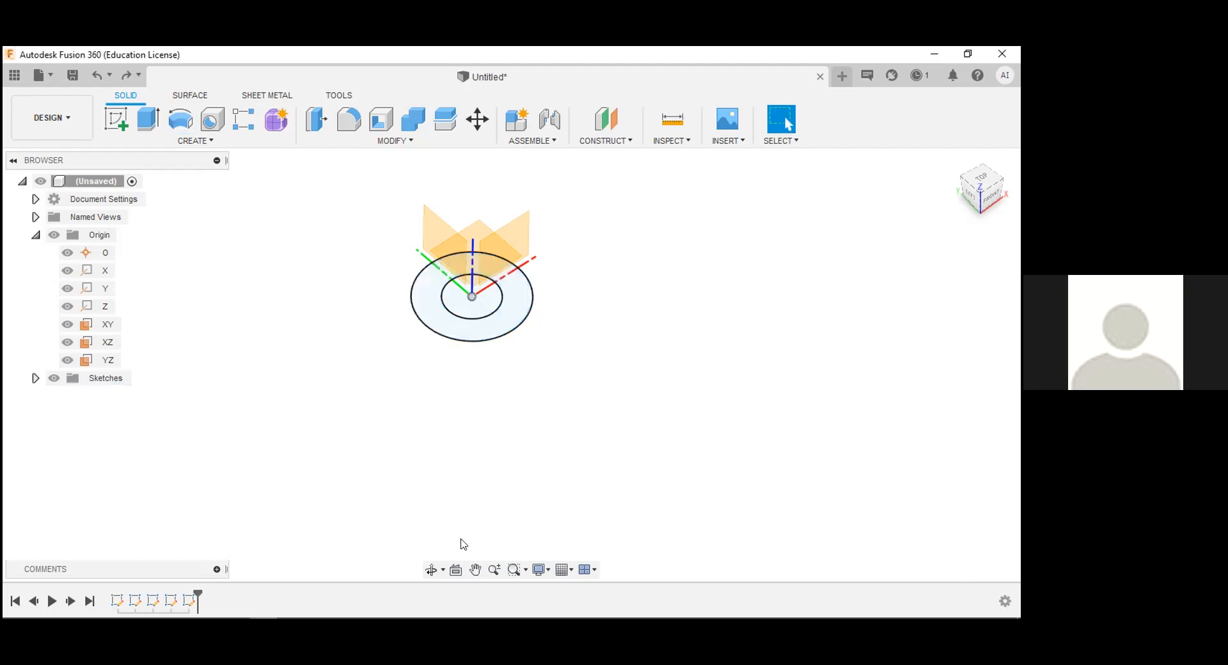
- Look through the available construction plane, axis and point tools
click(474, 564)
drag(539, 309, 535, 393)
key(Escape)
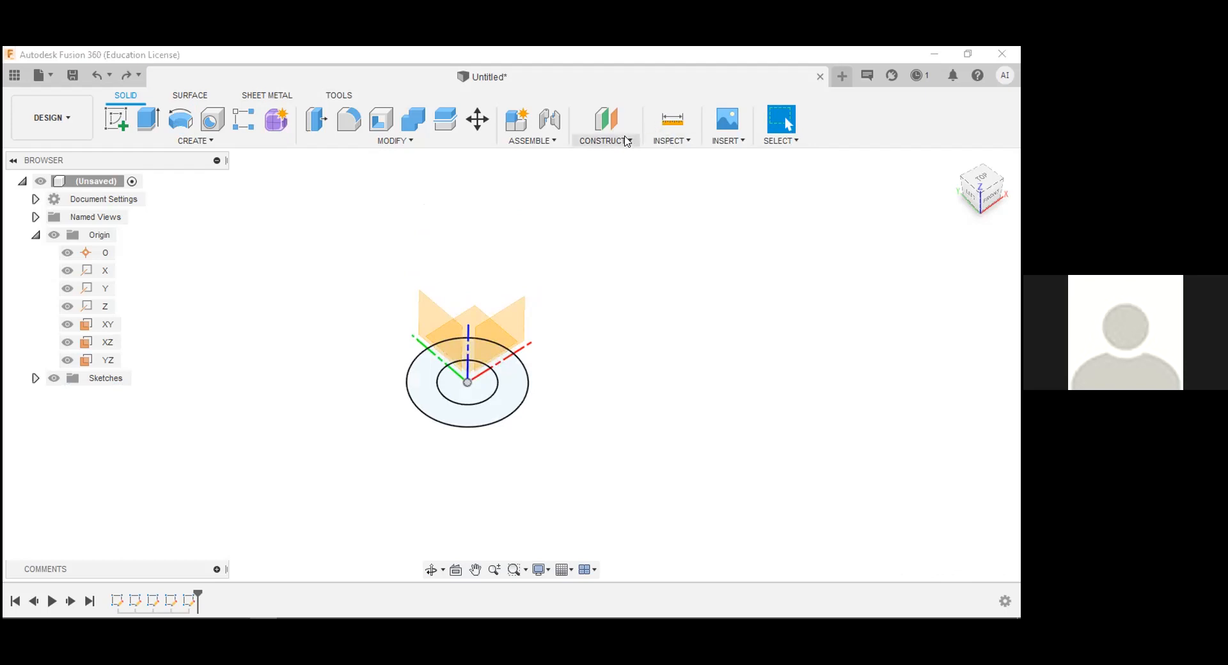
click(605, 140)
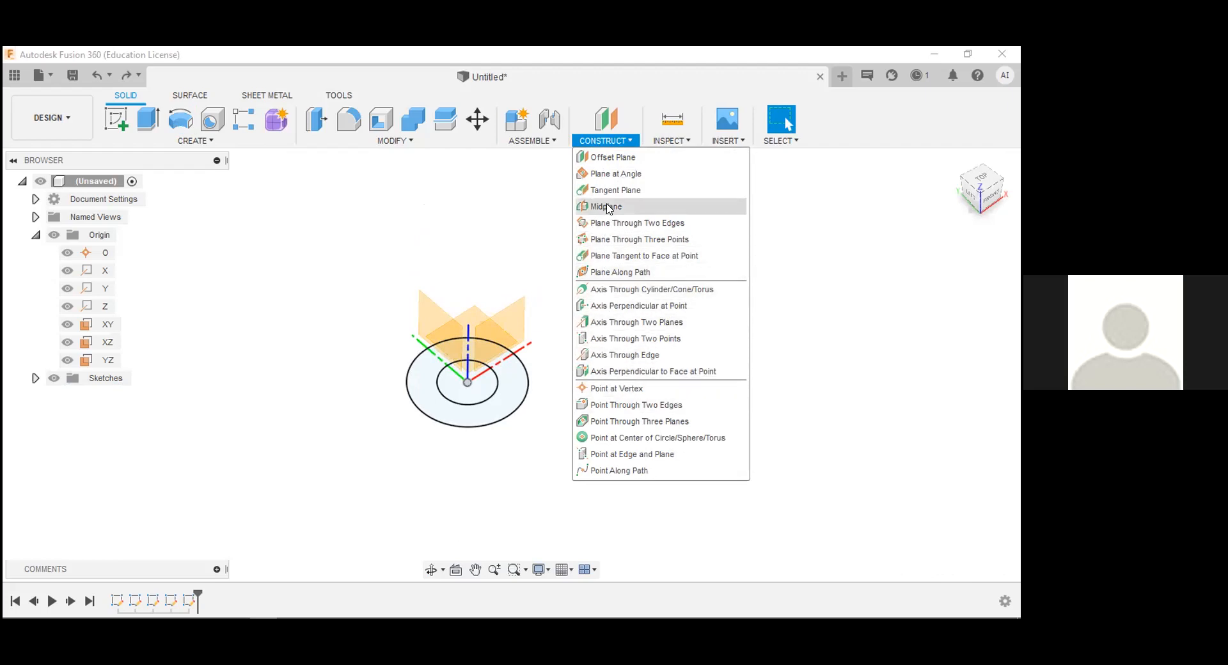
click(348, 318)
- Hide the origin geometry and clear the current selection
drag(343, 307, 566, 459)
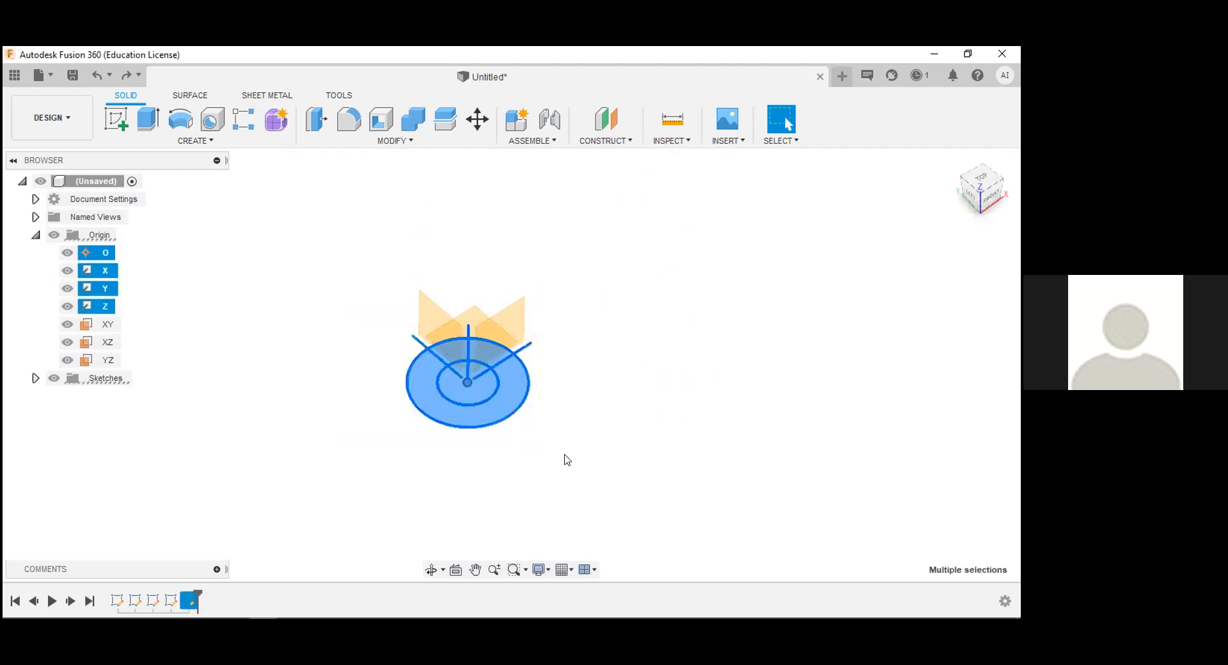
click(54, 235)
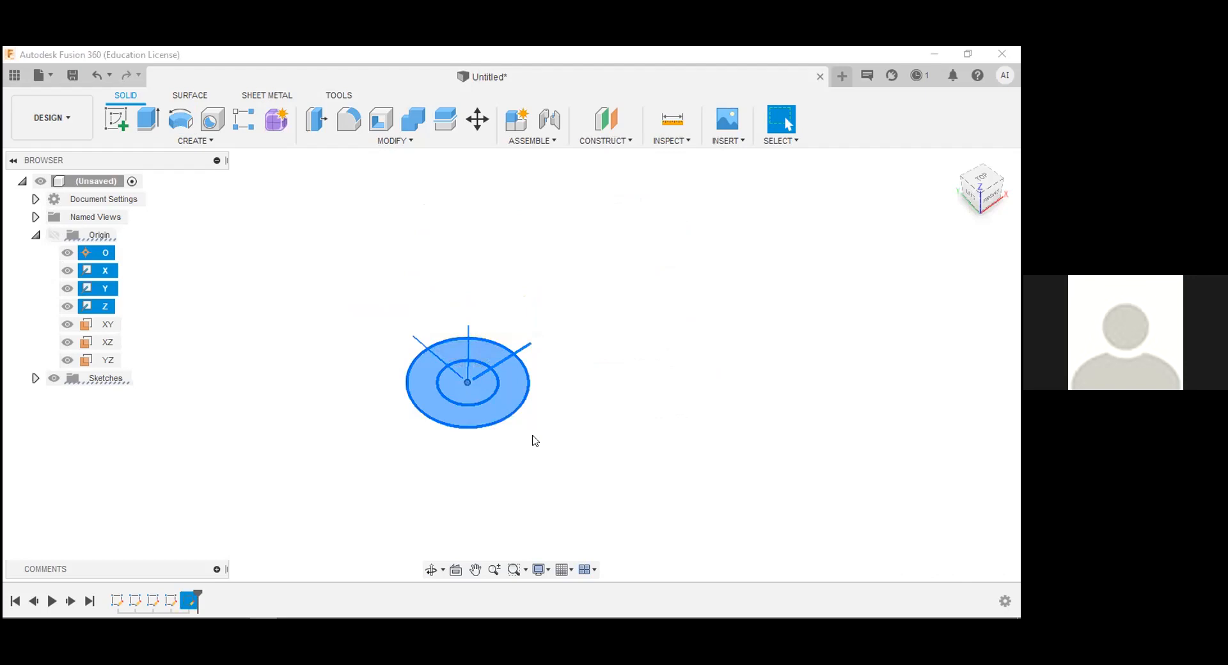
click(613, 450)
- Try to move the two sketch circles 5 mm along the Z axis
drag(344, 300, 575, 454)
key(m)
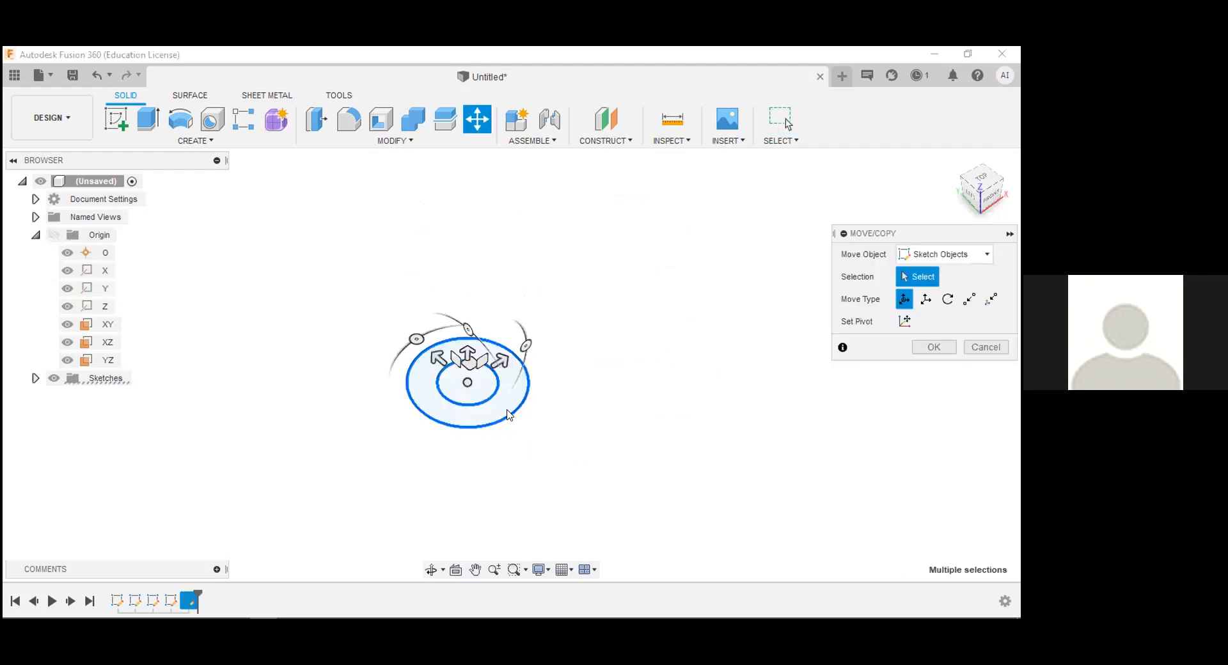
mouse_move(467, 354)
mouse_down()
mouse_move(467, 286)
mouse_move(468, 342)
mouse_up()
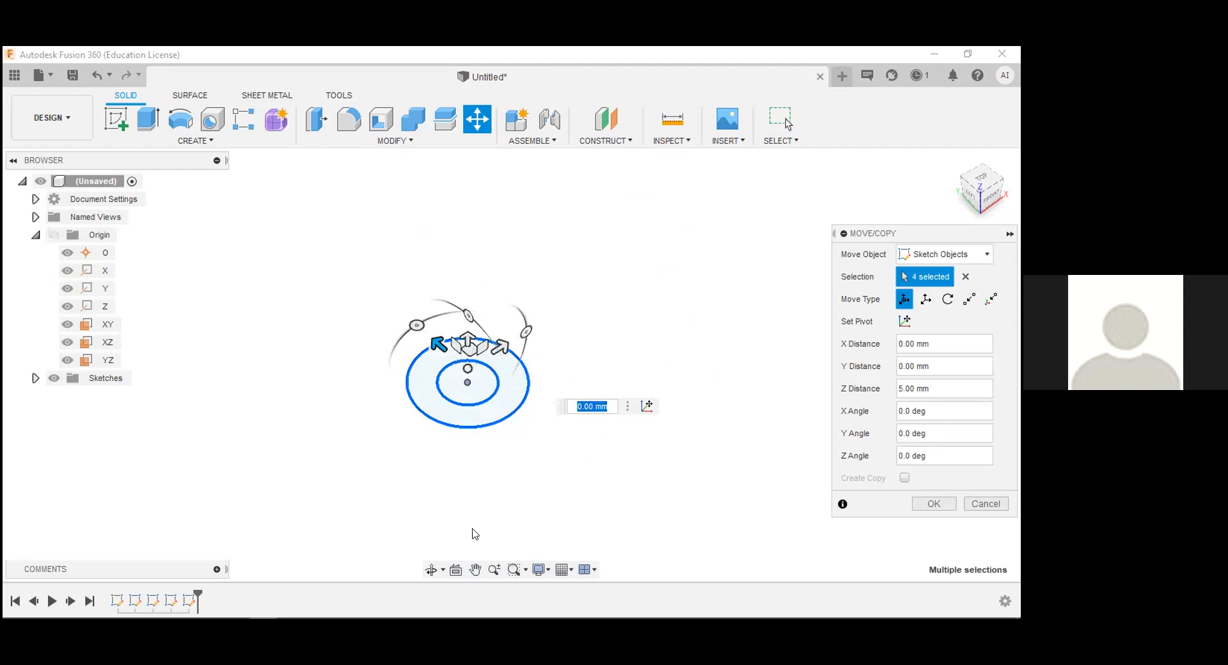
click(431, 570)
drag(570, 414, 505, 428)
key(Escape)
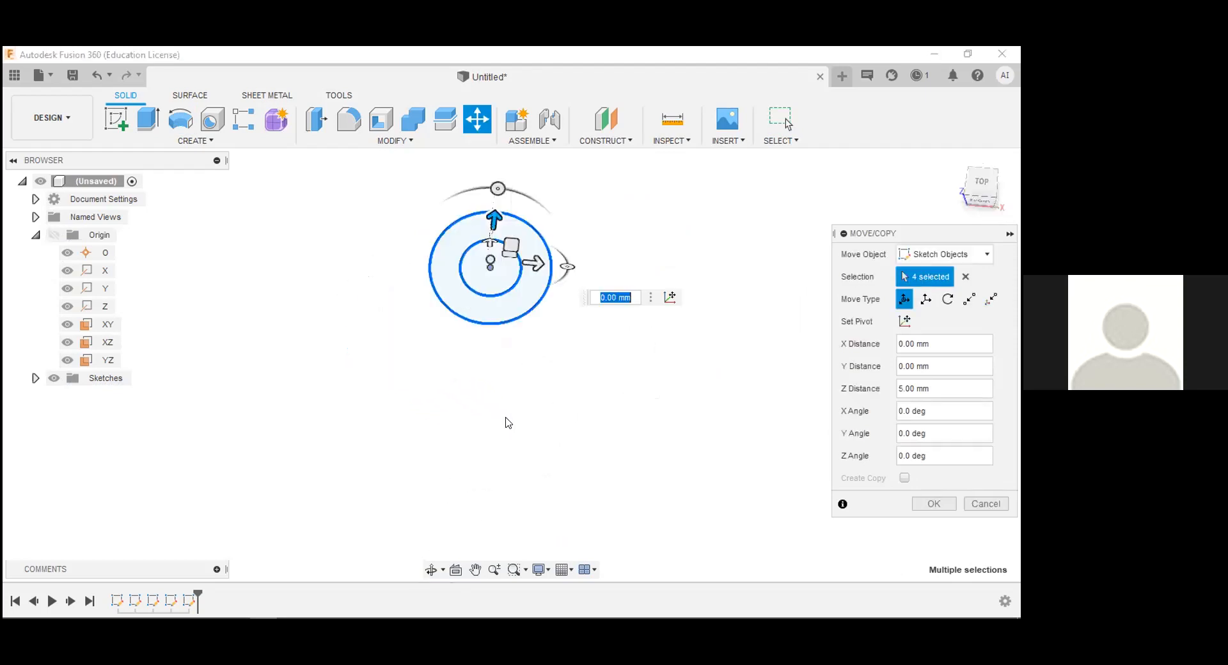
key(Return)
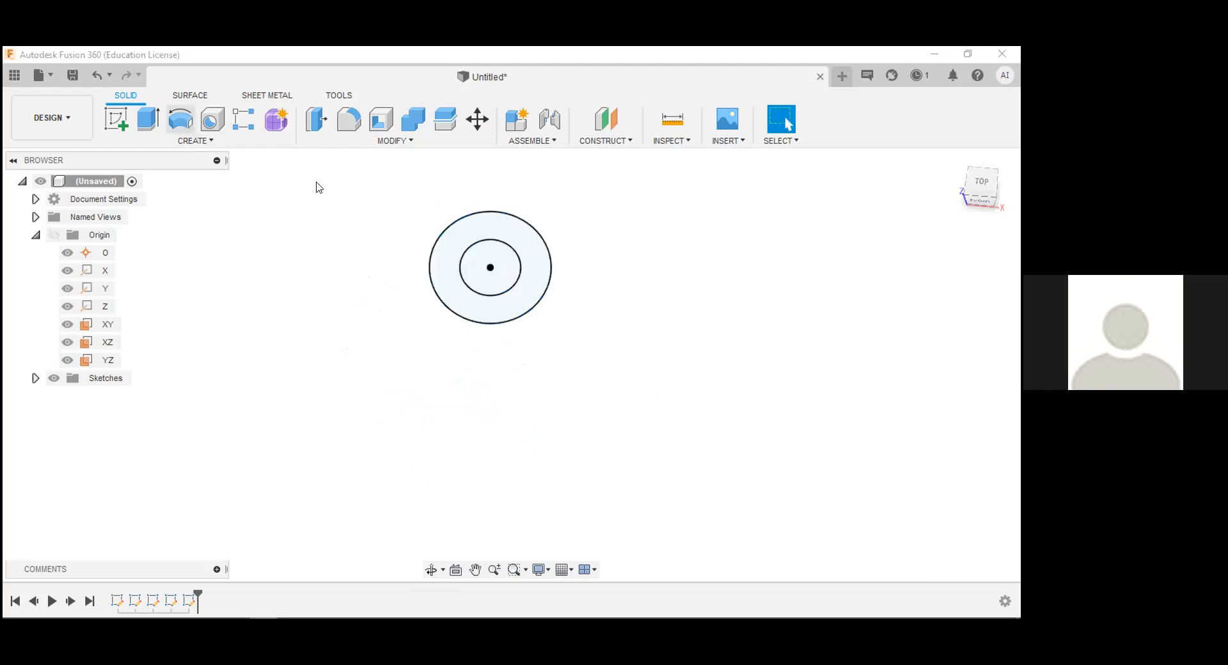
- Try to revolve the ring profile 360 degrees about the X axis as a new body
click(444, 265)
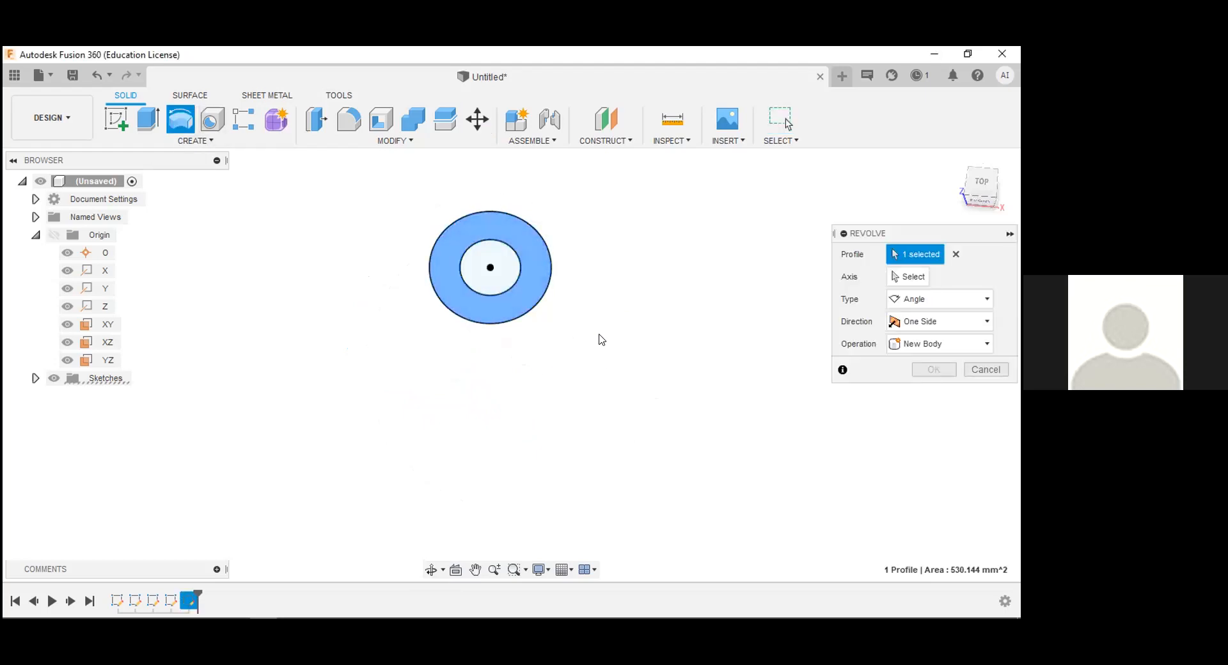
click(898, 277)
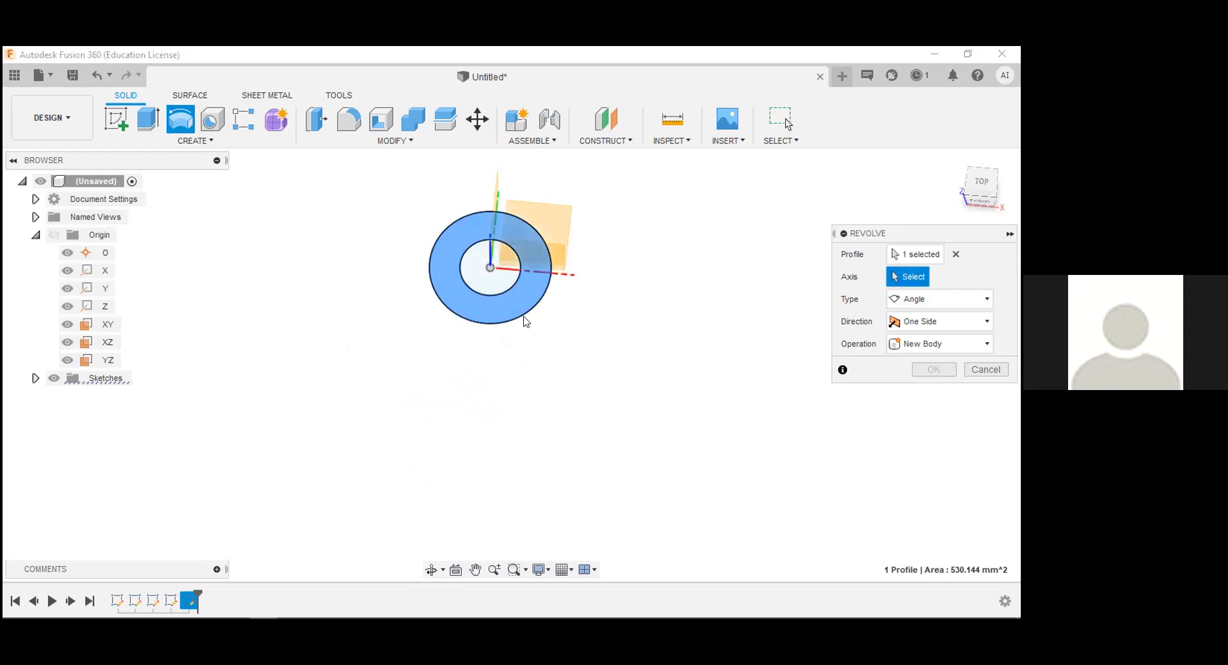
click(569, 274)
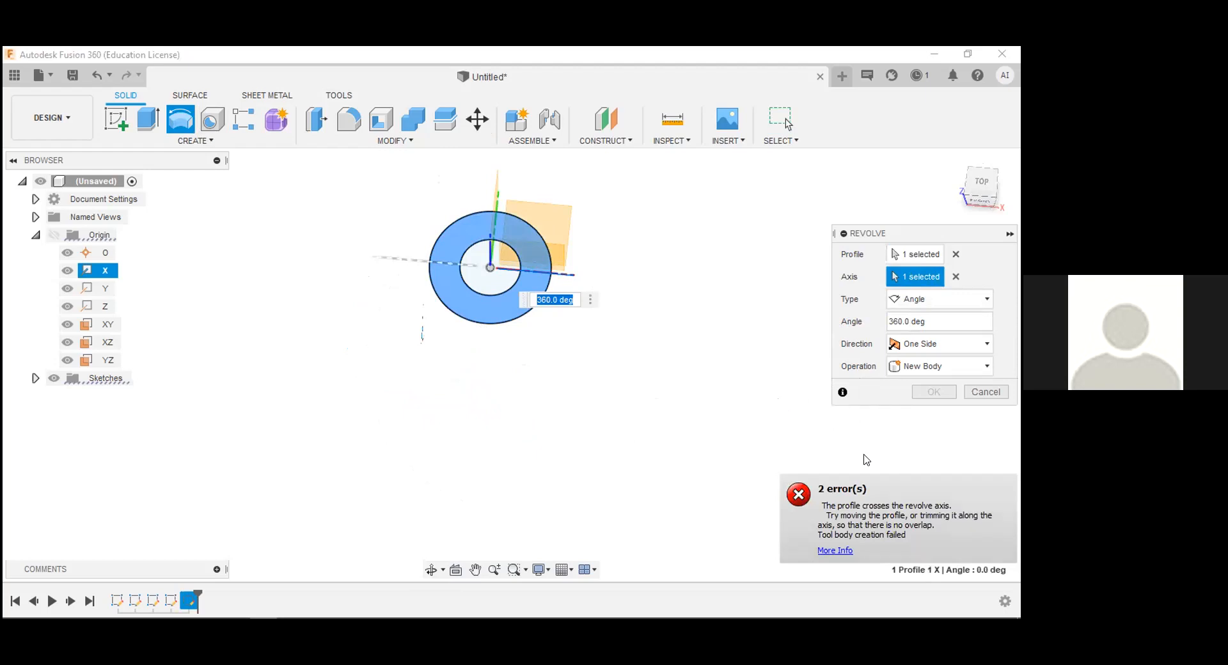
key(Escape)
drag(393, 179, 639, 388)
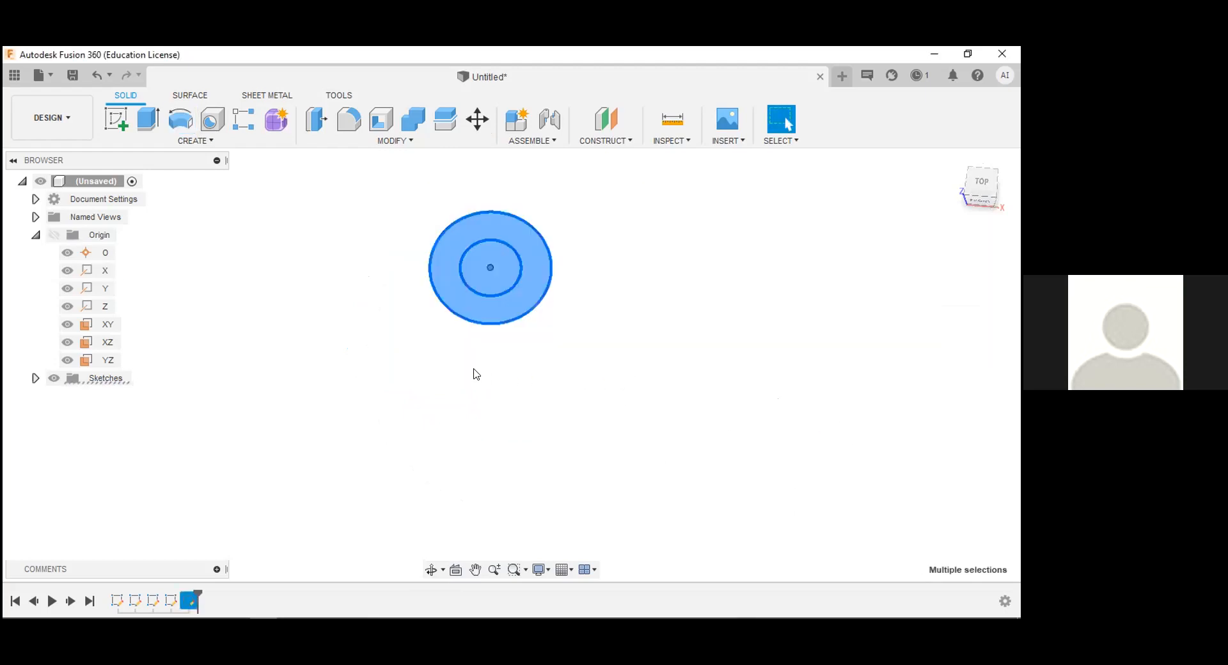
double_click(191, 600)
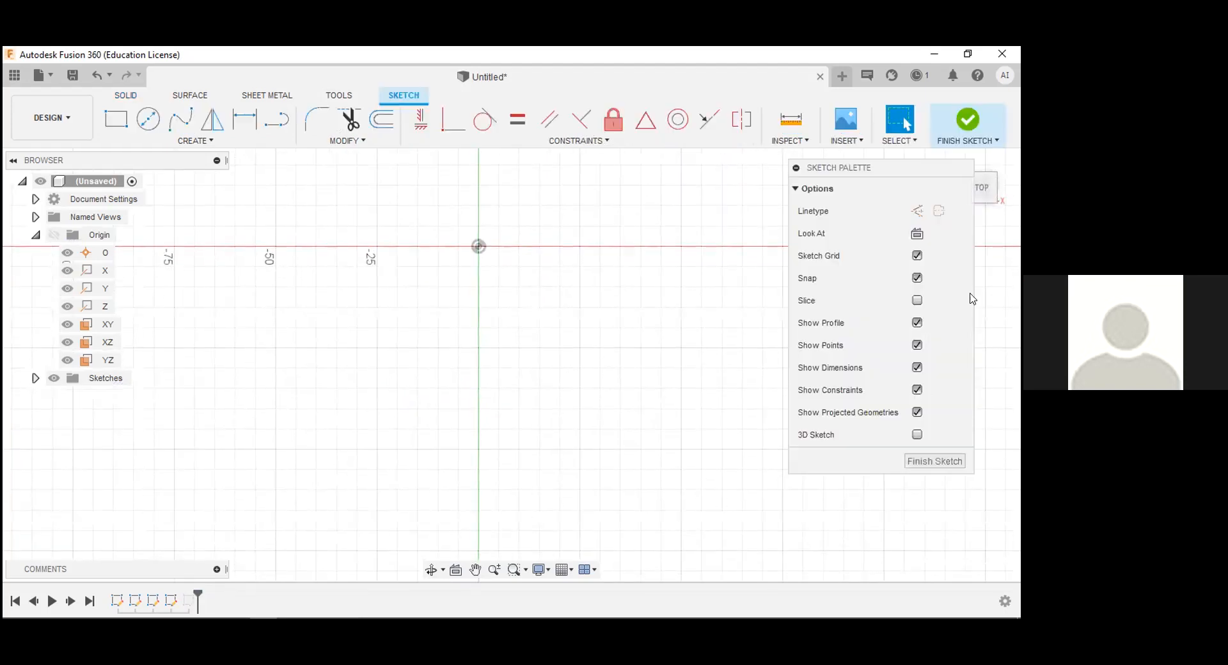
click(967, 118)
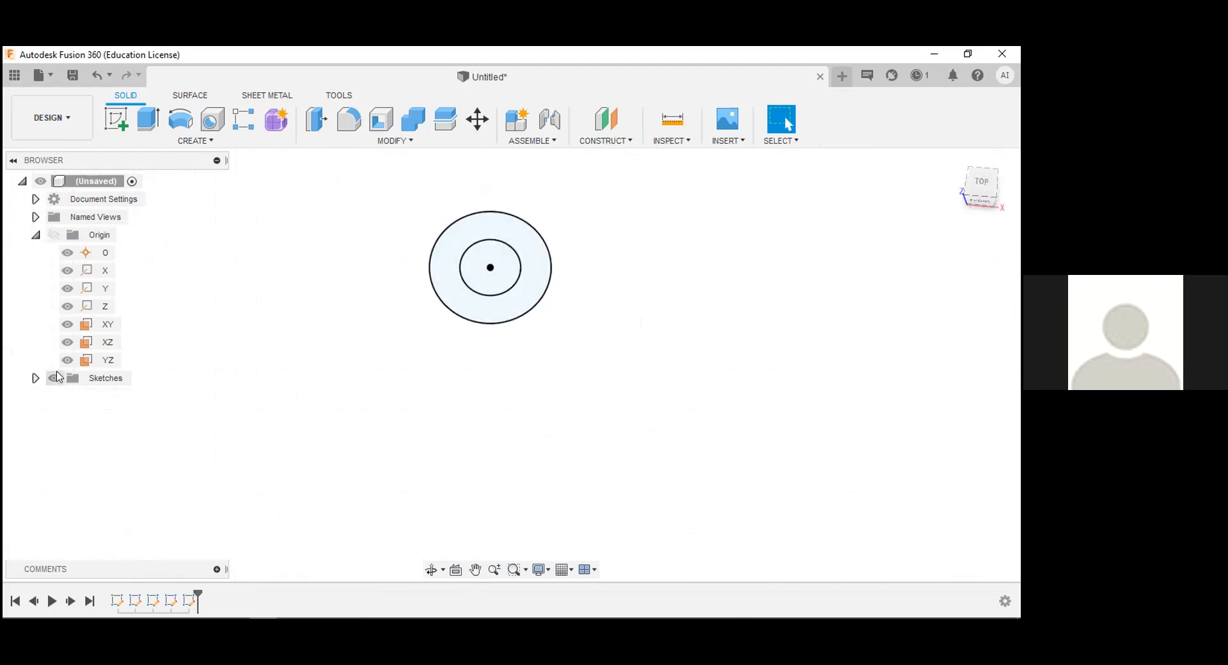
- Delete Sketch5 and Sketch6 from the design's sketches
click(35, 378)
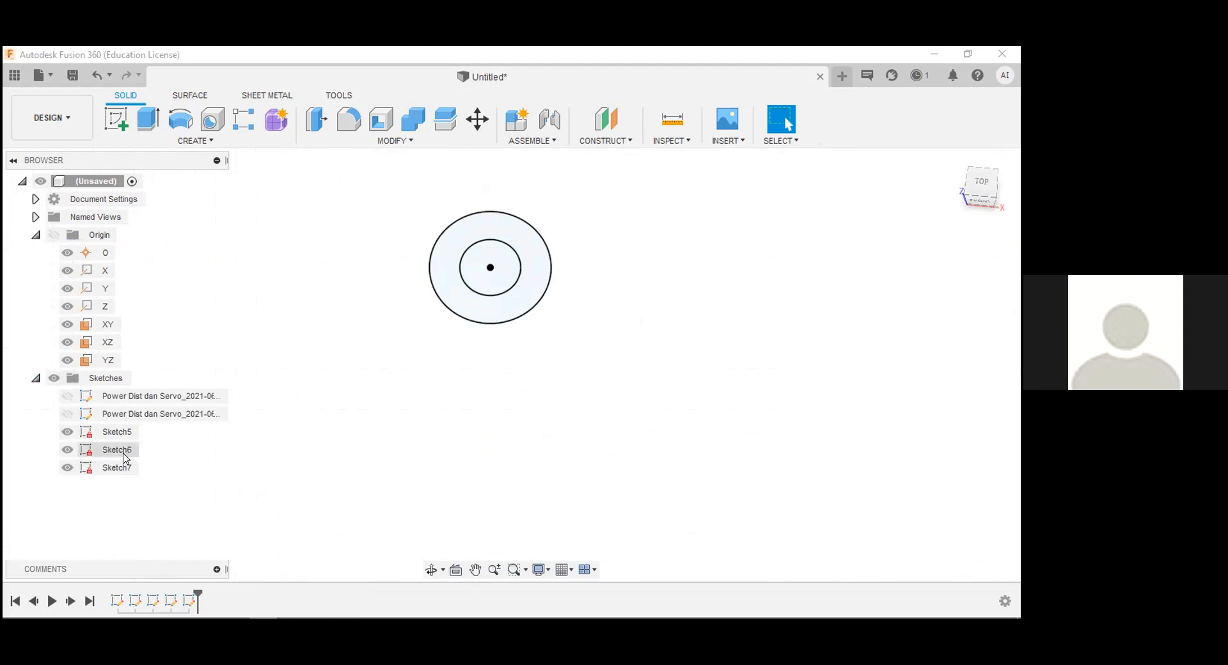
right_click(126, 438)
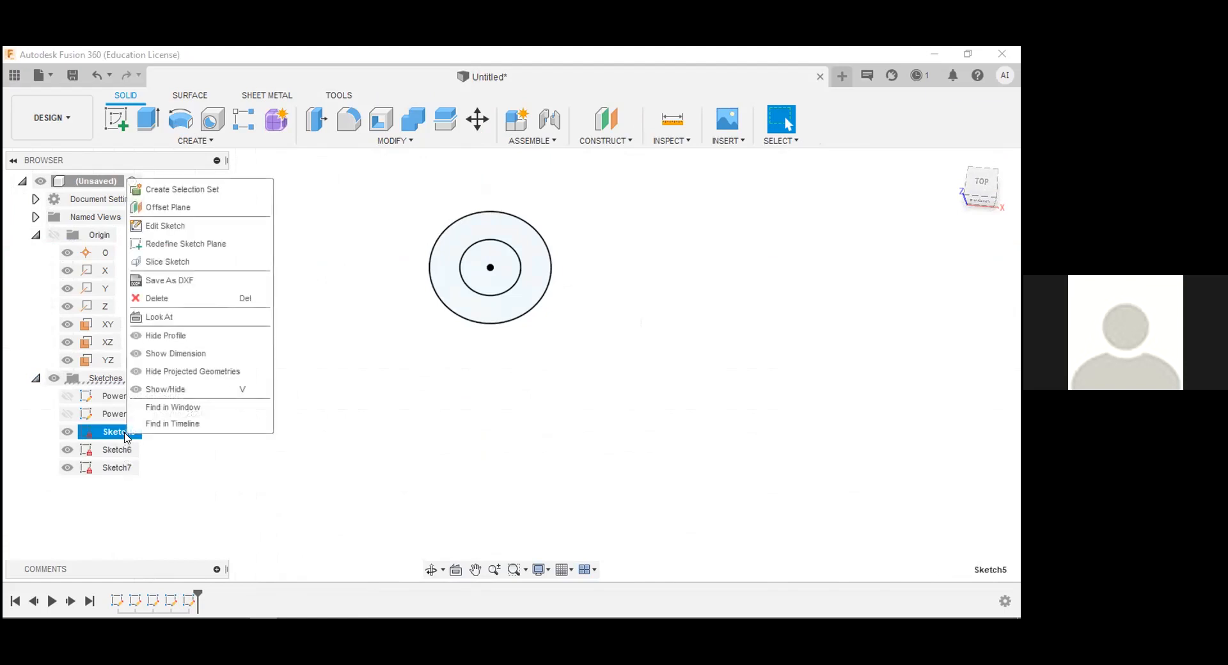
click(168, 299)
right_click(120, 432)
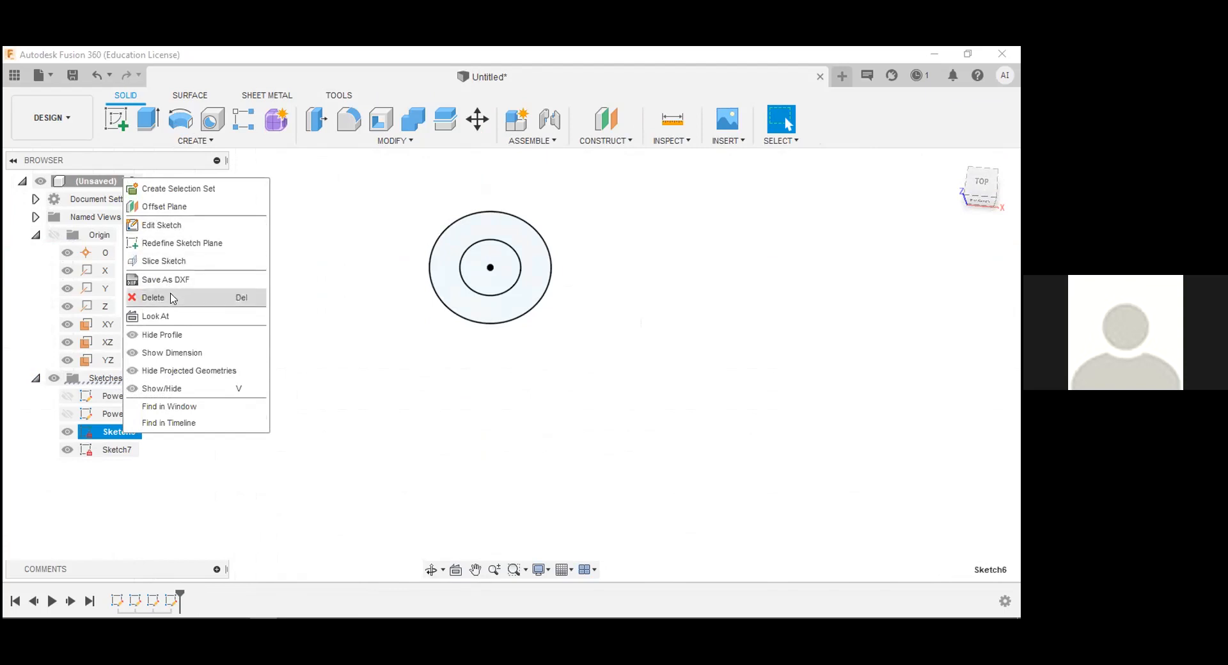
click(170, 297)
- Open Sketch7 for editing and try to move both circles -15 mm along Y
double_click(112, 434)
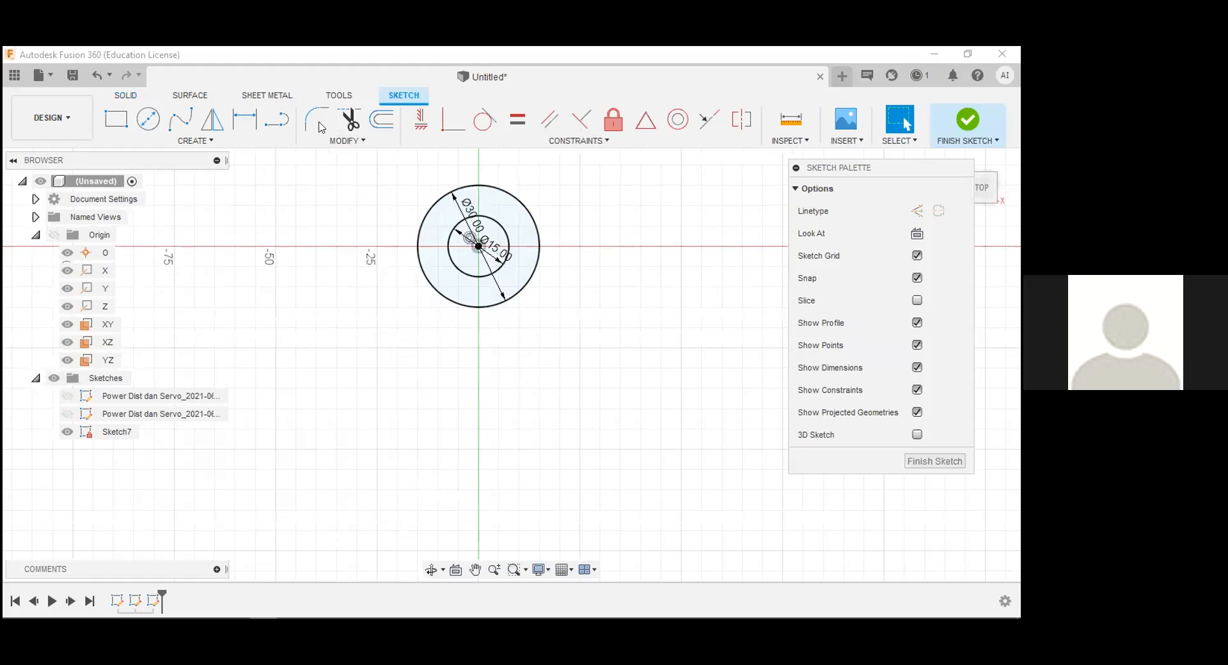
key(d)
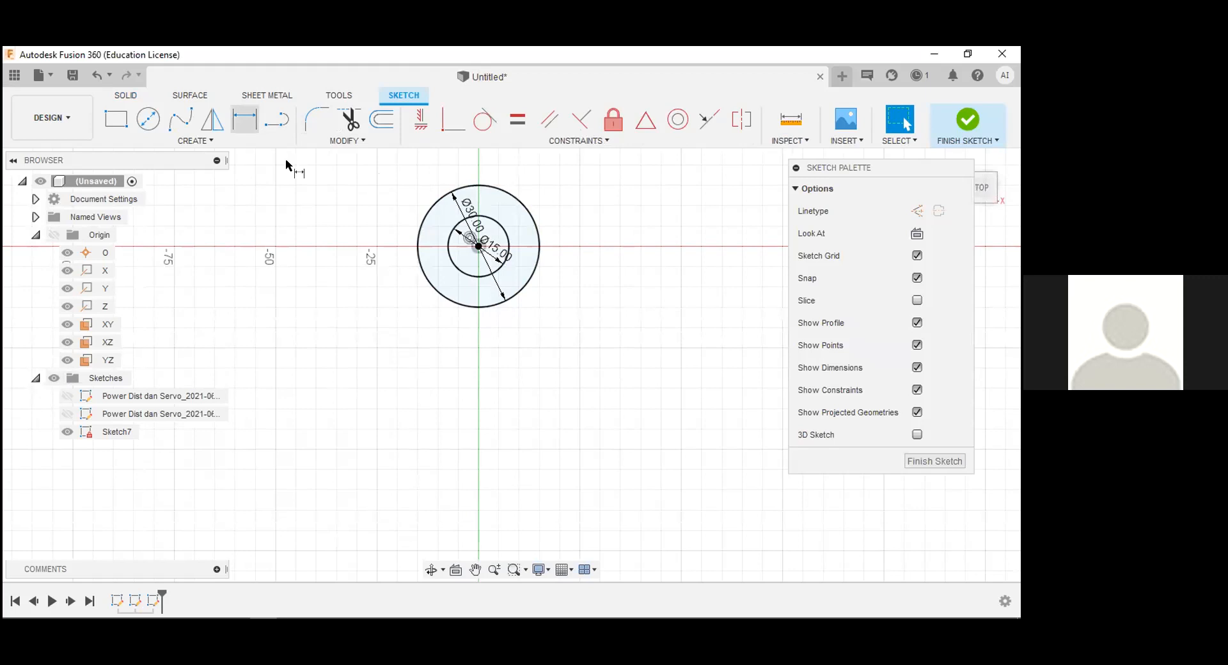
key(Escape)
key(ctrl+a)
key(m)
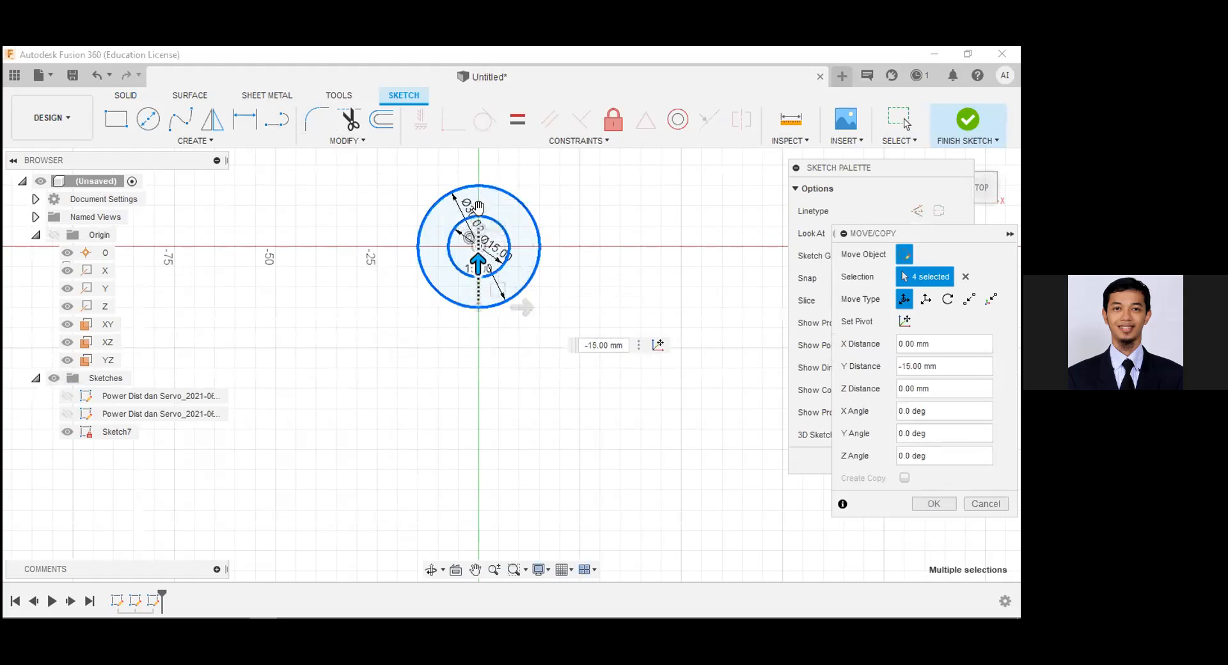
key(Escape)
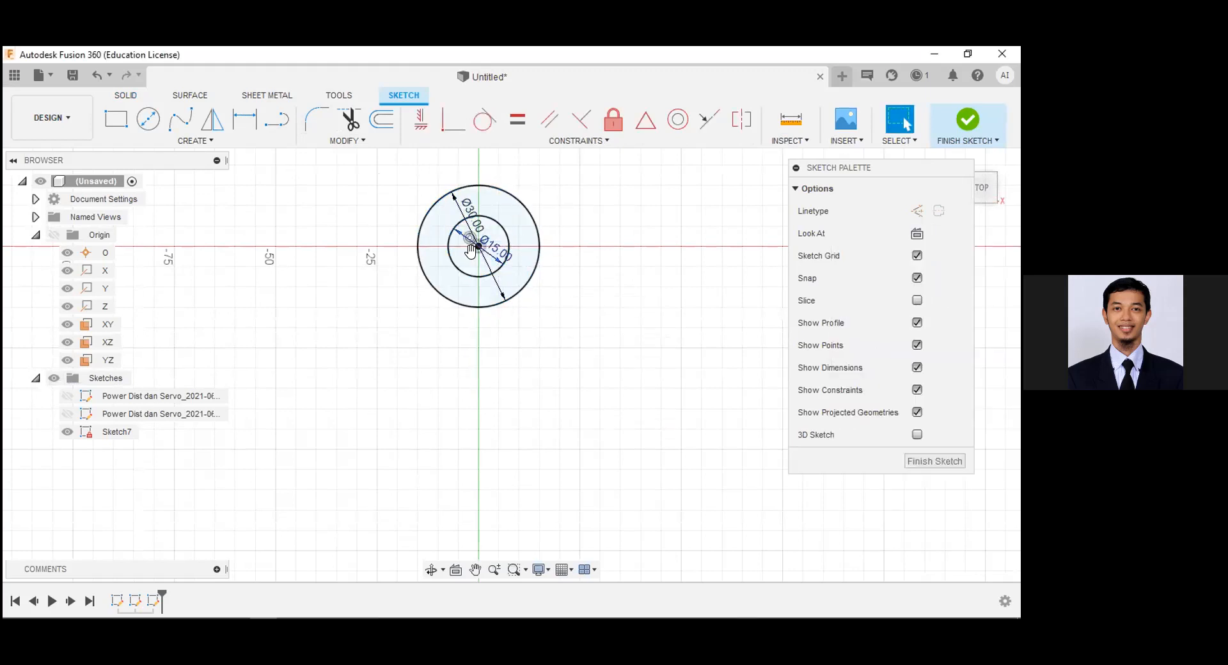
- Delete the constraints and diameter dimensions attached to the two concentric circles at the origin
scroll(466, 239, down, 1)
scroll(512, 220, down, 1)
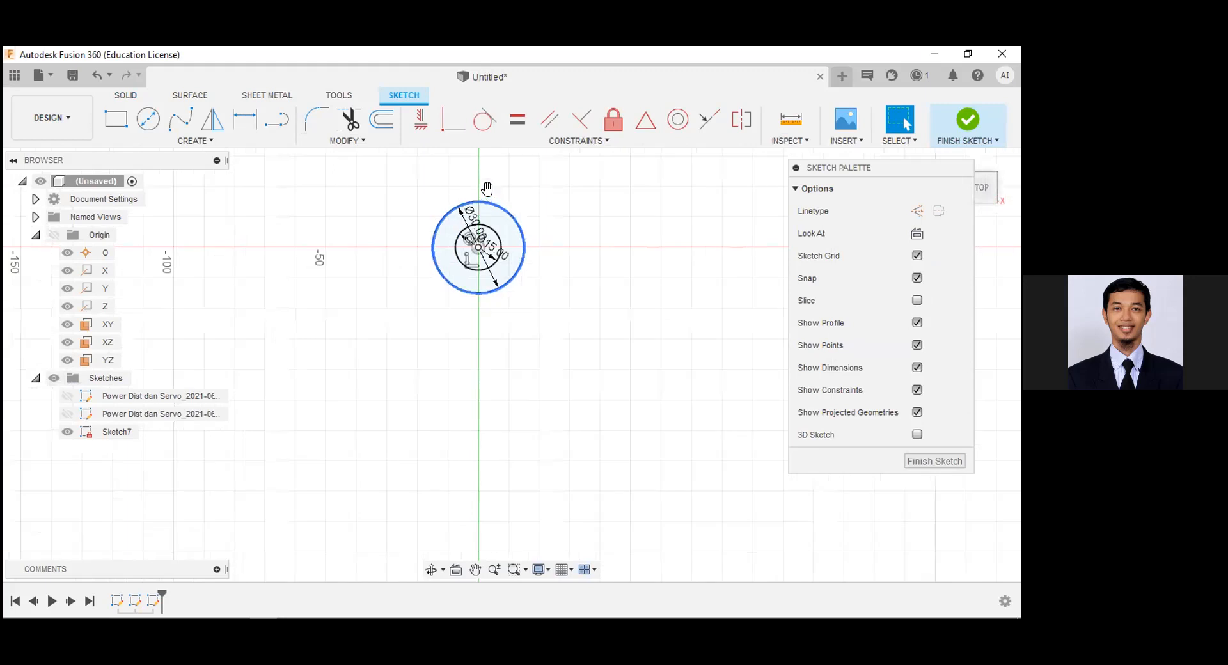
scroll(486, 188, up, 2)
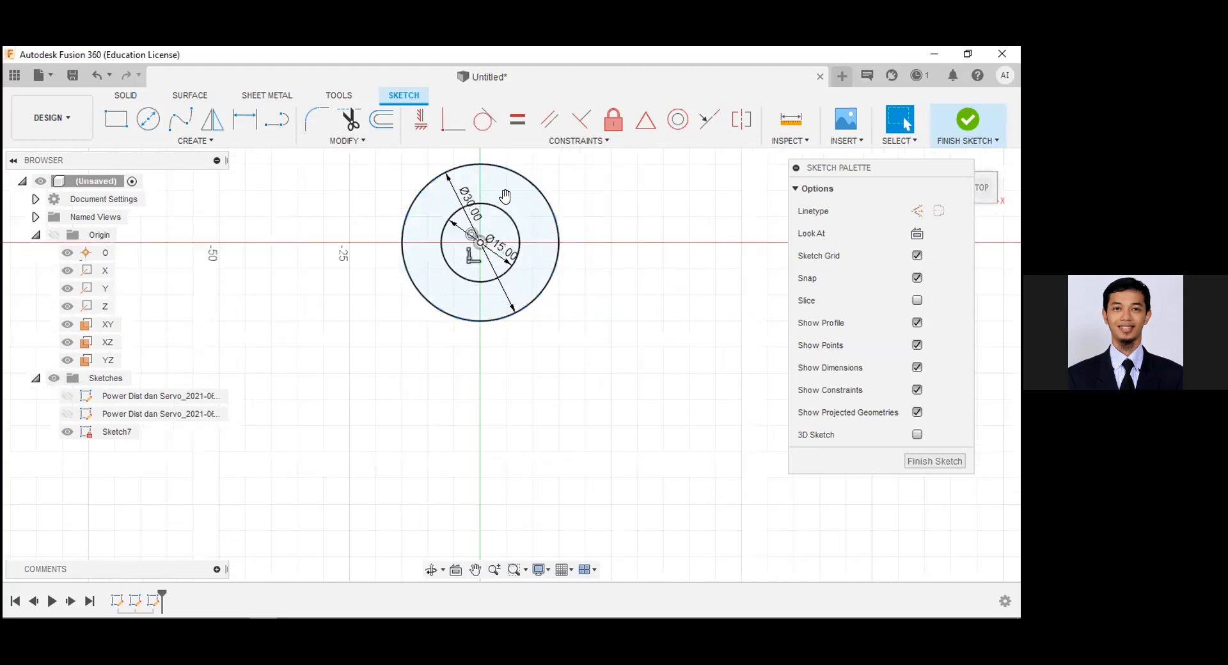
scroll(505, 196, up, 2)
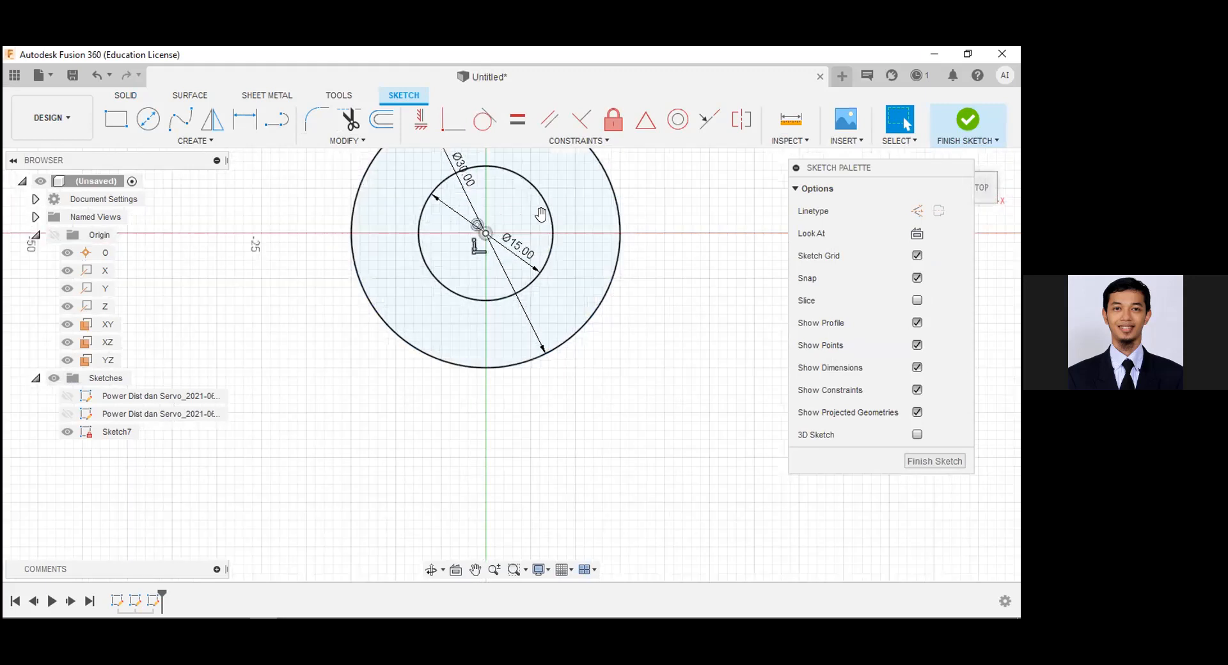
scroll(498, 201, up, 3)
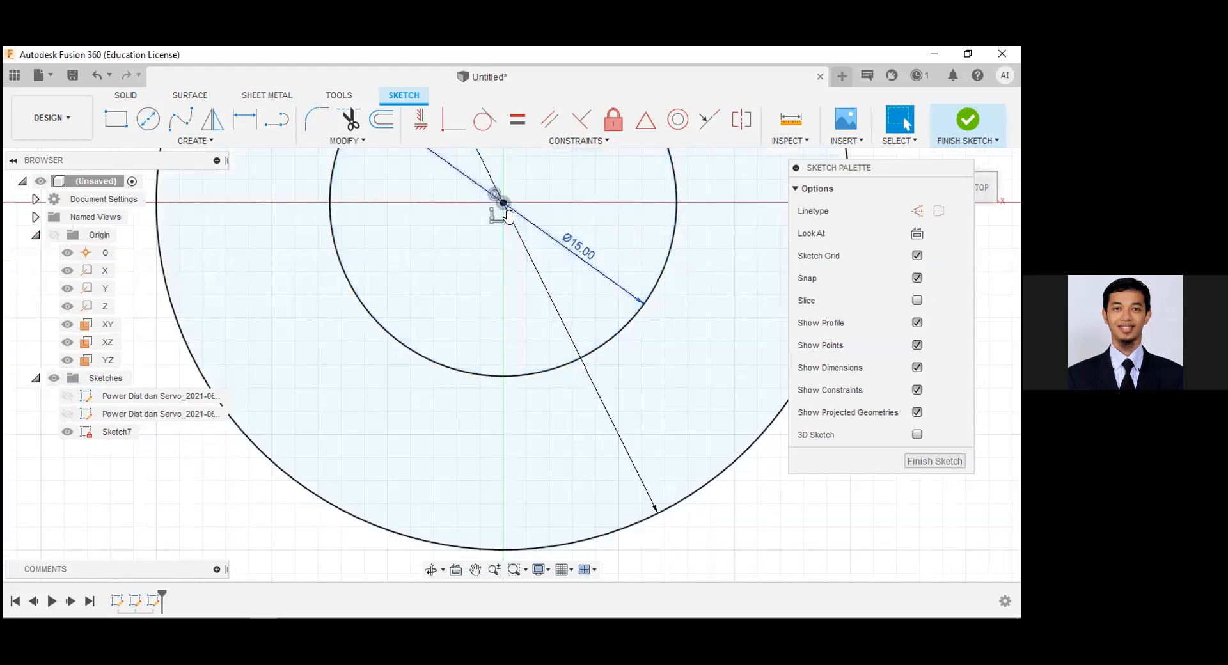
click(491, 195)
key(Delete)
click(504, 202)
key(Delete)
scroll(504, 199, down, 4)
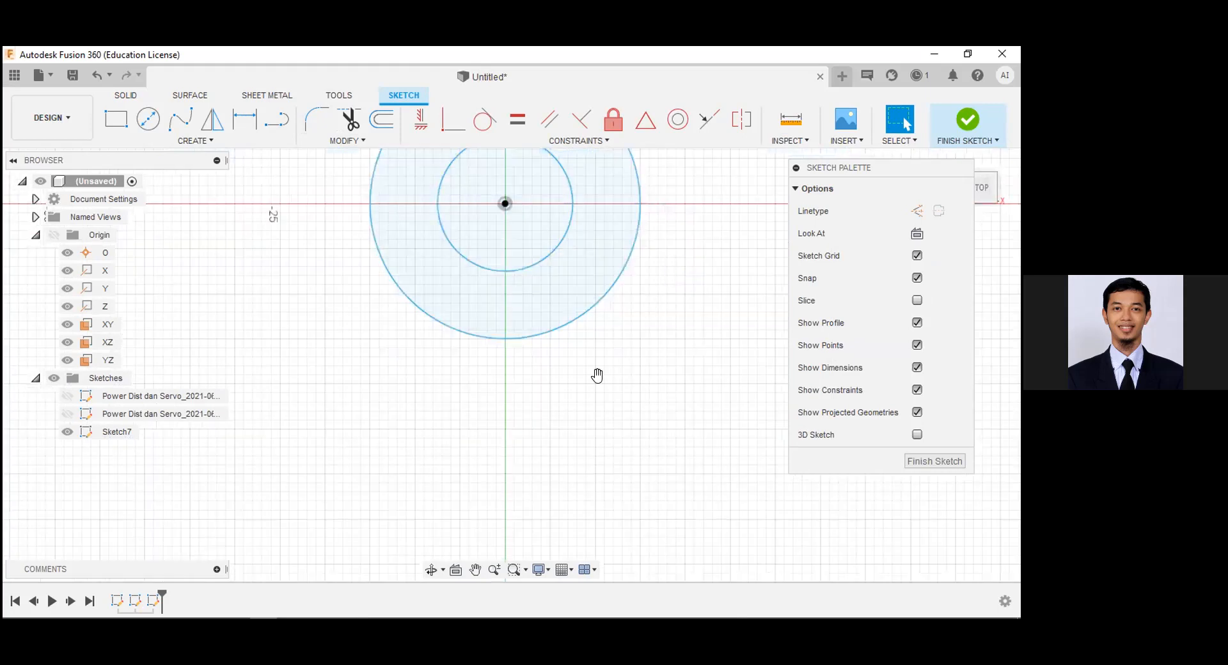
- Try to move both concentric circles together 6 mm along the Y axis
middle_drag(648, 296, 641, 439)
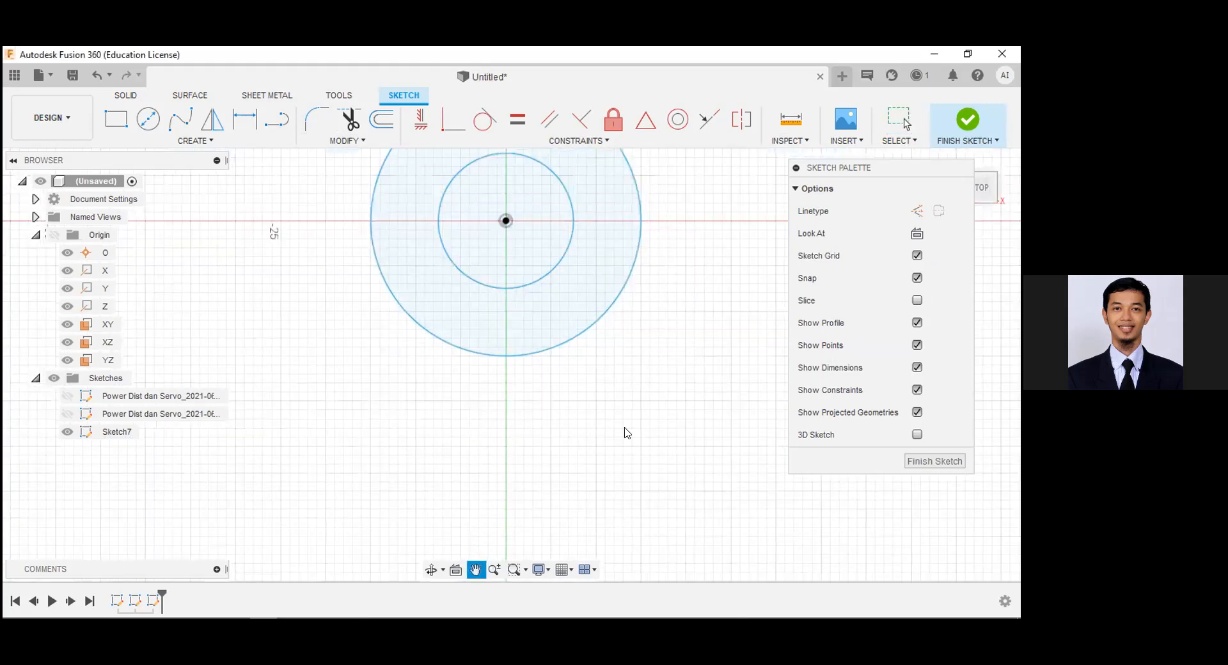
drag(348, 171, 664, 518)
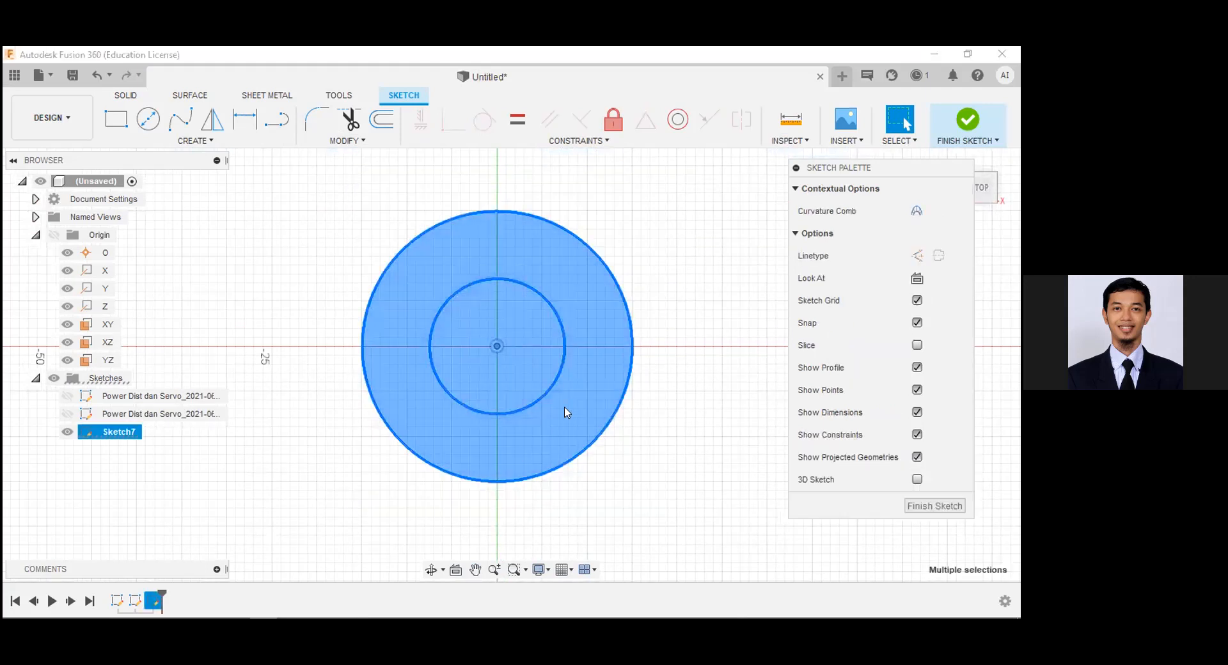
key(m)
click(497, 301)
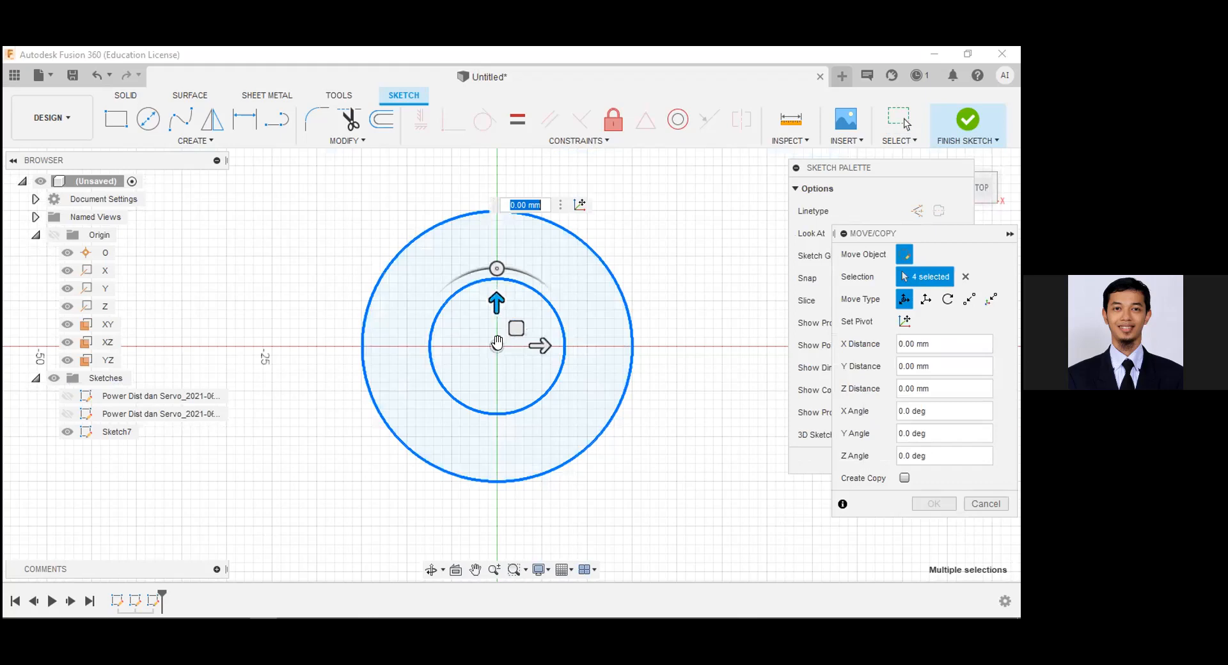
drag(497, 299, 497, 241)
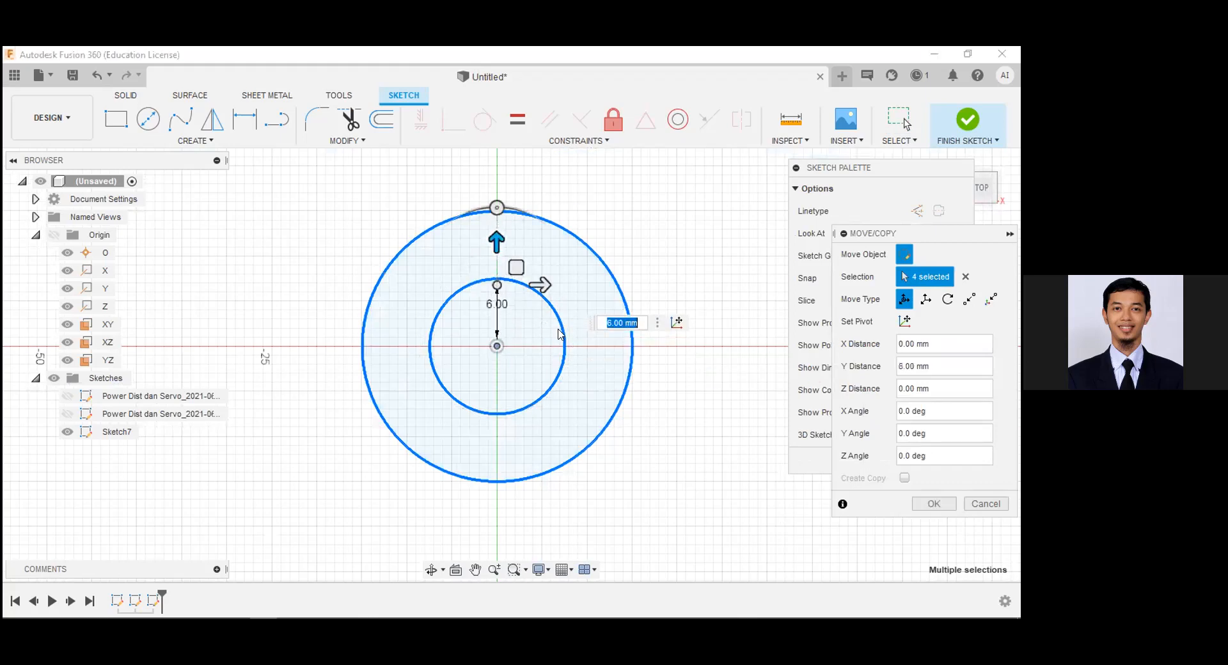
key(Escape)
click(564, 357)
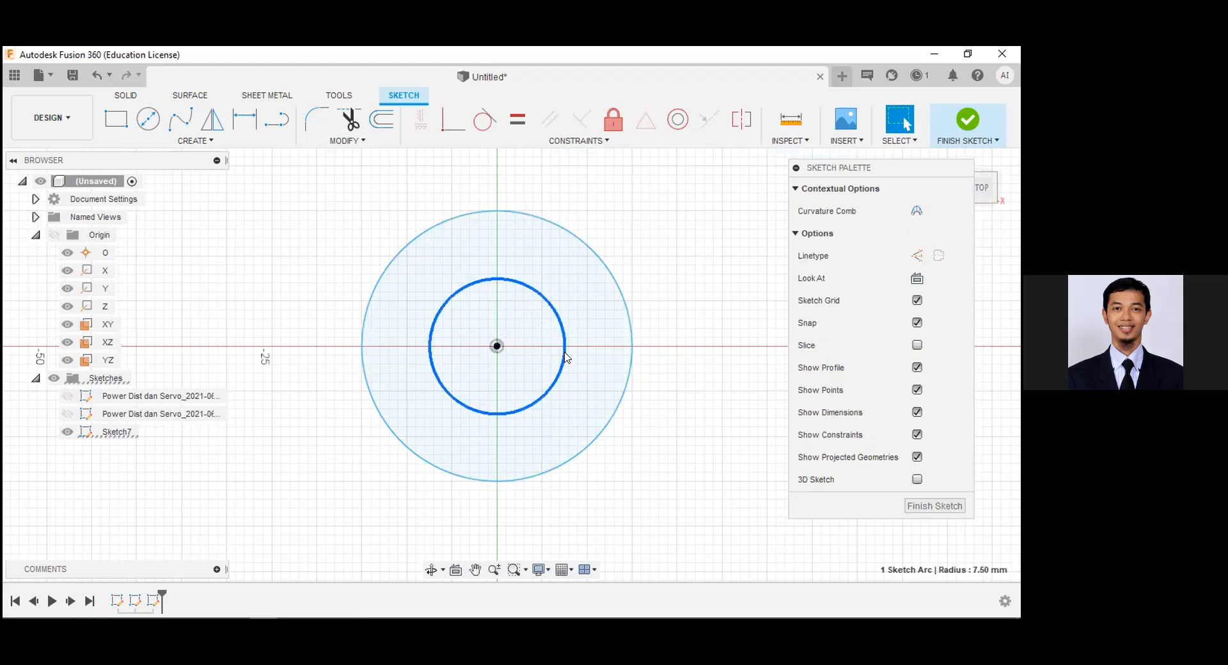
key(m)
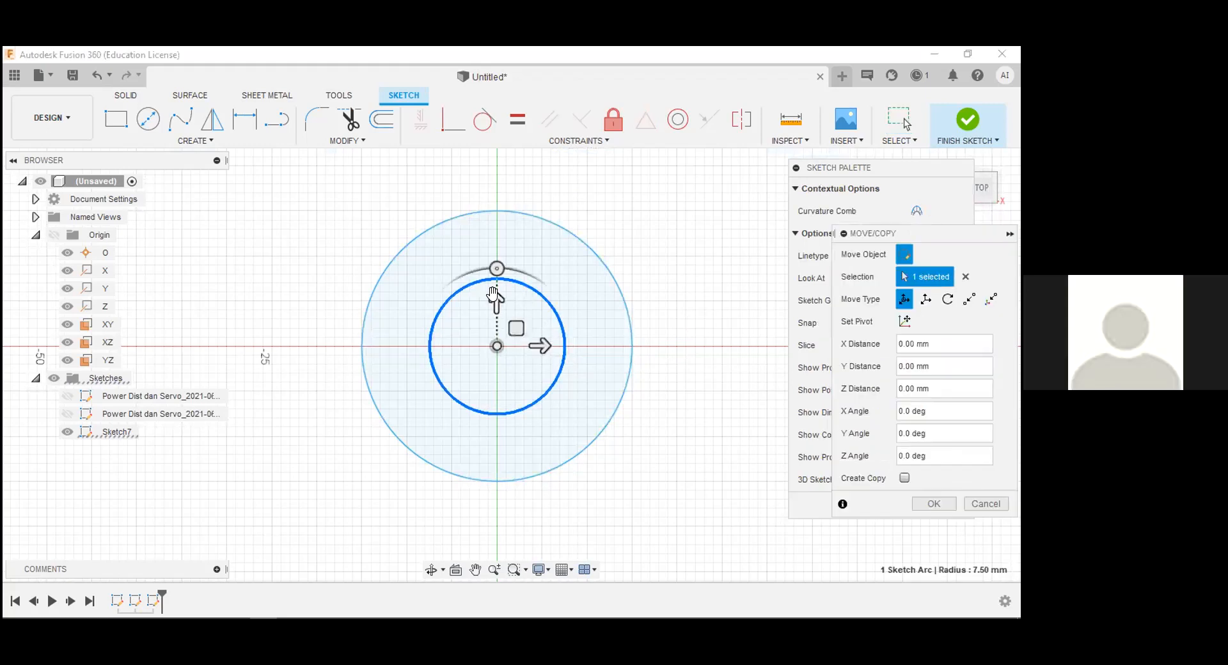
key(Escape)
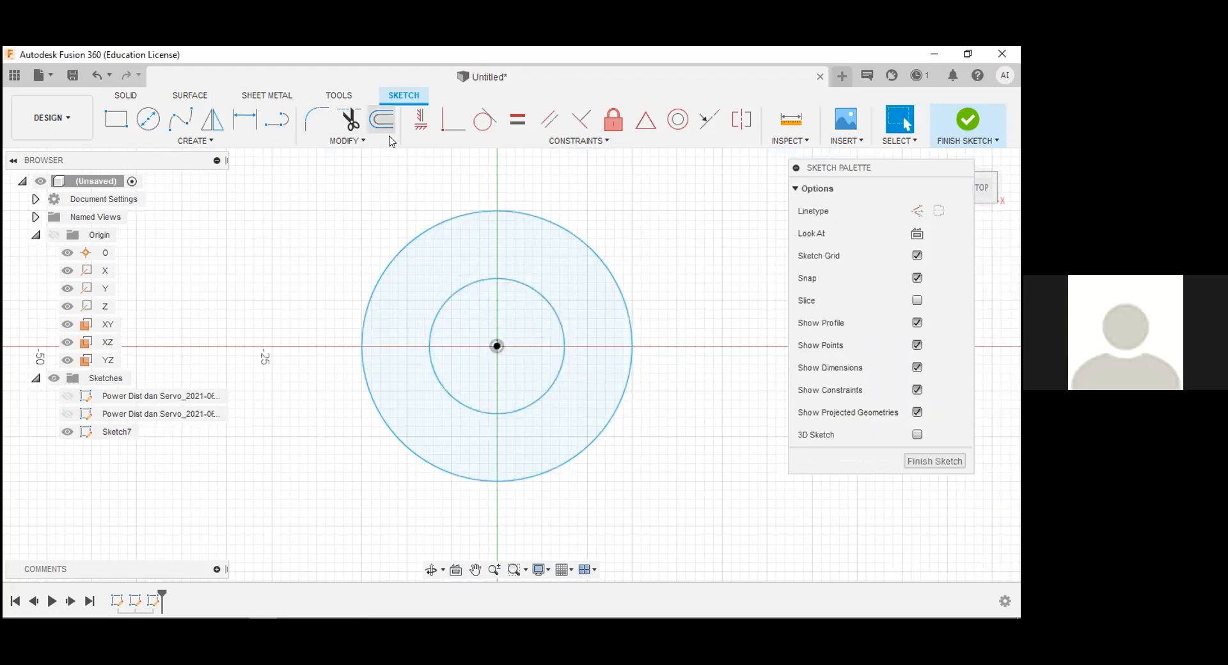
click(244, 119)
click(510, 280)
key(Escape)
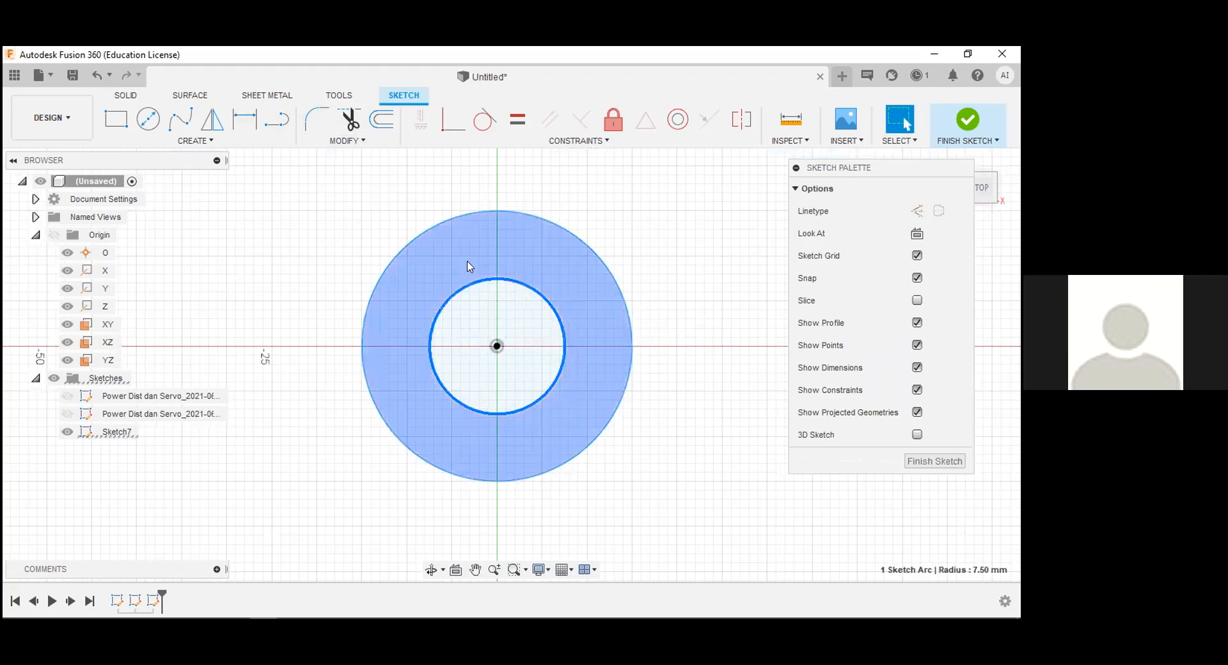
- Draw a horizontal line from the origin along the negative X axis, ending outside the outer circle
click(277, 119)
click(497, 346)
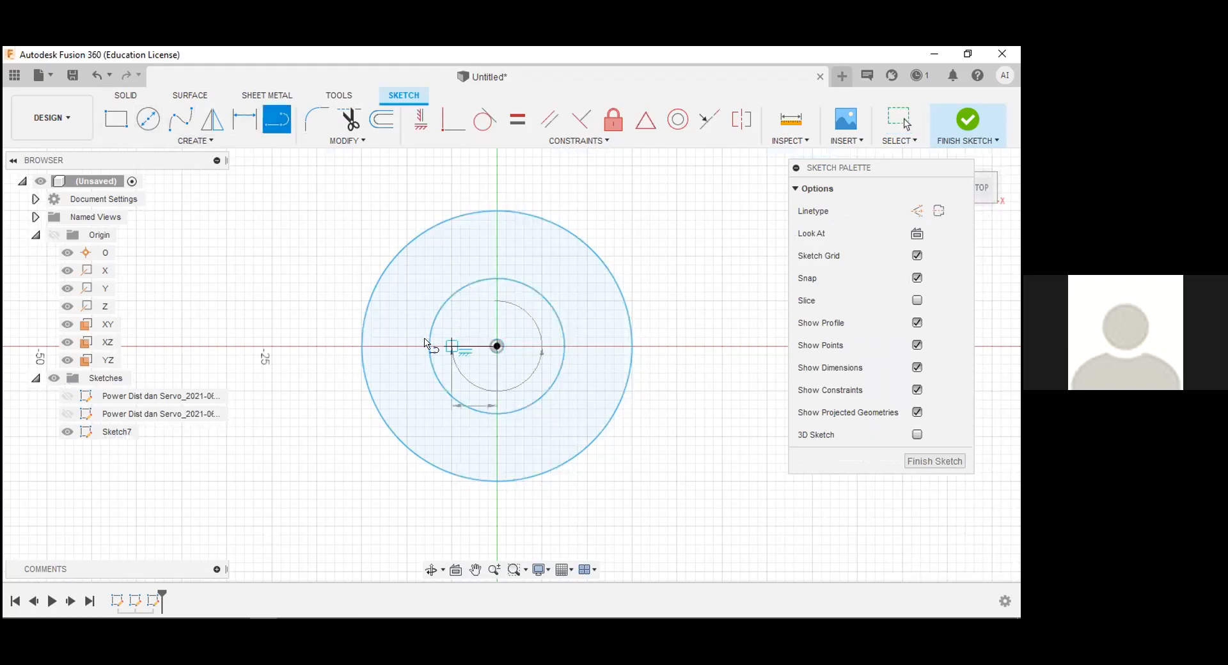
click(308, 346)
key(Escape)
click(245, 121)
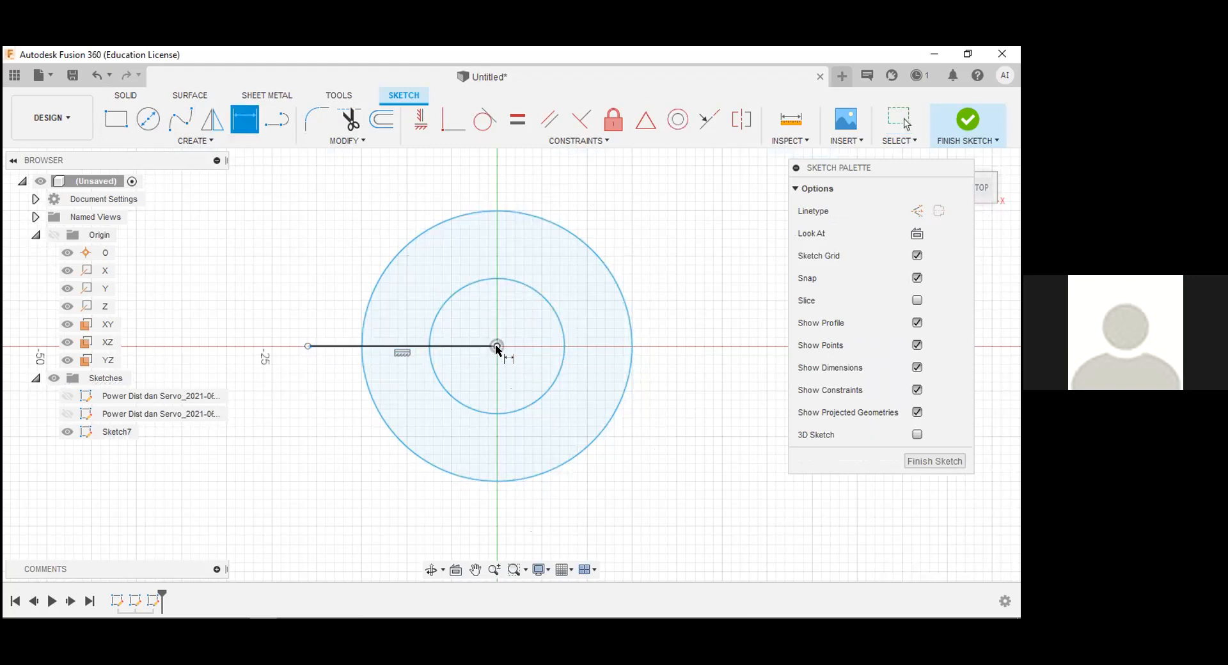
key(Escape)
- Delete the inner and outer circles from the sketch, keeping only the horizontal line
click(532, 294)
click(531, 295)
key(Delete)
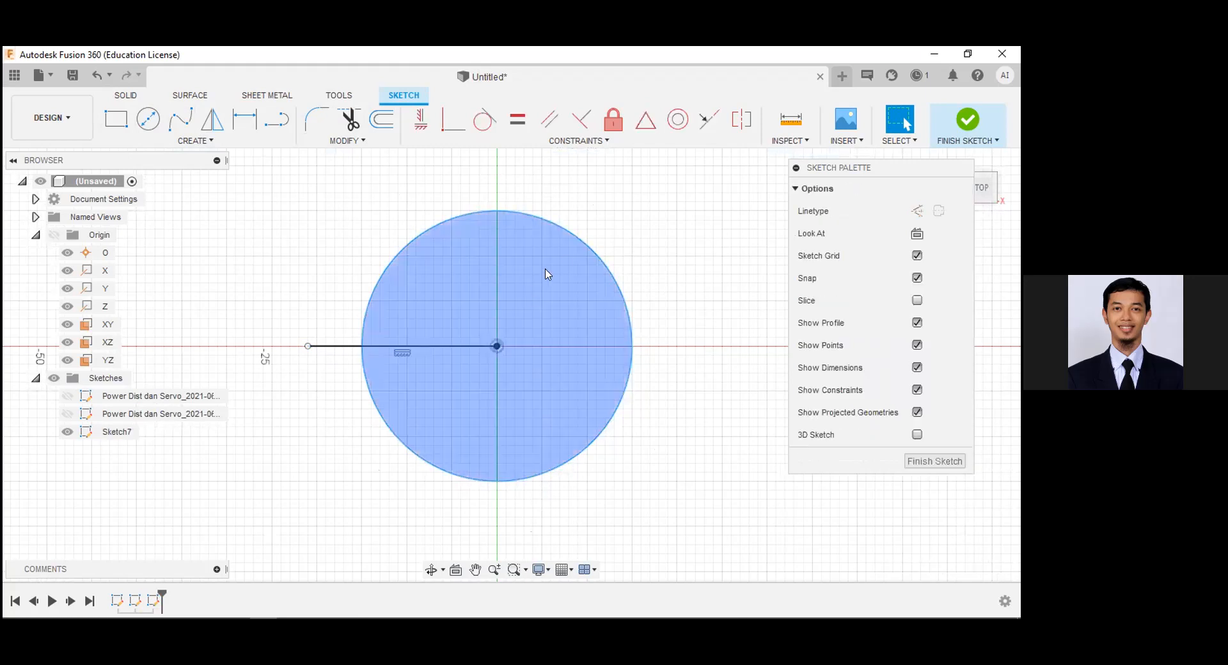
click(589, 246)
key(Delete)
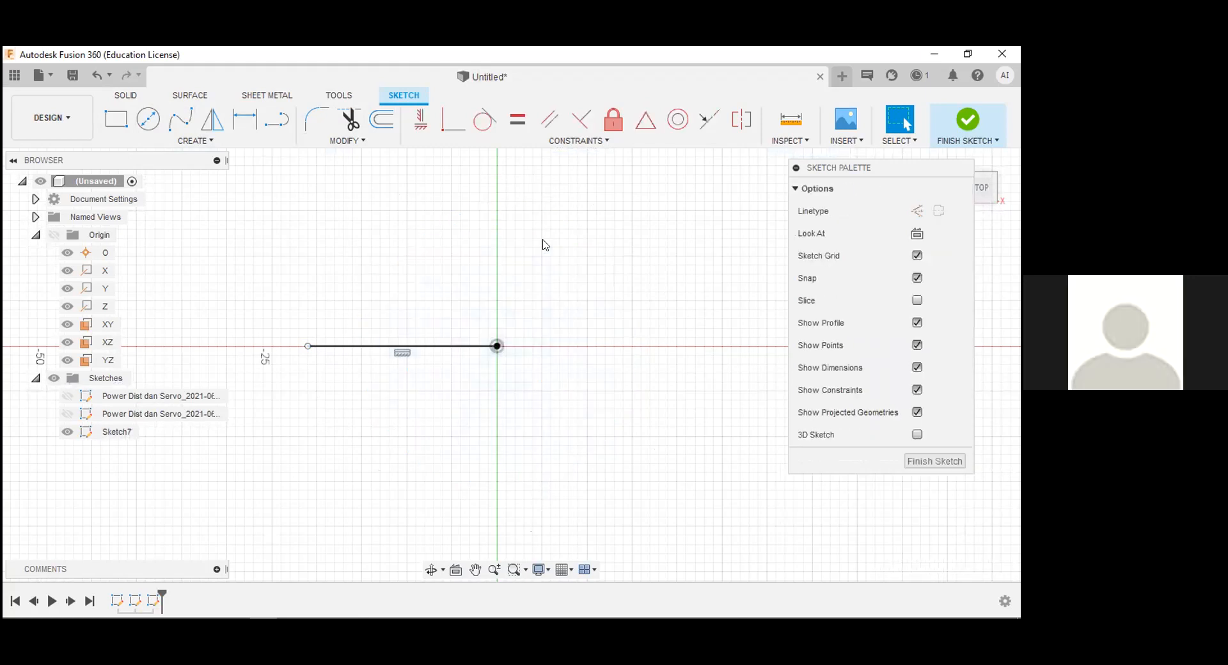
- Draw a 2-point circle of 30 mm diameter from the origin, extending along the positive Y axis
key(c)
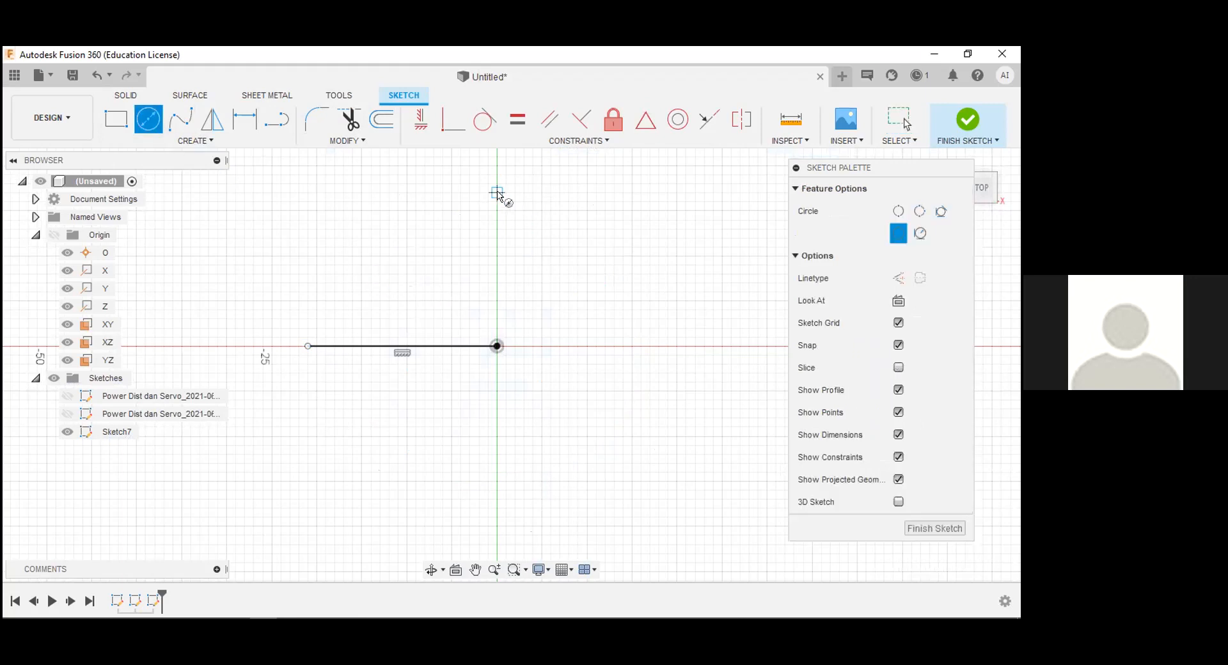
click(898, 211)
click(496, 346)
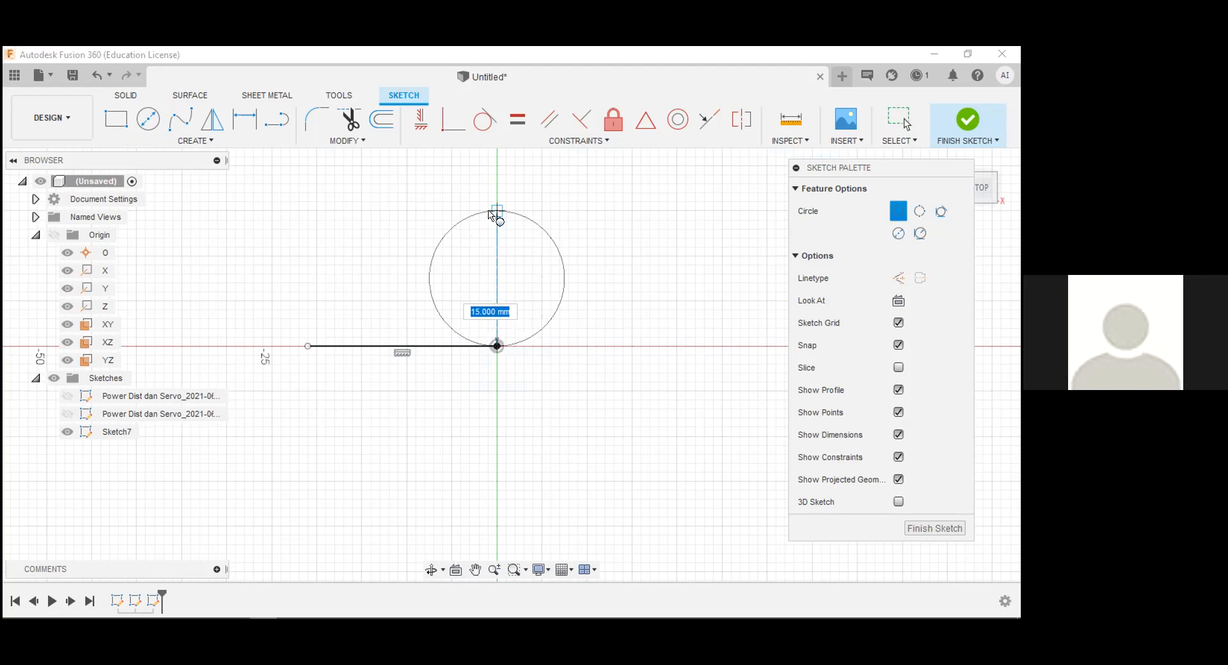
text(30)
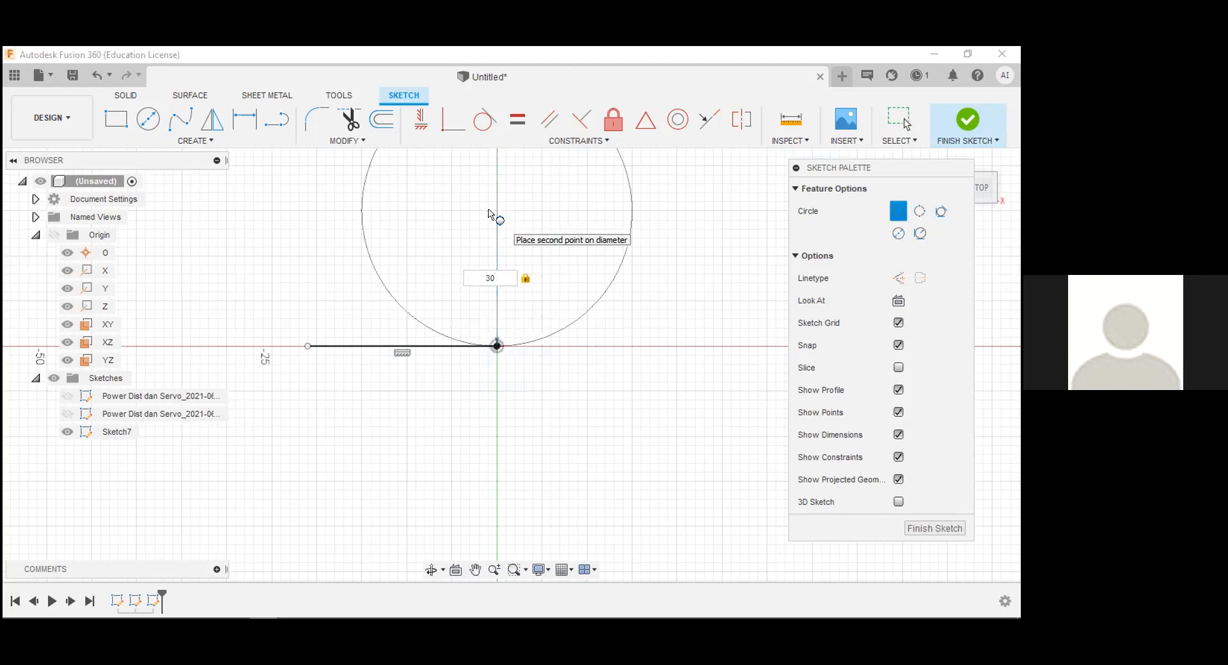
key(Return)
click(571, 280)
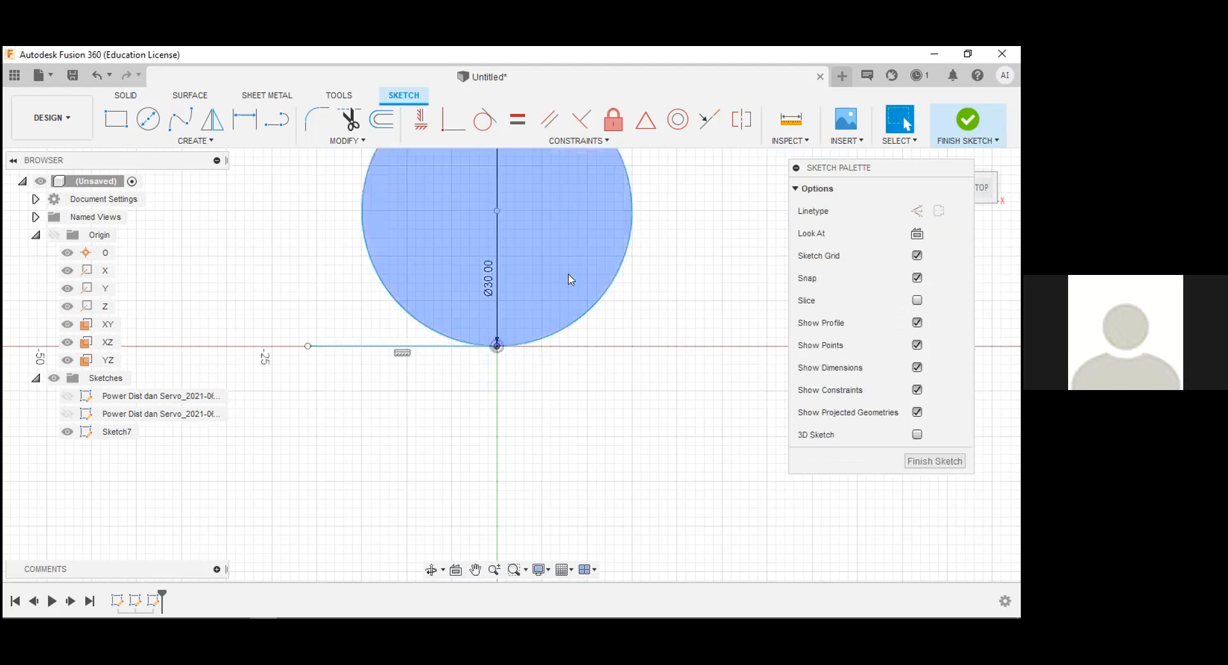
click(329, 262)
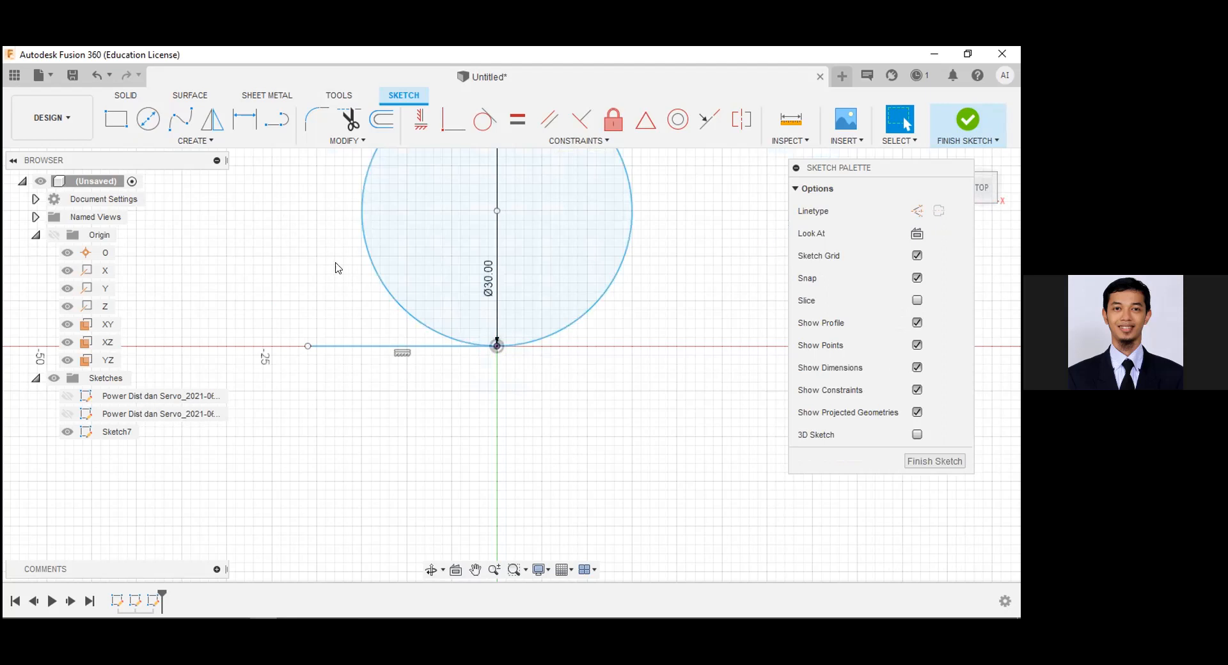
- Delete the constraint tying the horizontal line to the circle and move the line down, clear of the circle
click(392, 346)
drag(392, 352, 394, 383)
click(484, 393)
key(Delete)
drag(432, 380, 433, 484)
click(654, 346)
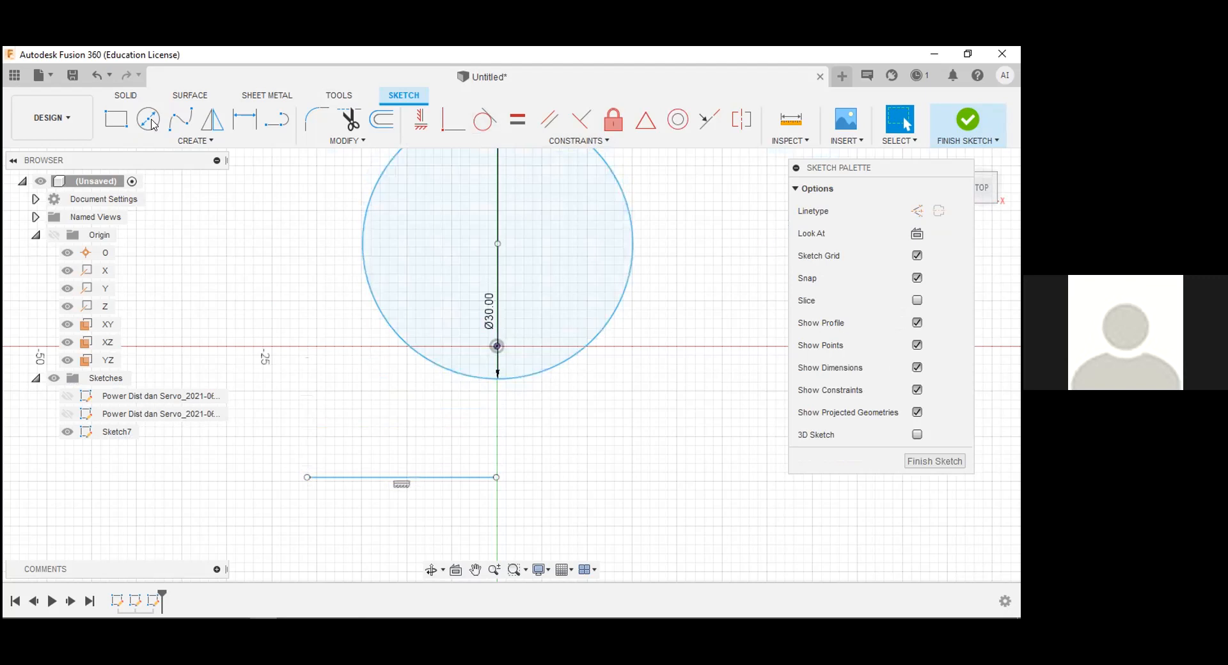
- Draw a 15 mm diameter circle at the center of the 30 mm circle and finish the sketch
key(c)
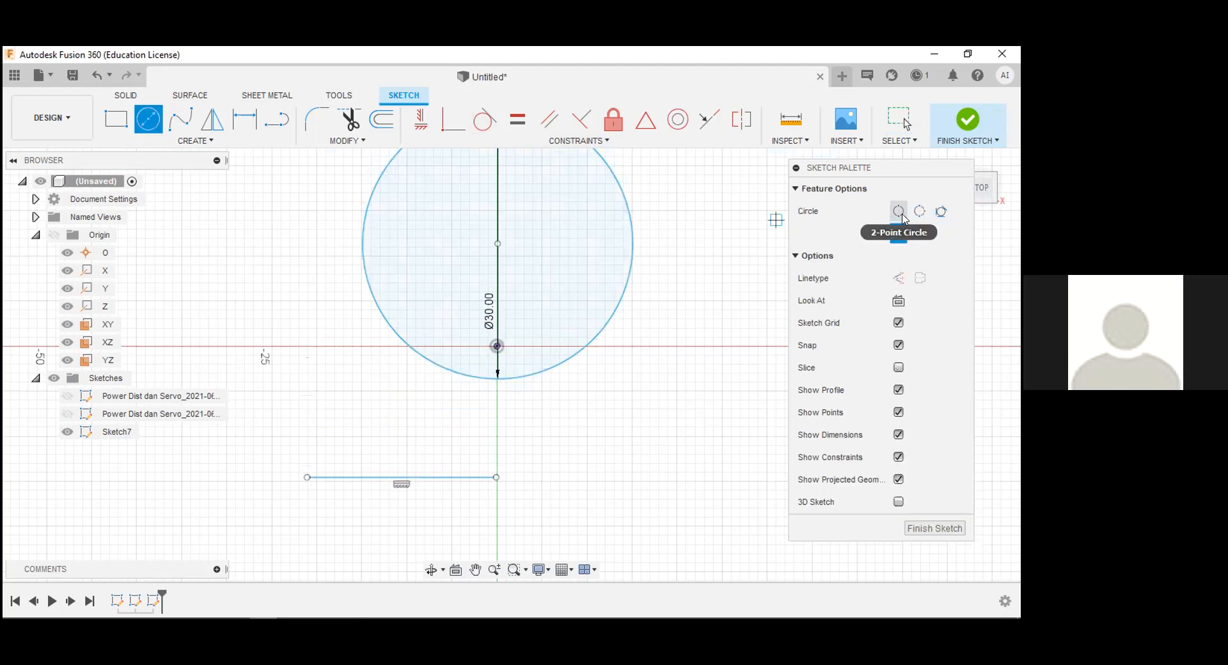
click(499, 244)
text(15)
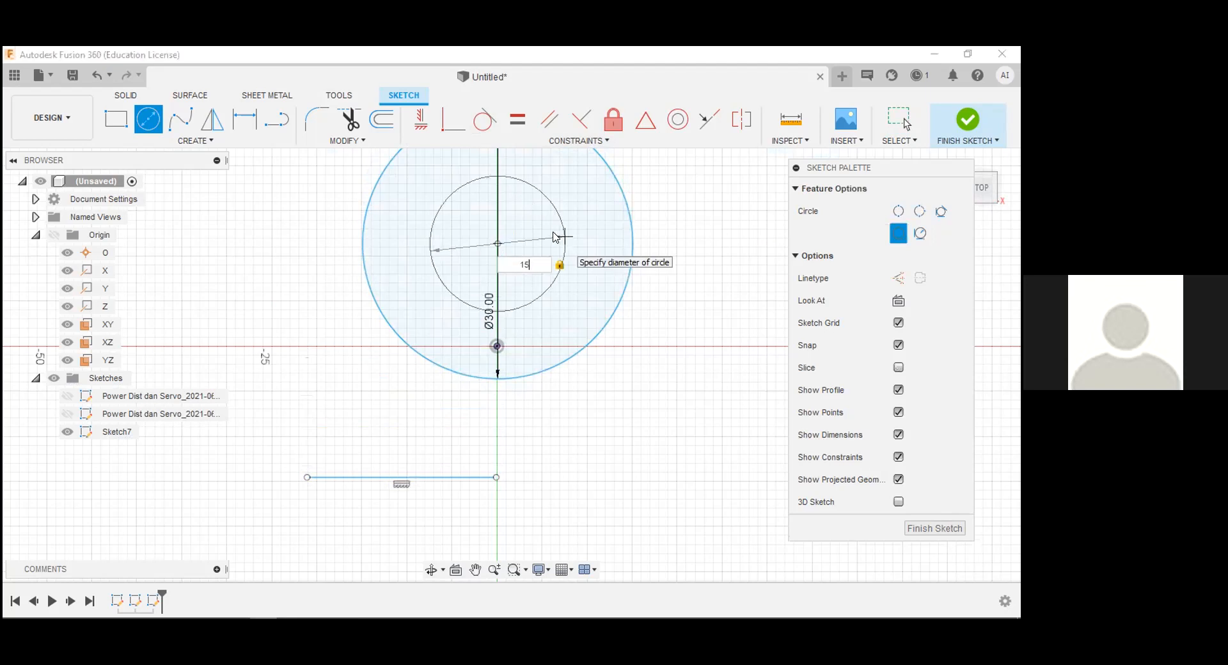
key(Return)
key(Escape)
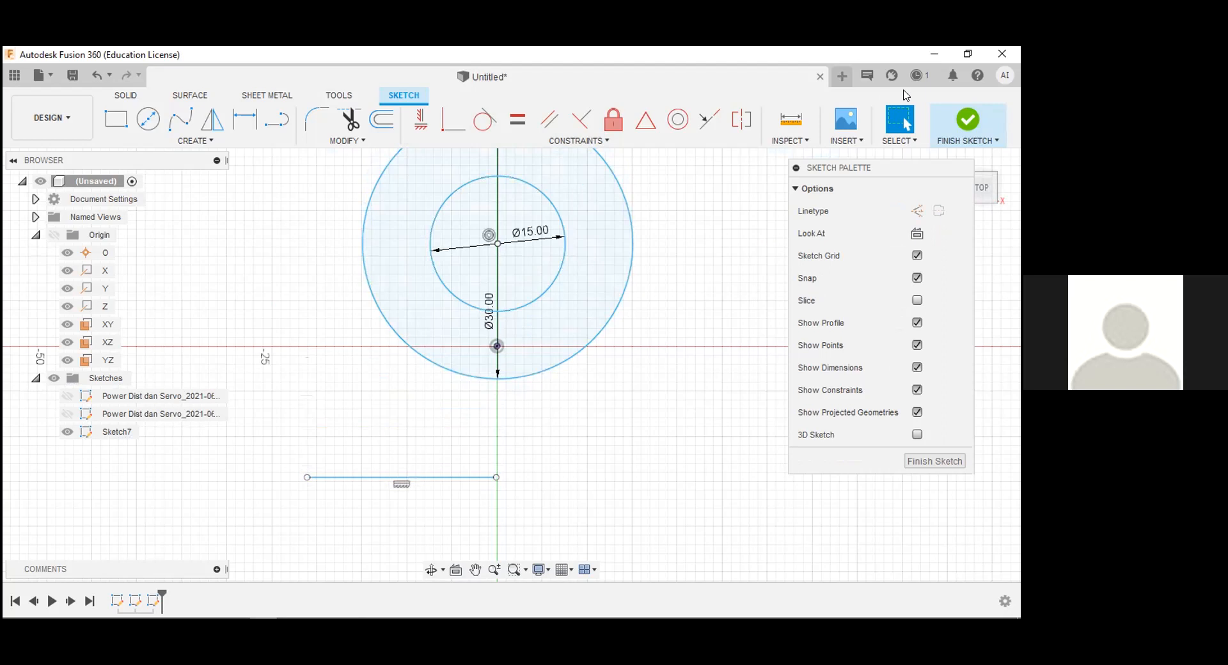
click(938, 122)
- Try to revolve the ring profile 360 degrees about the separate horizontal line as a new body
click(180, 120)
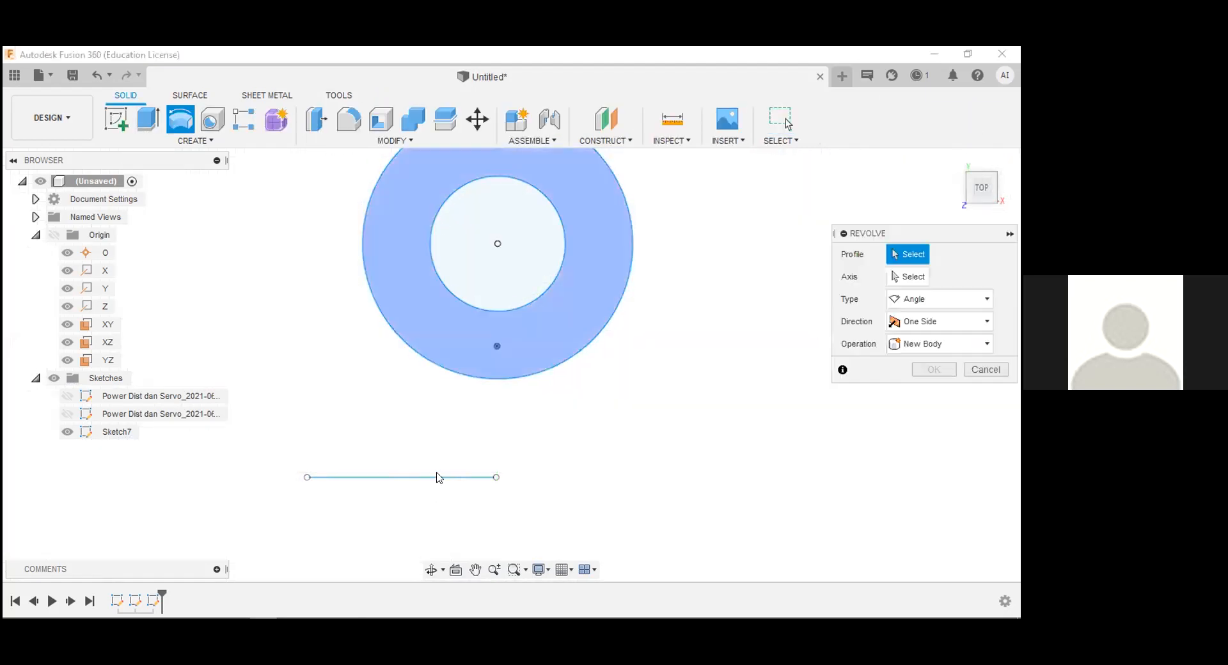
click(423, 327)
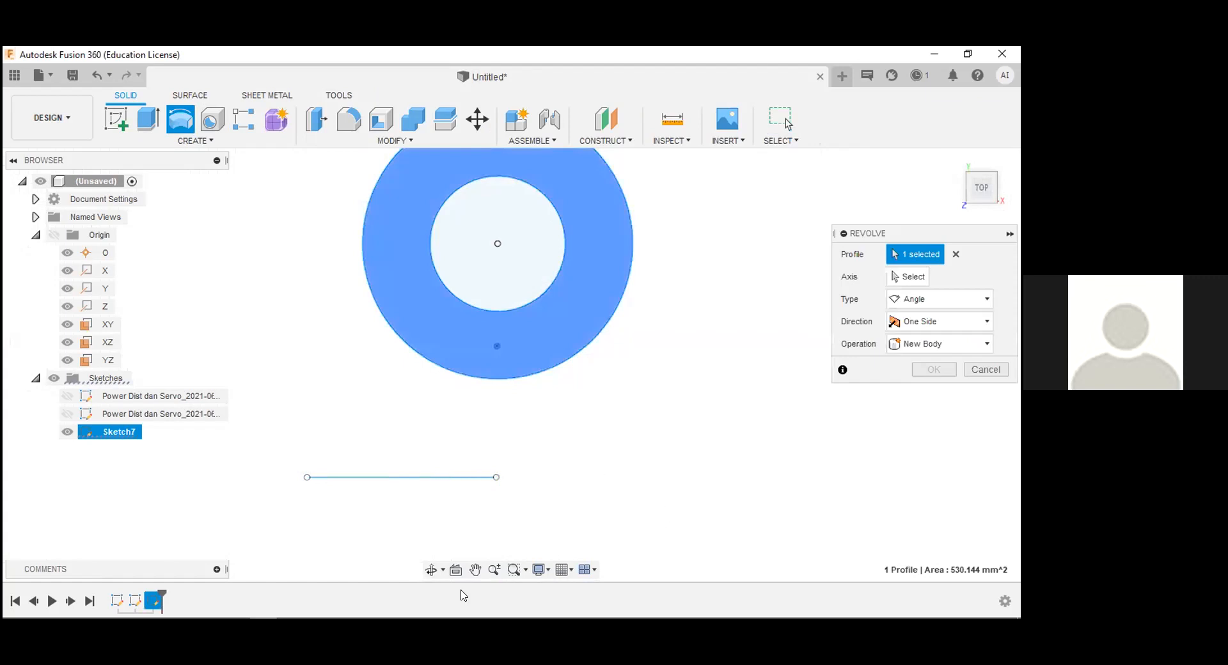
click(461, 477)
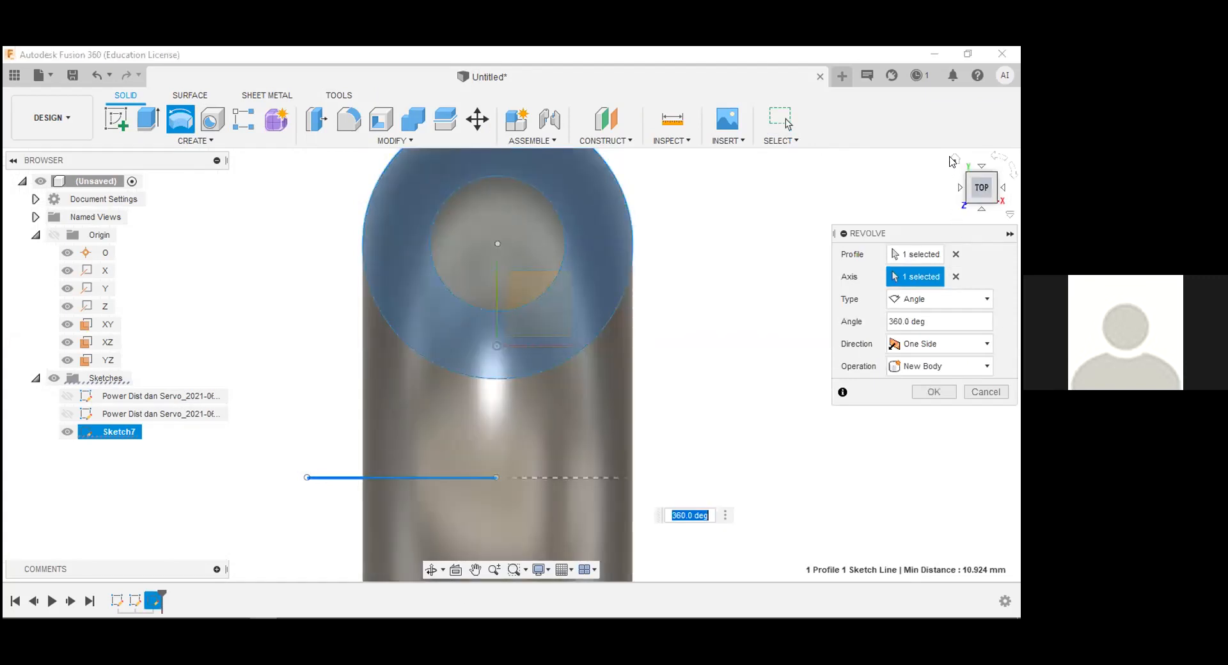
click(953, 160)
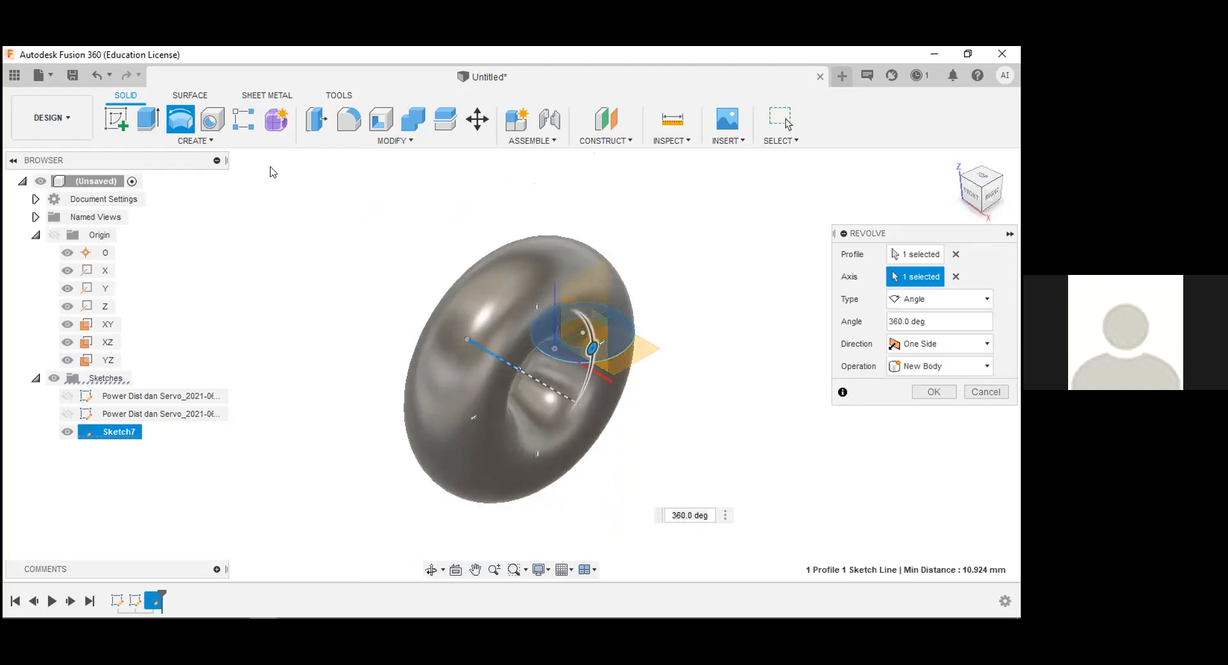
key(Escape)
click(154, 118)
click(579, 310)
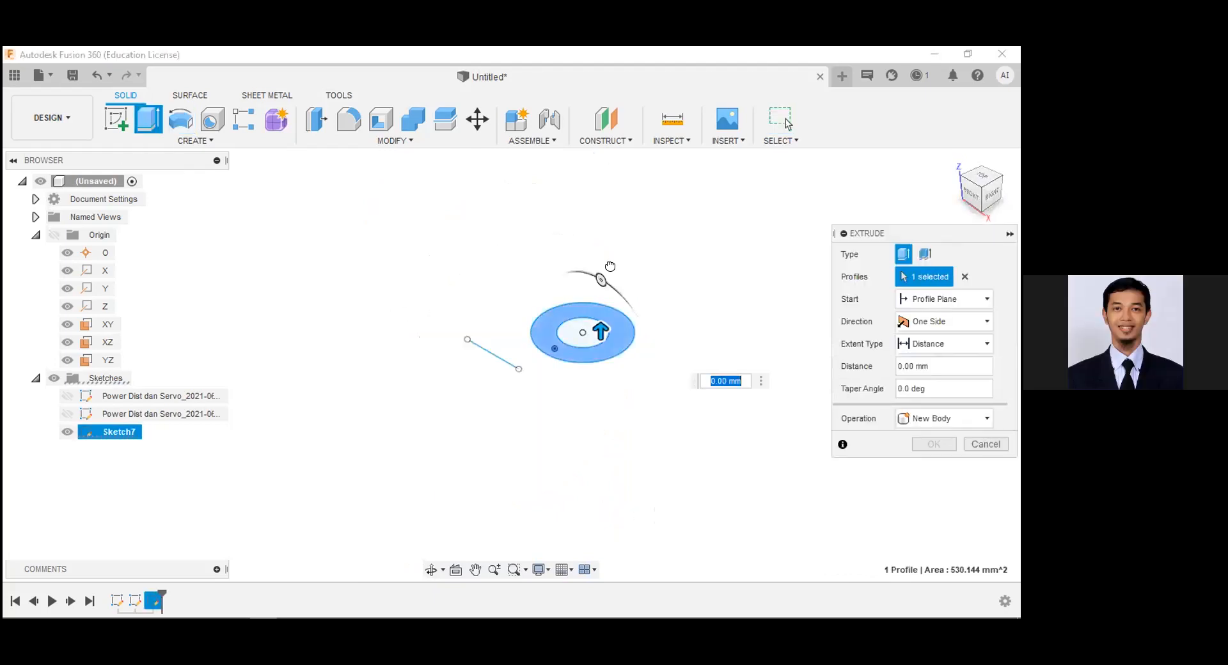
mouse_move(601, 259)
mouse_down()
mouse_move(600, 186)
mouse_move(600, 269)
mouse_up()
key(Escape)
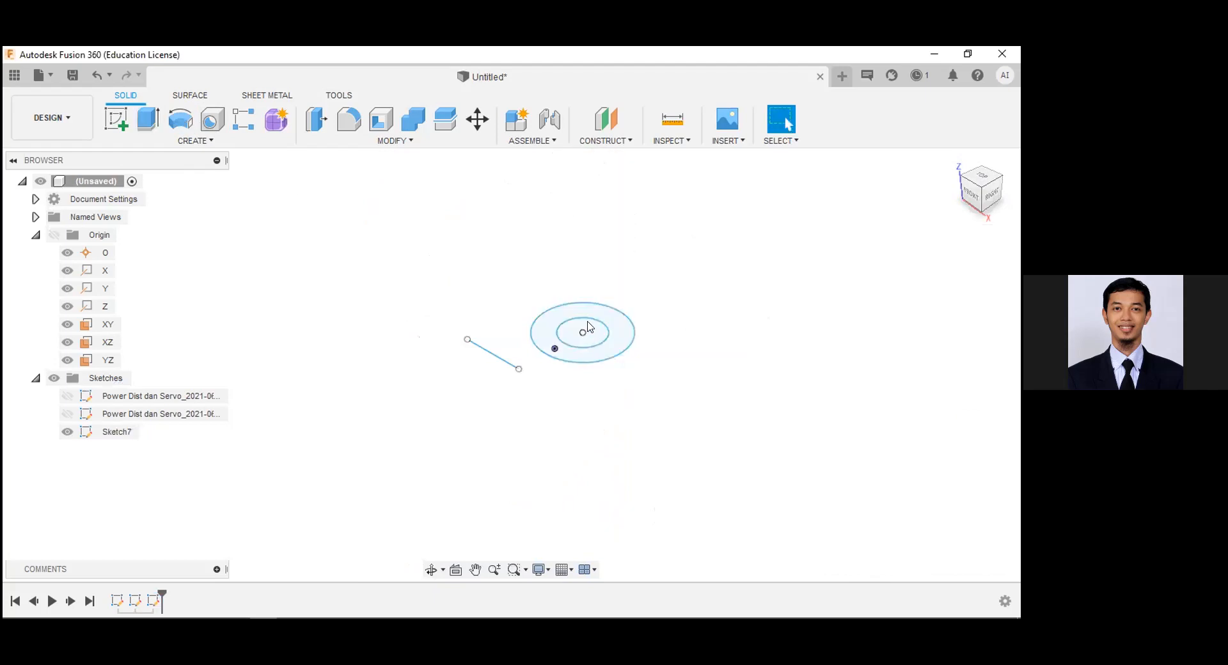
- Preview a 360-degree revolve of the ring around the separate sketch line, inspect it from other angles, and cancel it
click(180, 119)
click(548, 319)
click(896, 280)
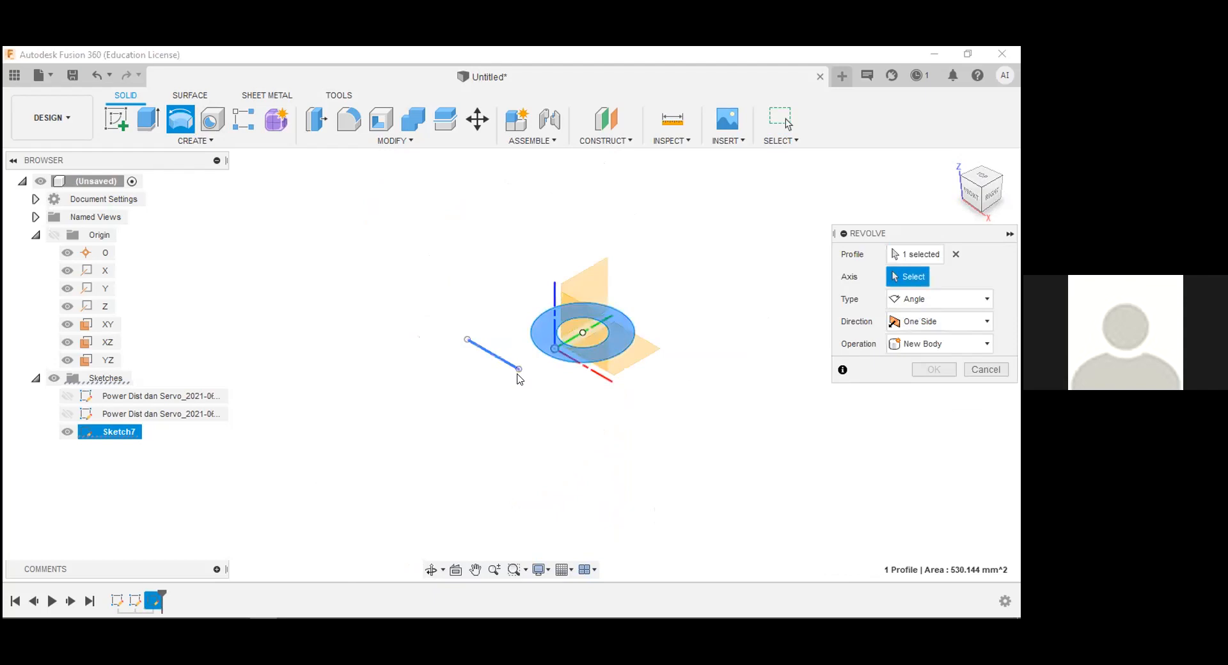
click(518, 374)
click(431, 570)
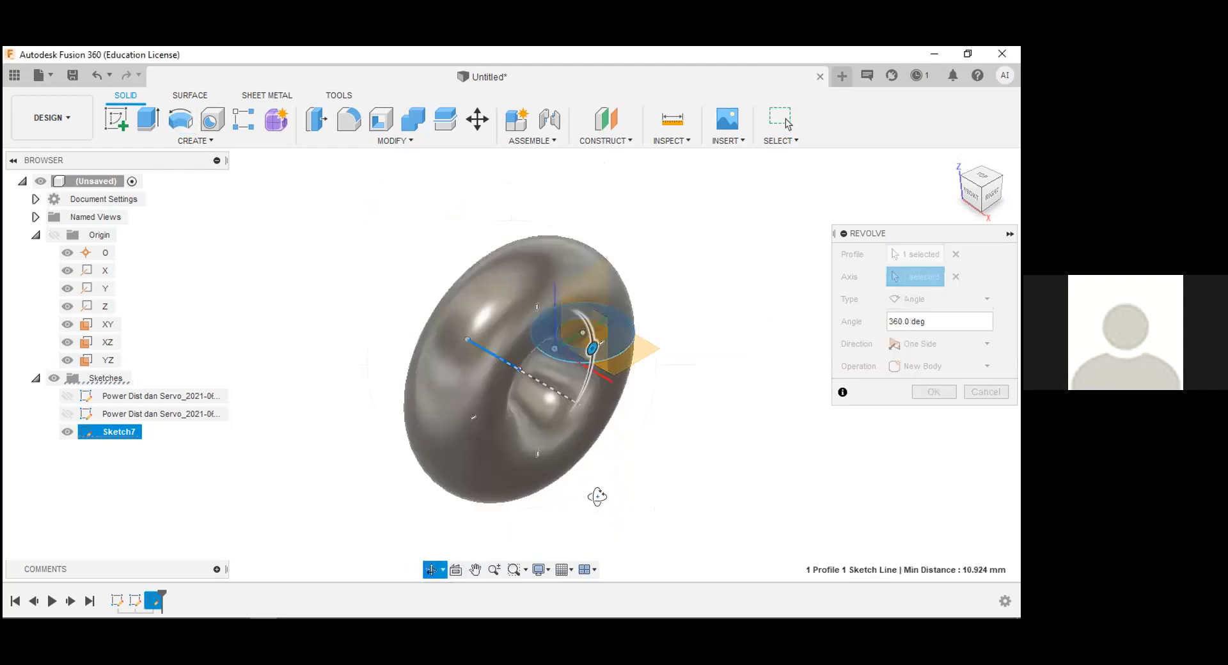
drag(589, 460, 611, 424)
key(Escape)
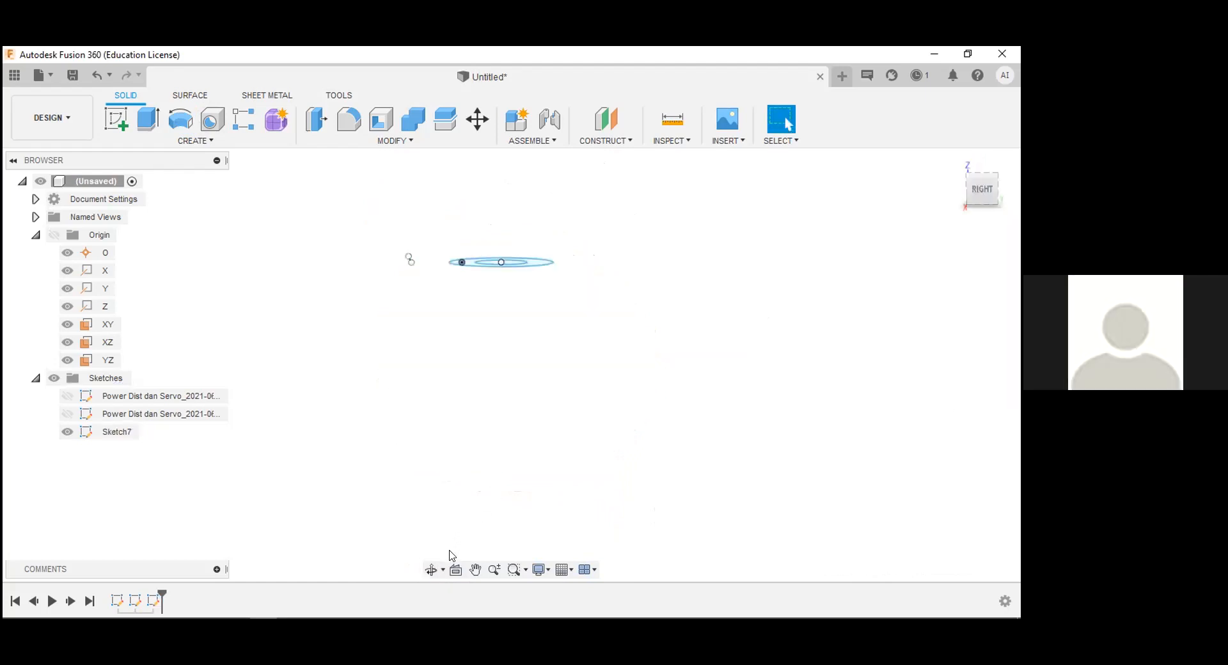
- Extrude the ring profile between the two circles 70 mm upward as a new body
click(473, 571)
key(Escape)
click(474, 570)
key(Escape)
click(149, 119)
click(470, 263)
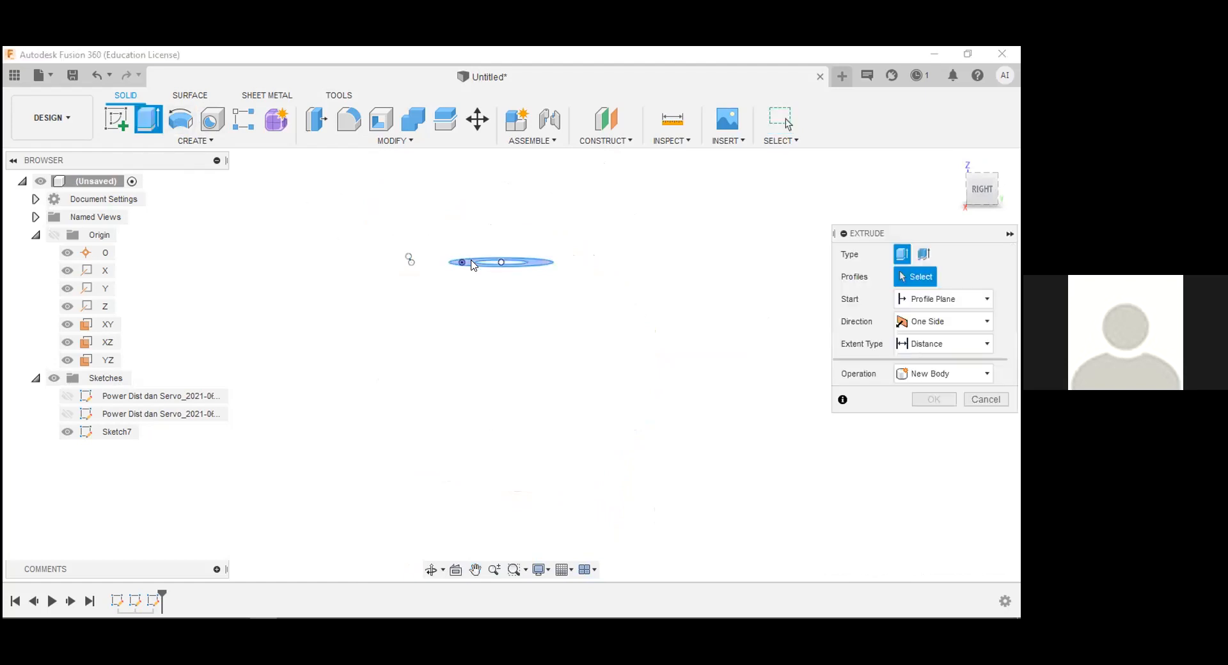
drag(502, 254, 502, 197)
text(70)
key(Return)
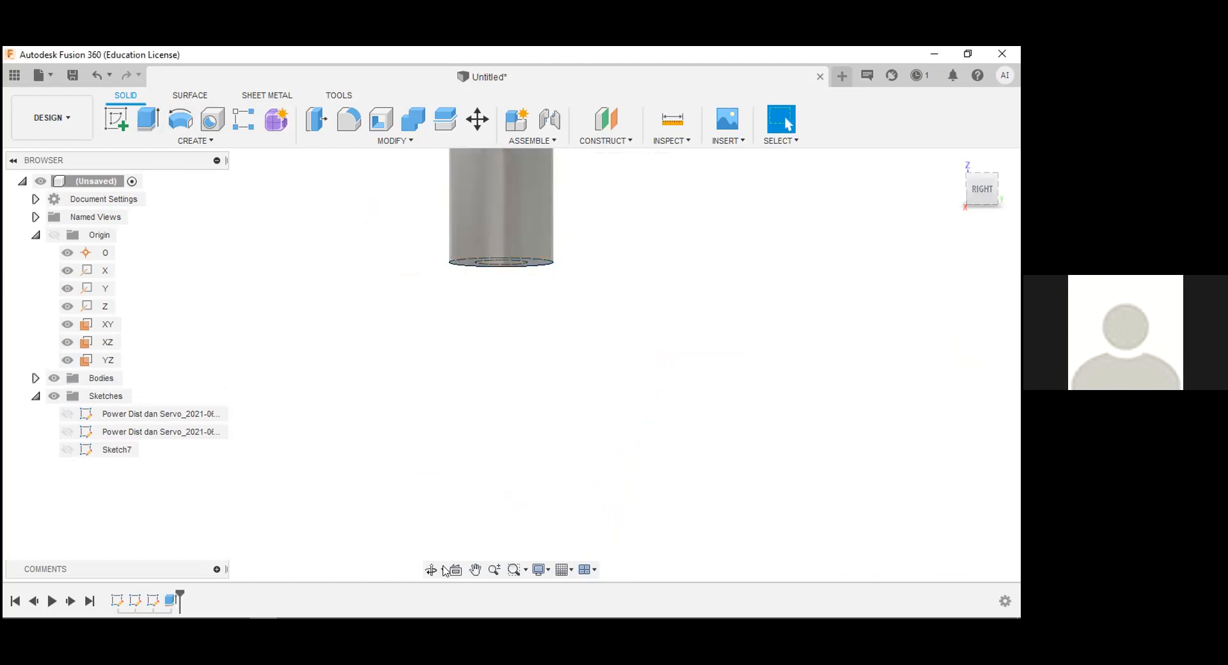
click(477, 569)
drag(656, 383, 677, 474)
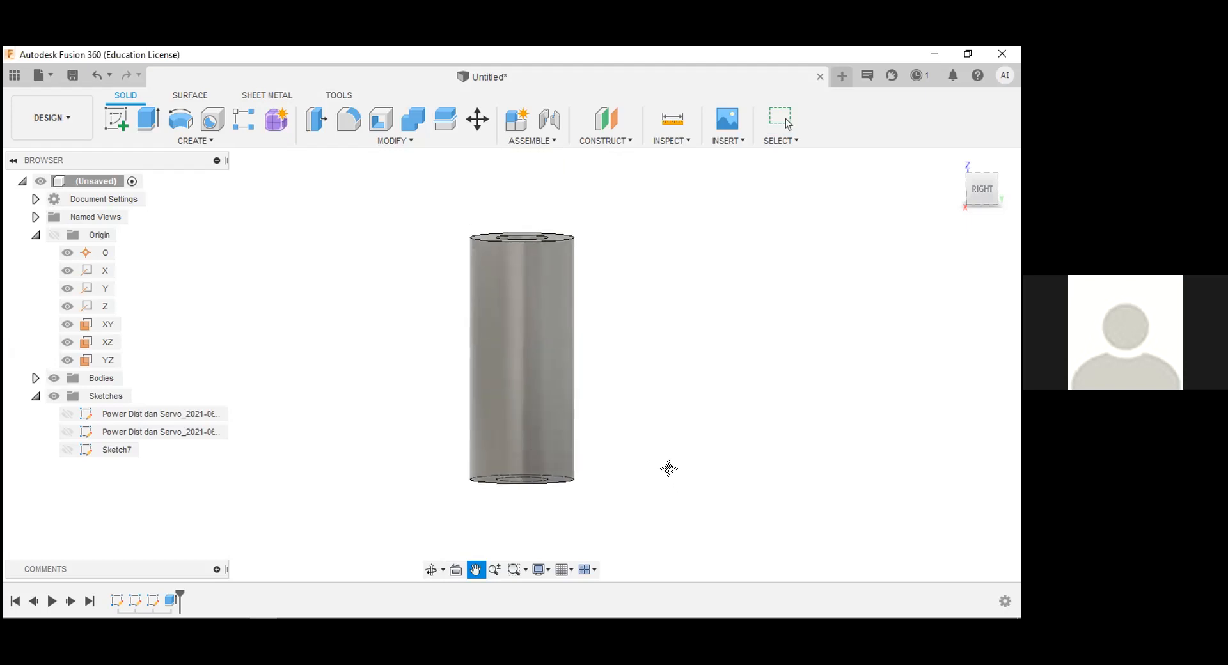
click(431, 569)
drag(466, 430, 582, 355)
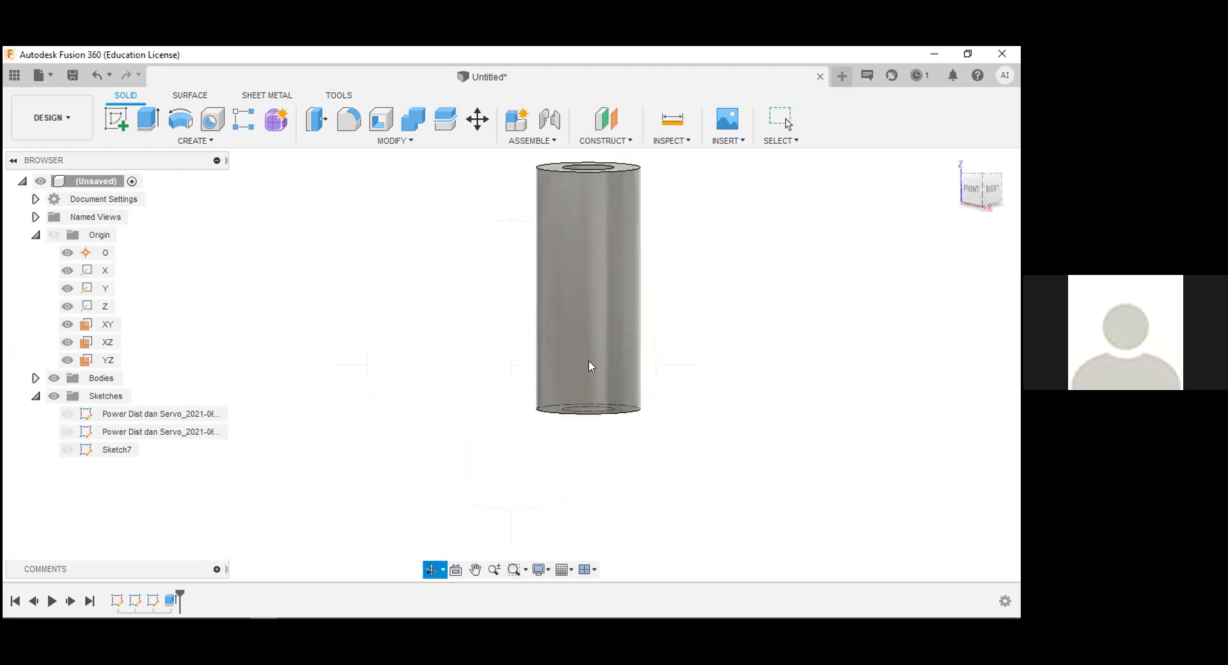
- Switch to the browser, look through the GAIMC GFS131 flow sensor images for the stepped tube shape, and return to Fusion 360
key(alt+Tab)
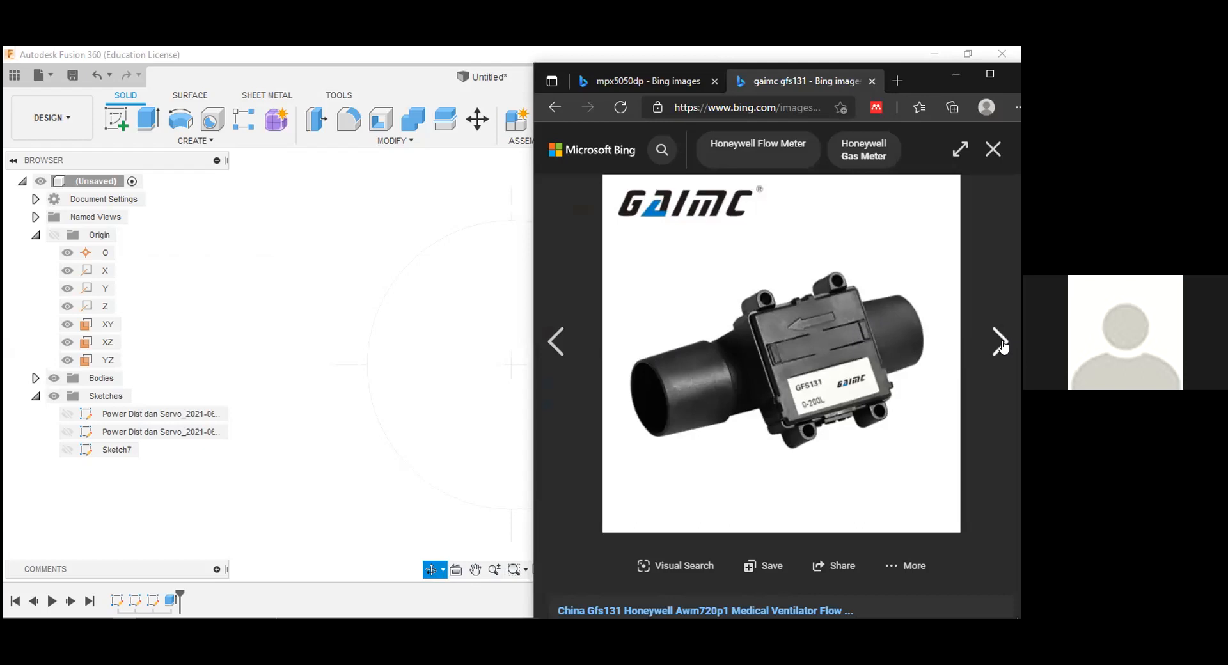
click(1001, 343)
click(1002, 346)
click(1001, 346)
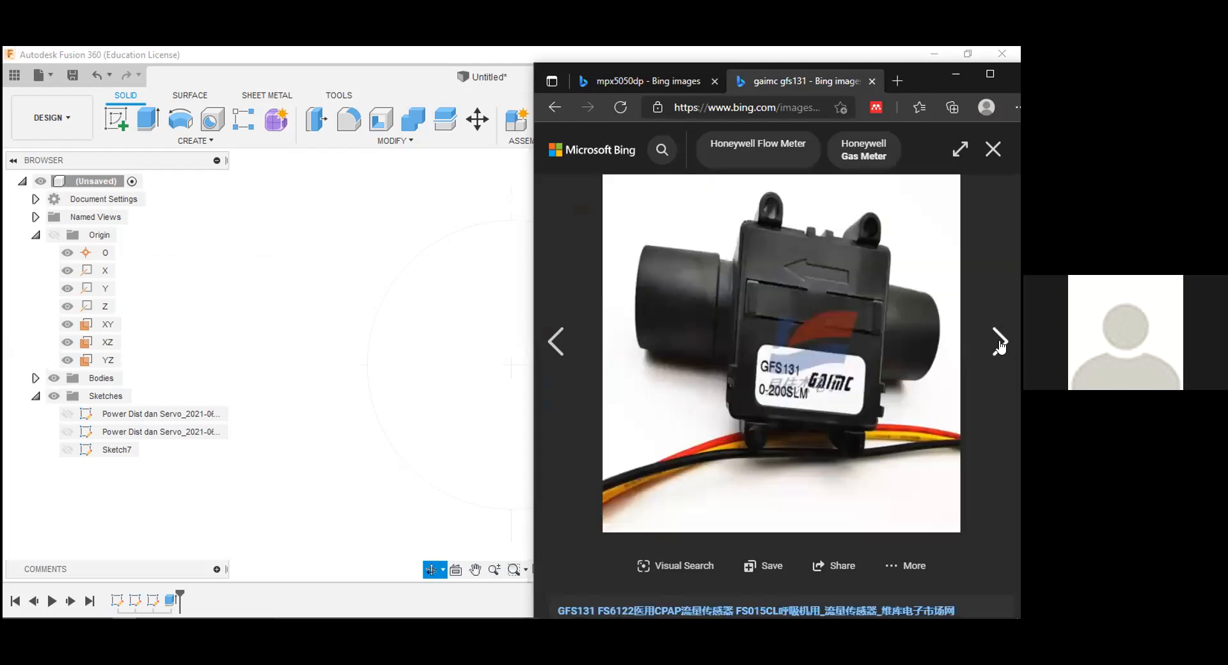
click(1000, 345)
click(558, 342)
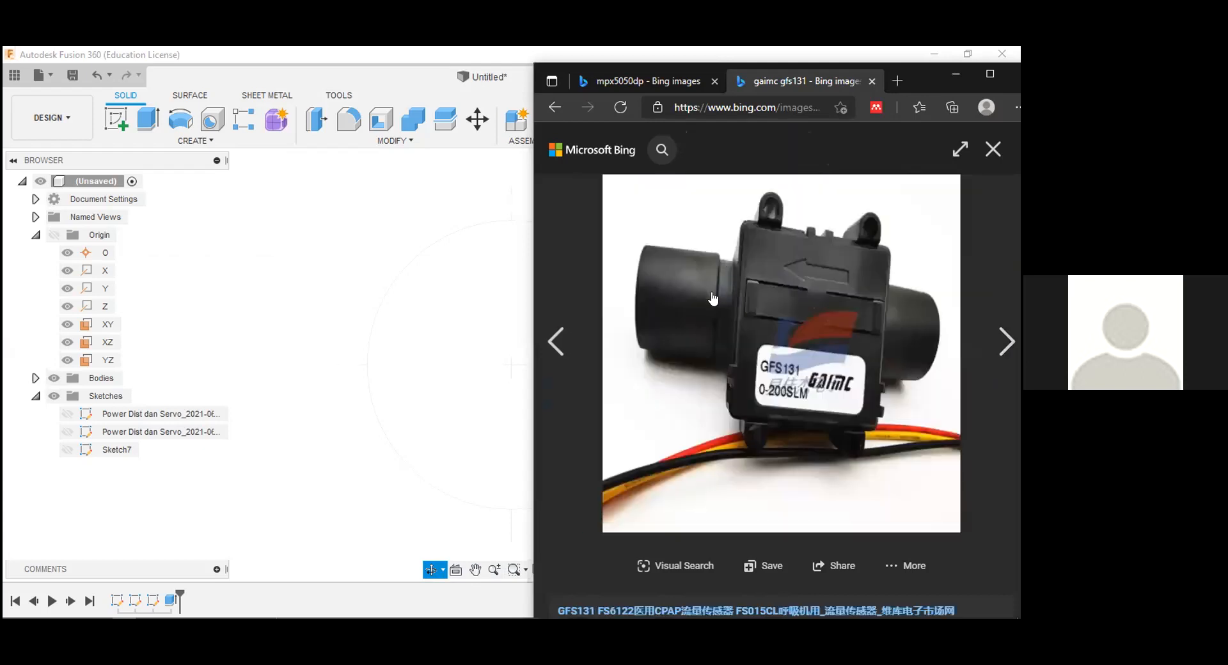
click(481, 276)
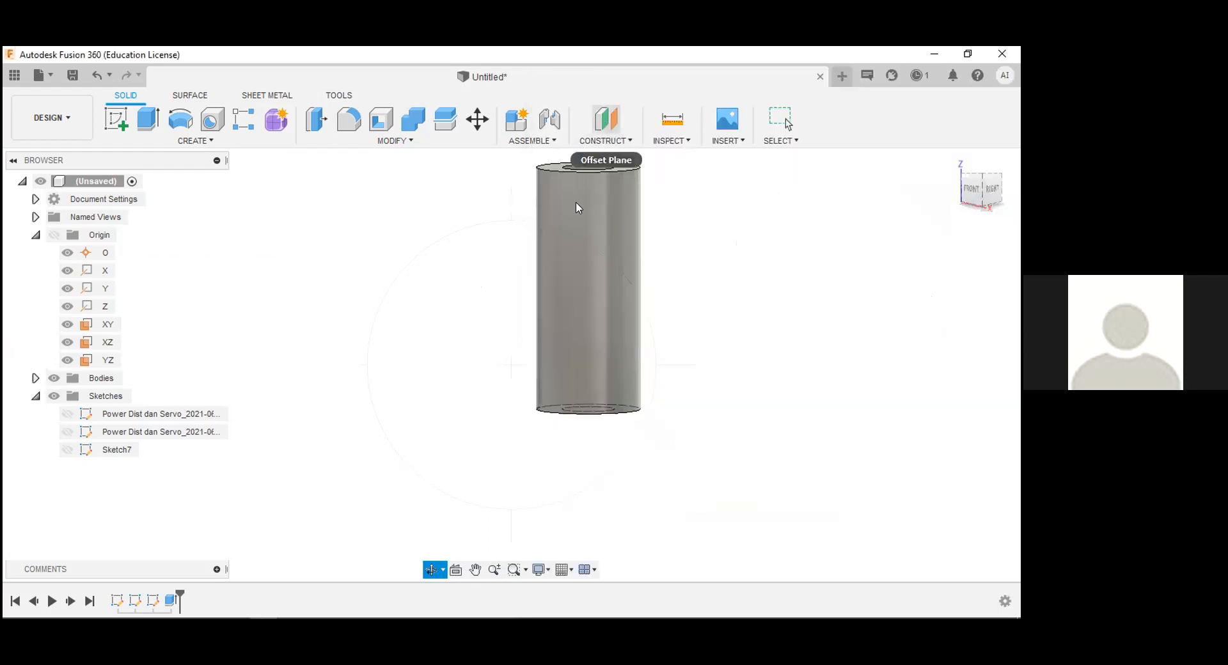
key(Escape)
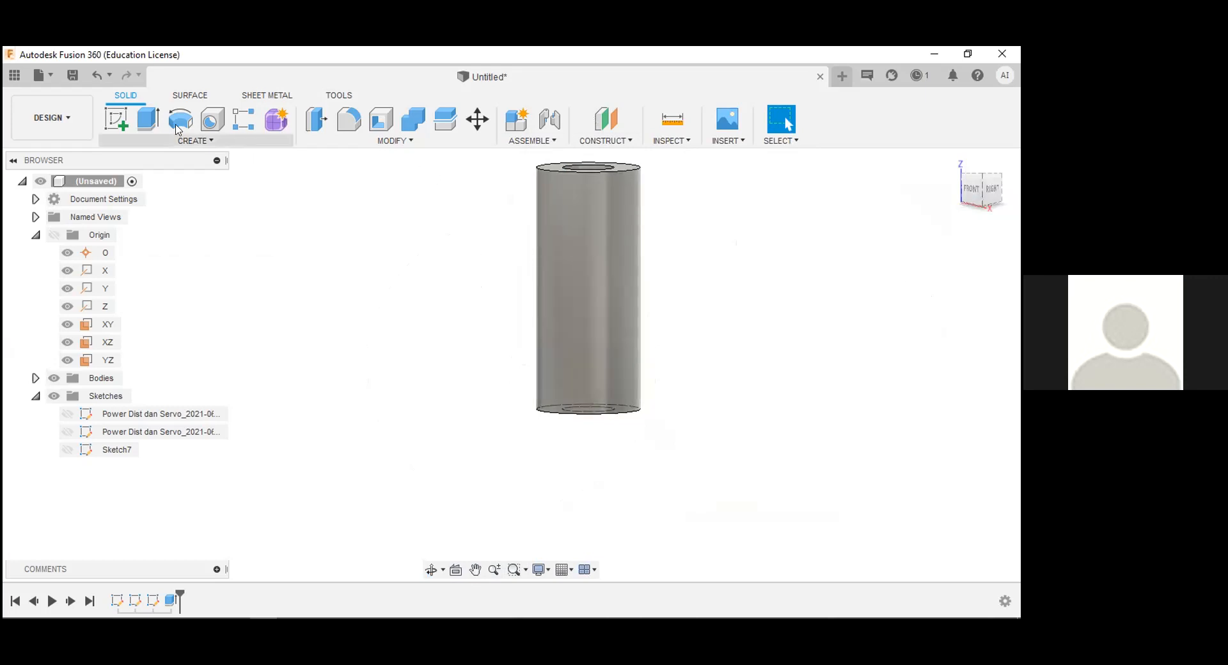
- Create an offset construction plane 20 mm inward from the tube's top face
click(608, 120)
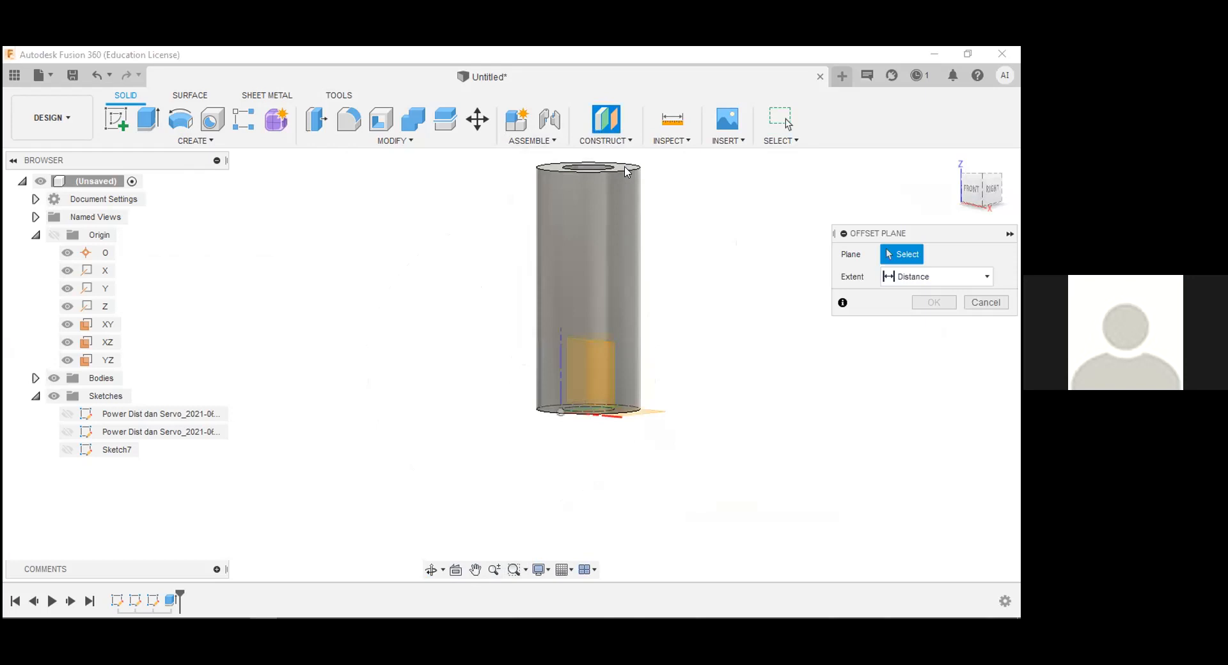
click(626, 171)
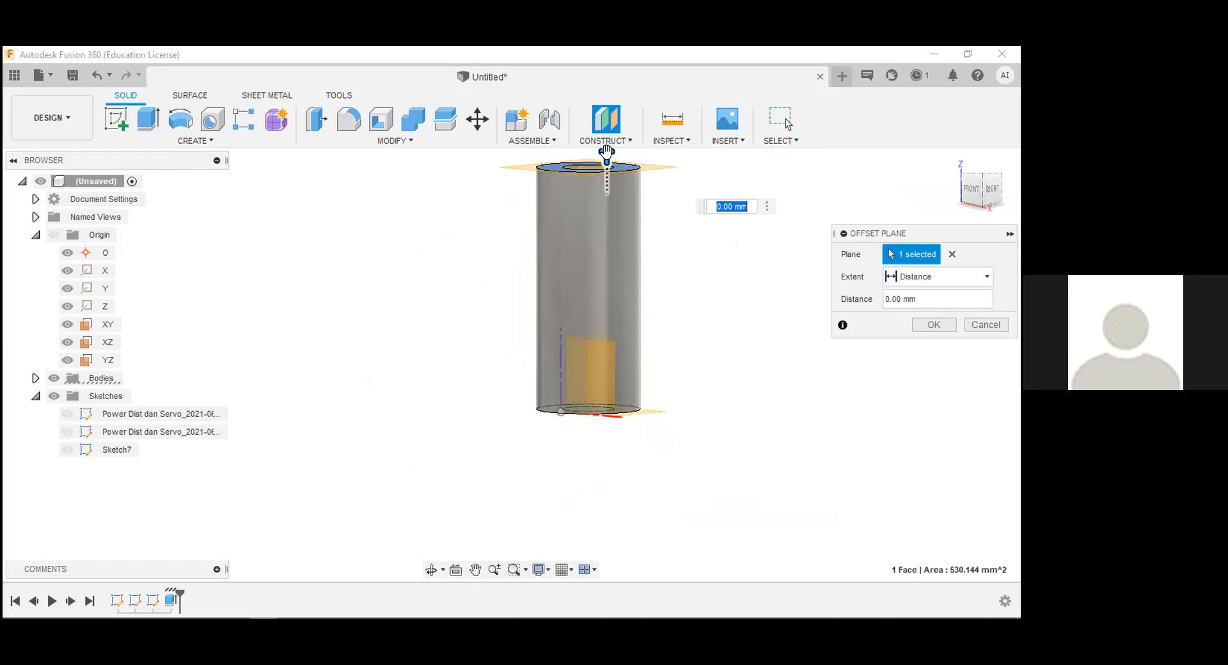
text(20)
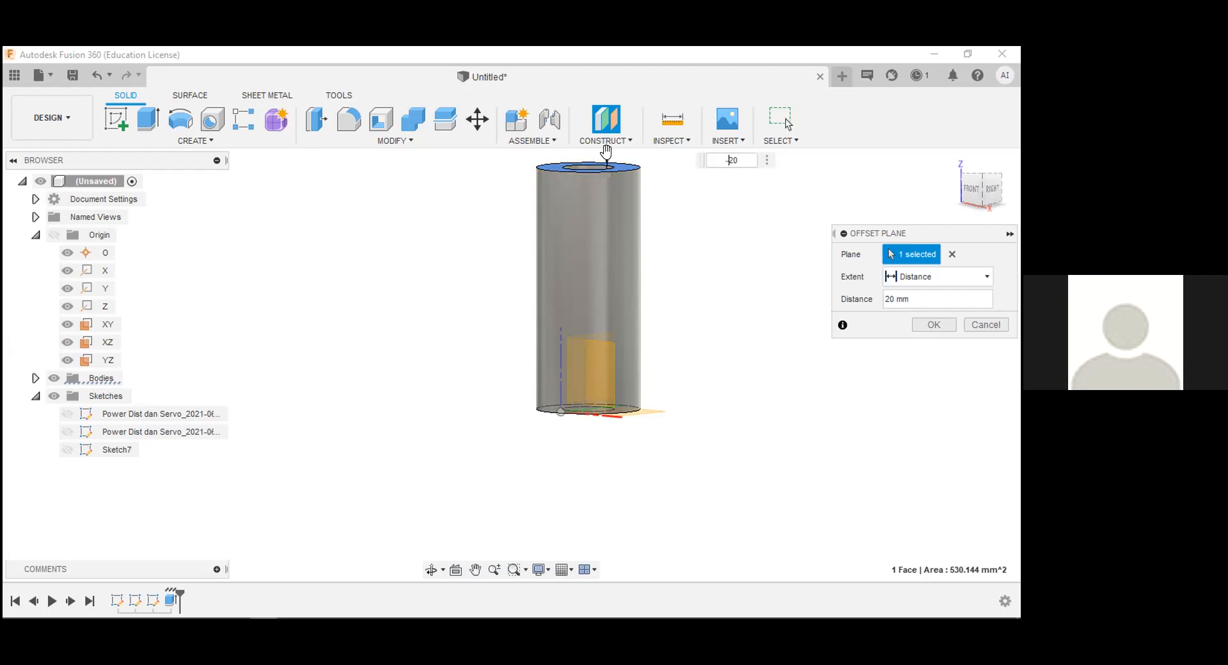
key(Return)
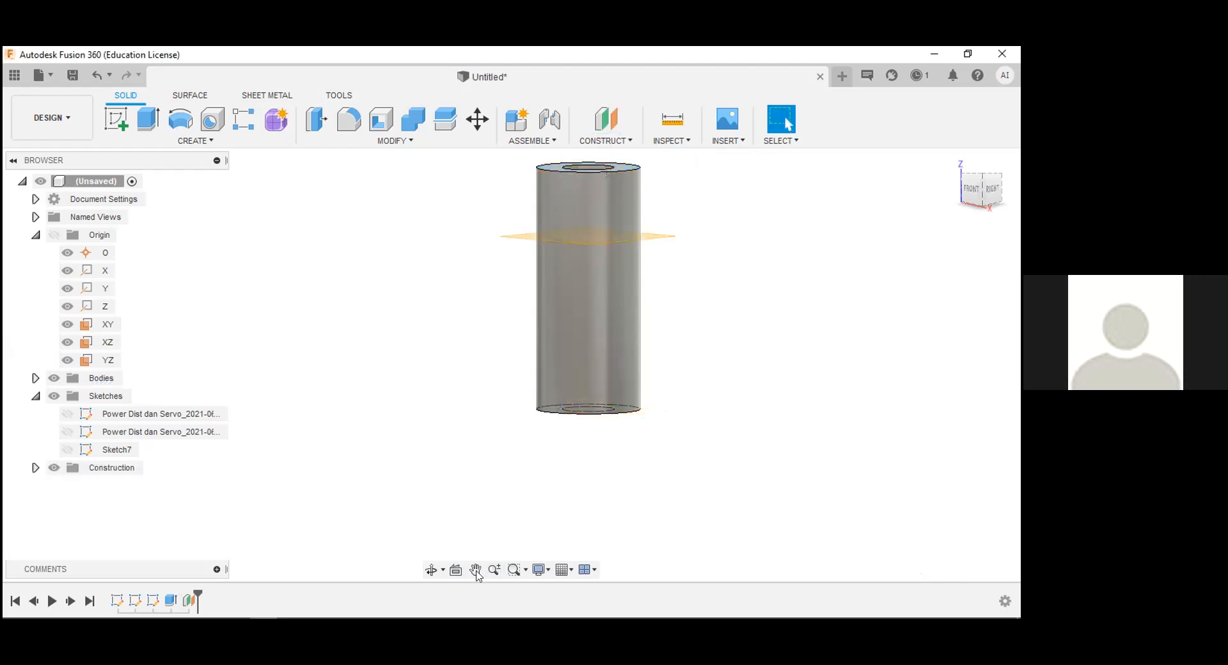
- Create a second offset construction plane at -20 mm from the tube's bottom face, inside the body
click(432, 569)
drag(548, 469, 529, 376)
drag(443, 421, 444, 345)
key(Escape)
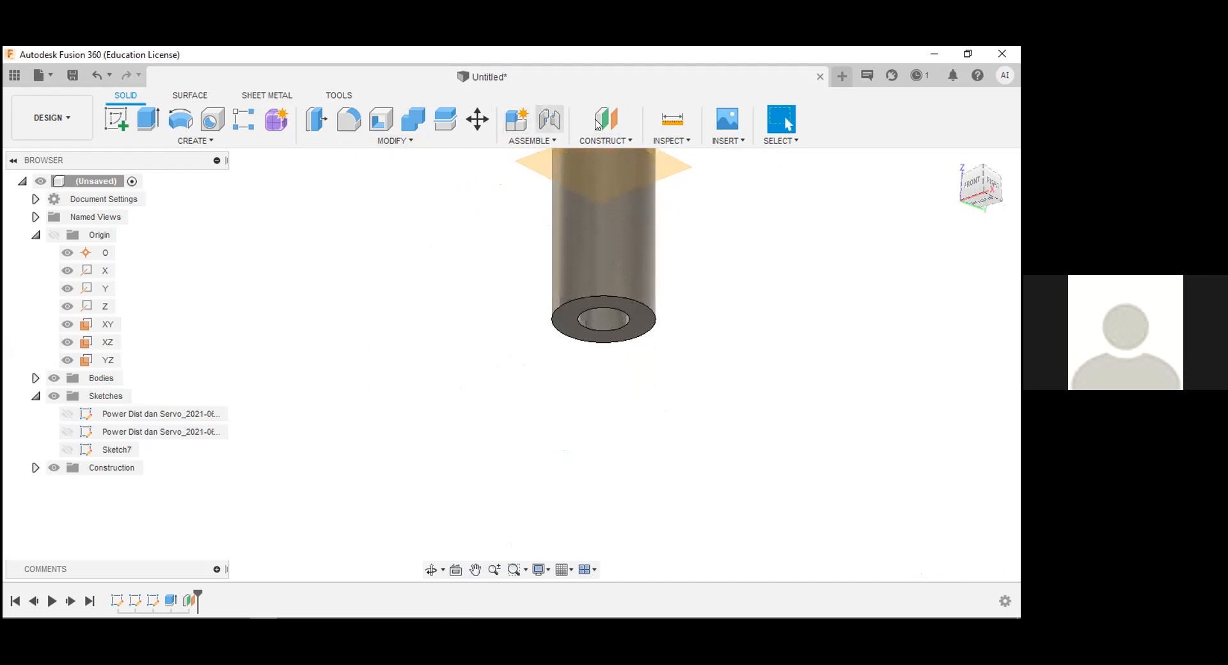
click(606, 119)
click(570, 316)
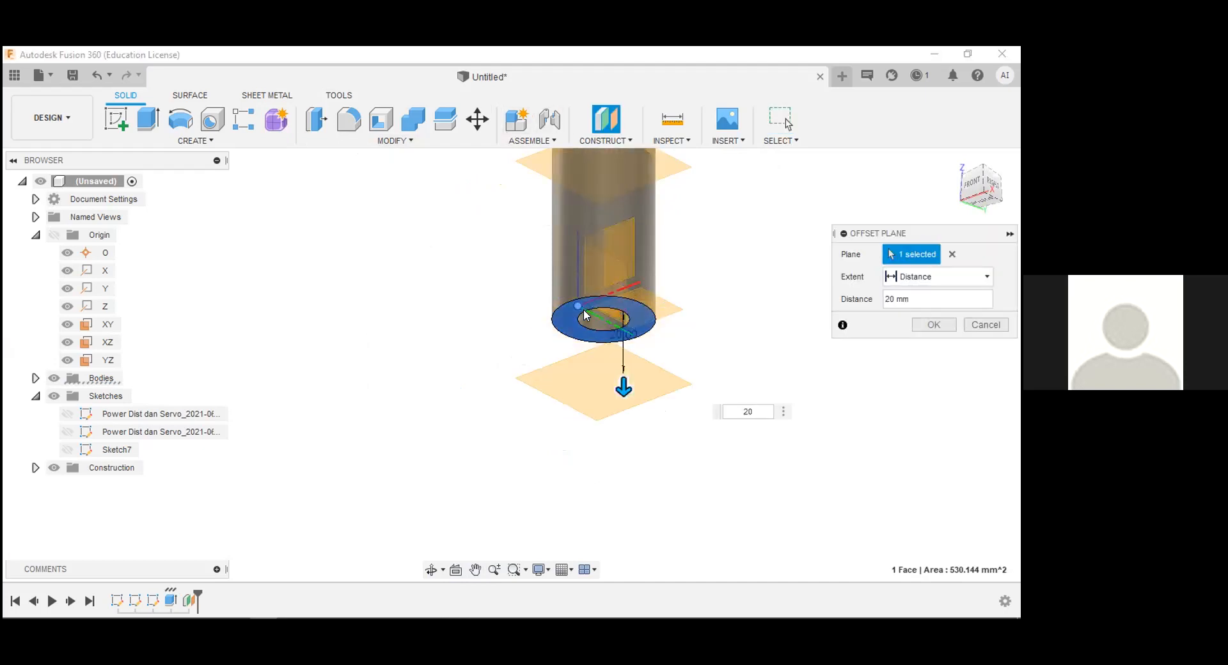
text(-)
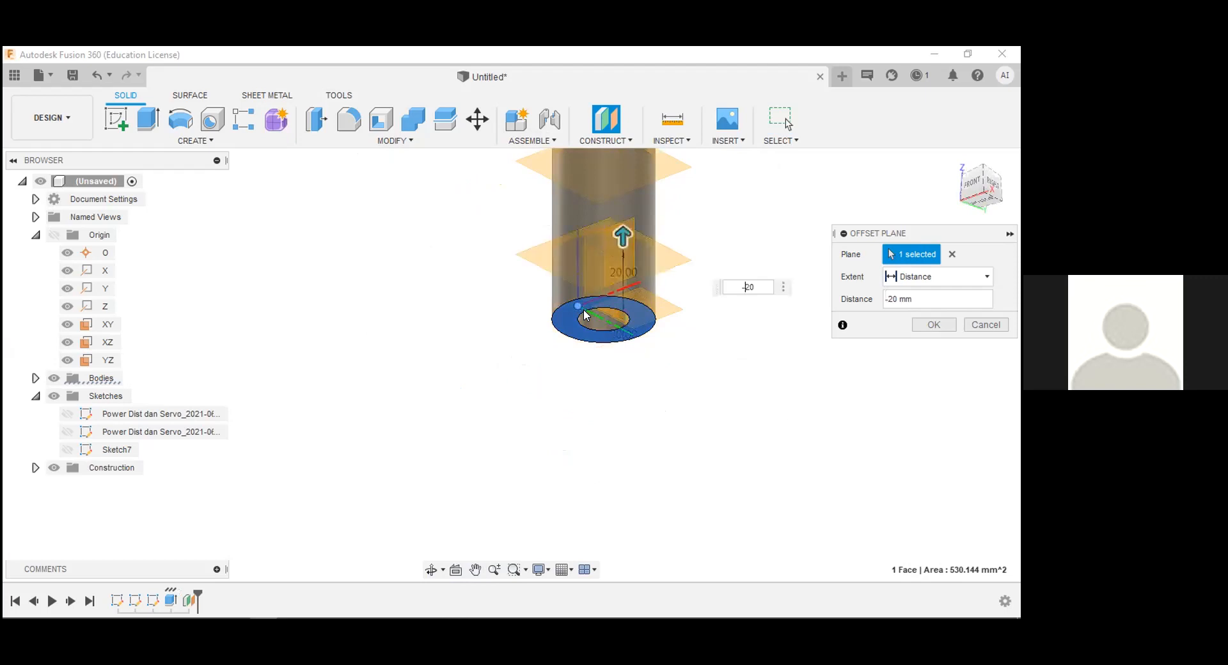
key(Return)
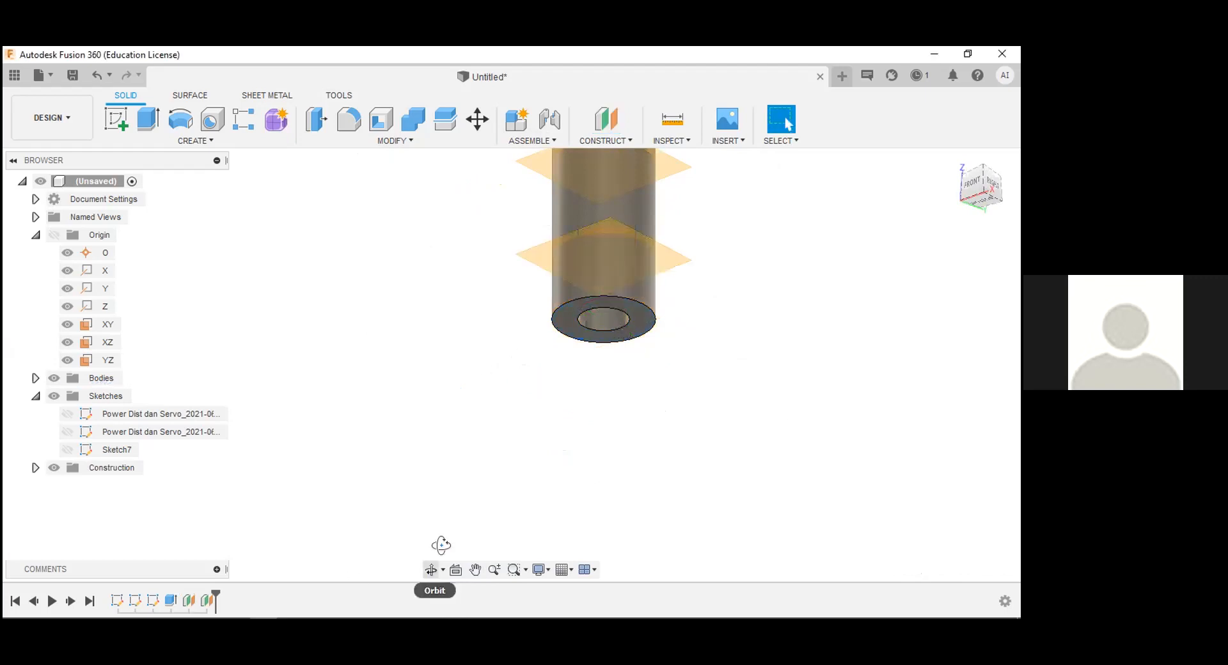
- Split the tube body using the upper construction plane, Plane1, as the splitting tool
click(433, 570)
drag(696, 277, 352, 273)
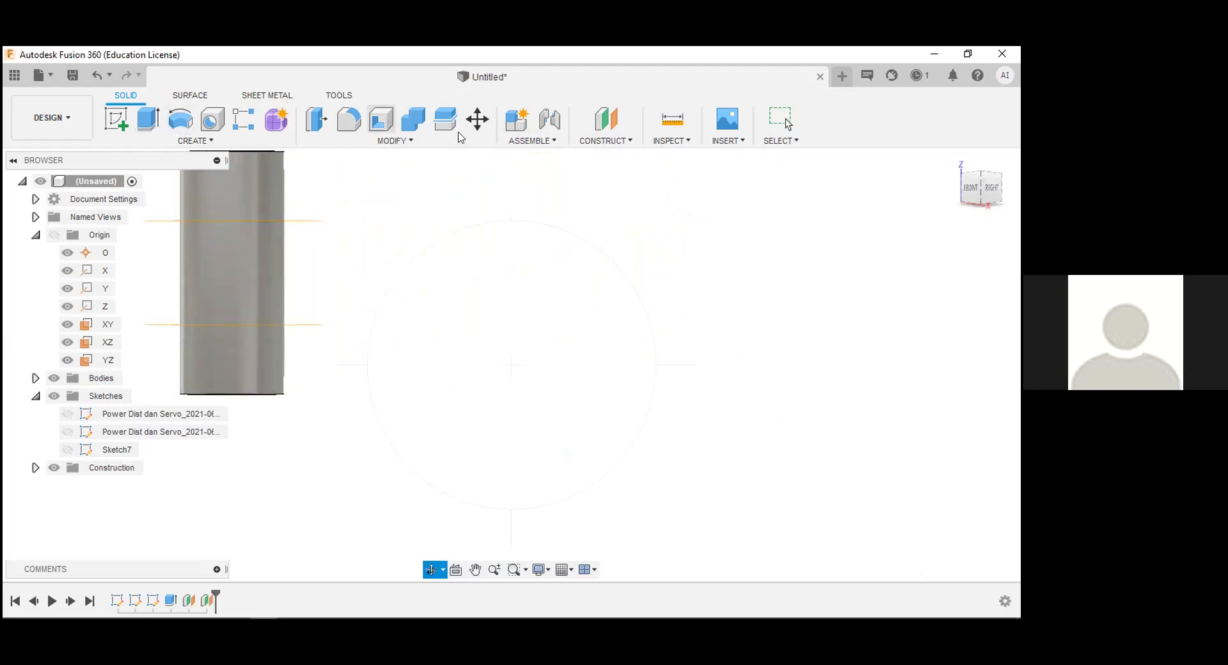
key(Escape)
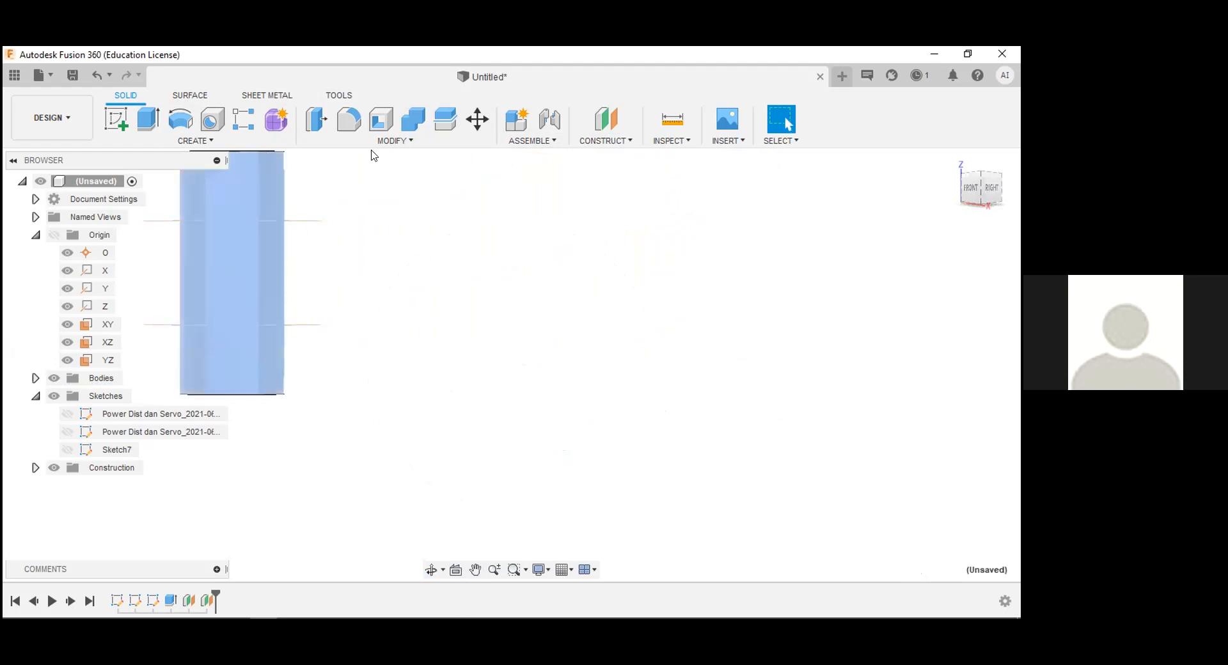
click(446, 125)
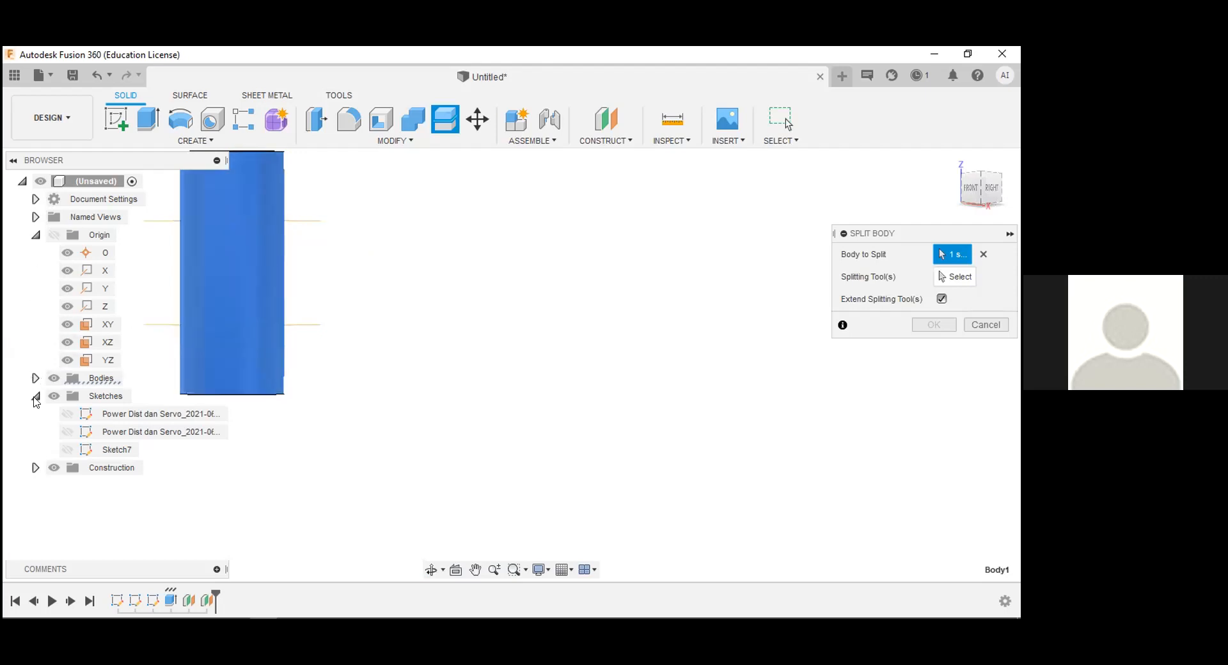
click(35, 468)
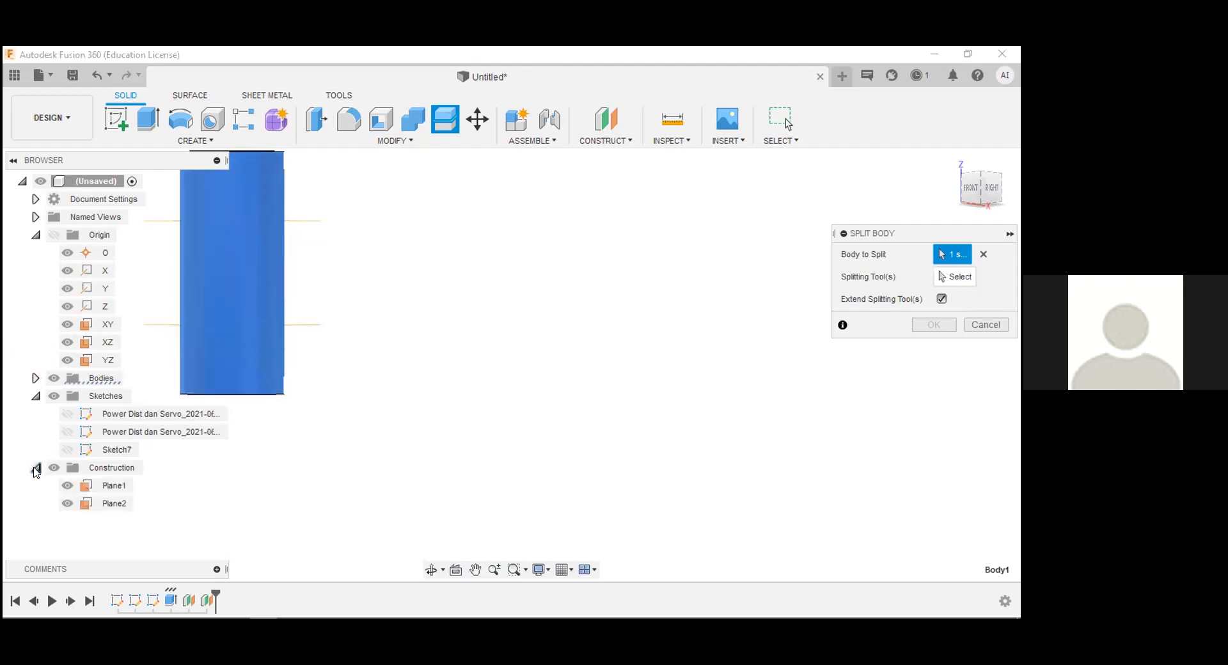
click(956, 160)
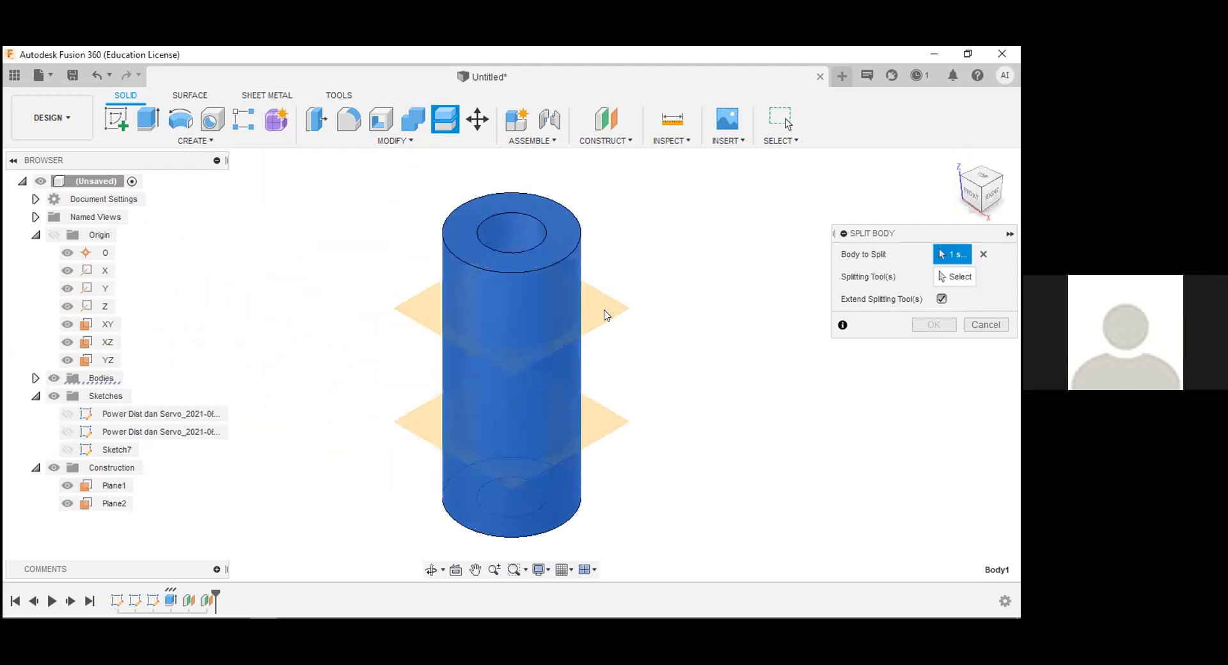
click(959, 277)
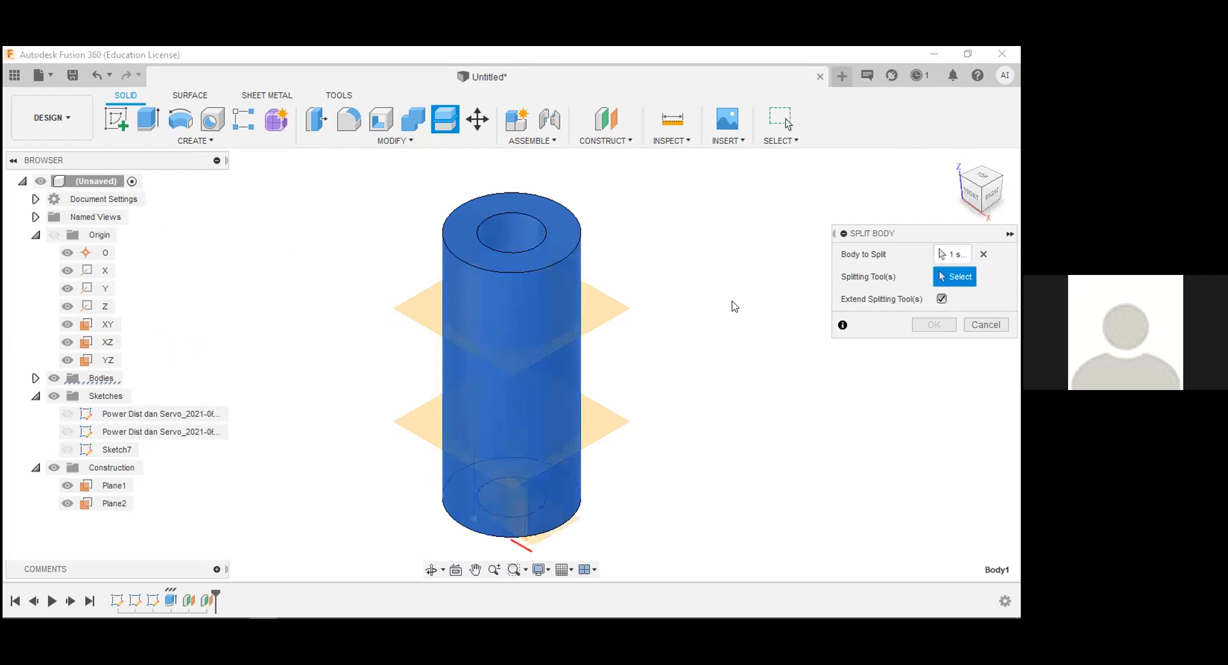
click(612, 307)
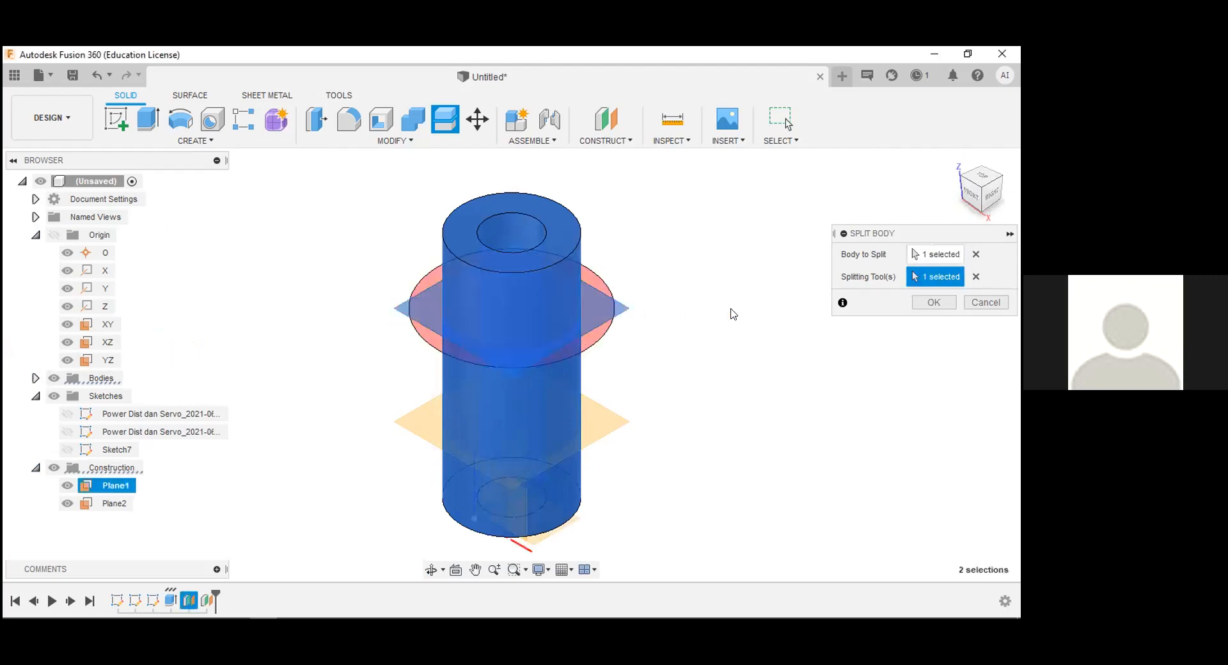
click(934, 302)
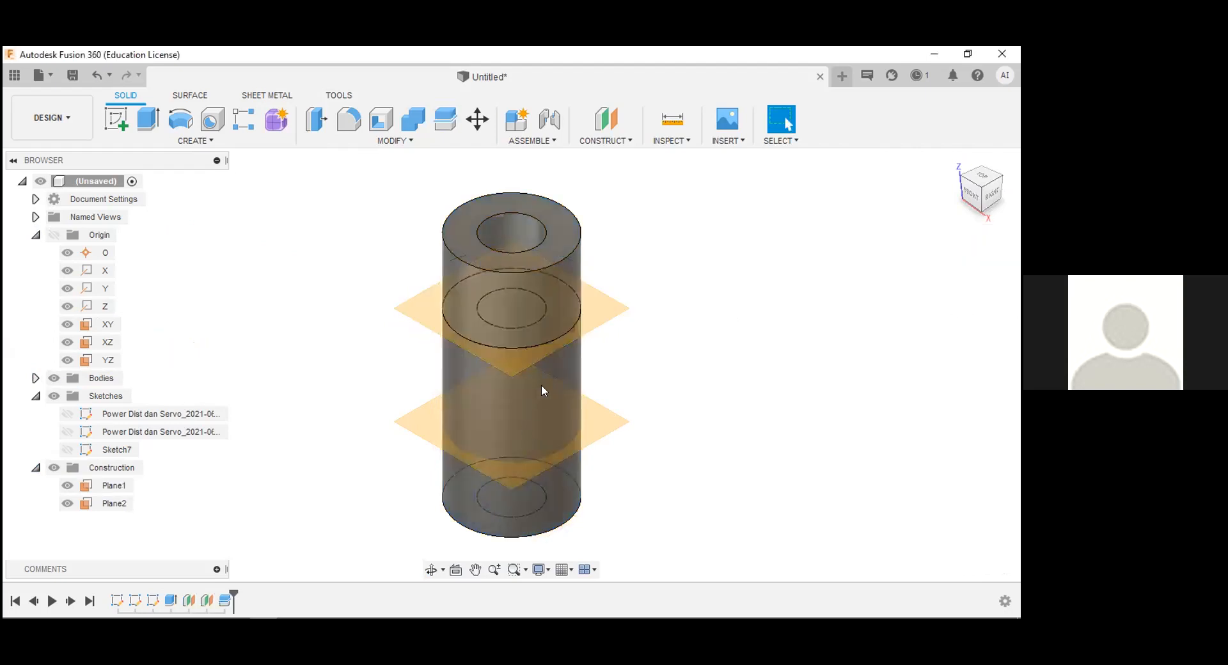
- Split the remaining lower body of the tube using the lower construction plane, Plane2
double_click(475, 383)
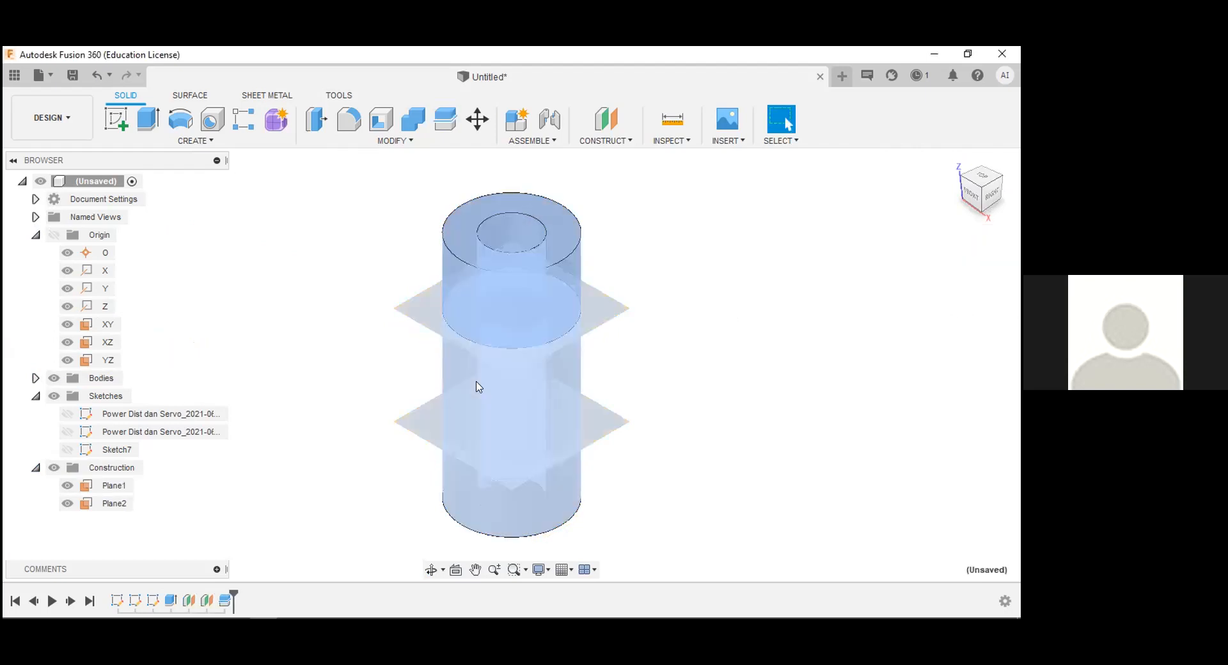
click(439, 124)
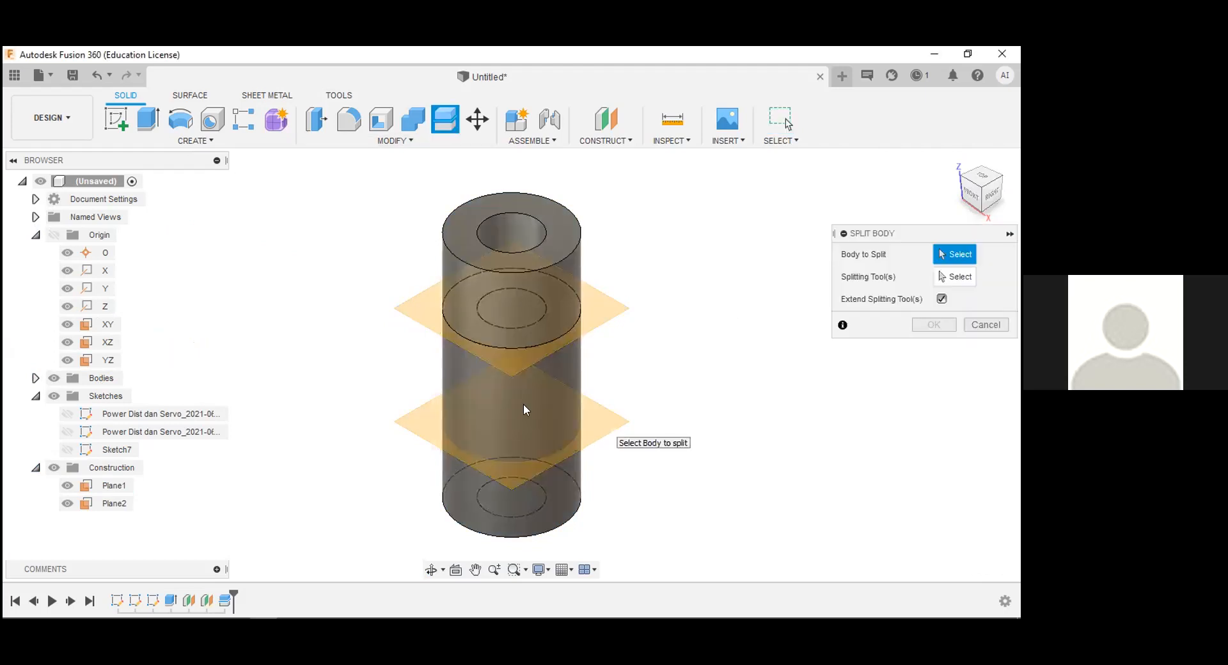
click(578, 405)
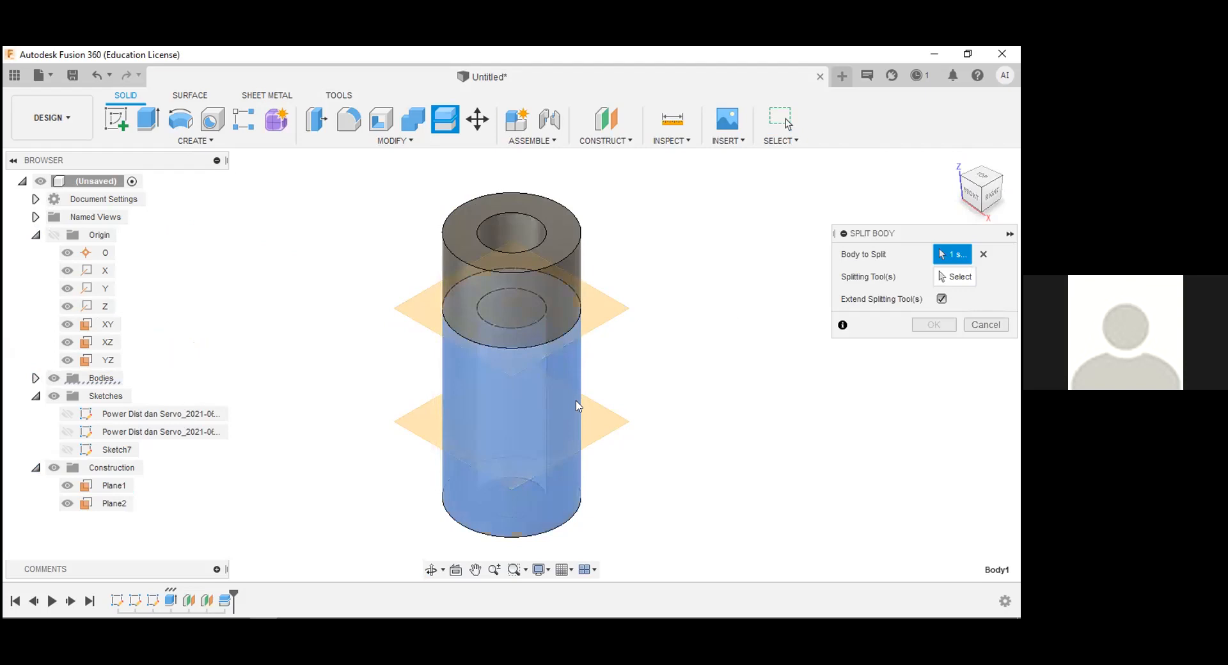
click(954, 277)
click(592, 439)
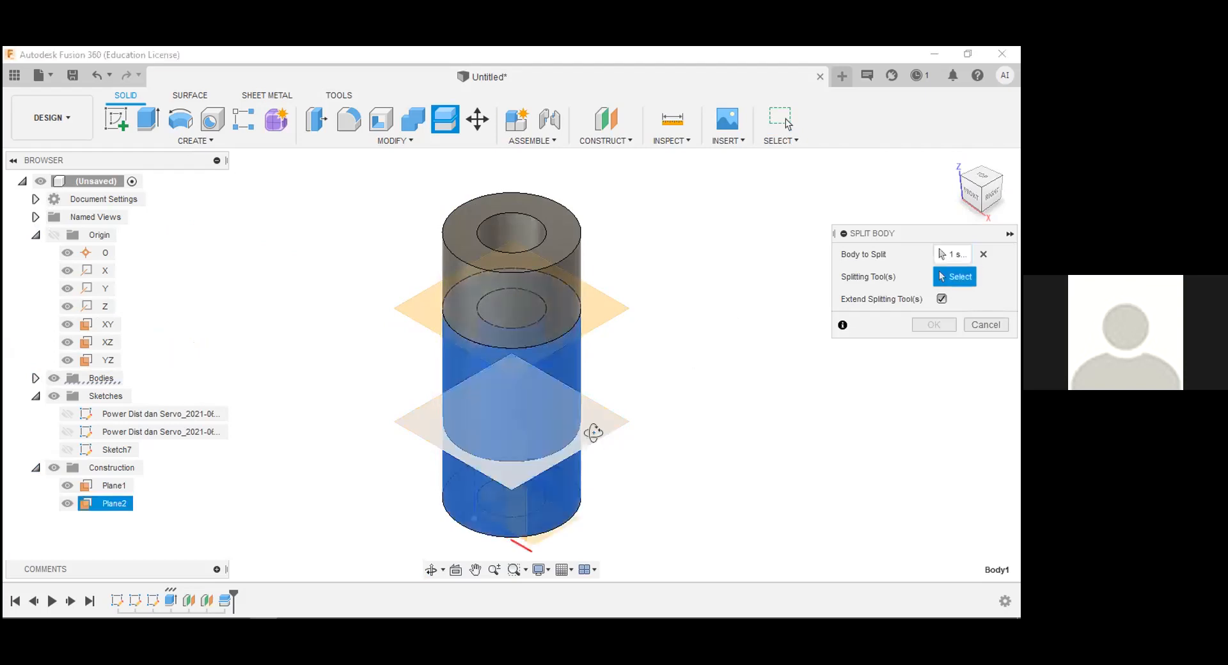
key(Return)
- Try to offset the outer face of the tube's middle section by -20 mm with Press Pull
shift+middle_drag(557, 406, 551, 371)
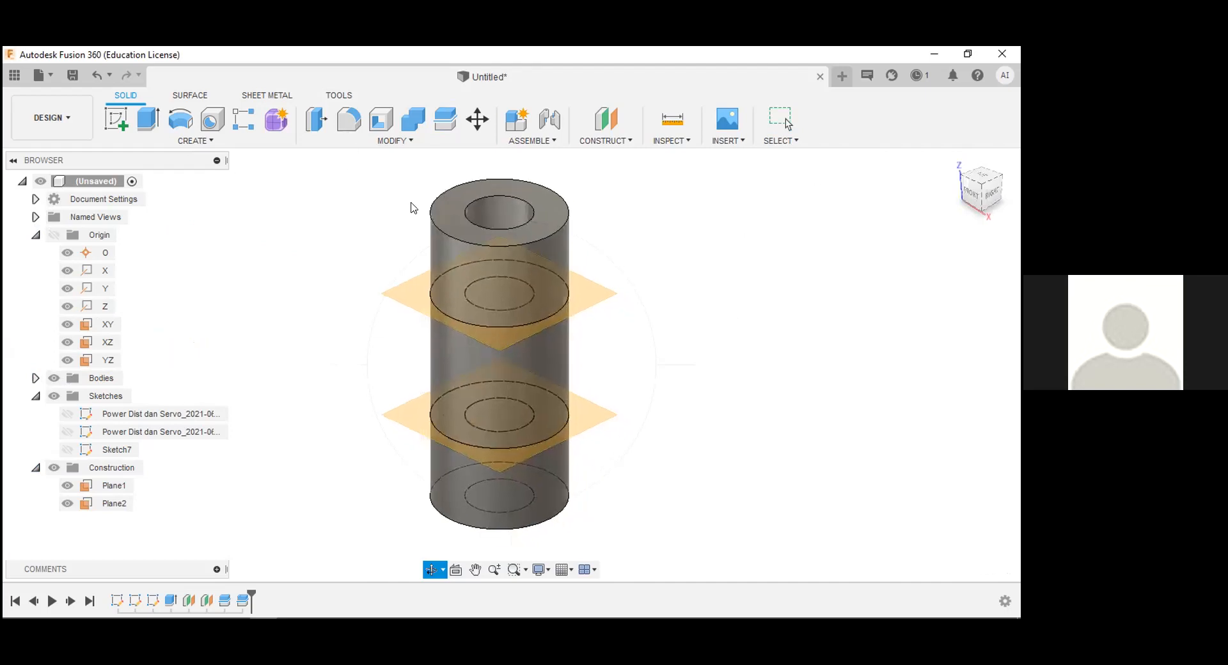
middle_drag(411, 203, 375, 194)
shift+middle_drag(375, 194, 169, 151)
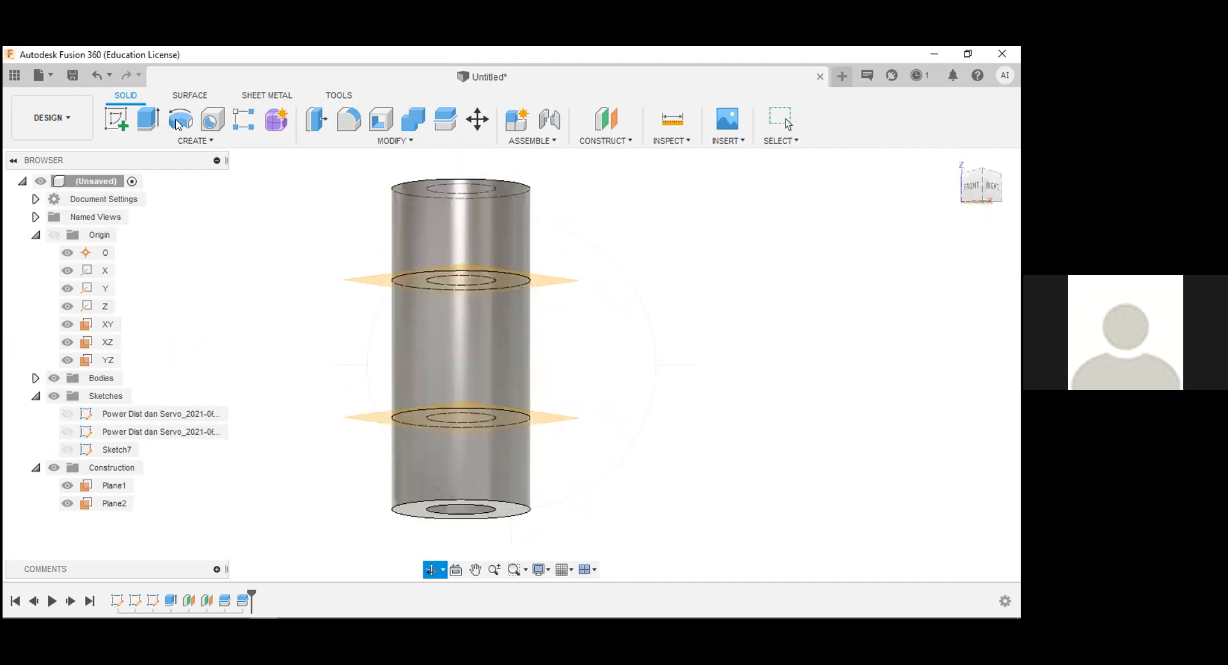
key(Escape)
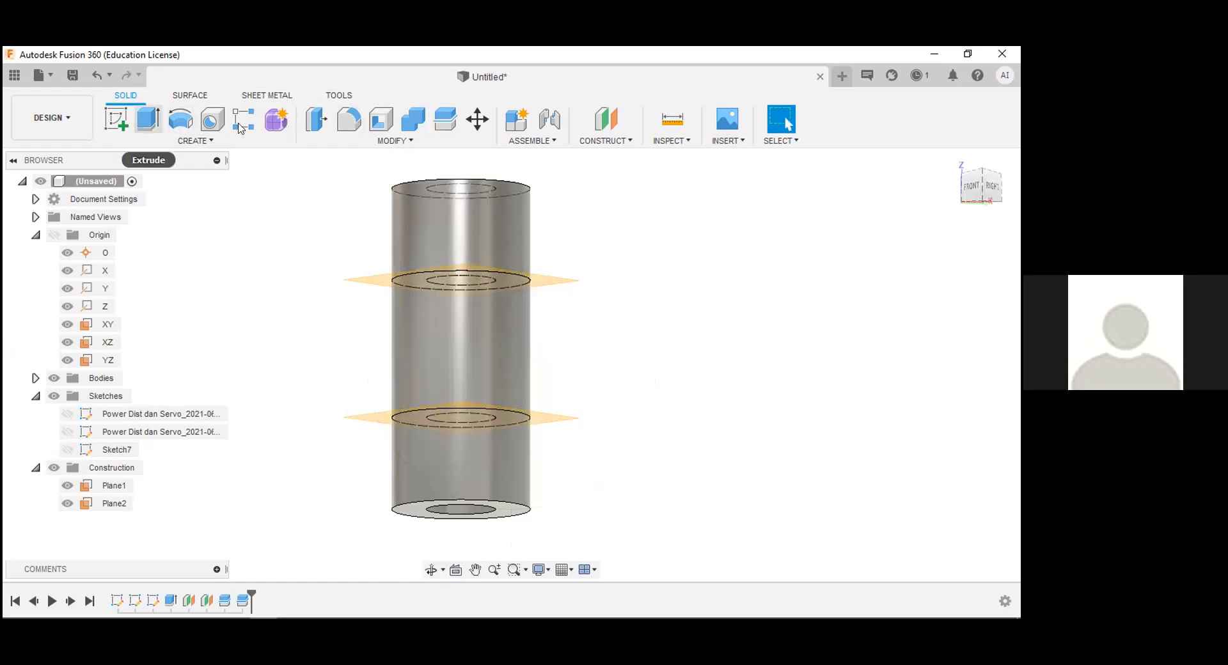
click(332, 120)
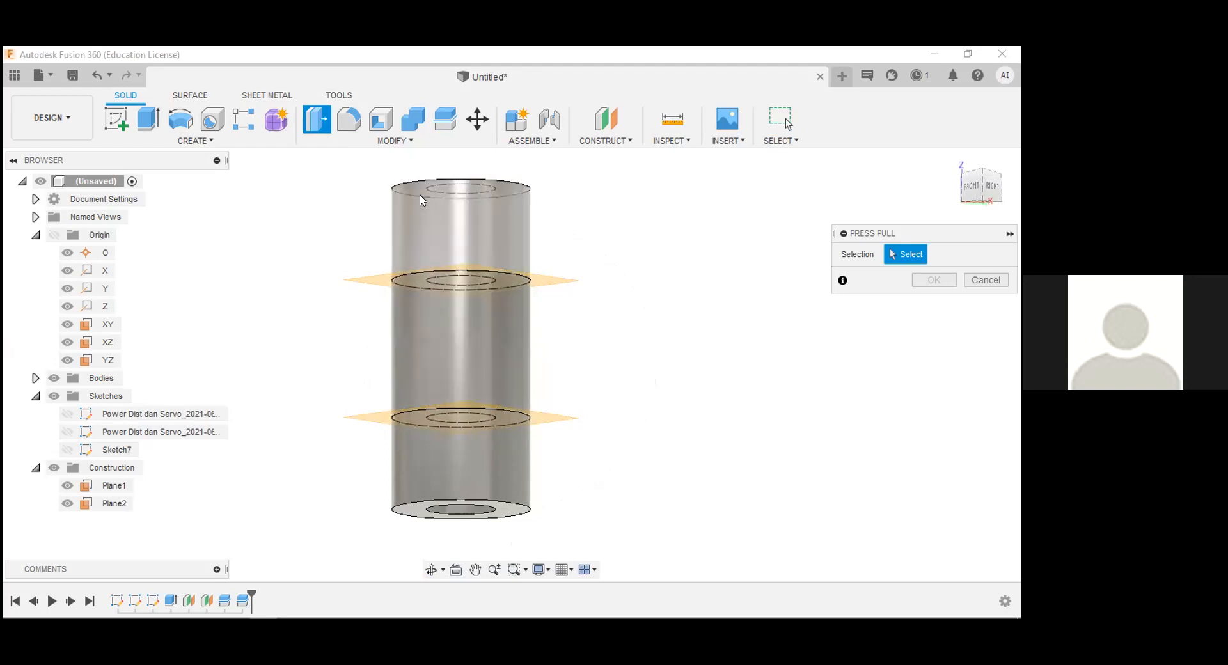
click(441, 335)
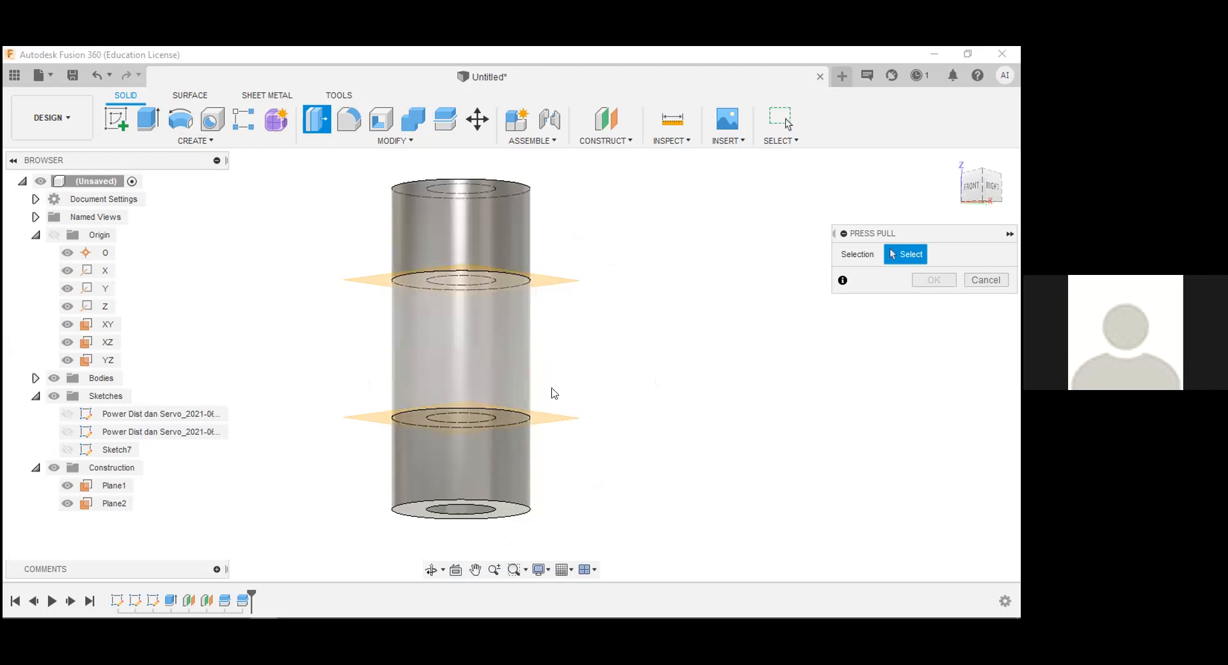
click(435, 572)
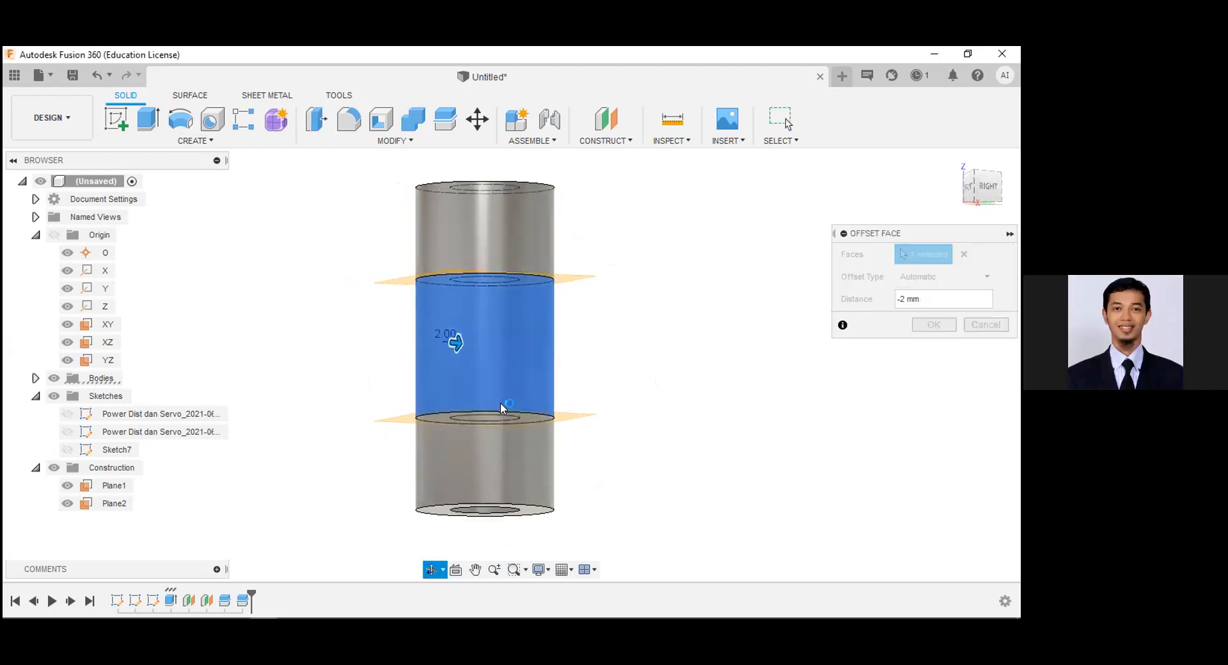
drag(505, 403, 518, 394)
drag(608, 342, 628, 303)
text(0)
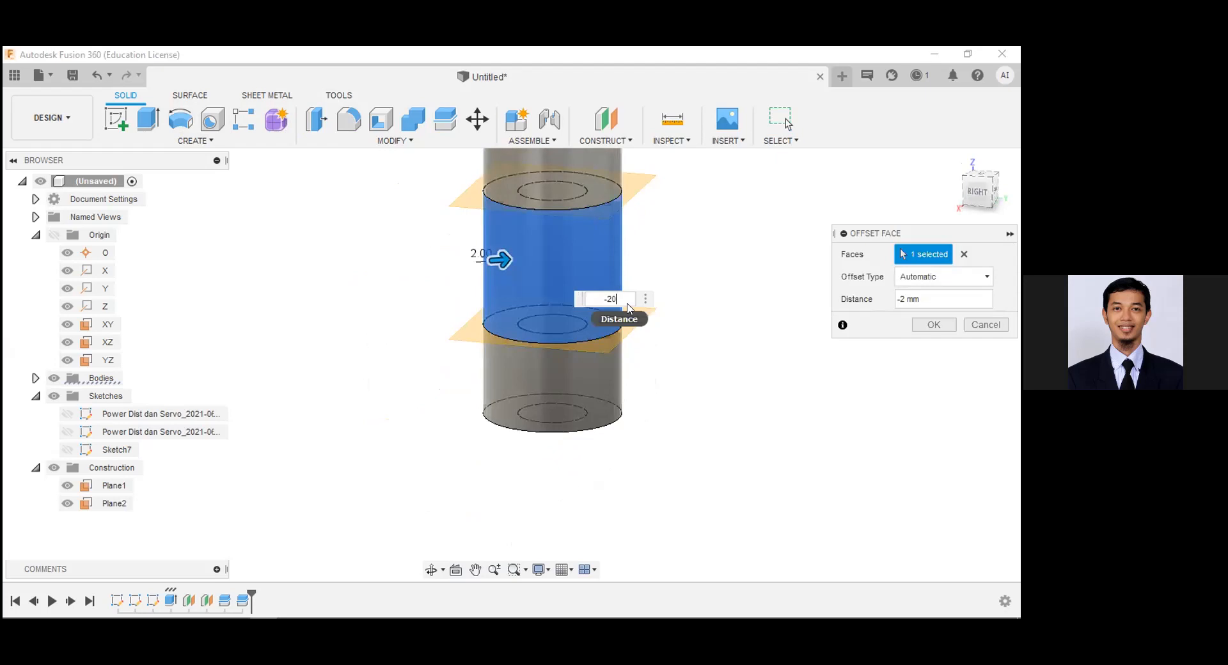
key(Return)
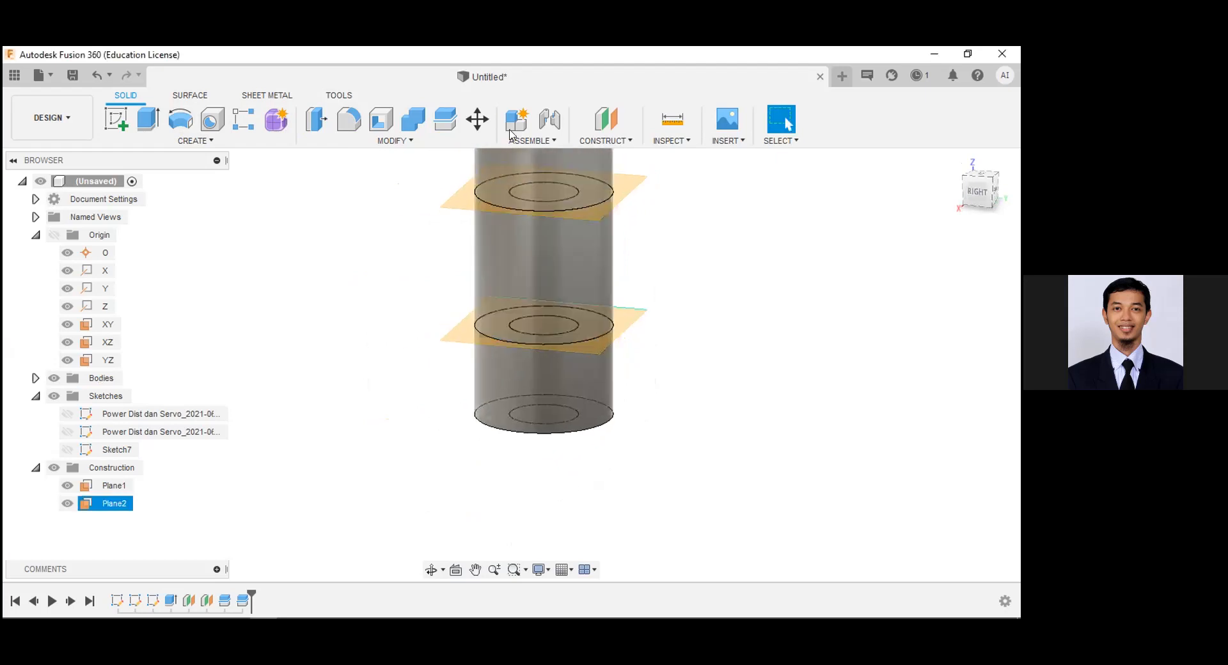
- Try to offset the middle section's outer face inward by -2 mm
click(317, 119)
click(530, 269)
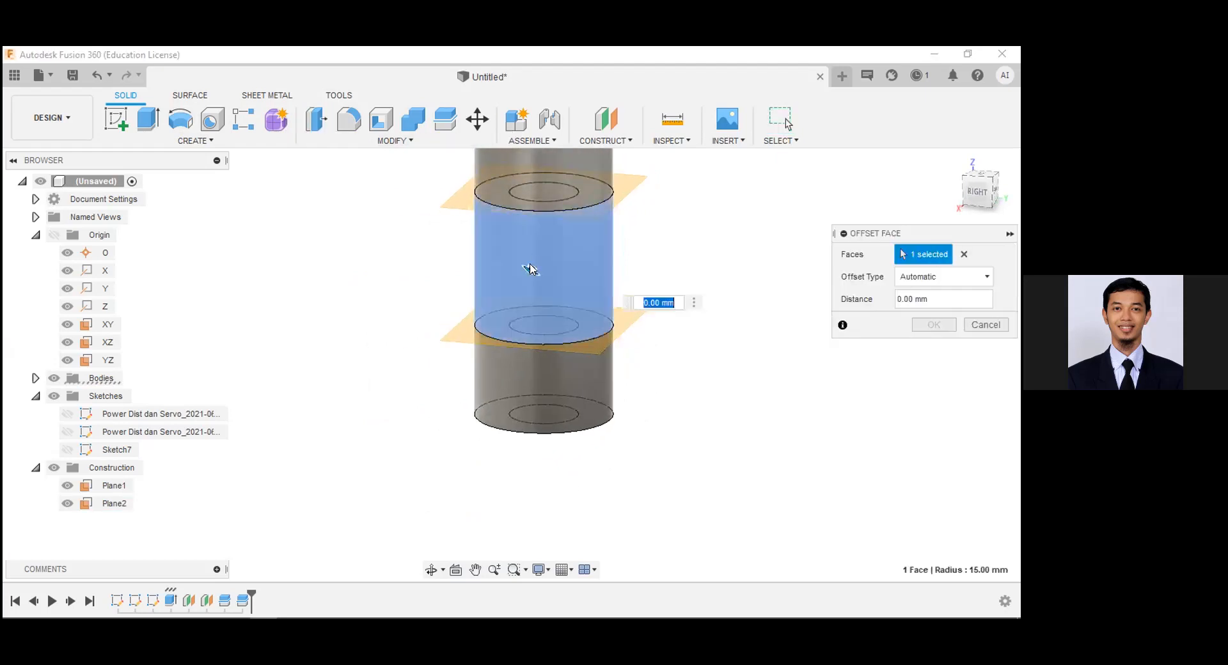
text(-)
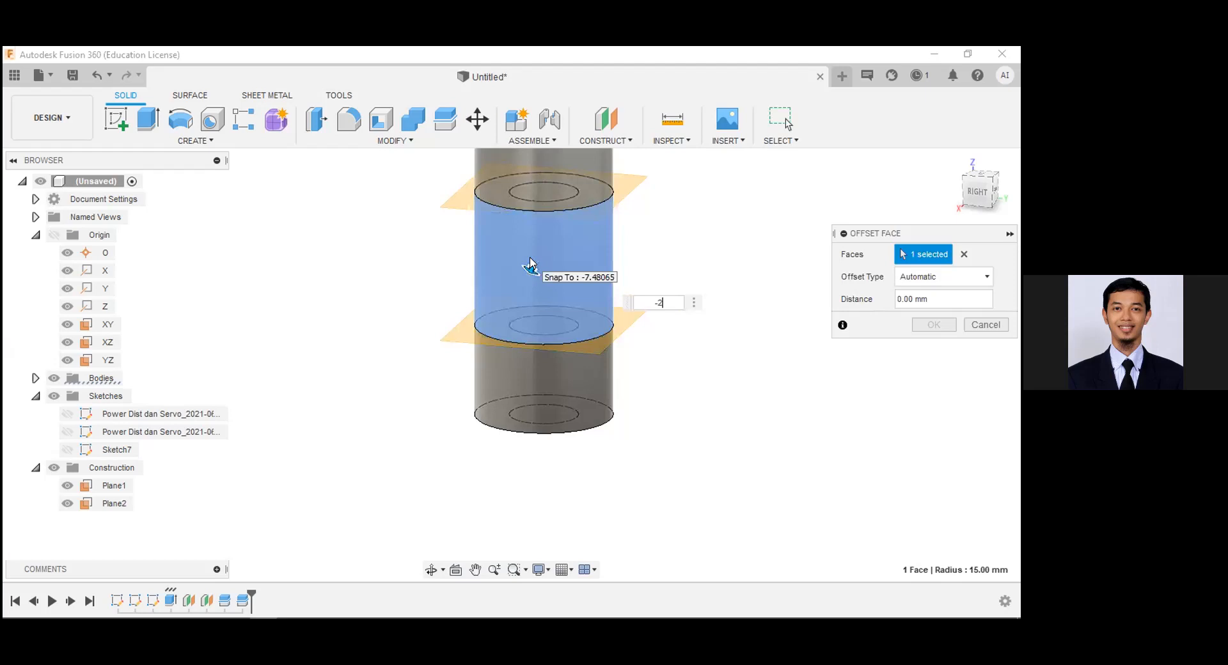
text(2)
key(Return)
key(Escape)
- Try to offset the middle section's outer face with Press Pull by a freehand distance
click(148, 120)
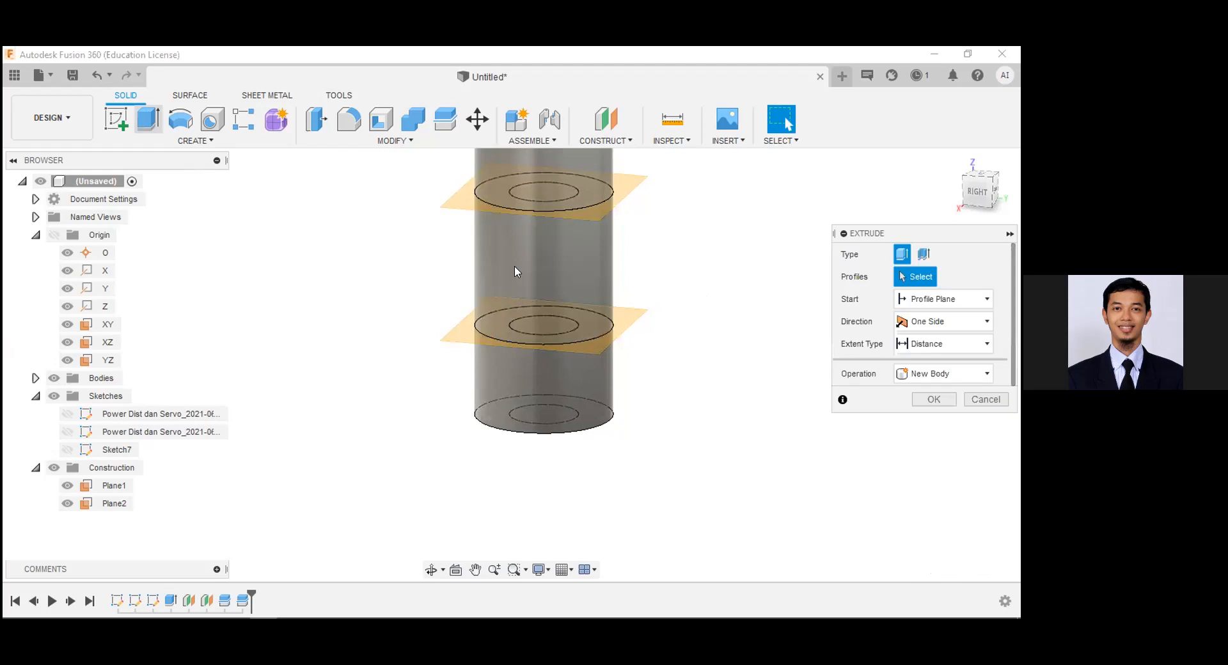
key(Escape)
click(316, 121)
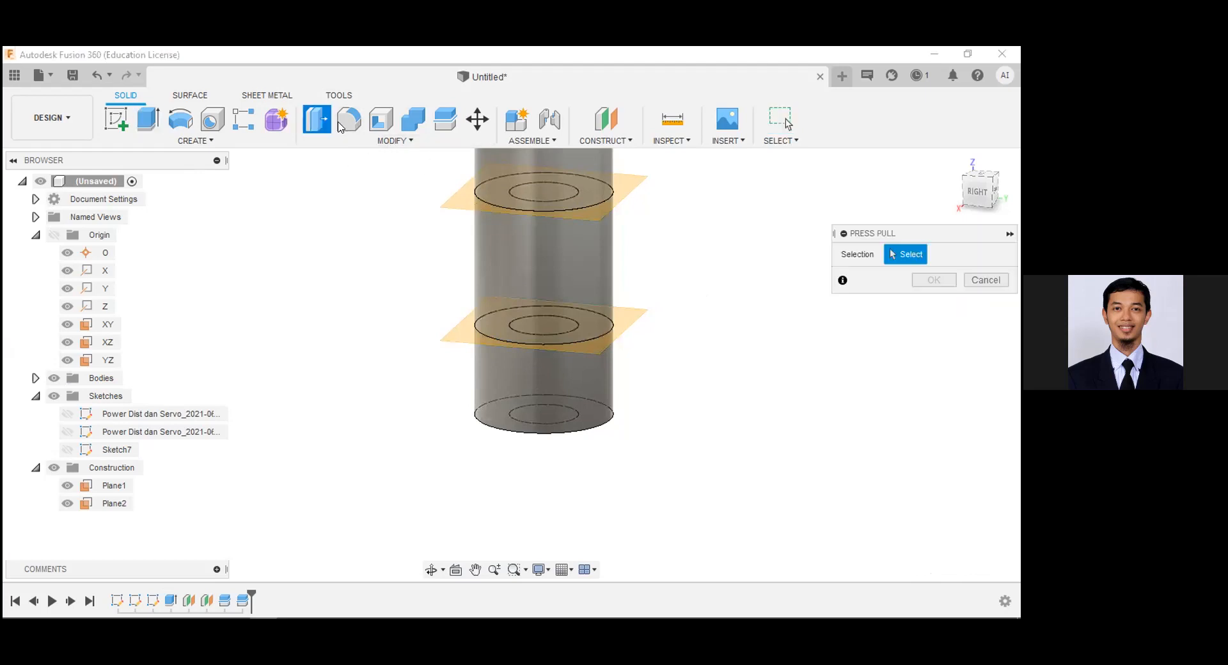
click(390, 141)
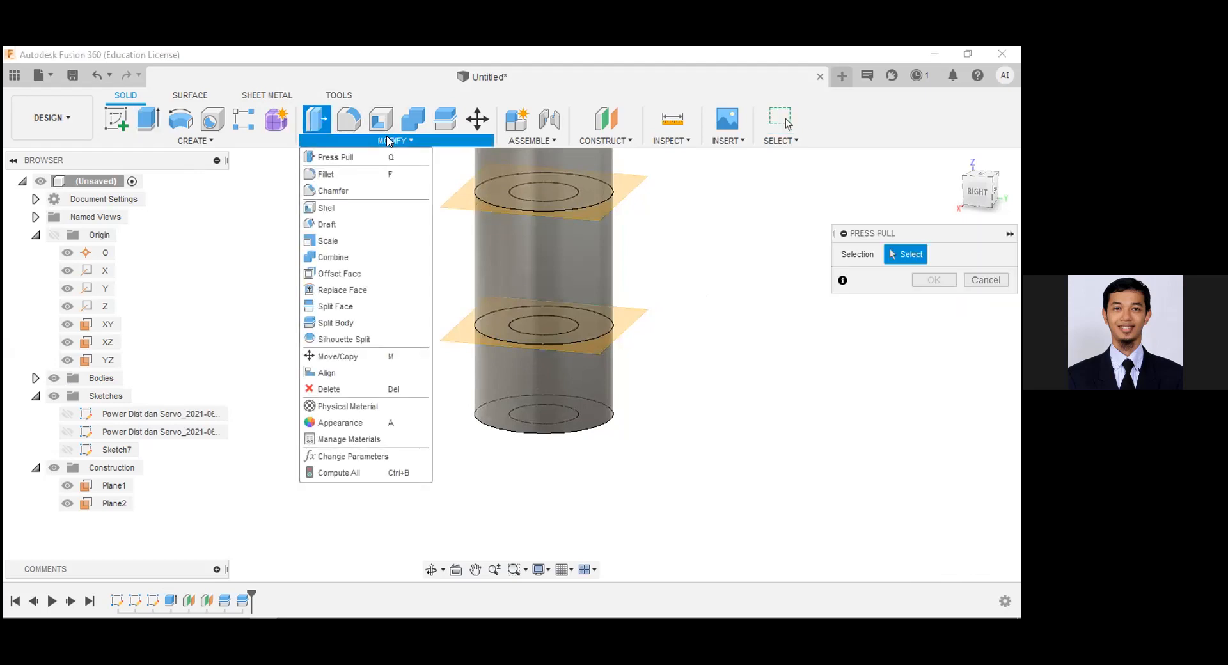
click(524, 261)
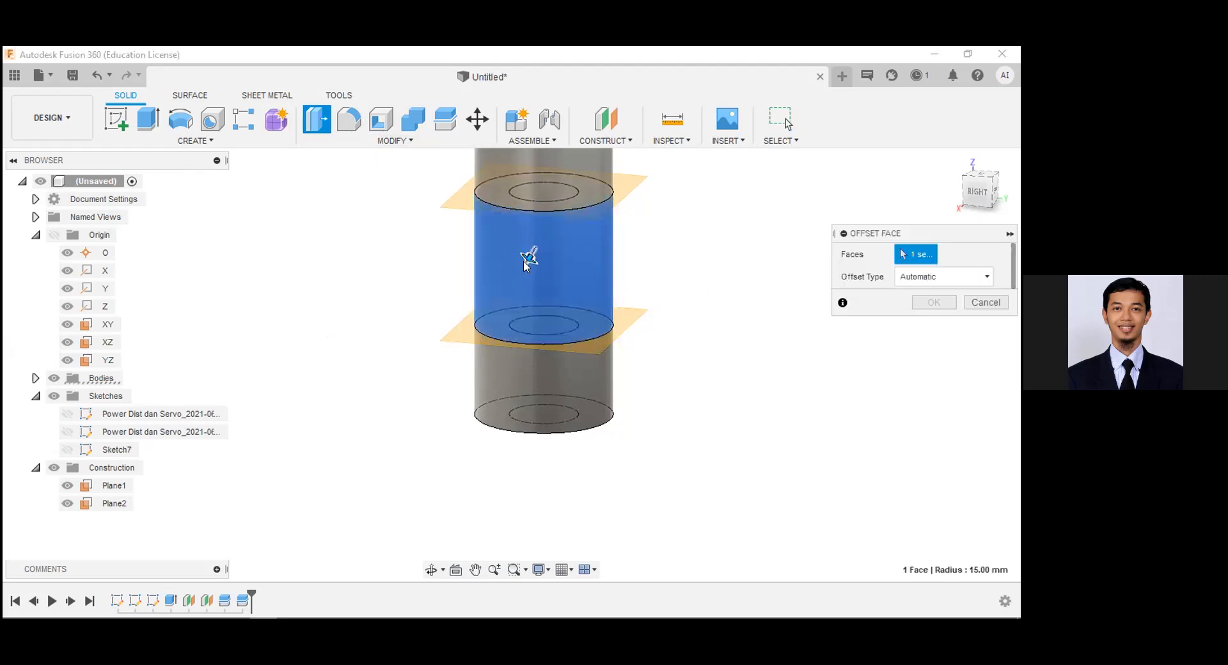
drag(529, 252, 548, 233)
key(Return)
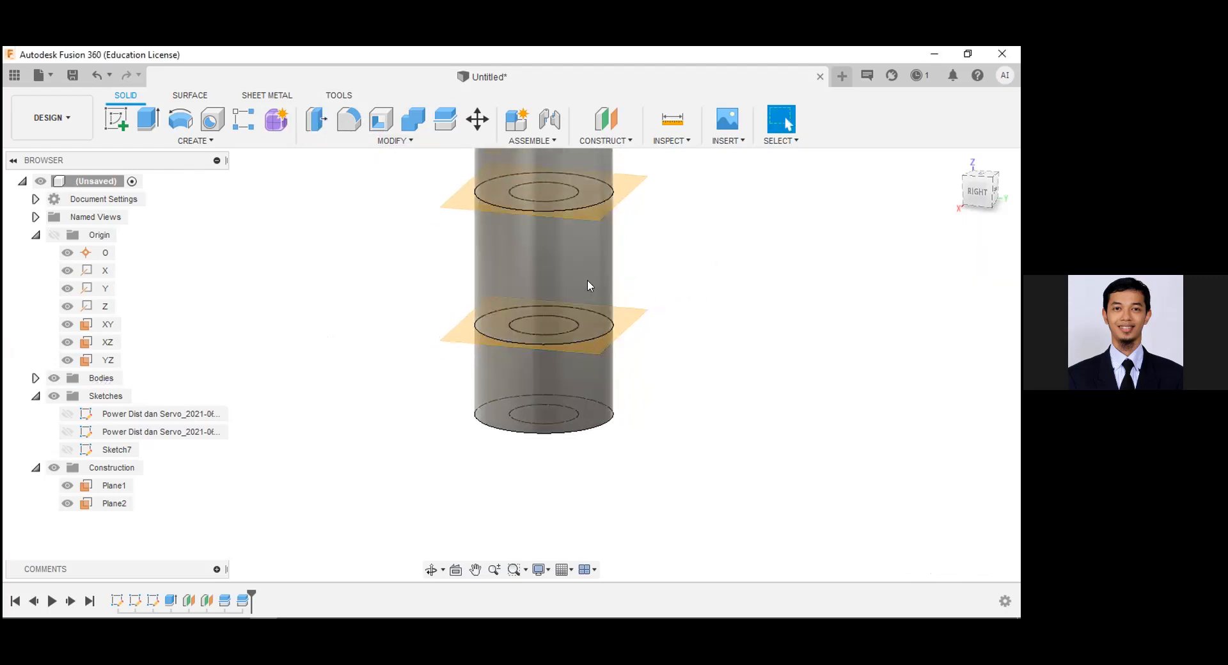
- Try to offset the outer face of the tube's upper section outward by 3 mm
click(559, 176)
click(316, 119)
click(582, 190)
click(570, 172)
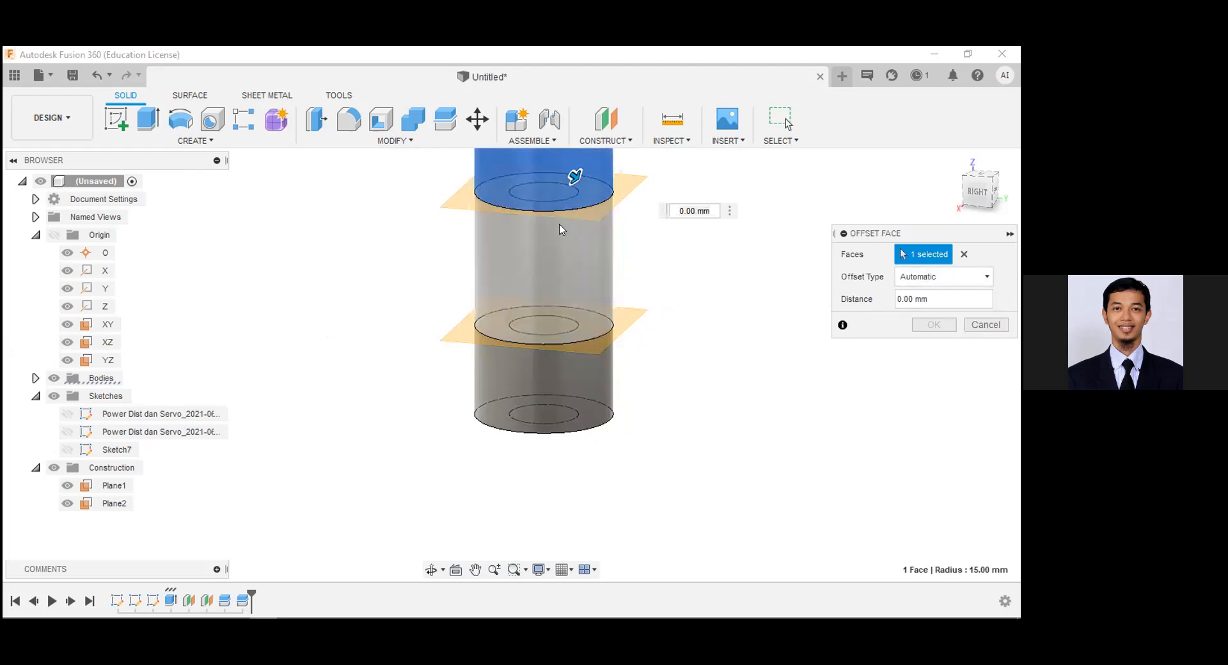
click(684, 211)
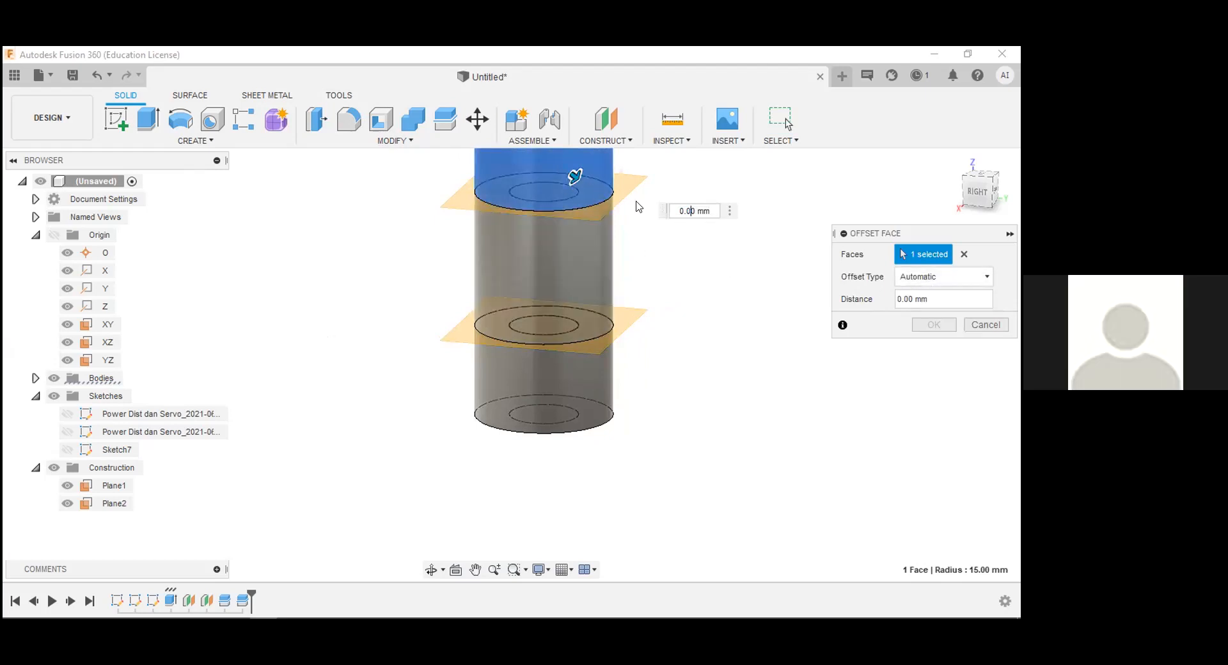
key(BackSpace)
text(3)
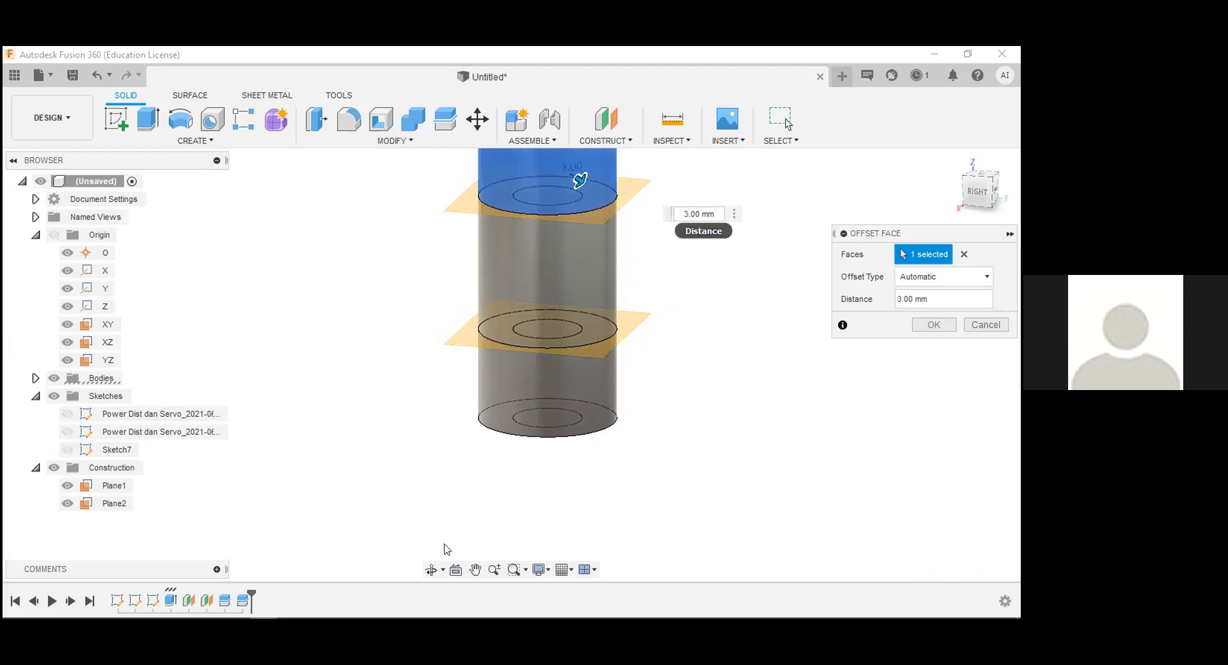
key(Return)
- Try to offset the middle section's outer face inward by -3 mm
click(475, 570)
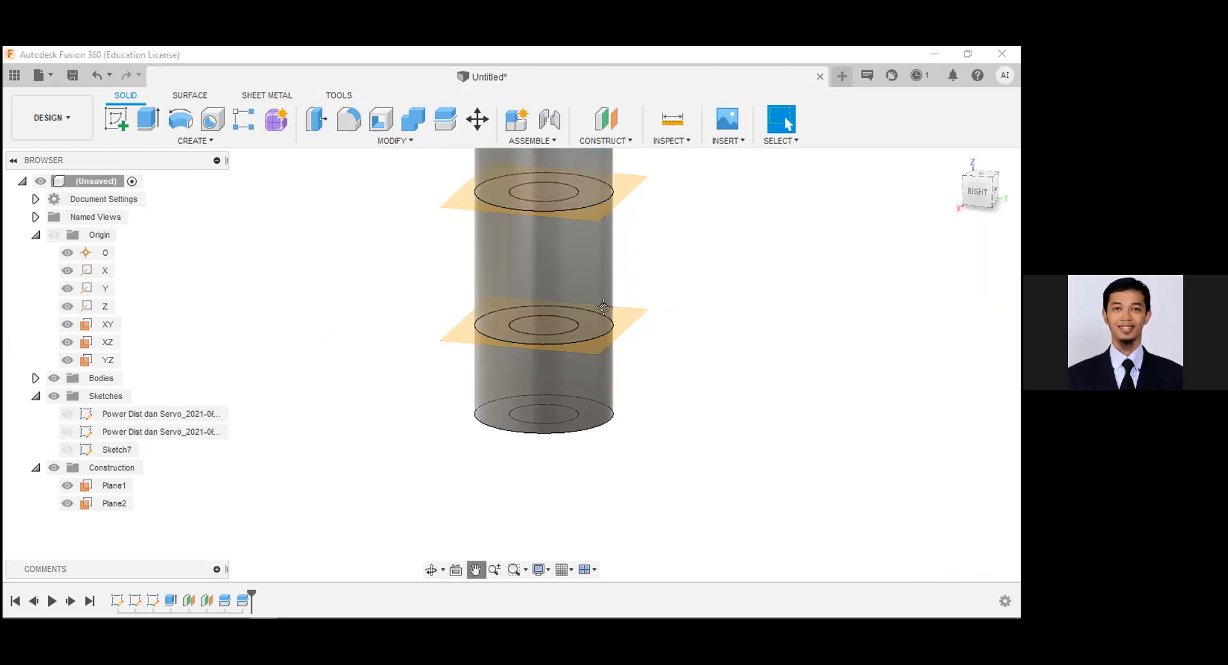
middle_drag(575, 299, 507, 395)
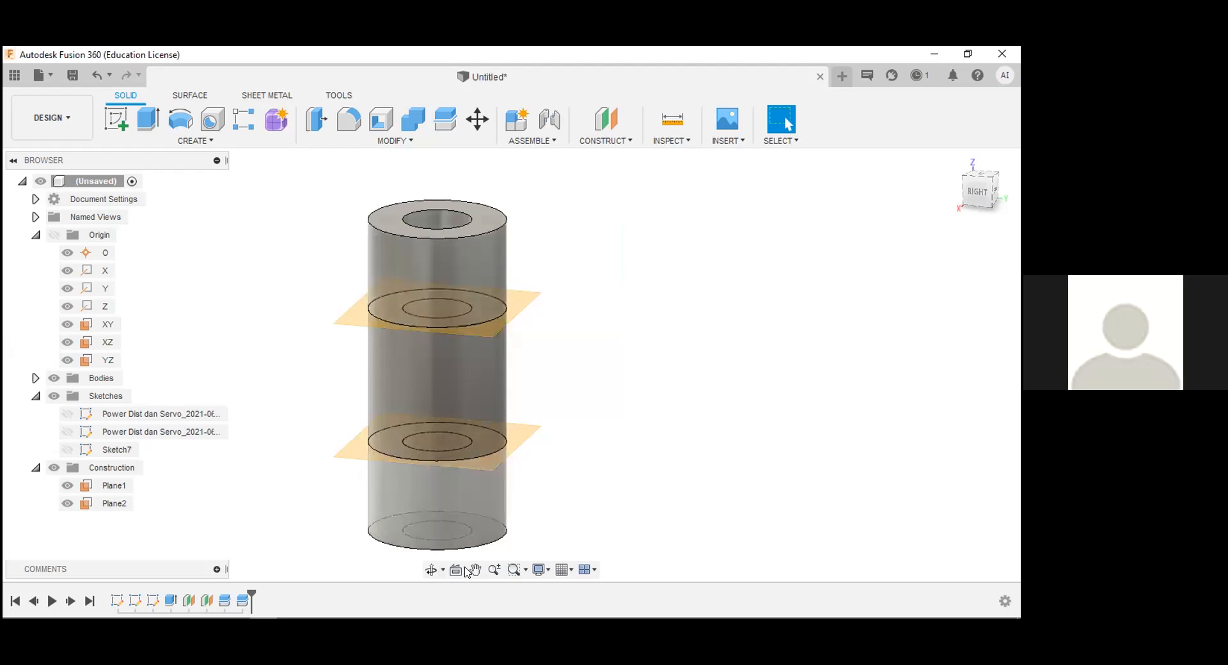
click(432, 569)
drag(467, 378, 424, 255)
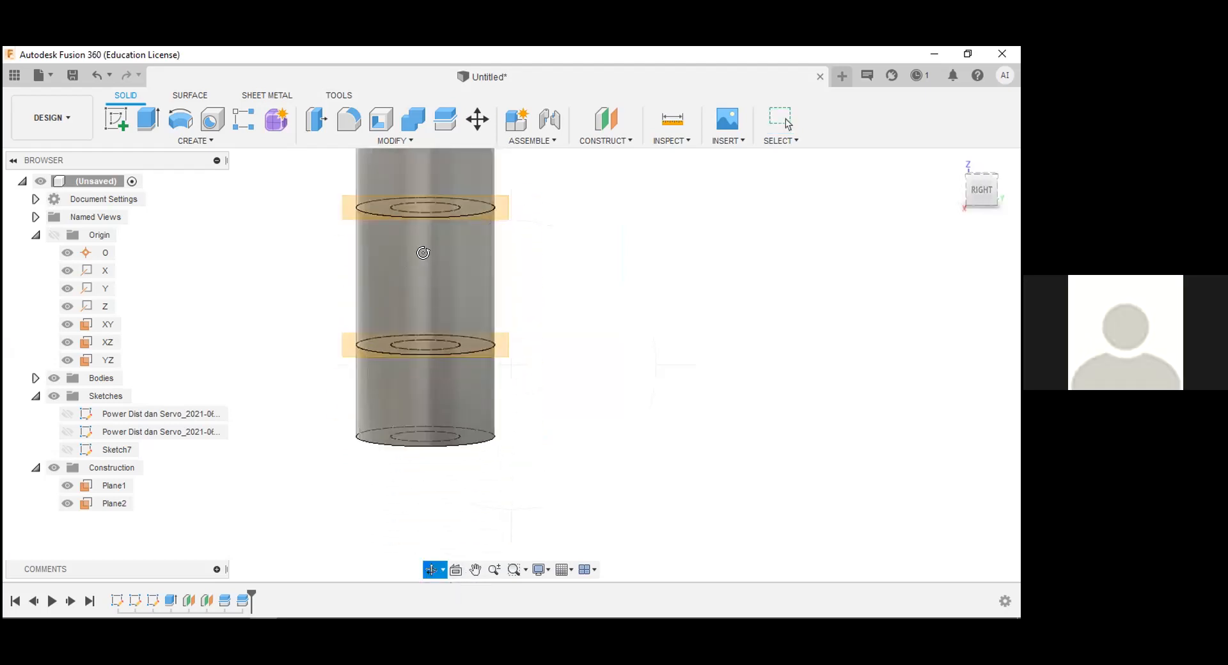
drag(469, 310, 478, 409)
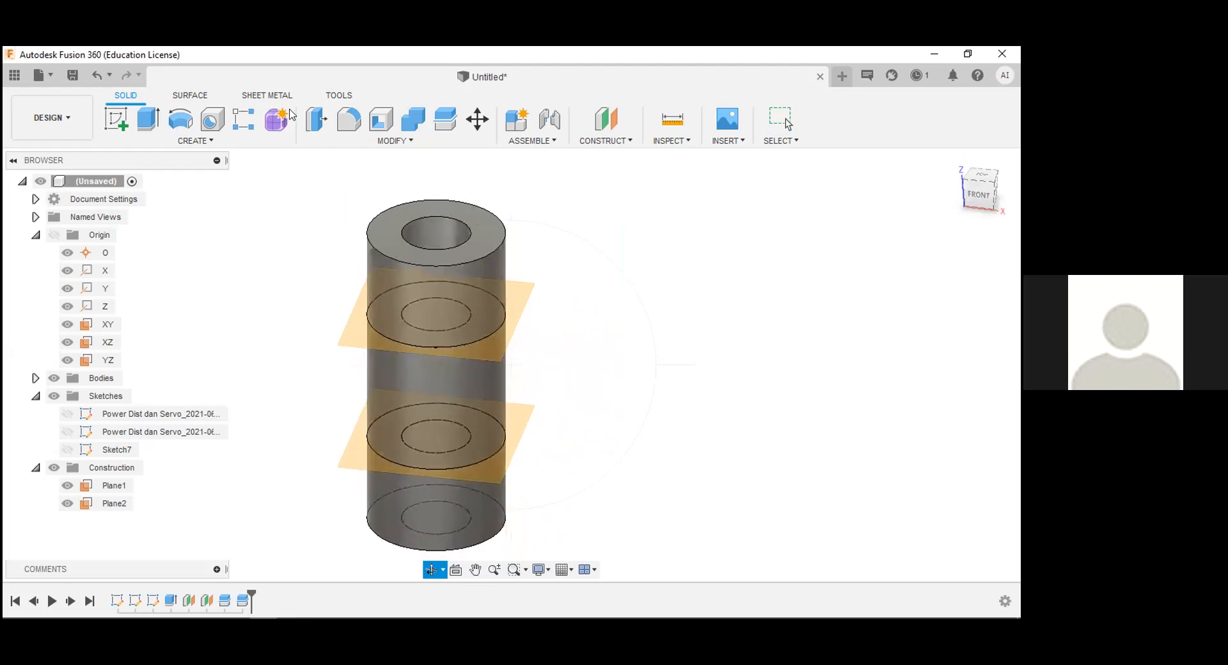
click(397, 344)
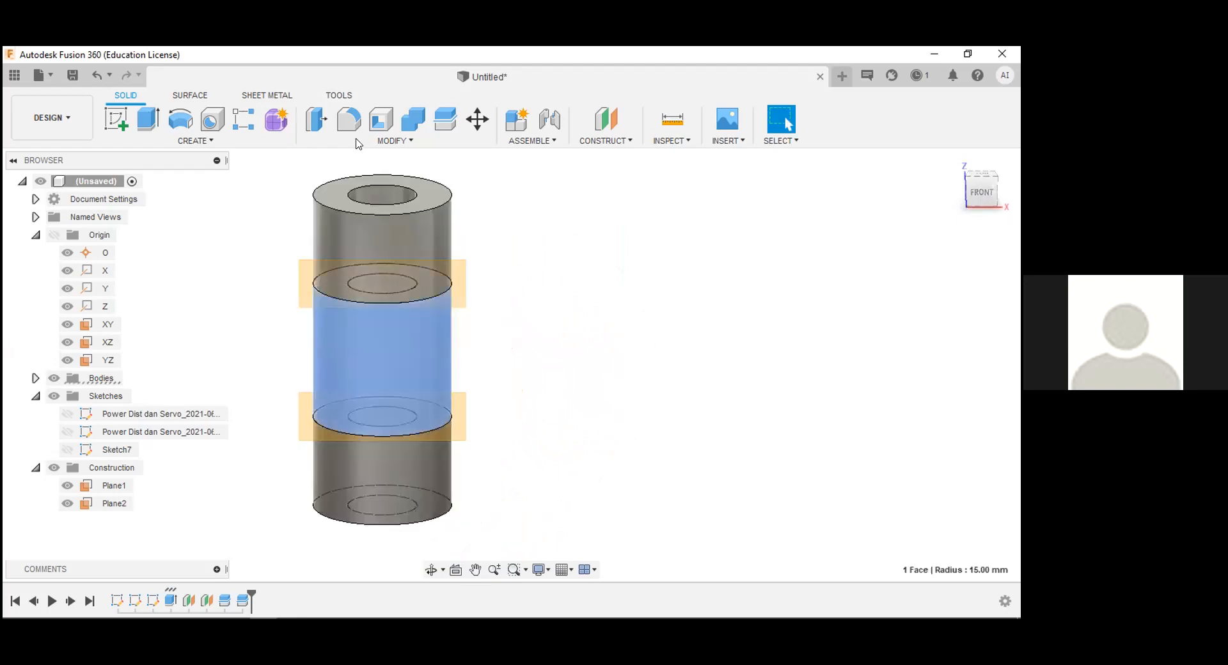
click(316, 118)
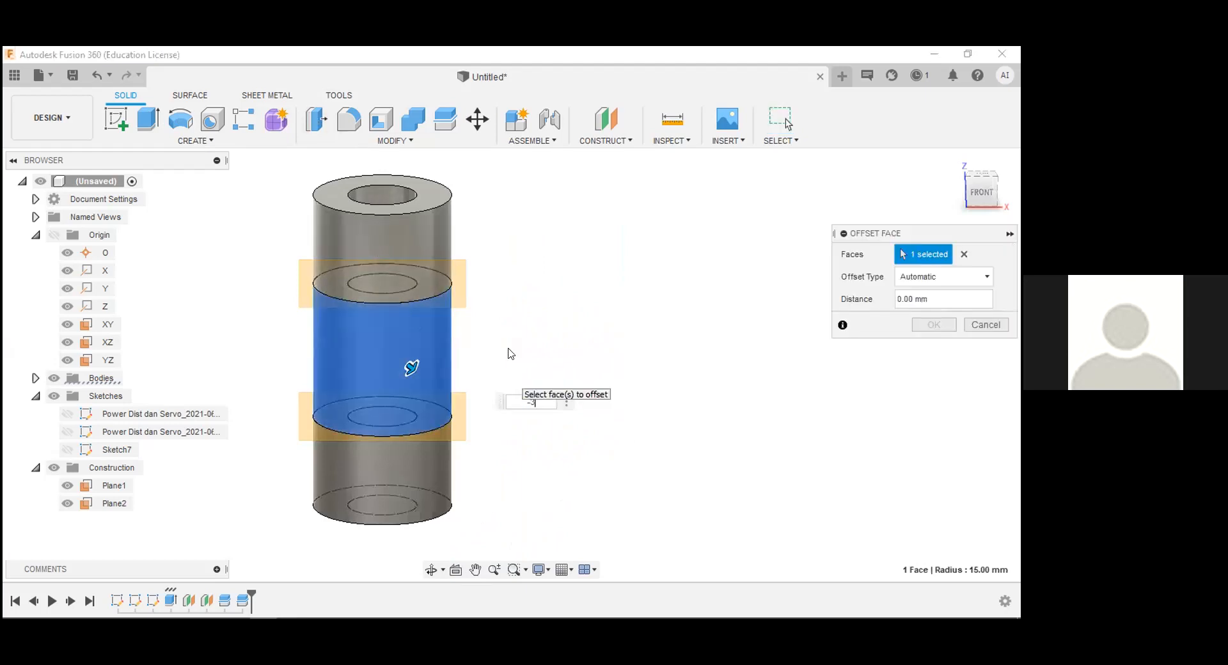
key(Escape)
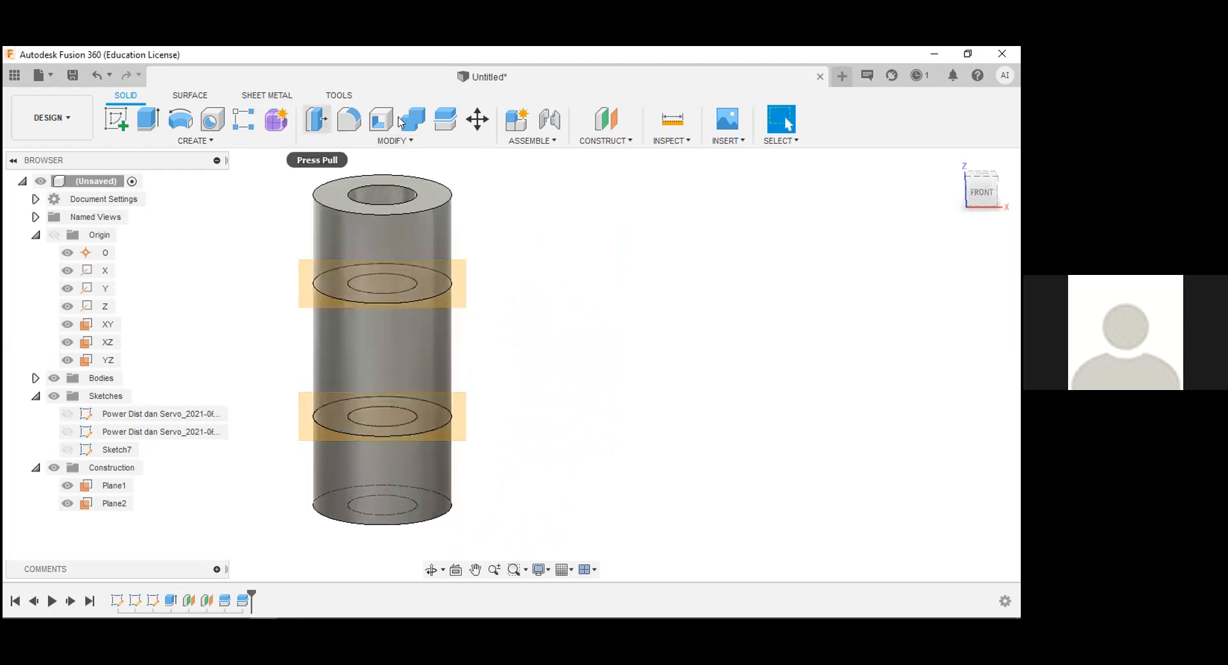
- Start the Fillet command for rounding the tube's edges
click(393, 140)
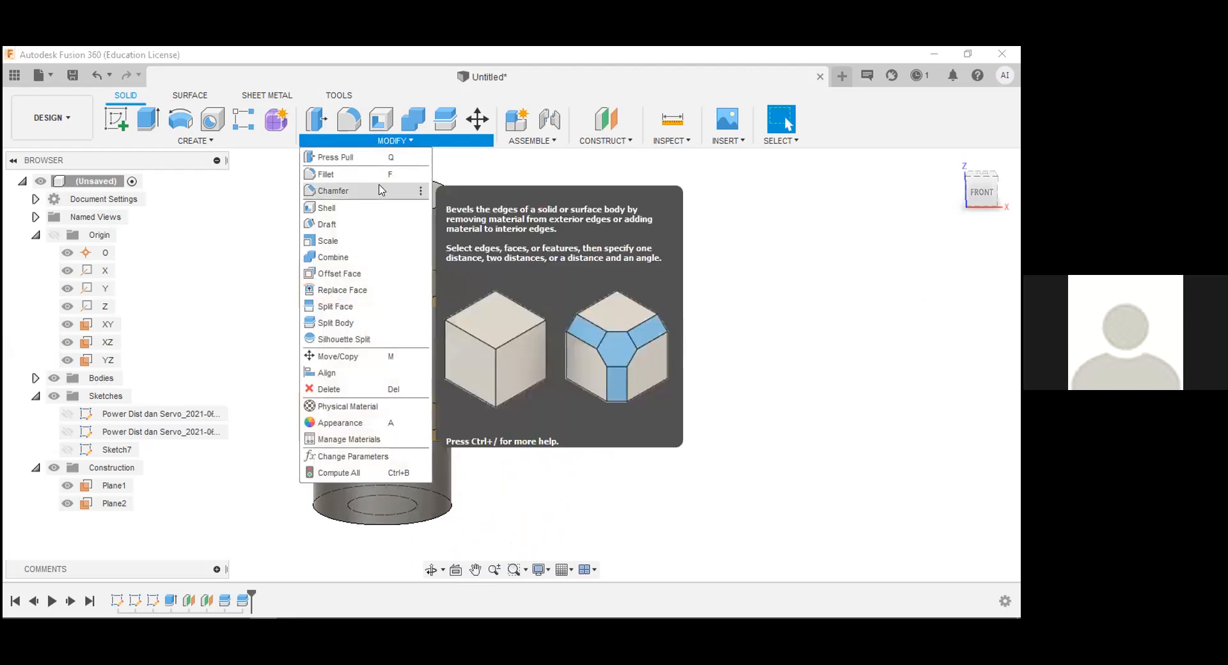
click(379, 174)
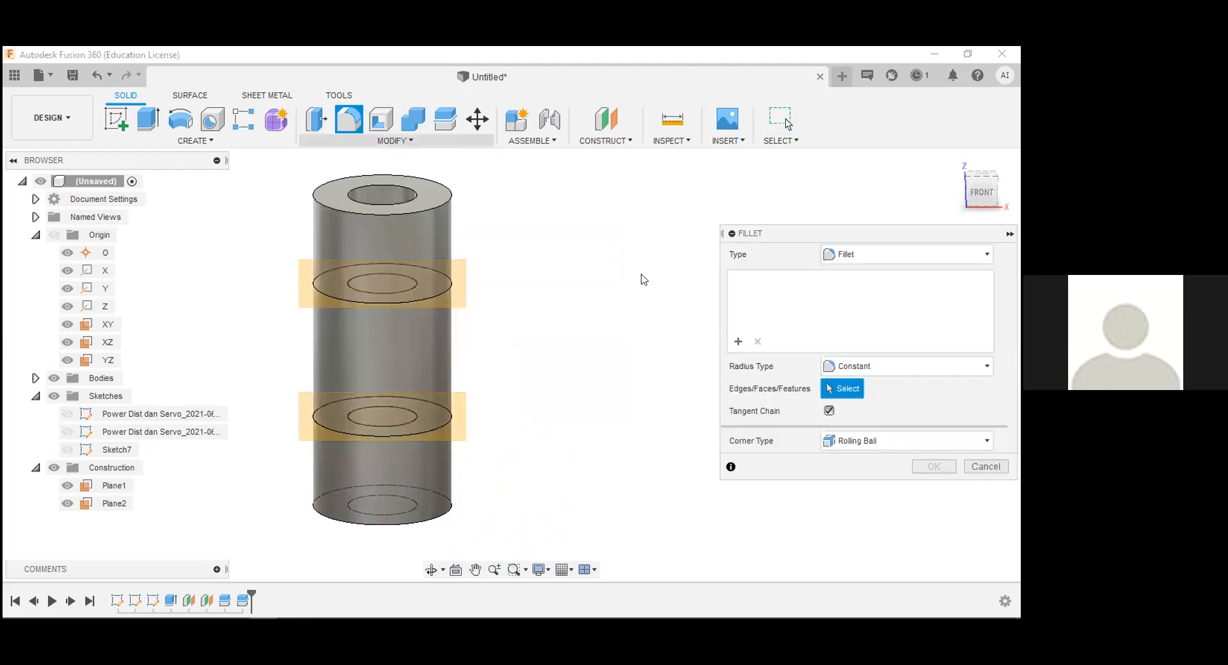
- Switch to PowerPoint and review the slides on 3D Modelling, 3D Modelling Option and Corner Forming
key(alt+Tab)
key(alt+Tab)
key(alt+Tab)
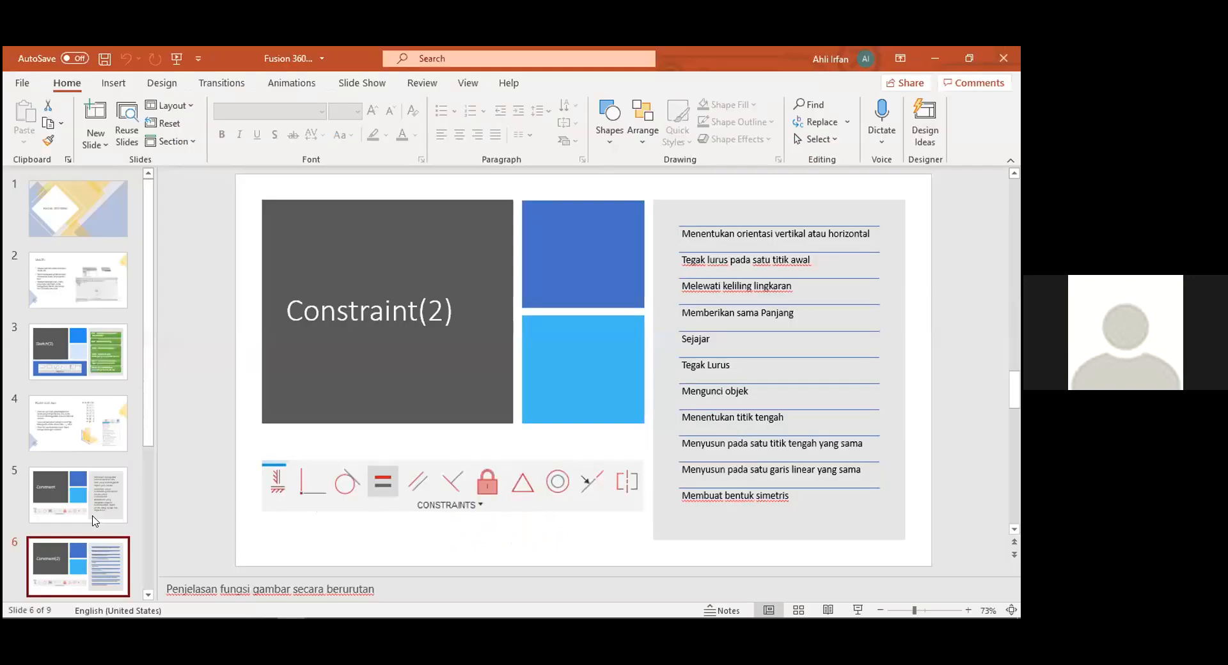
scroll(93, 521, down, 2)
click(93, 521)
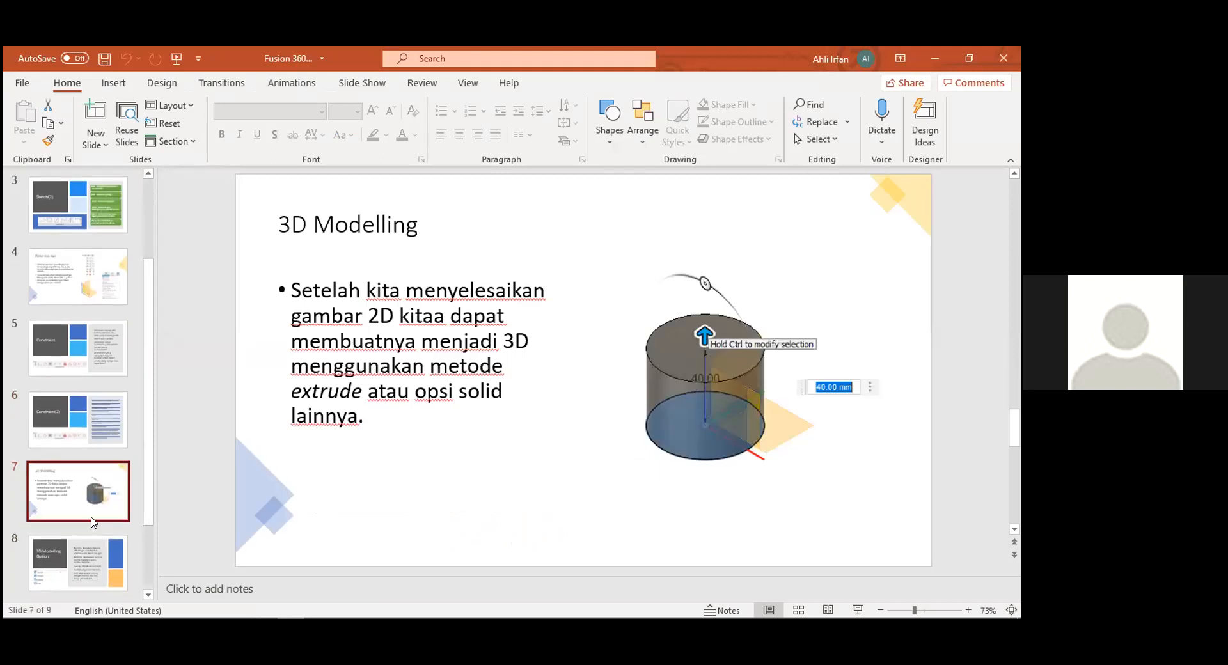
scroll(92, 521, down, 1)
click(93, 521)
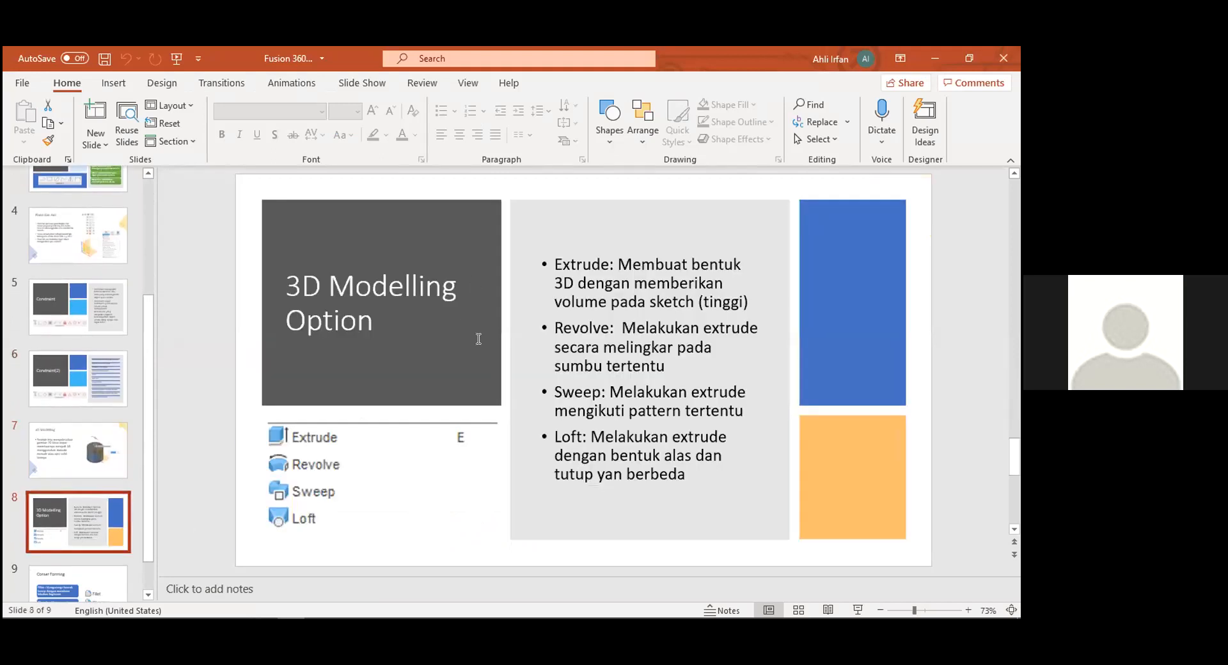
scroll(528, 349, down, 1)
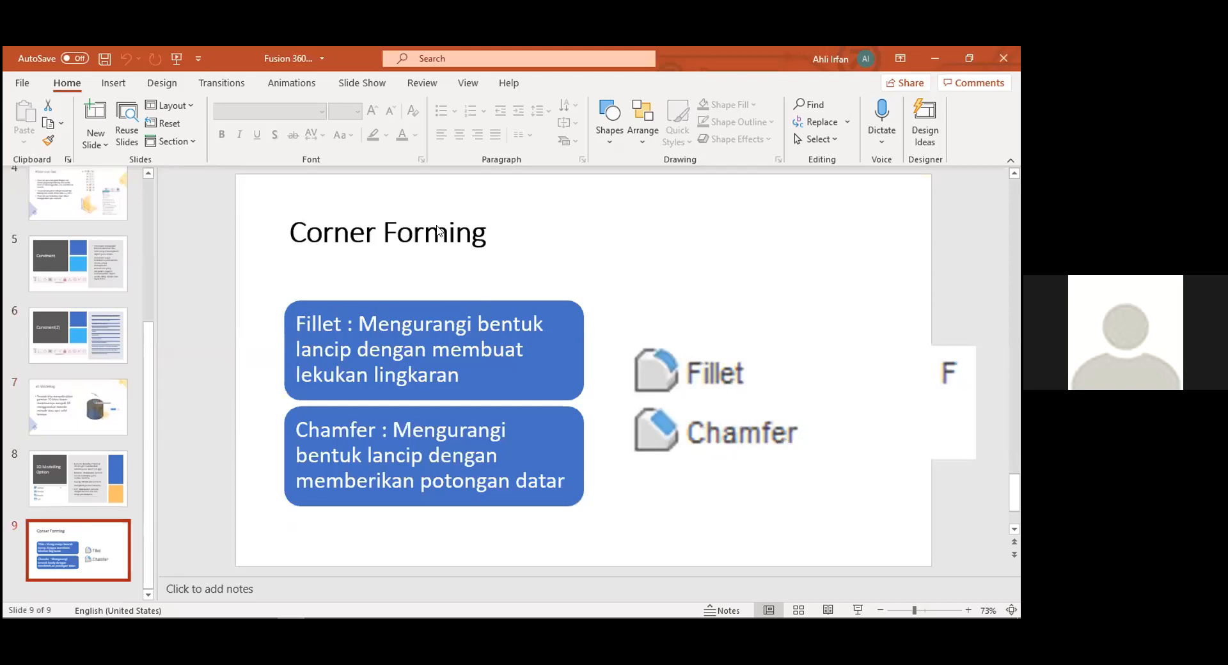
- Return to Fusion 360 and fillet the tube's top outer edge with a 7.5 mm radius
key(alt+Tab)
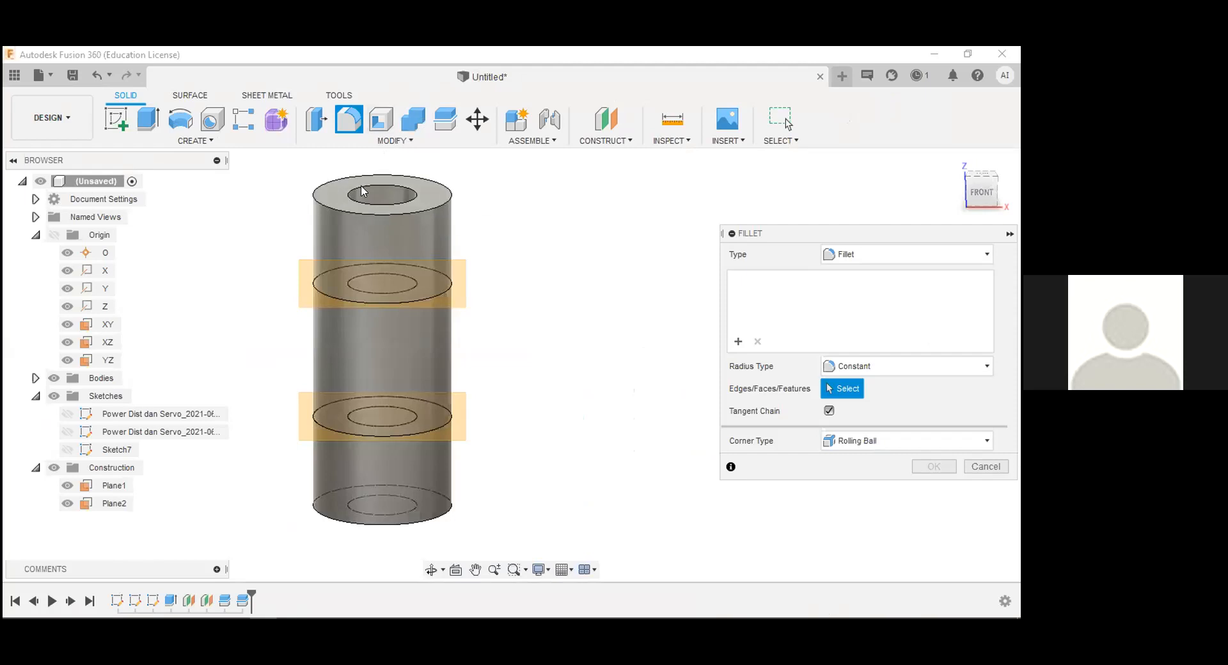
click(403, 142)
click(419, 193)
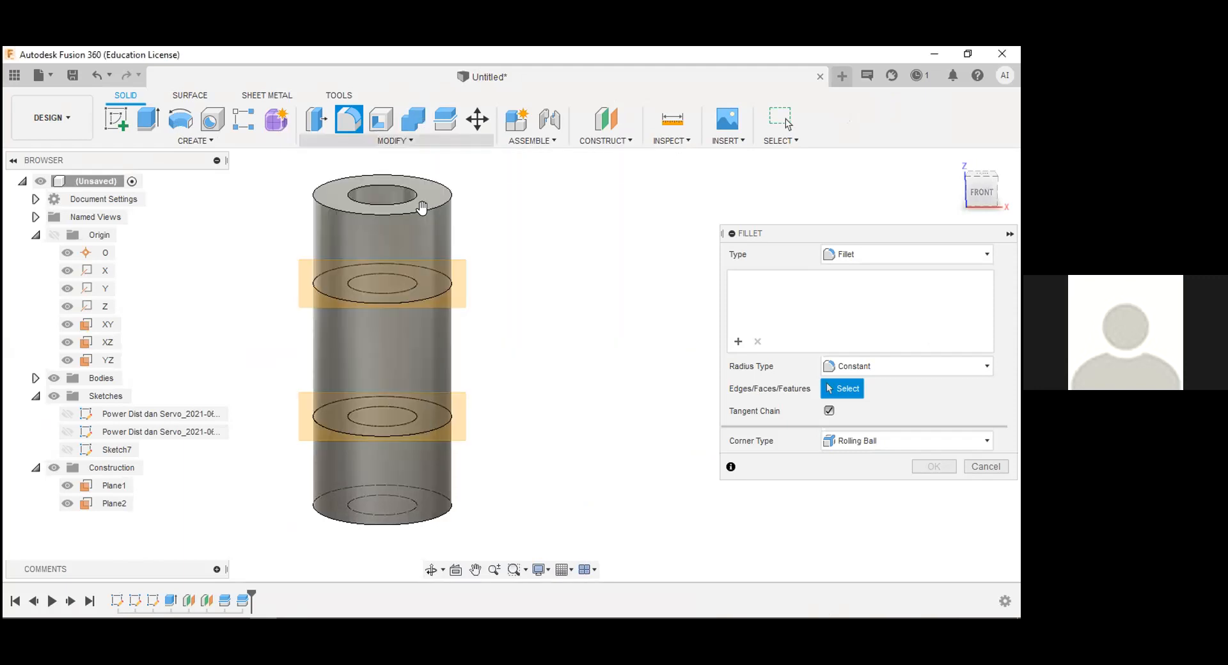
click(437, 213)
drag(408, 212, 415, 209)
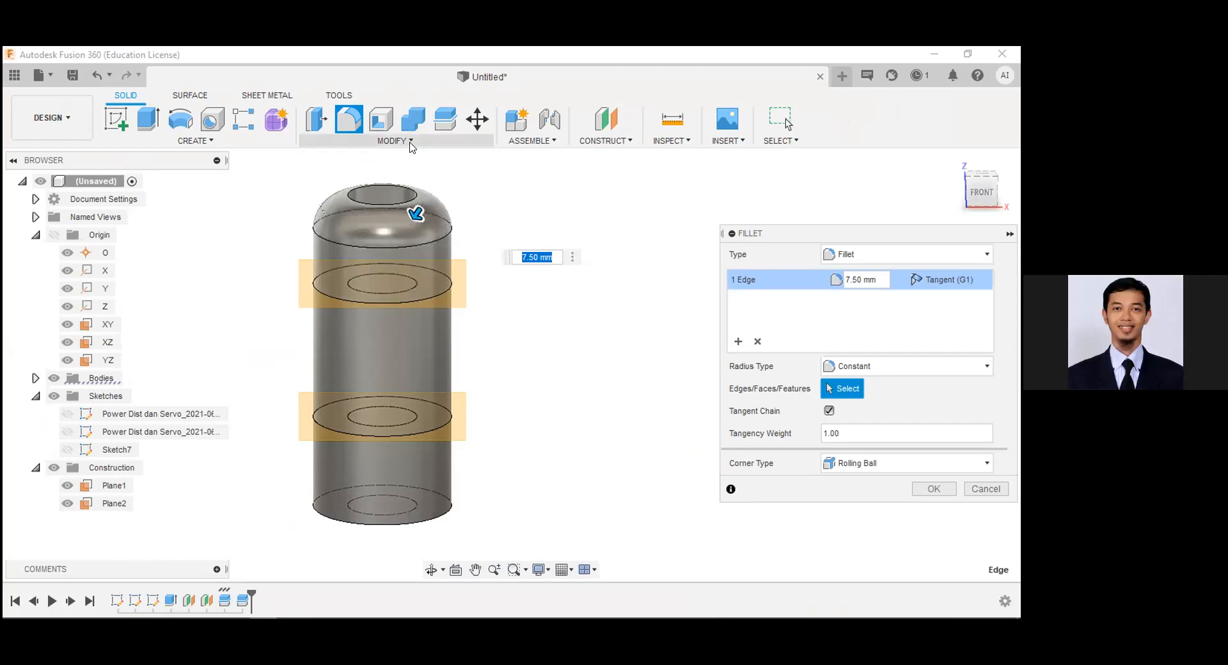
key(Return)
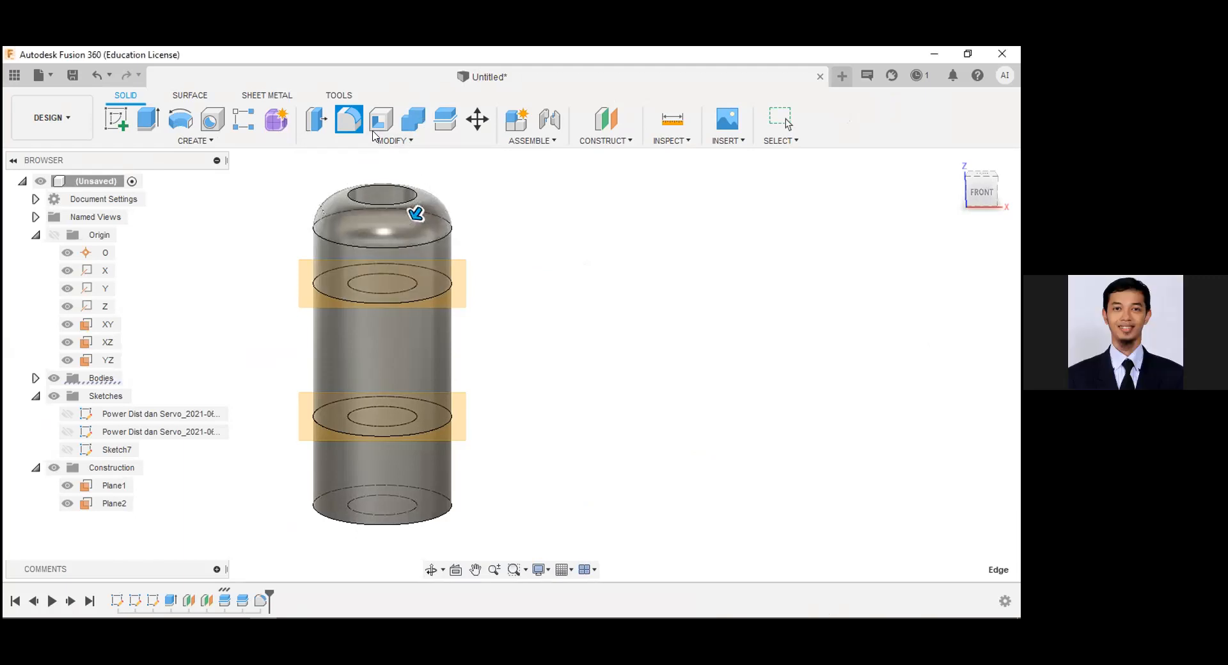
- Leave the active command and undo the fillet on the tube's top outer edge
click(376, 136)
key(Escape)
key(Escape)
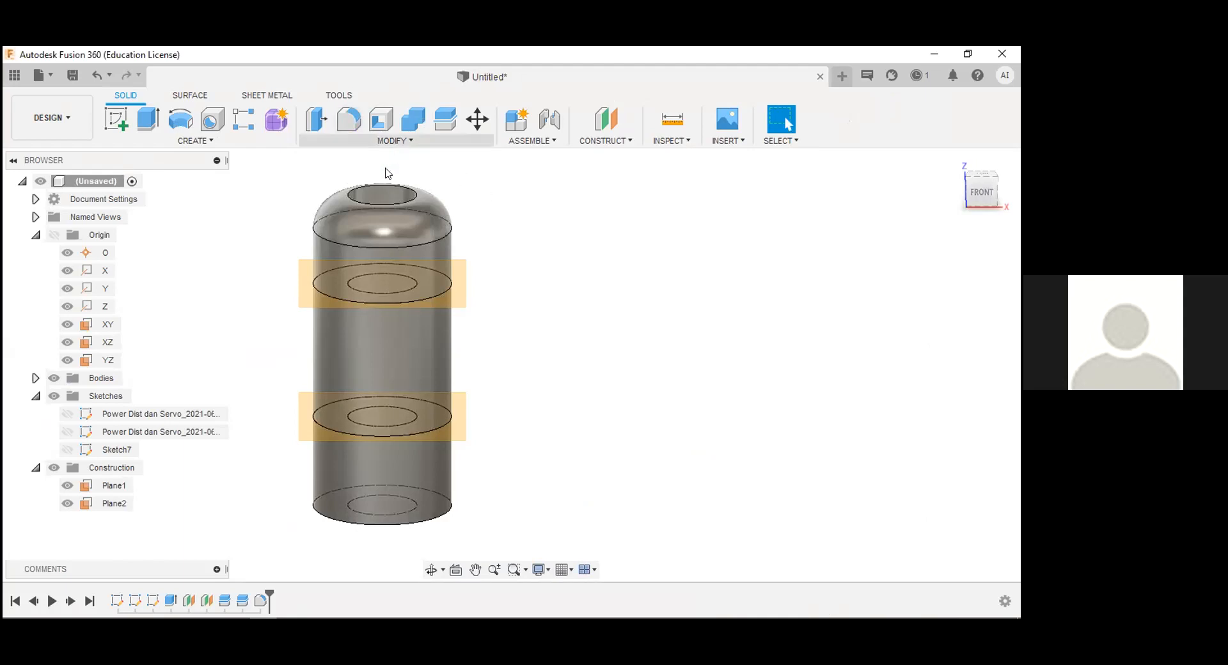
key(ctrl+z)
- Start a chamfer on the tube's top outer edge with an equal distance of 5 mm
click(396, 140)
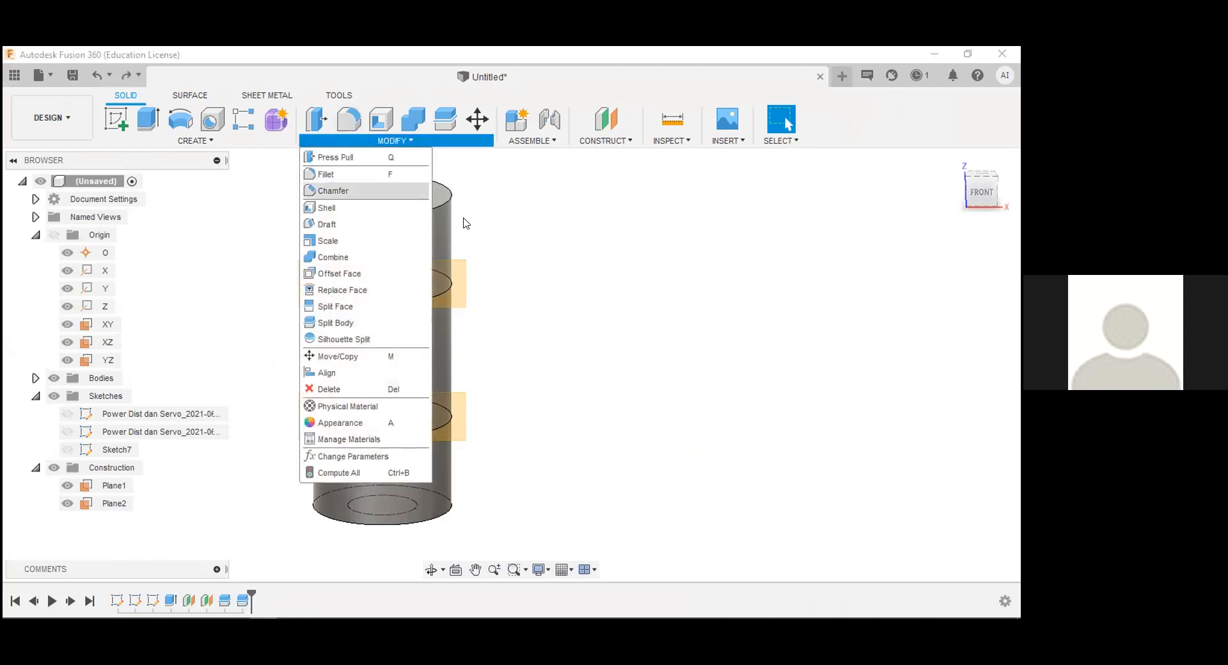
click(383, 190)
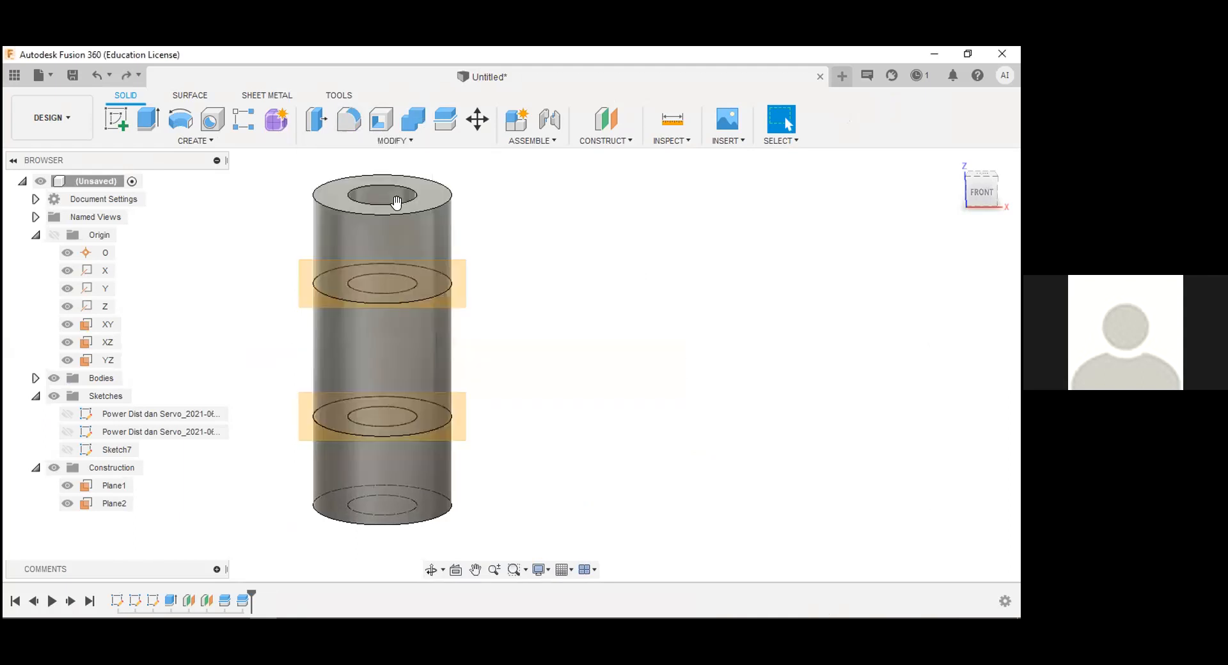
click(412, 214)
text(5)
key(Return)
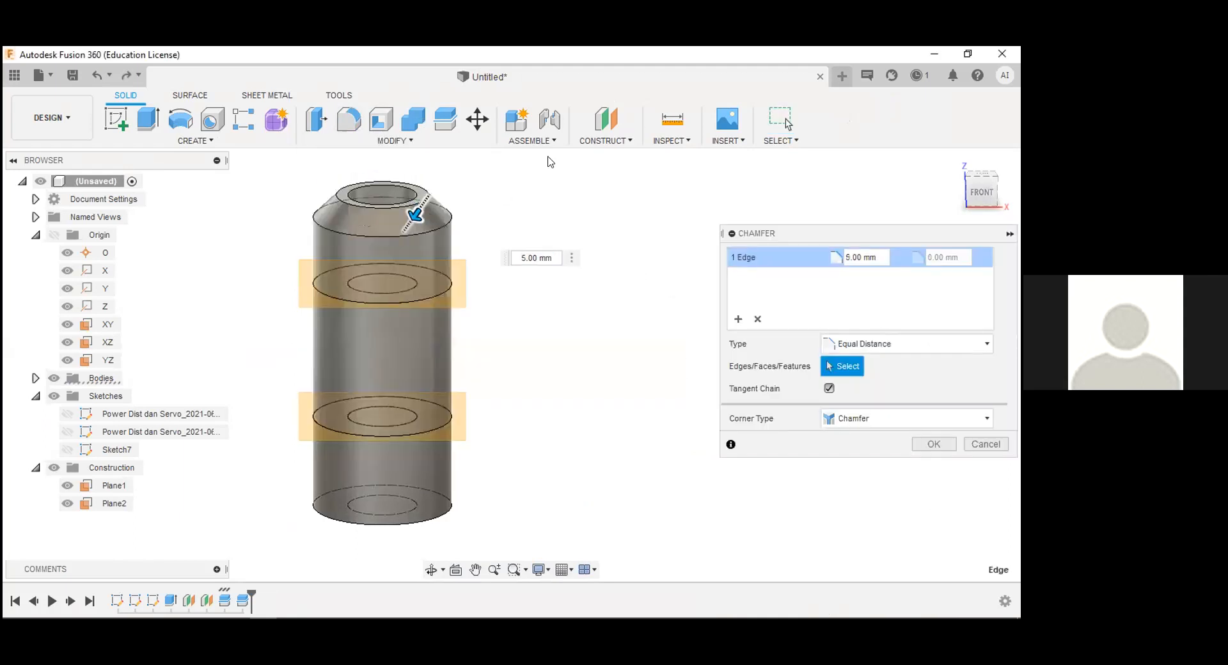
- Try the top chamfer as Distance and Angle at 45 degrees, and as Two Distance with 5 mm and 10 mm
click(886, 349)
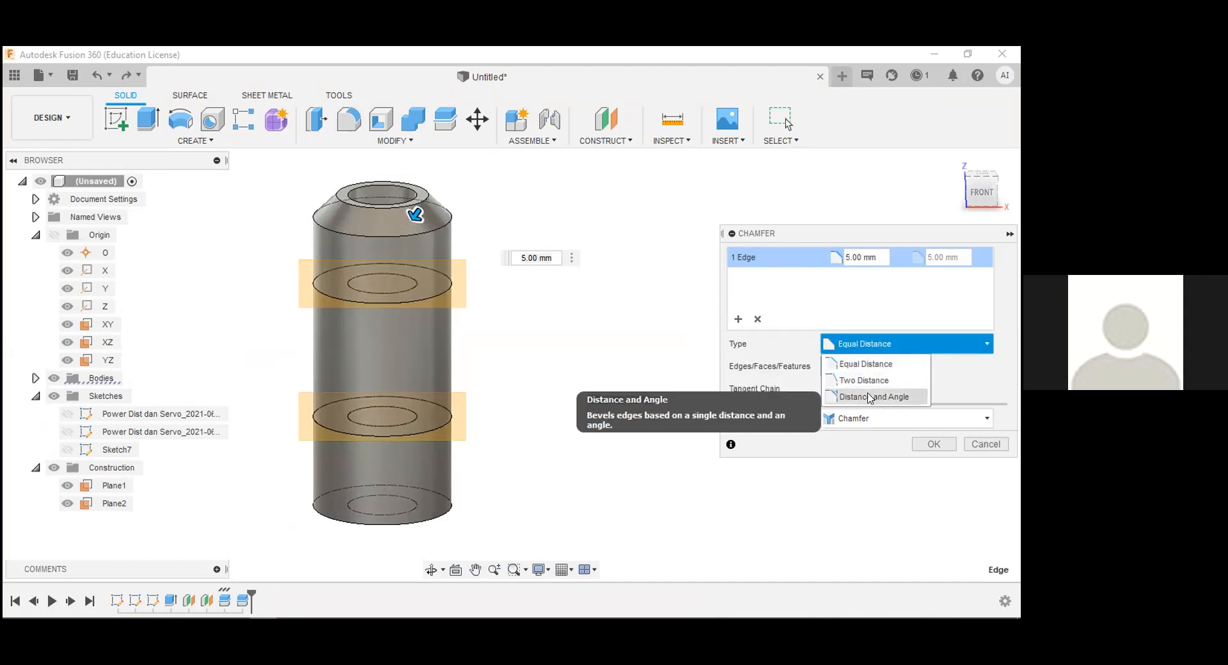
click(870, 397)
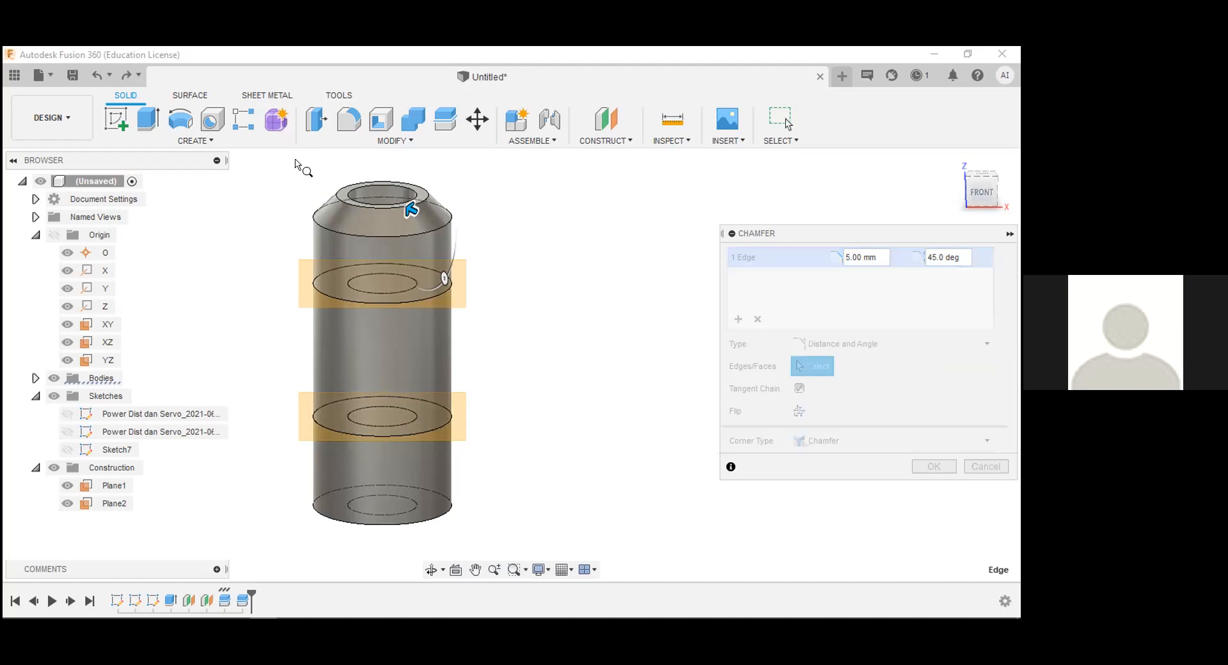
drag(298, 170, 492, 305)
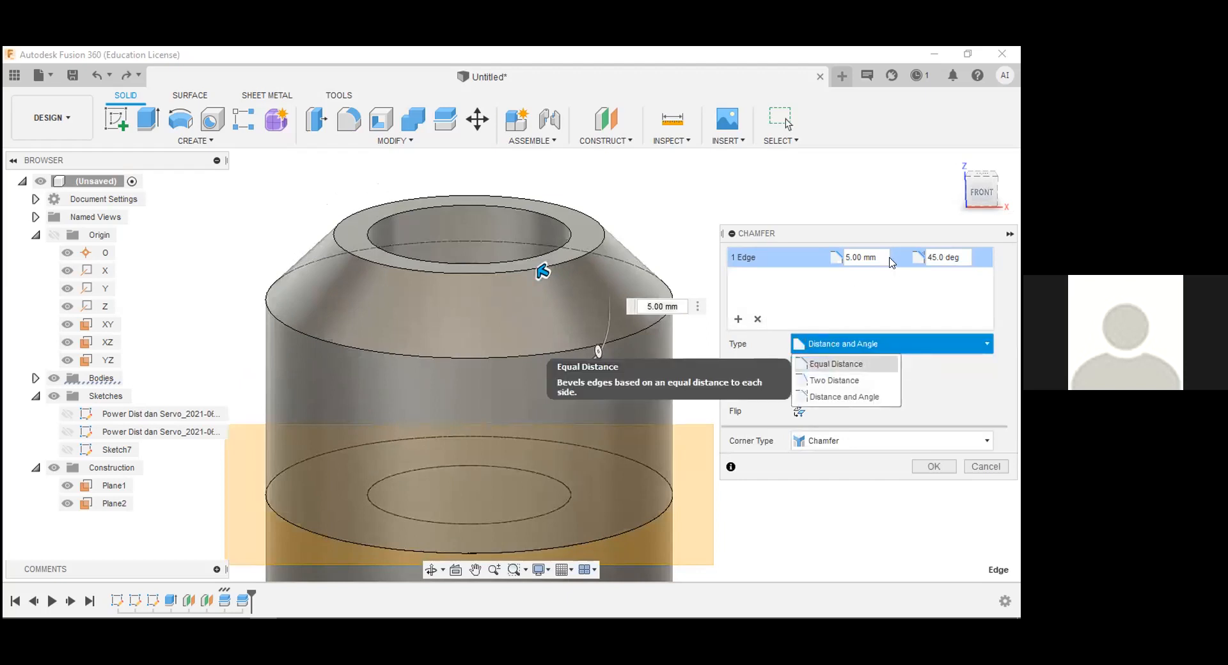
click(827, 364)
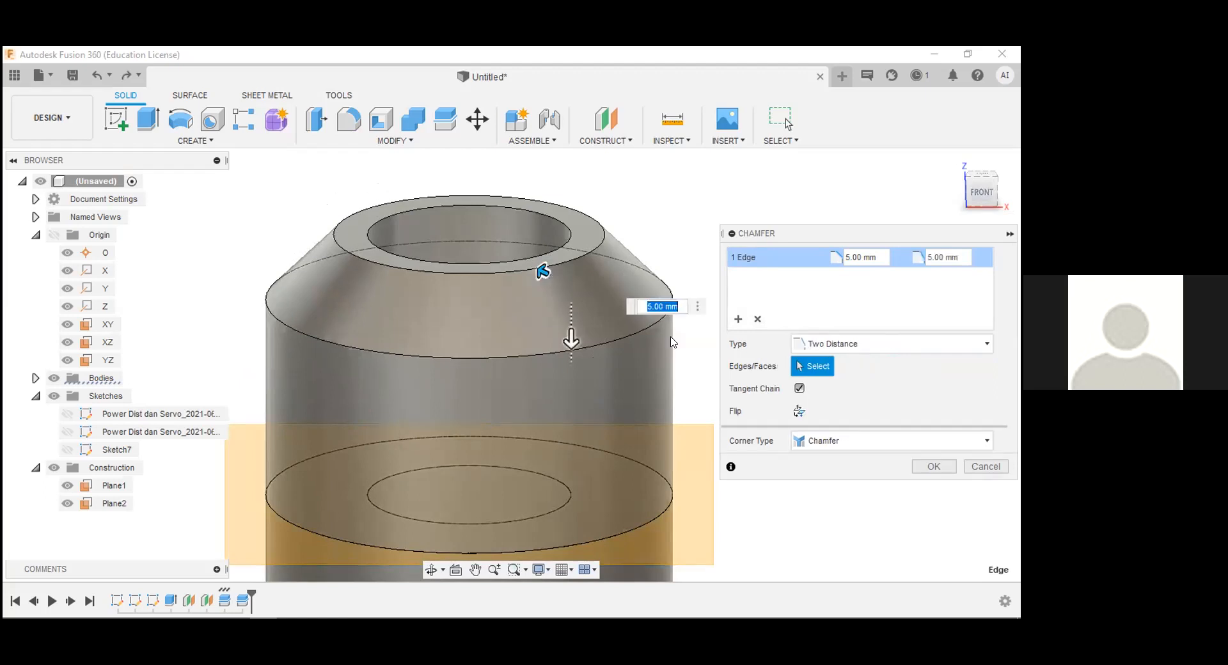
- Set the top chamfer to Distance and Angle with 5 mm and 70 degrees, and confirm it
click(855, 344)
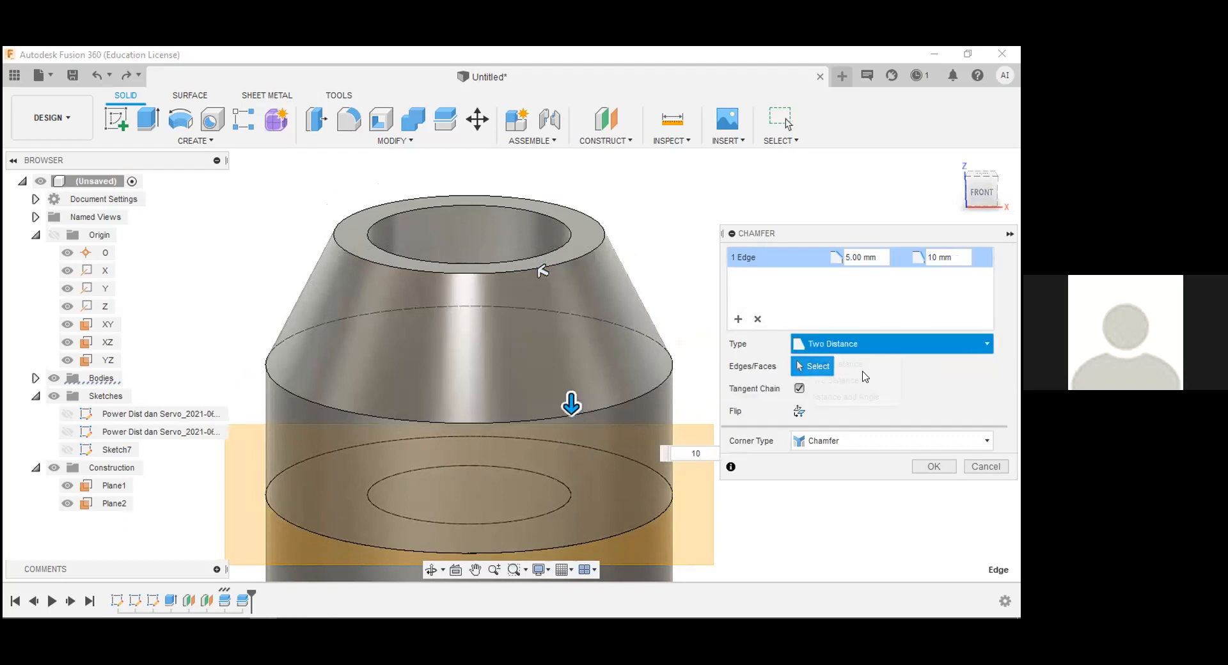
click(843, 395)
click(937, 258)
text(70)
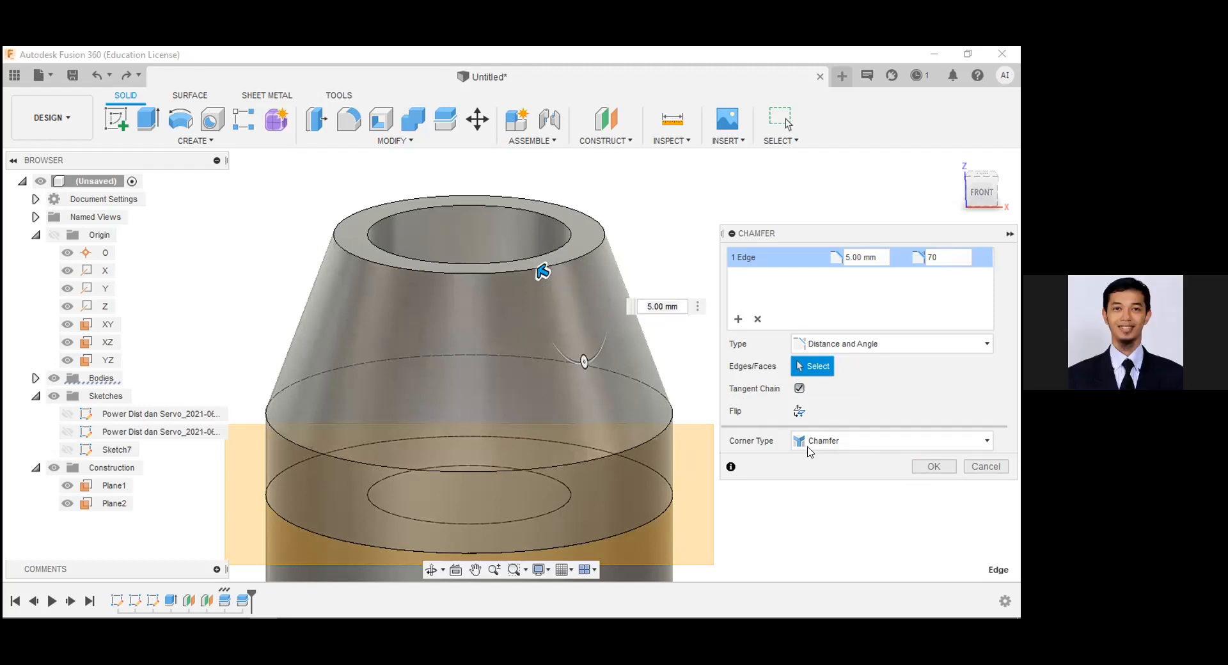
click(933, 466)
- Try to chamfer the tube's bottom outer edge using Distance and Angle with 5 mm and 70 degrees
scroll(491, 575, down, 1)
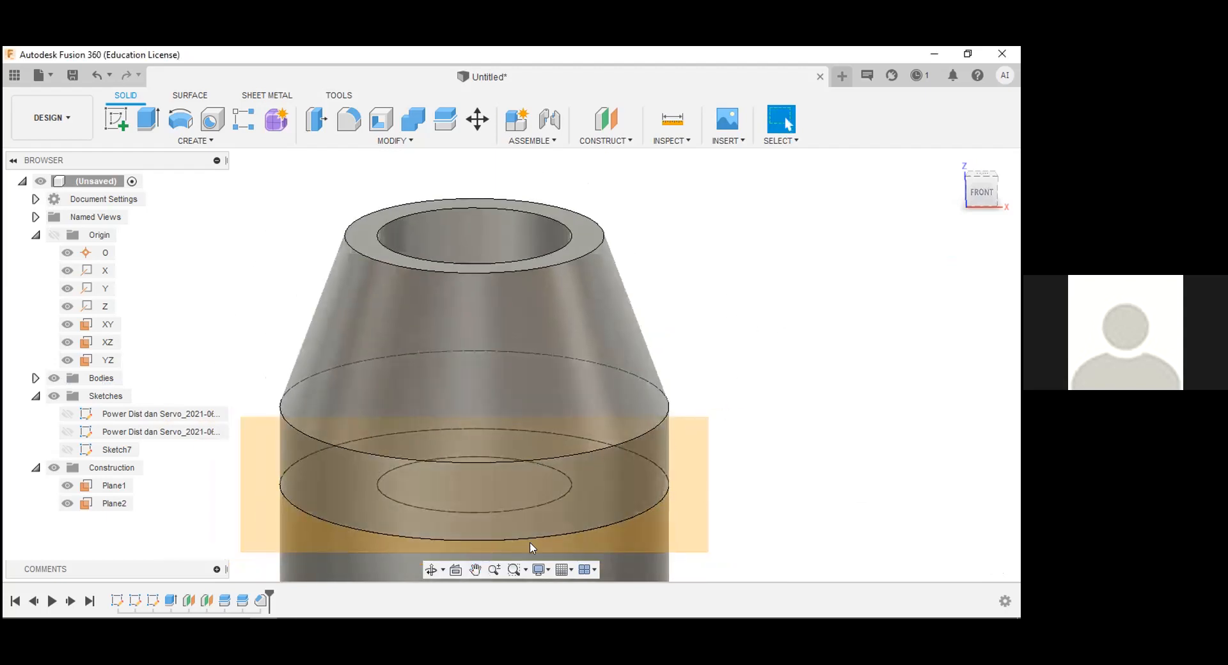
click(475, 569)
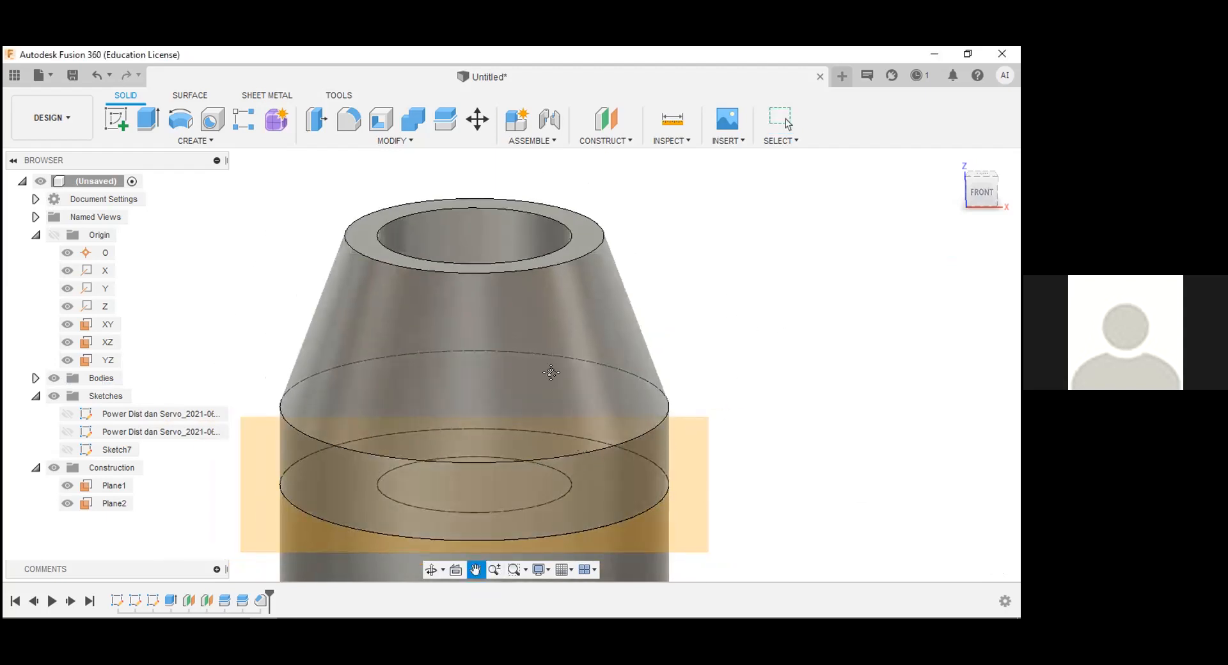
drag(551, 372, 521, 143)
drag(534, 442, 496, 255)
drag(463, 466, 453, 181)
key(Escape)
click(351, 140)
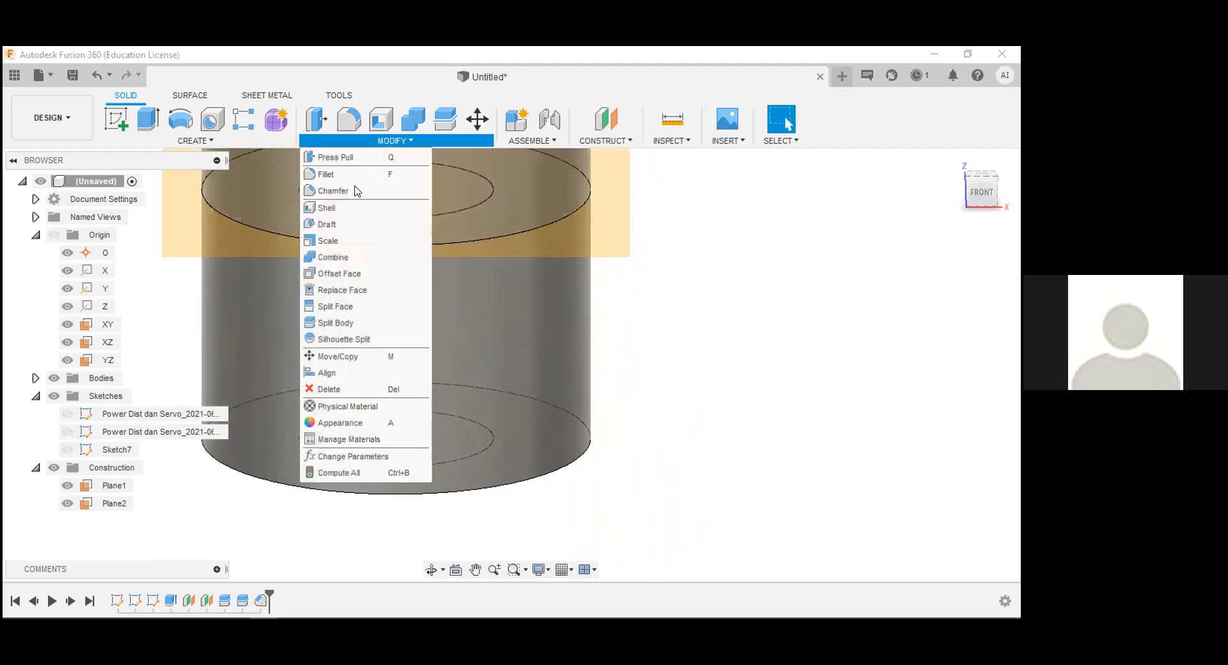
click(446, 391)
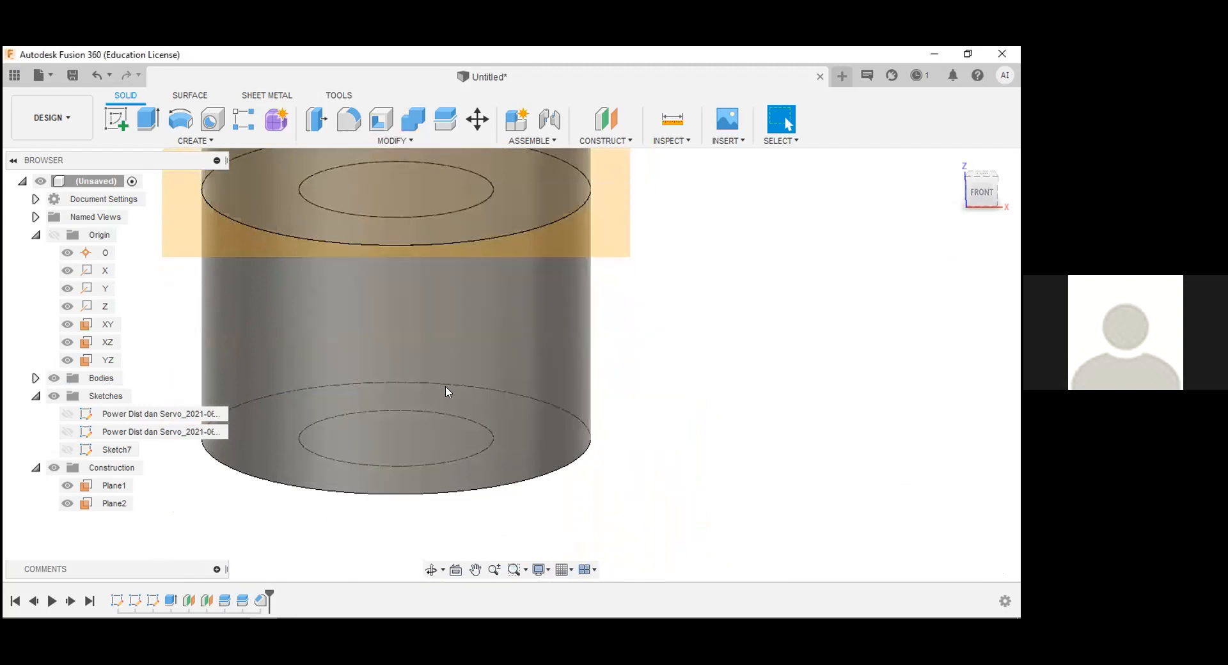
click(955, 160)
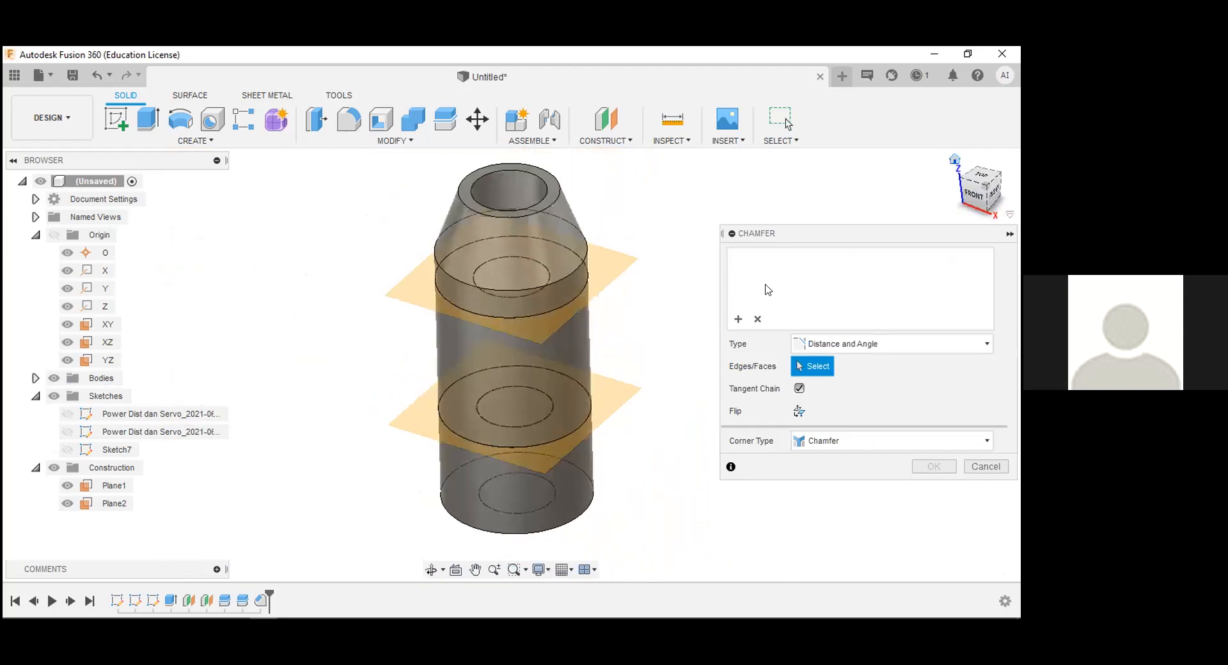
click(572, 518)
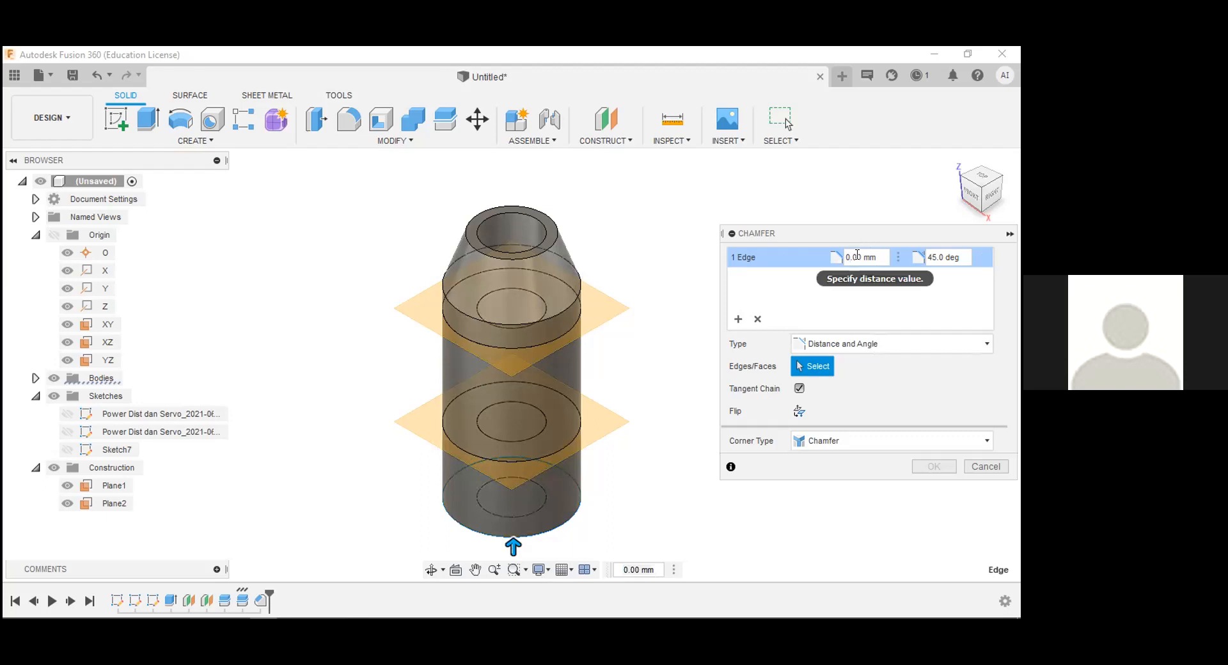
double_click(856, 254)
text(5)
double_click(935, 254)
text(70)
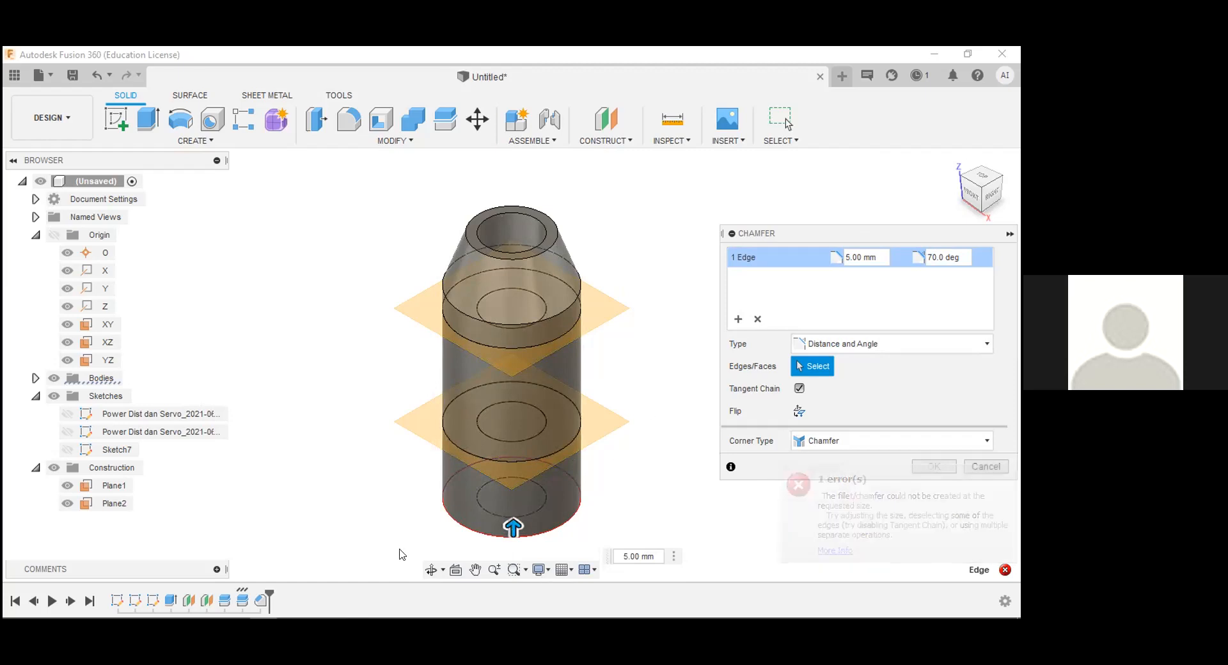
- Open the top chamfer feature to check its distance and angle settings, leaving them unedited
click(267, 602)
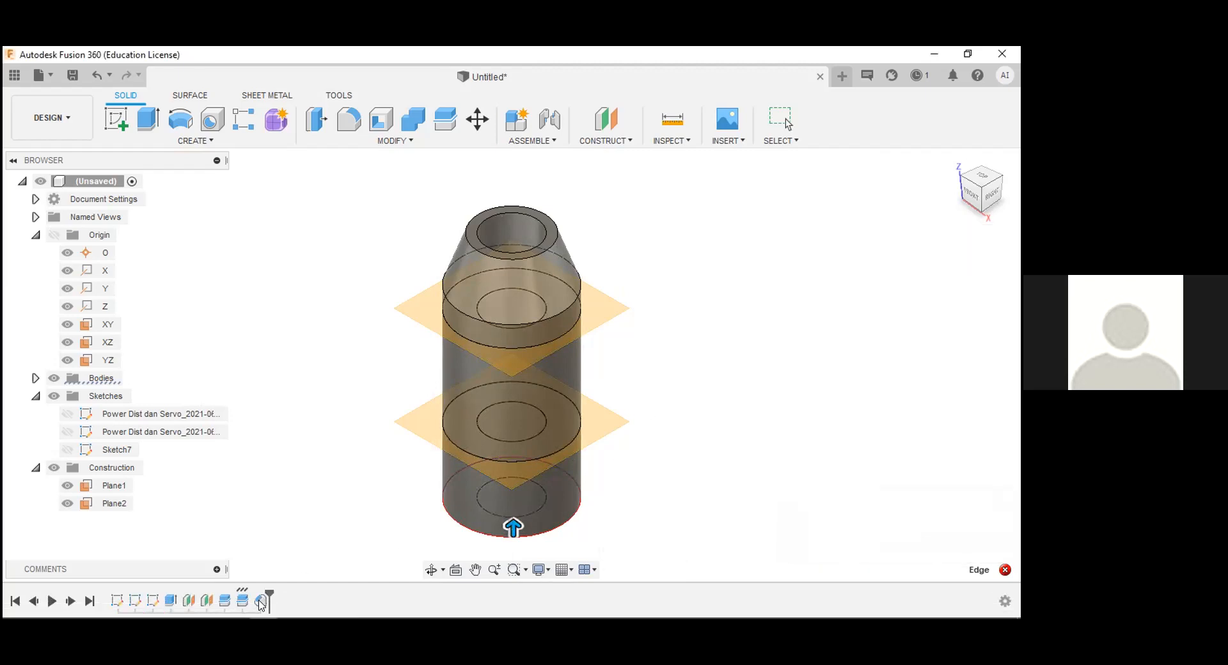
double_click(261, 600)
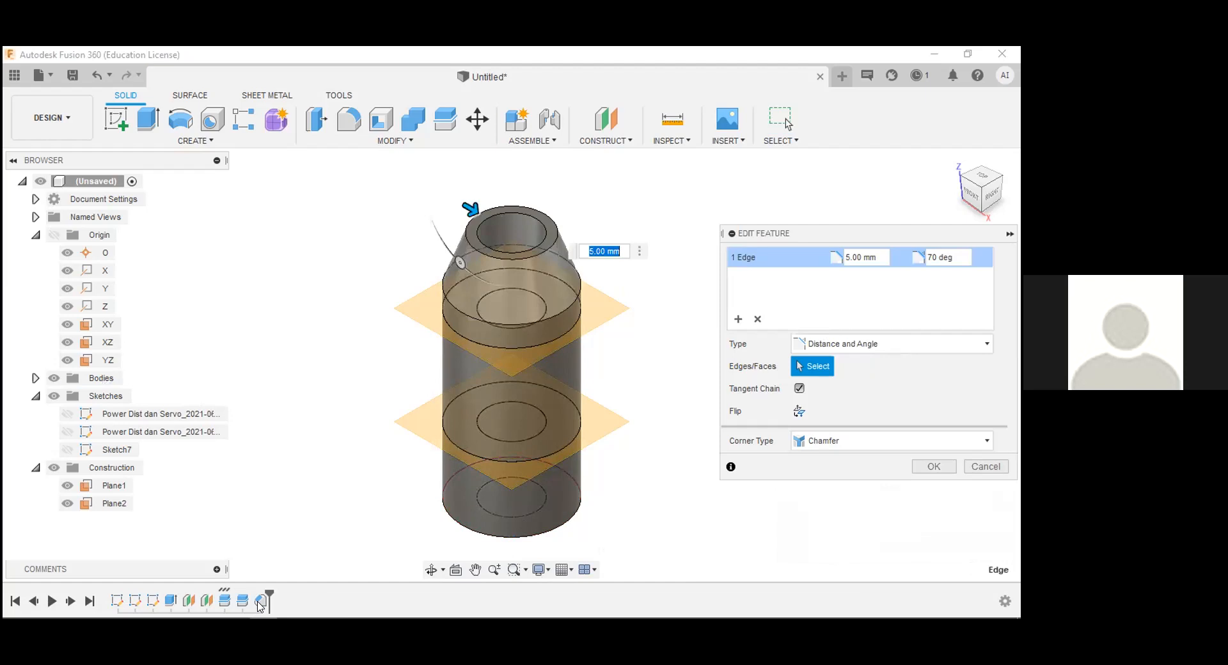
key(Escape)
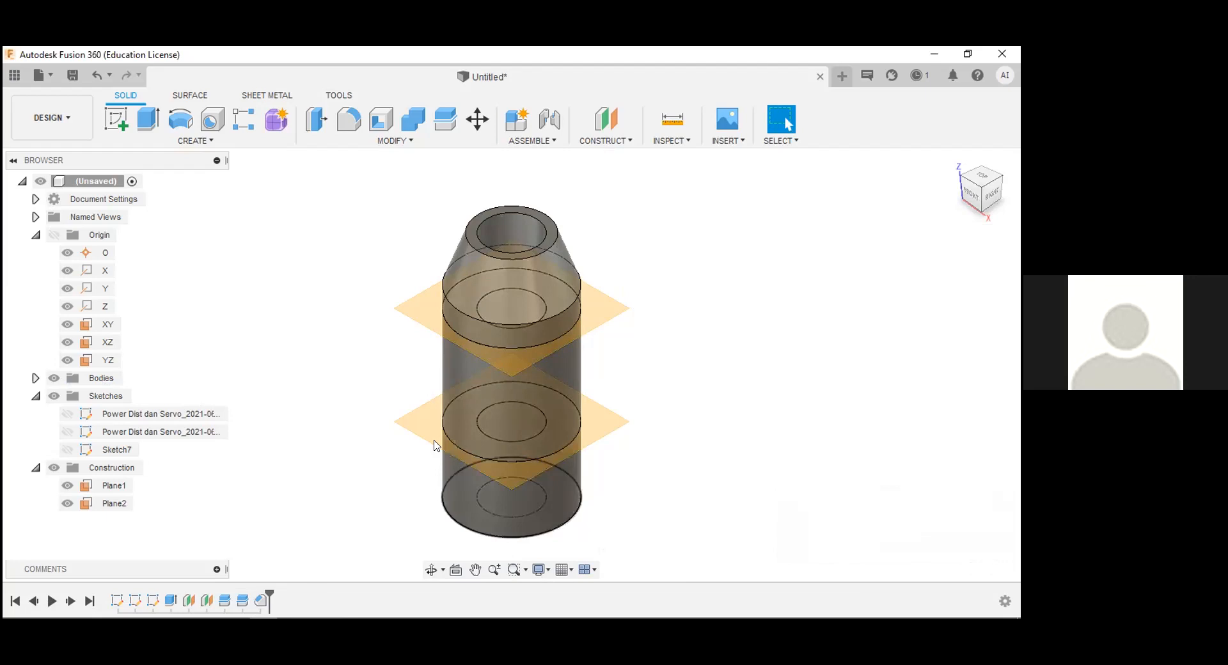
- Start a new Distance and Angle chamfer on the tube's bottom outer edge with a distance of 5 mm
click(381, 120)
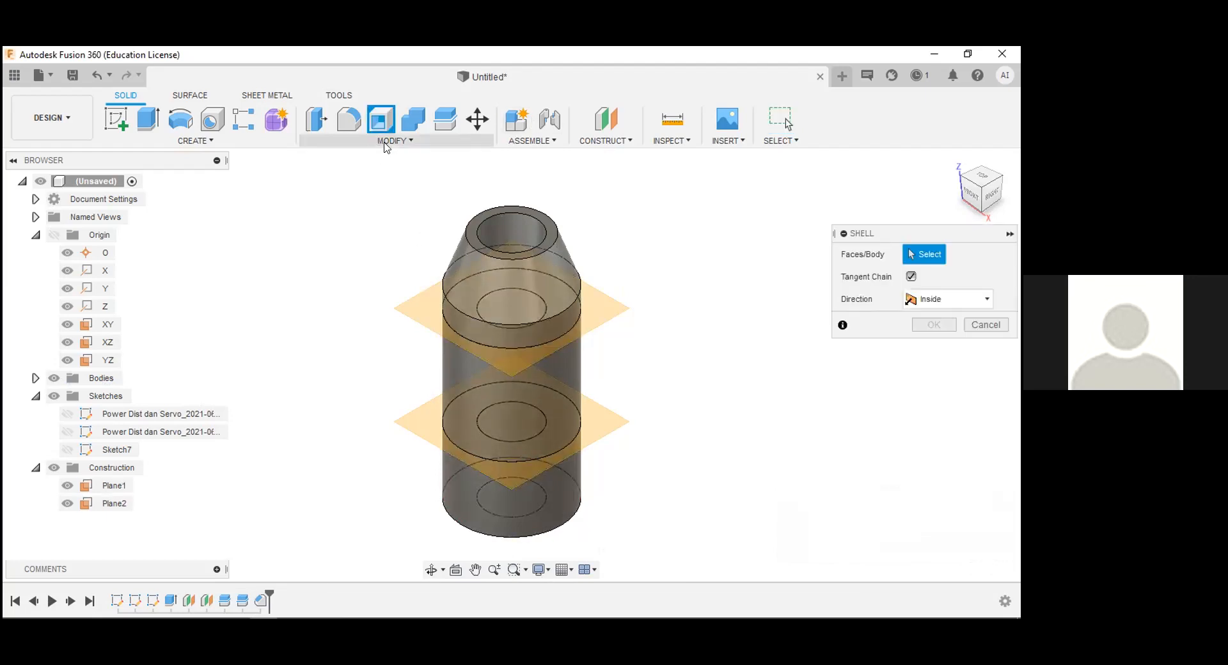
click(385, 142)
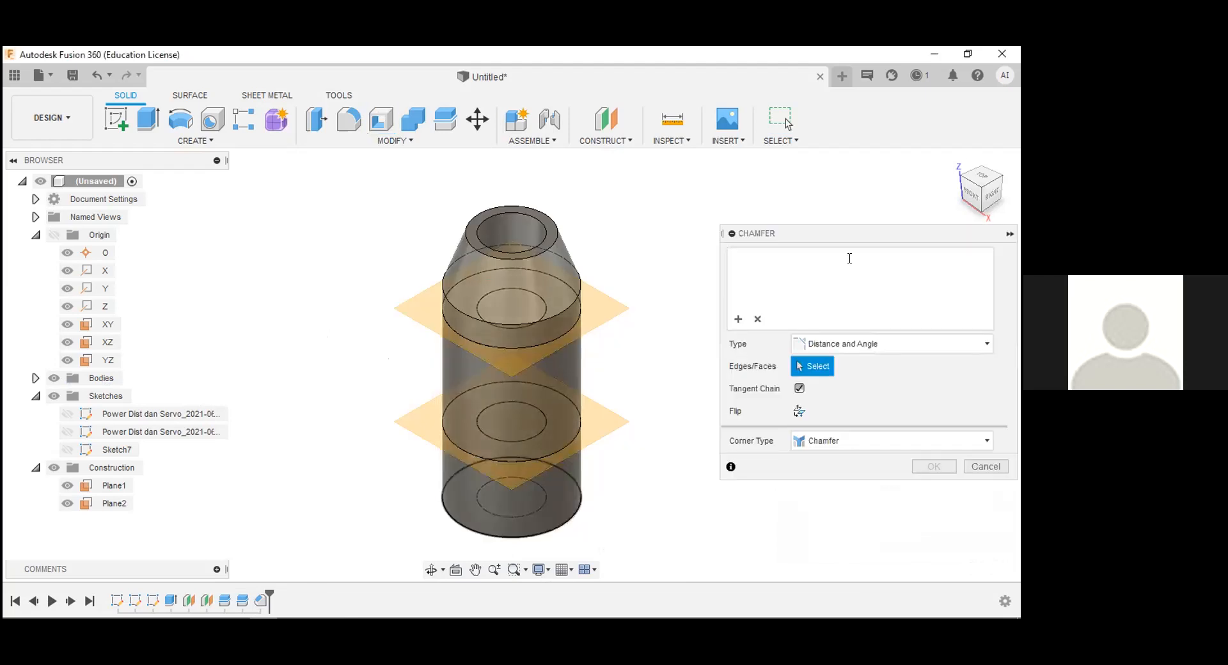
click(519, 536)
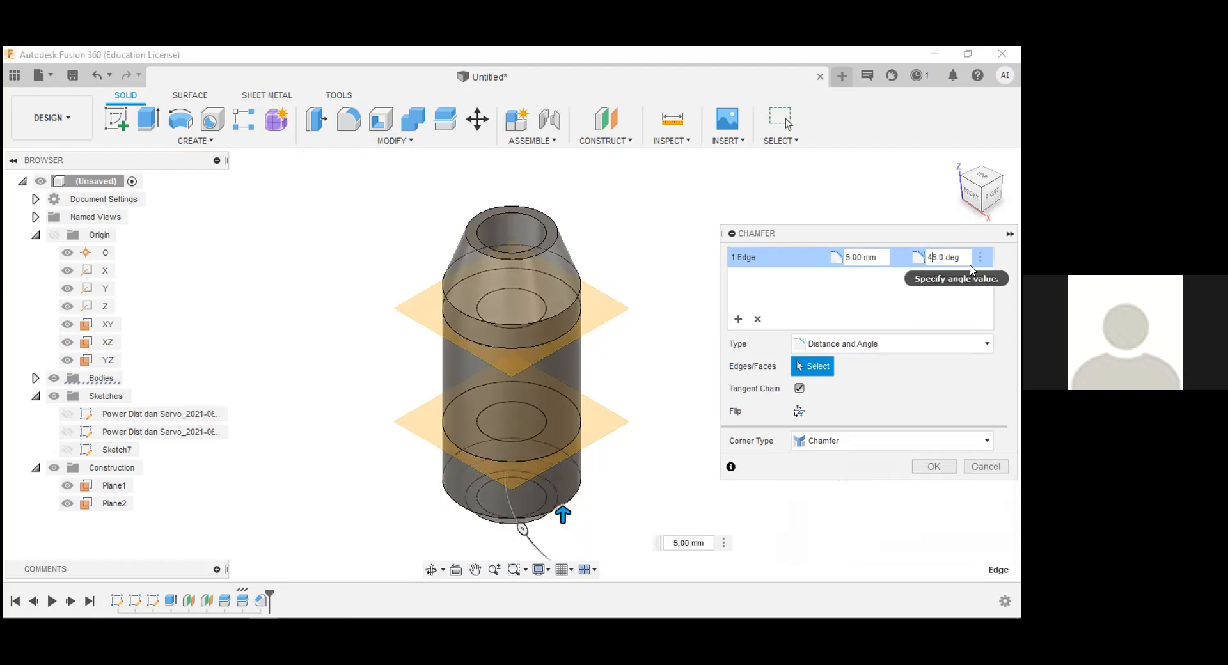
- Try angles of 70 and 30 degrees for the bottom edge chamfer
key(BackSpace)
key(BackSpace)
text(70)
key(BackSpace)
key(BackSpace)
text(30)
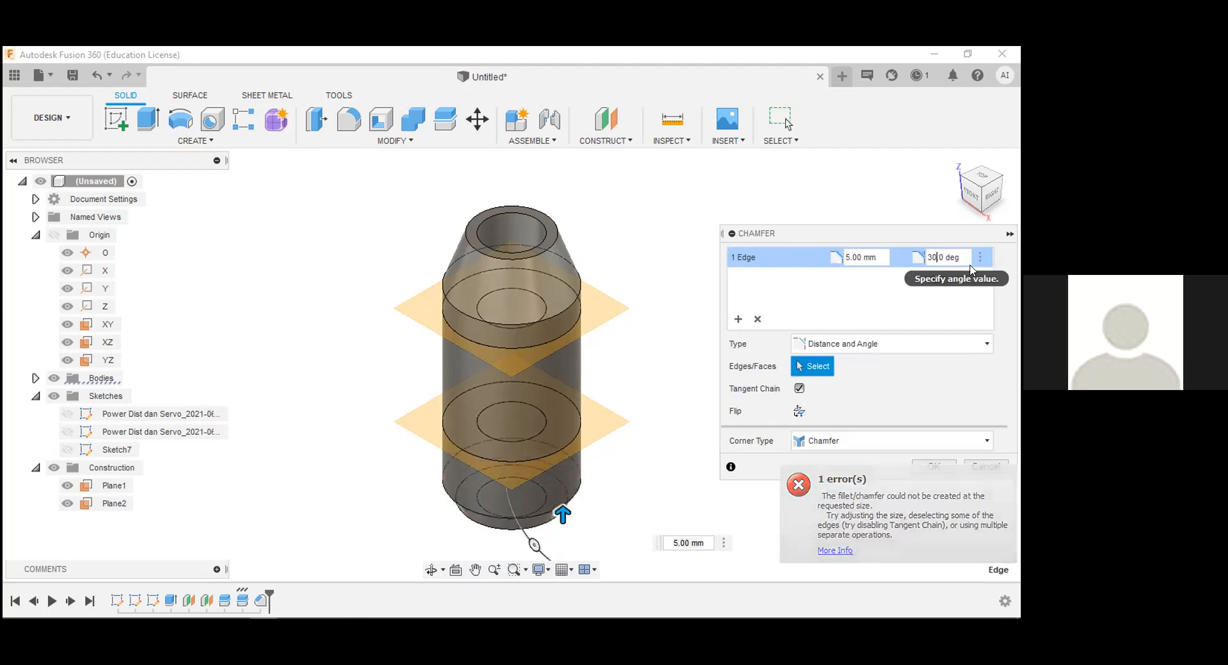
key(BackSpace)
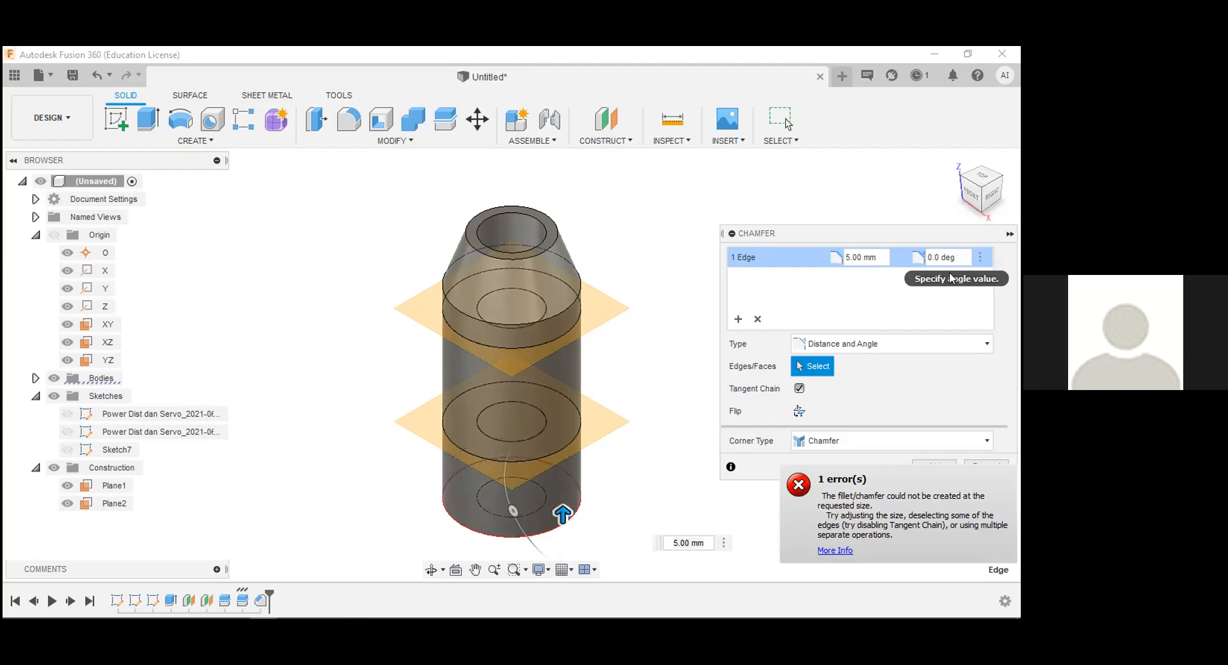
- Change the bottom edge chamfer to Two Distance with 10 mm and 4 mm, and confirm it
click(860, 344)
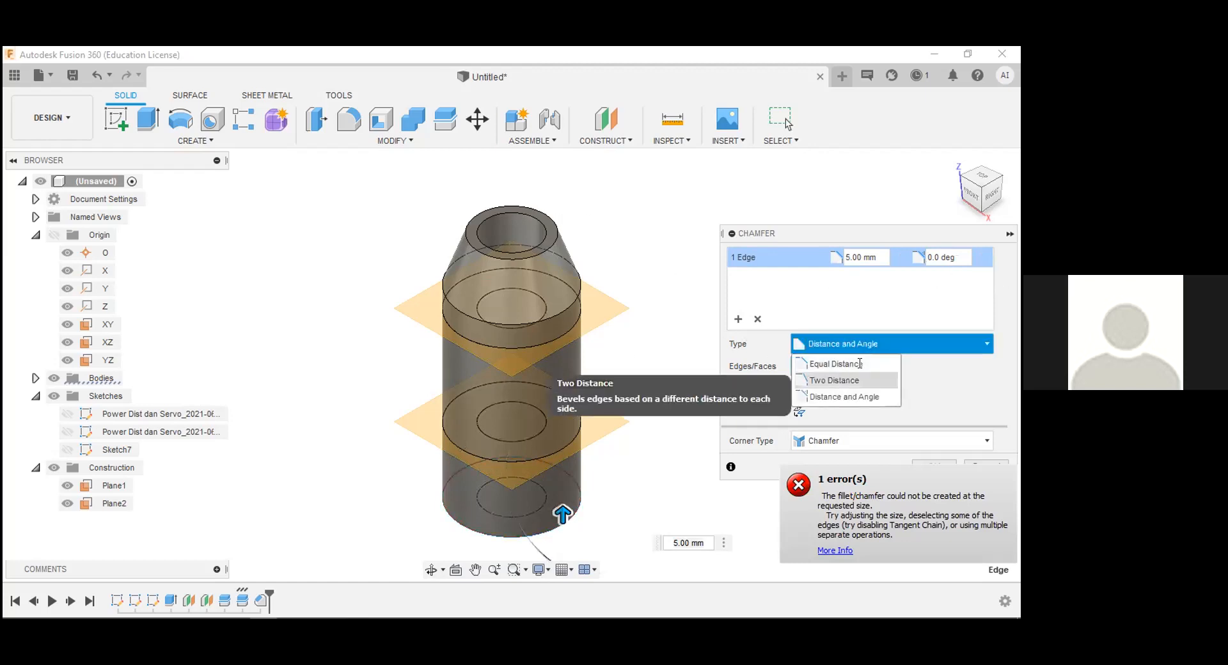
click(837, 380)
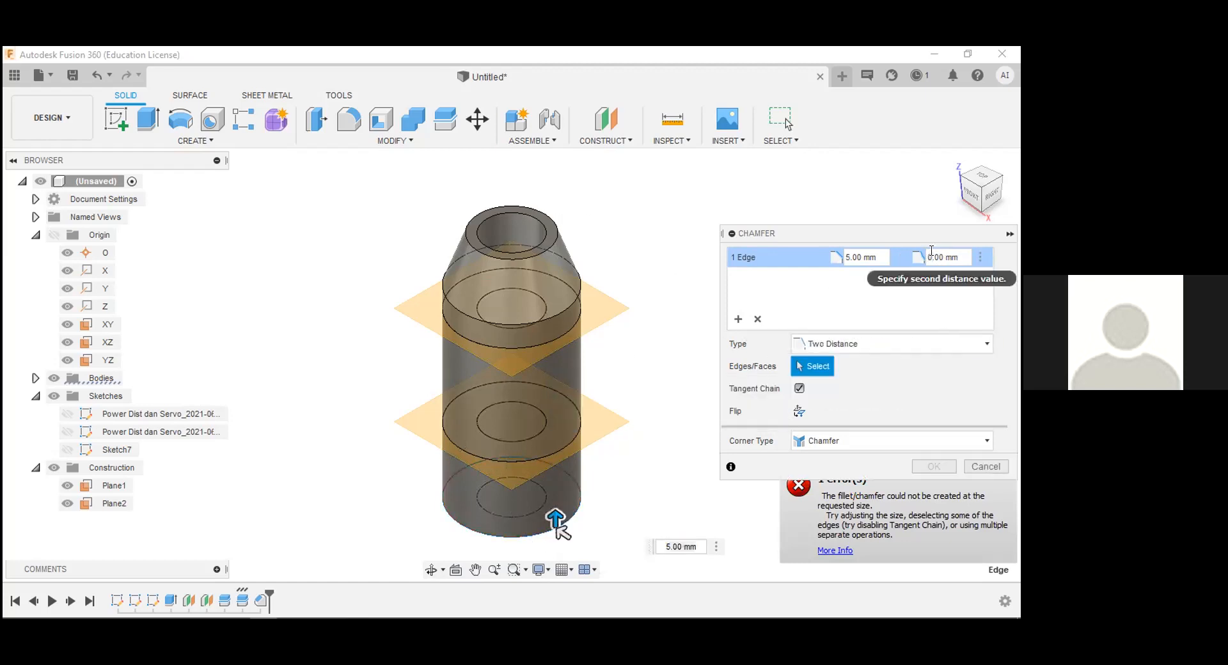
text(10)
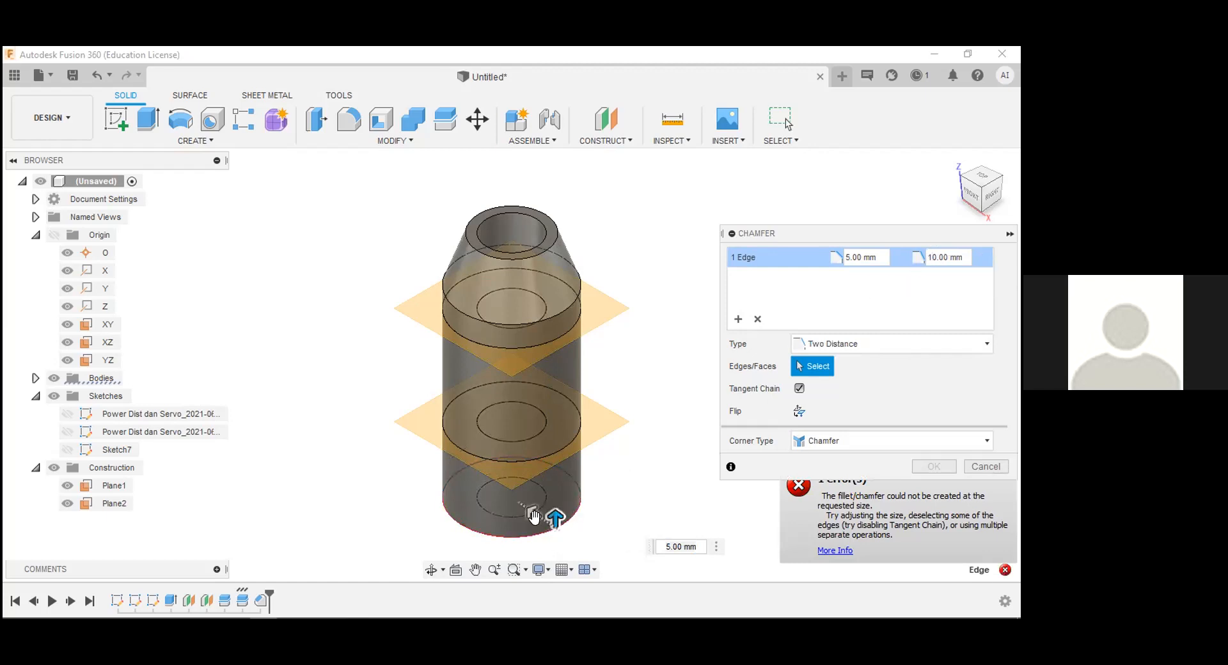
double_click(869, 257)
drag(684, 547, 671, 548)
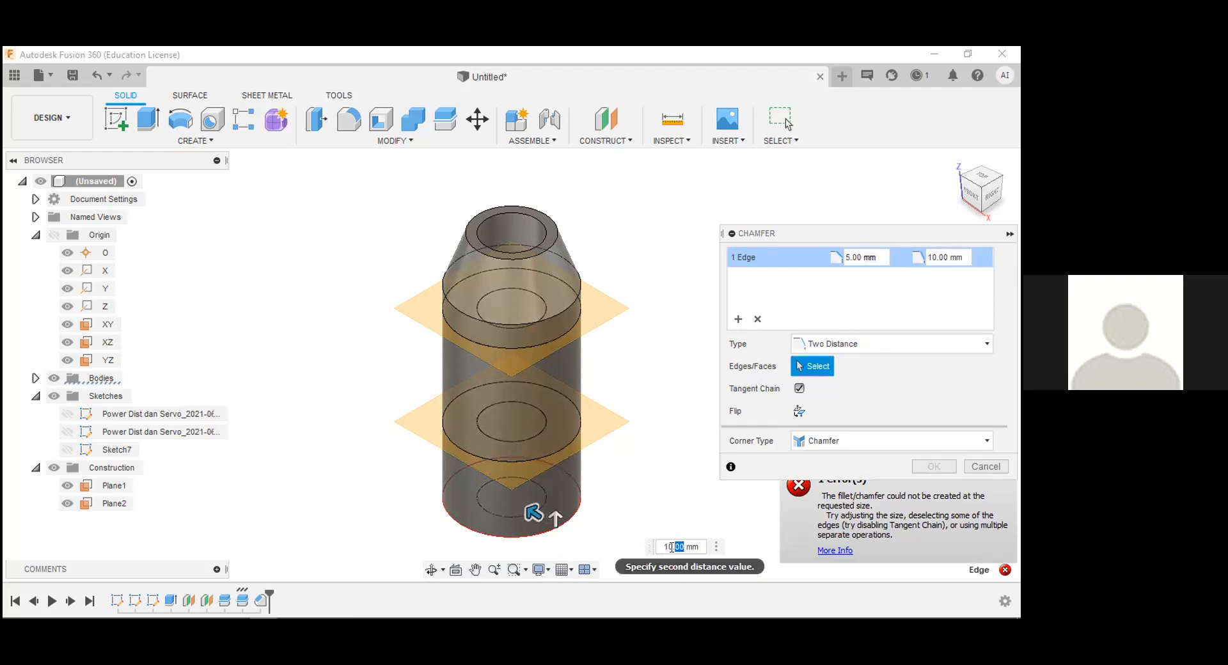
click(668, 546)
key(BackSpace)
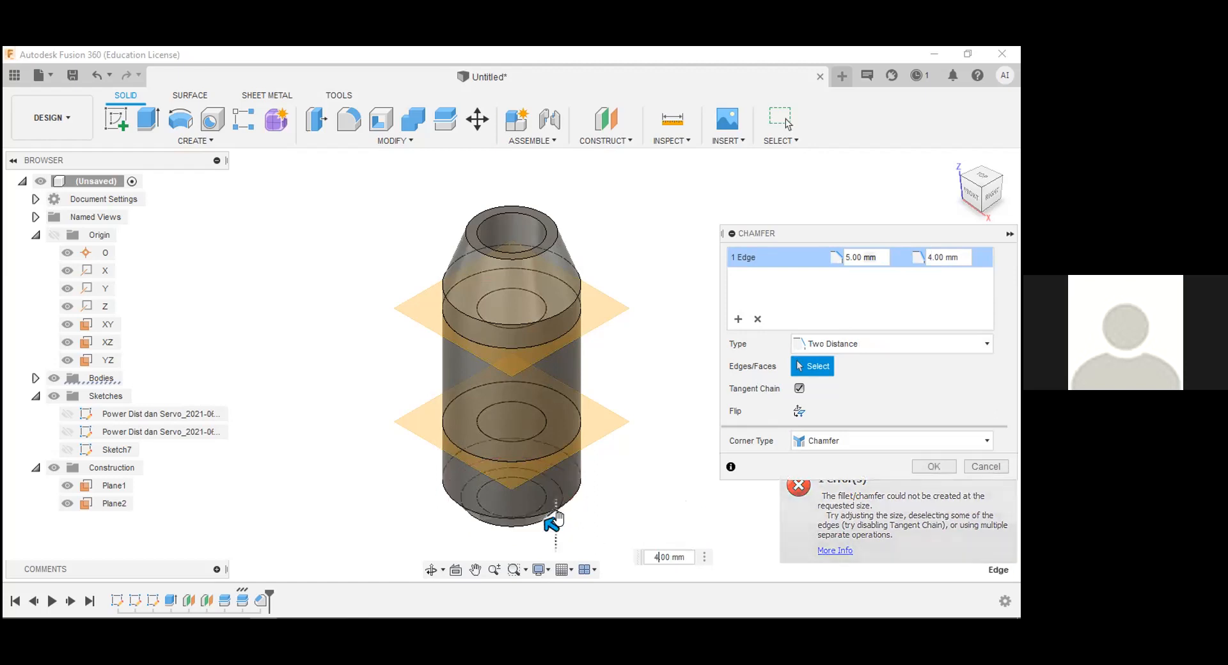
click(555, 519)
text(10)
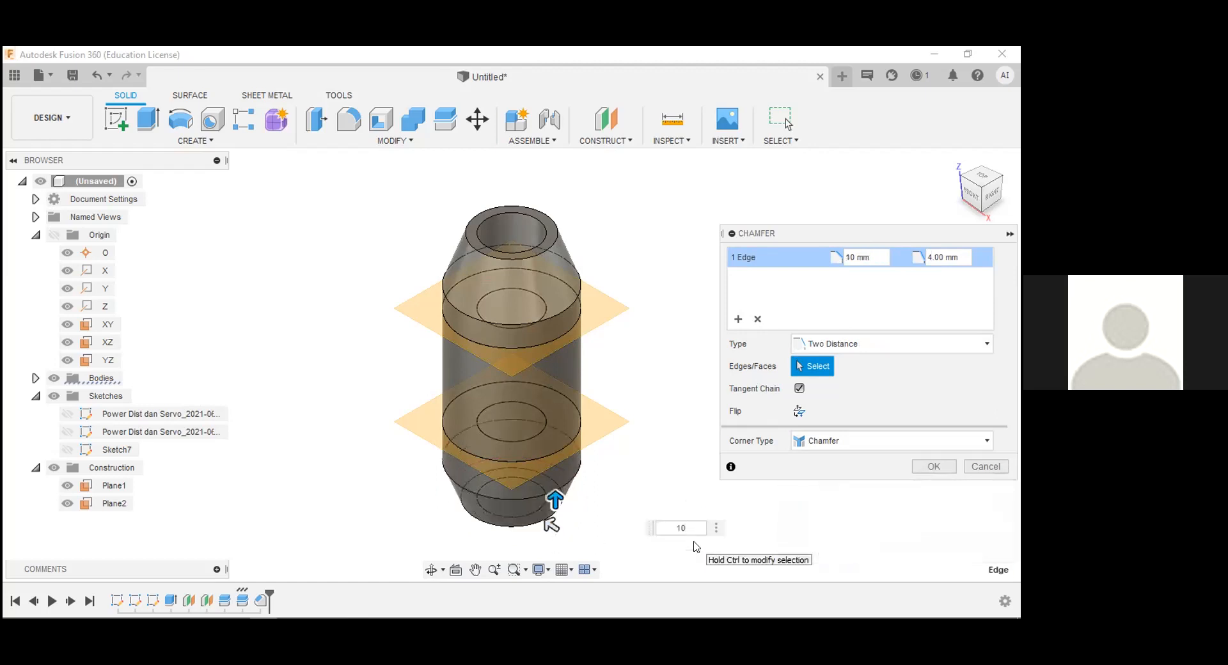
key(Return)
- Edit the bottom chamfer, setting its second distance to 5 mm and increasing its first distance to make the taper longer
click(430, 569)
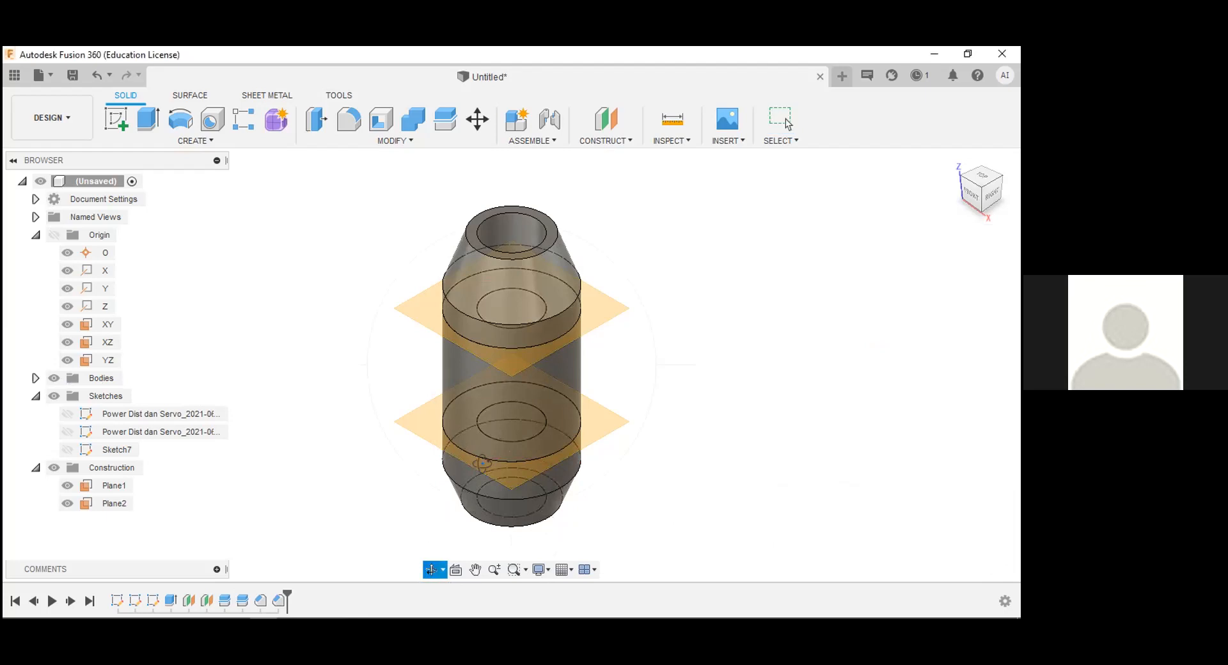
drag(490, 418, 556, 521)
drag(342, 566, 280, 604)
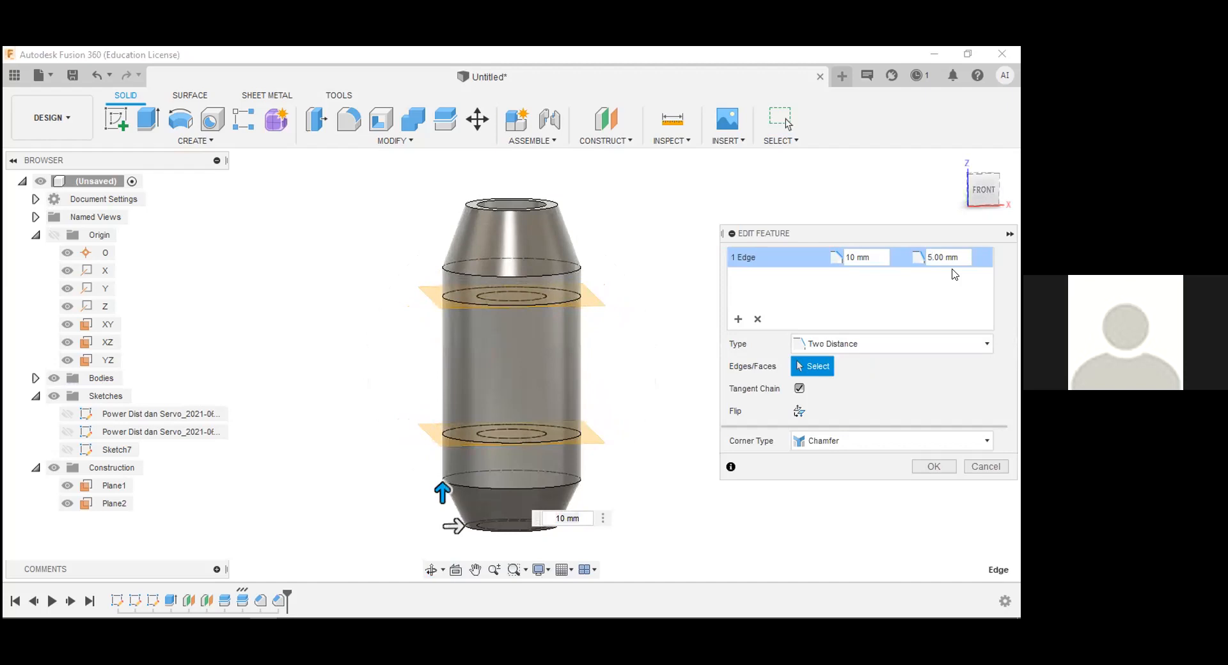
click(855, 256)
key(Return)
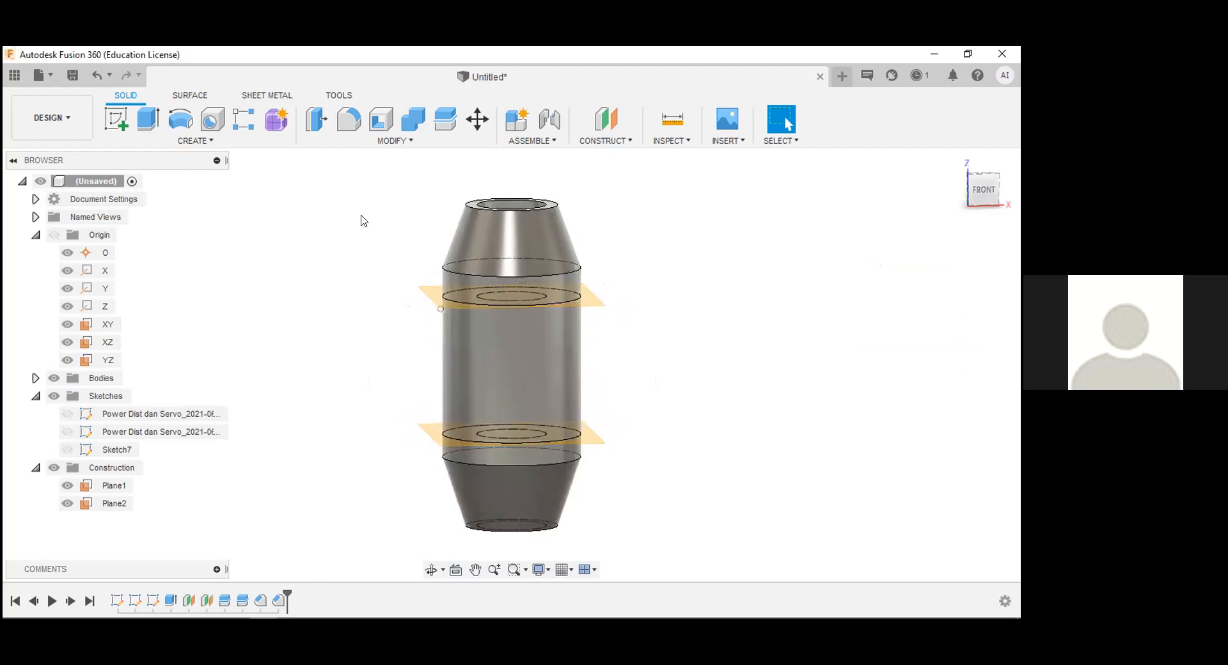
- Try to offset the tube's middle outer face by 3 mm using the Modify Existing Feature offset type
click(160, 117)
key(Escape)
click(316, 119)
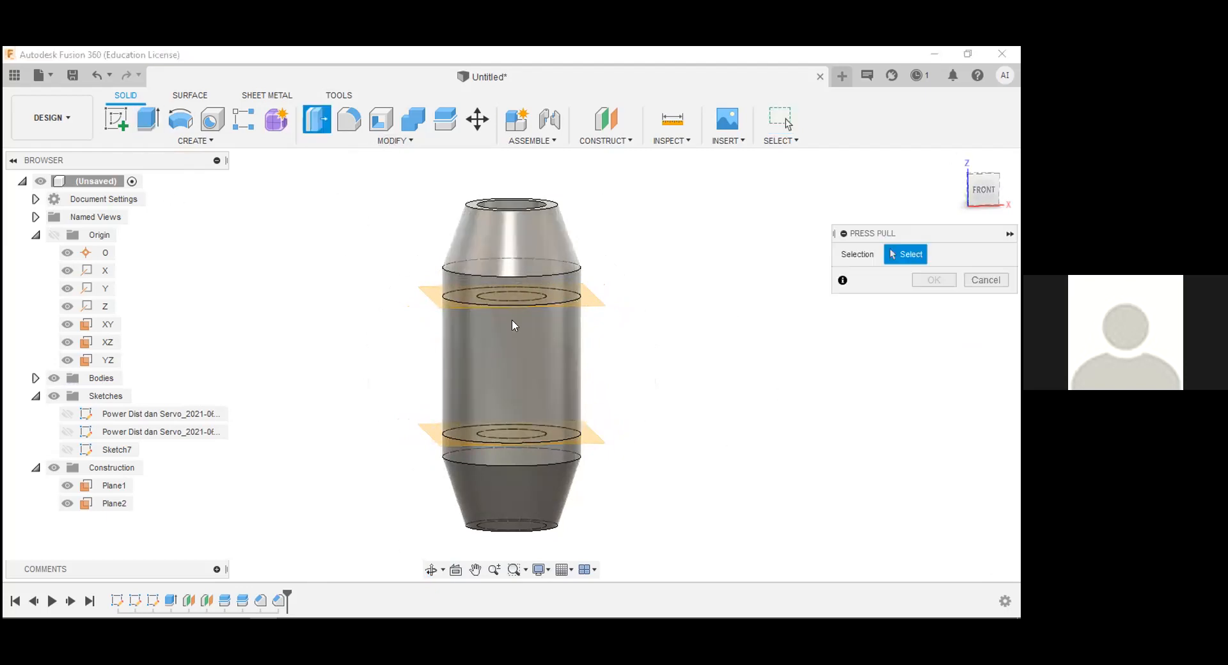
click(507, 346)
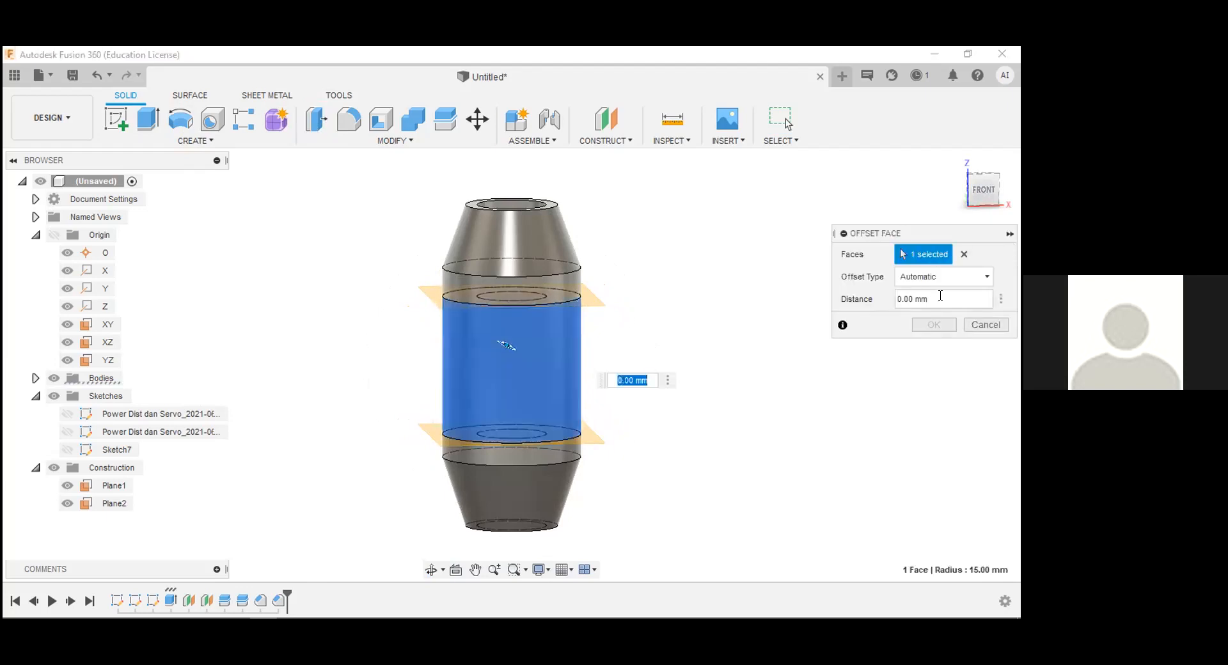
click(917, 278)
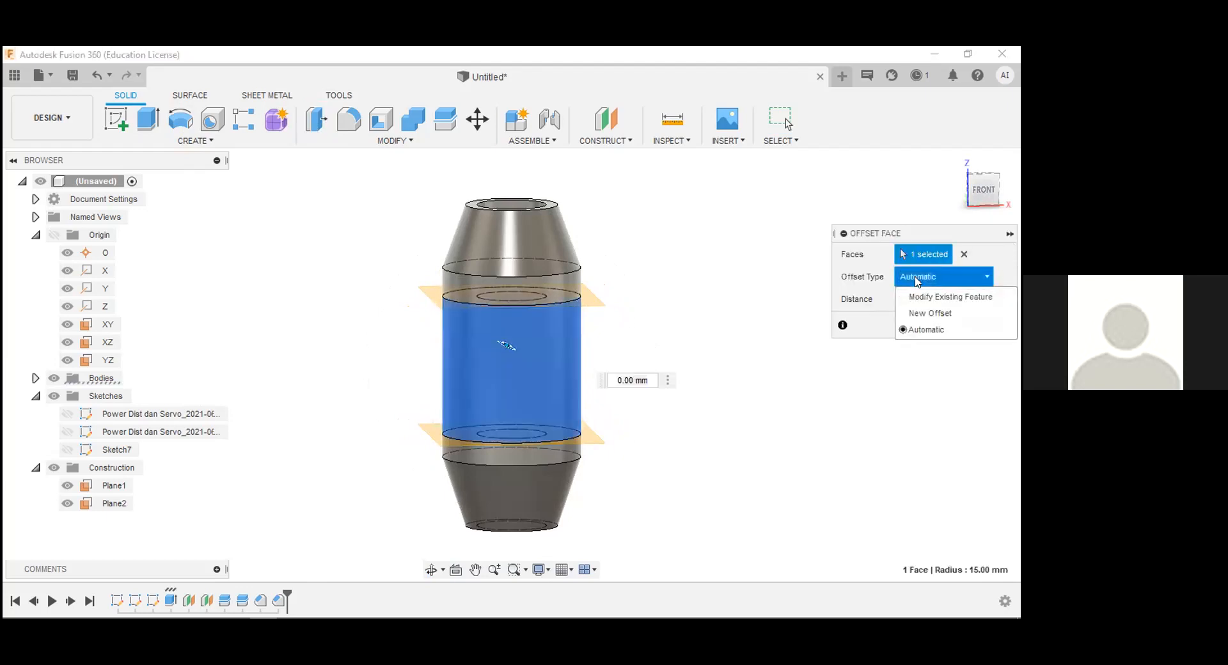
click(908, 297)
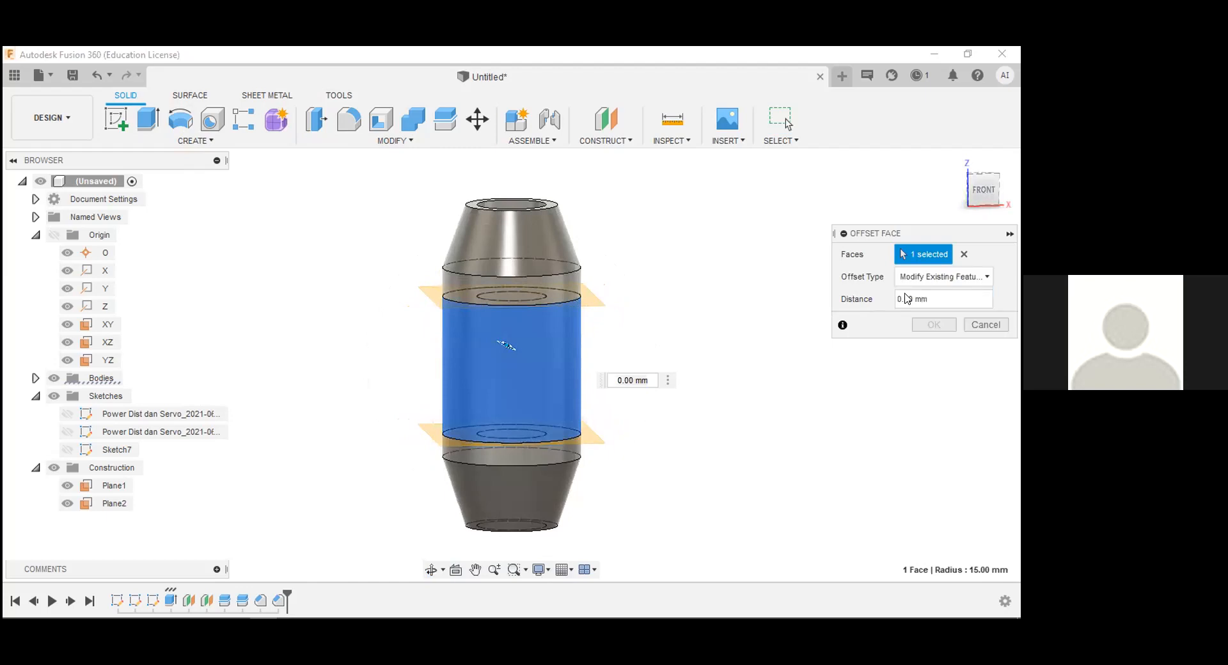
triple_click(899, 297)
key(Left)
key(Left)
key(Left)
key(BackSpace)
text(1)
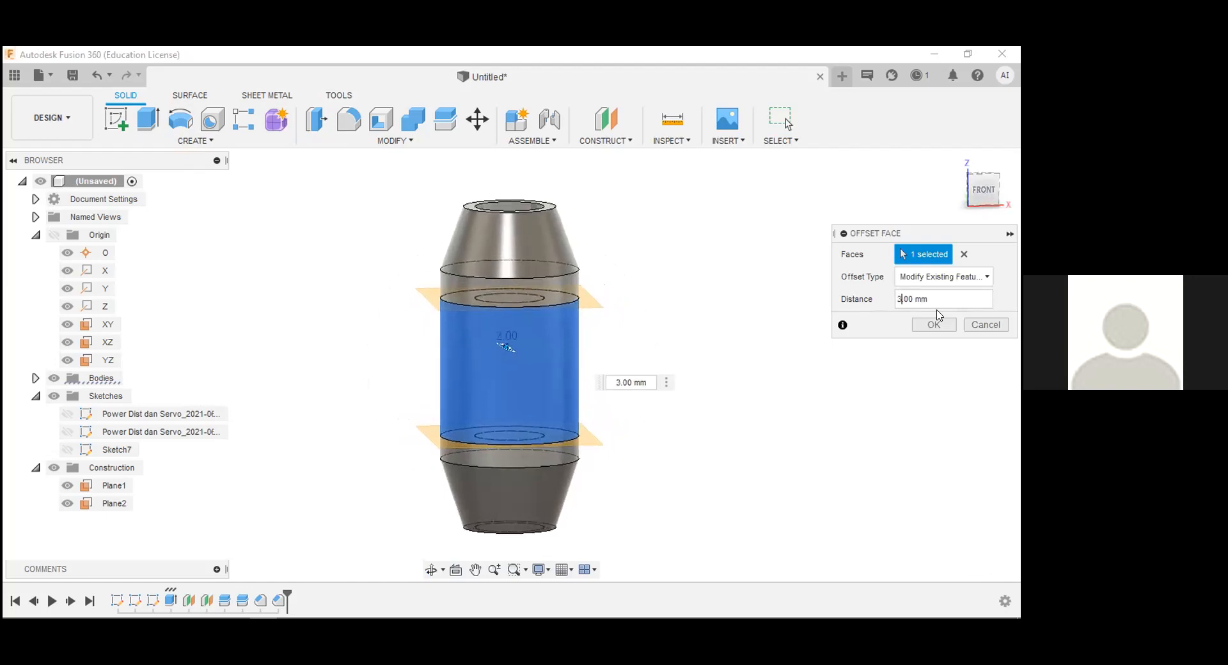
click(985, 325)
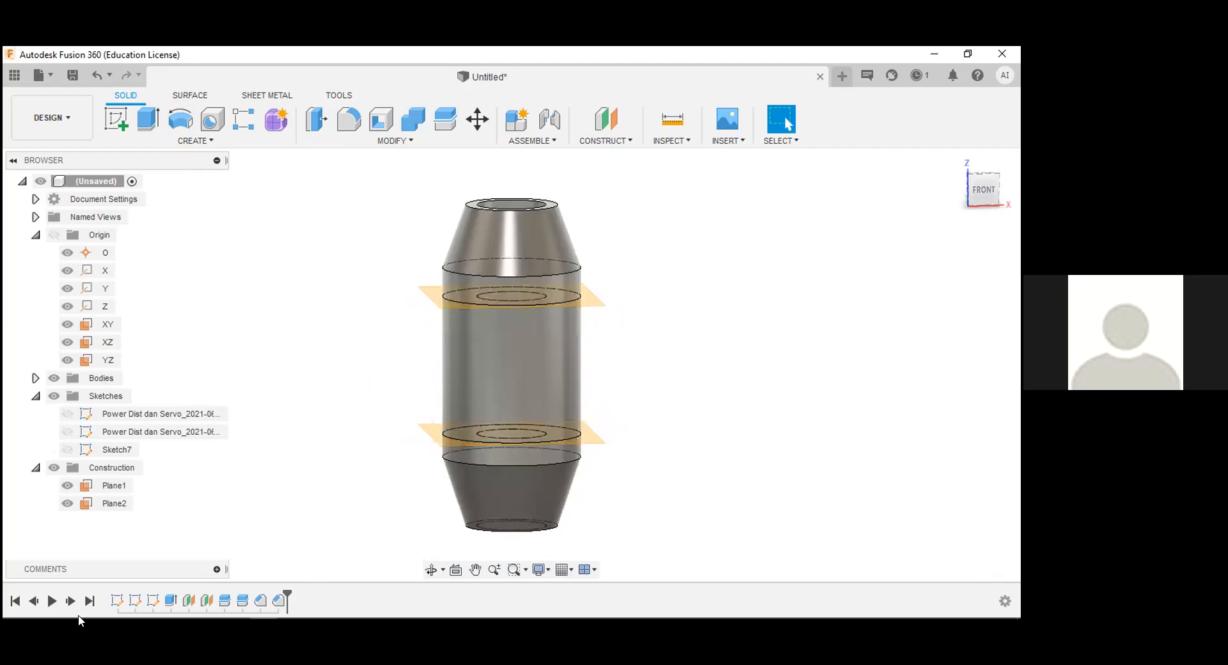
- Try a Press Pull of -2 mm on the tube's middle outer face with the Automatic offset type
click(158, 601)
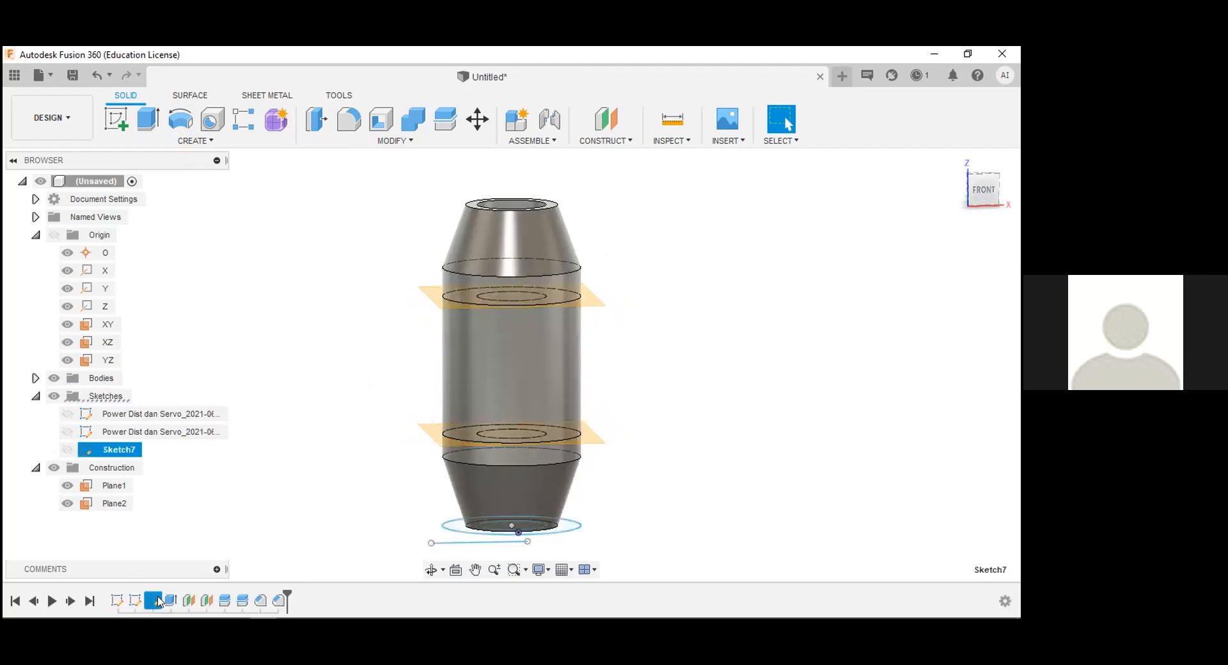
double_click(159, 601)
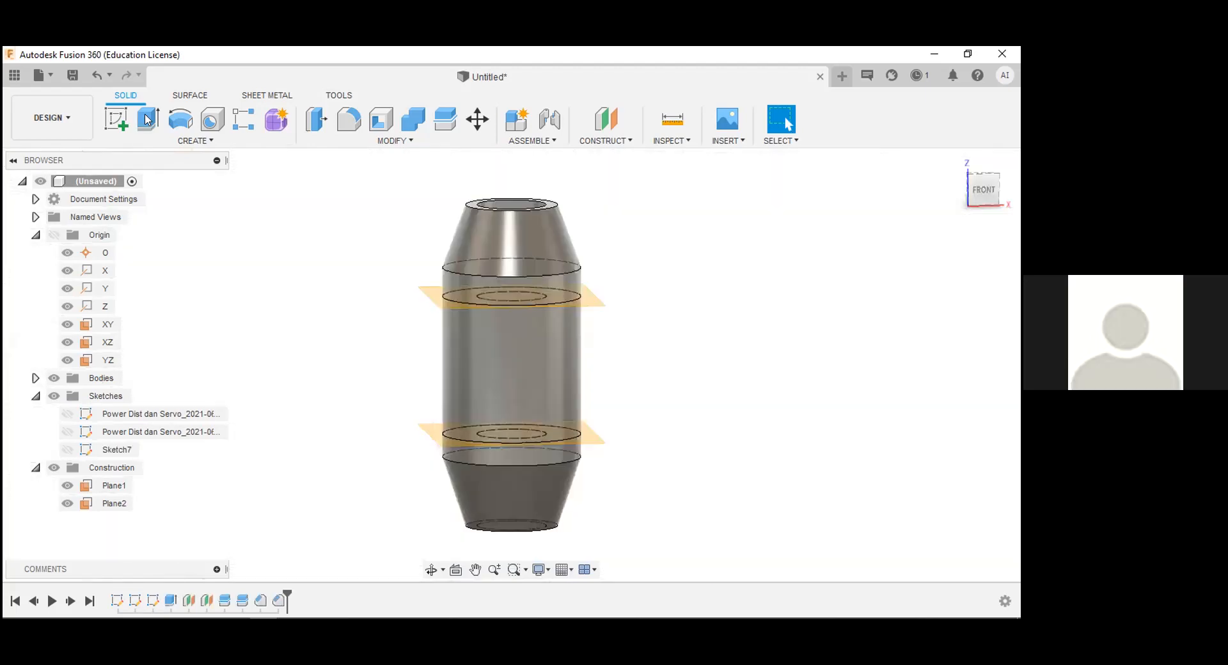
key(q)
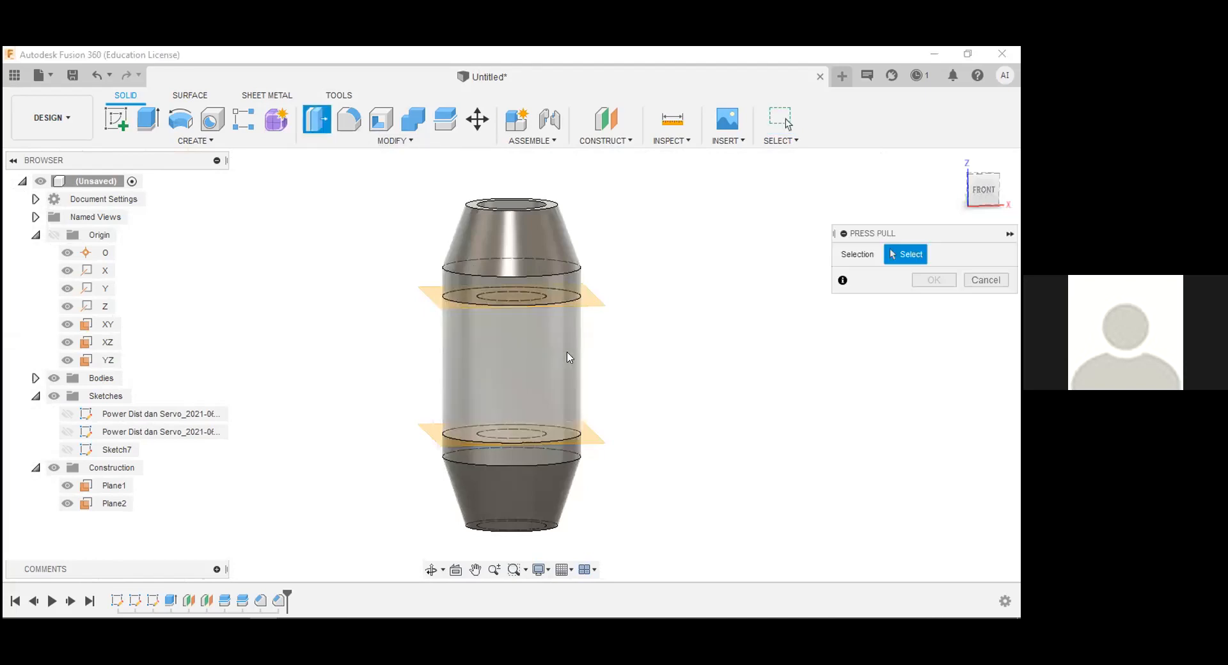
click(569, 357)
text(-)
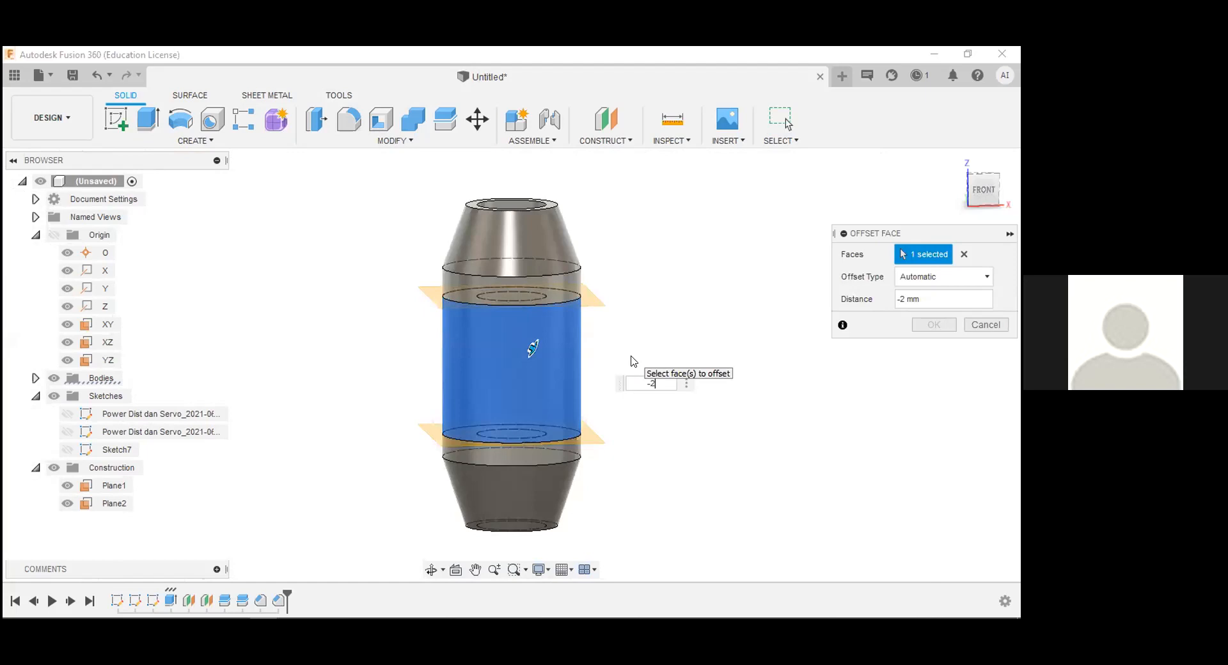
text(2)
key(BackSpace)
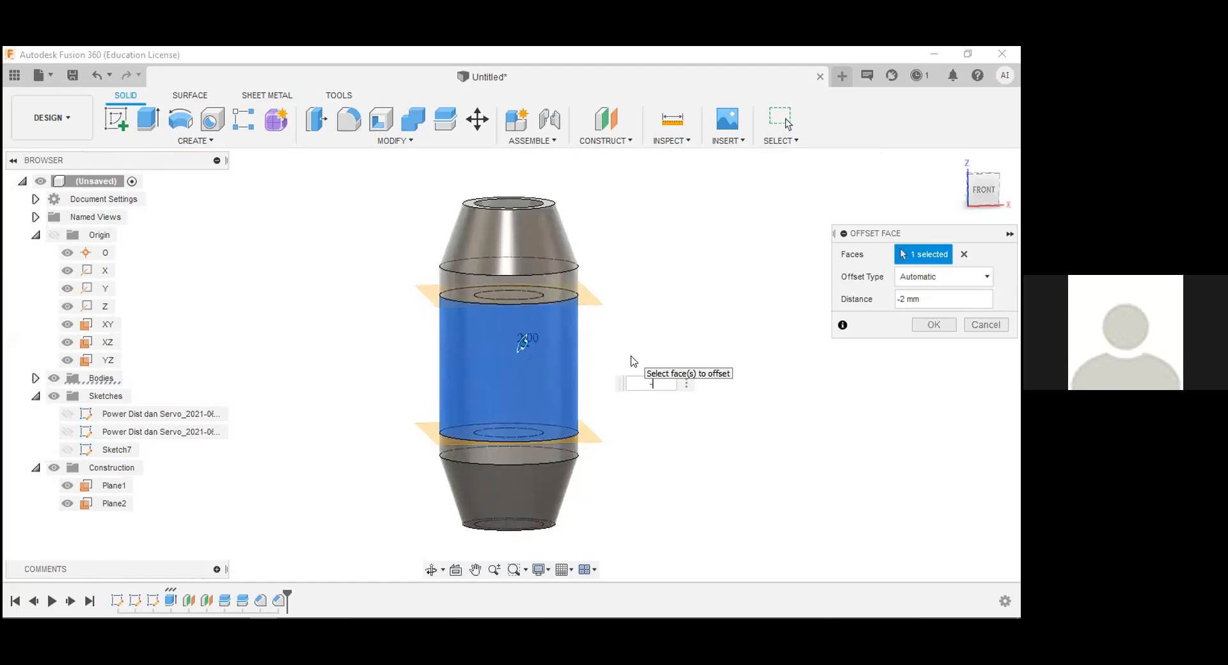
key(Escape)
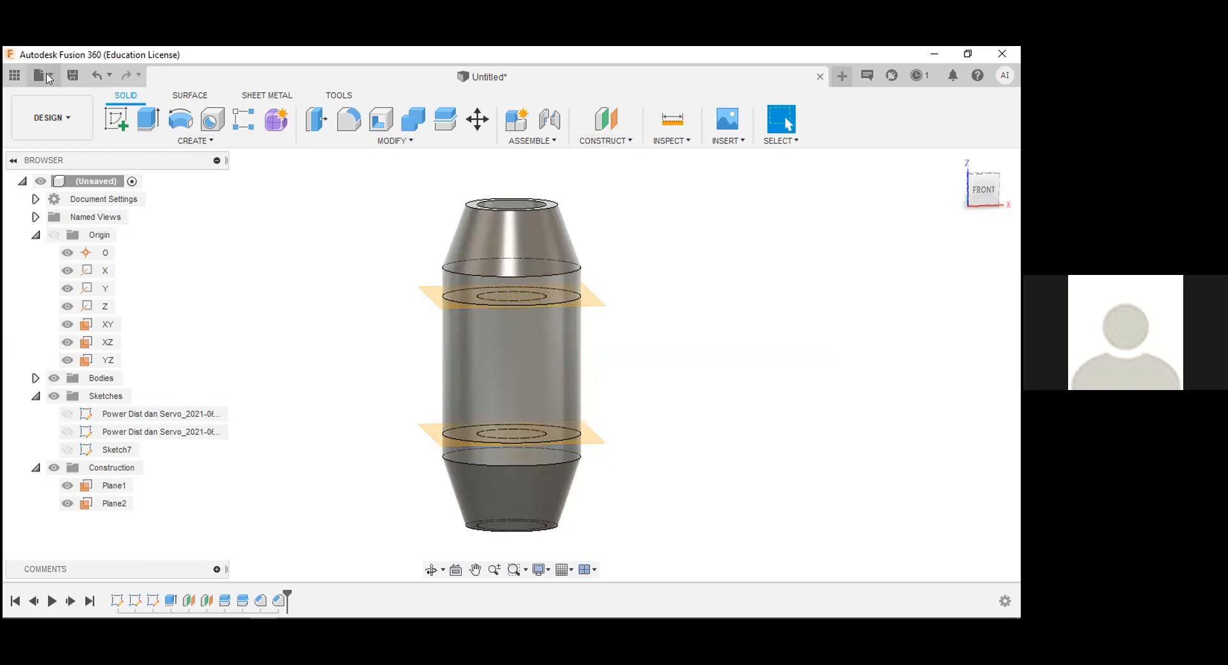
click(47, 77)
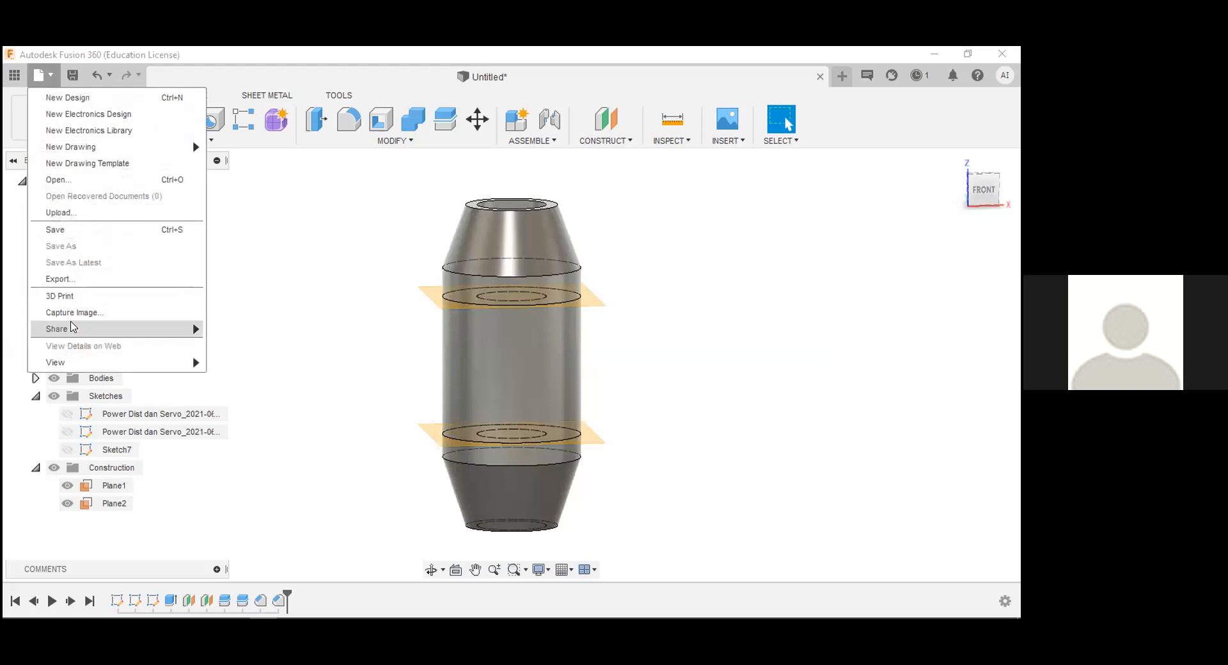
click(15, 76)
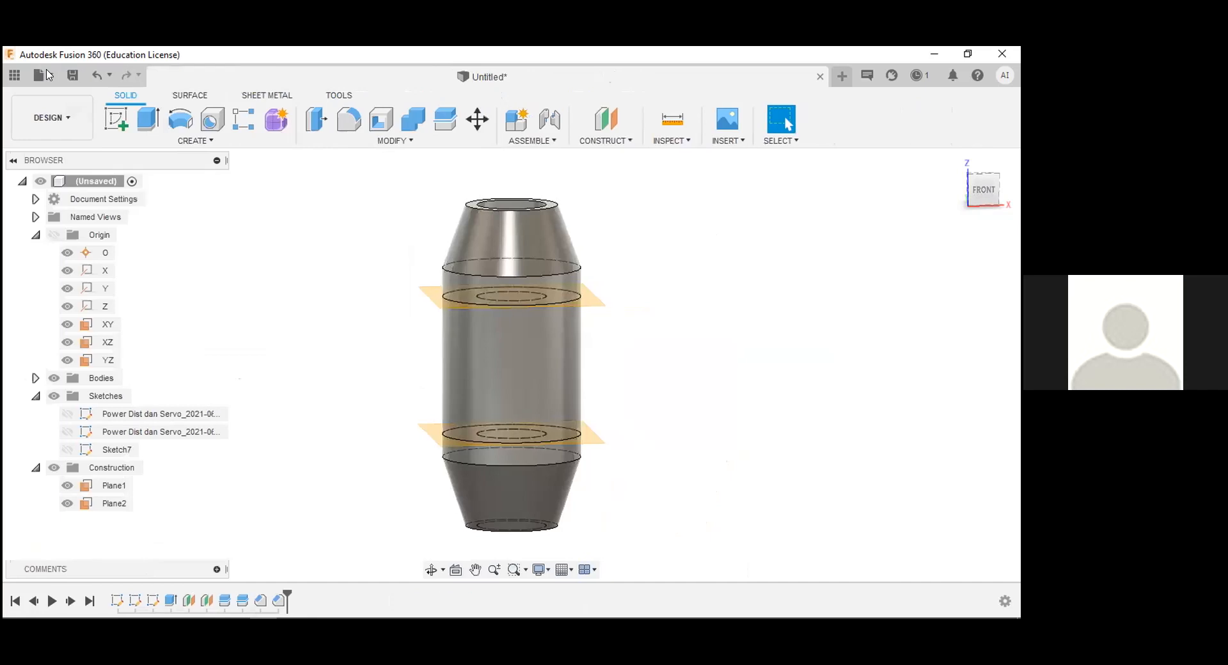
click(46, 75)
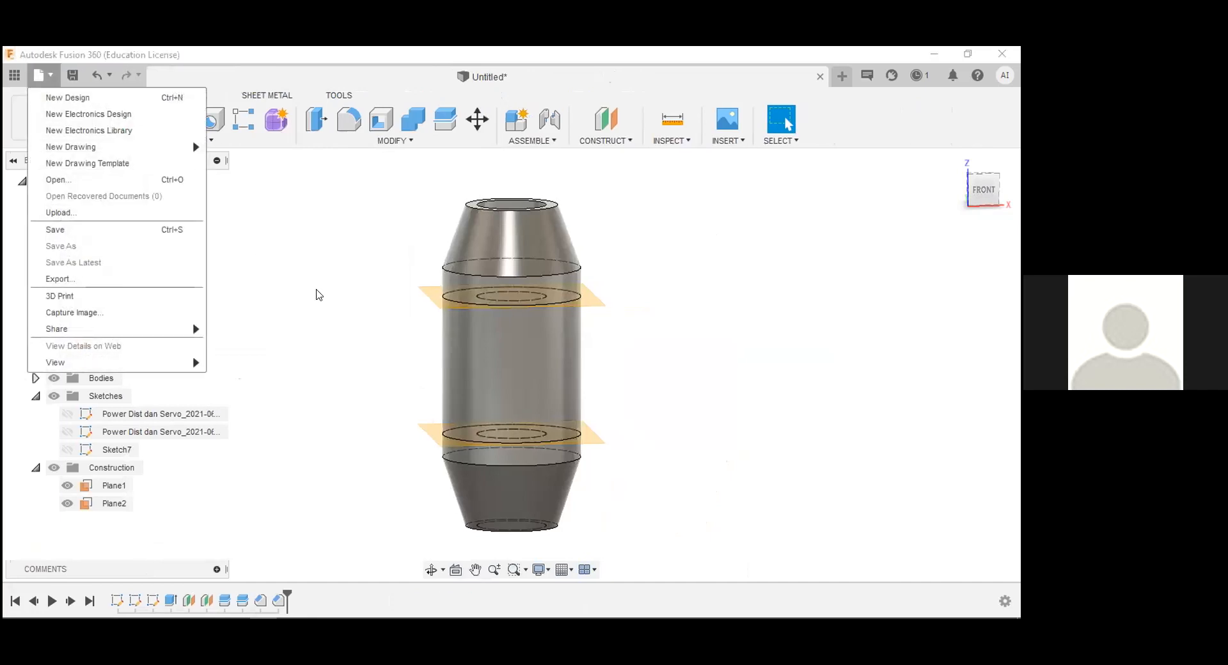
click(316, 293)
- Review the unit types available for the document in its settings and keep millimeters
click(65, 184)
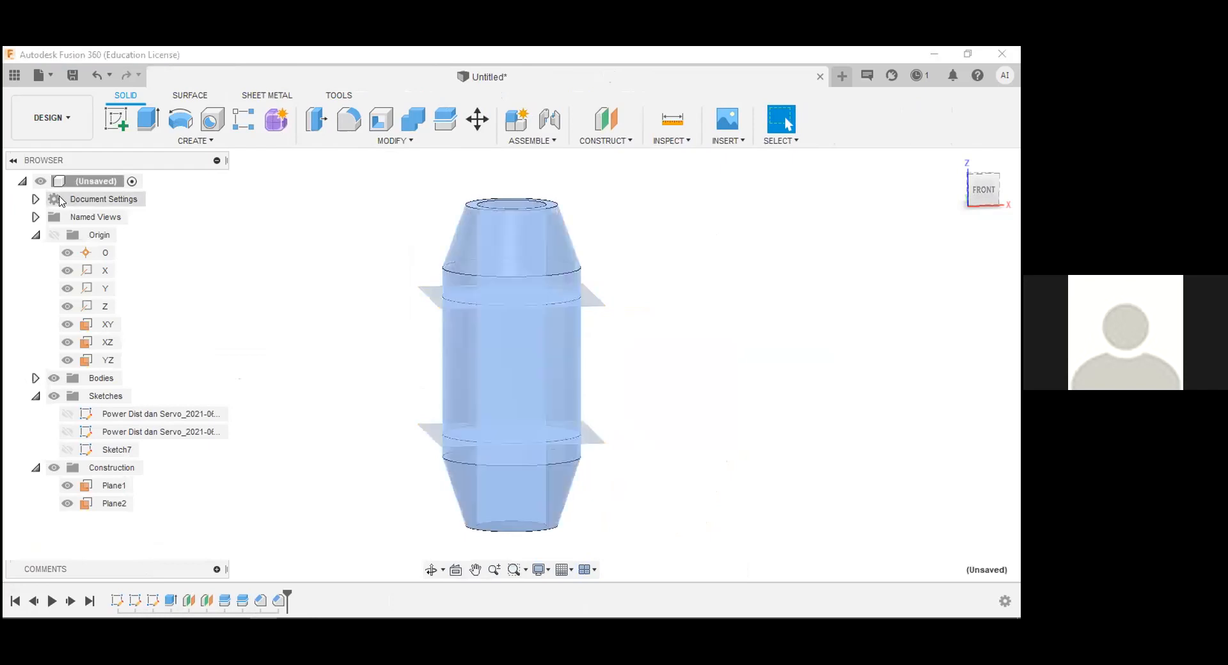
click(36, 199)
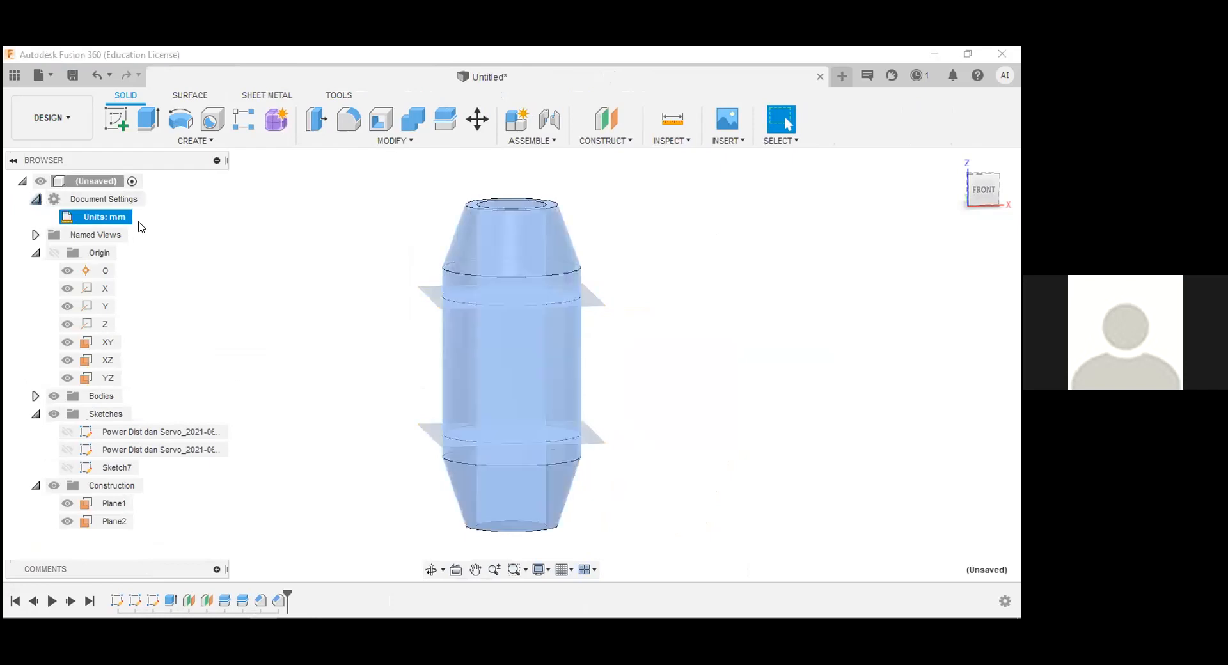
click(143, 217)
click(934, 262)
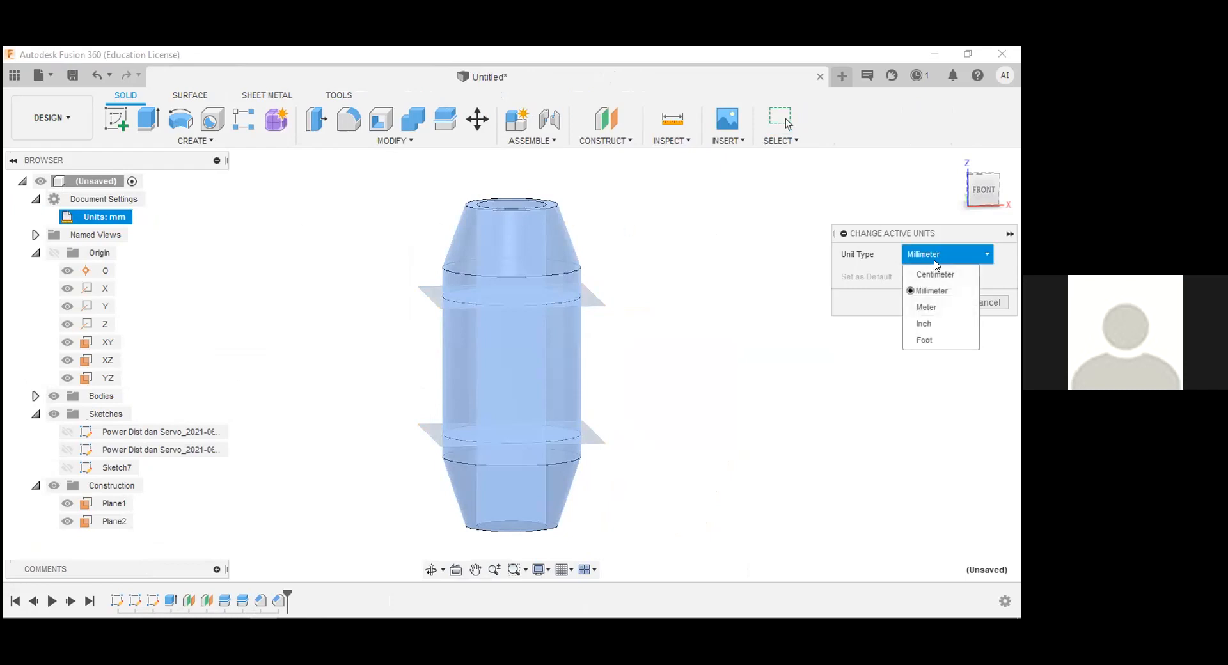
click(995, 316)
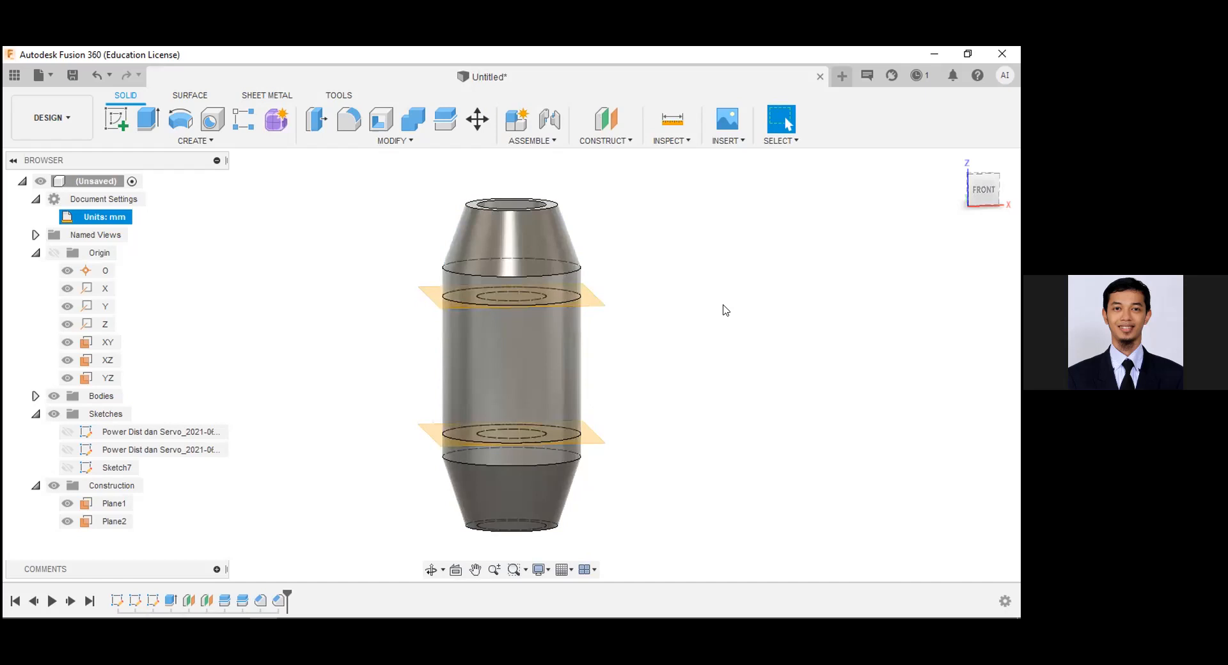
- Try to press-pull the narrow cylindrical band below the upper taper by 3 mm
click(148, 118)
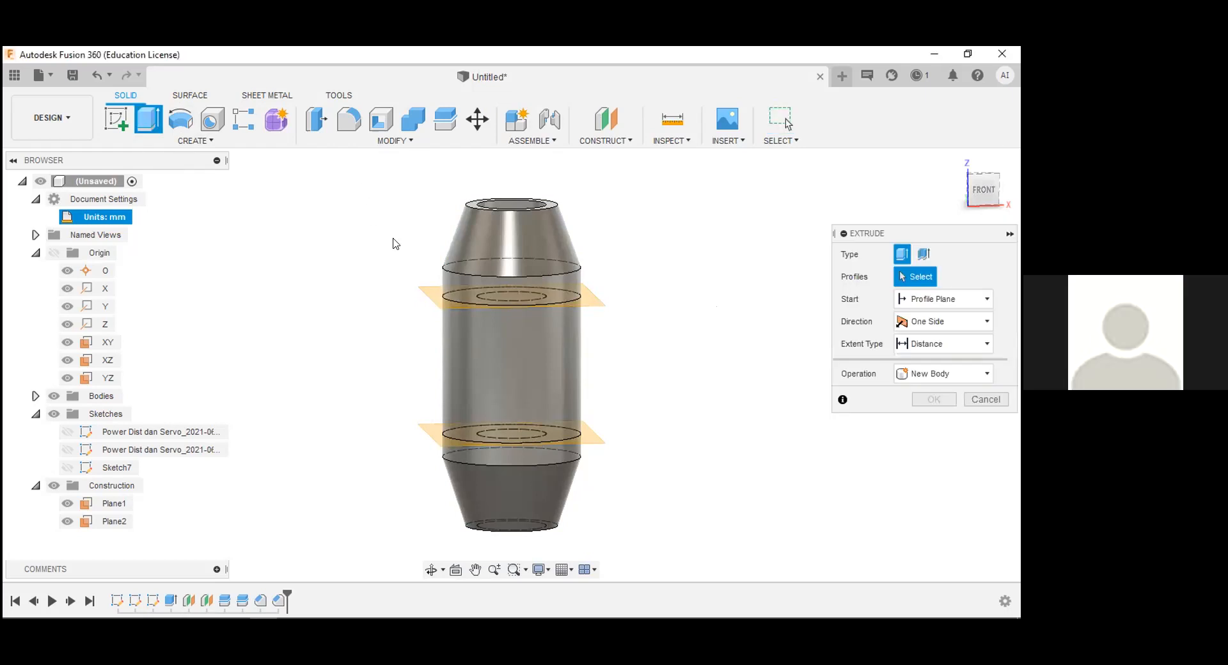
click(318, 120)
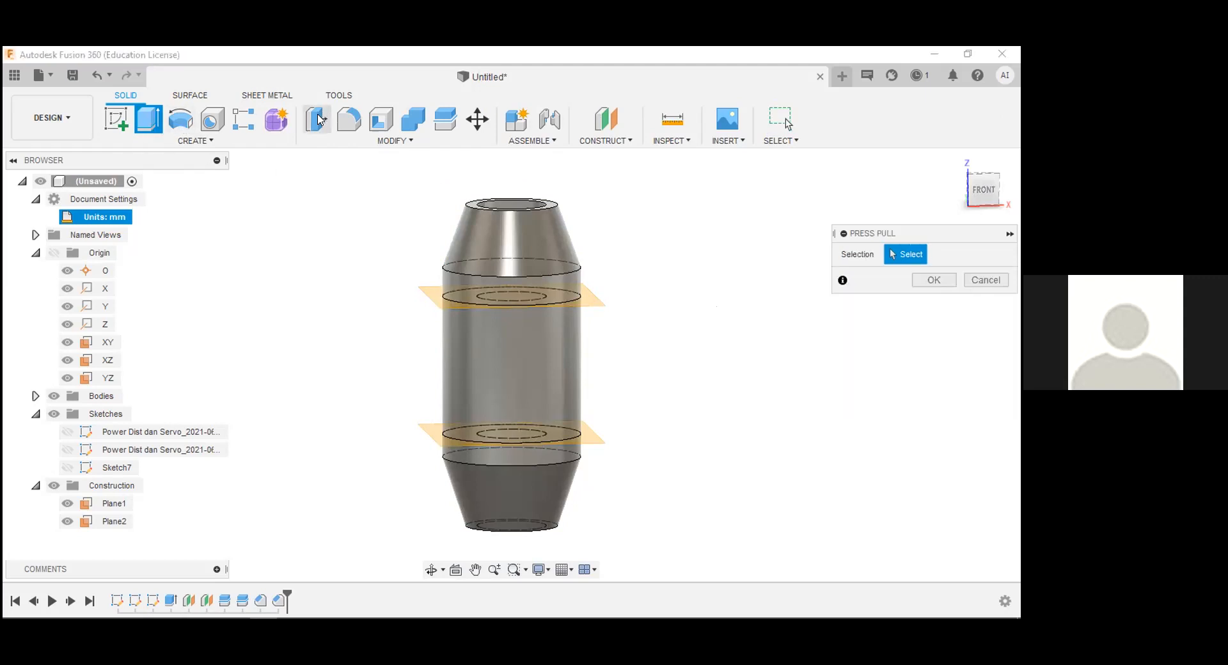
click(528, 292)
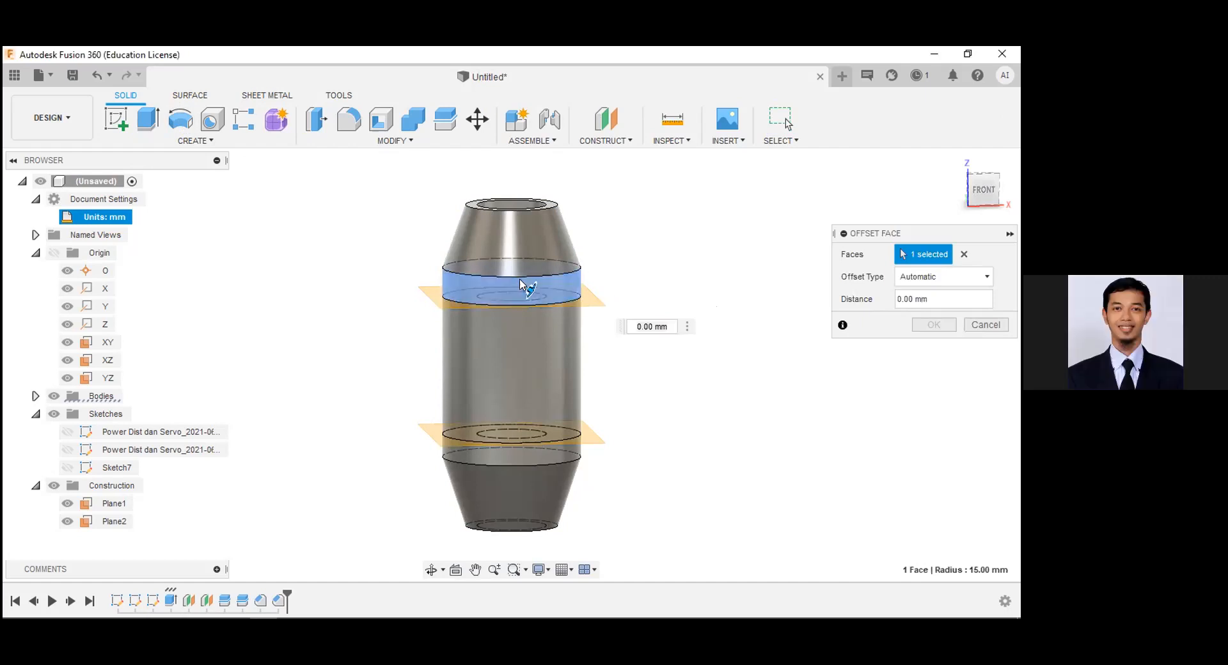
text(3)
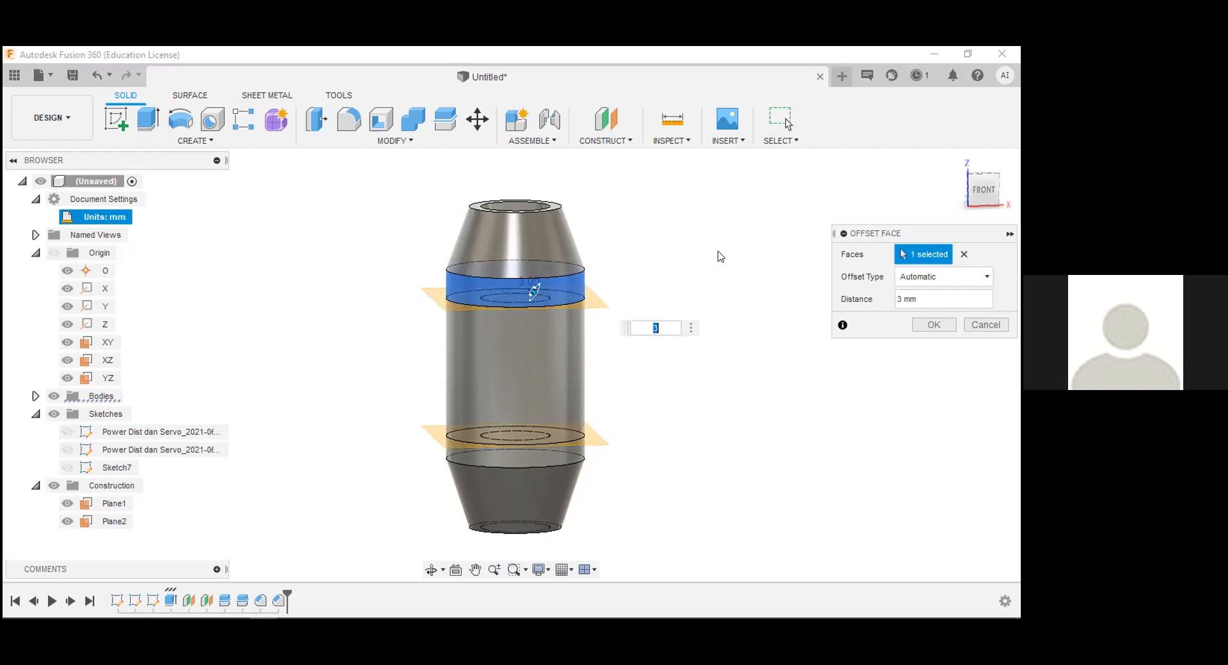
key(Return)
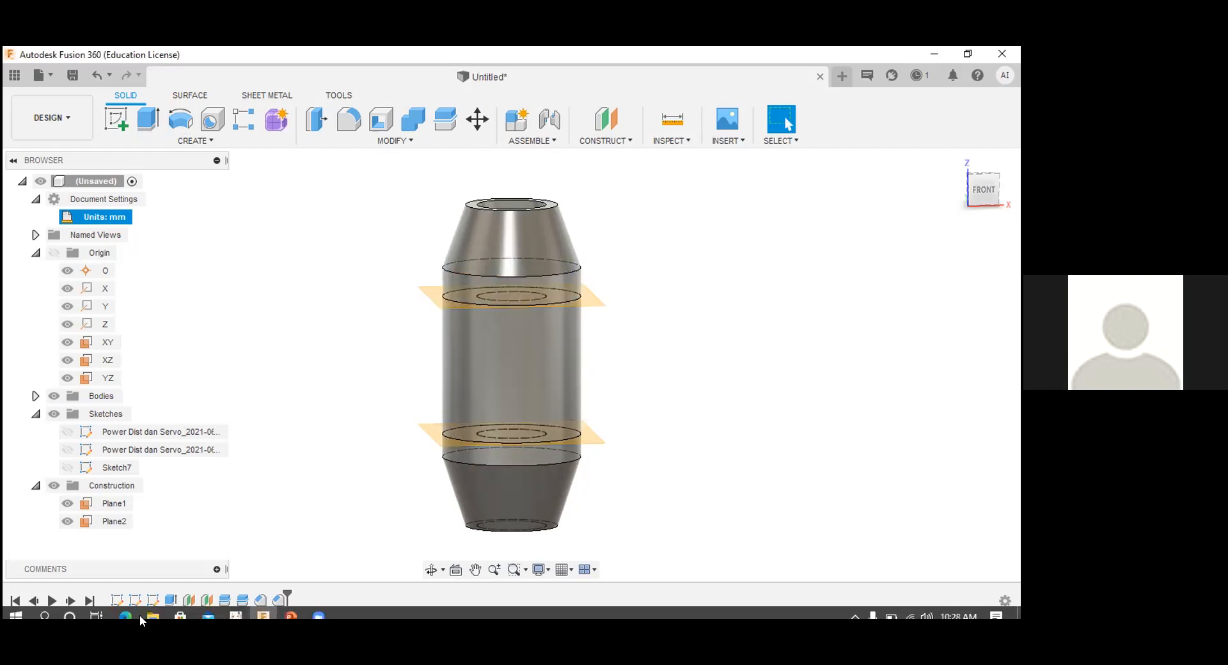
- Switch to the Edge browser, search the web for "fusion 360" and open Autodesk's Fusion 360 for Personal Use page
click(126, 613)
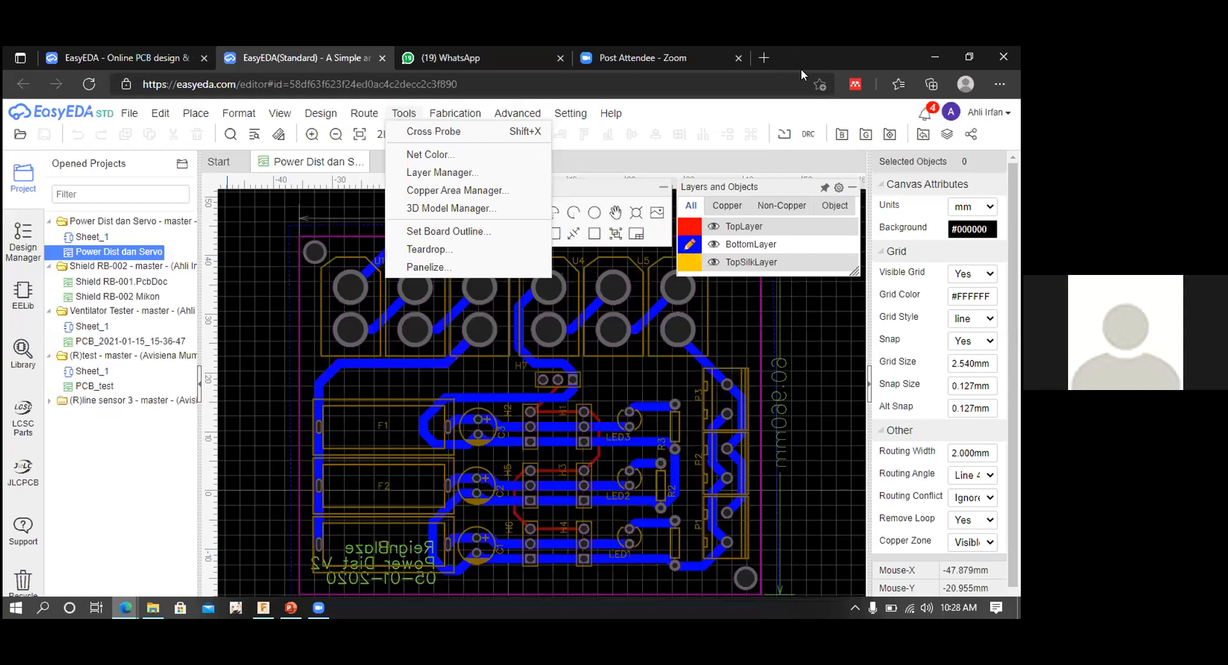
click(763, 57)
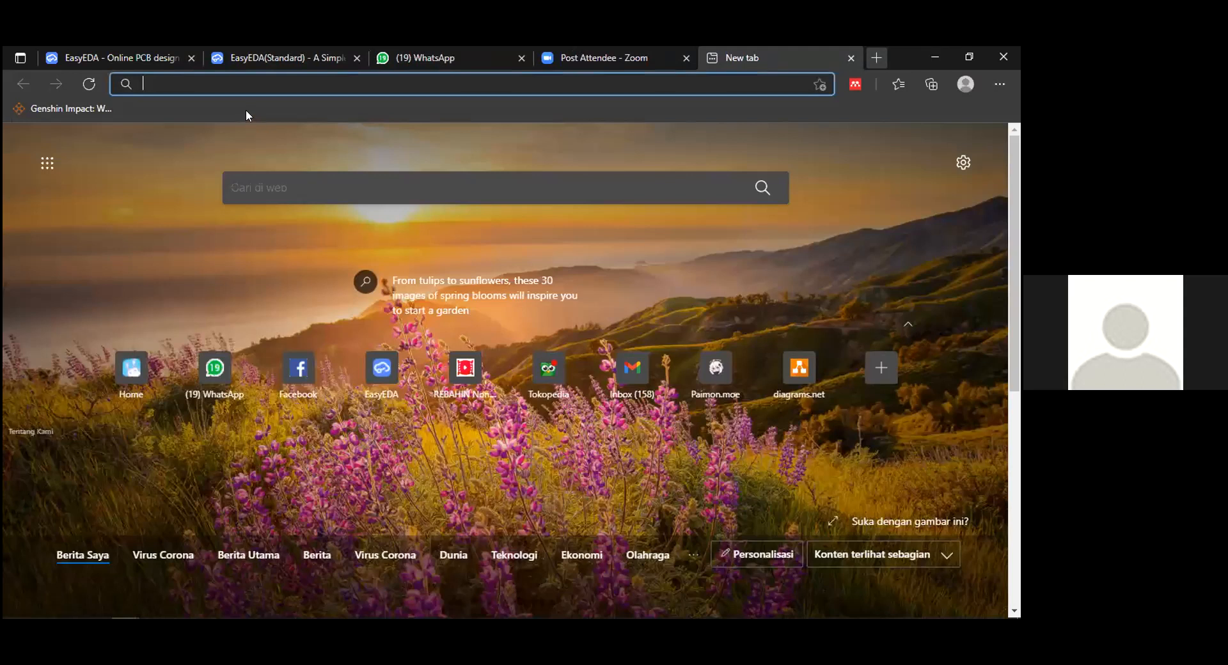
key(ctrl+t)
text(fus)
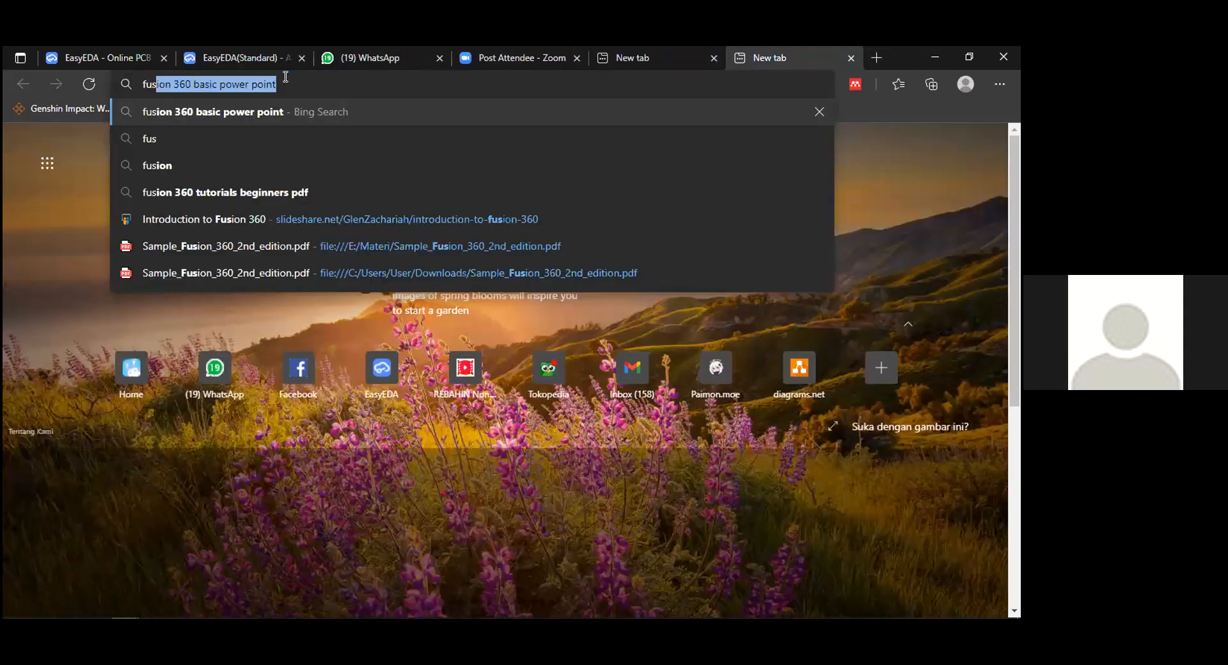
text(ion 360)
key(Return)
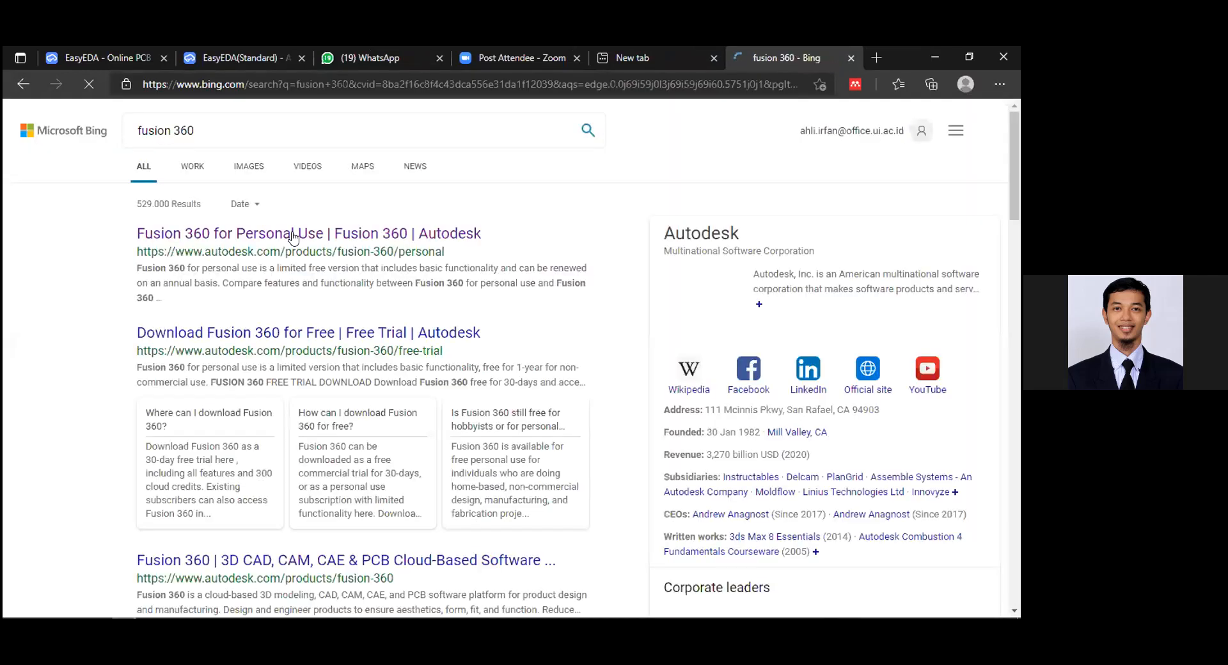
click(293, 235)
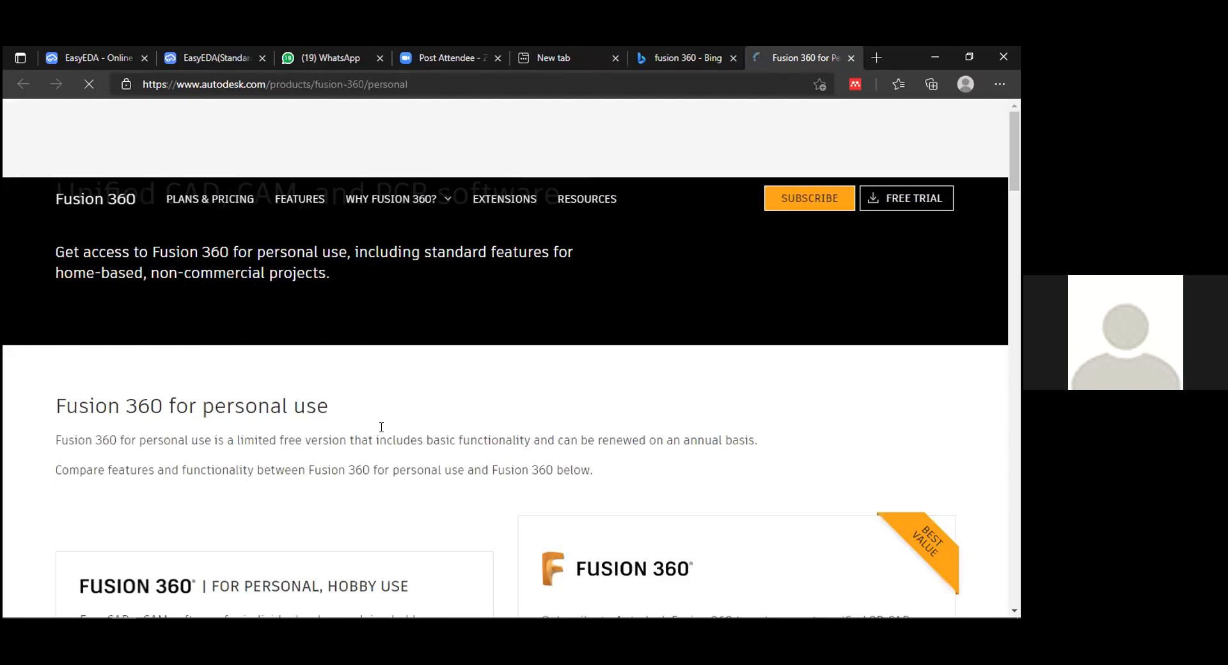
- Compare the price, CAM, data management and electronics features of the free personal version with the full Fusion 360 subscription
scroll(361, 404, down, 5)
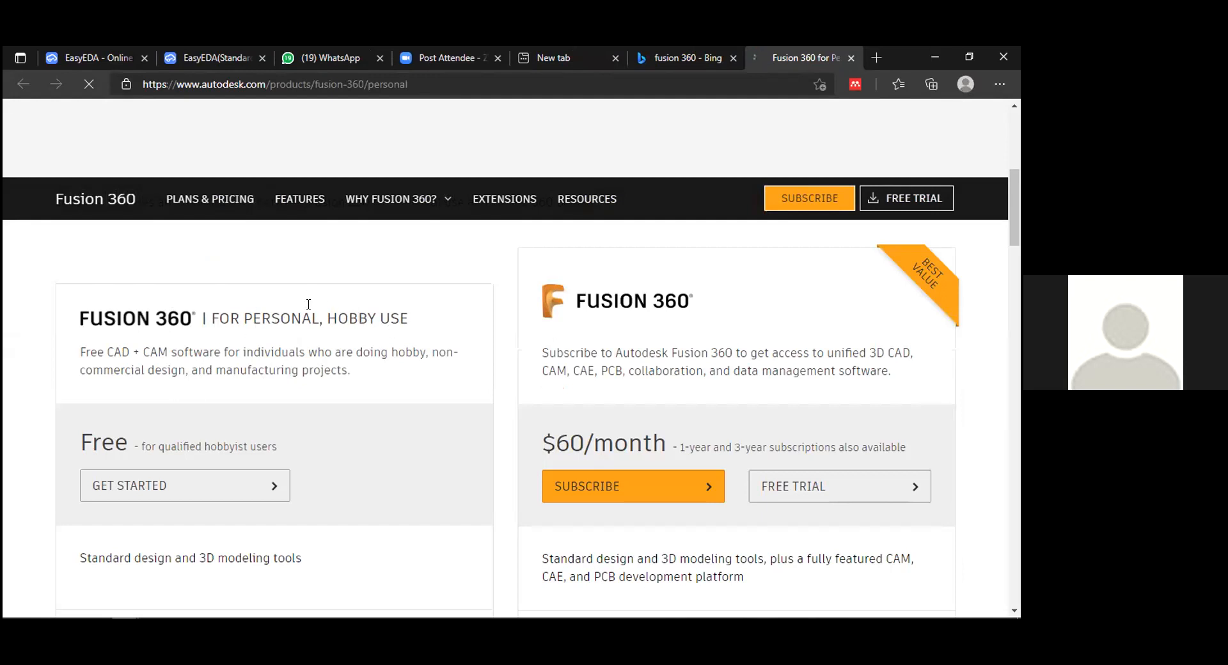
scroll(301, 360, down, 5)
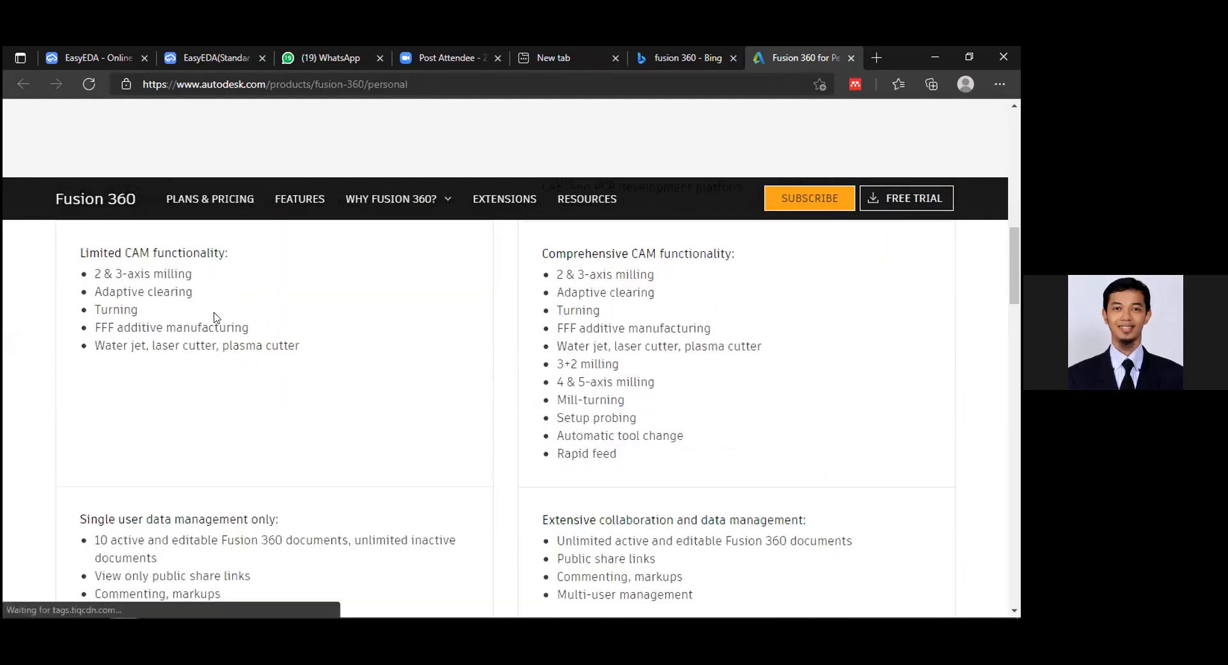
scroll(192, 315, up, 2)
scroll(192, 359, up, 3)
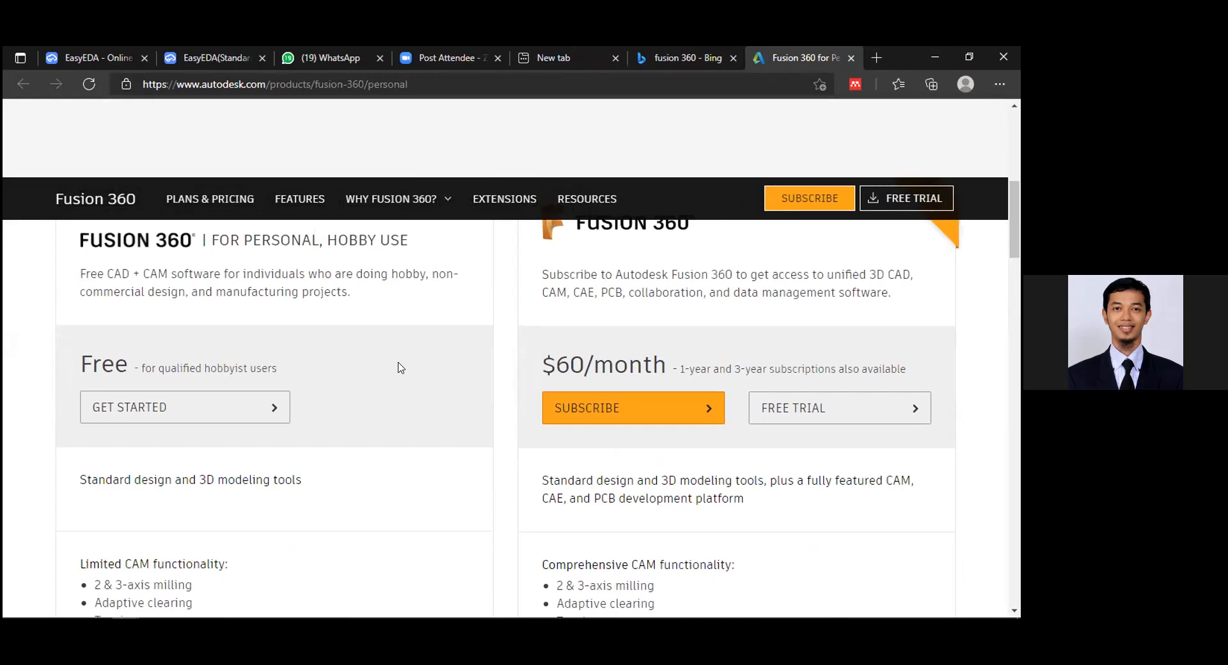
scroll(362, 370, up, 5)
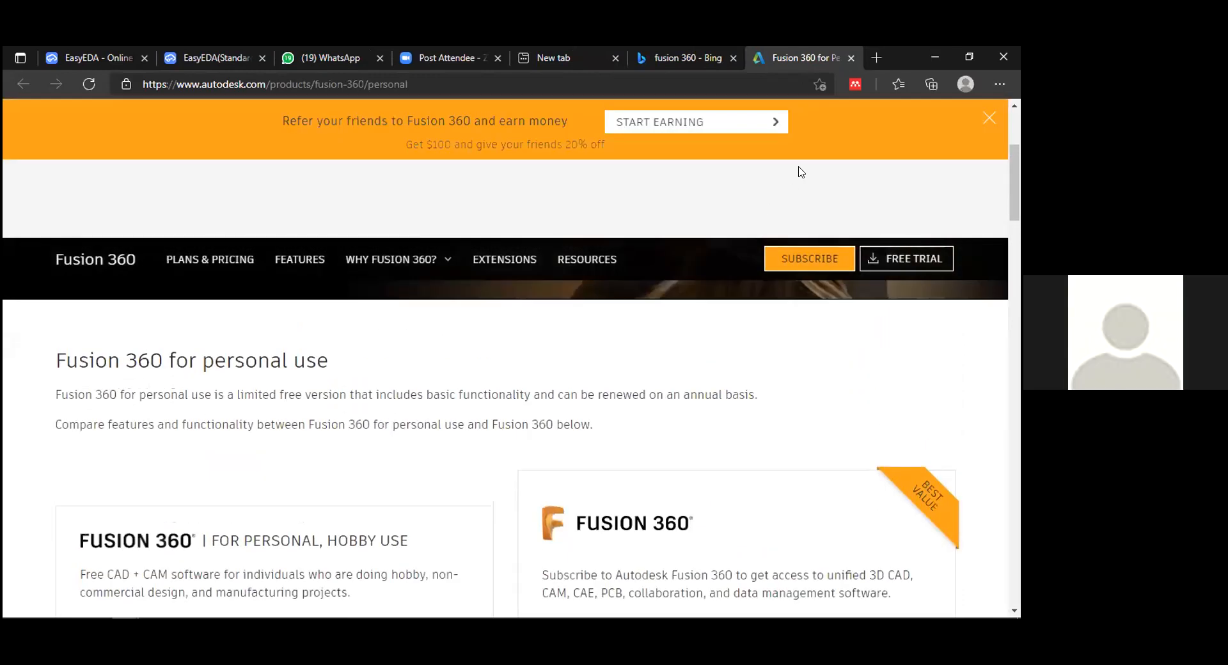
scroll(211, 480, down, 10)
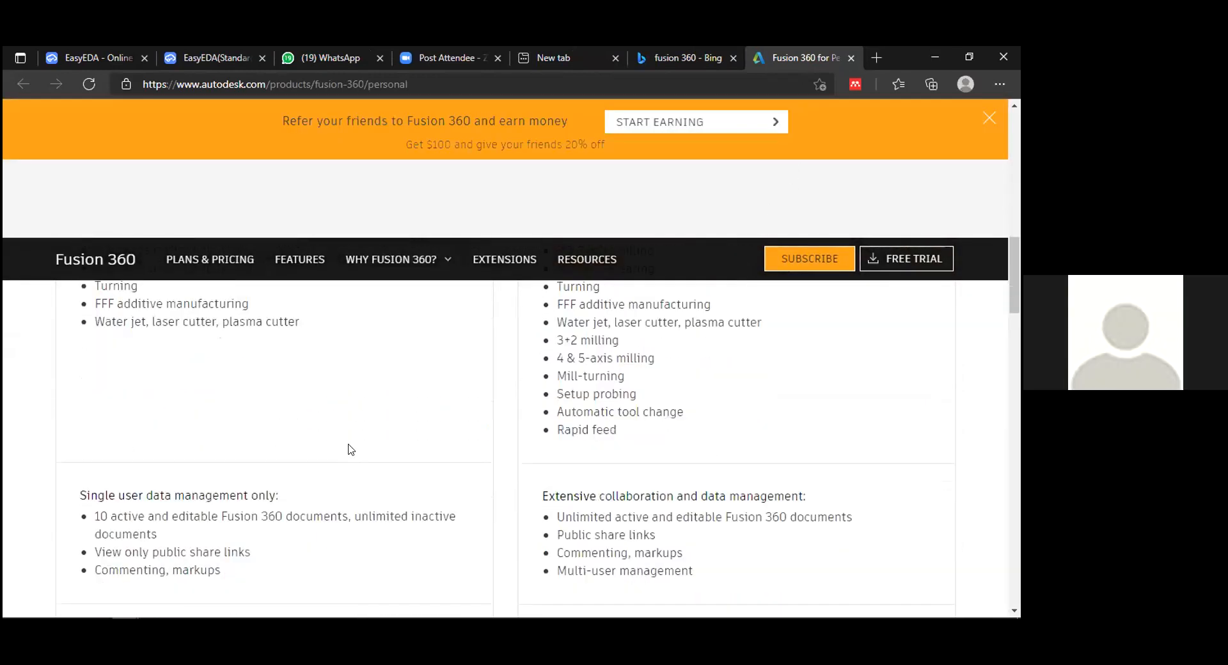
scroll(252, 416, down, 4)
scroll(251, 417, up, 9)
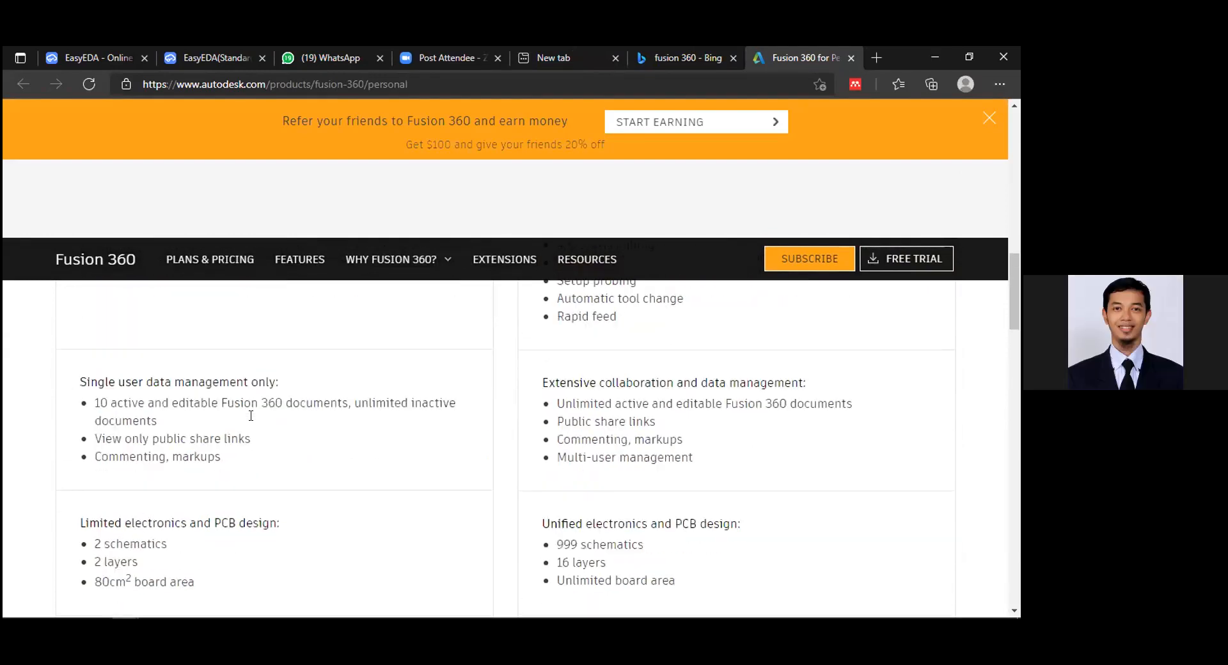
- Examine how the personal and full versions differ in electronics, 2D drawings, support, rendering, CAM functionality and price
scroll(278, 411, up, 10)
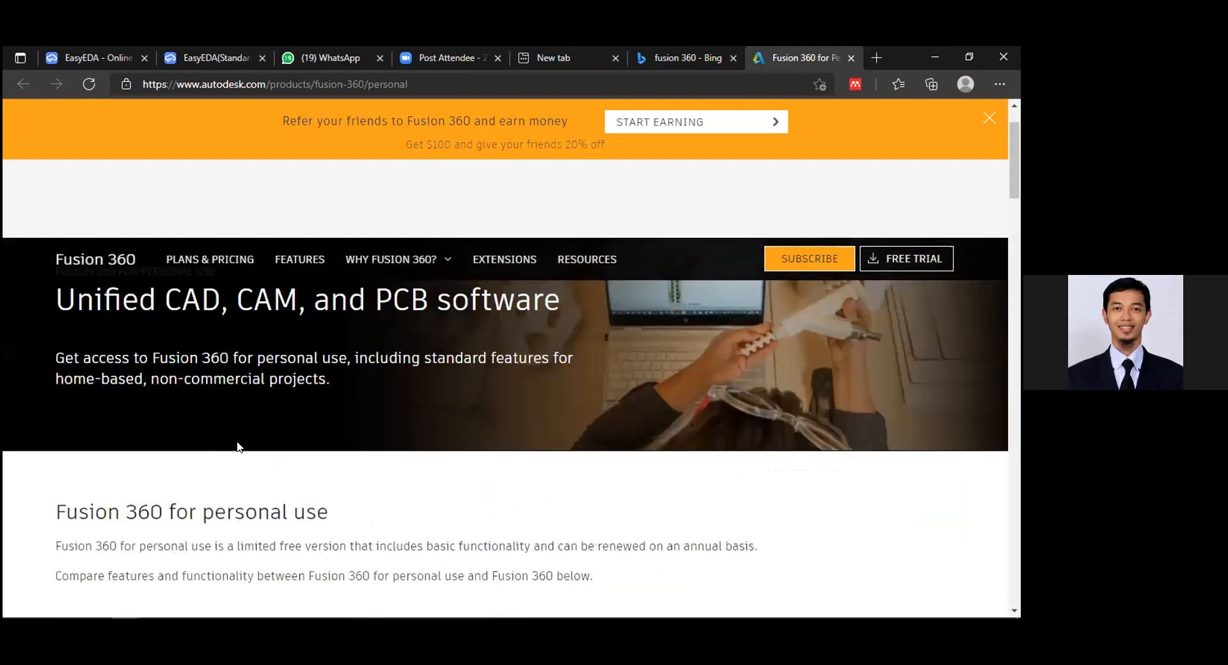
scroll(222, 484, down, 10)
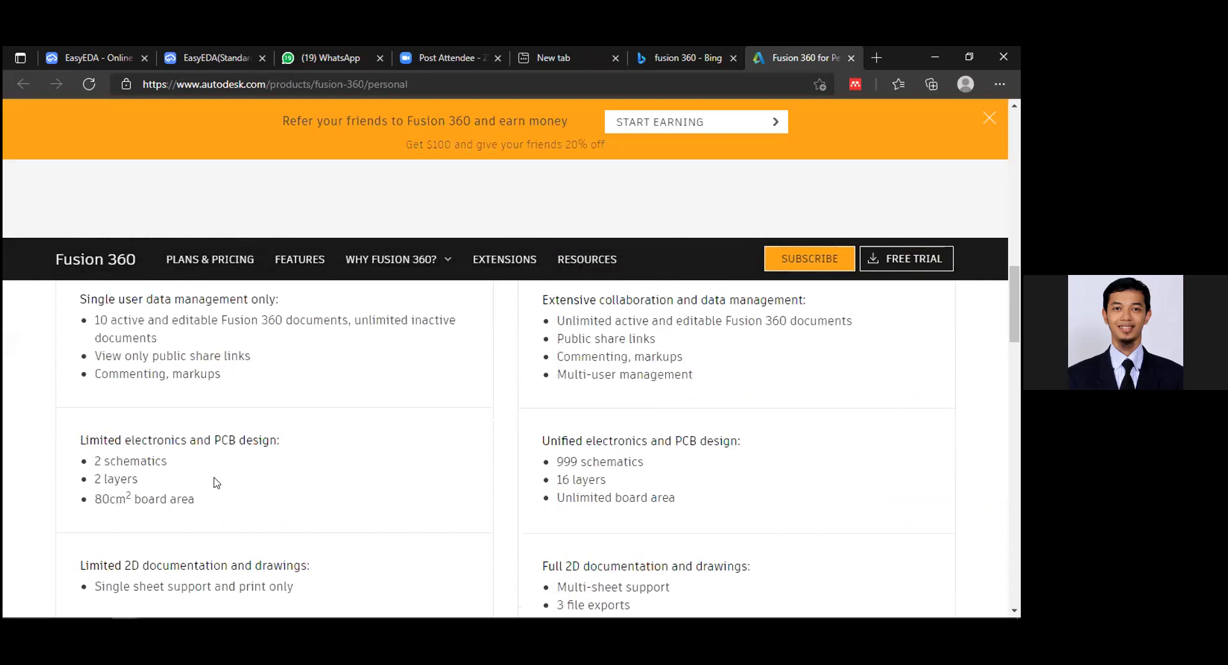
scroll(217, 467, down, 5)
scroll(217, 468, up, 6)
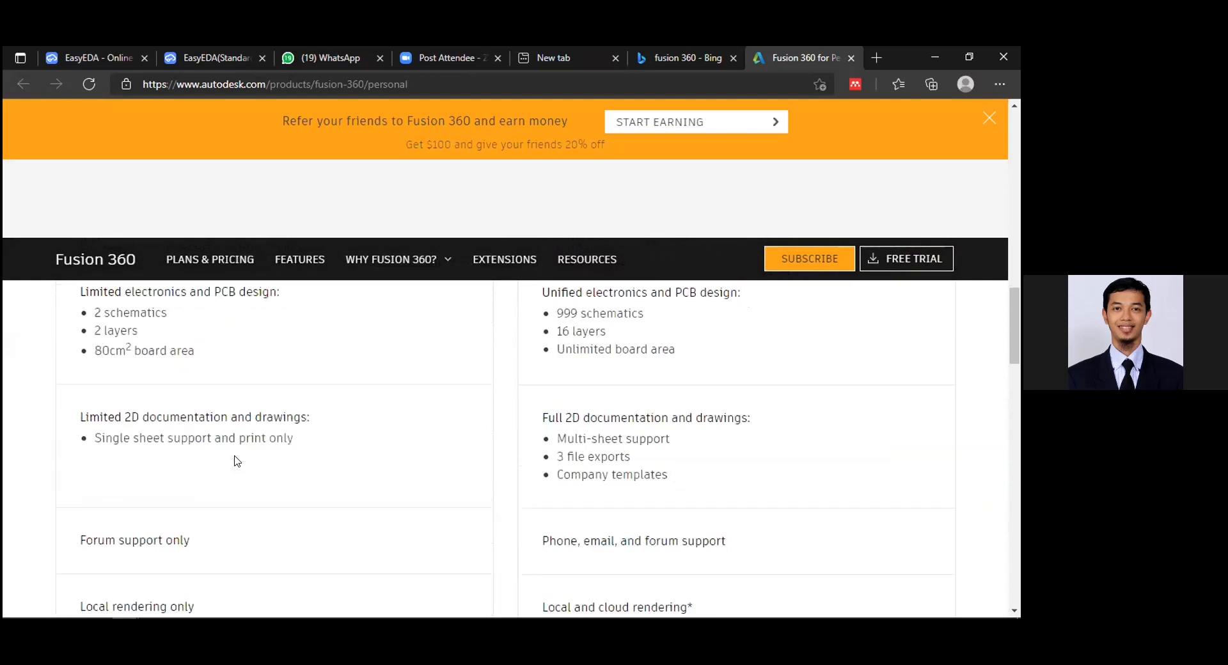
scroll(339, 403, up, 5)
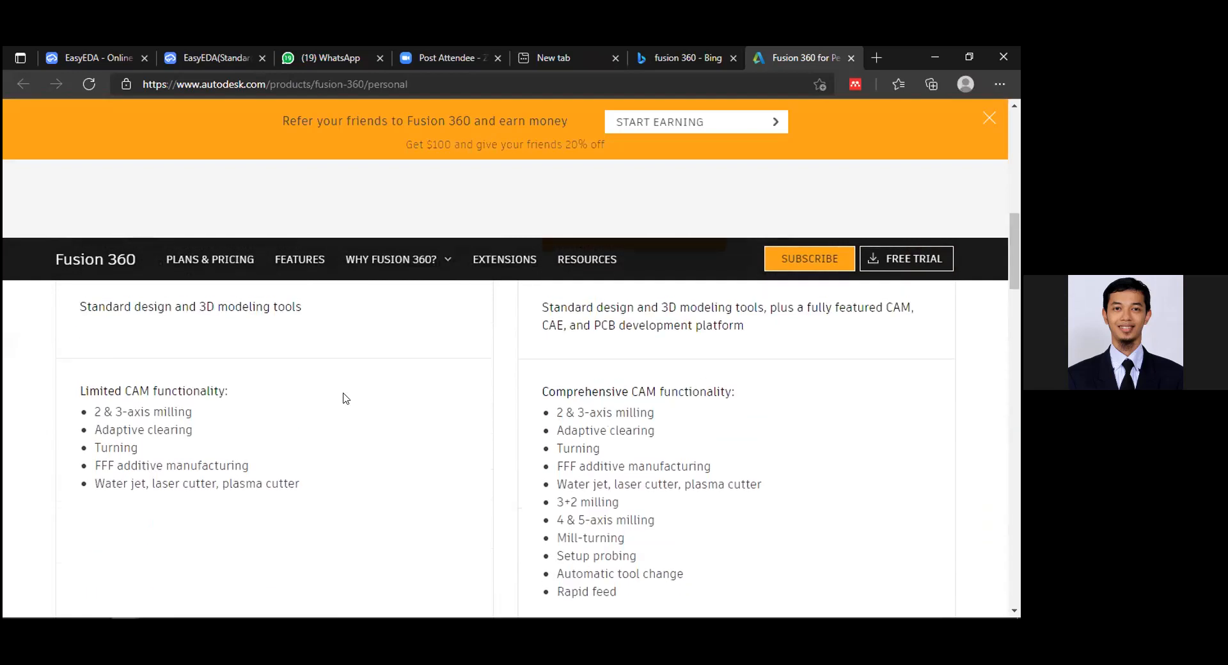
scroll(289, 461, up, 5)
scroll(324, 459, down, 3)
scroll(322, 451, up, 3)
scroll(294, 423, down, 1)
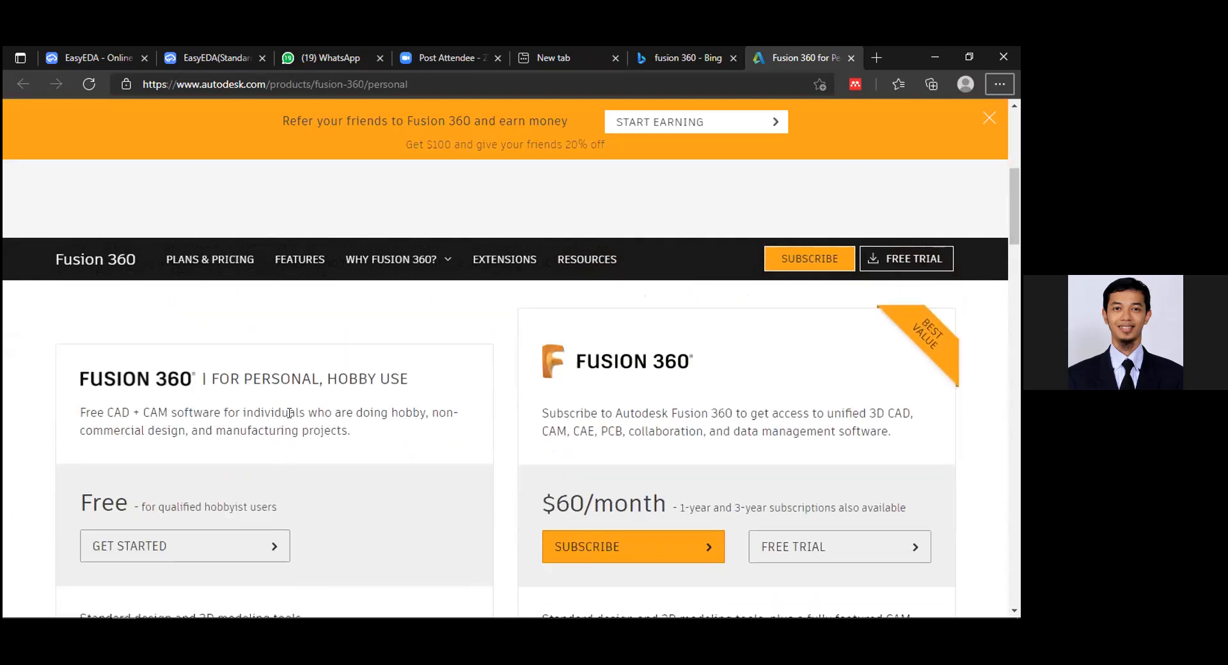
scroll(288, 446, down, 5)
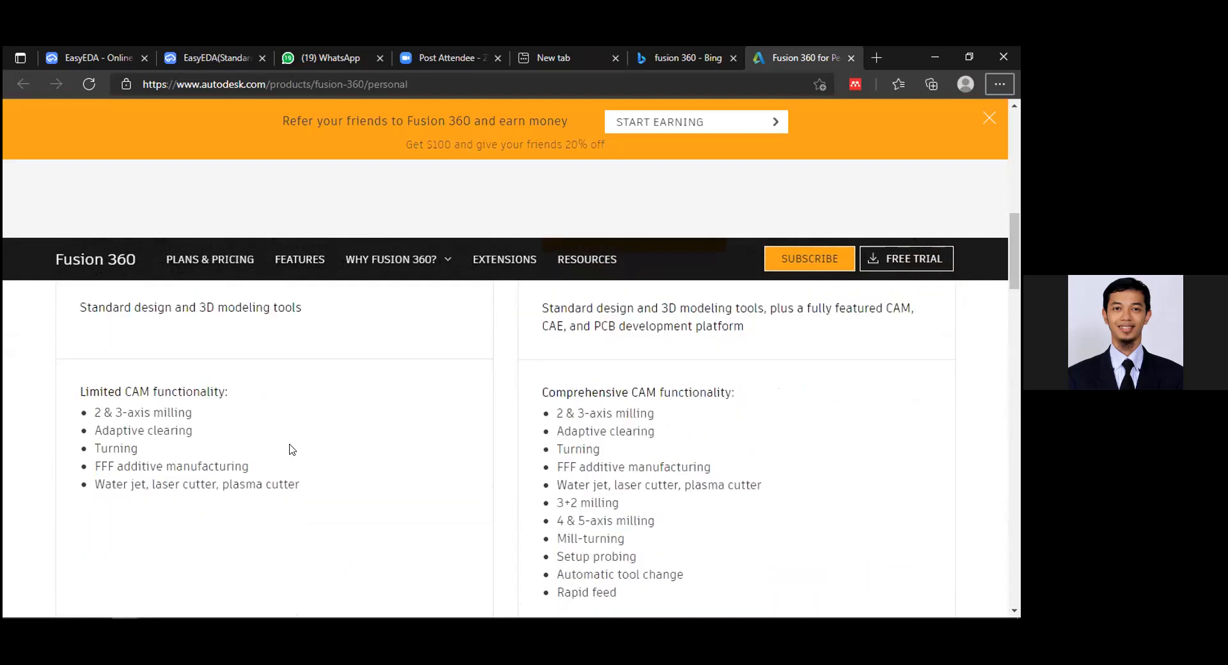
- Switch back to Fusion 360, select the tube's middle cylindrical face and bring up the commands available for it
key(alt+Tab)
key(alt+Tab)
key(alt+Tab)
key(alt+Tab)
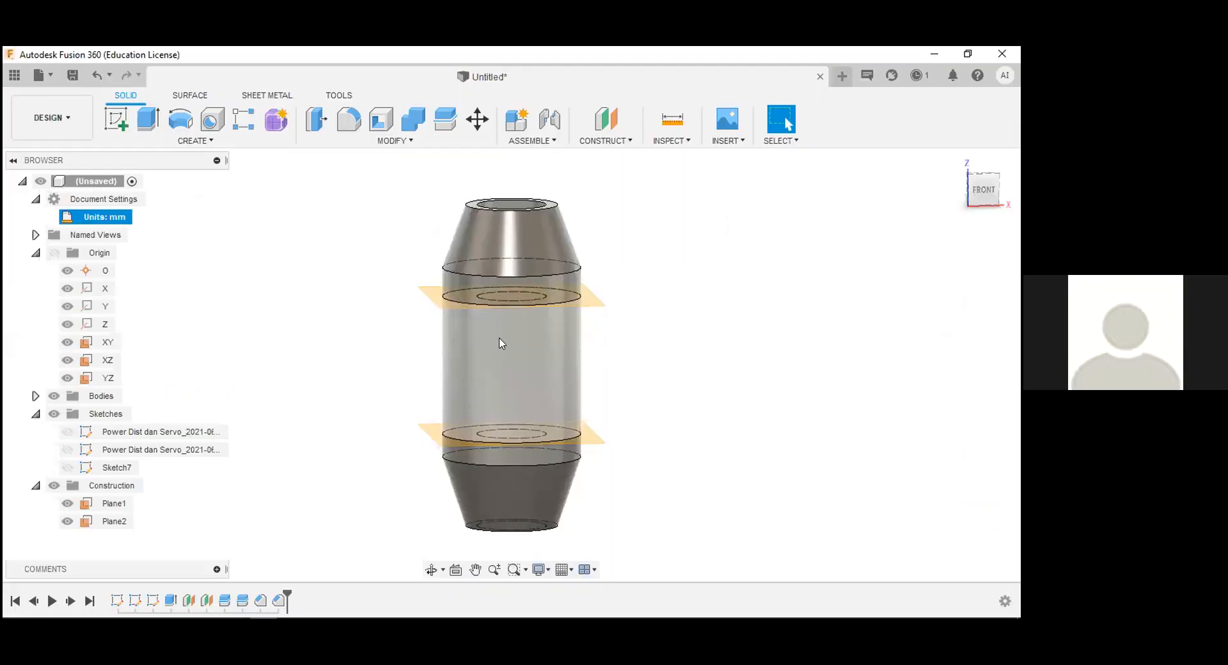
click(499, 338)
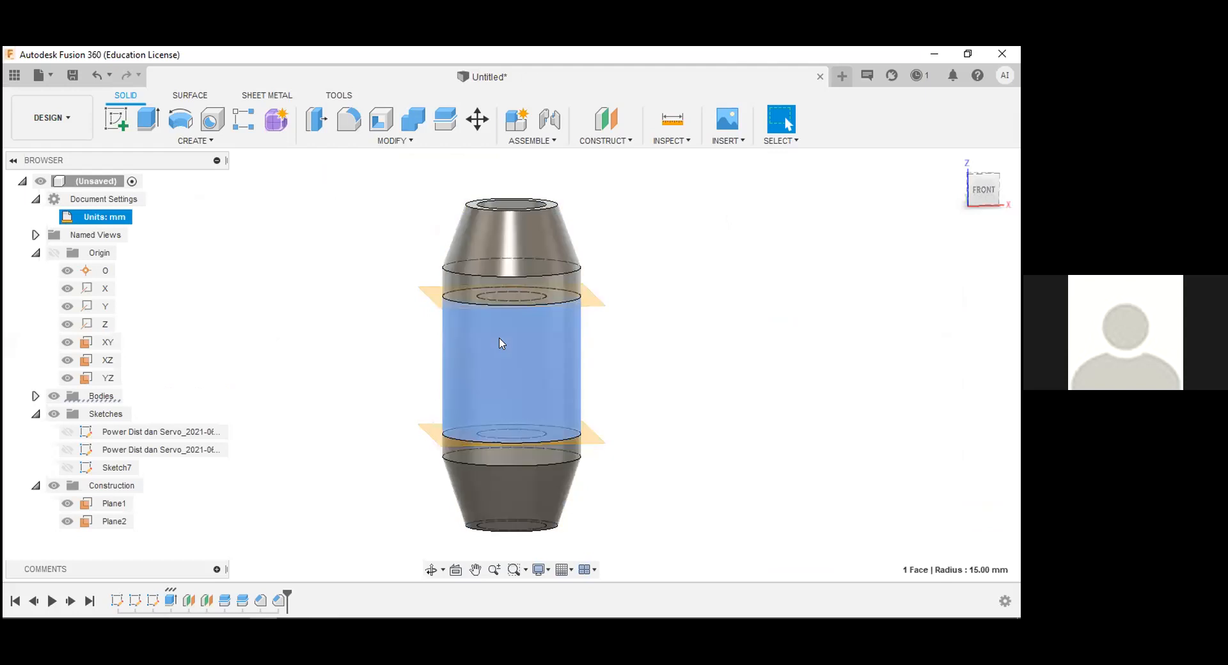
right_click(501, 344)
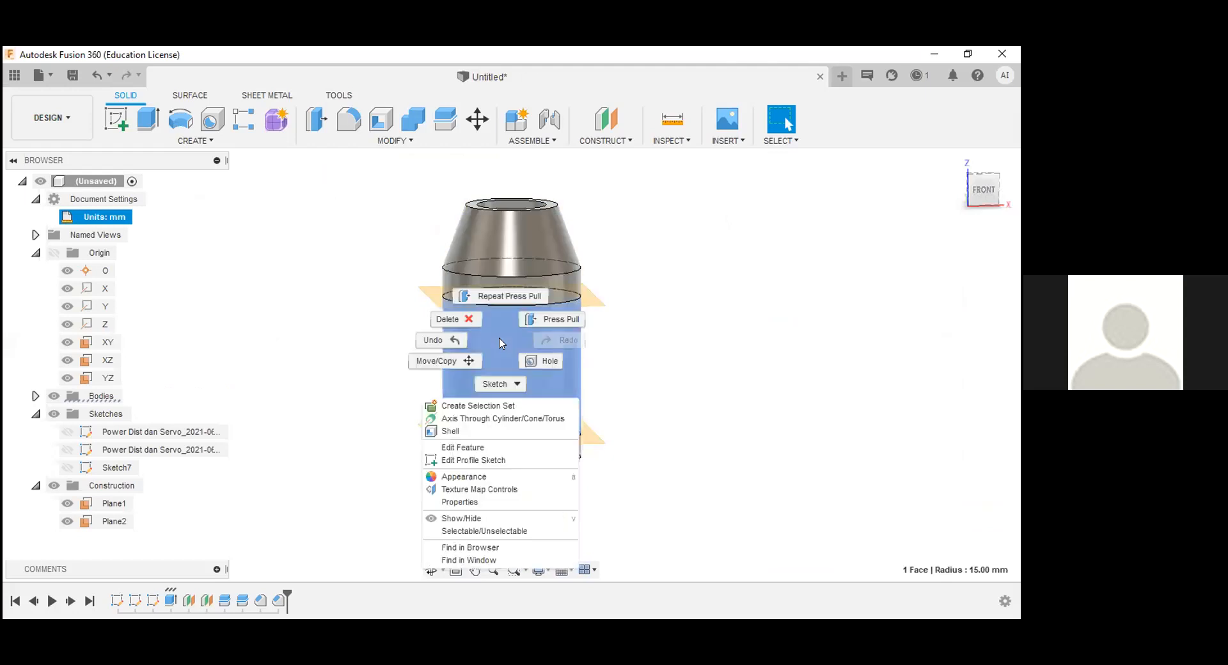
- Hide Body2 and show it again to identify which section of the cylindrical model it is
click(536, 320)
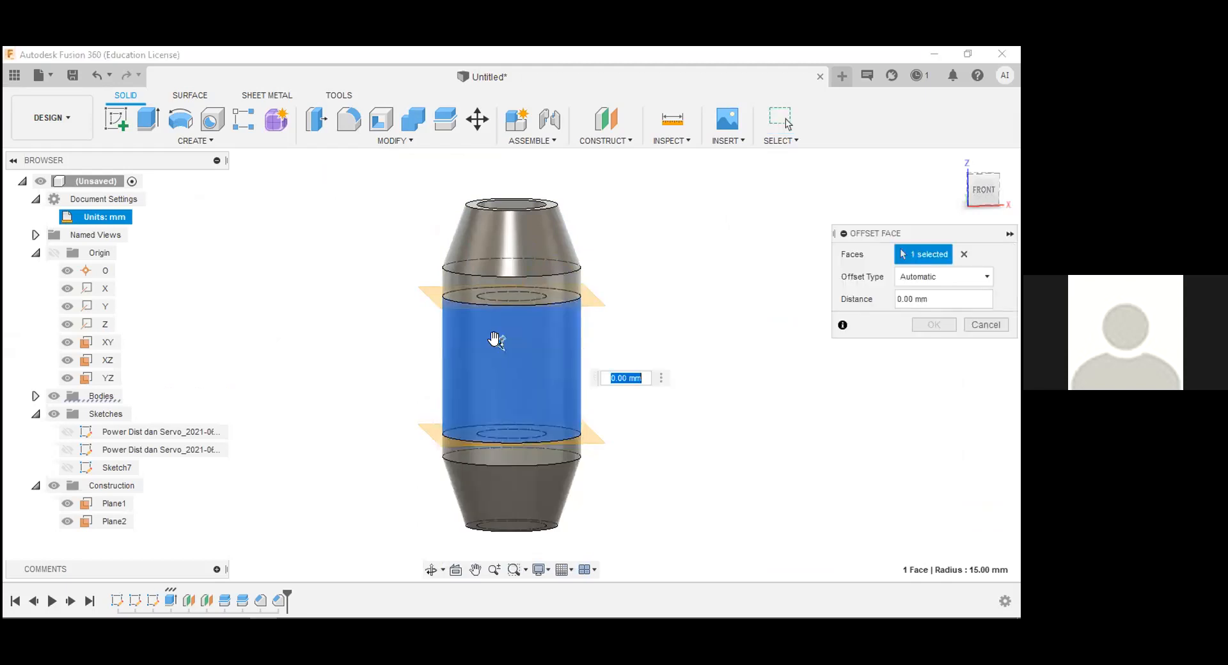
key(Escape)
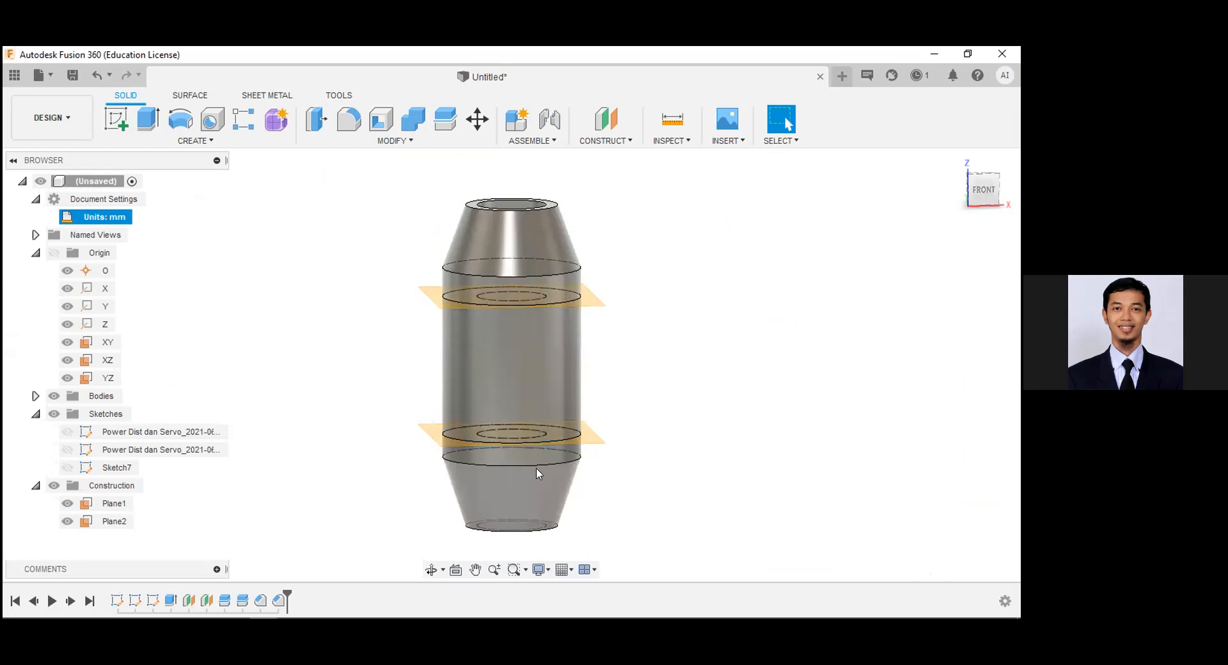
click(35, 396)
click(67, 432)
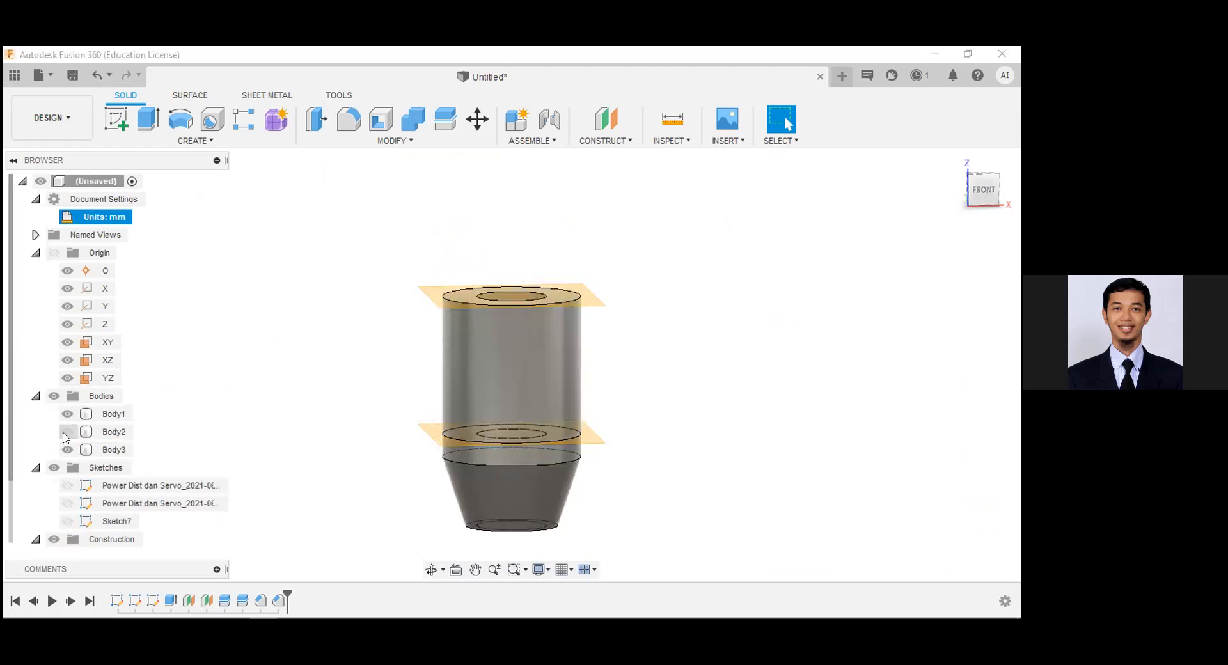
click(67, 431)
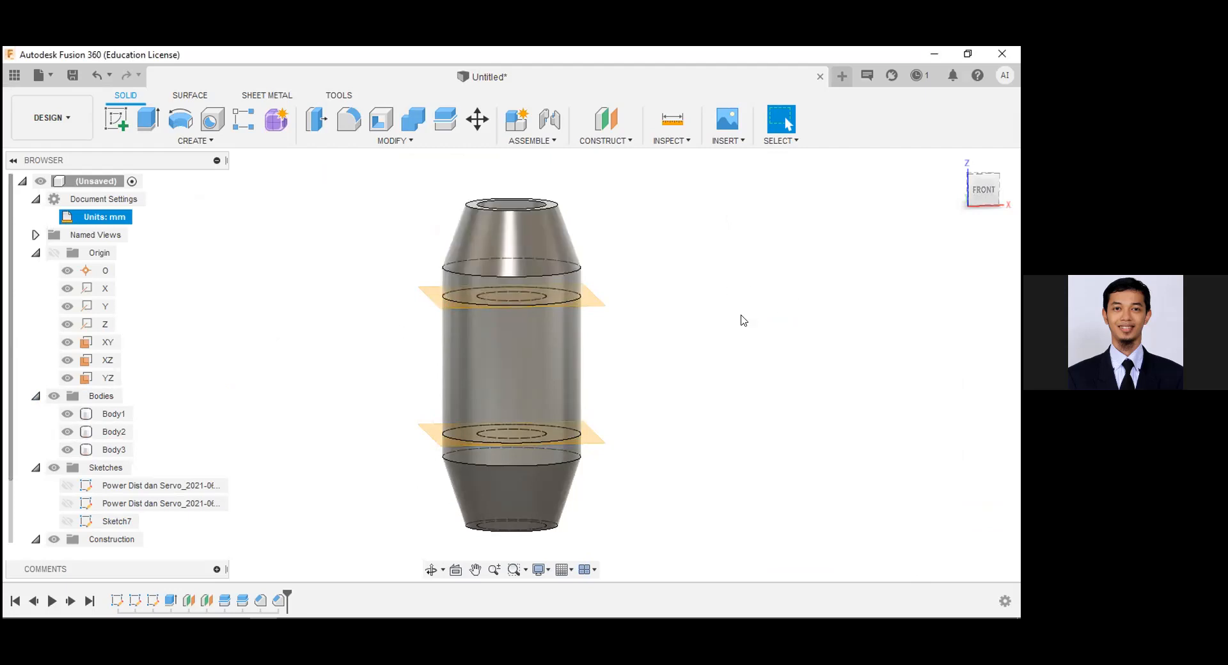
click(286, 130)
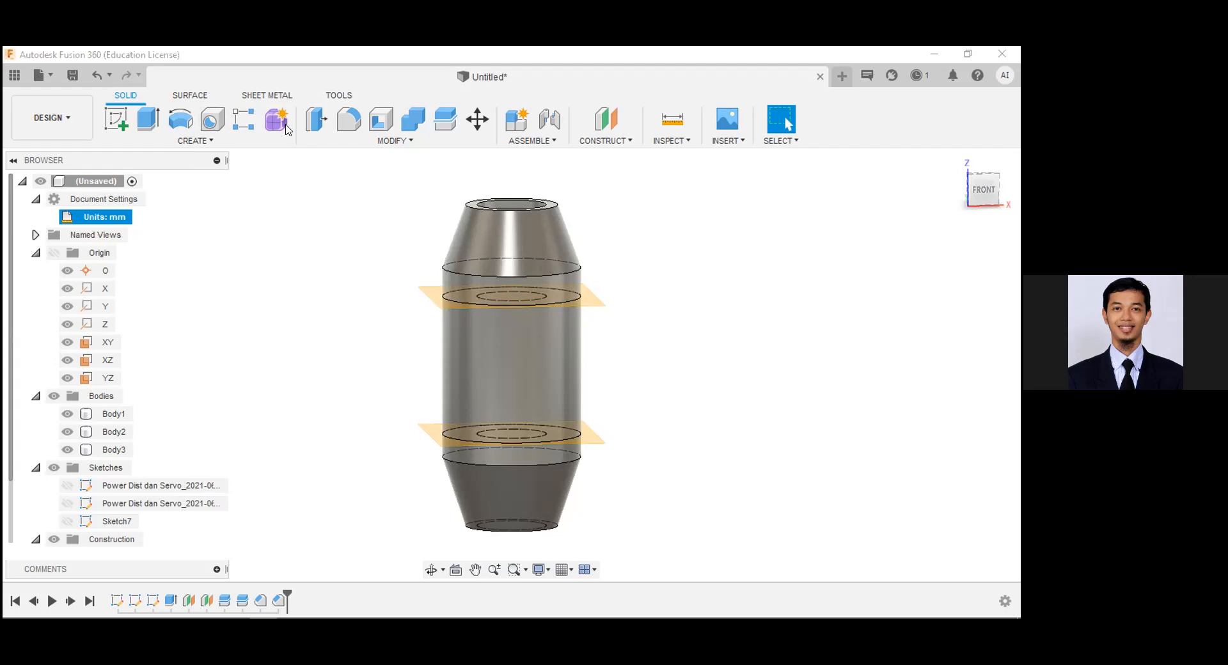
click(605, 119)
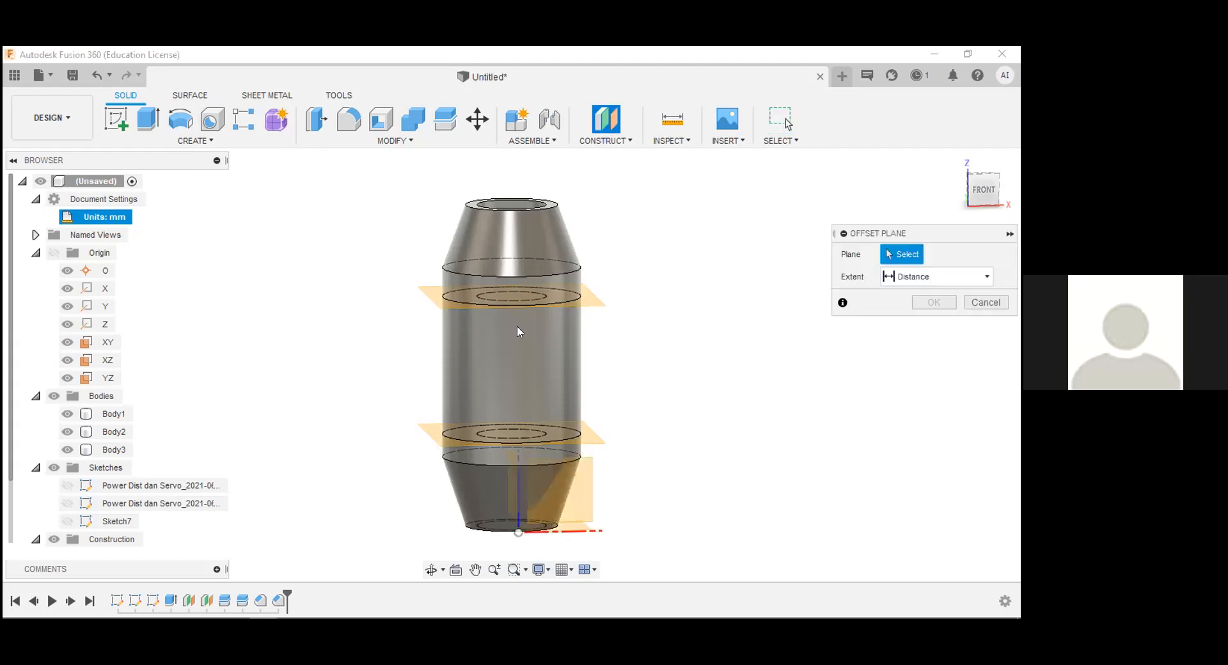
click(629, 142)
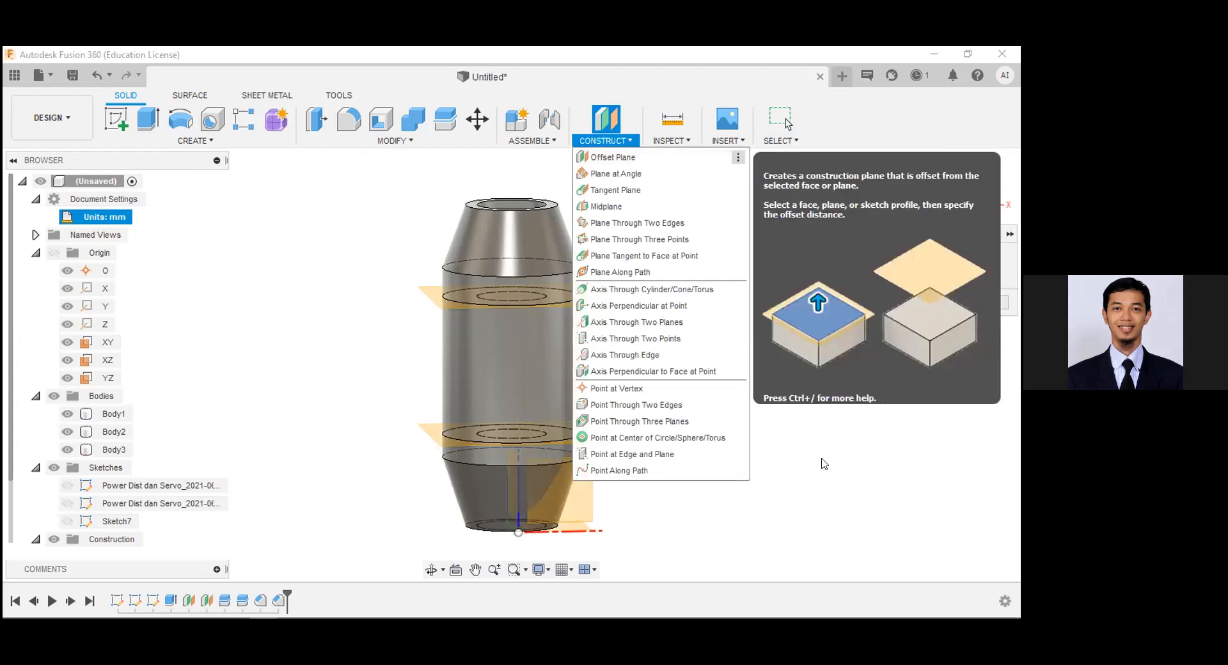
click(814, 509)
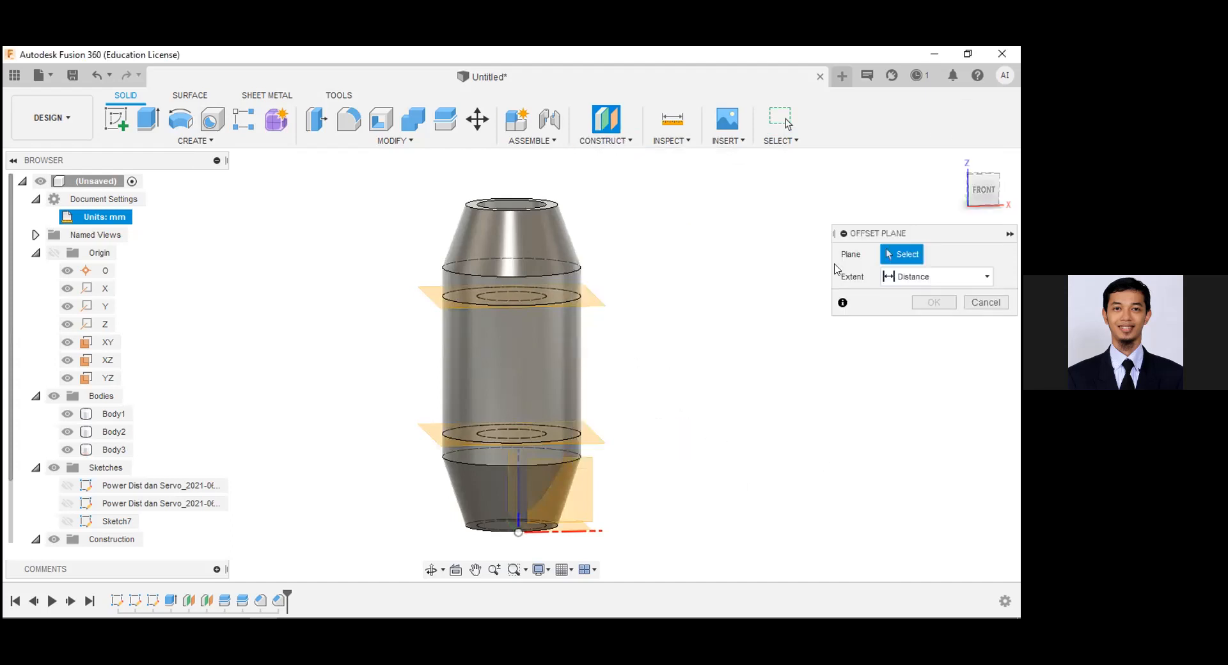
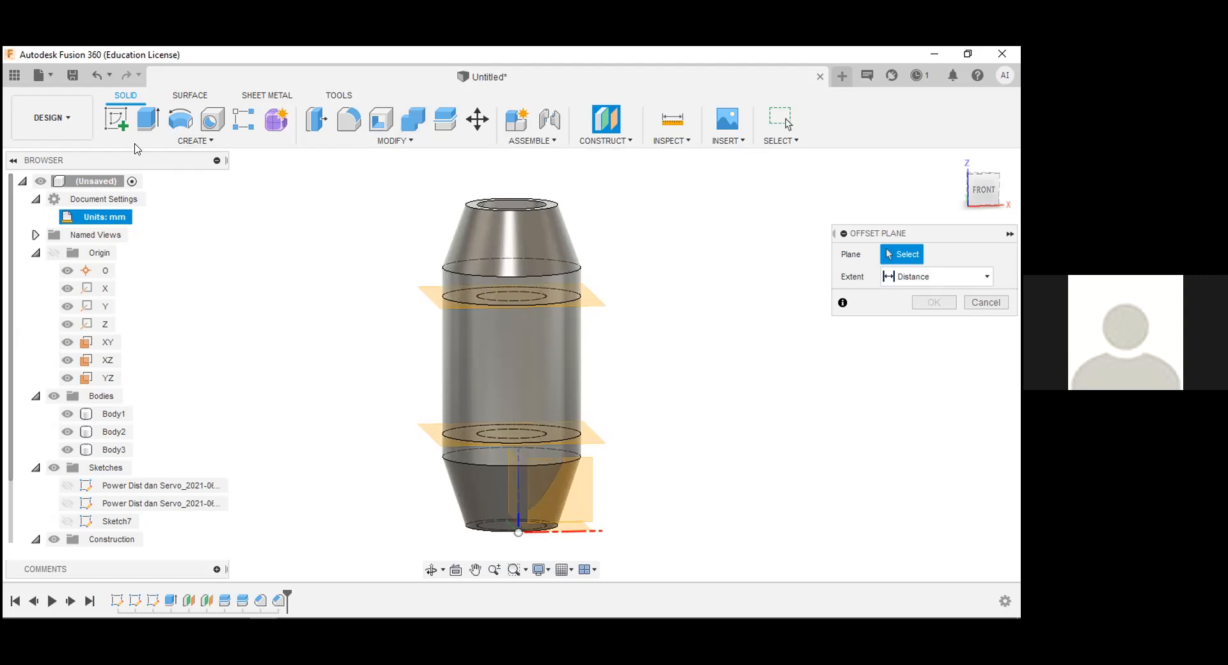
- Sketch a two-point rectangle on the XY origin plane beside the cylindrical model and finish the sketch
click(116, 119)
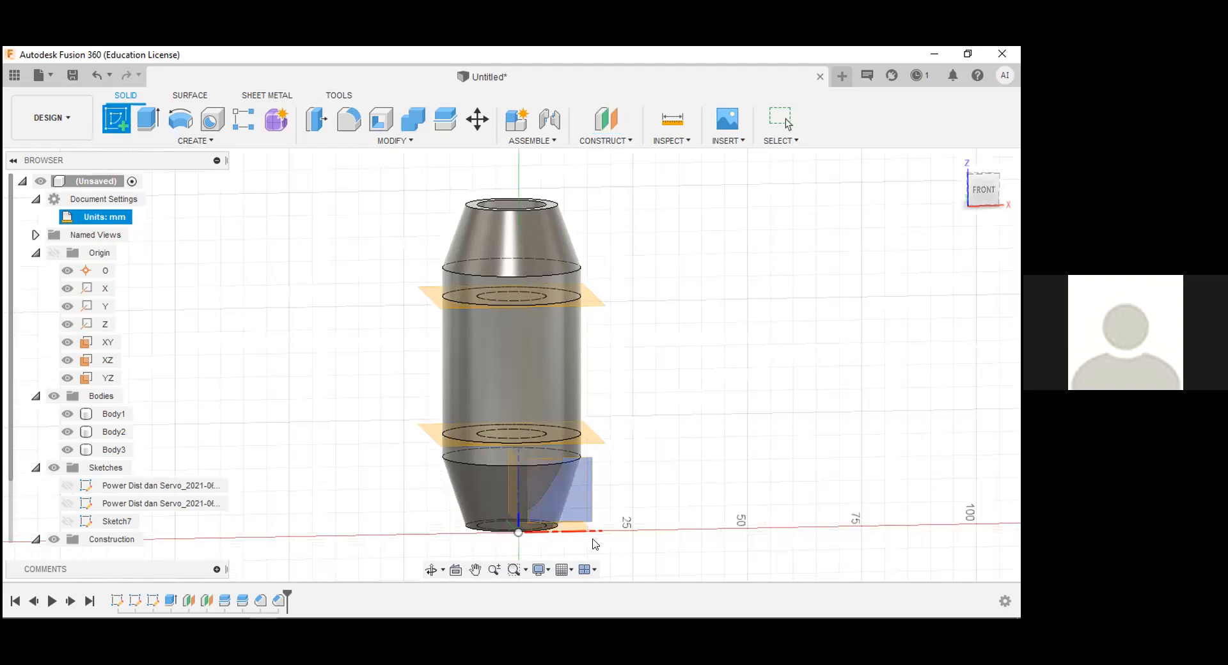
click(579, 534)
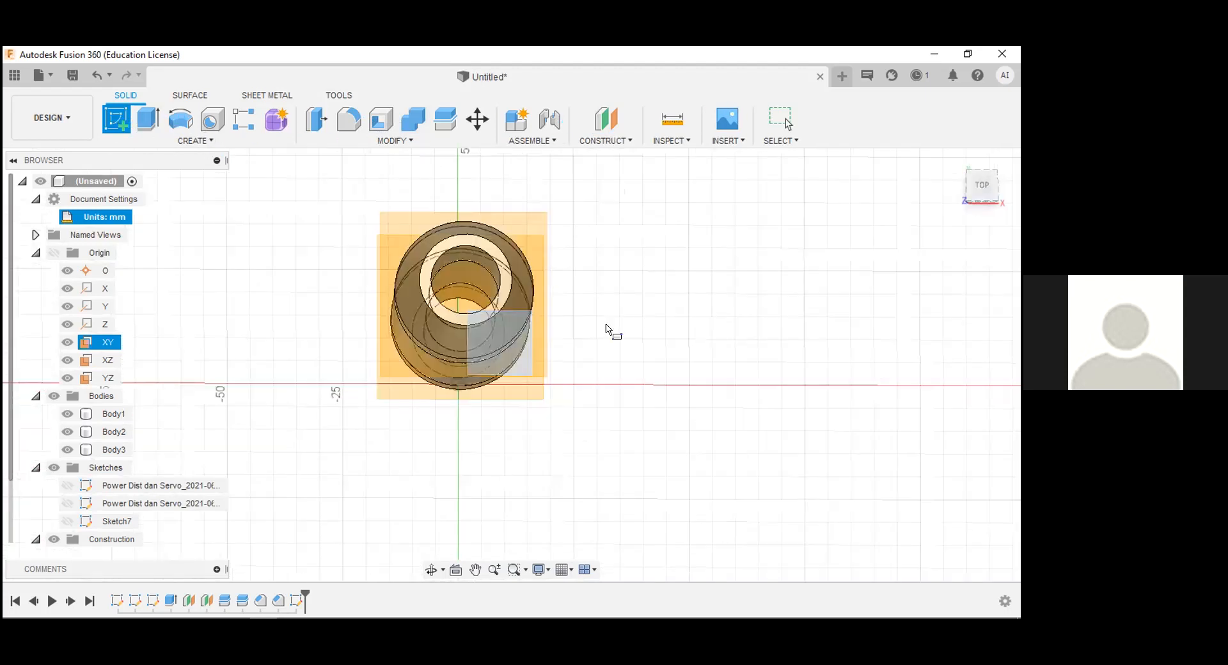
key(r)
click(680, 374)
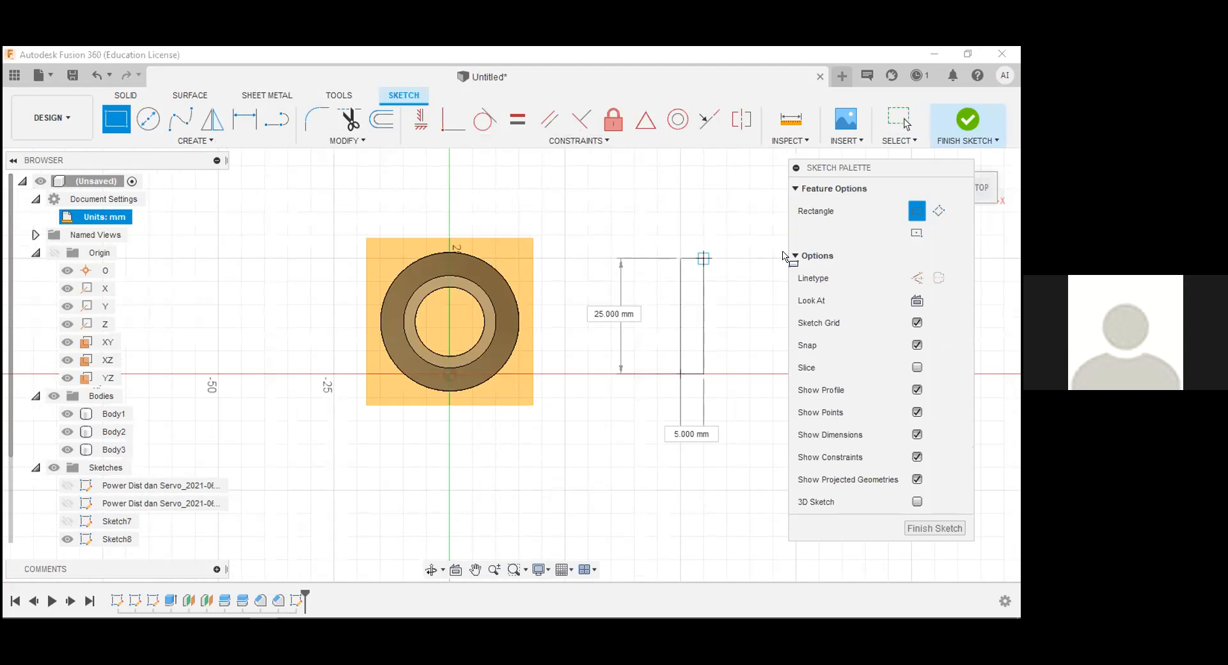
click(785, 253)
click(967, 119)
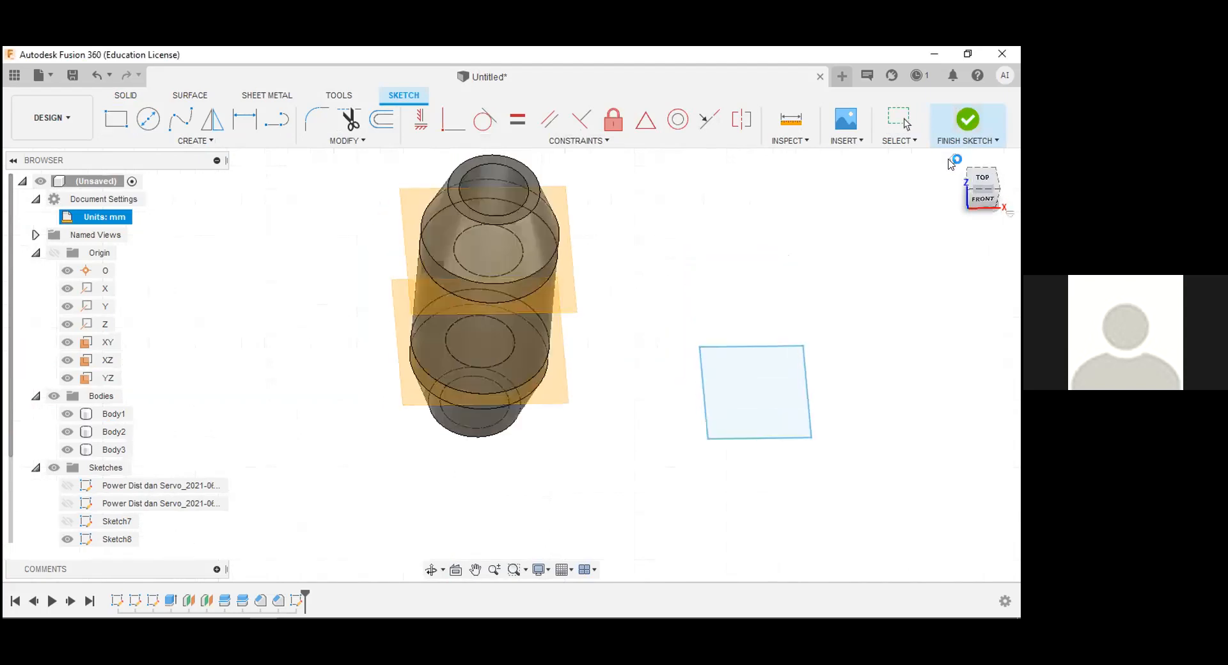
- Extrude the rectangle 60 mm upward as a new body
key(e)
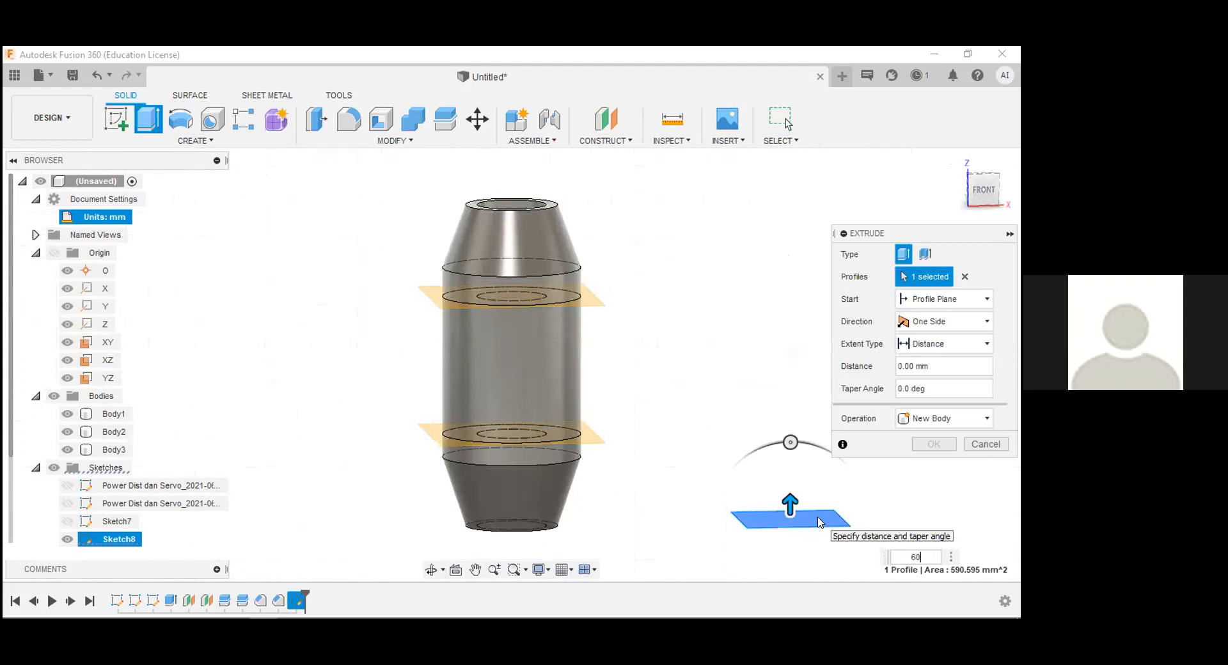
key(Return)
key(Return)
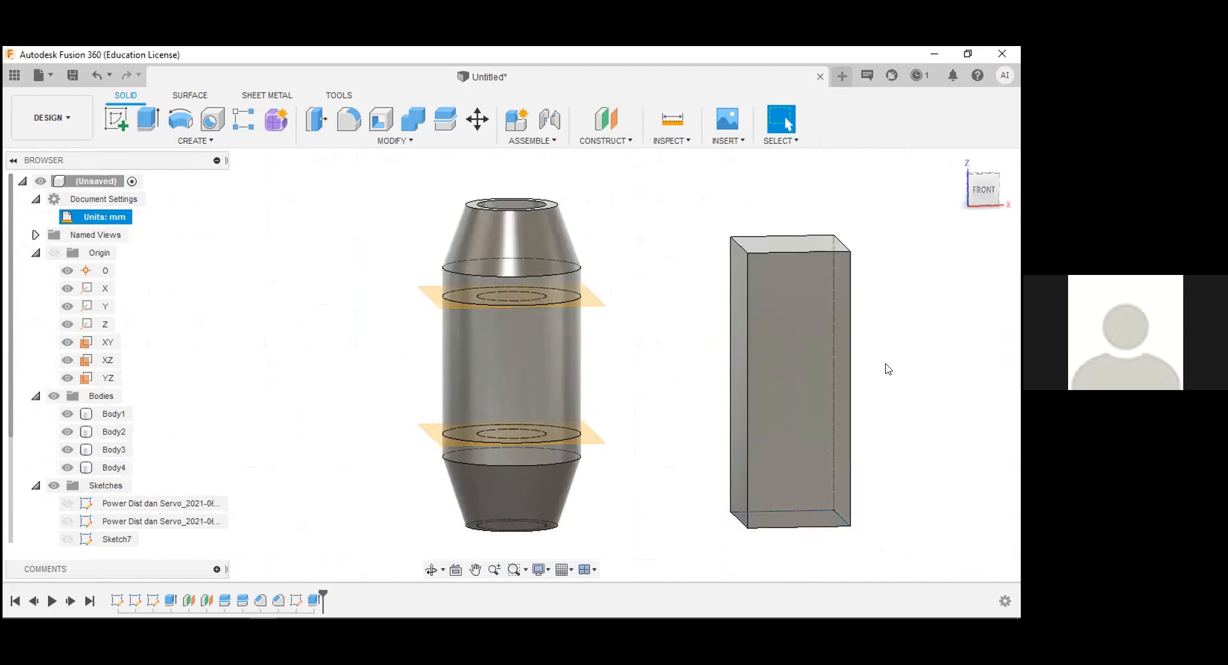
- Try to shell the rectangular box open at its top face with a 3 mm inside thickness
click(980, 172)
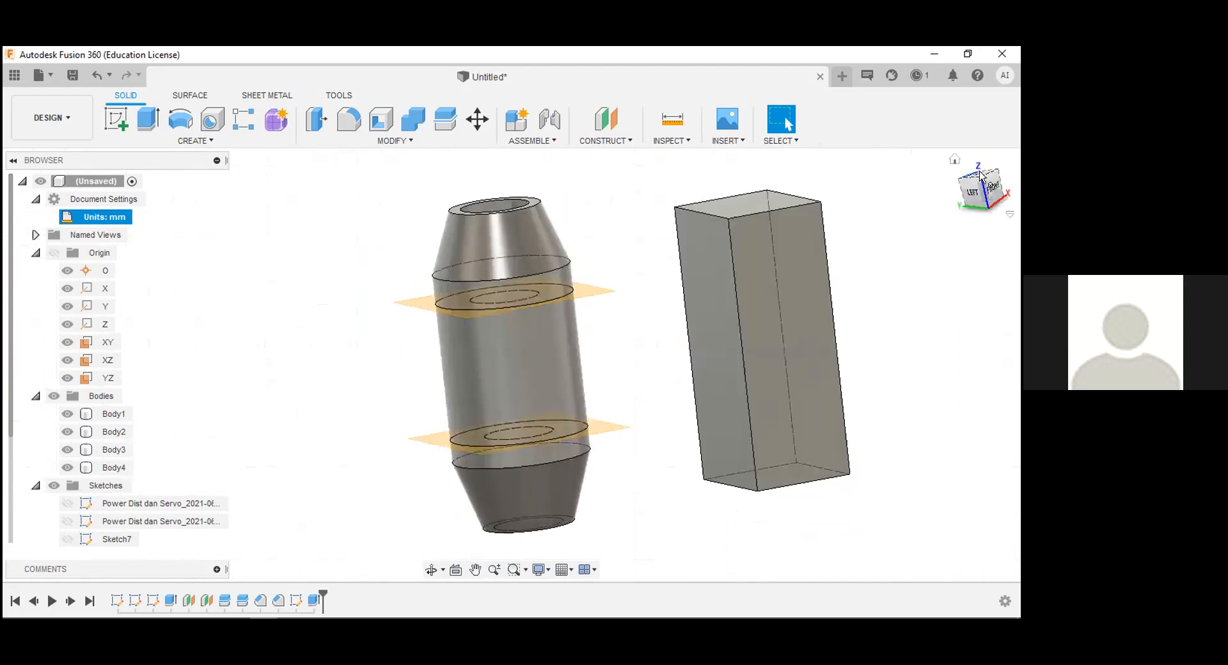
click(380, 125)
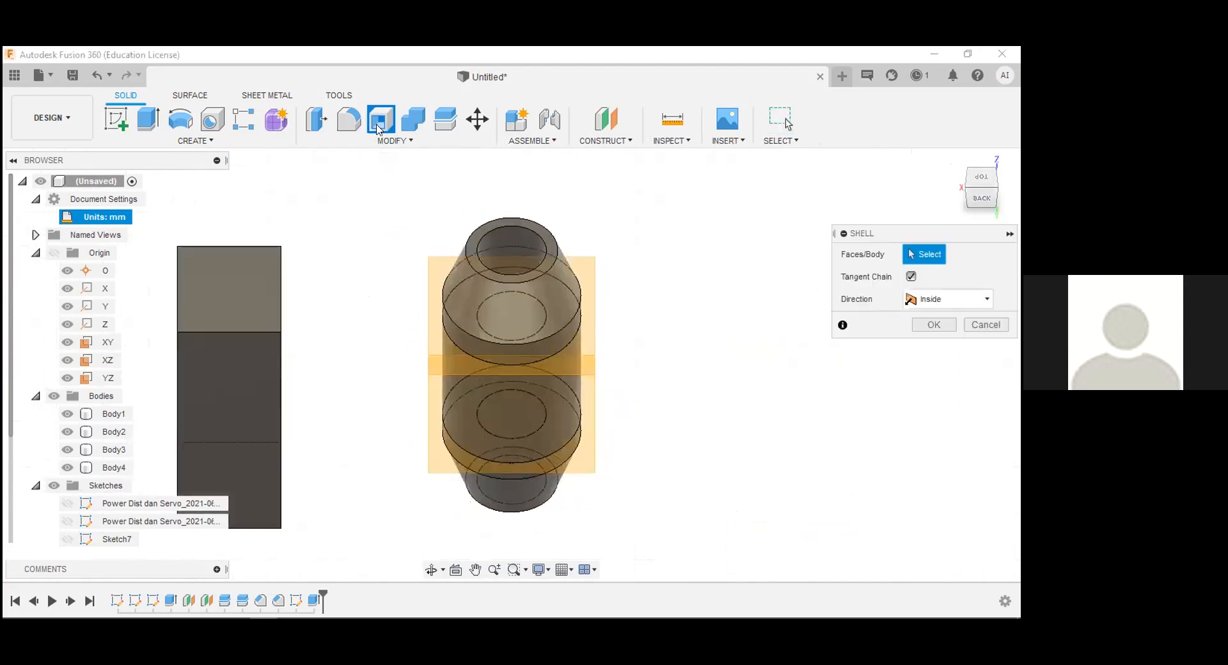
click(224, 293)
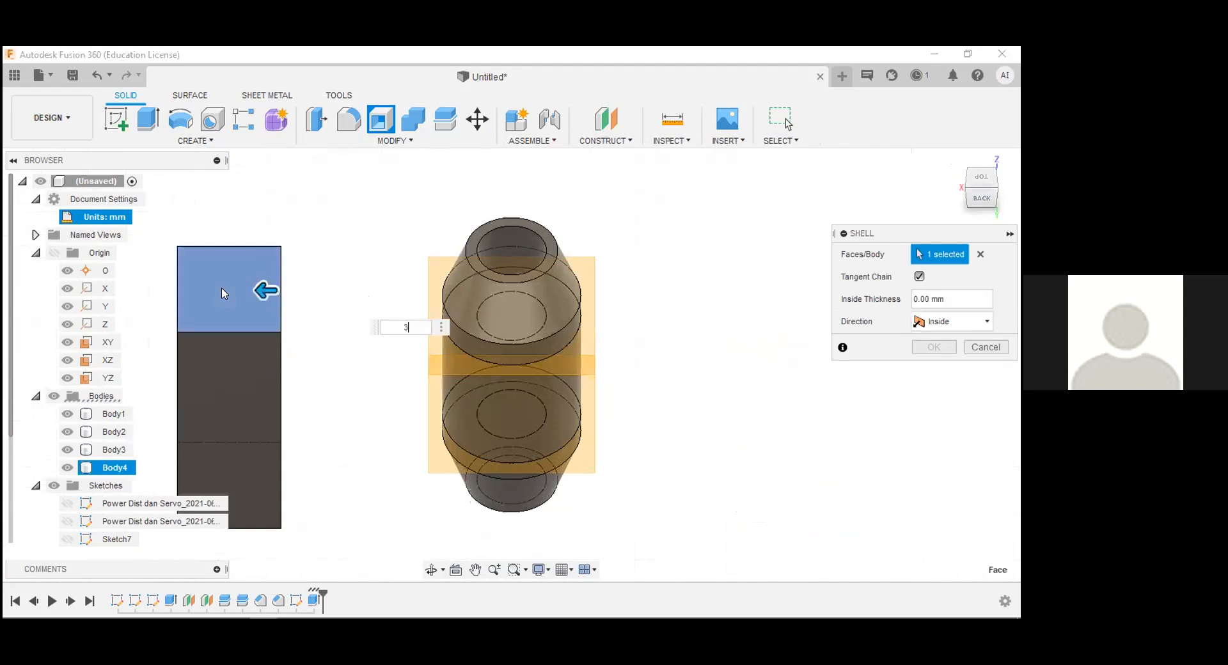
text(3)
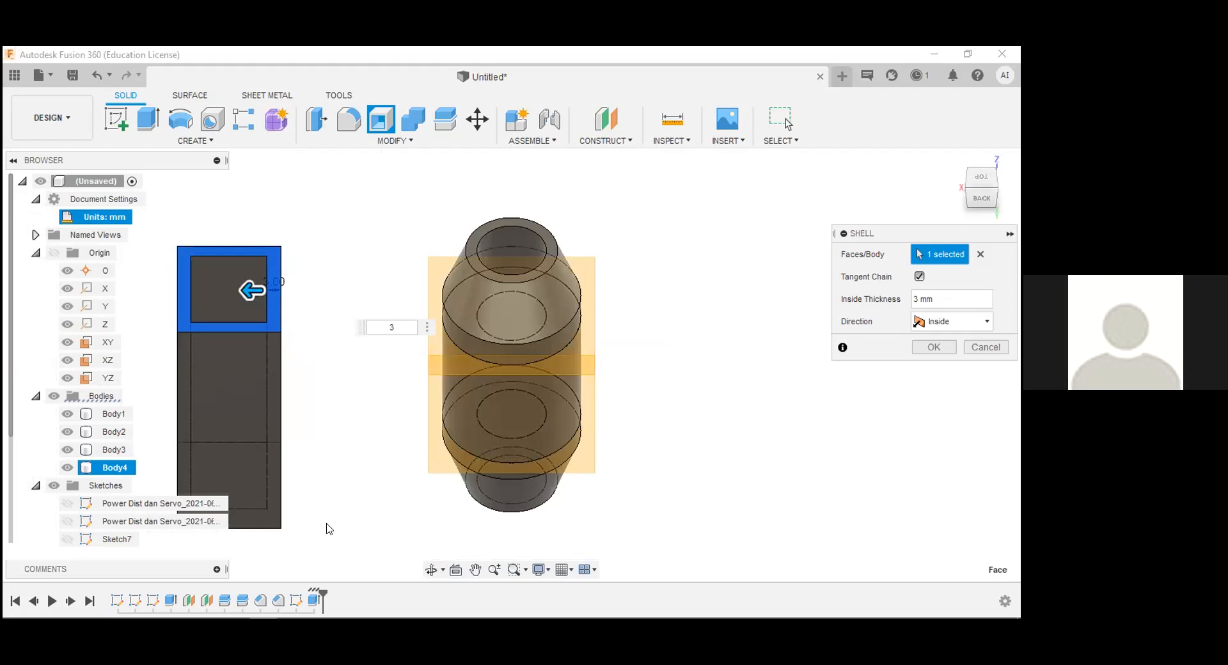
click(430, 569)
key(Escape)
key(Escape)
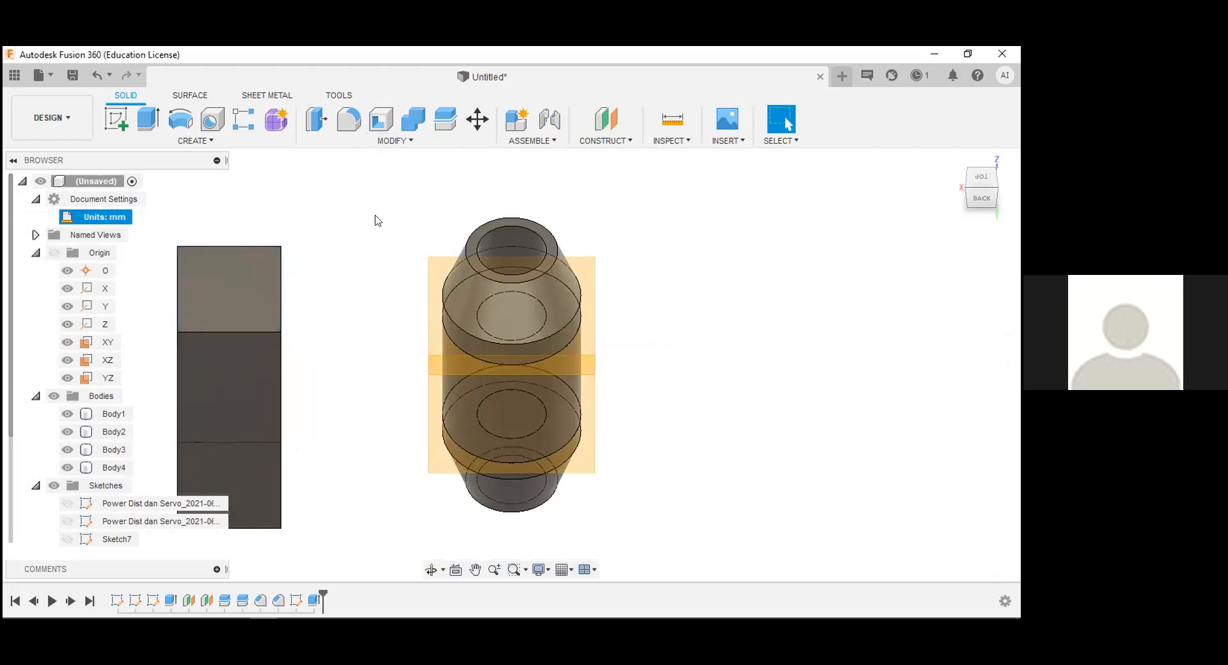
click(377, 140)
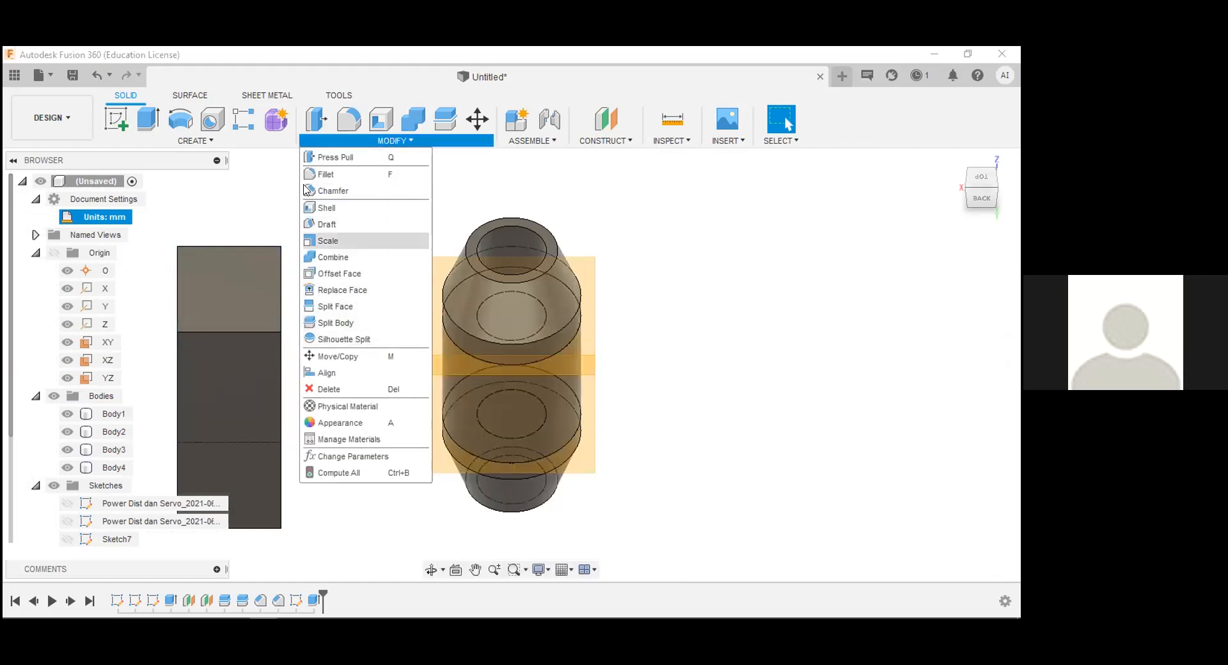
click(215, 141)
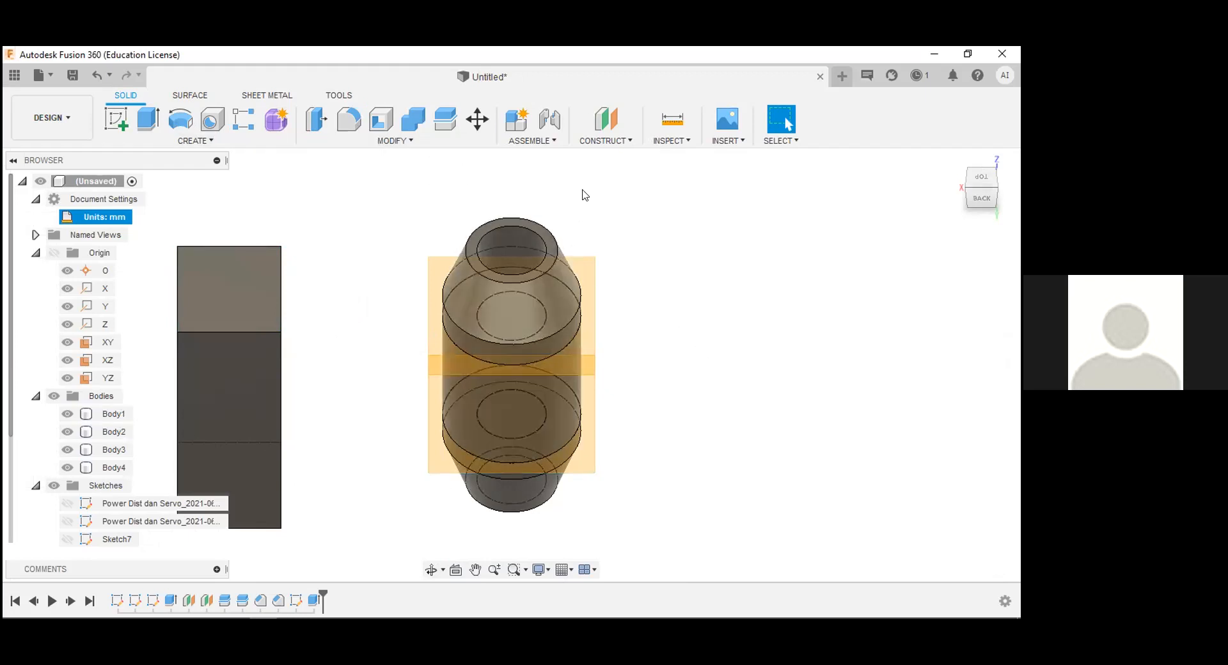
- Create a tangent plane on the back of the middle cylindrical face at a 0 degree angle
click(978, 179)
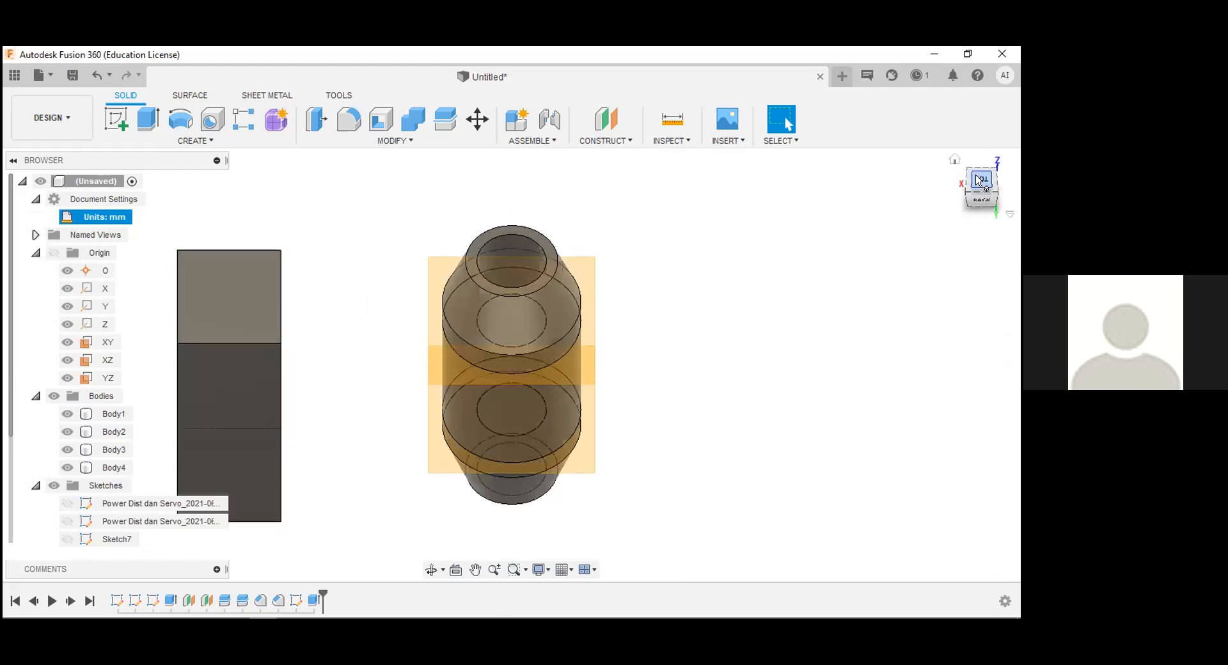
click(978, 206)
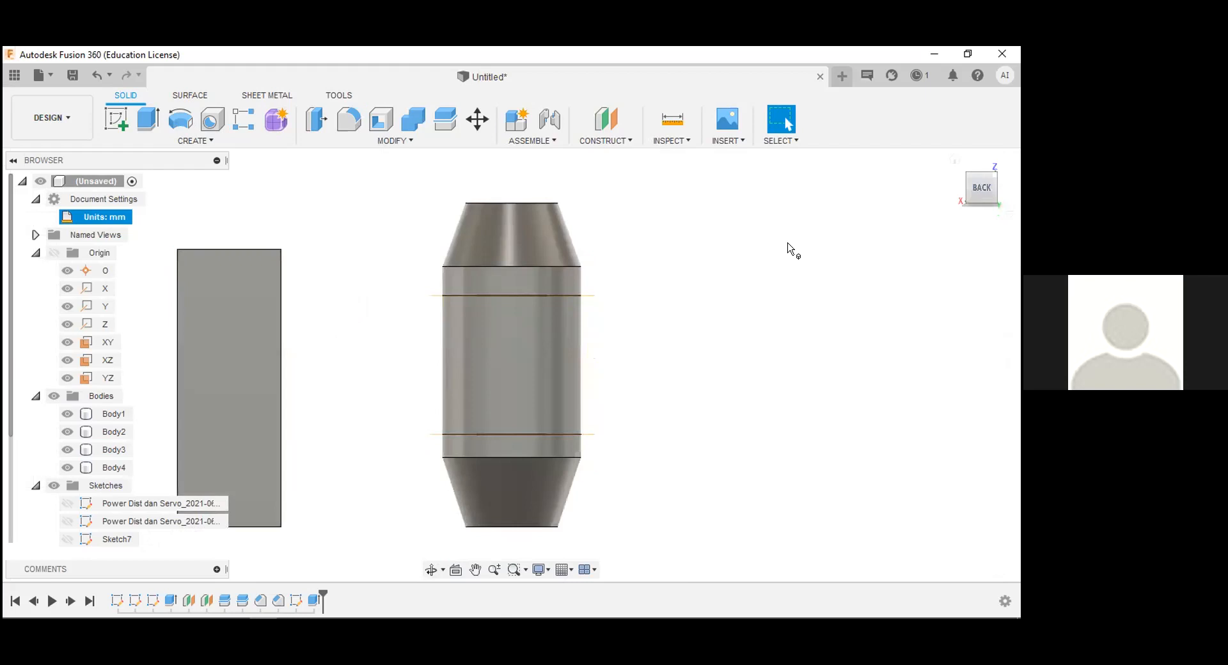
click(606, 119)
click(605, 141)
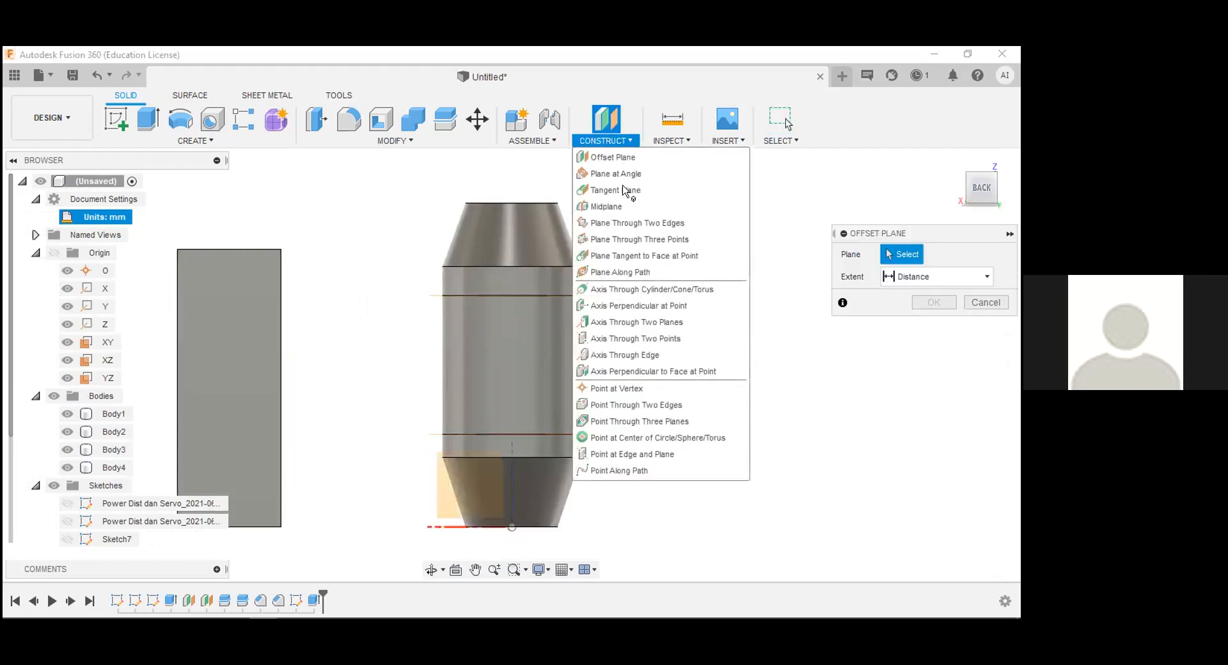
click(616, 190)
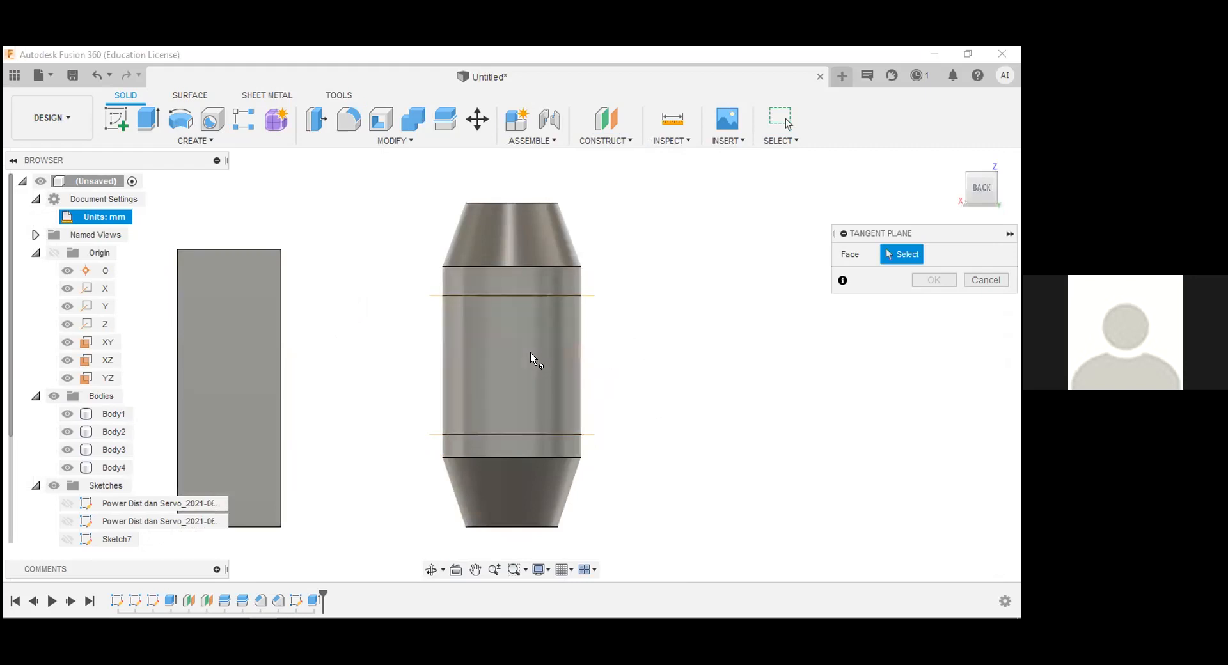
click(560, 376)
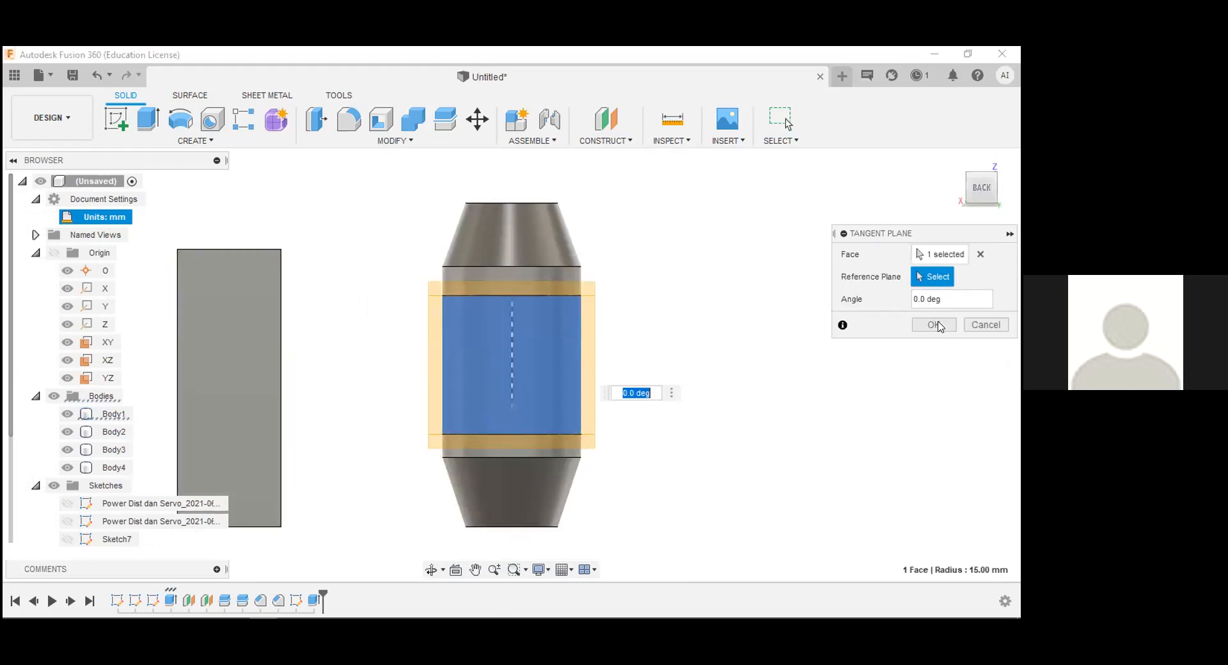
key(Return)
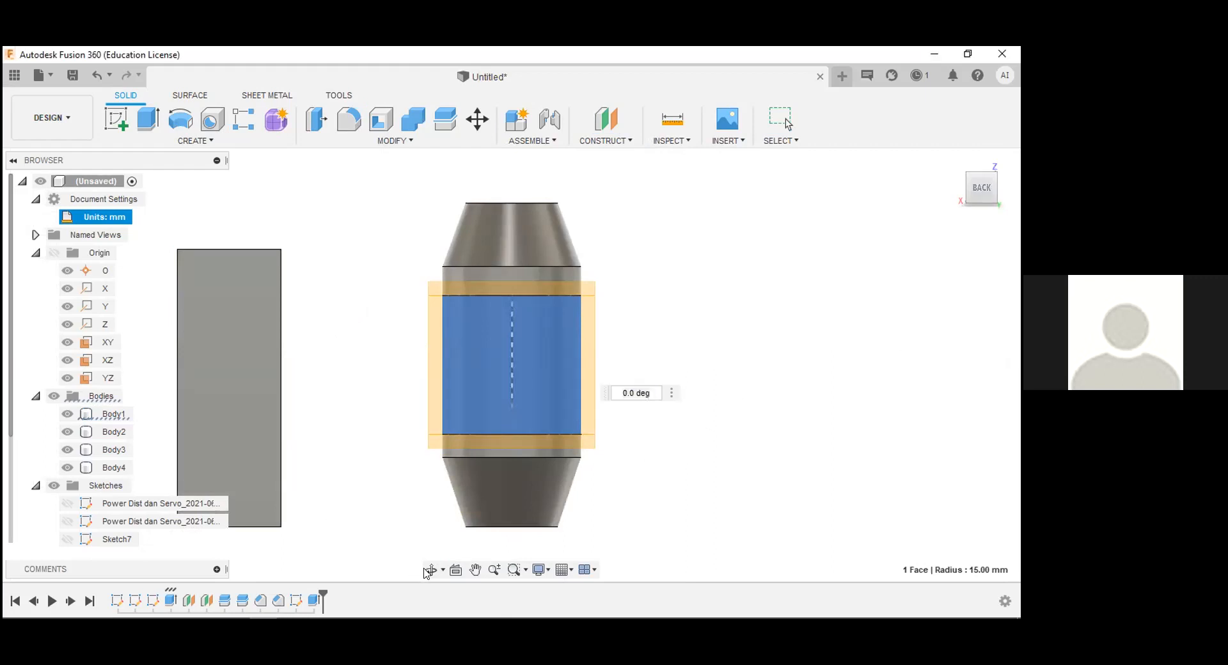
- Sketch a center rectangle on the tangent plane, centred on the sketch origin, 25 mm high and about 25 mm wide, and finish the sketch
click(118, 126)
click(473, 299)
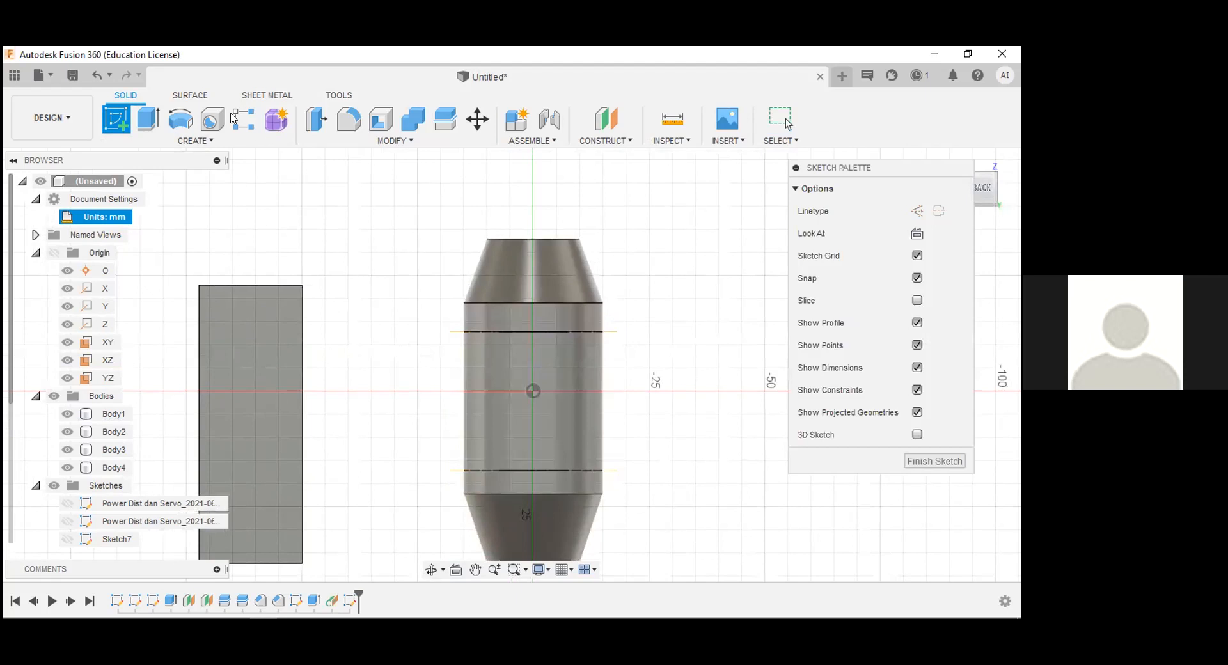
click(108, 119)
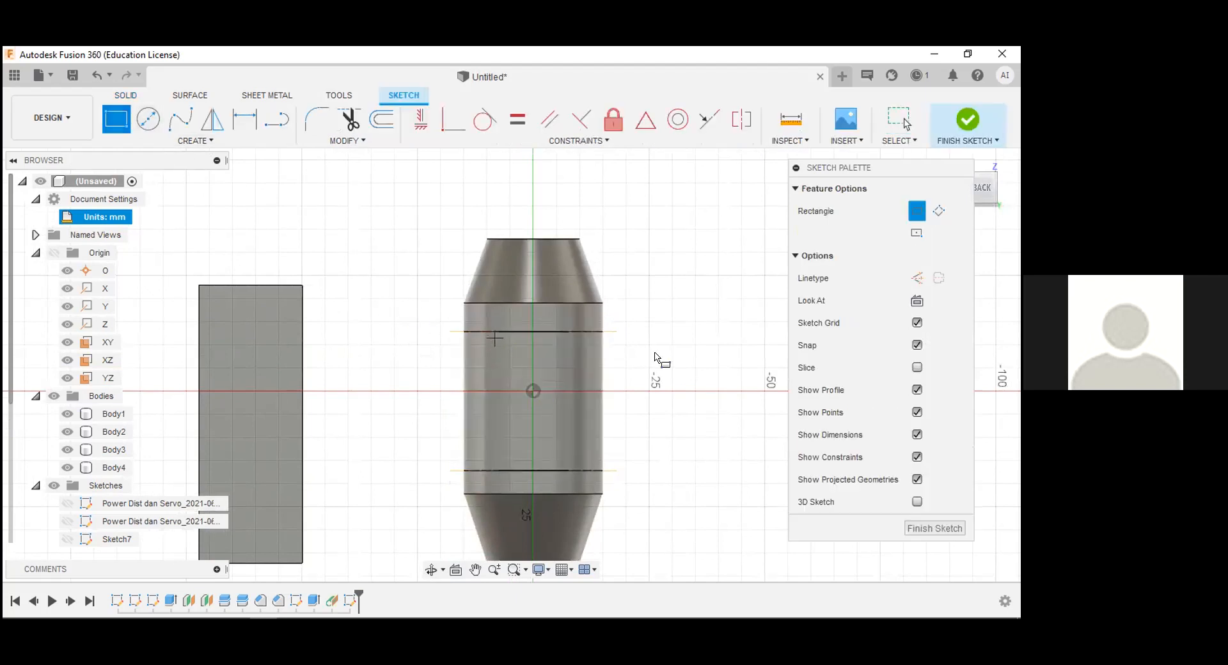
click(916, 233)
click(533, 391)
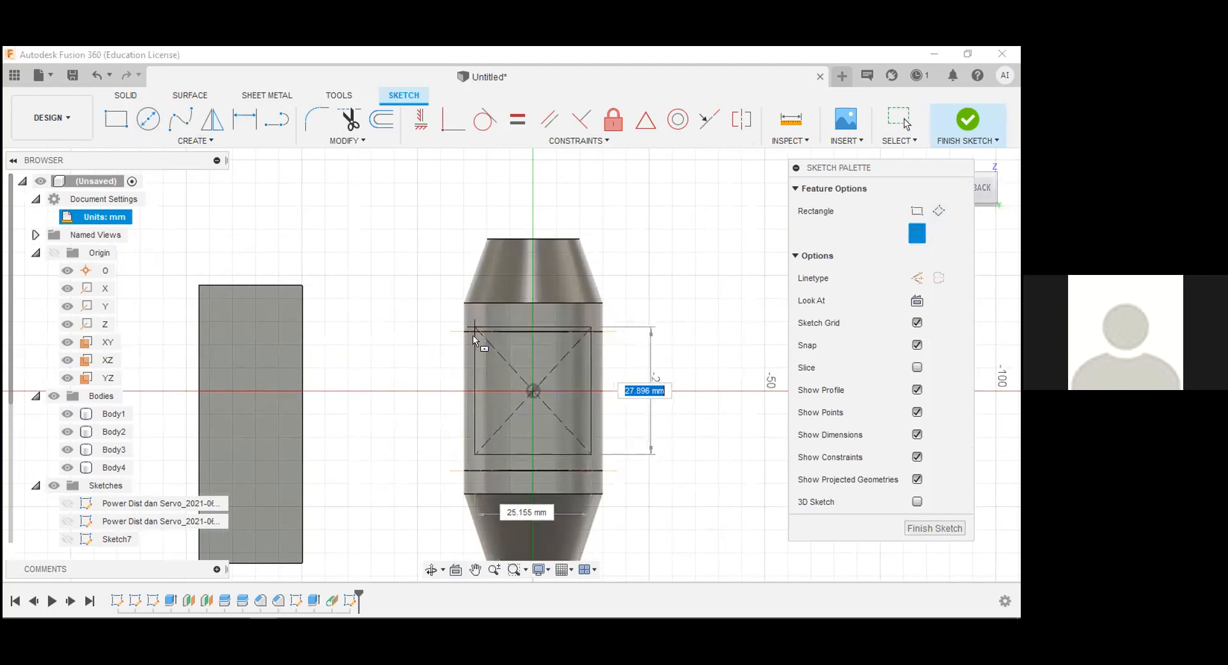
text(25)
key(Tab)
text(25)
key(Return)
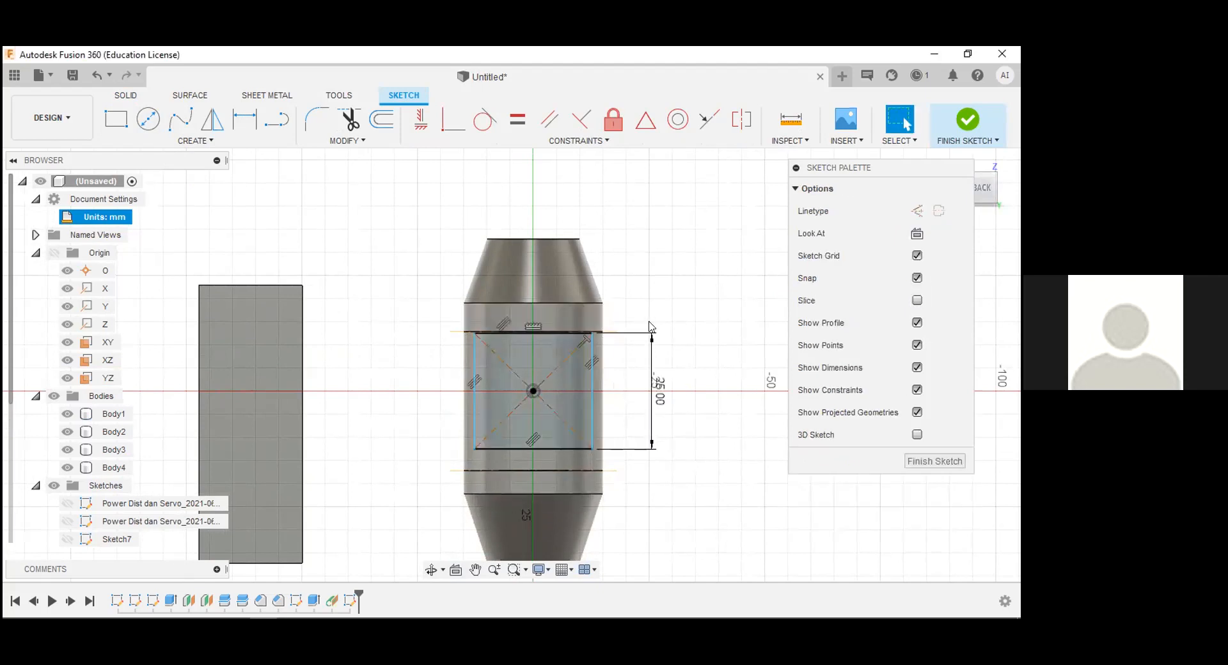
click(934, 461)
- Extrude the rectangle on the tangent plane 4 mm as a new body
key(e)
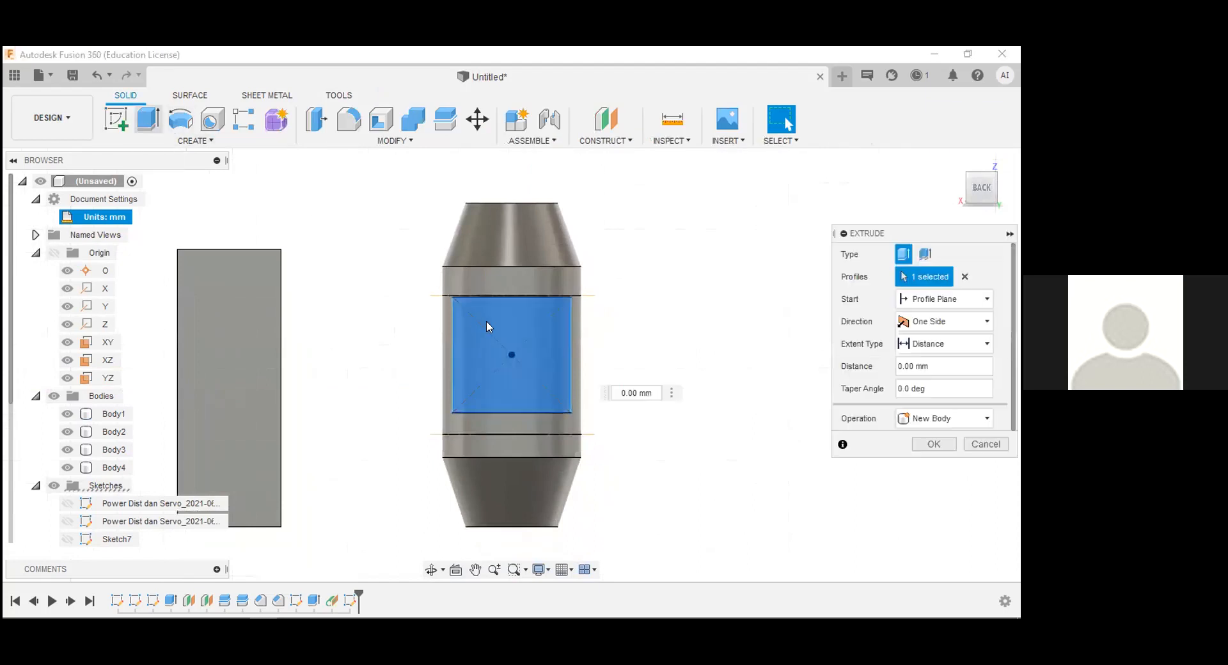
text(3)
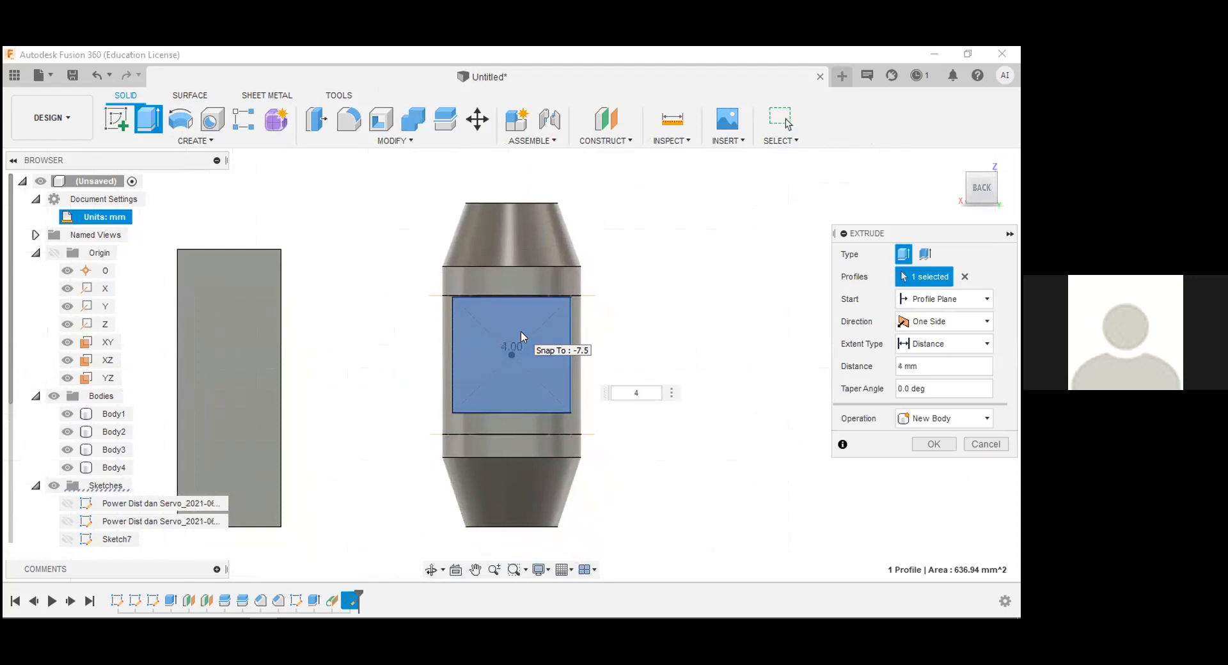
key(Return)
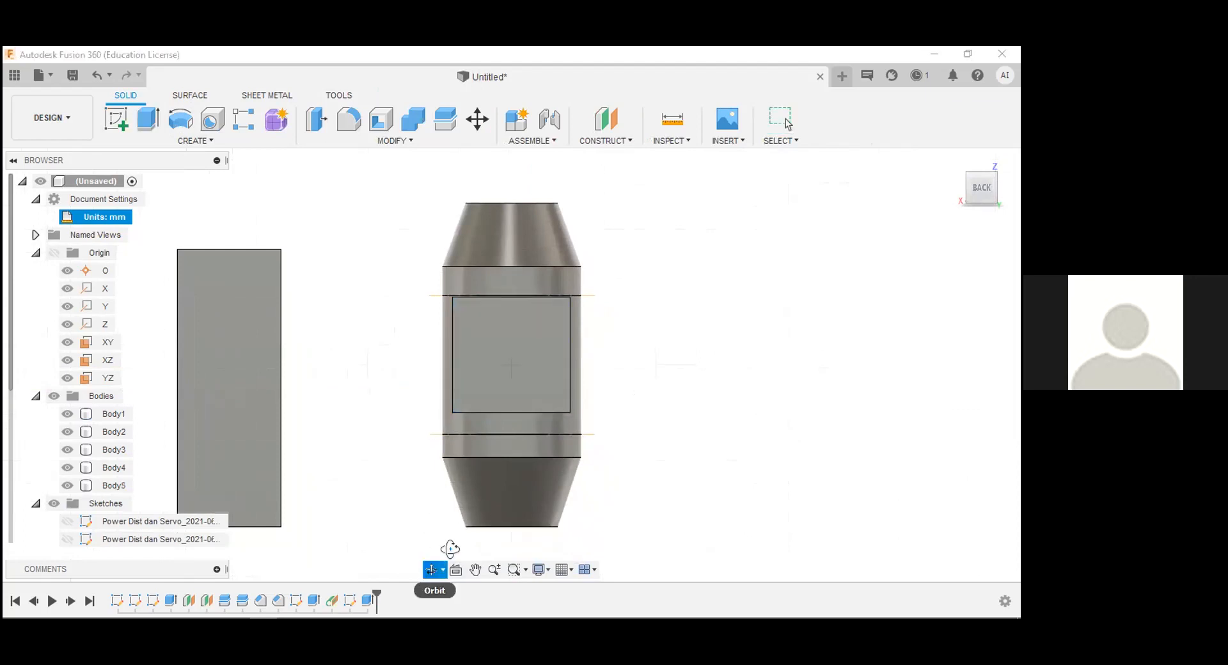
- Try to extrude the outer face of the rectangular plate 10 mm as a cut
drag(600, 419, 494, 367)
shift+middle_drag(495, 367, 460, 423)
click(148, 119)
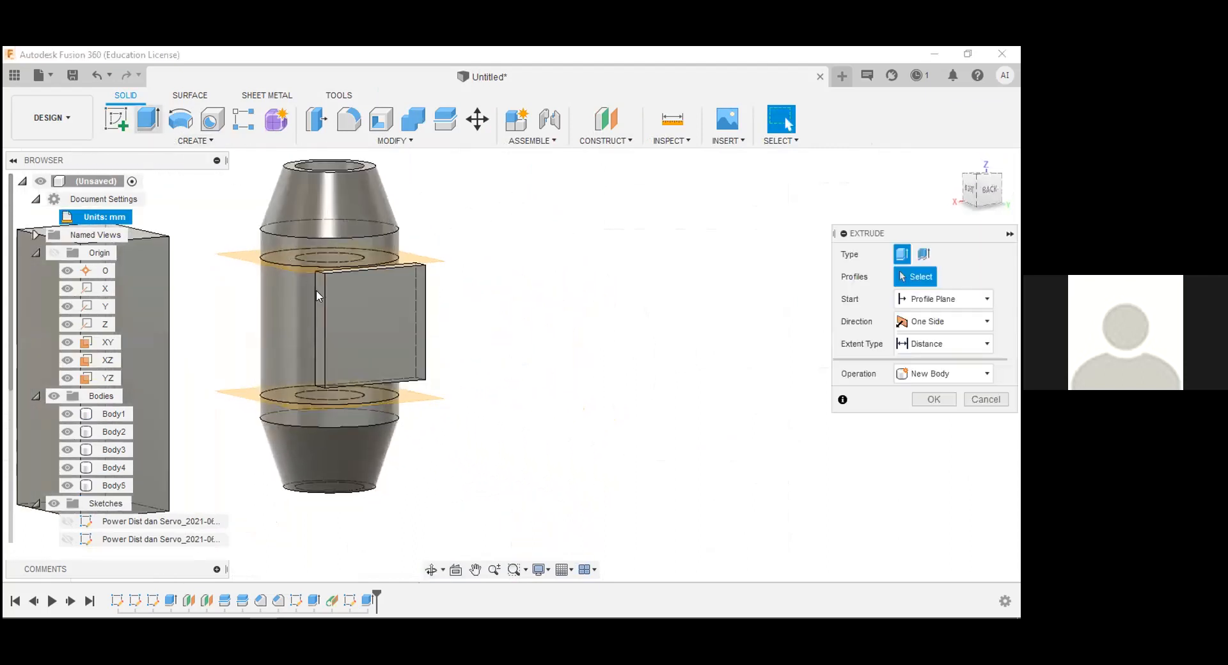
click(383, 329)
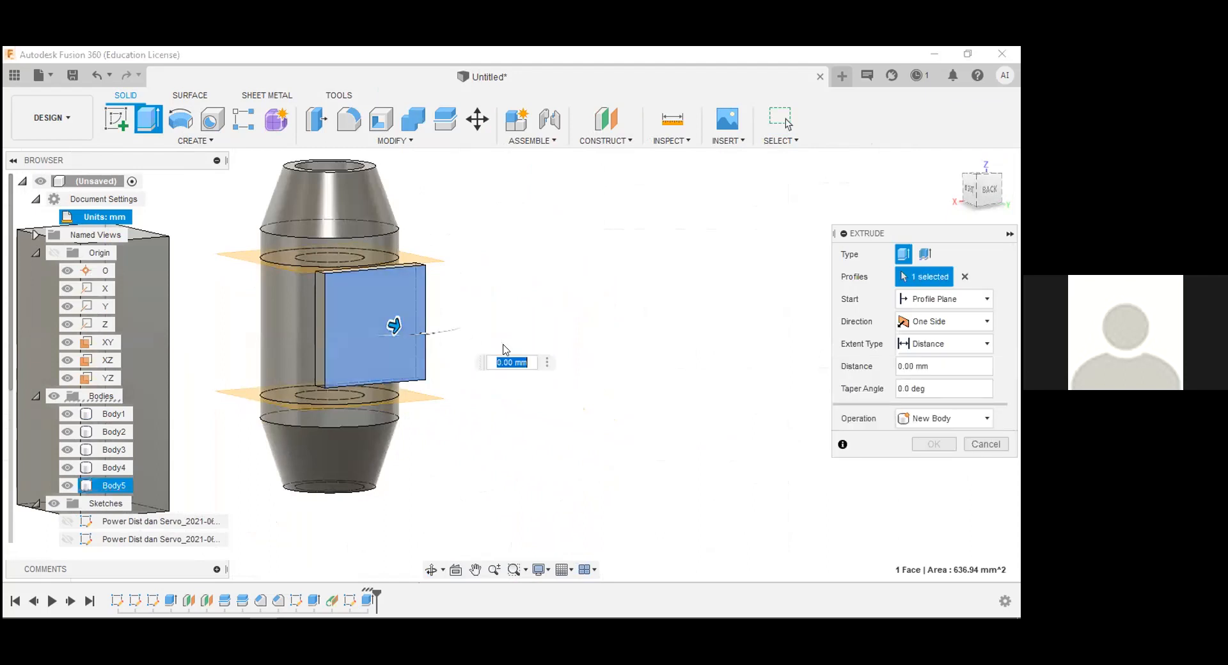
click(935, 425)
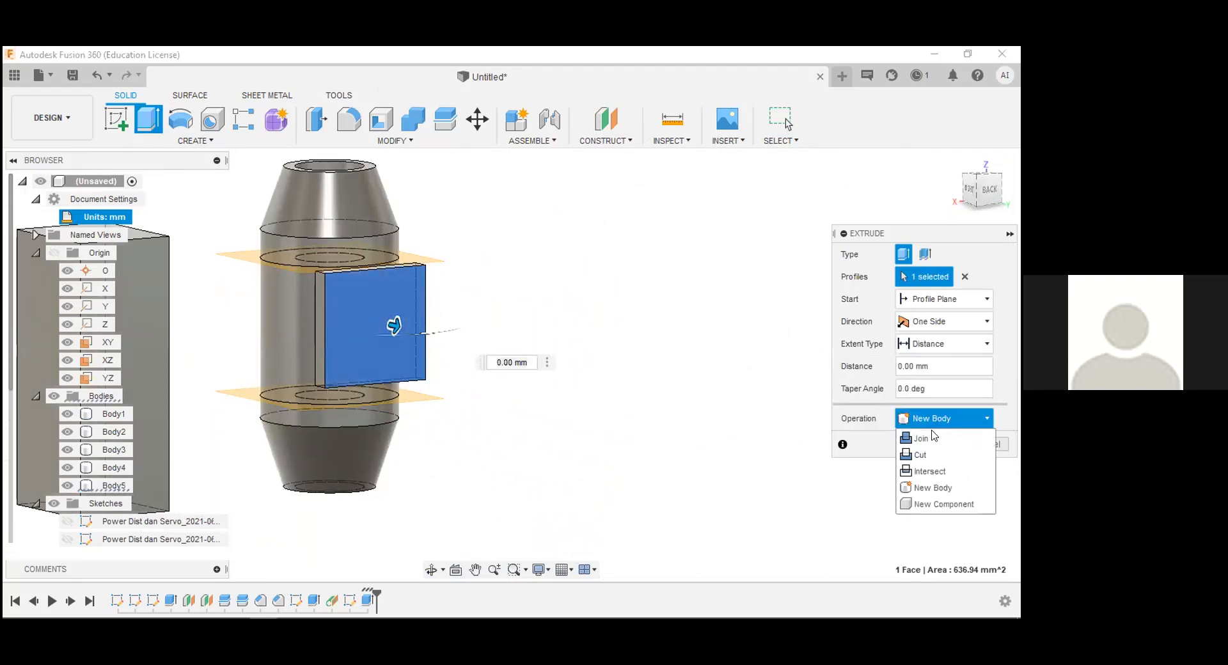
click(933, 438)
click(933, 419)
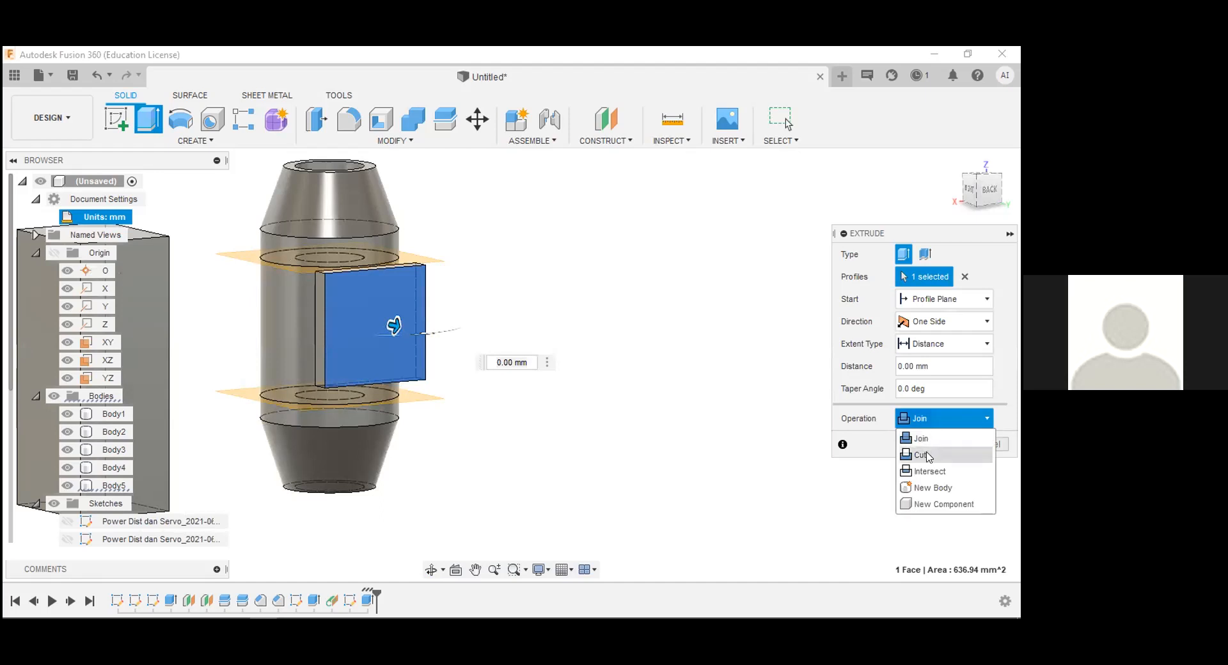
click(927, 454)
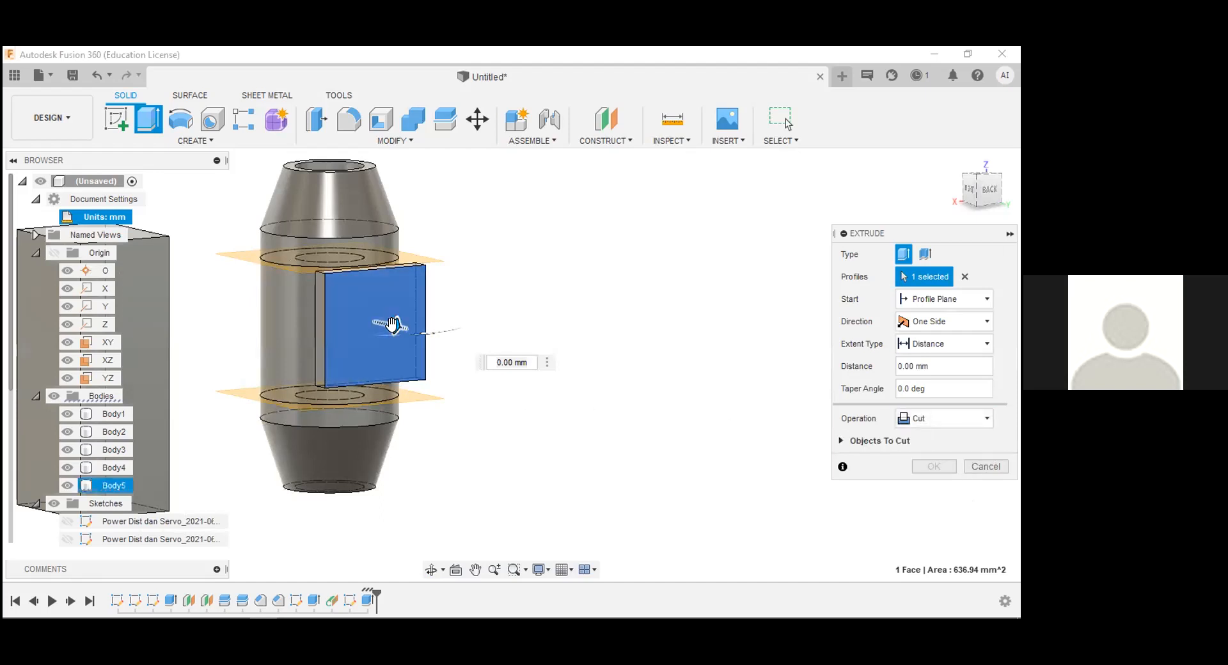
drag(392, 323, 405, 348)
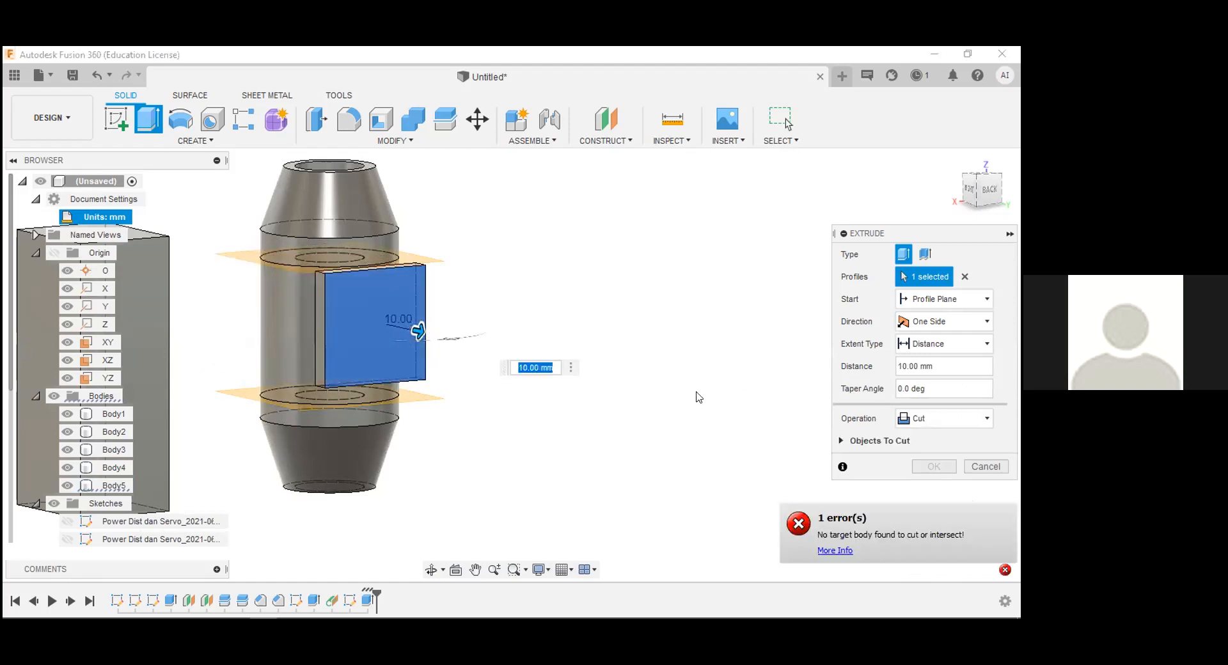
click(985, 466)
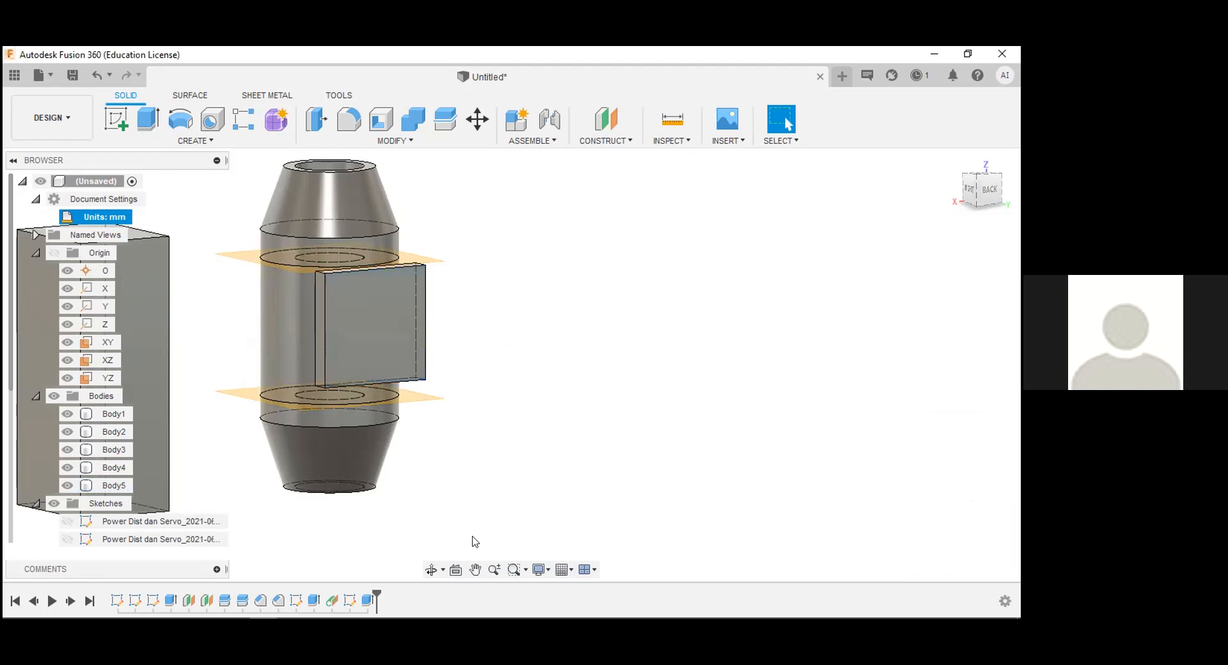
- Hide the rectangular box body, Body4, beside the cylindrical model
click(430, 569)
drag(378, 362, 457, 506)
drag(421, 401, 102, 454)
key(Escape)
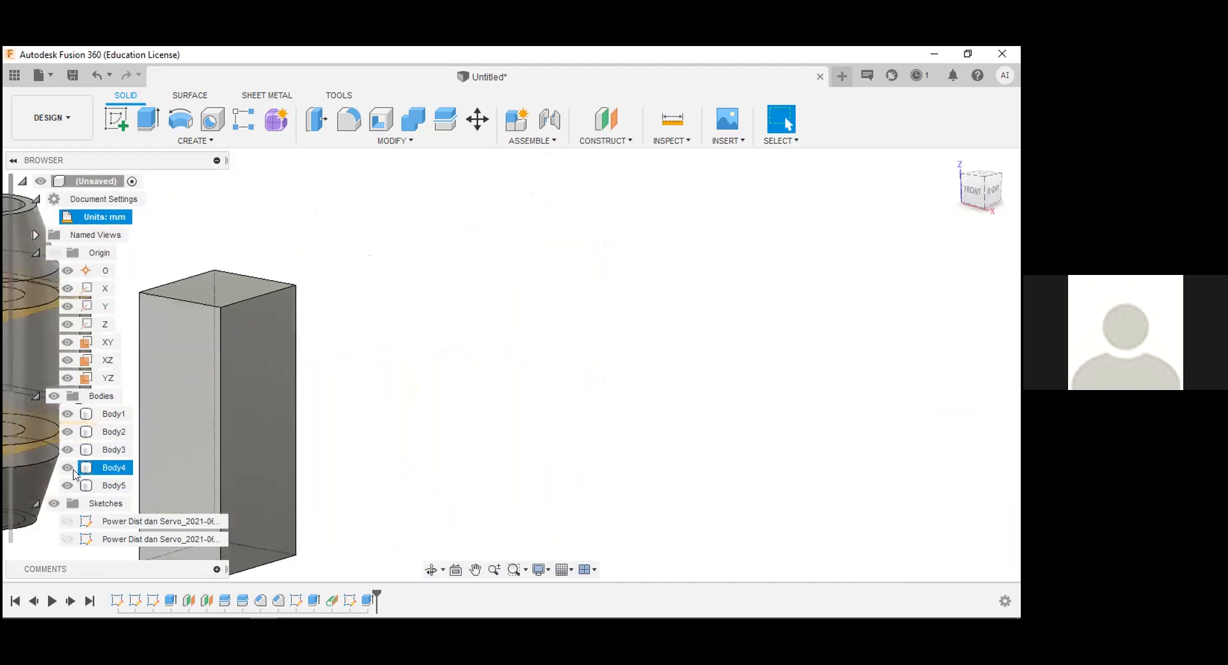
click(67, 468)
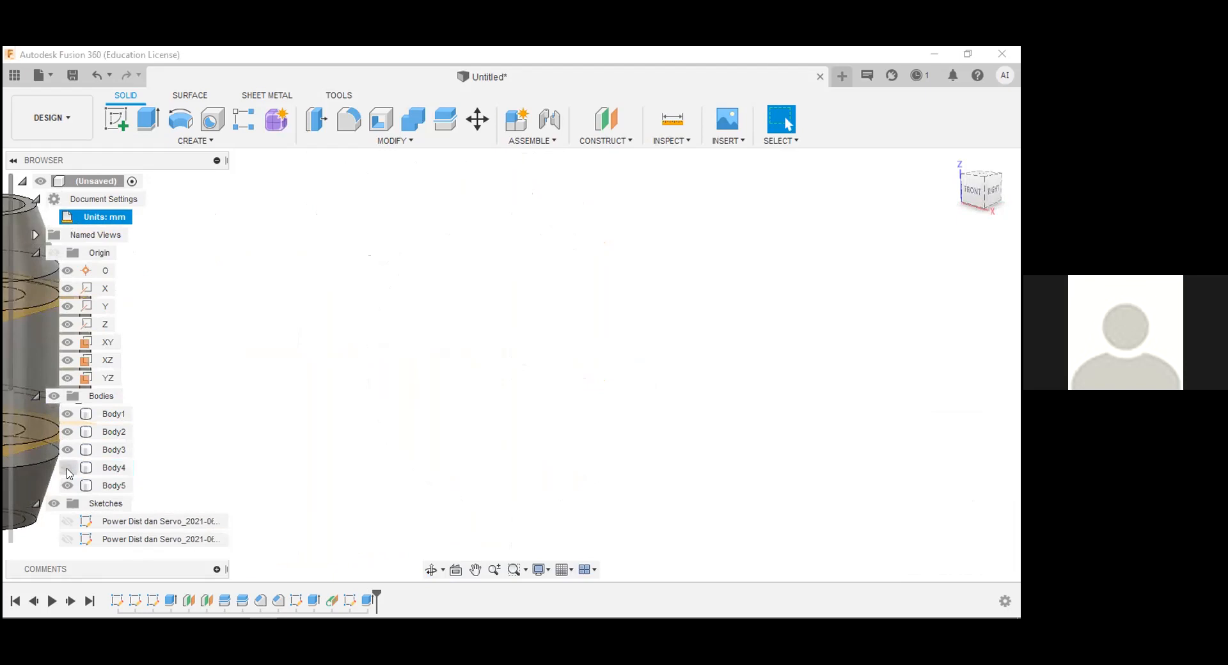
- Extrude the plate's inner face 3 mm toward the middle cylinder, joining it to the cylindrical body
click(475, 570)
drag(337, 433, 678, 402)
key(Escape)
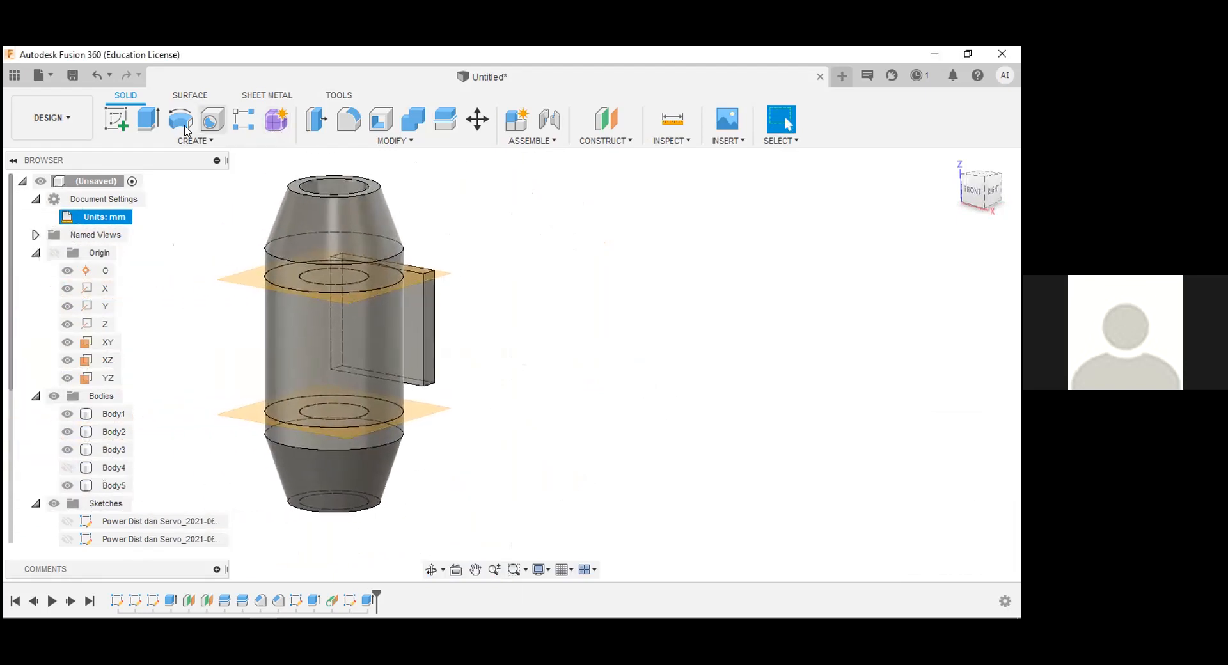
click(152, 123)
click(406, 317)
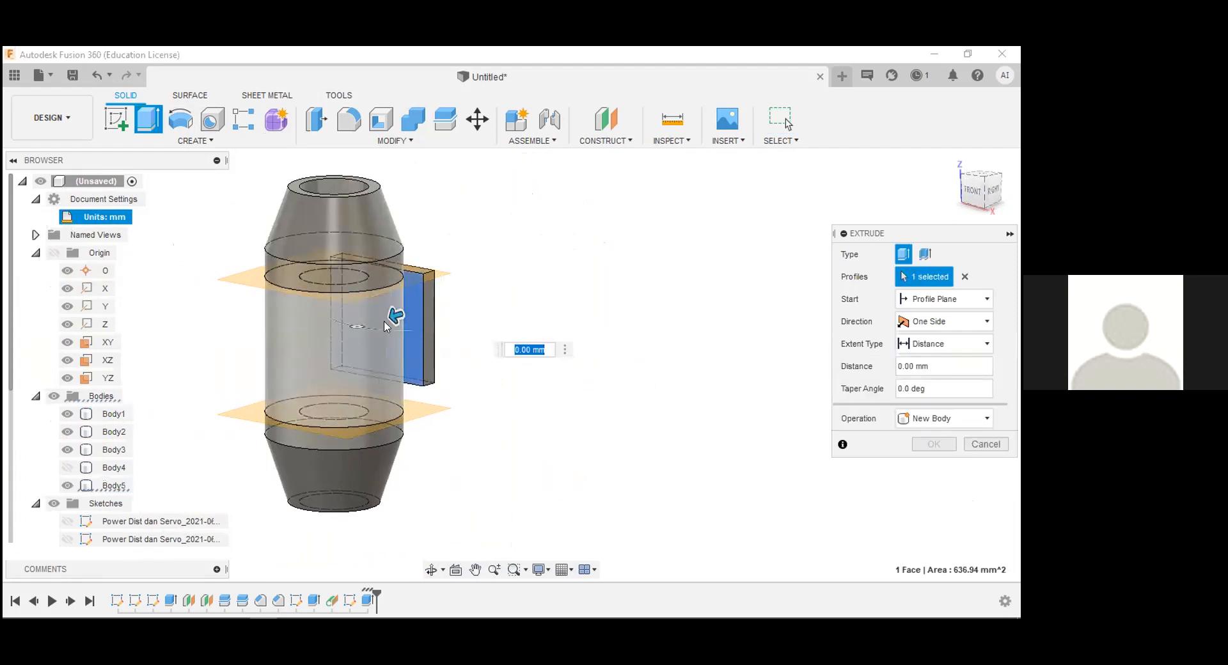
text(3)
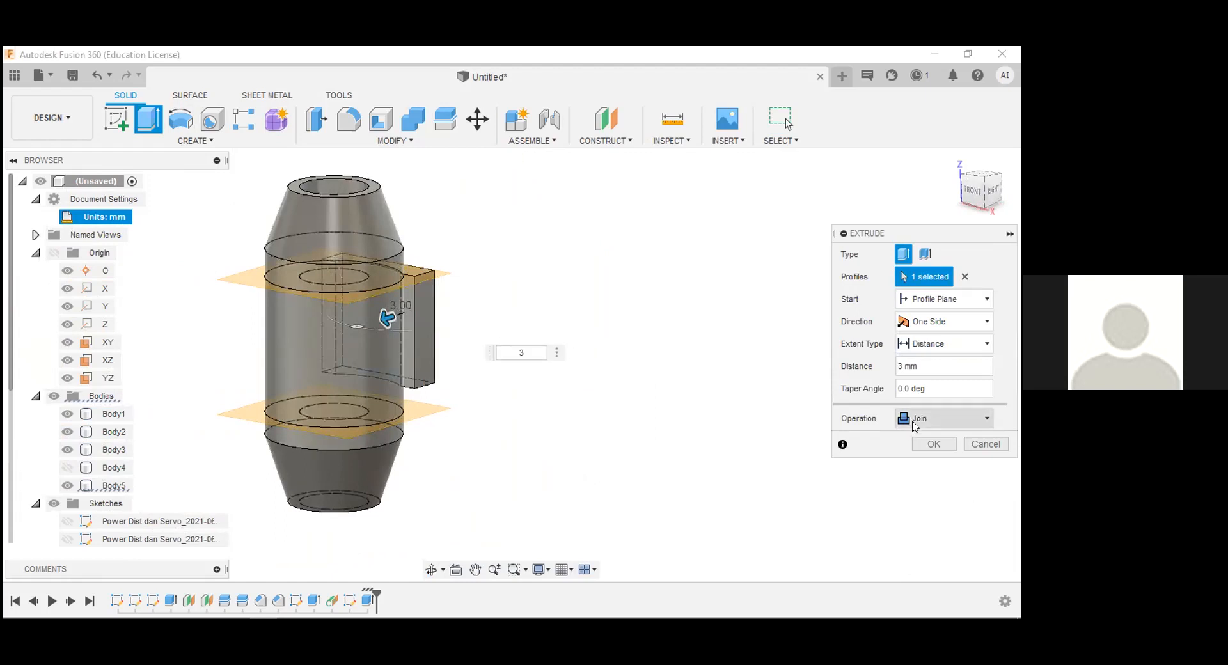
click(926, 444)
- Examine how the rectangular plate meets the middle cylinder from the model's right side
click(431, 570)
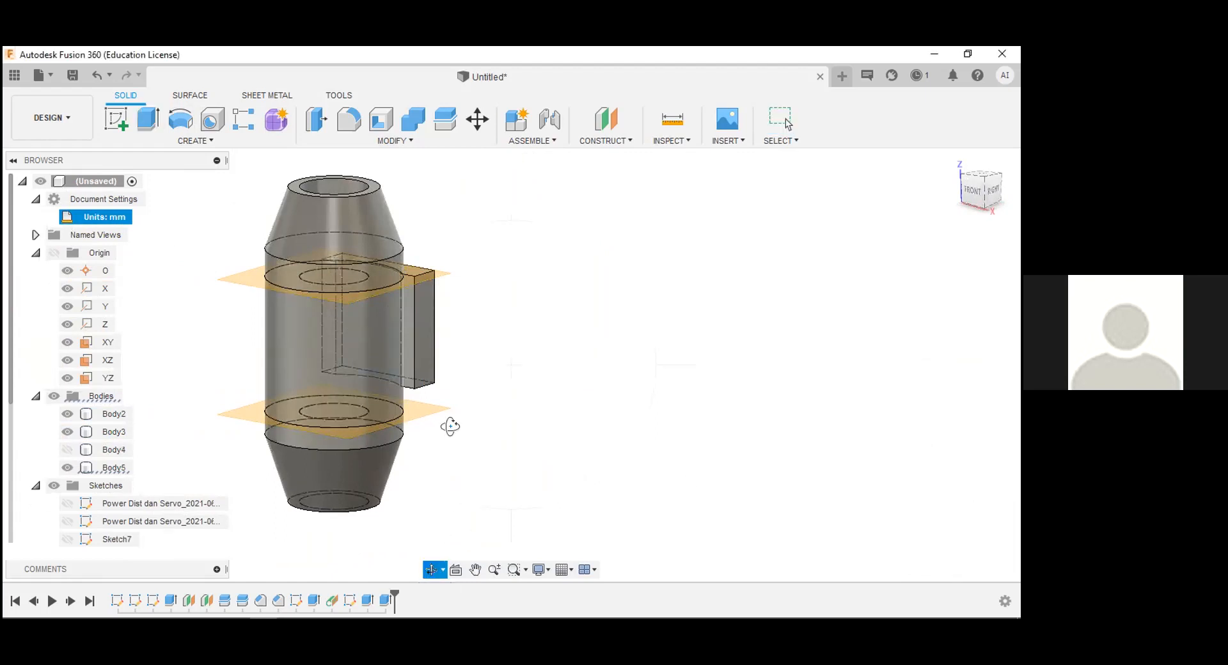
drag(426, 358, 356, 358)
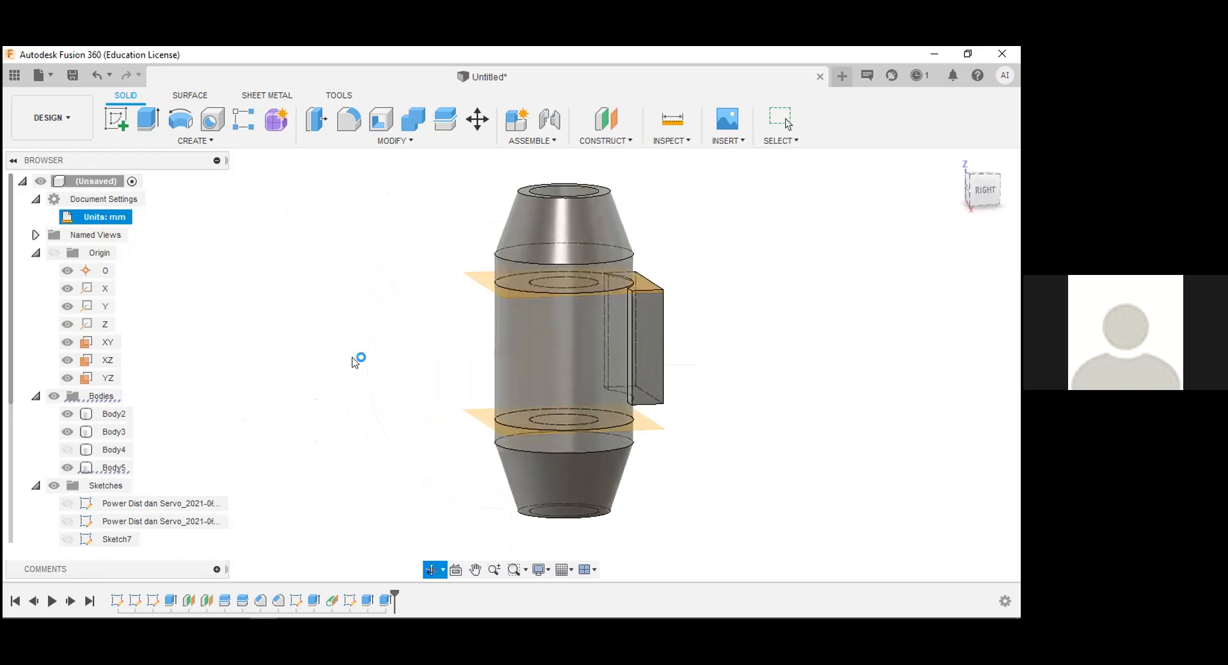
middle_drag(651, 362, 920, 372)
key(Escape)
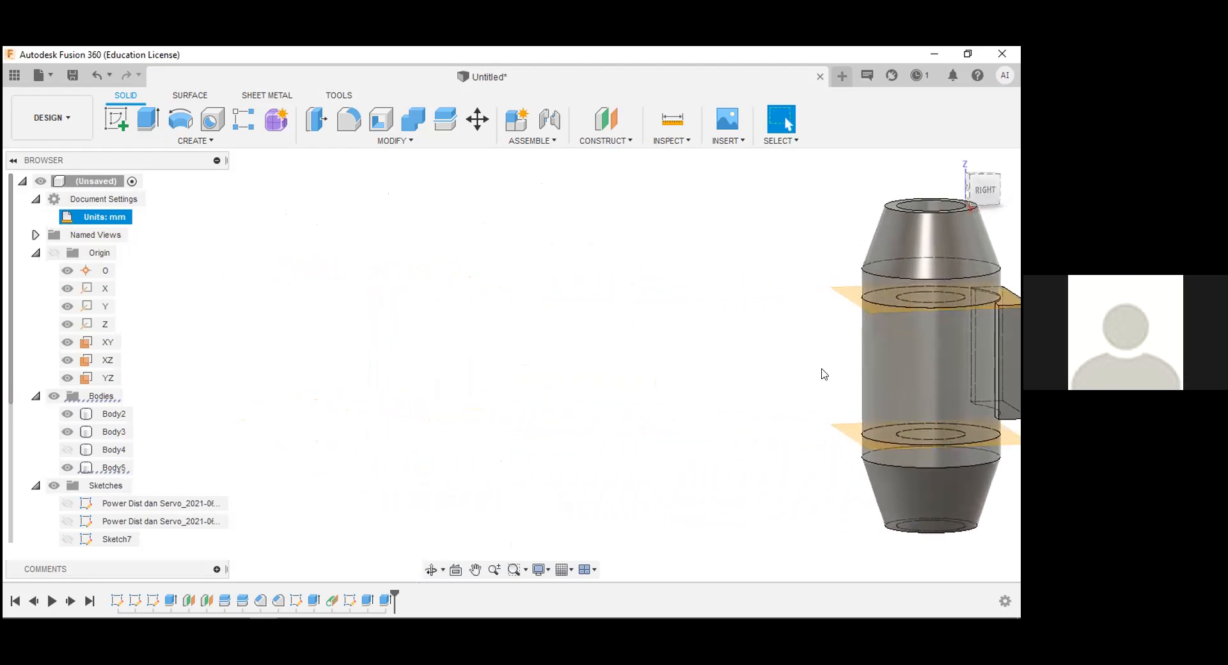
click(476, 569)
key(Escape)
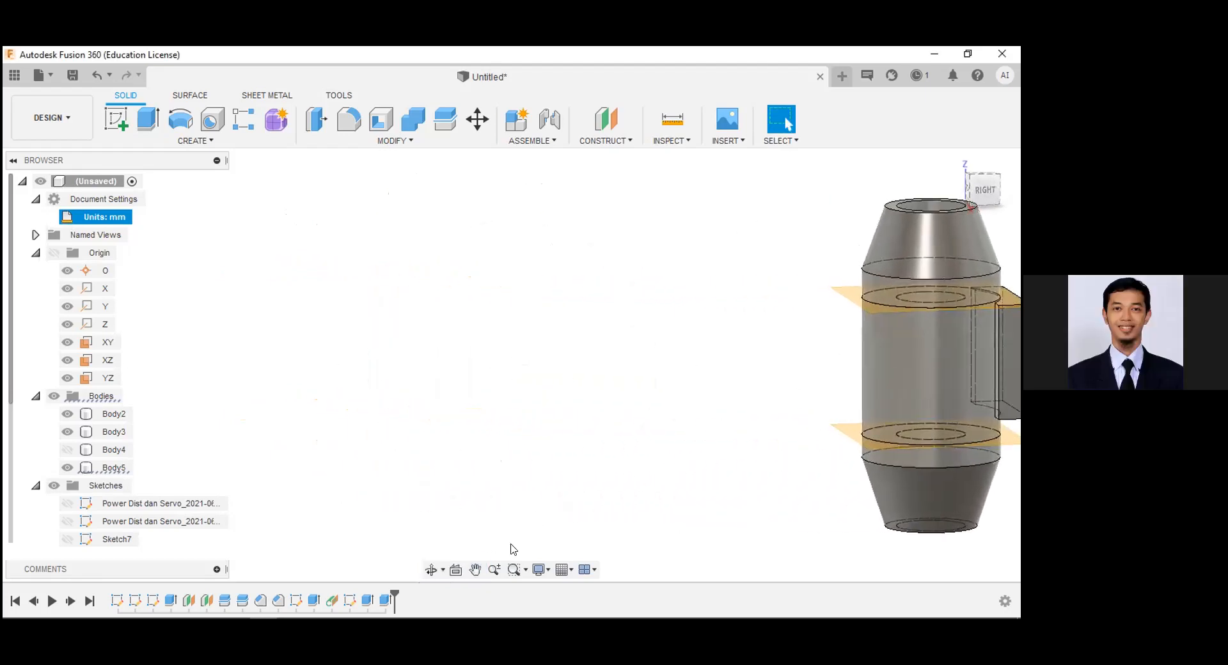
click(476, 567)
key(Escape)
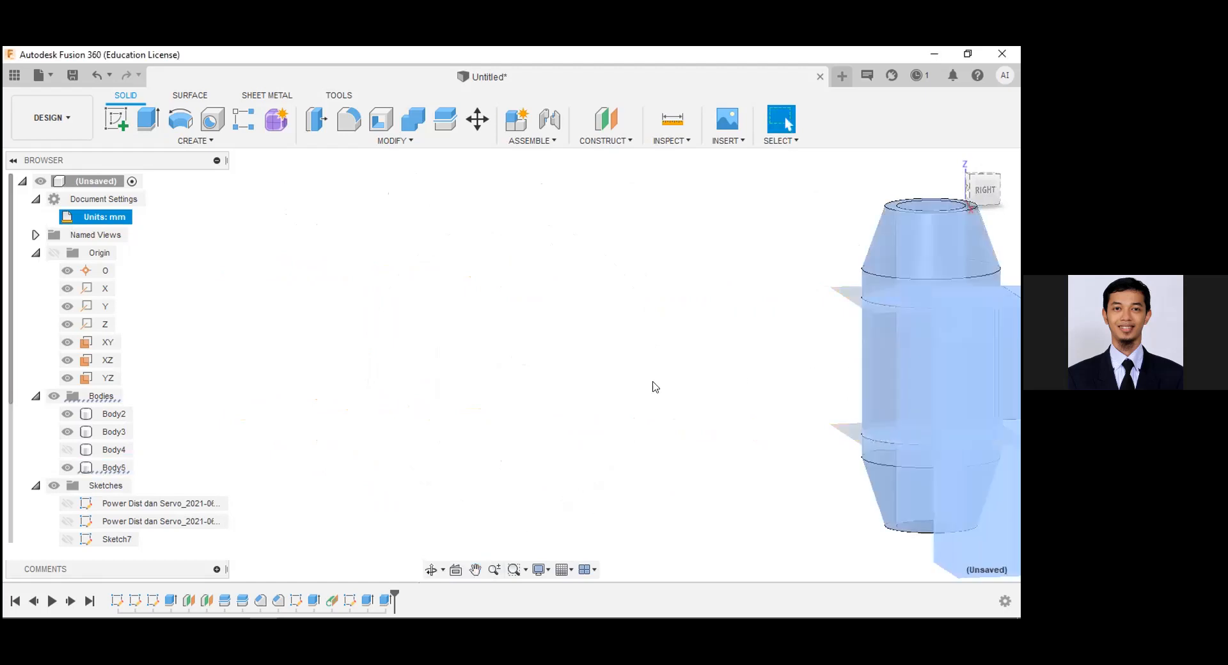
click(476, 569)
key(Escape)
- Offset the outer face of the middle cylinder by -3 mm using Press Pull
click(476, 569)
drag(727, 389, 301, 412)
key(Escape)
click(517, 360)
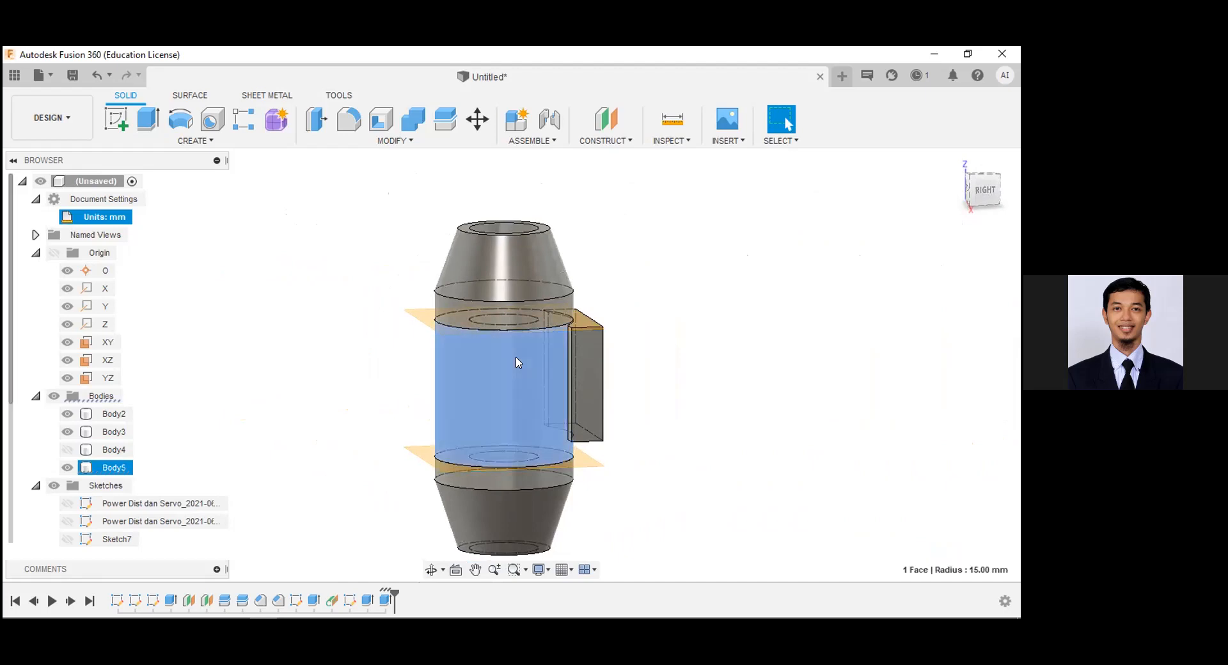
click(321, 124)
mouse_move(515, 359)
mouse_down()
mouse_move(472, 310)
mouse_move(507, 356)
mouse_up()
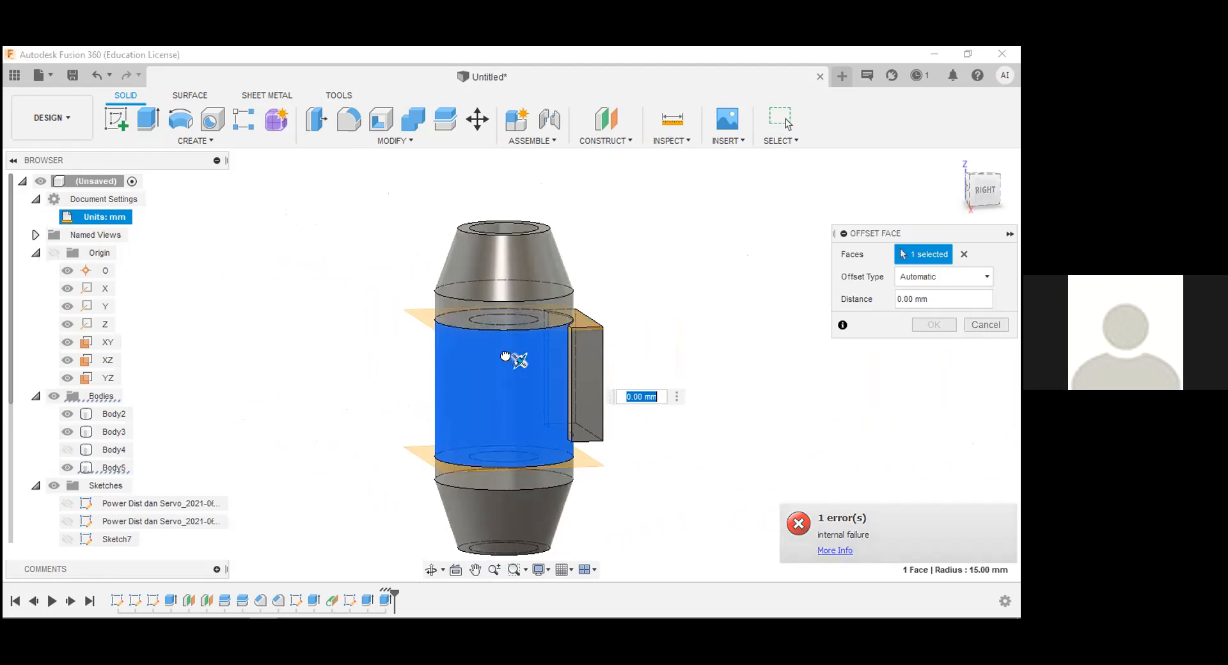
text(-5)
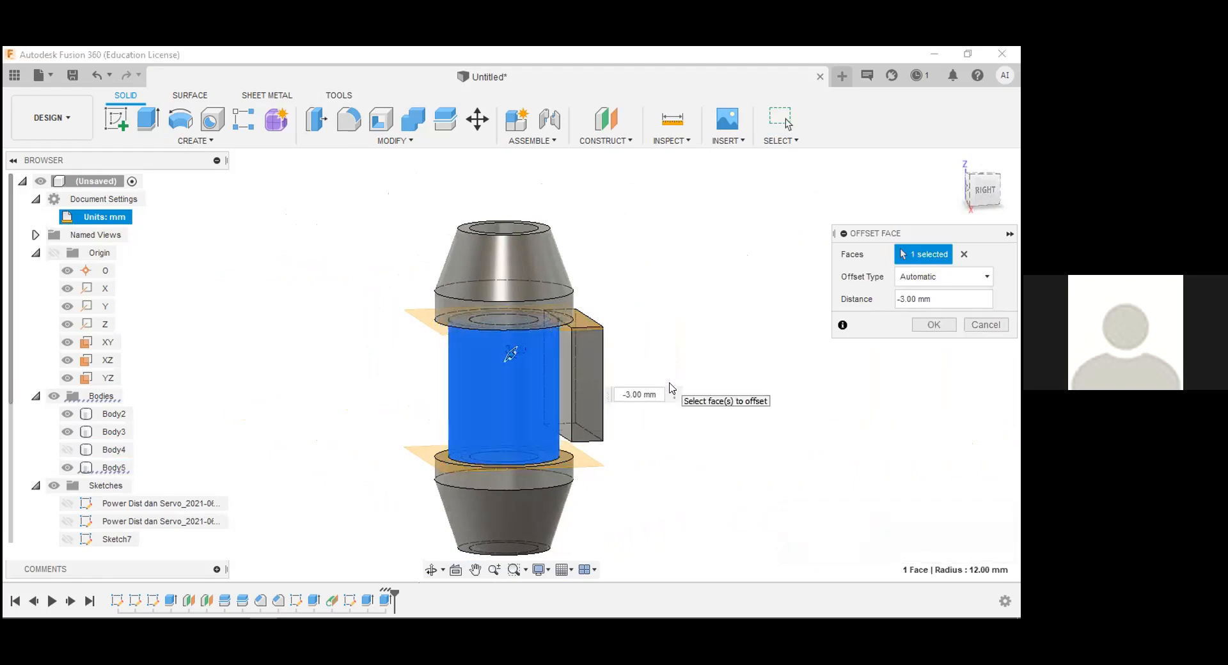
key(Return)
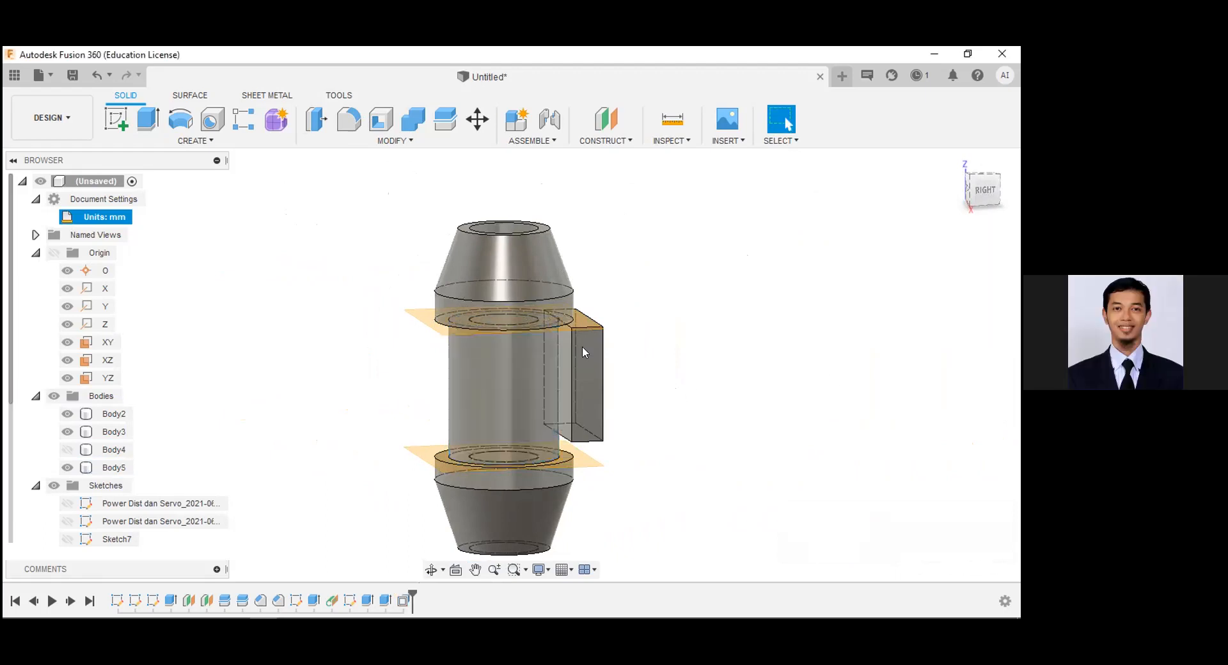
key(e)
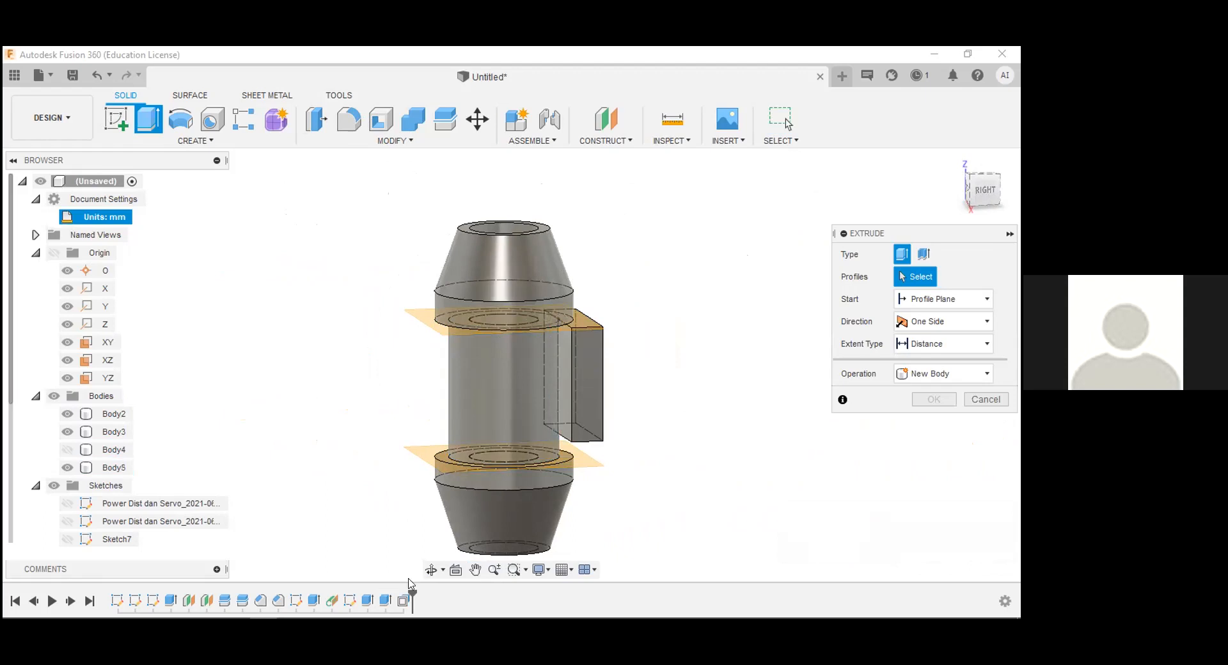
click(432, 569)
drag(510, 443, 858, 213)
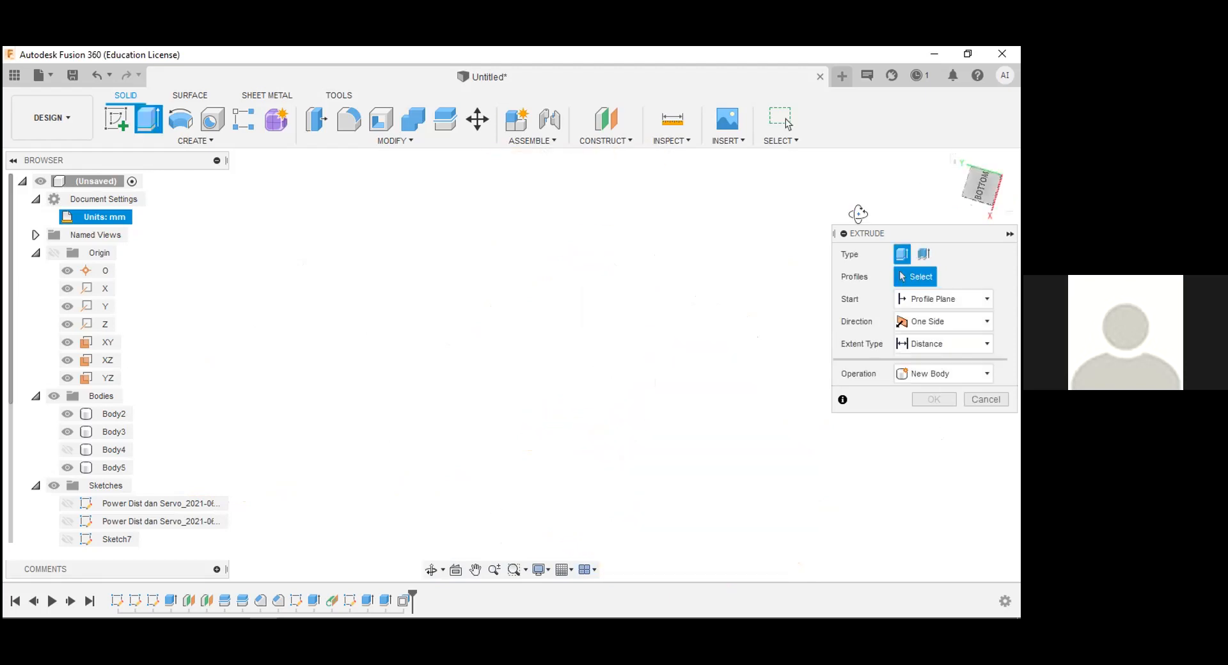
mouse_move(593, 230)
shift+middle_down()
mouse_move(472, 229)
mouse_move(576, 243)
shift+middle_up()
click(953, 160)
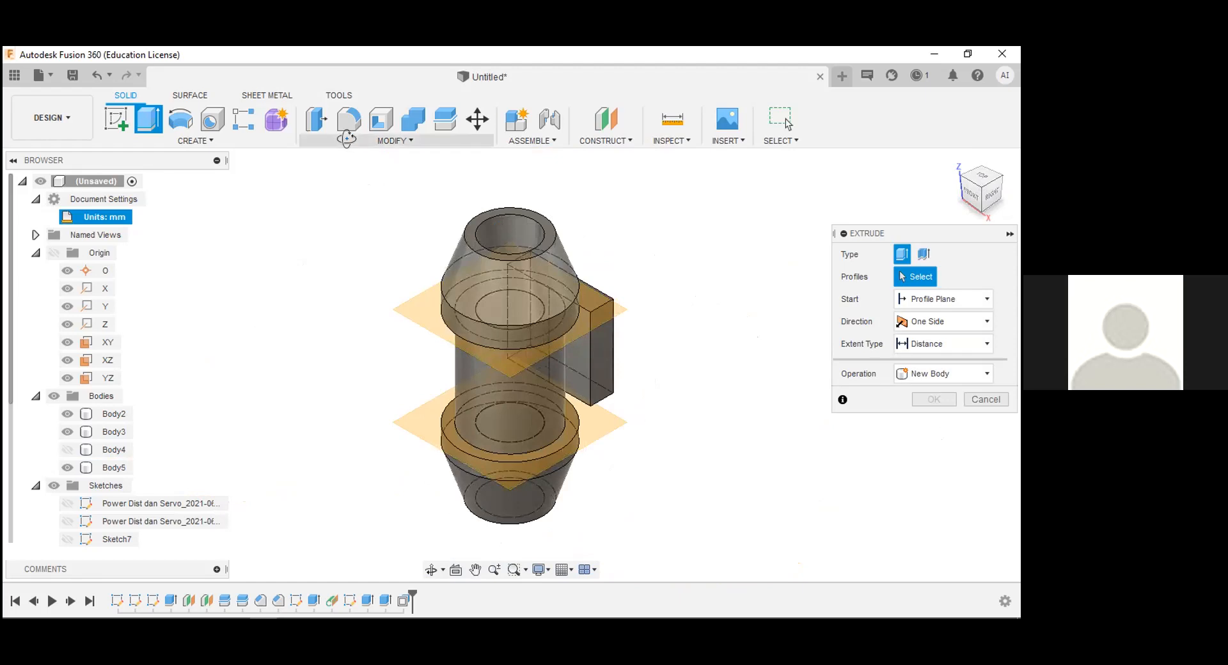
click(227, 134)
click(192, 111)
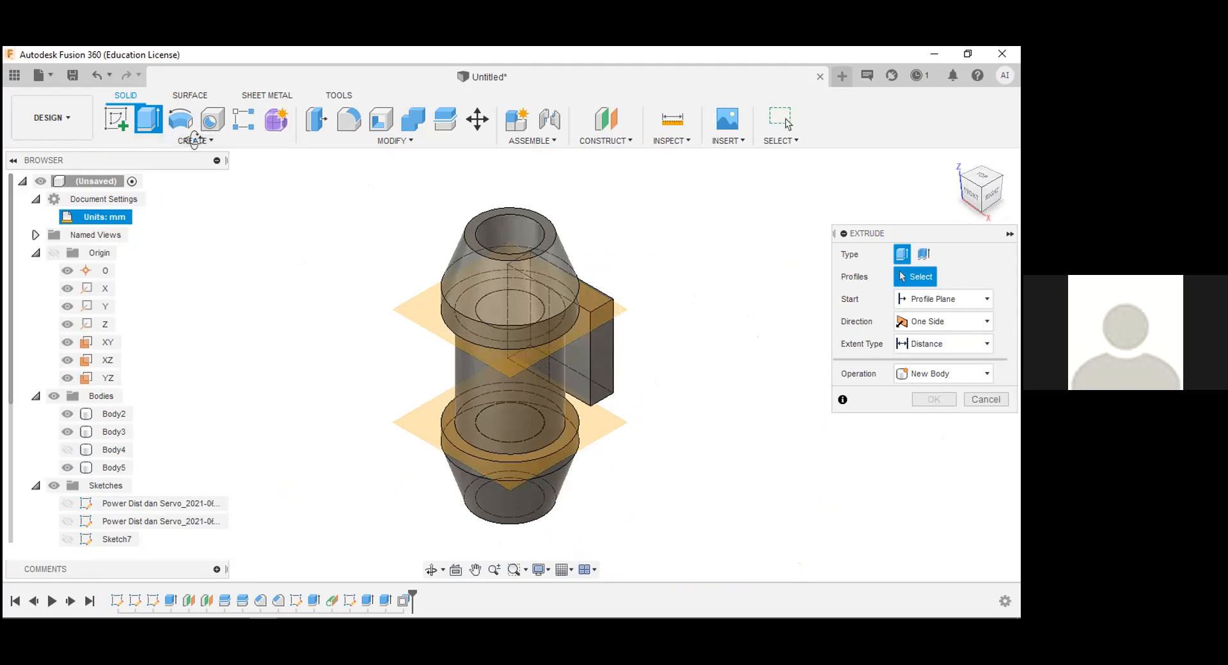
click(195, 140)
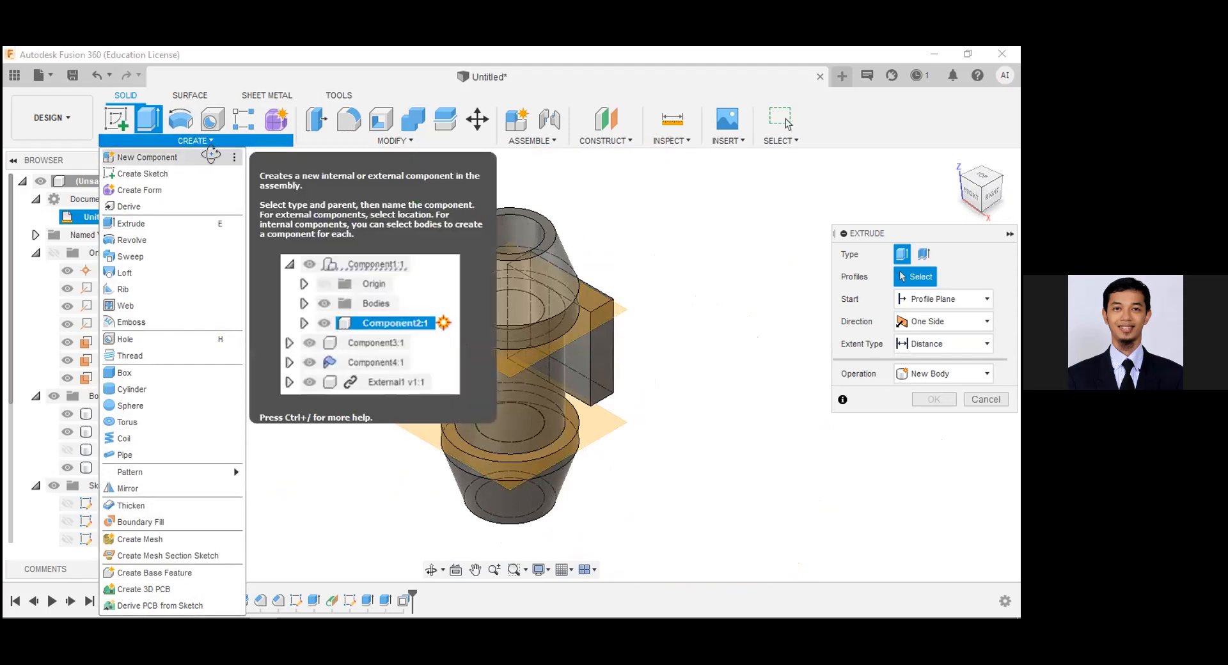
click(667, 205)
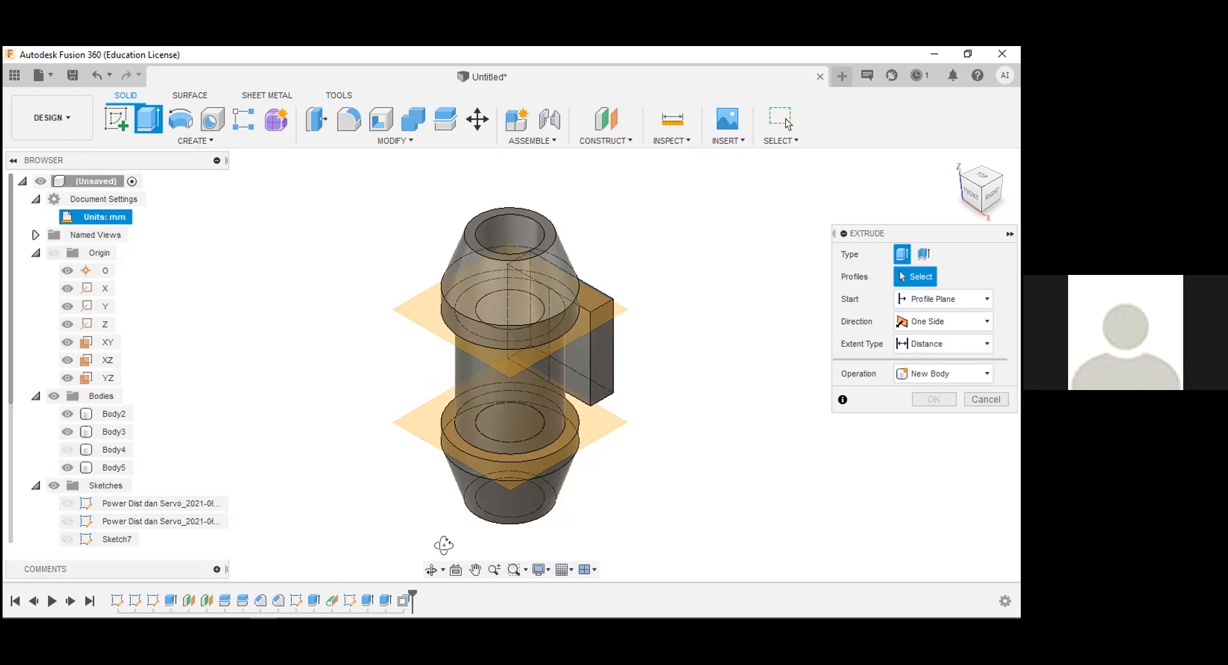
click(425, 569)
drag(571, 405, 504, 316)
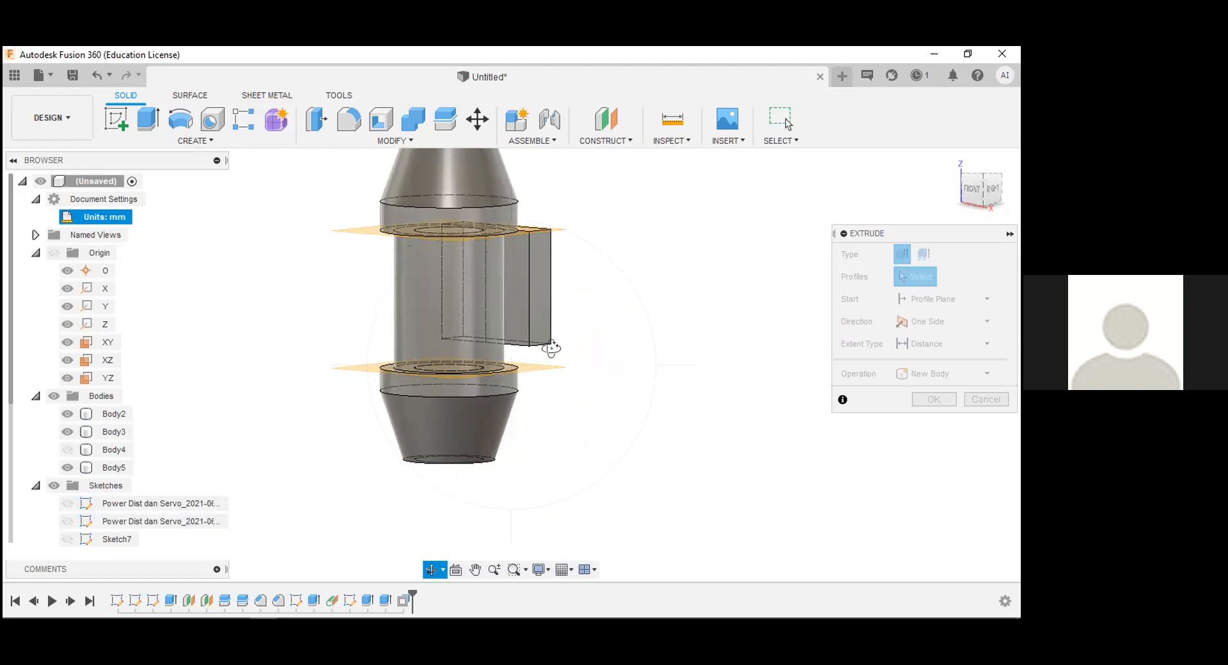
key(Escape)
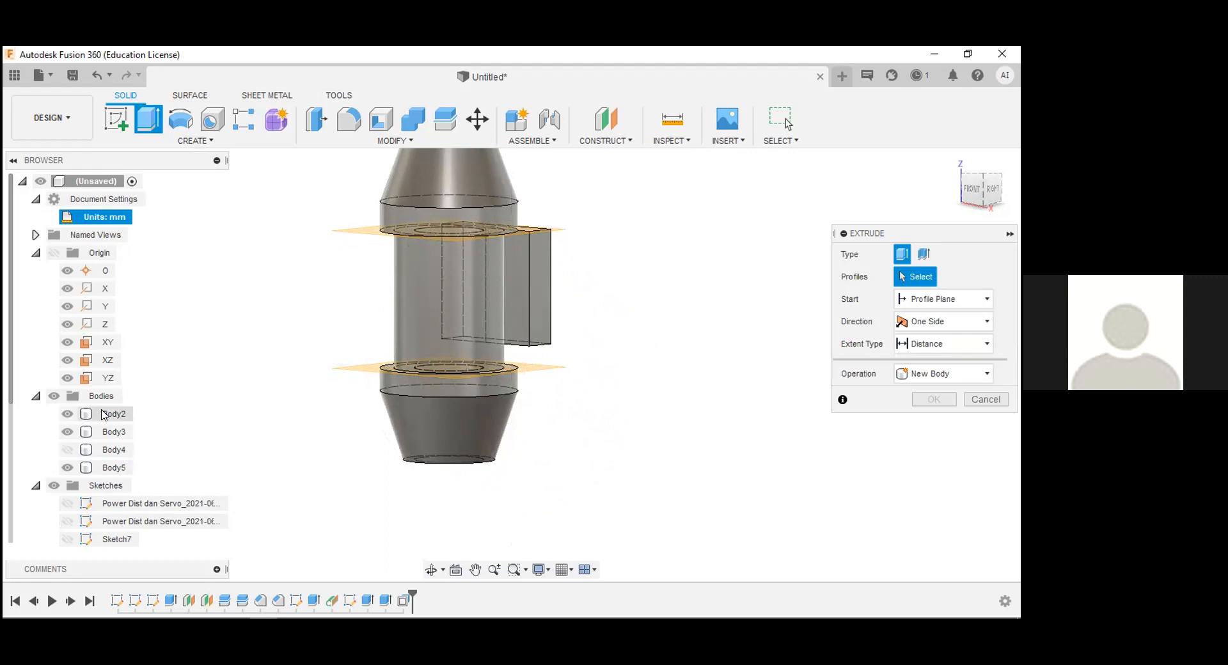
click(67, 450)
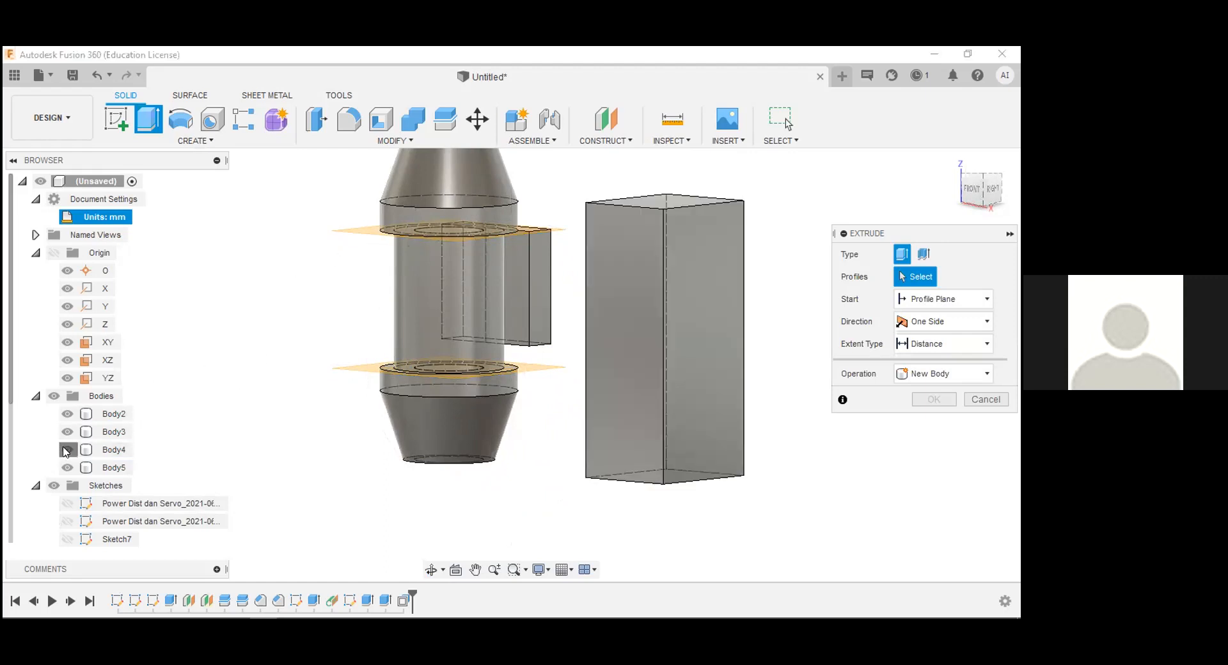
click(66, 450)
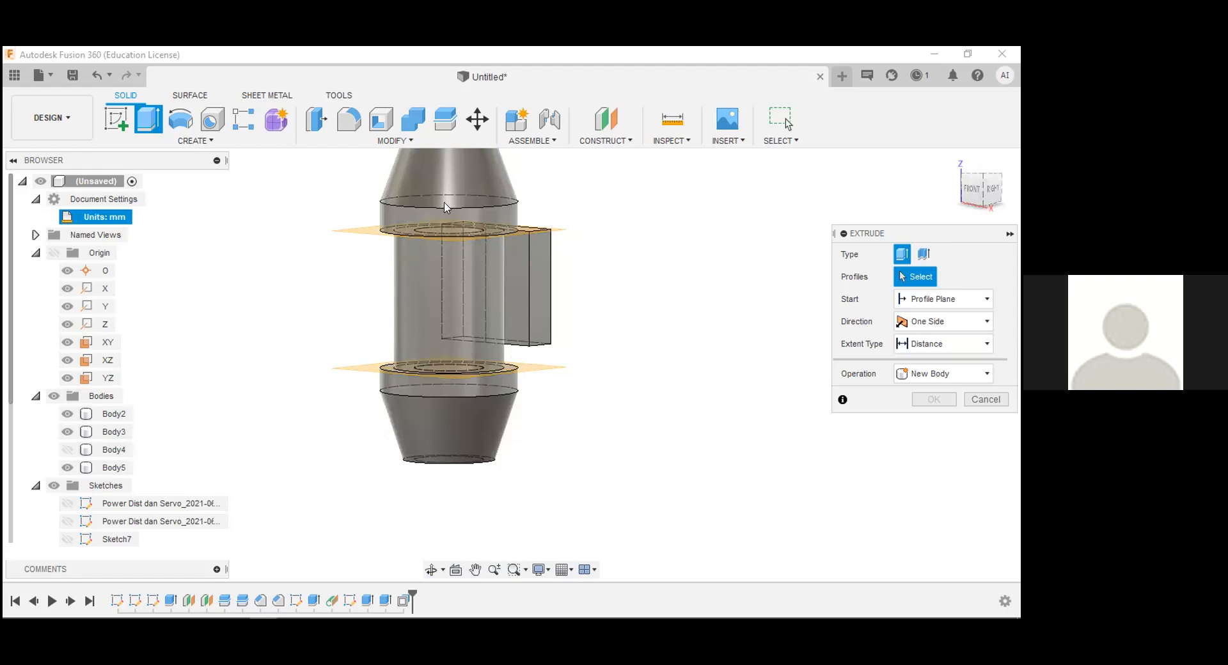
- Try to offset the outer face of the middle cylinder by 0.011 mm with Press Pull
click(318, 117)
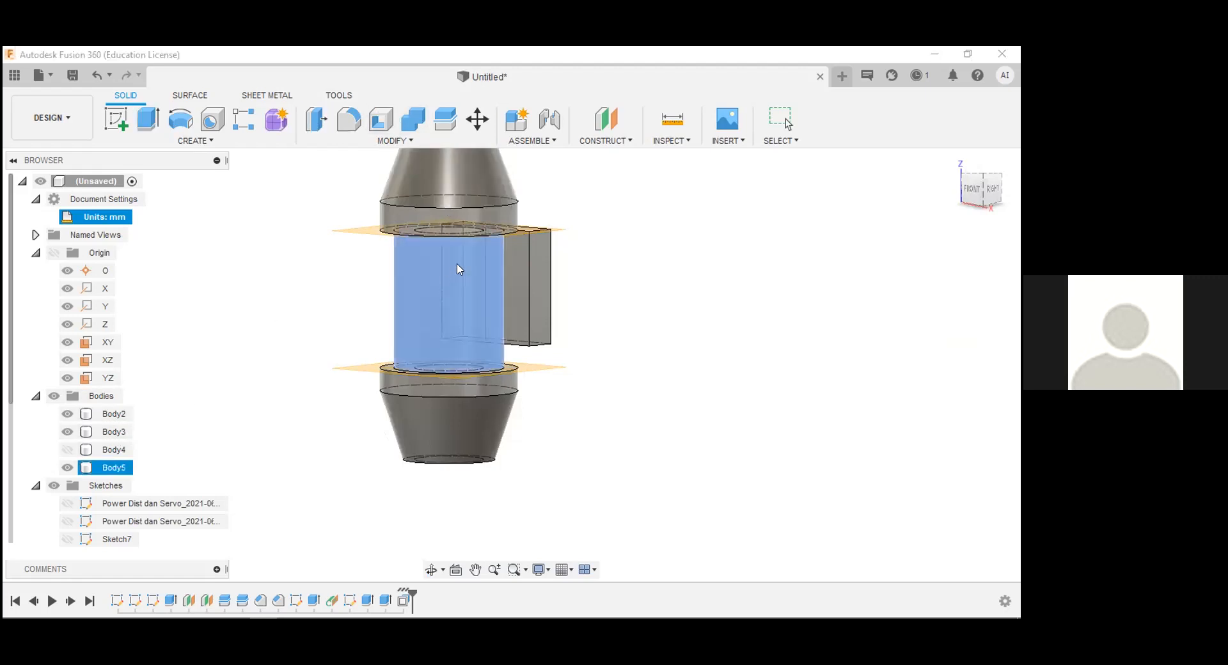
click(458, 266)
drag(475, 251, 478, 295)
drag(482, 226, 753, 318)
click(474, 382)
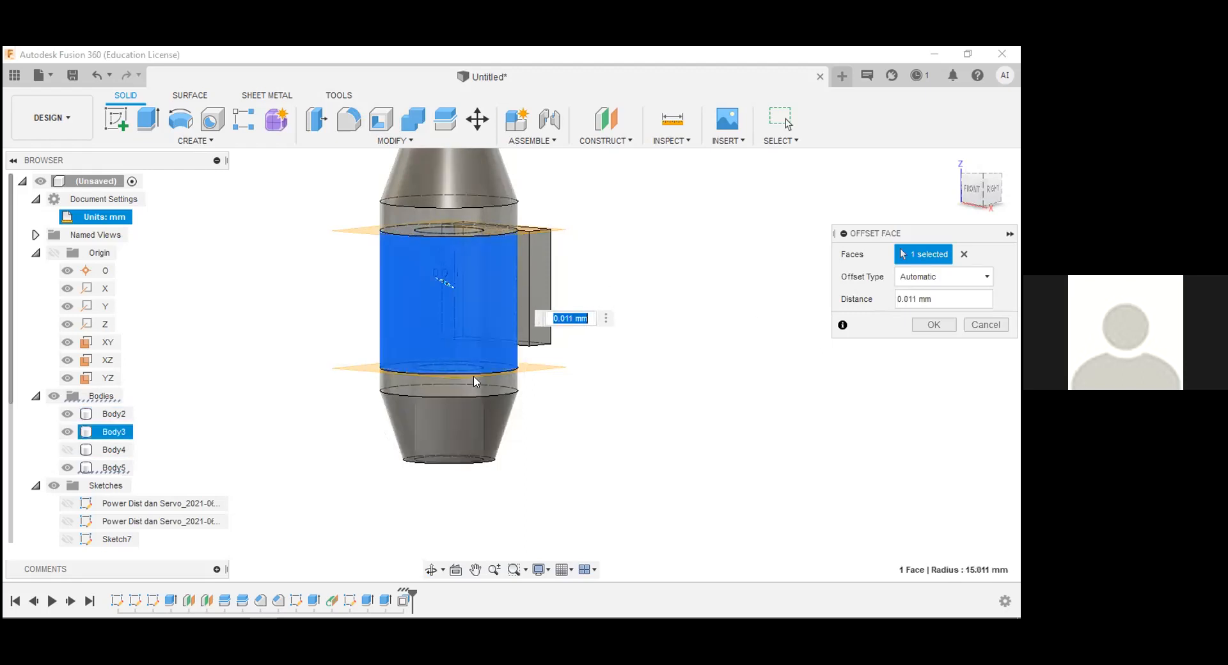
key(Return)
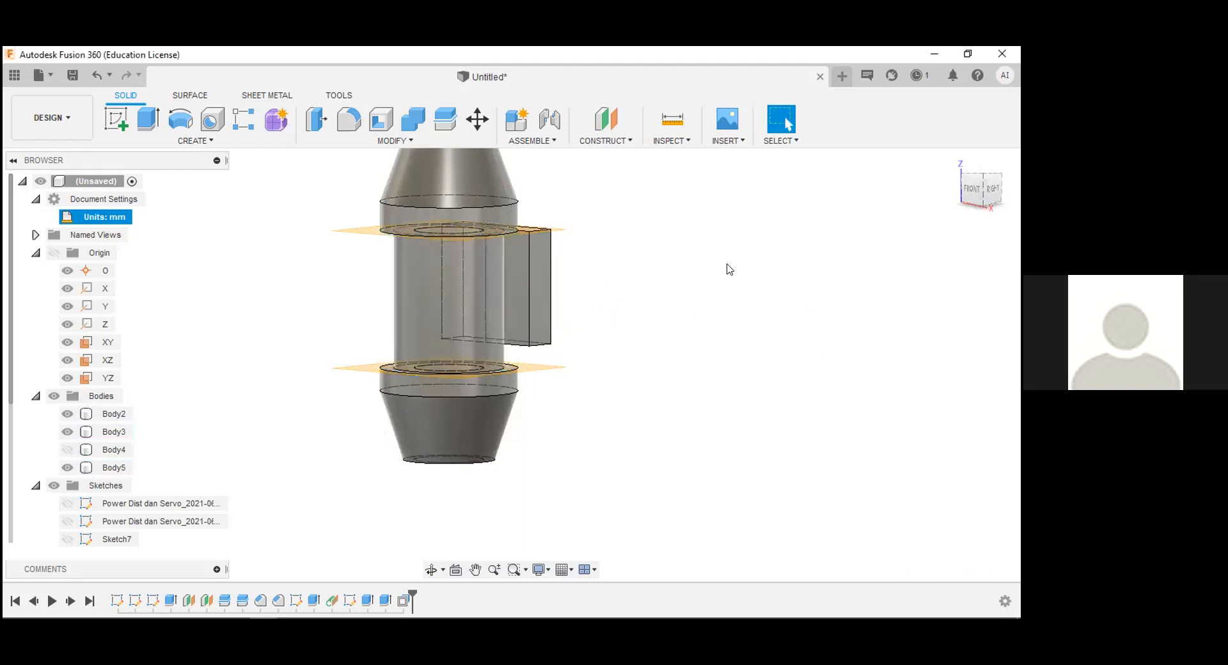
click(432, 570)
drag(432, 348, 368, 315)
middle_drag(368, 314, 640, 401)
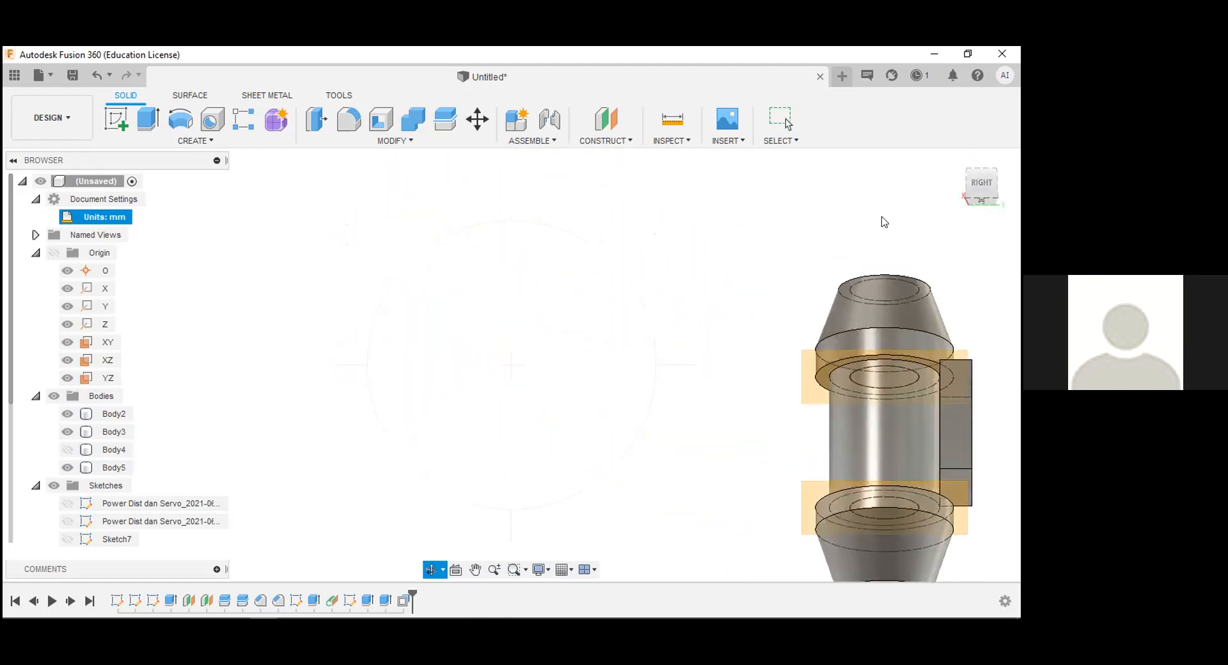
key(Escape)
click(954, 160)
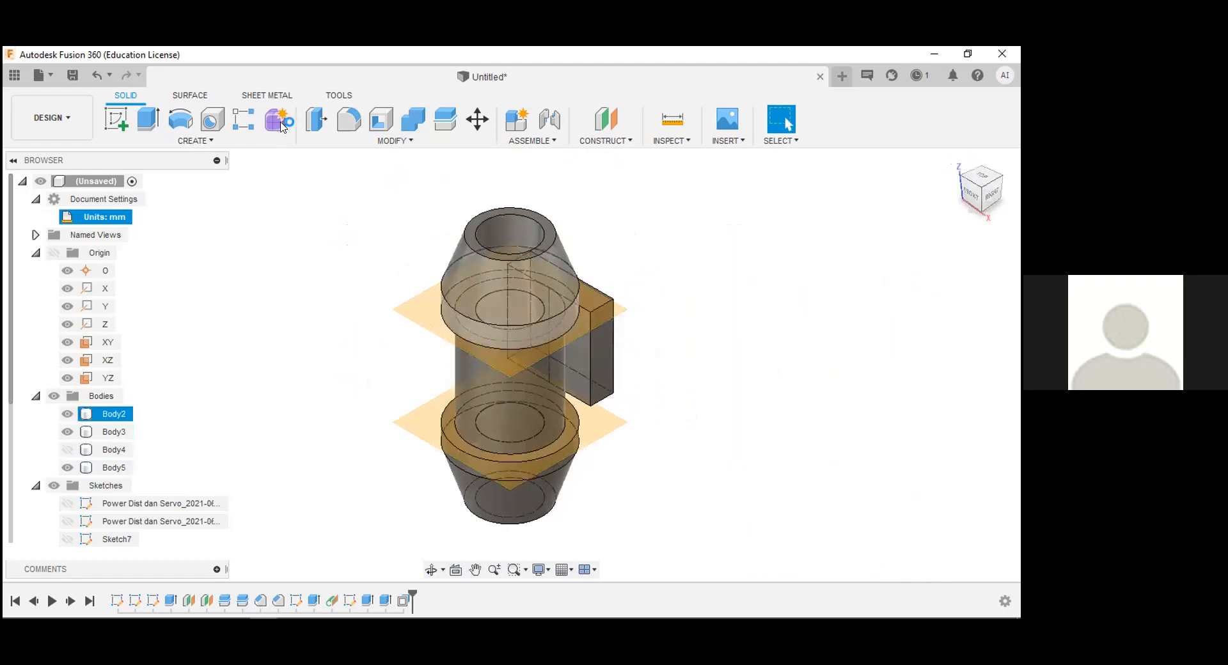
key(q)
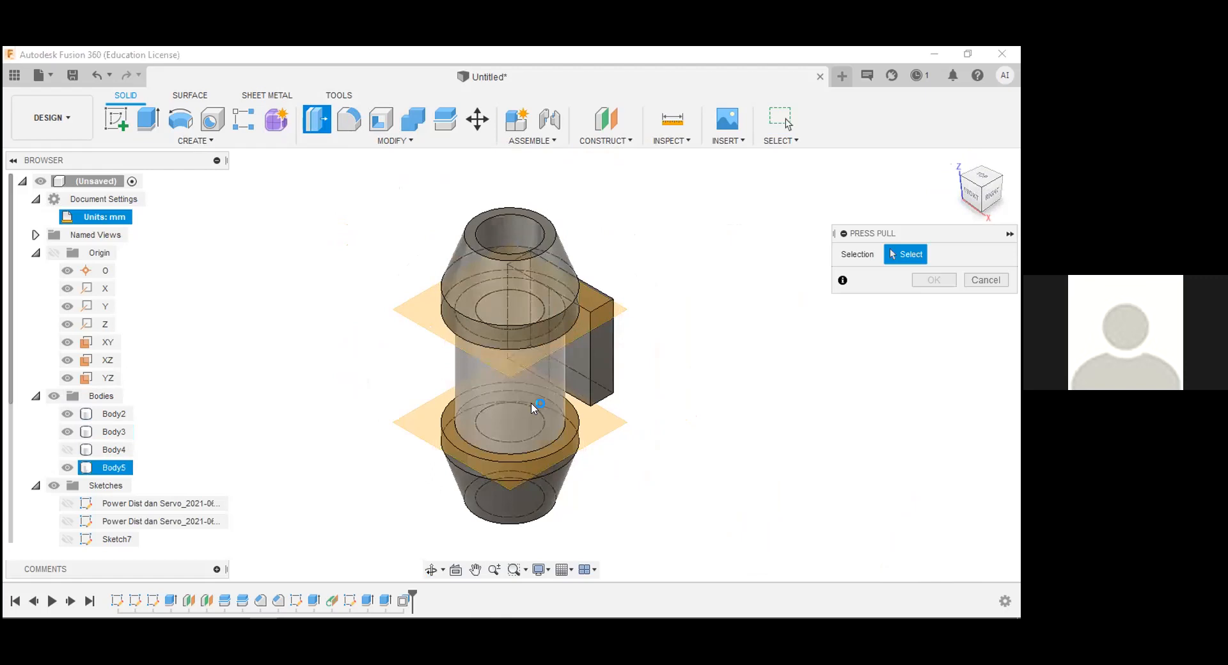
click(534, 324)
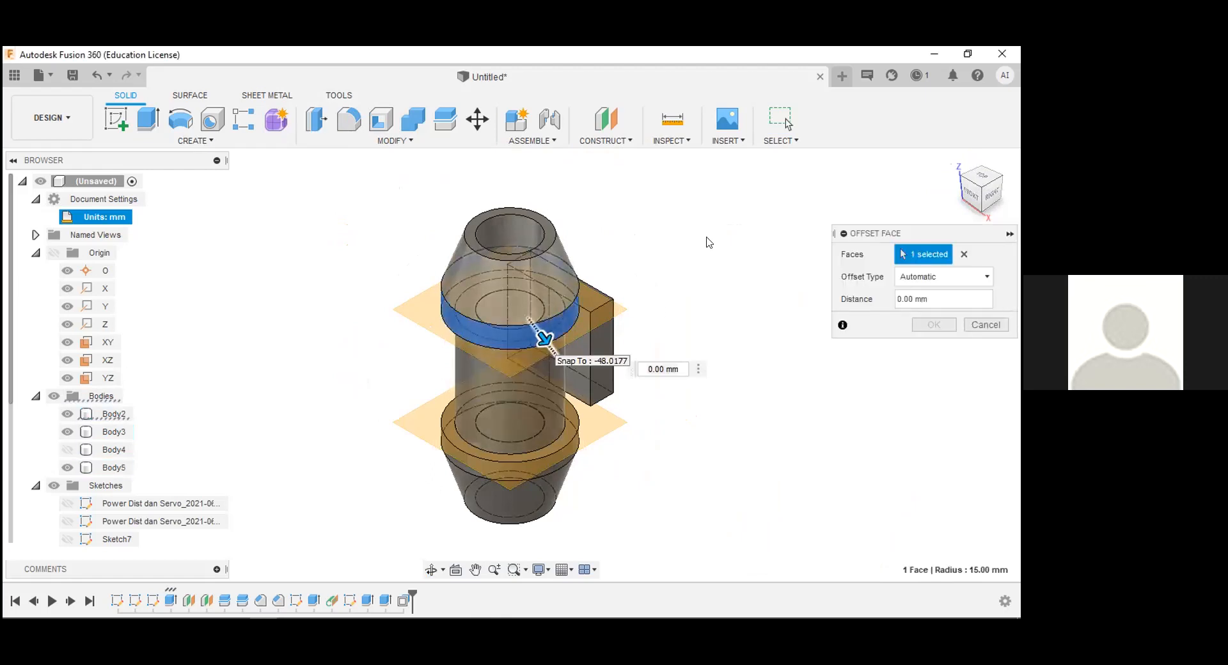
key(Escape)
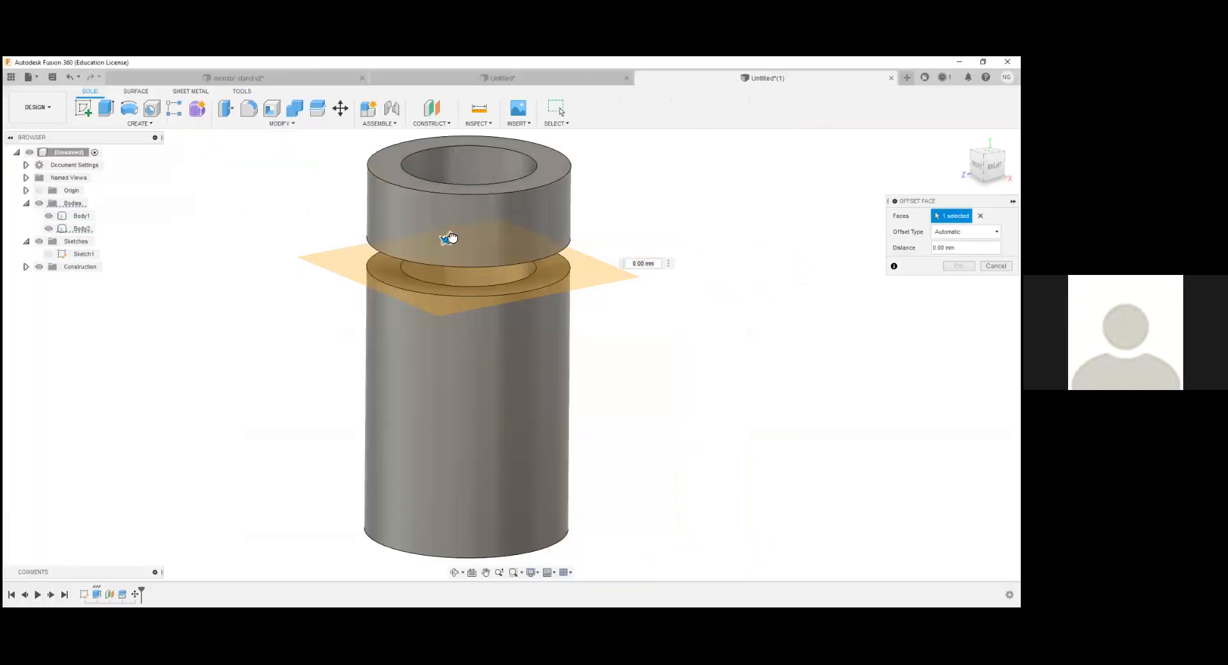
mouse_move(449, 241)
mouse_down()
mouse_move(463, 212)
mouse_move(446, 239)
mouse_up()
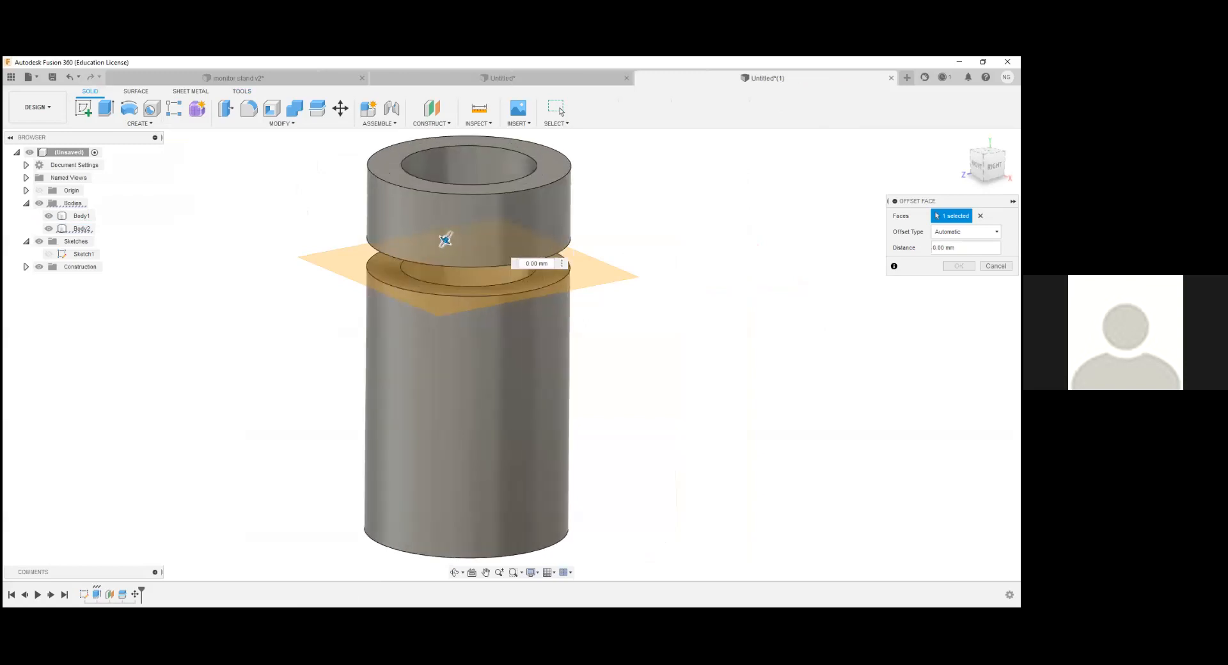
middle_drag(445, 239, 503, 275)
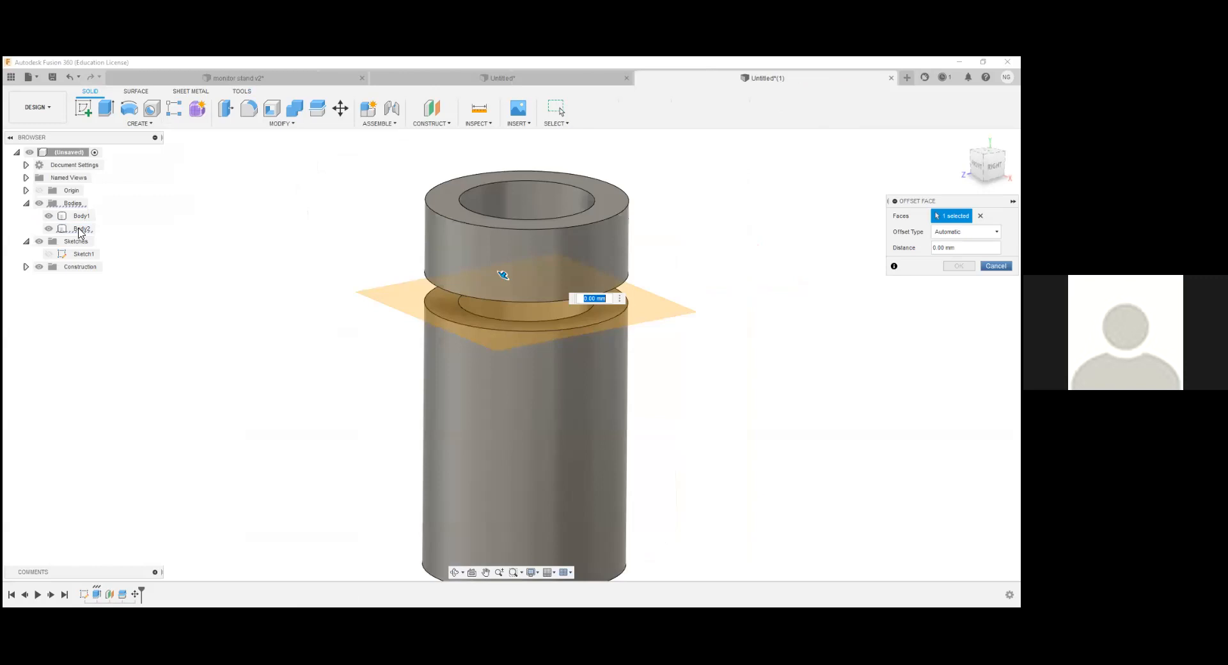
key(Escape)
- Highlight Body1 and Body2 in turn to identify which part of the cylinder each one is
click(81, 229)
click(83, 216)
click(83, 228)
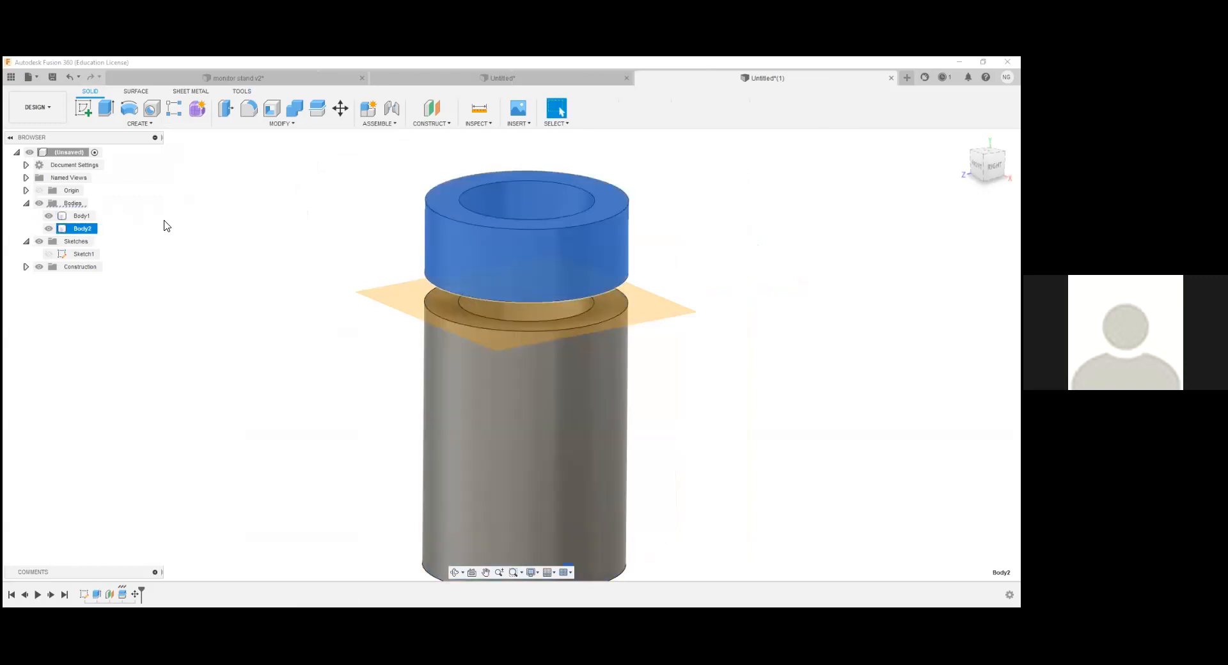
click(164, 225)
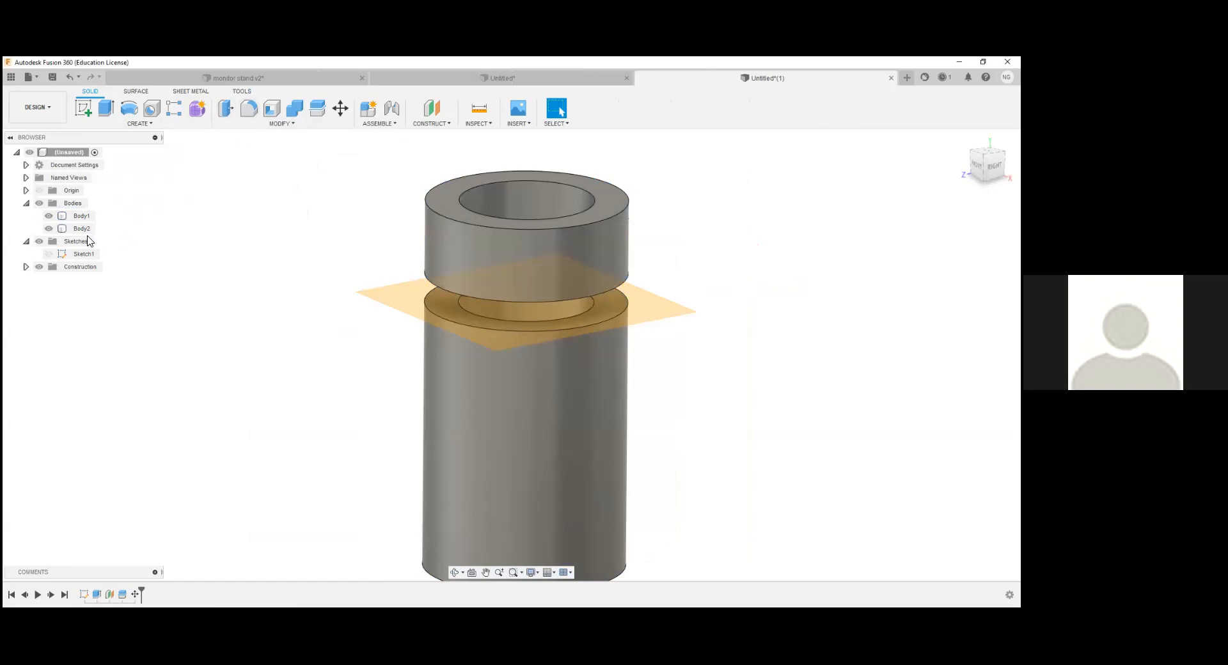
click(82, 216)
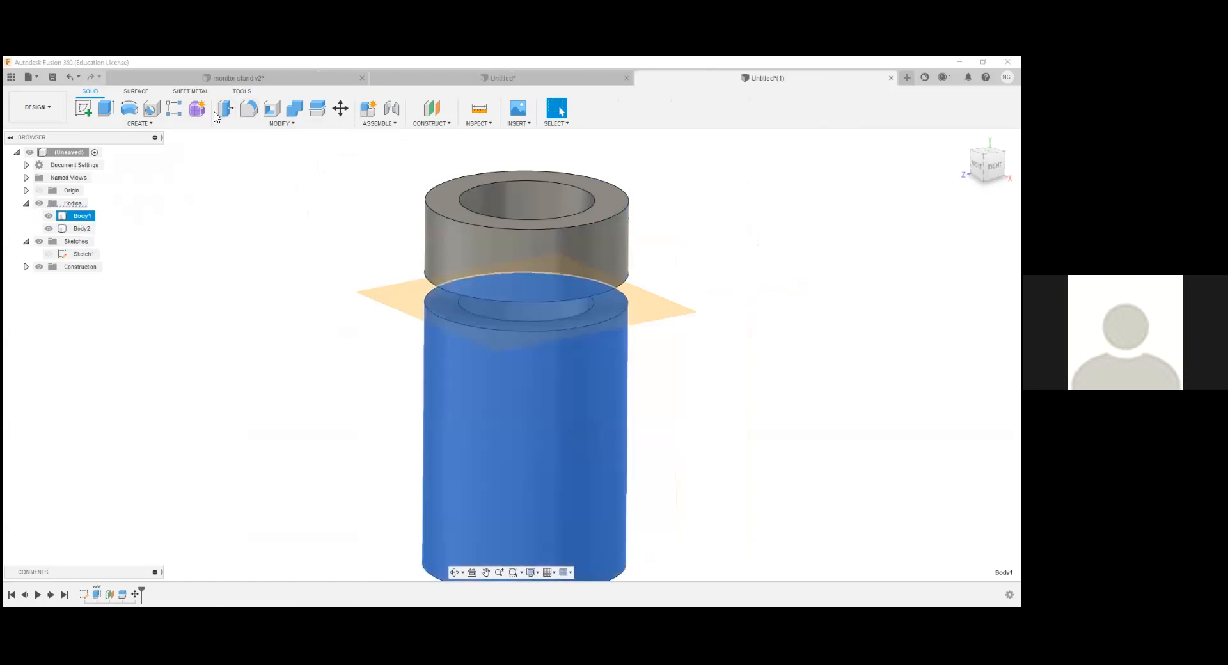
click(217, 114)
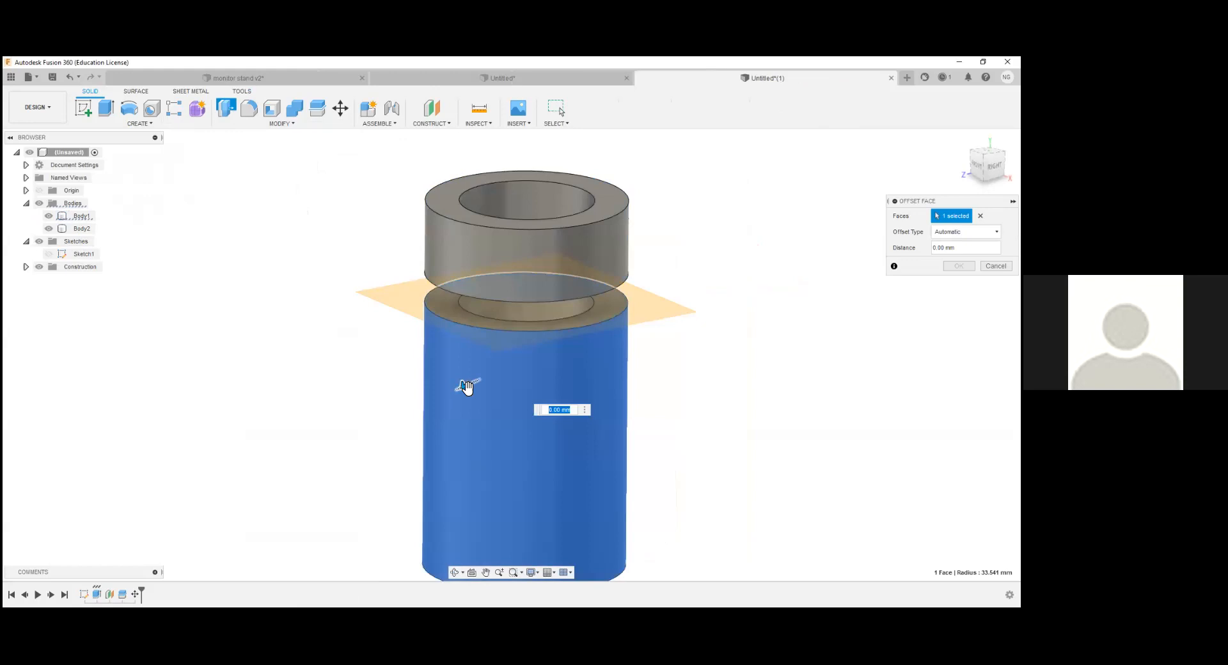
drag(463, 387, 464, 386)
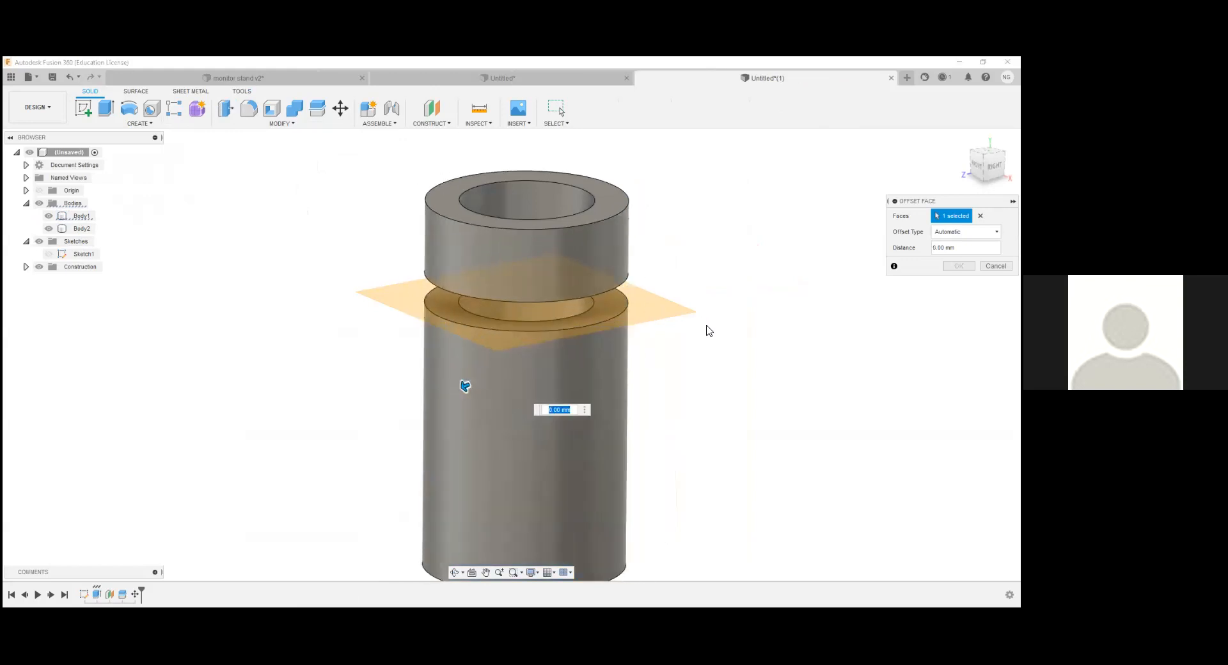
middle_drag(641, 366, 665, 336)
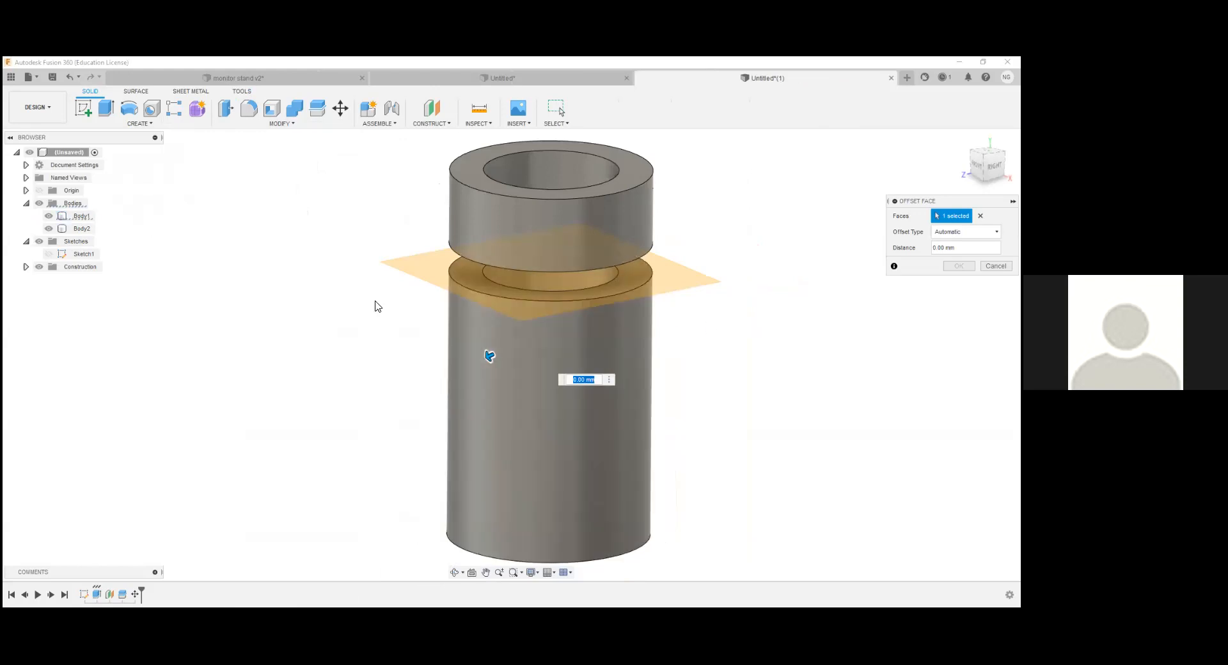
- Create an offset plane 35 mm below the existing construction plane, crossing the lower cylinder
click(433, 112)
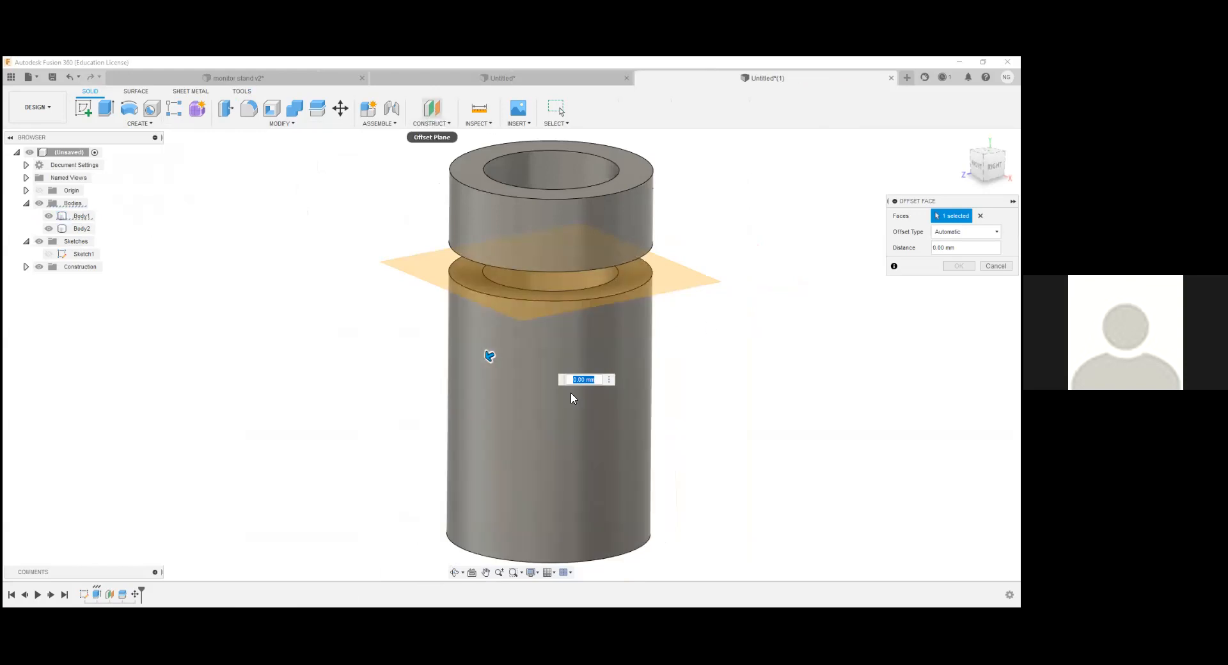
click(606, 292)
drag(606, 292, 606, 400)
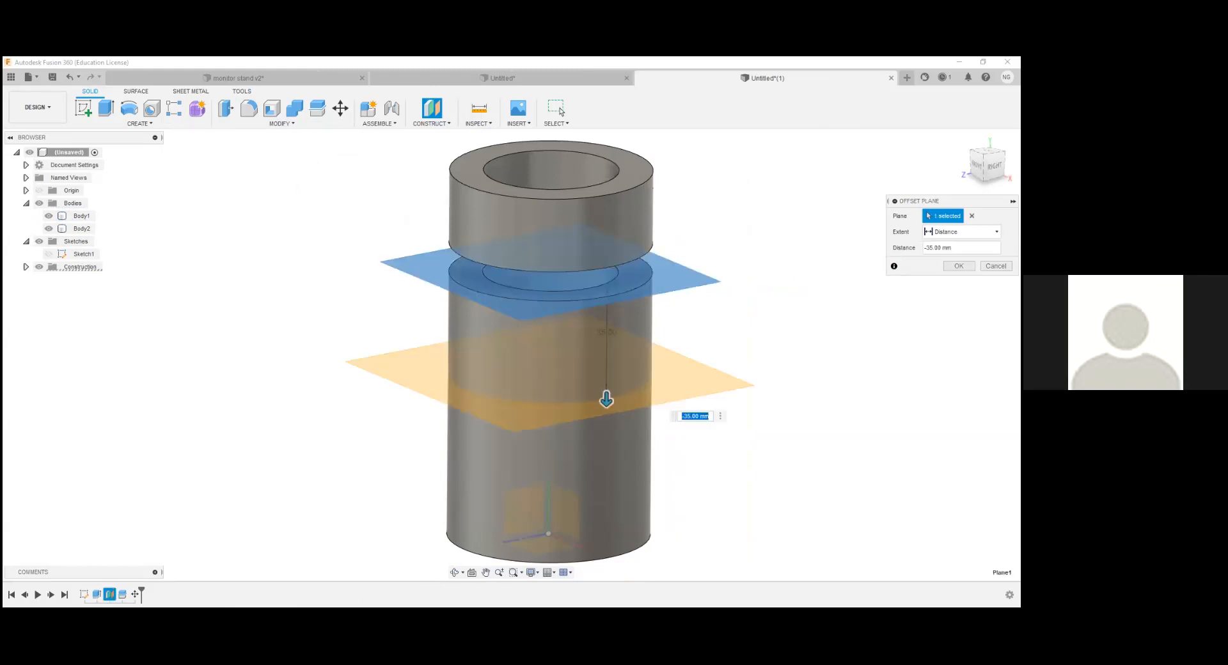
key(Return)
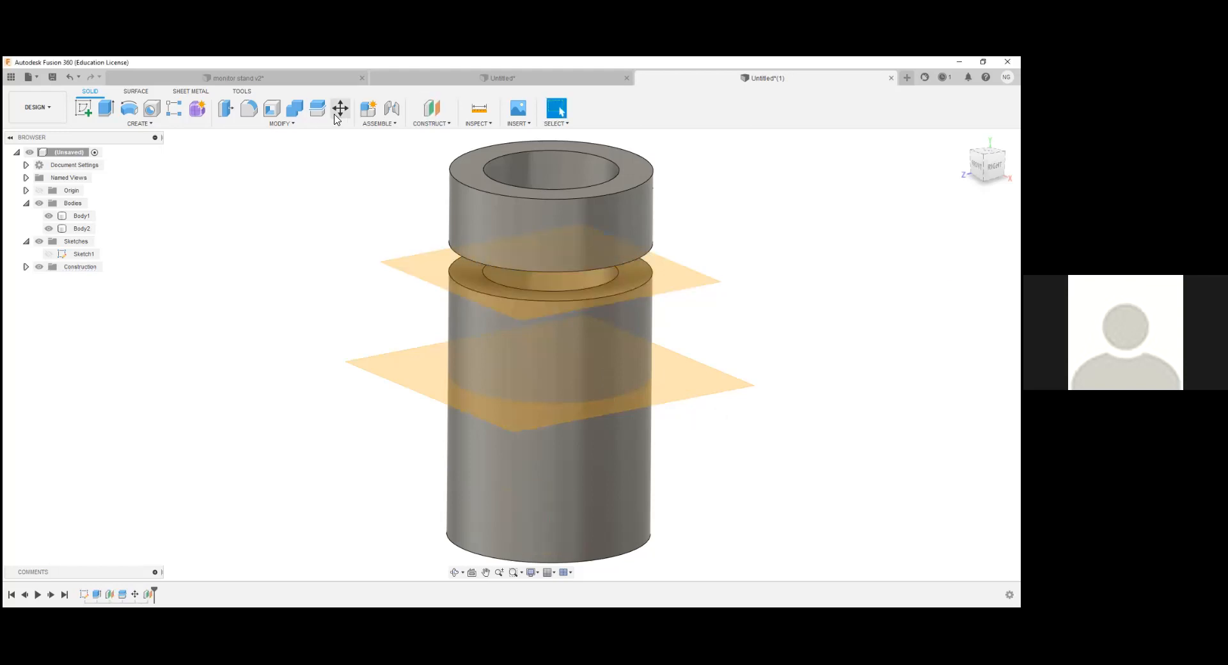
- Split the lower cylinder body with the new offset plane using Split Body
click(317, 108)
click(508, 367)
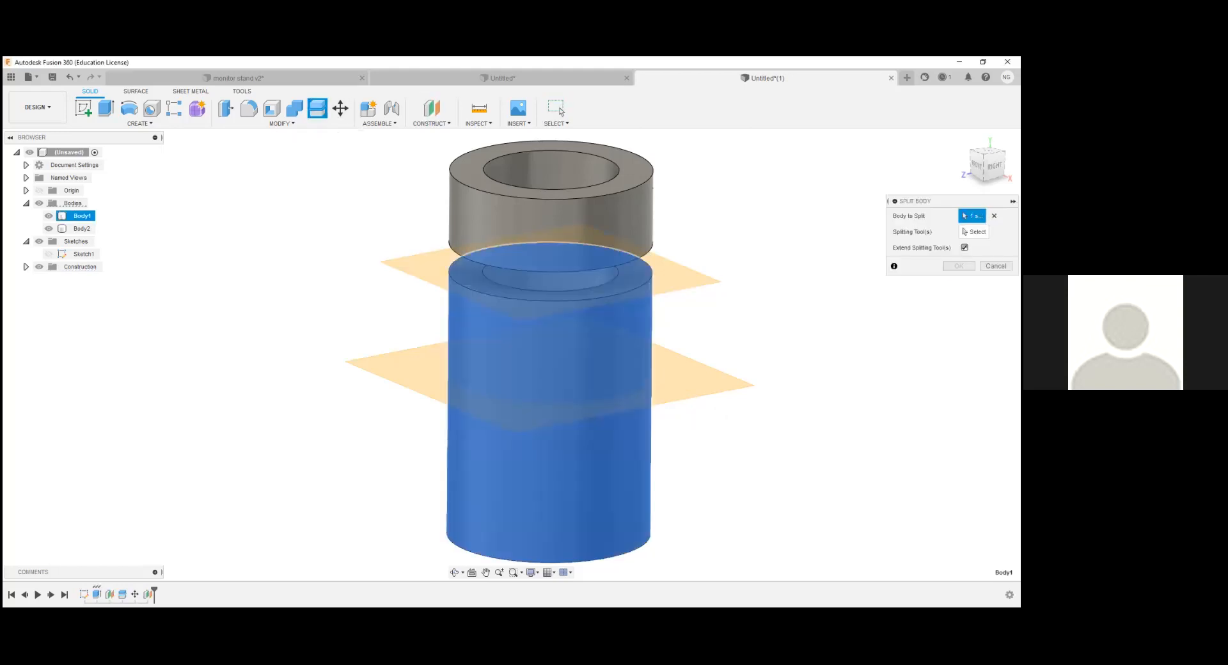
click(508, 384)
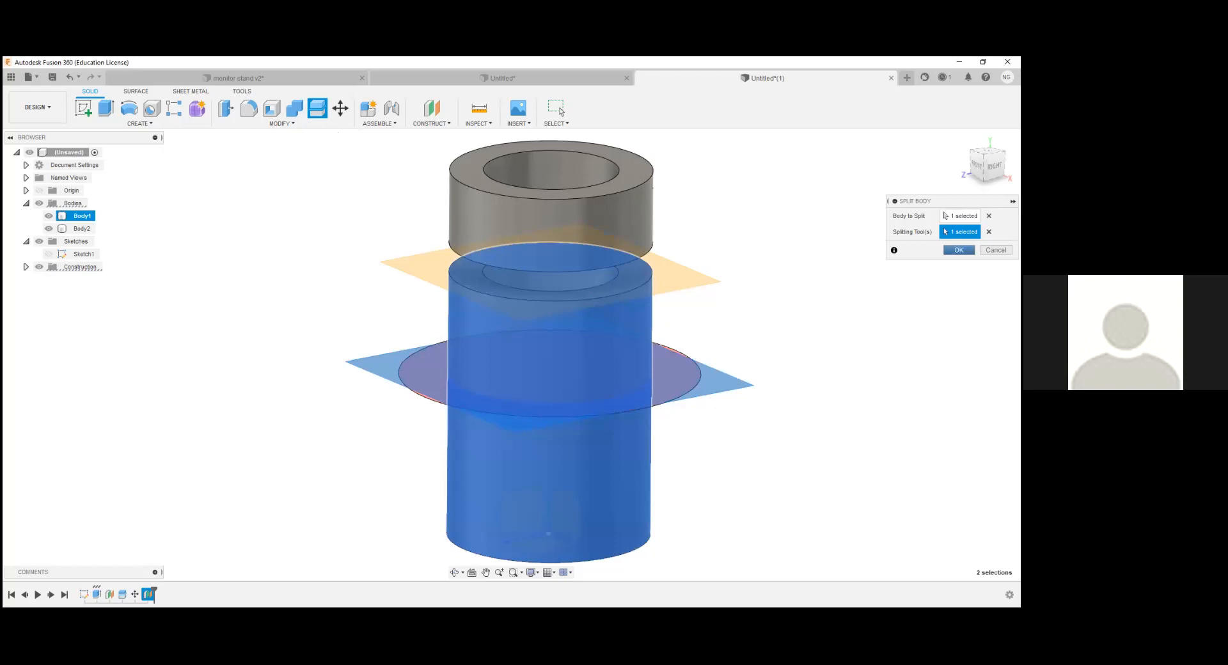
key(Return)
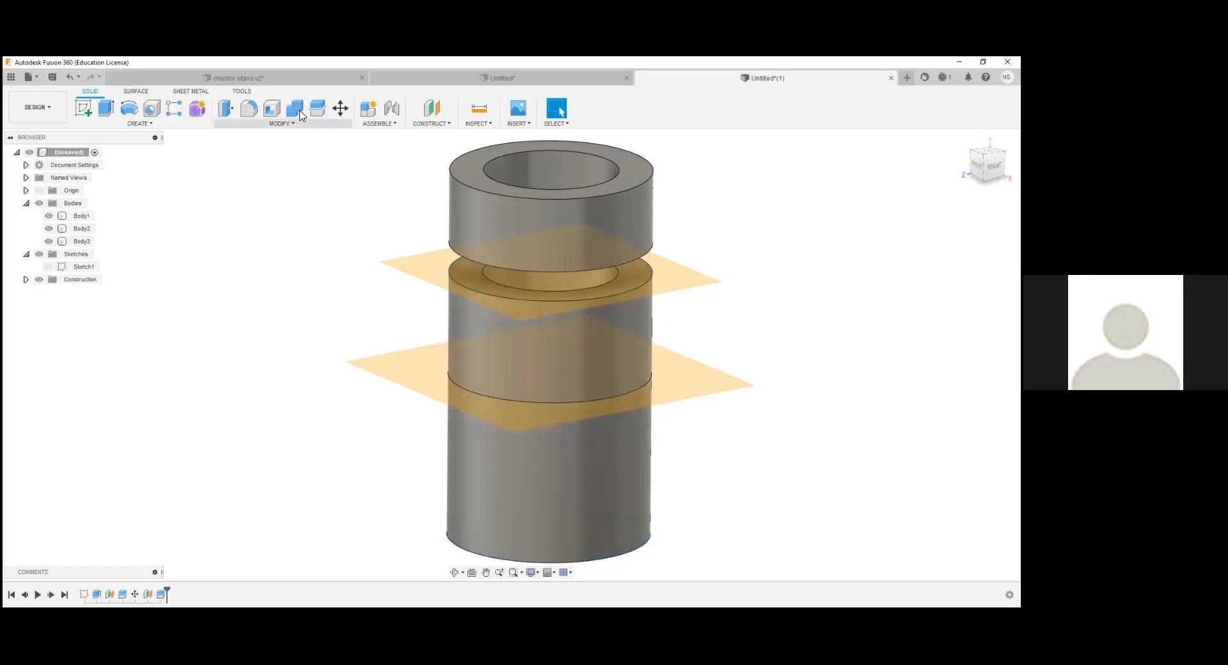
click(223, 112)
click(493, 337)
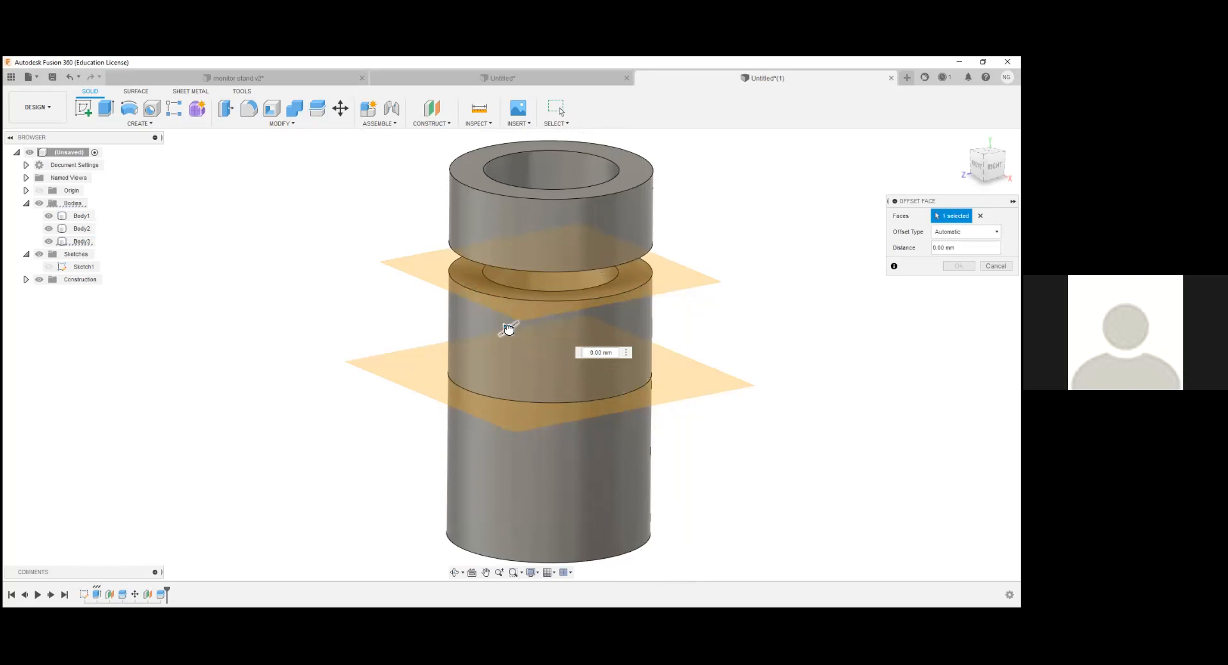
middle_drag(508, 328, 568, 330)
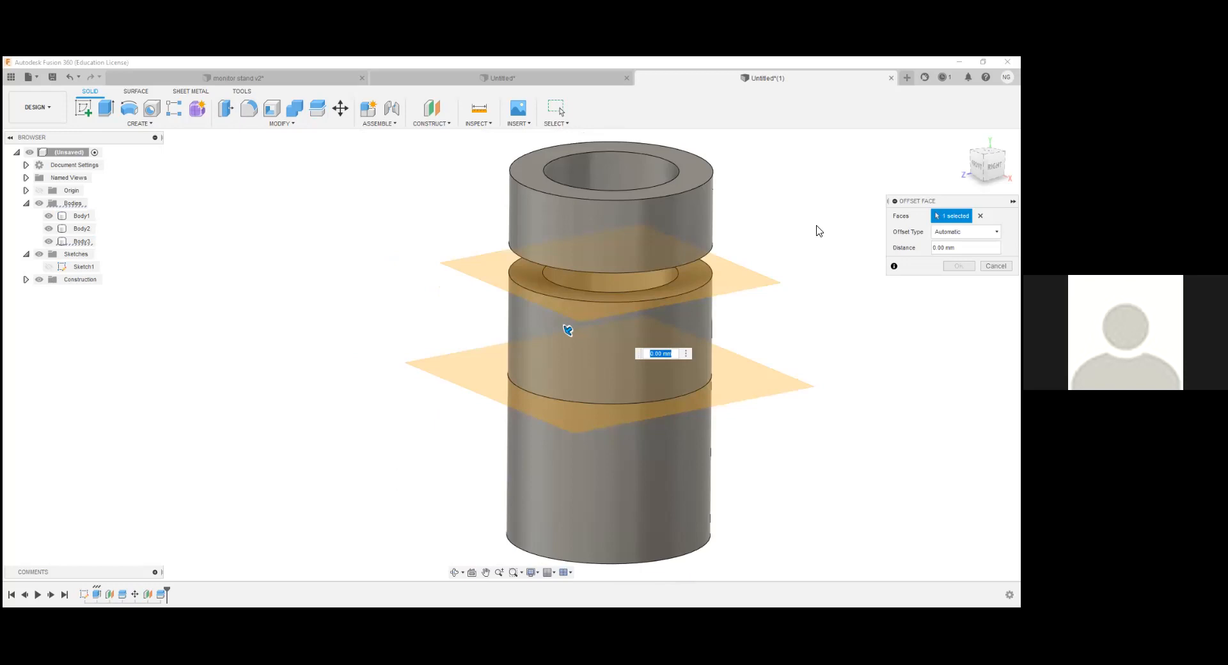
middle_drag(820, 231, 800, 228)
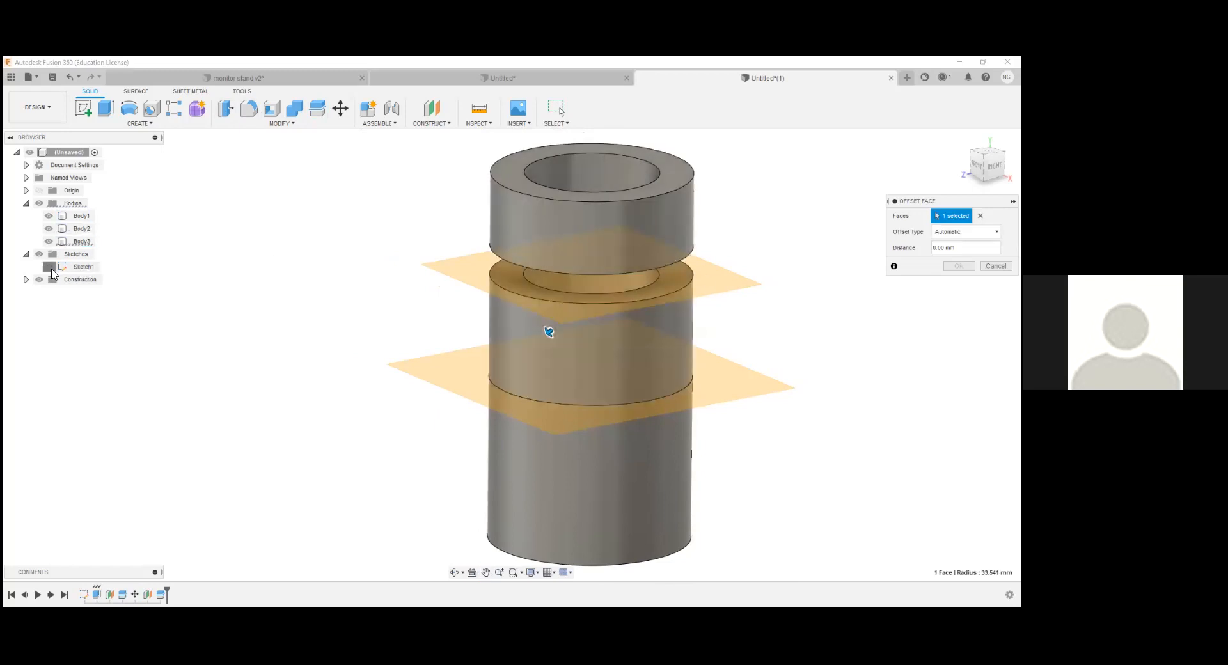
- Show Sketch1 and open it for editing
click(48, 267)
click(25, 254)
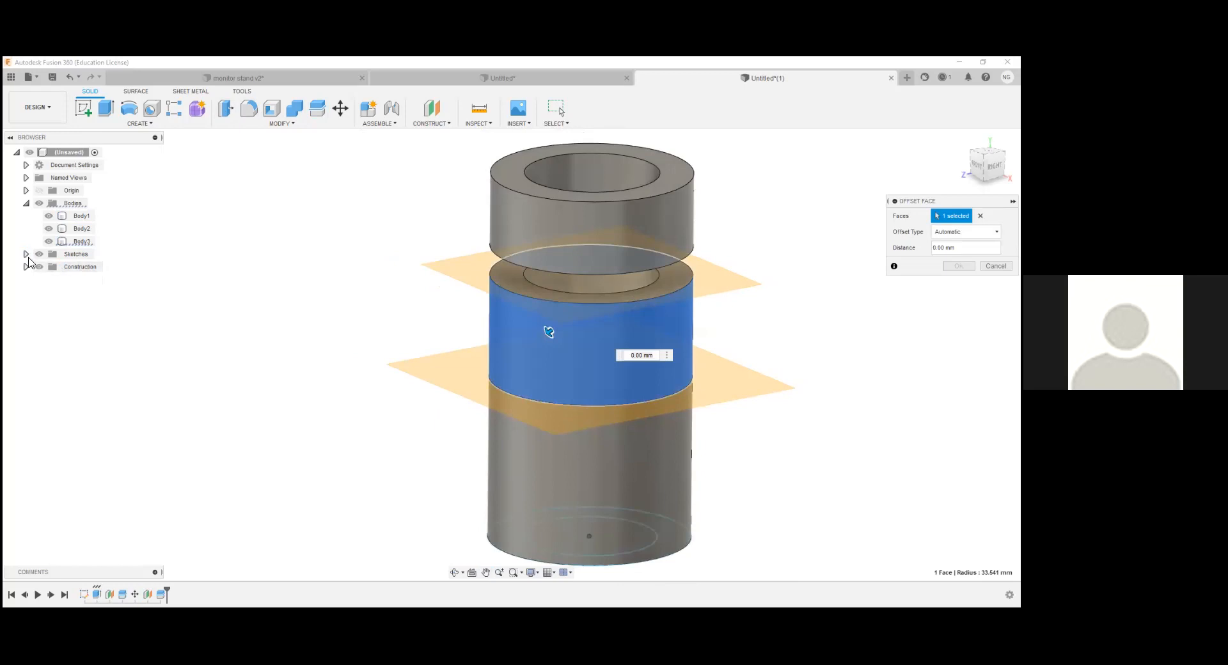
click(27, 254)
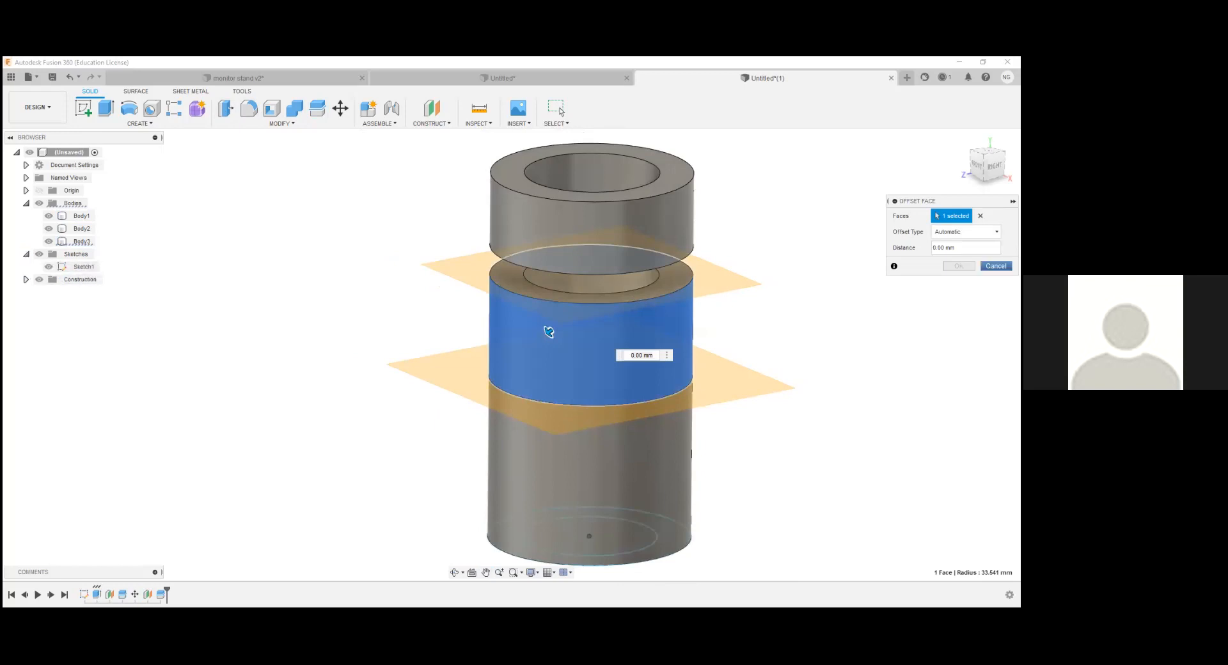
right_click(94, 266)
click(129, 301)
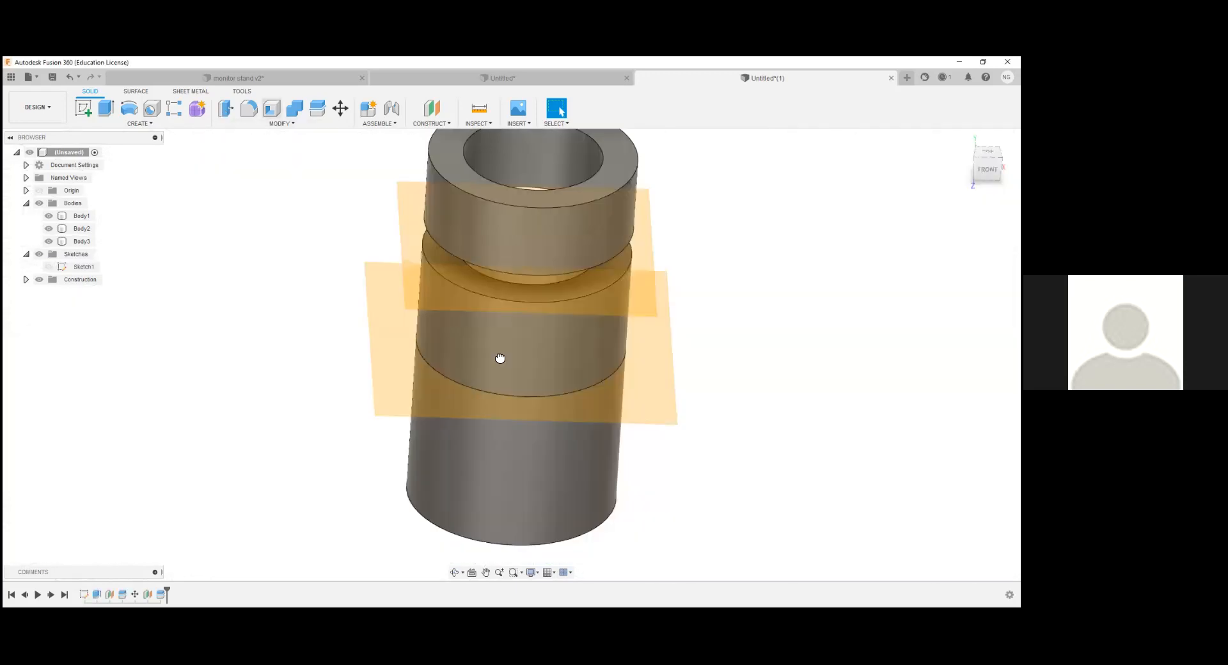
- Try to offset the outer face of the middle cylinder section by 5 mm
click(500, 358)
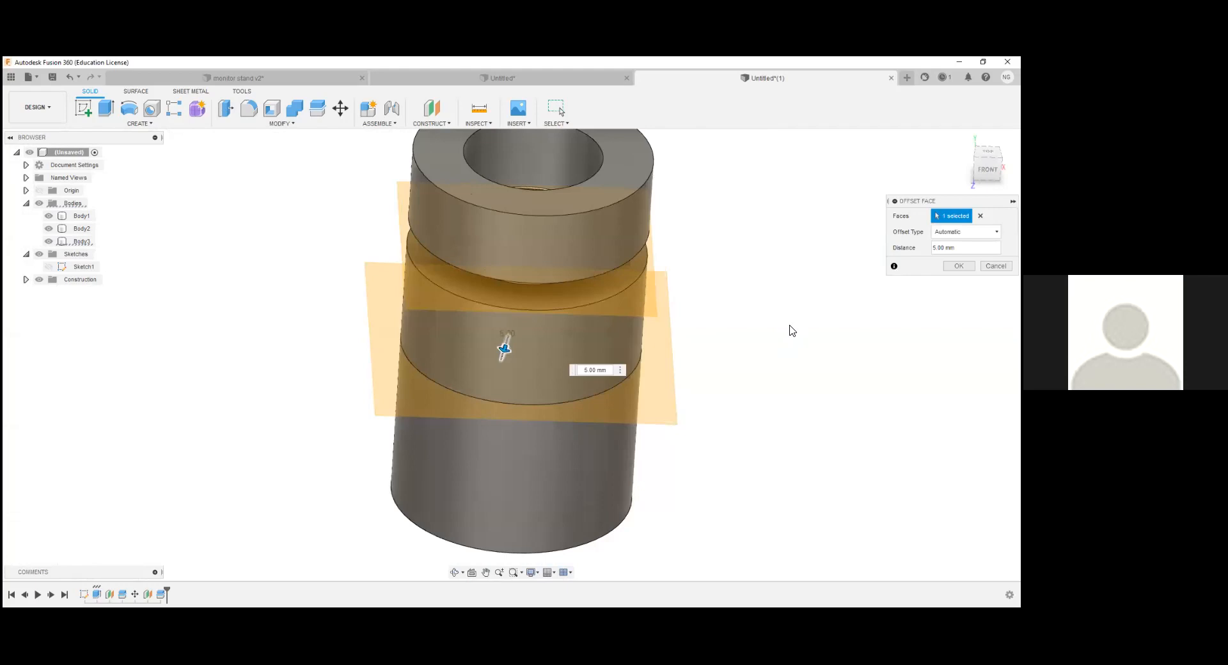
scroll(793, 331, down, 3)
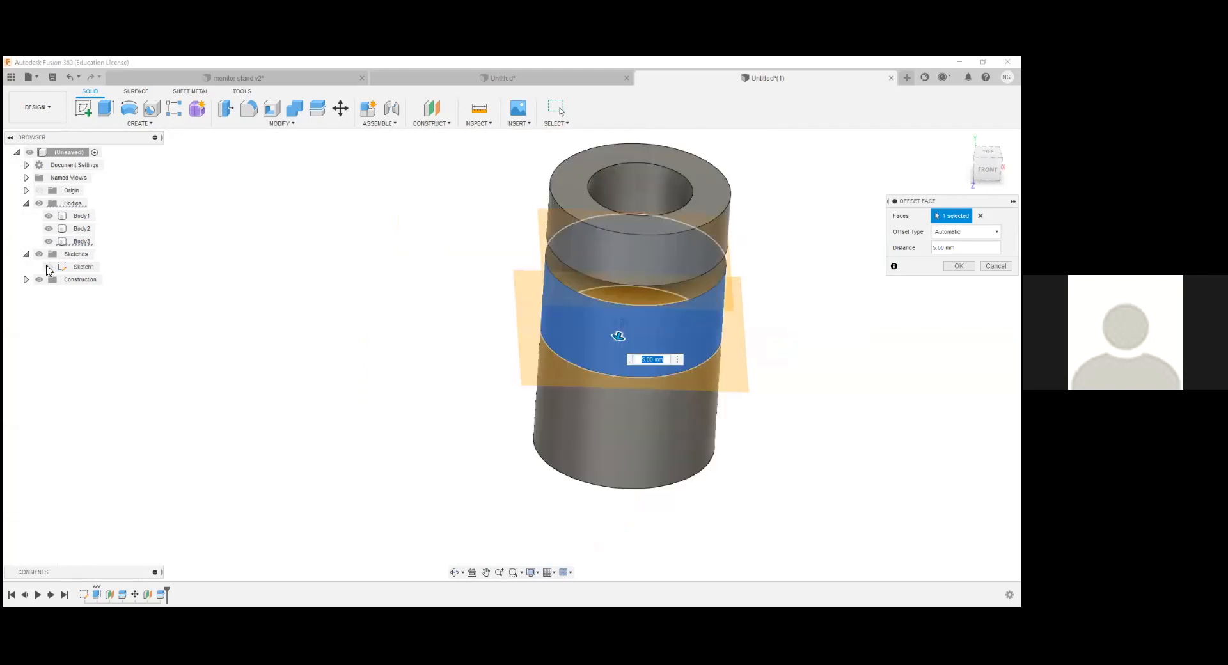
- Open Sketch1 for editing, examine the two concentric circles that define the tube, and leave the sketch
click(80, 267)
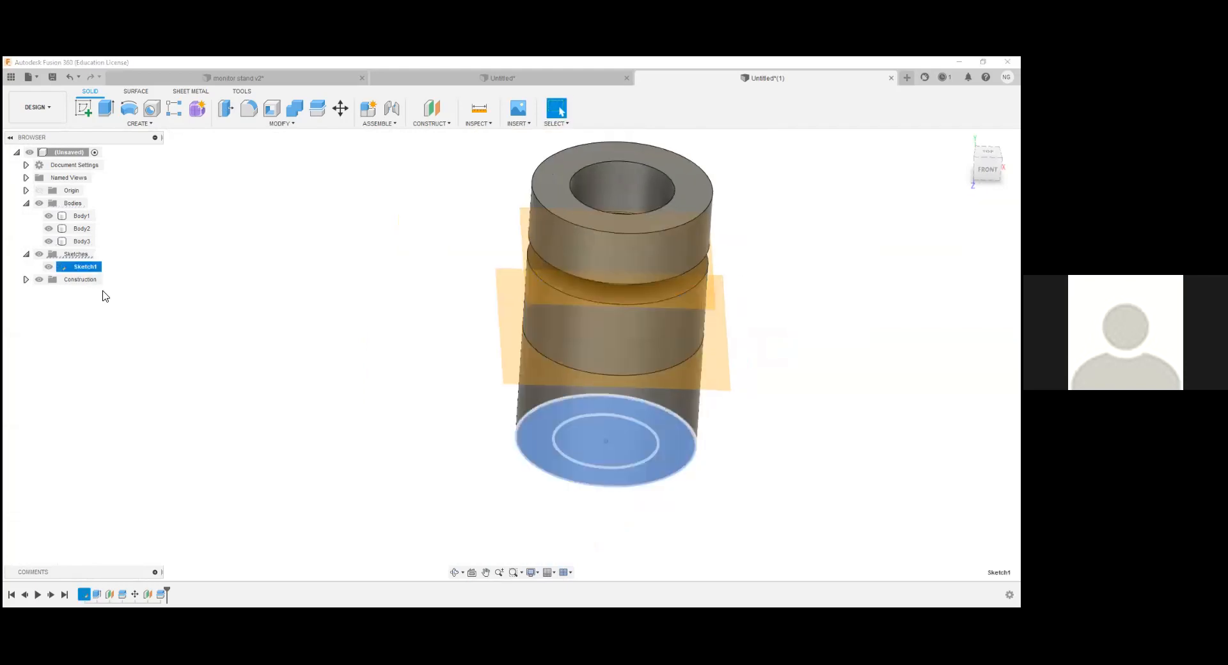
right_click(79, 268)
click(108, 303)
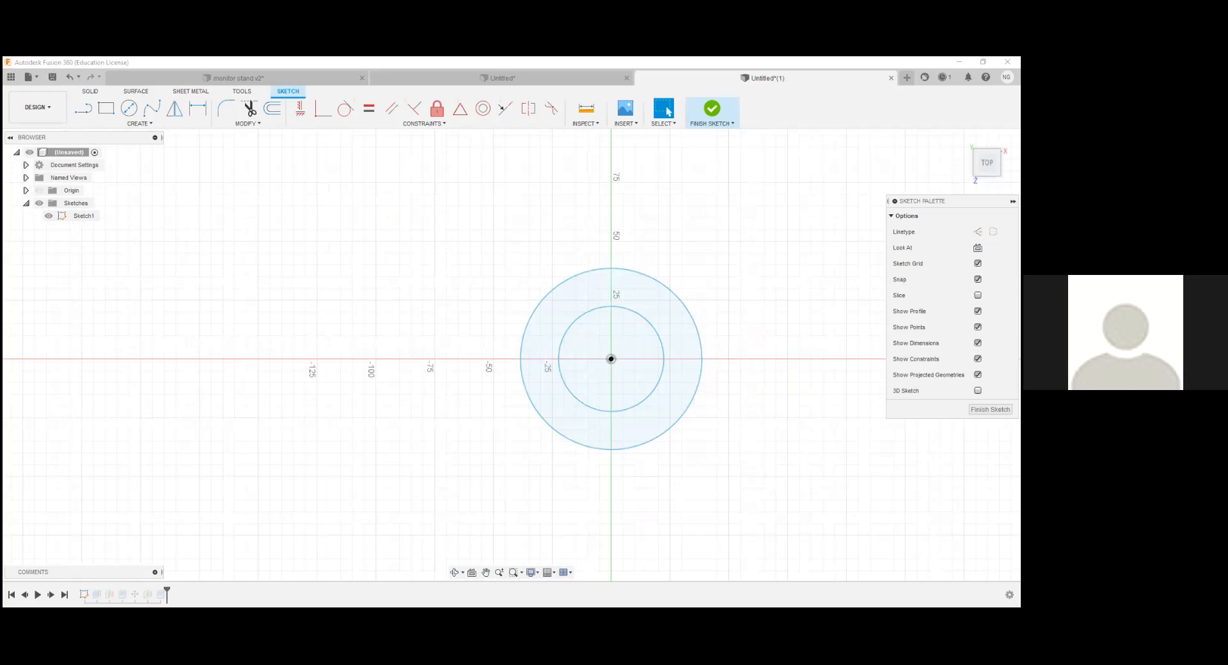
double_click(573, 372)
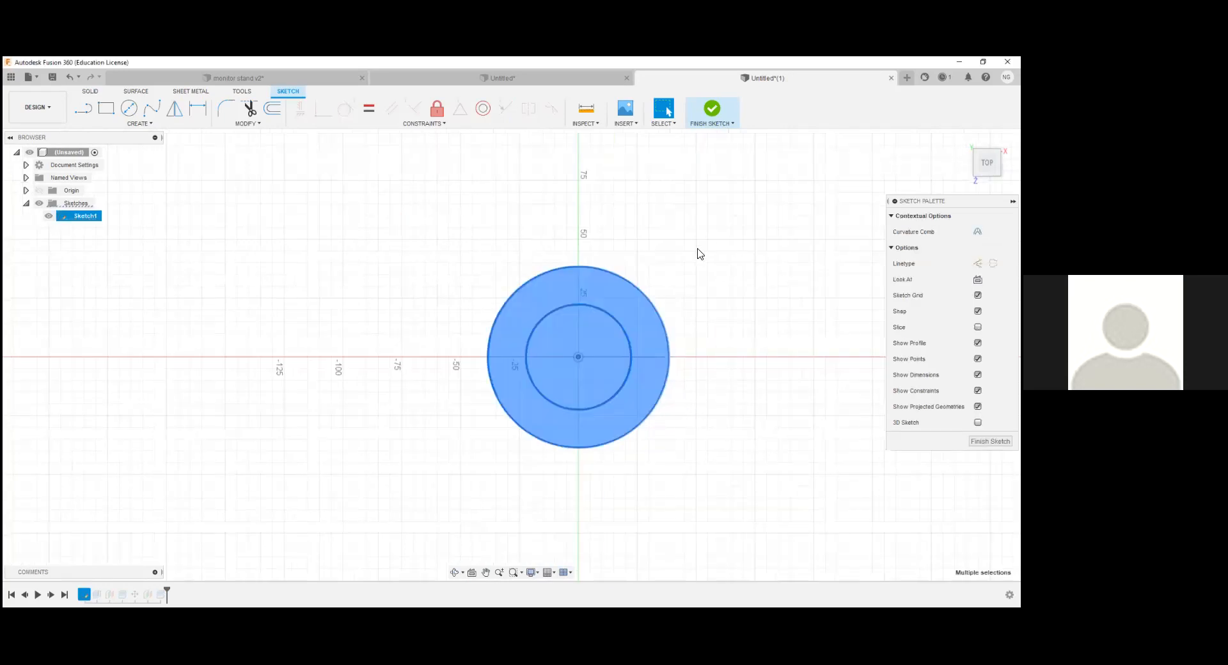
click(700, 282)
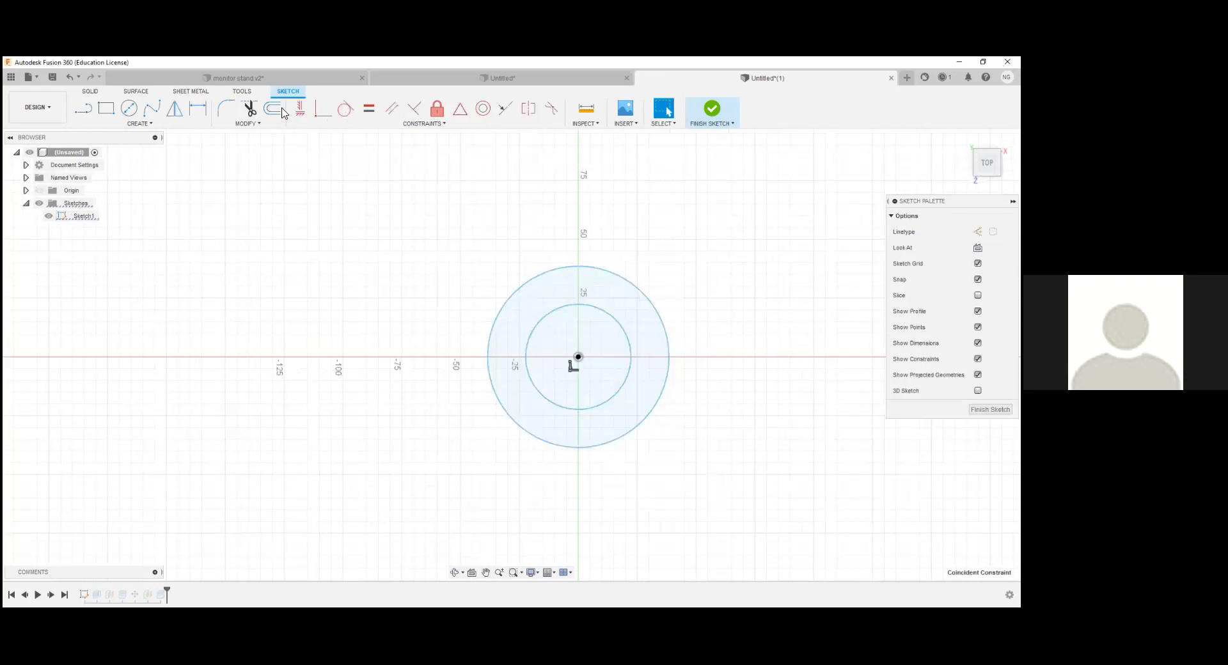
key(F4)
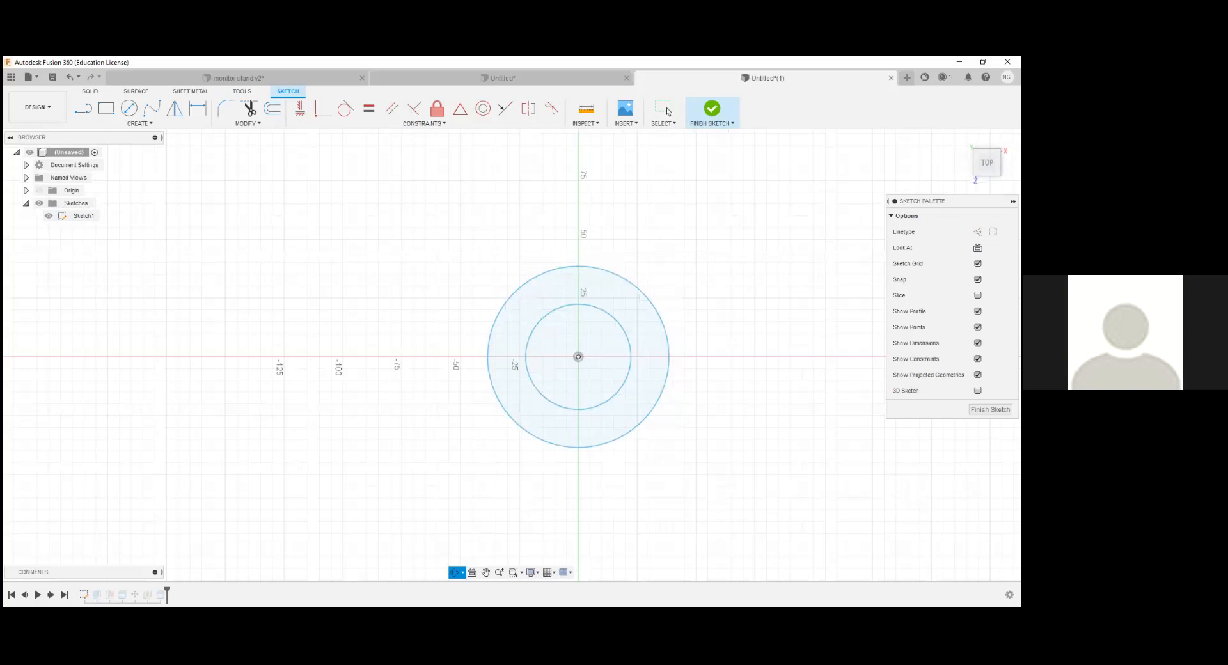
click(666, 108)
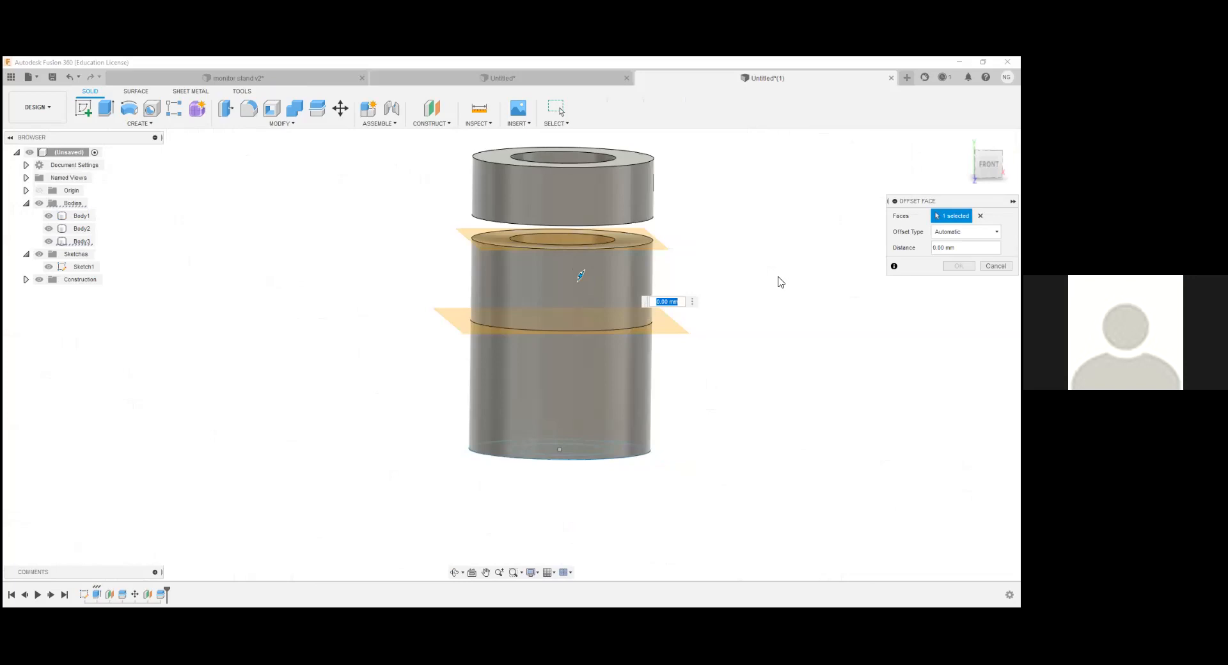
key(Escape)
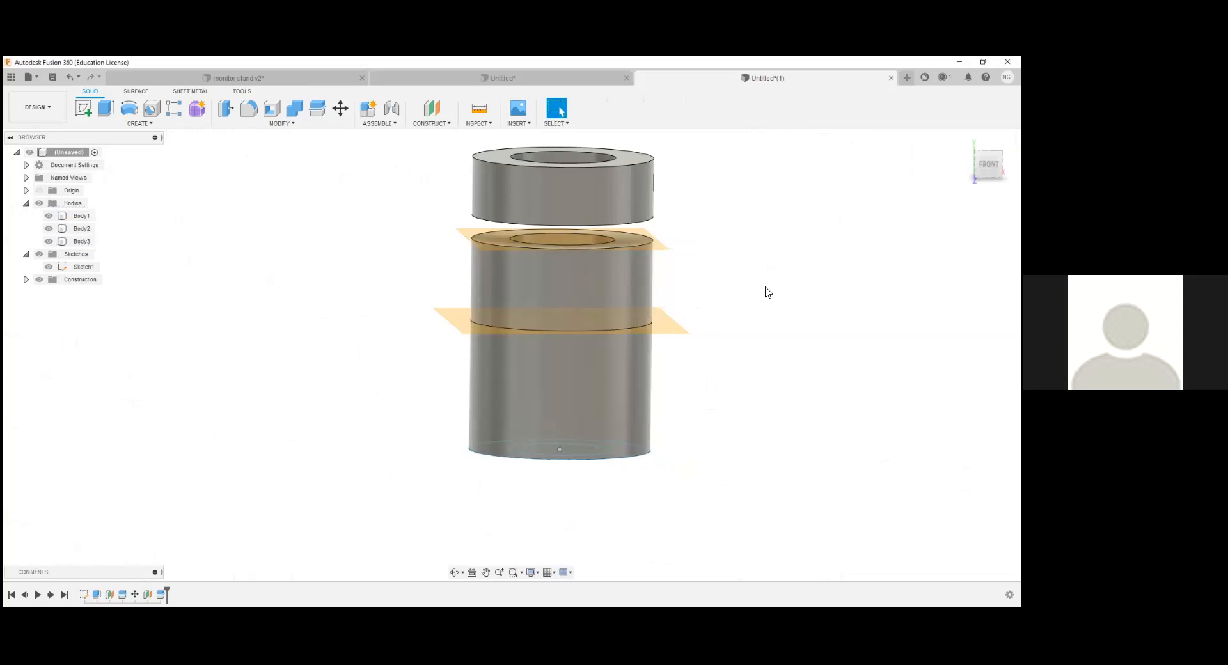
shift+middle_drag(756, 299, 744, 308)
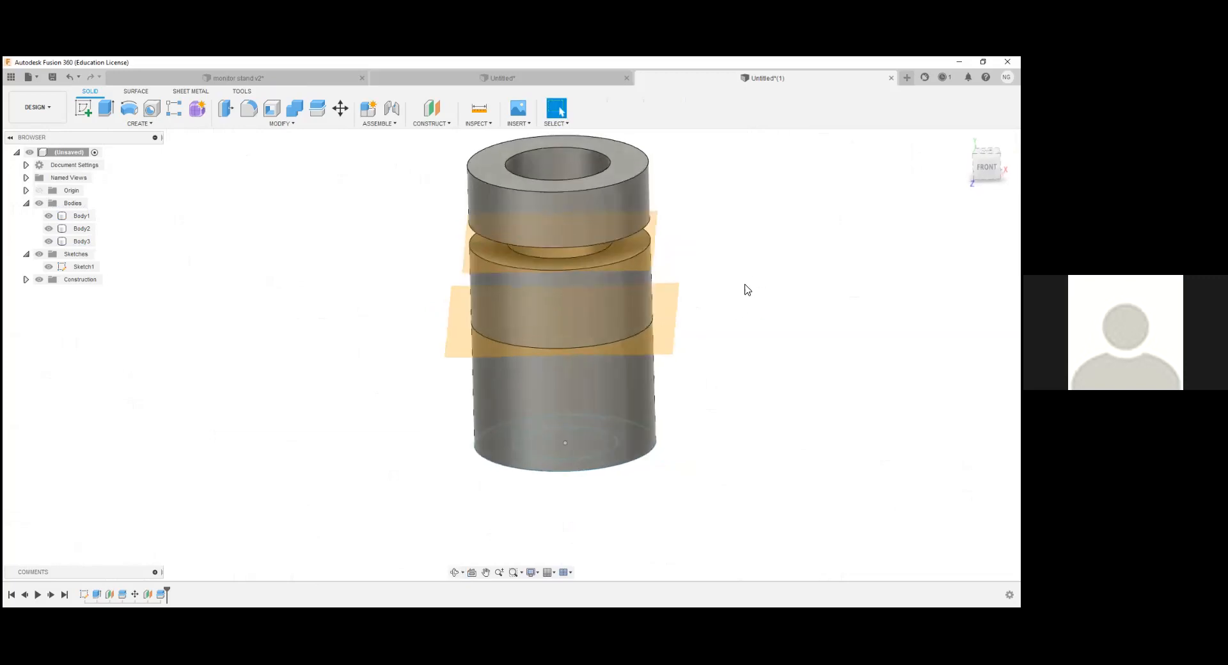
middle_drag(744, 285, 734, 290)
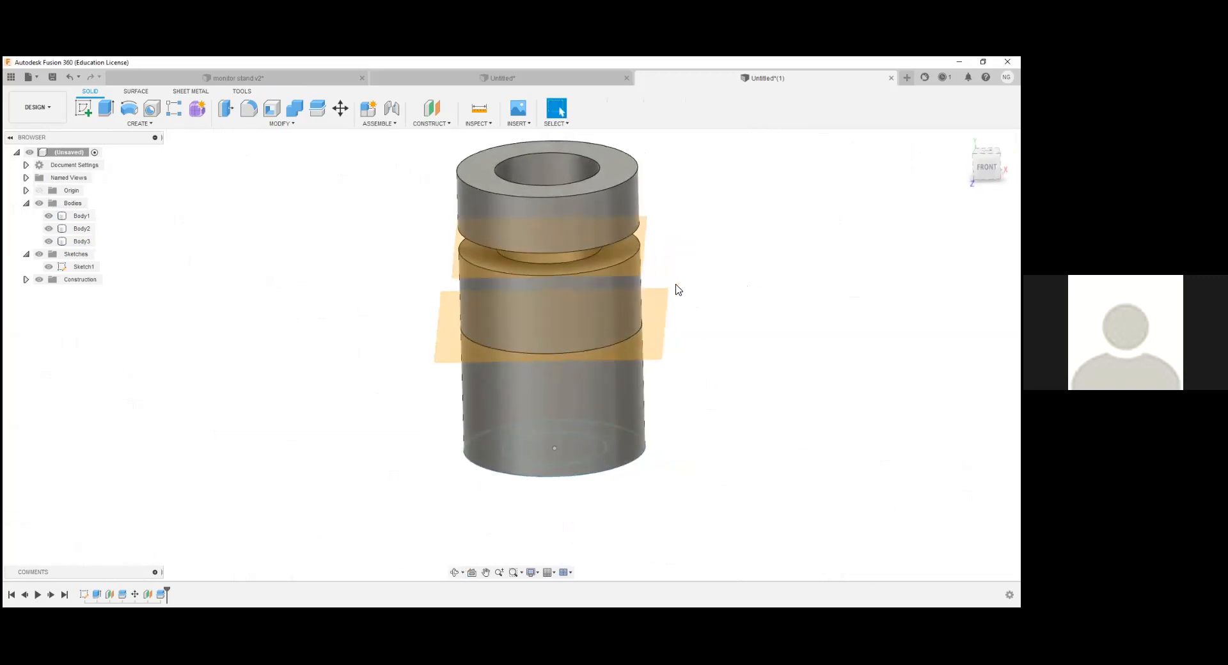
- Start a new sketch on the horizontal origin plane at the tube's base and draw two concentric circles beside the tube
click(84, 109)
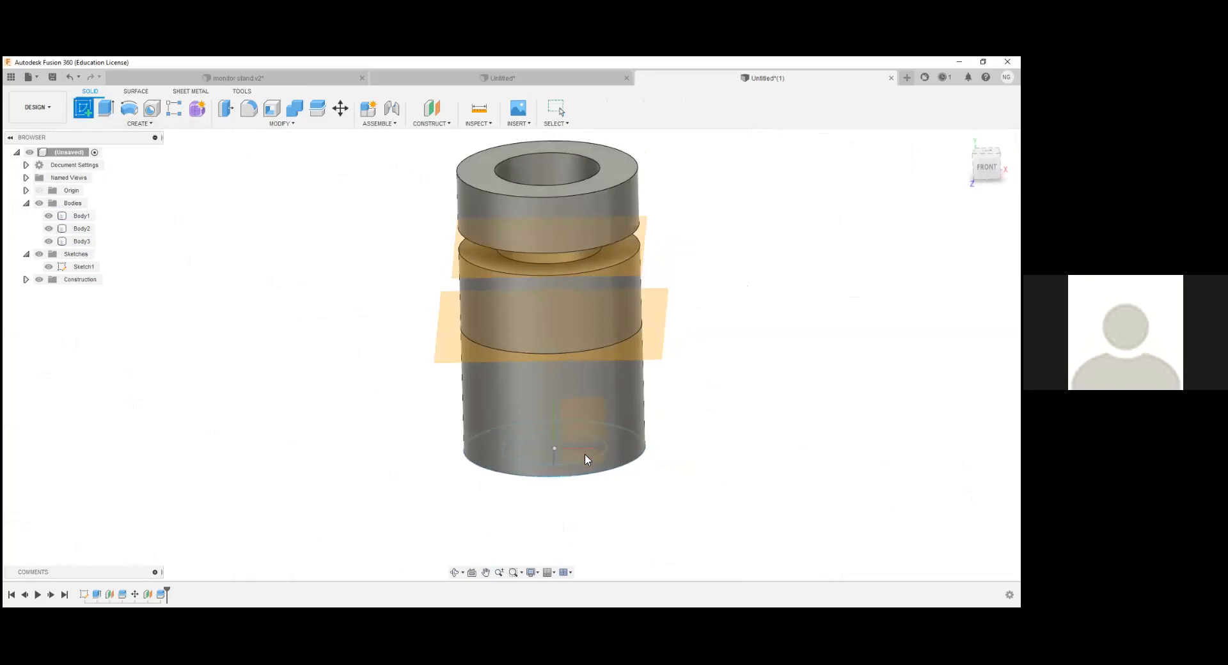
click(585, 455)
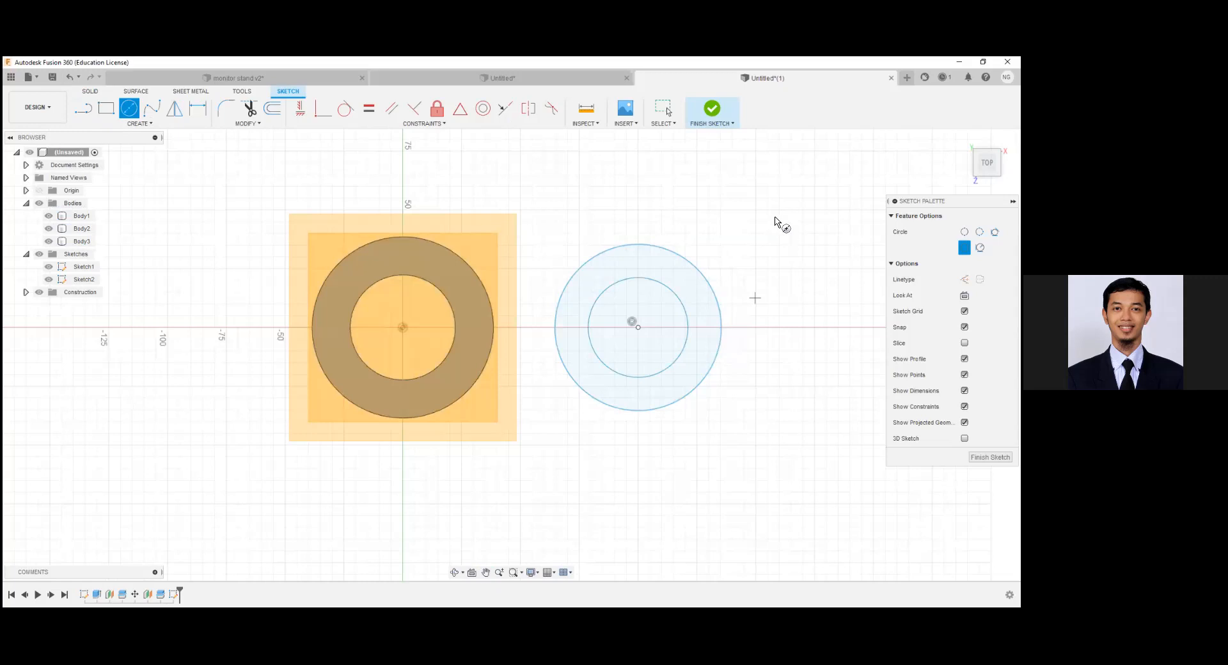
middle_drag(777, 275, 730, 280)
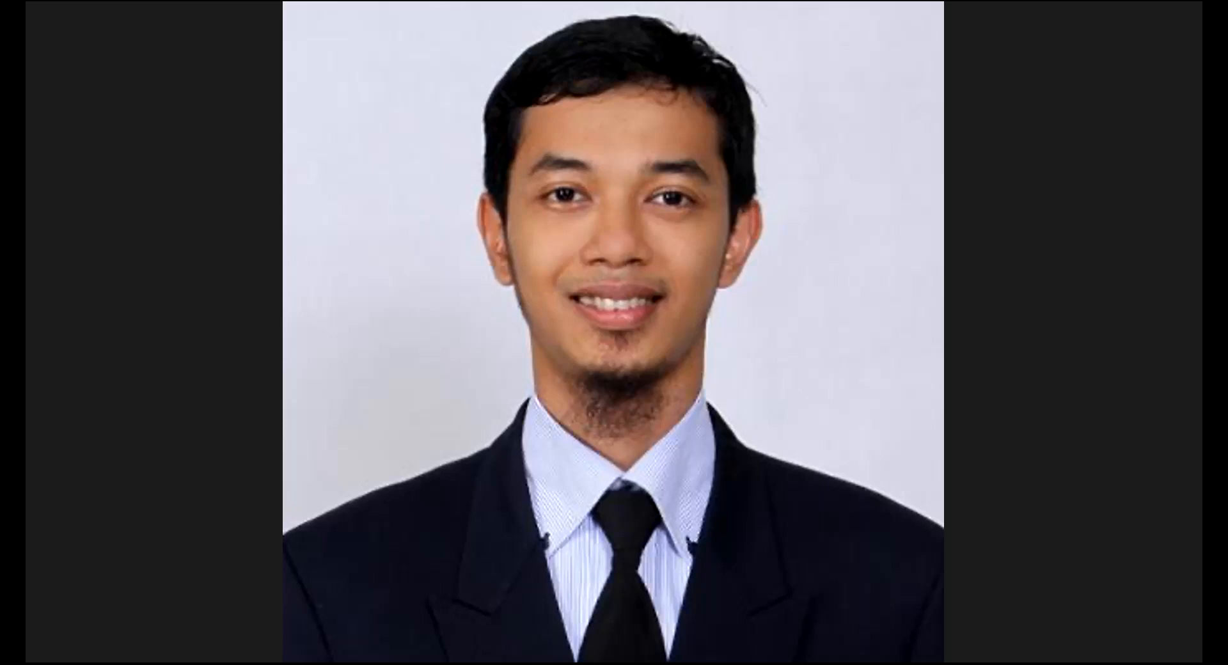
- Switch to the design with the solid cylinder and create an offset plane at -10 mm from the cylinder's upper face
key(alt+Tab)
key(alt+Tab)
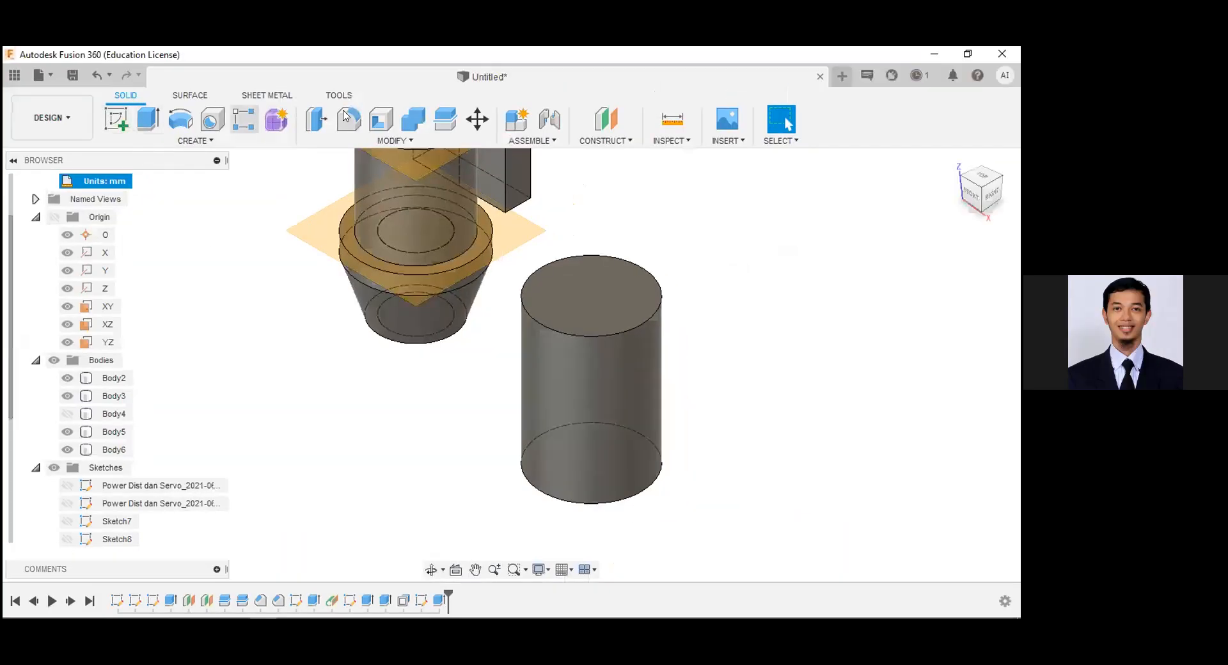
click(606, 119)
click(610, 309)
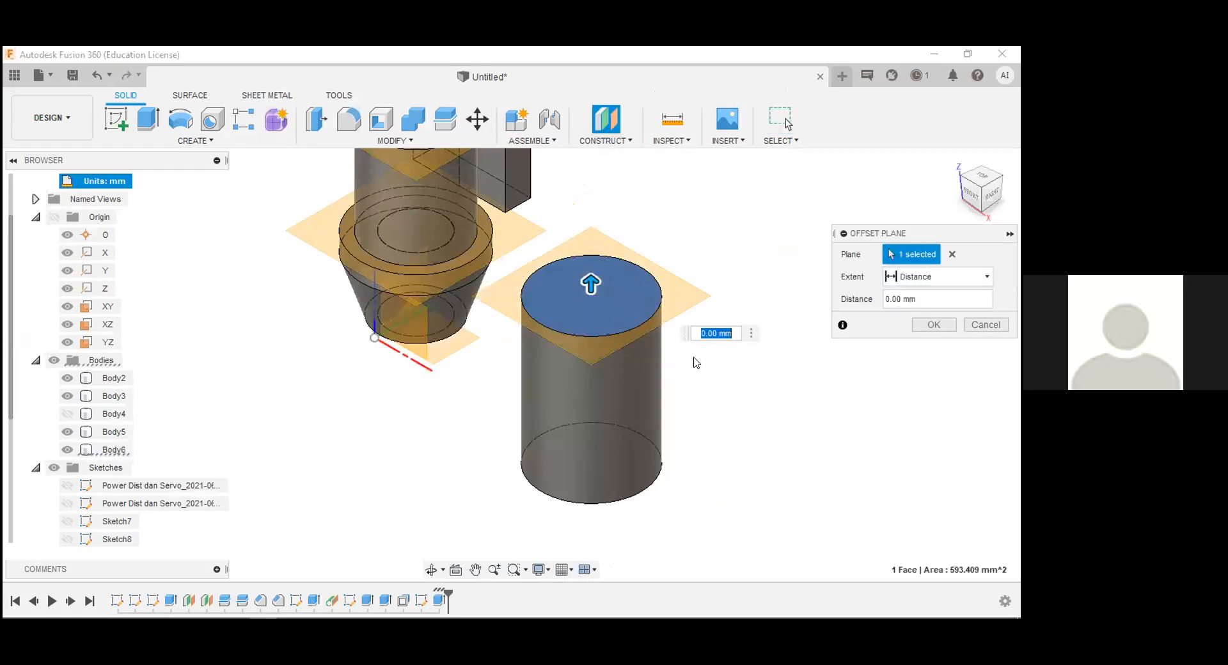
text(-)
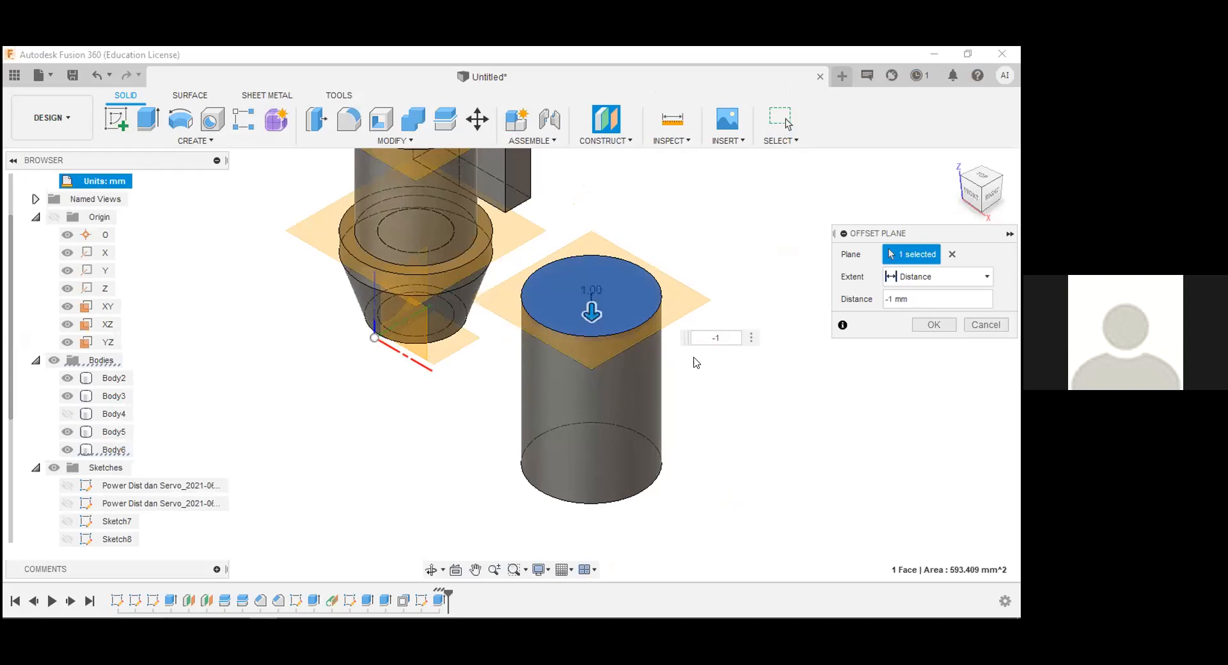
text(10)
key(Return)
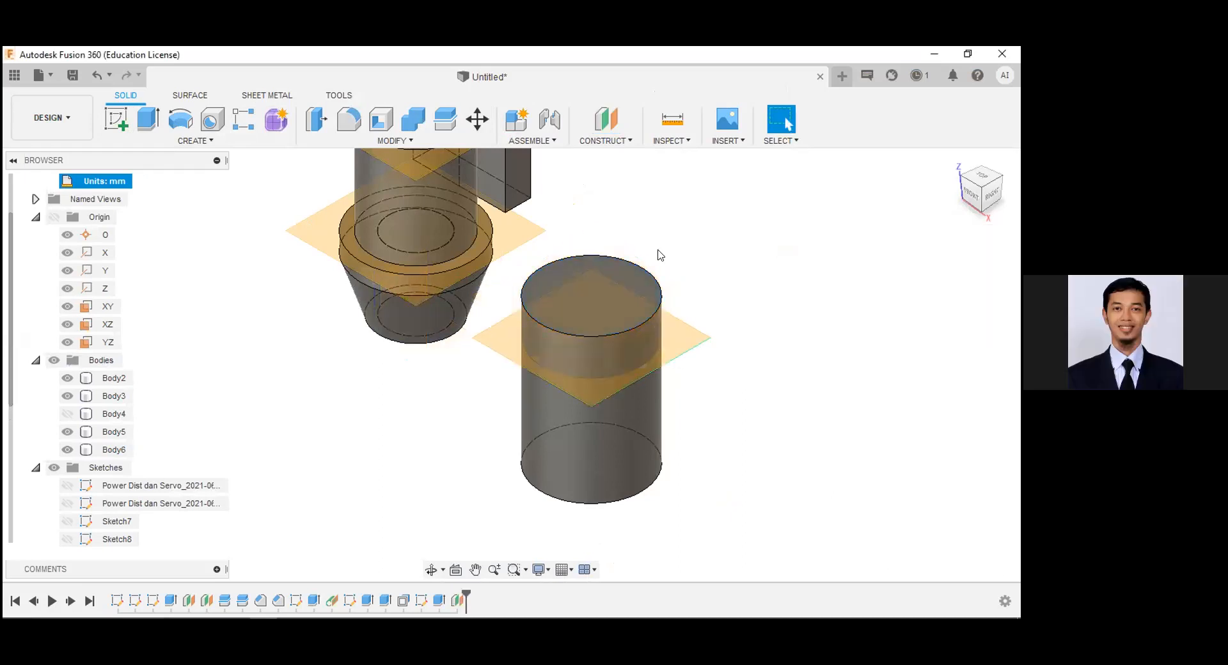
- Split the solid cylinder body with the new offset plane using Split Body
click(446, 120)
click(613, 313)
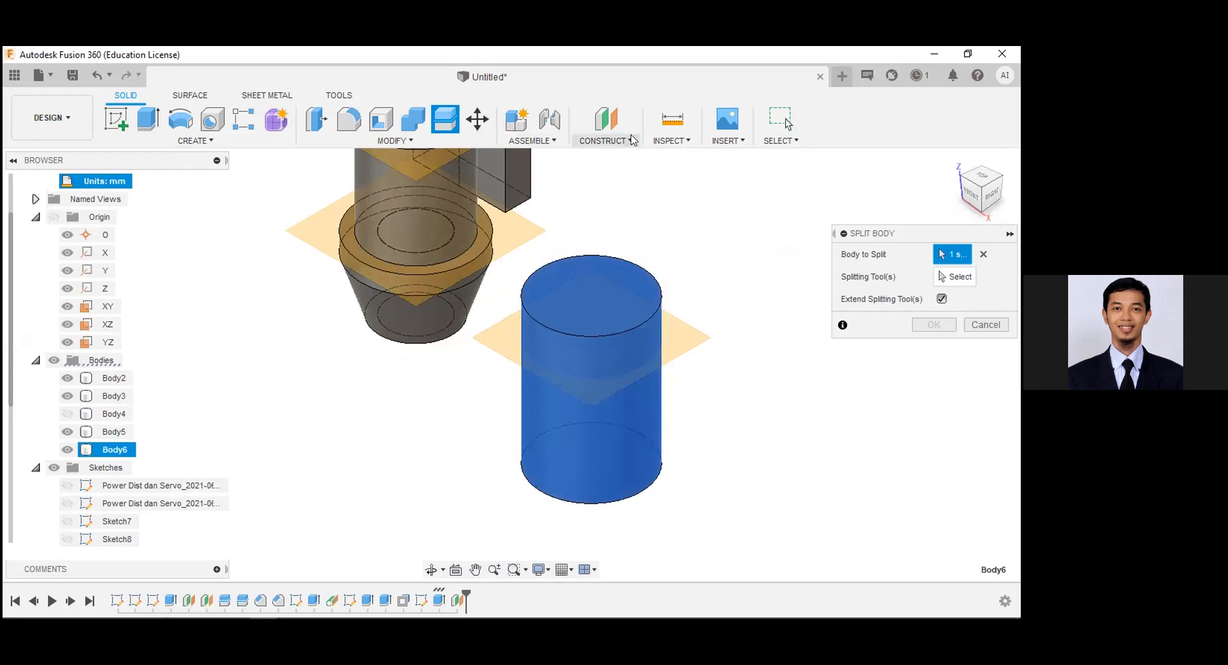
click(954, 276)
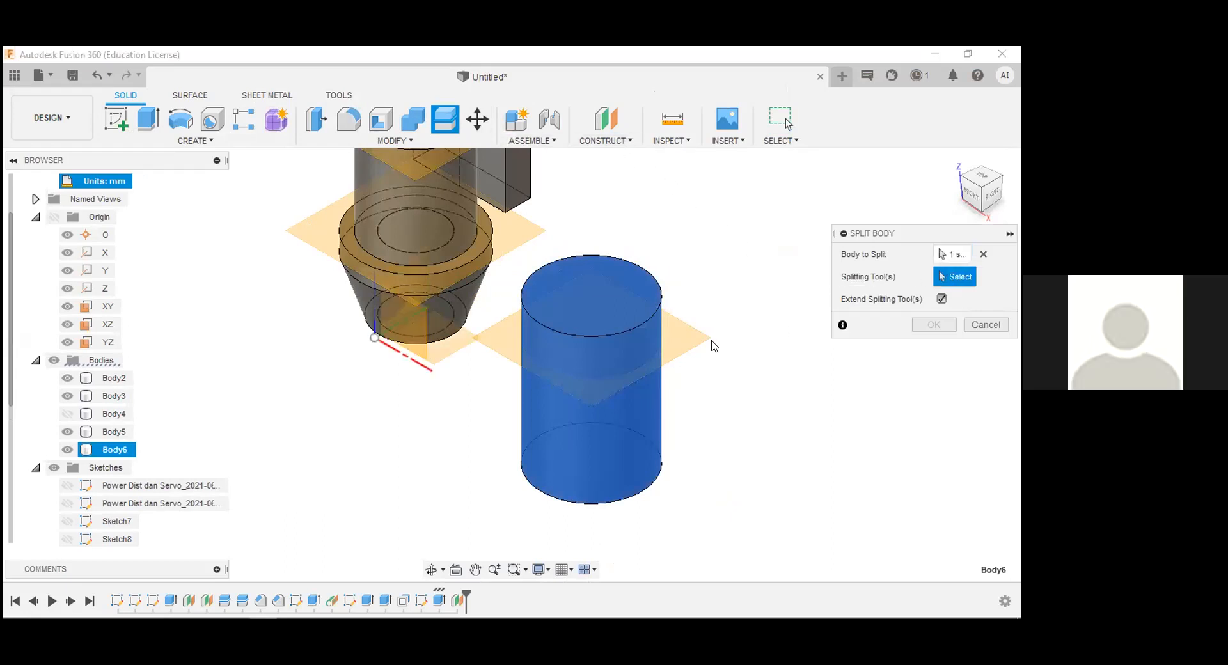
click(687, 351)
click(933, 325)
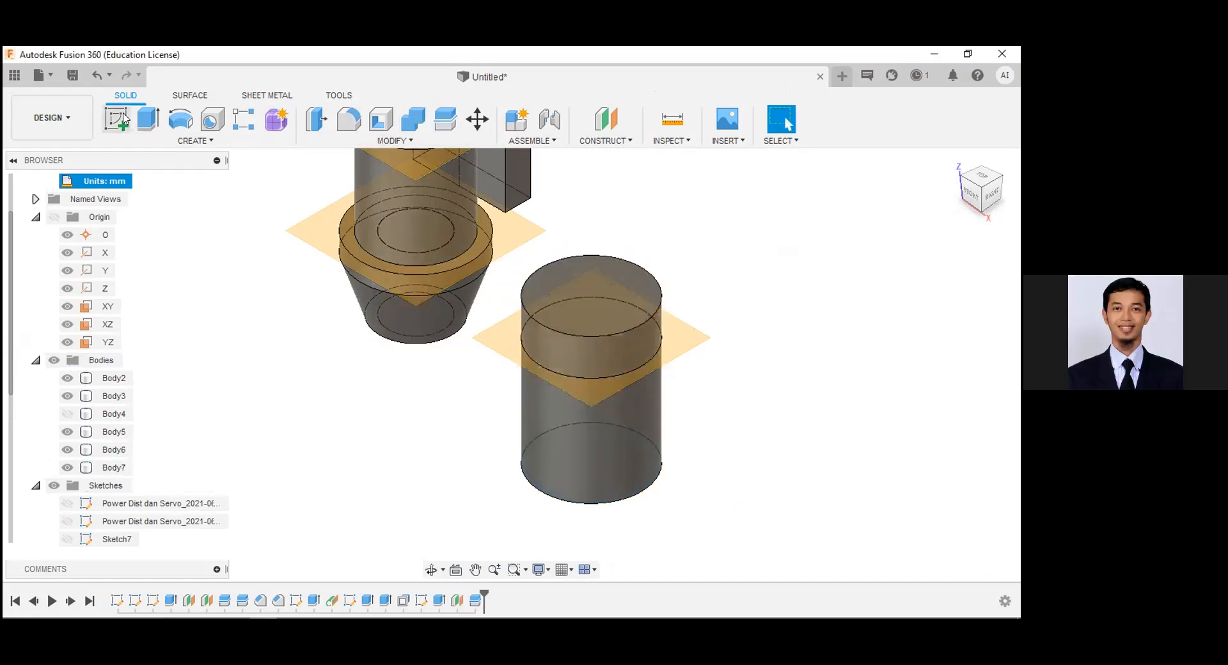
- Try to offset the lower cylinder section's outer face by about -5 mm with the offset type Modify Existing Feature
click(316, 118)
click(607, 429)
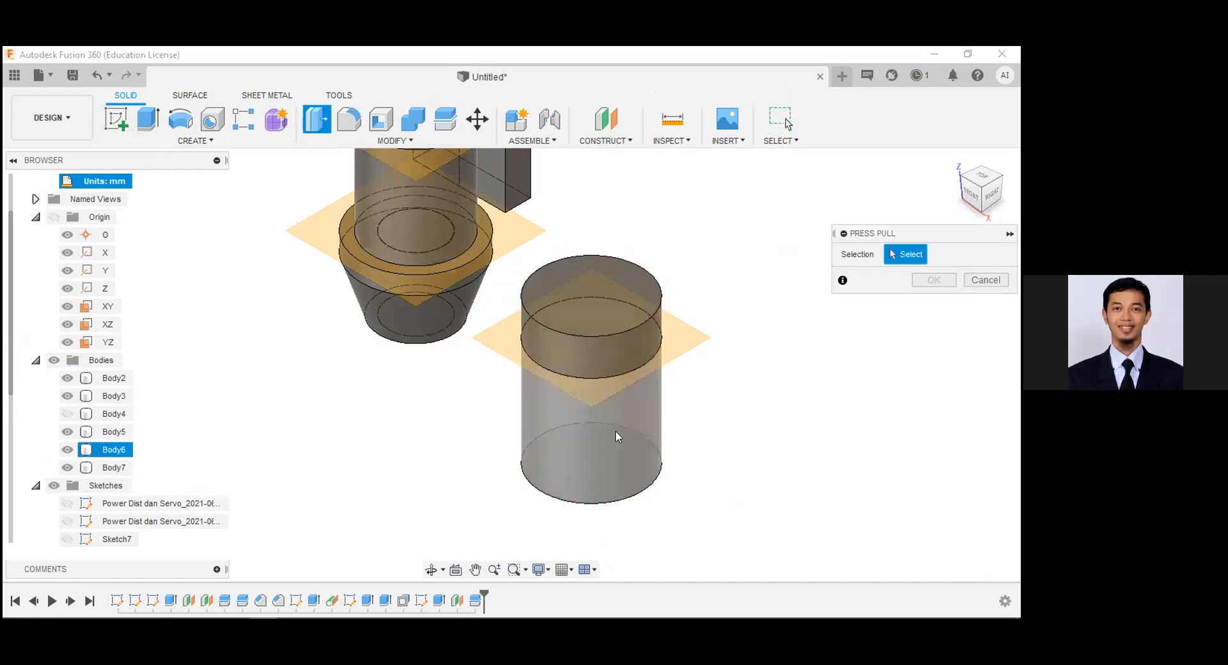
drag(611, 440, 606, 433)
click(928, 277)
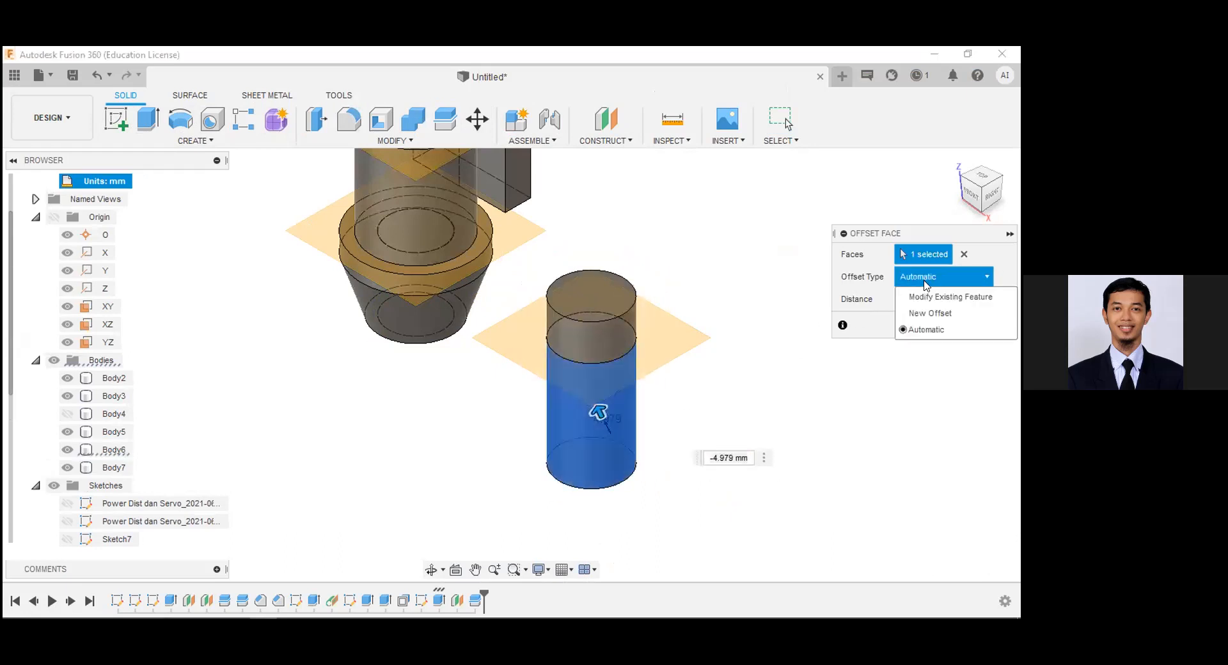
click(927, 298)
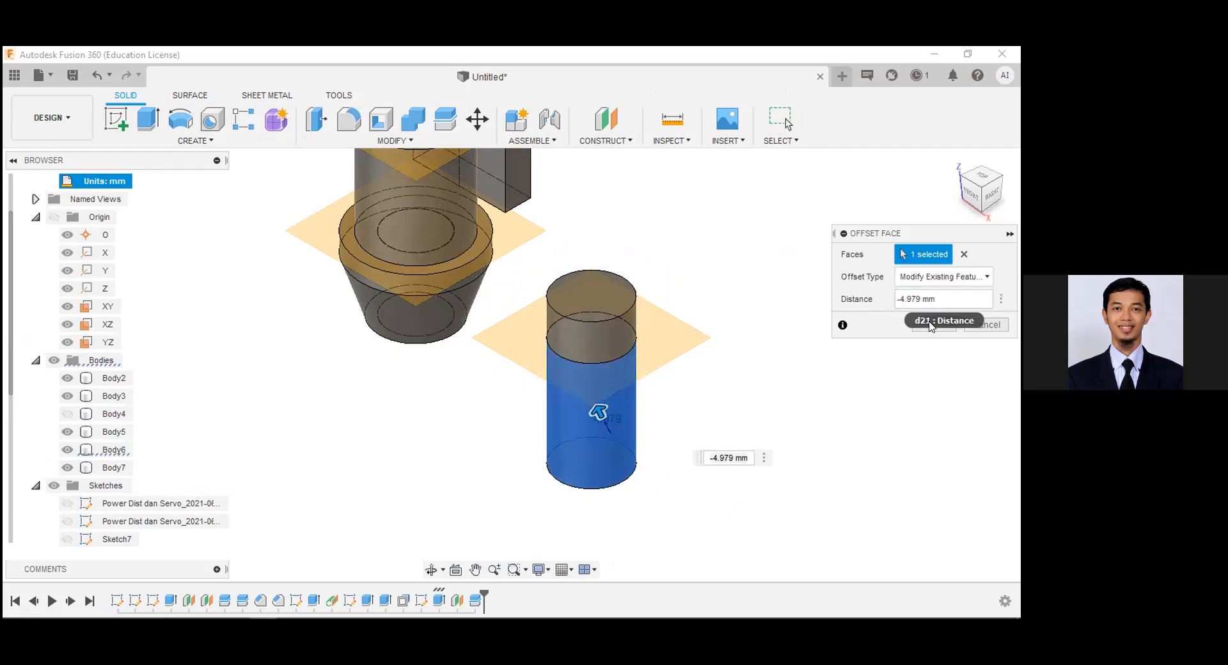
click(934, 326)
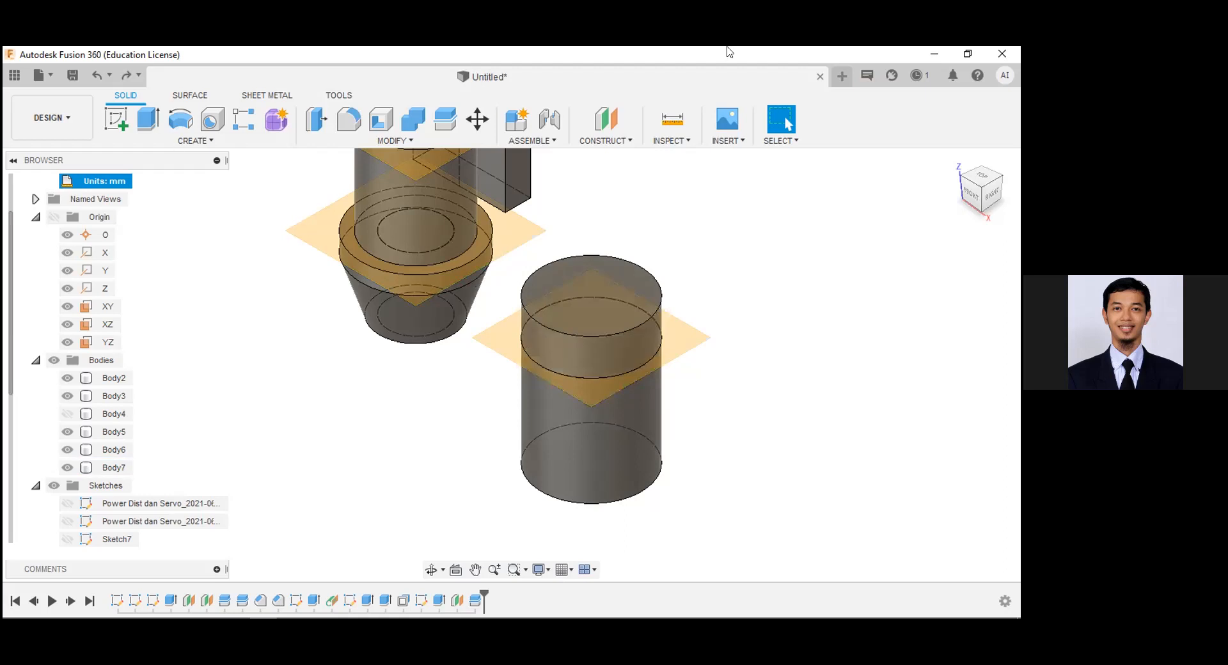
- Create a new empty design, then switch to the Power Dist dan Servo PCB layout in EasyEDA
click(841, 77)
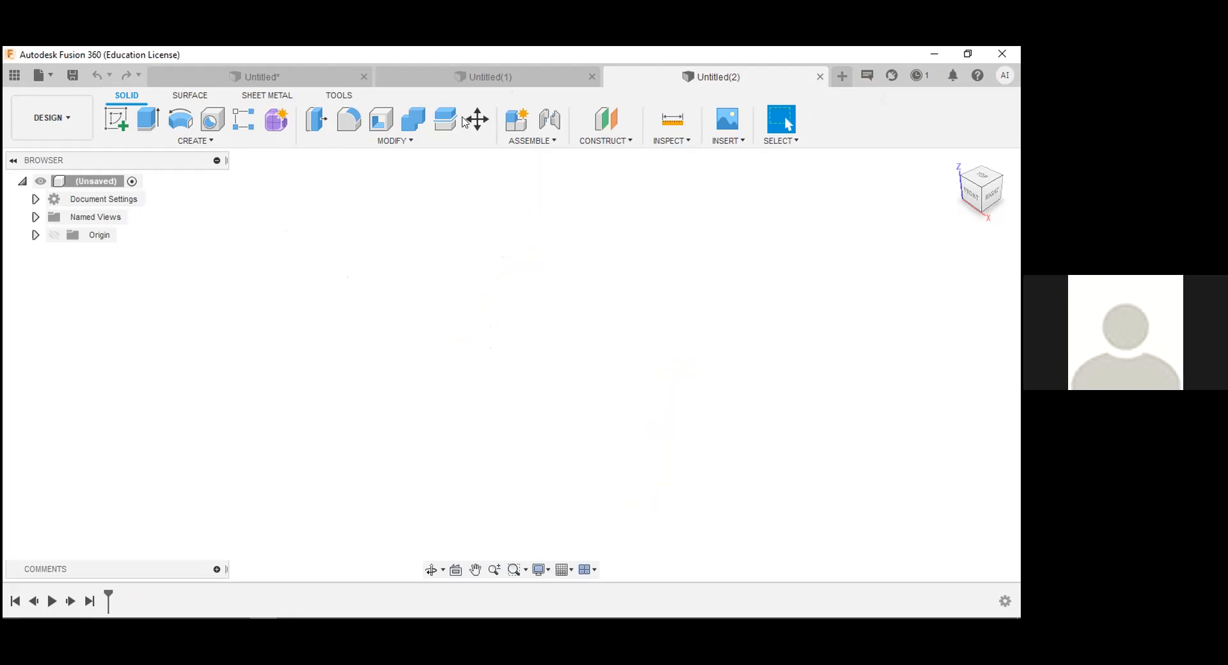
click(728, 141)
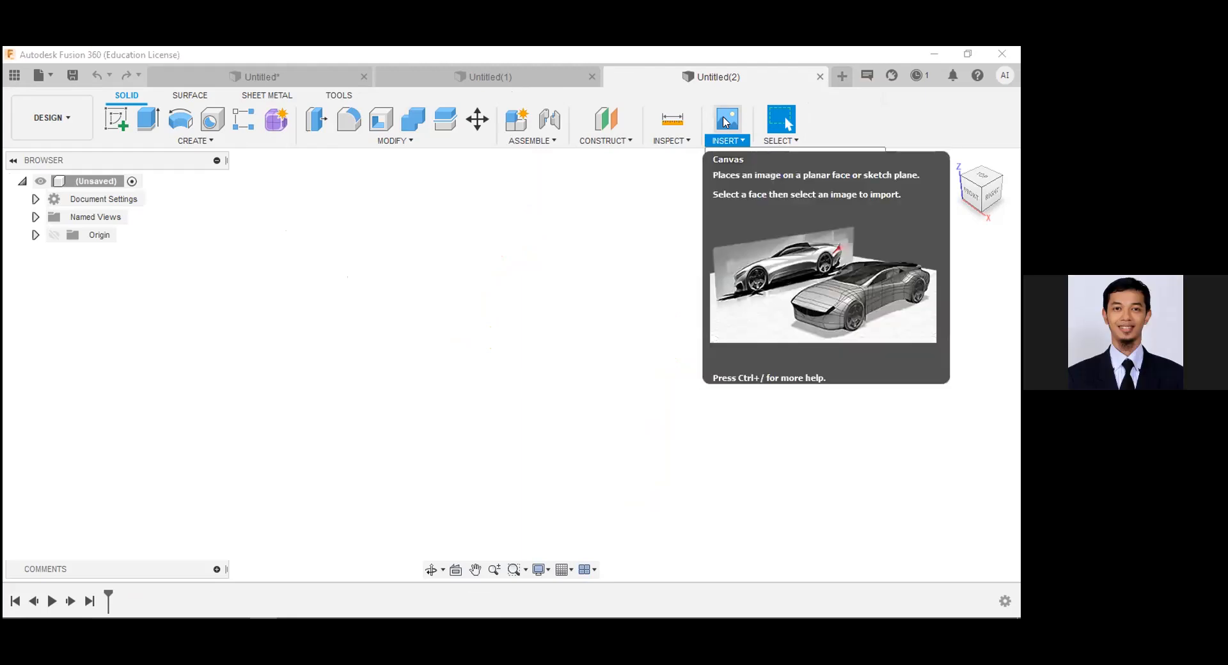
key(alt+Tab)
key(alt+Tab)
click(211, 56)
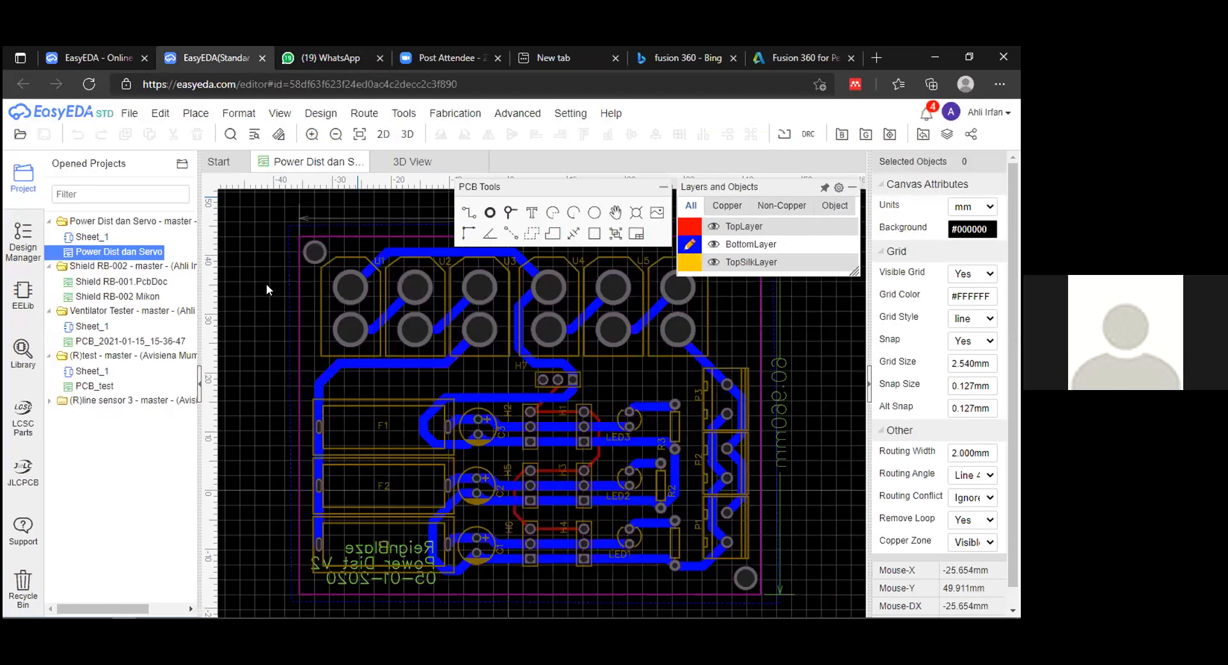
- Export the PCB as a DXF containing only vias and holes, excluding track, silkscreen, surface pads and both through-hole pad types
click(131, 113)
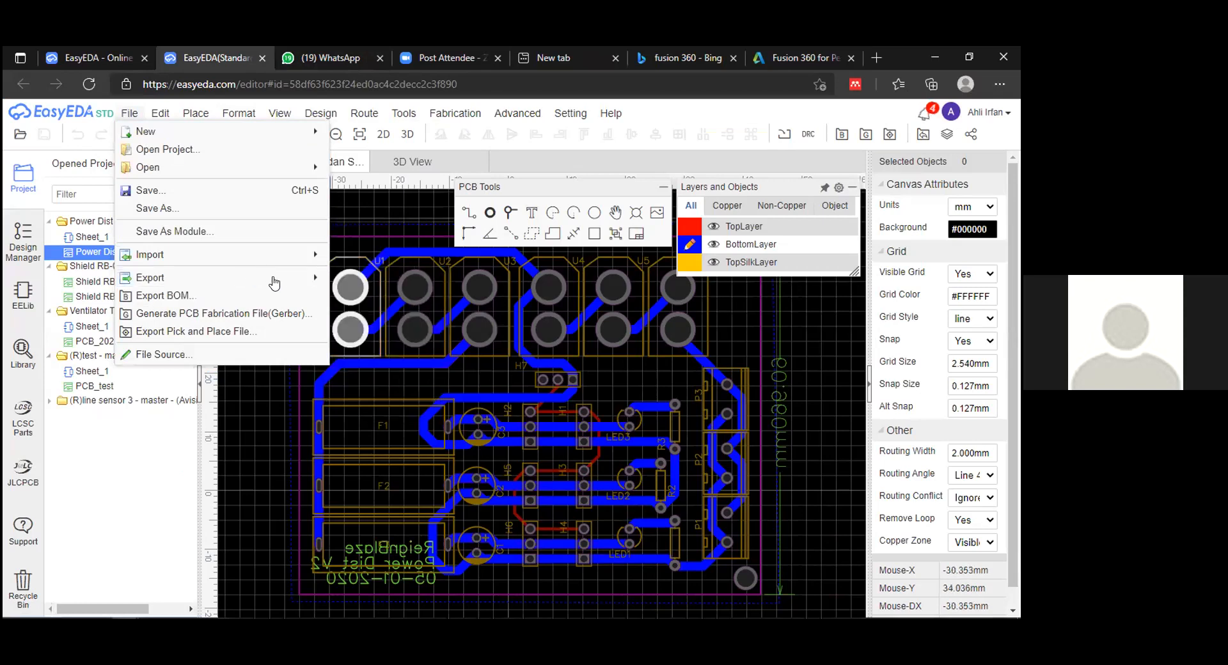
mouse_move(305, 278)
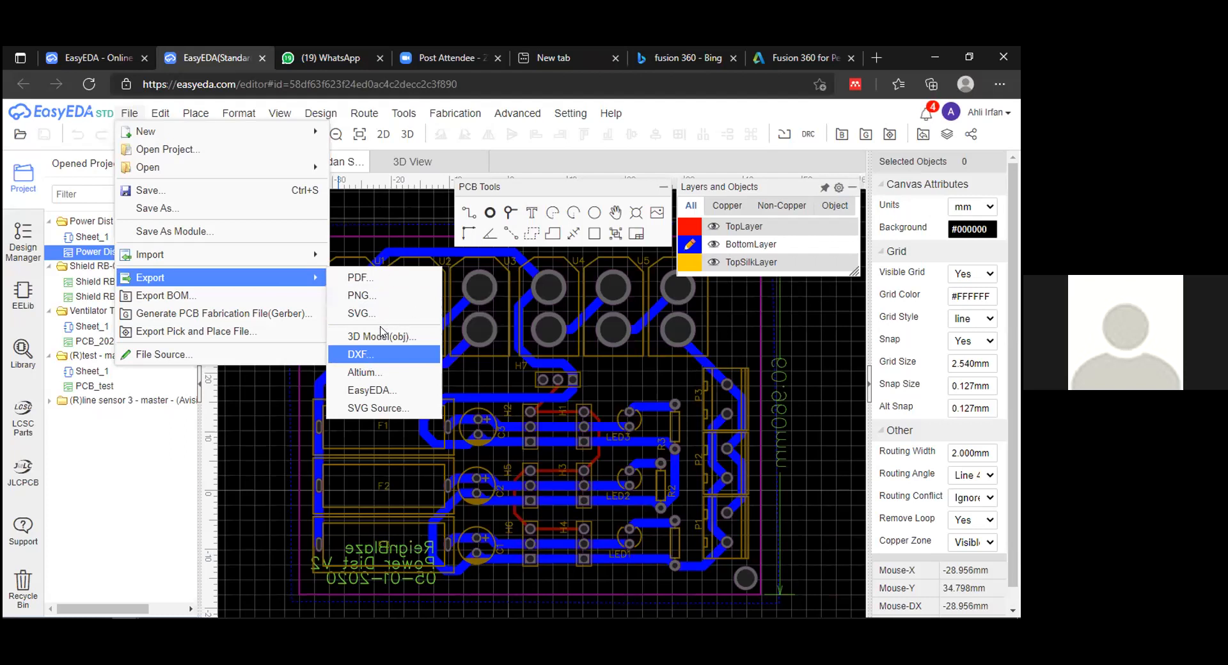
click(363, 354)
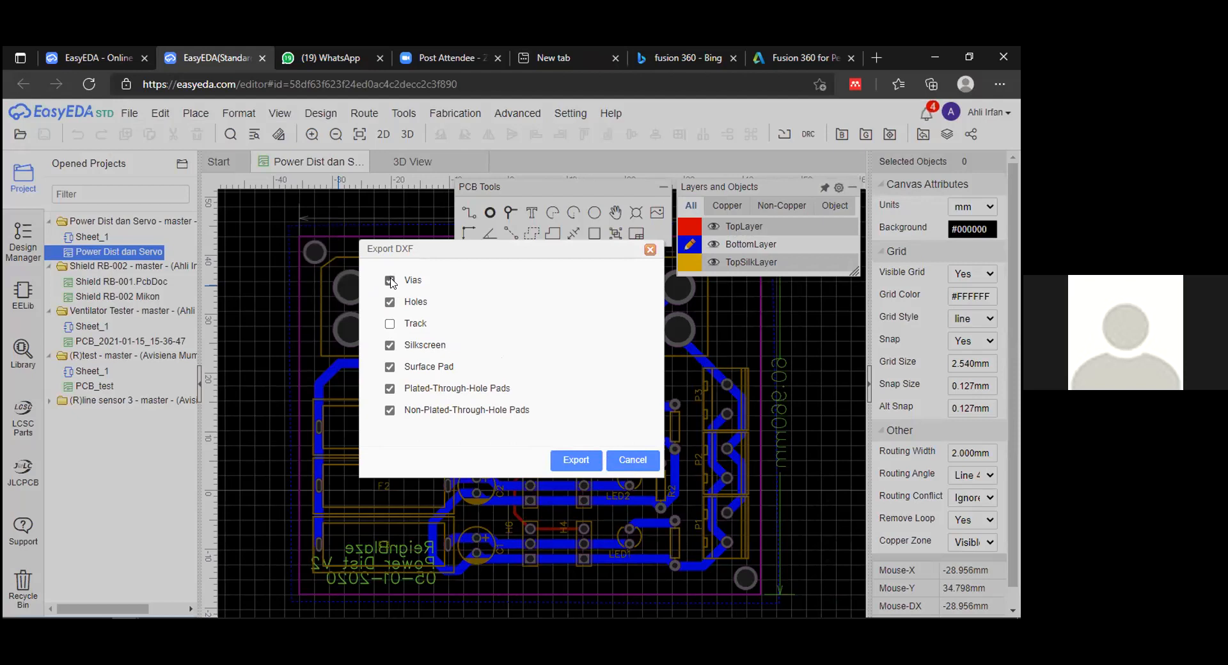
click(390, 345)
click(389, 367)
click(390, 388)
click(389, 409)
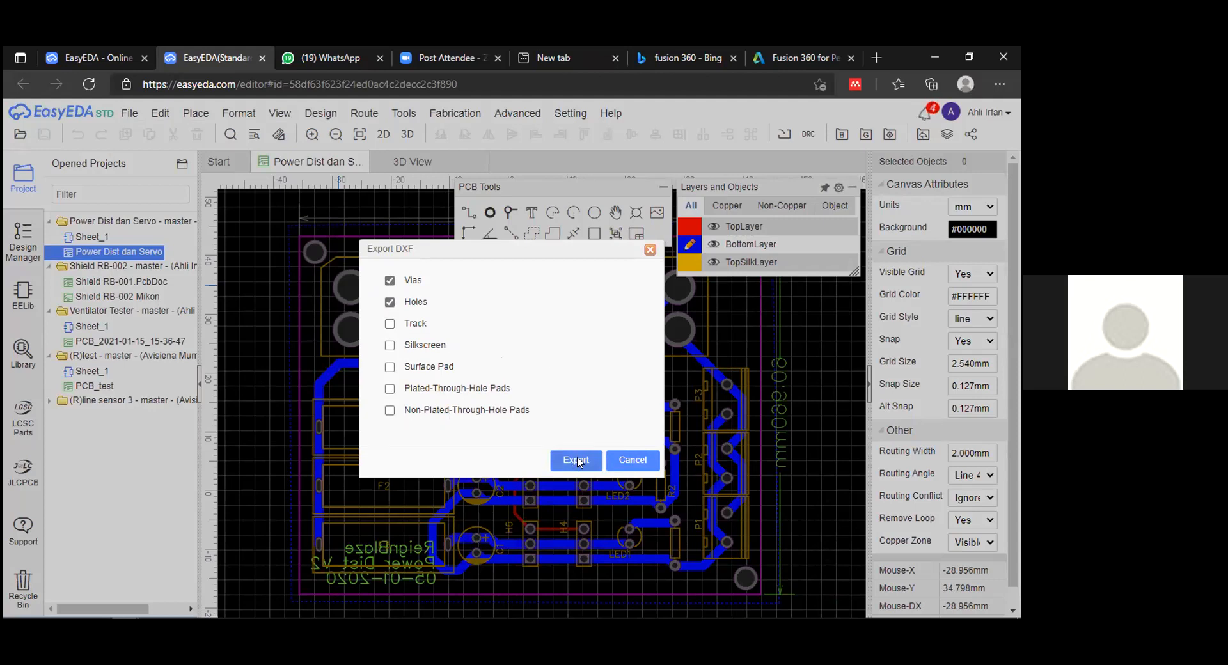
click(576, 461)
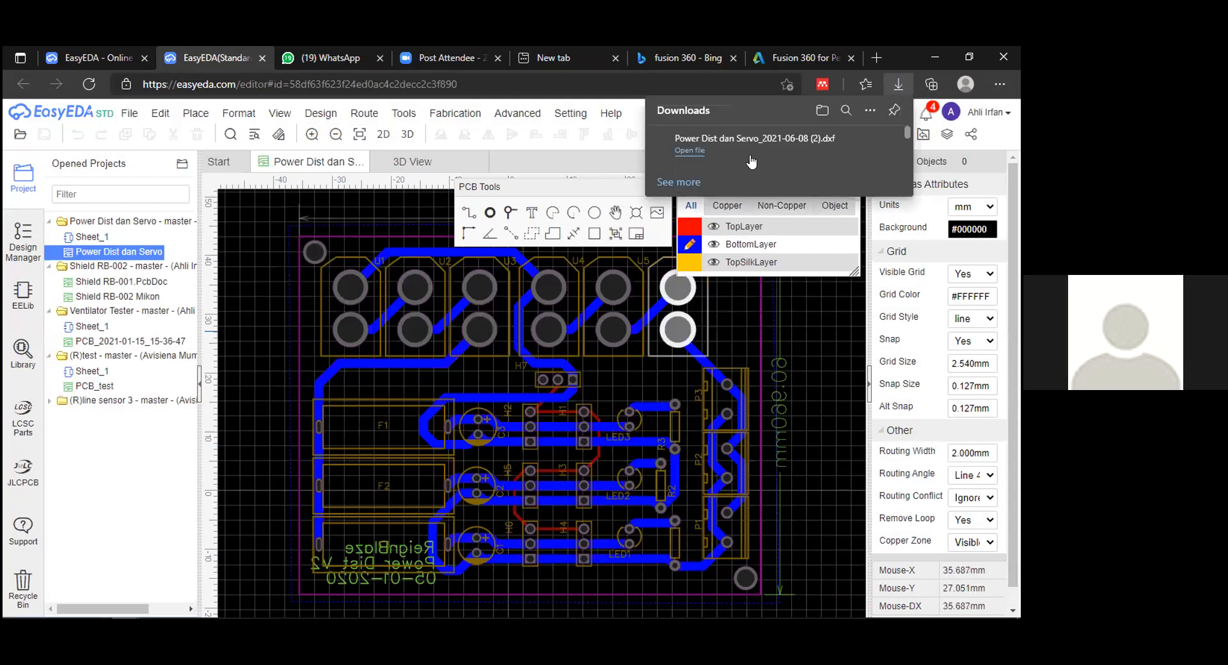
- Switch to Fusion 360 and load Power Dist dan Servo_2021-06-08 (2).dxf onto the XY plane with Insert DXF
key(alt+Tab)
key(alt+Tab)
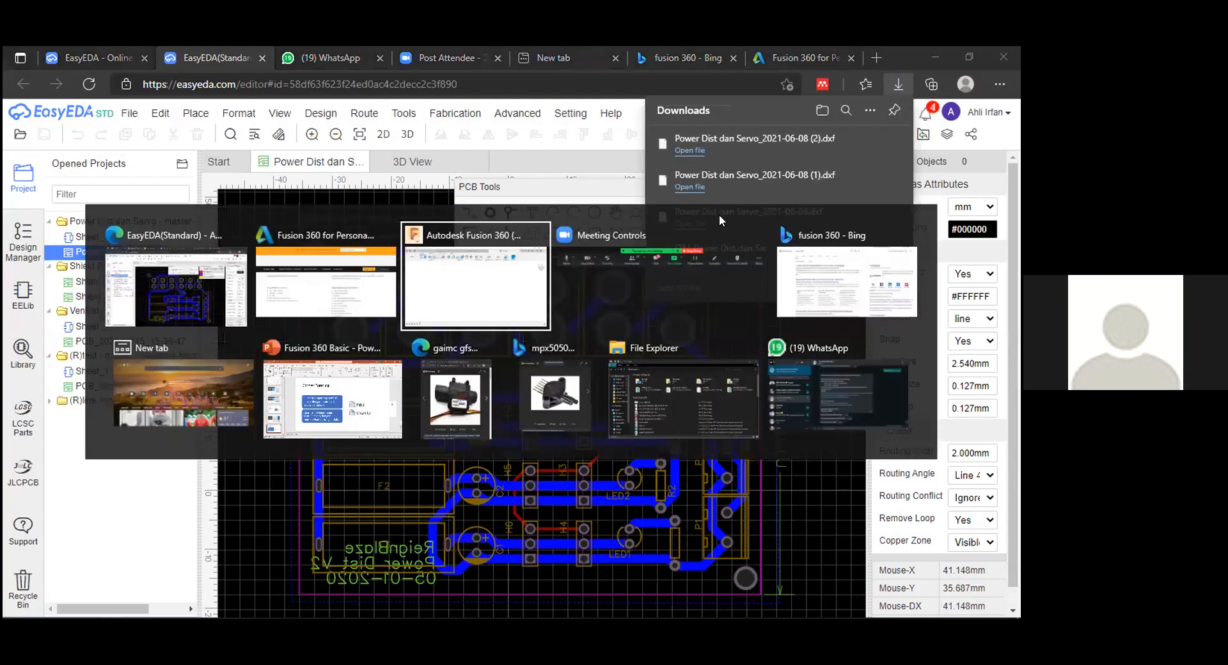
click(733, 141)
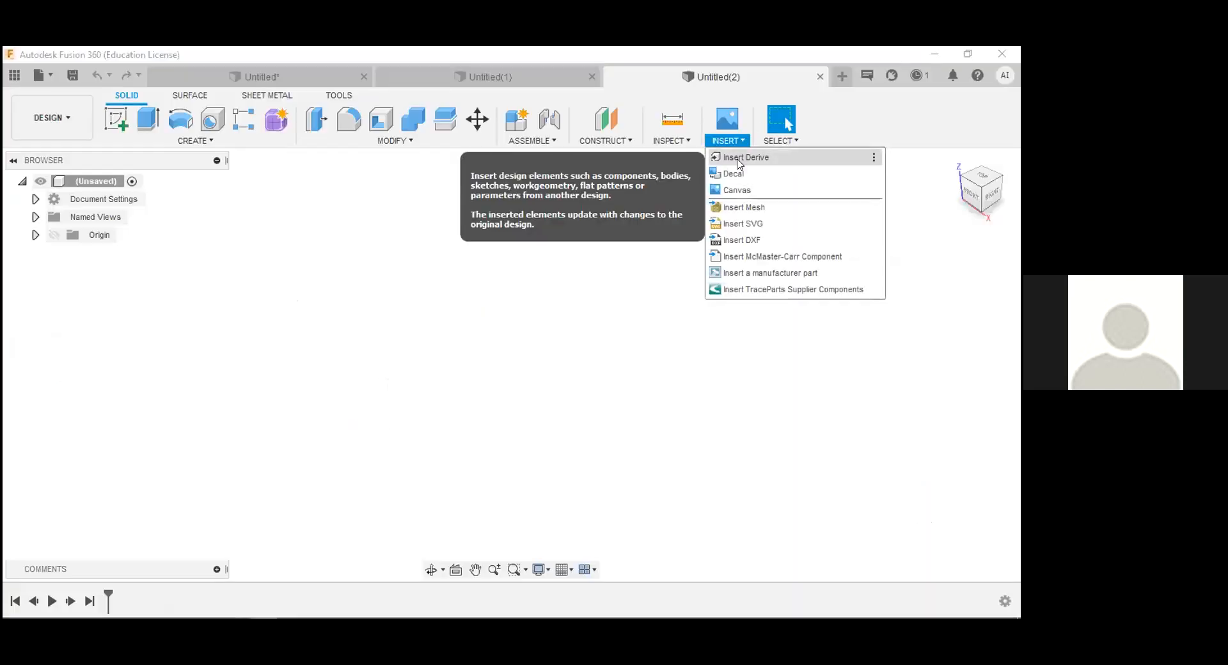
click(742, 240)
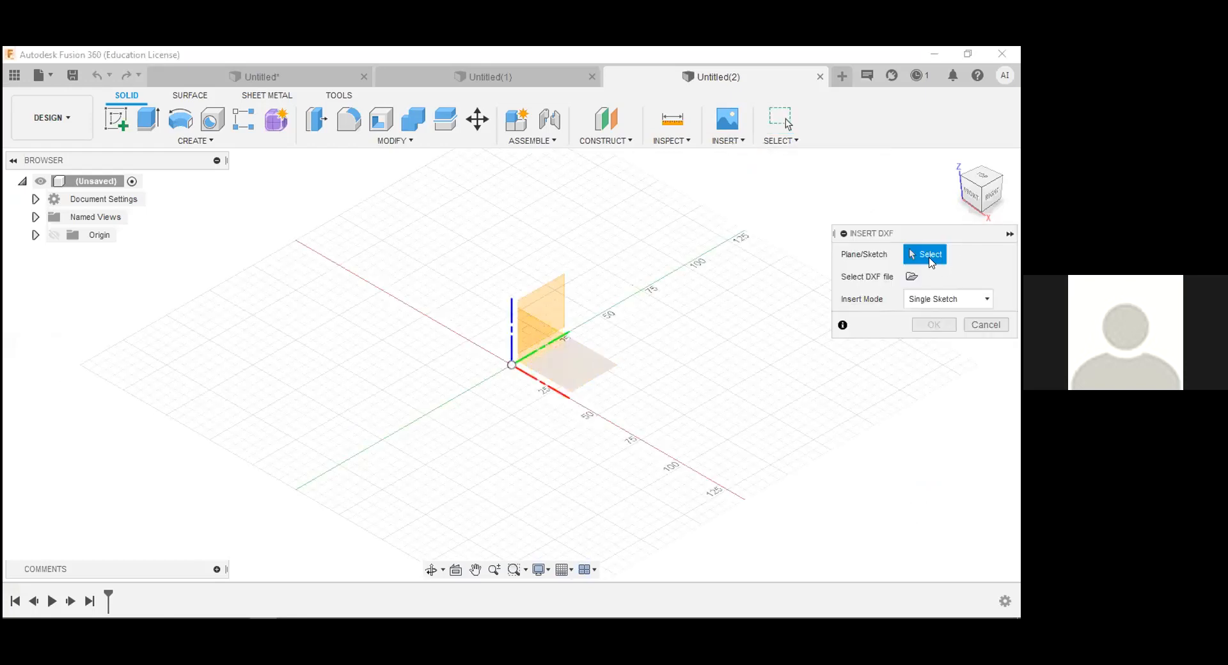
click(912, 277)
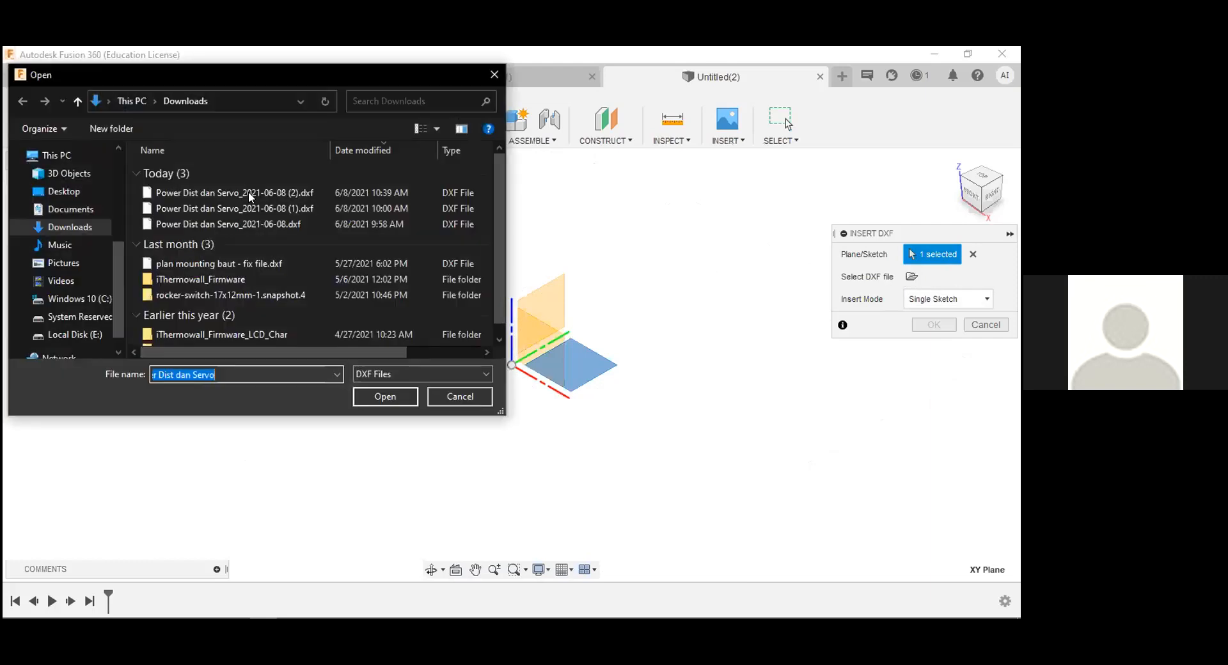
click(248, 193)
double_click(248, 193)
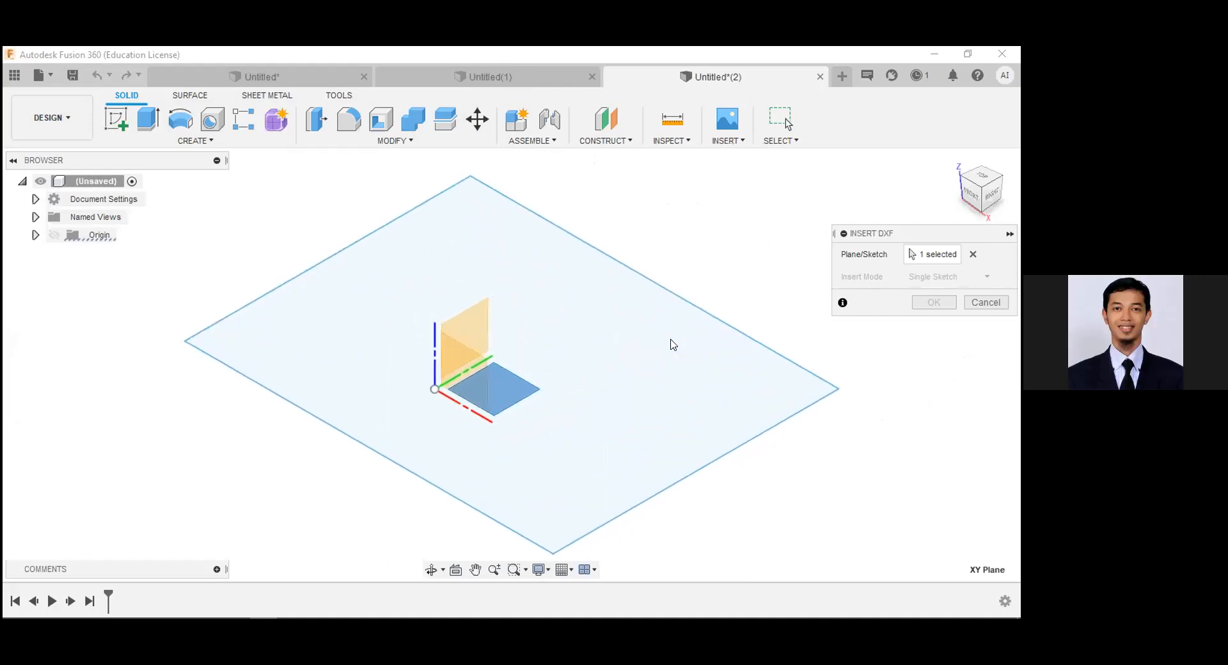
- Switch back to the PCB layout in EasyEDA
key(alt+Tab)
key(alt+Tab)
key(alt+Tab)
key(alt+Tab)
key(alt+Tab)
key(alt+Tab)
key(alt+Tab)
key(alt+Tab)
key(alt+Tab)
key(alt+Tab)
key(alt+Tab)
key(alt+Tab)
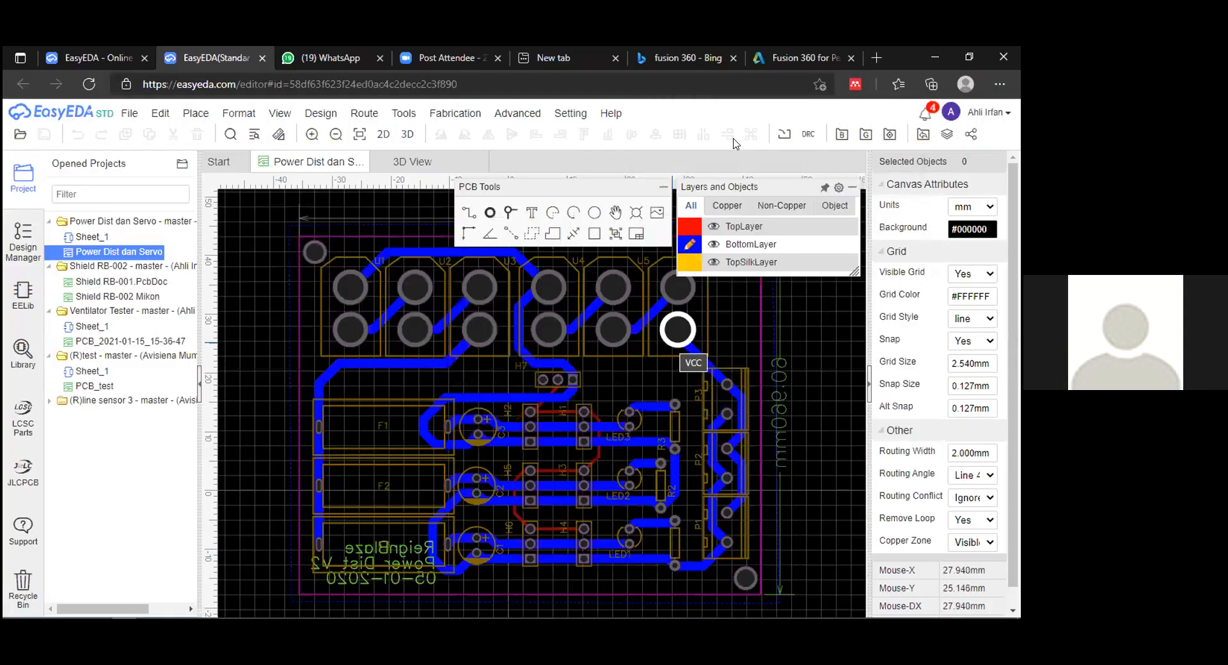
key(alt+Tab)
click(738, 143)
click(737, 144)
key(alt+Tab)
key(Tab)
key(Tab)
key(Tab)
key(Tab)
key(Tab)
key(Tab)
key(Tab)
key(Tab)
key(Tab)
key(Tab)
key(Tab)
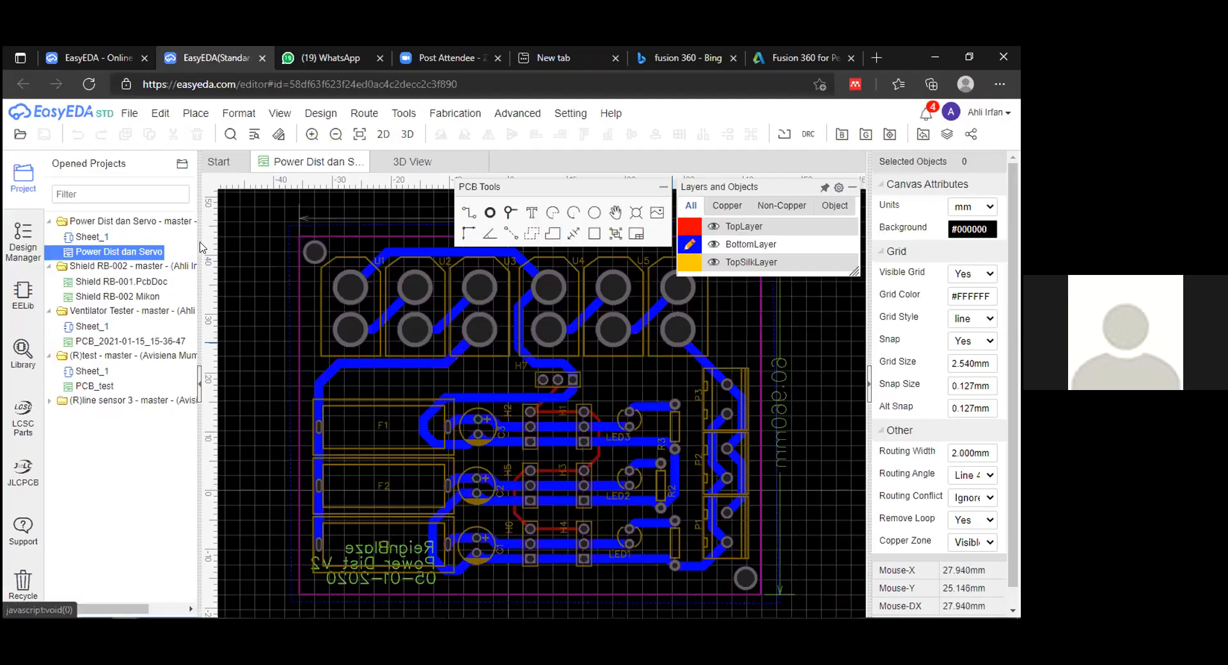
- Export the PCB as DXF again with vias, holes, surface pads and both through-hole pad types, excluding track and silkscreen
click(129, 113)
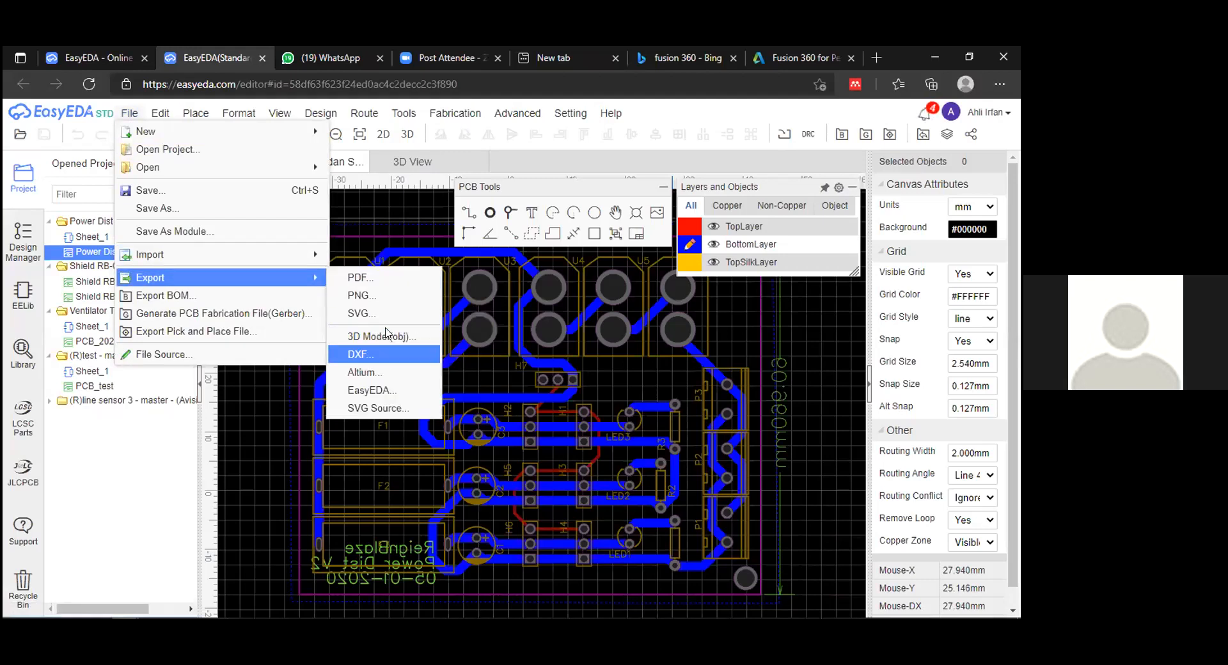
click(387, 350)
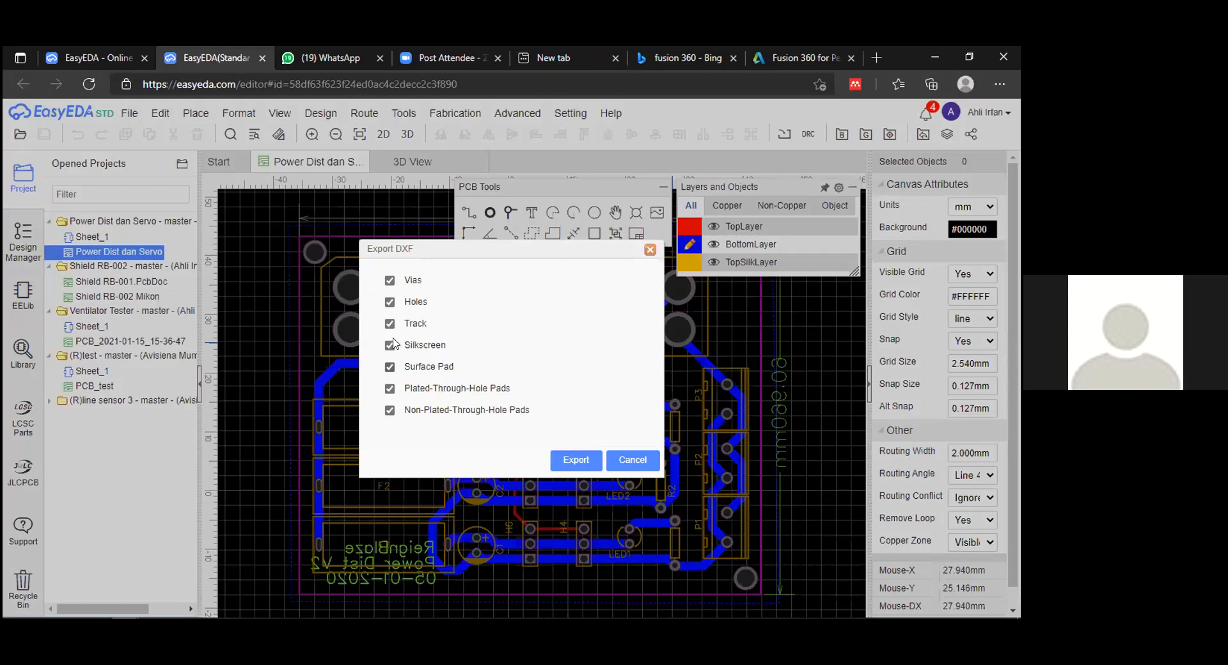
click(389, 346)
click(390, 324)
click(572, 460)
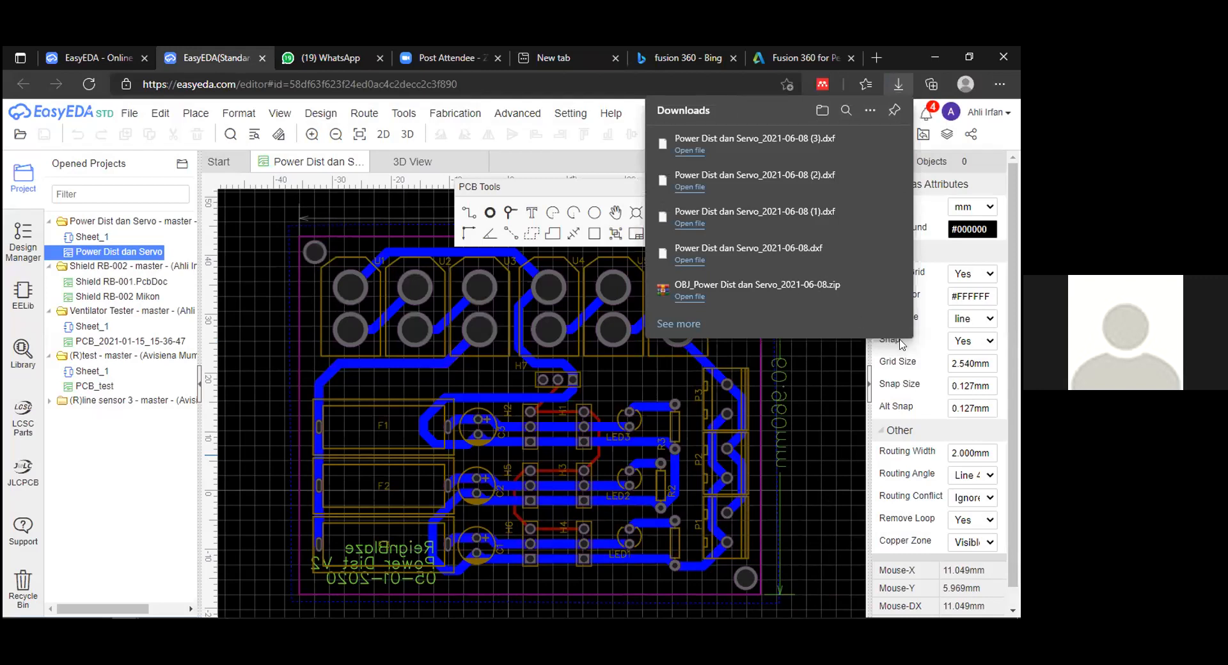
- In Fusion 360, cancel the pending DXF insert and insert the newly exported PCB DXF on the XY plane as a single sketch in millimetres
key(alt+Tab)
click(985, 460)
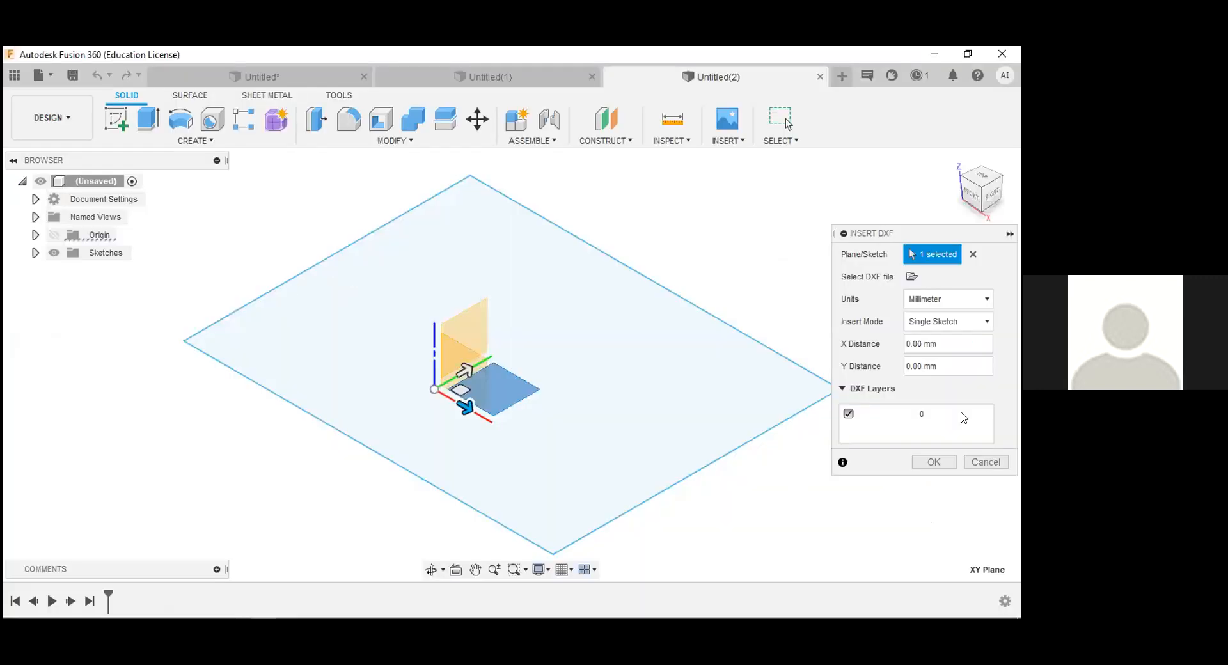
click(733, 140)
click(742, 229)
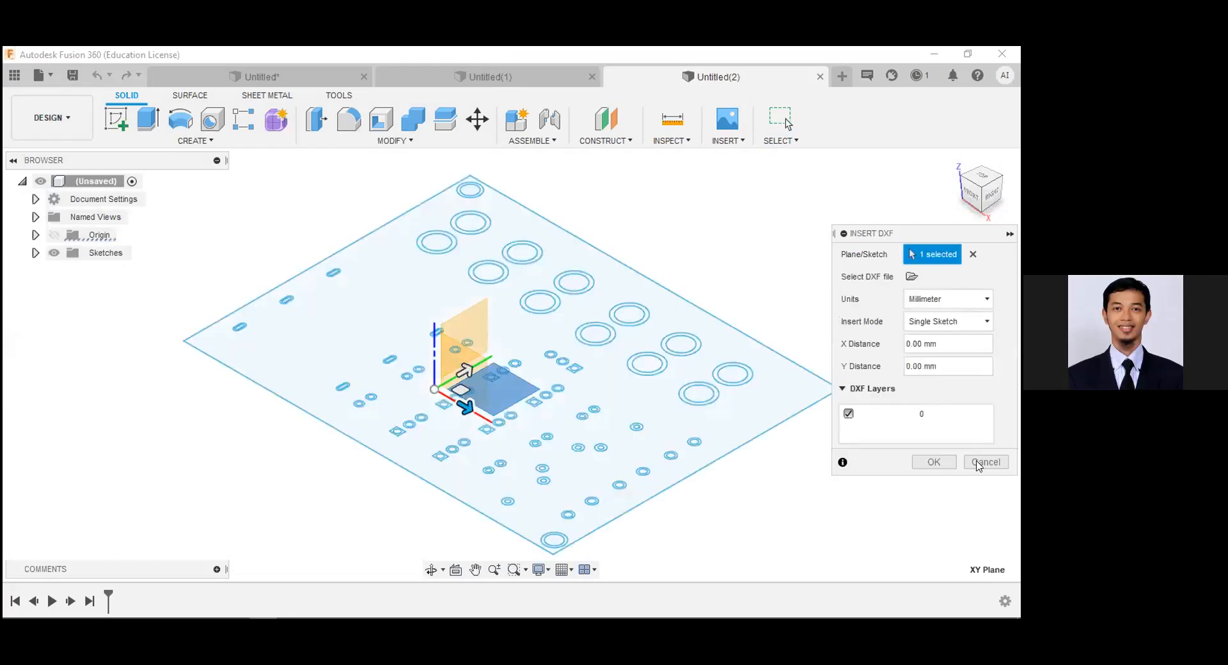
click(946, 465)
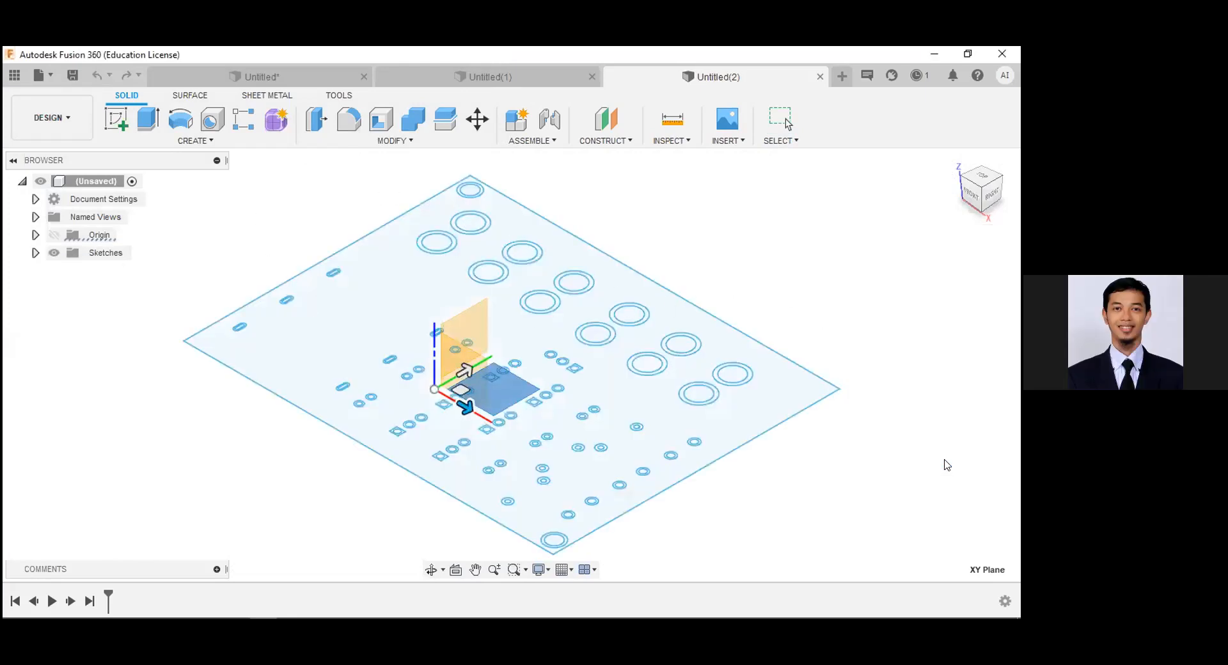
- Extrude the board profile together with the twelve large pad rings by 3 mm as a new body
click(140, 119)
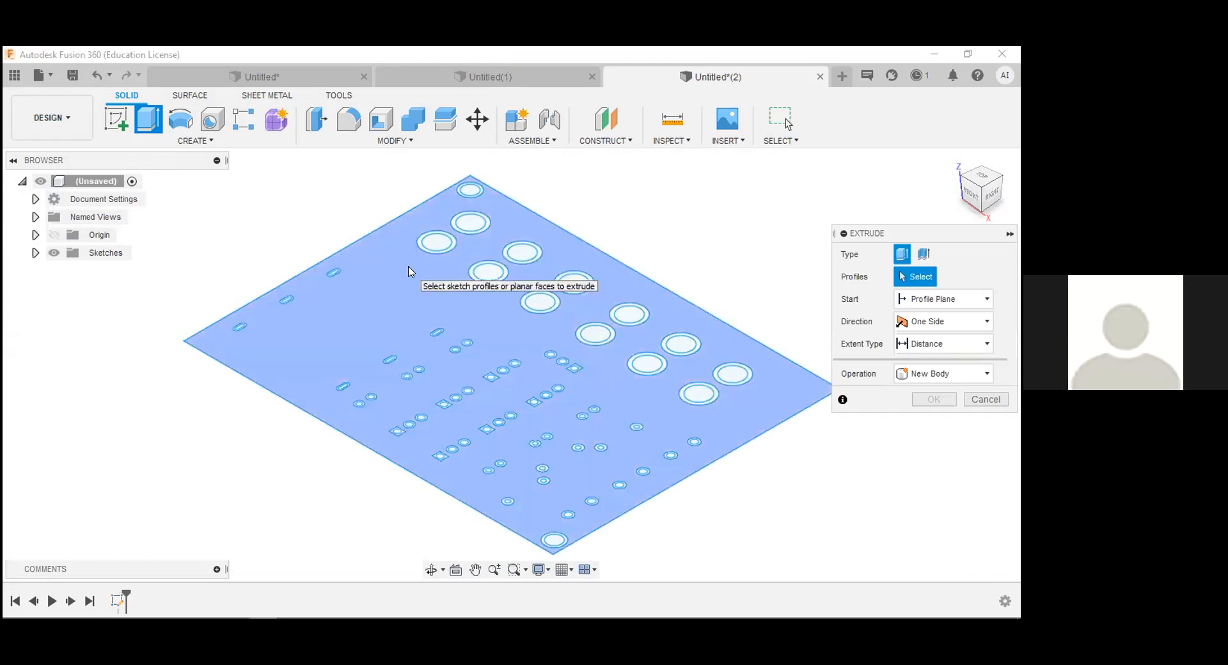
click(410, 271)
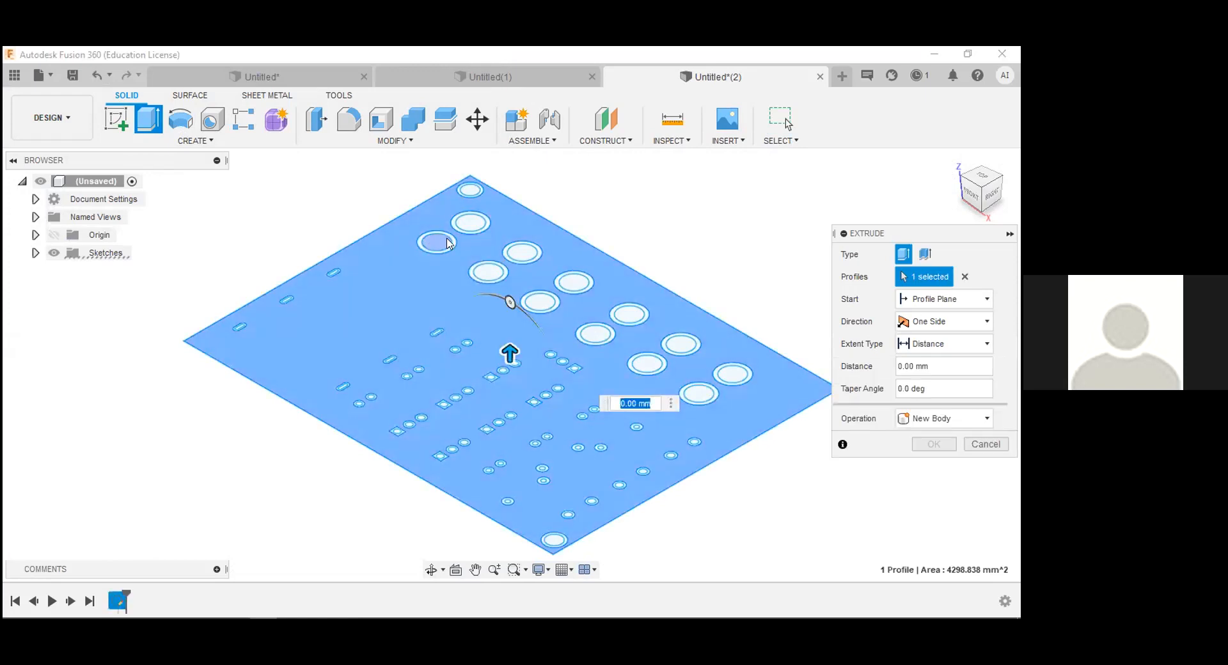
click(441, 242)
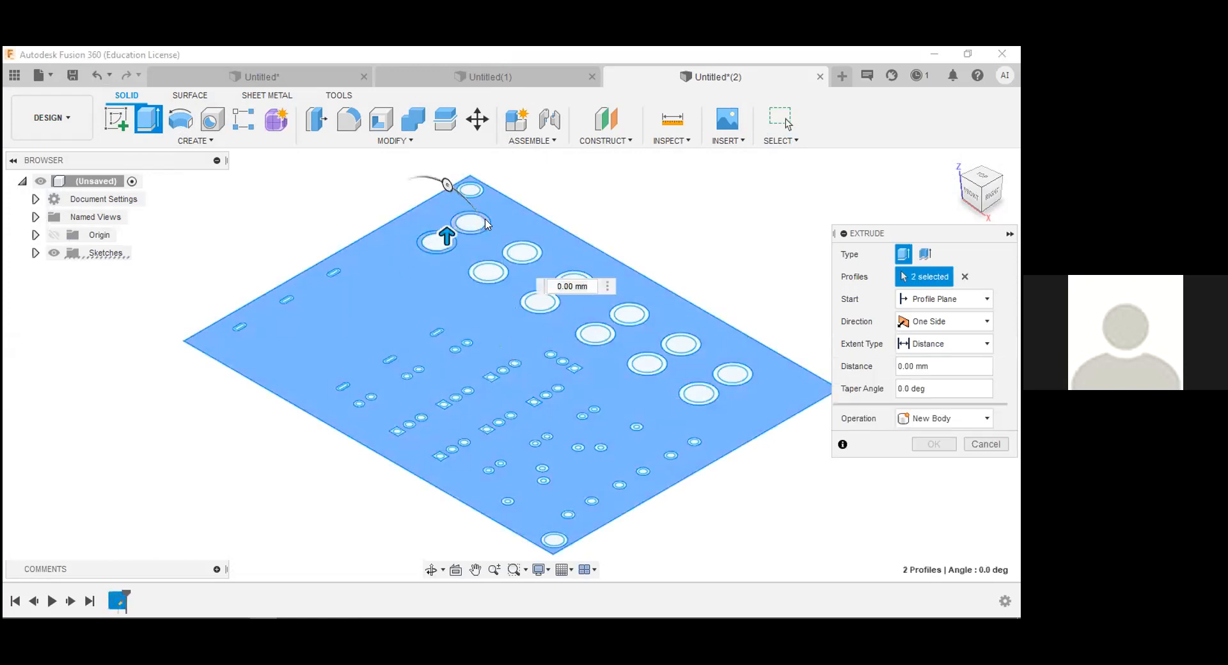
click(483, 223)
click(505, 274)
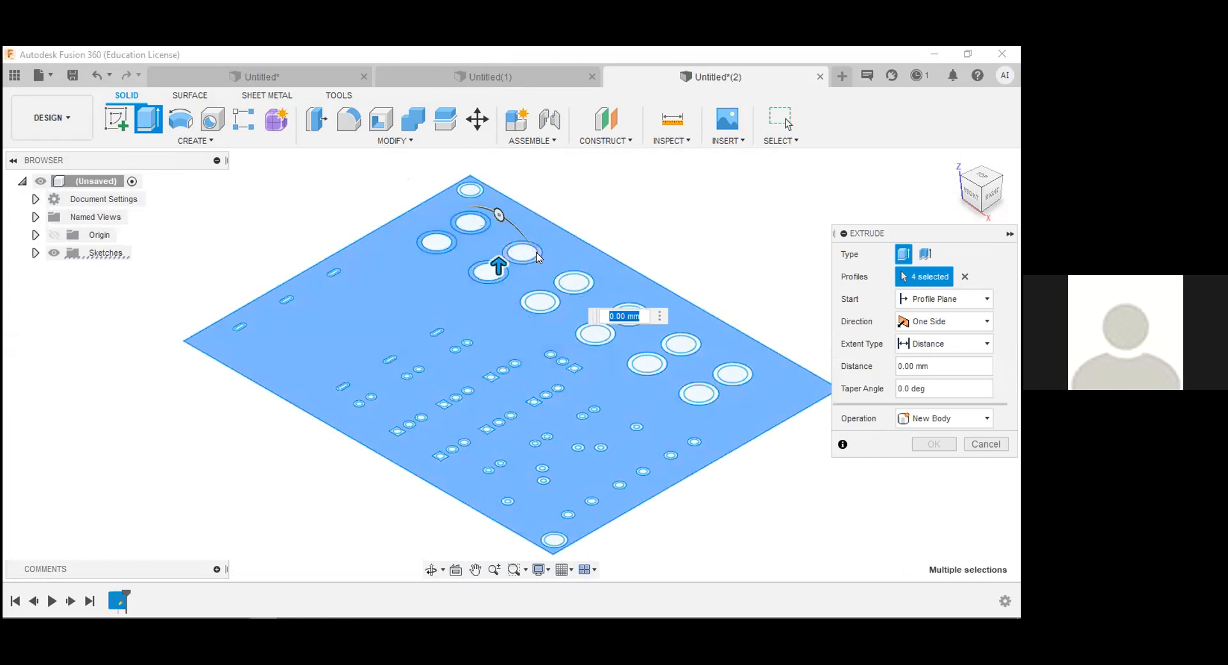
click(539, 255)
click(562, 279)
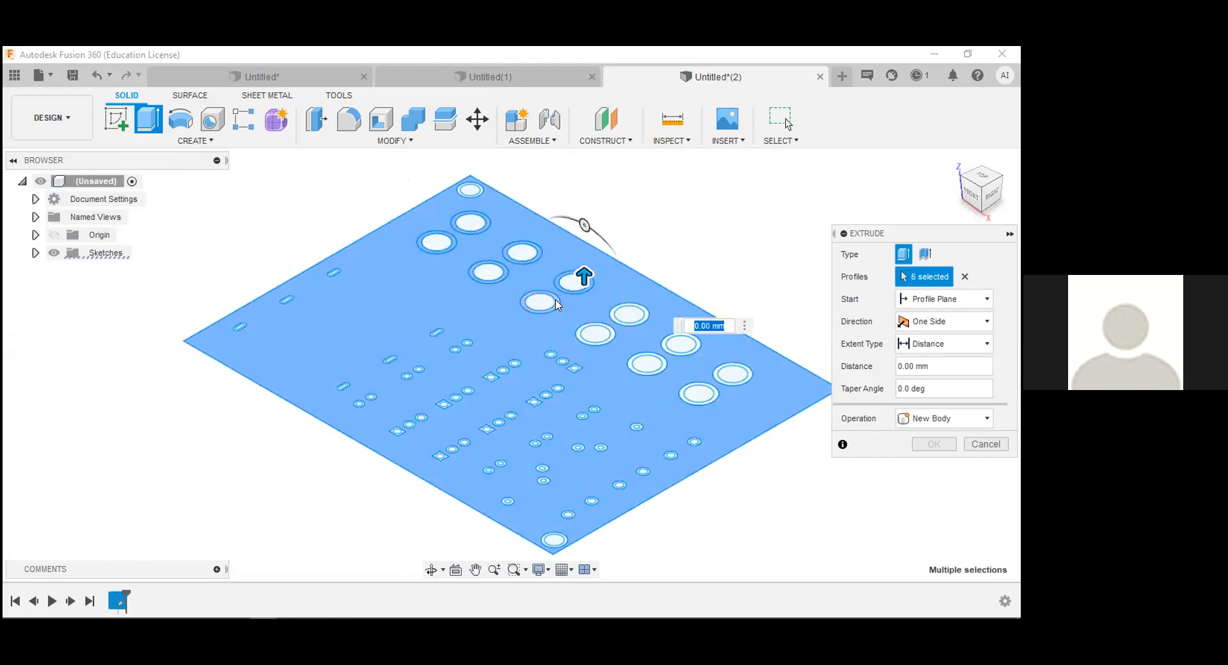
click(553, 307)
click(582, 331)
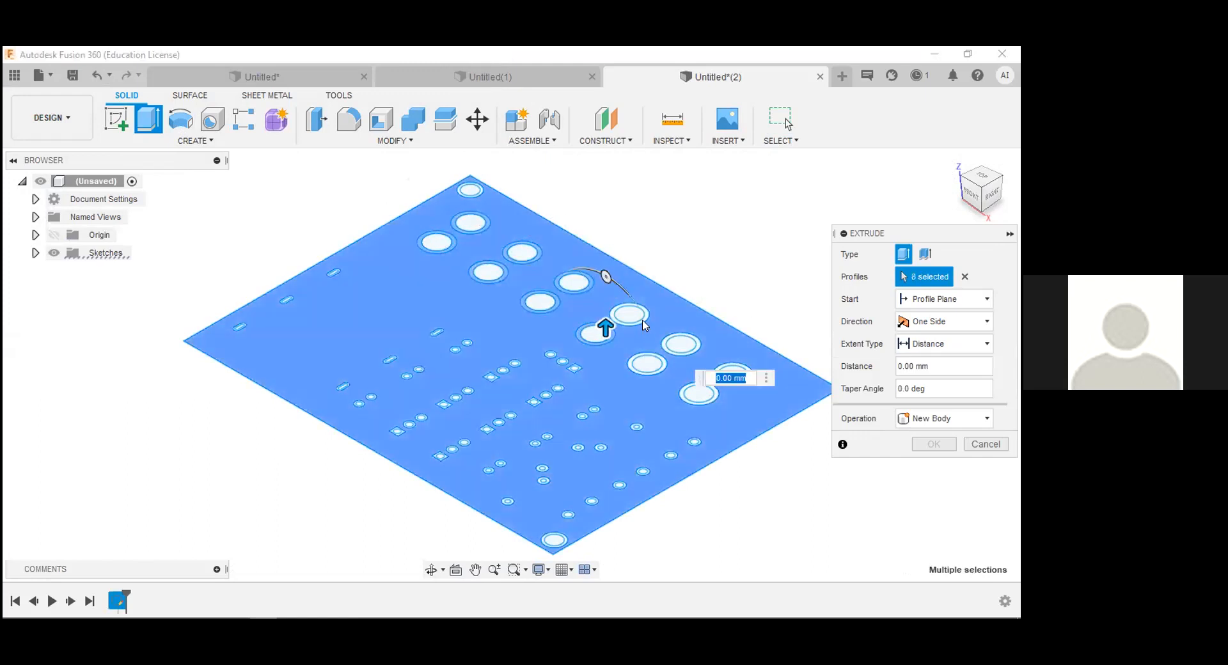
click(643, 321)
click(679, 347)
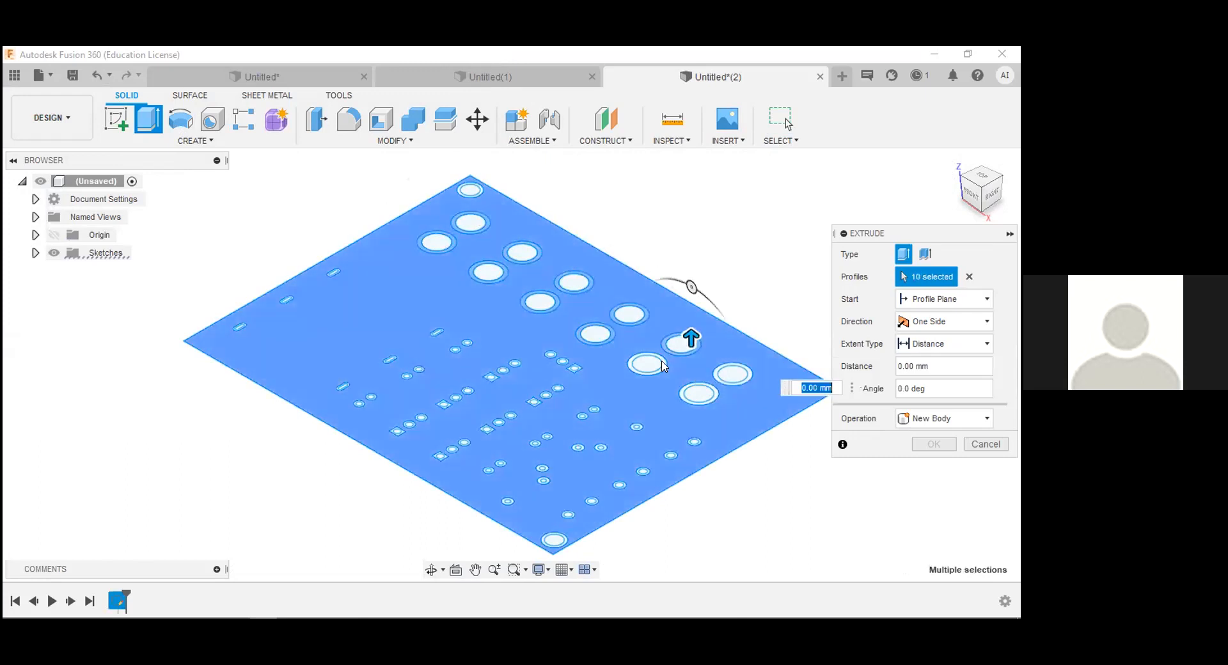
click(647, 363)
click(732, 374)
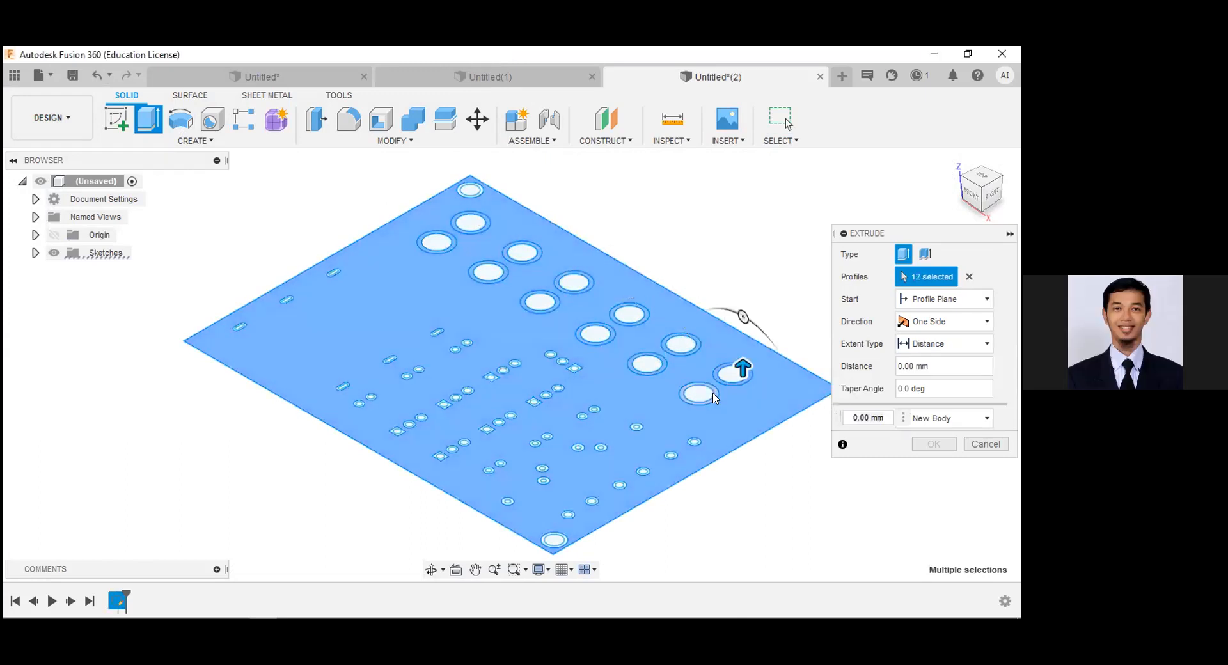
click(699, 393)
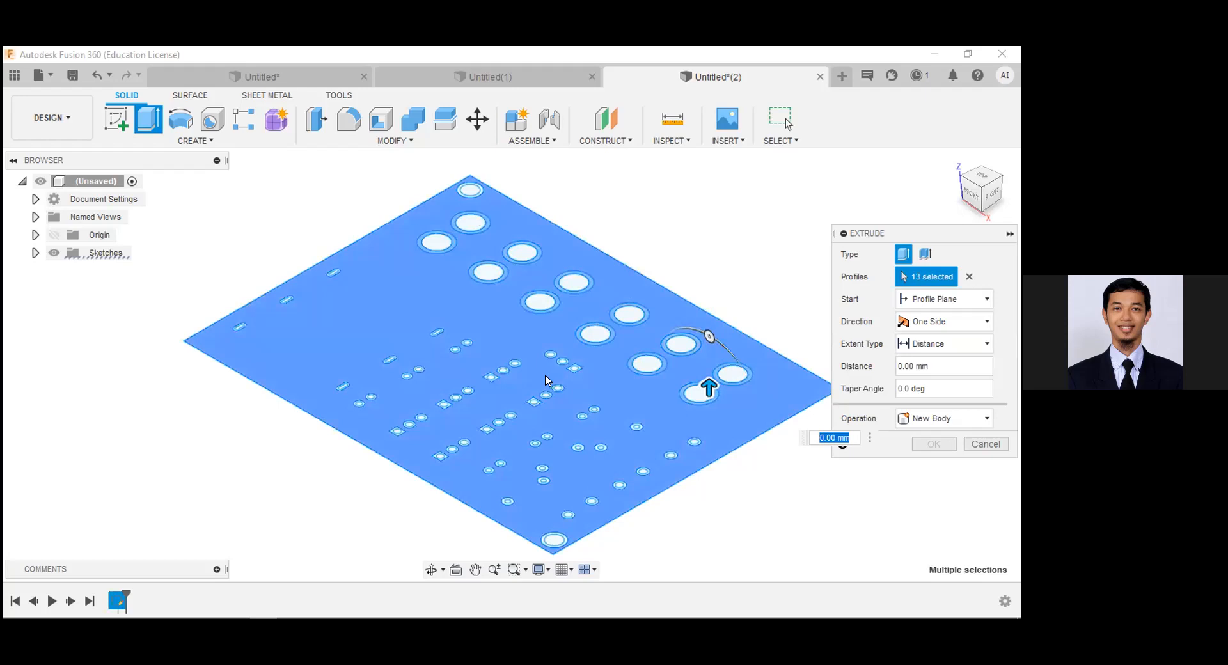
text(3)
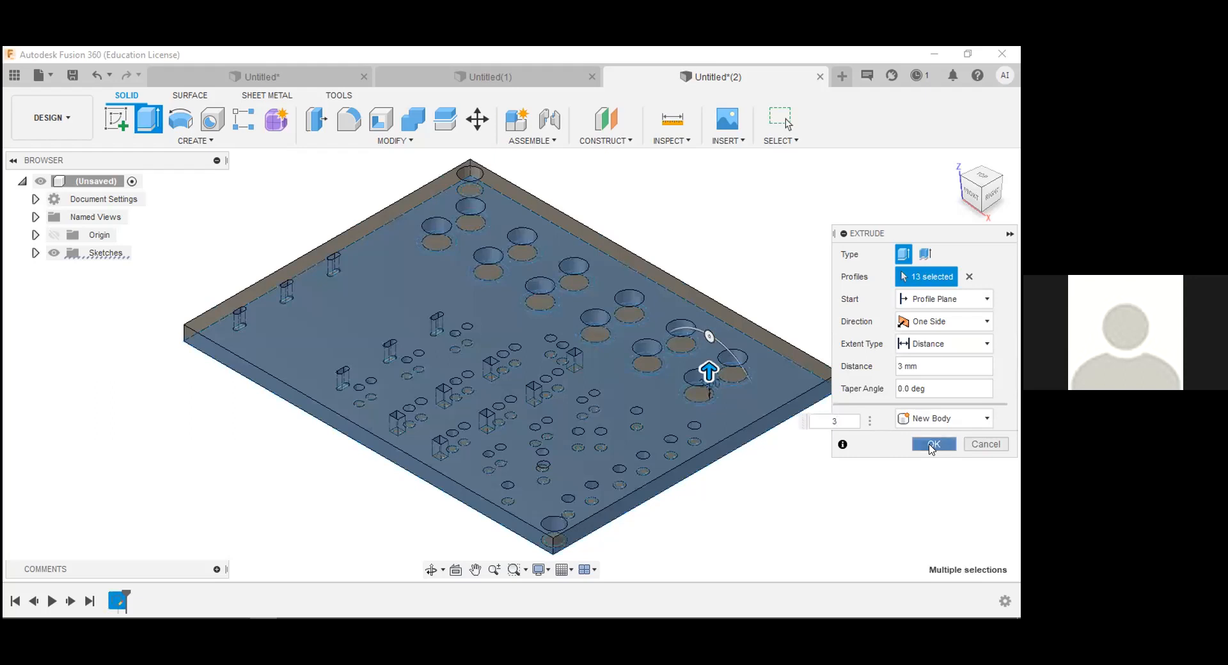
click(933, 444)
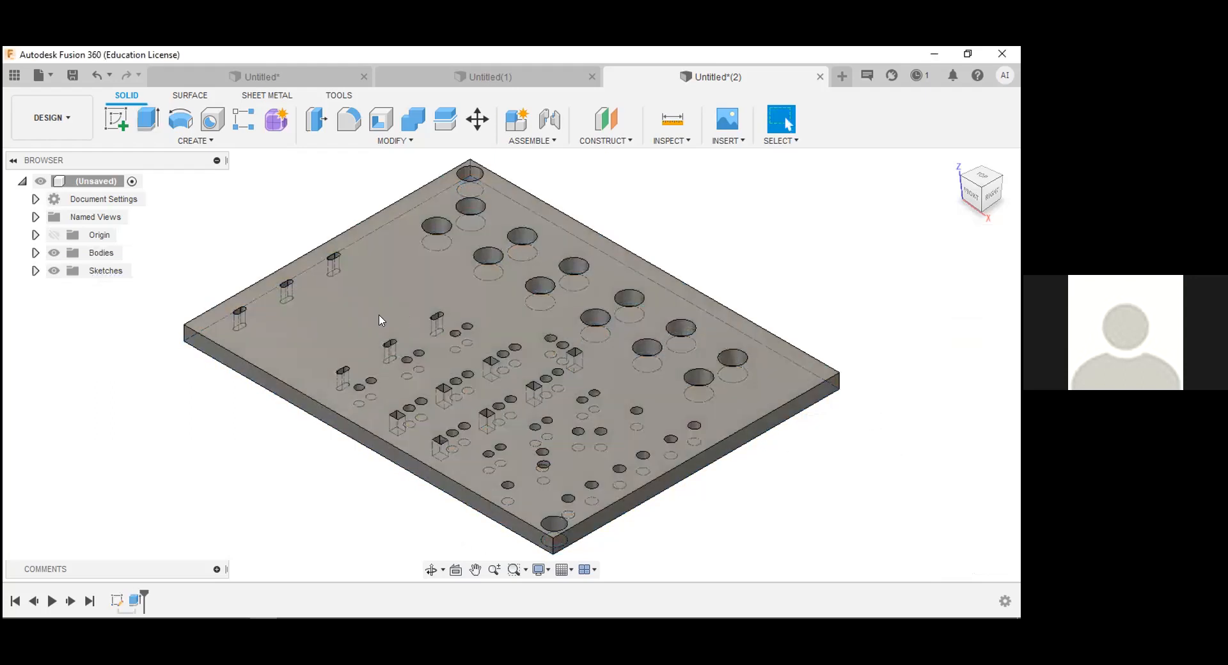
- Start Insert DXF with the board's top face as the target plane and open the DXF file selection
click(729, 140)
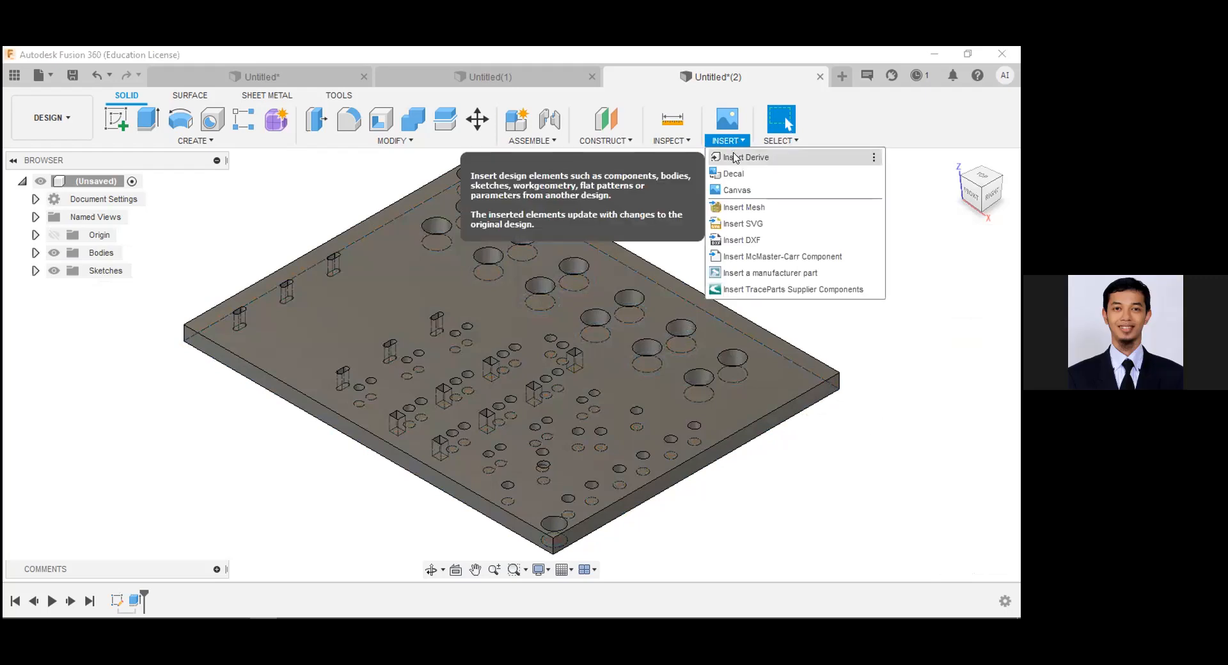
click(734, 157)
click(664, 362)
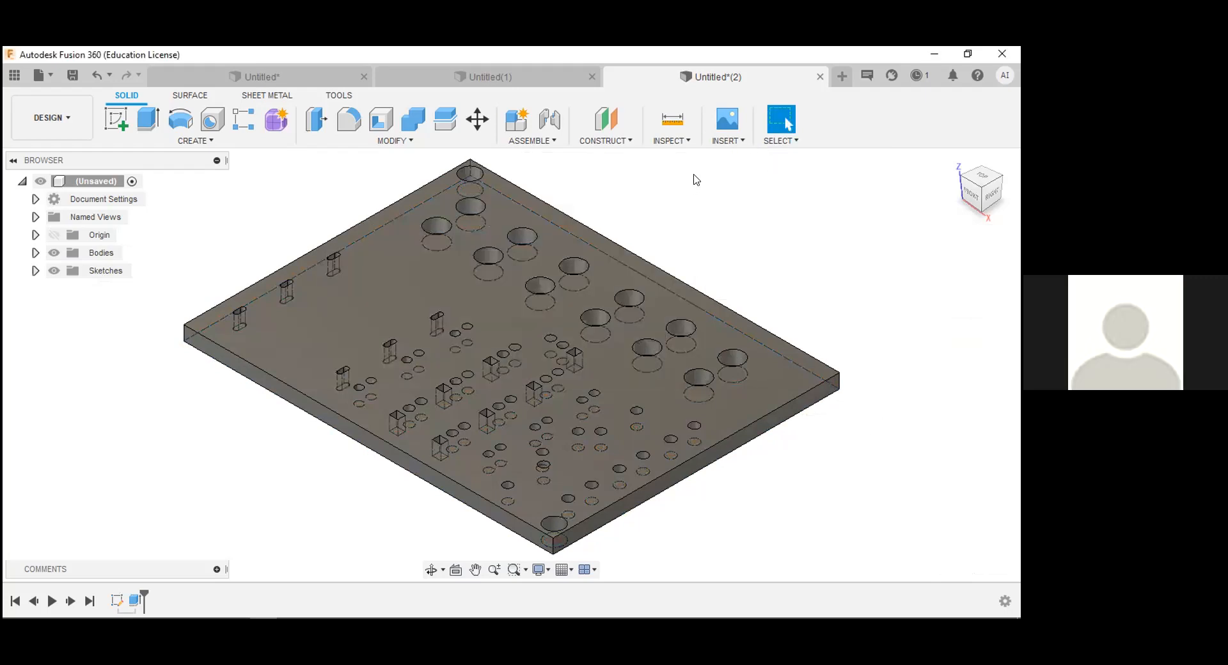
click(726, 140)
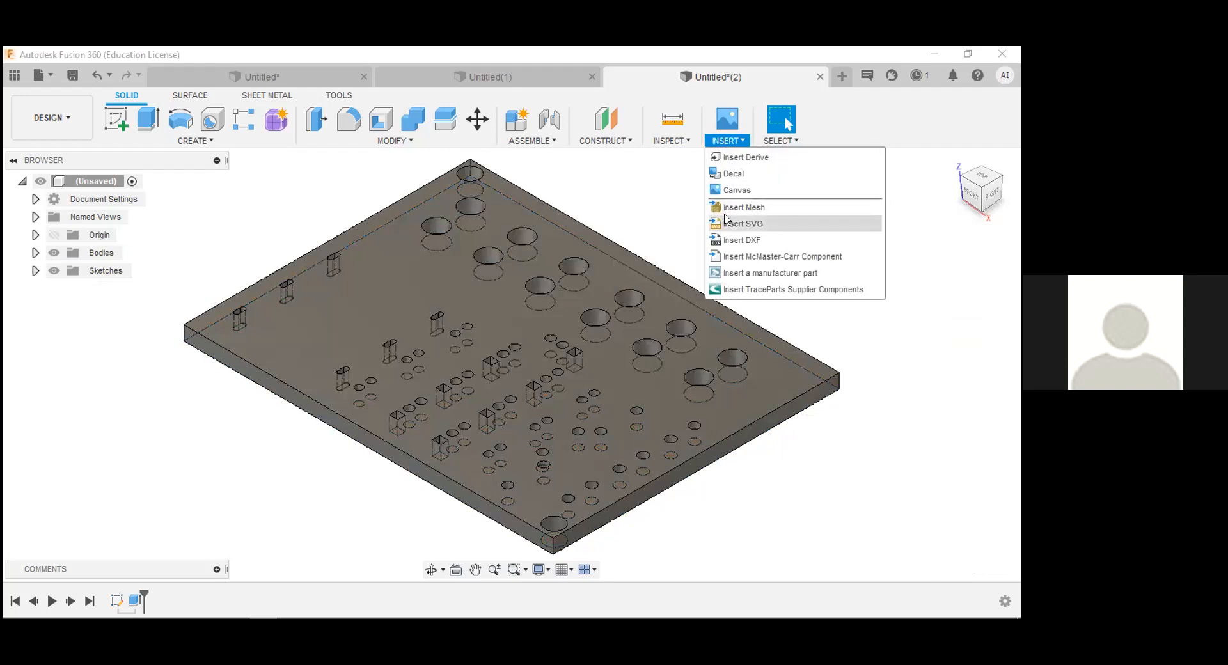
click(745, 240)
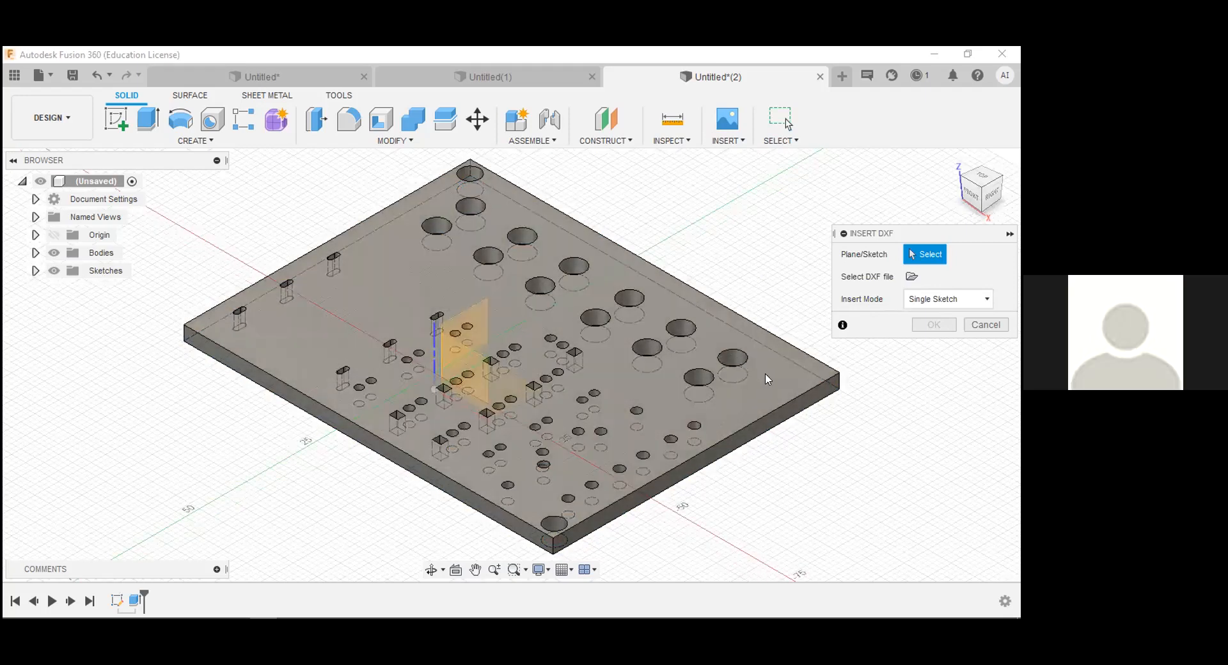
click(767, 378)
click(911, 276)
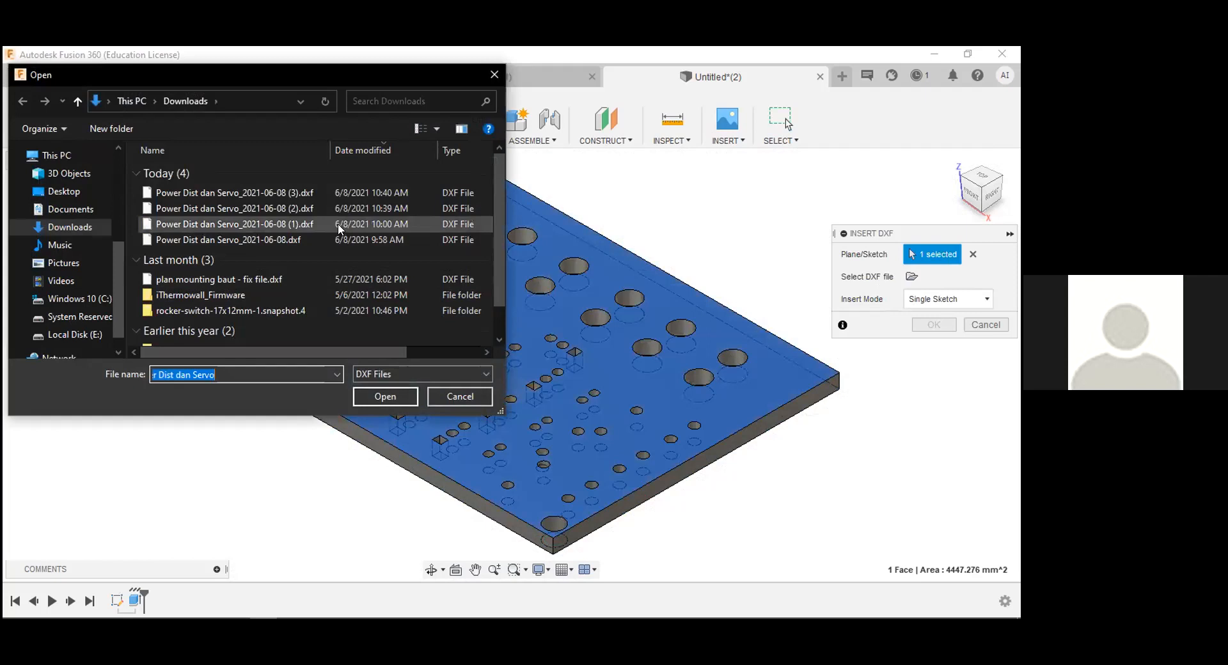
- Switch to EasyEDA and export the PCB as DXF with only vias and silkscreen included
key(alt+Tab)
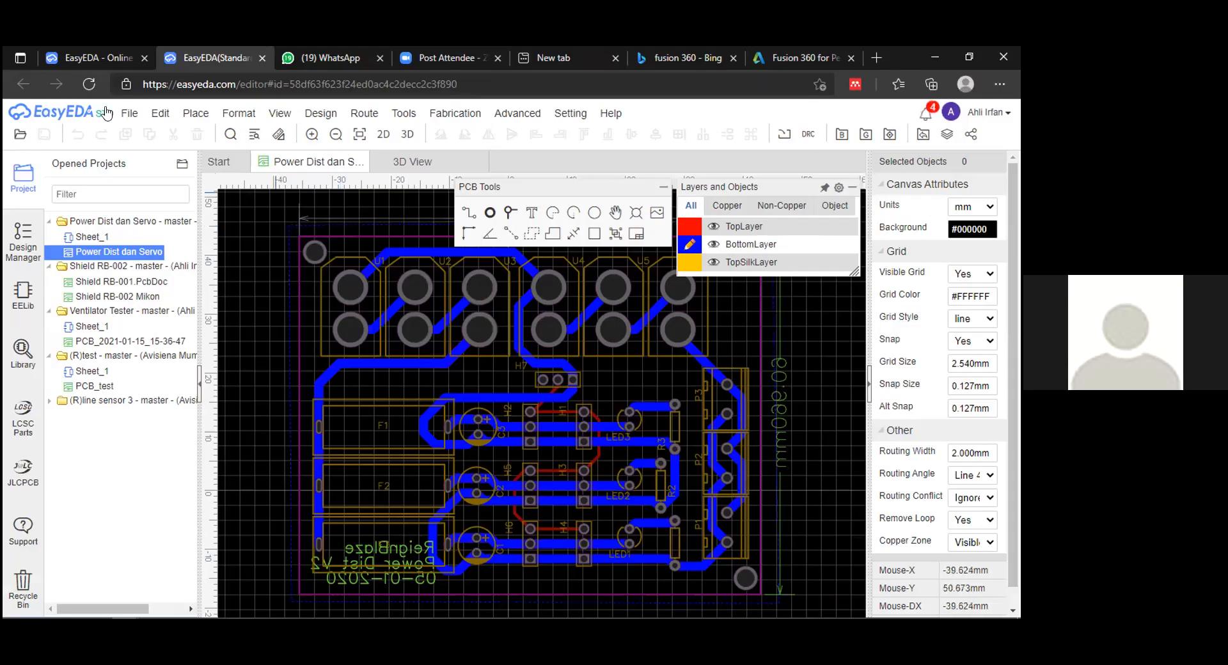
click(129, 114)
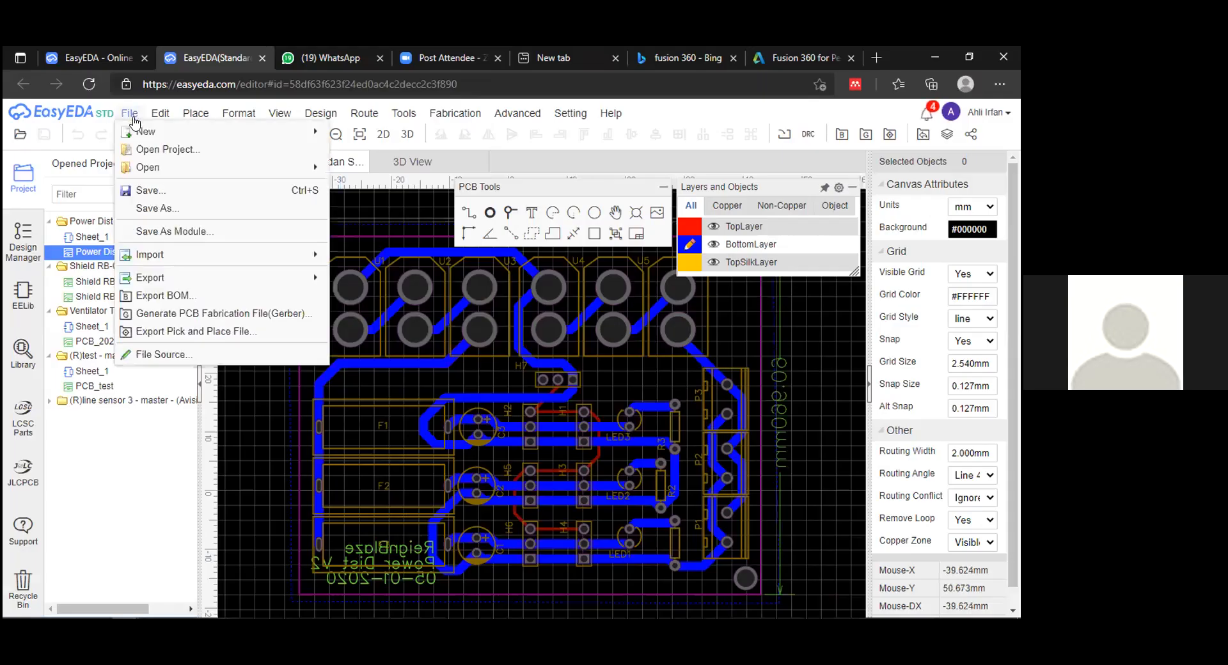
mouse_move(272, 278)
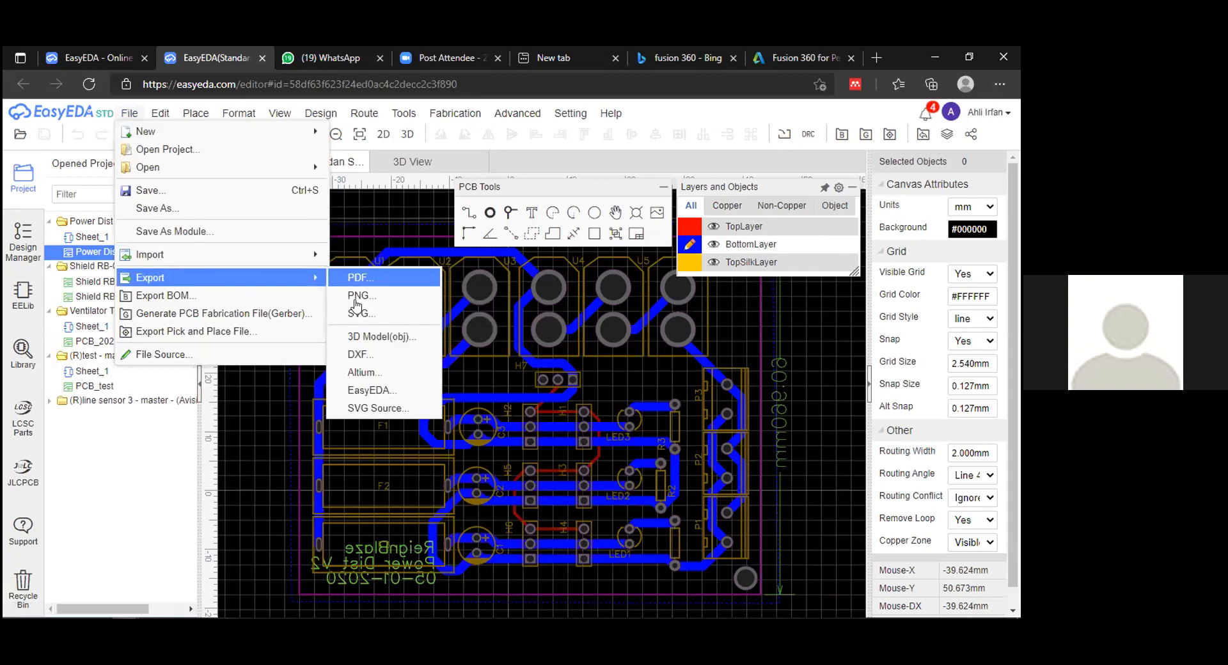
click(378, 355)
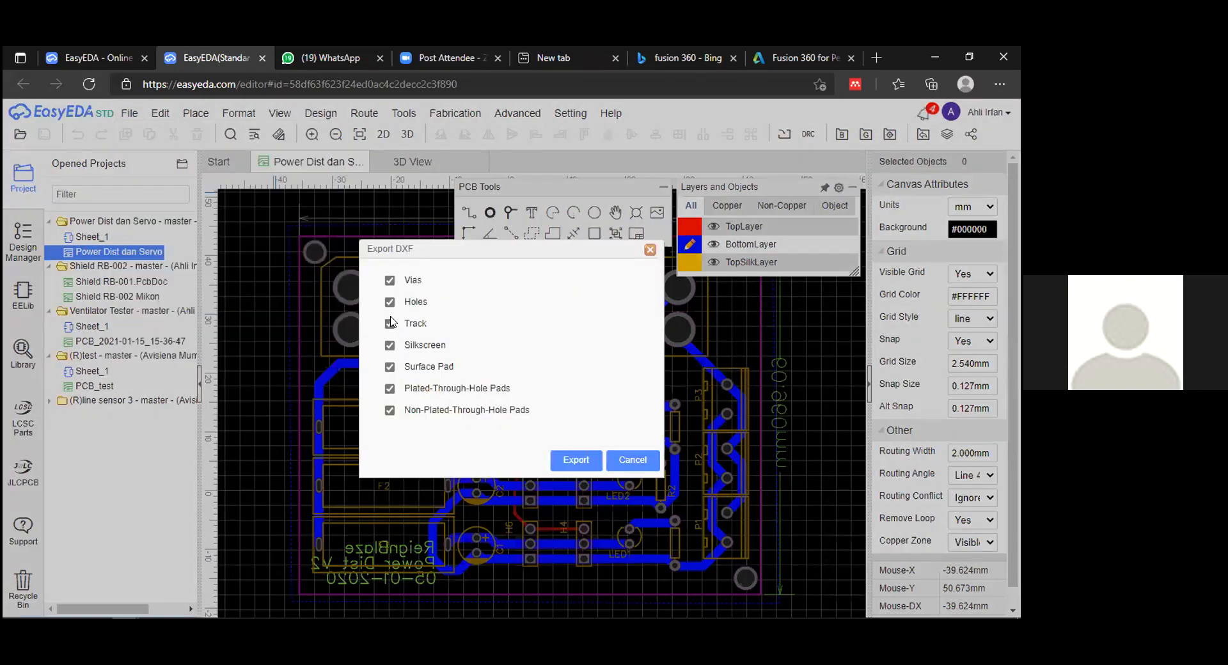
click(389, 301)
click(390, 388)
click(389, 410)
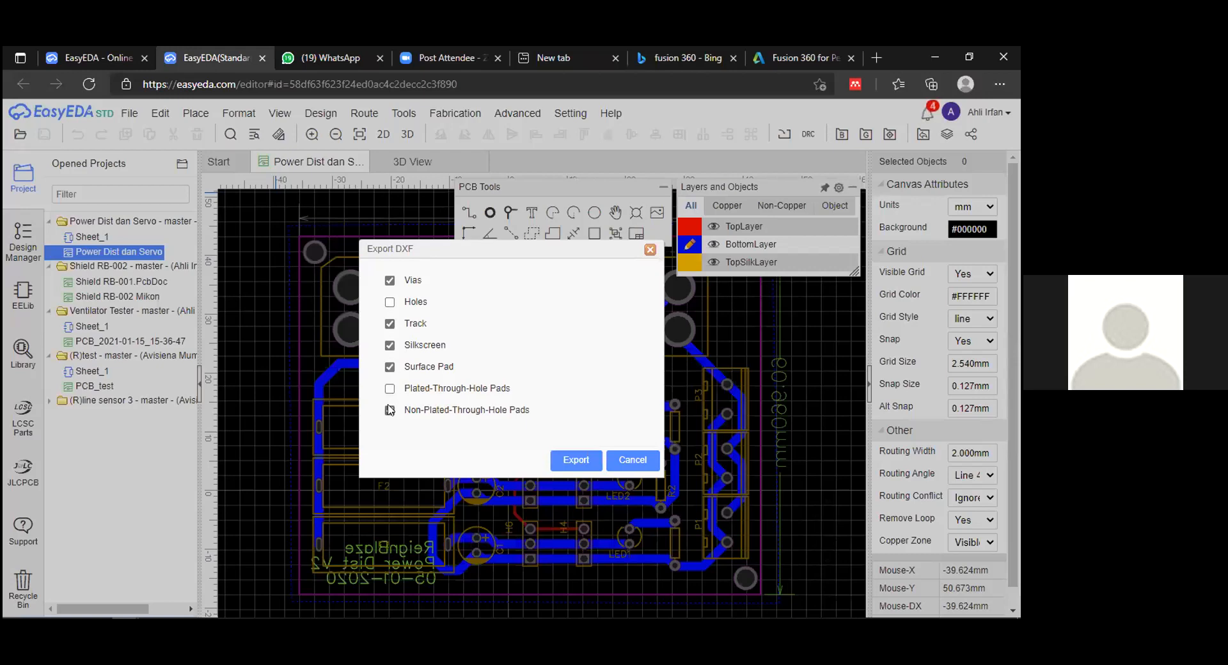
click(389, 365)
click(390, 323)
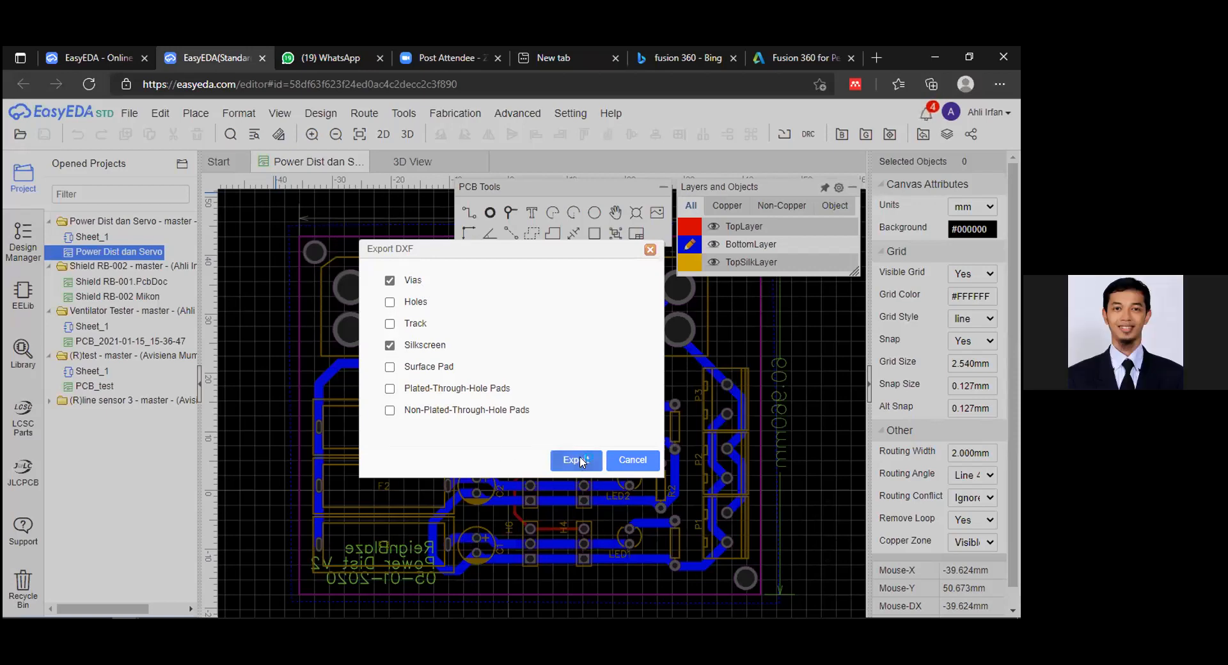
click(575, 461)
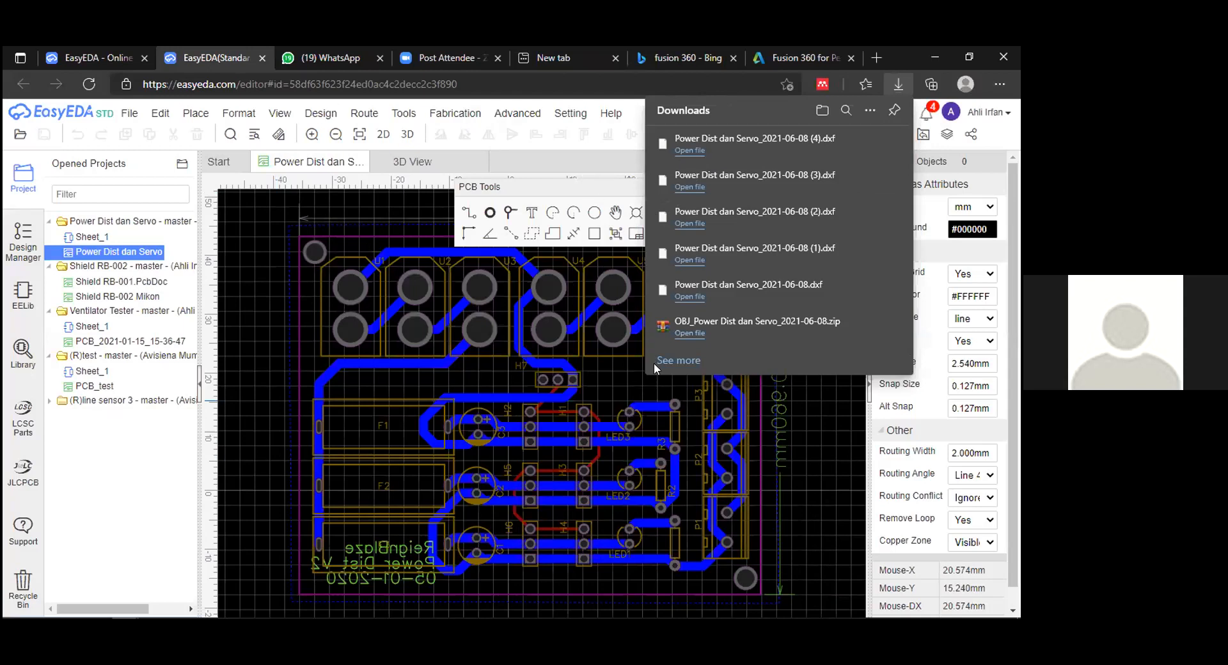
- In Fusion 360, insert Power Dist dan Servo_2021-06-08 (4).dxf on the board's top face, offset 34.969 mm in X and -42.837 mm in Y
key(alt+Tab)
click(727, 140)
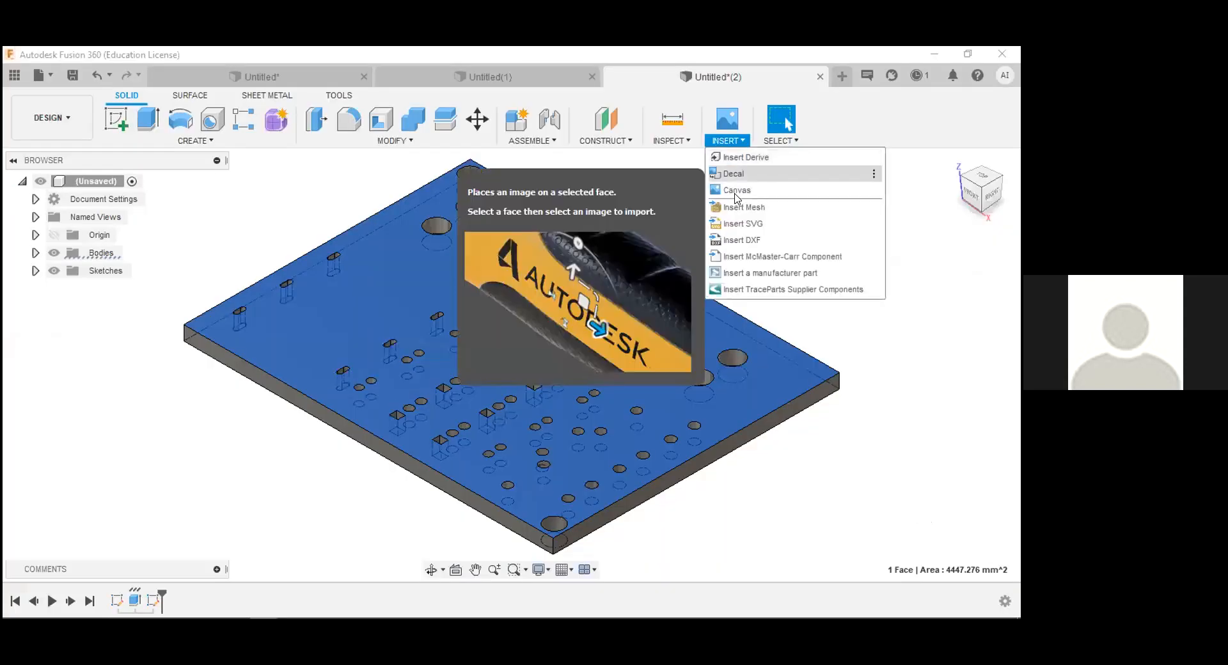
click(742, 239)
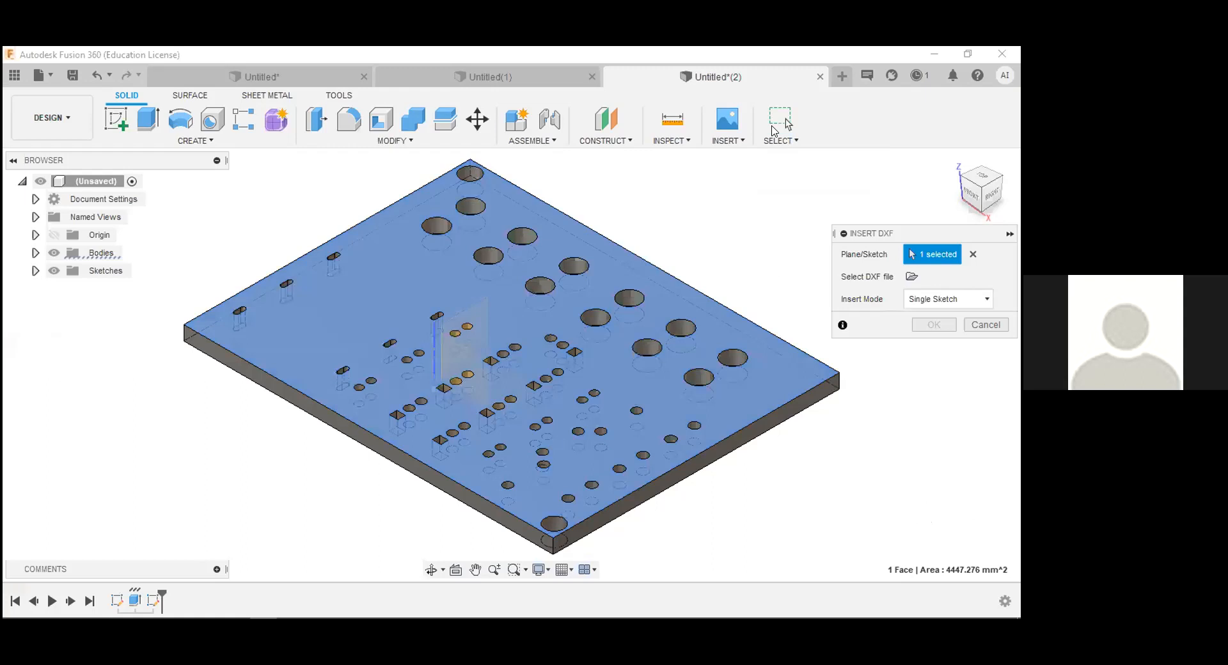
click(911, 276)
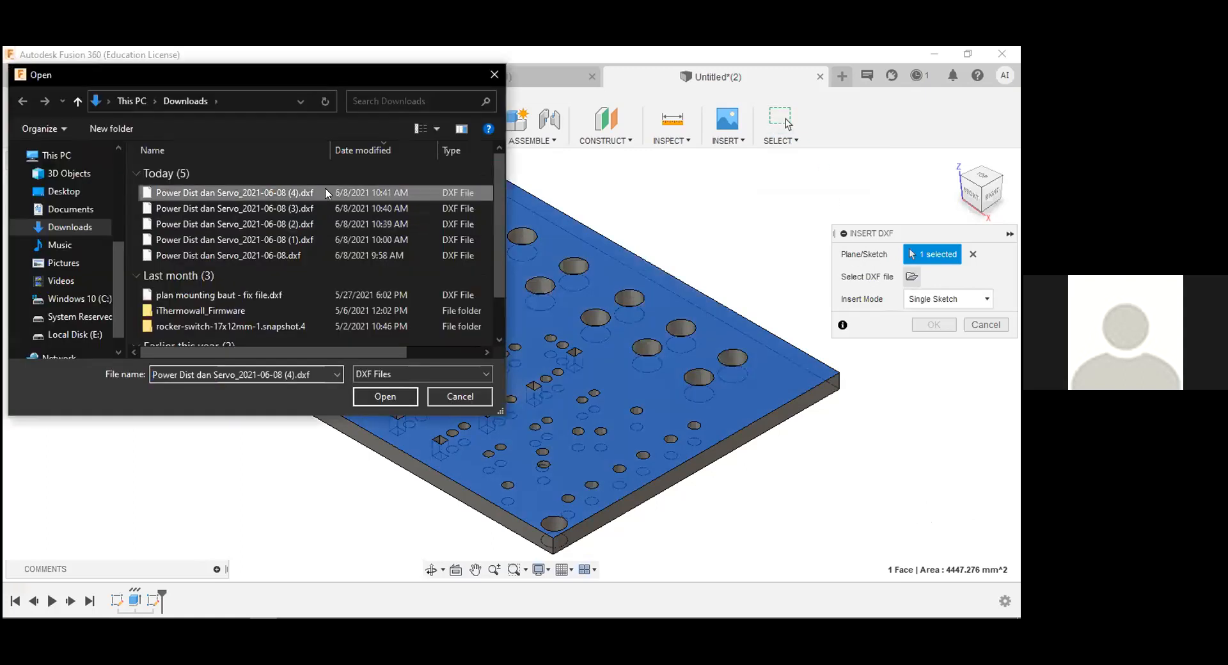
double_click(326, 192)
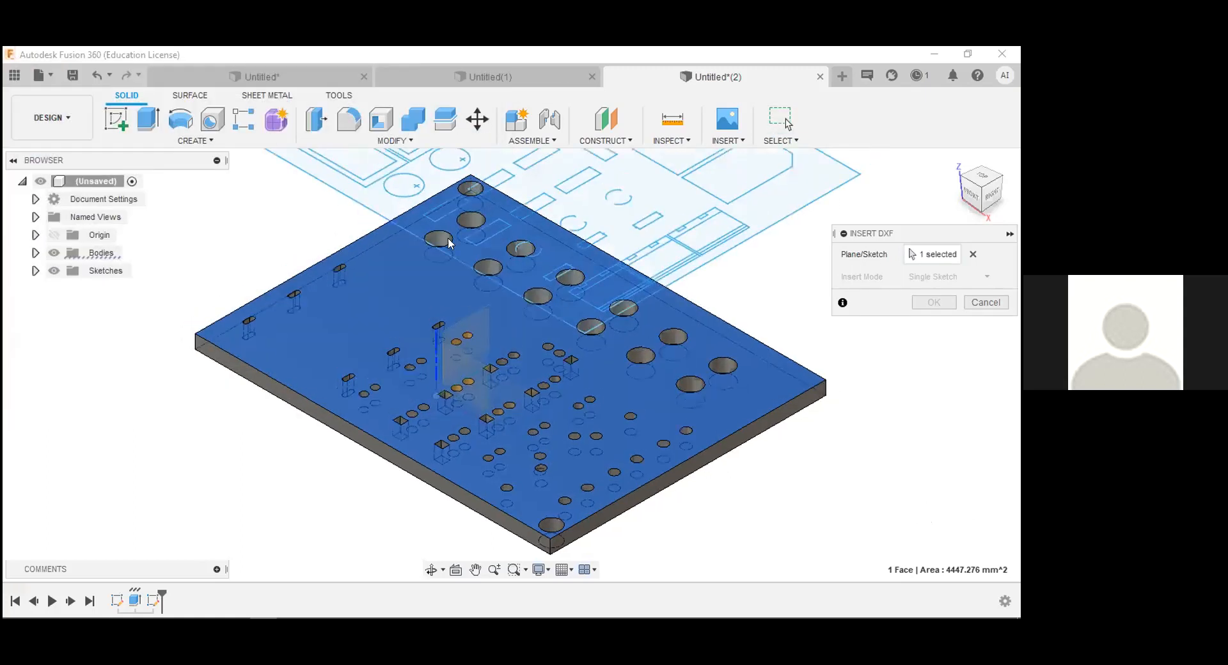
scroll(522, 286, down, 3)
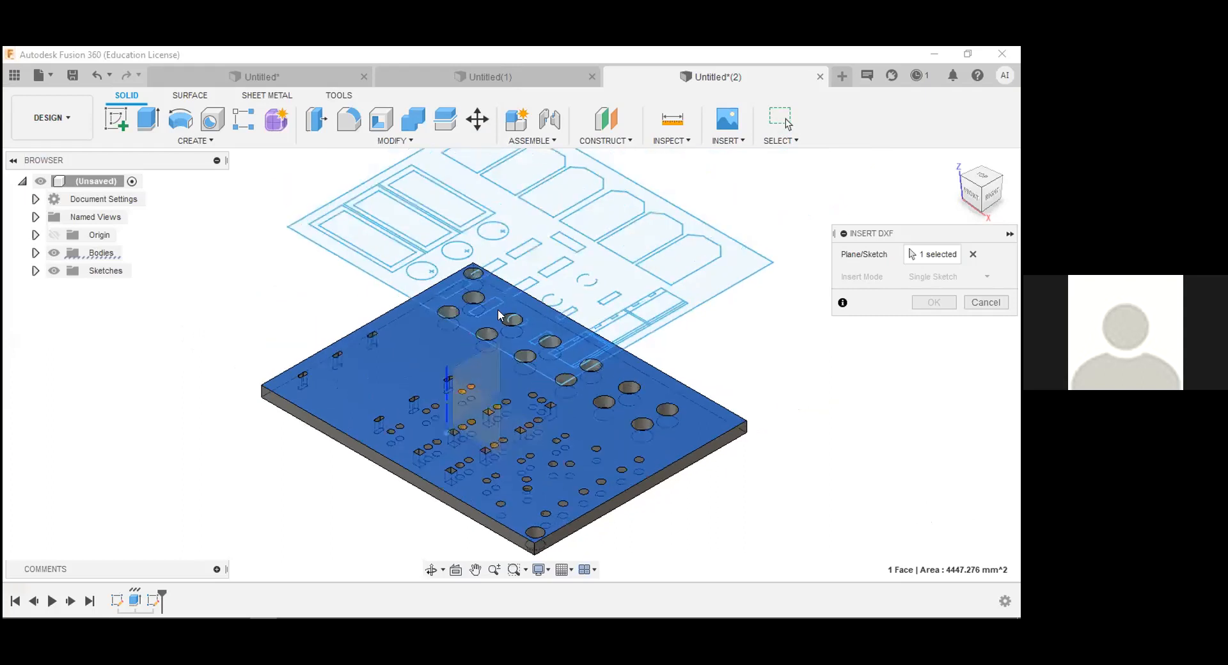
middle_drag(502, 352, 480, 431)
drag(480, 431, 474, 433)
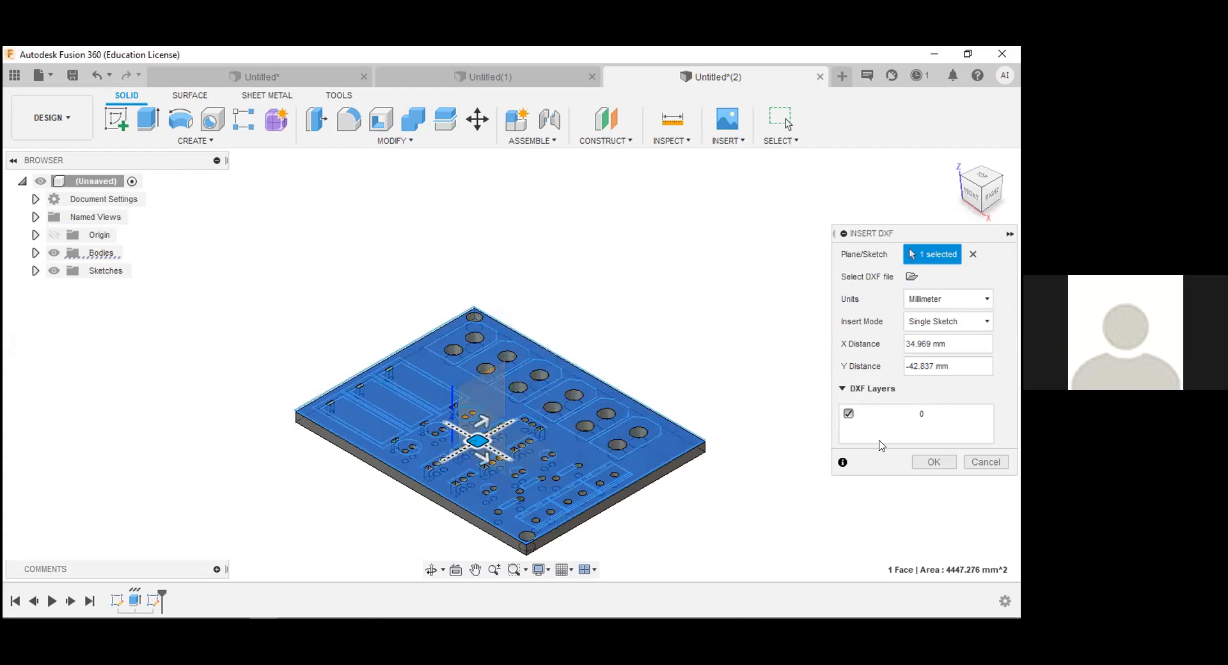
click(916, 461)
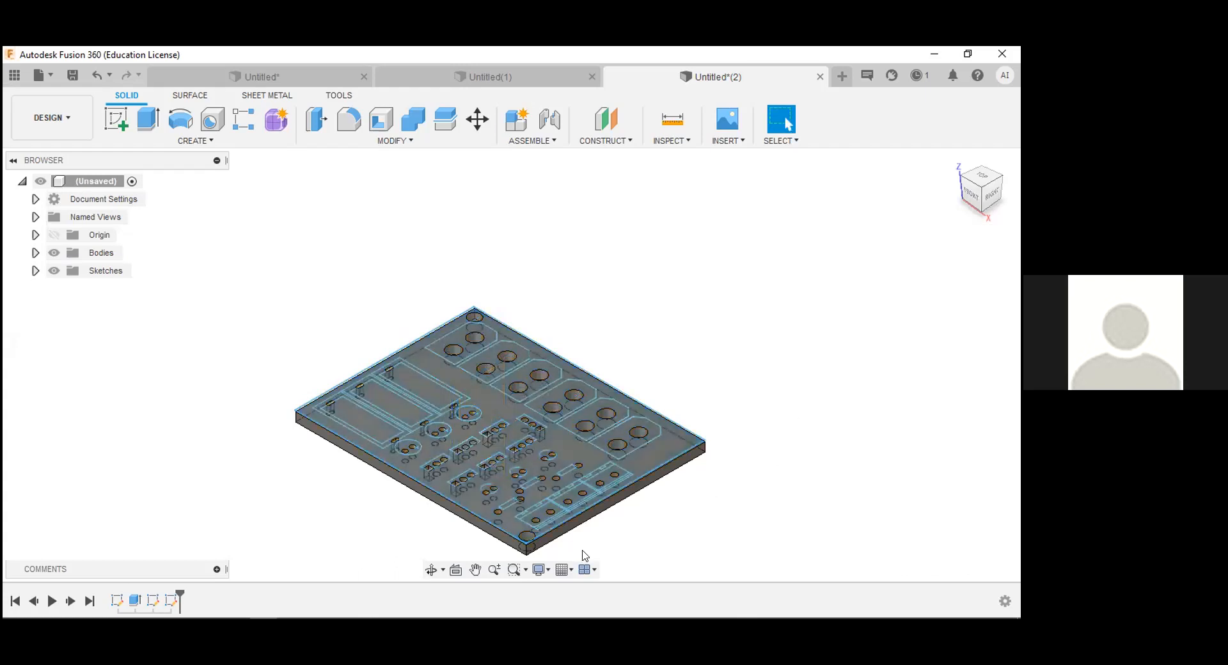
- Try to extrude the two-hole connector outline nearest the board's corner hole by 20 mm
click(989, 195)
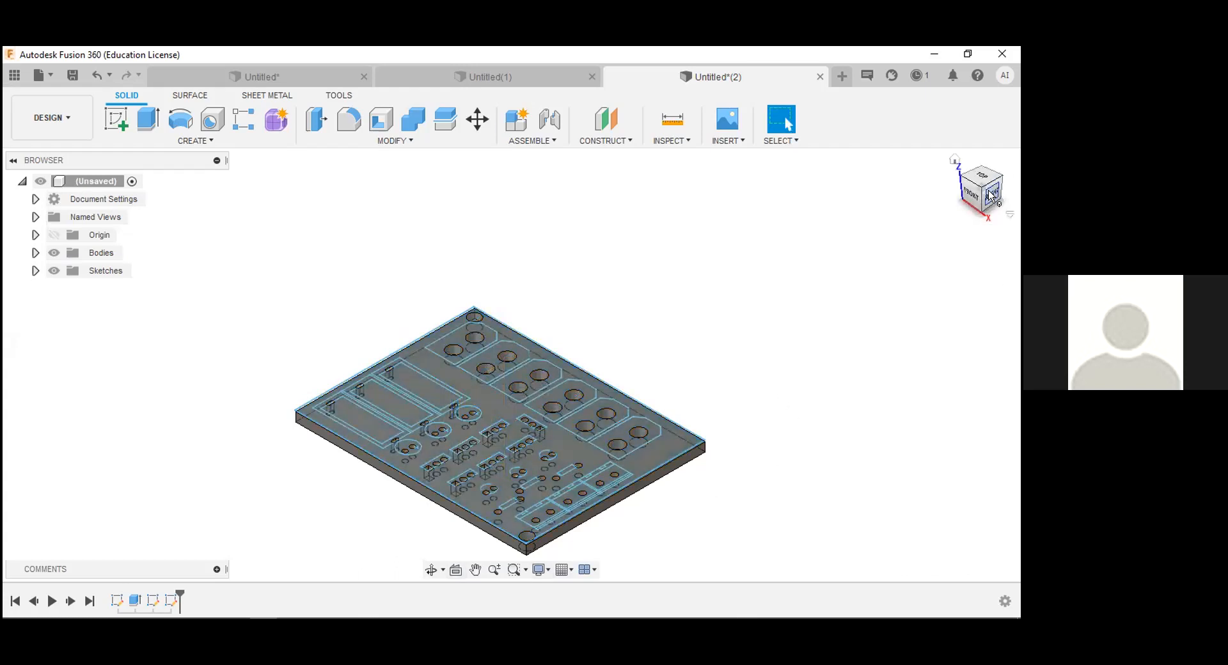
click(983, 166)
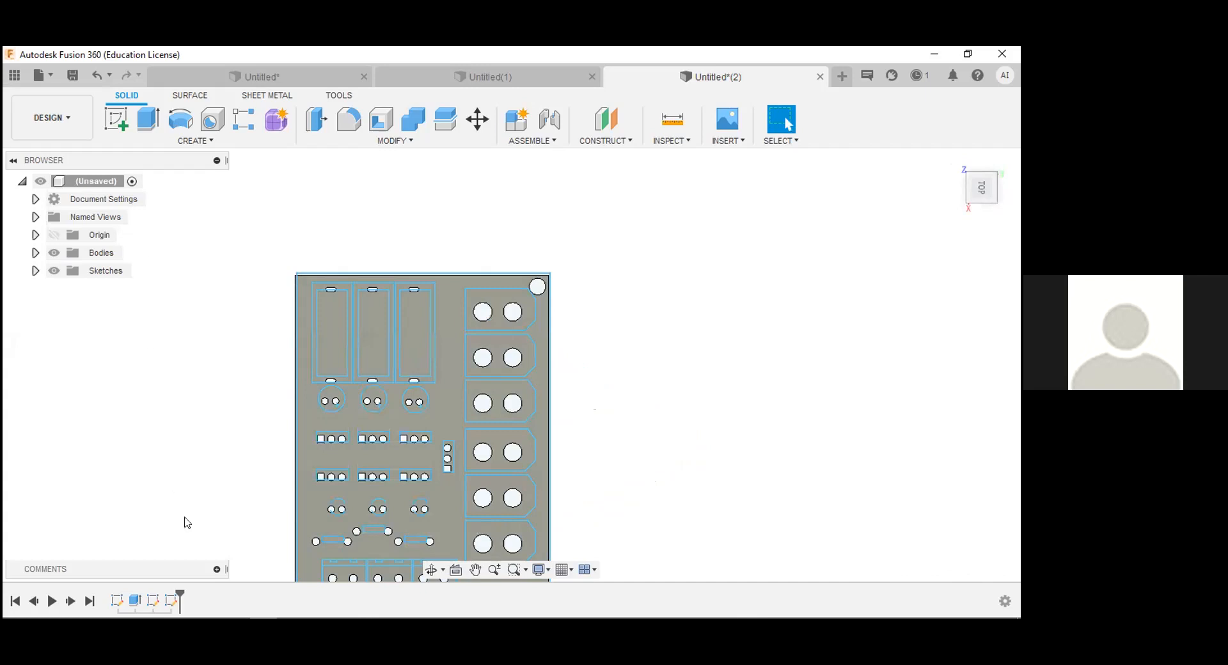
double_click(170, 602)
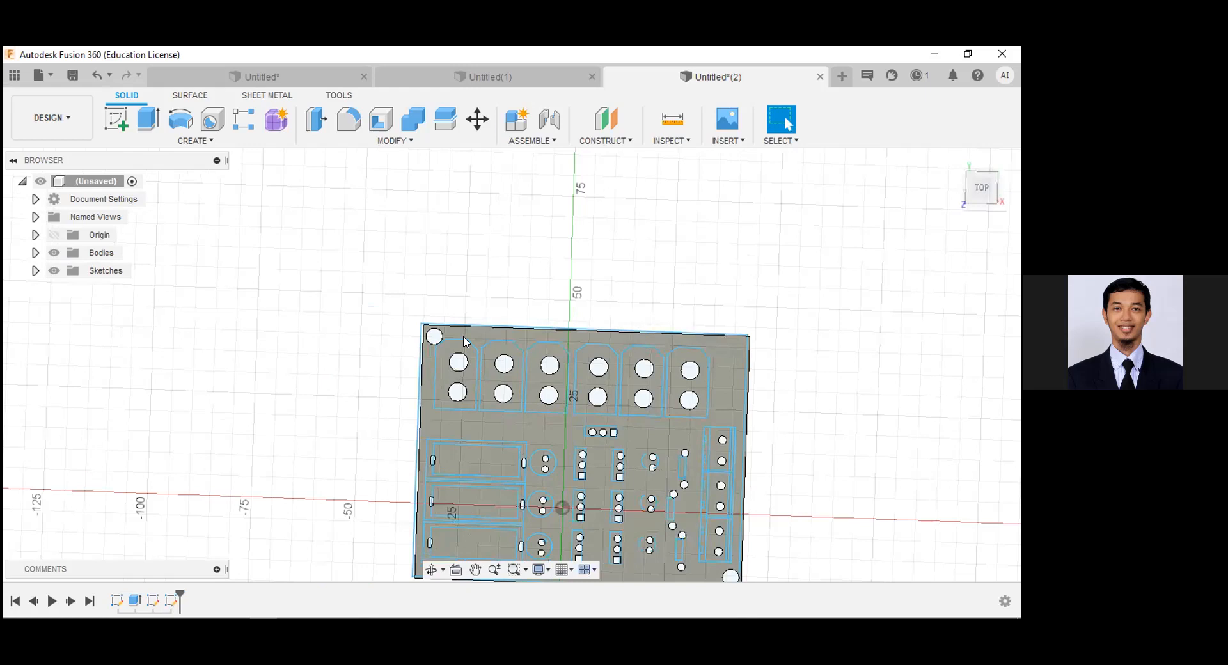
key(m)
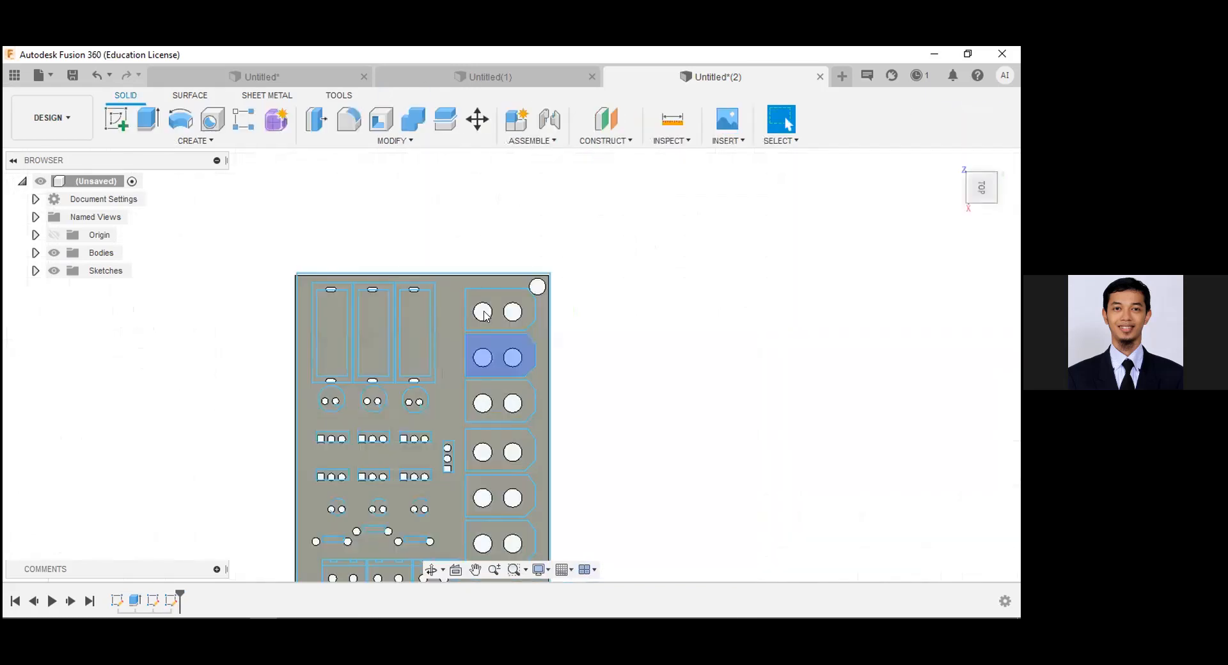
scroll(496, 306, down, 2)
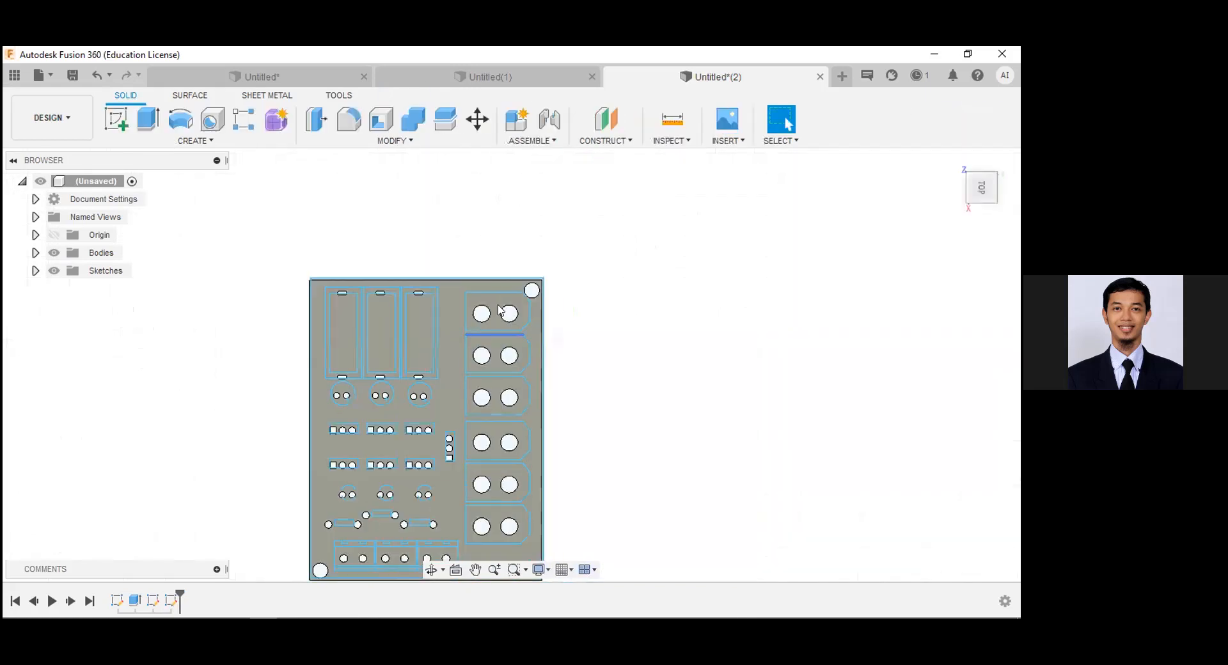
key(e)
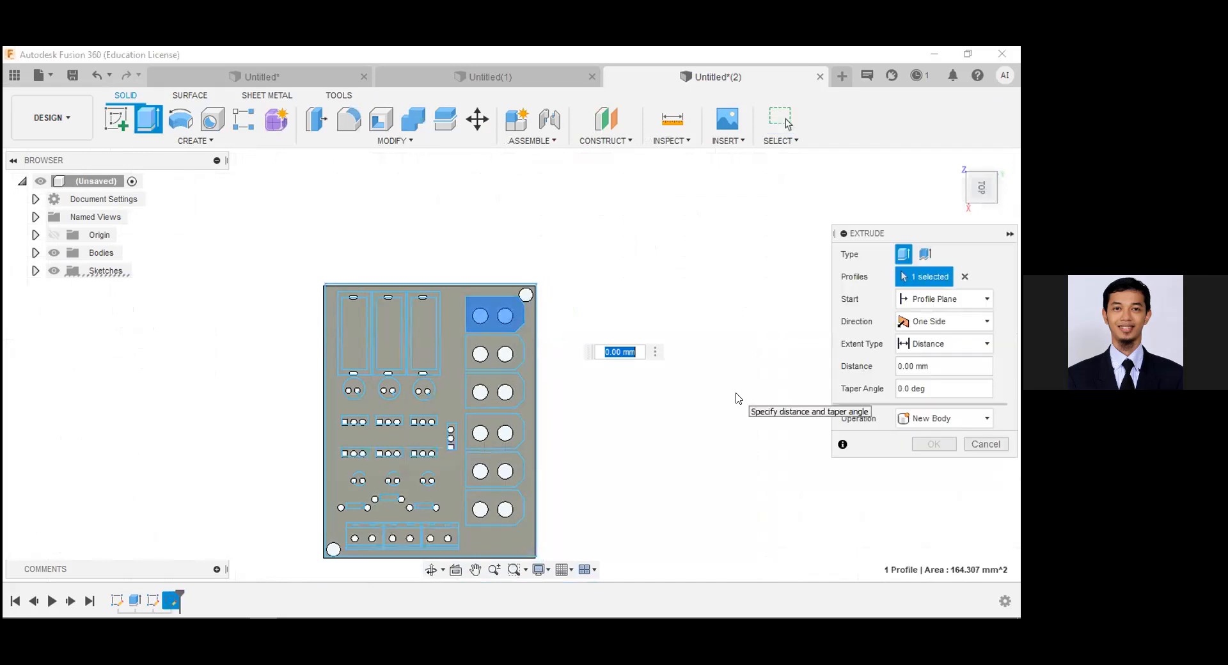
text(20)
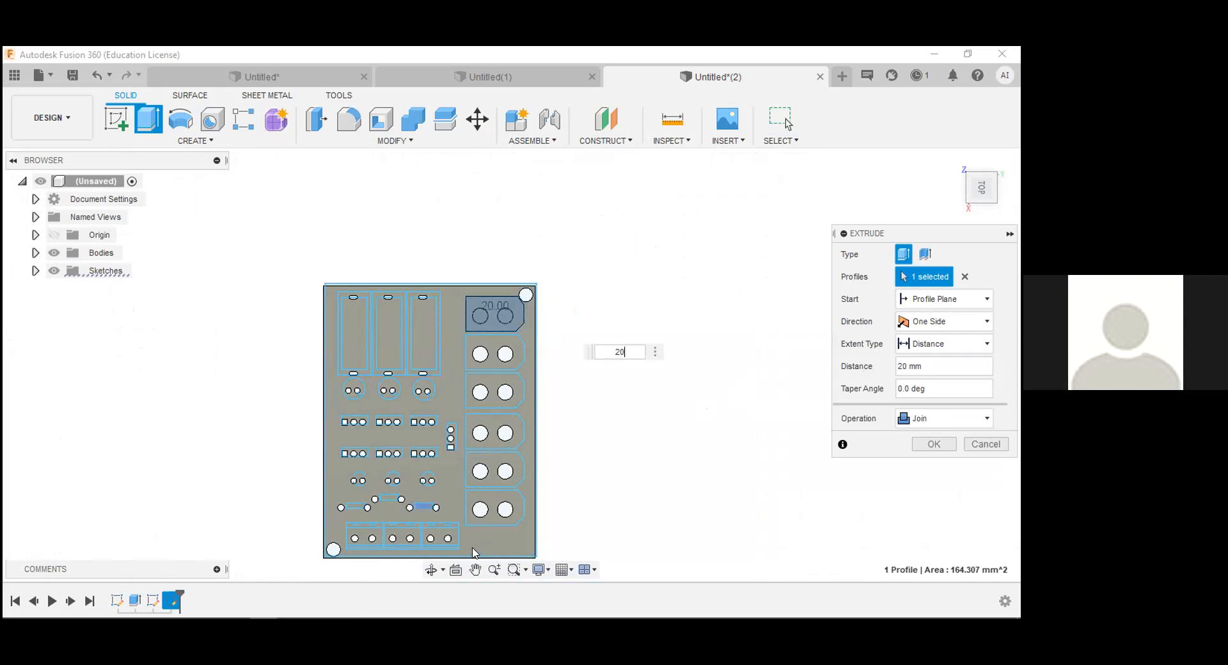
shift+middle_drag(515, 447, 688, 469)
- Undo the connector extrusion and the insertion of the silkscreen DXF on the board's top face
key(ctrl+z)
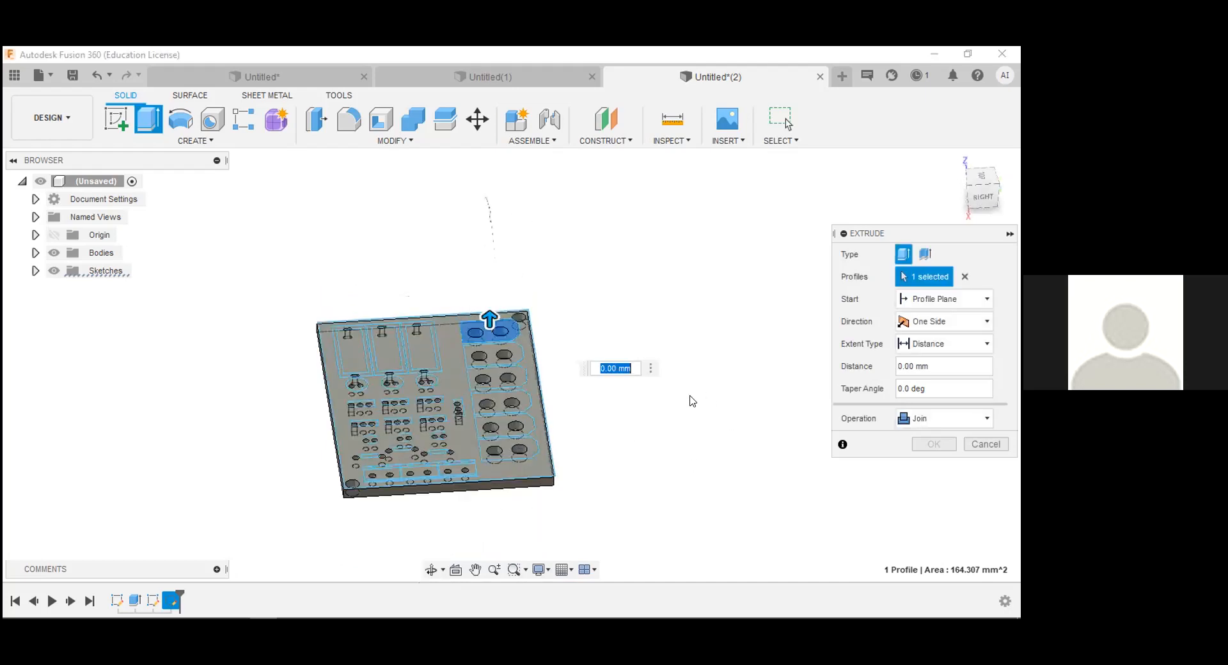
key(ctrl+z)
key(ctrl+z)
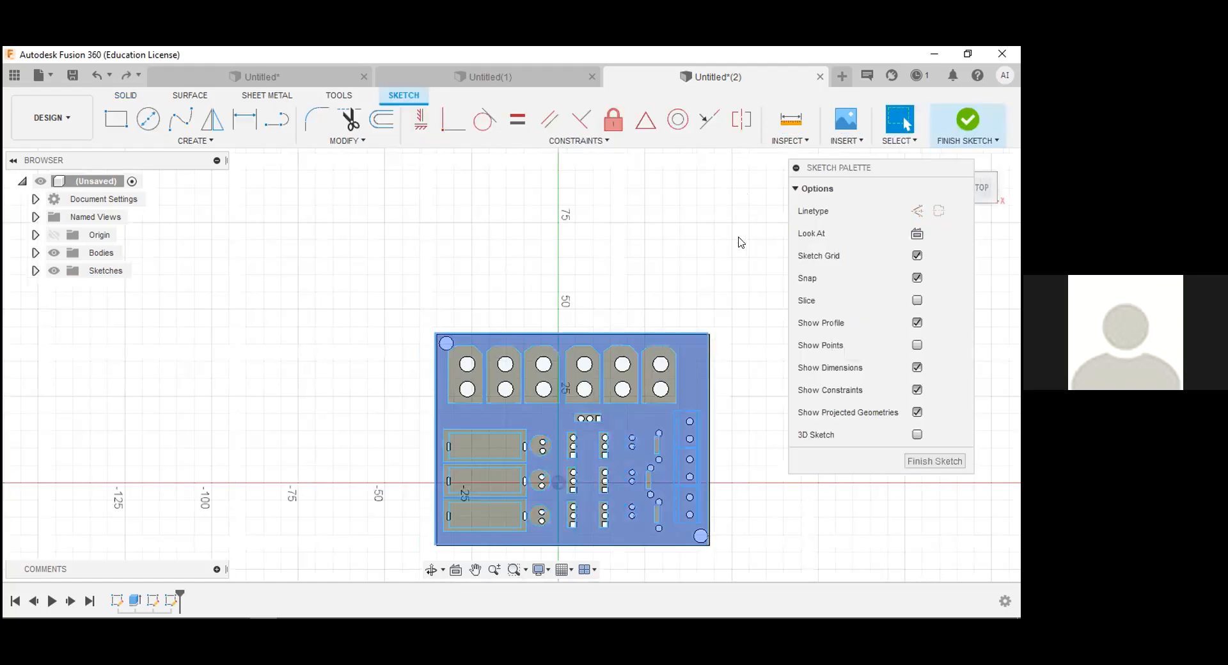
shift+middle_drag(741, 242, 434, 353)
shift+middle_drag(332, 367, 781, 314)
key(ctrl+z)
- Insert Power Dist dan Servo_2021-06-08.dxf on the board's top face as a single sketch in millimetres with zero X and Y offset
click(728, 140)
click(754, 249)
click(912, 277)
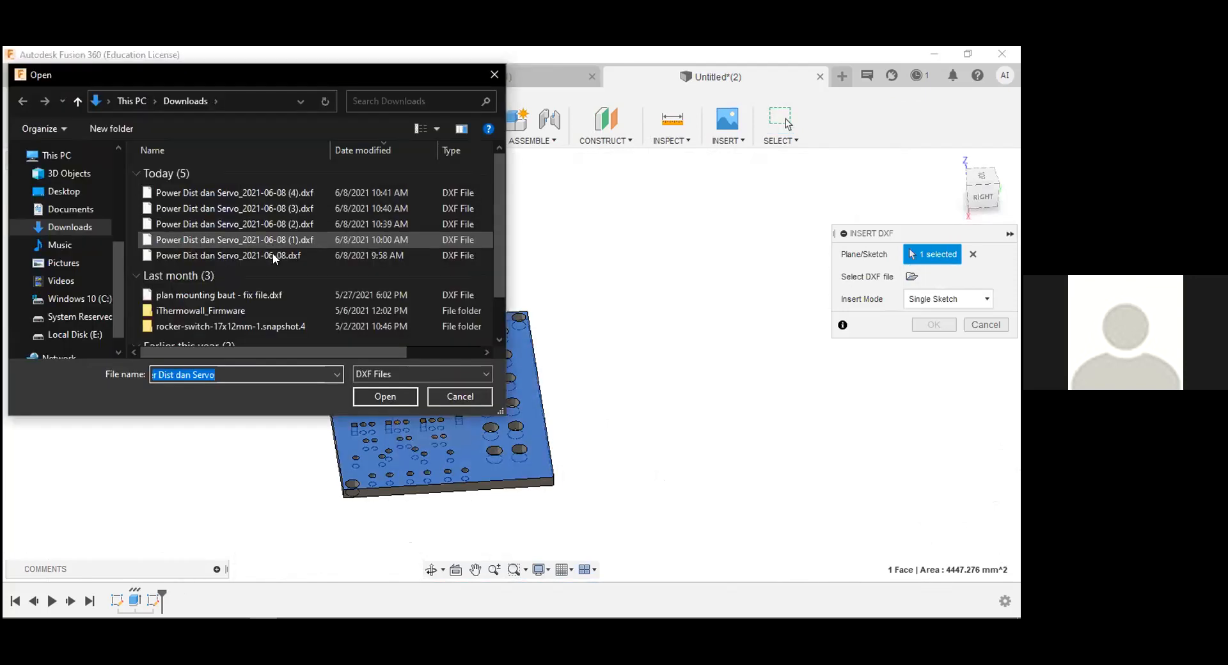
double_click(274, 252)
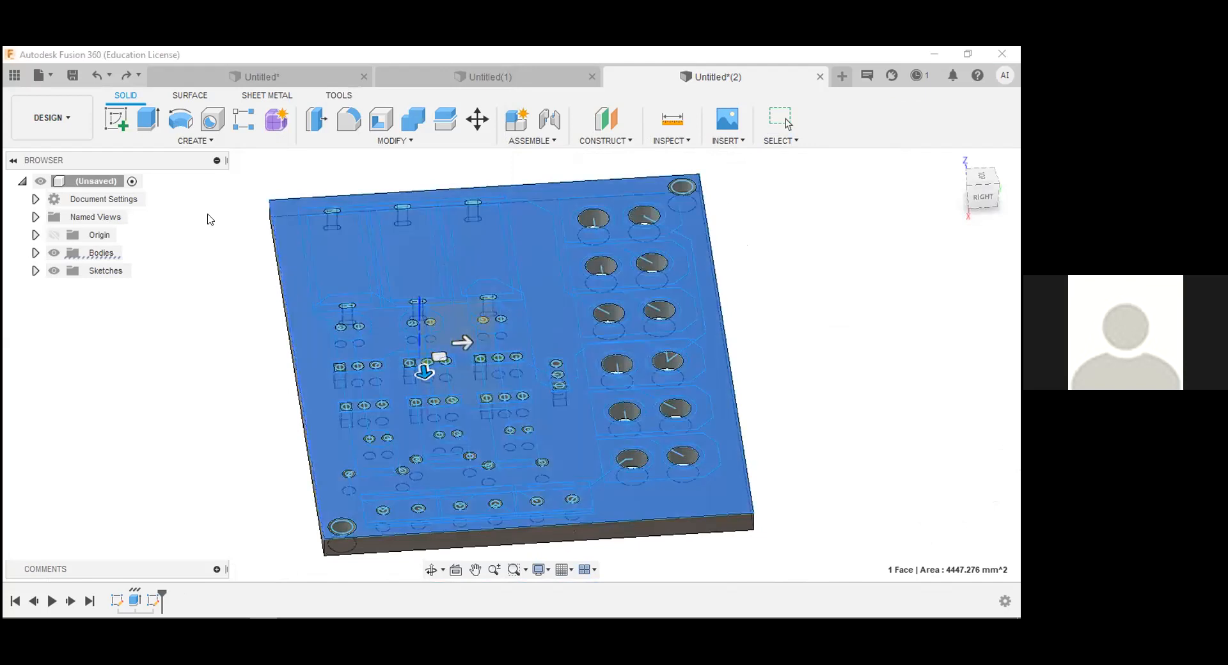
click(148, 119)
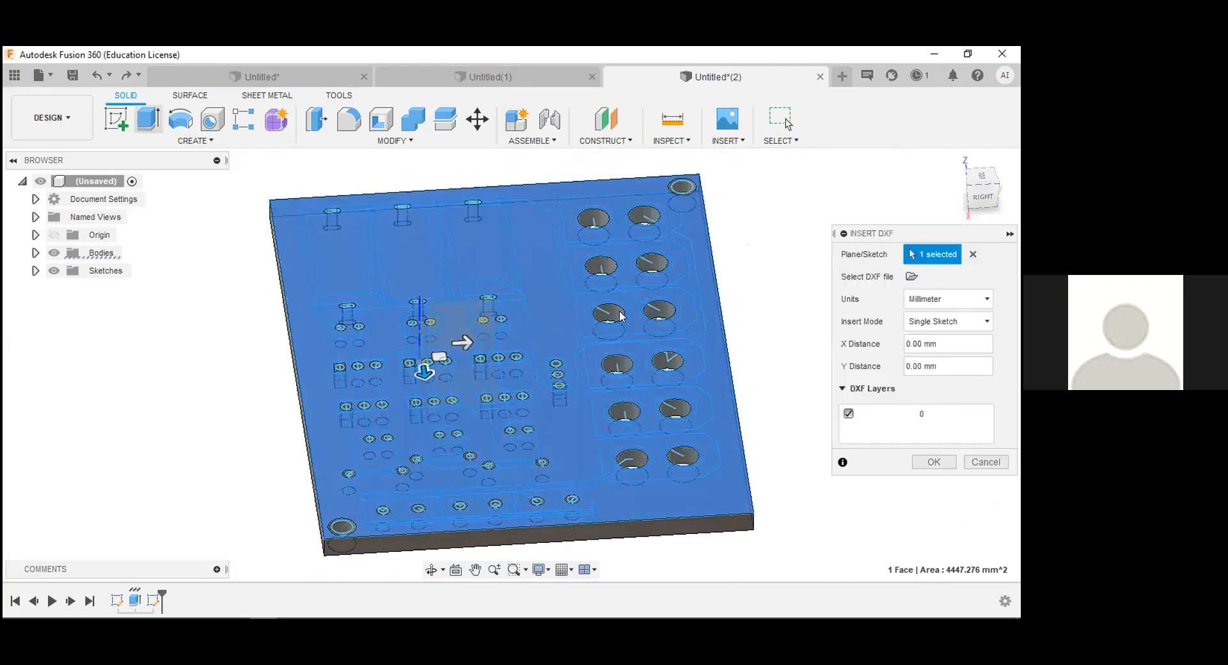
click(931, 462)
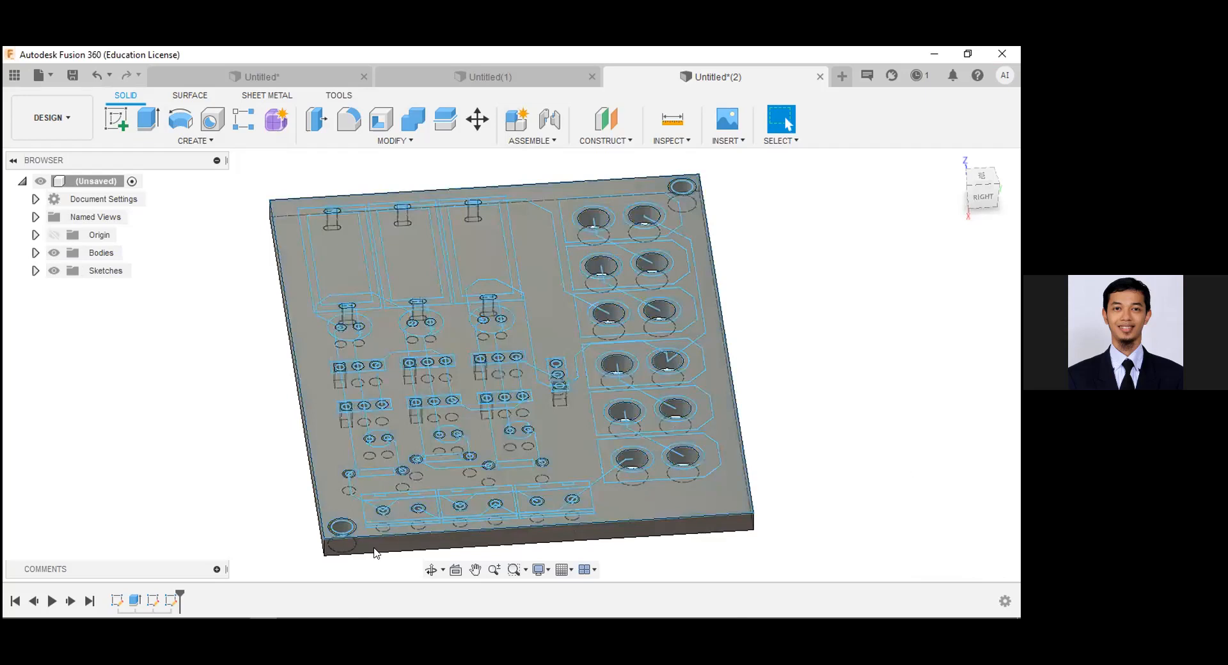
- Extrude the six large two-hole connector outlines by 10 mm and join them to the board
click(430, 570)
drag(460, 422, 592, 449)
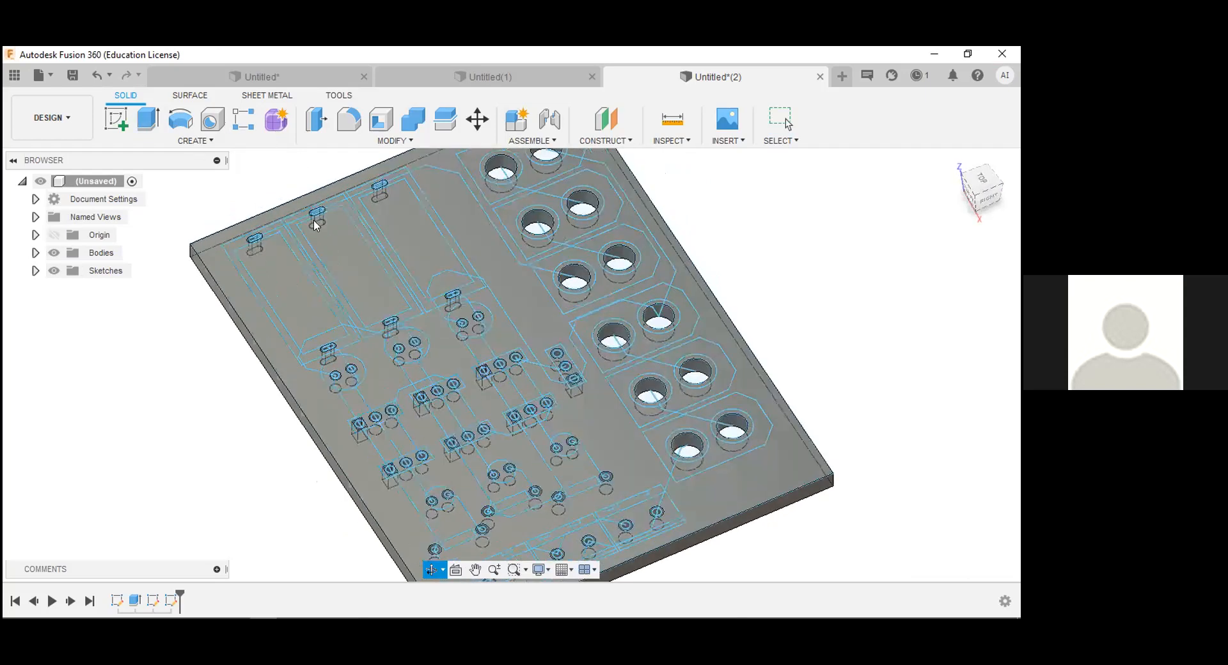
drag(392, 215, 439, 203)
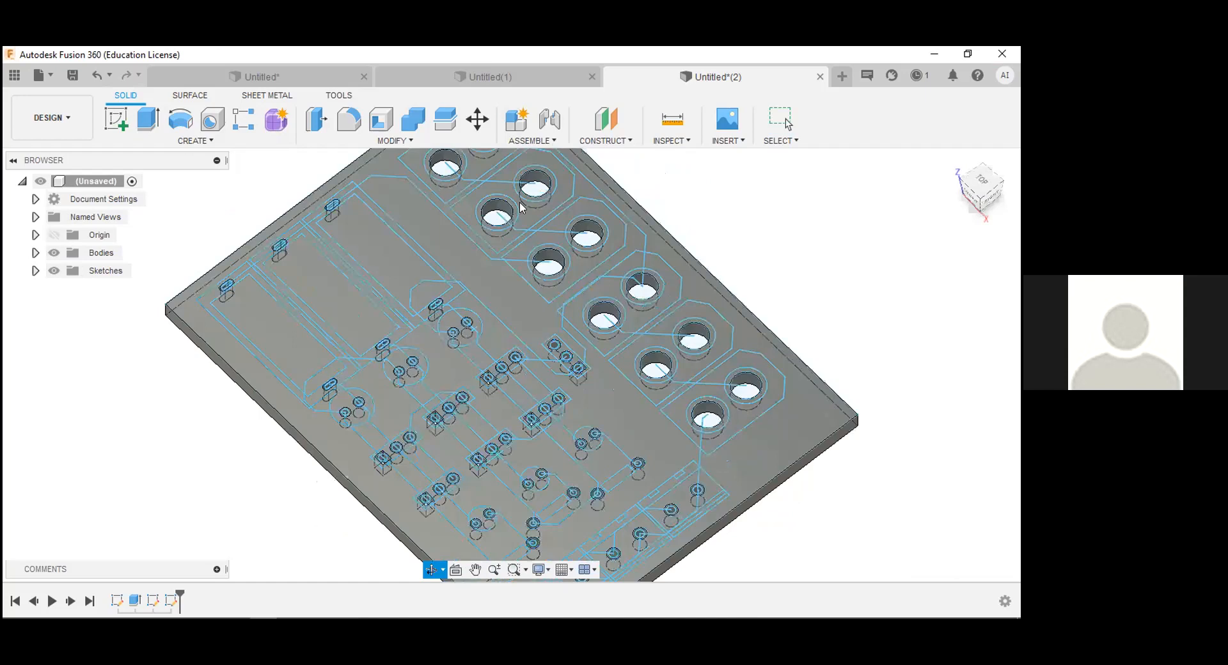
drag(558, 206, 518, 208)
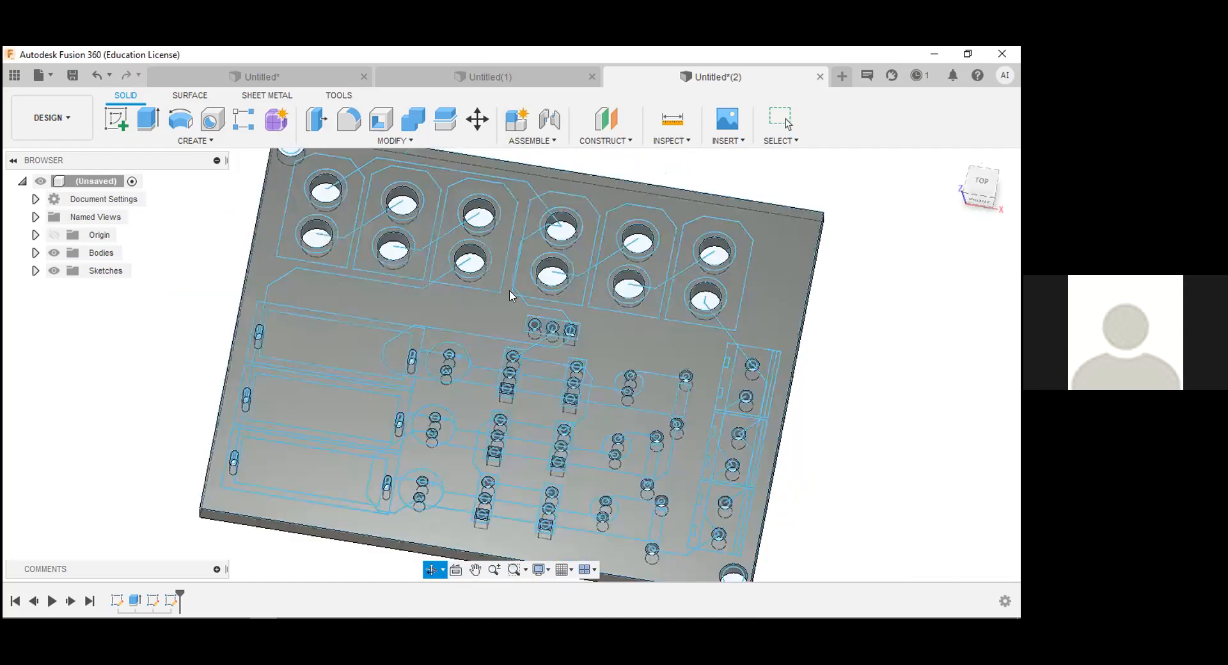
key(e)
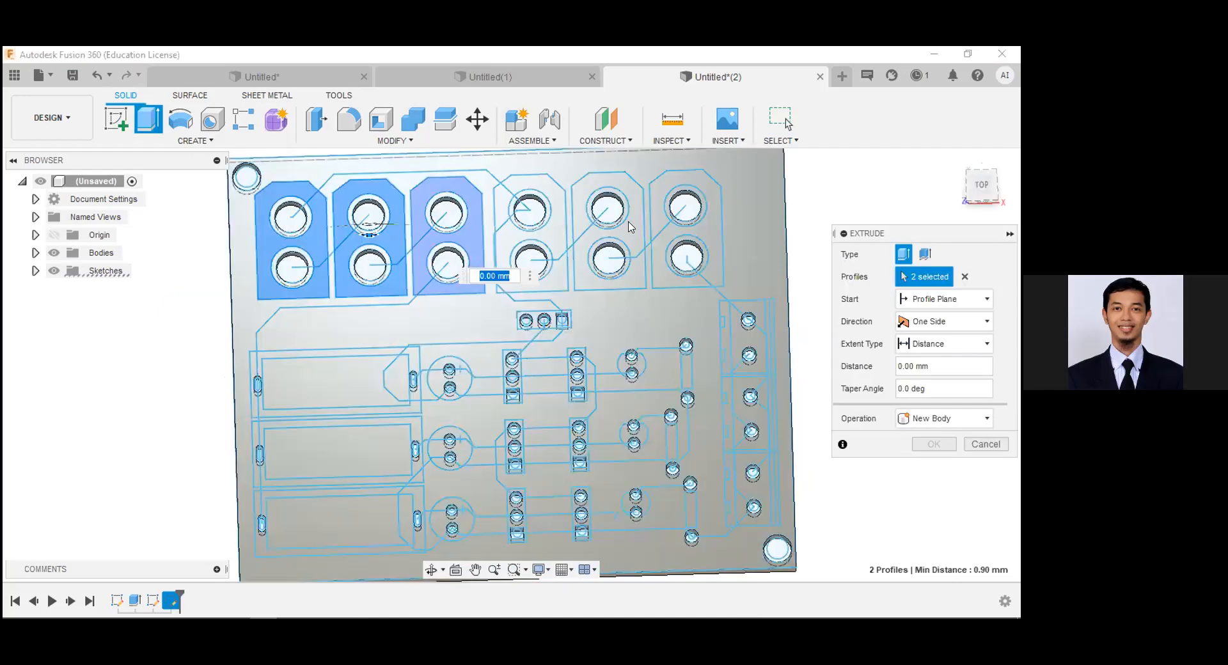
click(729, 273)
text(4)
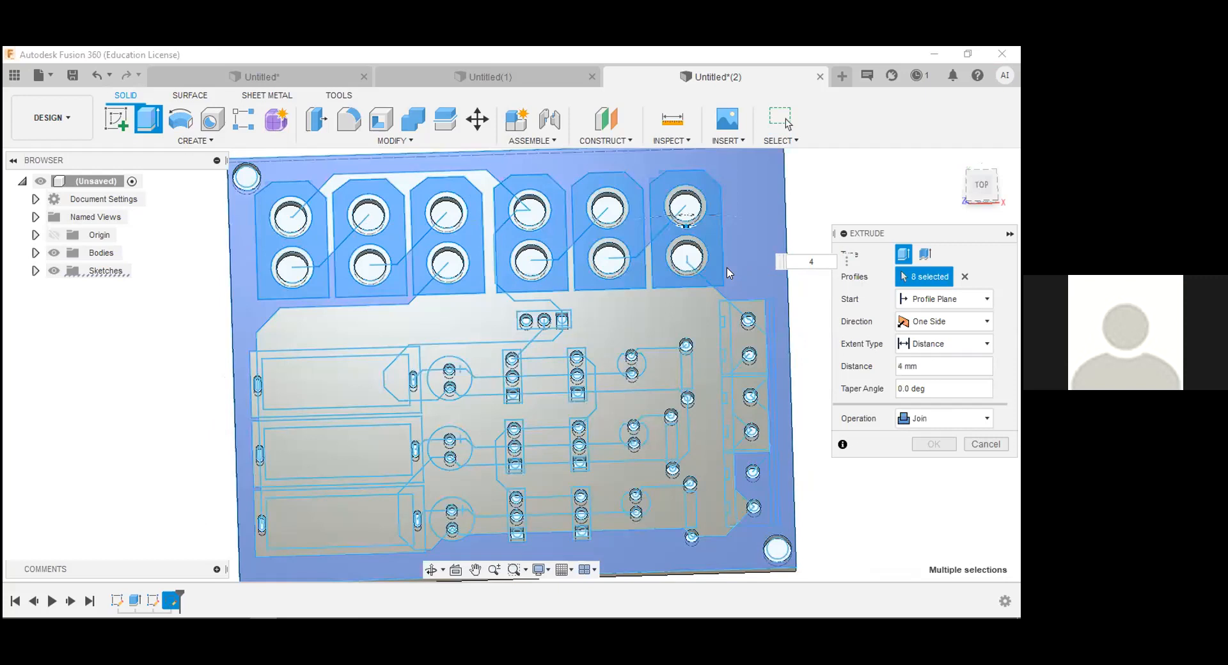
text(5)
key(BackSpace)
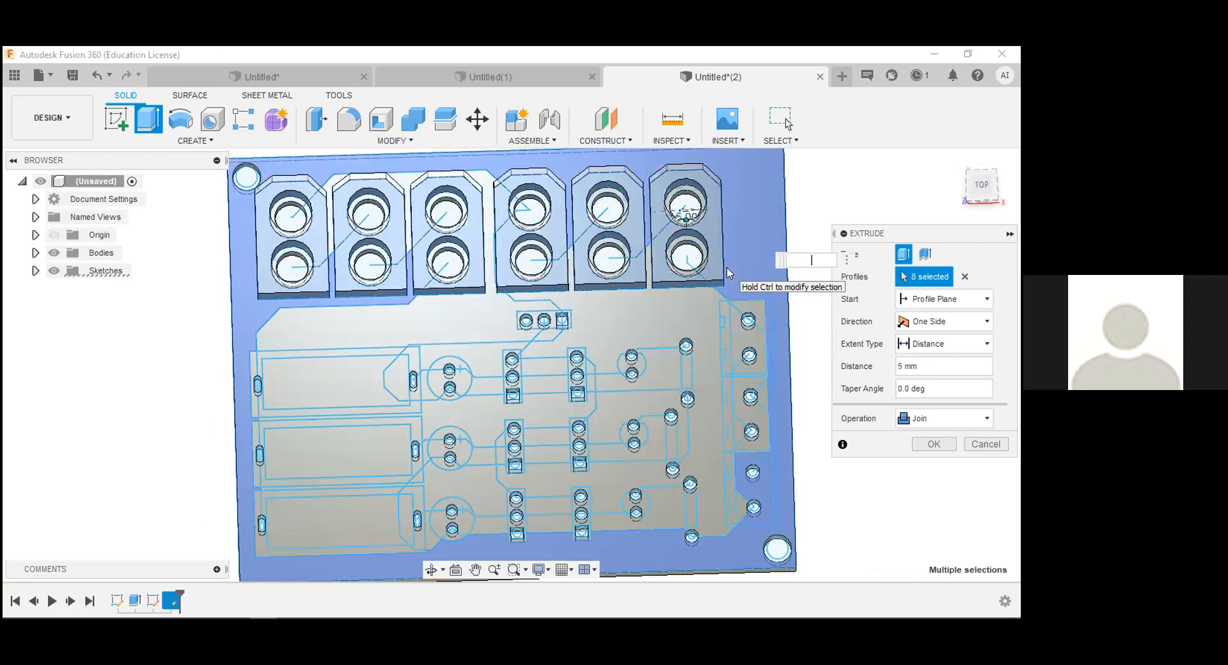
text(10)
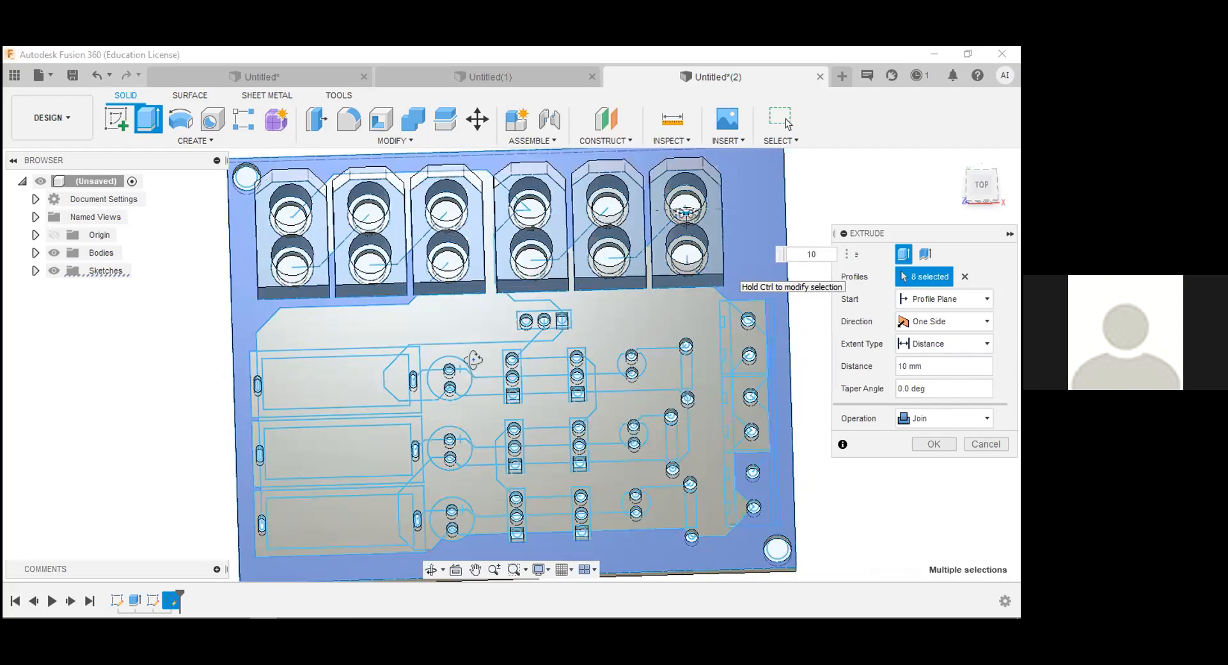
key(Return)
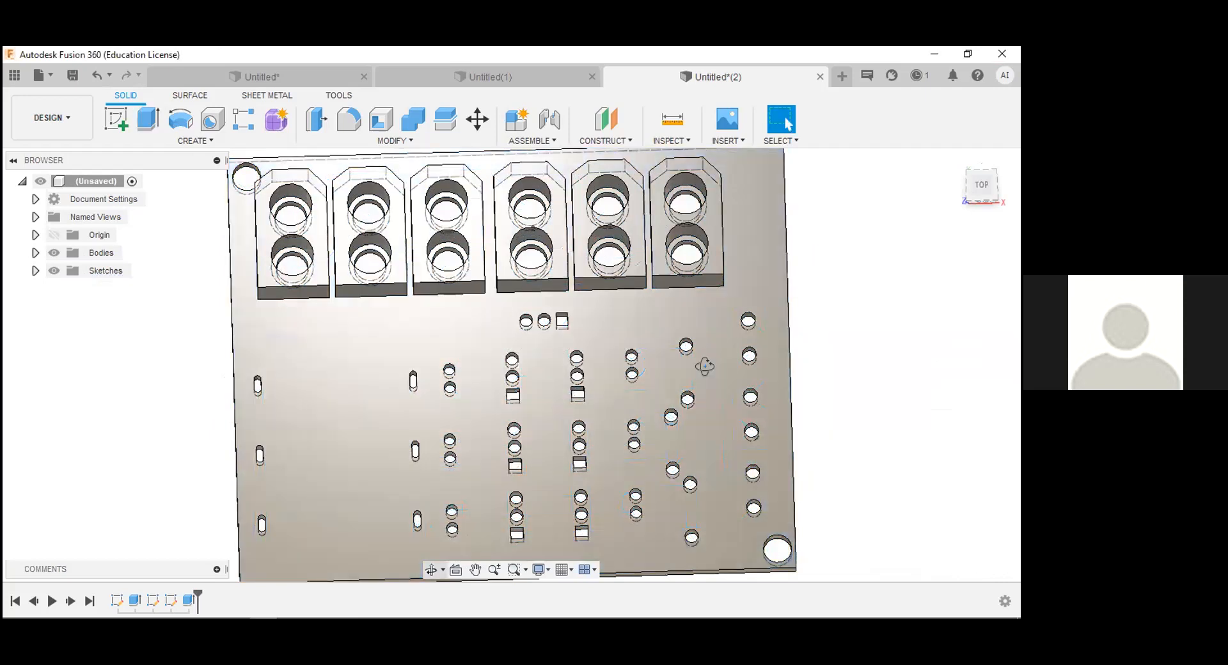
- Examine the six extruded connector blocks from several angles and check their extrusion settings
shift+middle_drag(704, 366, 708, 386)
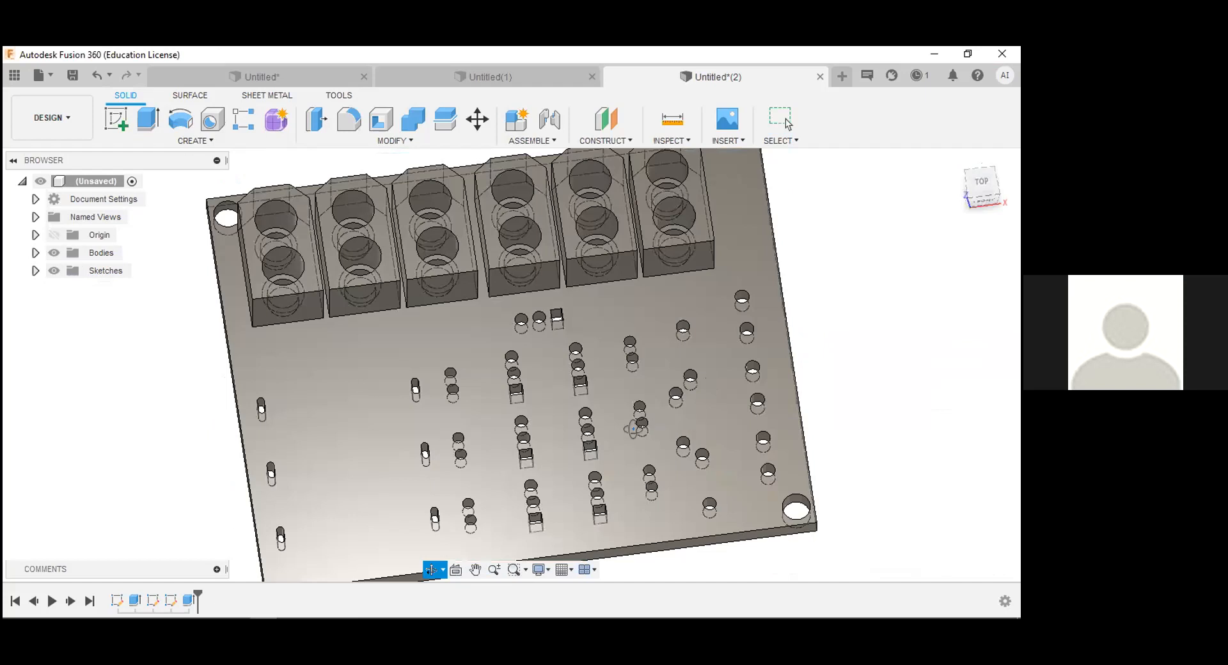
shift+middle_drag(458, 338, 459, 341)
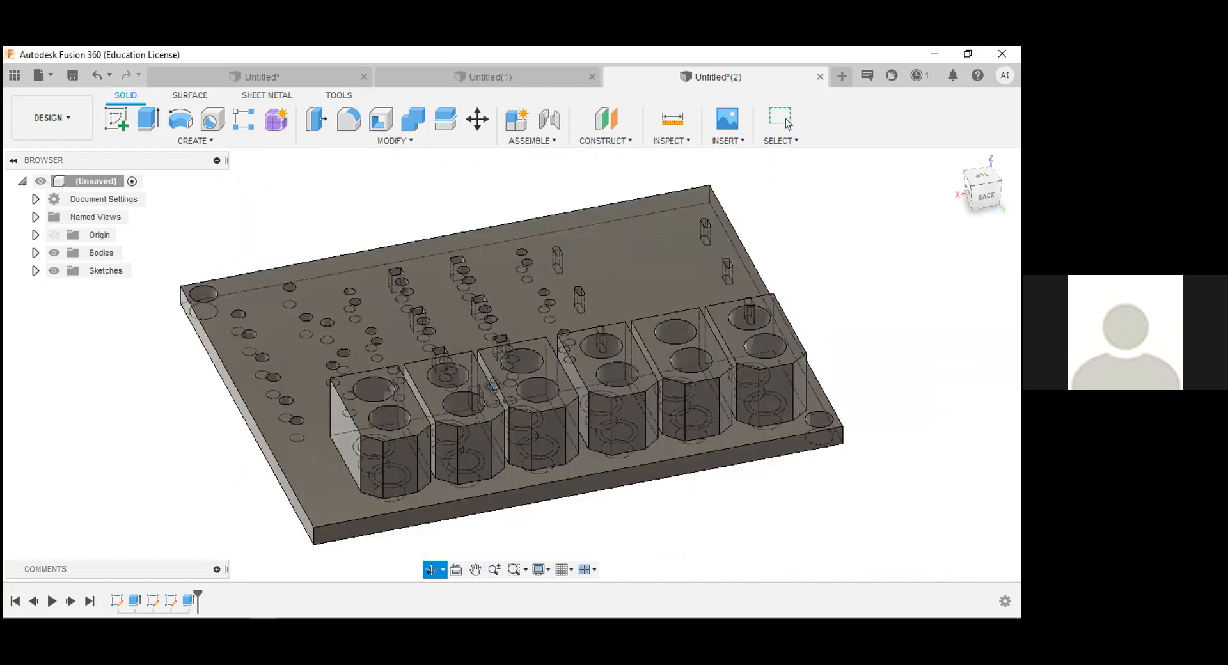
shift+middle_drag(569, 389, 769, 408)
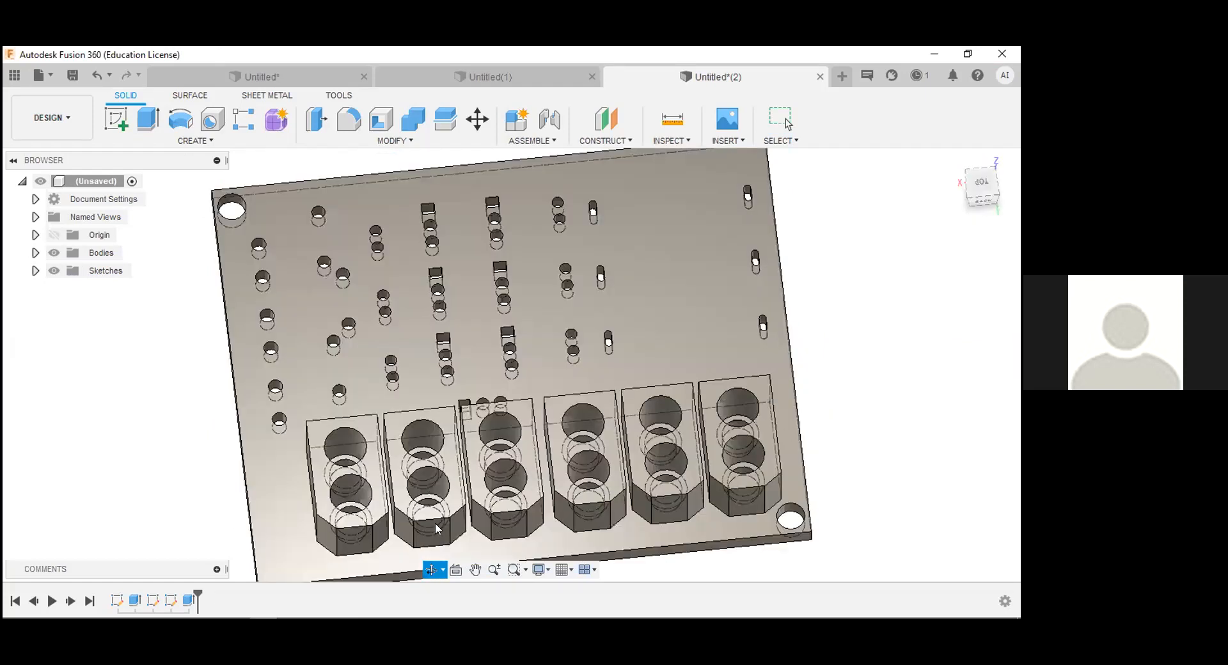
shift+middle_drag(435, 524, 352, 540)
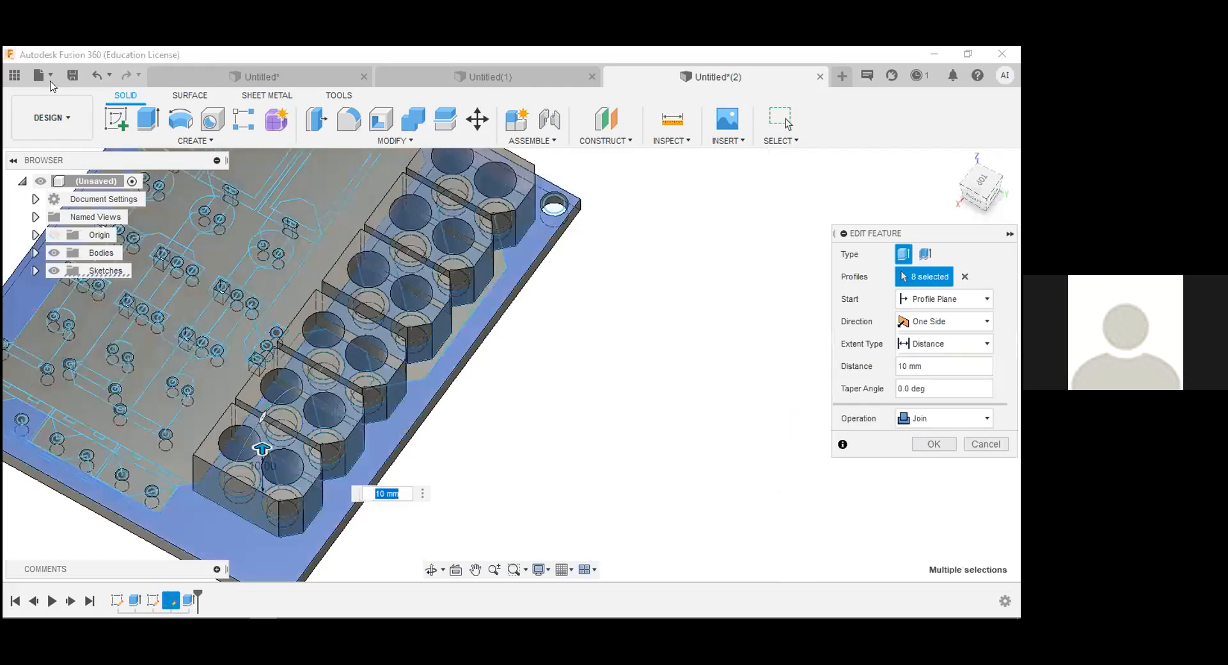
key(Escape)
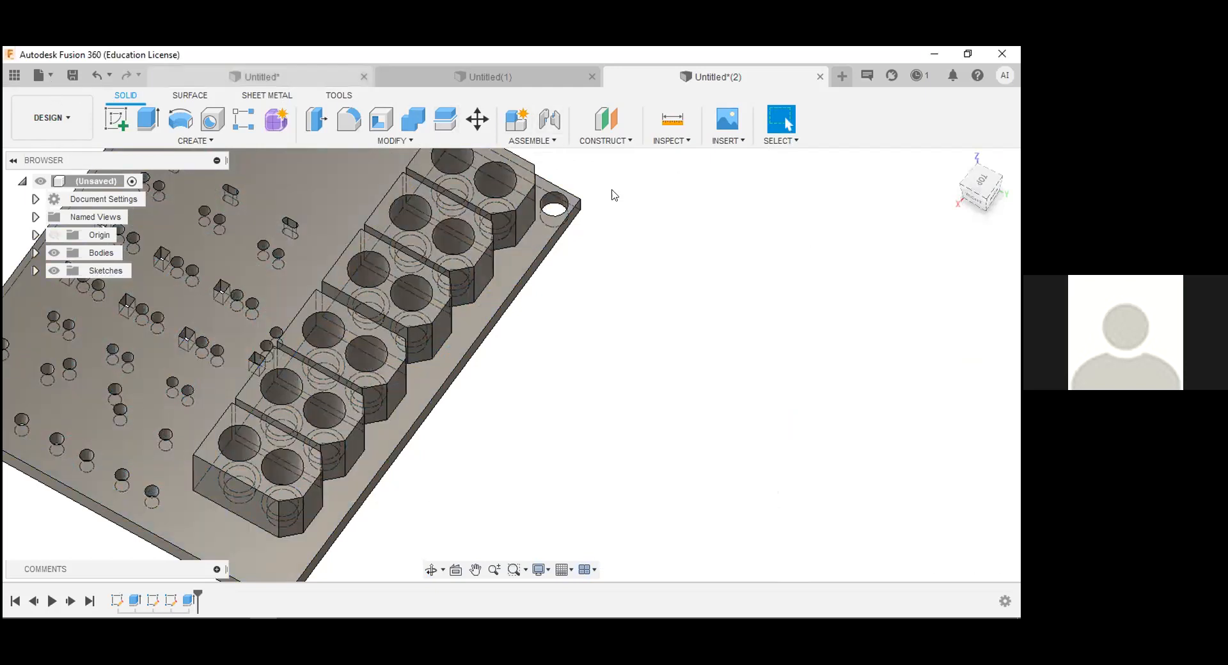
- Open the Box Vent Test design from Admin Project
key(ctrl+o)
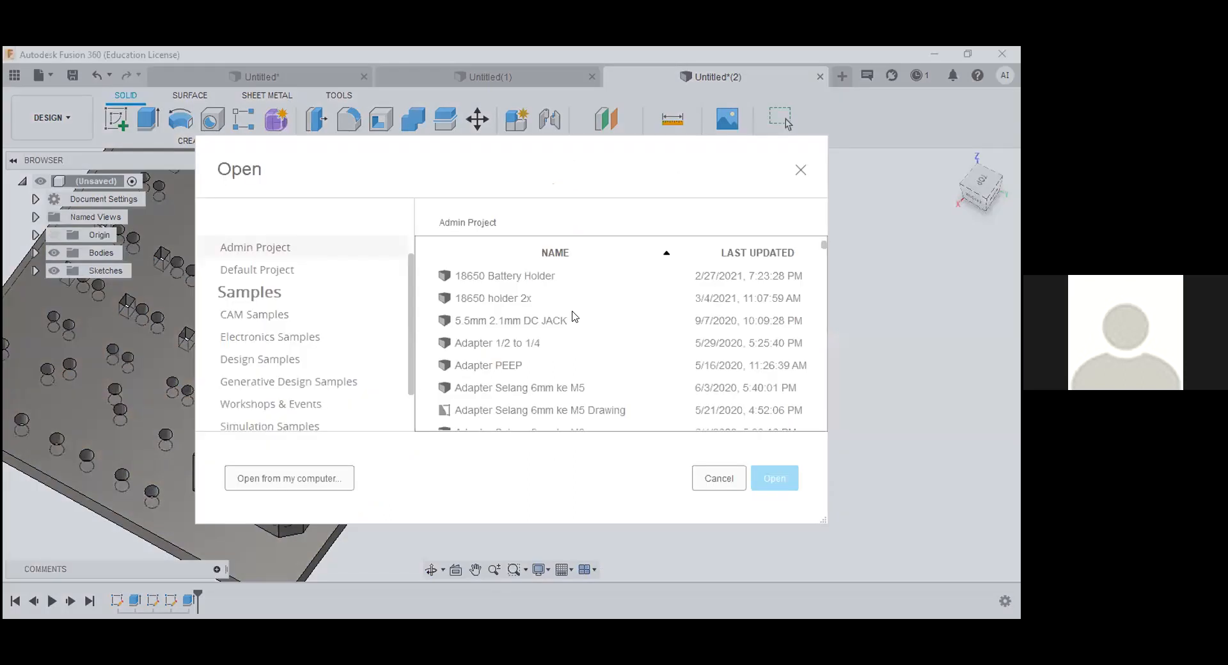
scroll(572, 314, down, 5)
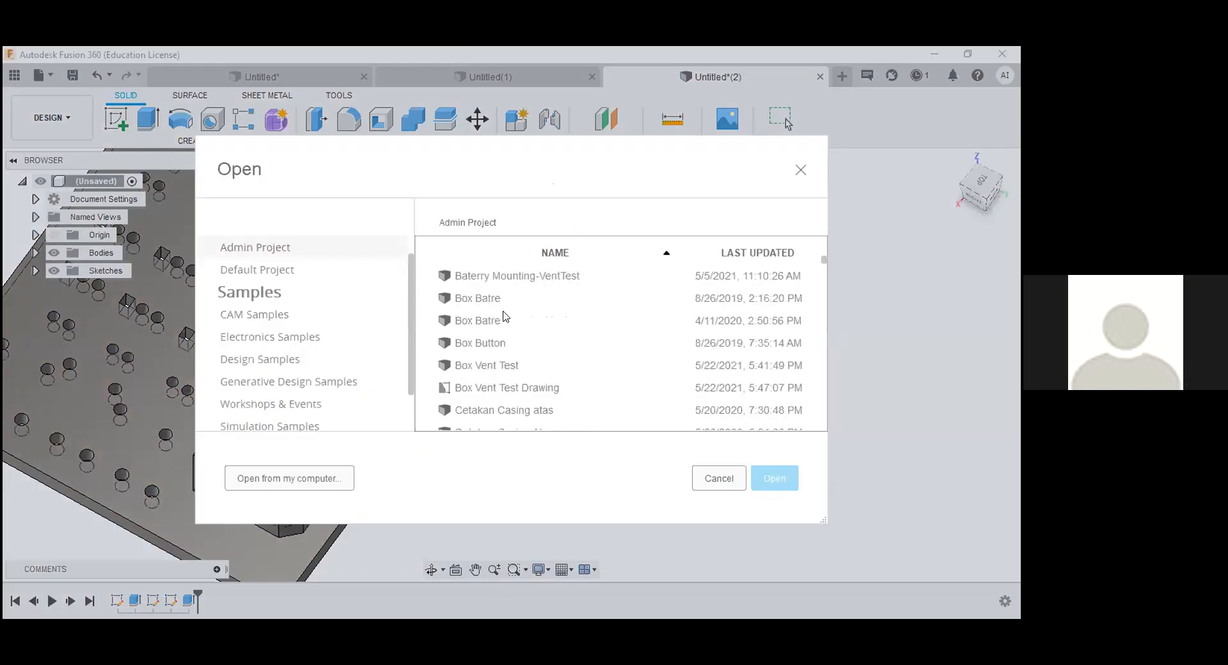
scroll(503, 301, down, 1)
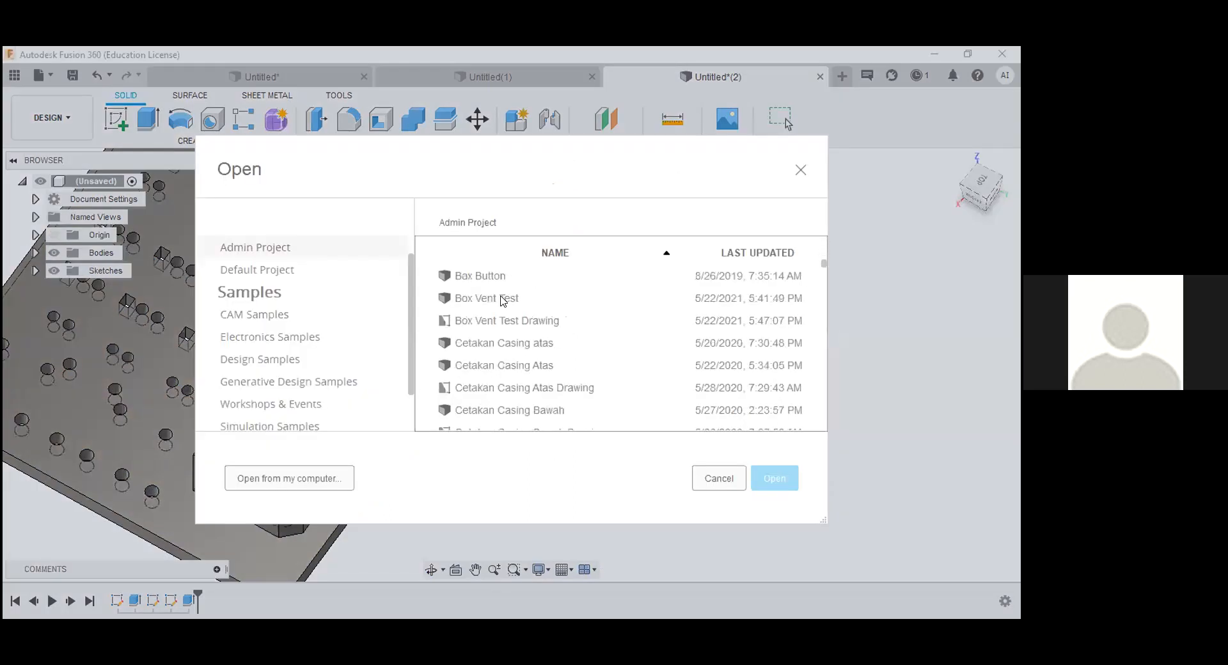
double_click(503, 301)
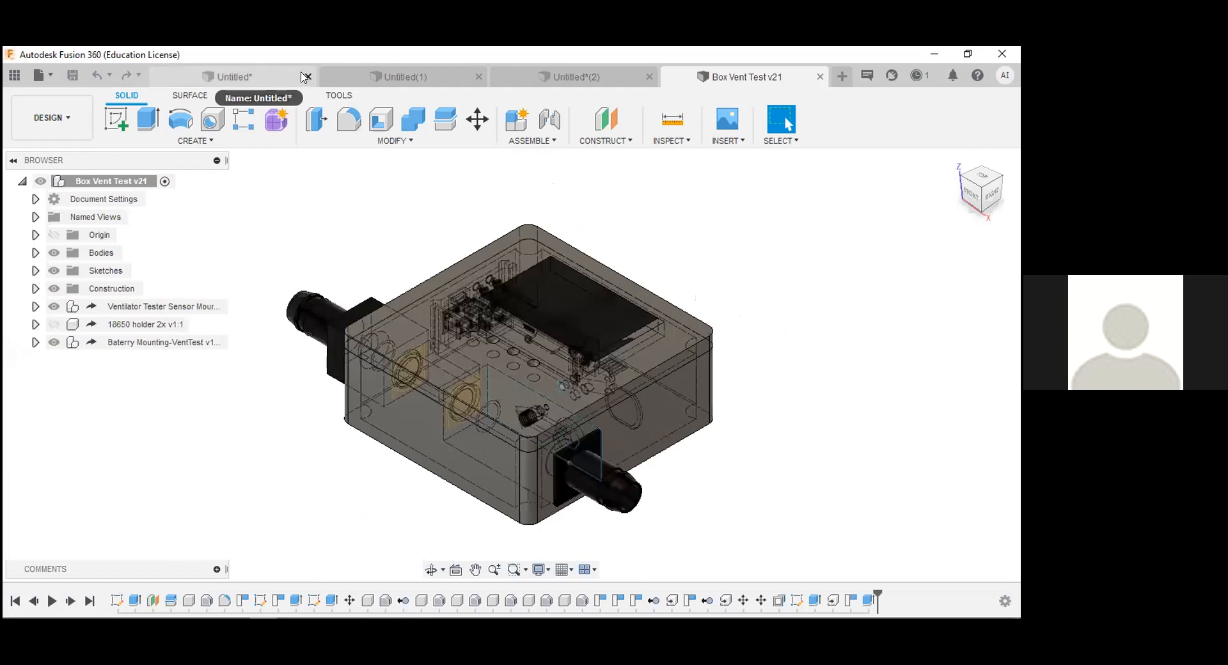
- Close the first Untitled design without saving it, and close the empty Untitled(1) design
click(306, 77)
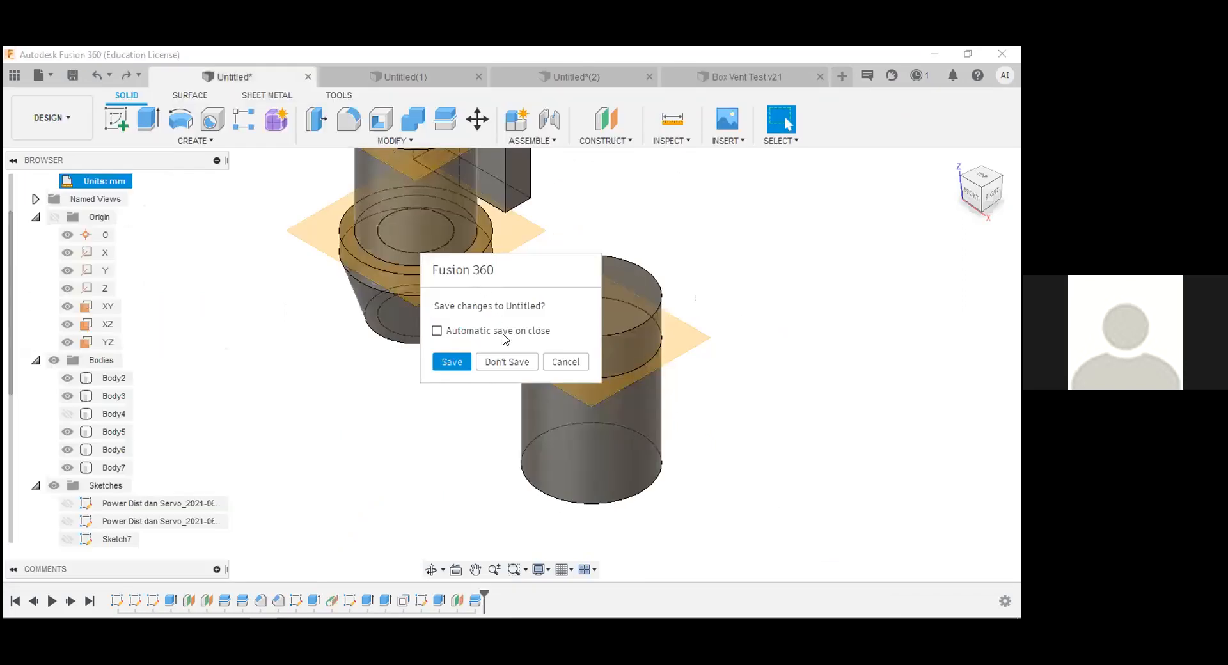
click(502, 363)
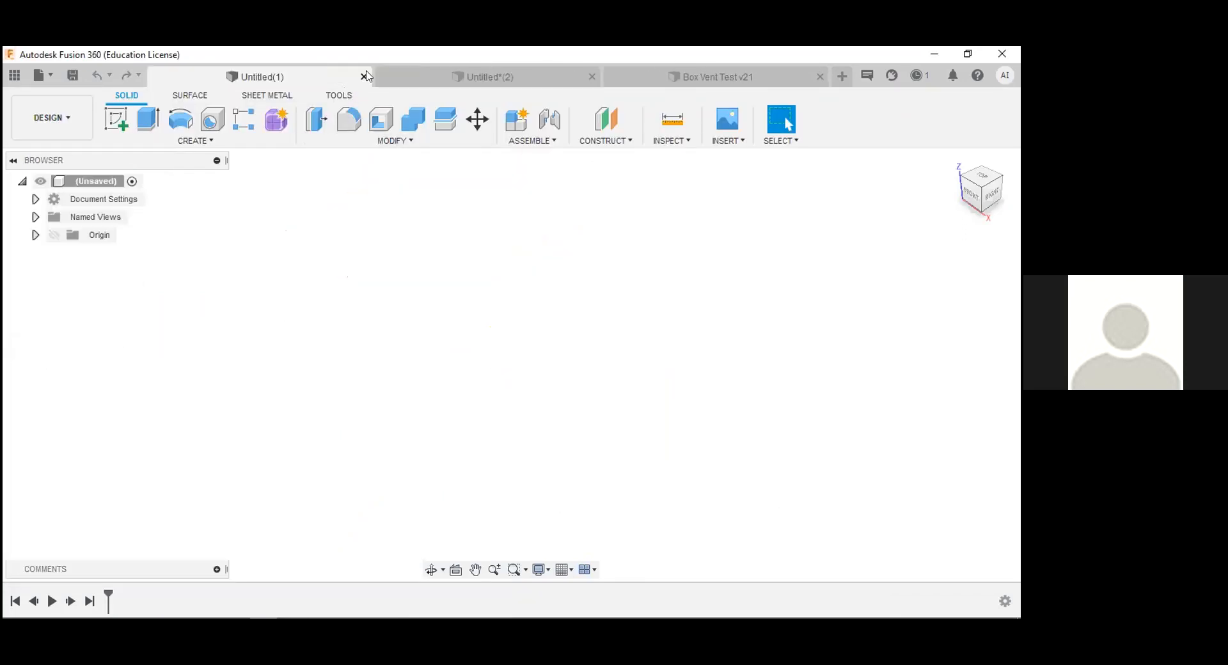
click(366, 76)
- Switch to the Box Vent Test design and set its visual style to Shaded with Visible Edges Only
click(676, 86)
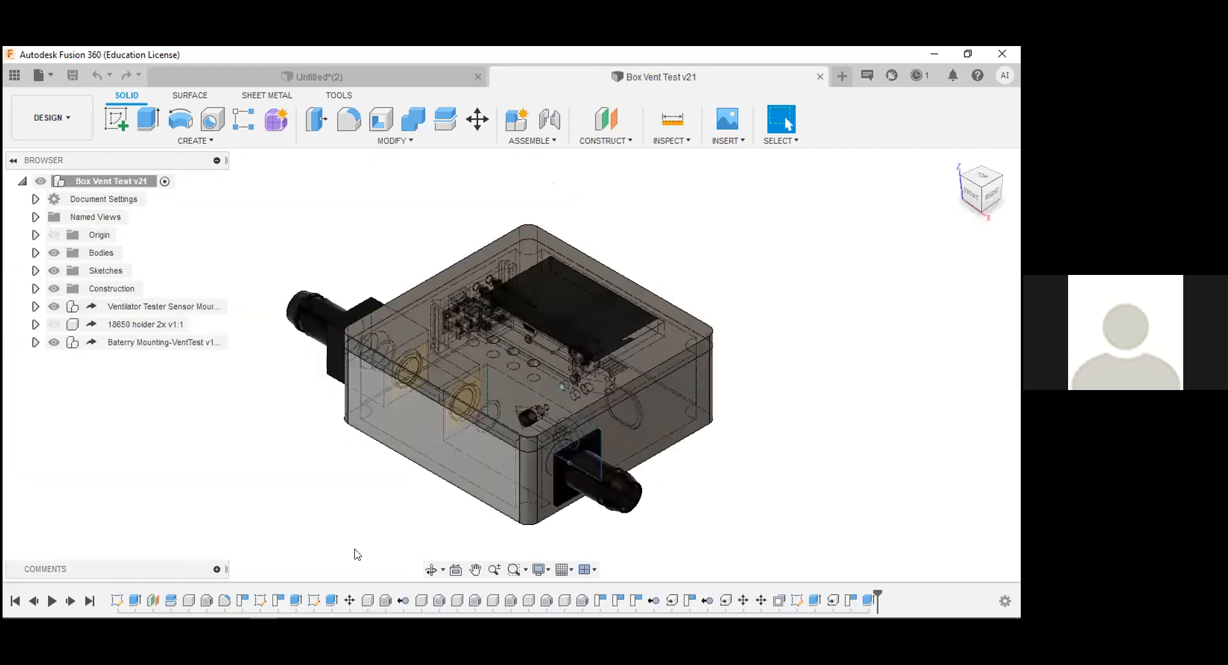
shift+middle_drag(491, 444, 526, 545)
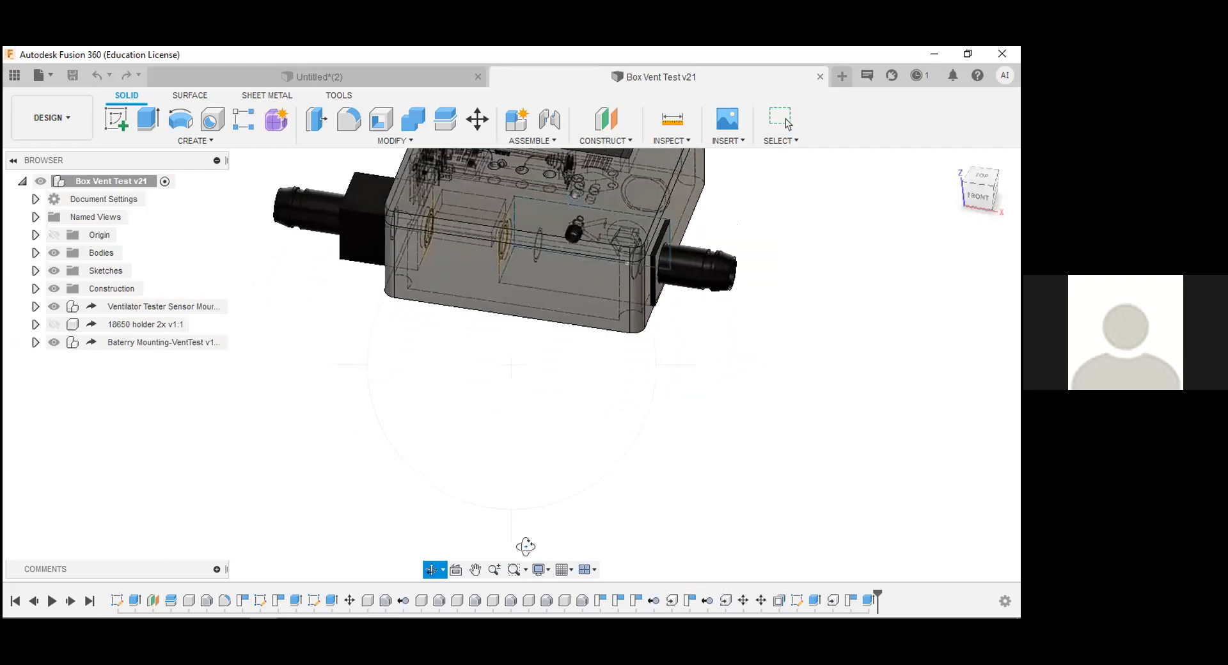
click(475, 569)
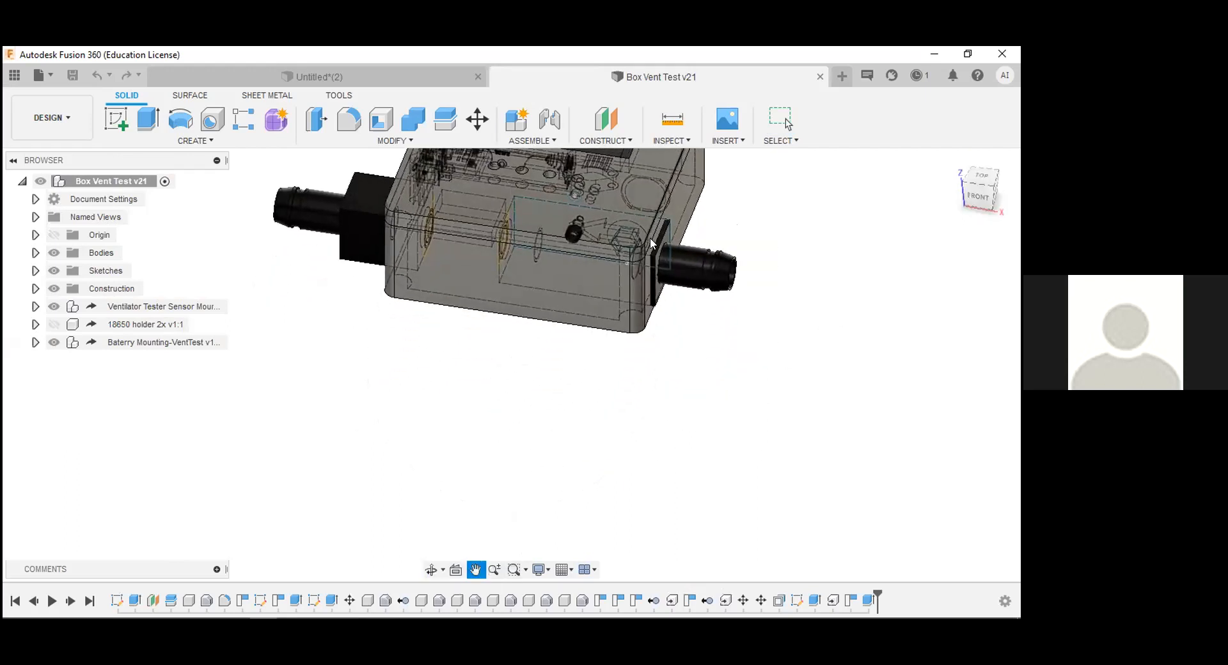
double_click(650, 239)
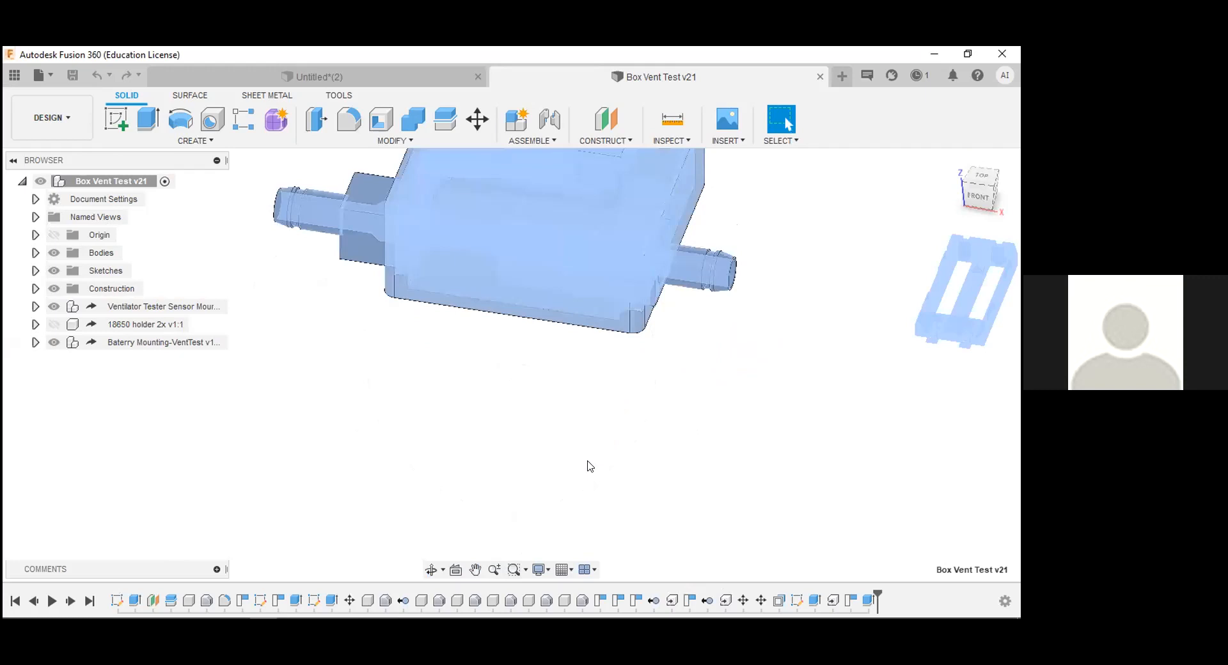
click(762, 310)
middle_drag(705, 331, 705, 331)
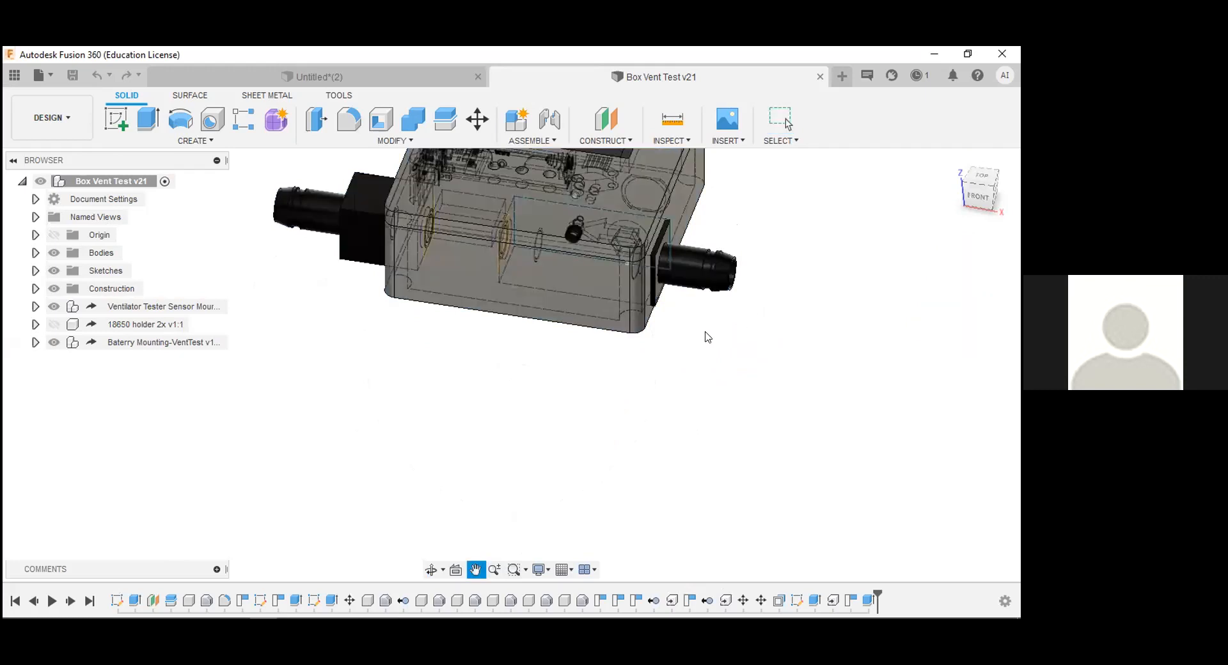
middle_drag(589, 470, 523, 556)
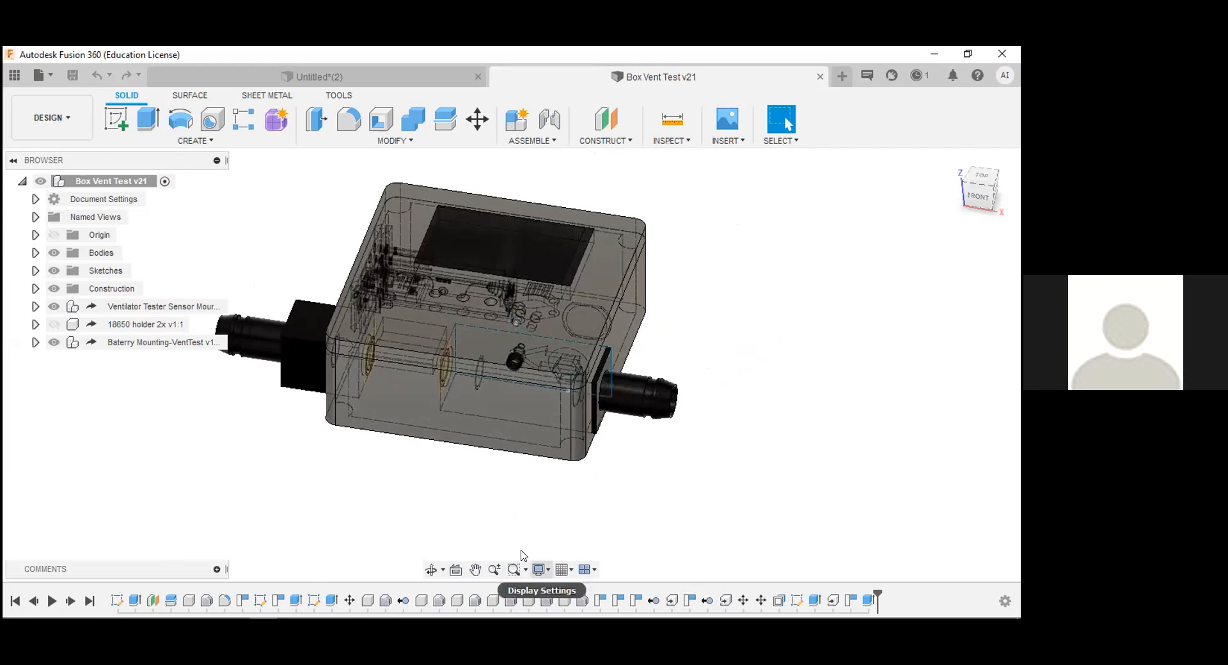
click(541, 570)
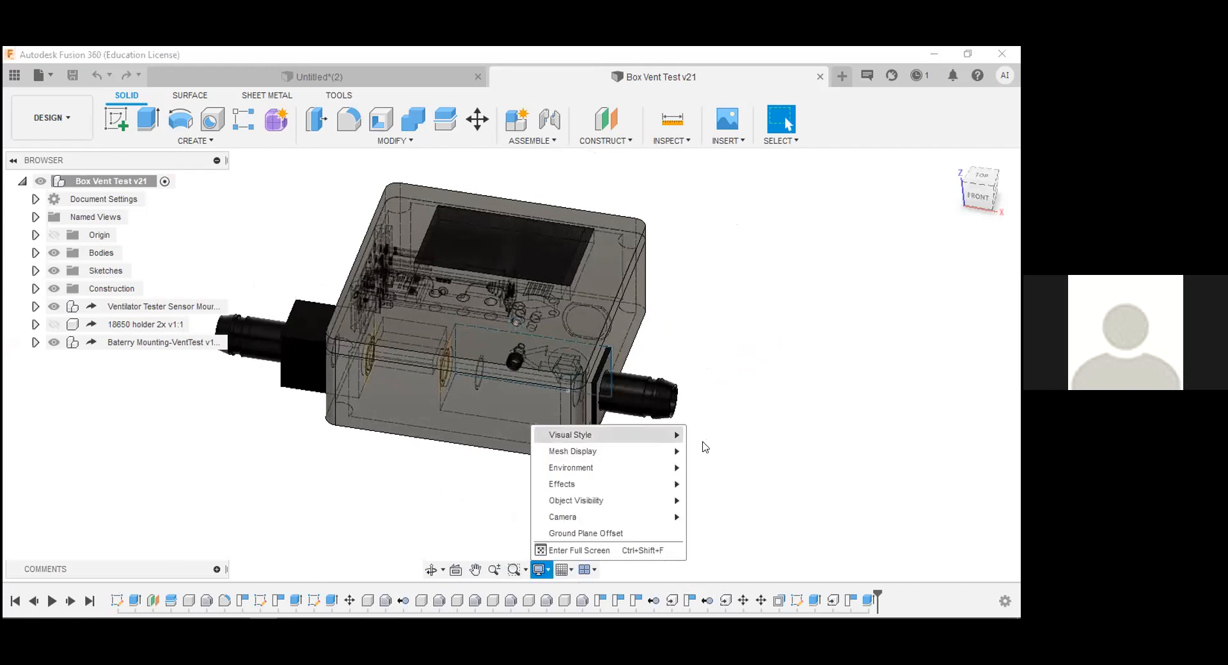
mouse_move(665, 435)
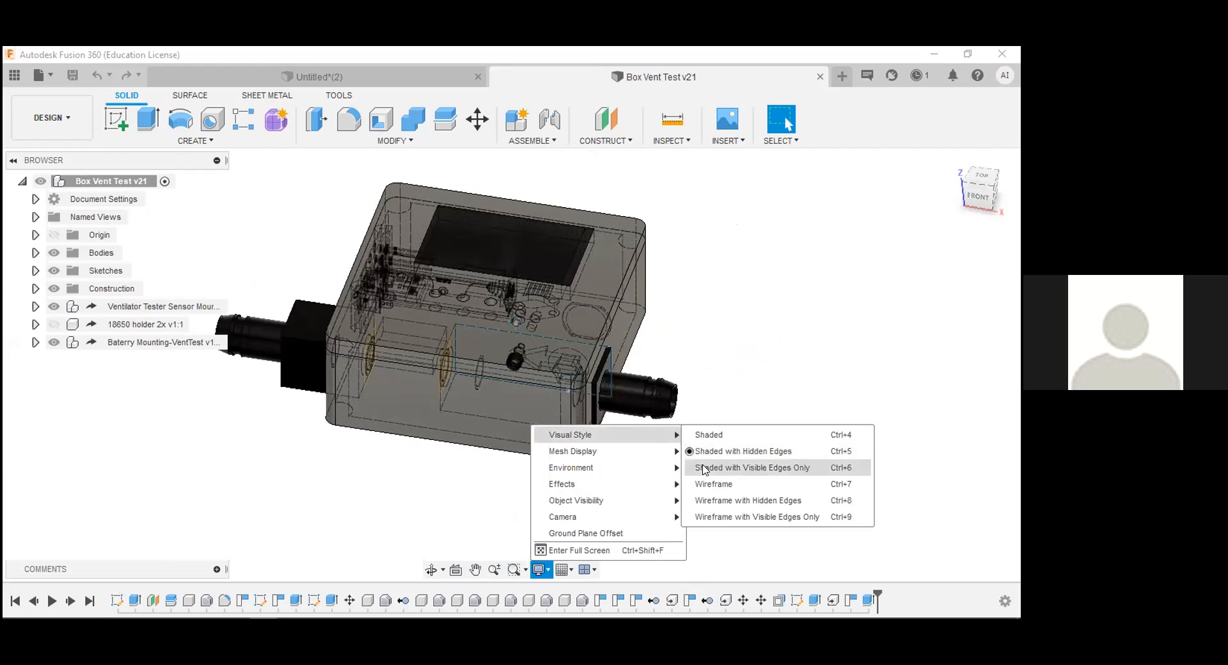
click(752, 468)
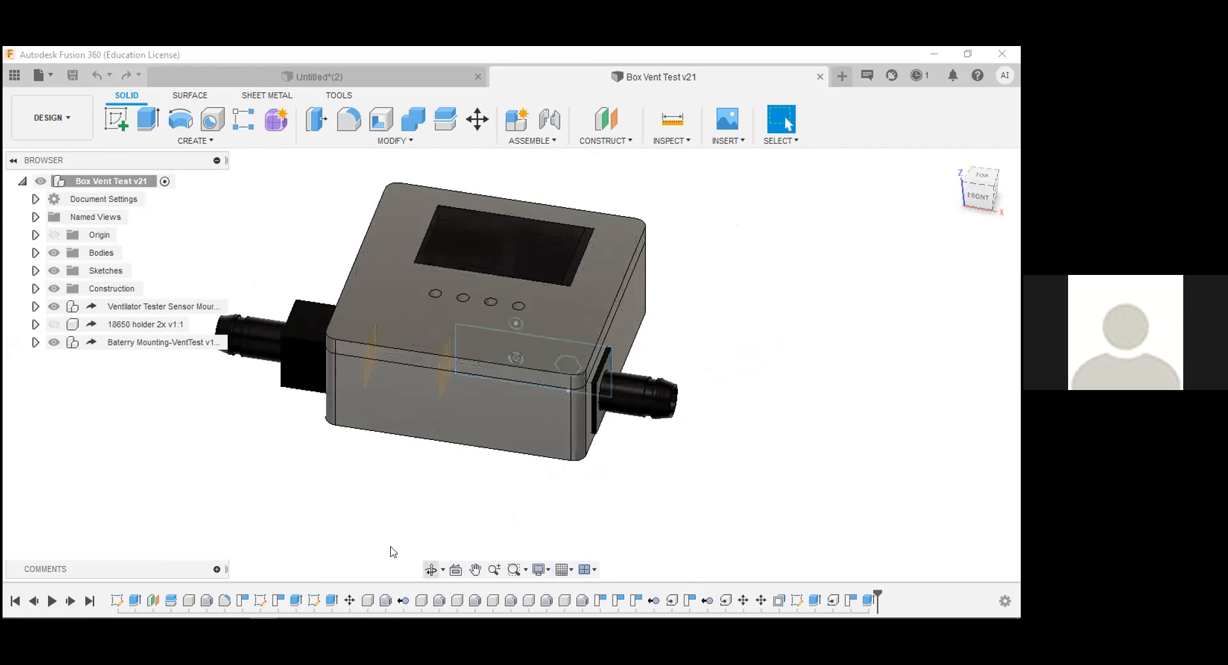
- Sketch a 100 by 70 mm rectangle beside the enclosure, on the plane of its lid's top face
drag(527, 439, 738, 392)
drag(393, 413, 836, 406)
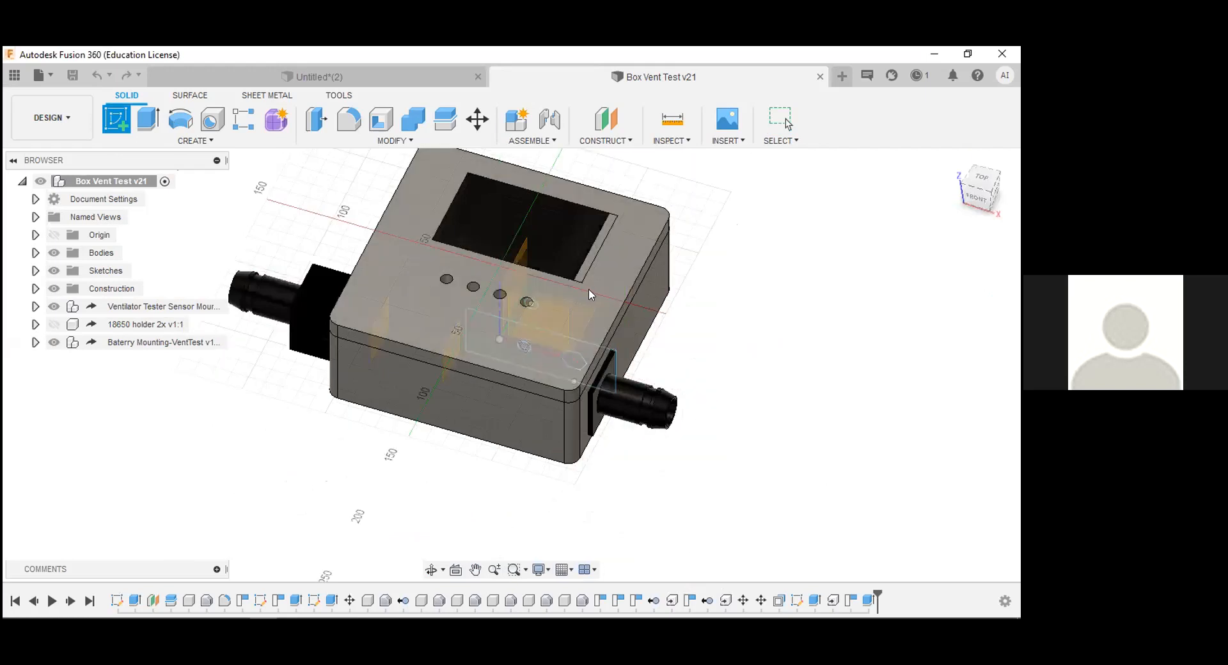
click(595, 310)
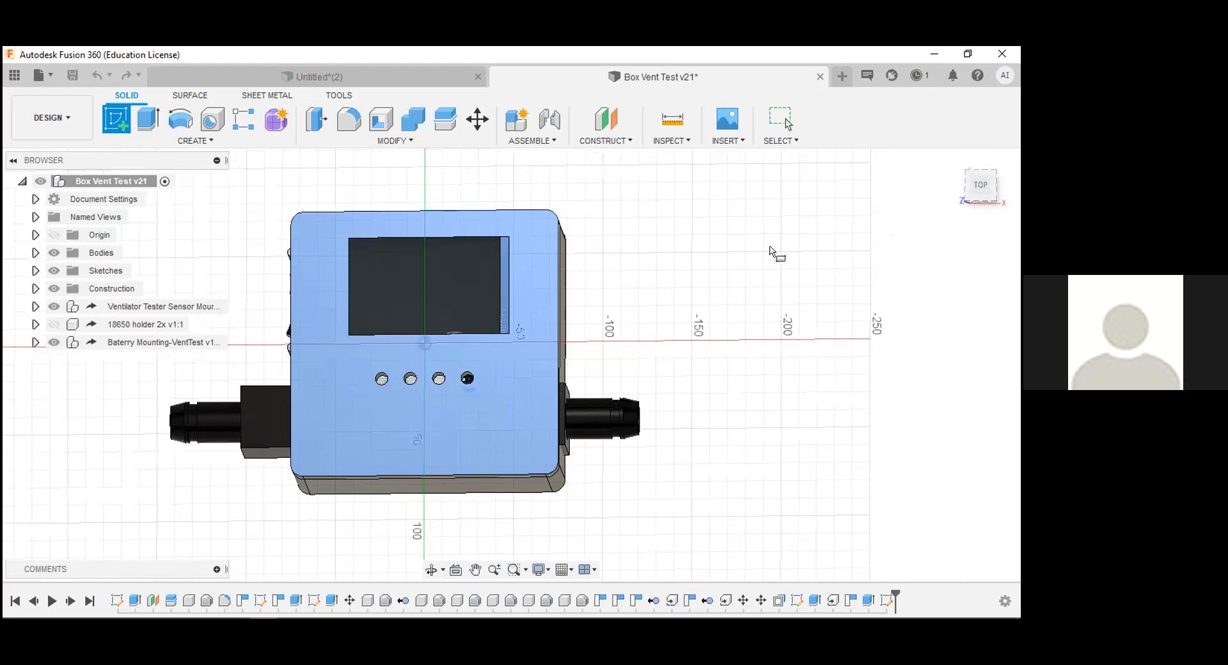
key(Tab)
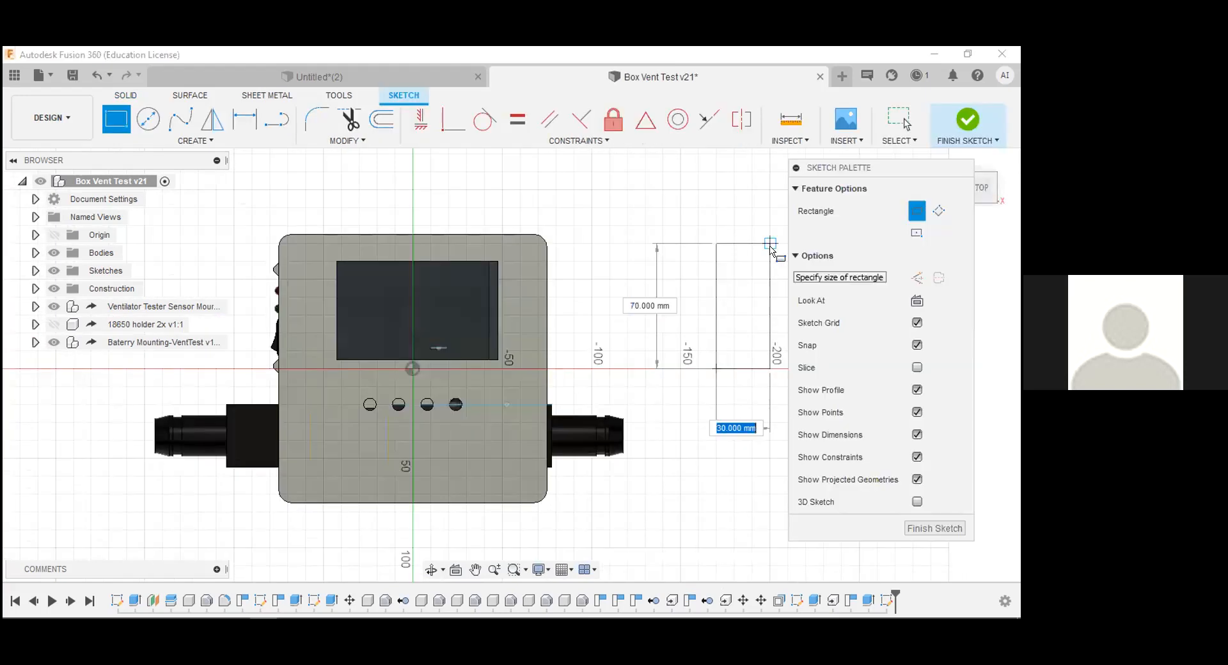
text(100)
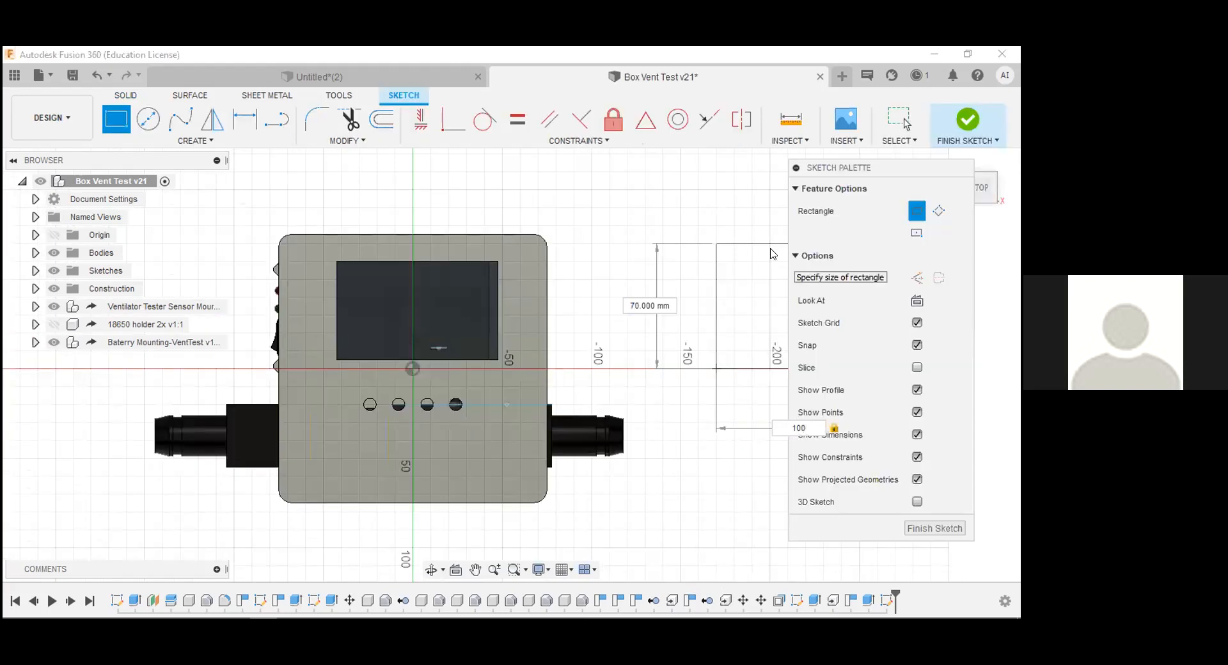
key(Return)
click(968, 120)
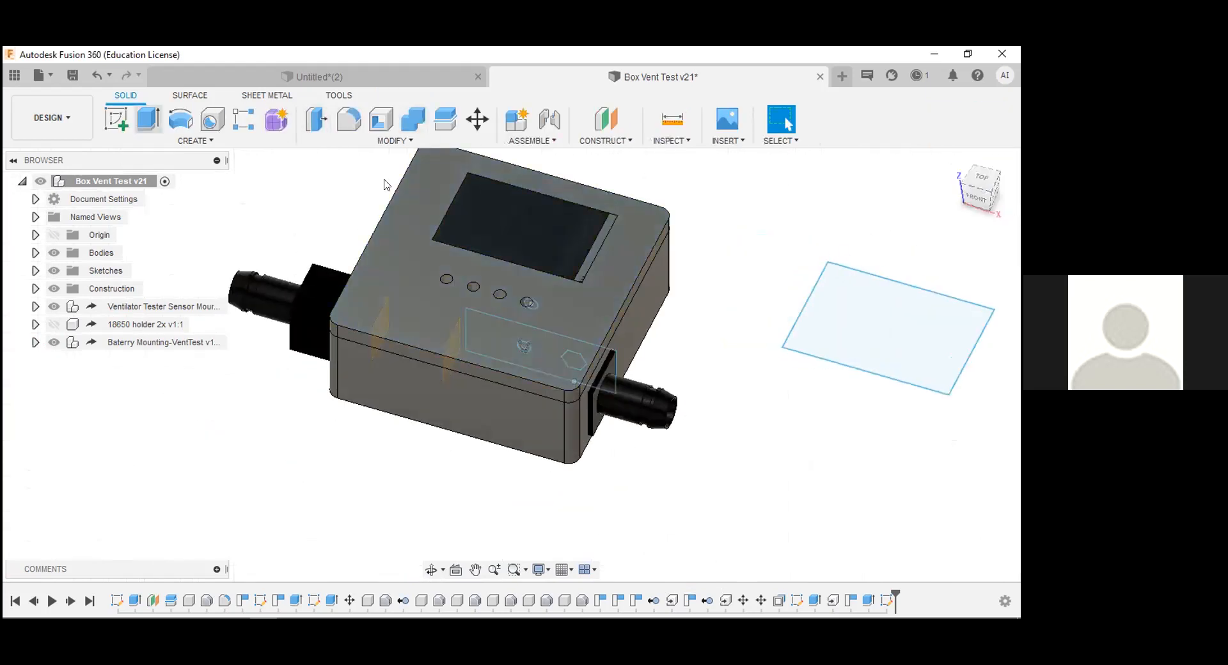
- Extrude the rectangle 70 mm upward as a new body
click(148, 119)
click(826, 318)
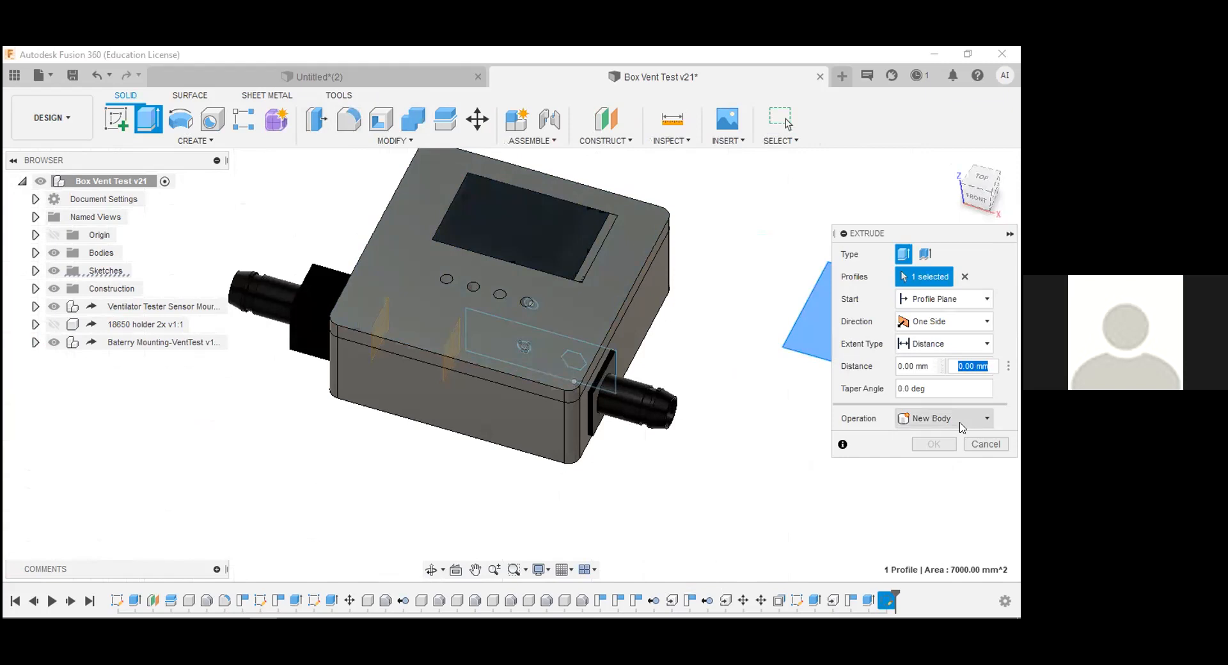
text(70)
key(Return)
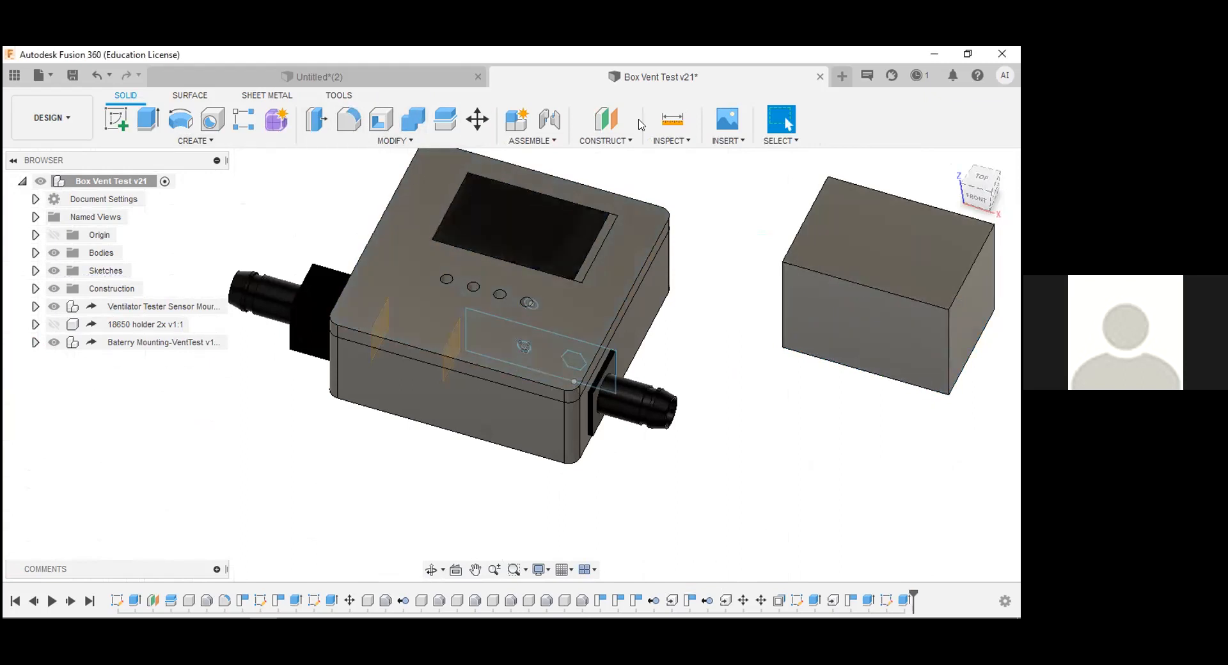
- Create an offset construction plane 3 mm below the new block's top face
click(607, 121)
click(817, 232)
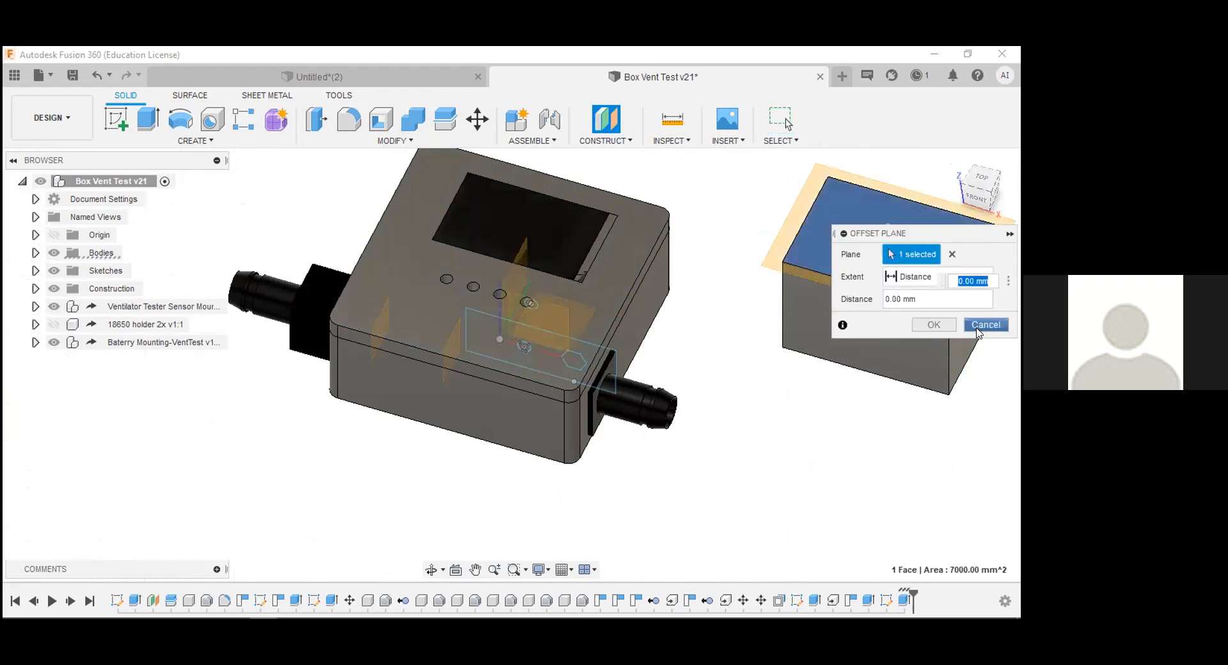
text(3)
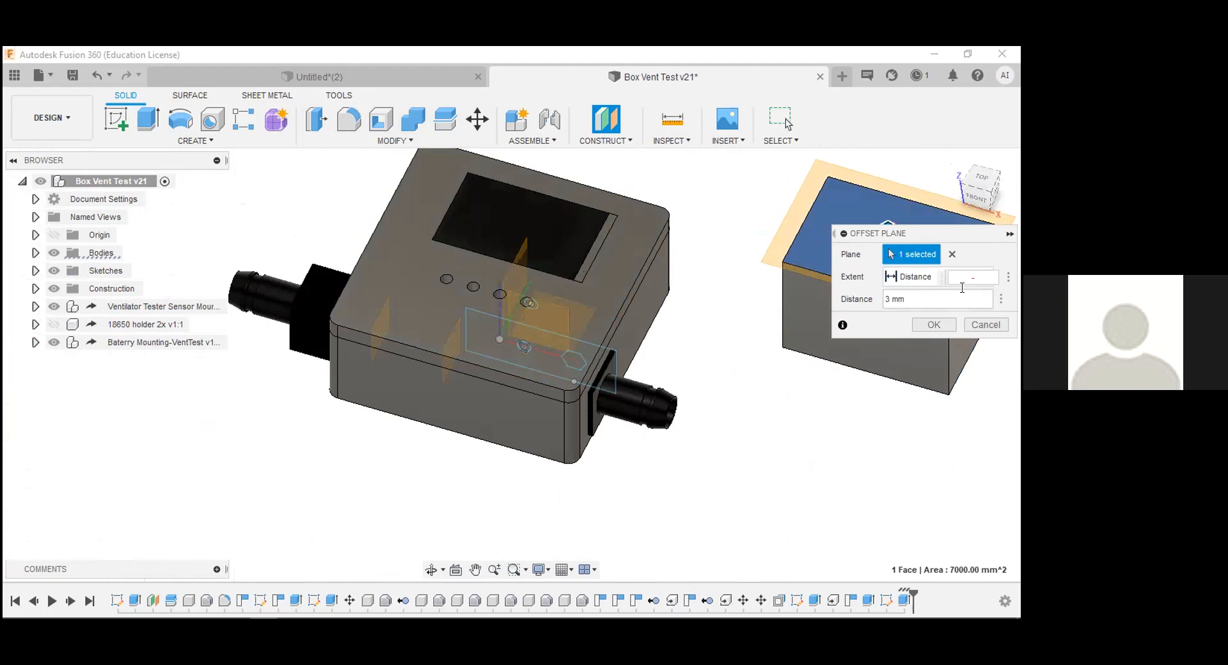
key(Return)
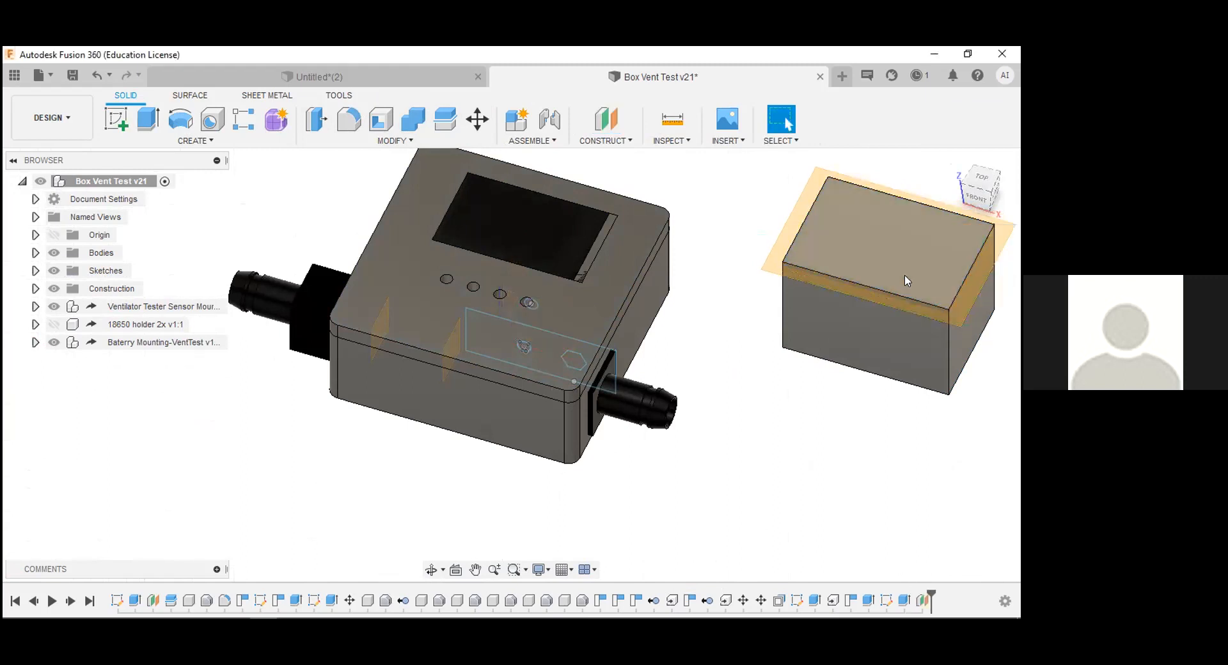
- Split the block into a thin lid and a base, using the offset plane as the splitting tool
click(445, 120)
click(872, 349)
click(951, 275)
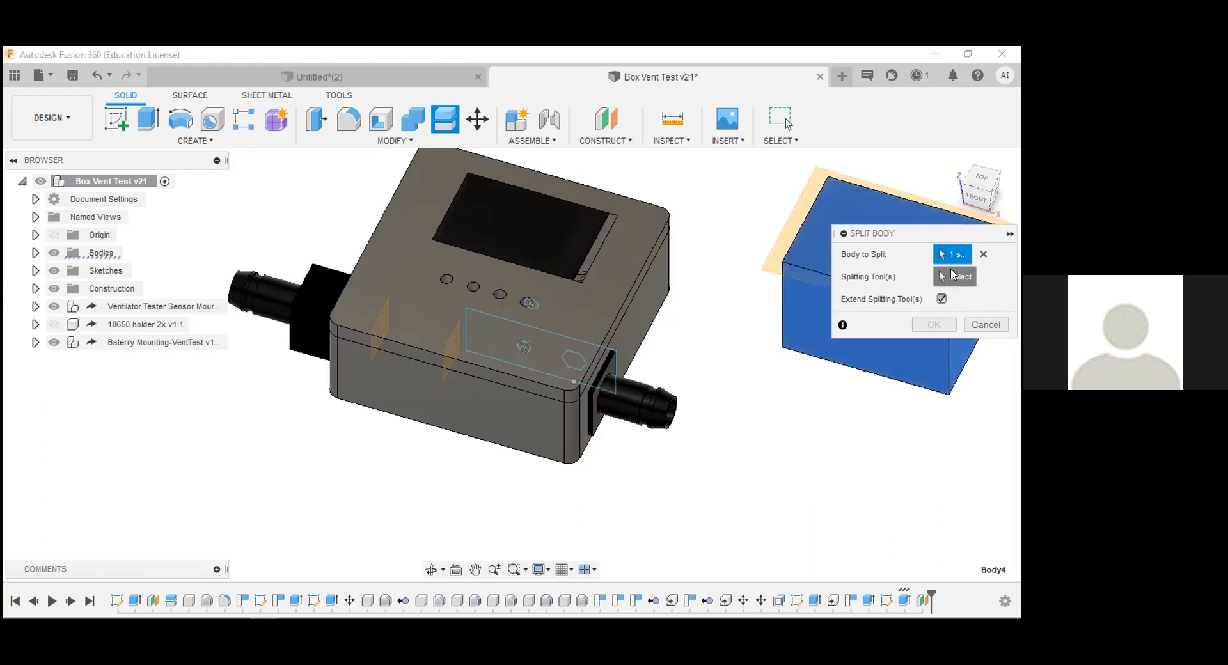
click(777, 268)
click(939, 303)
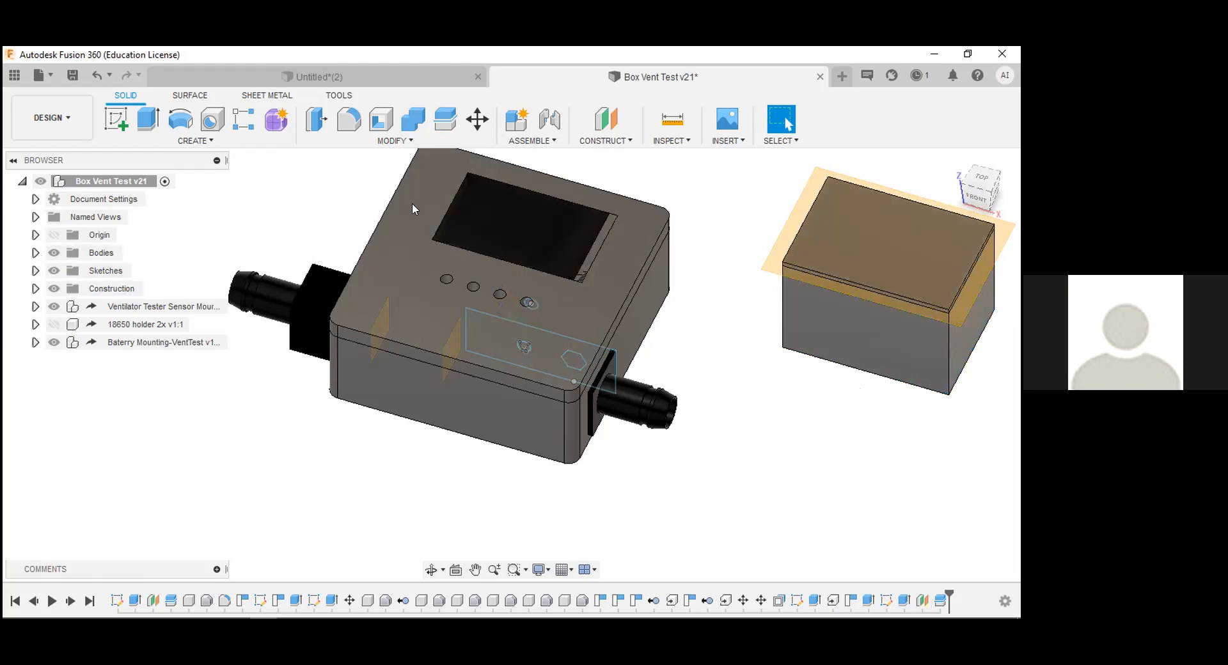
- Hide Body1, Body2, Body3 and the sensor and battery mounting components, leaving only the split block in the home view
click(35, 271)
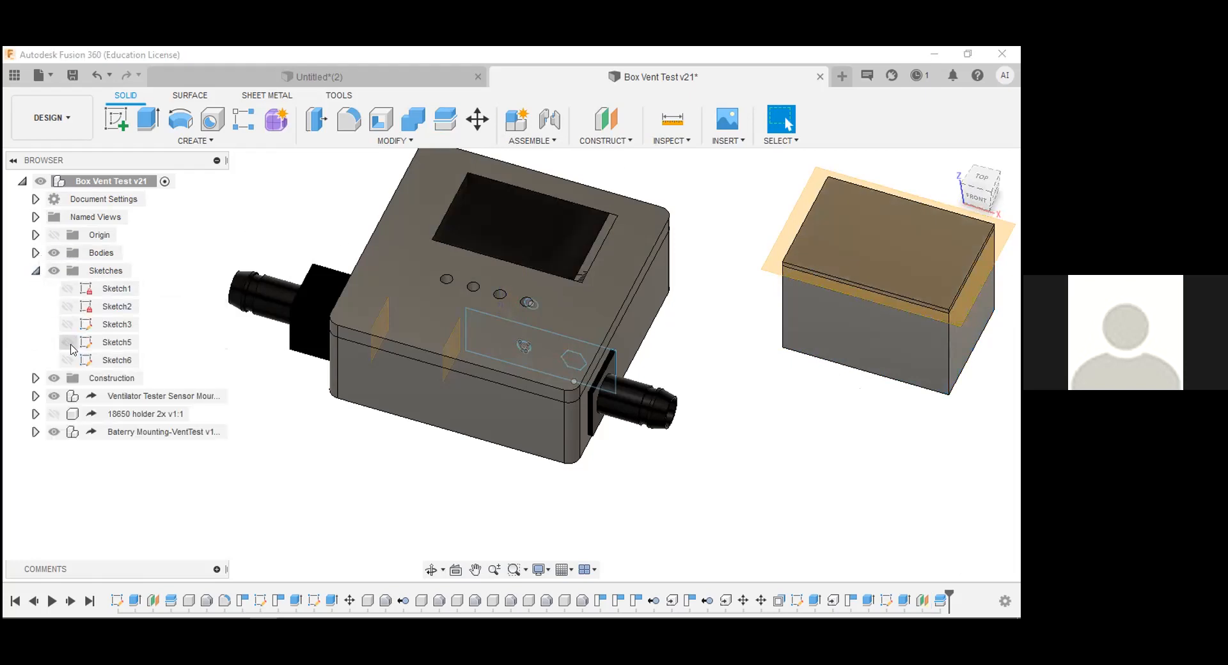
click(35, 271)
click(36, 253)
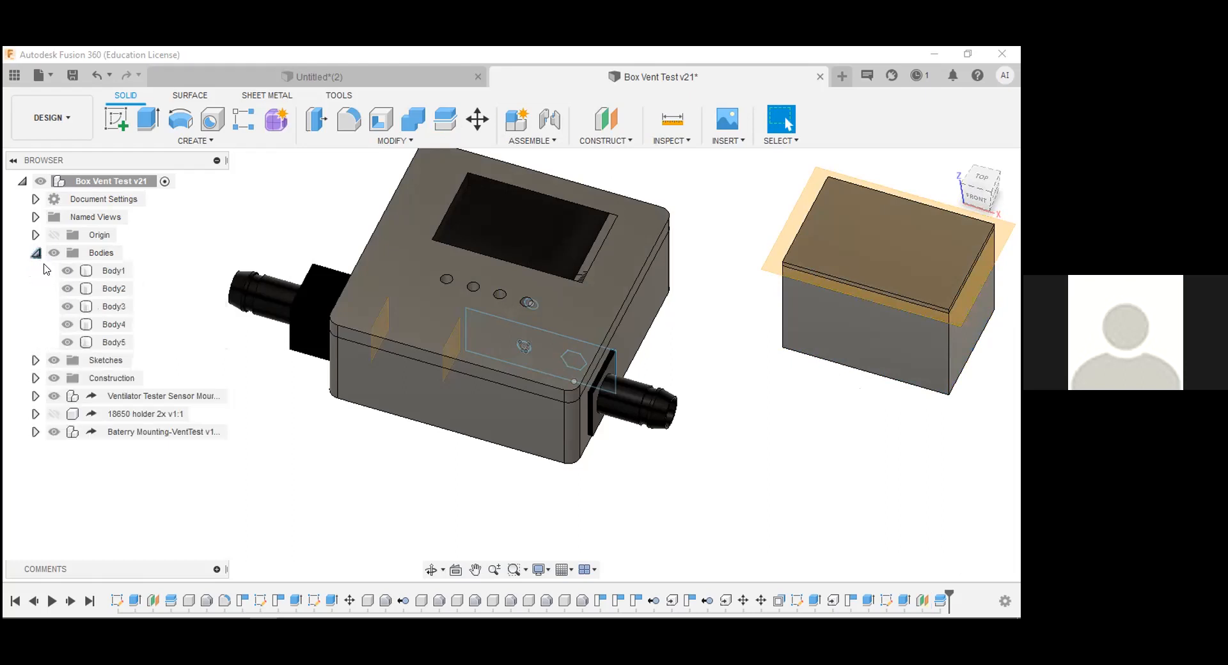
click(67, 306)
click(67, 288)
click(68, 270)
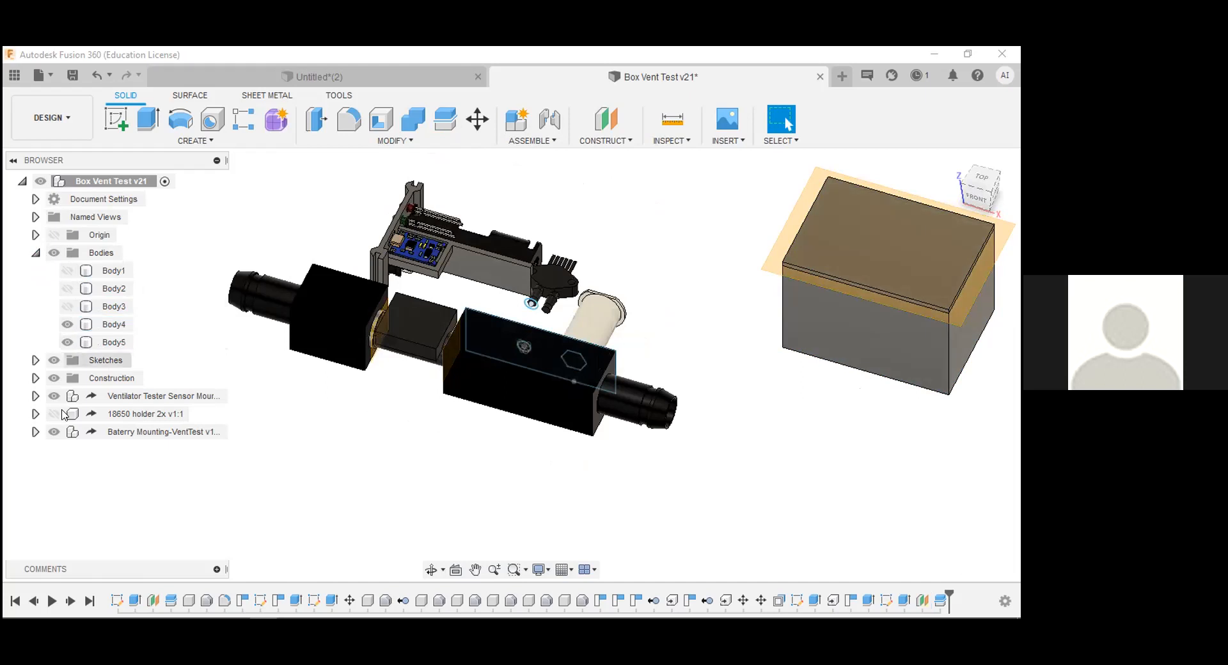
click(54, 431)
click(54, 395)
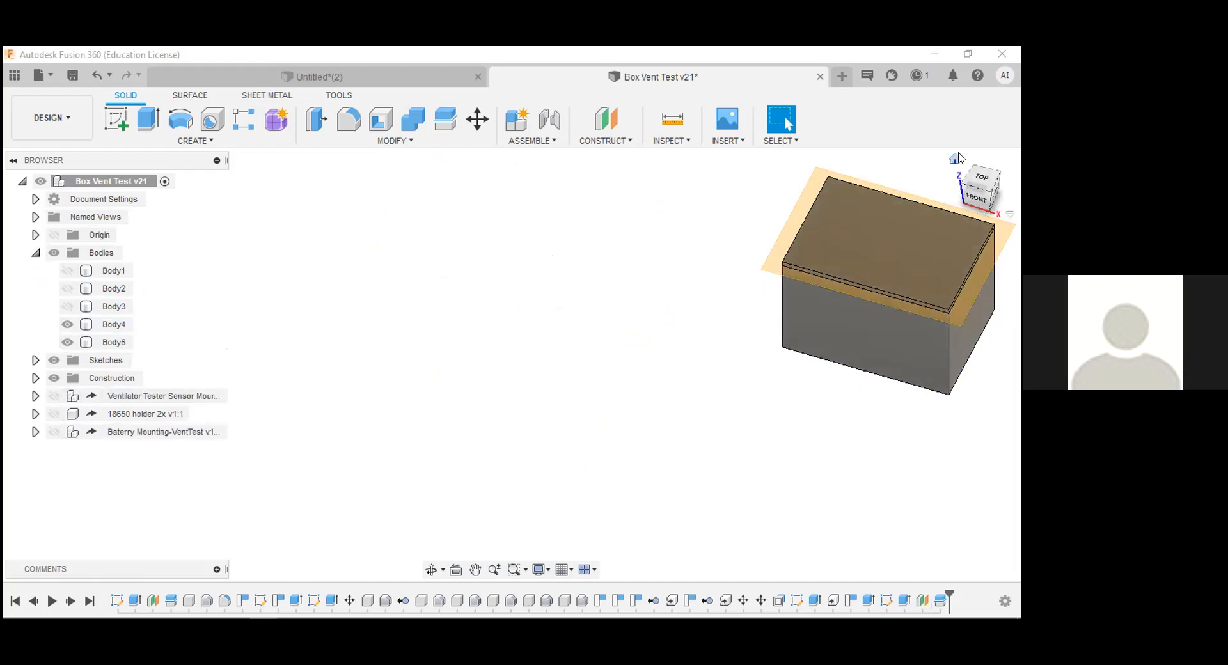
click(955, 159)
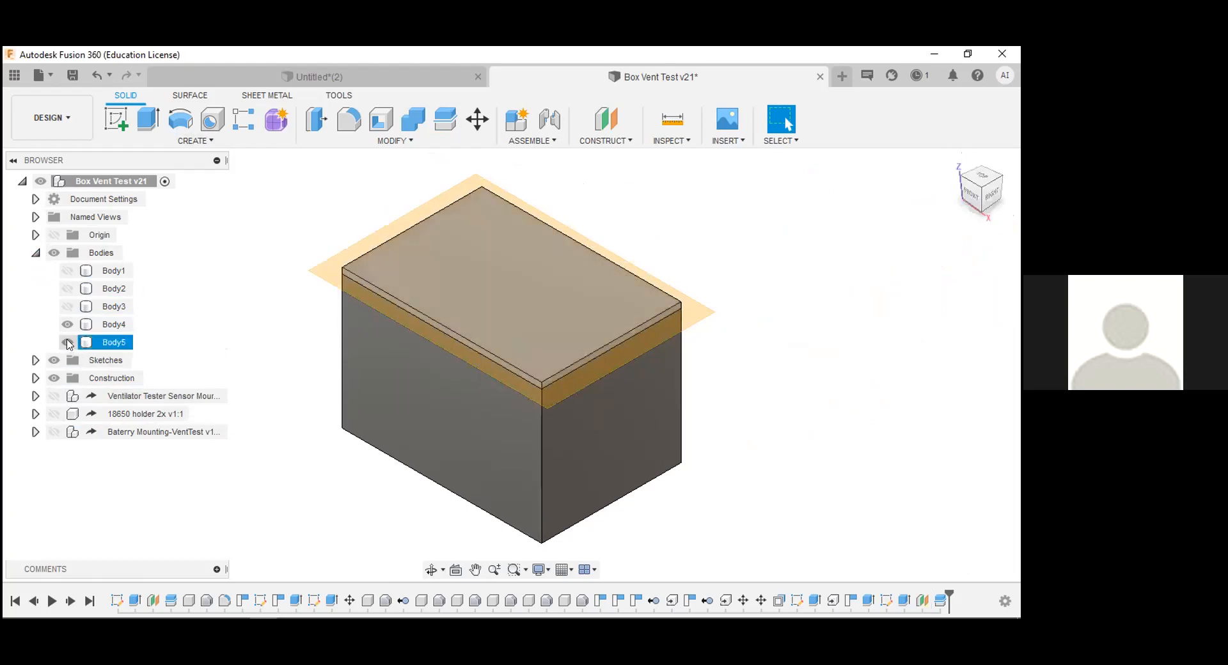
- Toggle the base body's visibility to check the lid separately, and leave only the base body visible
click(68, 324)
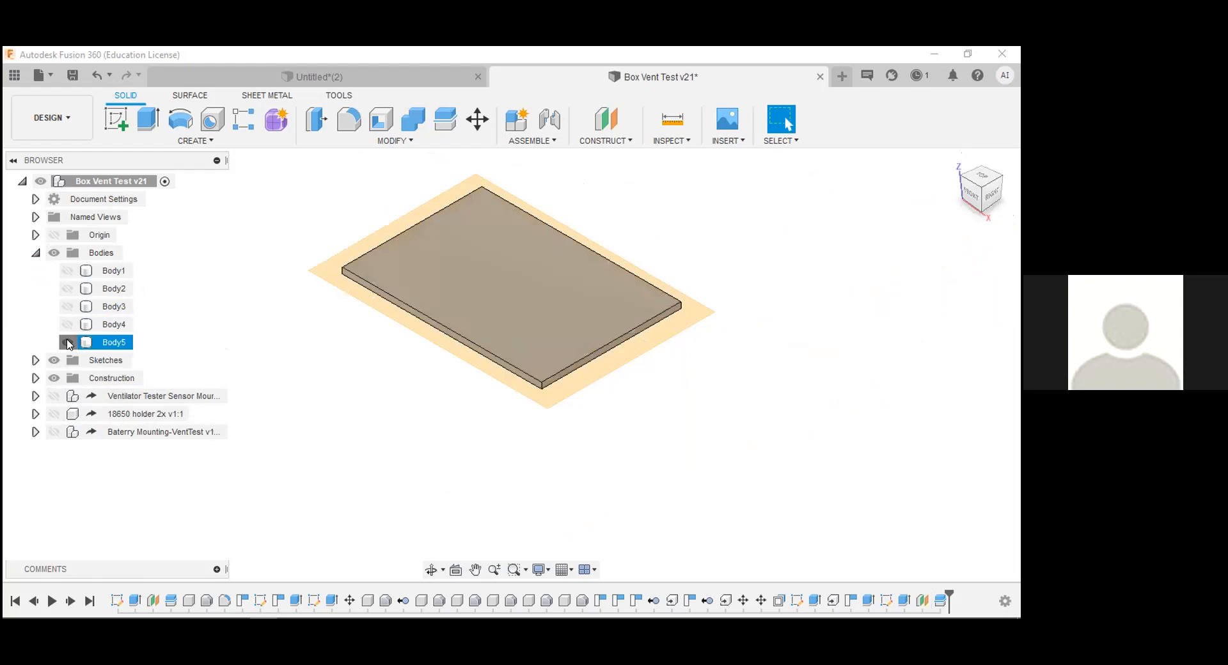
click(67, 325)
click(68, 324)
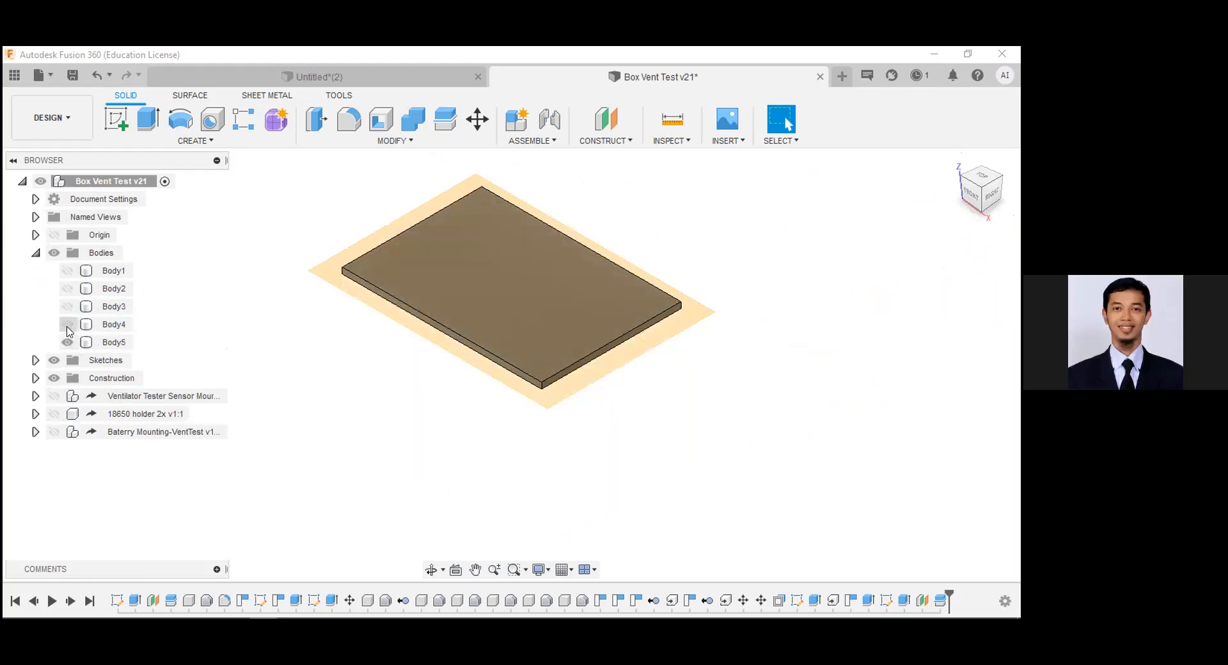
click(67, 324)
click(68, 342)
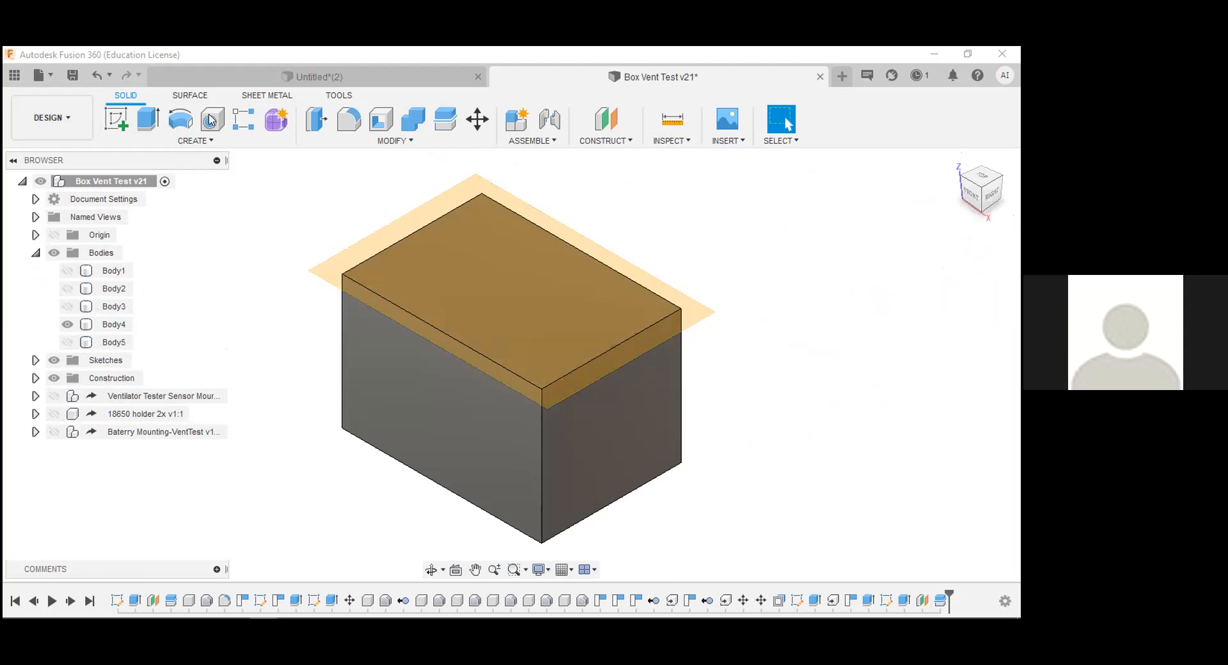
- Shell the base body from its top face with an inside thickness of 3 mm
click(376, 119)
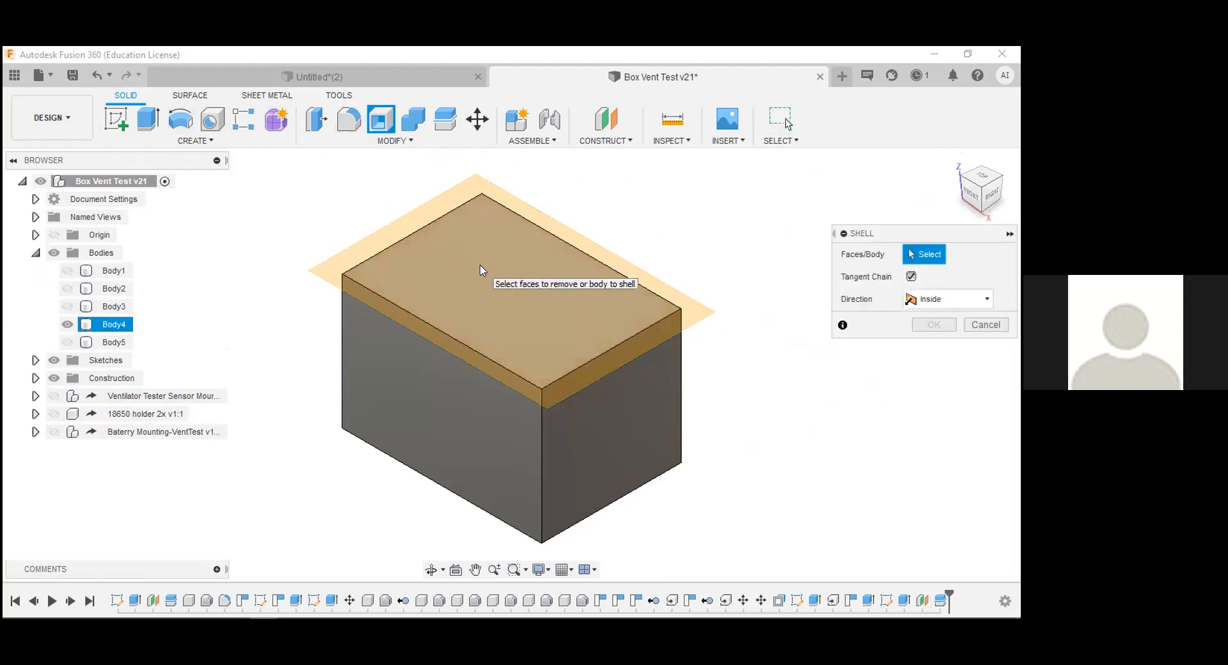
click(484, 267)
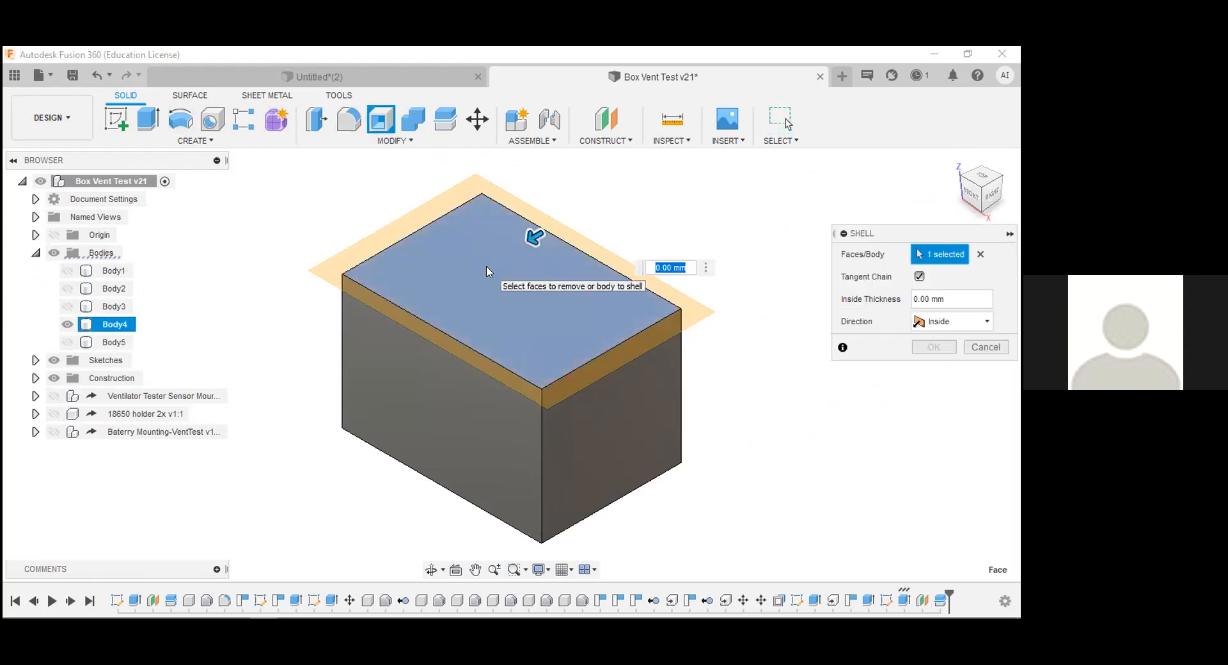
text(3)
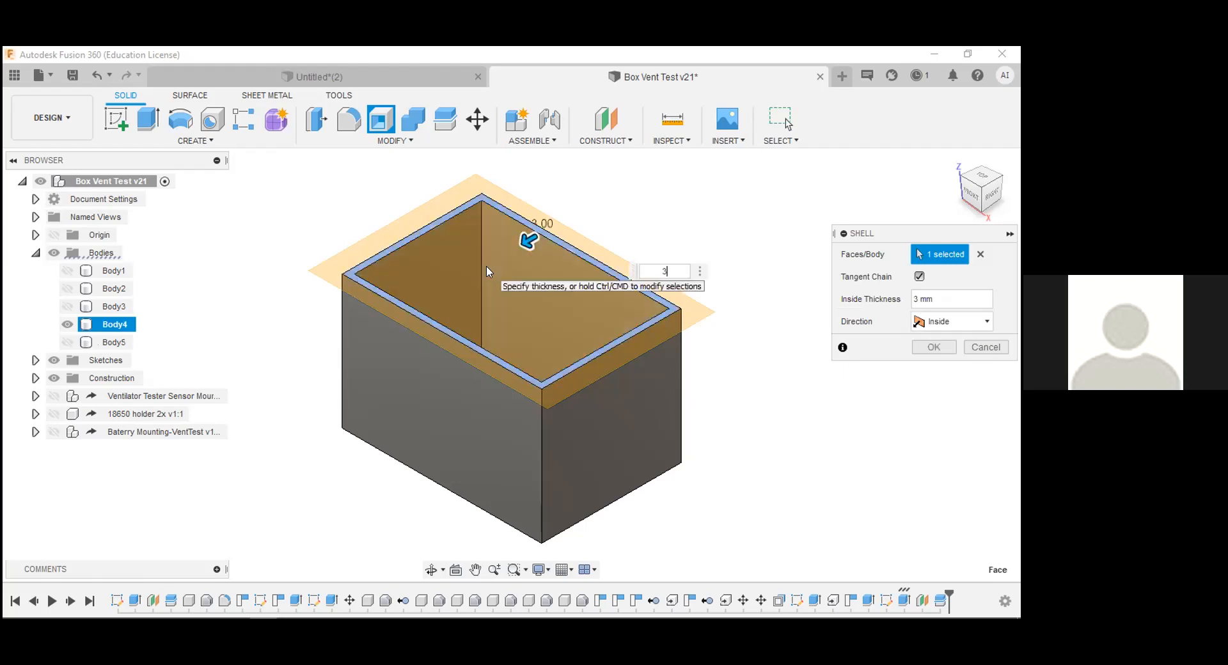
key(Return)
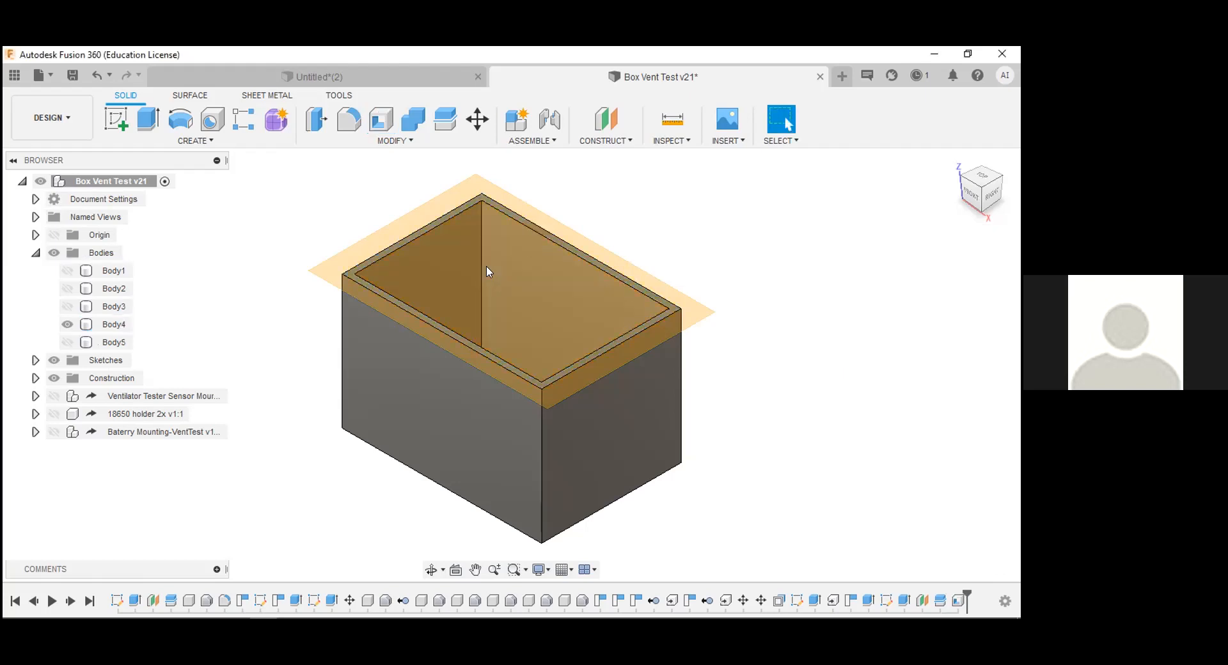
click(431, 570)
drag(563, 356, 523, 363)
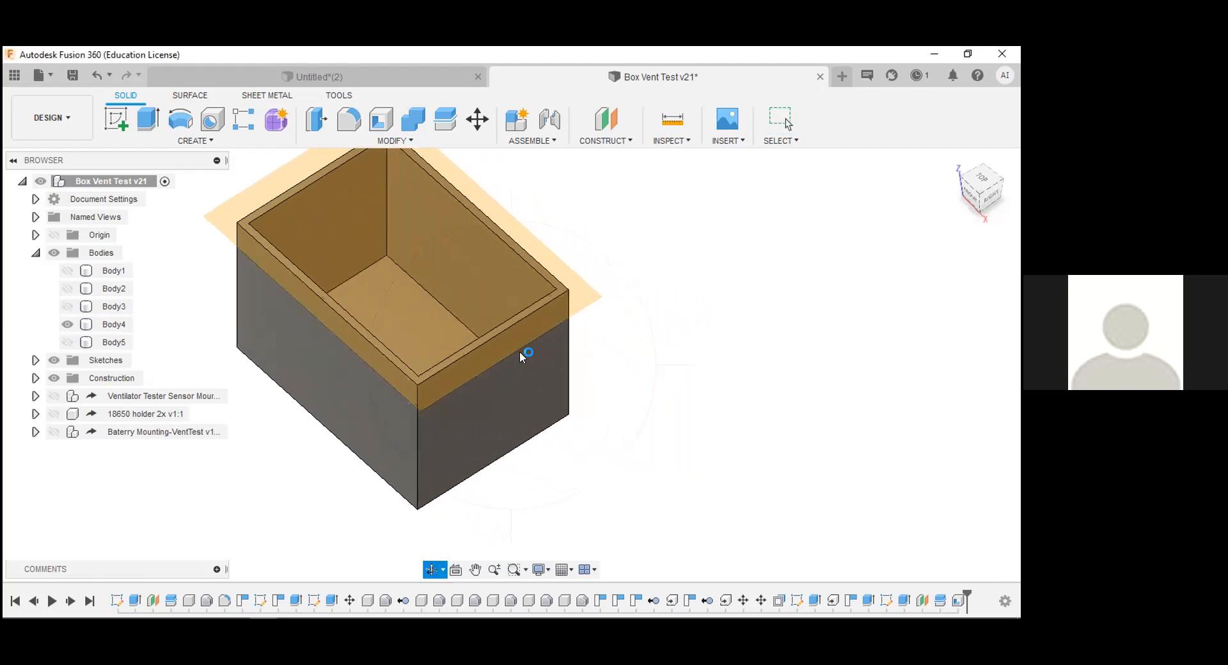
key(Escape)
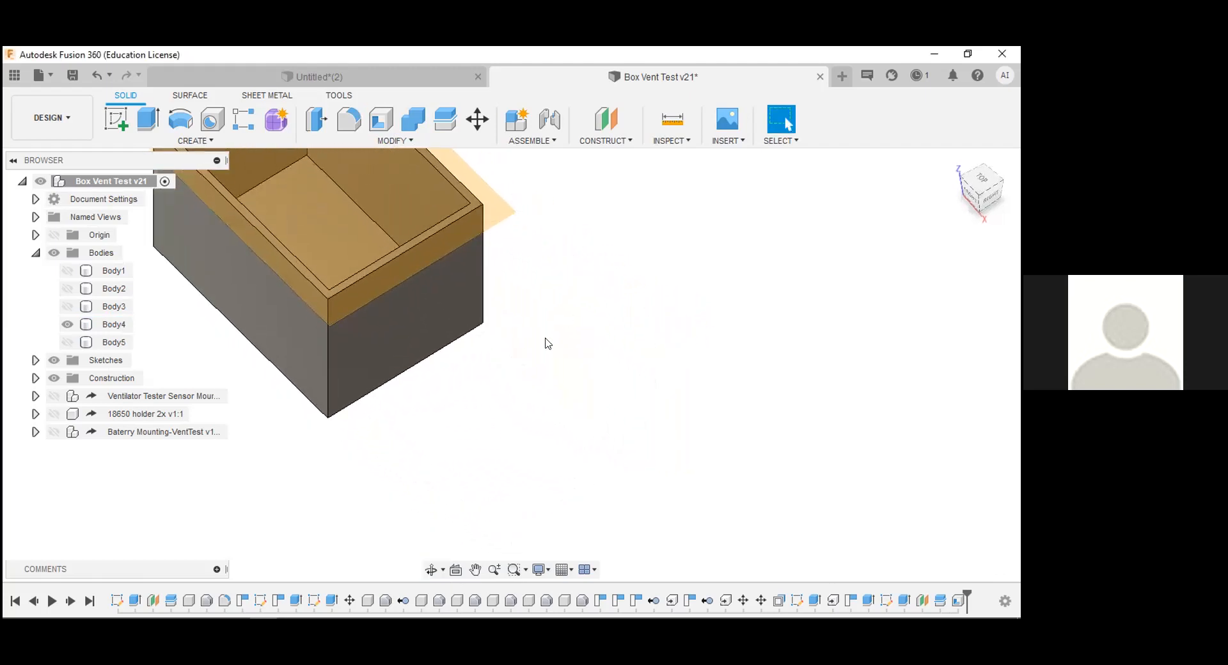
- Show the lid body on top of the shelled base again
click(474, 569)
drag(493, 351, 620, 446)
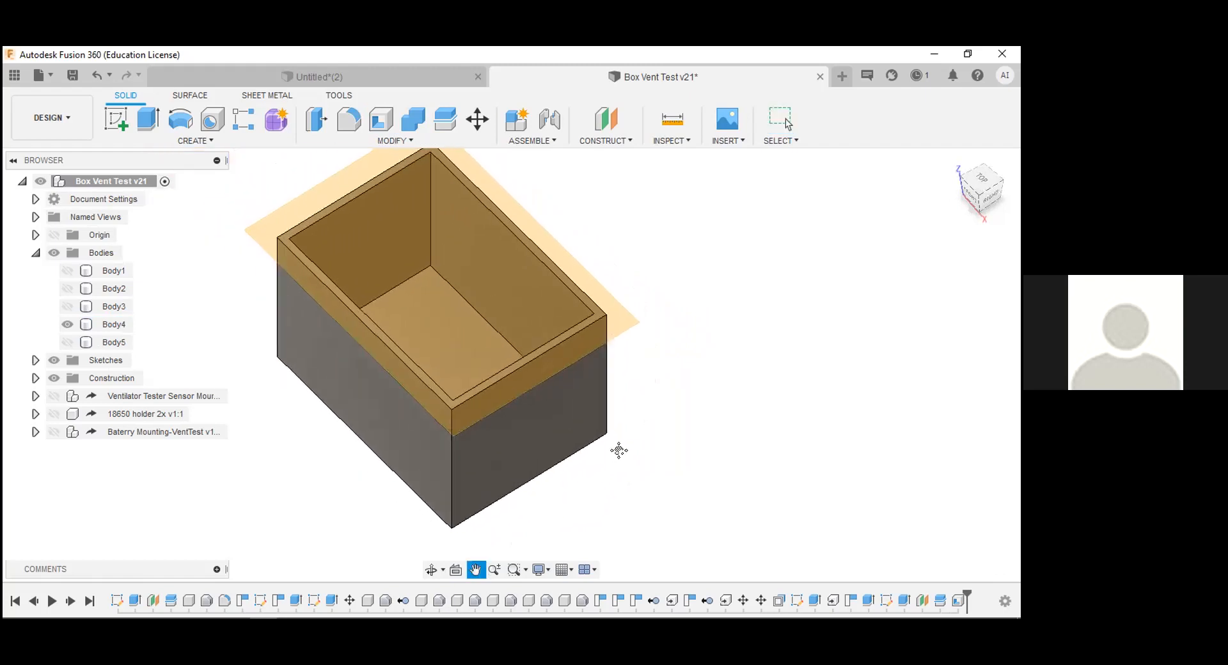
key(Escape)
click(67, 343)
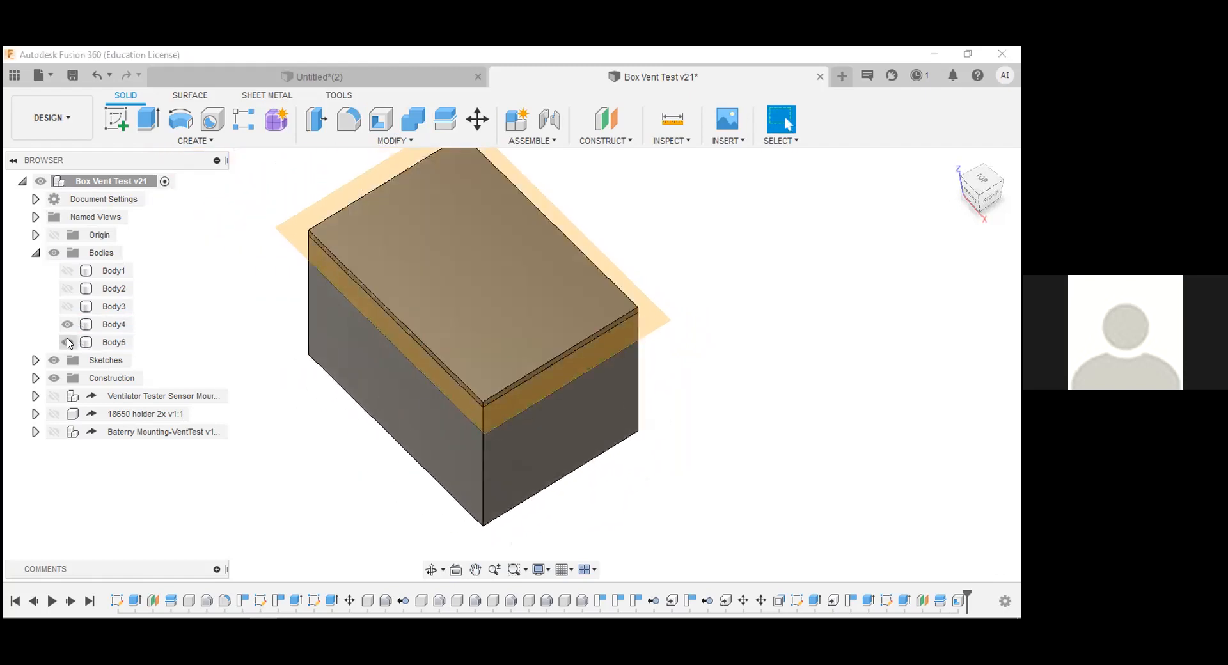
- Sketch a rectangle for a window opening near the centre of the base body's front face
click(431, 569)
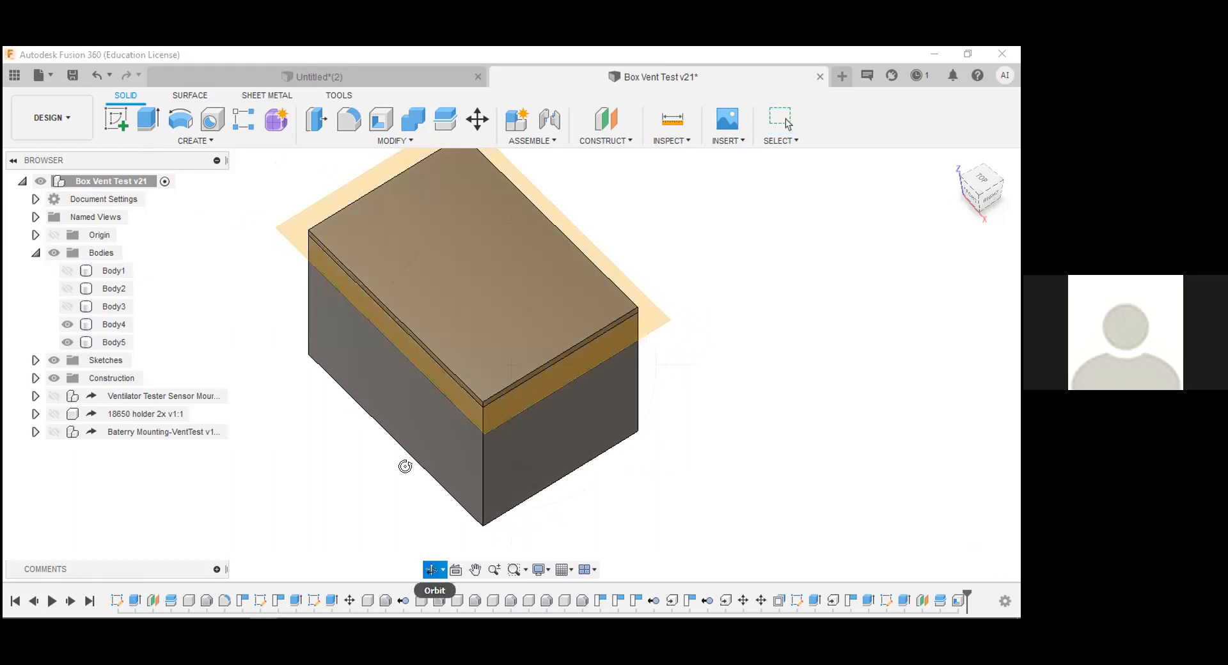
drag(430, 431, 462, 389)
key(Escape)
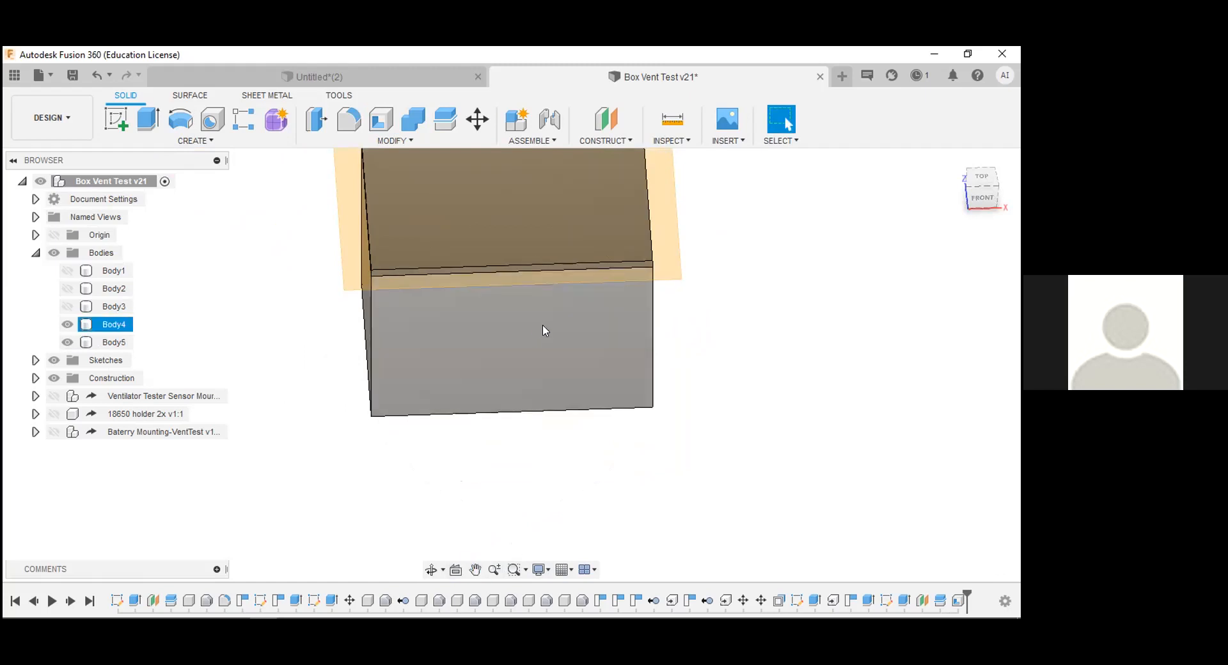
drag(539, 214, 482, 293)
key(Escape)
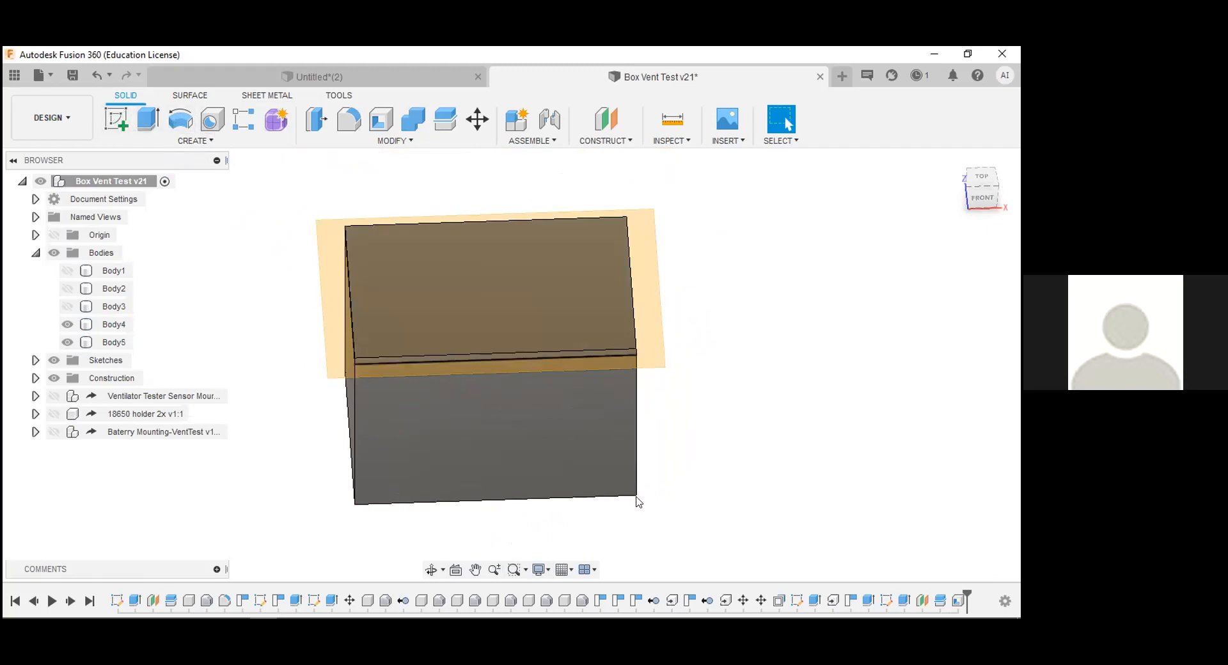
click(122, 117)
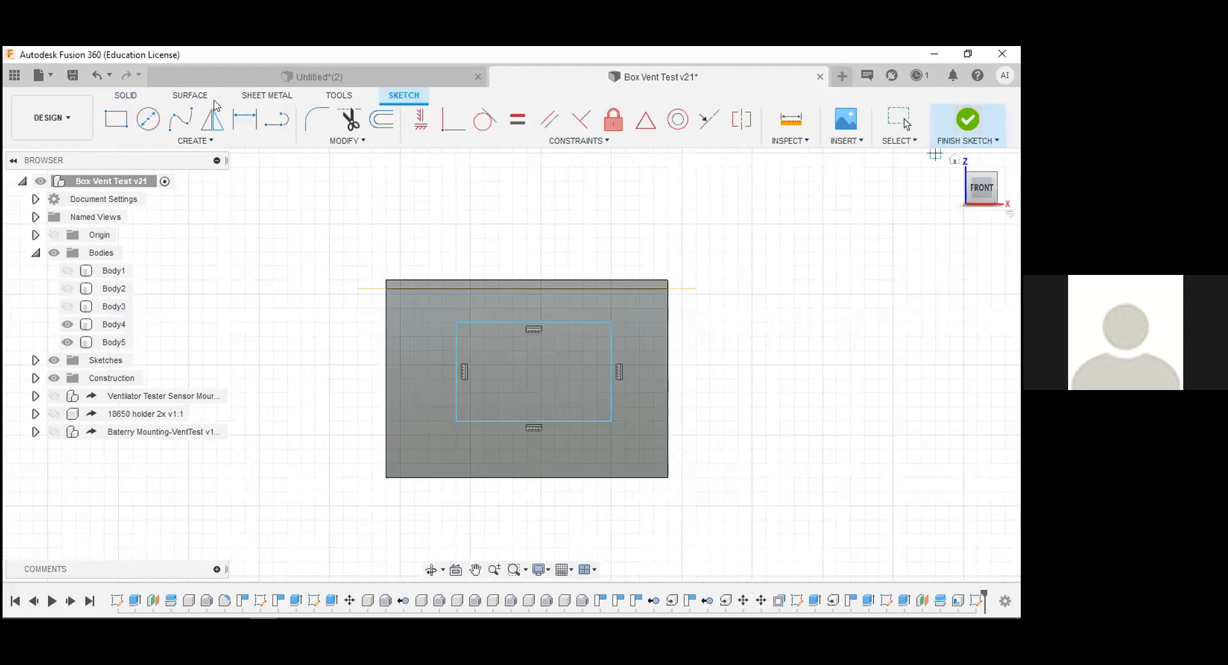
- Cut the sketched rectangle 5 mm into the base's front wall with Extrude
key(e)
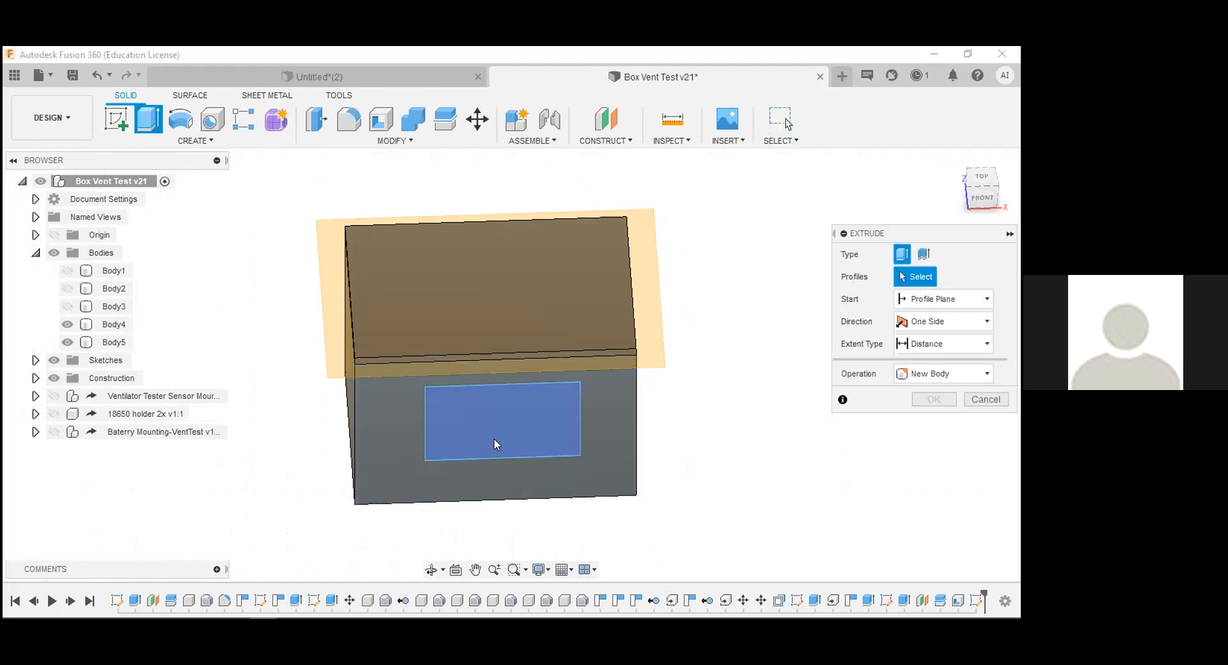
click(494, 439)
drag(502, 430, 501, 415)
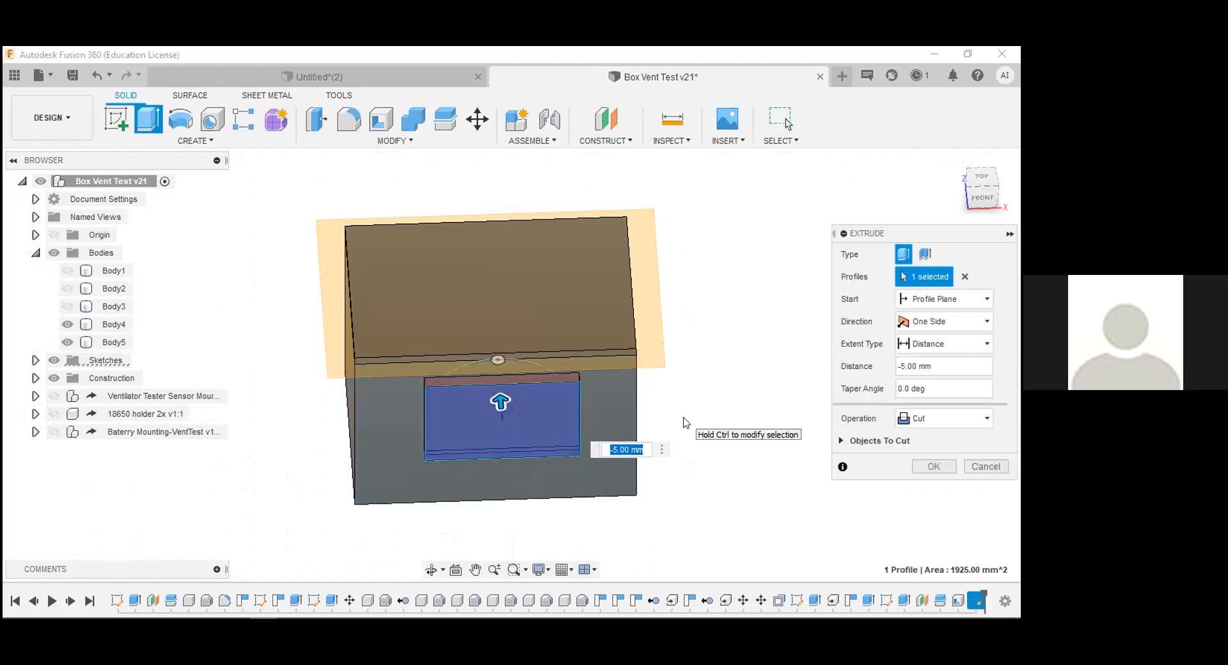
key(Return)
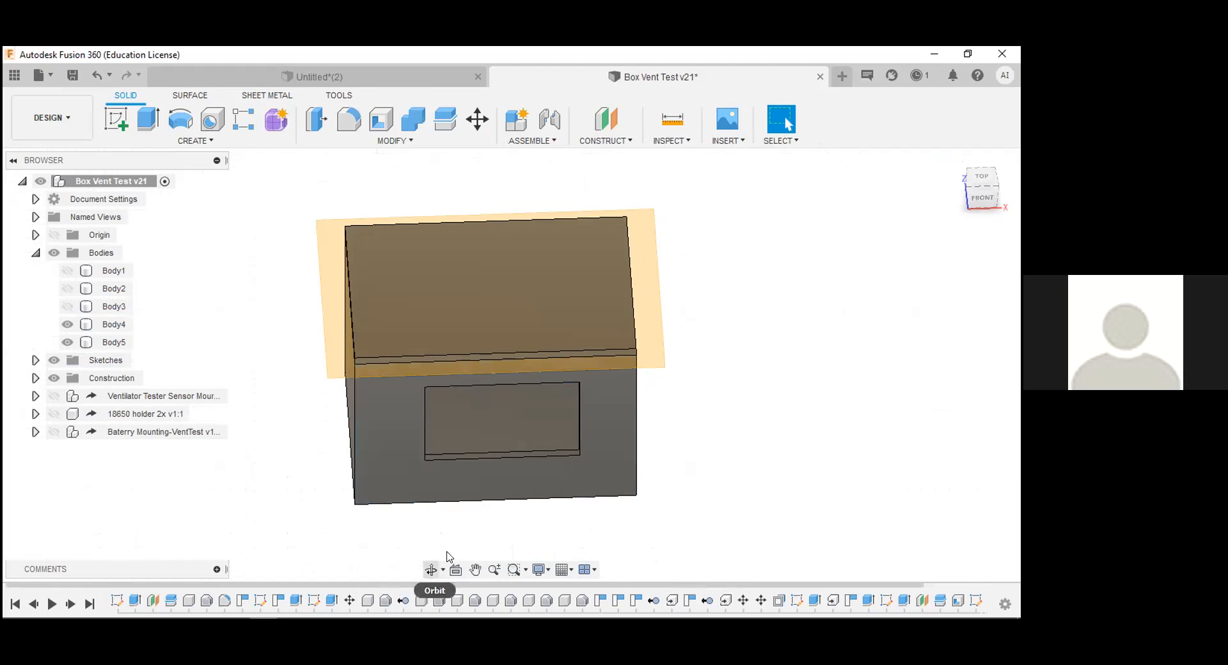
- Inspect the window opening from the side and front, and undo the cut
click(431, 570)
drag(551, 449, 552, 439)
drag(661, 408, 449, 410)
click(540, 393)
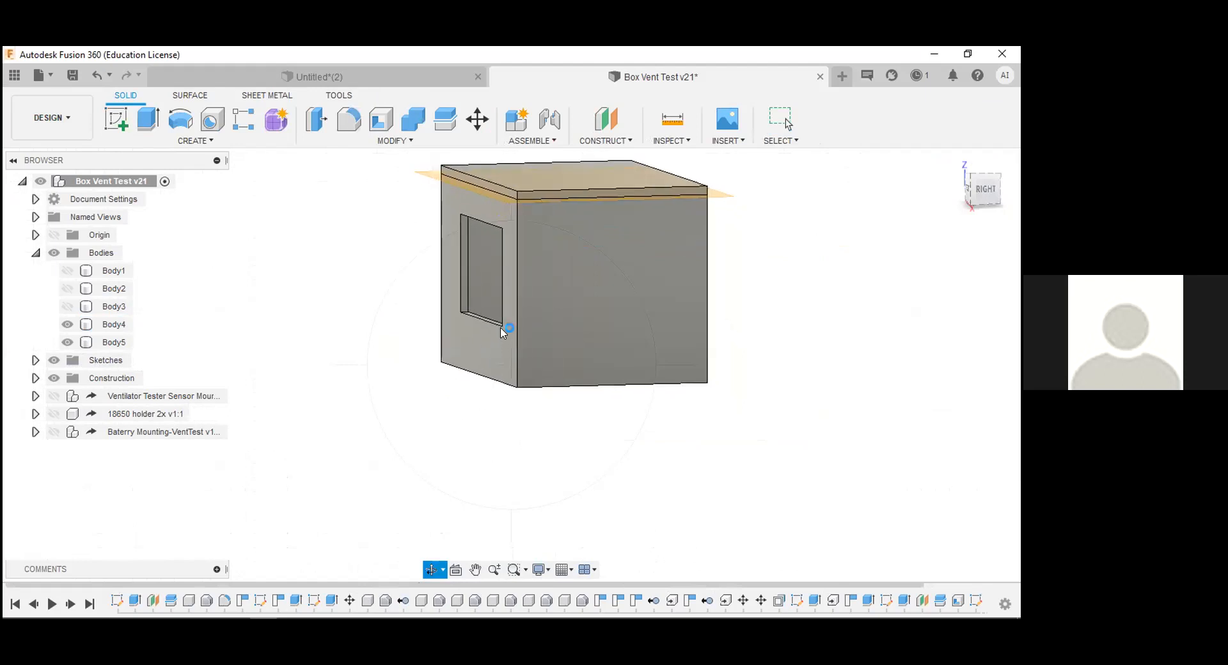
drag(482, 267, 589, 284)
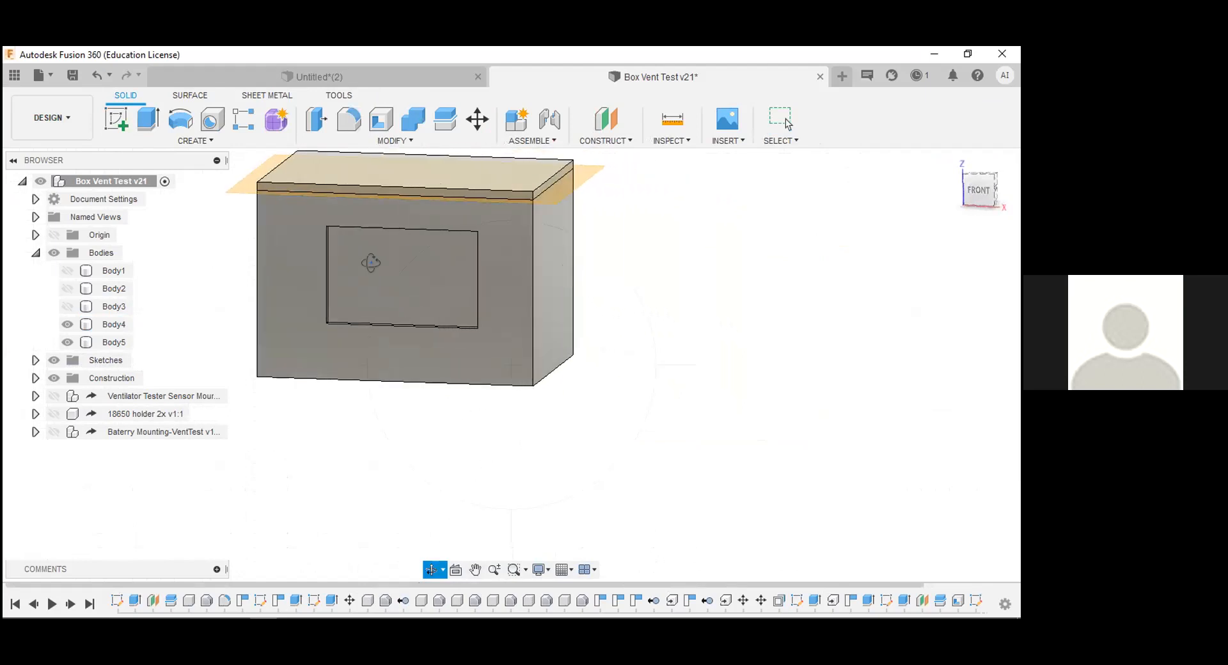
key(Escape)
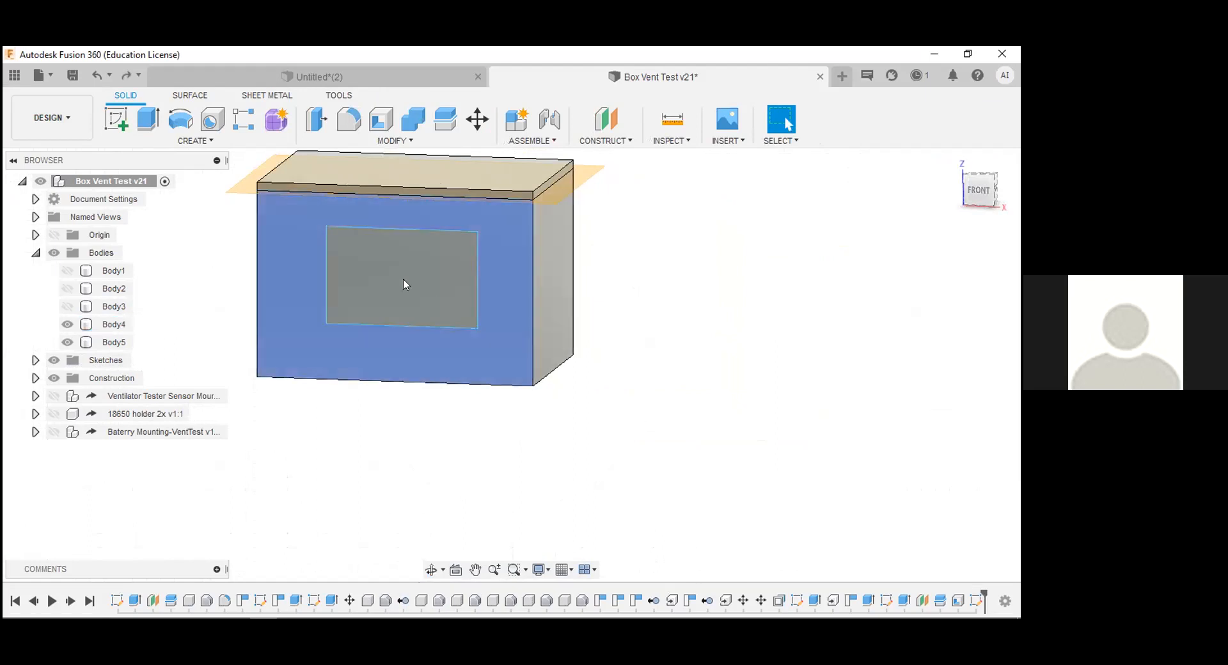
- Extrude the front rectangle -10 mm into the base as a new body
click(461, 302)
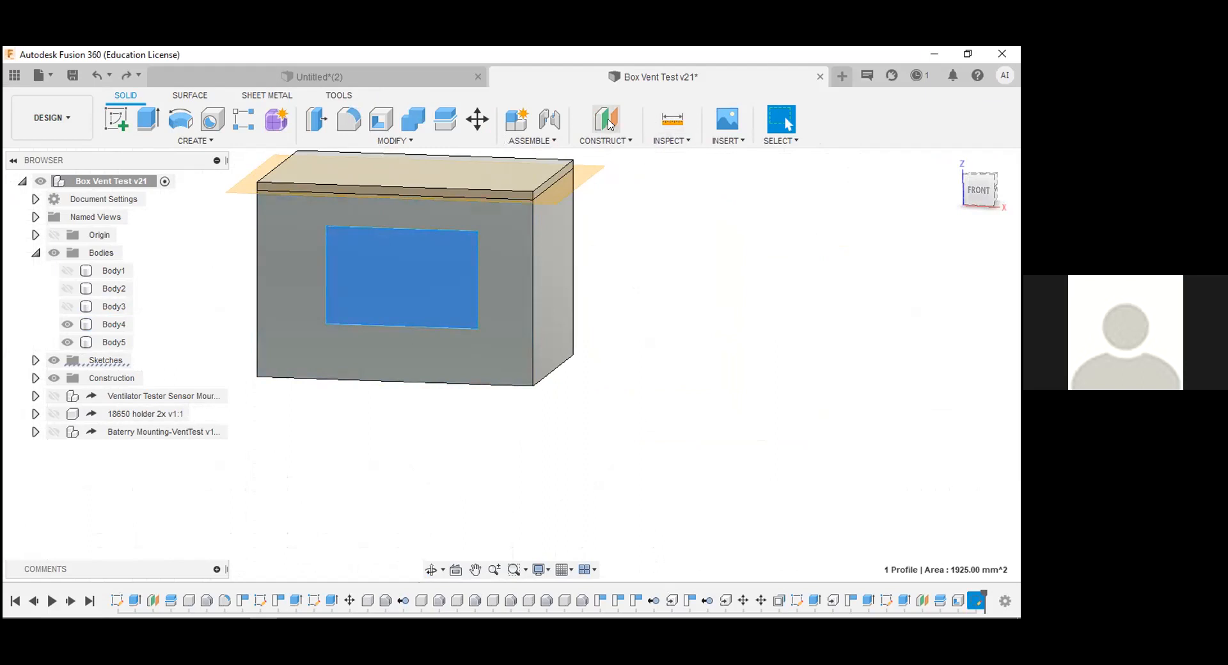
key(e)
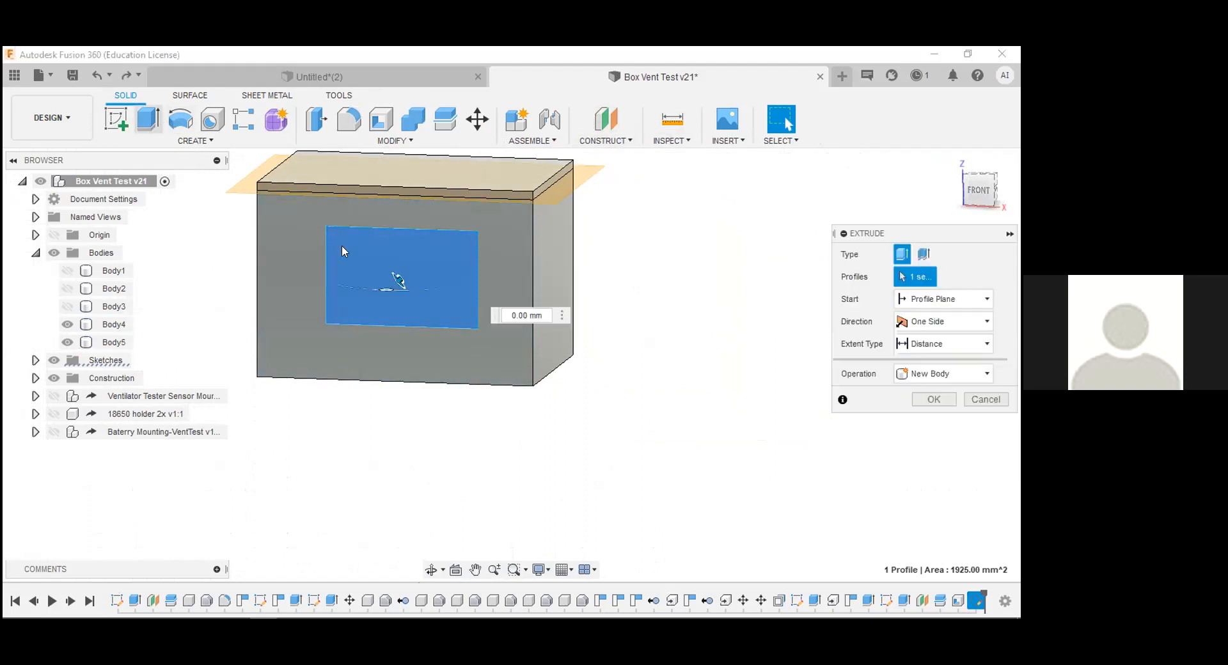
drag(392, 274, 406, 269)
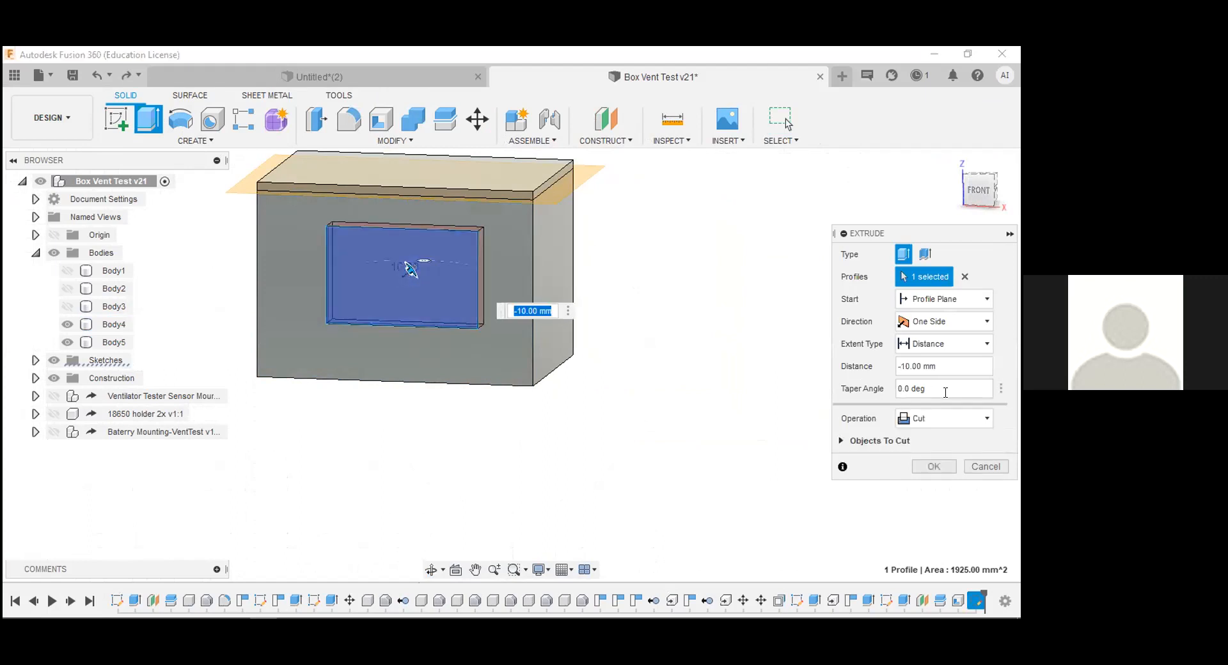
click(940, 419)
click(930, 488)
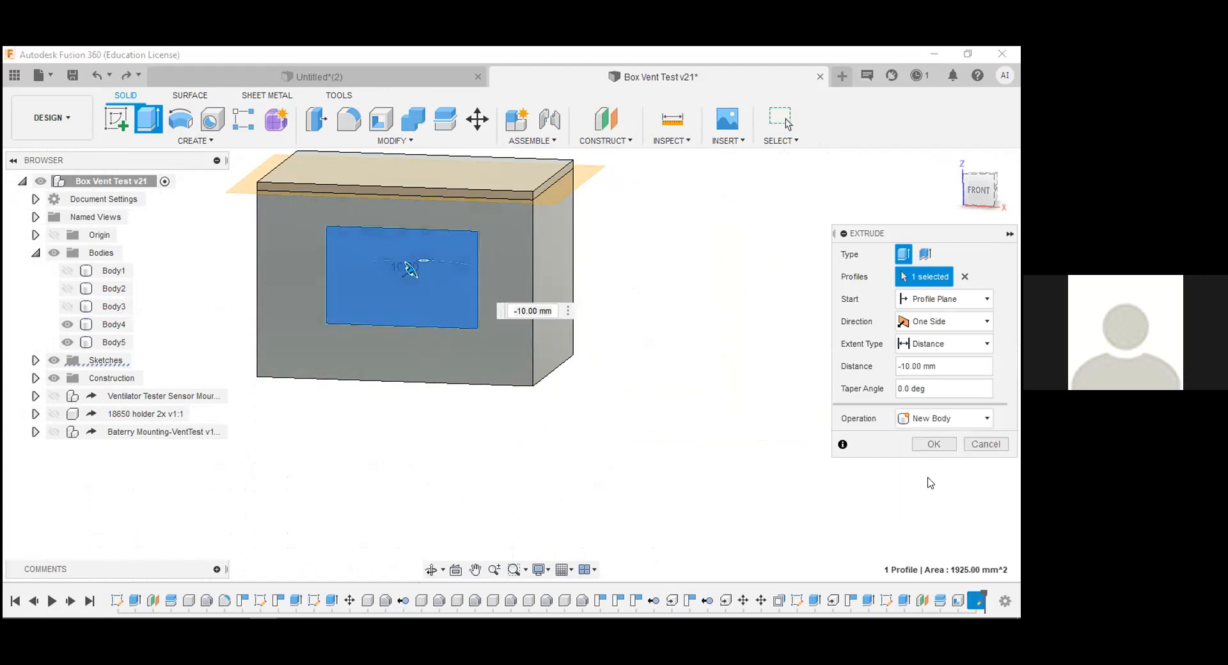
click(931, 444)
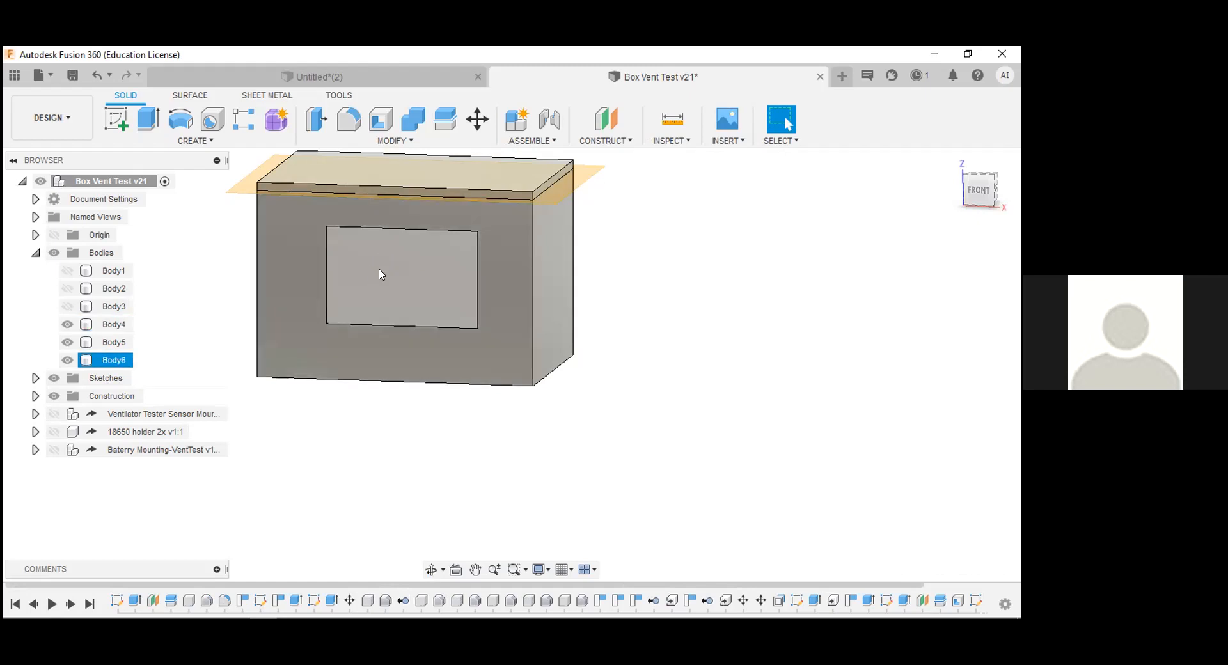
click(391, 291)
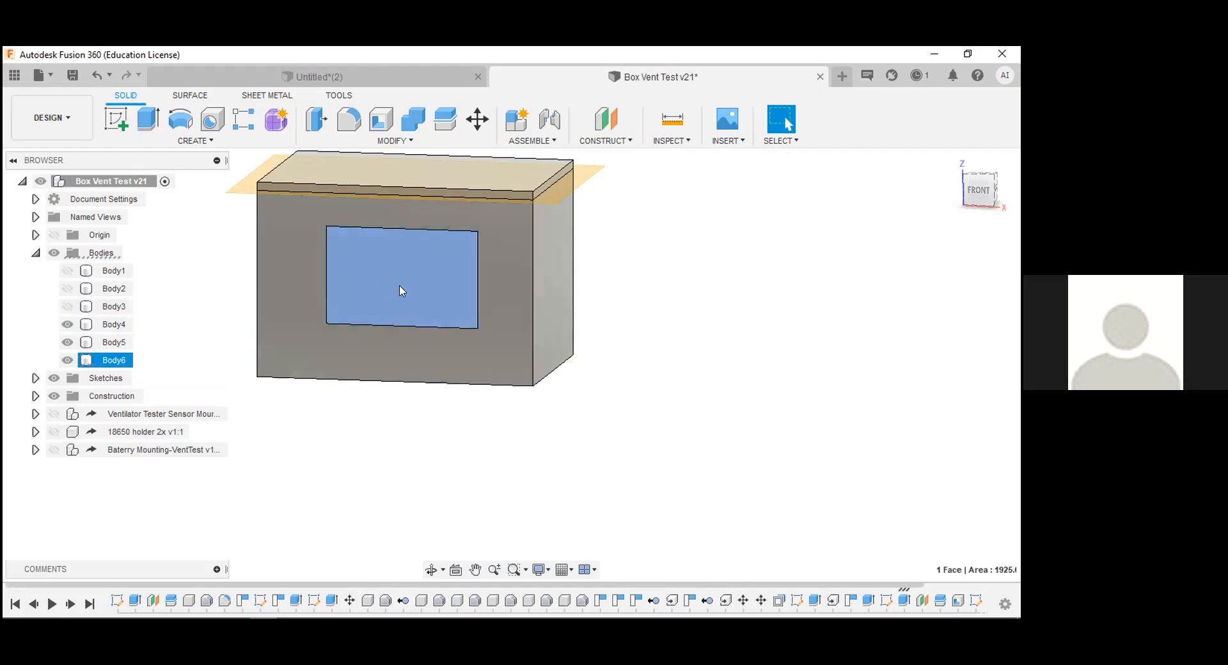
double_click(399, 286)
click(861, 359)
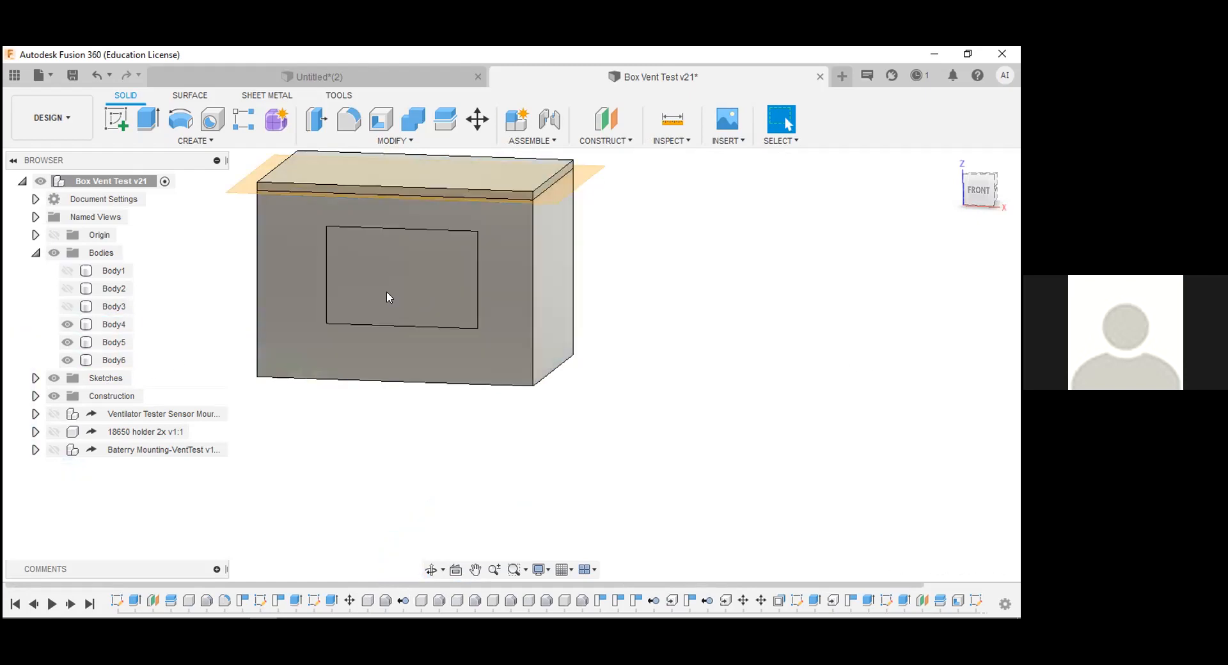
- Apply the Glass - Light Color appearance to the rectangular window body, Body6
click(125, 362)
right_click(124, 362)
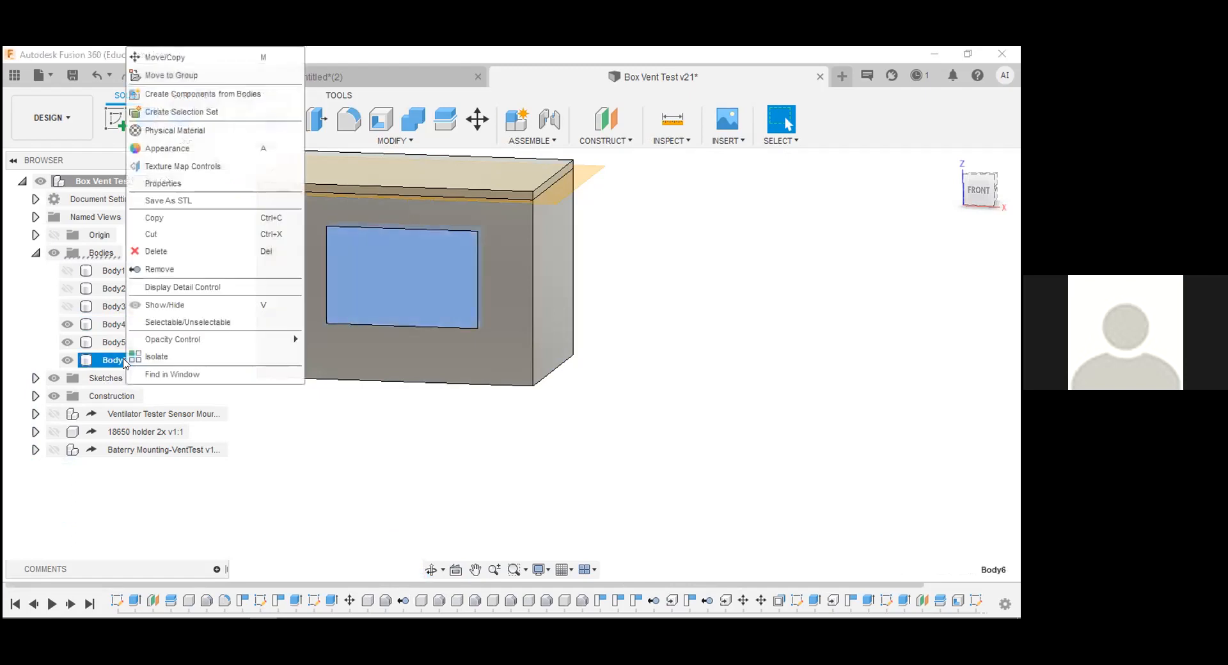
click(207, 154)
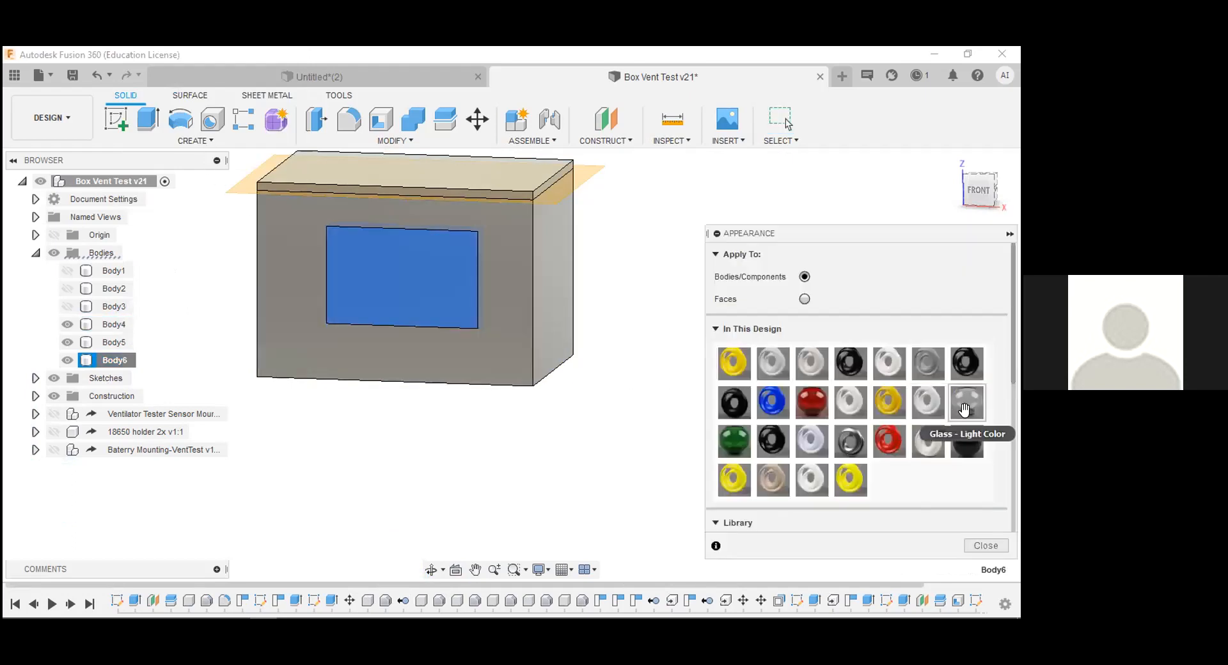
drag(965, 405, 404, 286)
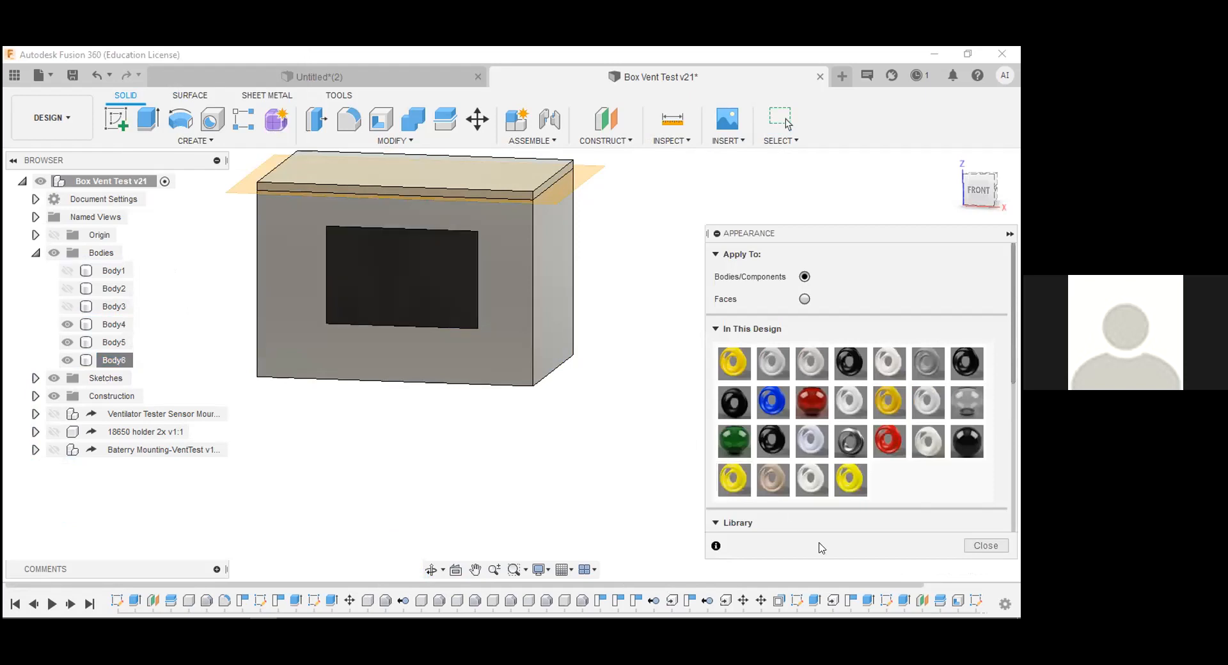
click(986, 545)
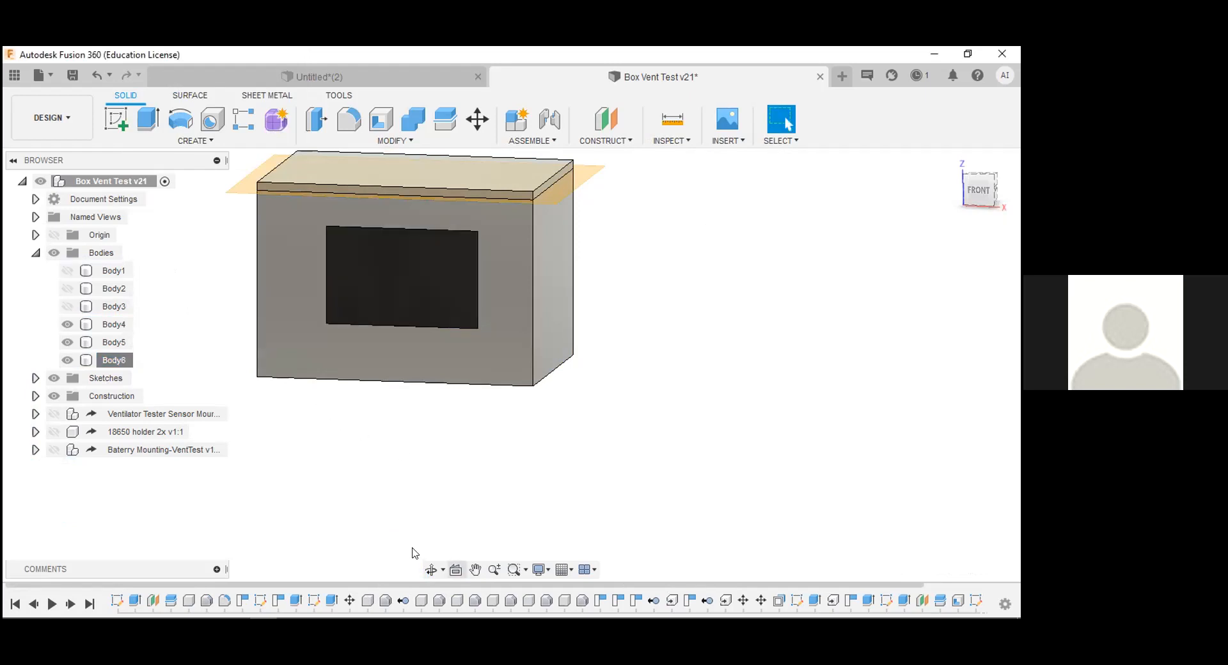
click(431, 569)
drag(455, 310, 396, 307)
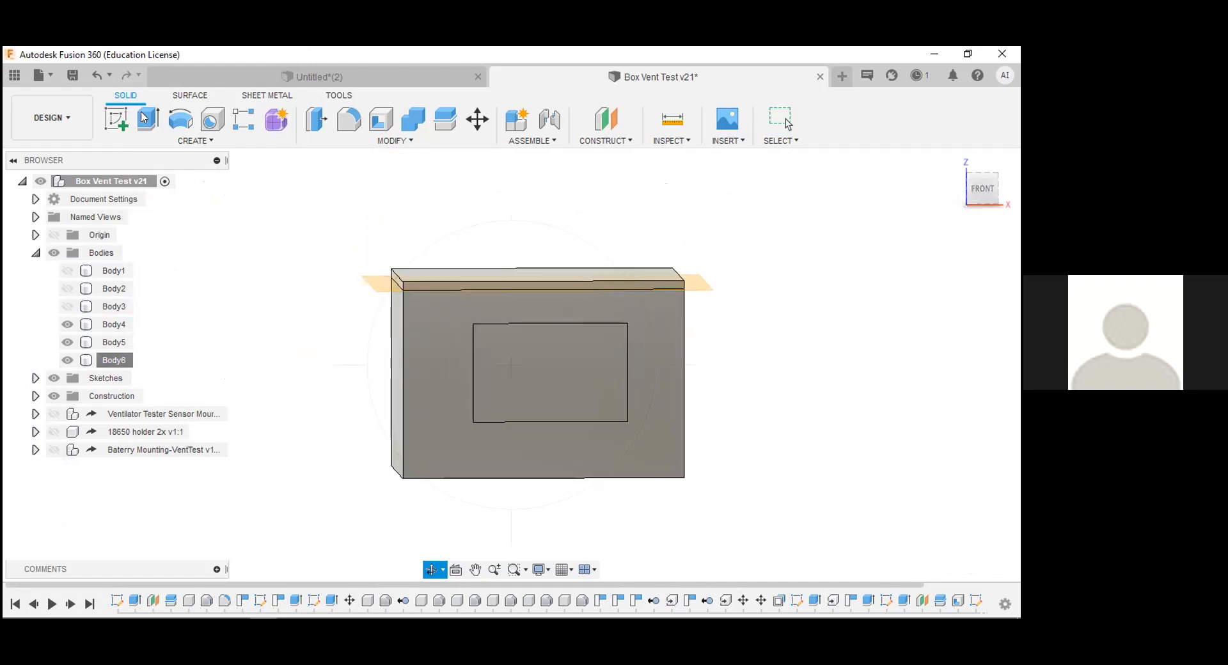
key(Escape)
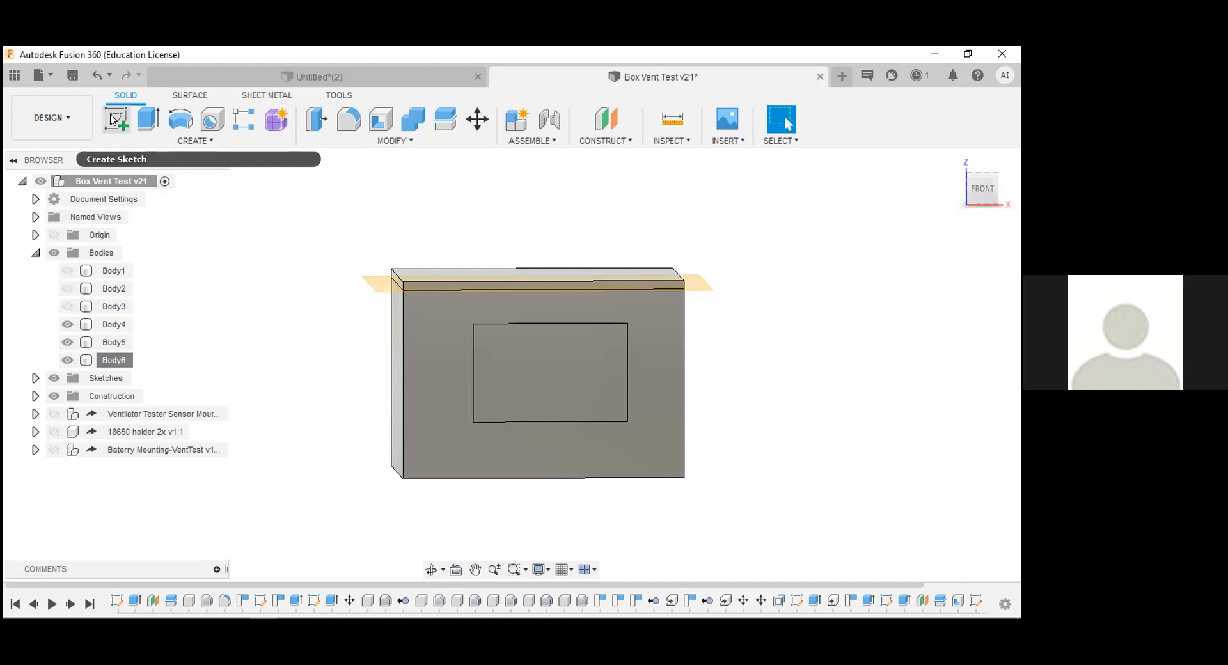
click(116, 117)
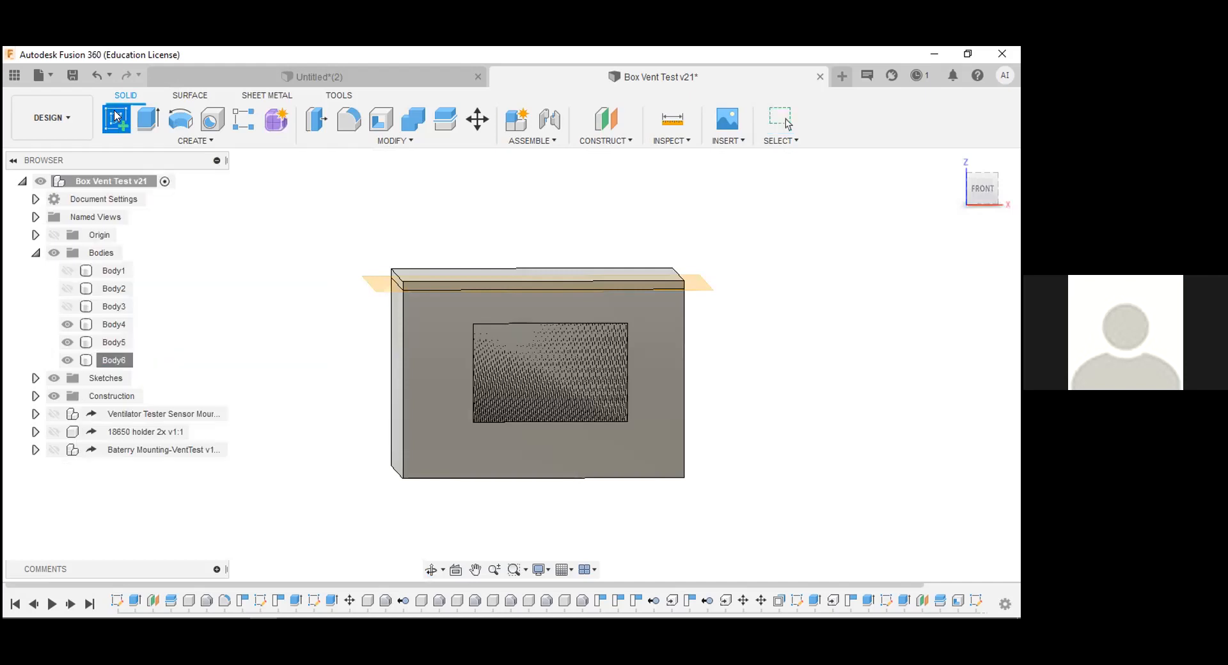
click(506, 399)
key(Escape)
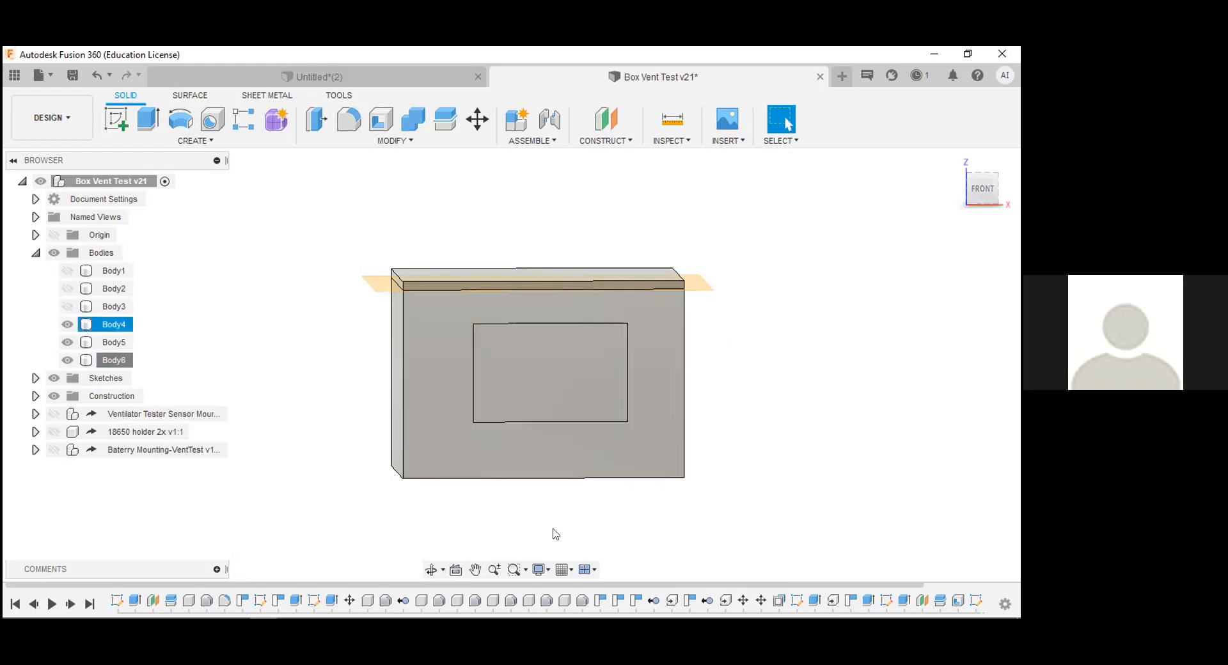
- Derive the complete 18650 Battery Holder component from the Admin Project into the Box Vent Test design
click(742, 142)
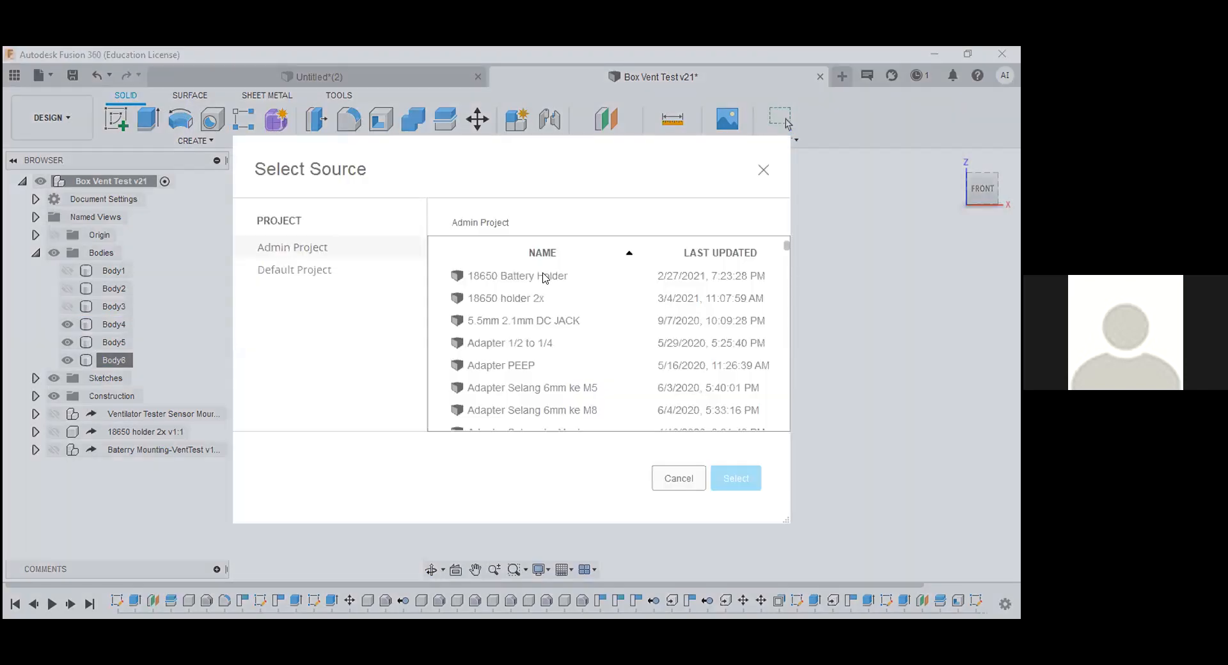
click(727, 480)
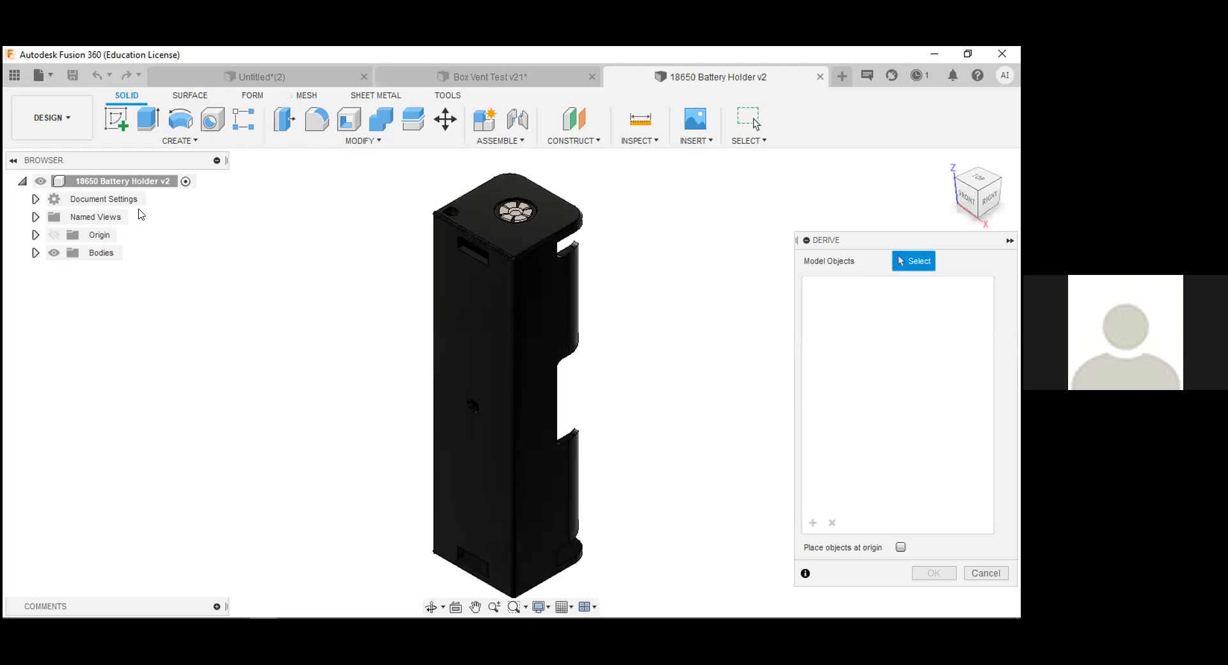
click(90, 182)
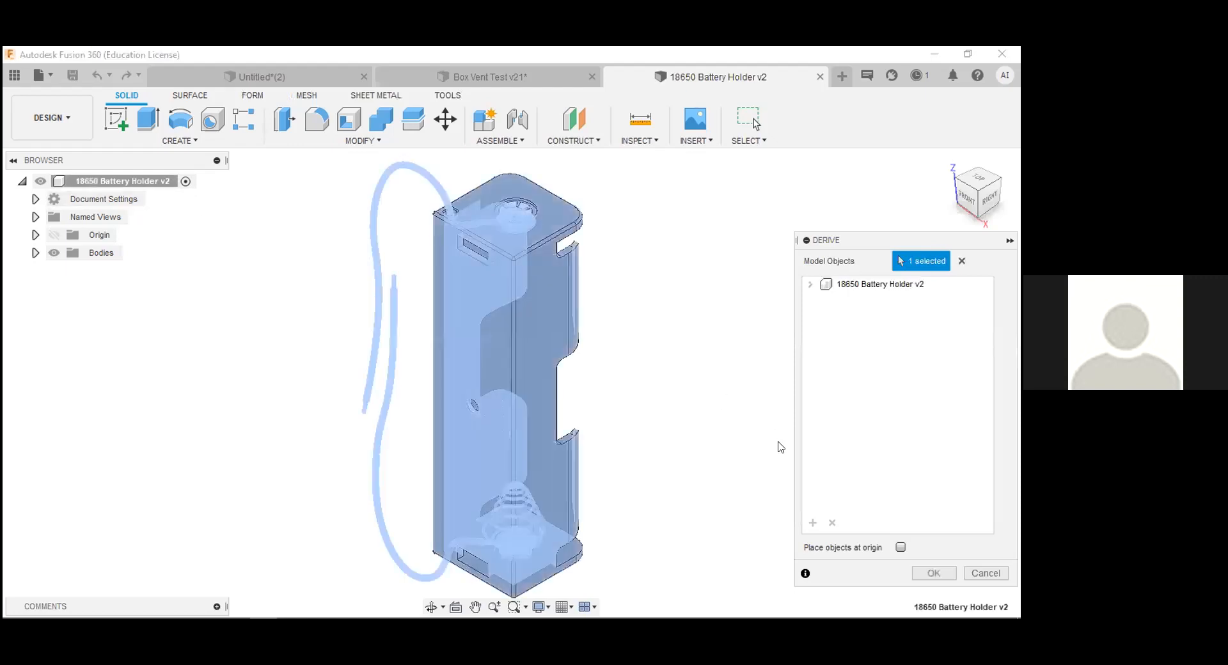
key(Return)
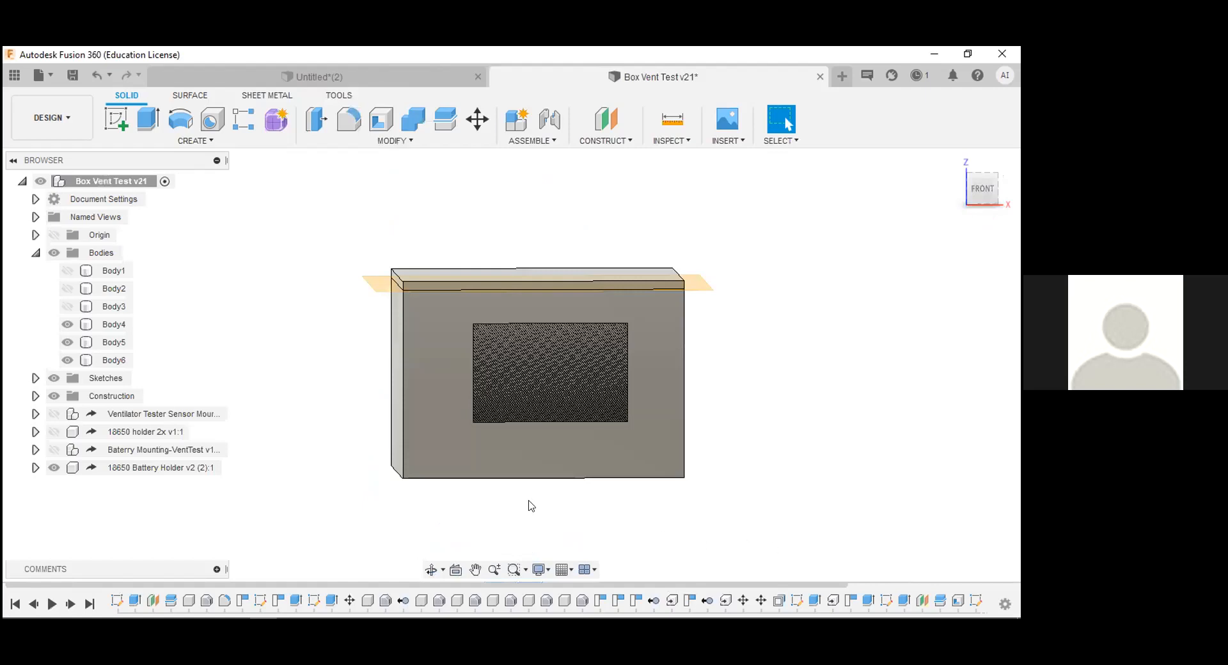
- Rotate the derived 18650 Battery Holder component from upright to lying horizontally beside the enclosure
click(163, 469)
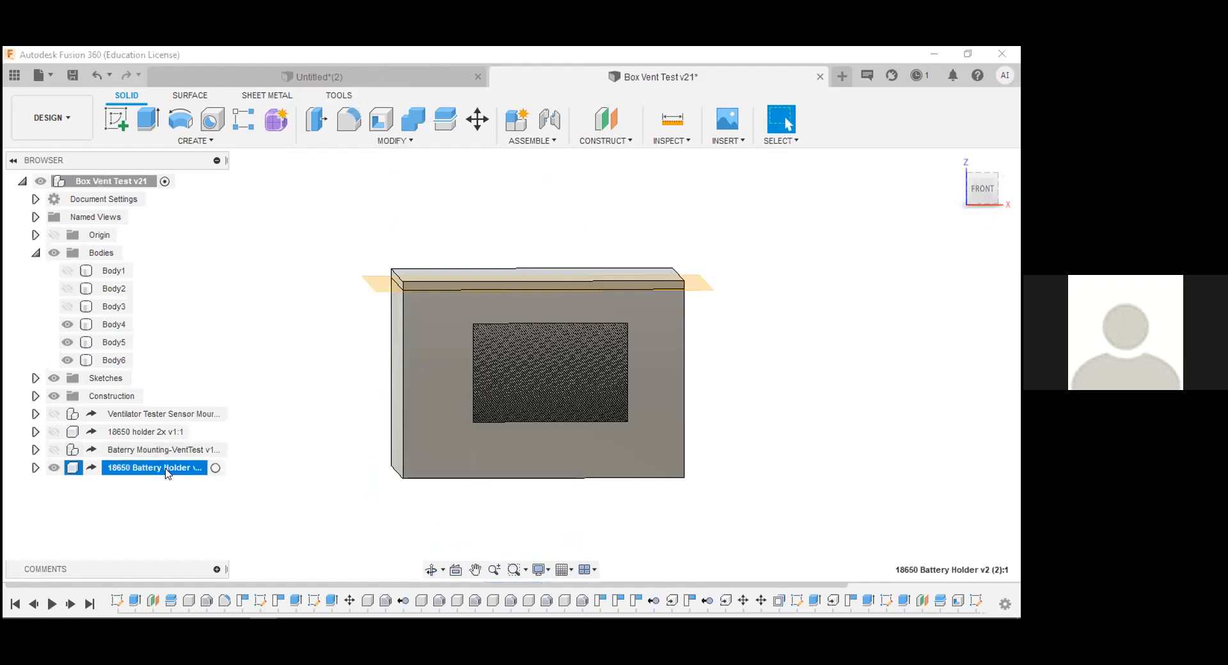
key(m)
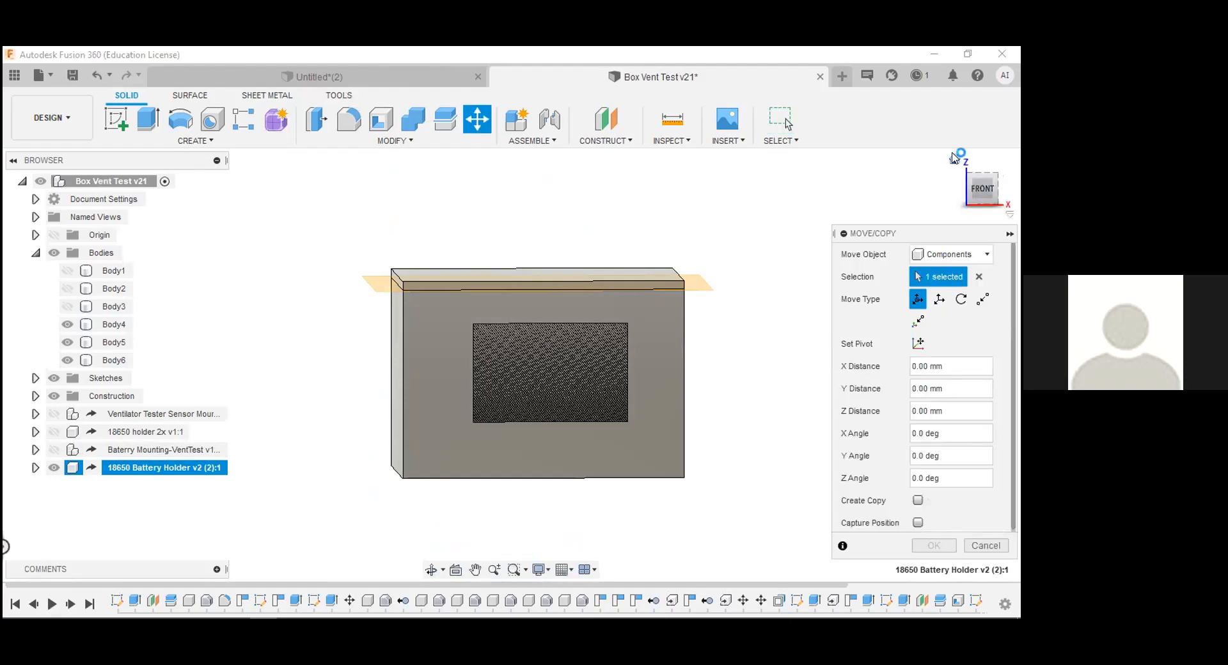
click(958, 155)
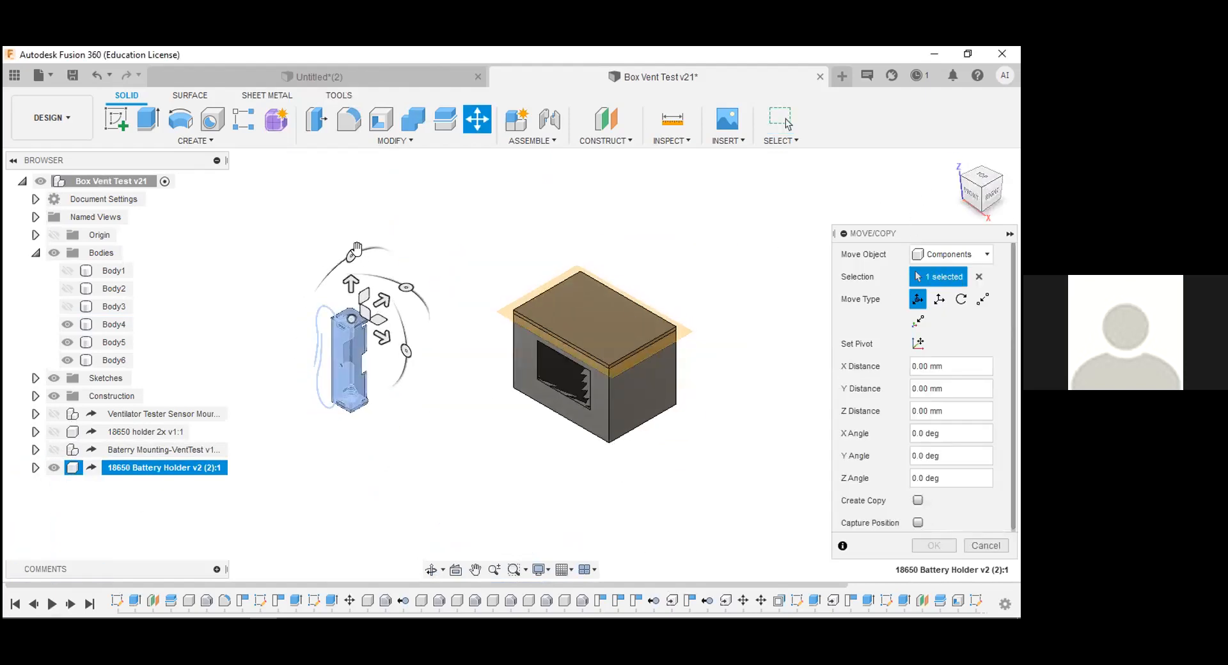
drag(357, 249, 291, 344)
click(314, 291)
key(Return)
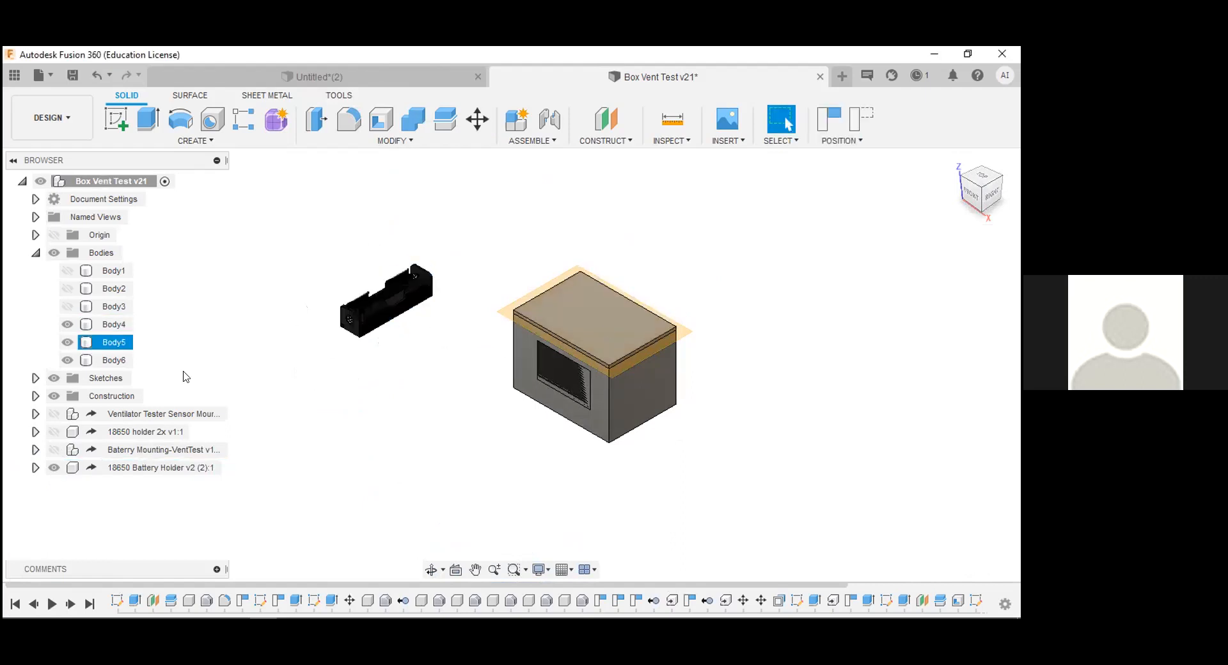
- Hide the lid body, Body5, keeping the base body, Body4, and the window body, Body6, shown
click(67, 362)
click(67, 361)
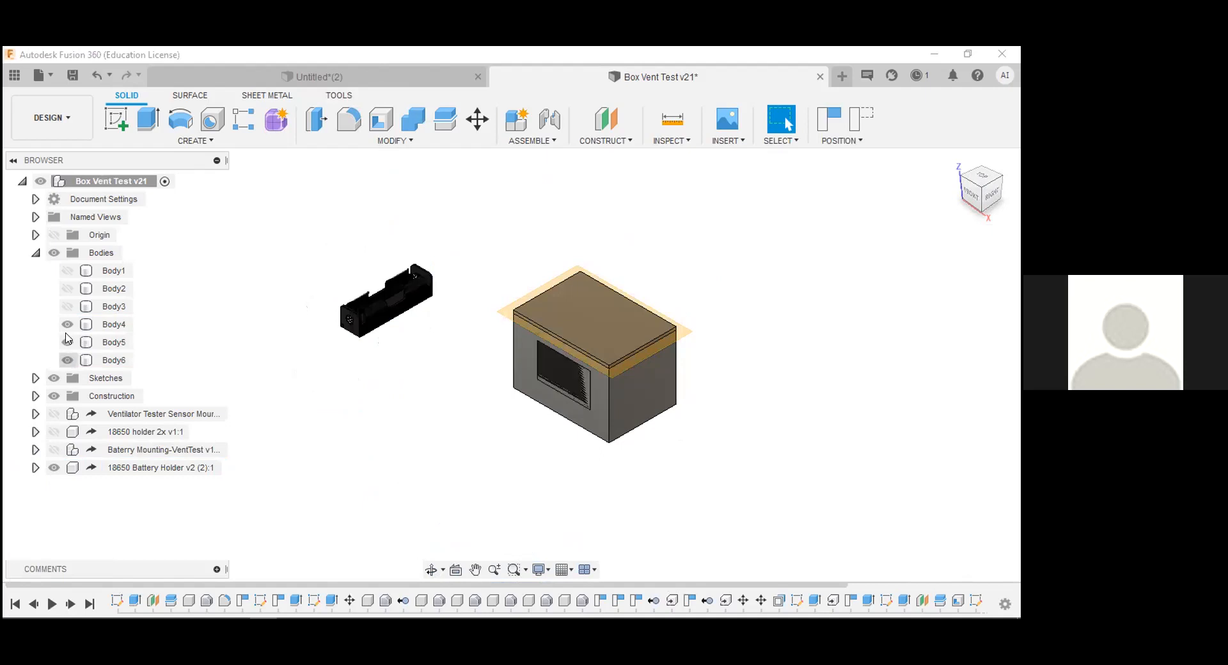
click(67, 324)
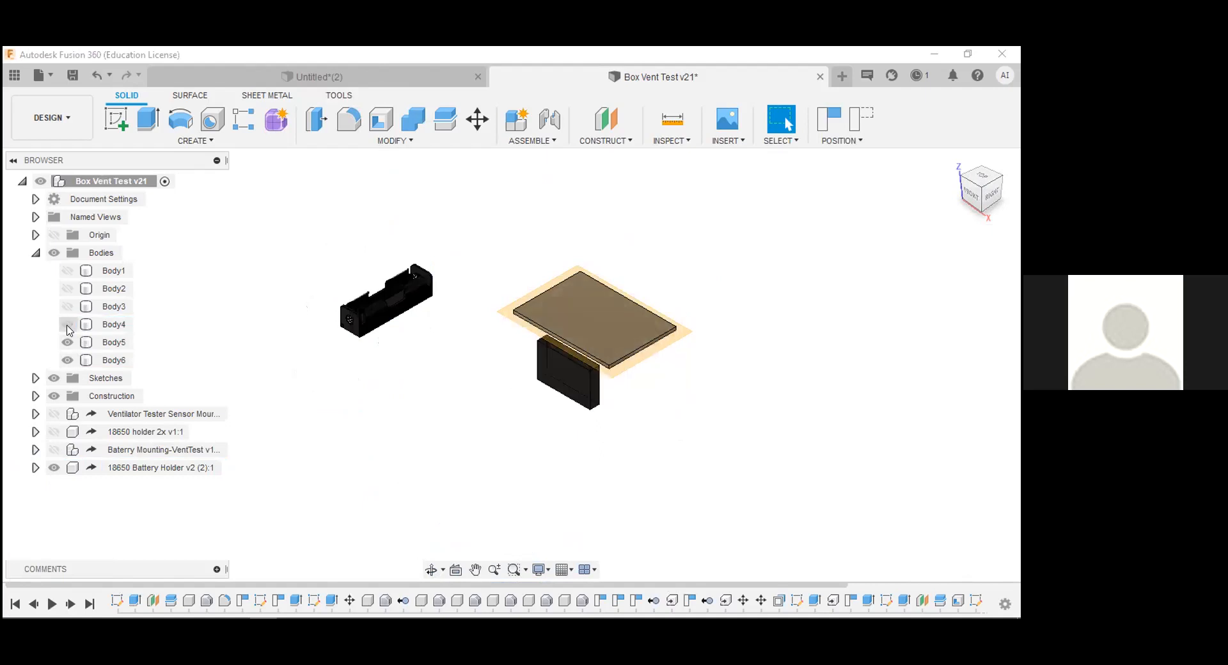
click(67, 324)
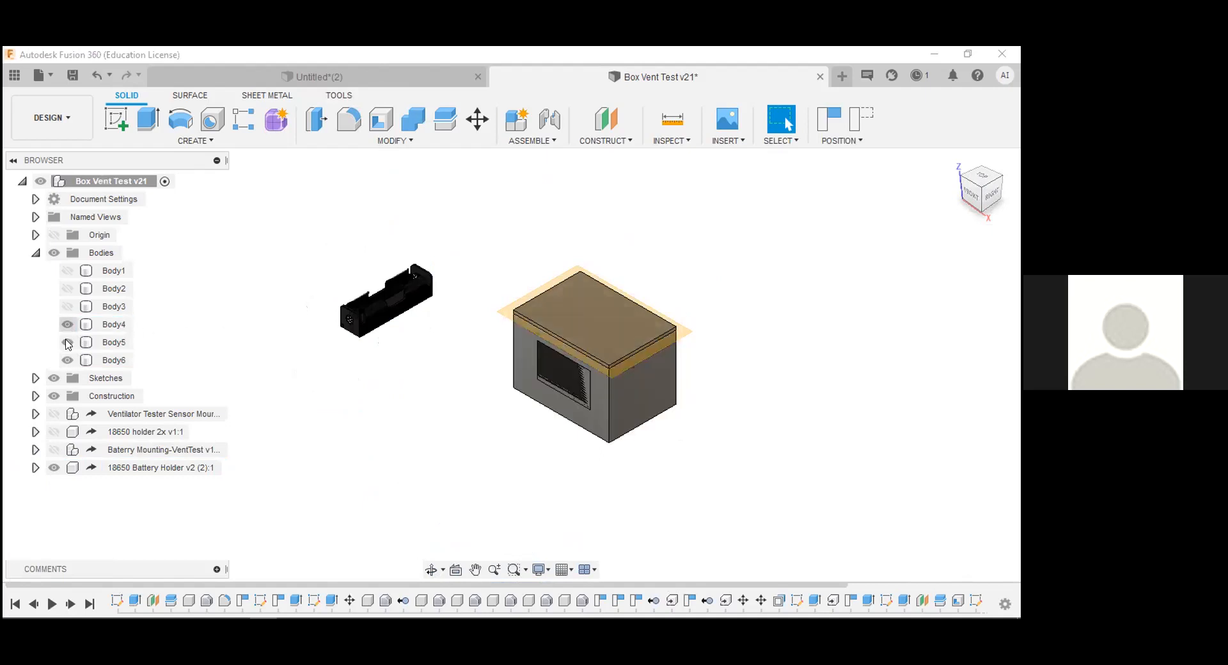
click(67, 343)
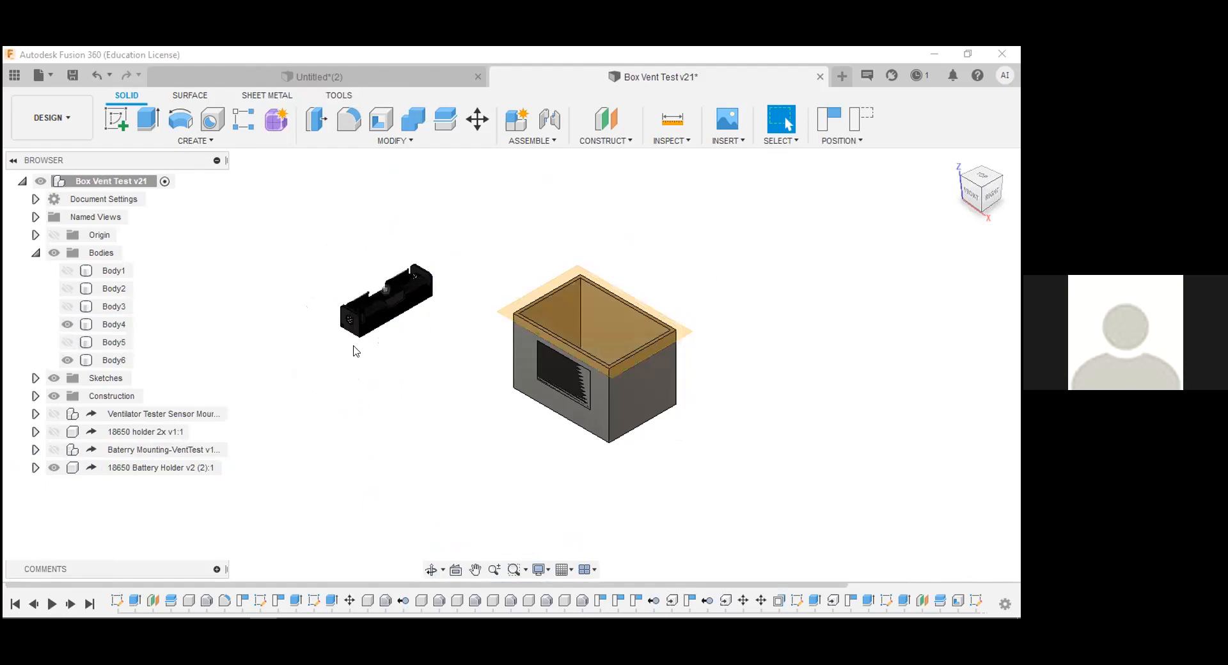
- Move the 18650 Battery Holder component over to the enclosure and rotate it -90 degrees about Y
click(128, 467)
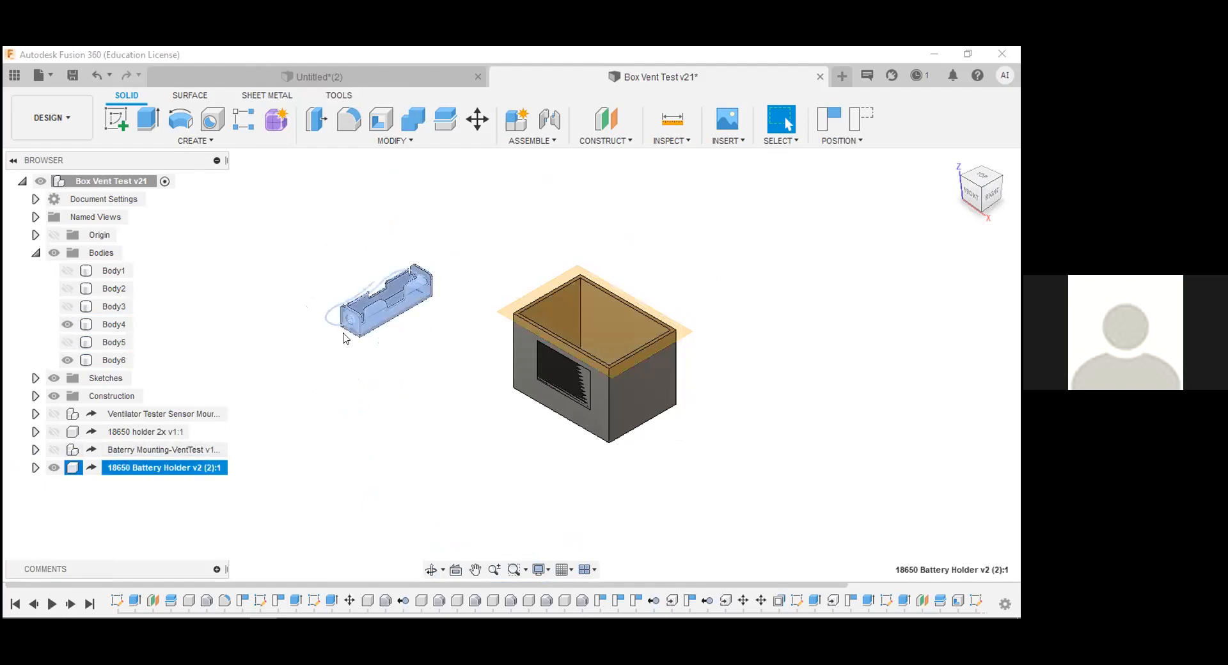
key(m)
drag(355, 332, 569, 389)
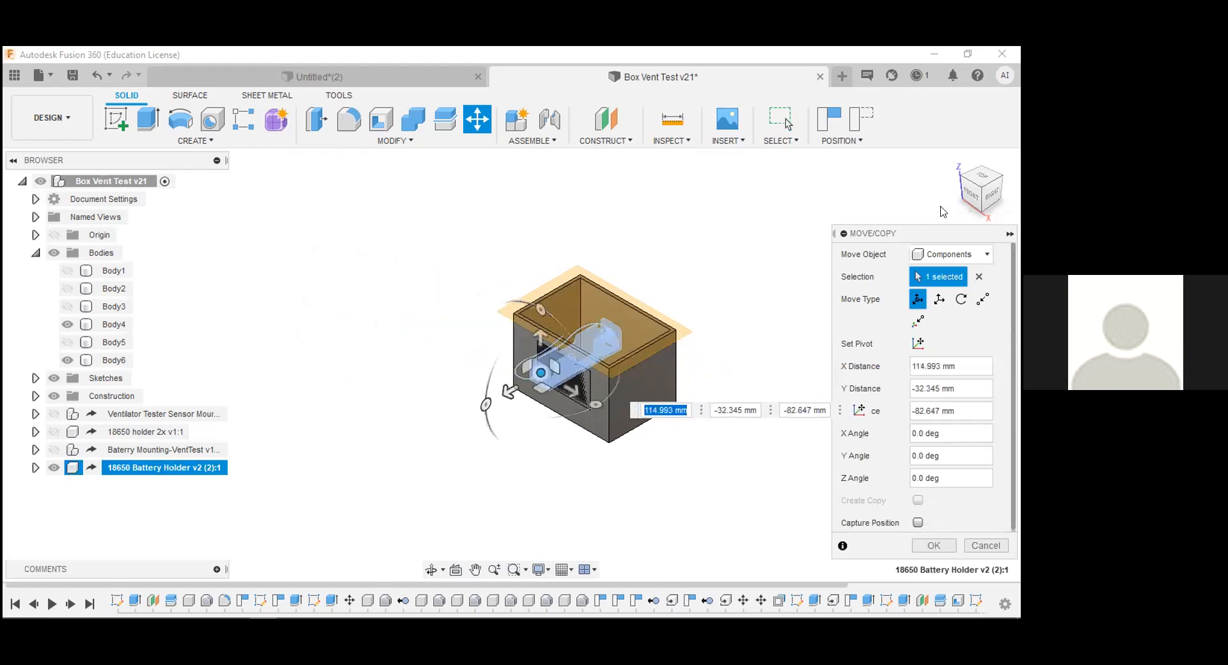
click(977, 182)
drag(518, 397, 456, 480)
drag(481, 536, 379, 465)
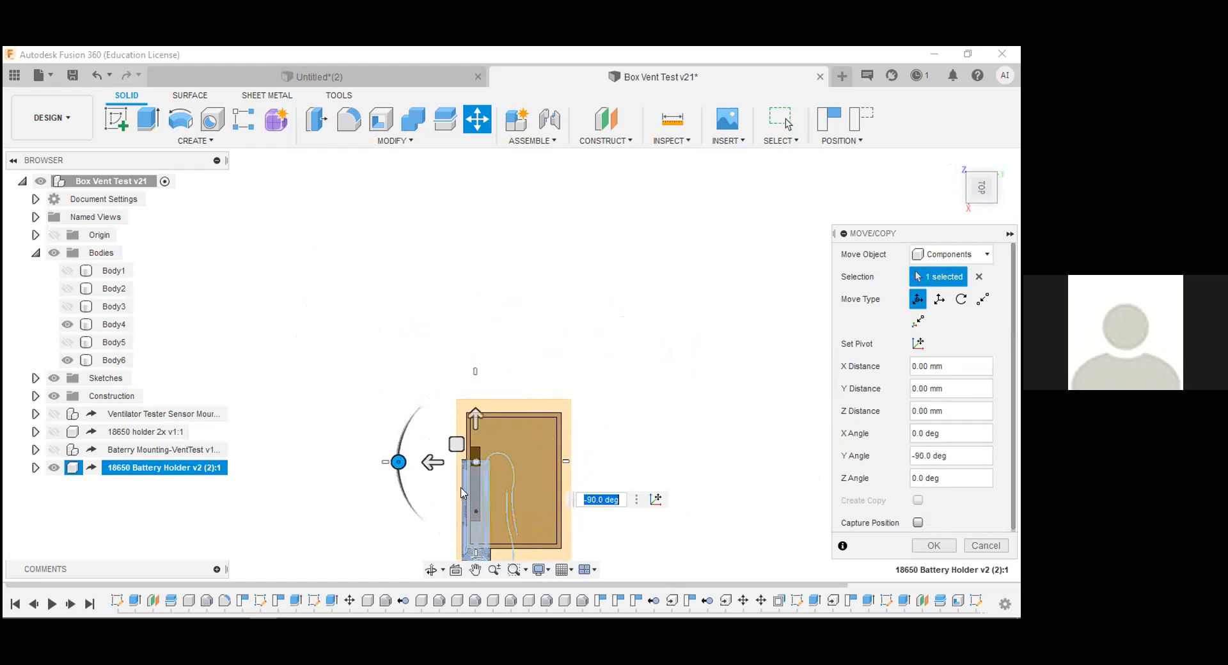
- Move the battery holder about -30.8 mm in X and 21.5 mm in Z, then 70 mm in Y into the enclosure
click(476, 462)
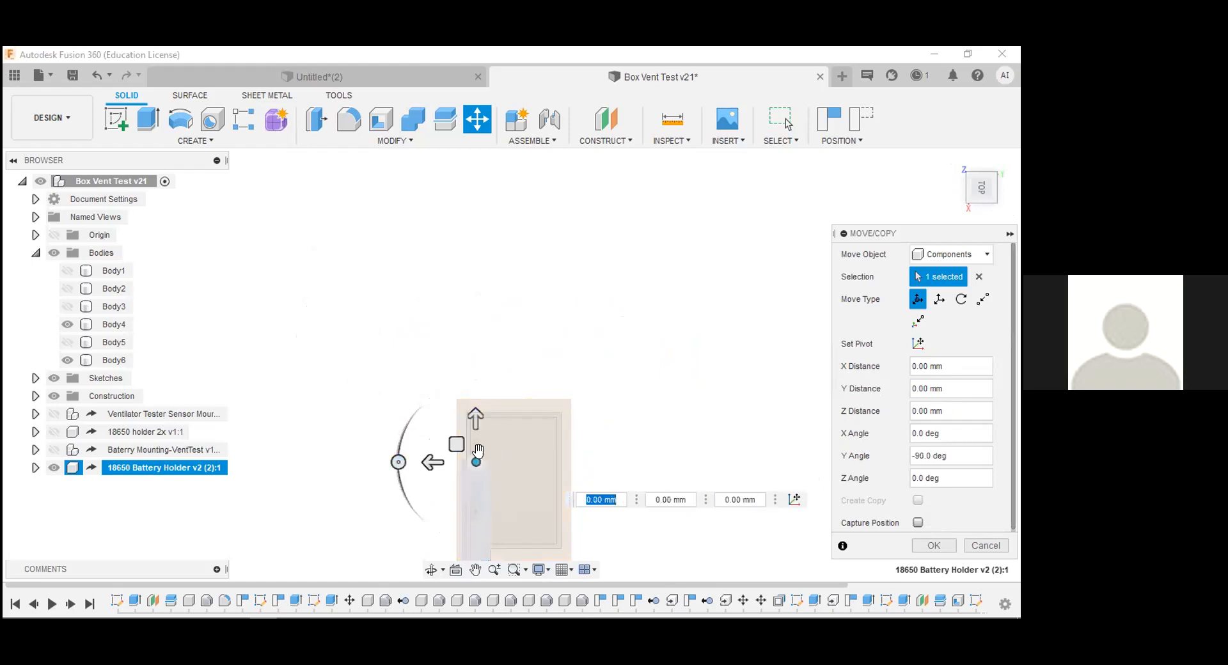
drag(474, 461, 517, 433)
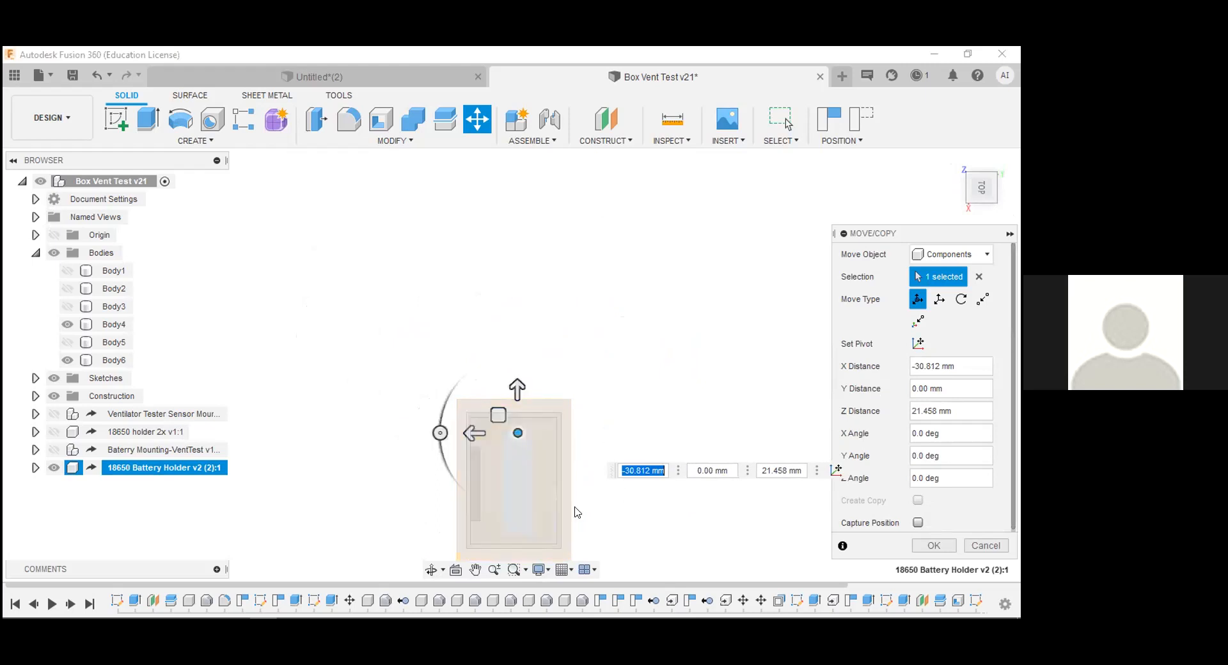
click(981, 208)
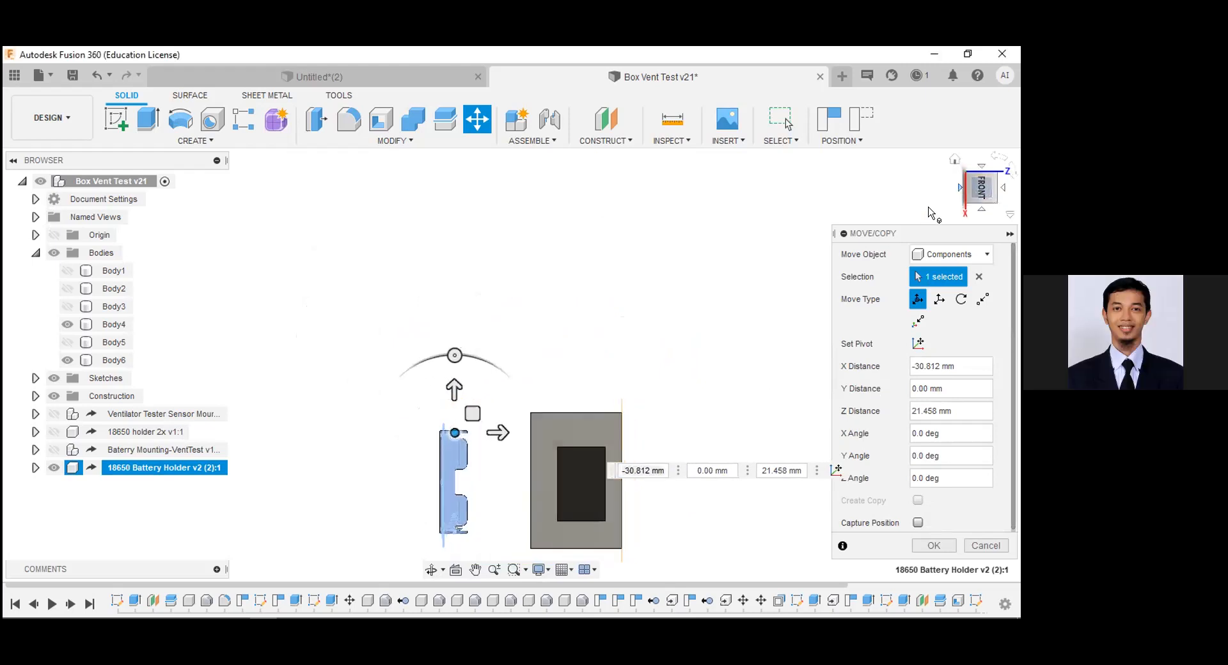
drag(498, 433, 592, 430)
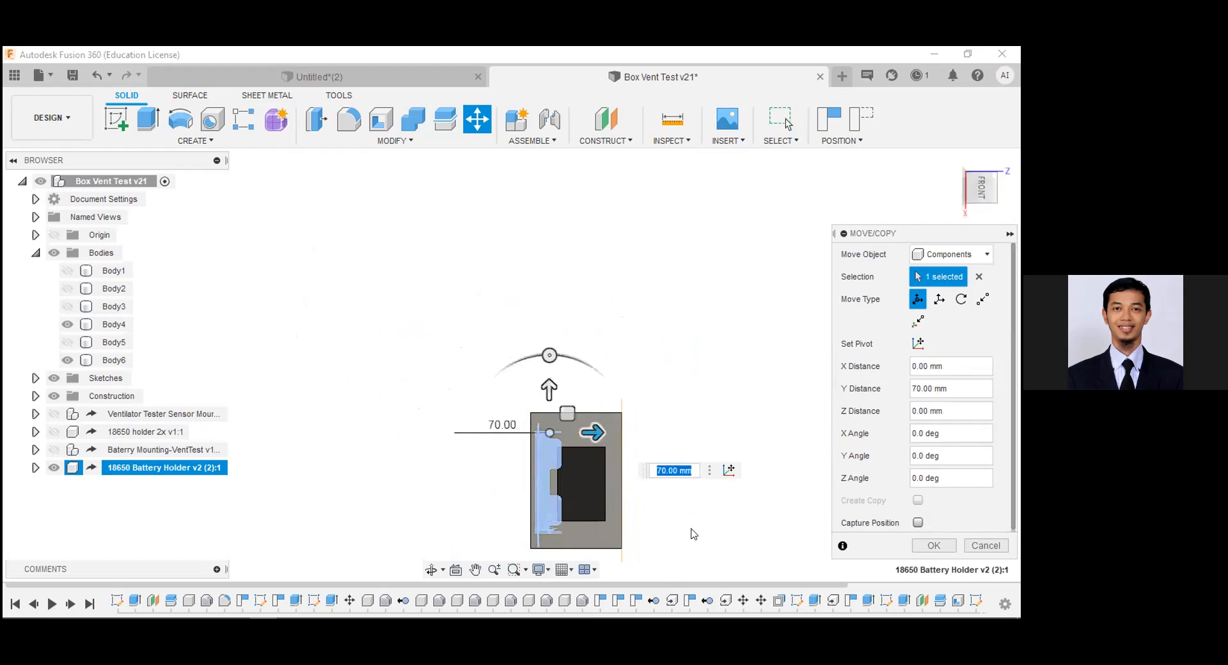
key(Return)
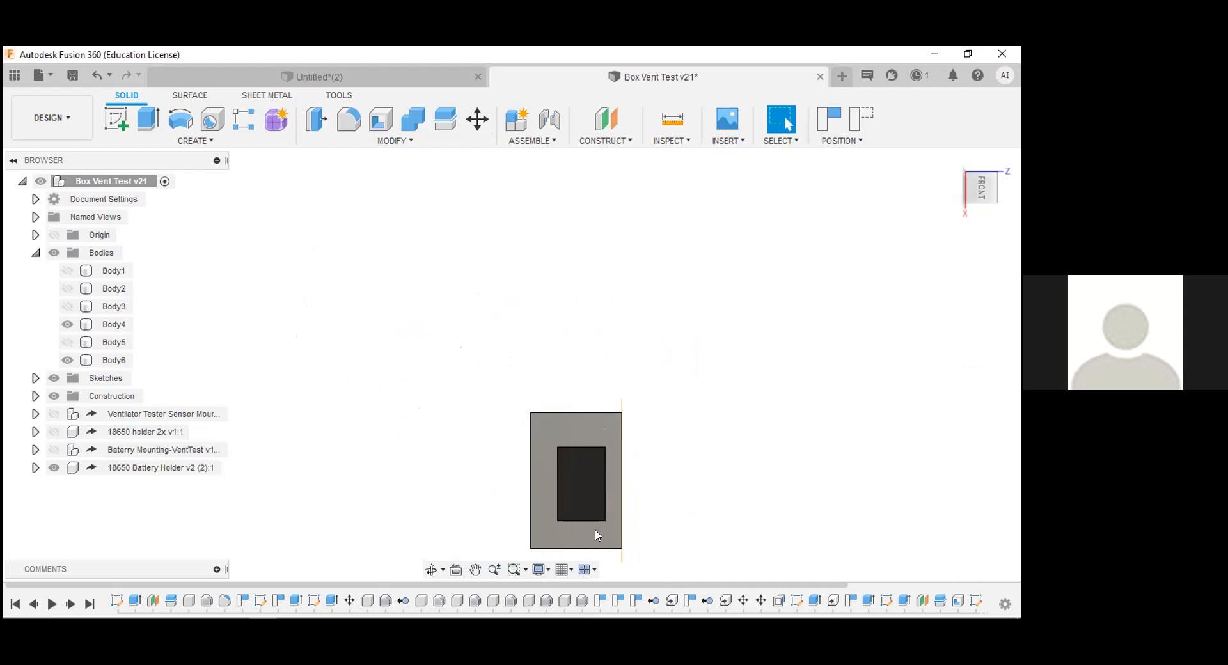
click(955, 164)
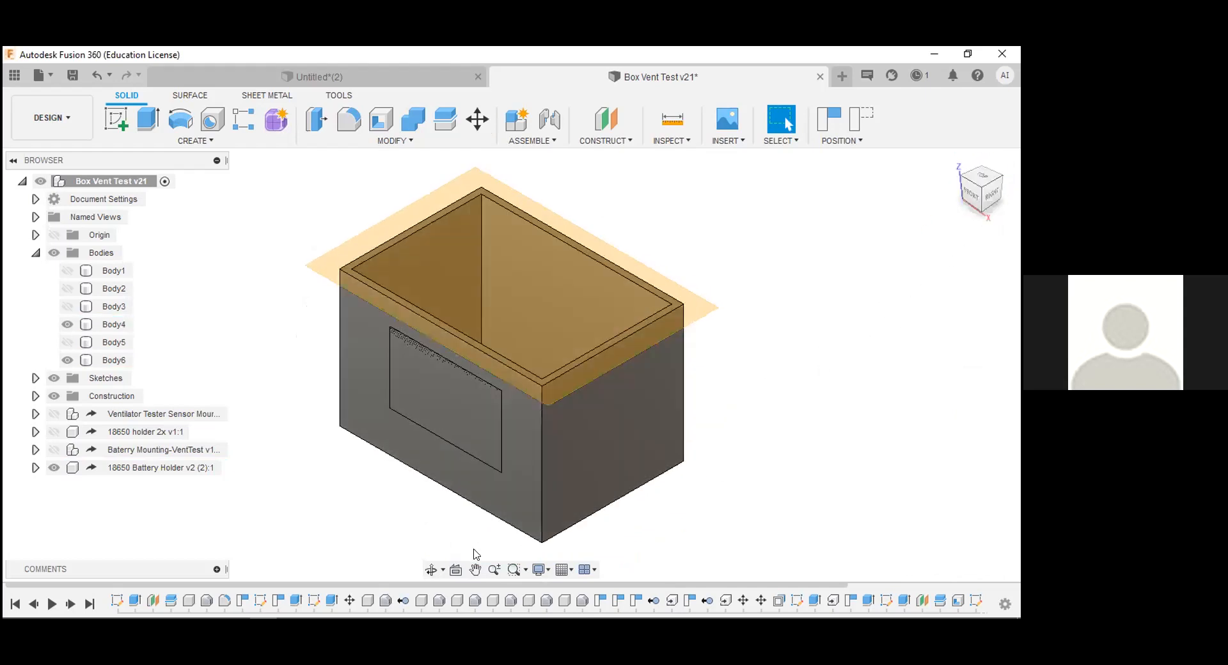
click(638, 363)
click(43, 76)
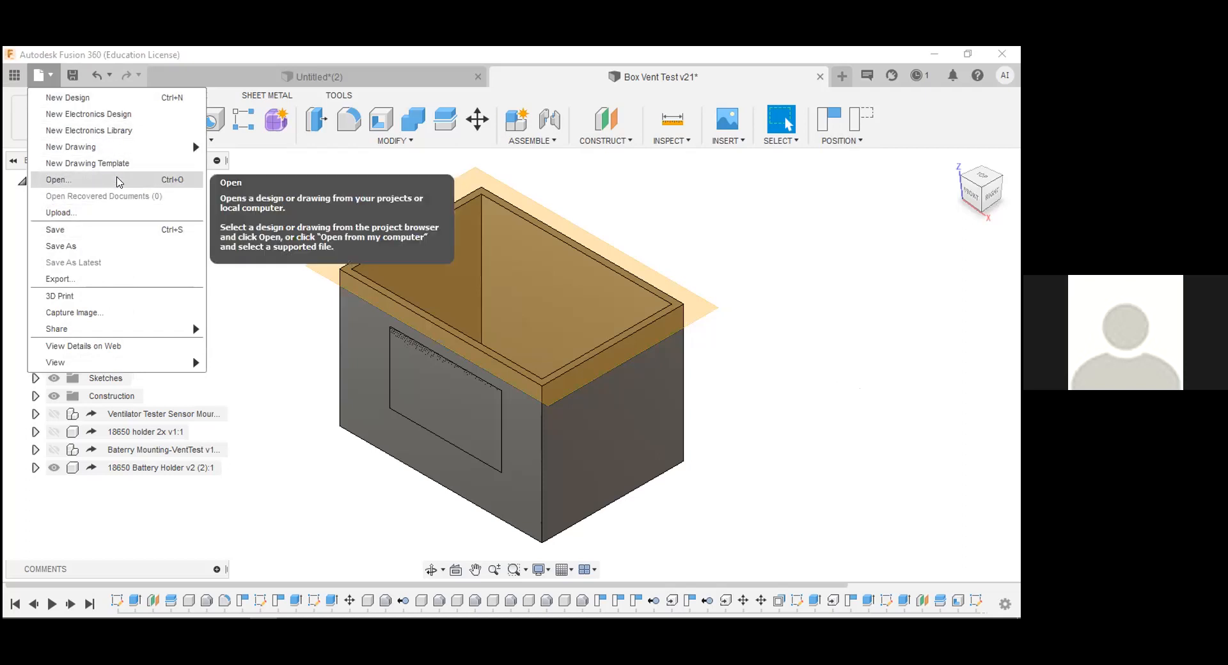
click(119, 182)
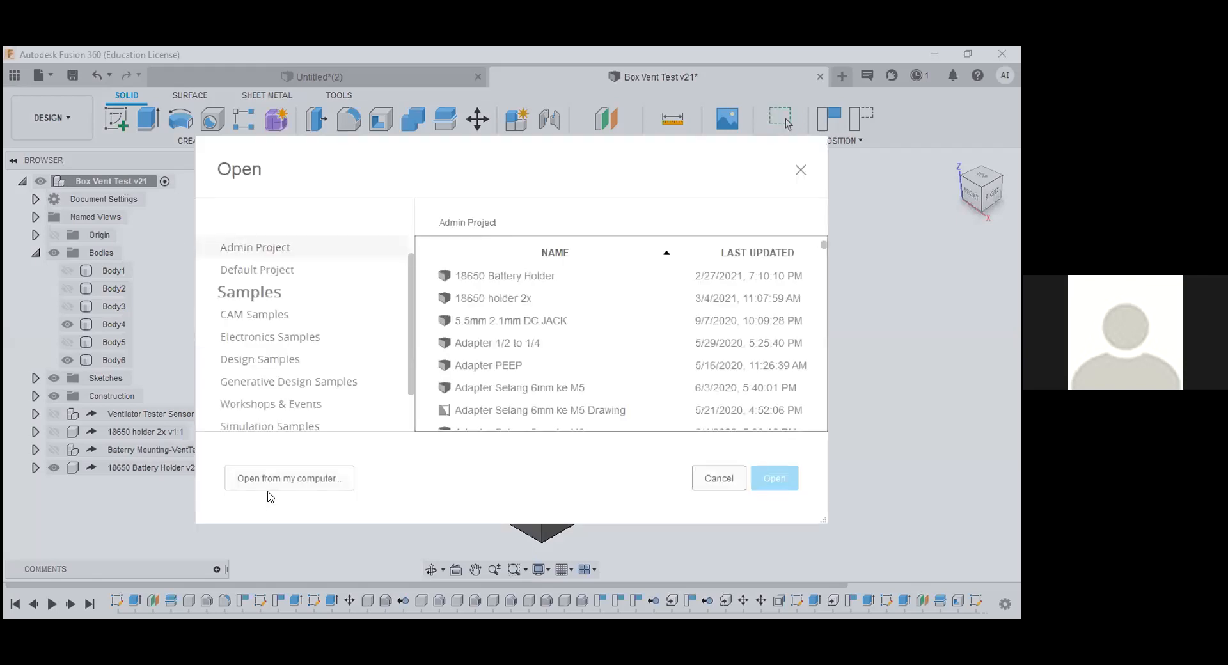
click(261, 478)
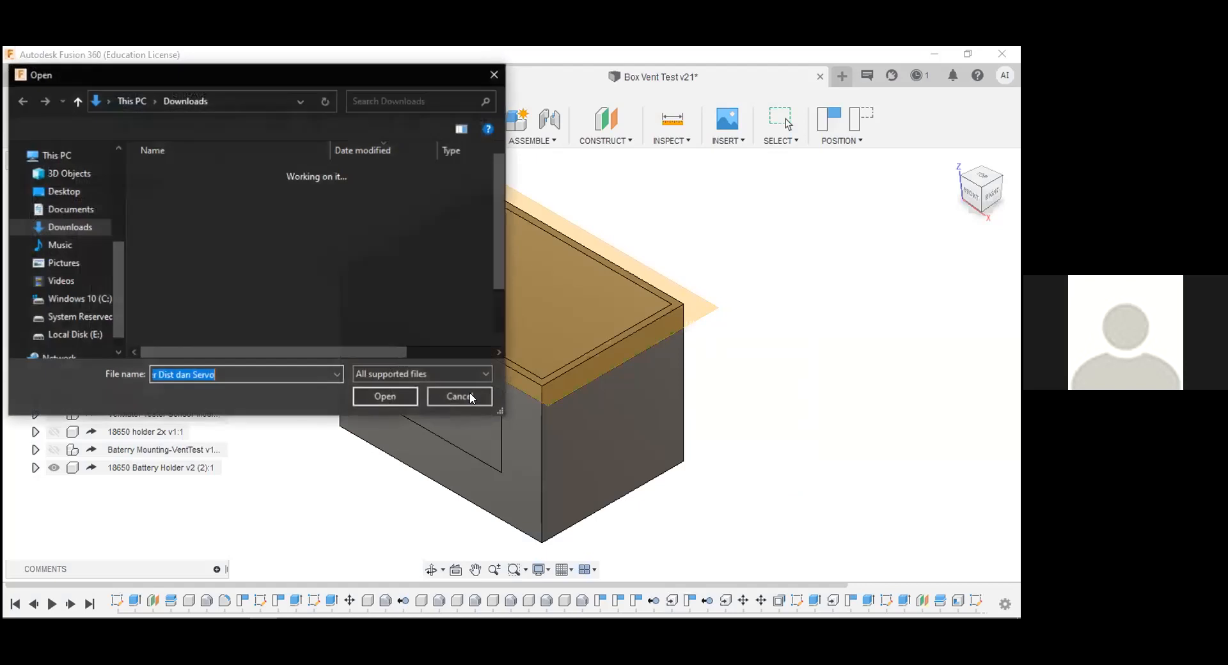
key(Escape)
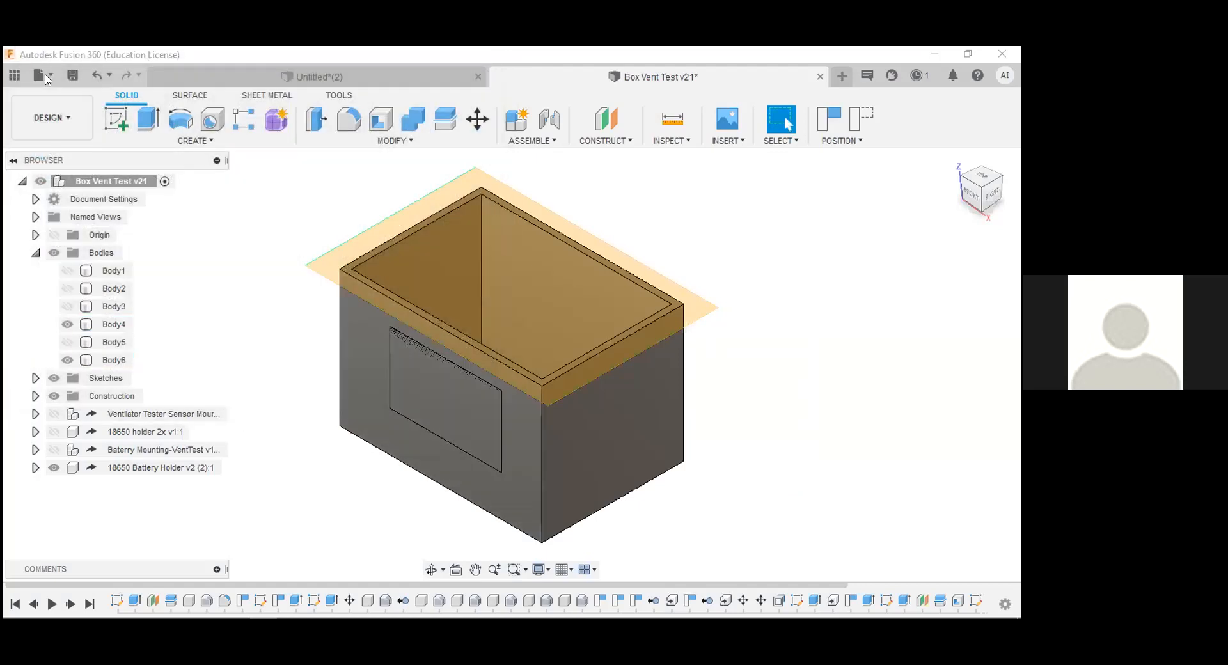
click(735, 140)
click(750, 157)
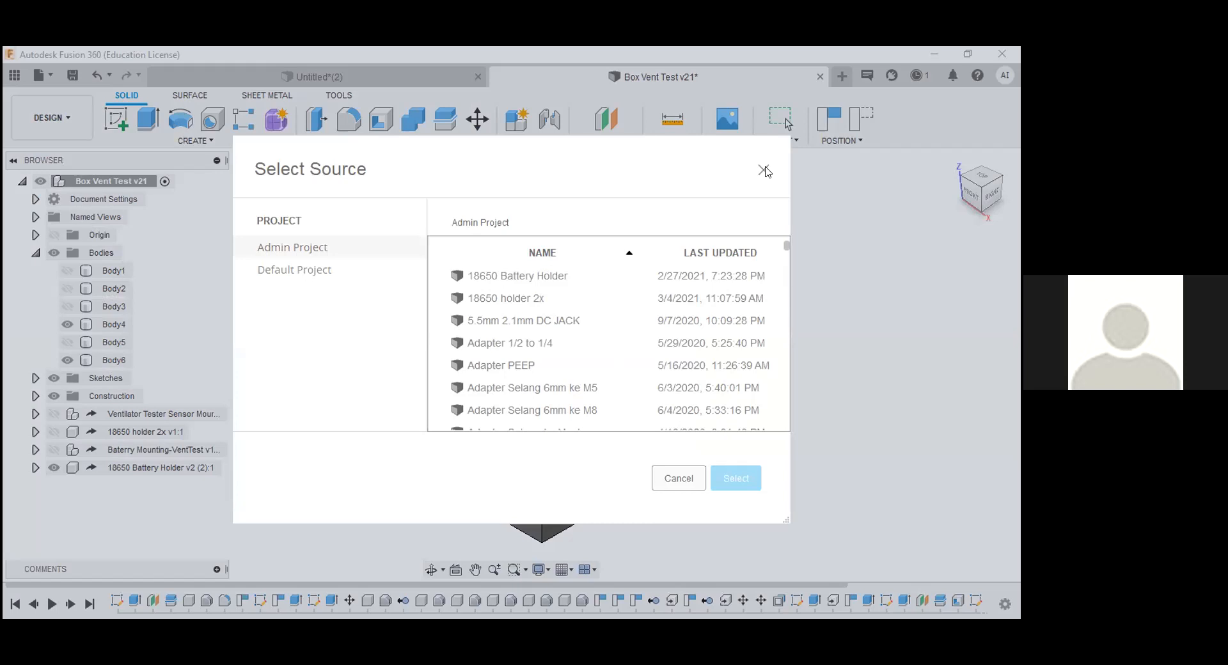
click(765, 170)
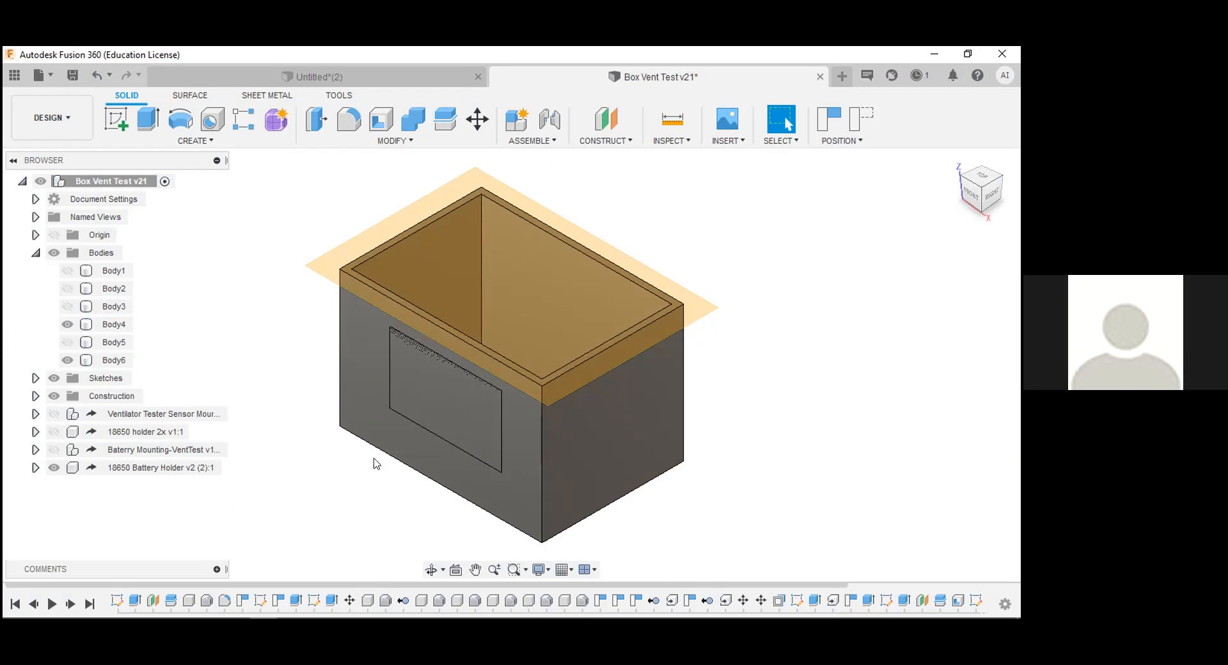
- Examine the battery holder's placement inside the open enclosure, toggling the visibility of the base body, Body4
click(70, 346)
click(431, 569)
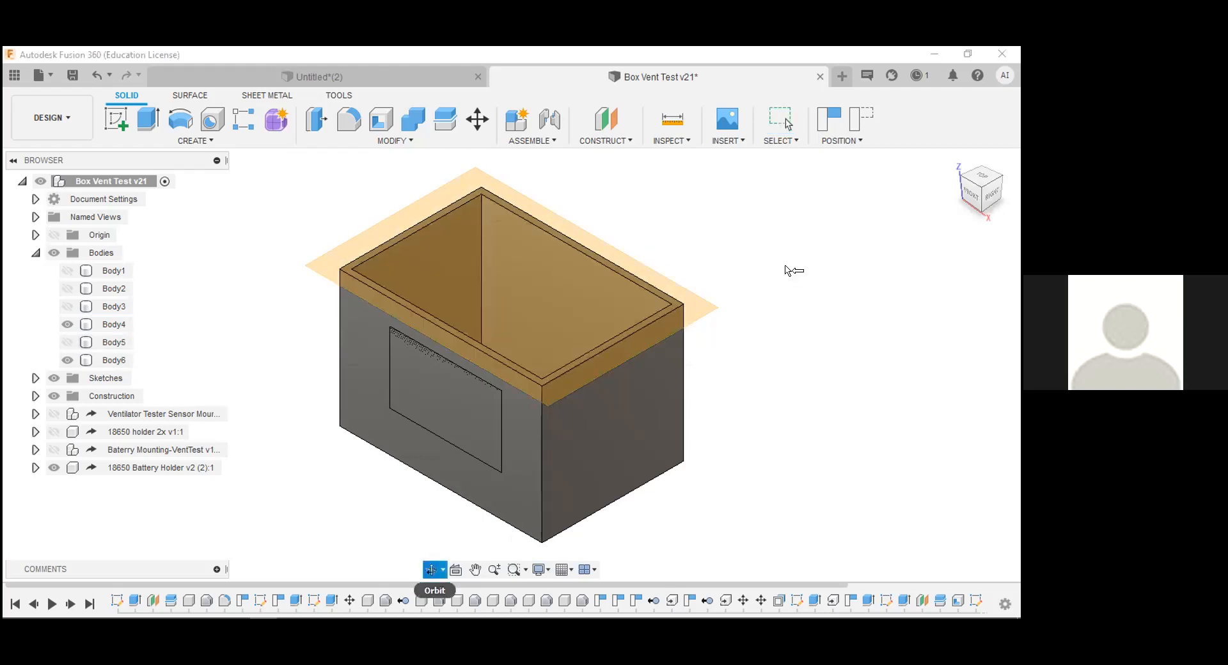
click(696, 284)
click(675, 279)
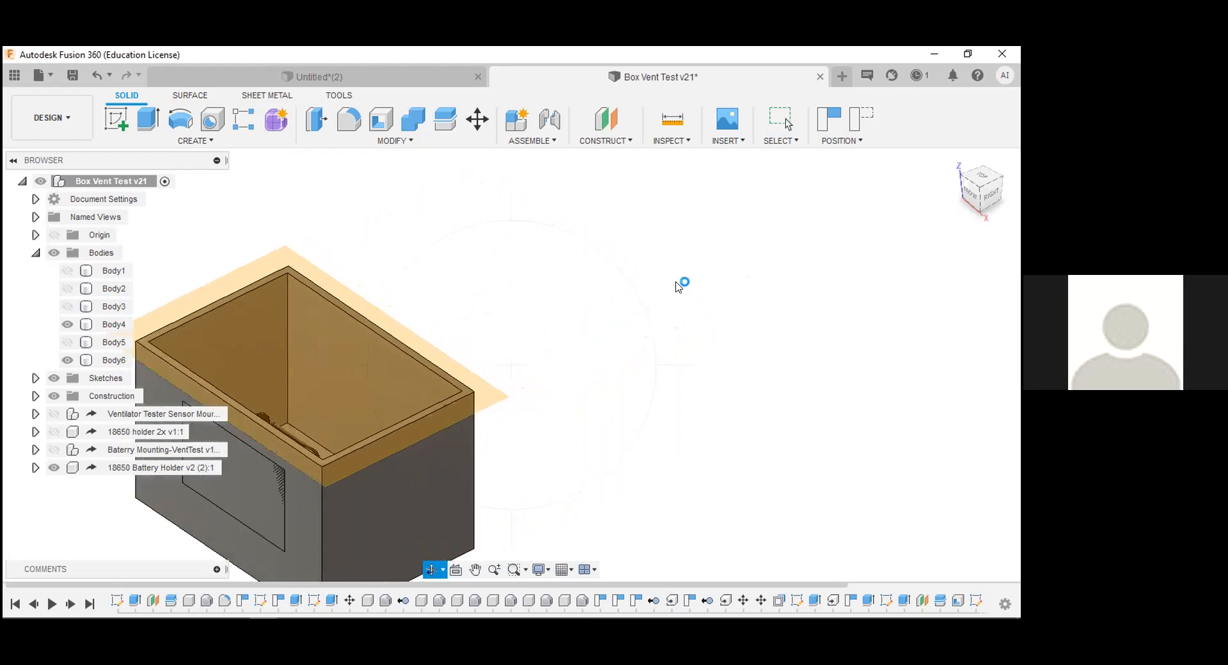
click(682, 285)
key(Escape)
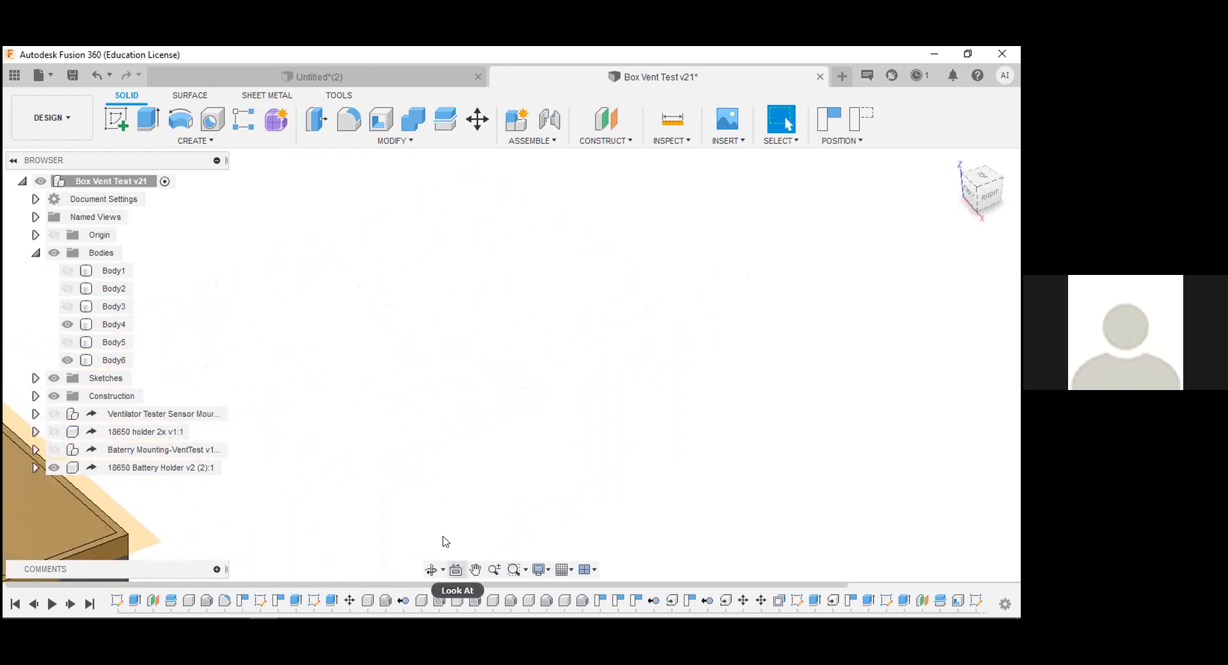
click(475, 570)
drag(362, 452, 750, 271)
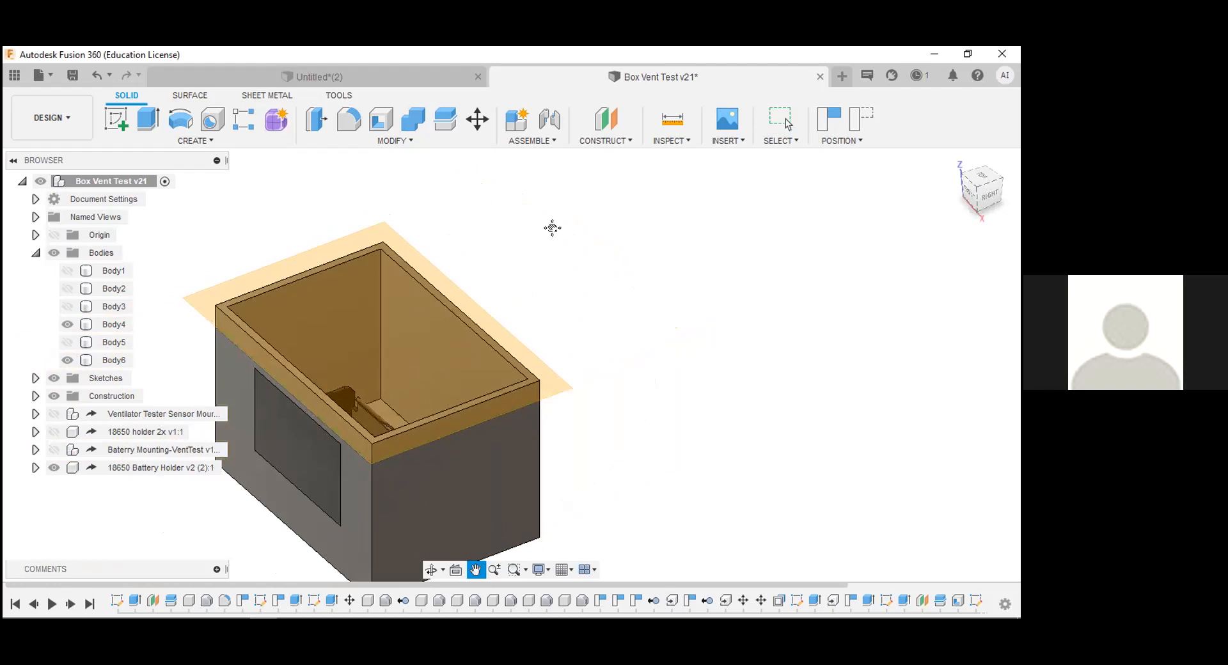
click(67, 325)
click(67, 325)
click(67, 325)
click(67, 324)
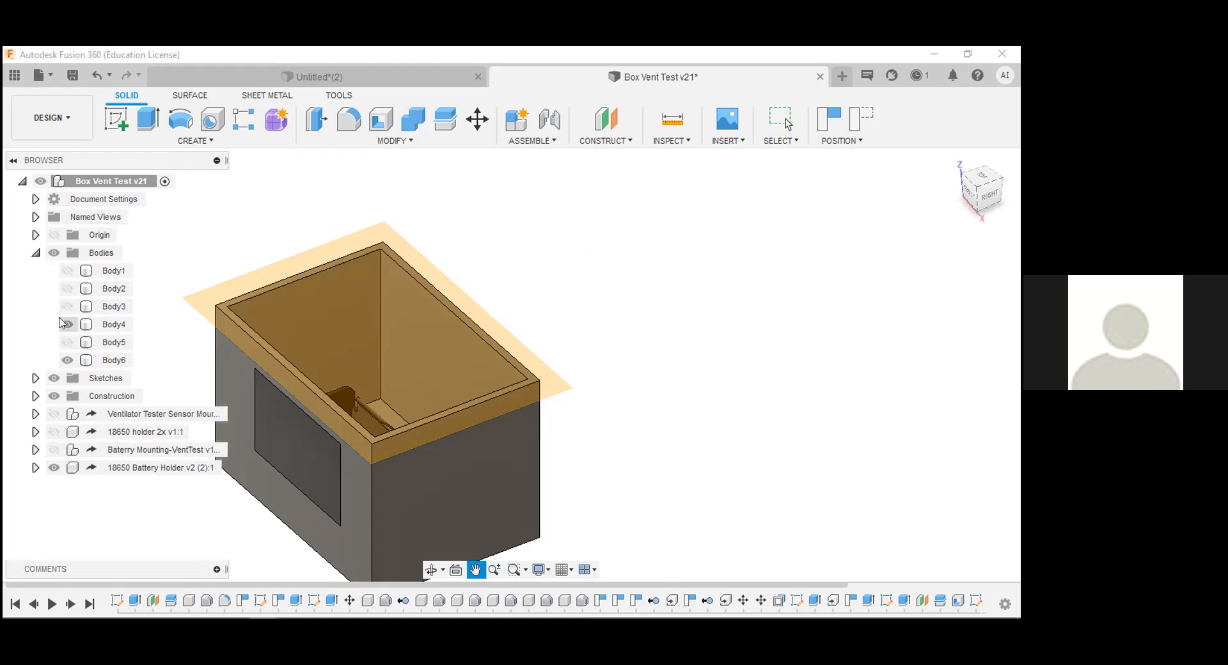
click(64, 324)
middle_drag(966, 519, 968, 521)
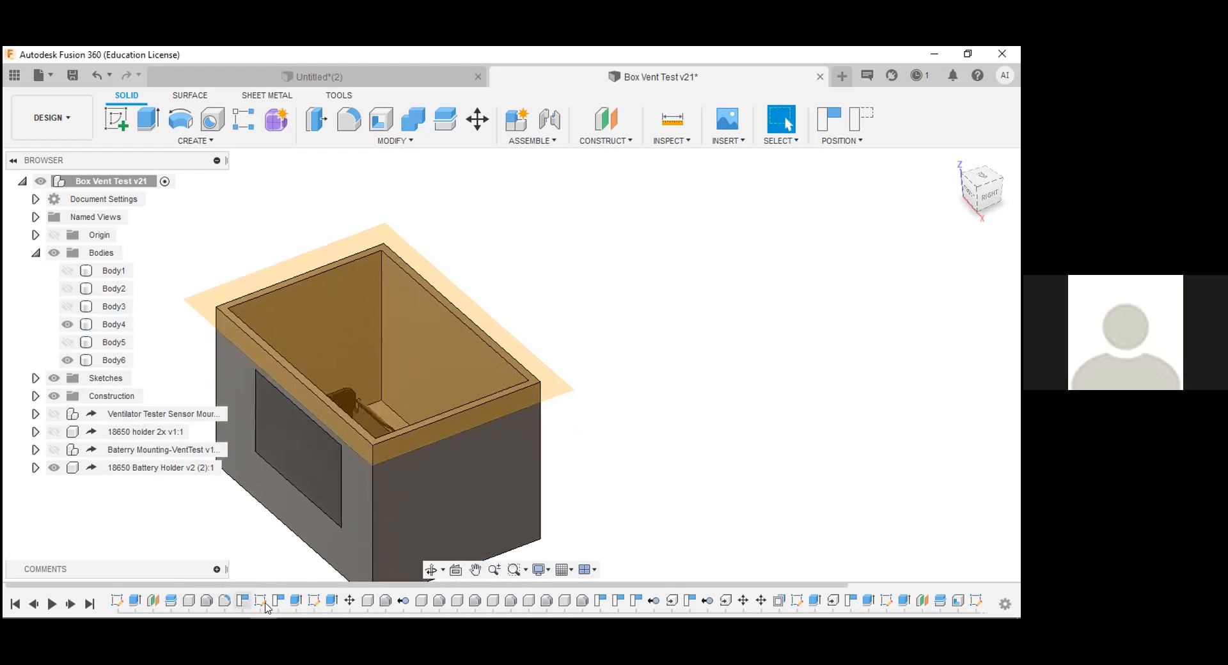
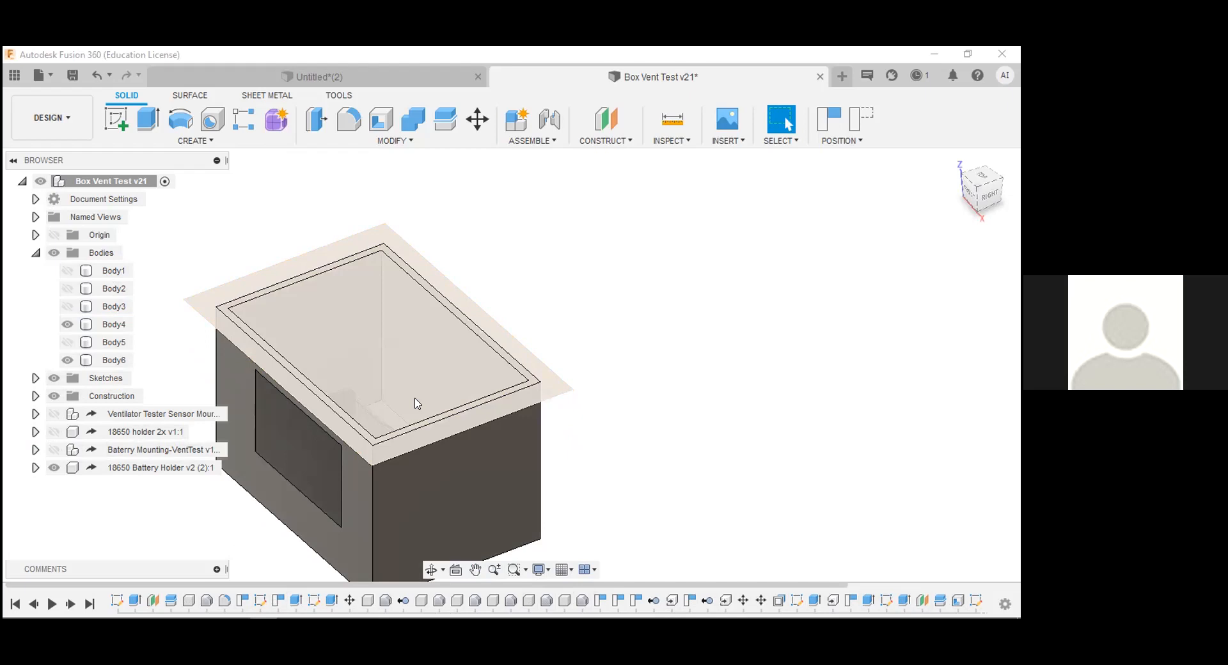
click(392, 141)
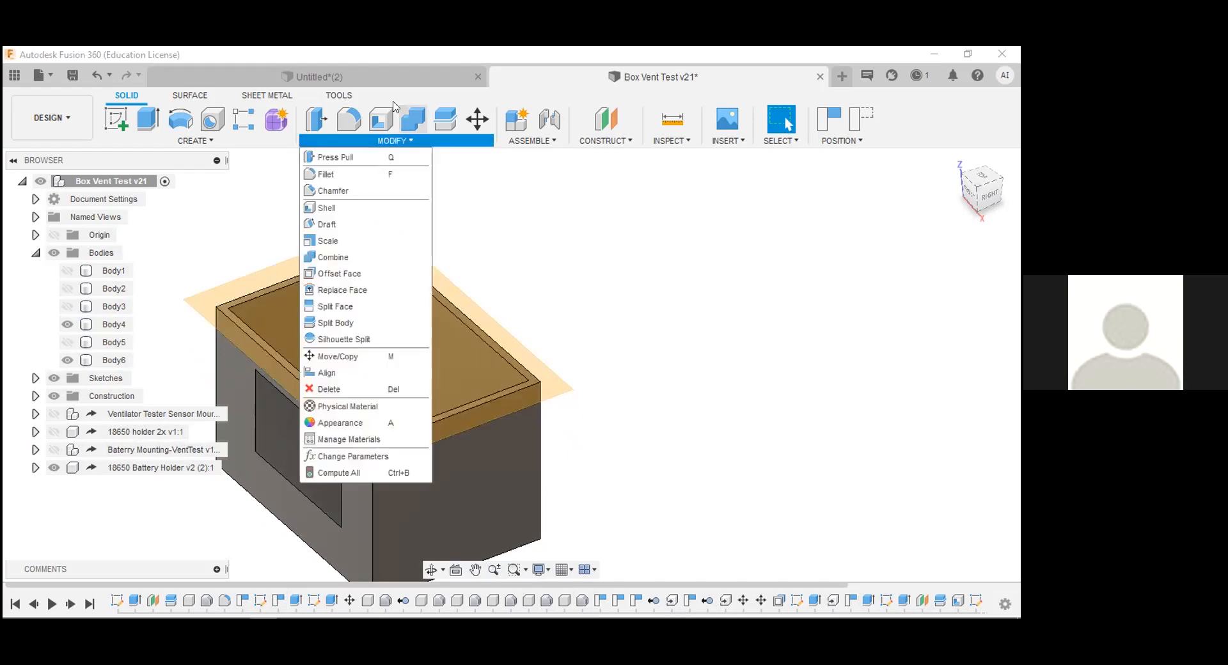
click(195, 141)
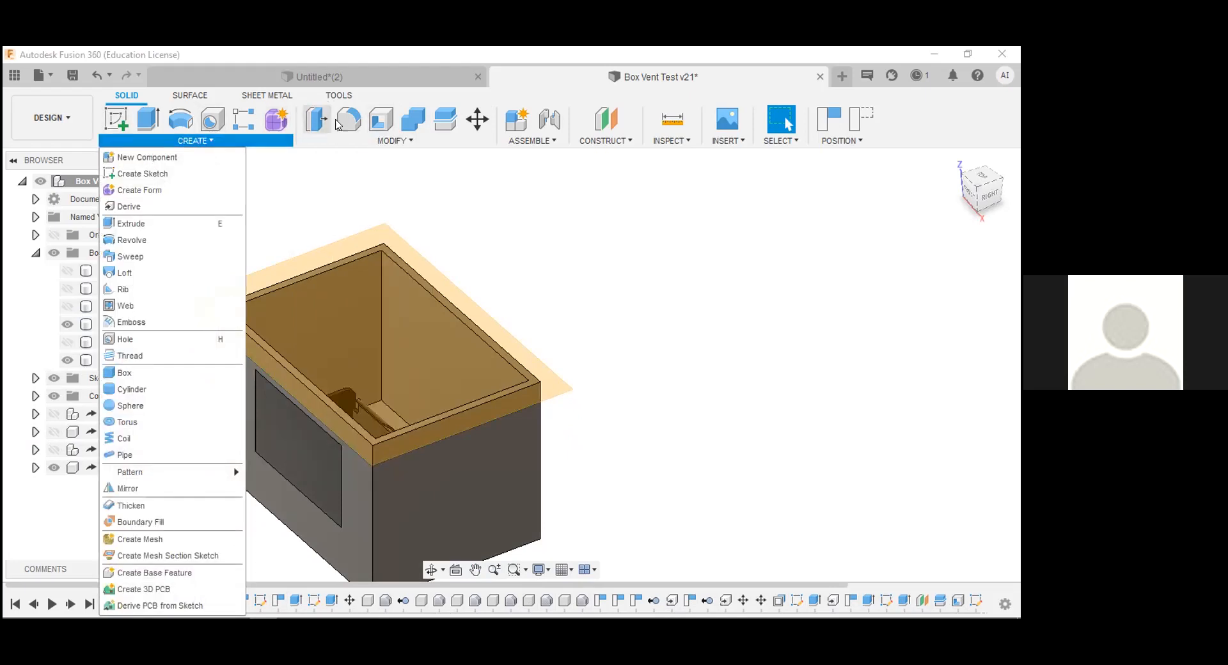
click(403, 144)
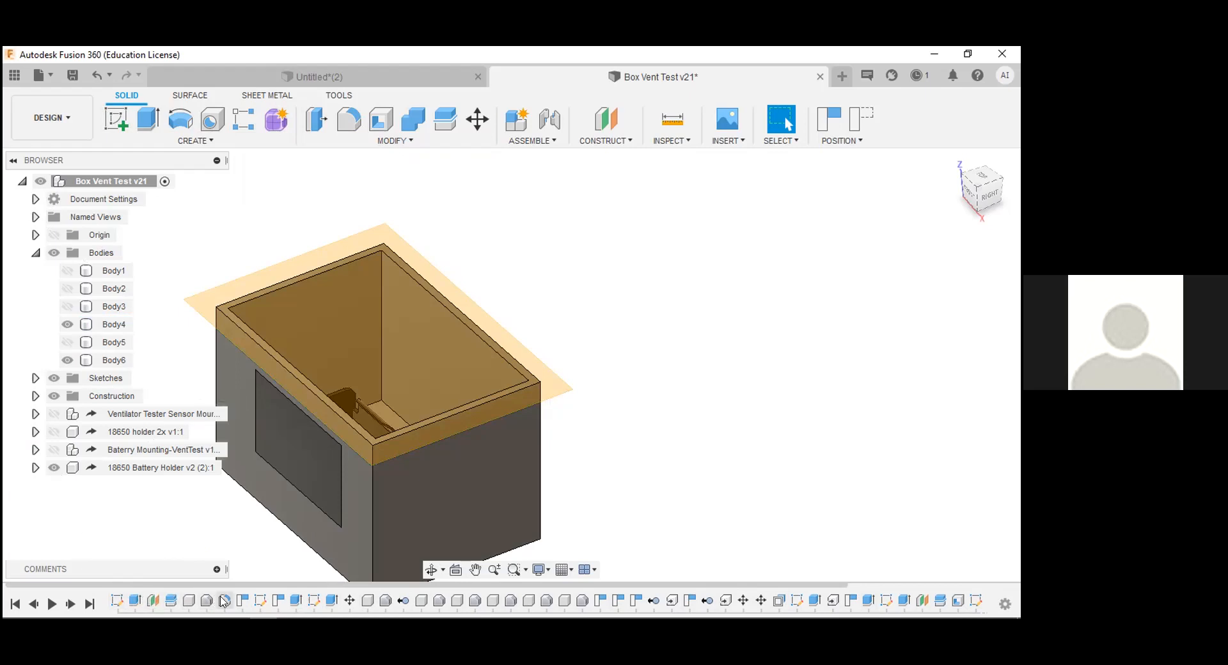
- Edit the enclosure base's shell feature, Shell2, in the design history to increase its inside wall thickness
click(420, 600)
key(Escape)
click(423, 601)
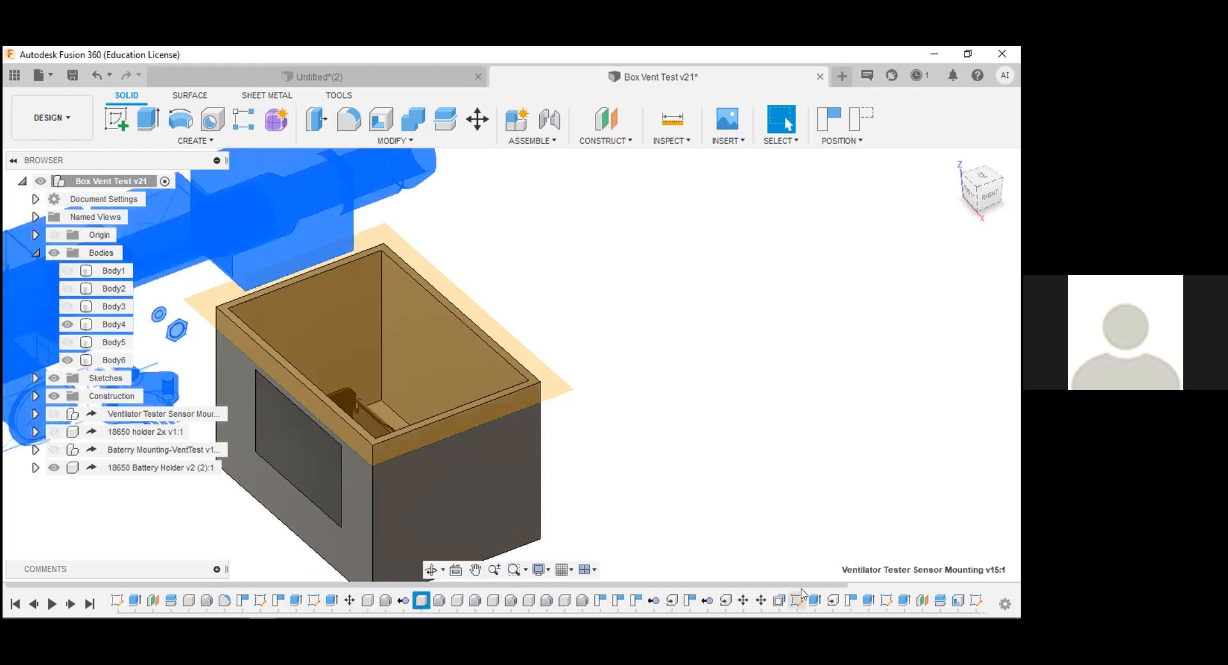
click(277, 601)
click(886, 601)
click(802, 435)
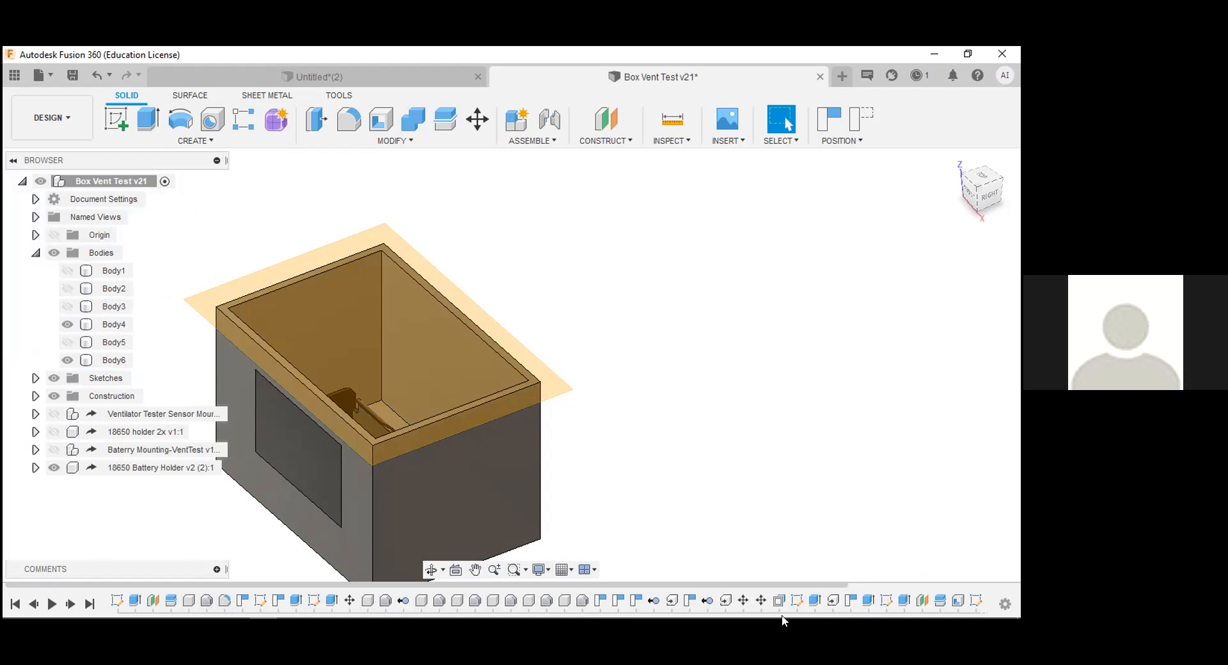
double_click(956, 601)
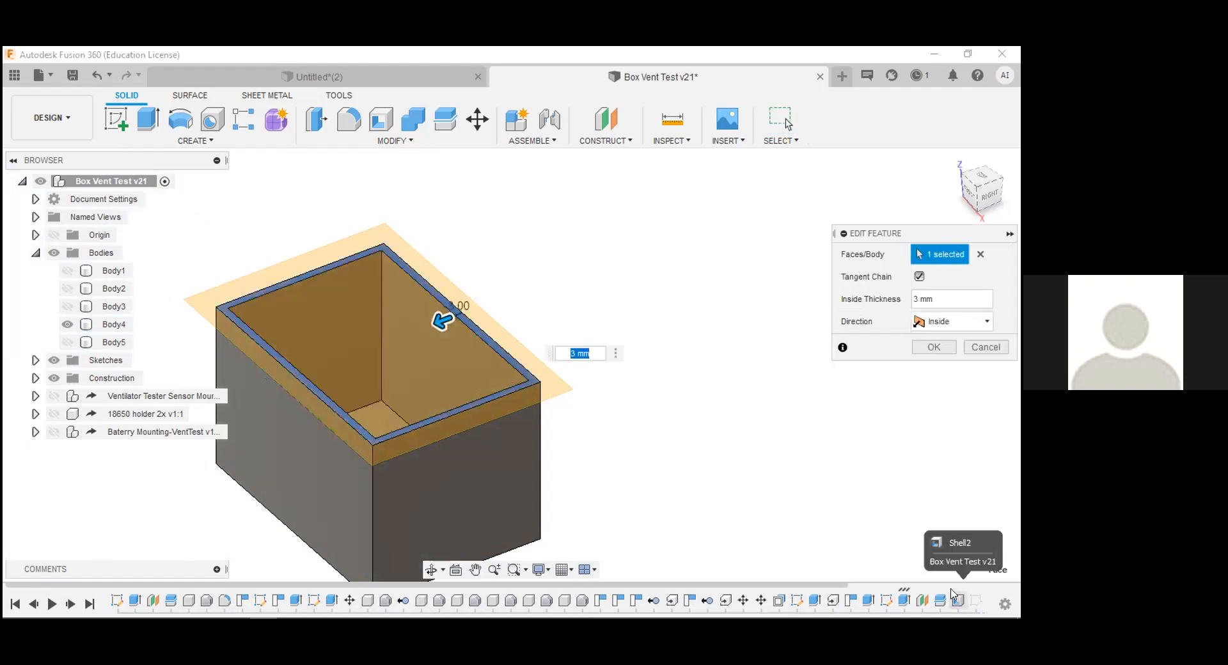
key(Return)
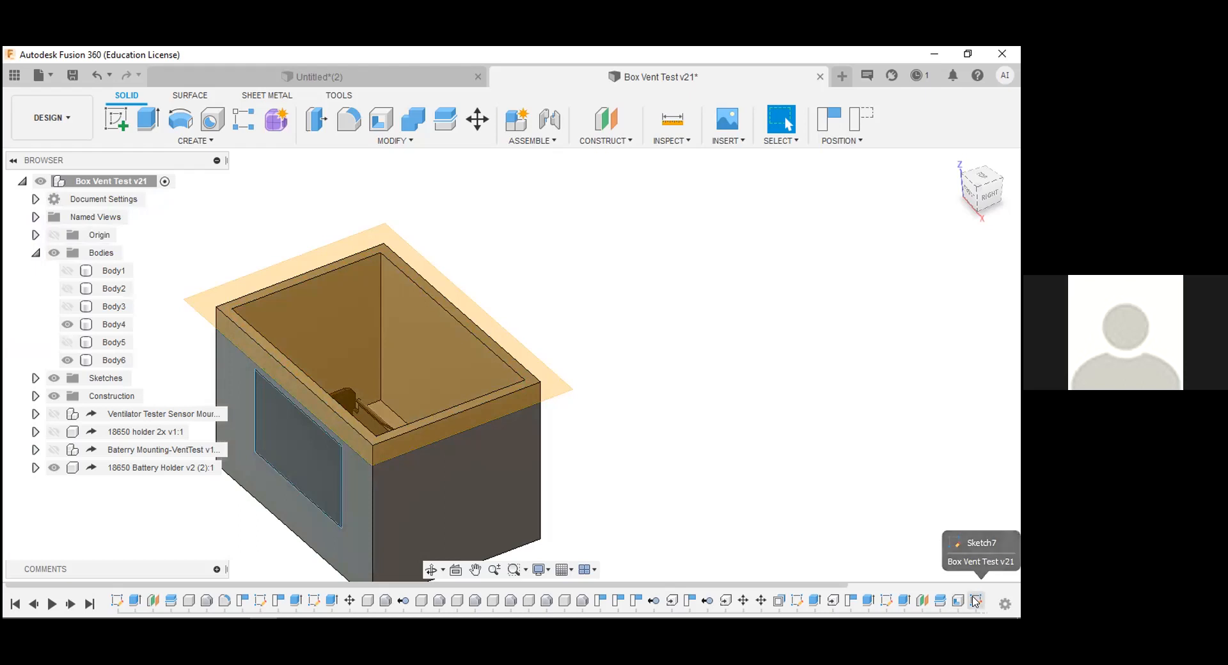
click(432, 569)
drag(573, 403, 438, 386)
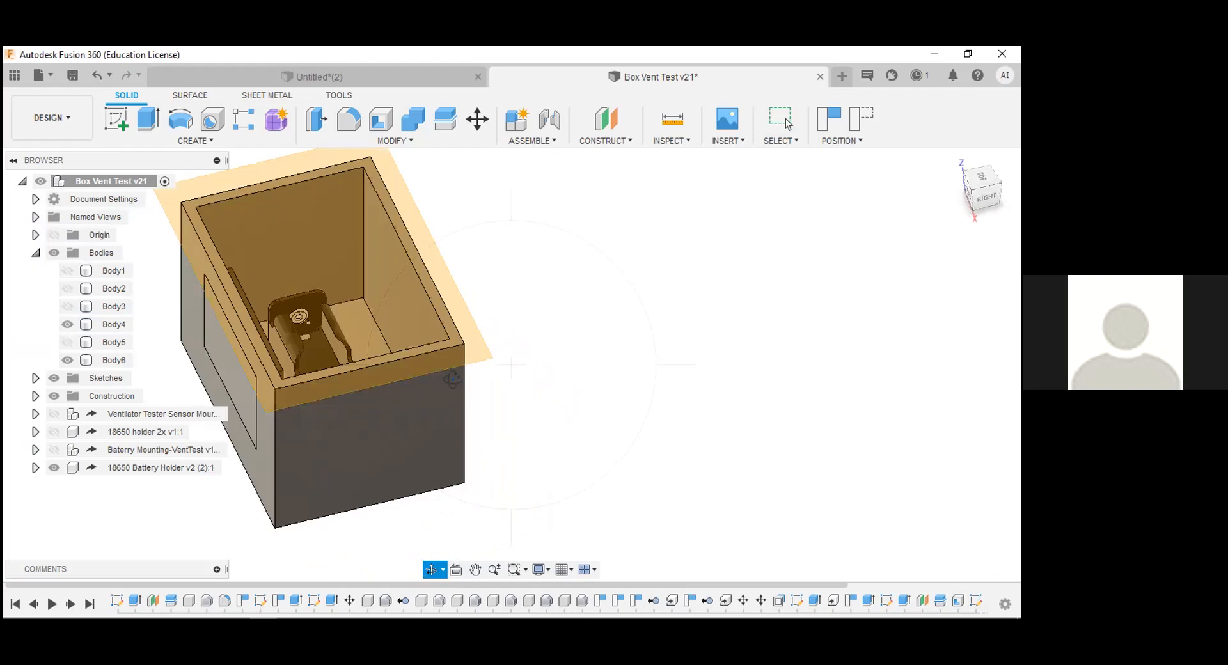
click(492, 359)
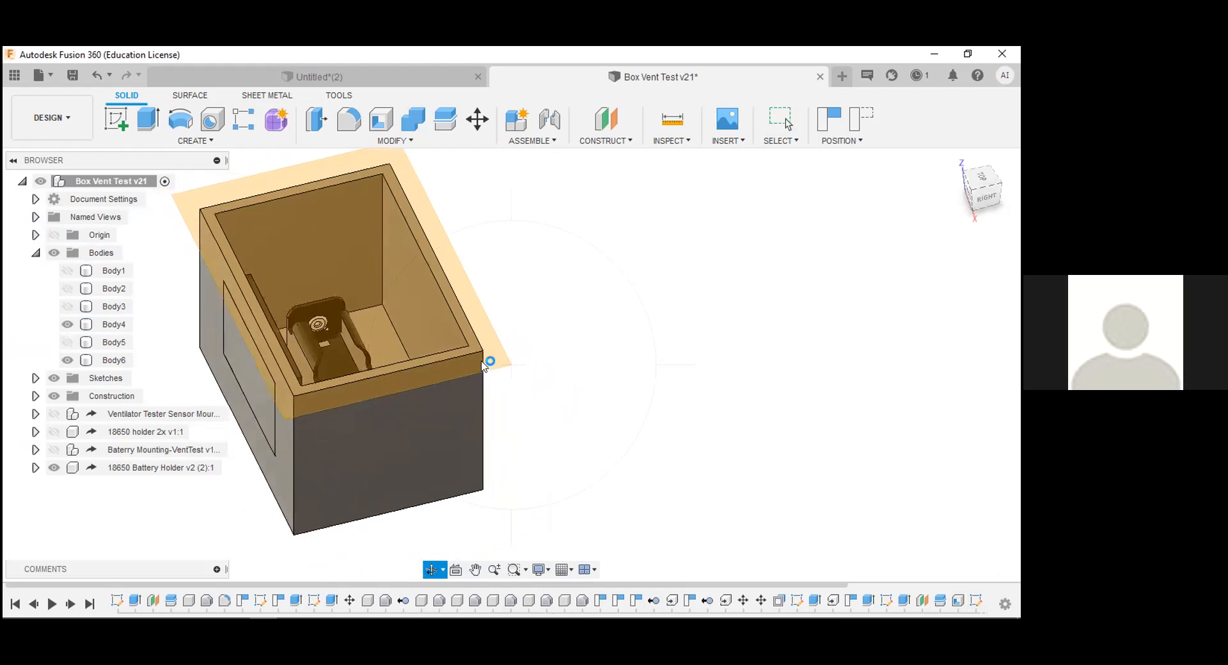
drag(484, 364, 480, 359)
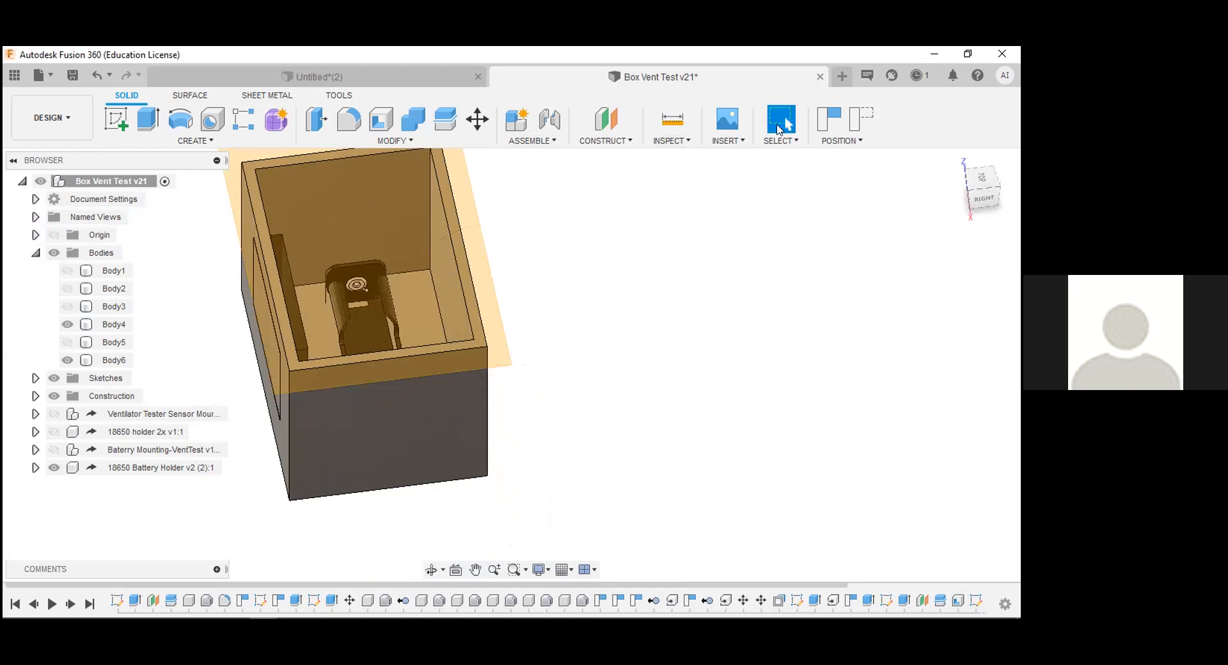
click(735, 142)
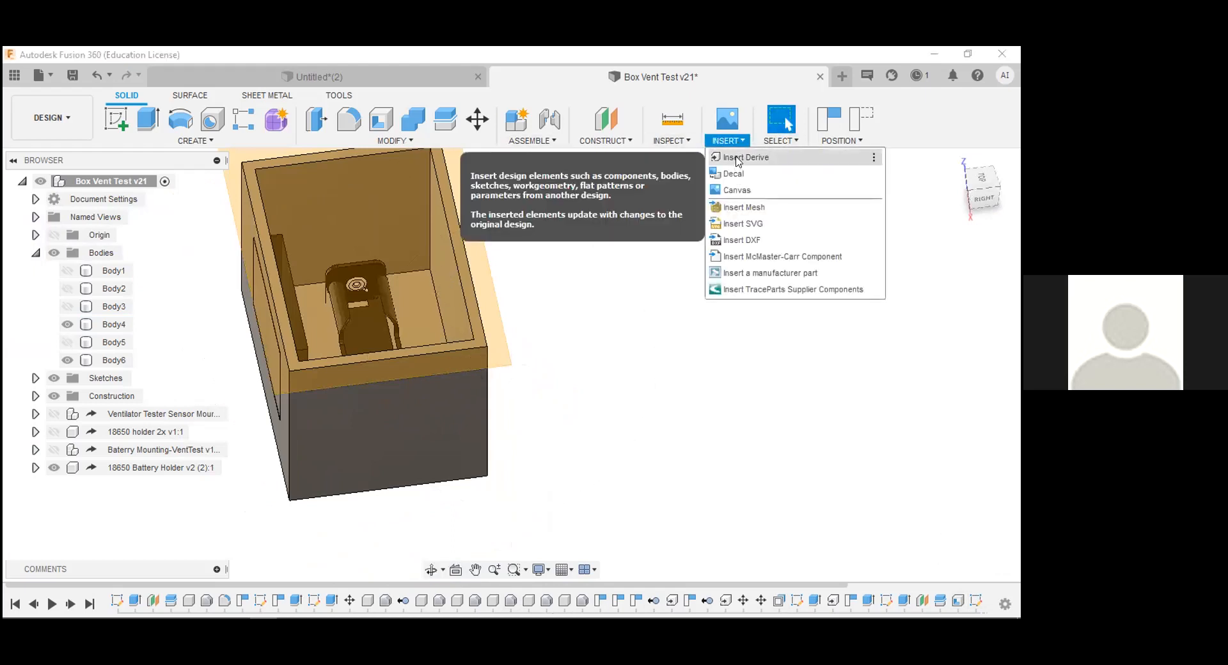
click(51, 78)
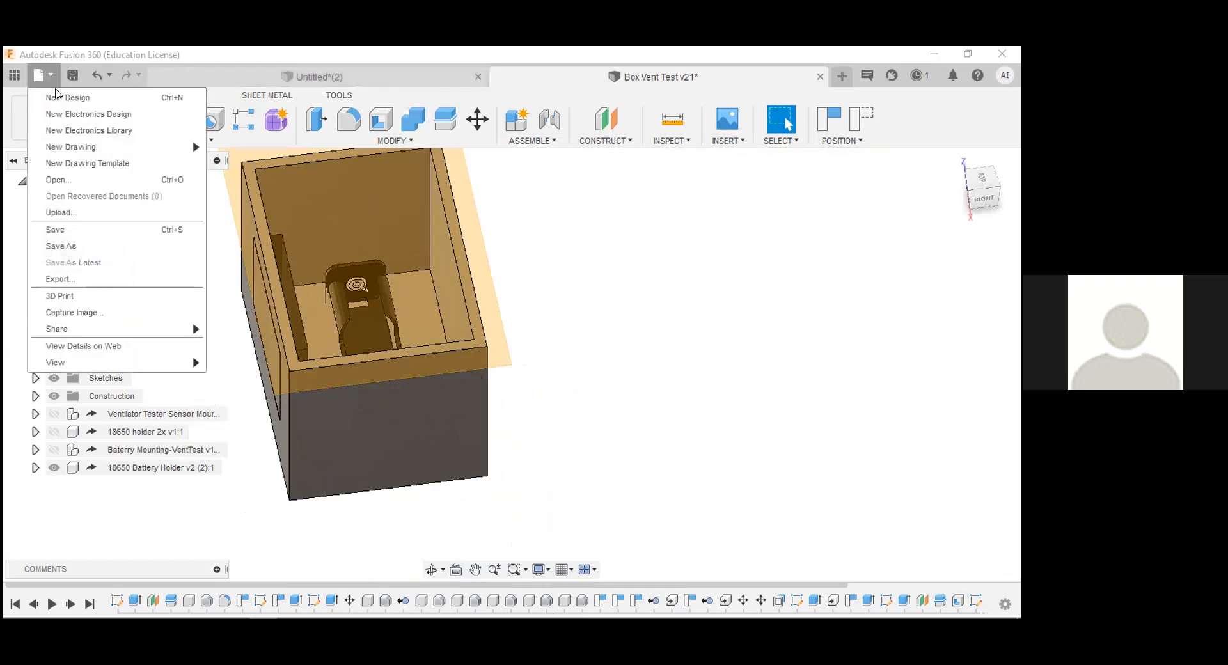
click(392, 142)
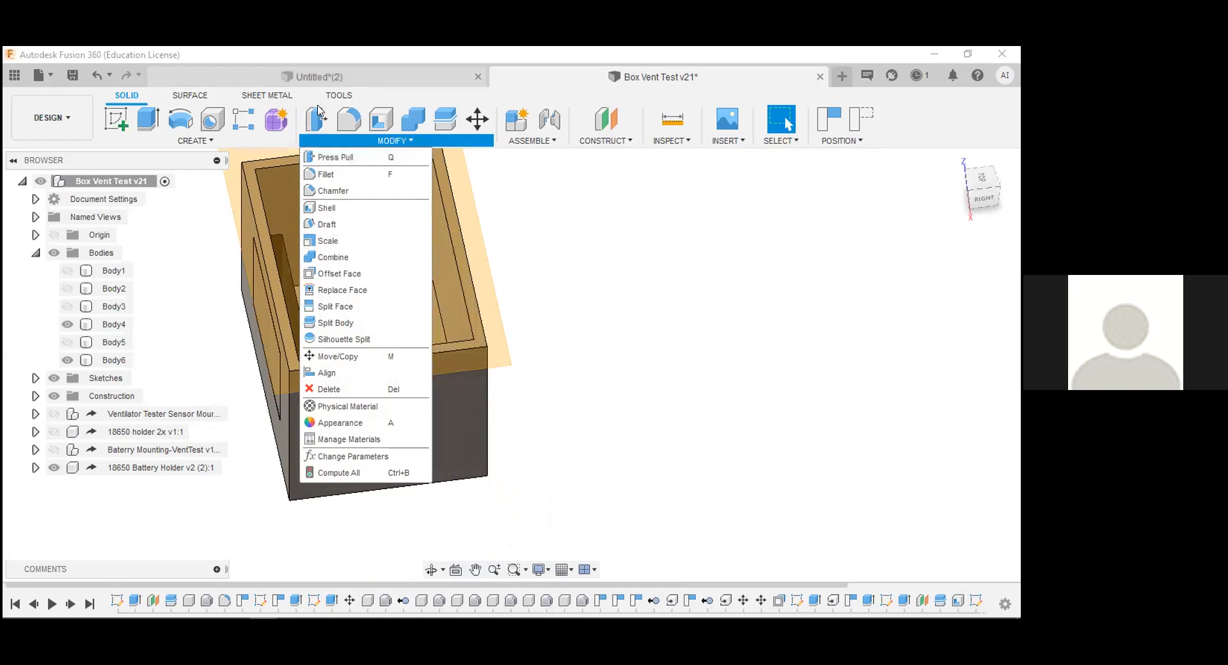
click(55, 76)
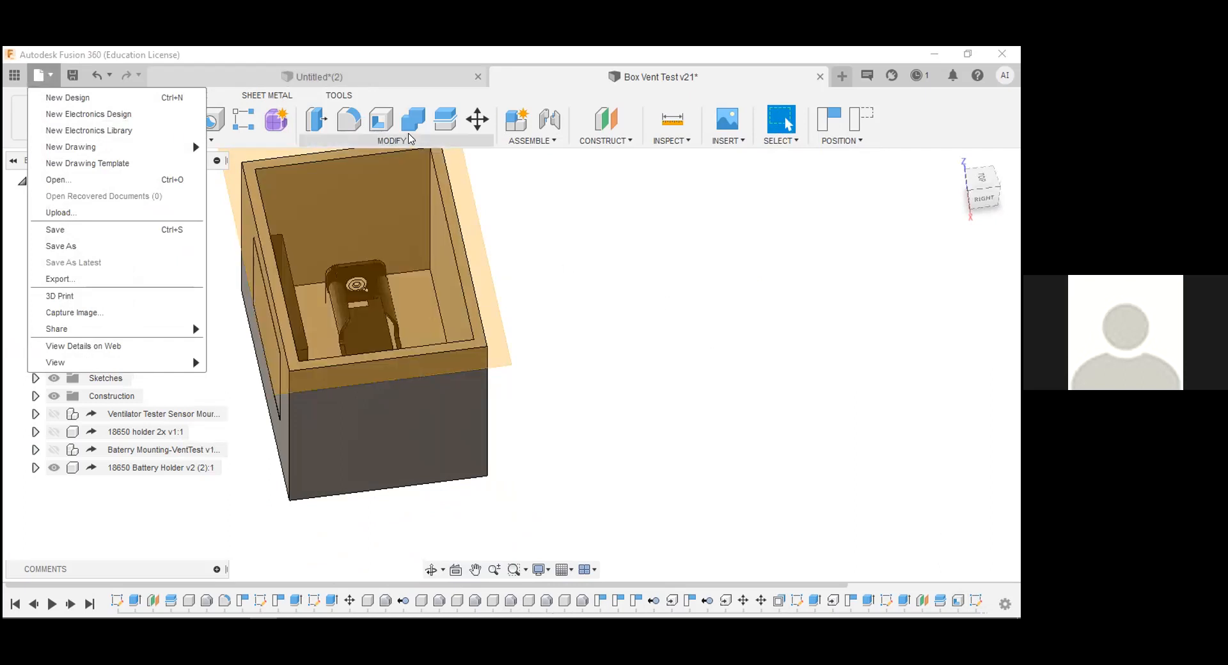
click(409, 139)
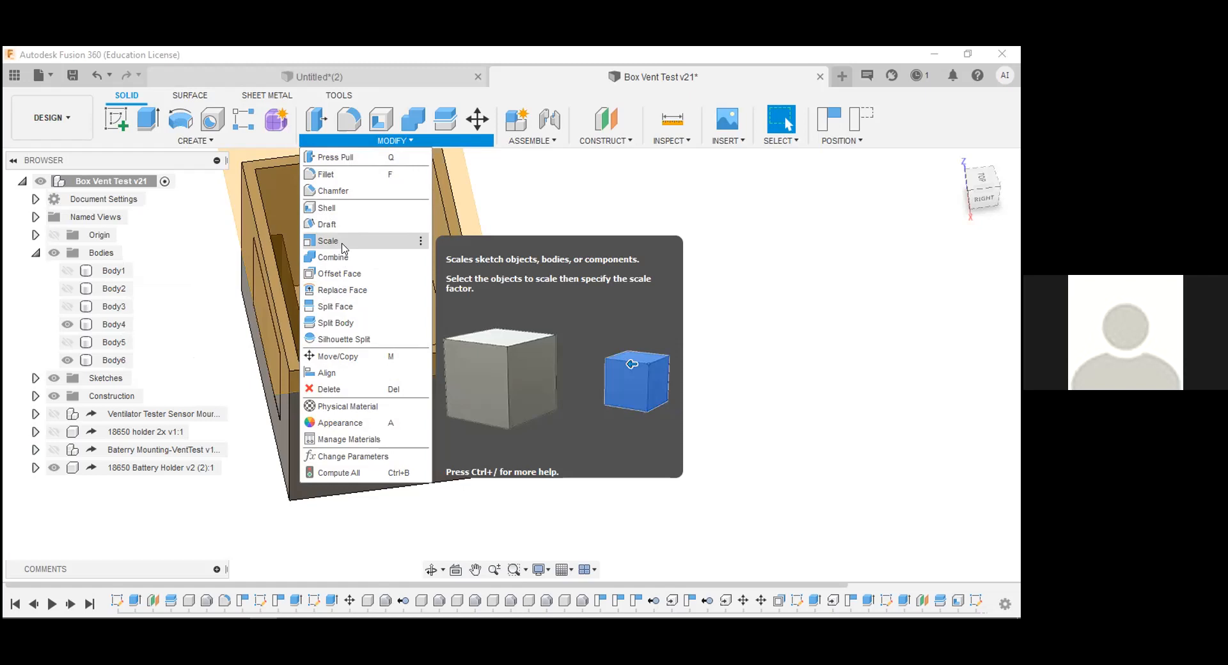
click(30, 294)
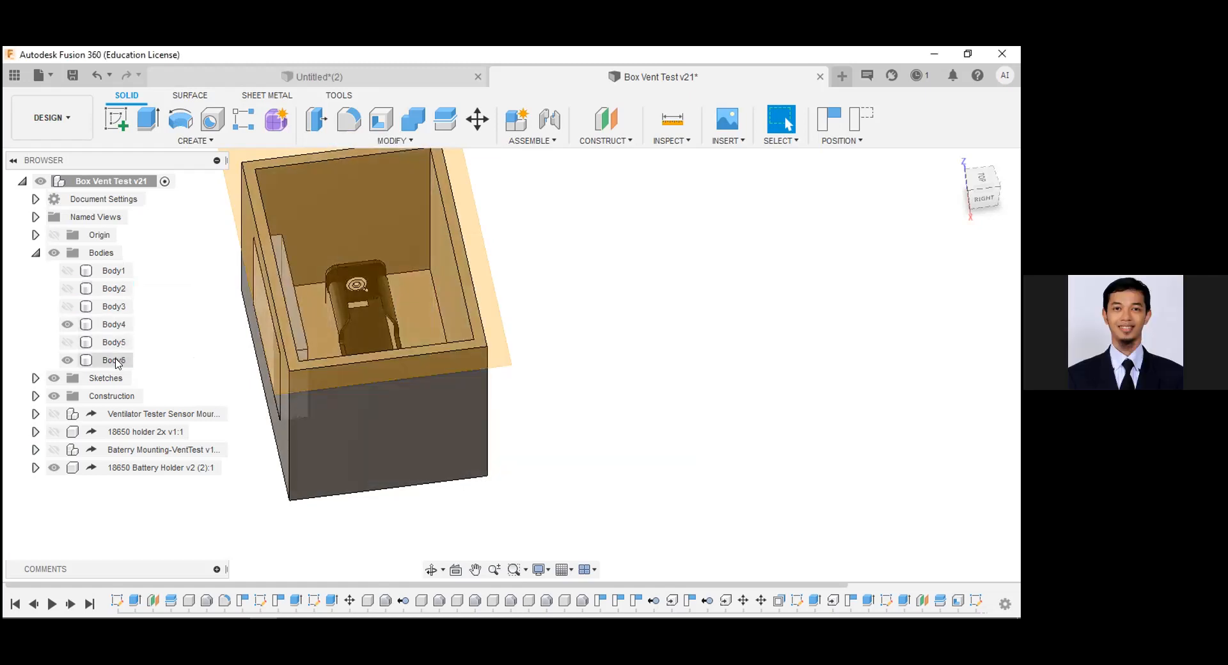
click(611, 123)
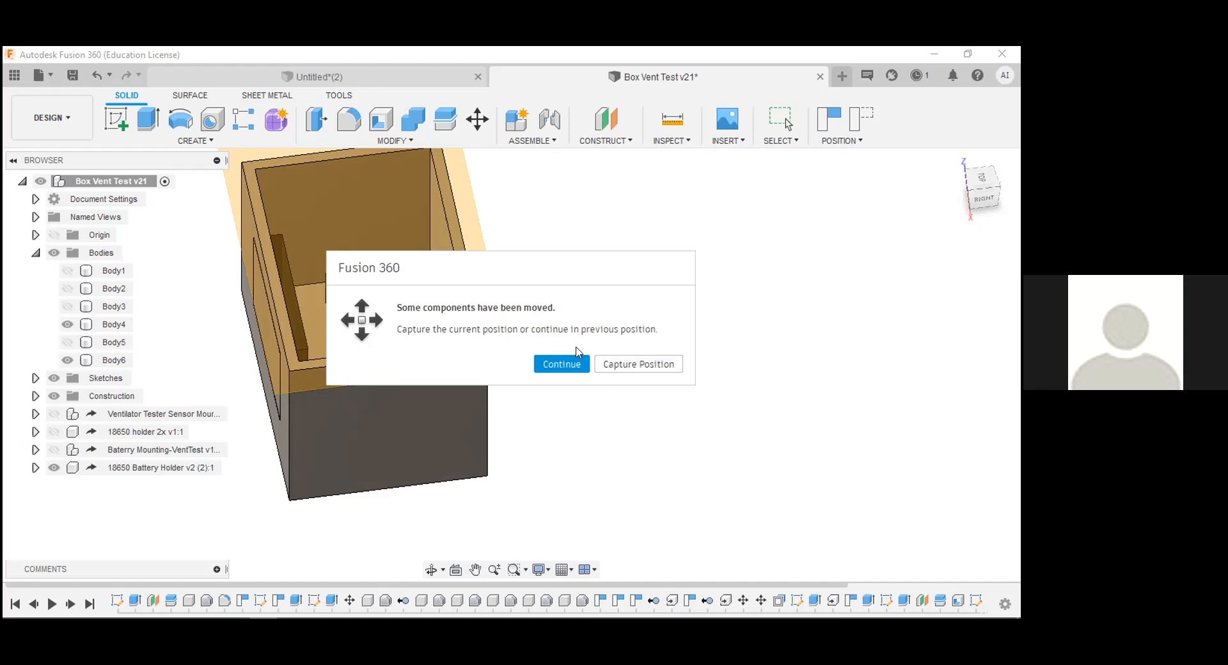
click(639, 368)
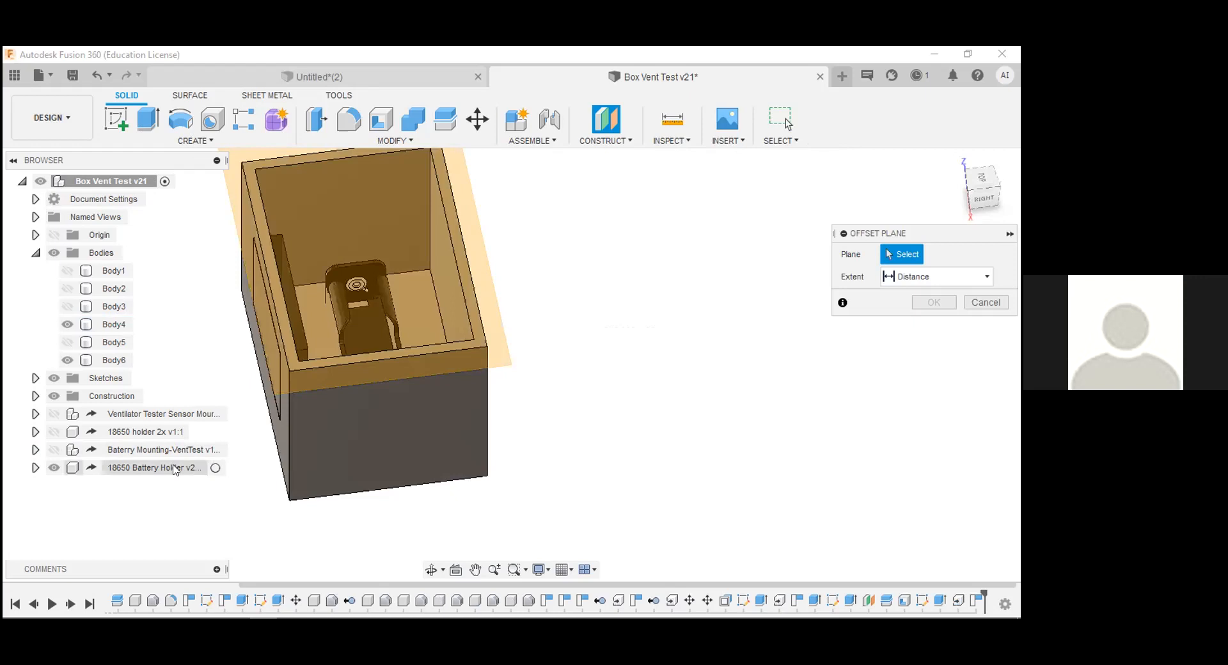
- Try to move the battery holder's main body on its own out of the box
key(m)
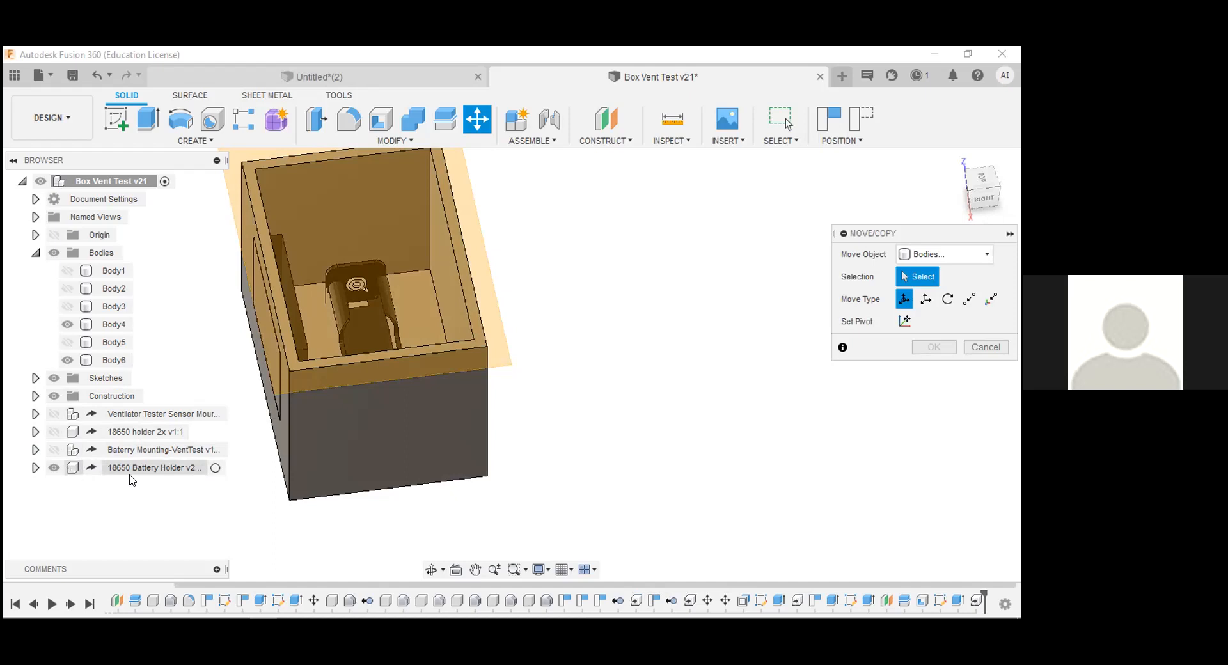
click(381, 284)
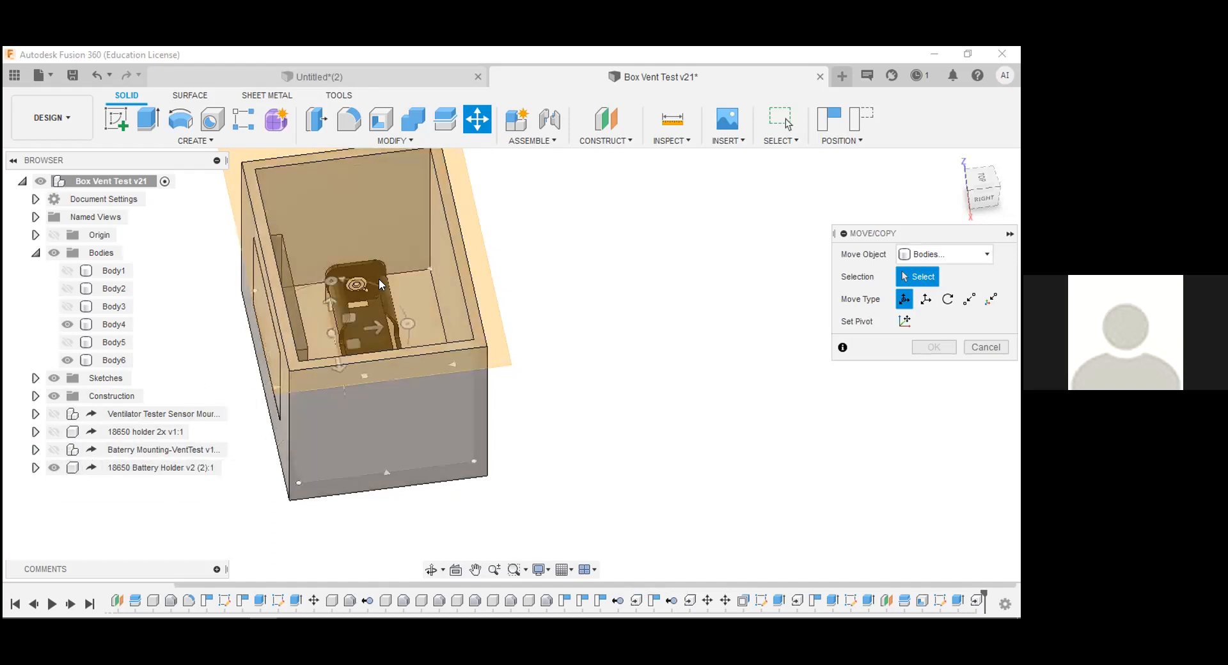
click(370, 299)
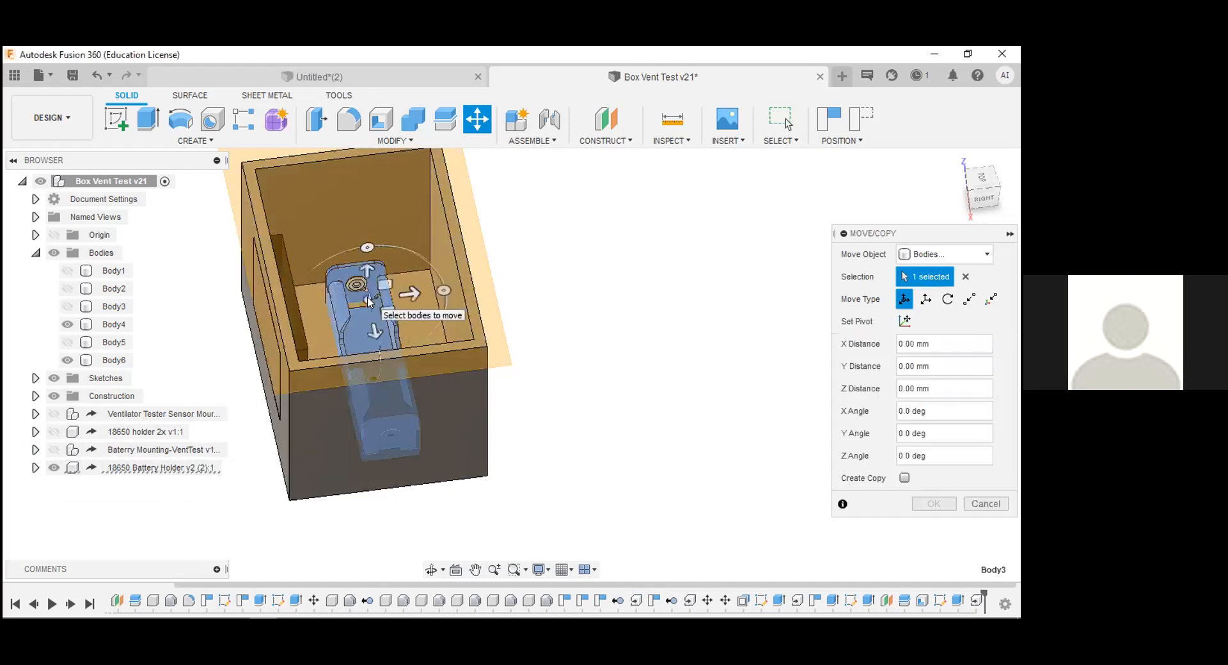
drag(370, 300, 737, 294)
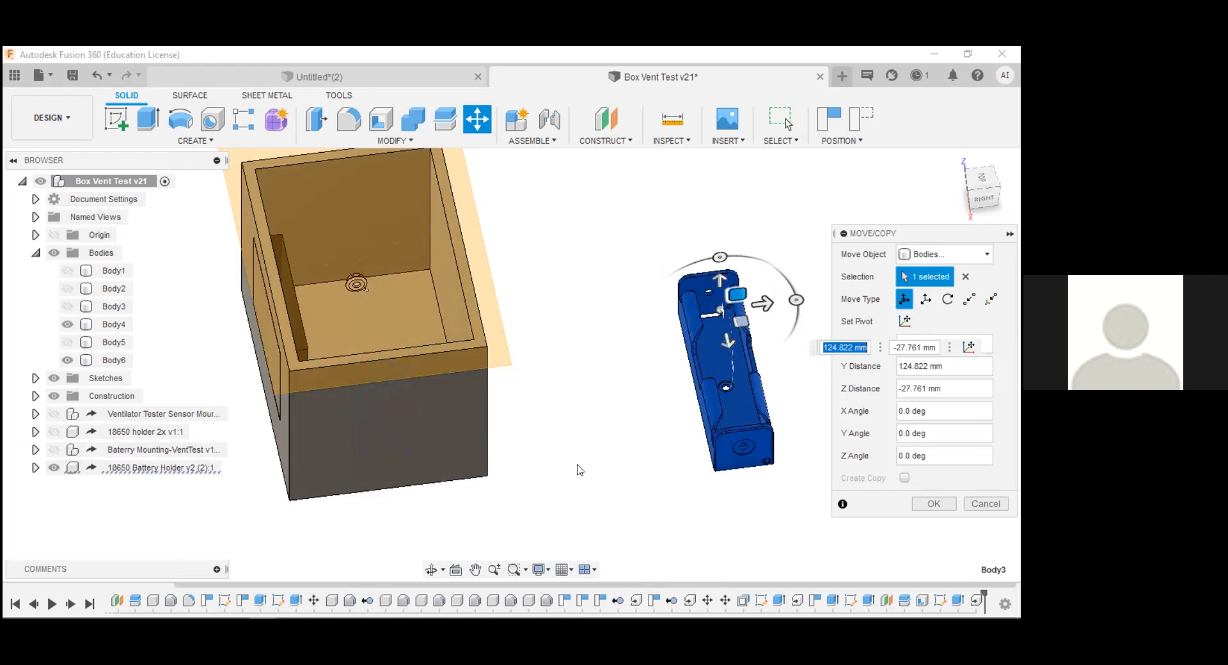
key(Escape)
- Move the whole 18650 Battery Holder v2 component out of the box, about -107 mm in X and -19 mm in Z
click(116, 470)
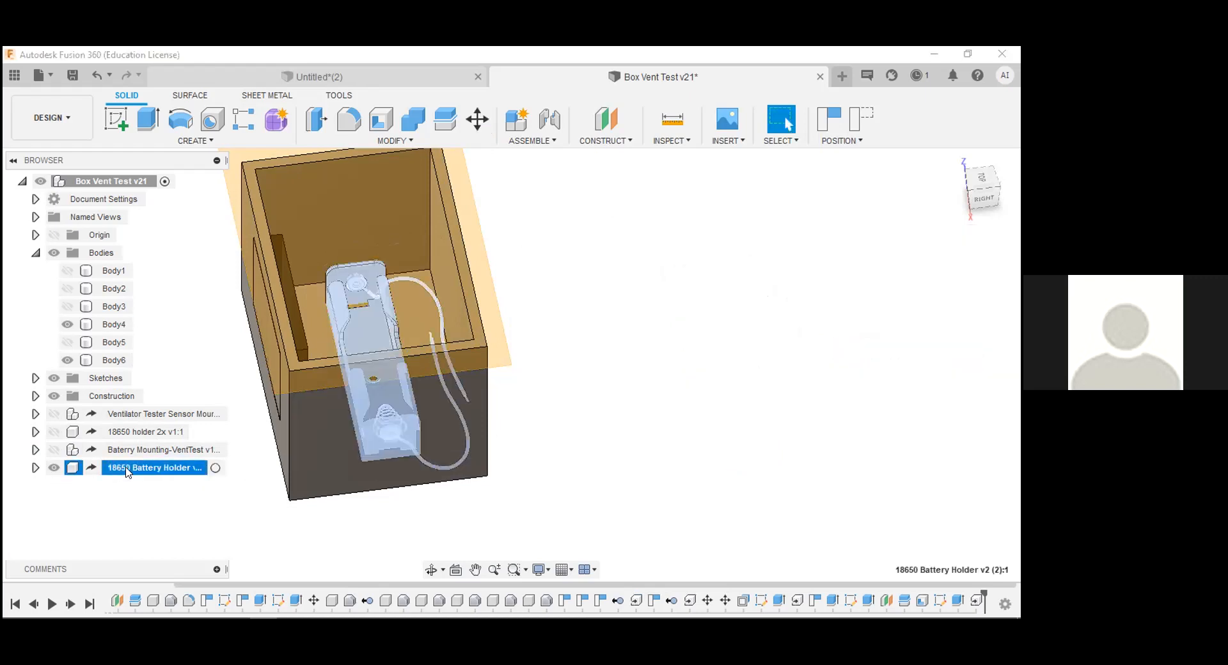
key(m)
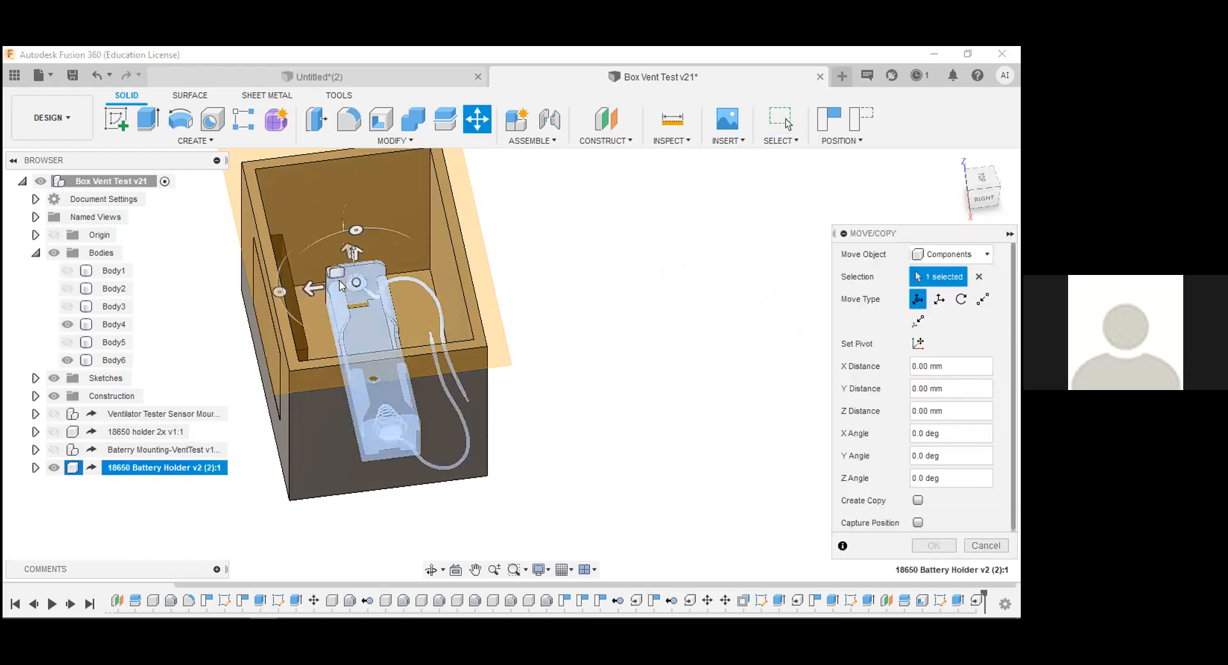
click(356, 284)
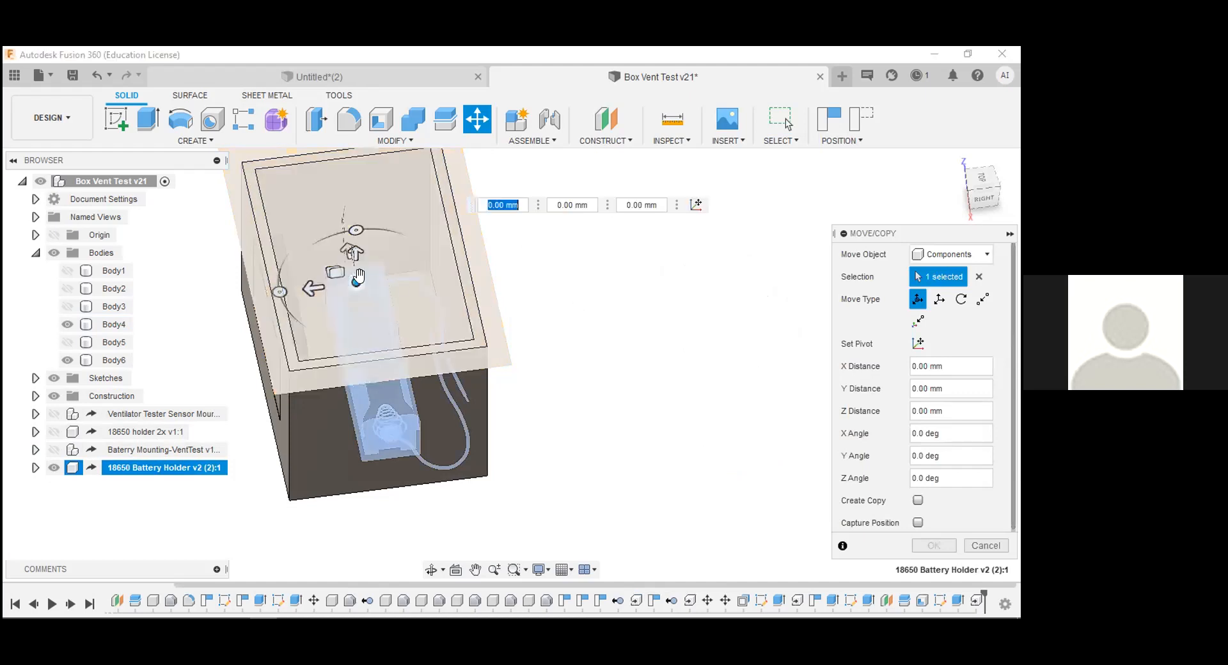
drag(356, 283, 668, 284)
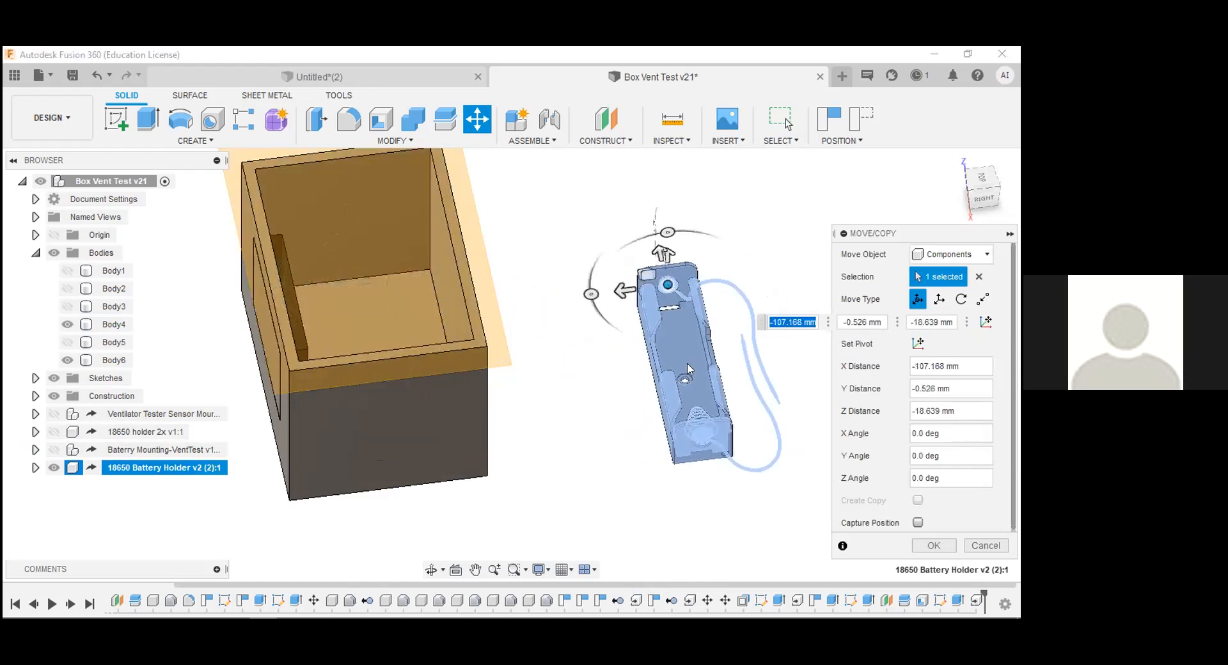
key(Return)
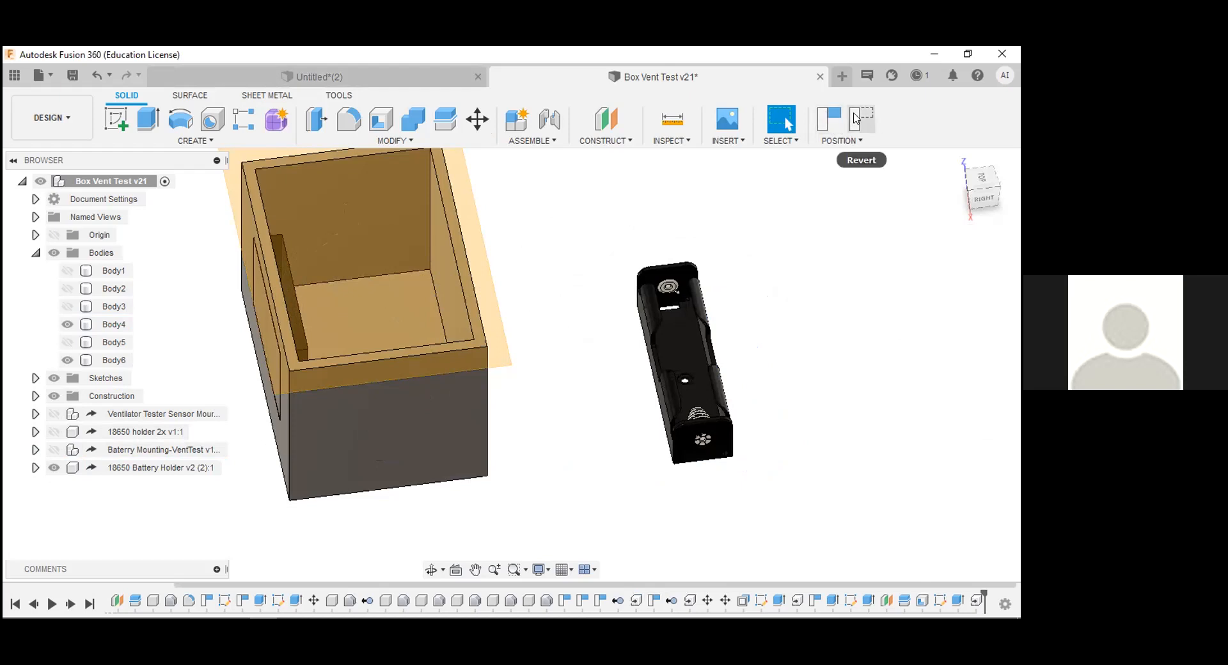
- Revert the battery holder's position, view the model from the home view, and undo the revert
click(854, 116)
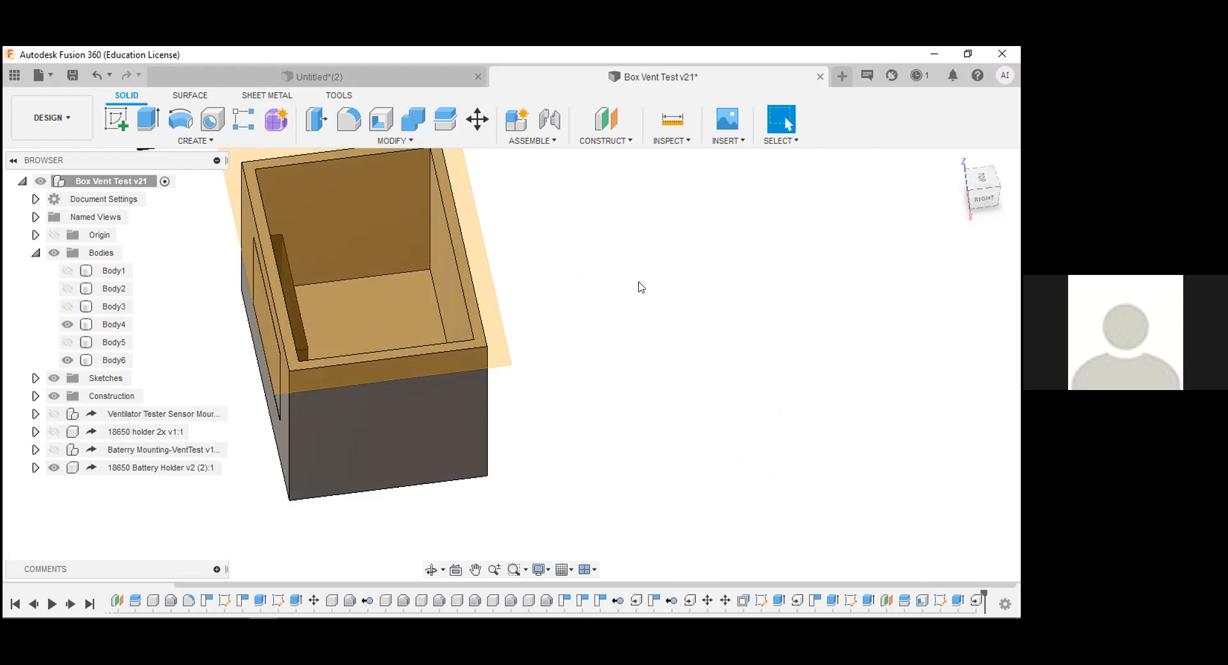
key(a)
click(954, 161)
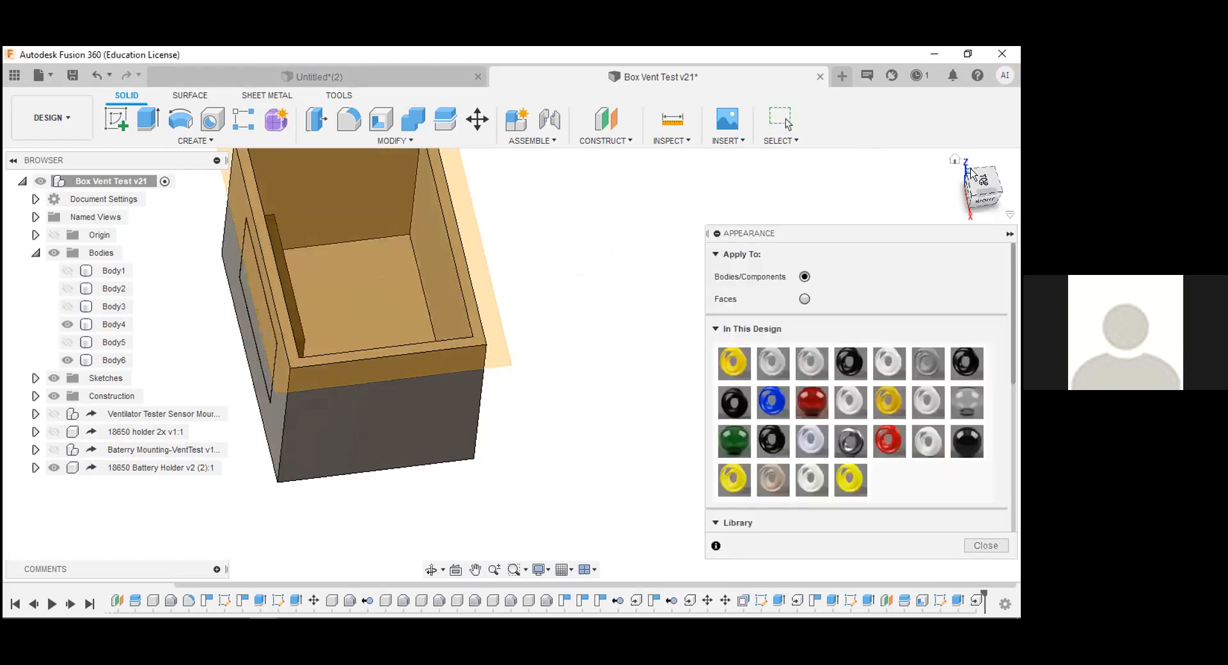
click(986, 545)
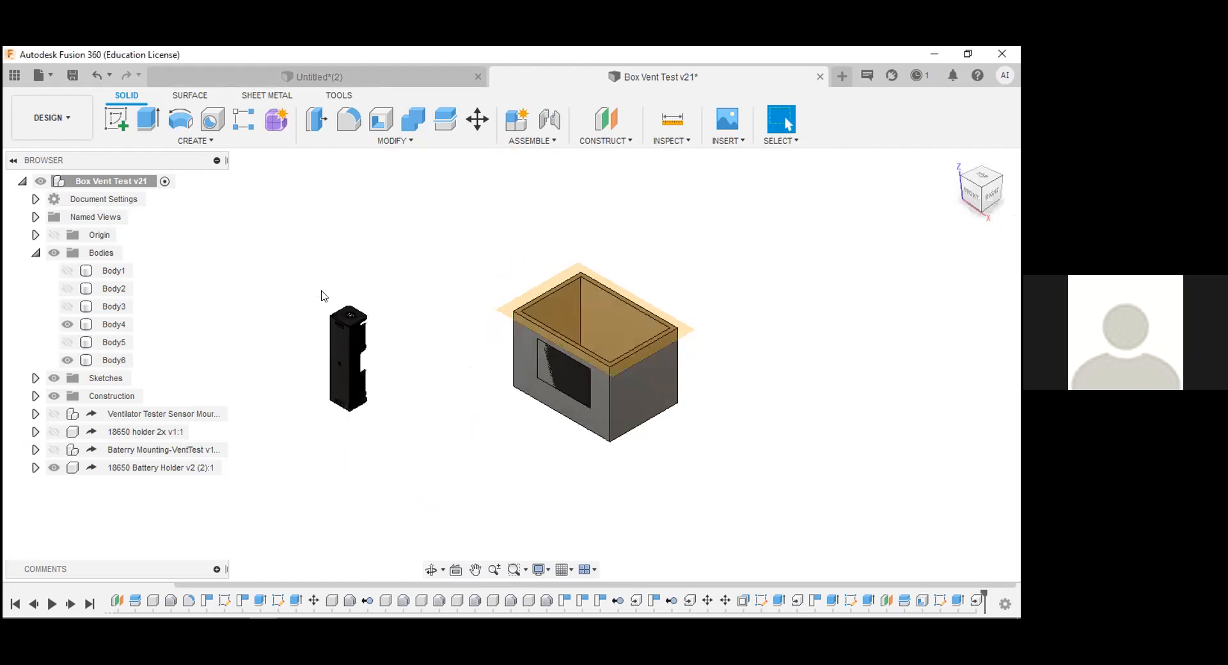
key(ctrl+z)
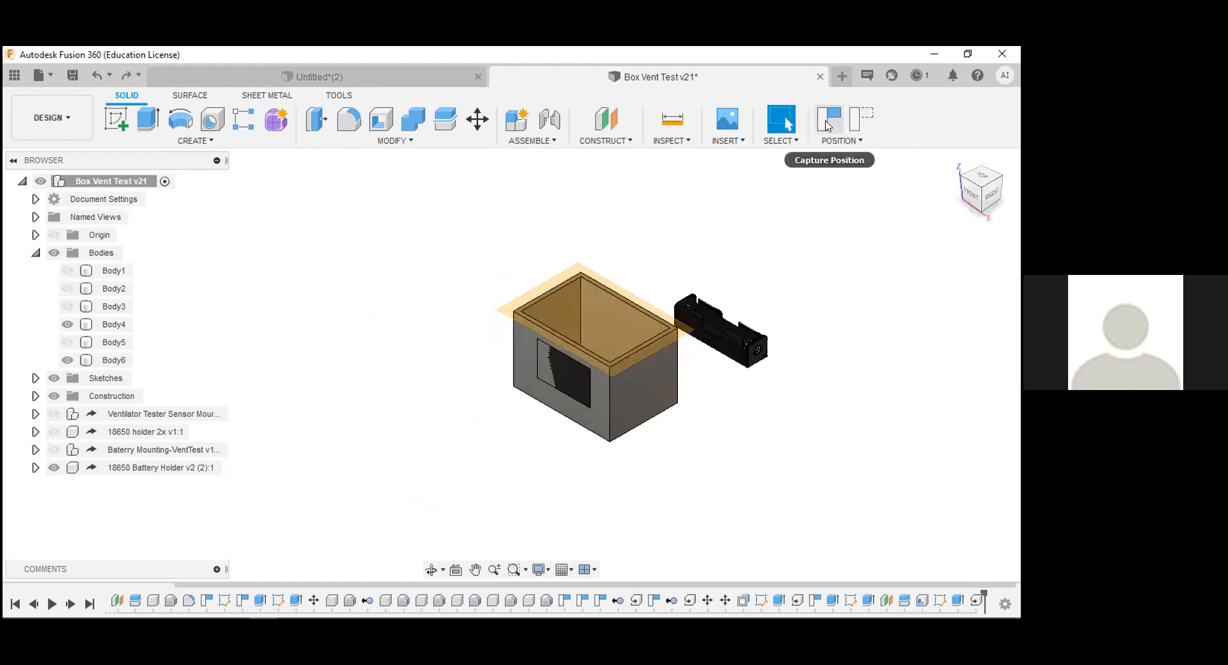
- Capture the battery holder's current position beside the box
click(829, 120)
drag(660, 266, 859, 411)
click(864, 422)
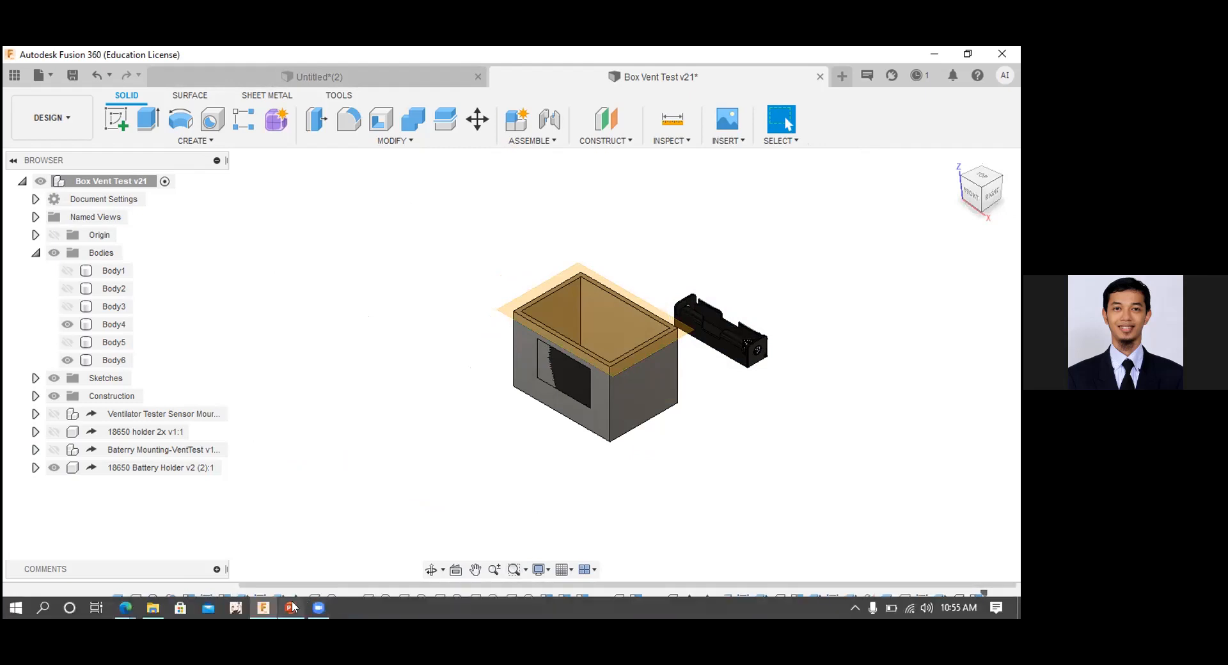
- Switch to the PowerPoint presentation and review the Constraint(2), 3D Modelling Option and Corner Forming slides
click(291, 607)
click(104, 465)
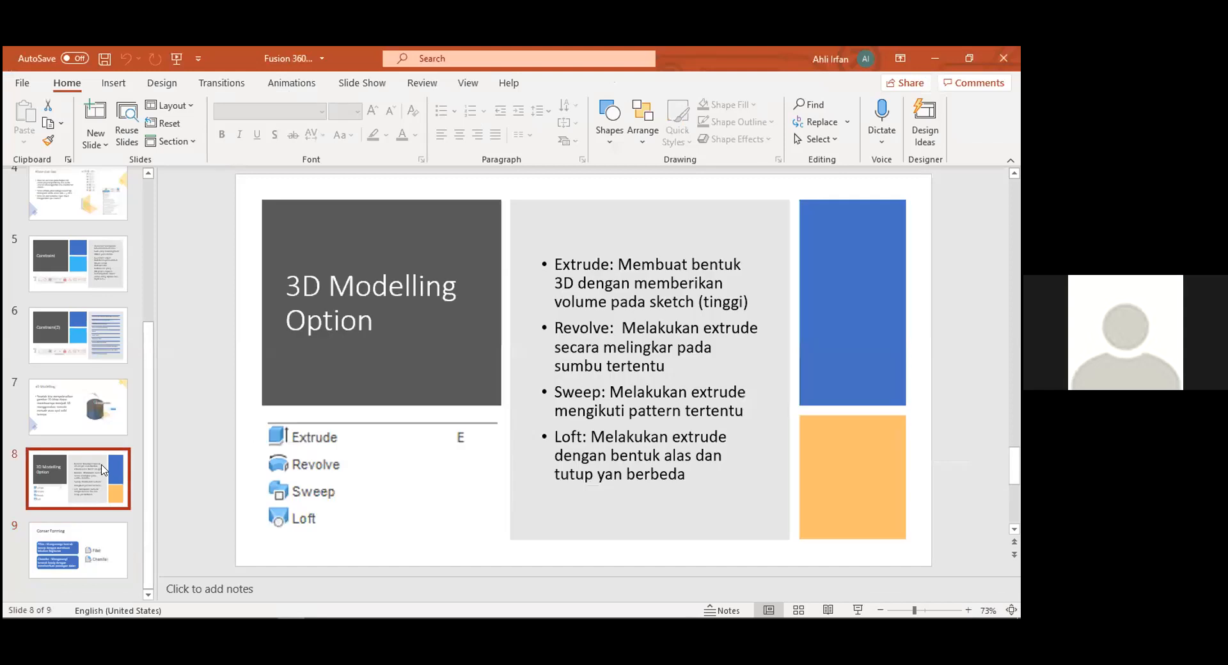
key(Up)
key(Up)
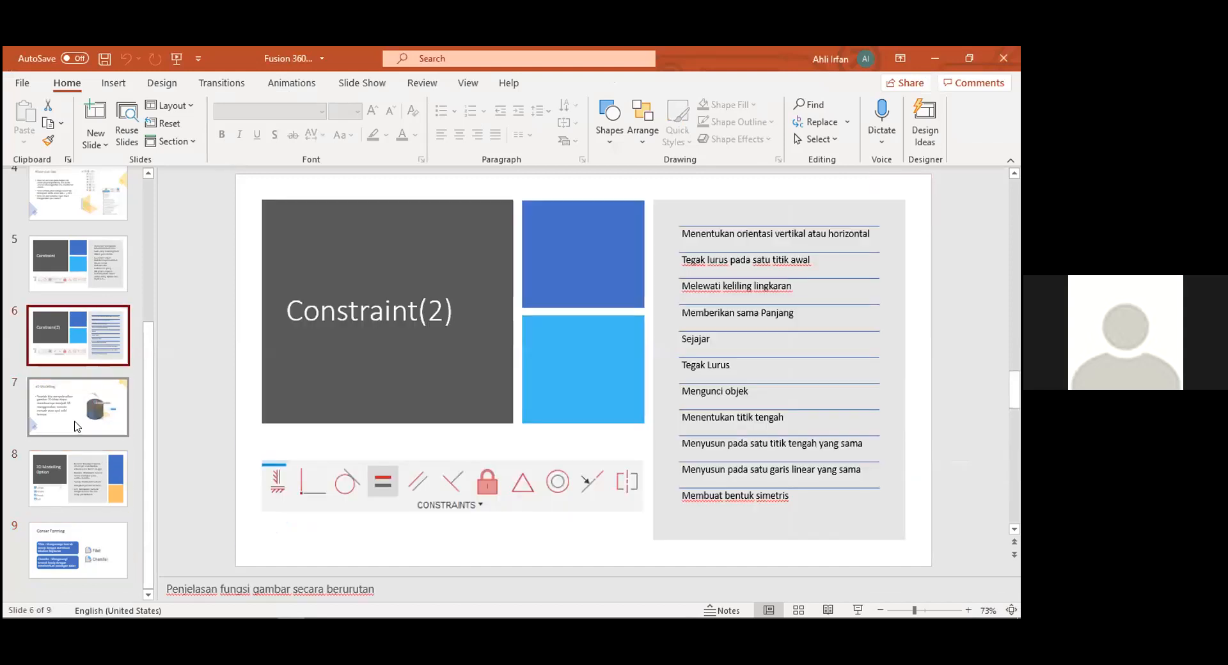
scroll(753, 411, up, 2)
scroll(709, 409, down, 2)
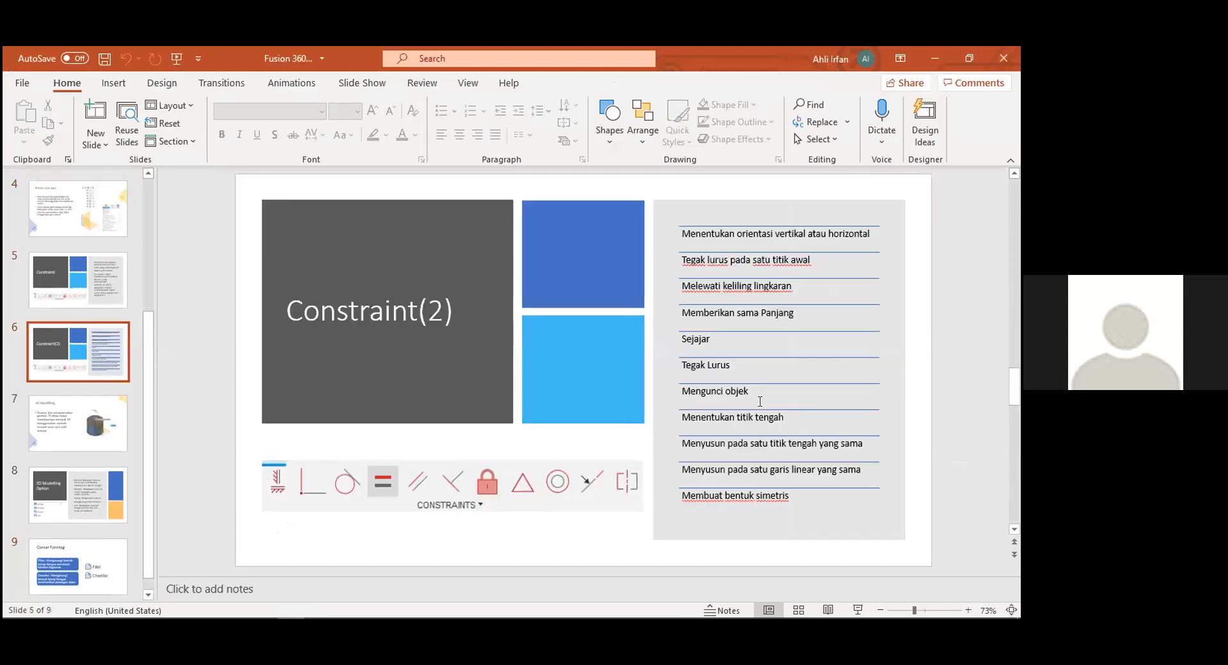
click(46, 425)
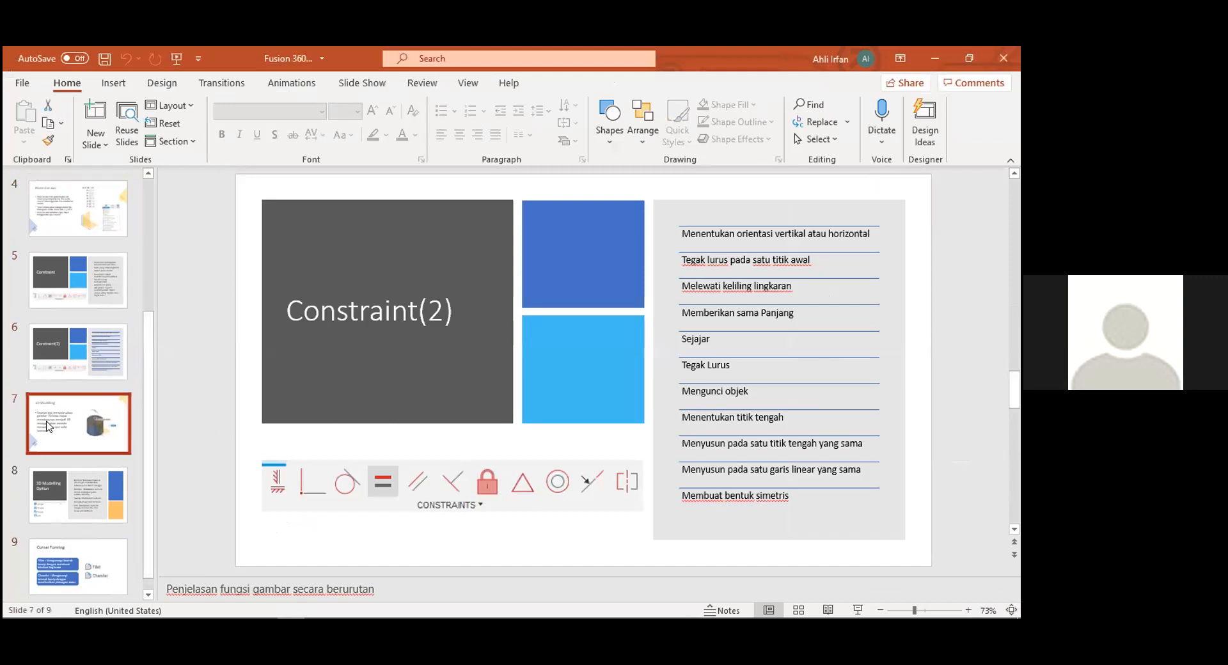
key(Down)
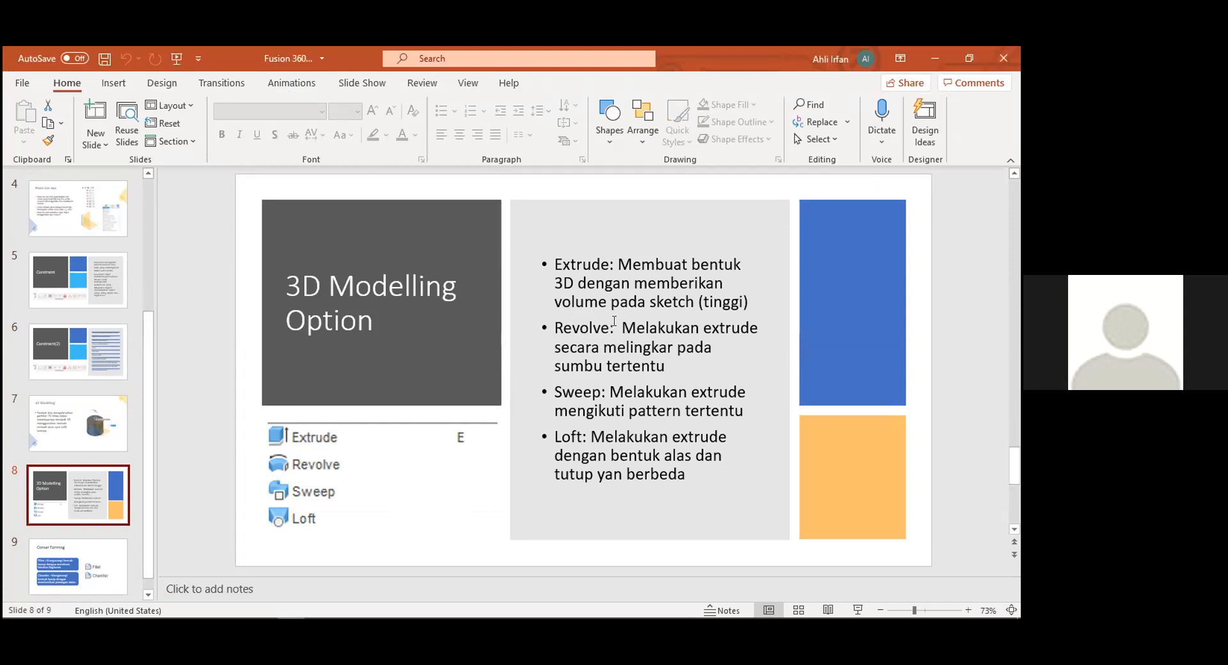
click(112, 550)
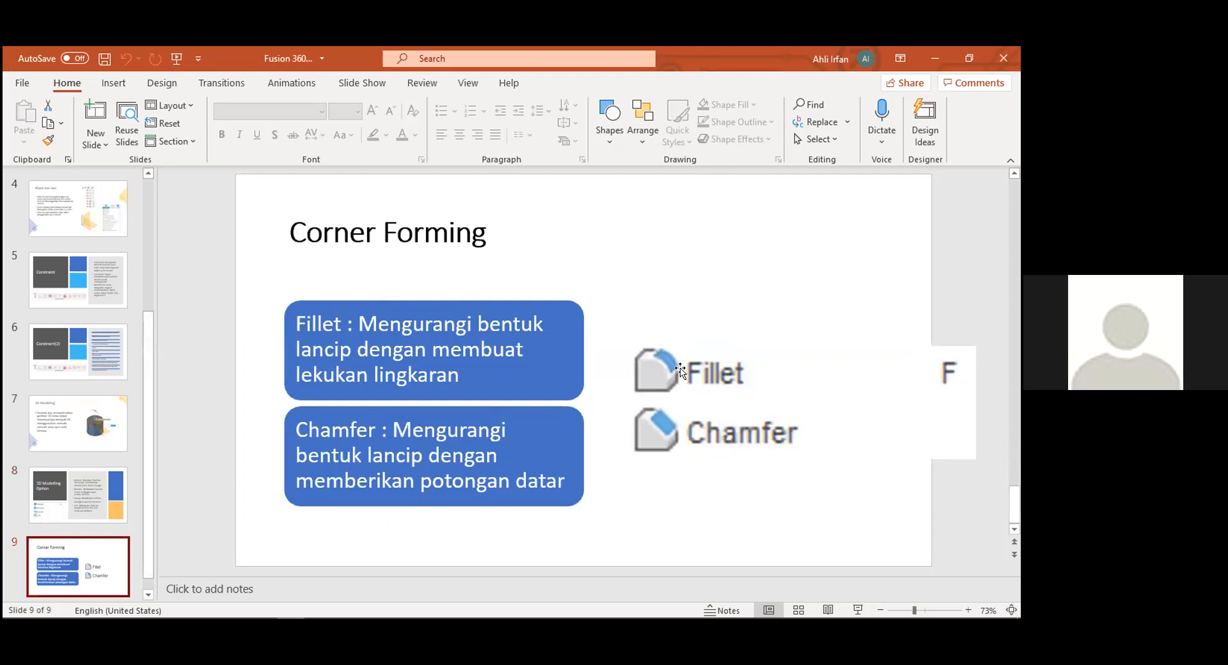
scroll(115, 459, down, 1)
scroll(115, 459, up, 2)
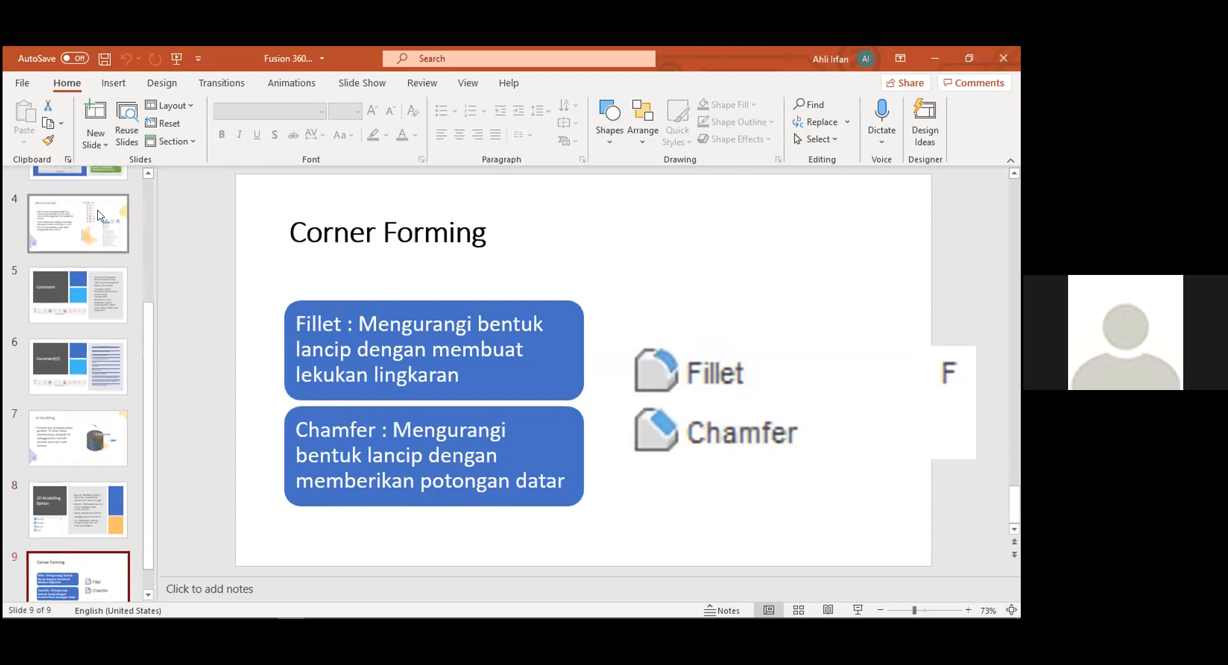
- Switch back to Fusion 360 and browse the data panel's projects, libraries and sample collections
key(alt+Tab)
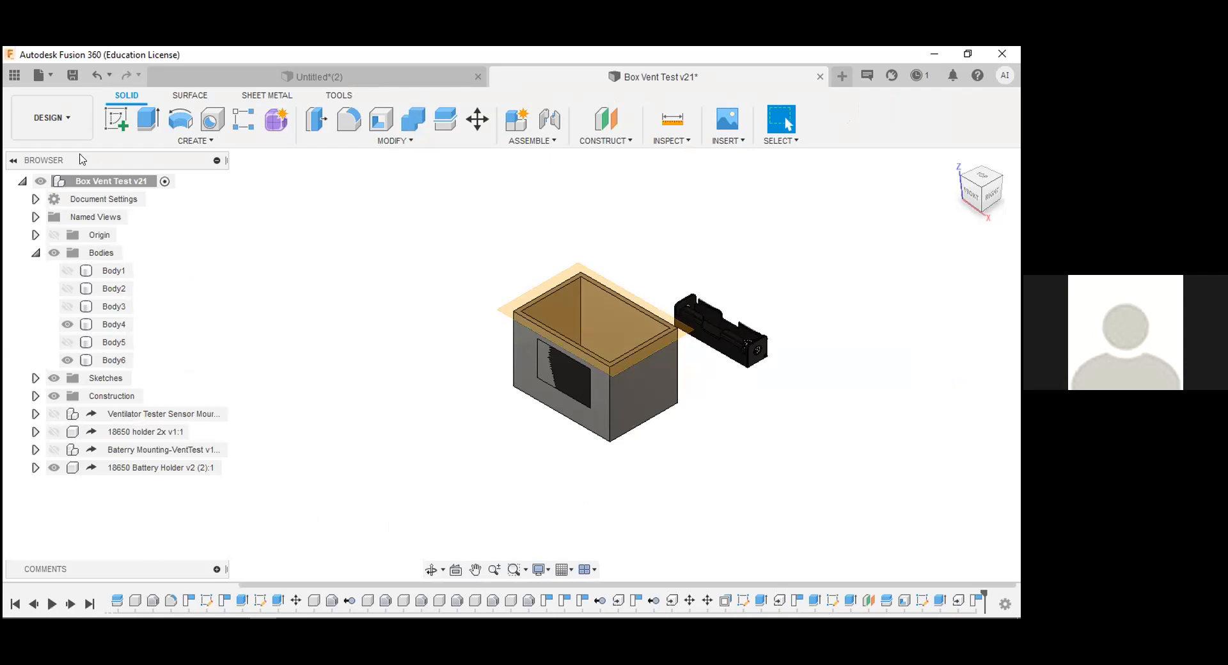
click(15, 75)
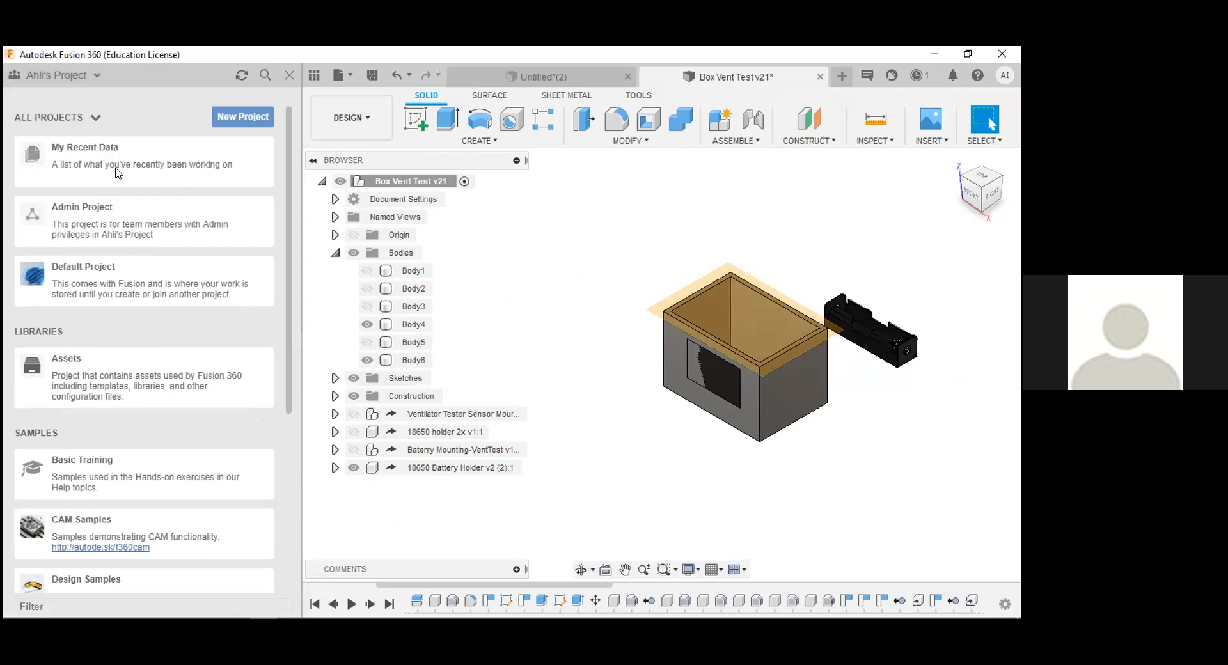
drag(290, 179, 278, 301)
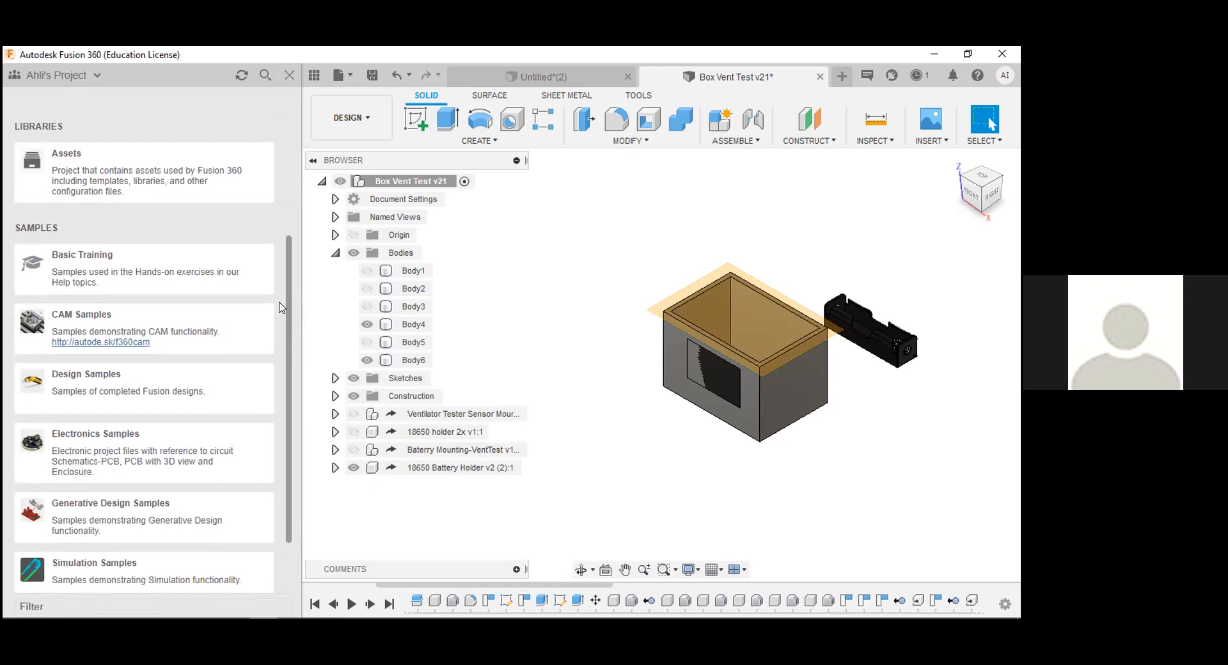
scroll(279, 310, down, 3)
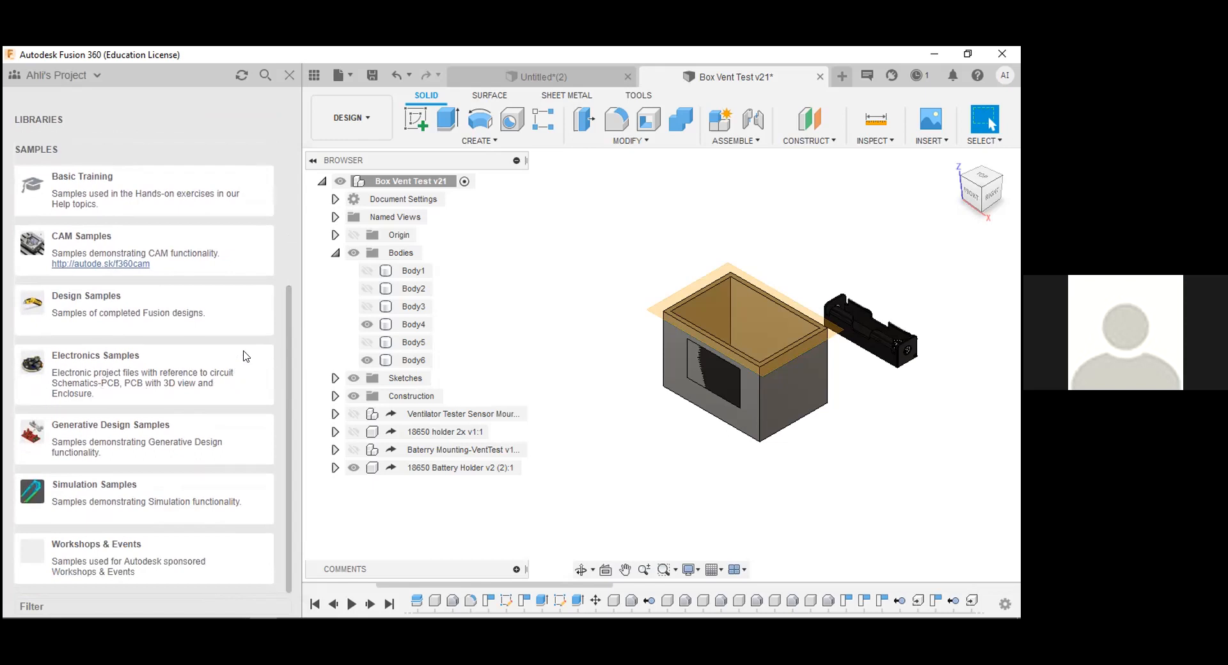
click(289, 76)
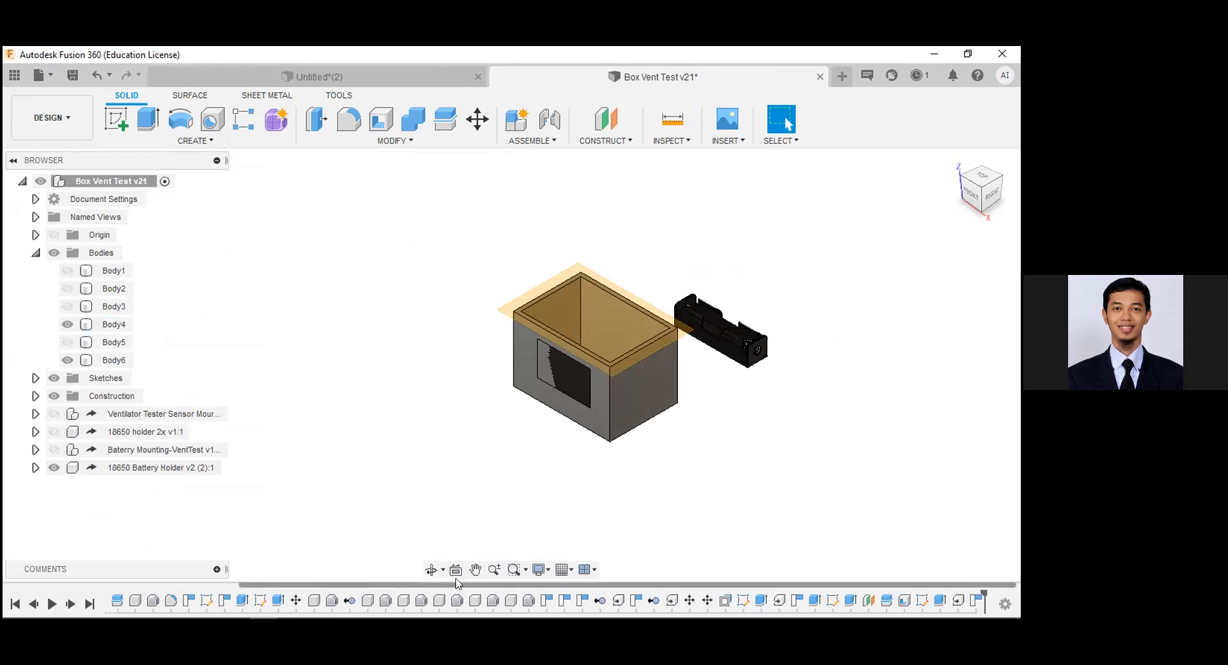
click(476, 569)
key(Escape)
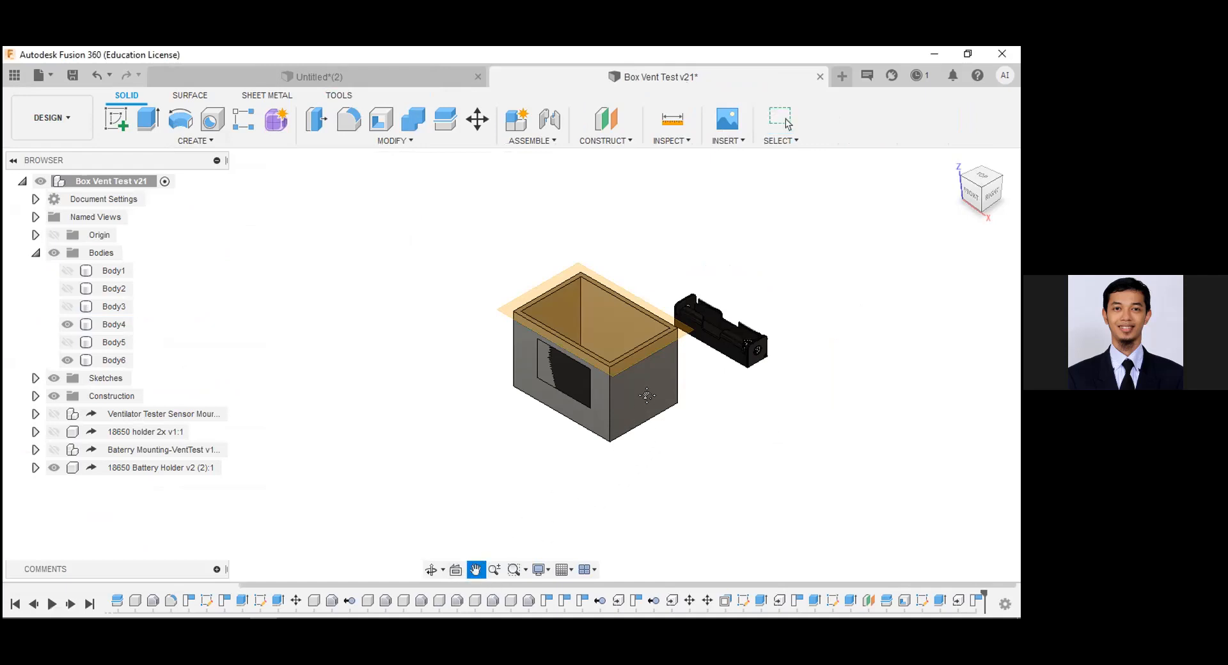
click(644, 401)
click(785, 444)
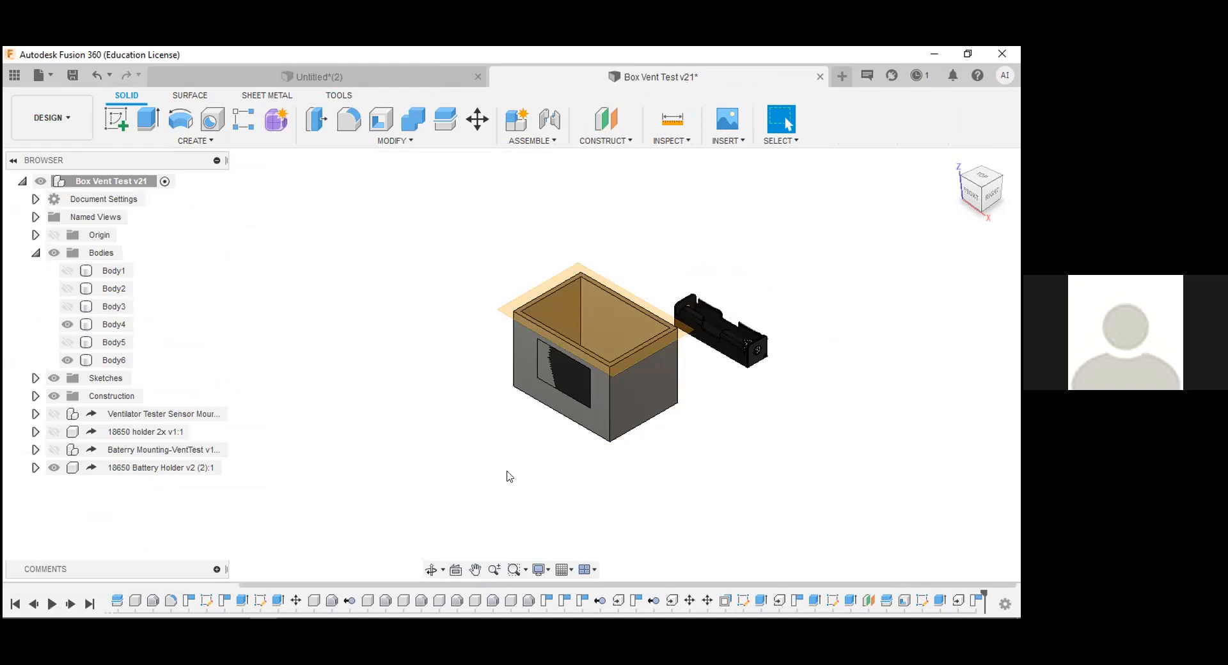
click(572, 422)
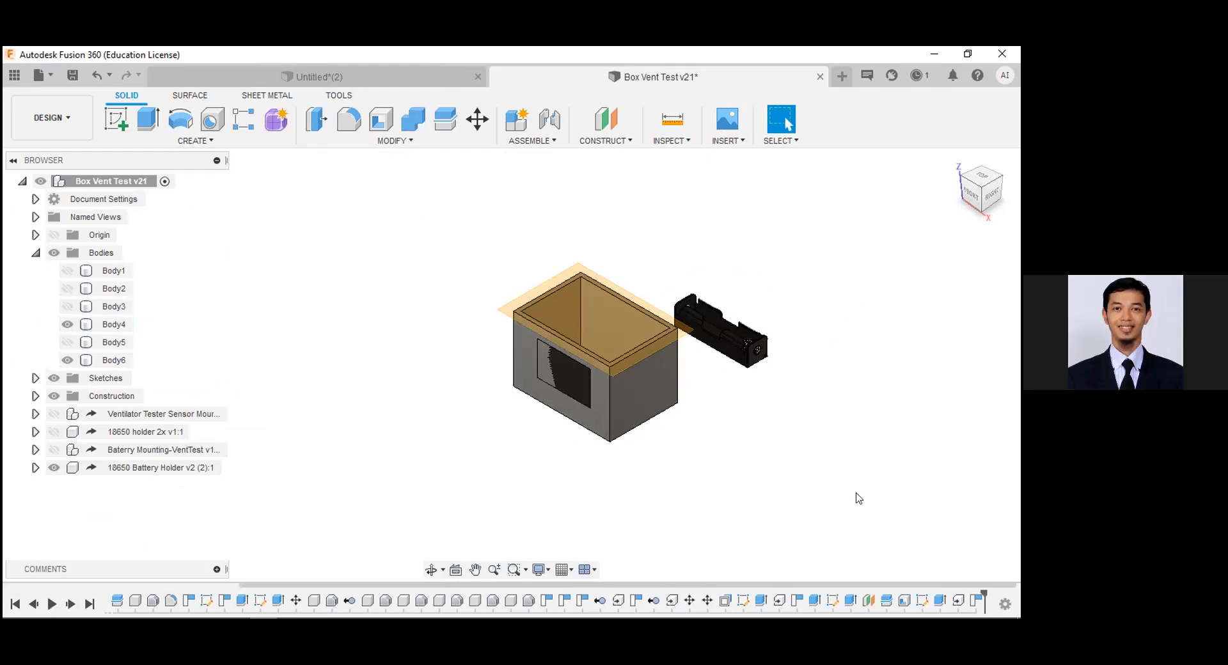
- Roll the design history back to before the battery mounting and single battery holder were added, and undo the rollback
drag(985, 595, 712, 585)
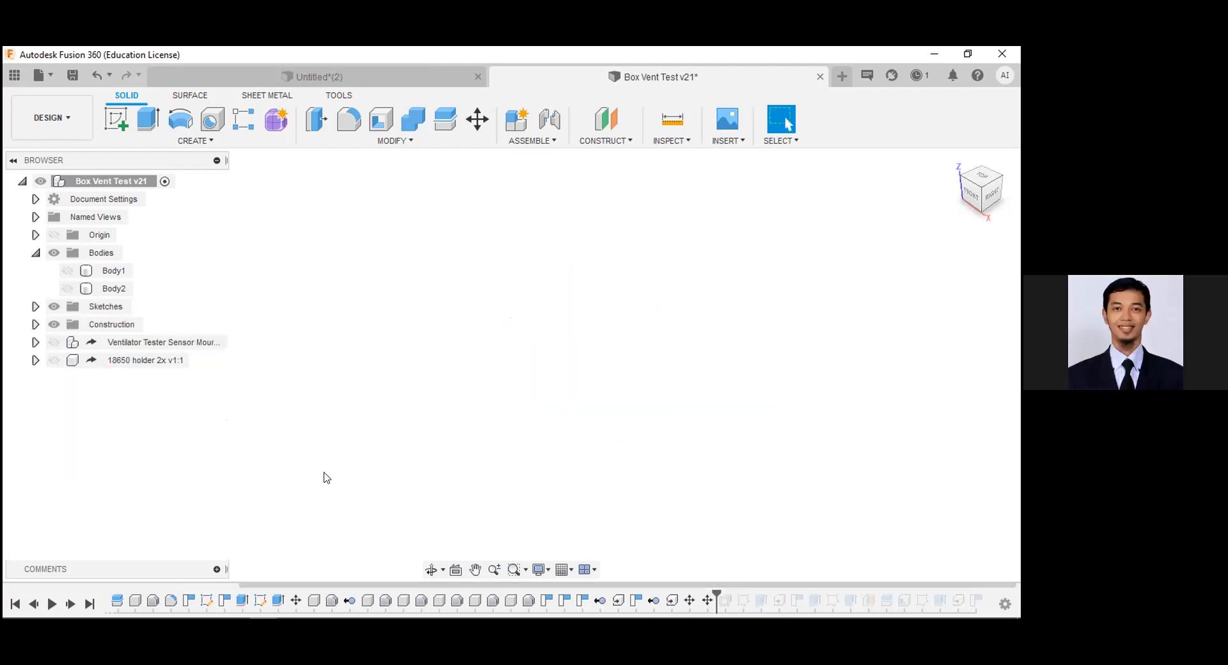
key(ctrl+z)
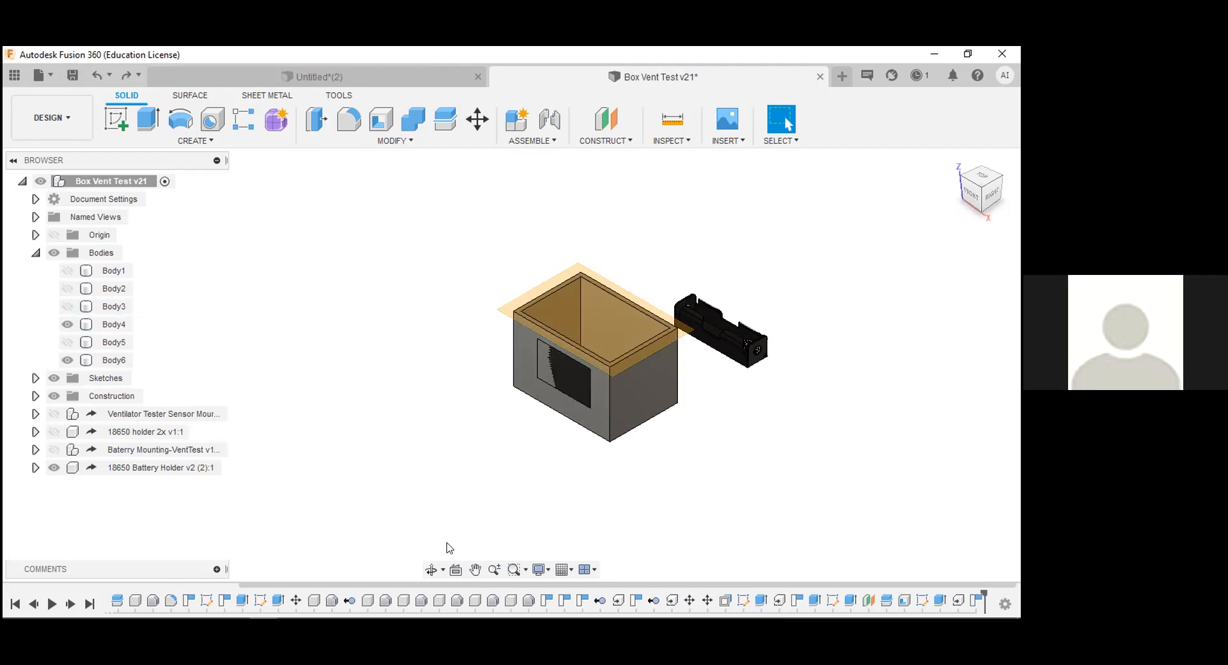
- Switch from the Box Vent Test design to the untitled circuit board design and inspect the sketch behind its terminal blocks
click(430, 569)
drag(507, 400, 605, 334)
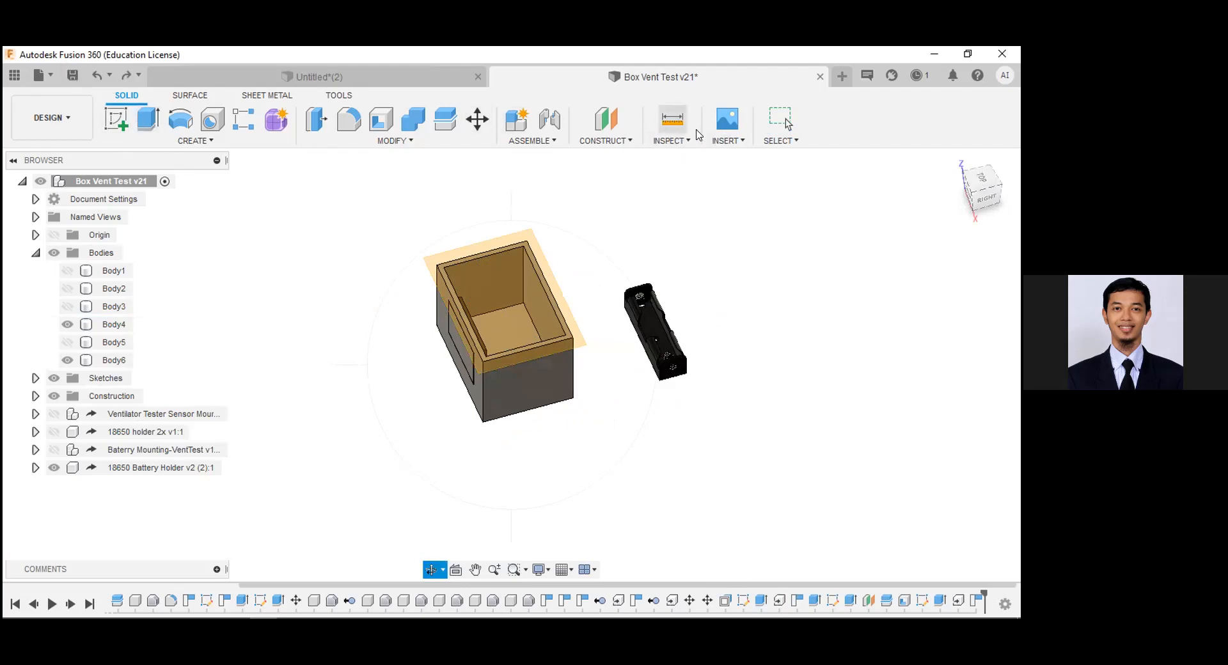
click(407, 77)
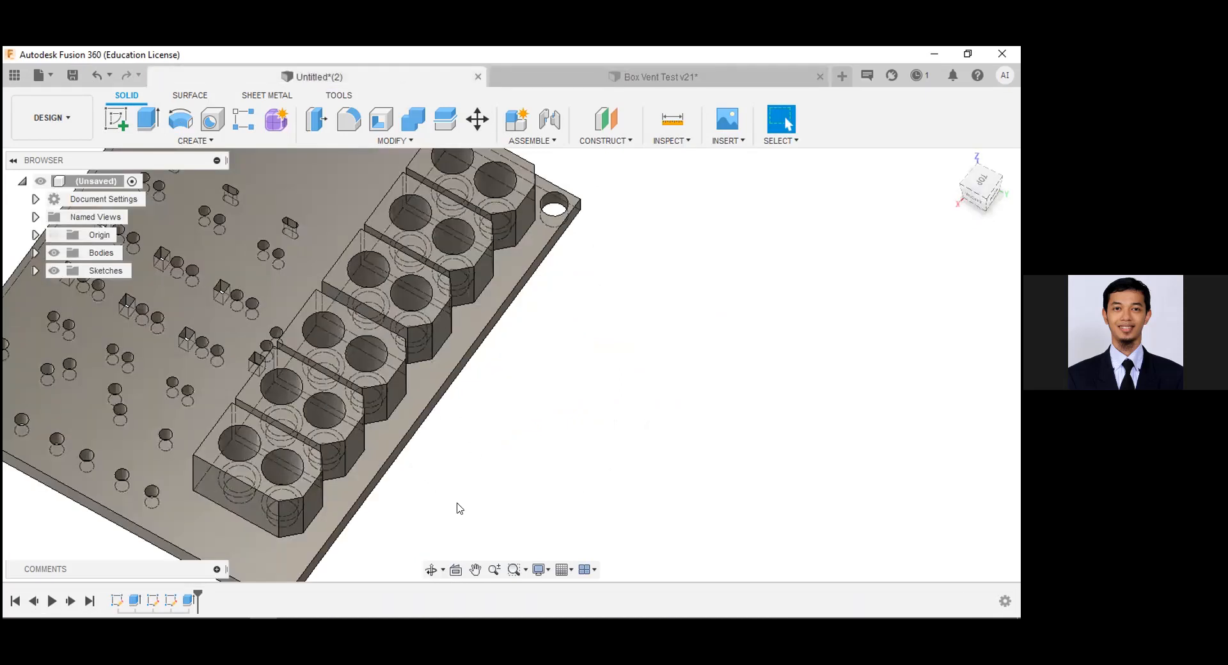
click(430, 569)
drag(282, 431, 172, 596)
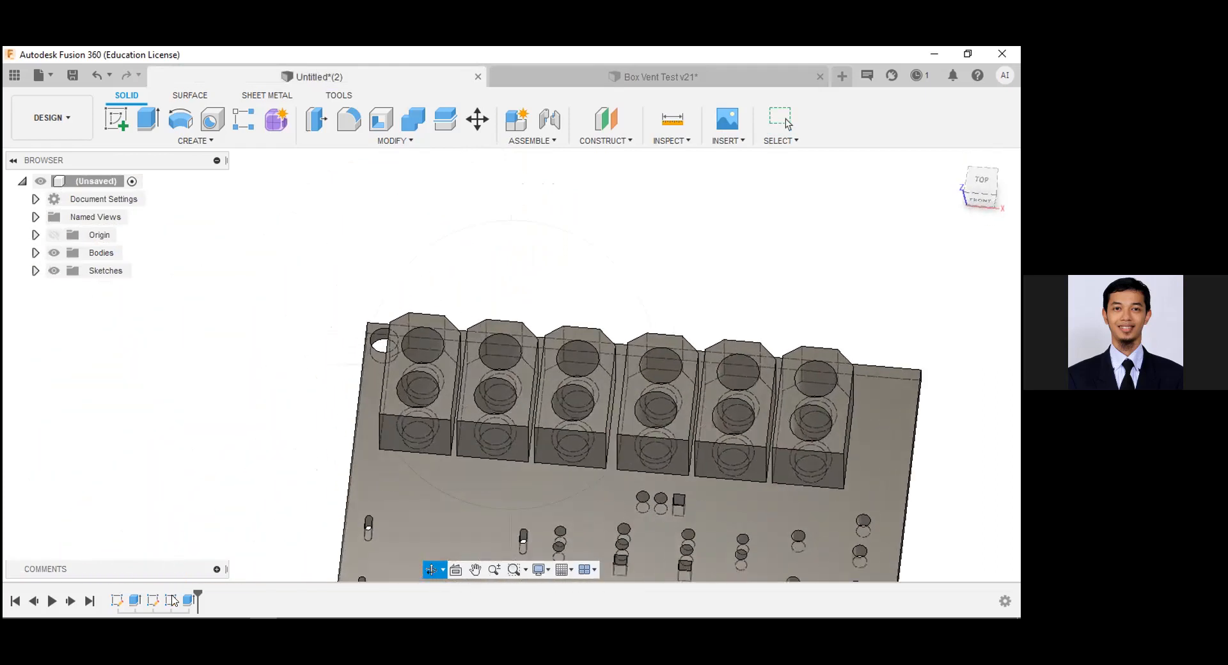
double_click(172, 598)
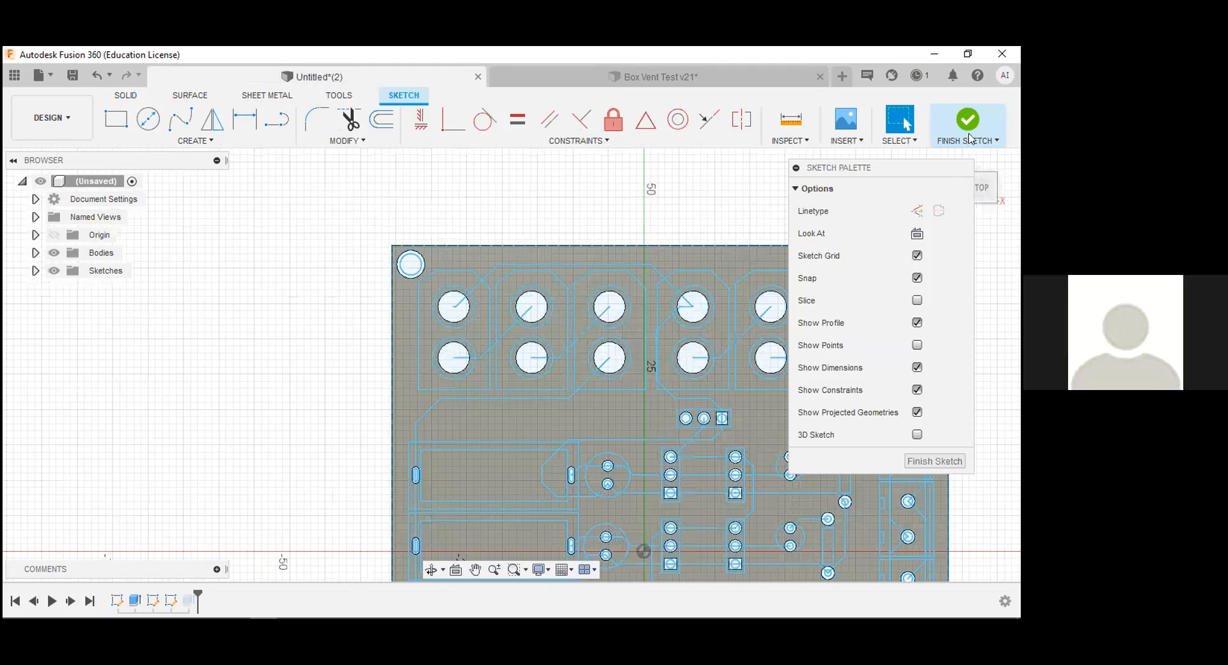
click(970, 138)
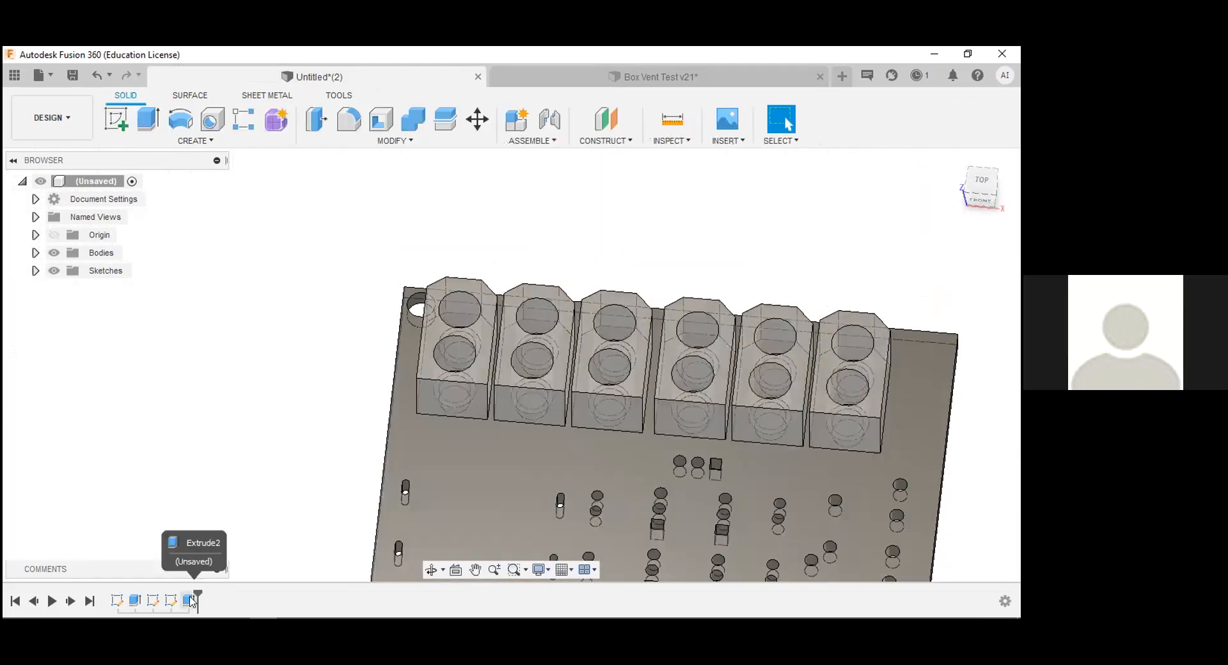
- Try to add more board sketch profiles to the 10 mm joined extrusion that forms the terminal blocks
double_click(190, 598)
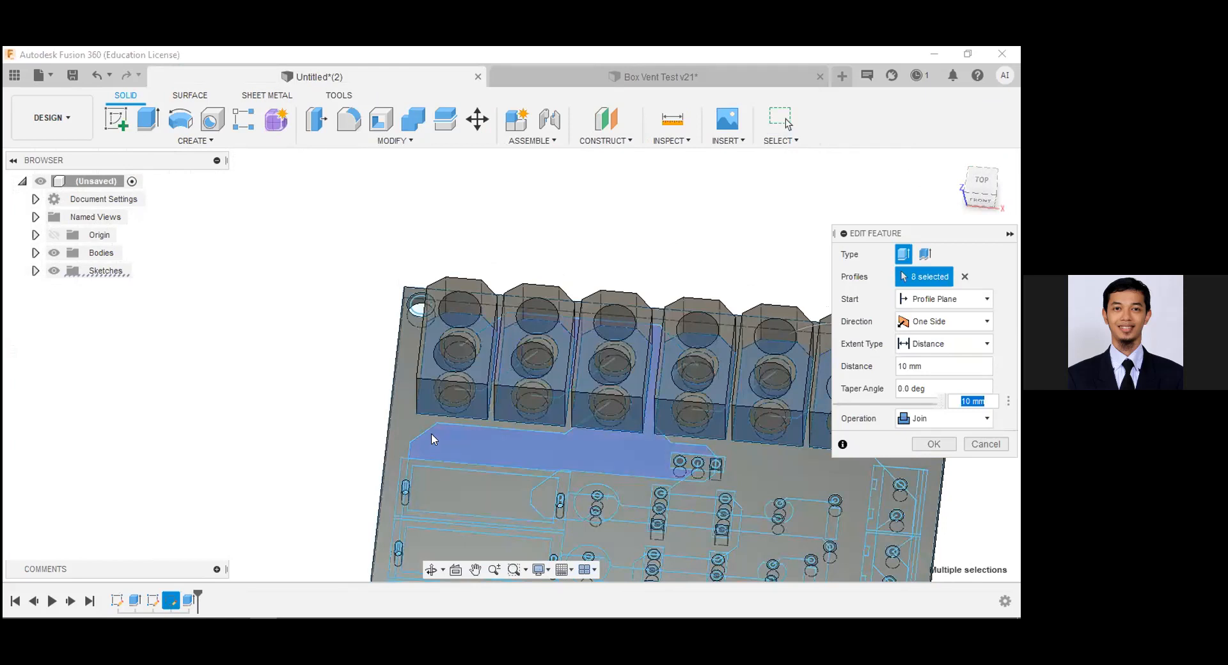
click(475, 575)
drag(572, 491, 468, 337)
key(Escape)
click(499, 352)
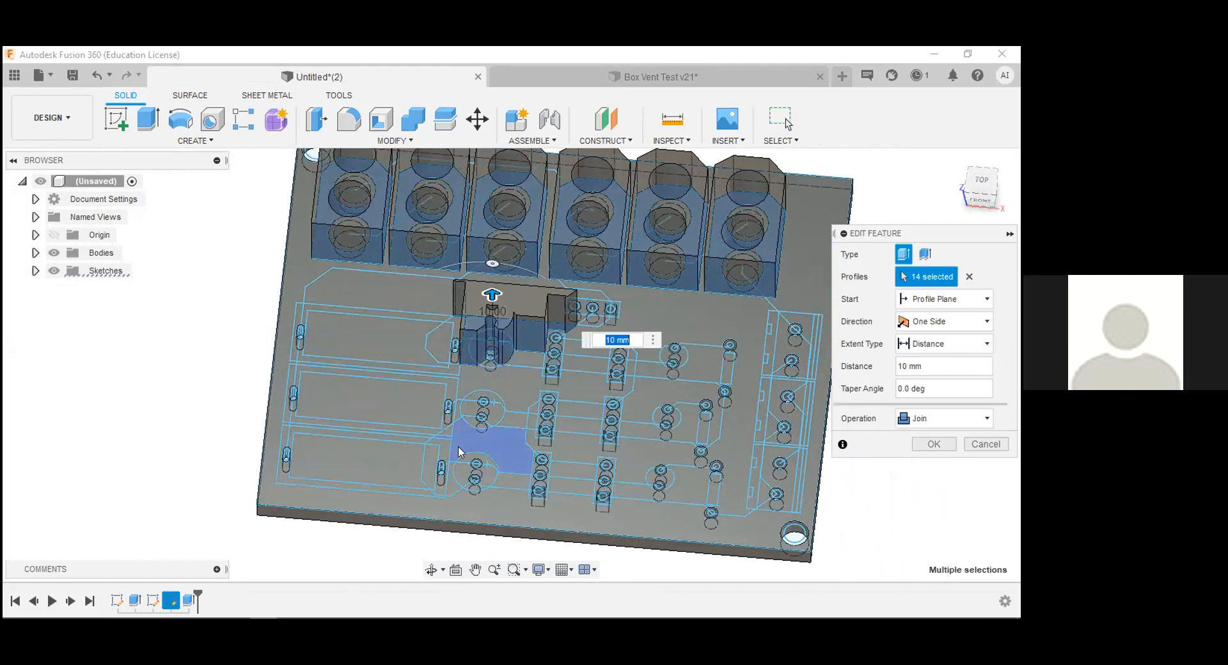
key(Escape)
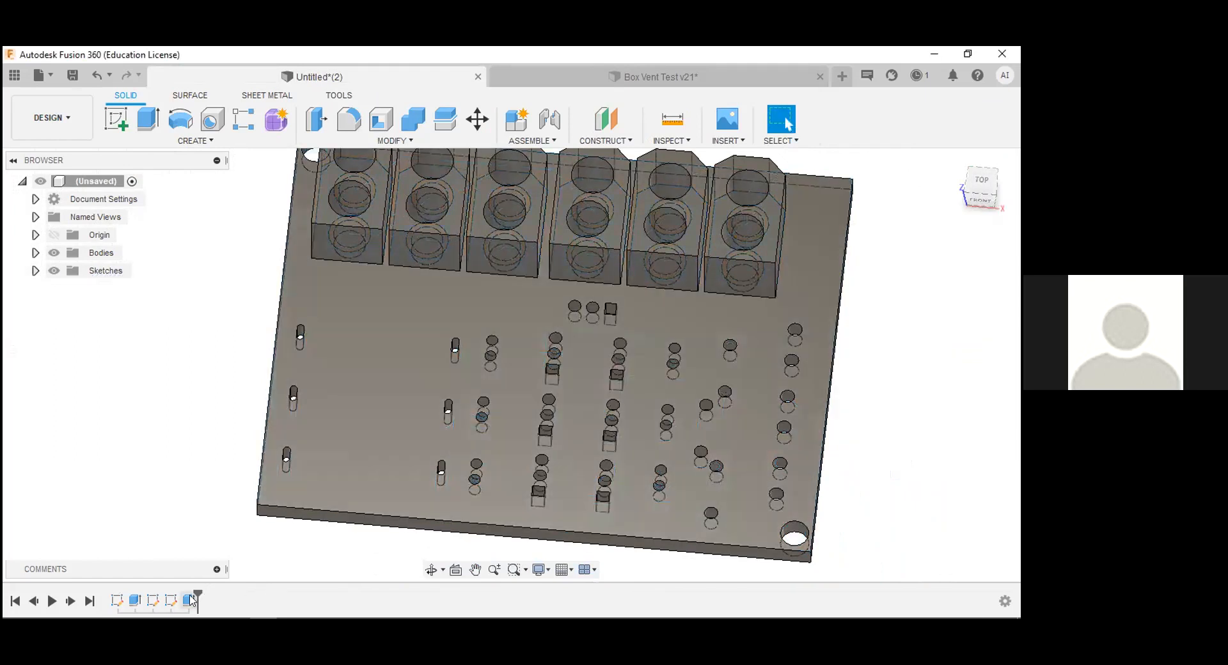
- Open the Power Dist dan Servo_2021-06-08 sketch for editing and select the whole board outline with its geometry
right_click(172, 601)
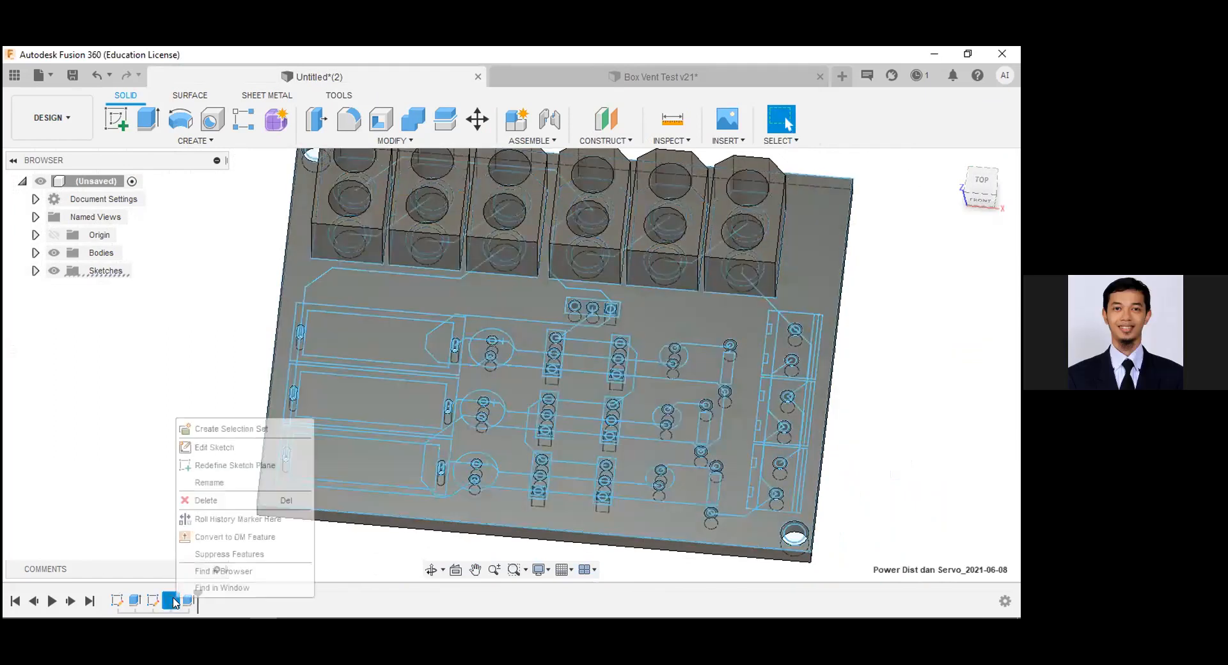
click(233, 447)
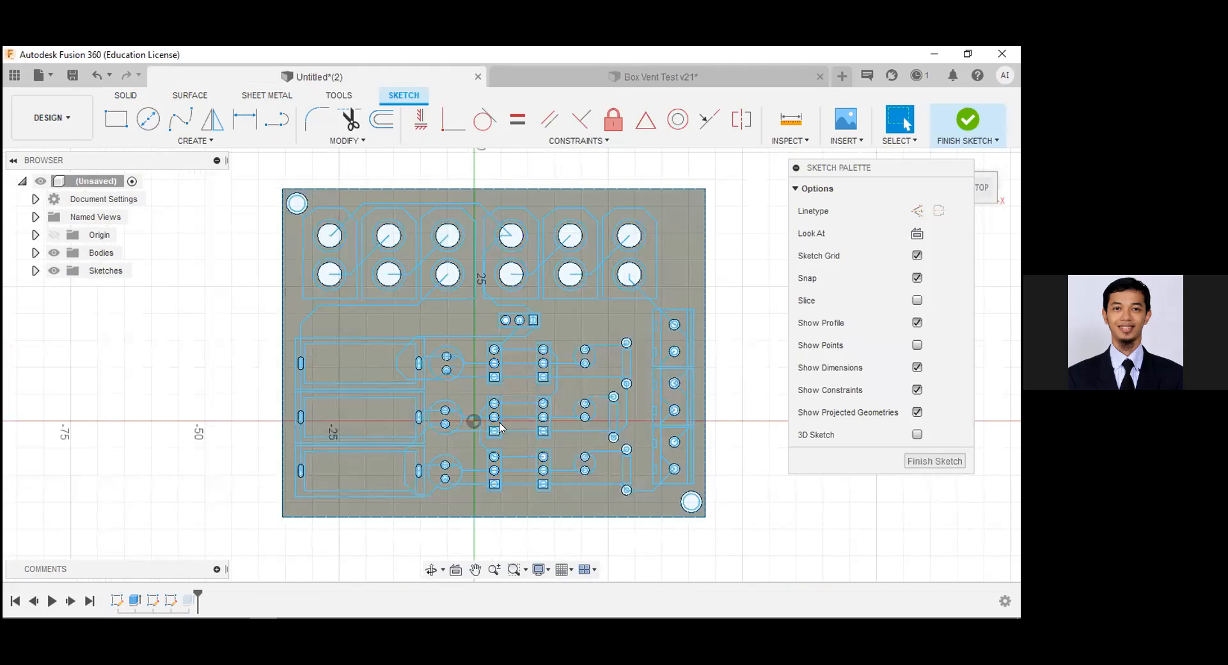
drag(571, 428, 254, 194)
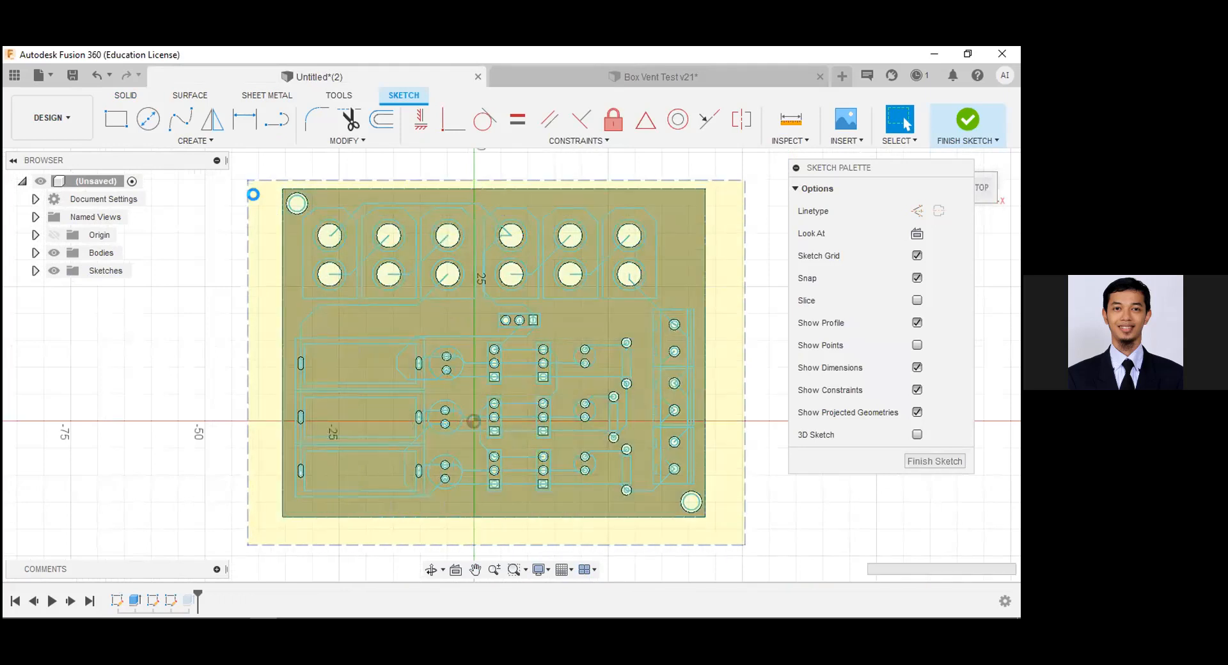
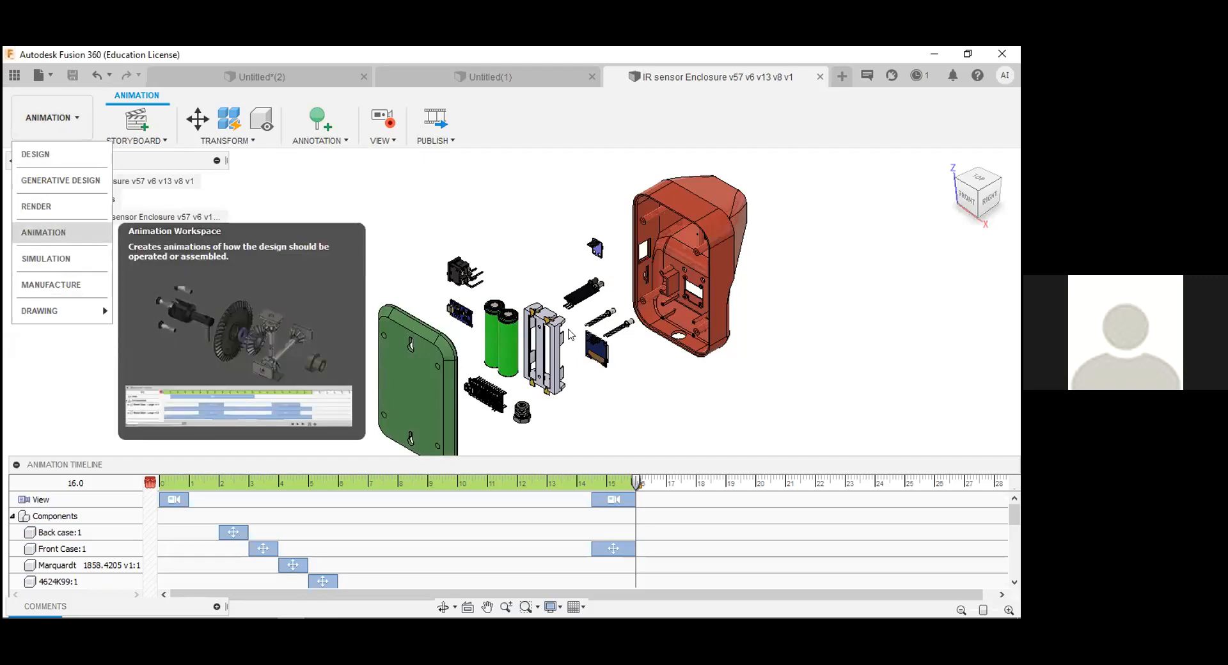
- Scrub the IR sensor enclosure's exploded-view animation back to its start to review the assembled state
click(734, 419)
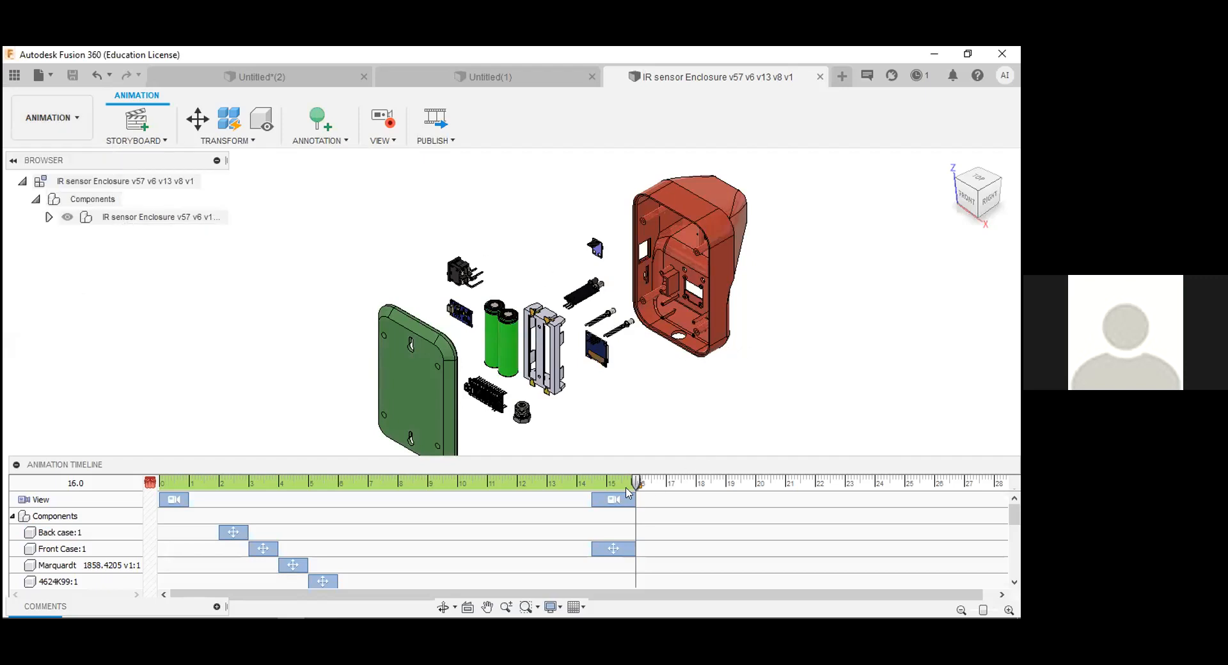
drag(637, 483, 624, 483)
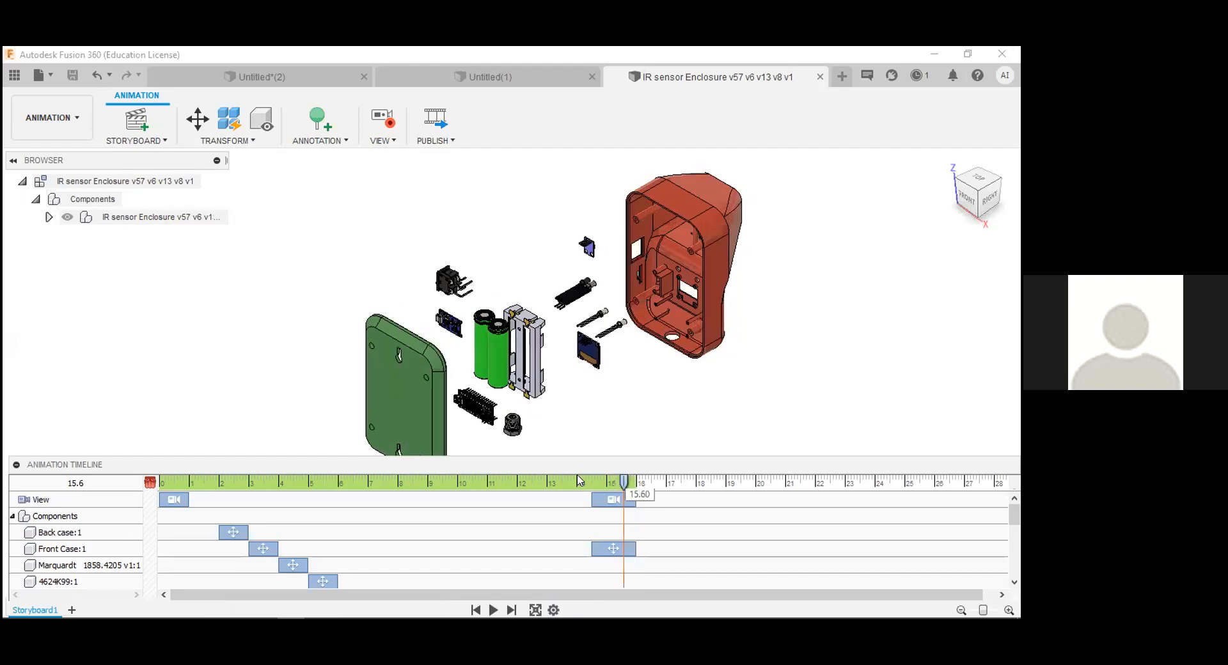
click(577, 477)
drag(577, 484, 162, 483)
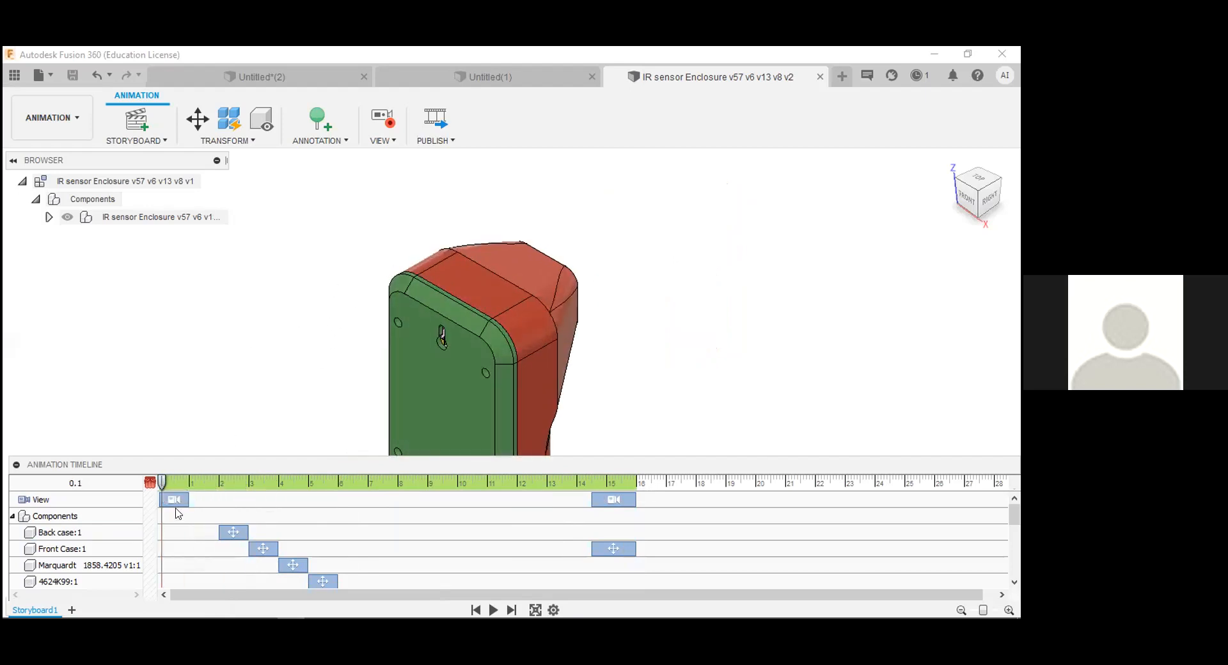
mouse_move(163, 481)
mouse_down()
mouse_move(177, 478)
mouse_move(163, 477)
mouse_up()
- Scrub the animation forward through the component movements to the fully exploded state at 16 seconds
mouse_move(1014, 517)
mouse_down()
mouse_move(1020, 578)
mouse_move(1003, 499)
mouse_up()
drag(163, 481, 469, 525)
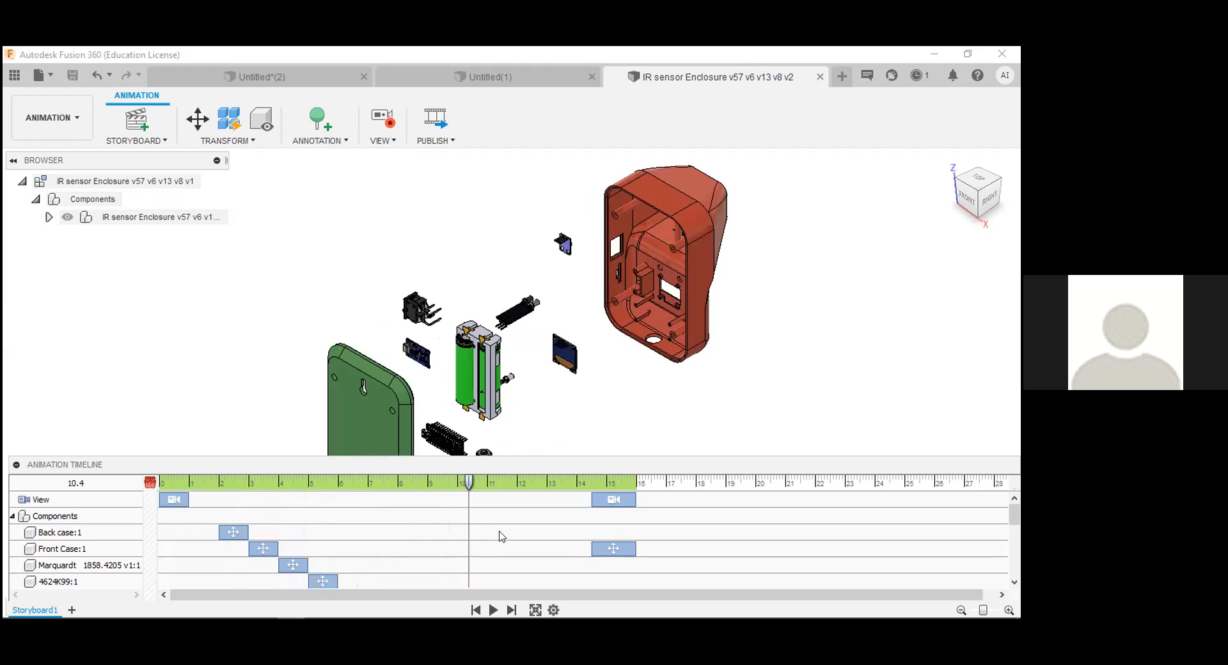
drag(470, 484, 636, 484)
click(629, 482)
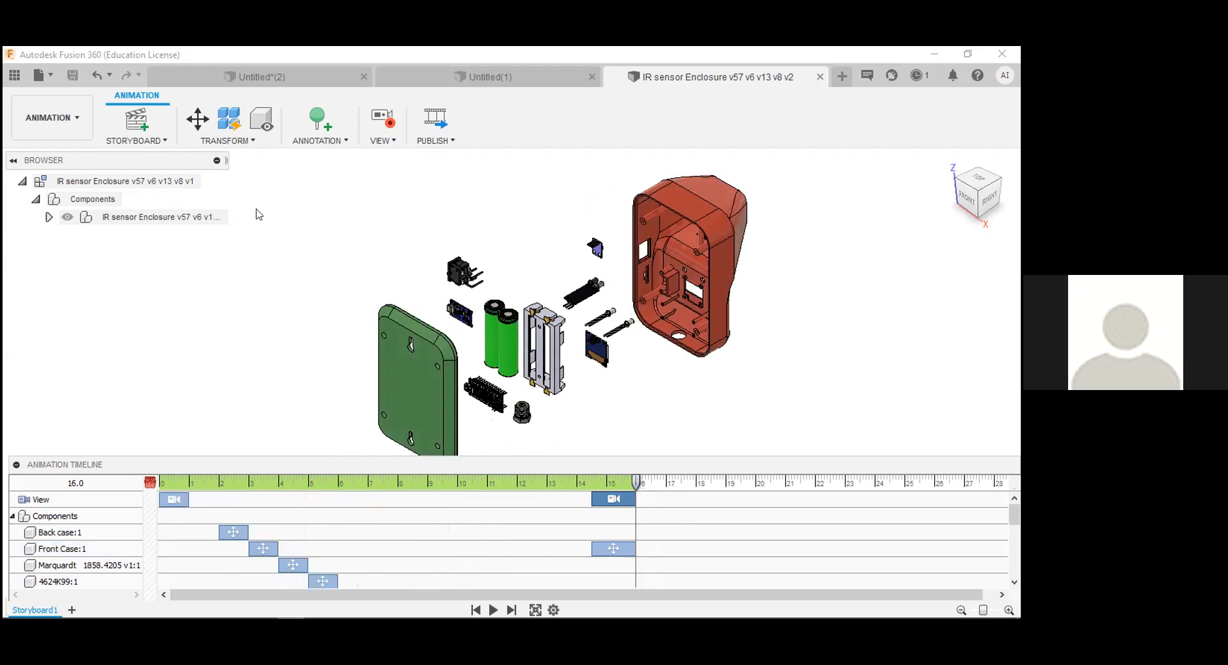
- Create a new drawing from the Storyboard1 animation, from scratch, using the ISO standard, millimetres and an A3 sheet
click(63, 126)
mouse_move(67, 312)
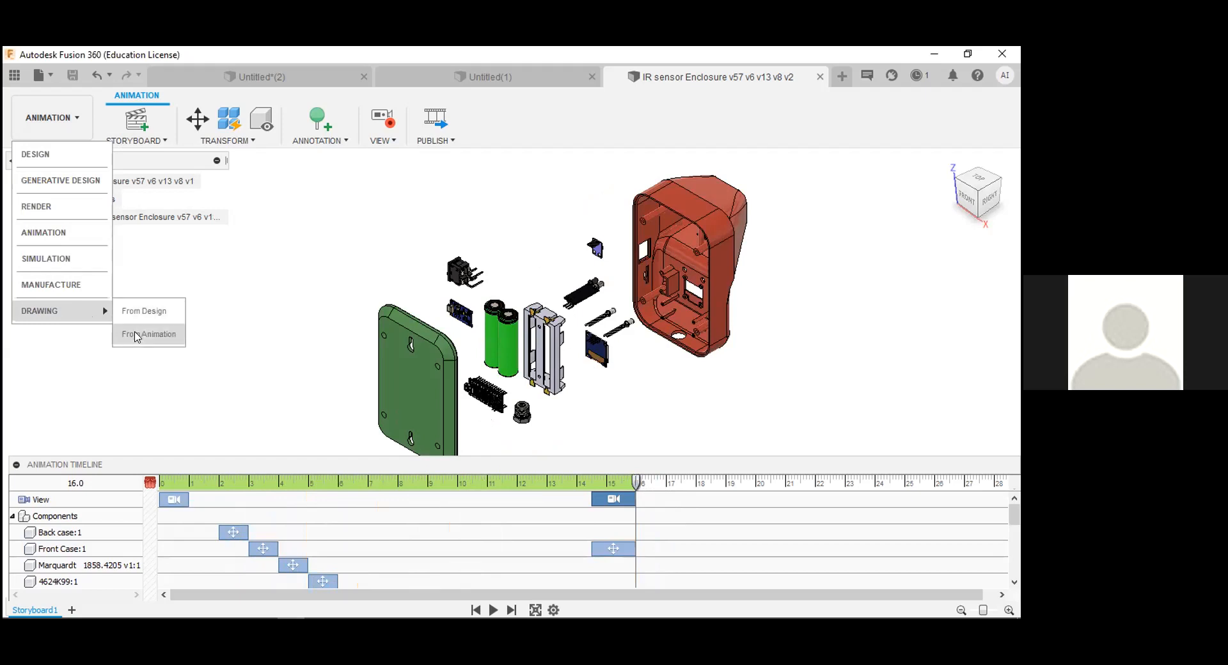
click(136, 334)
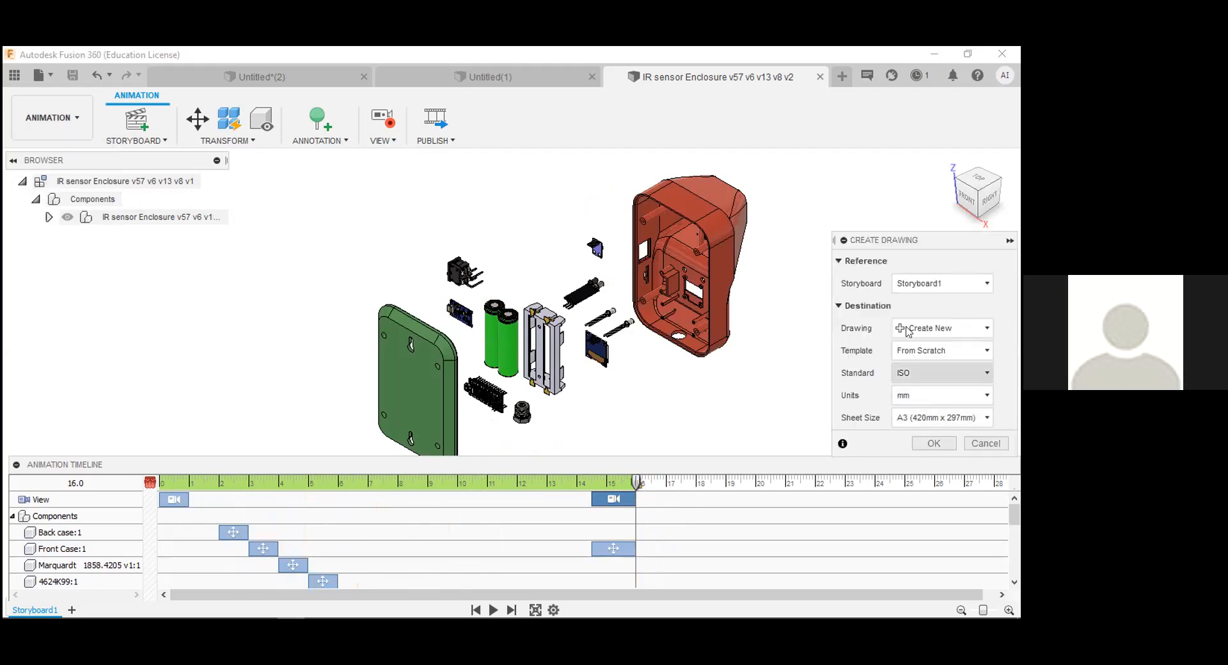
click(927, 443)
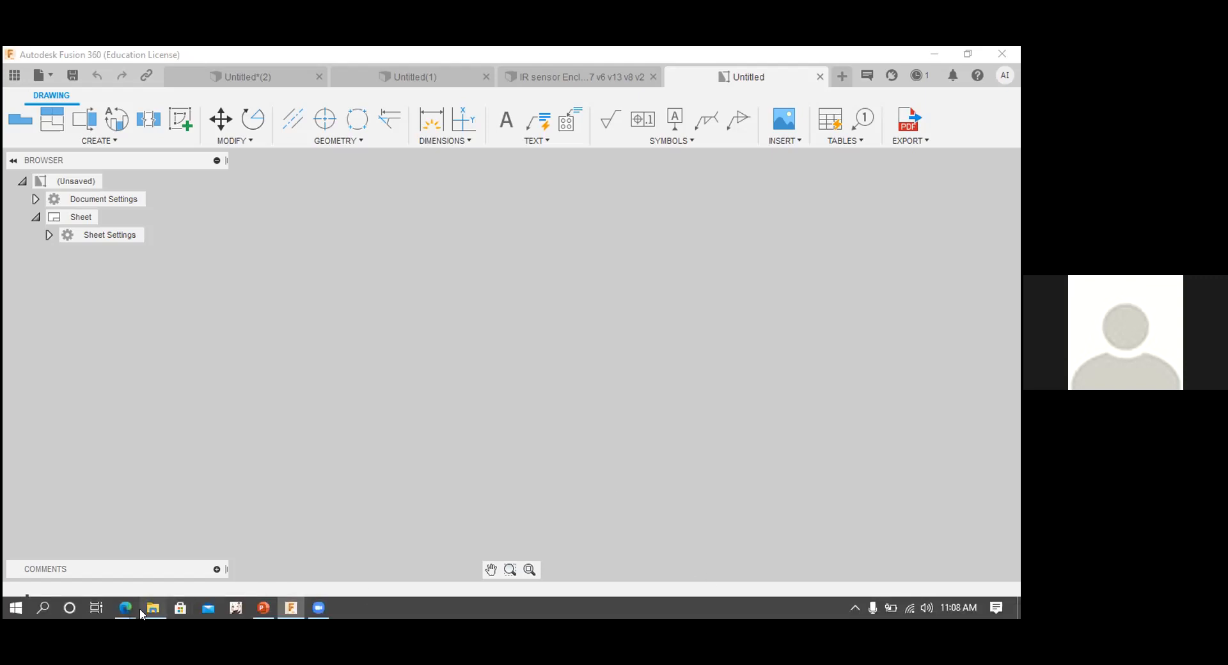
- Switch to the web browser, open a new tab, and try to start a search for cad
mouse_move(126, 608)
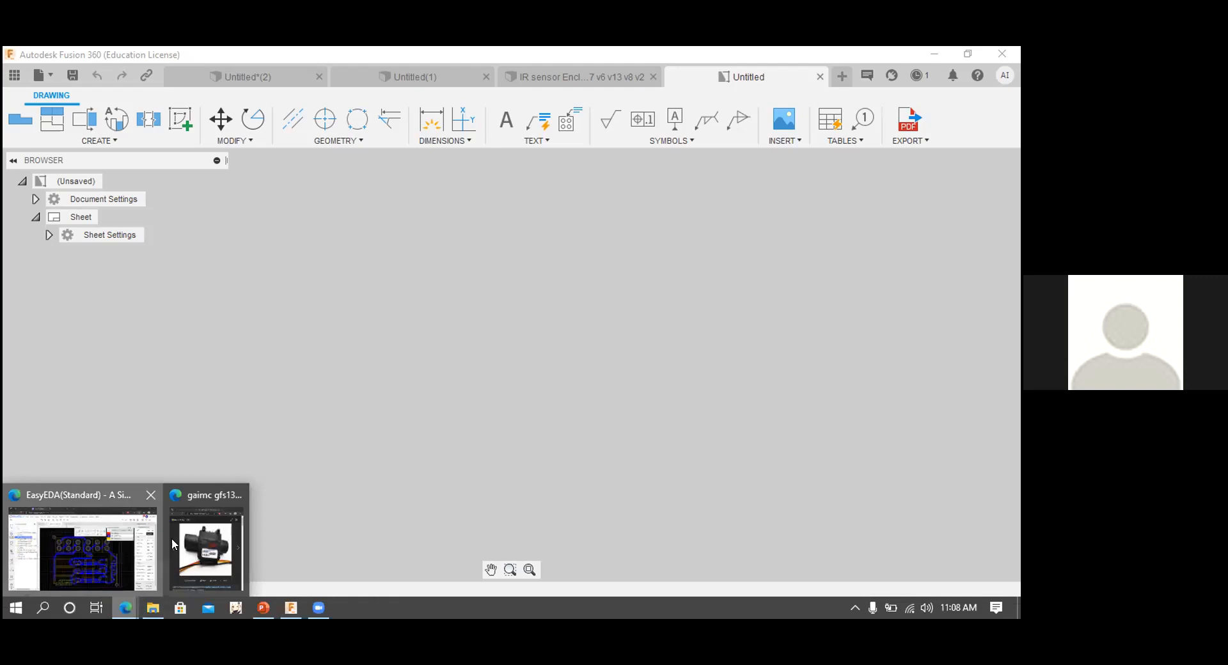
click(124, 554)
click(875, 58)
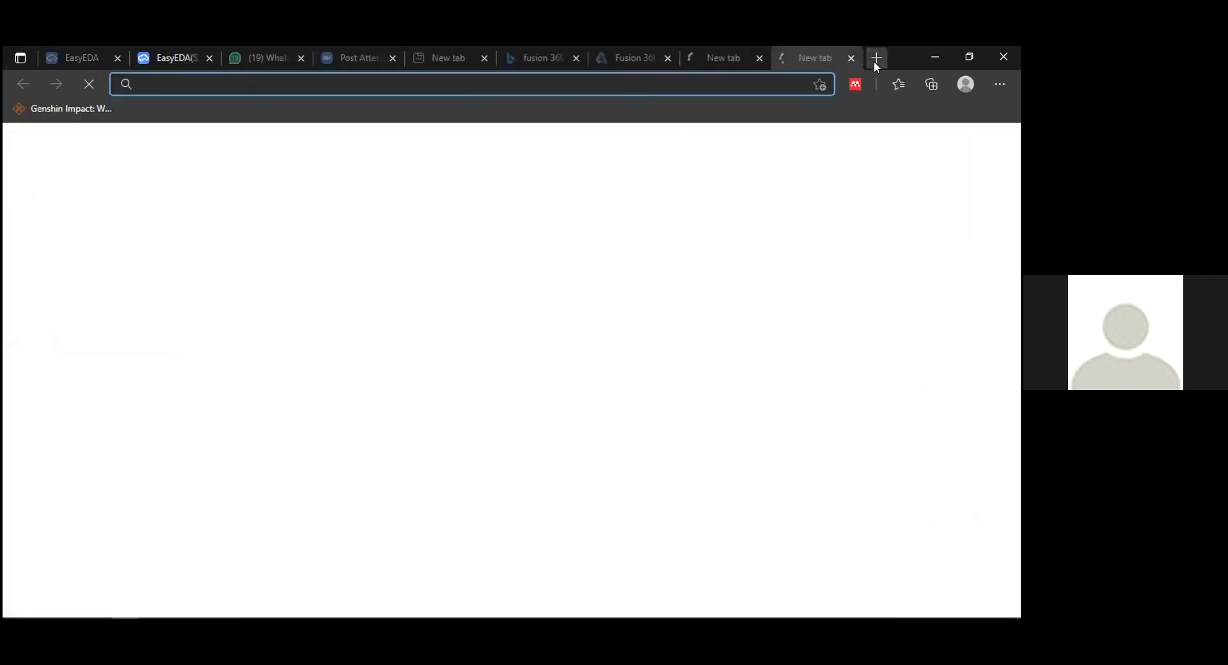
text(cal)
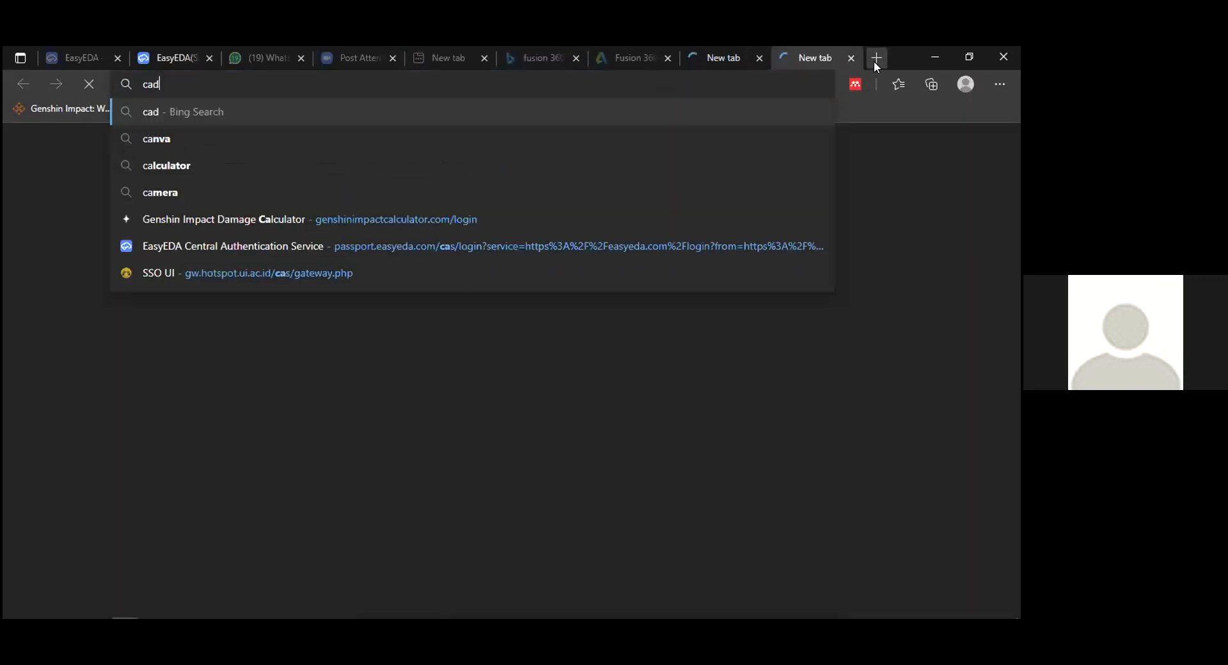
key(BackSpace)
key(BackSpace)
key(BackSpace)
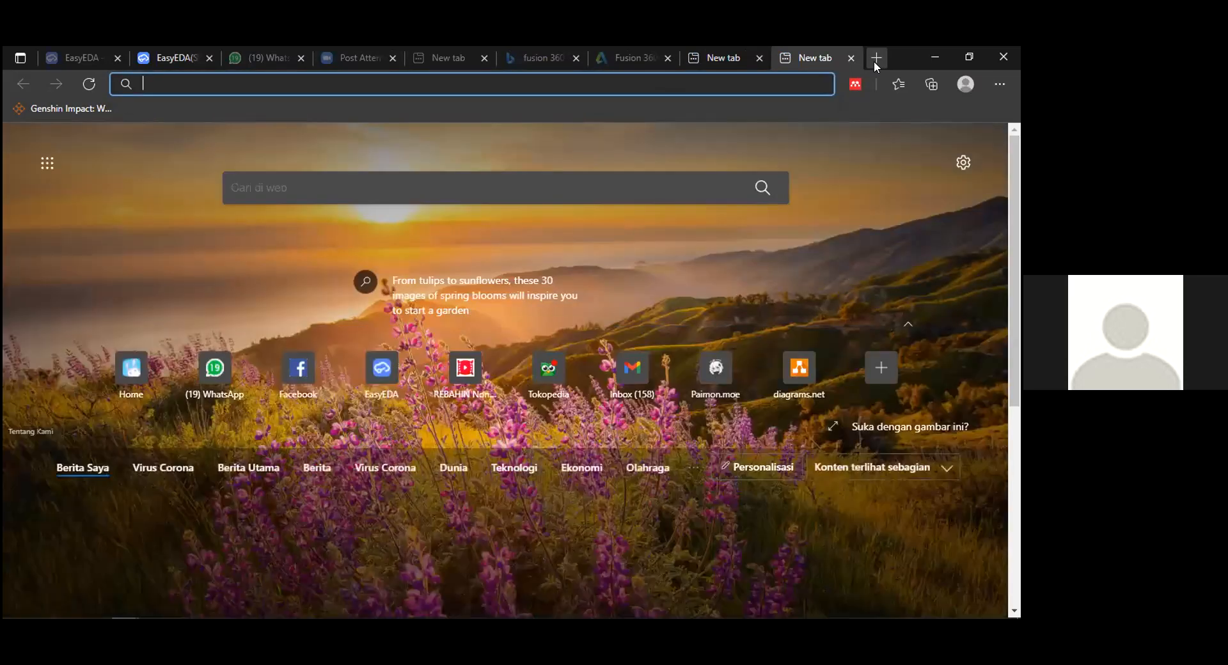
- Examine the available export formats for the Power Dist dan Servo board in EasyEDA
key(alt+Tab)
key(alt+Tab)
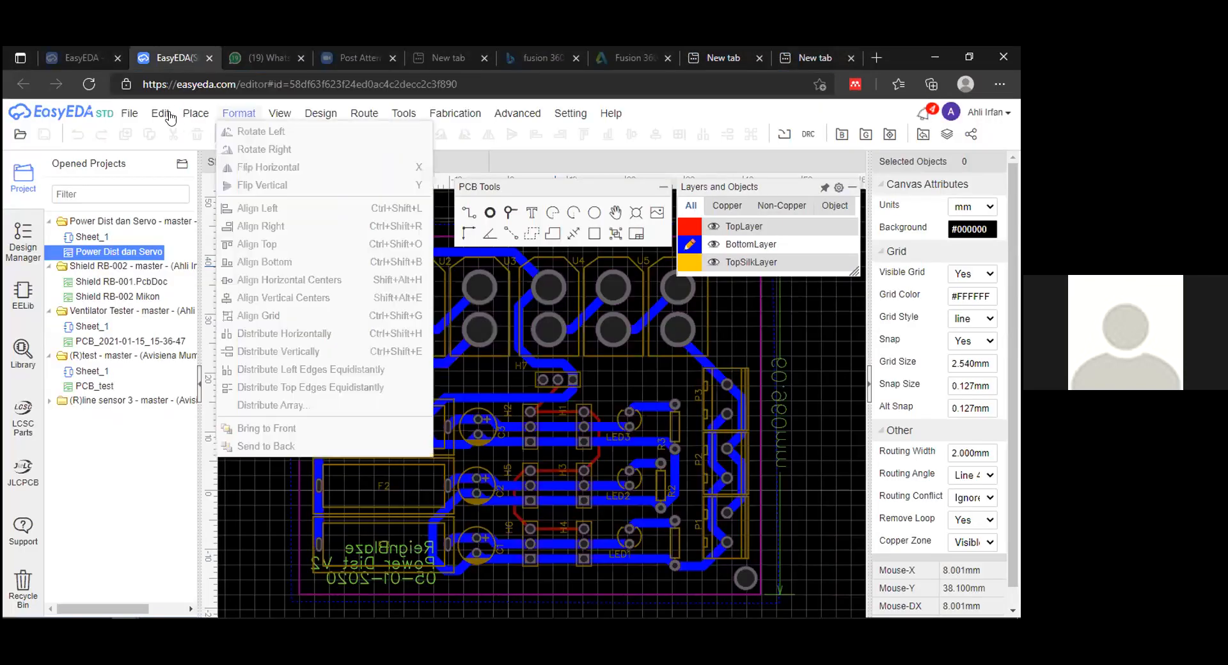
mouse_move(129, 113)
mouse_move(283, 279)
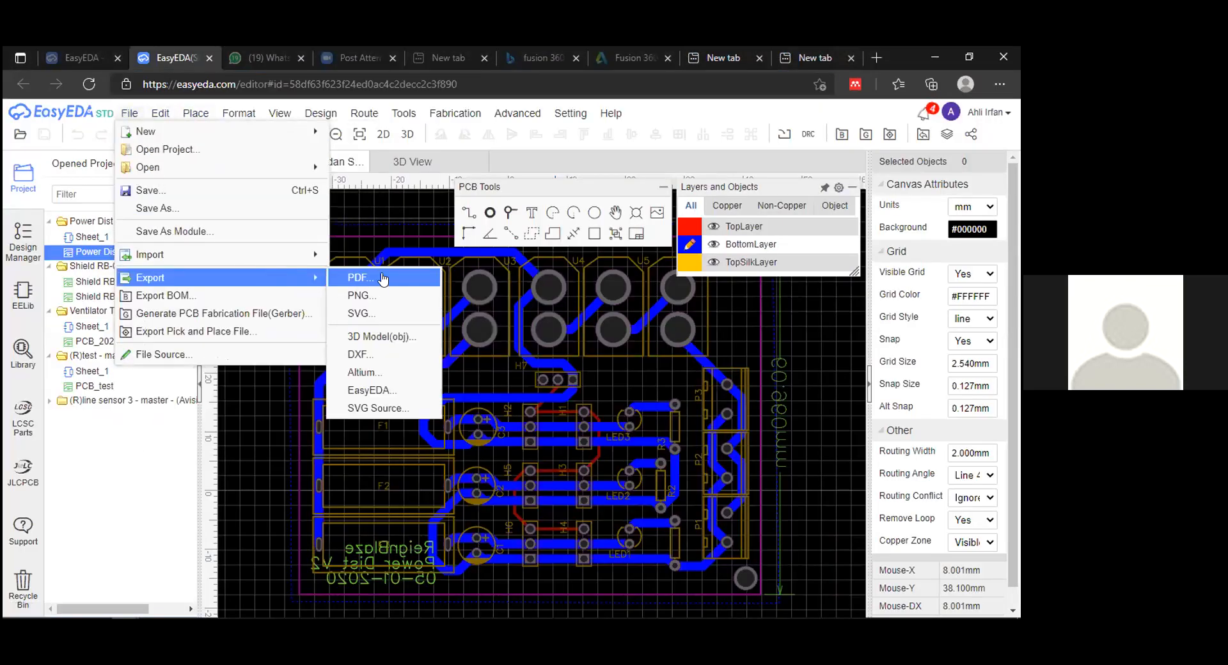
click(689, 69)
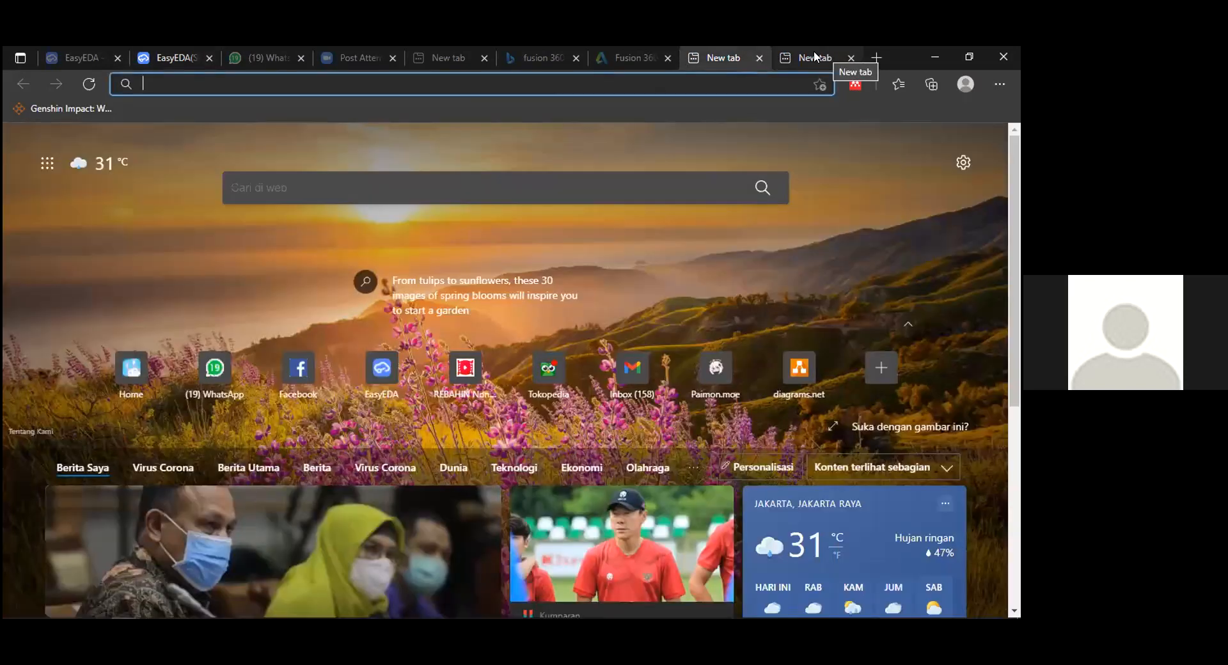
click(814, 54)
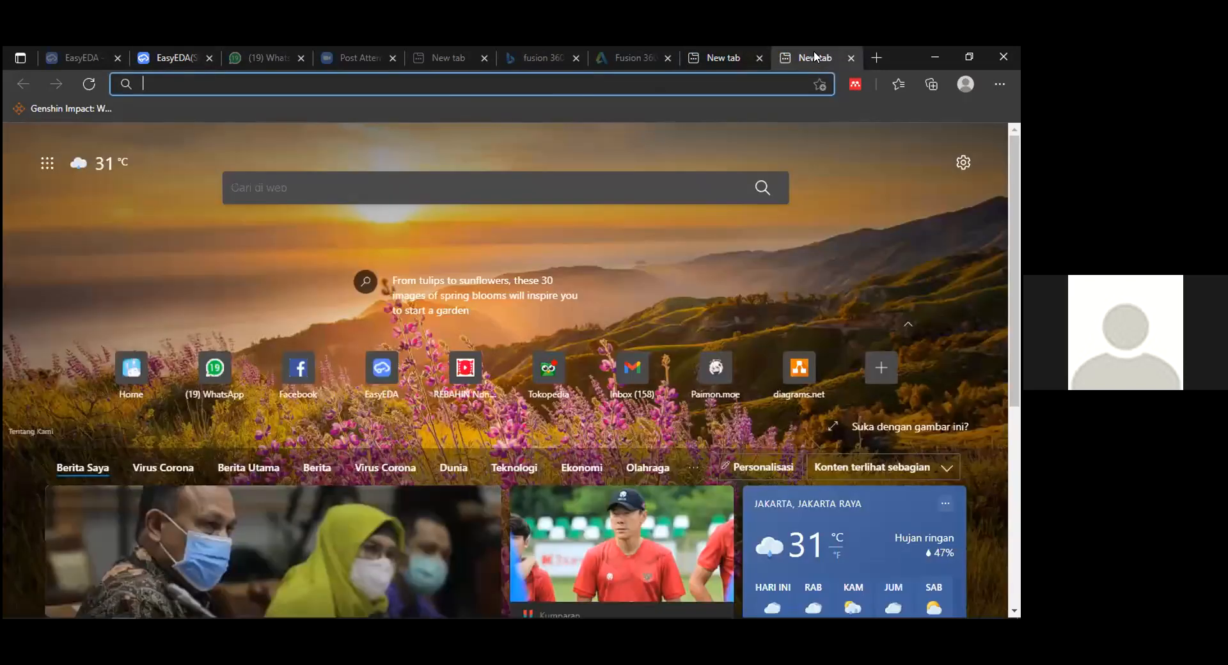
key(alt+Tab)
key(alt+Tab)
key(alt+Tab)
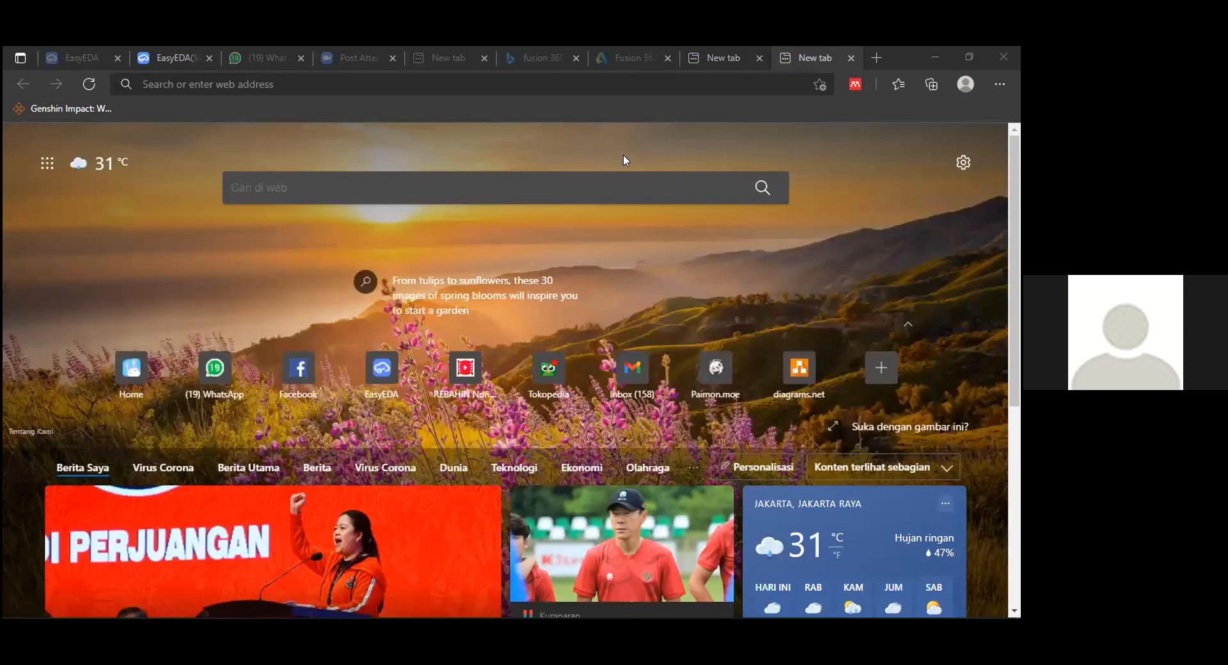
key(alt+Tab)
key(alt+Tab)
key(alt+Tab)
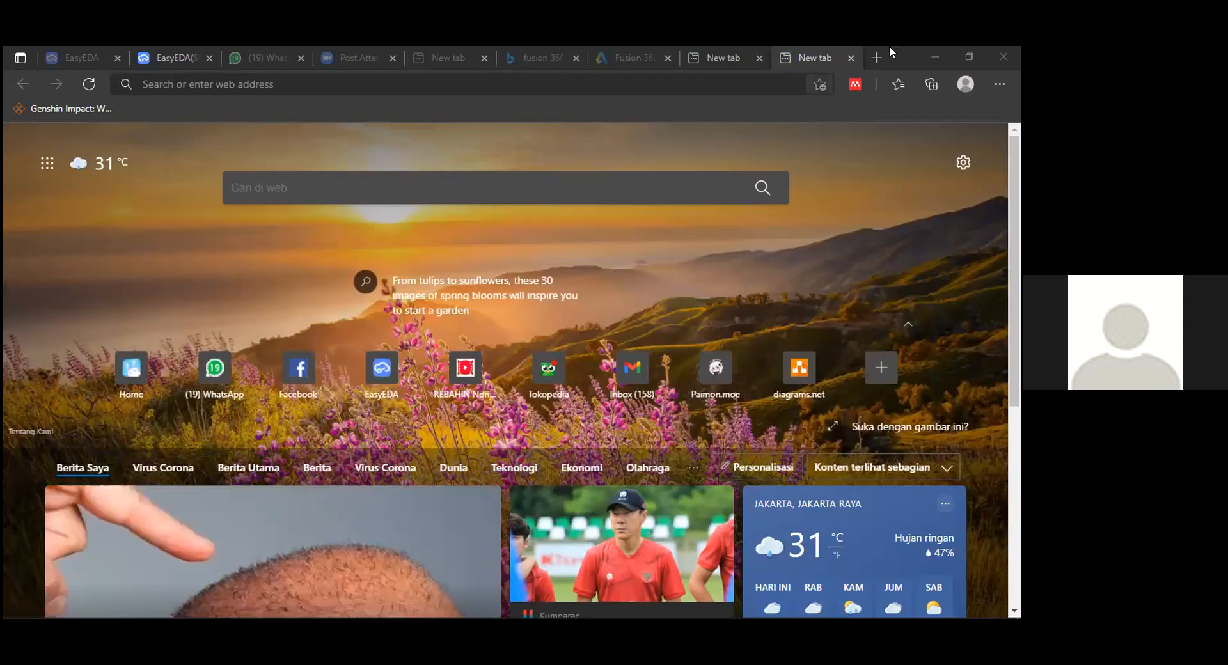
- Return to Fusion 360 and place the exploded base view above the title block in Home orientation at 1:2 scale
click(930, 57)
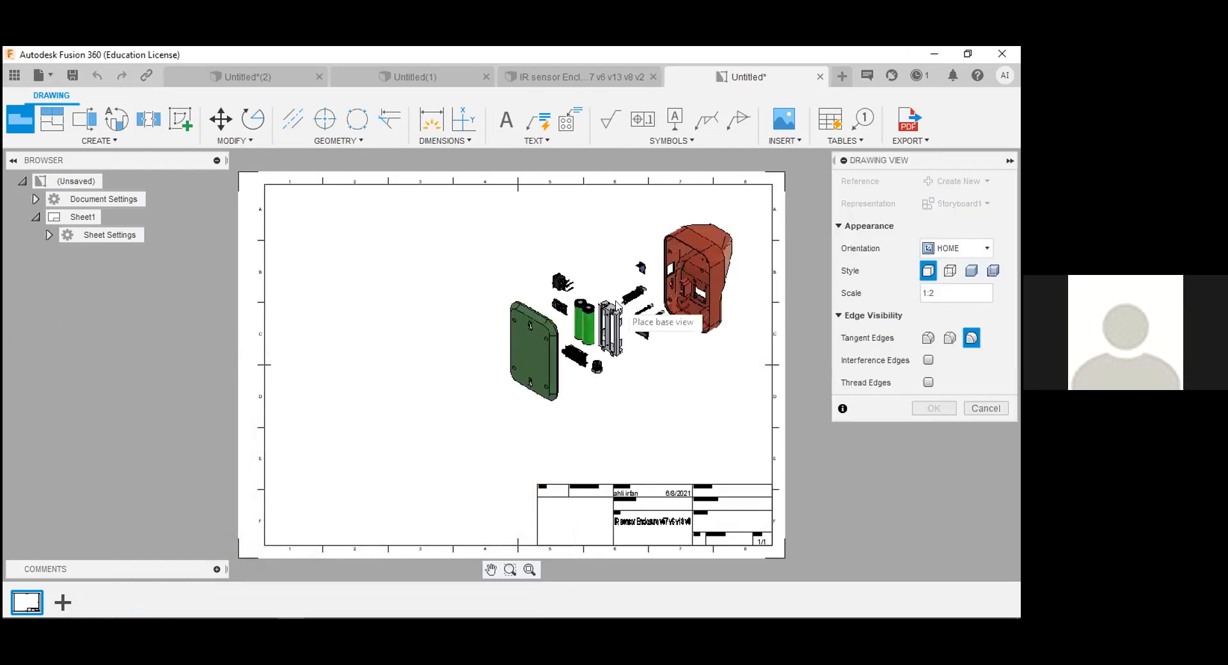
click(509, 332)
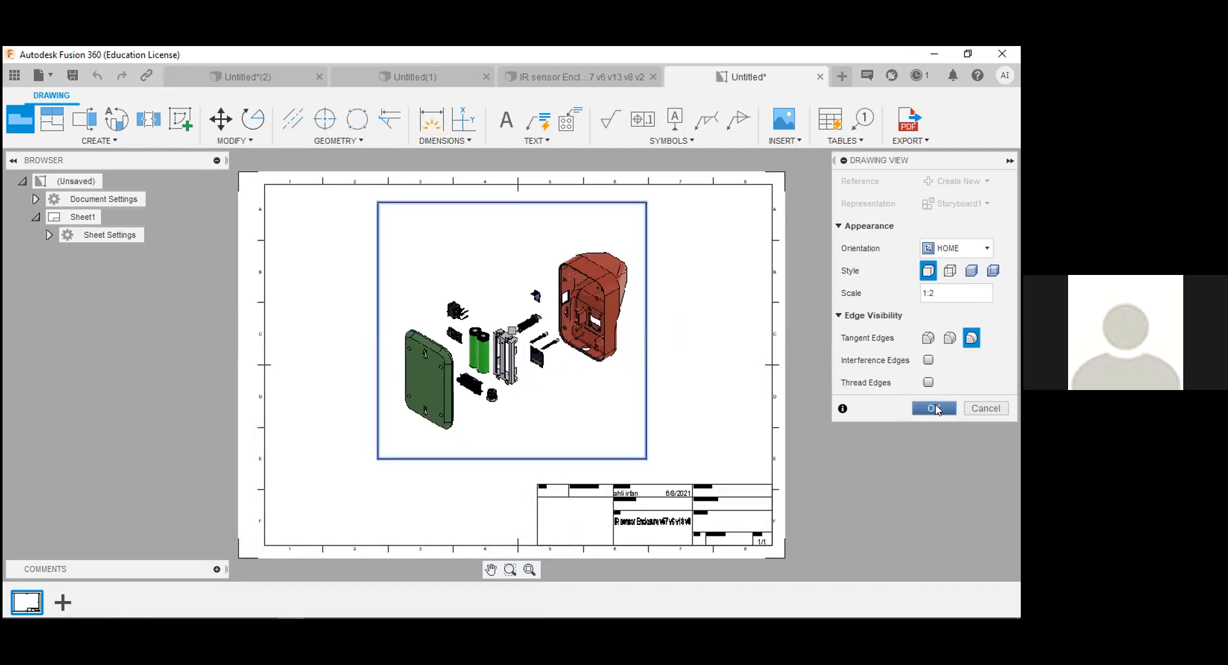
click(933, 408)
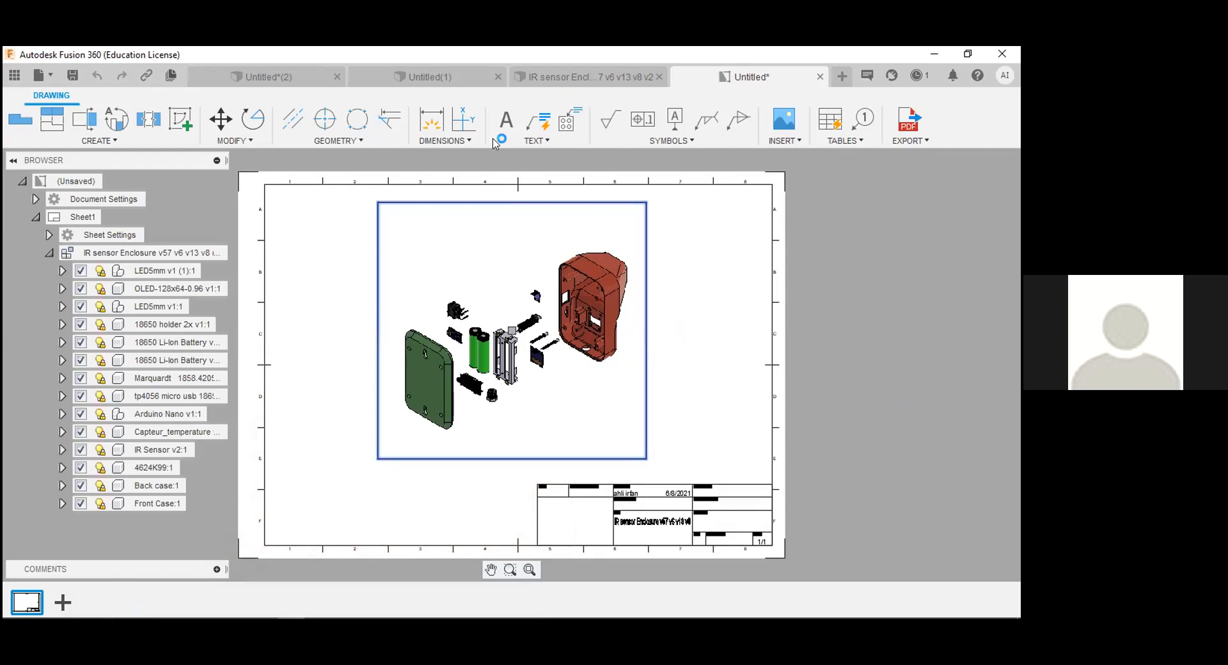
- Switch from the finished drawing view to the PowerPoint presentation's Constraint(2) slide
click(532, 121)
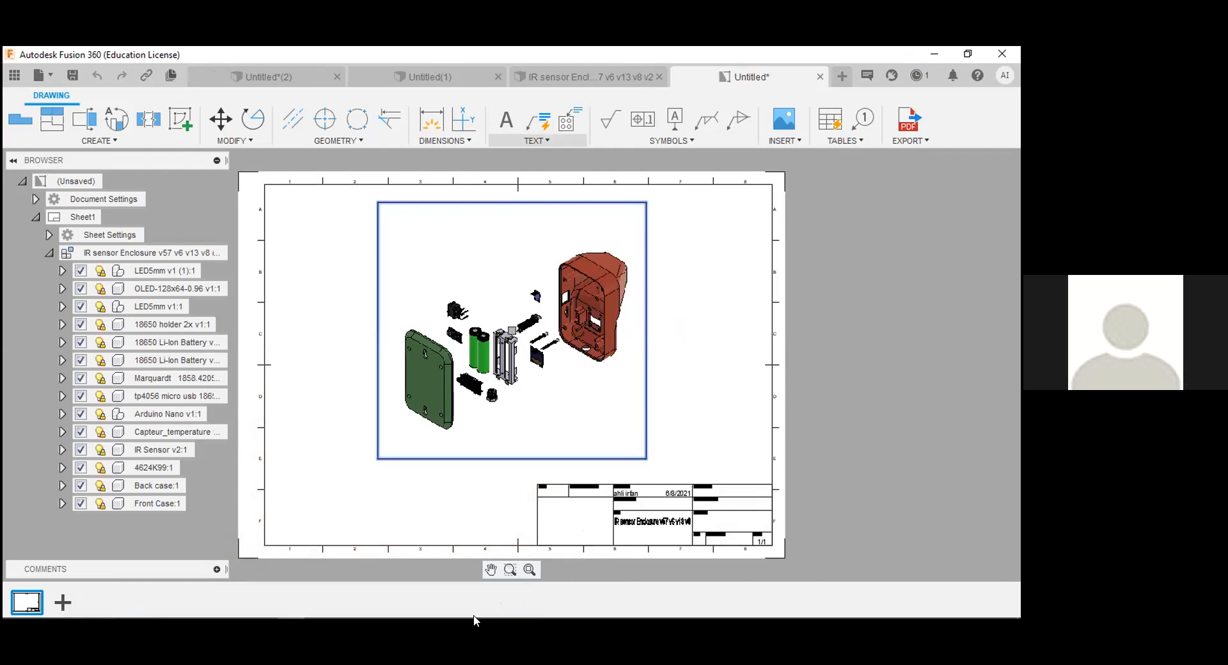
mouse_move(443, 615)
click(262, 607)
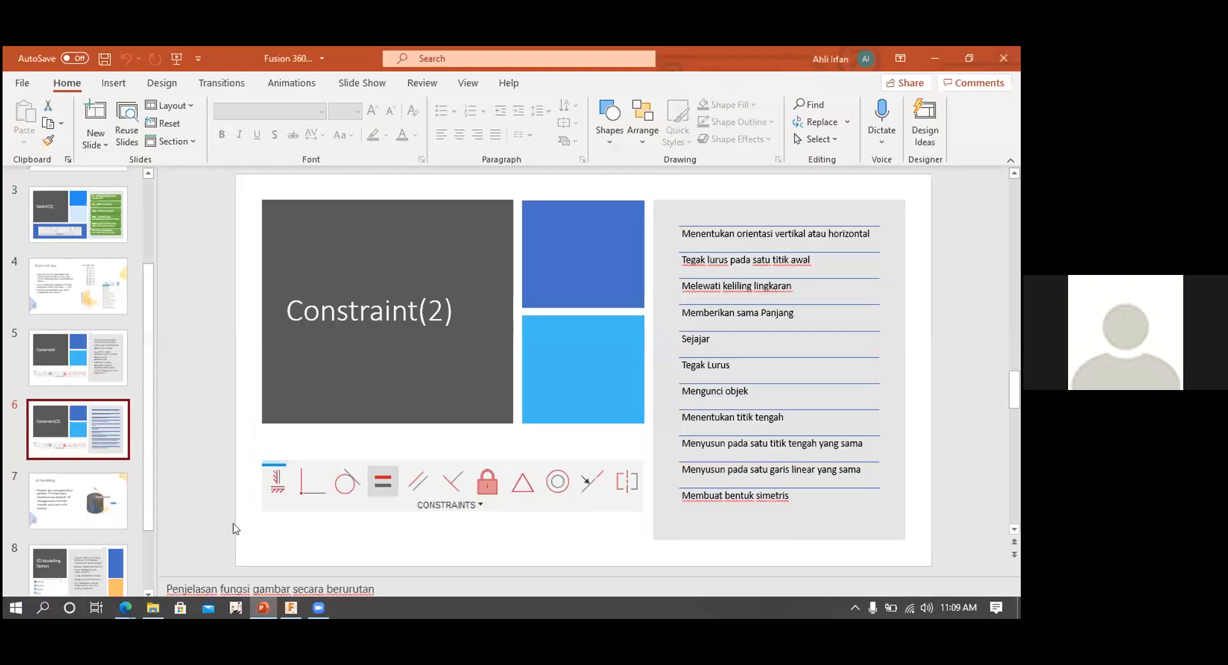
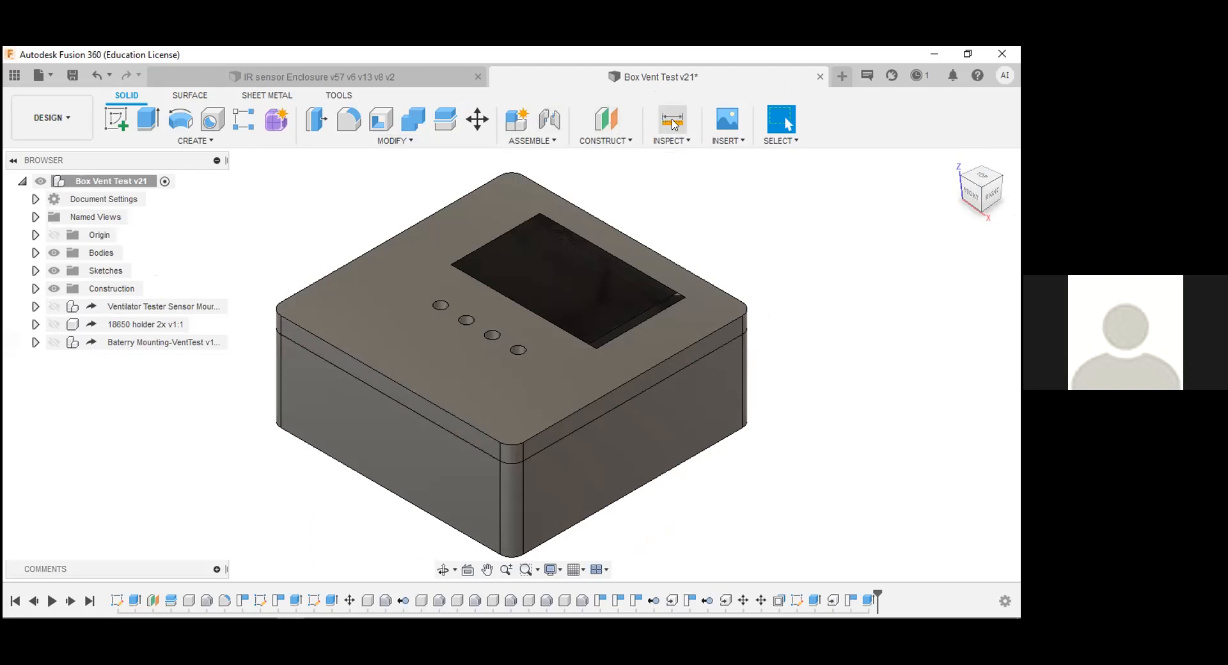
- Measure the length of the lower box's vertical edge at the front corner
click(522, 491)
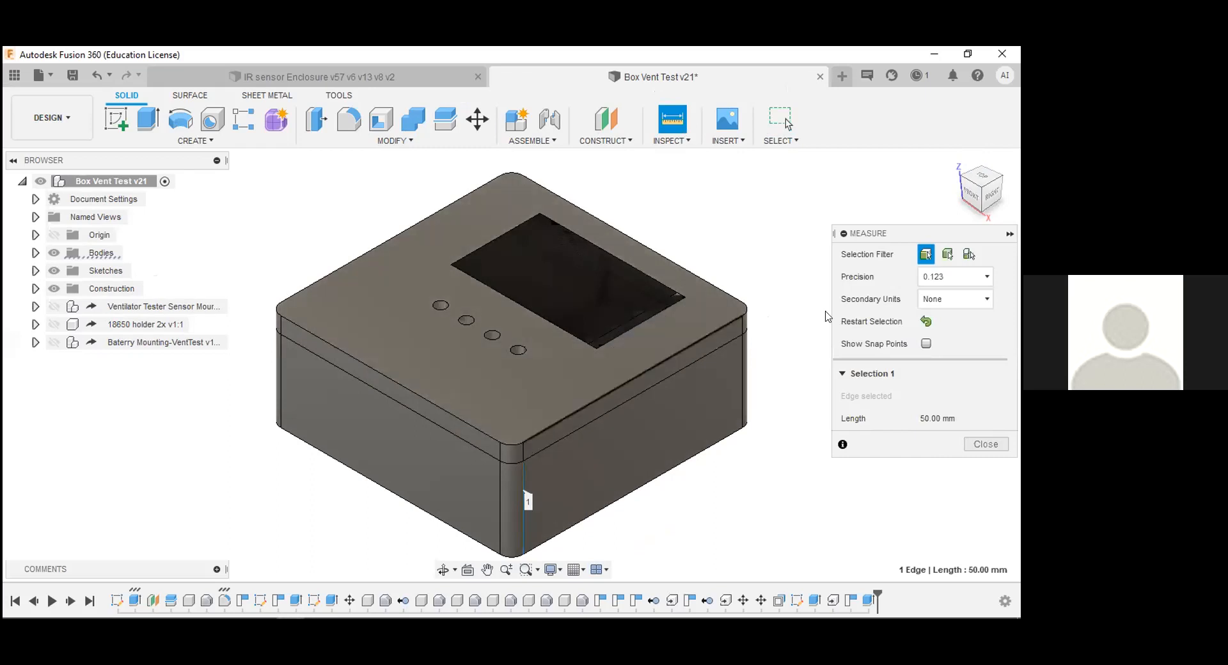
click(982, 447)
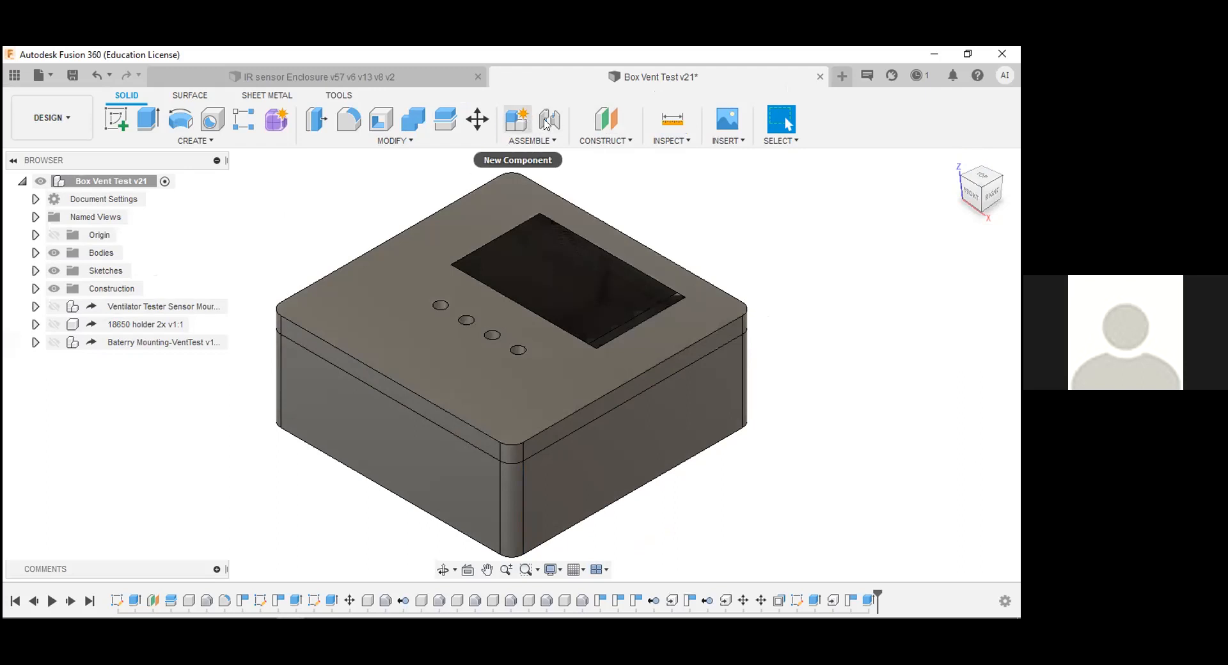
key(j)
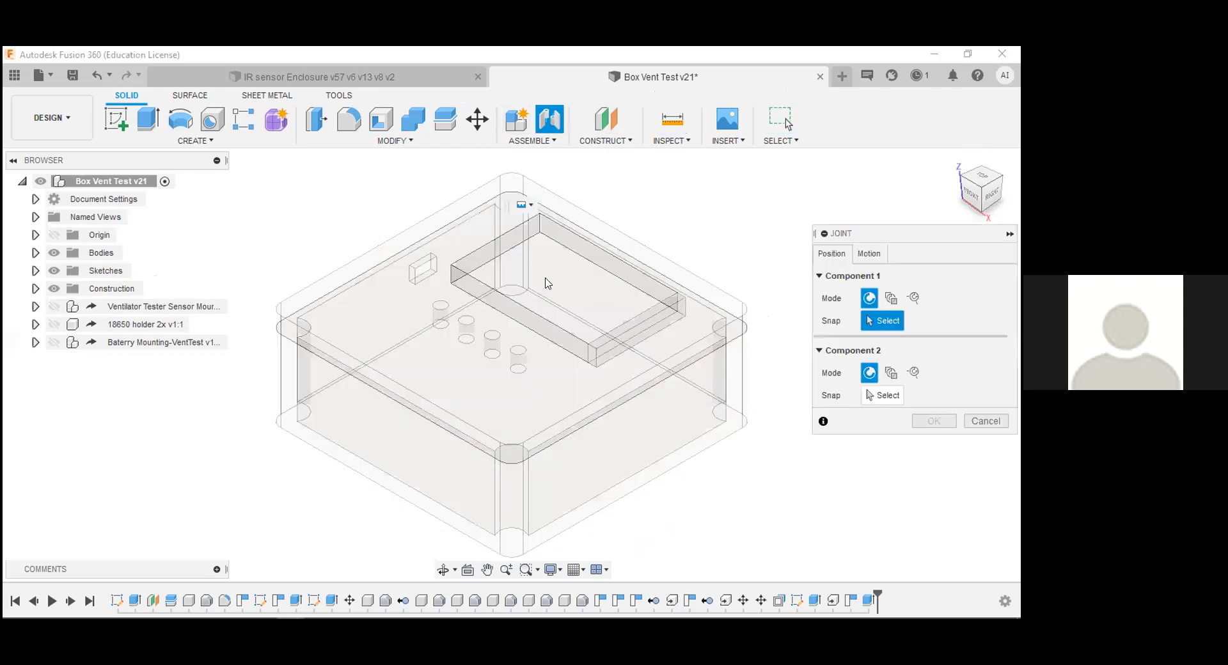
click(547, 140)
key(Escape)
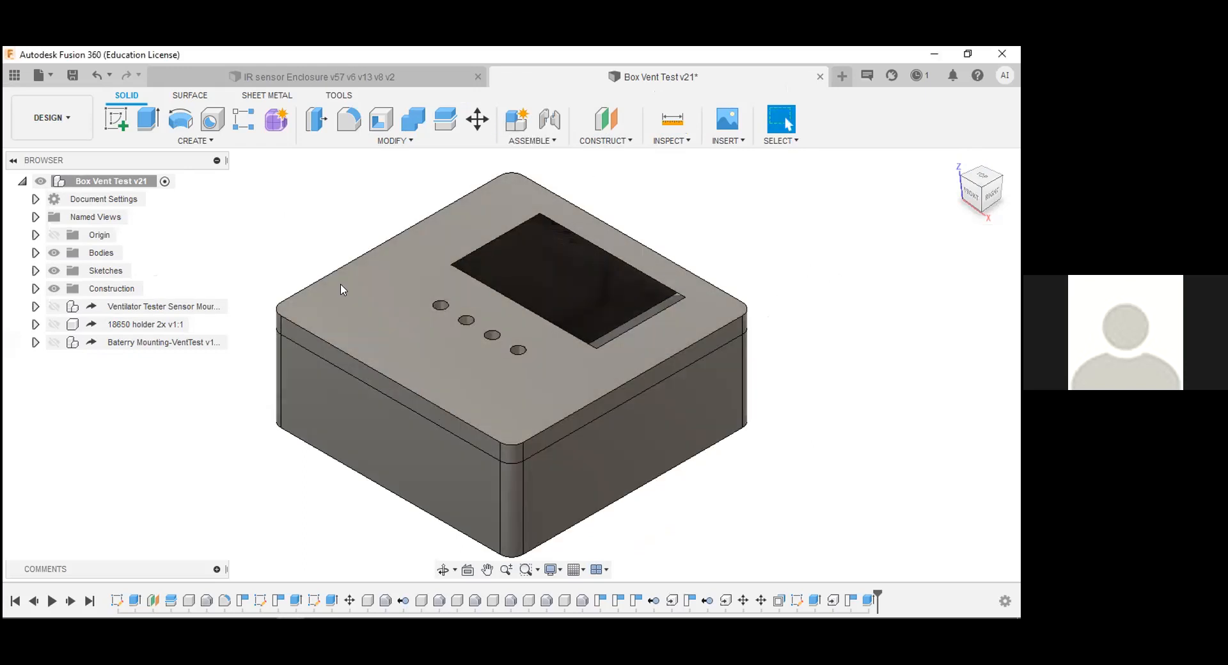
- Look through the sketch and body lists, hiding and reshowing the display block Body3 to identify it
click(36, 271)
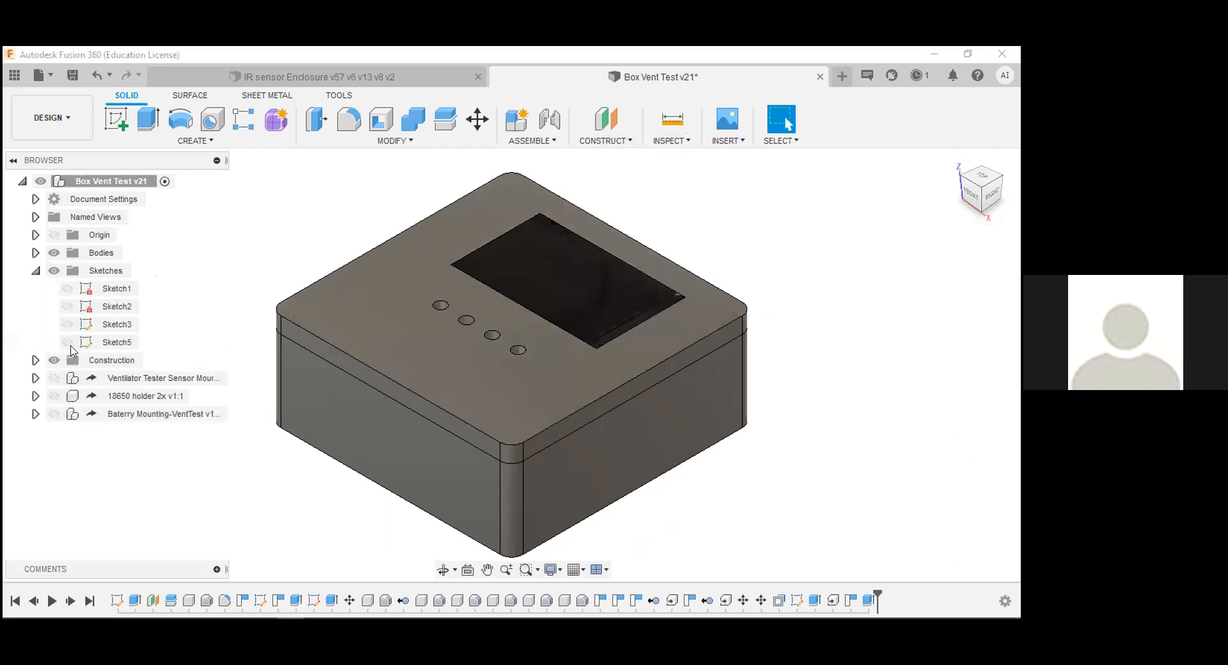
click(36, 270)
click(36, 253)
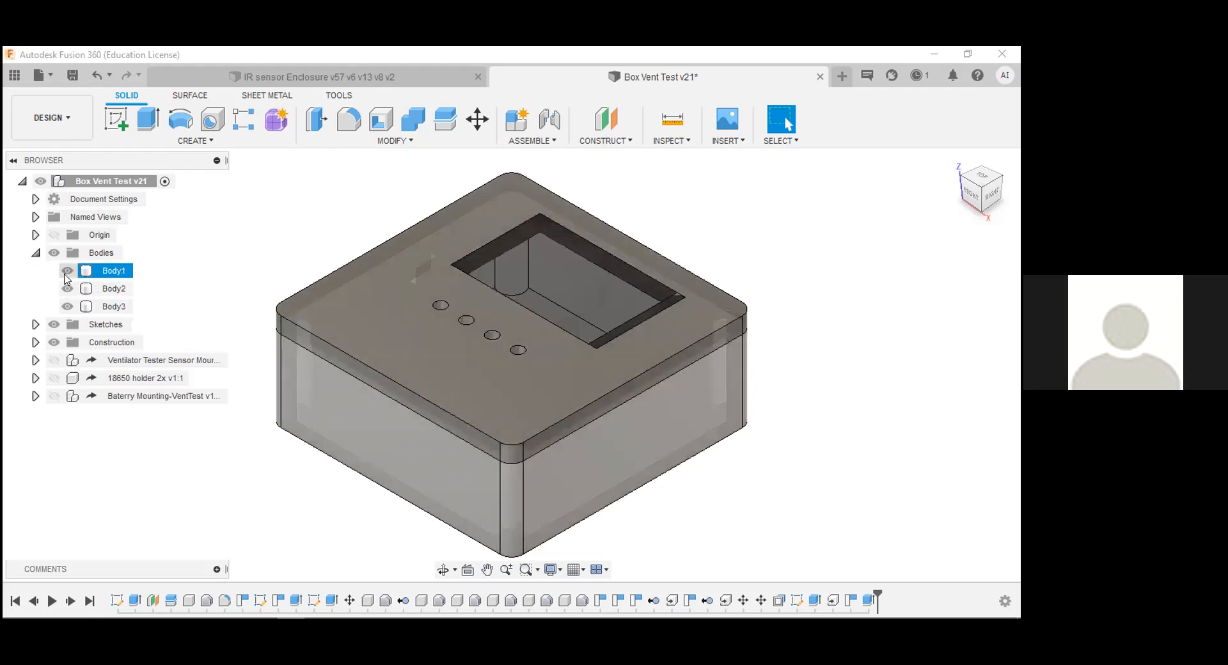
click(67, 306)
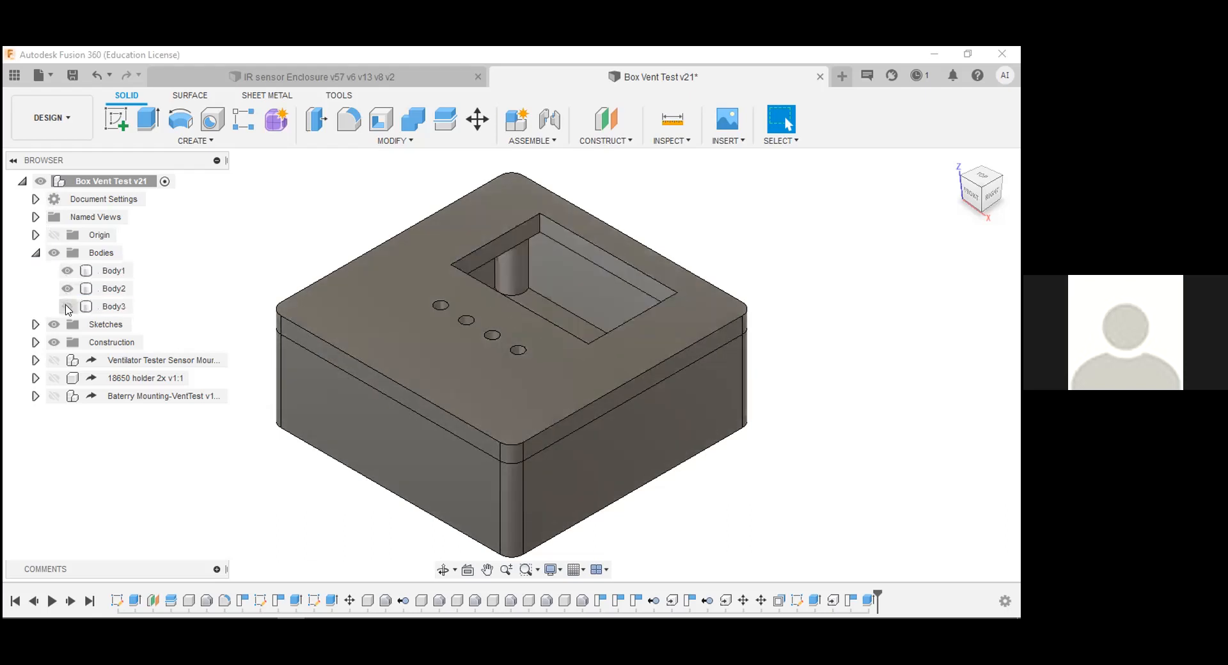
click(67, 307)
- Identify the lid Body2 and the lower box Body1 by hiding them, and restore the visibility of both
click(67, 289)
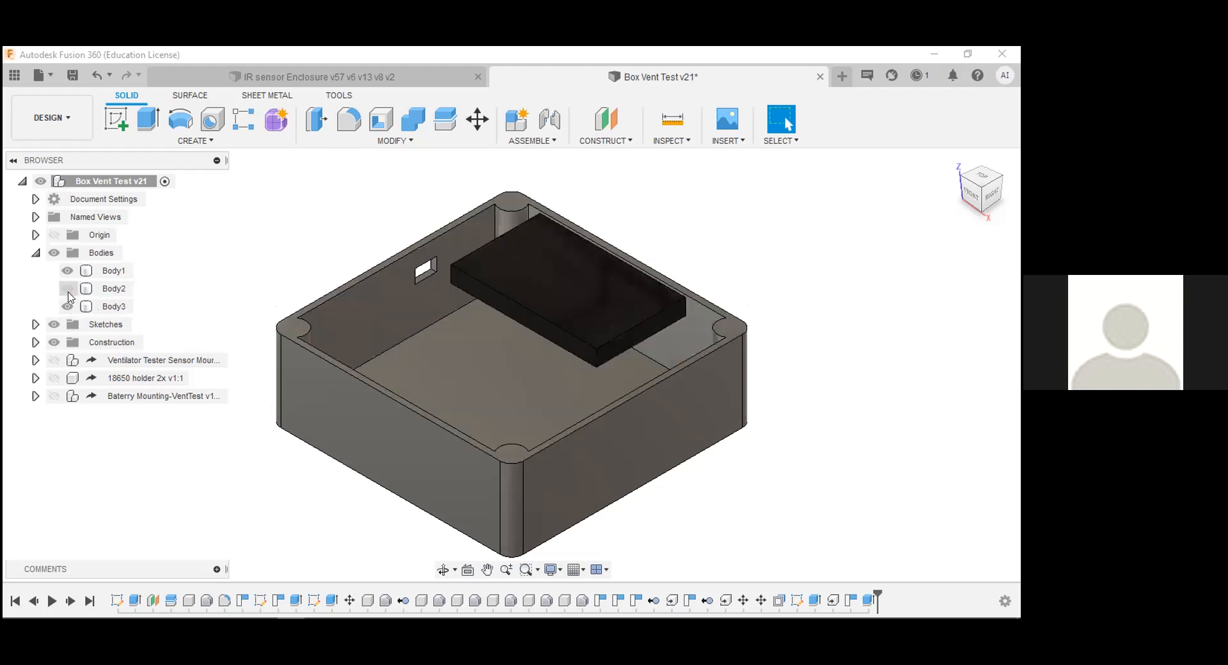
click(68, 289)
click(67, 289)
click(67, 289)
click(67, 289)
click(67, 270)
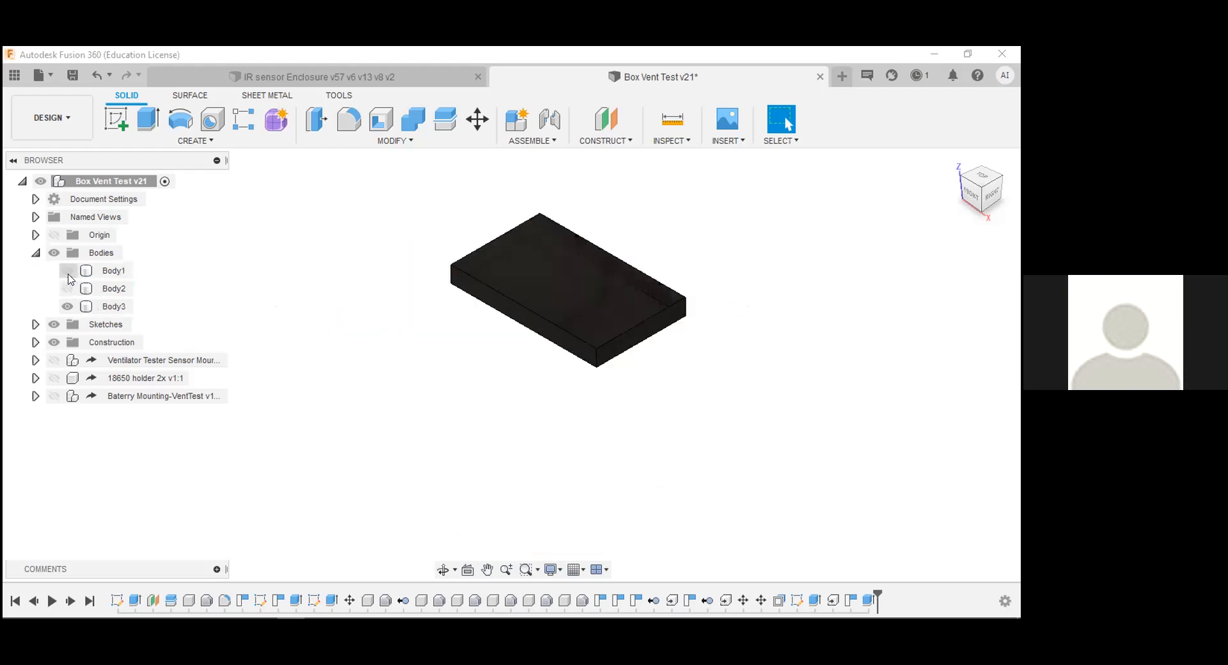
click(68, 271)
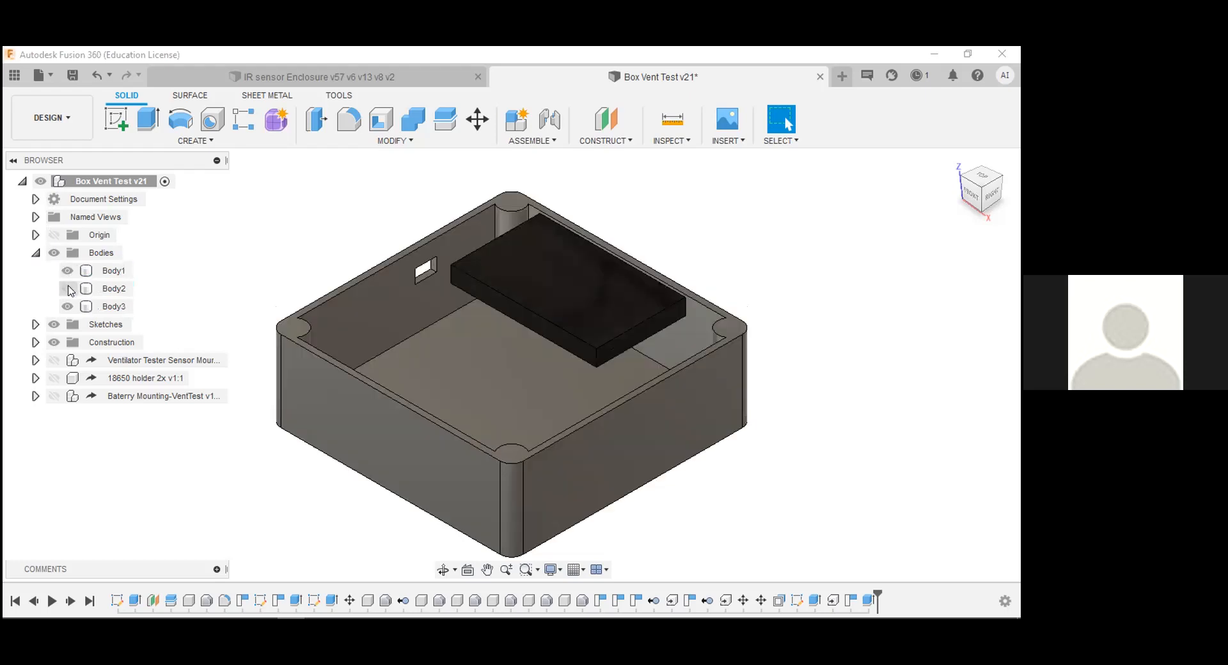
click(67, 289)
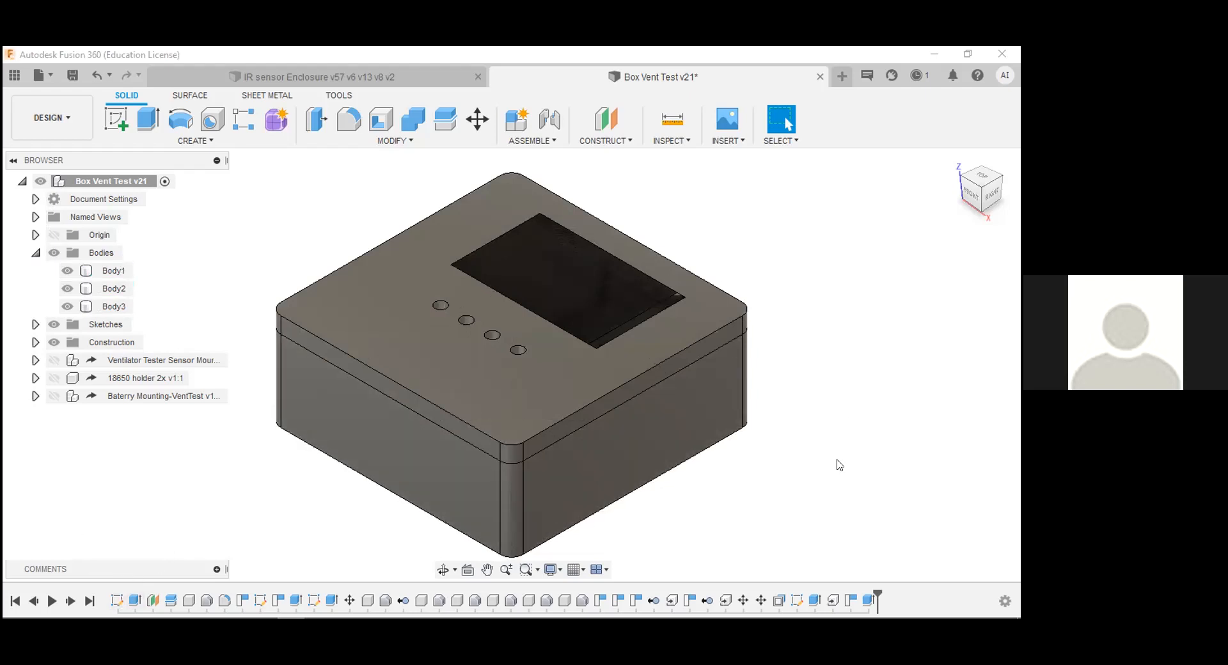
- Open the first sketch in the design history to review the dimensioned base square, and finish the sketch
click(548, 487)
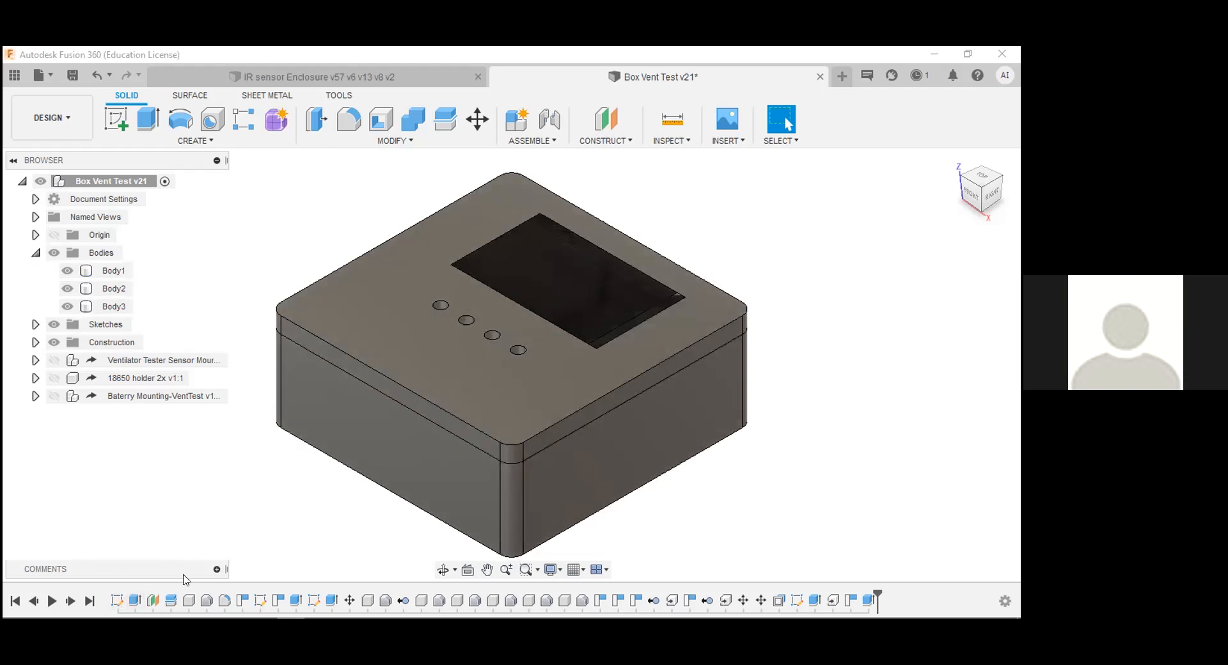
double_click(116, 599)
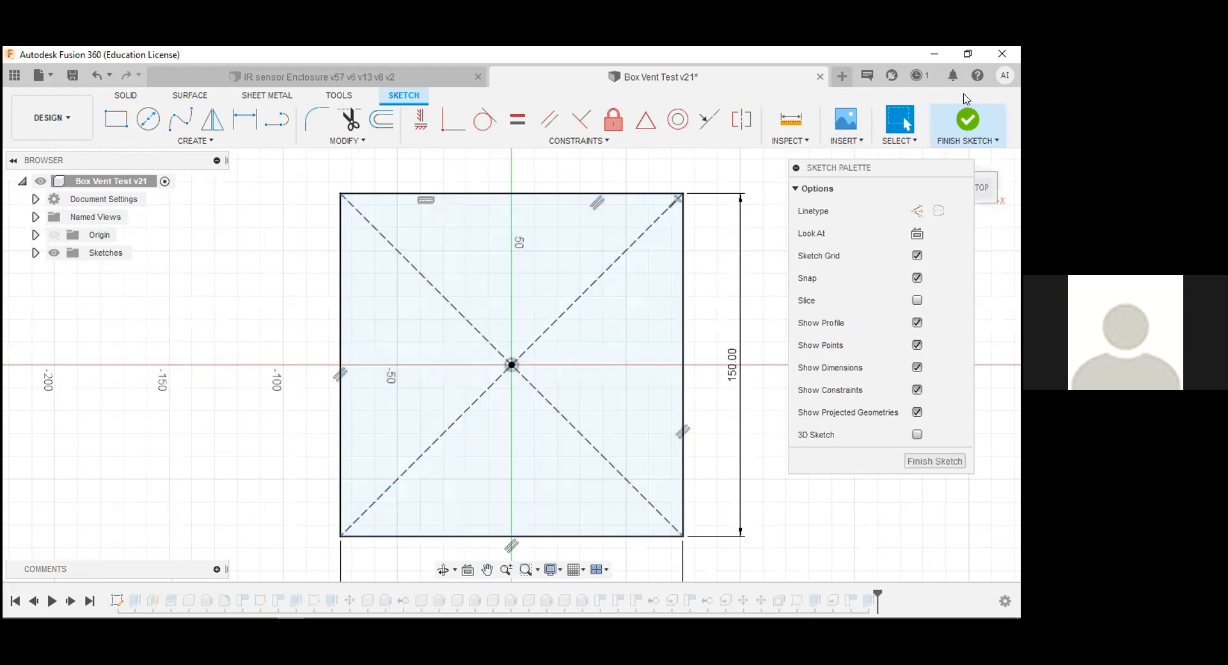
click(967, 124)
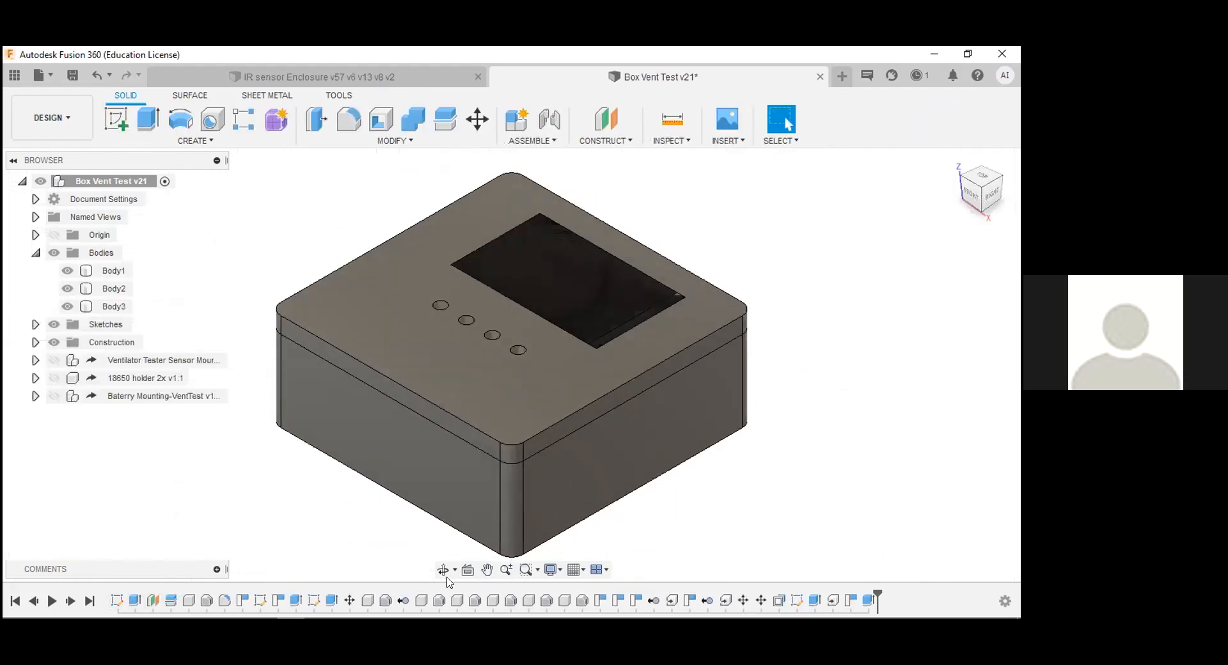
- Roll the design history back to just after the first sketch
drag(836, 585, 136, 593)
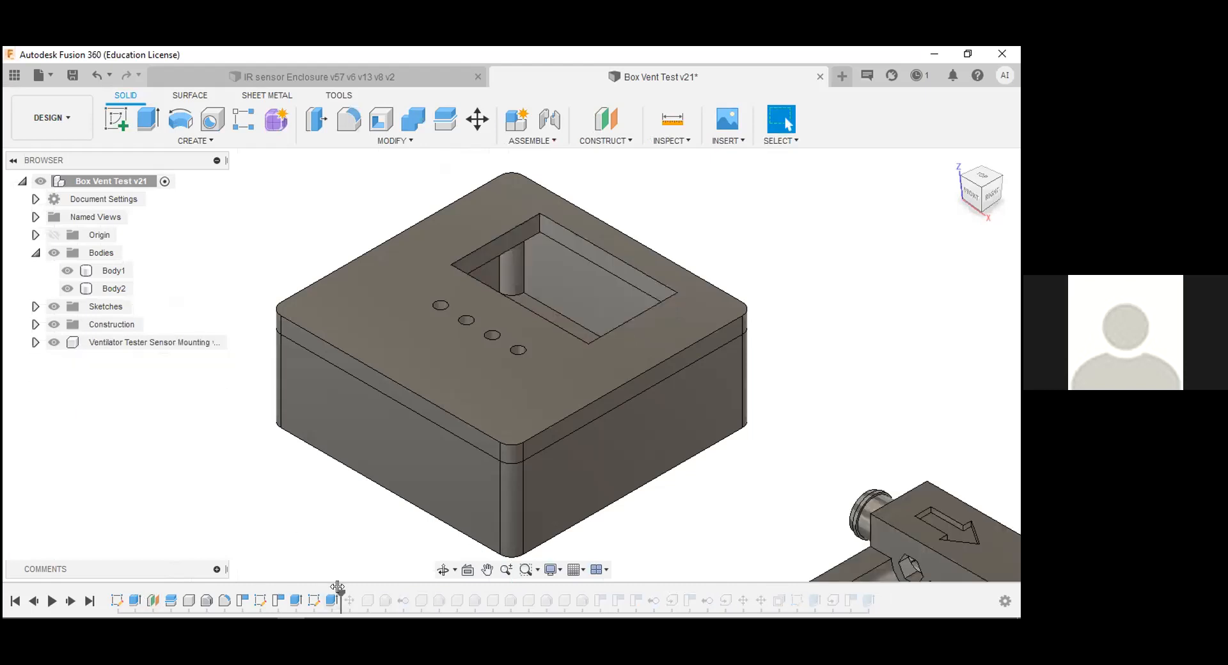
drag(337, 587, 128, 593)
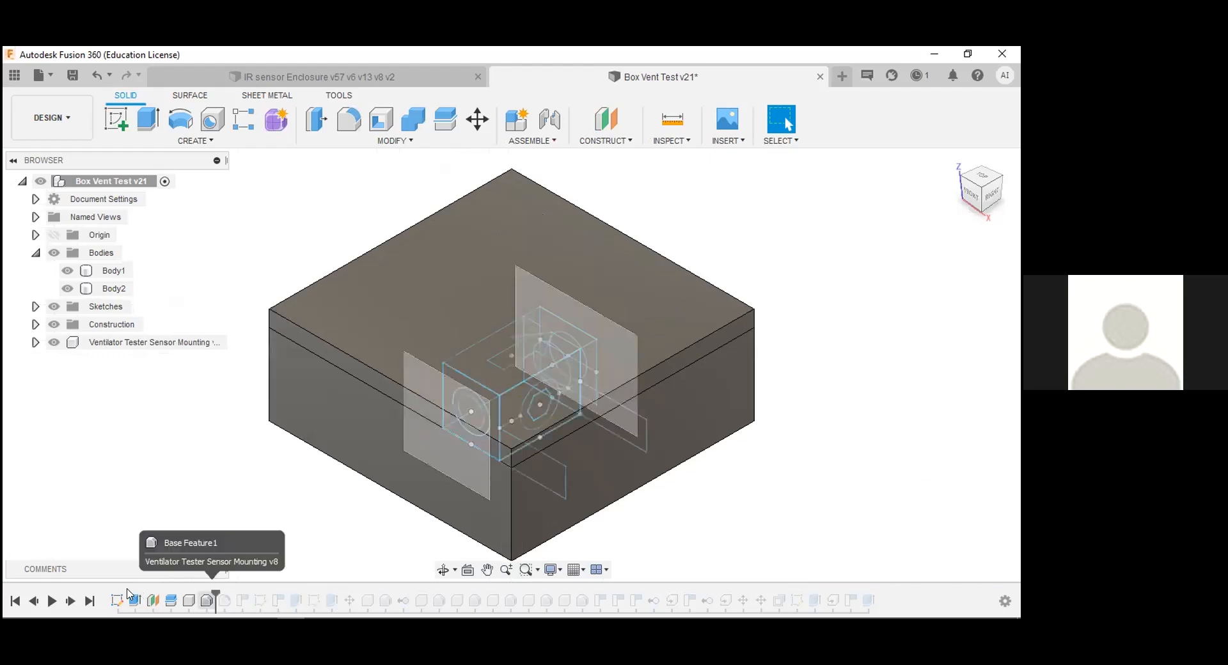
drag(213, 589, 124, 588)
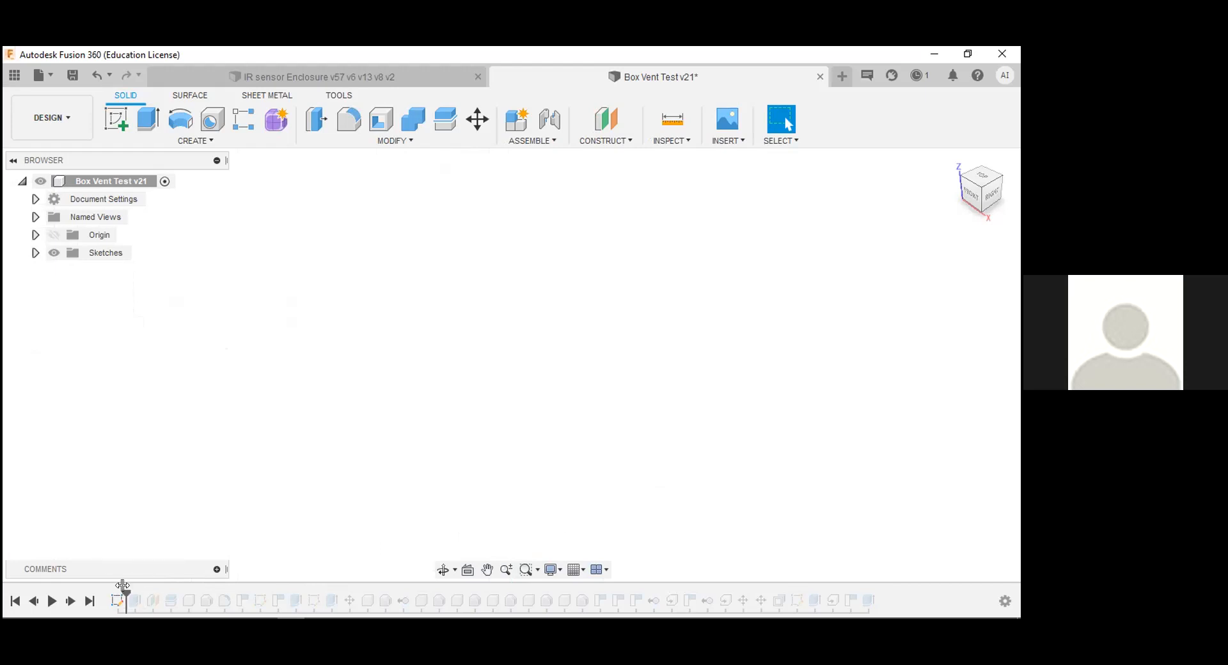
- Step the history forward through the extrude, plane, body split, sensor mounting component and corner rounding to the sketch with corner circles
drag(124, 586, 155, 589)
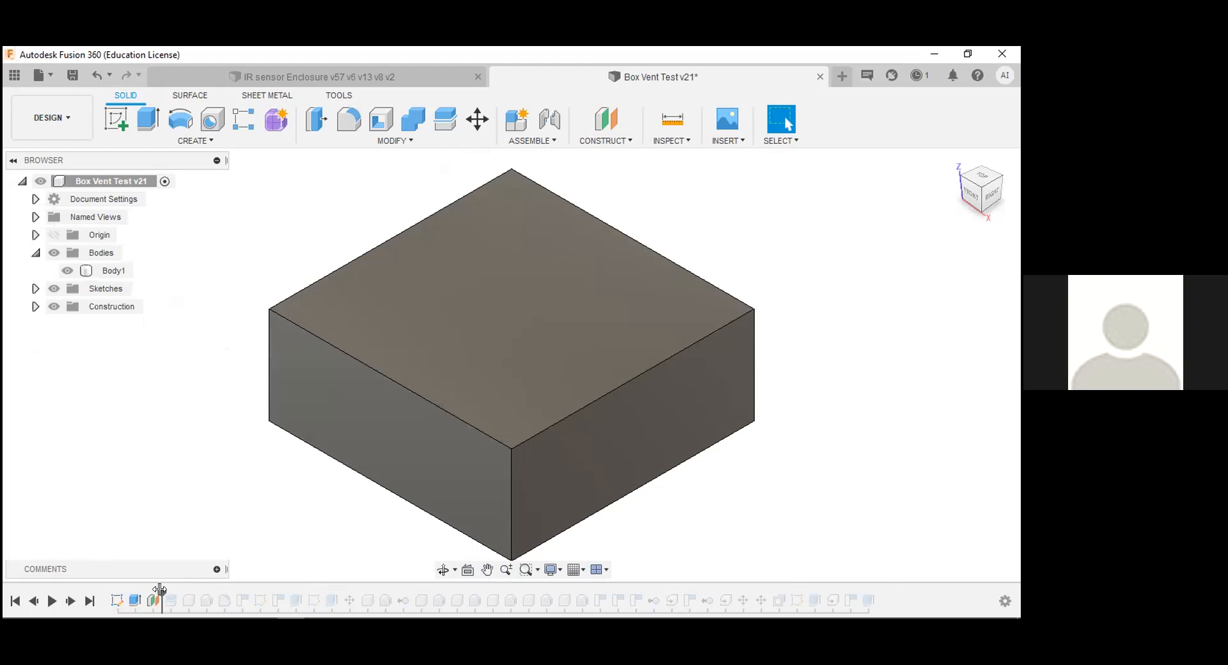
drag(160, 588, 179, 589)
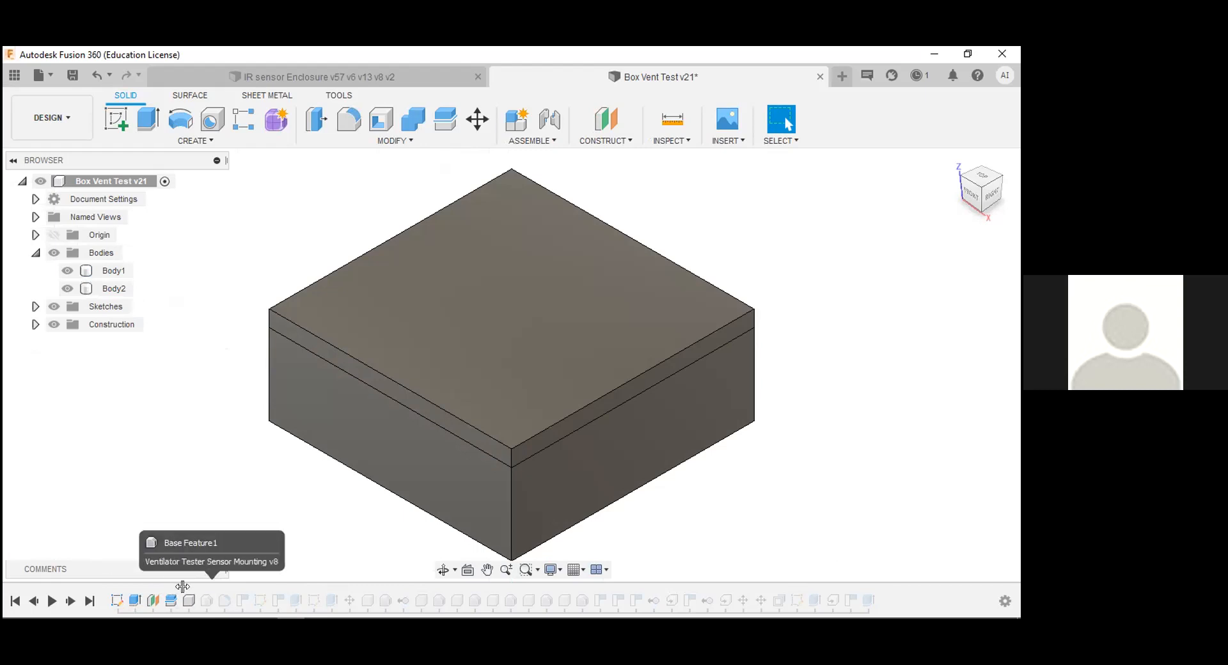
drag(178, 587, 192, 587)
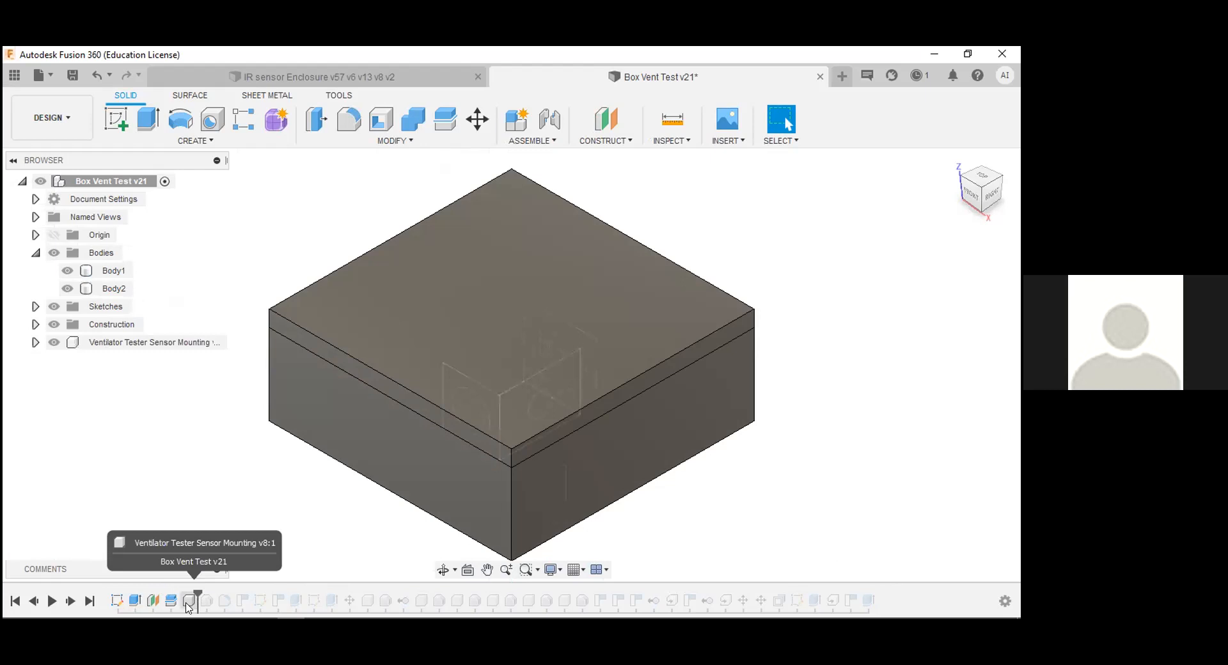
drag(197, 589, 212, 589)
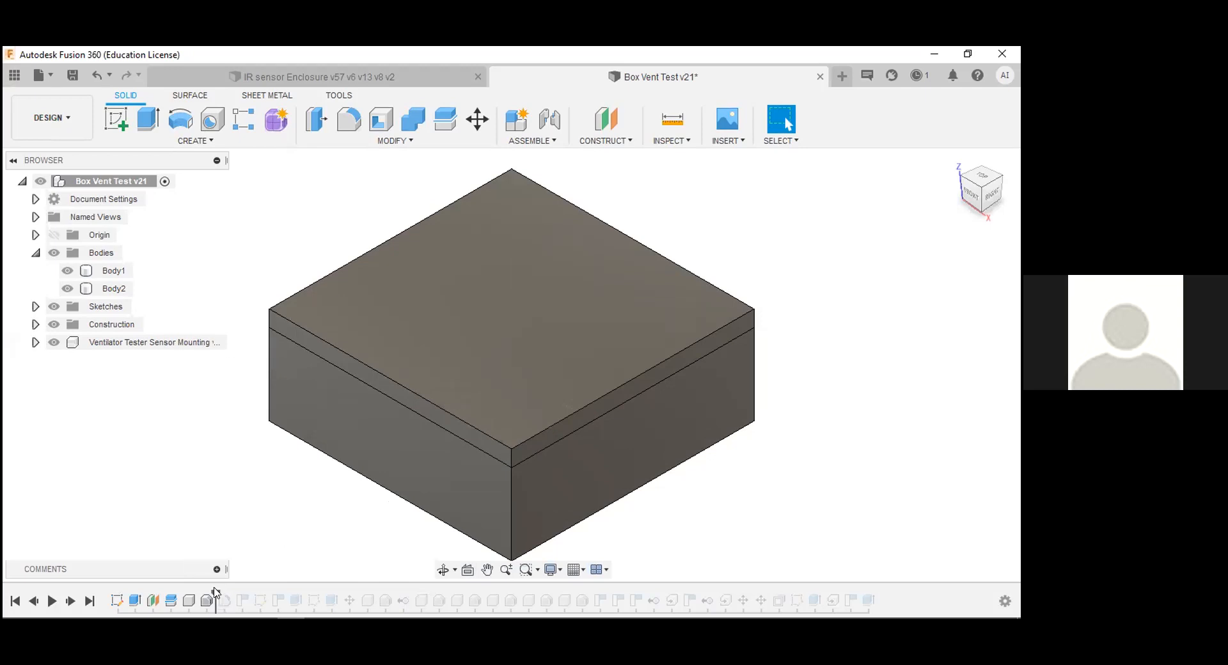
drag(215, 587, 234, 587)
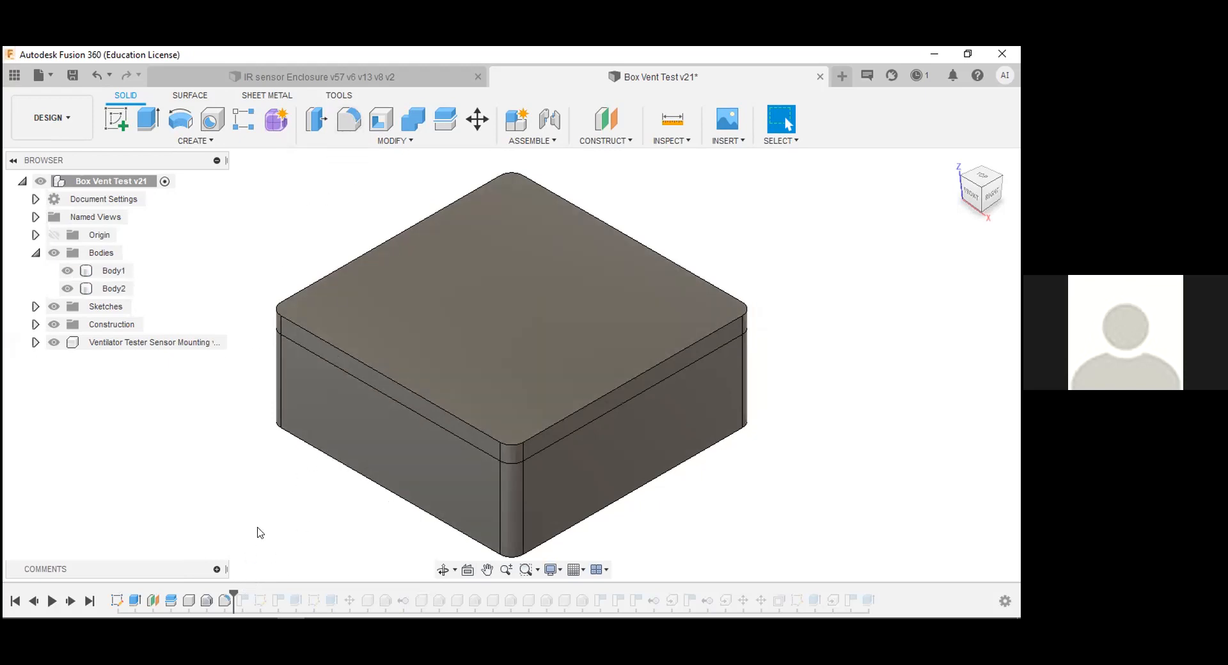
drag(233, 593, 261, 593)
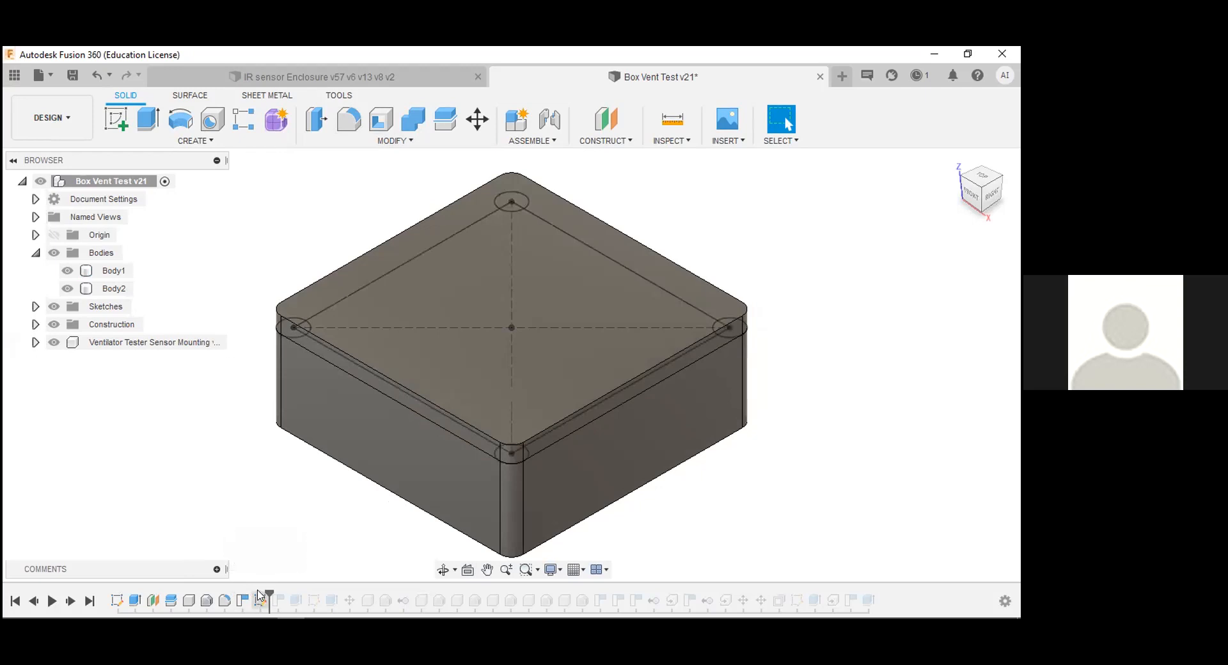
- Hide the lid Body2 and step the history forward through the box-hollowing extrude to the following sketch
click(67, 271)
click(67, 288)
click(68, 270)
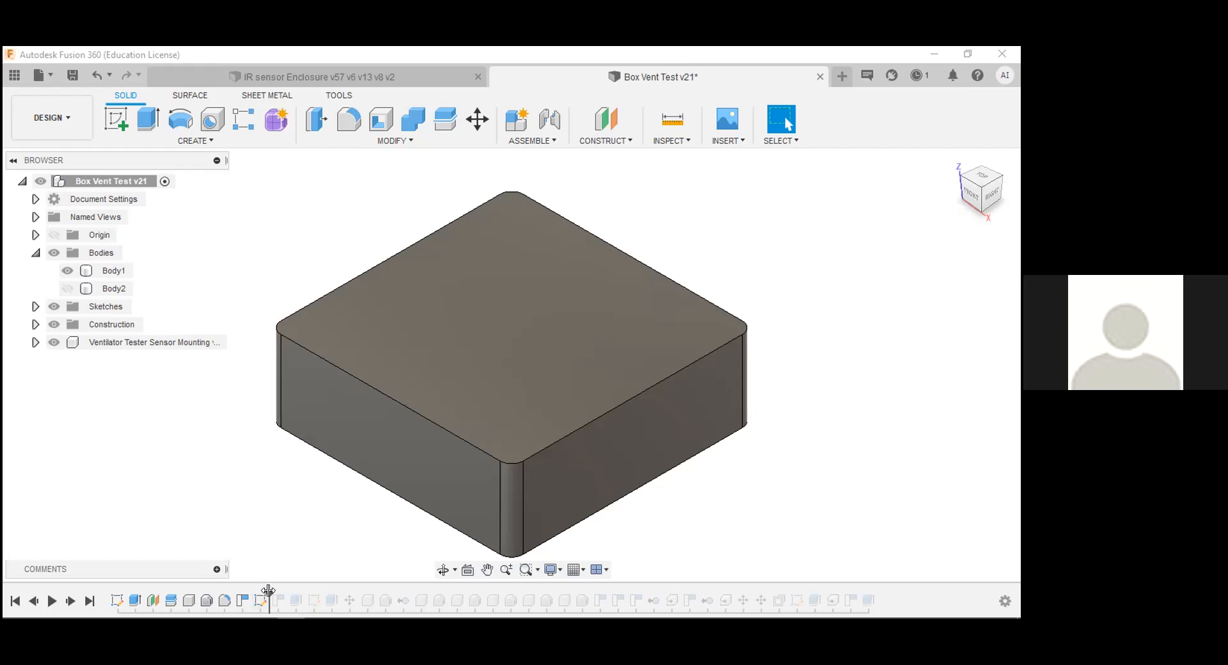
drag(269, 589, 300, 589)
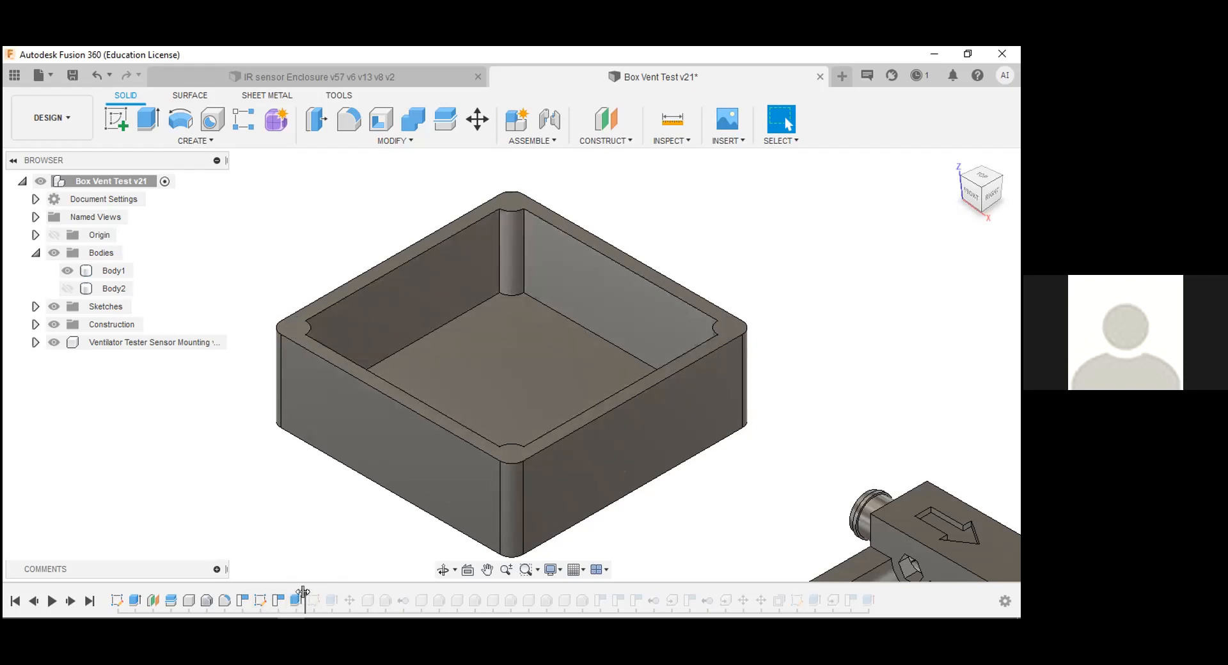
drag(304, 594, 318, 594)
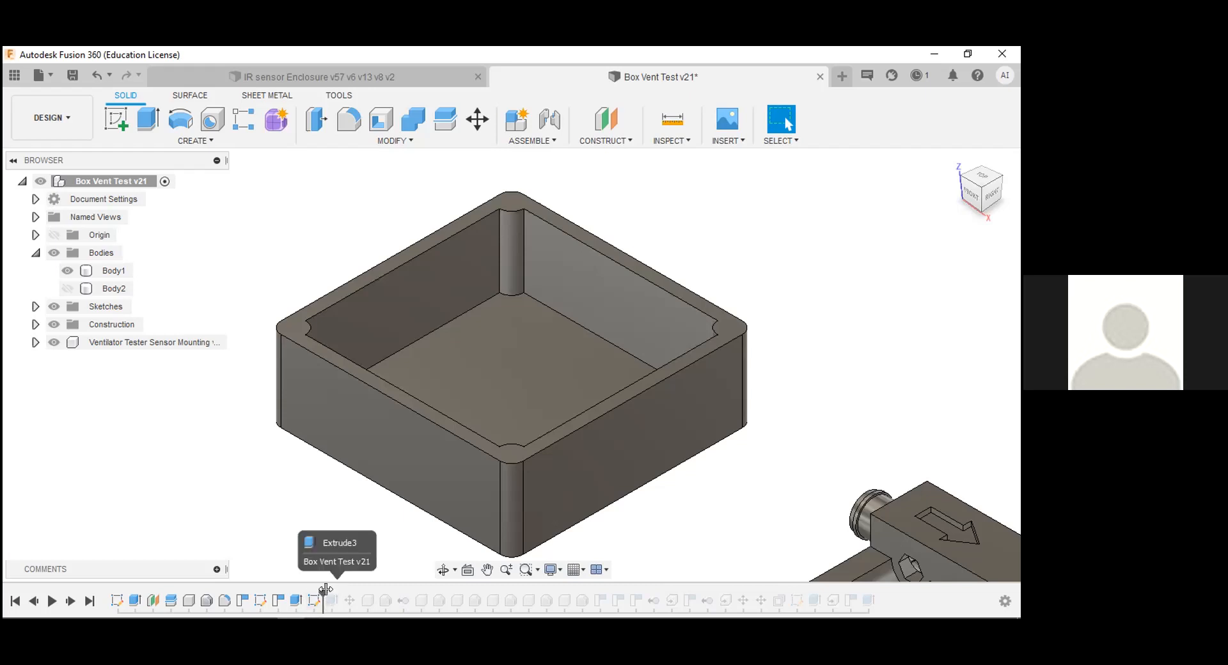
- Advance the history to just after Extrude3 and show the lid Body2 to inspect its screen opening and button holes
drag(324, 596, 341, 596)
click(70, 289)
click(67, 288)
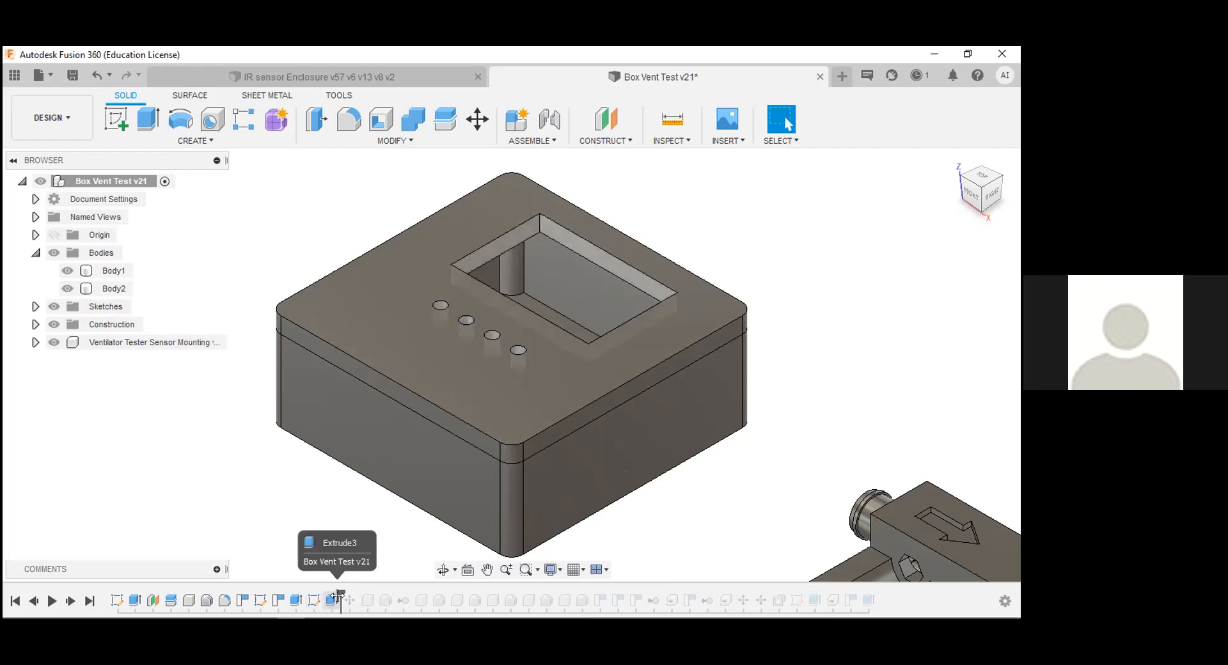
click(400, 358)
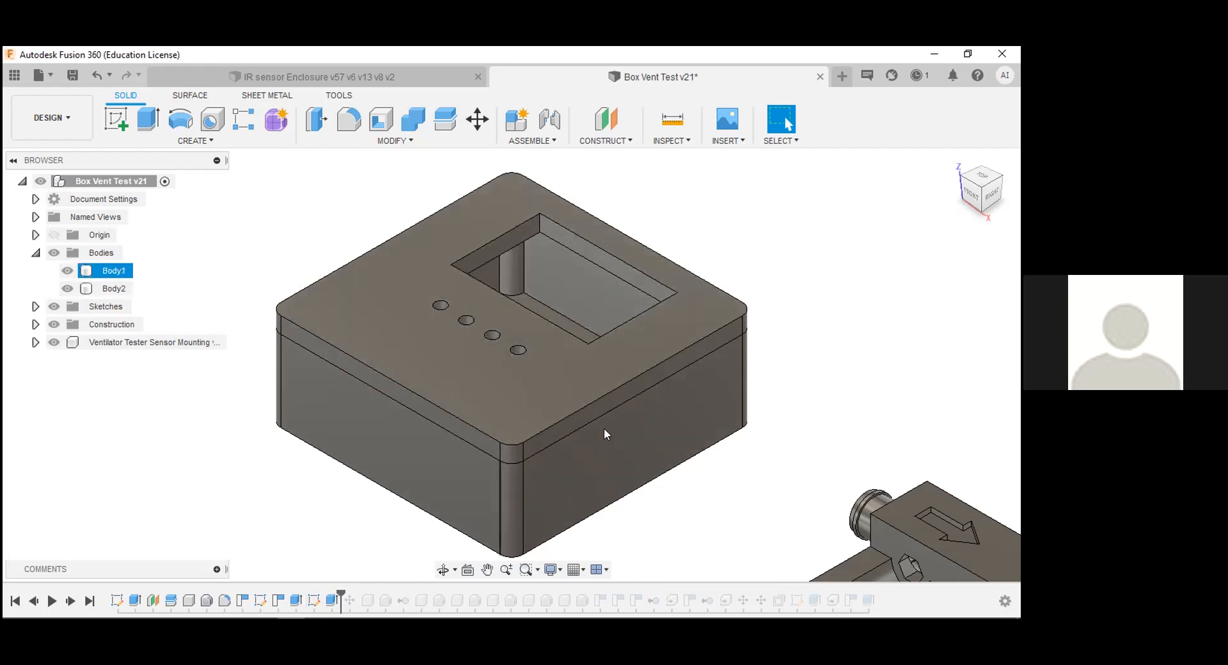
- Restore the design history to its end and show the Ventilator Tester Sensor Mounting and Baterry Mounting-VentTest components
drag(338, 587, 877, 588)
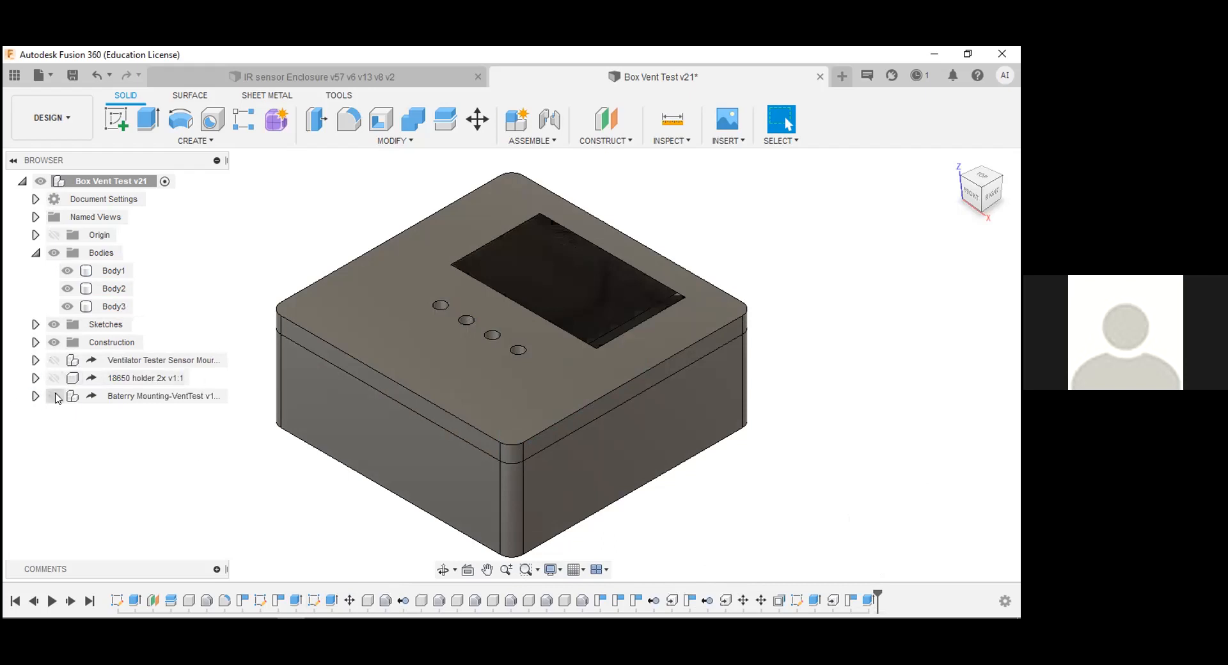
click(53, 396)
click(54, 360)
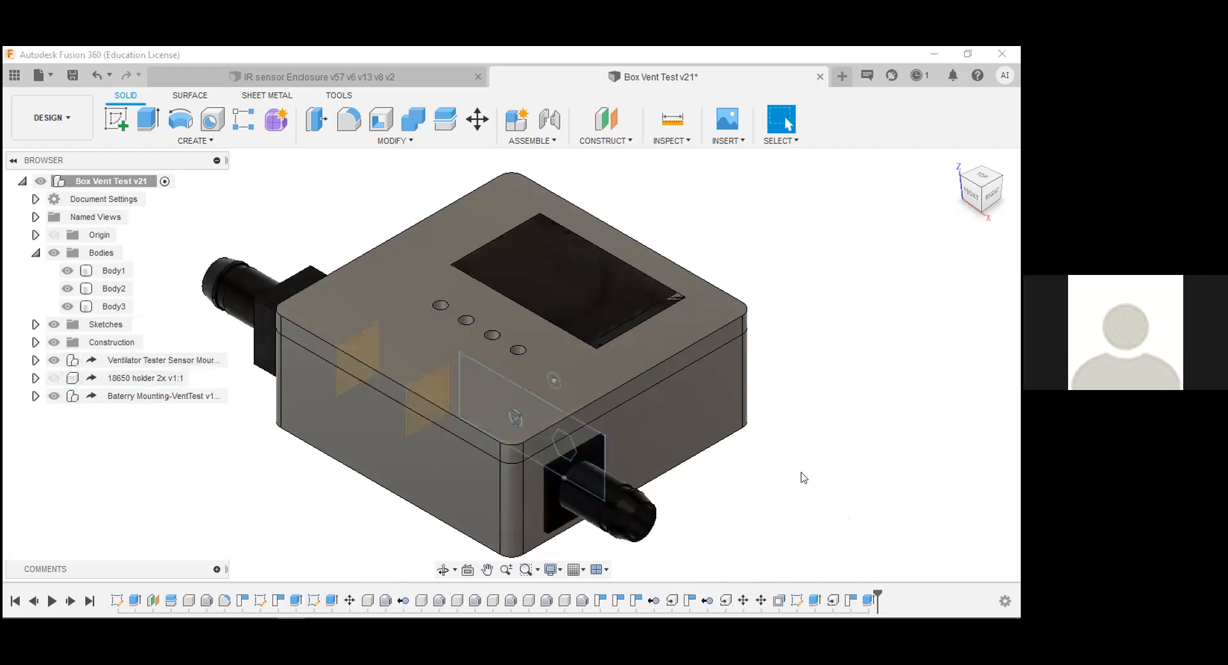
click(878, 411)
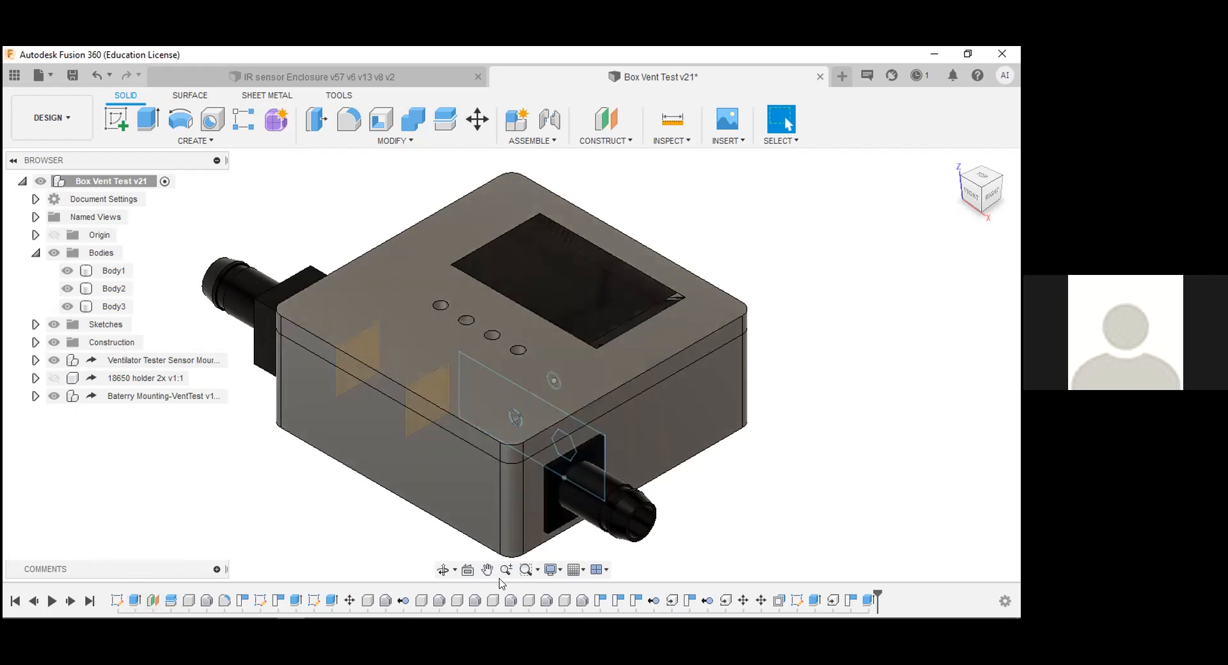
- Roll the history back, review the dimensioned sketch of the lid's screen opening and button holes, and set the history marker just after Extrude3
mouse_move(873, 590)
mouse_down()
mouse_move(715, 573)
mouse_move(676, 588)
mouse_up()
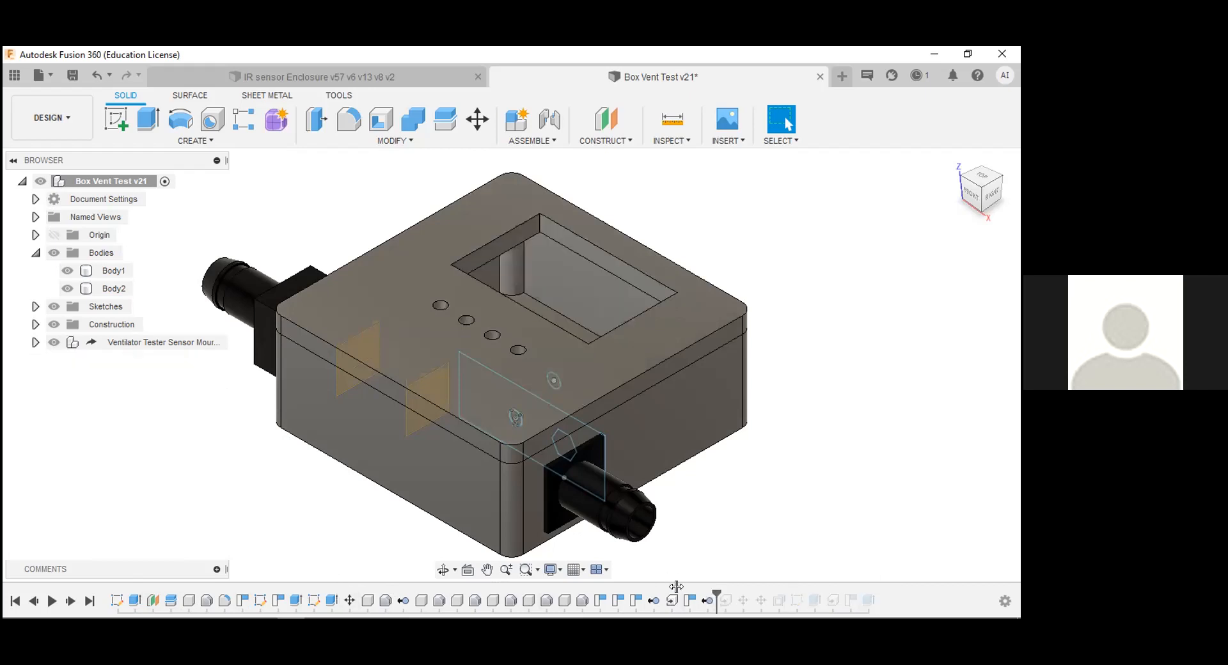
double_click(315, 597)
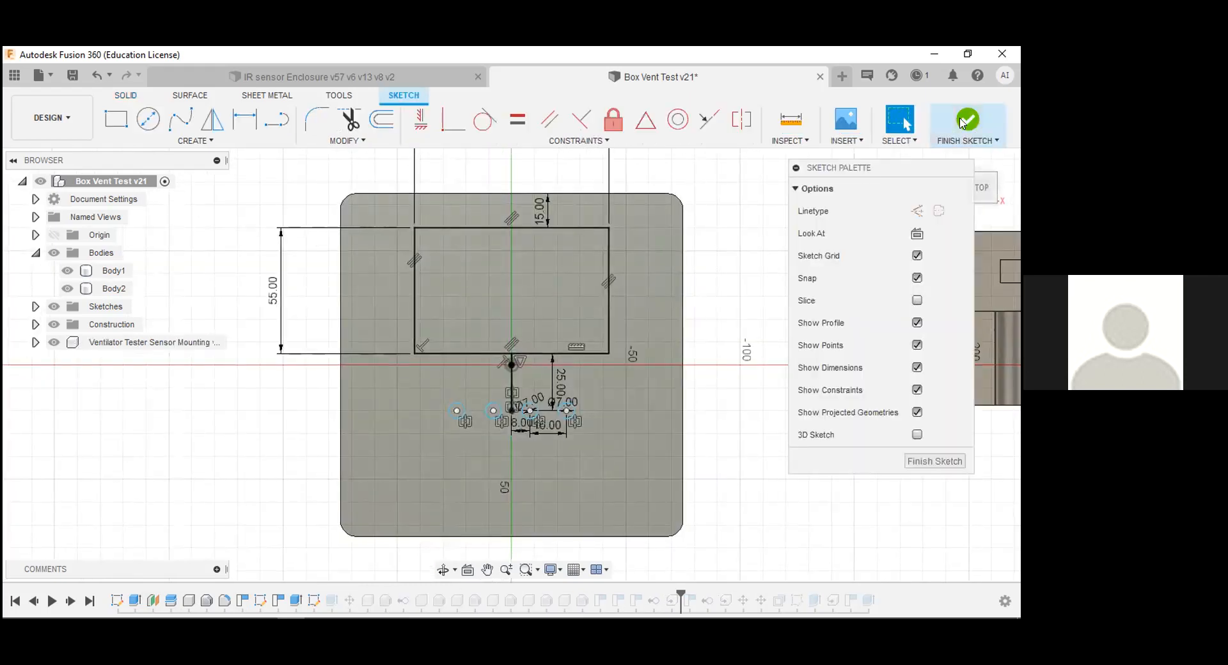
click(964, 119)
mouse_move(678, 587)
mouse_down()
mouse_move(623, 572)
mouse_move(301, 586)
mouse_move(341, 588)
mouse_up()
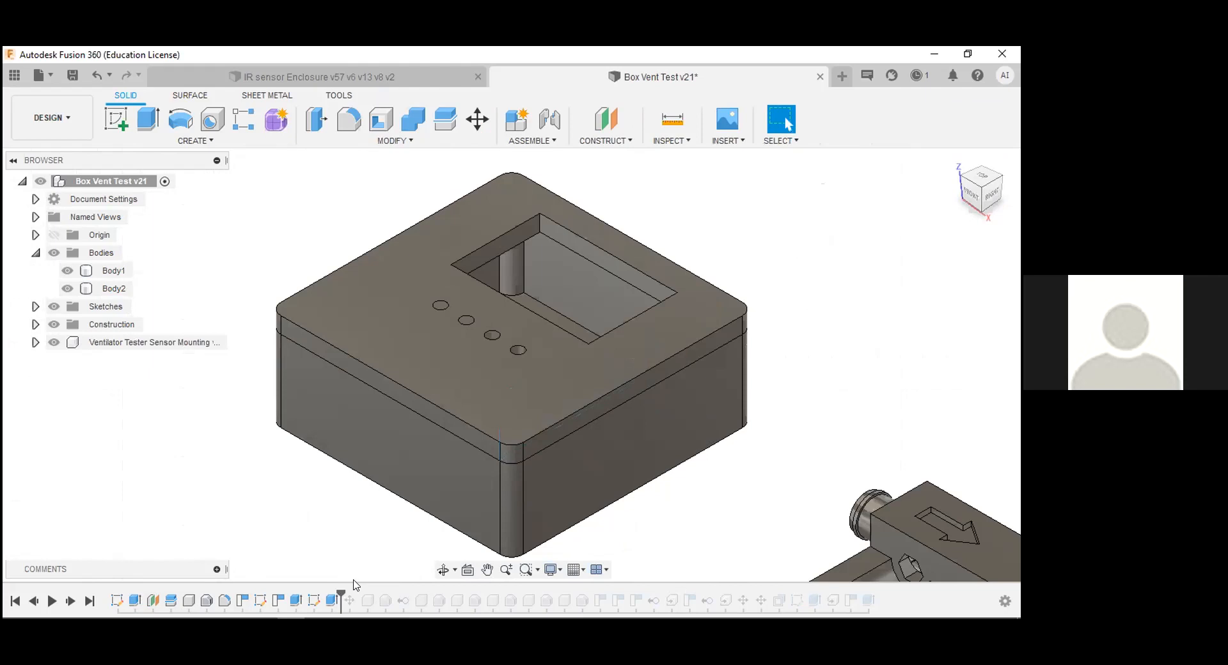
- Hide the Ventilator Tester Sensor Mounting component so only the box and lid are shown
click(54, 343)
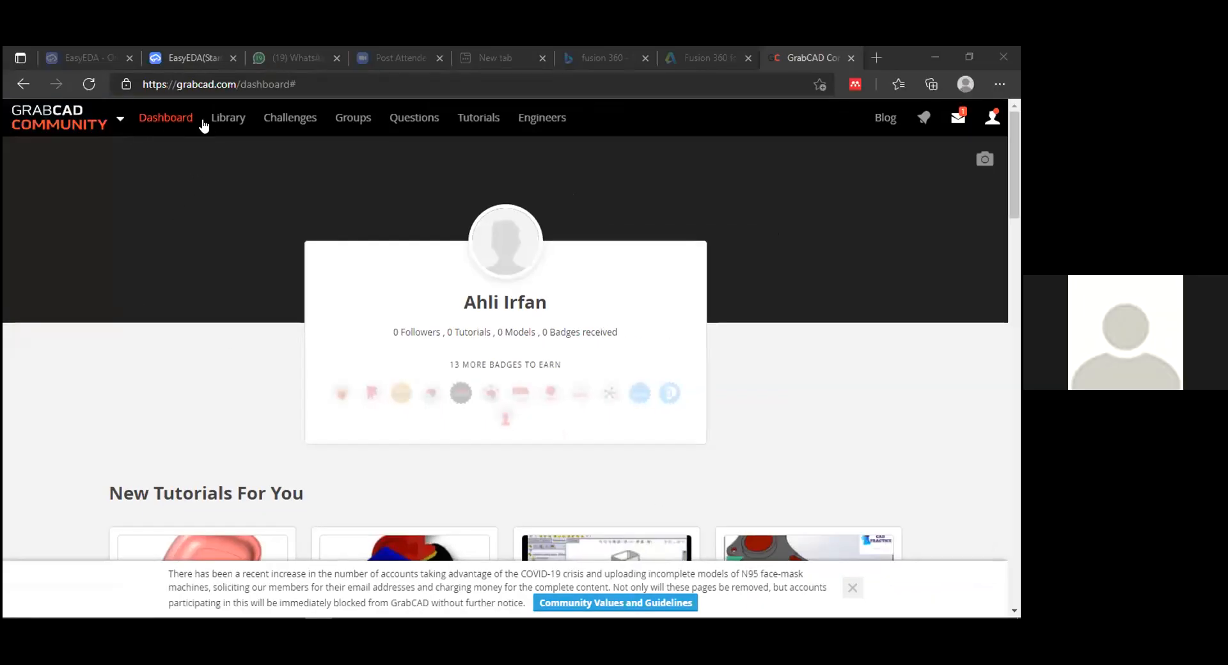
- Browse the popular models of the month in the GrabCAD library
click(211, 121)
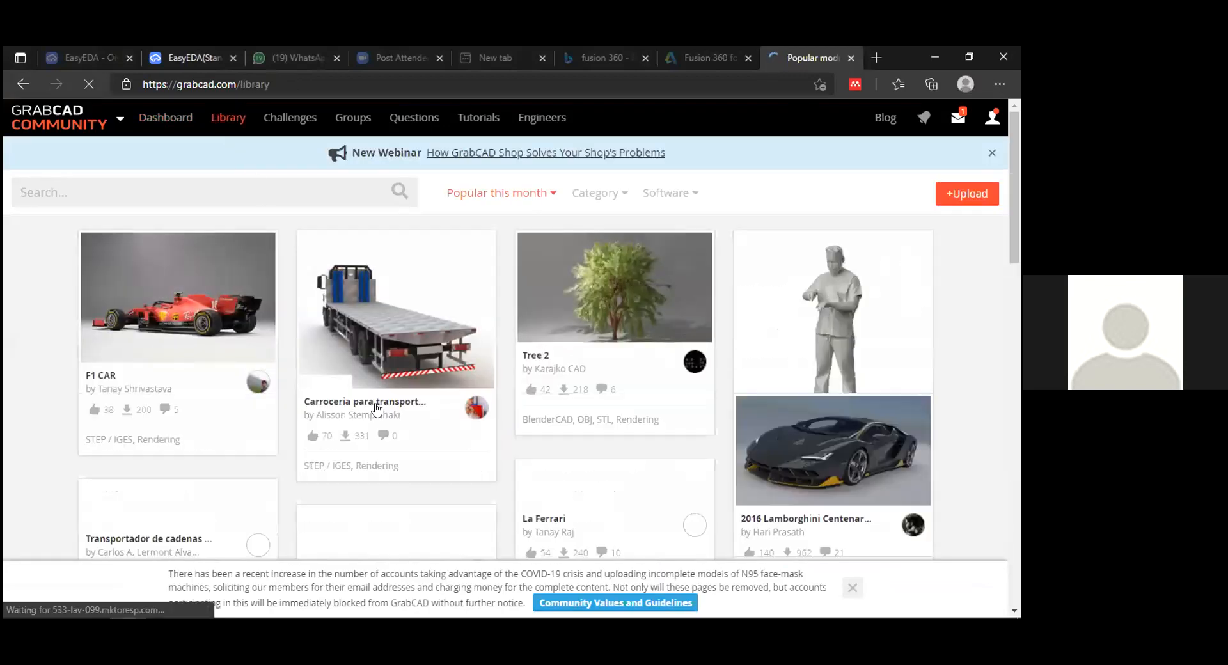
scroll(301, 351, down, 2)
scroll(300, 350, up, 2)
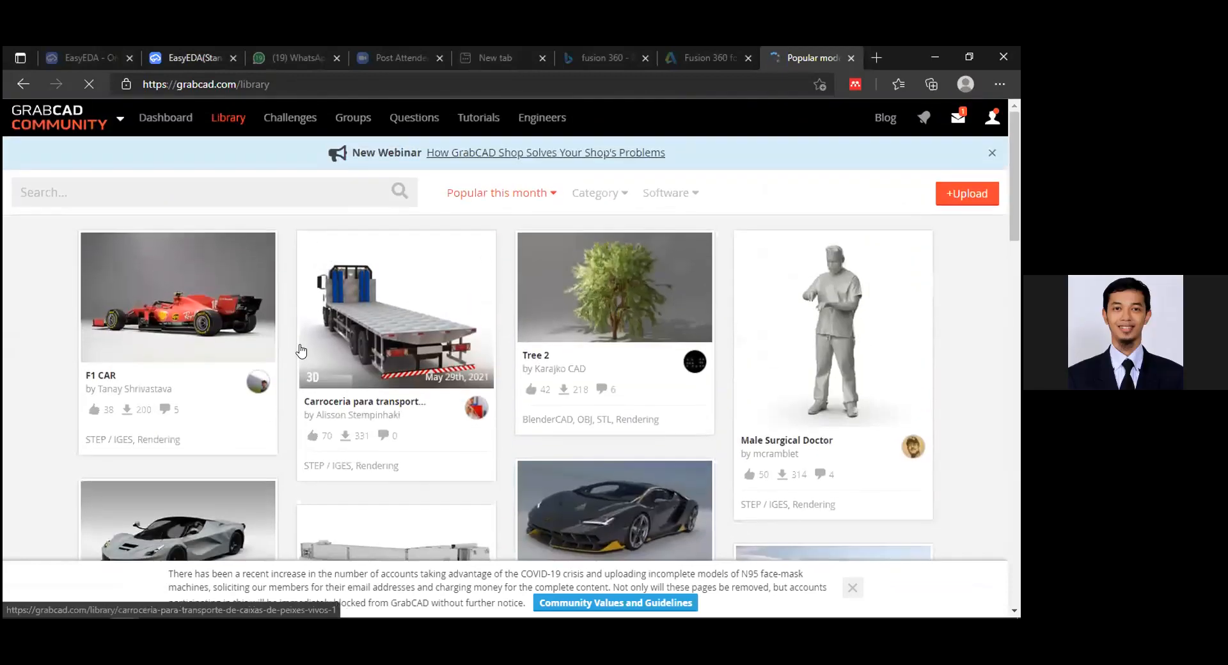
scroll(302, 347, down, 8)
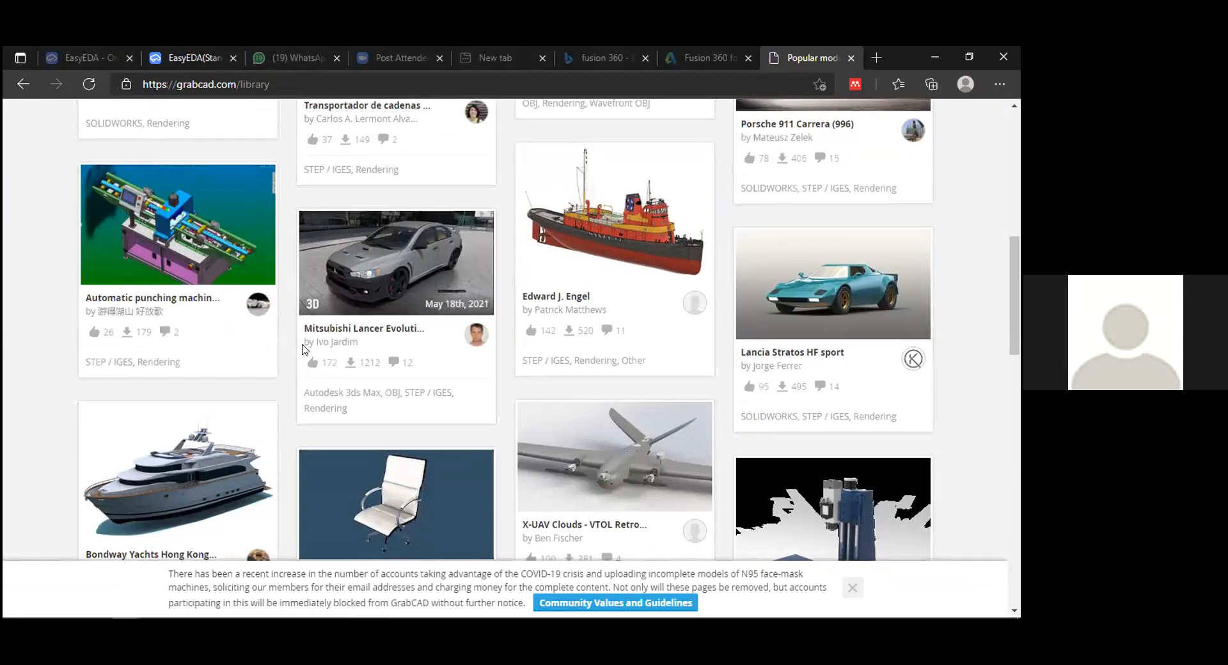
scroll(301, 344, up, 8)
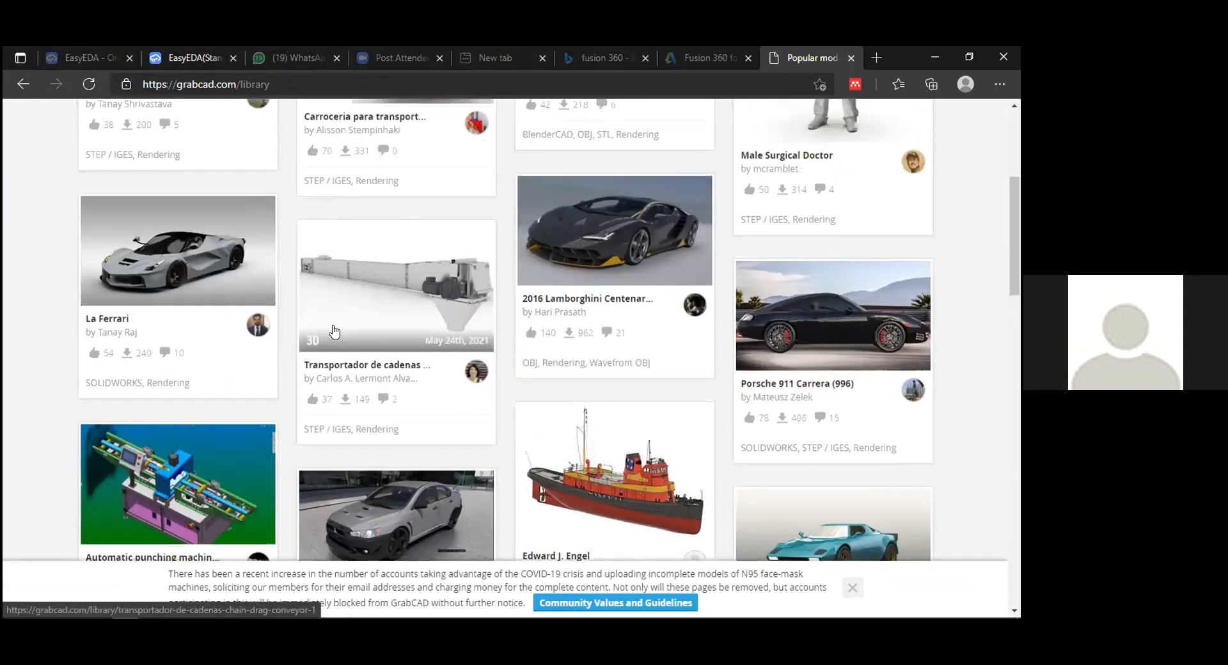
scroll(291, 339, up, 1)
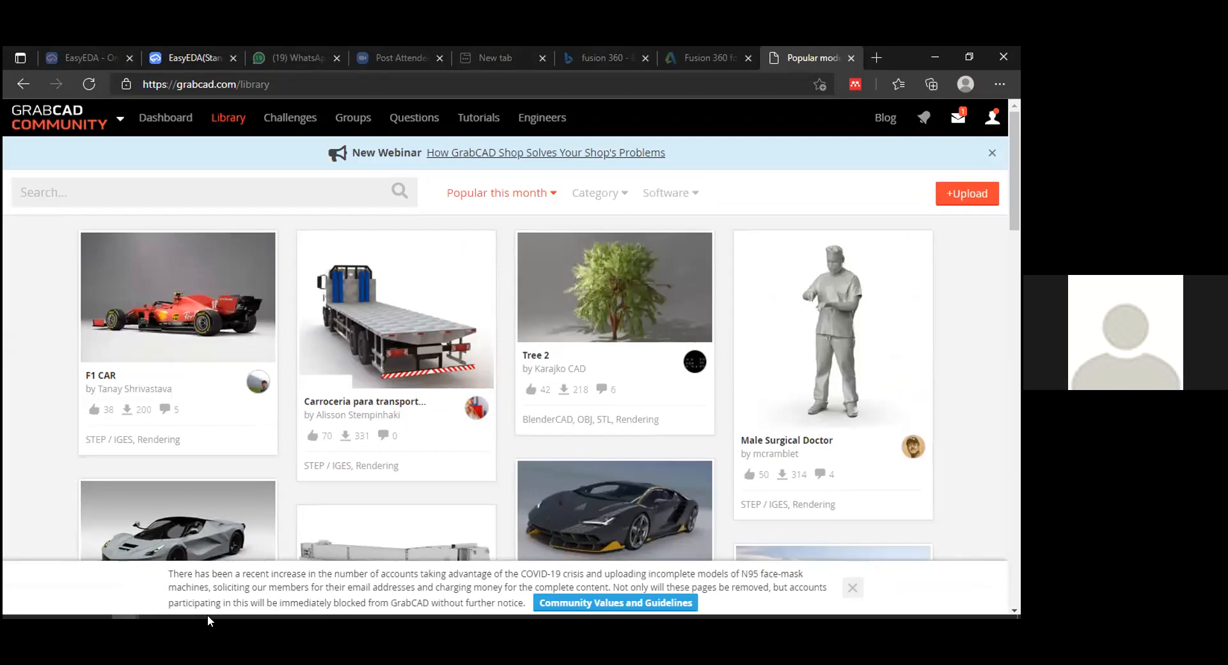
- Switch back to Fusion 360, examine the file types available for exporting Box Vent Test, and leave without exporting
mouse_move(221, 614)
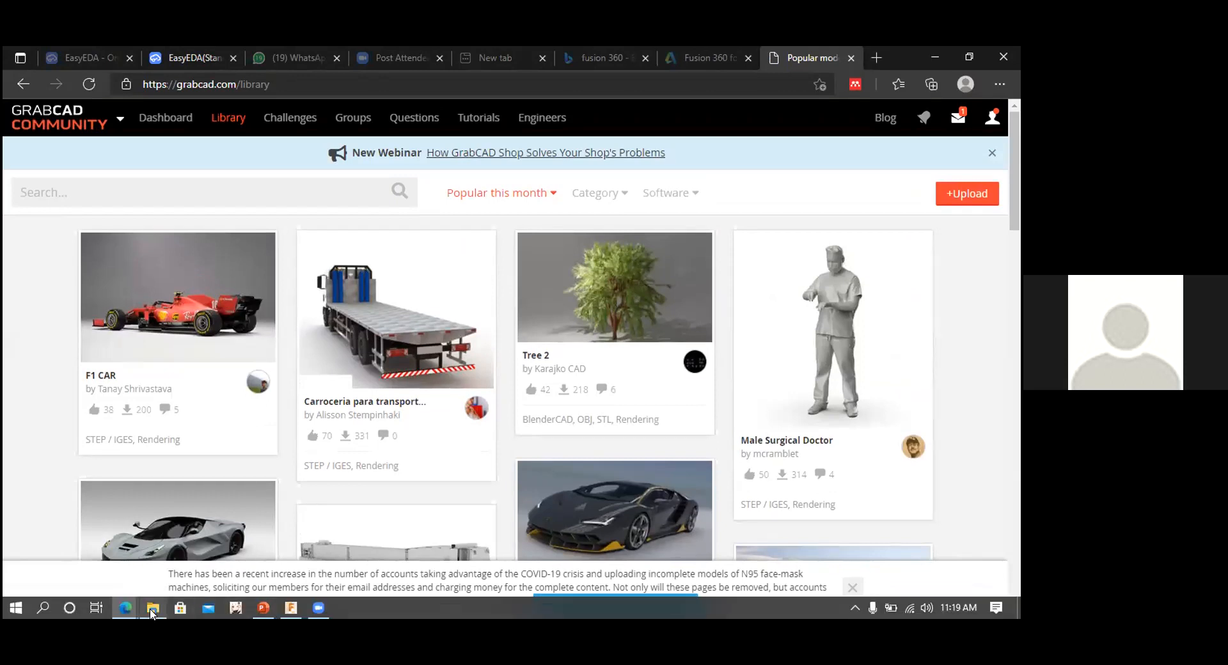
click(291, 607)
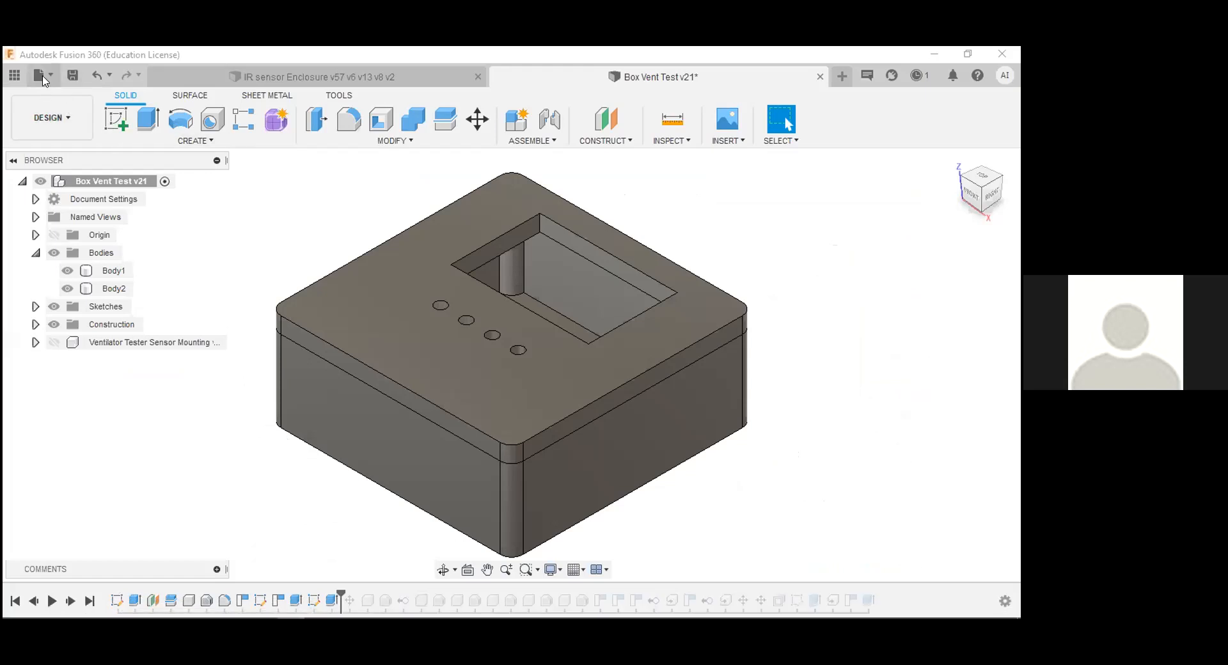
click(38, 77)
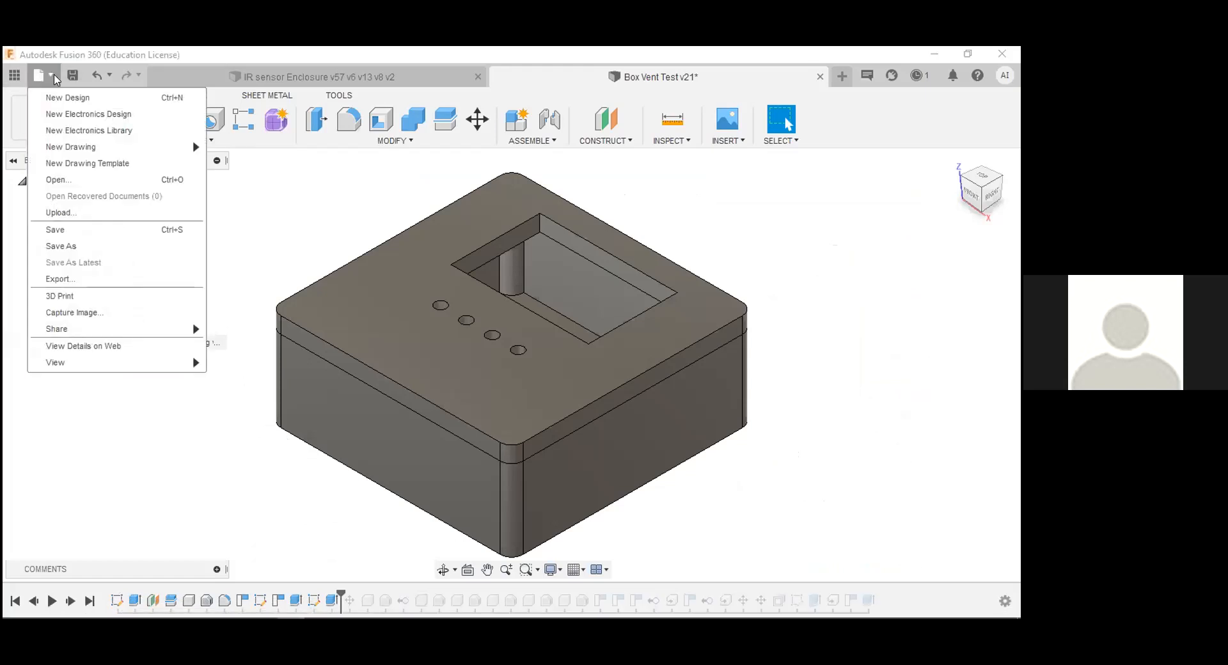
click(165, 279)
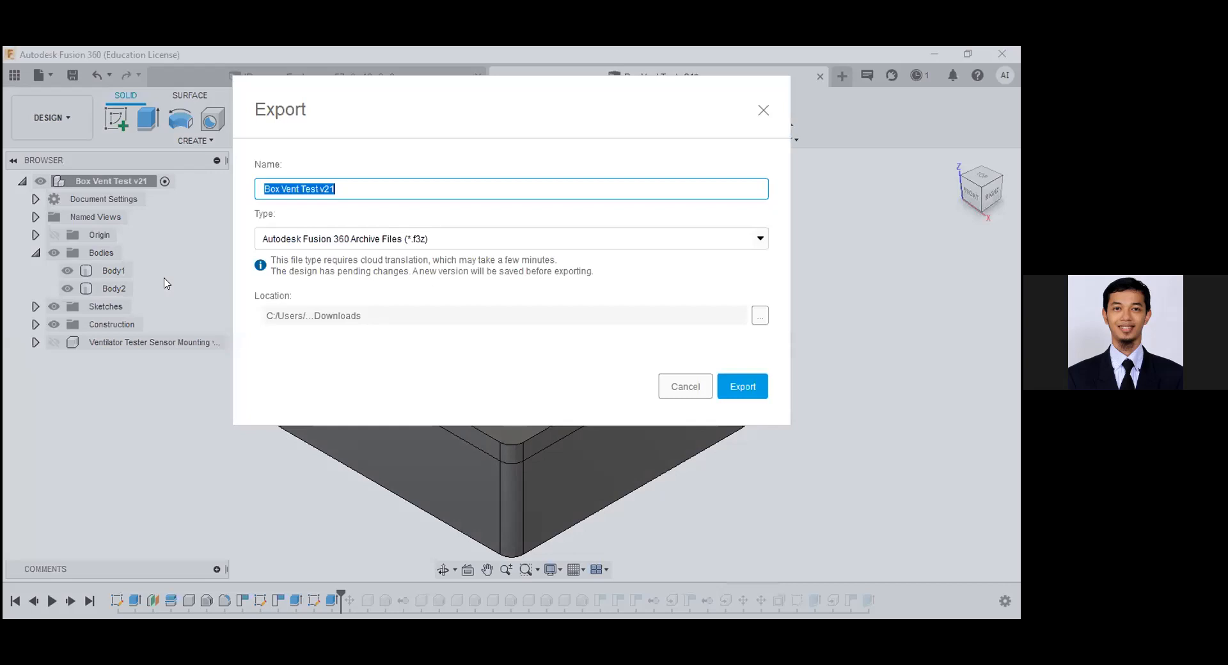
click(339, 242)
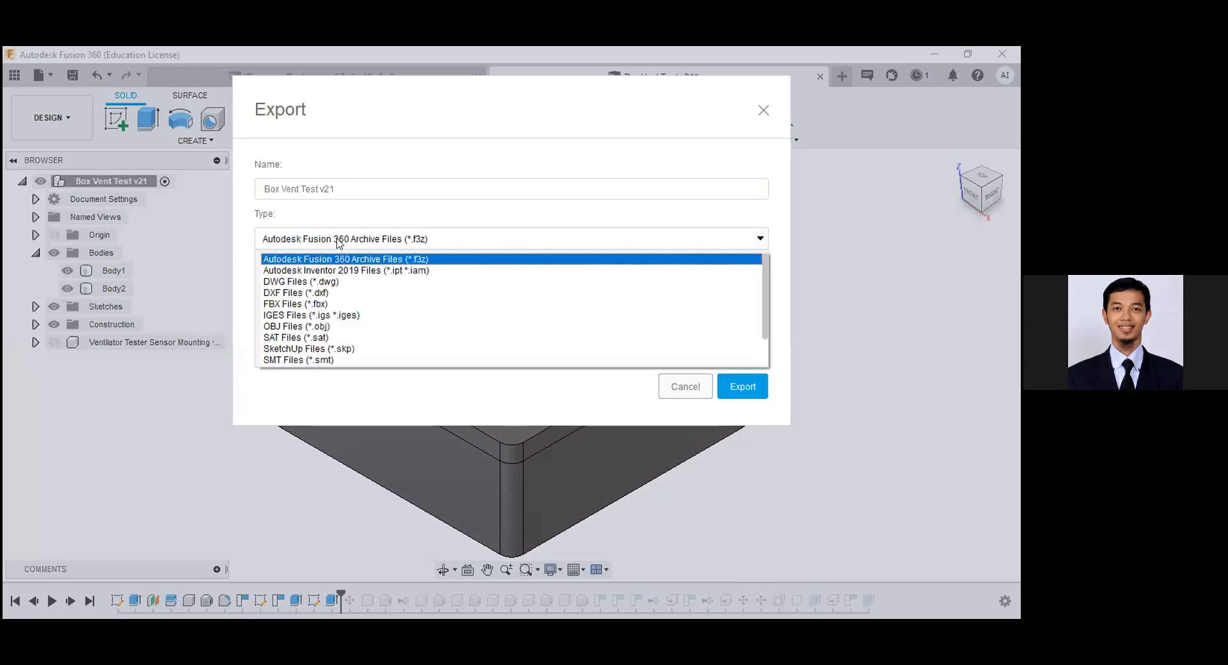
scroll(387, 305, down, 1)
scroll(386, 305, up, 1)
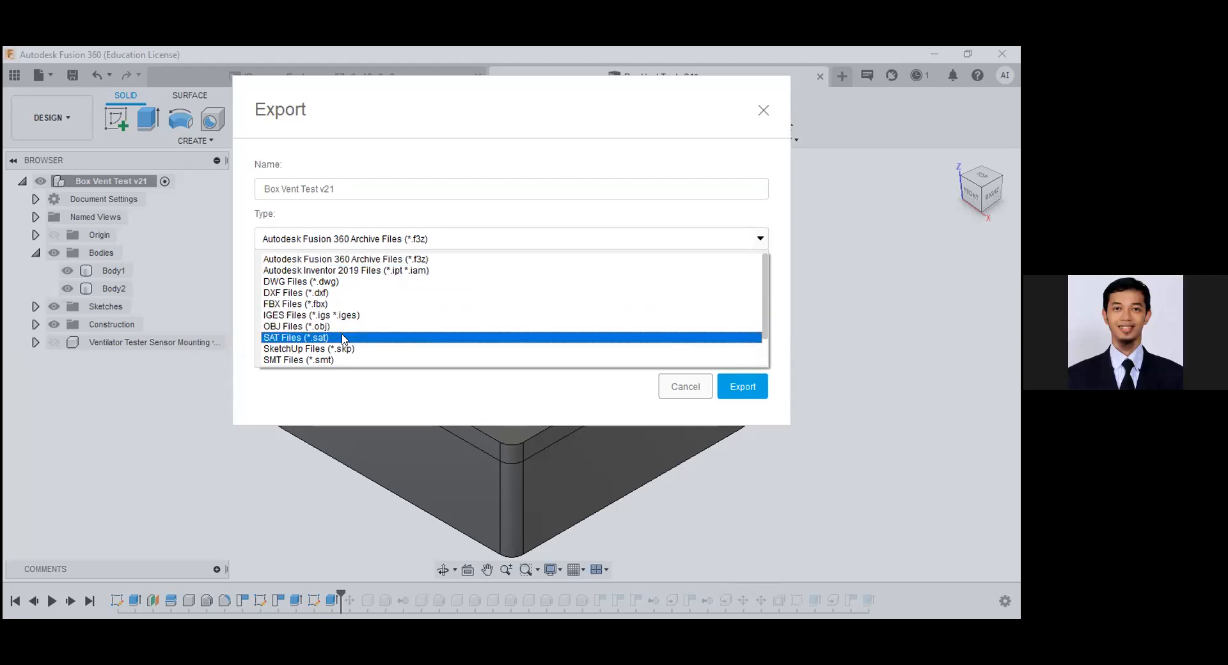
scroll(343, 339, down, 1)
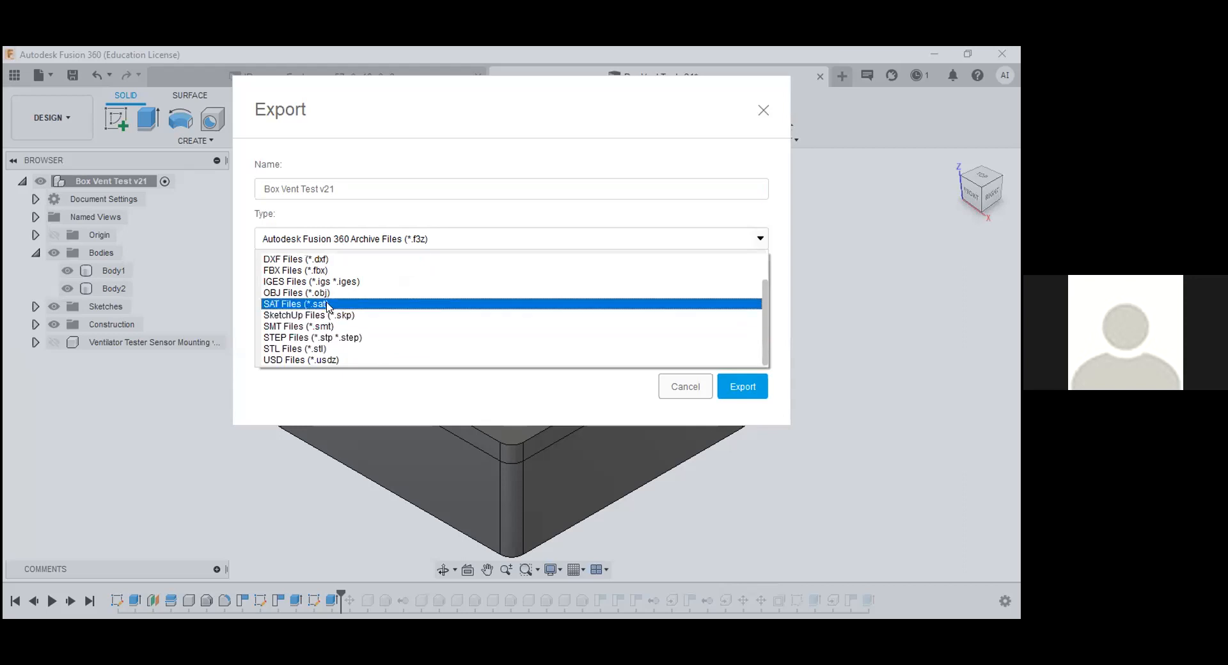
scroll(328, 307, up, 1)
scroll(333, 325, down, 1)
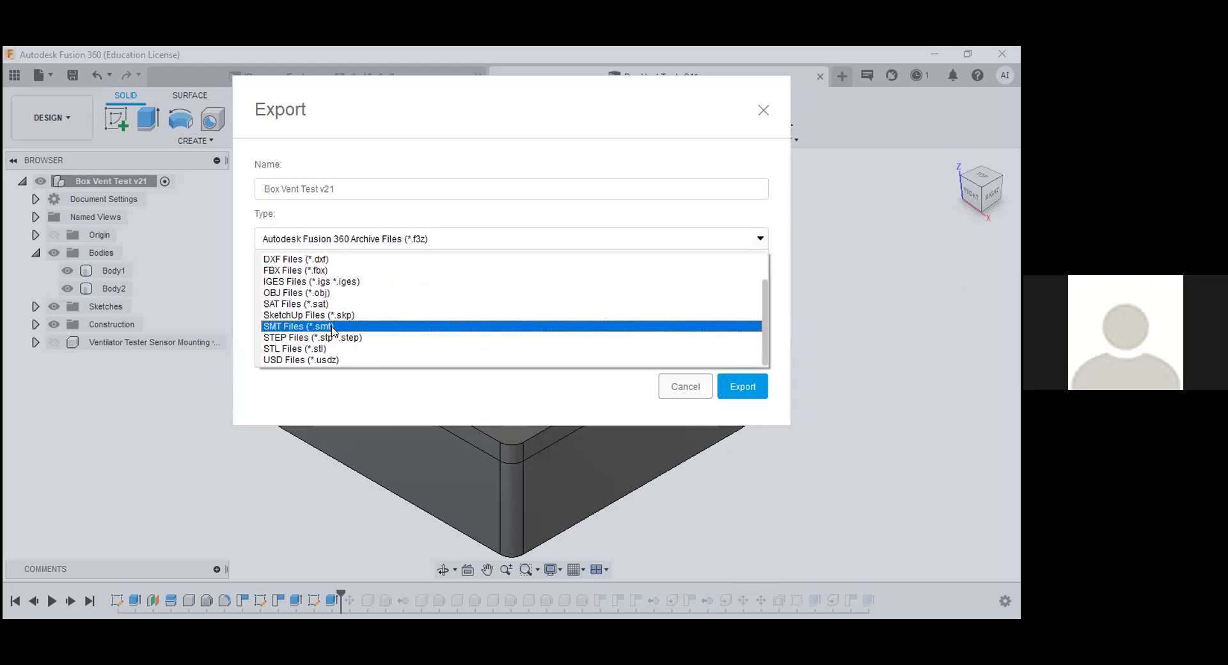
scroll(332, 326, up, 1)
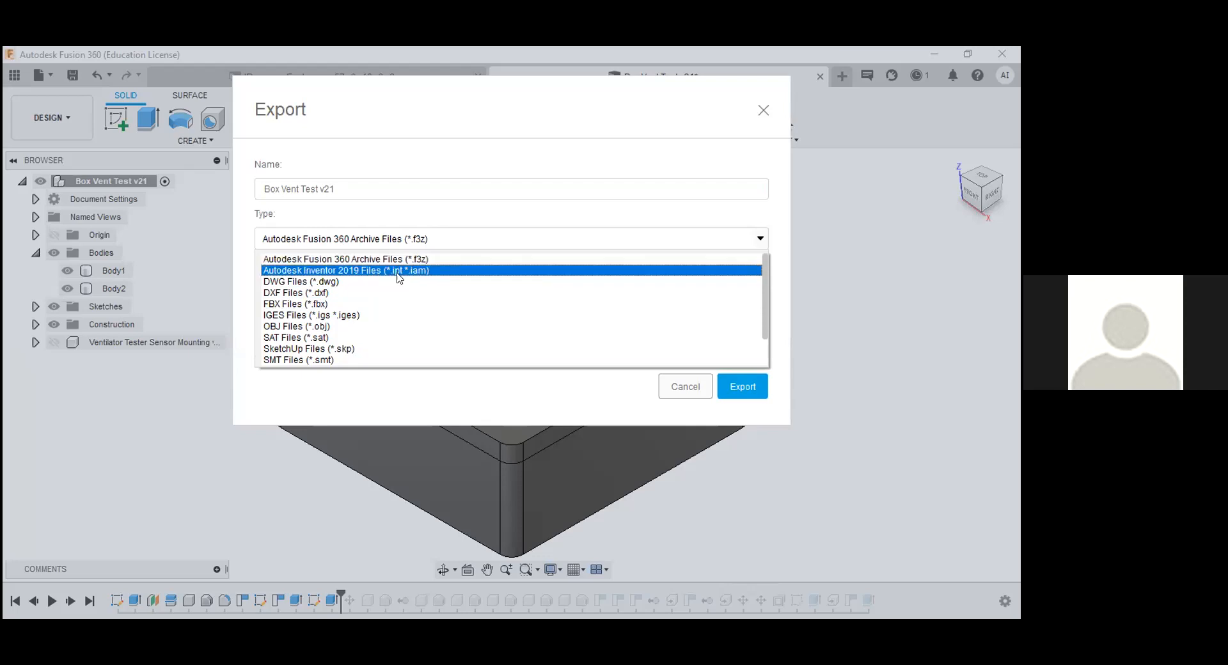
scroll(376, 318, down, 1)
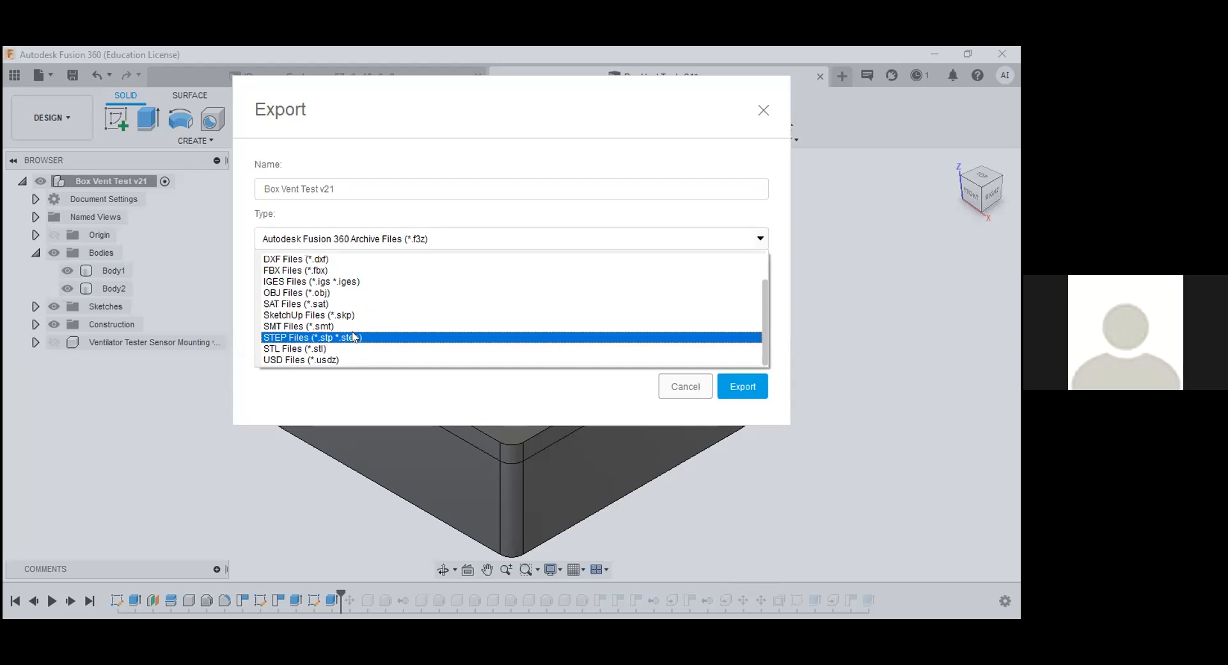
click(679, 387)
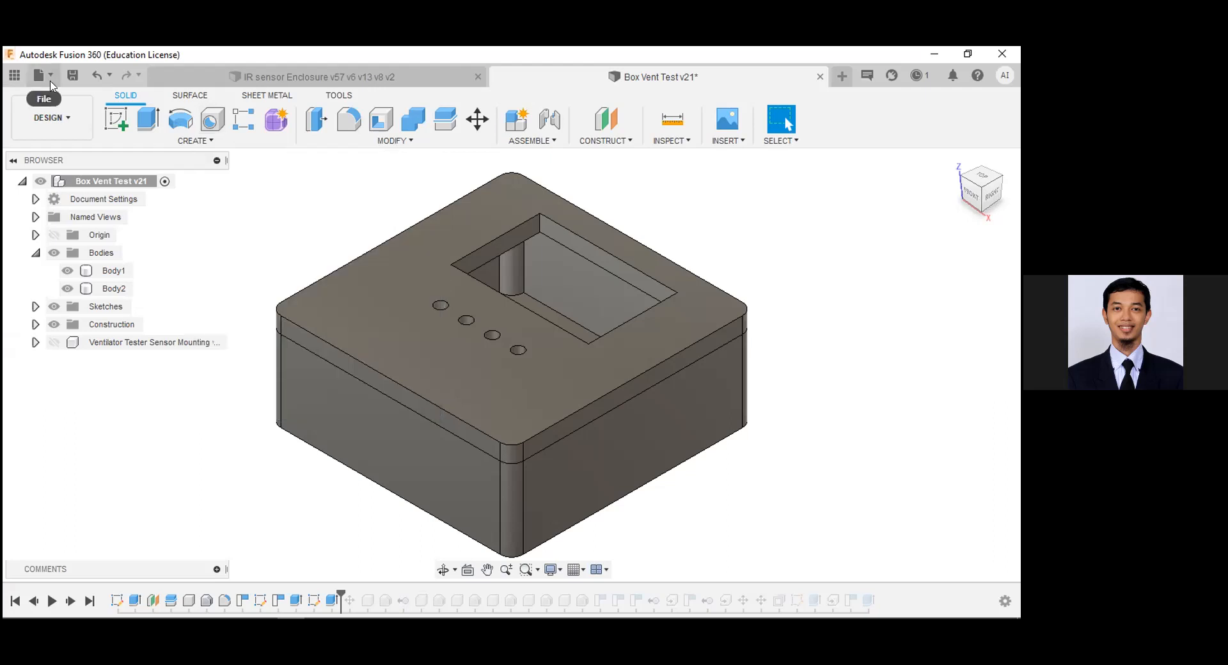
- Switch Box Vent Test to the Generative Design workspace and look over the sample libraries in the data panel
click(51, 78)
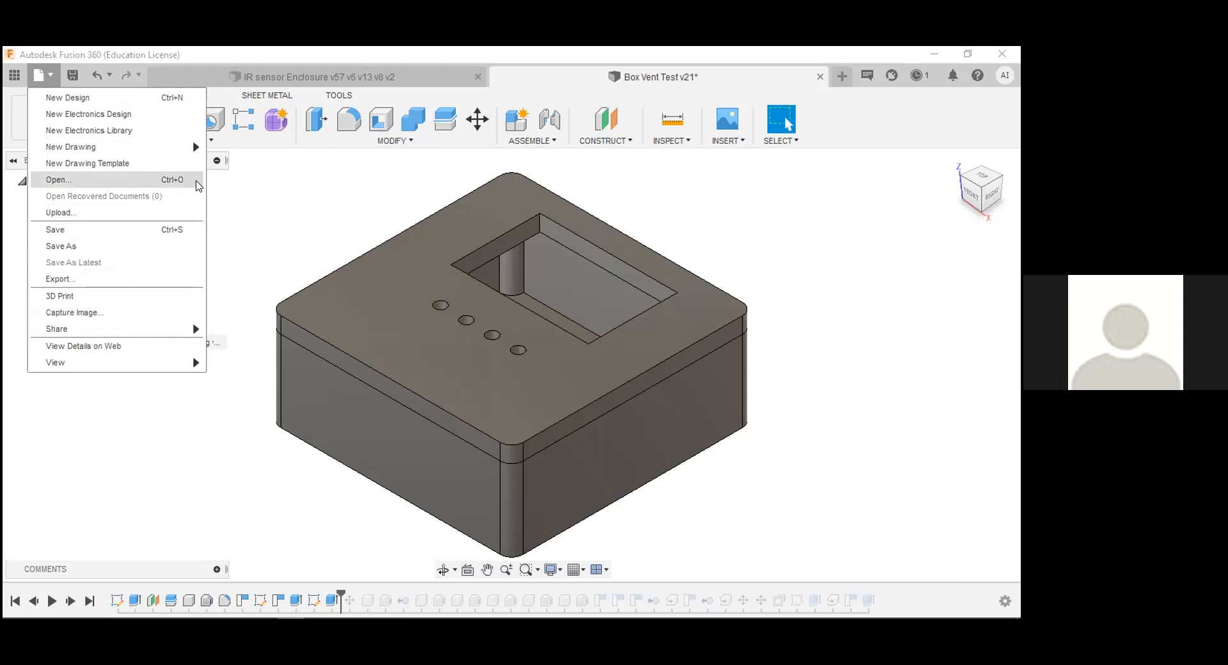
click(286, 203)
click(50, 118)
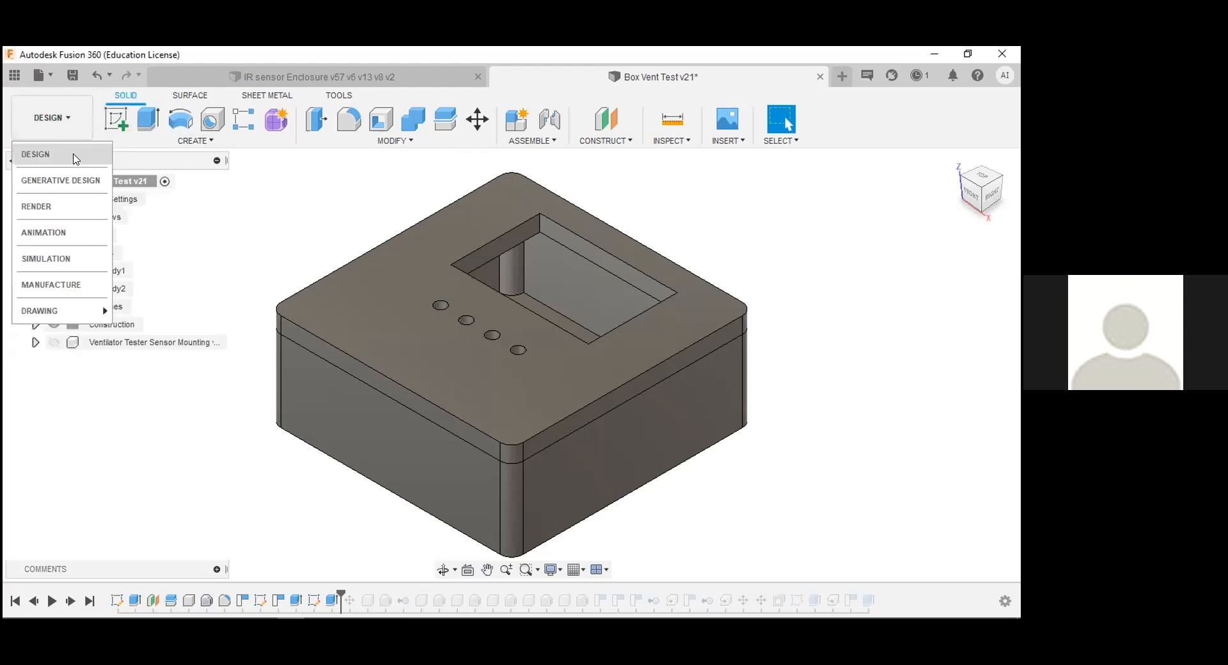
click(78, 179)
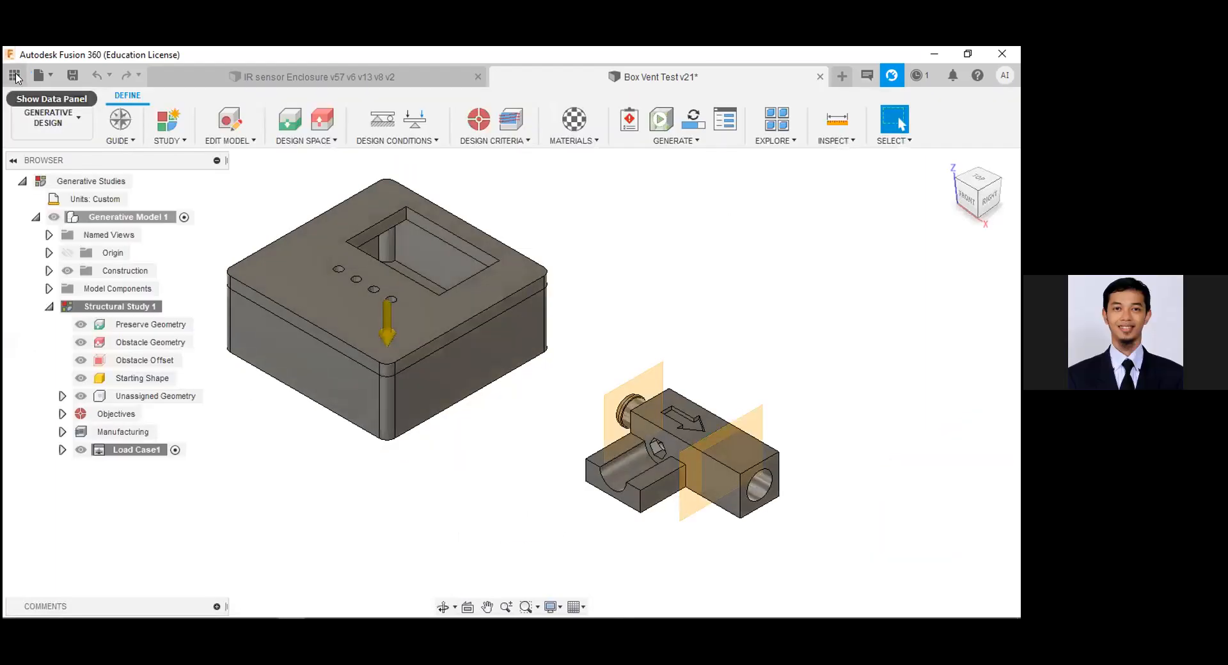
click(15, 76)
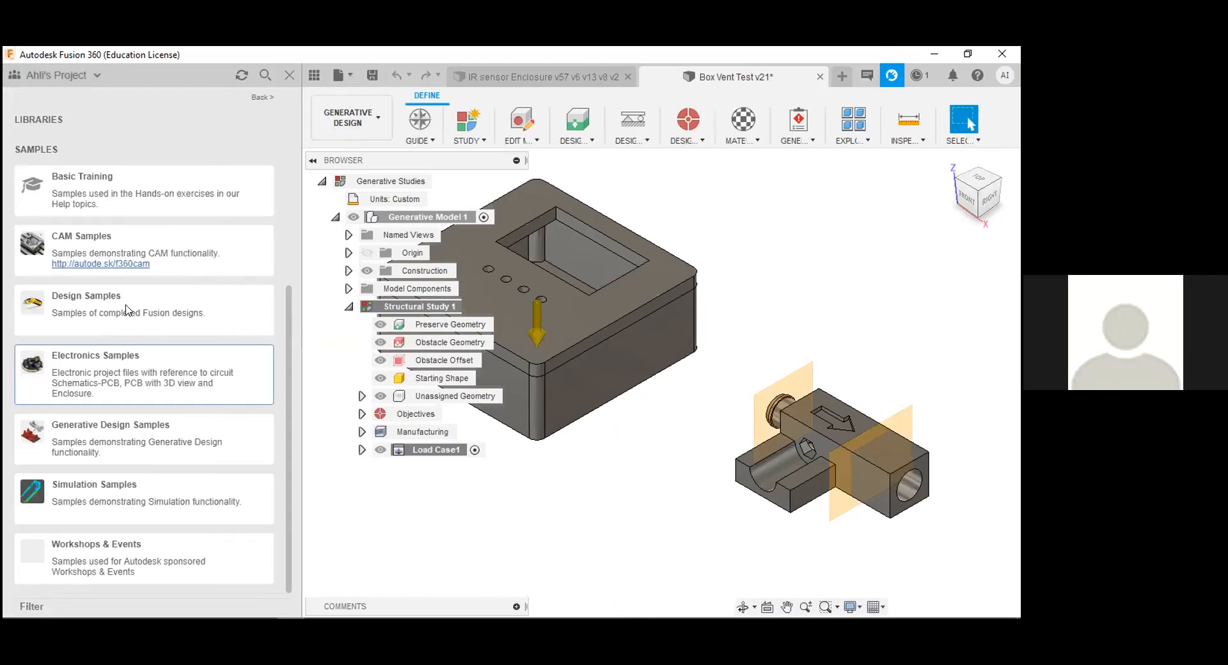
click(289, 75)
- Create a new electronics design to view its creation tools, and close it while keeping Box Vent Test open
click(52, 76)
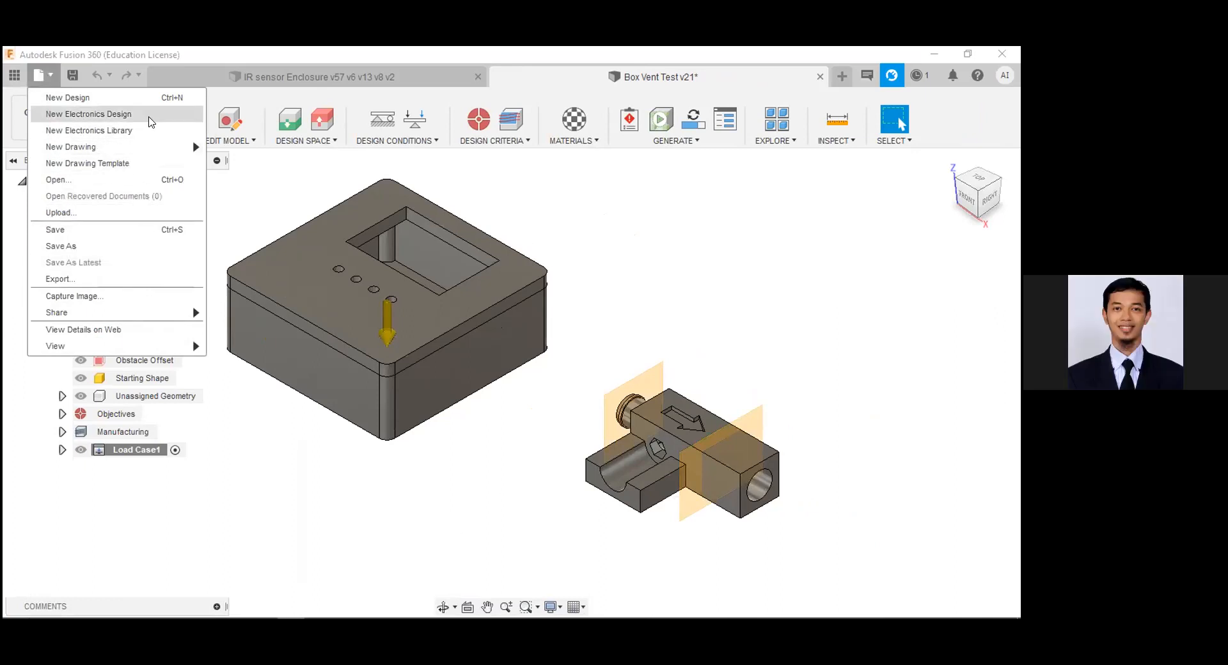
click(149, 118)
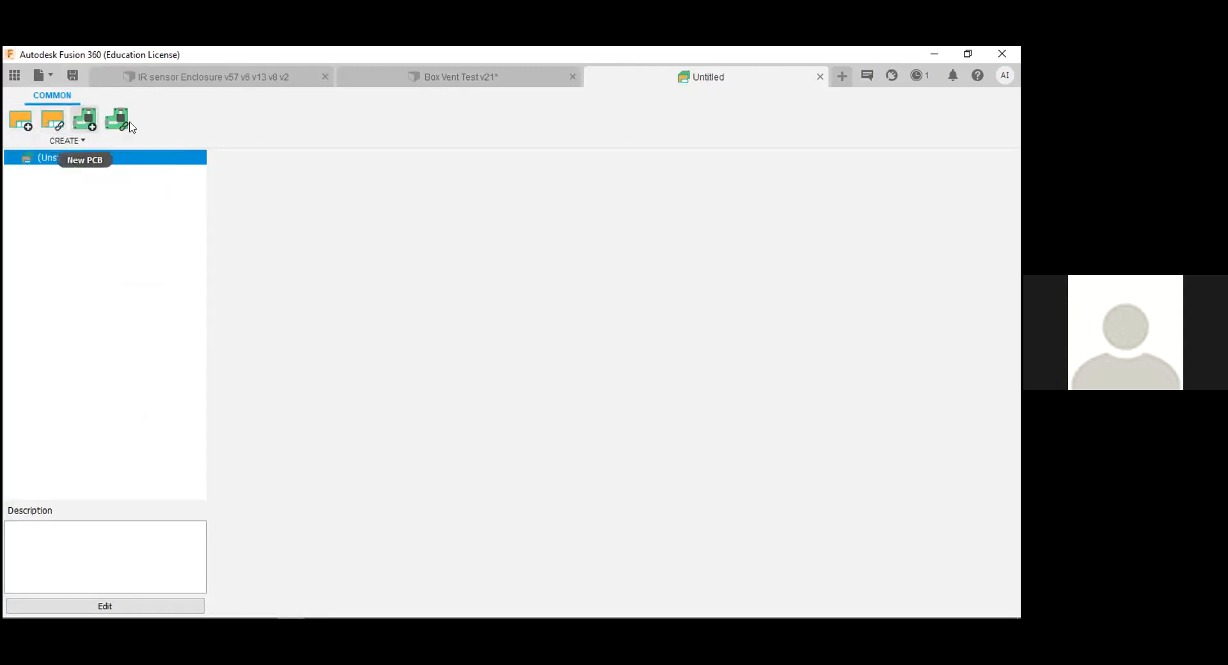
click(820, 78)
click(820, 78)
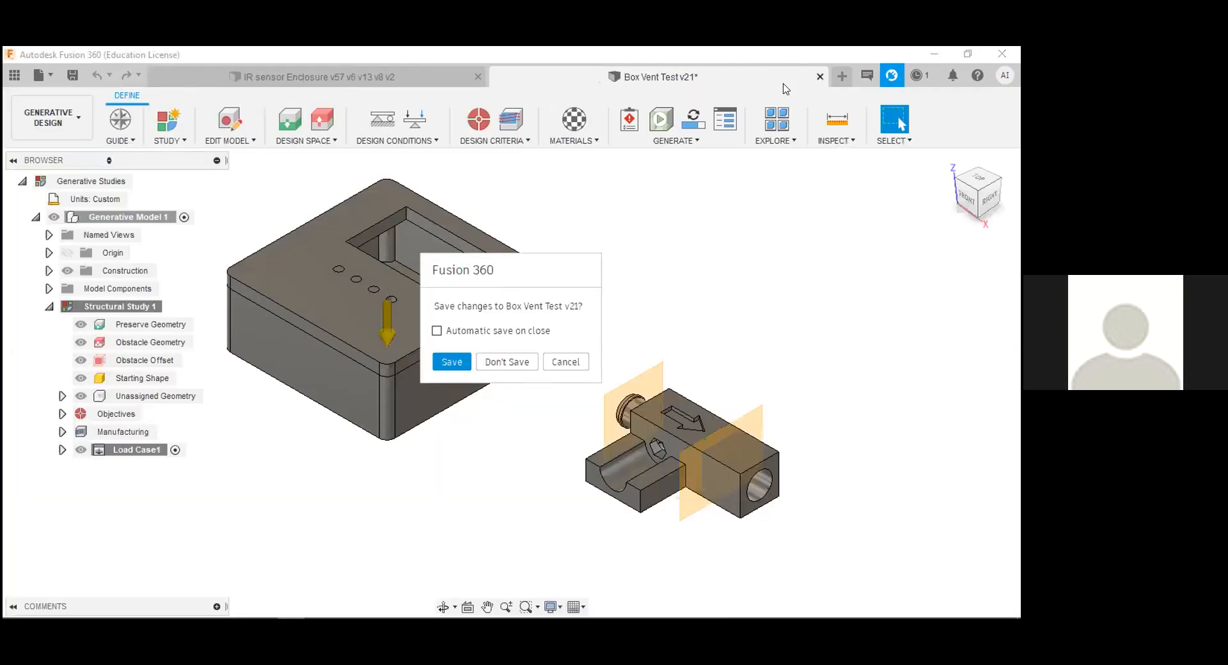
click(568, 362)
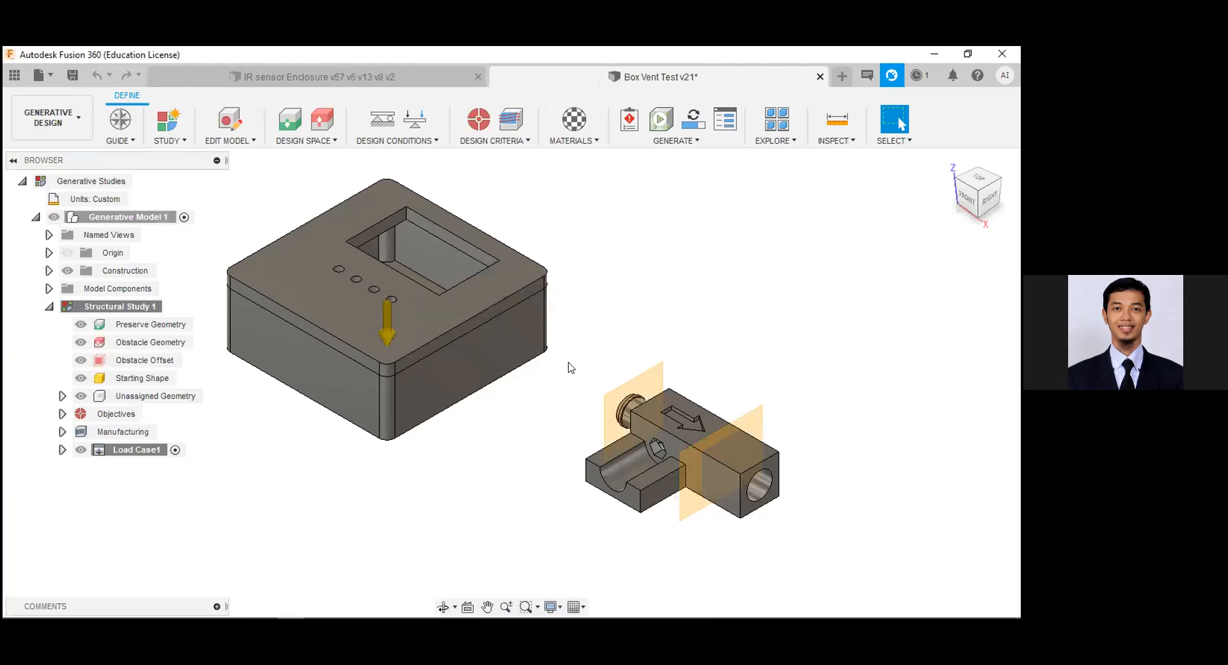
- Return Box Vent Test to the Design workspace
click(59, 118)
click(59, 156)
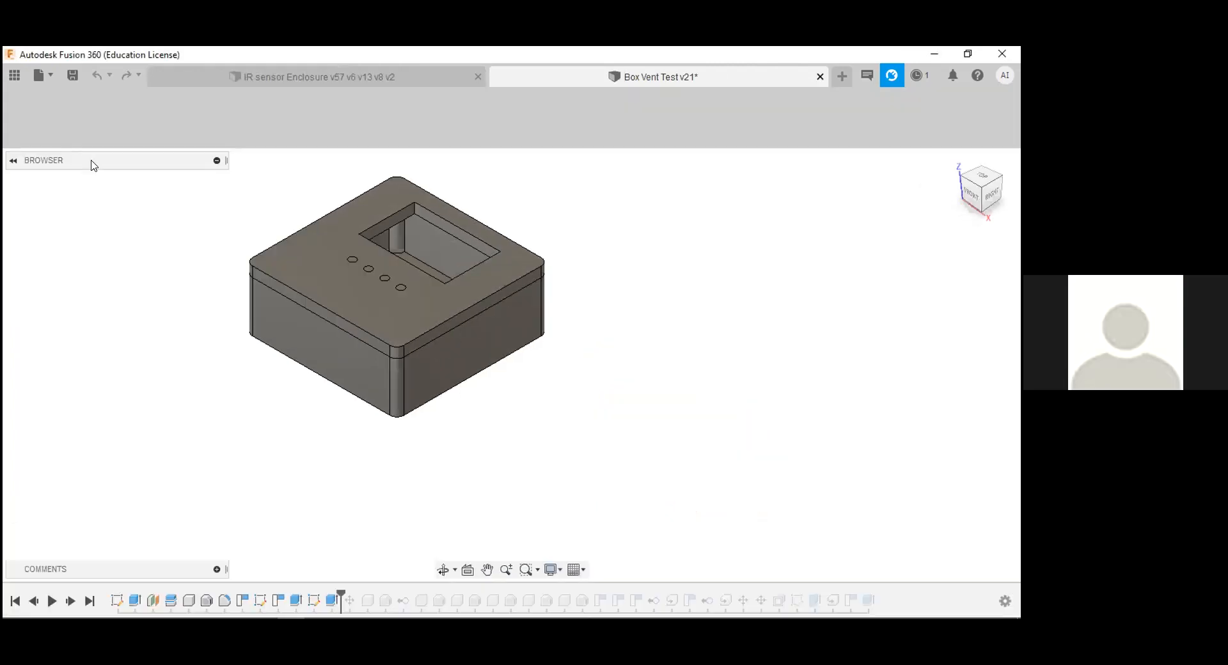
- Start another electronics design to show its schematic and PCB creation options, and close it unsaved
click(42, 76)
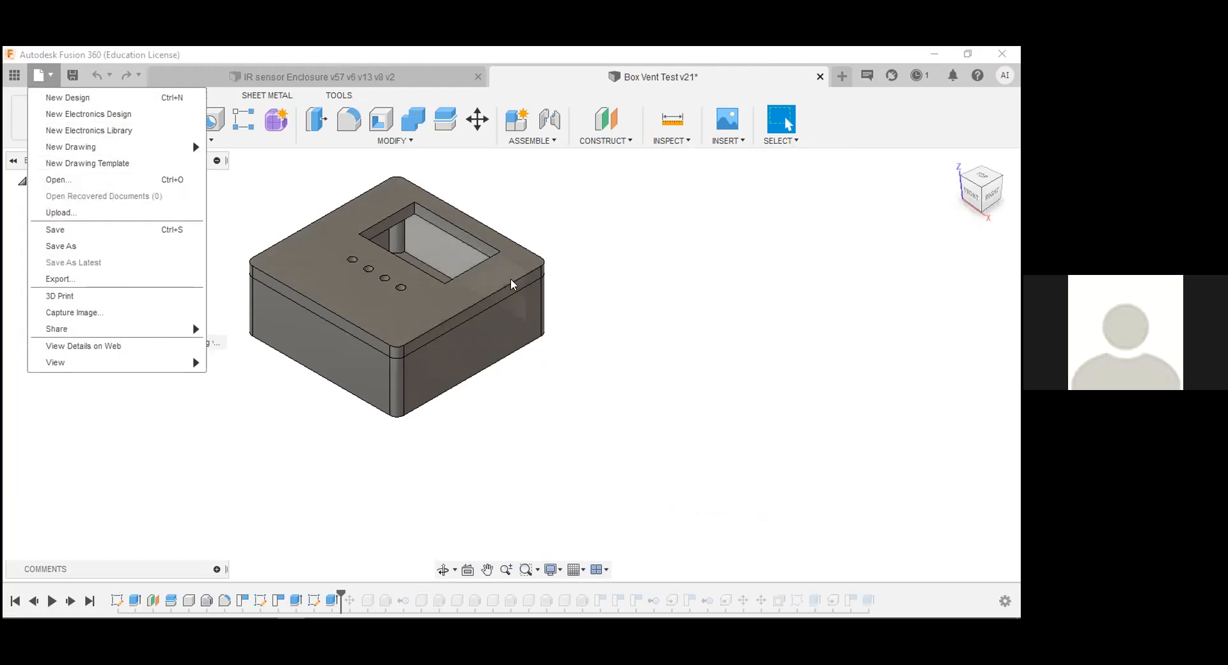
click(152, 115)
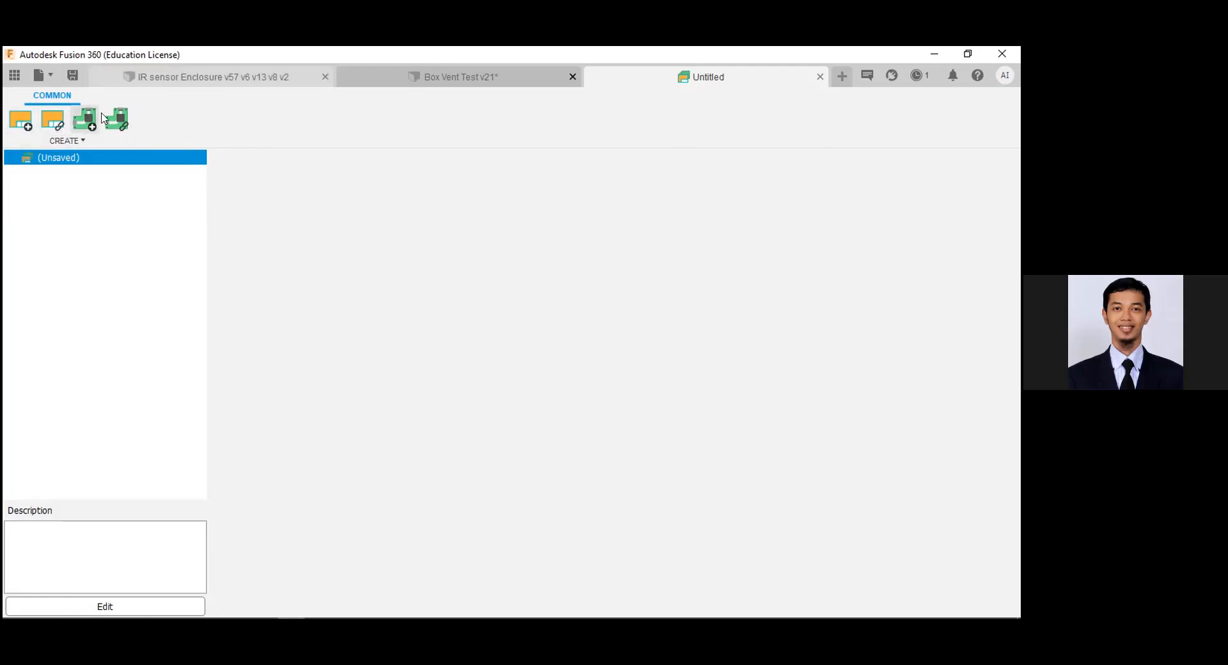
click(819, 77)
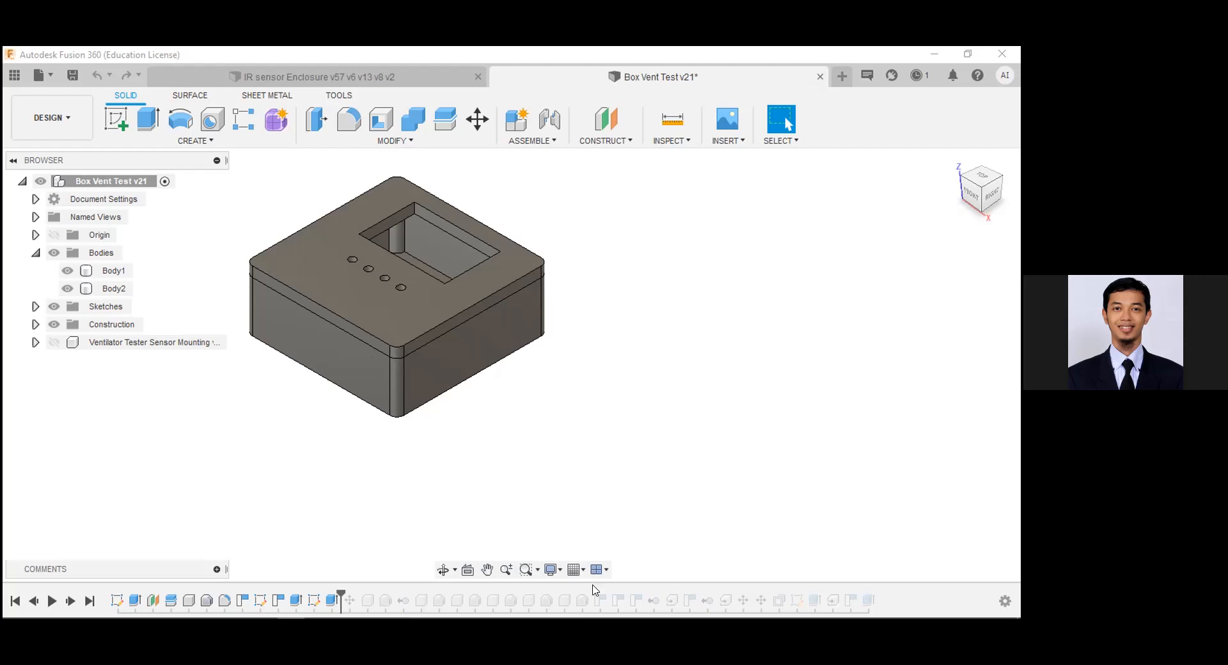
click(508, 268)
click(373, 374)
click(684, 333)
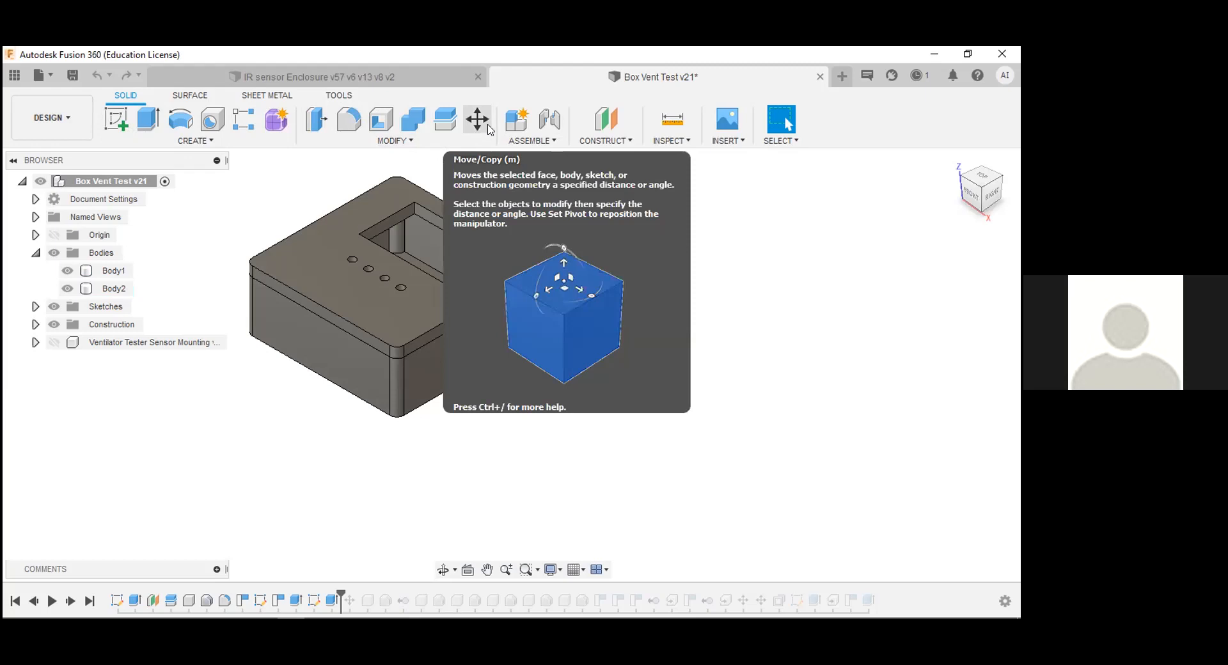
- Examine the Assemble commands and the options available for the box's Body1
click(530, 141)
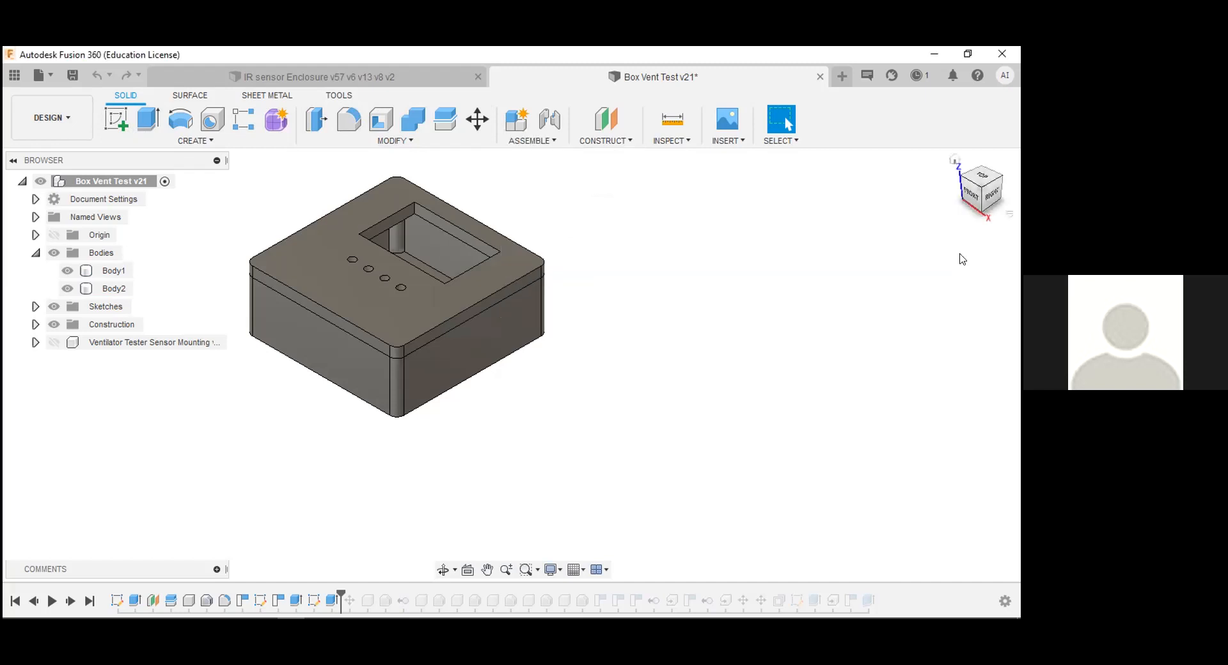
click(536, 141)
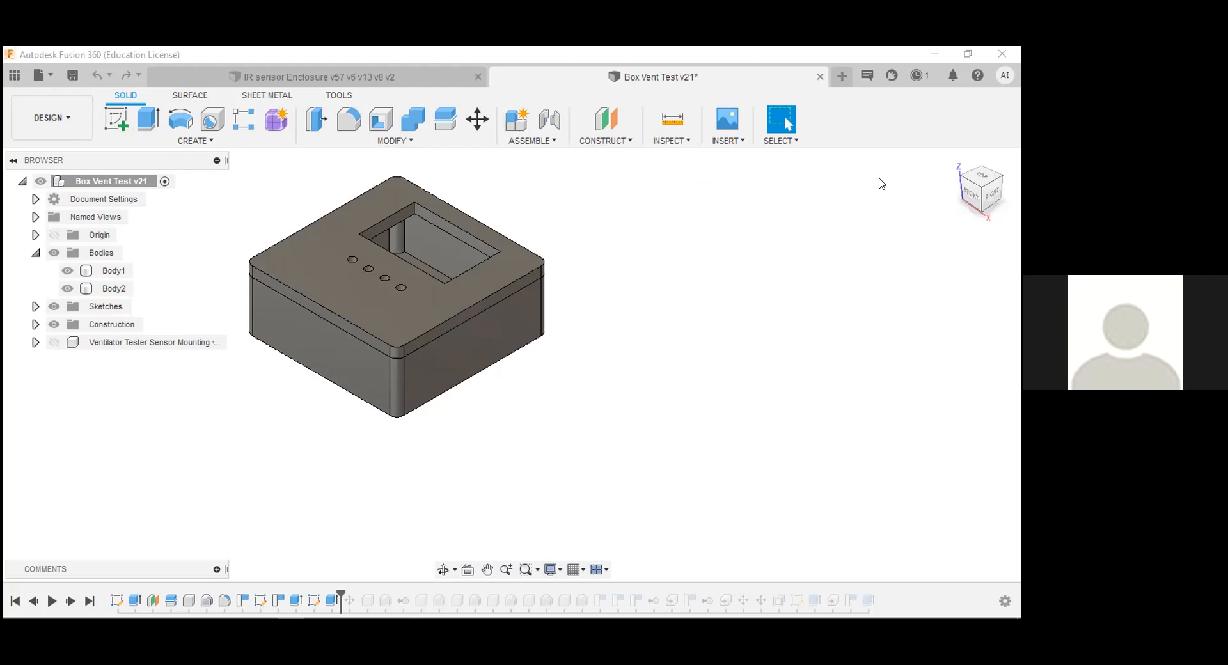
click(112, 271)
right_click(99, 274)
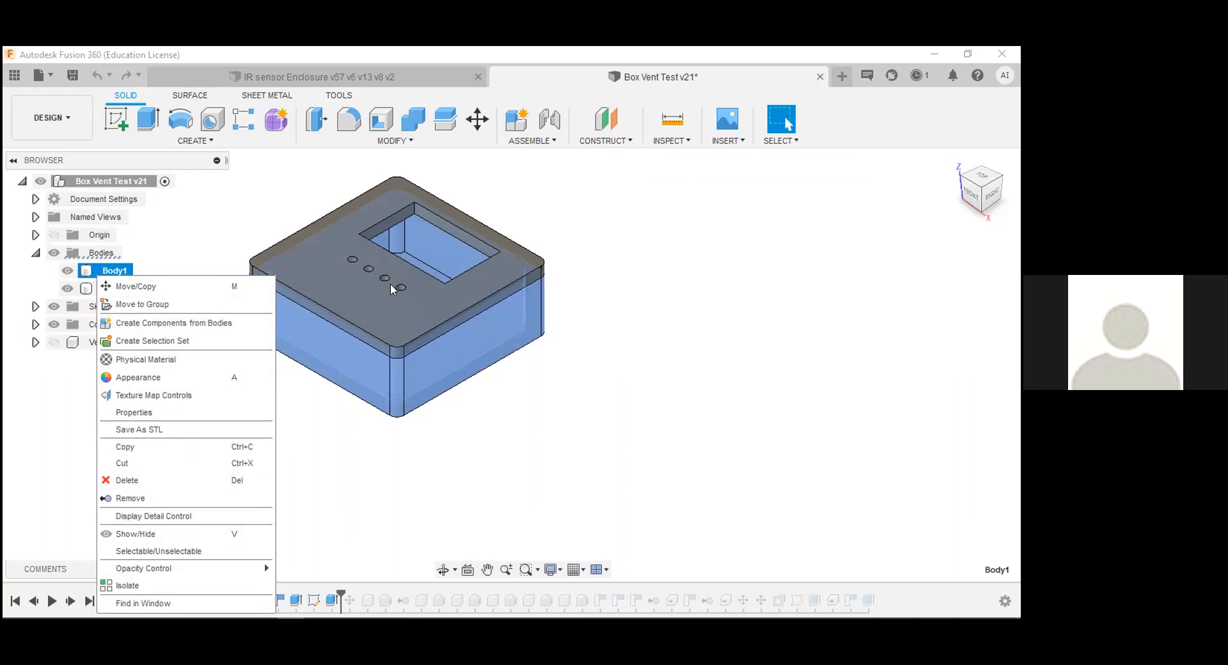
click(545, 137)
click(546, 140)
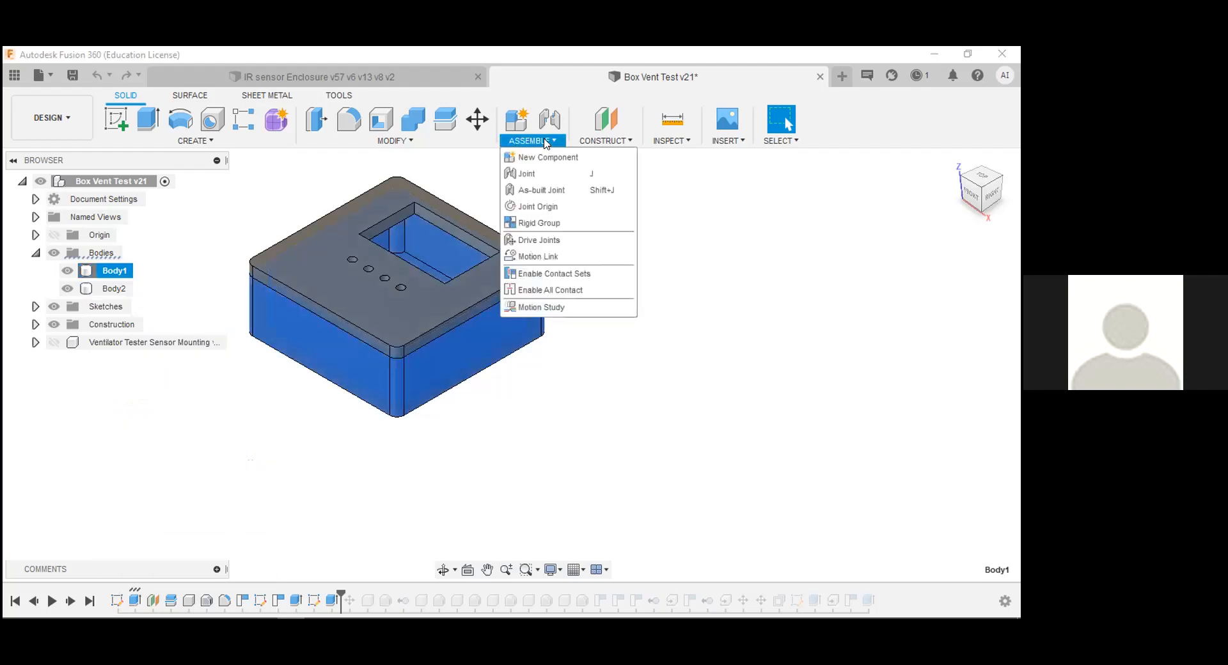
click(542, 257)
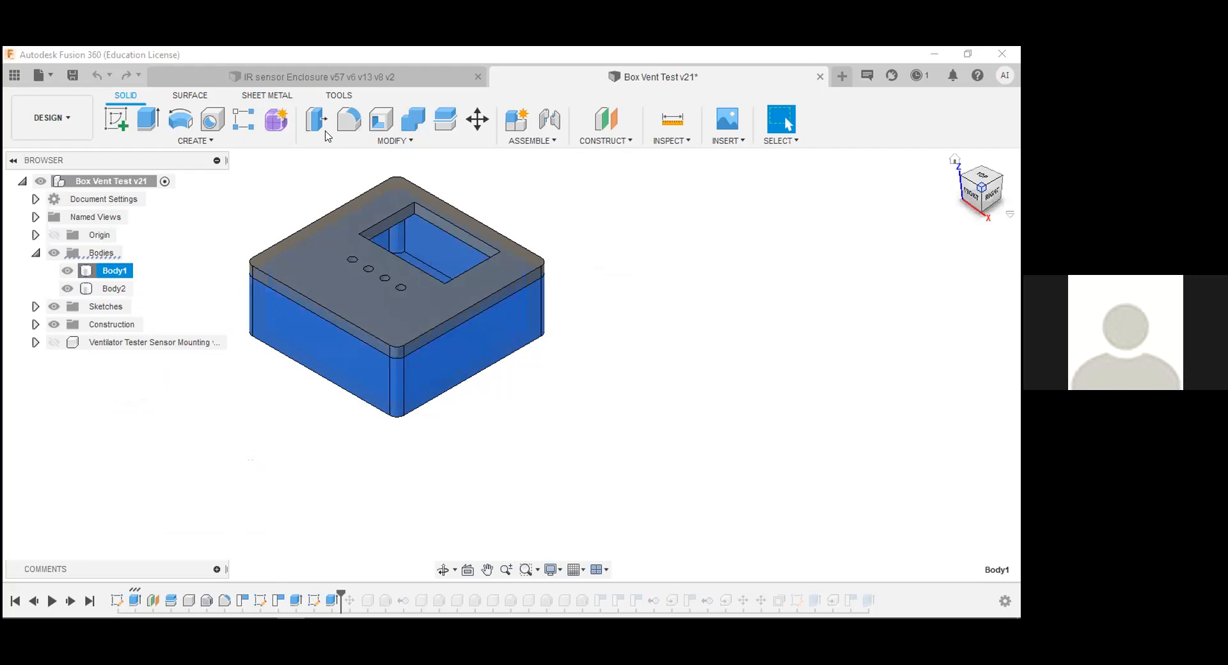
click(629, 274)
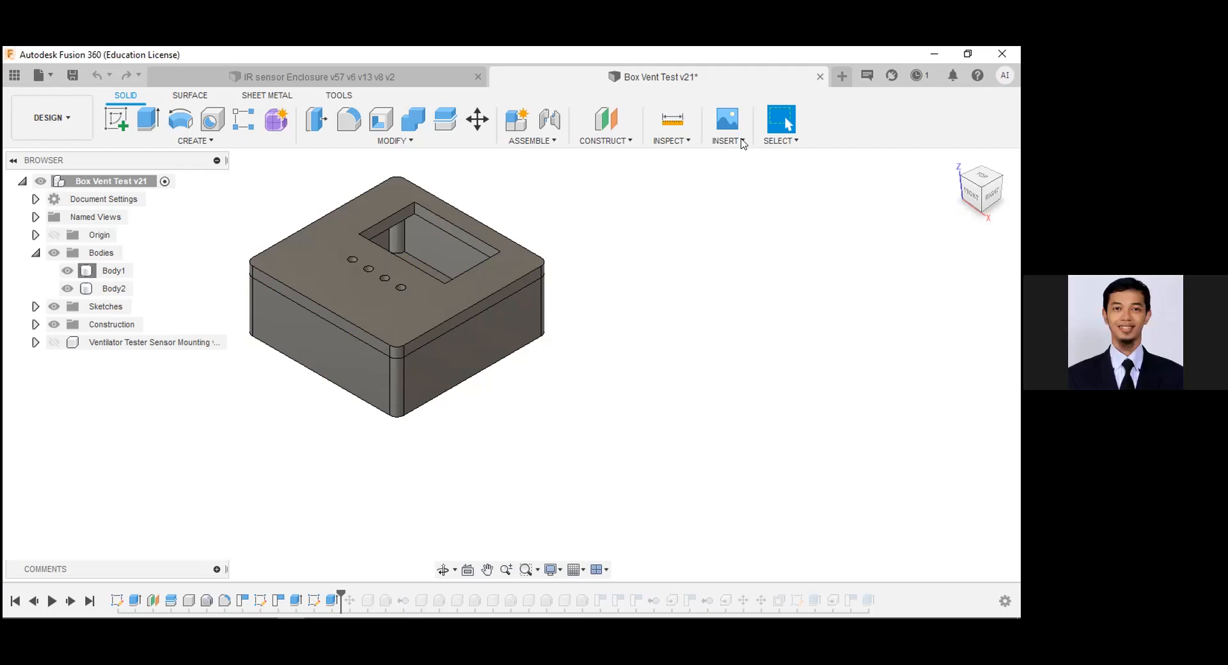
mouse_move(126, 619)
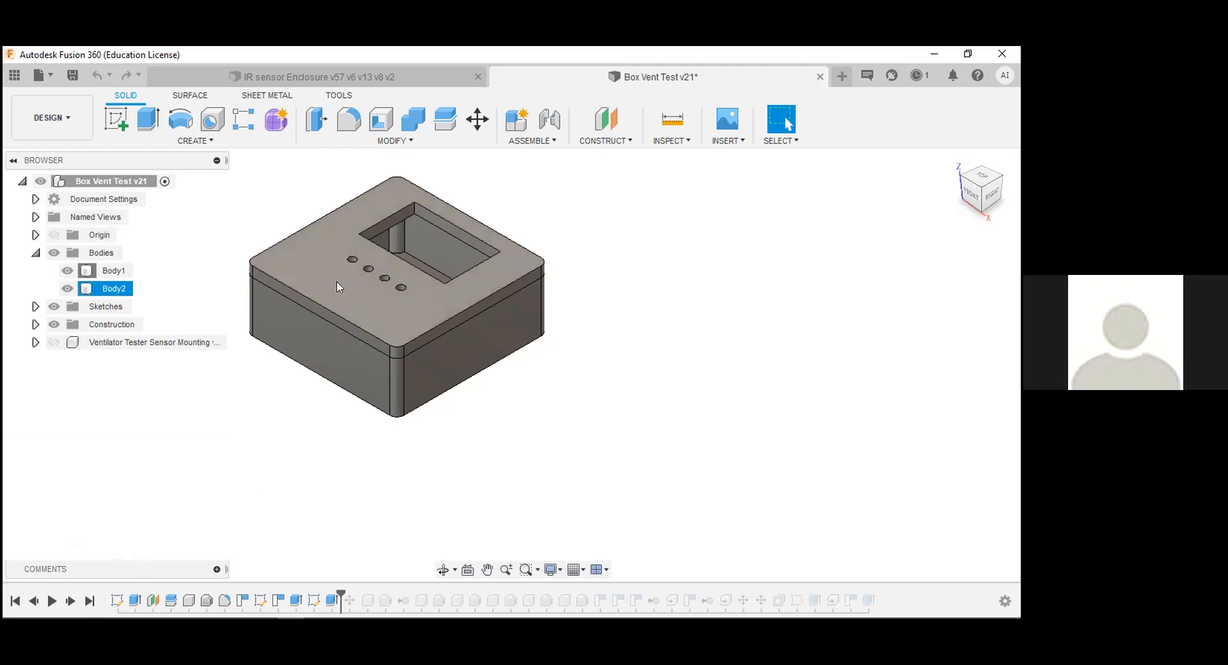
click(487, 569)
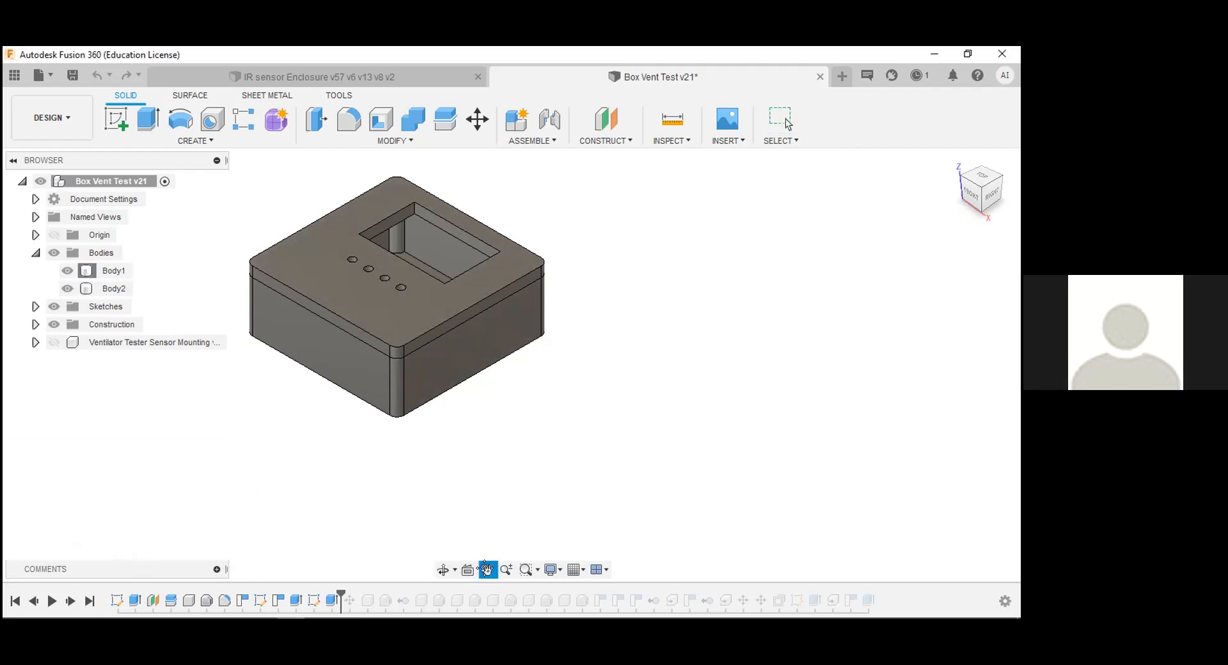
key(Escape)
click(434, 471)
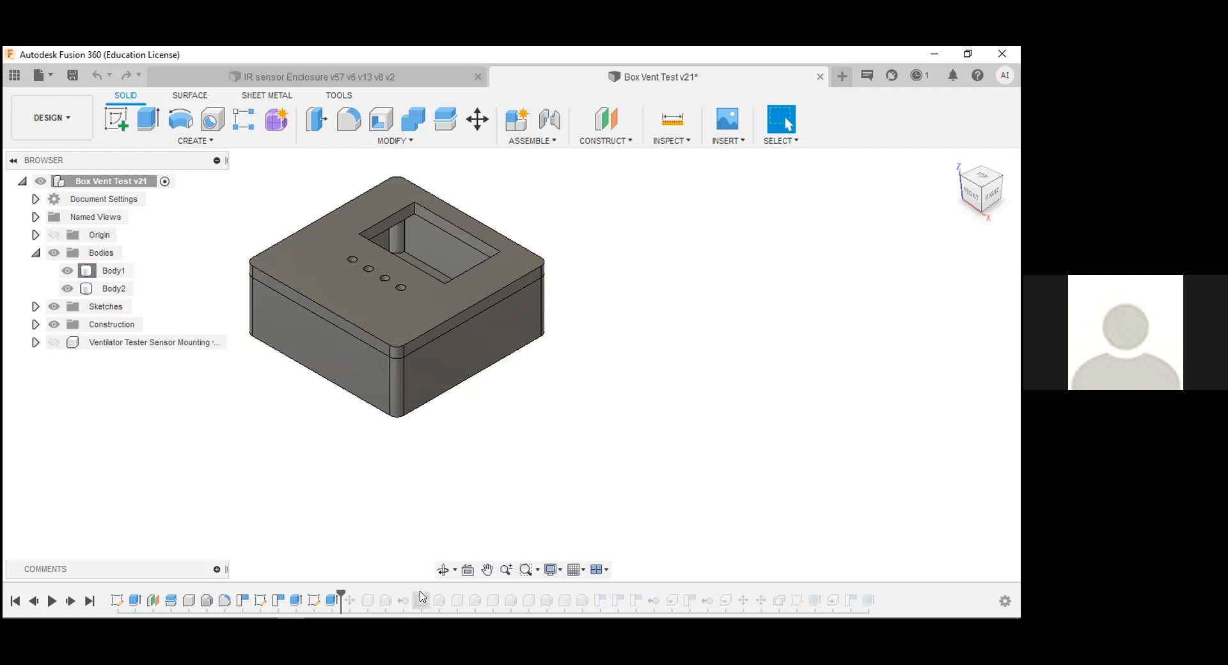
mouse_move(379, 621)
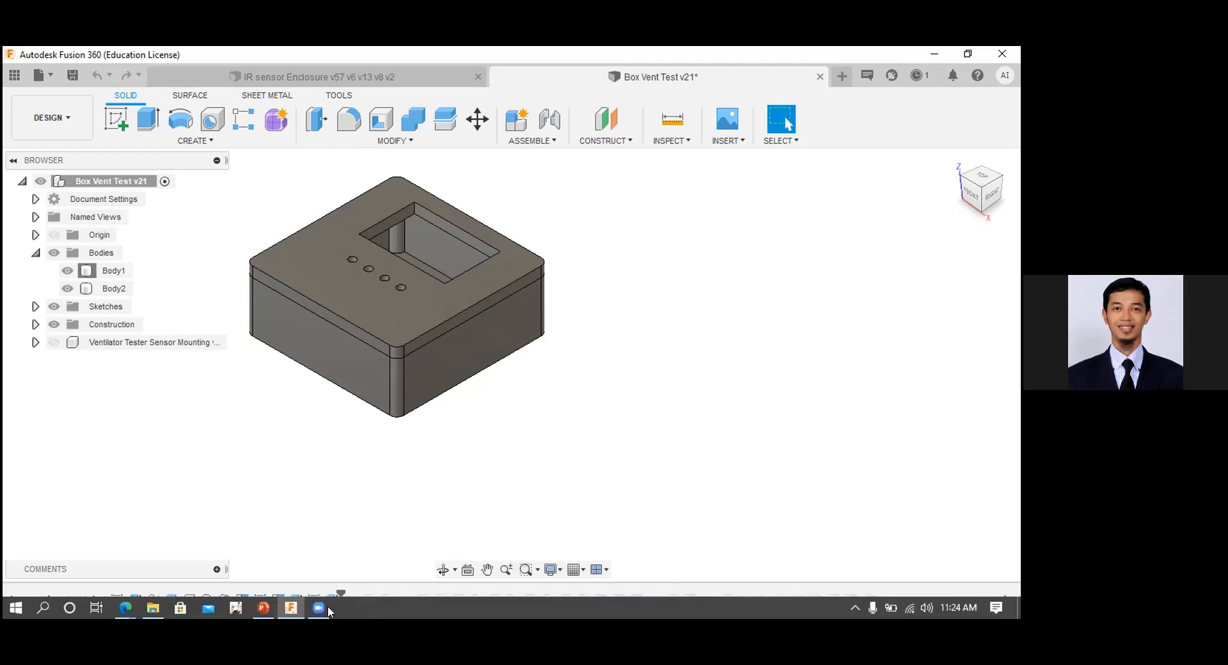
mouse_move(326, 611)
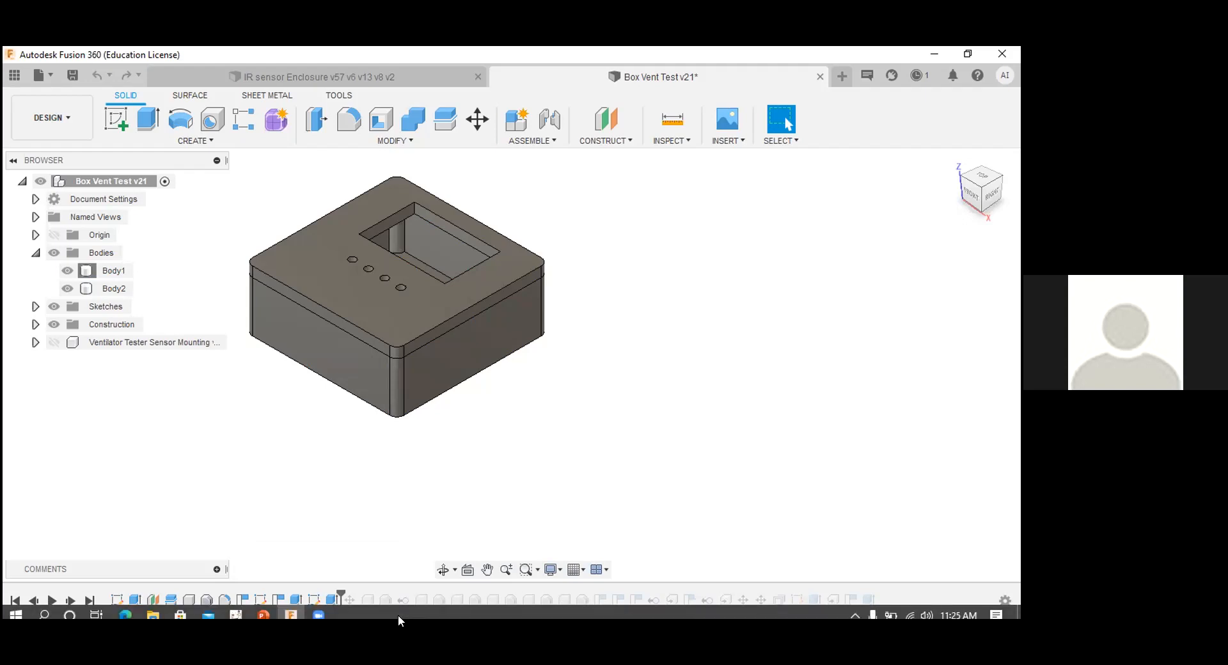
click(320, 611)
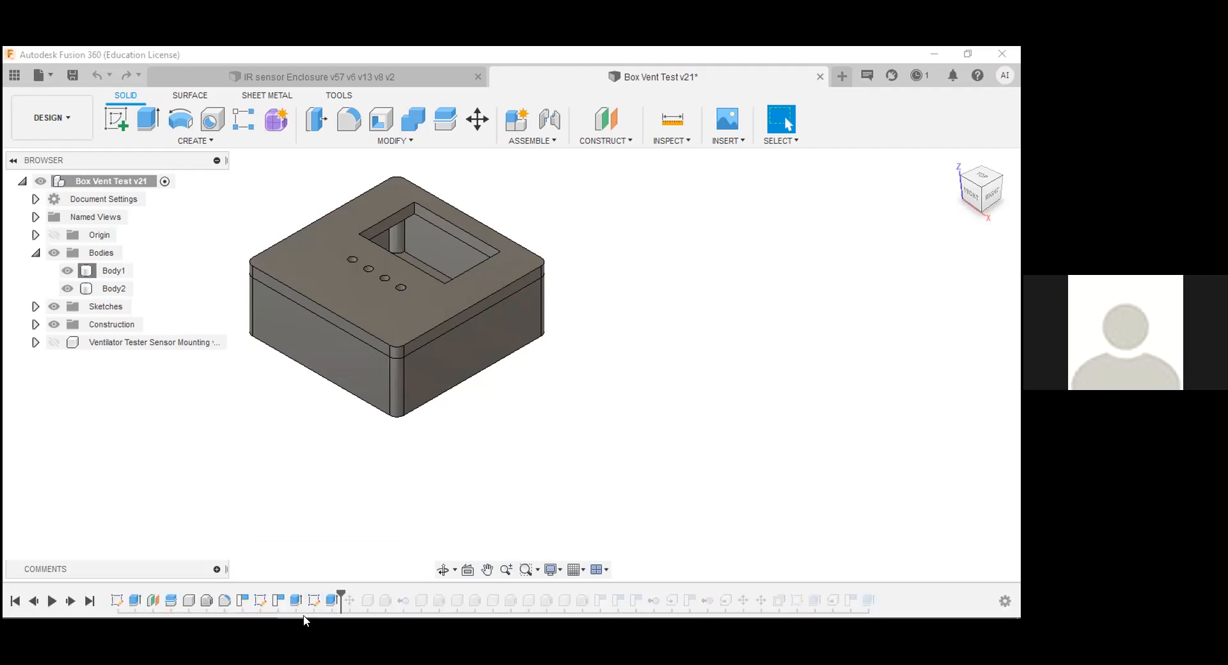
mouse_move(295, 615)
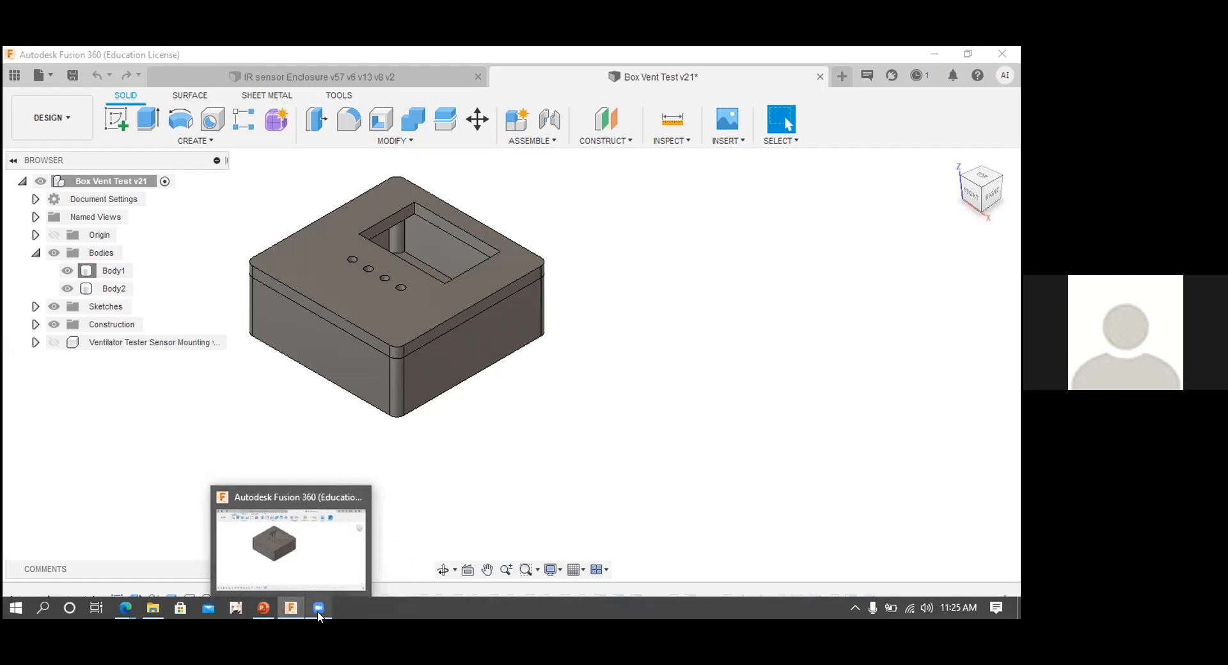
click(322, 612)
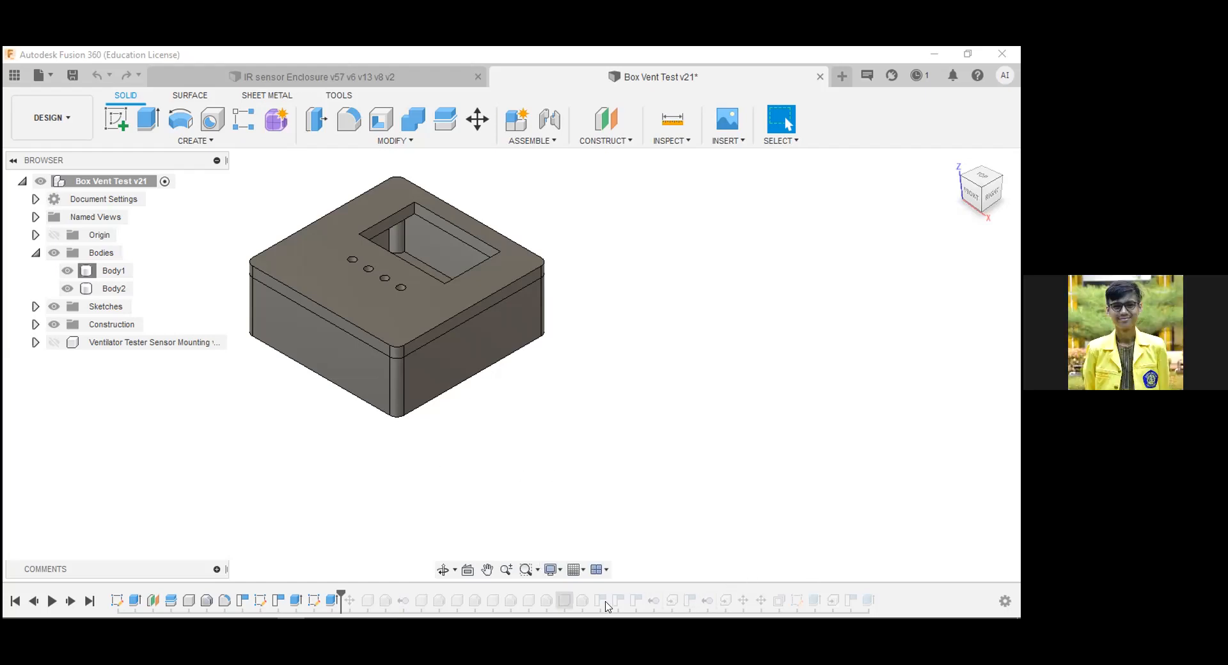
click(415, 327)
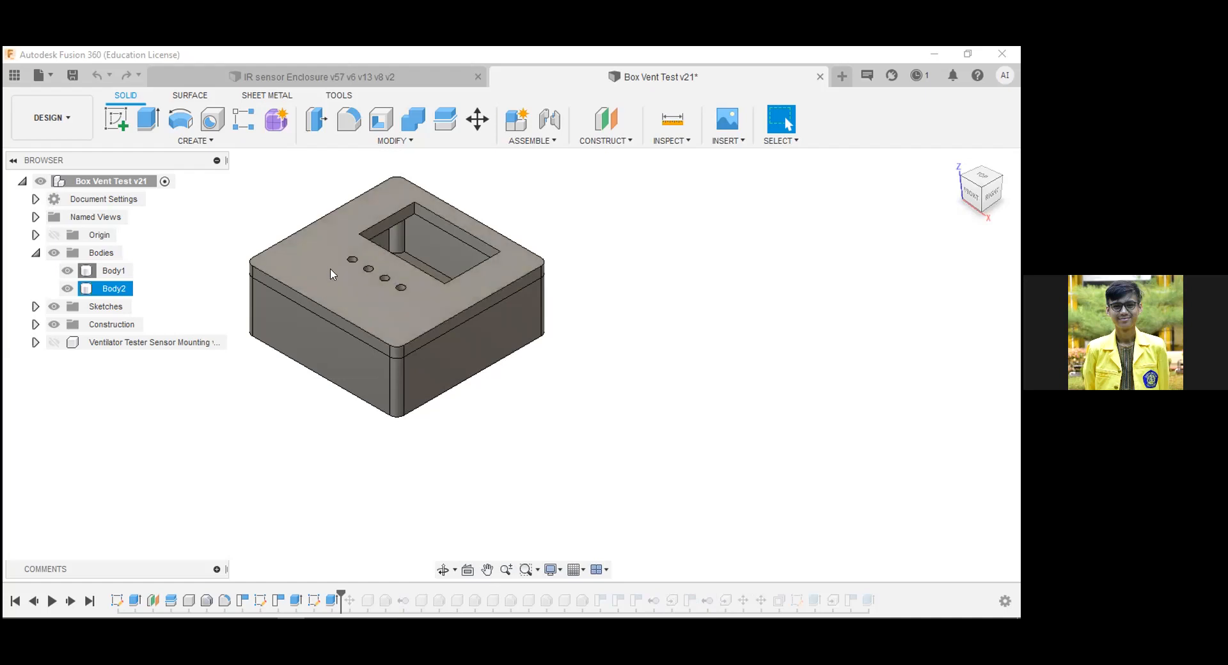
click(428, 247)
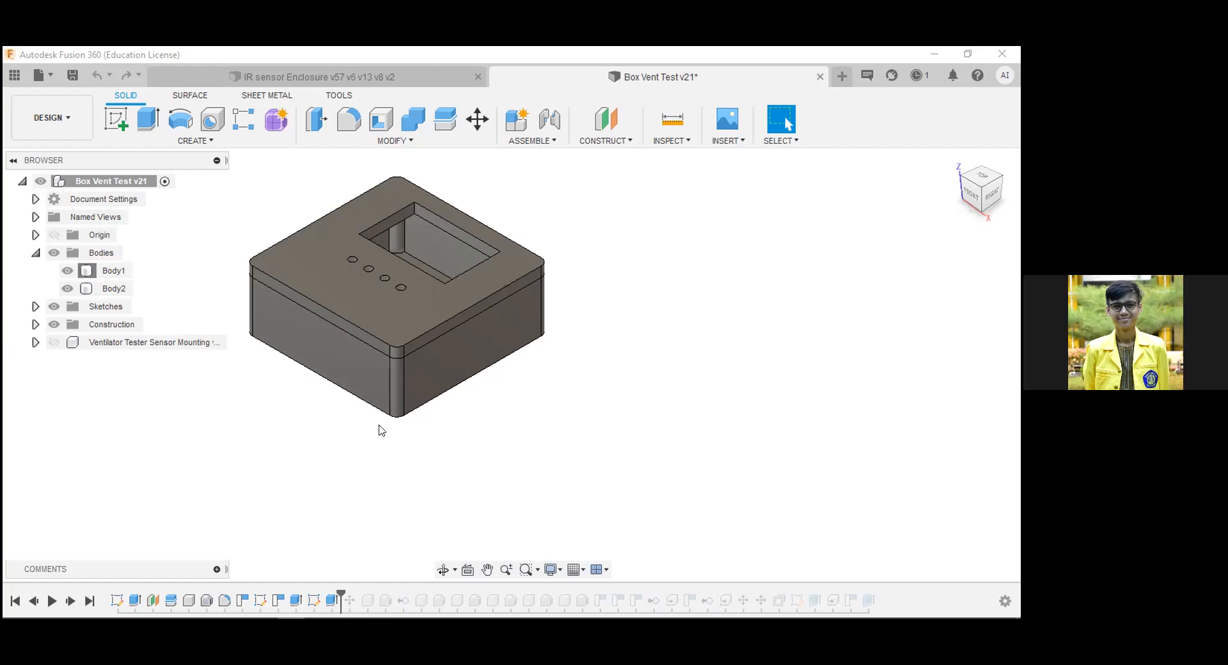
- Examine the Box Vent Test enclosure from several angles, including its home view and a front view tilted toward the top
click(442, 570)
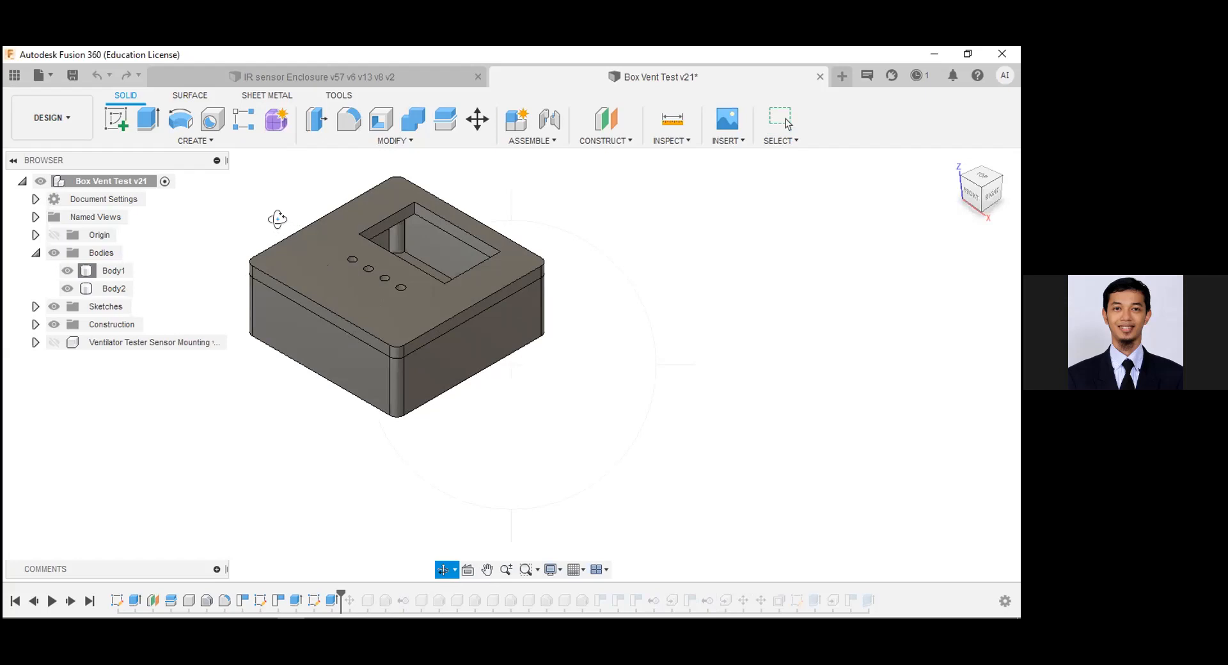
drag(278, 219, 277, 228)
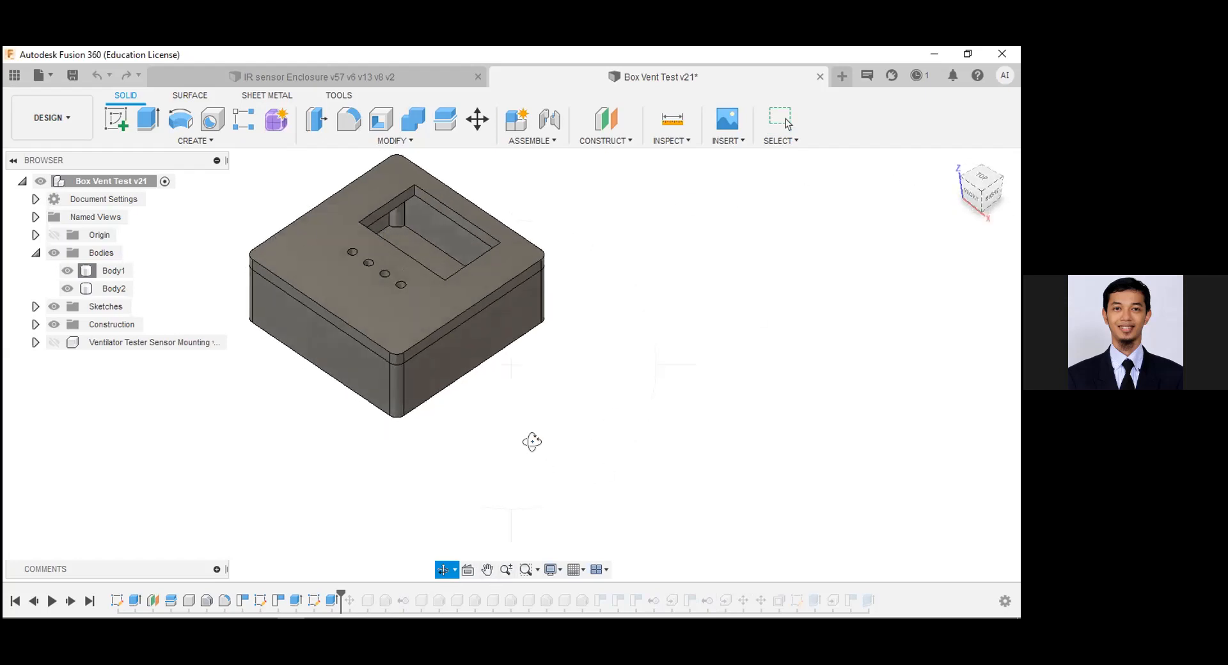
click(487, 570)
drag(389, 348, 570, 431)
key(Escape)
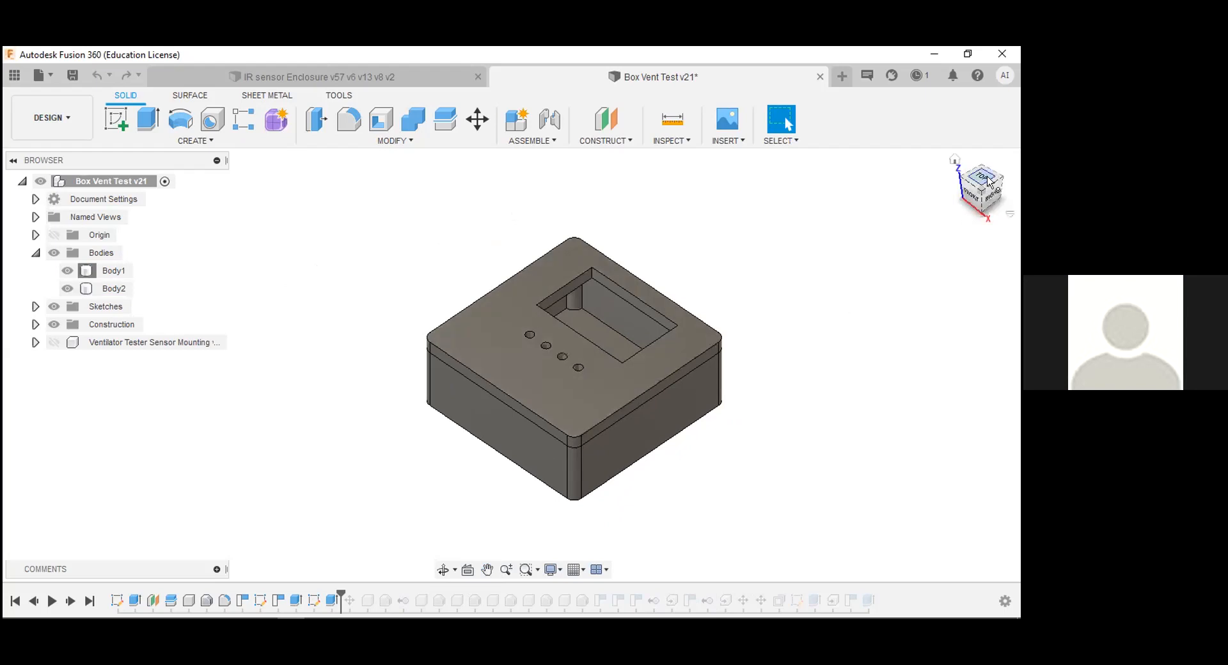
click(955, 160)
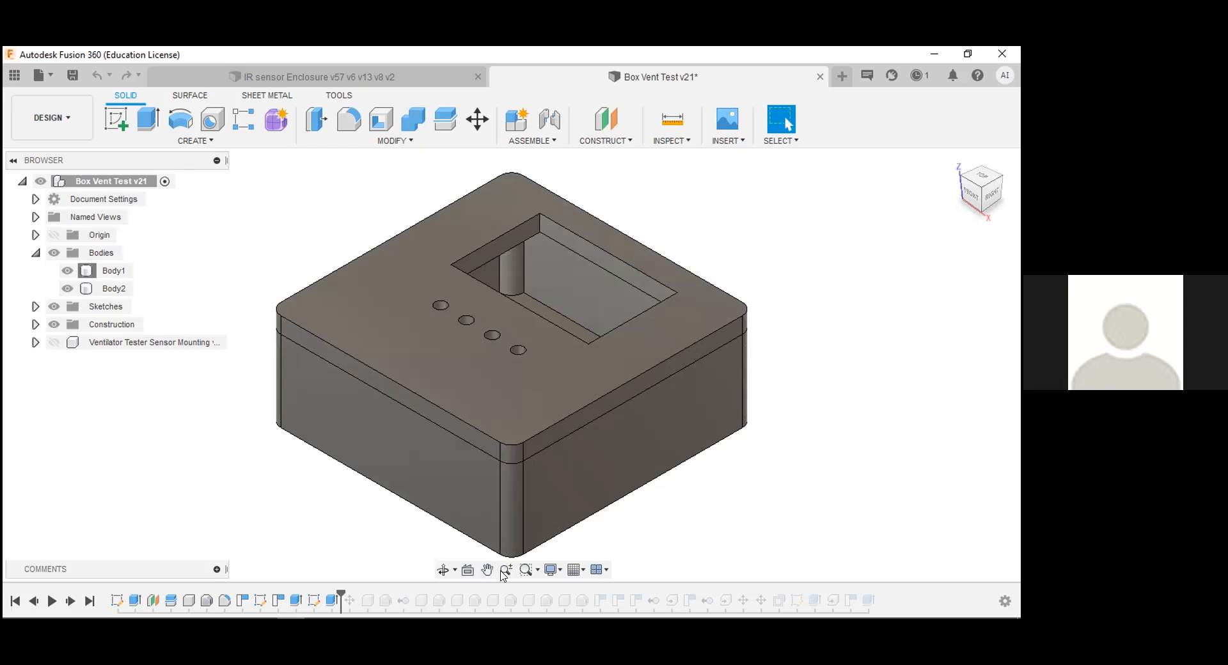
mouse_move(431, 615)
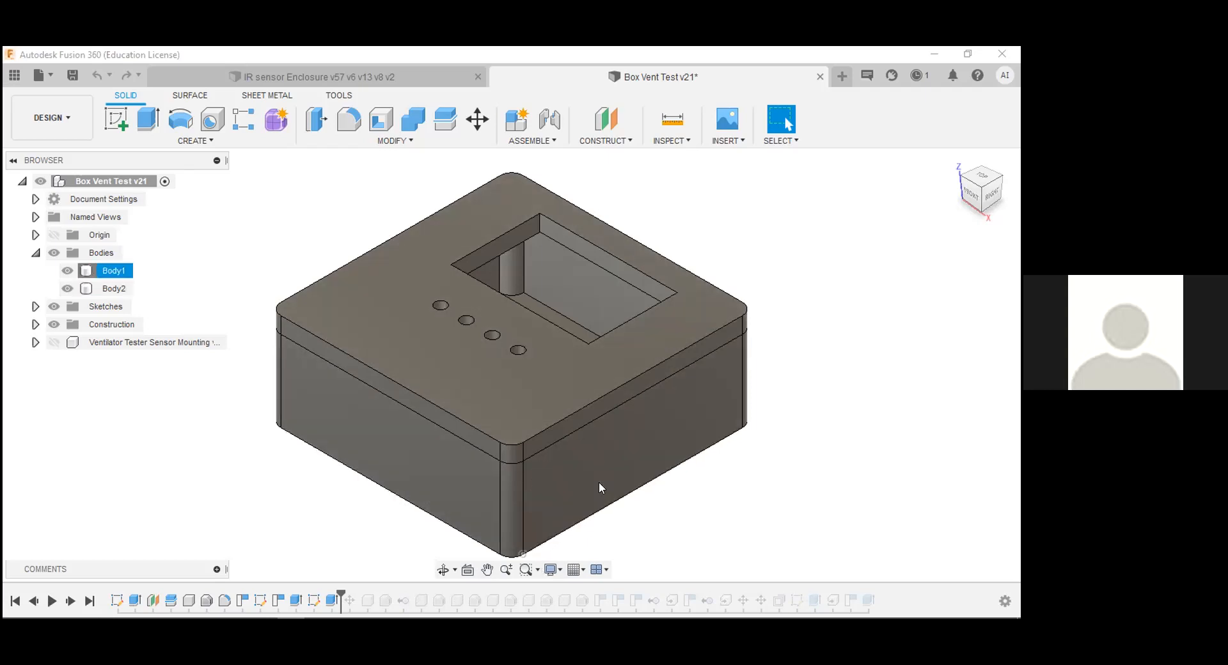
click(442, 569)
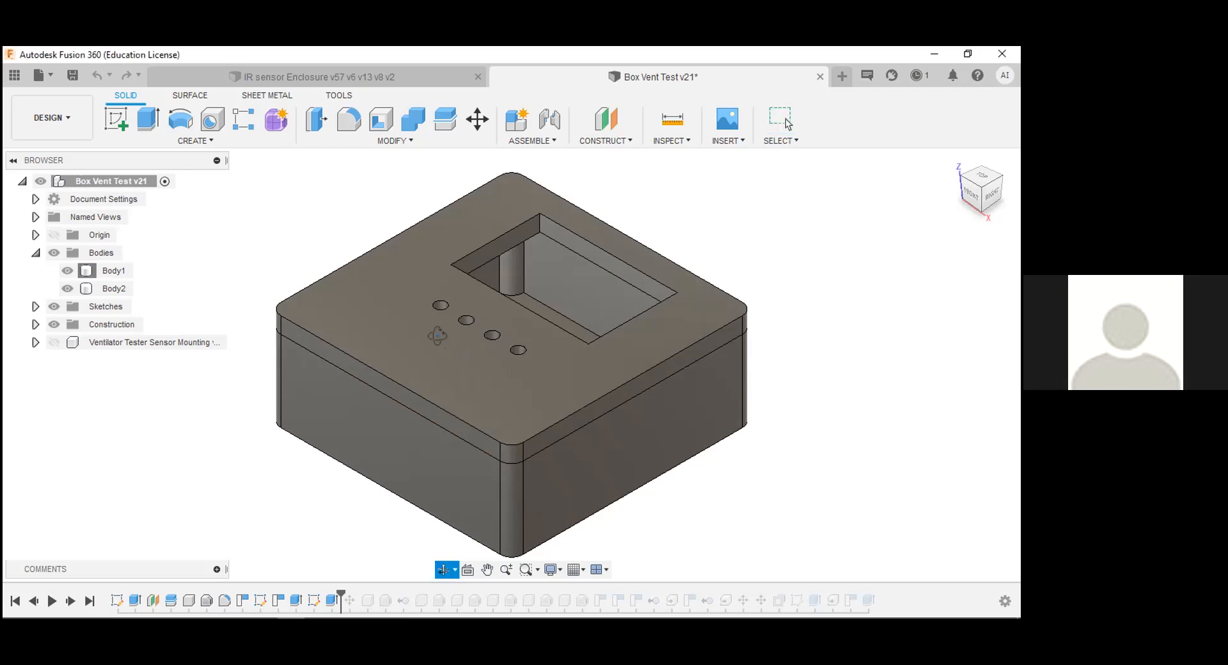
click(292, 247)
drag(485, 420, 533, 409)
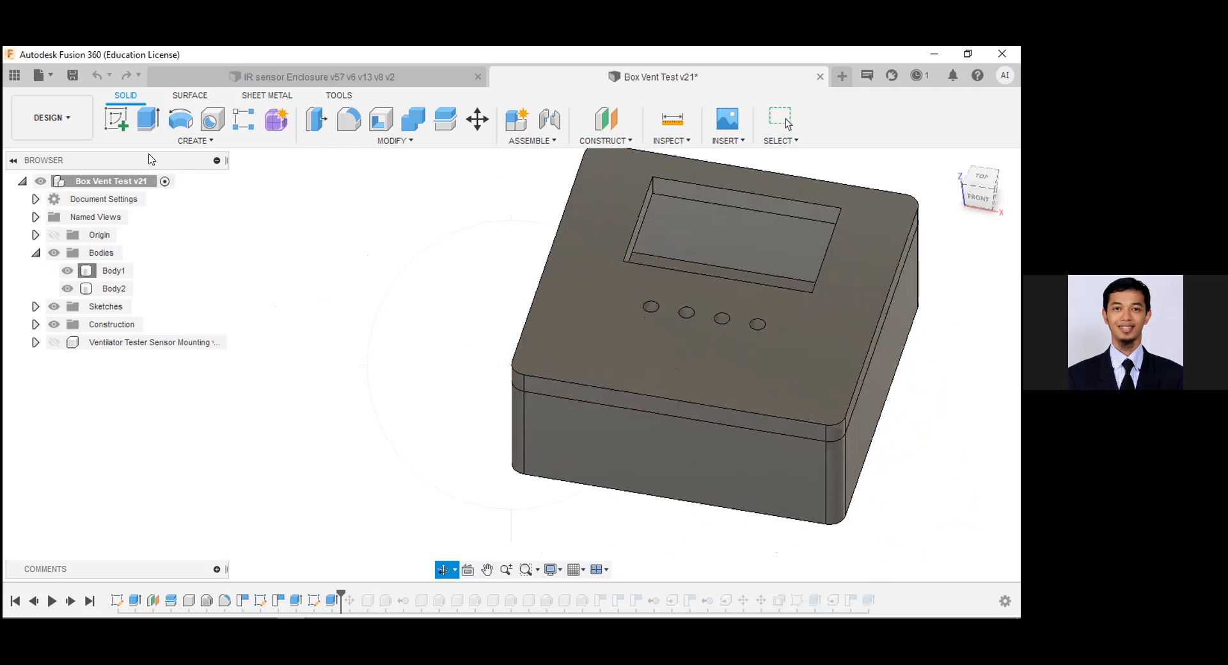
- Open the Venturi Mk2 (Metal) Part 1 Drawing from Admin Project to view its dimensioned sheet, and close it
click(69, 120)
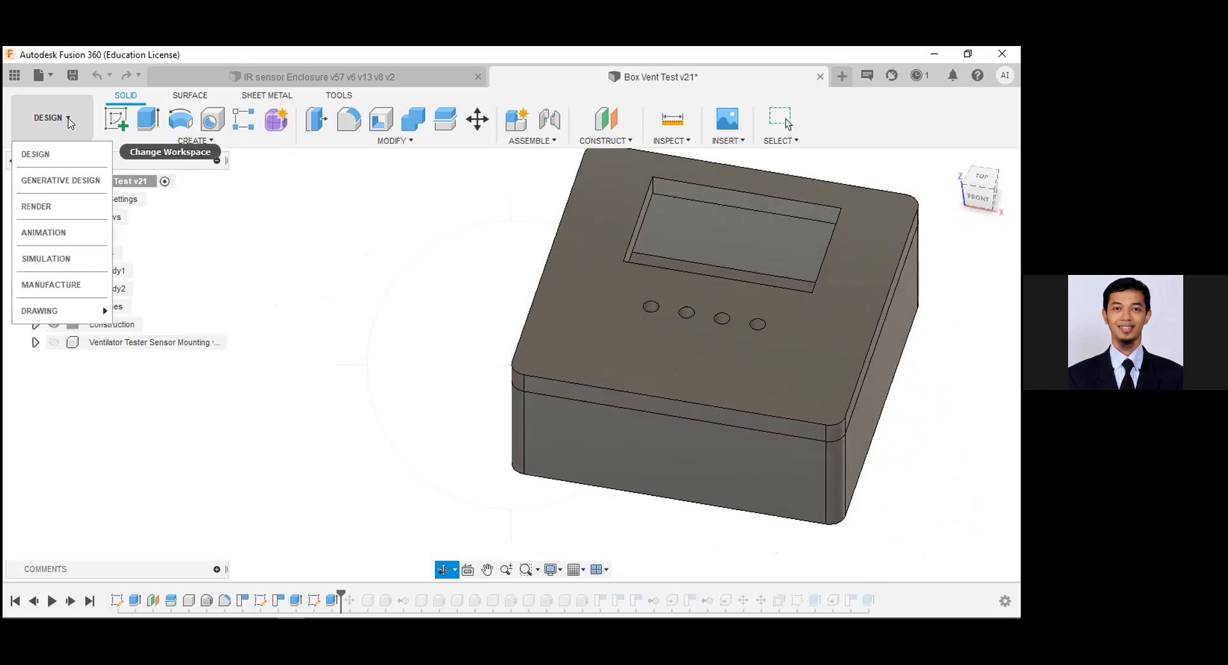
click(42, 74)
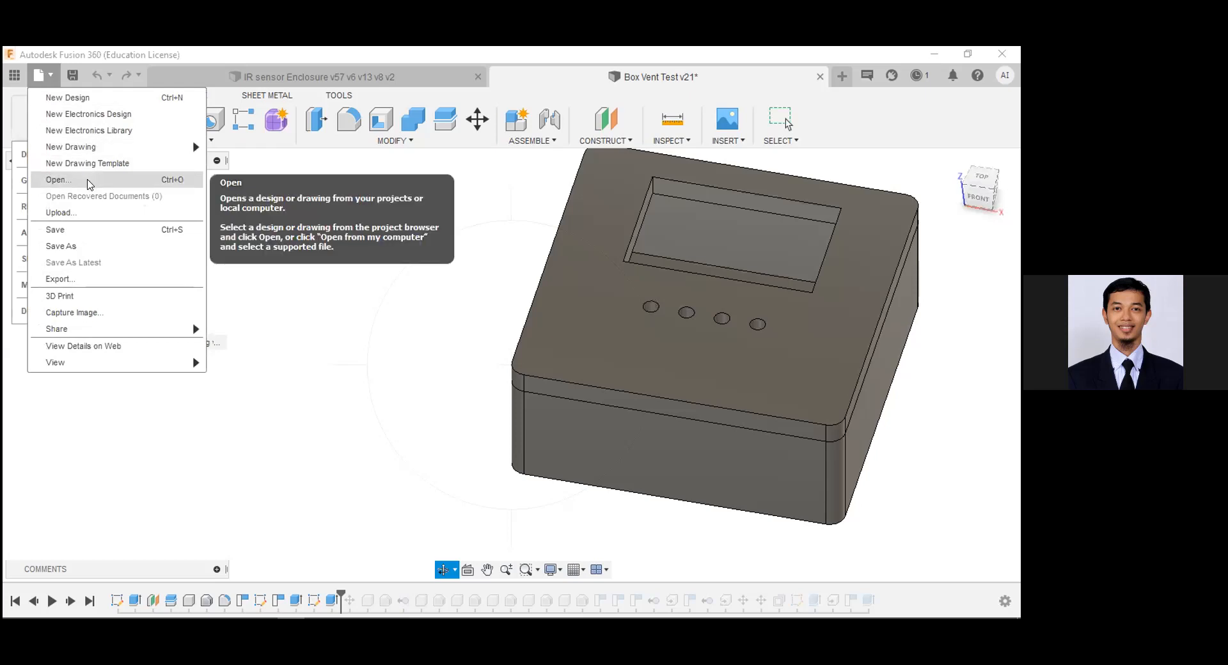
click(88, 182)
scroll(484, 345, down, 1)
scroll(484, 345, down, 8)
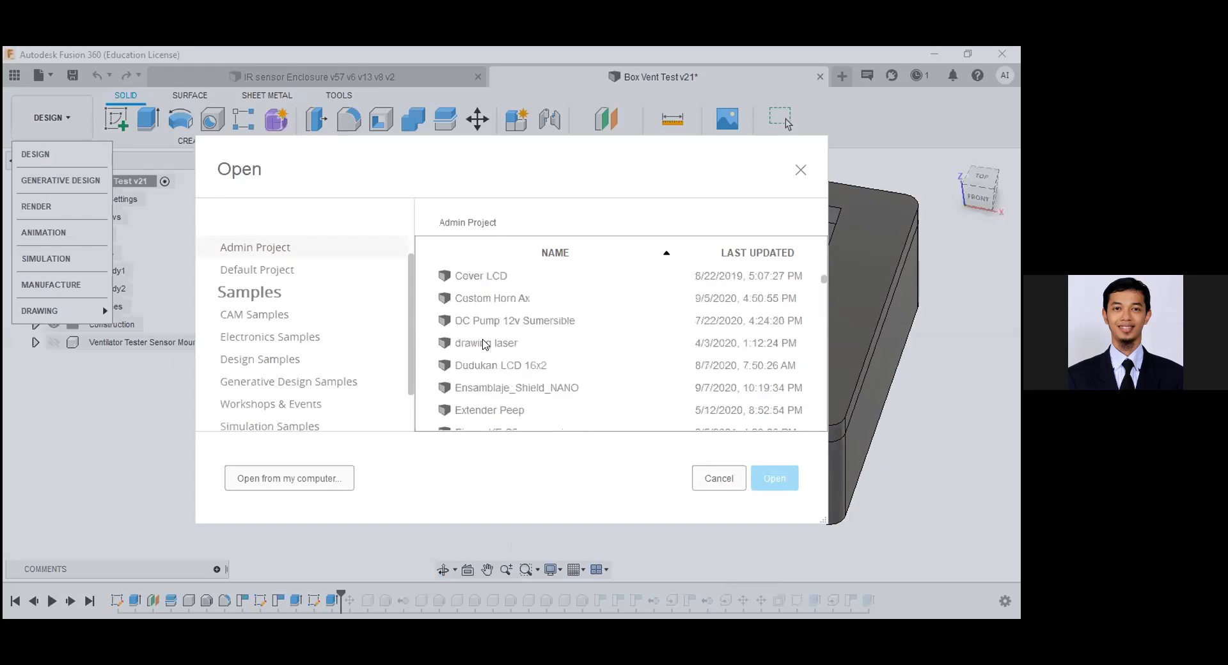
scroll(484, 345, down, 8)
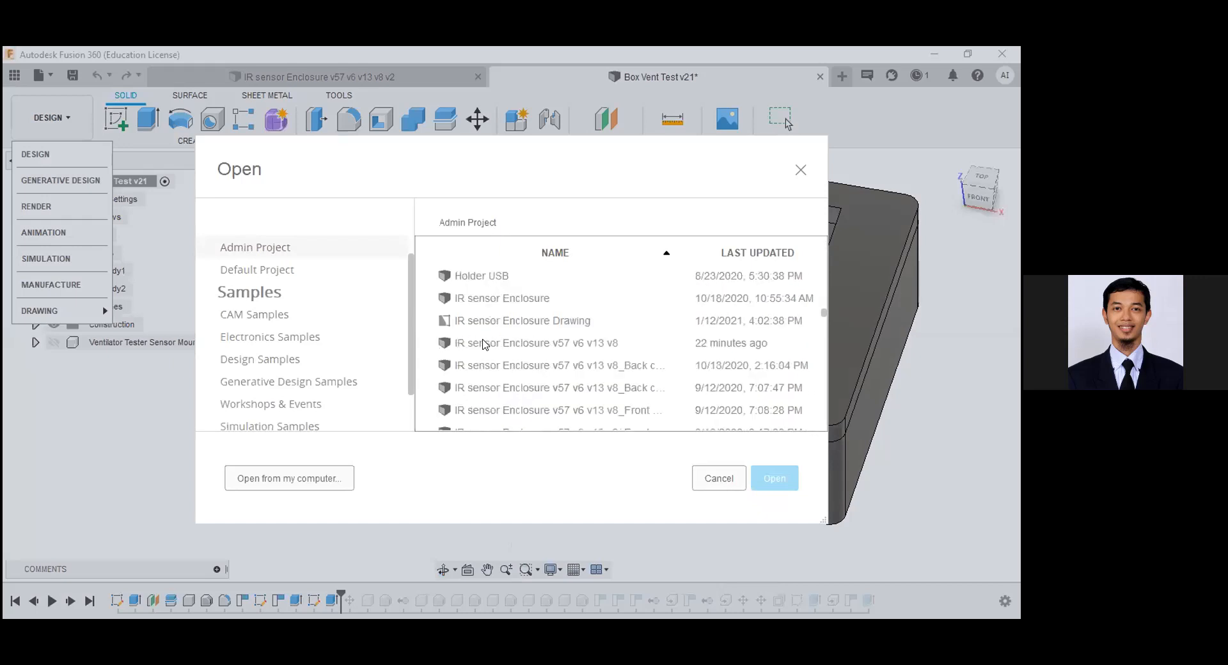
scroll(484, 345, down, 2)
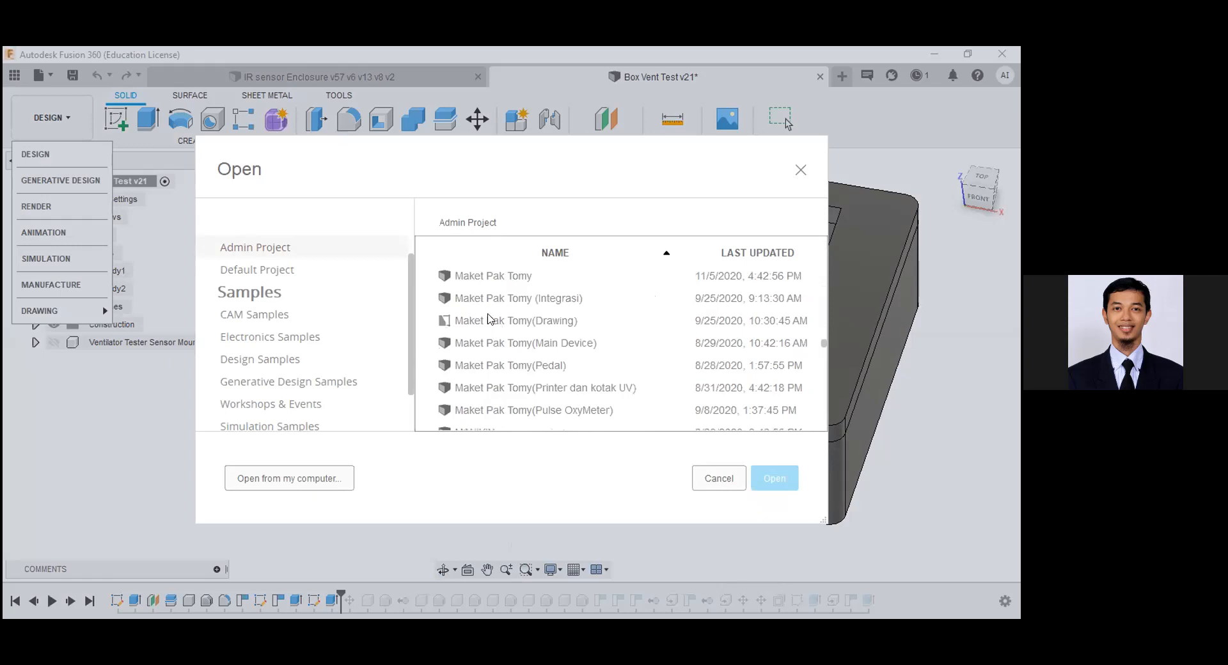
scroll(555, 346, down, 3)
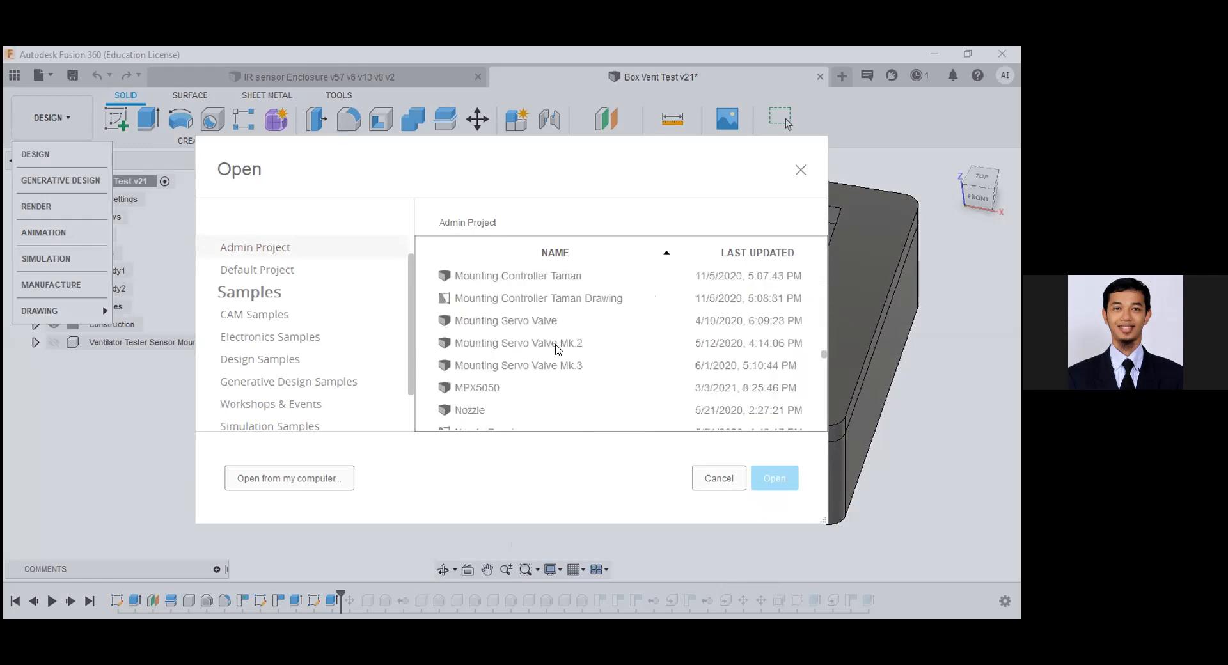
scroll(560, 313, down, 2)
scroll(540, 349, down, 4)
scroll(519, 346, down, 8)
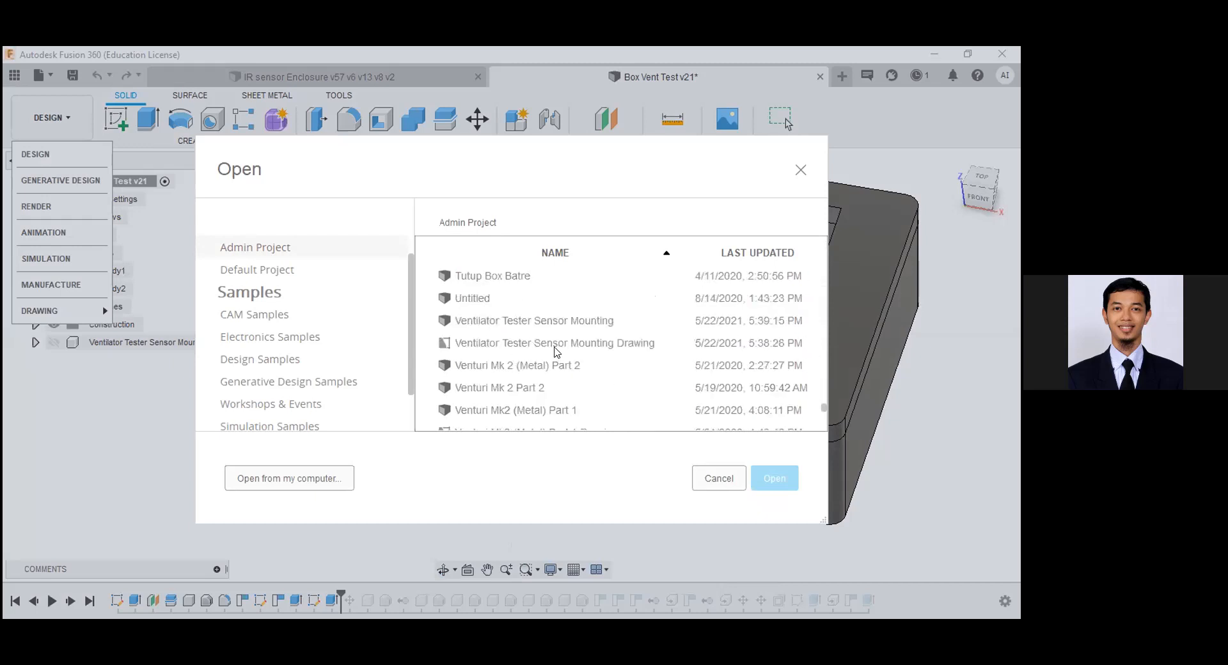
click(556, 351)
scroll(554, 358, down, 1)
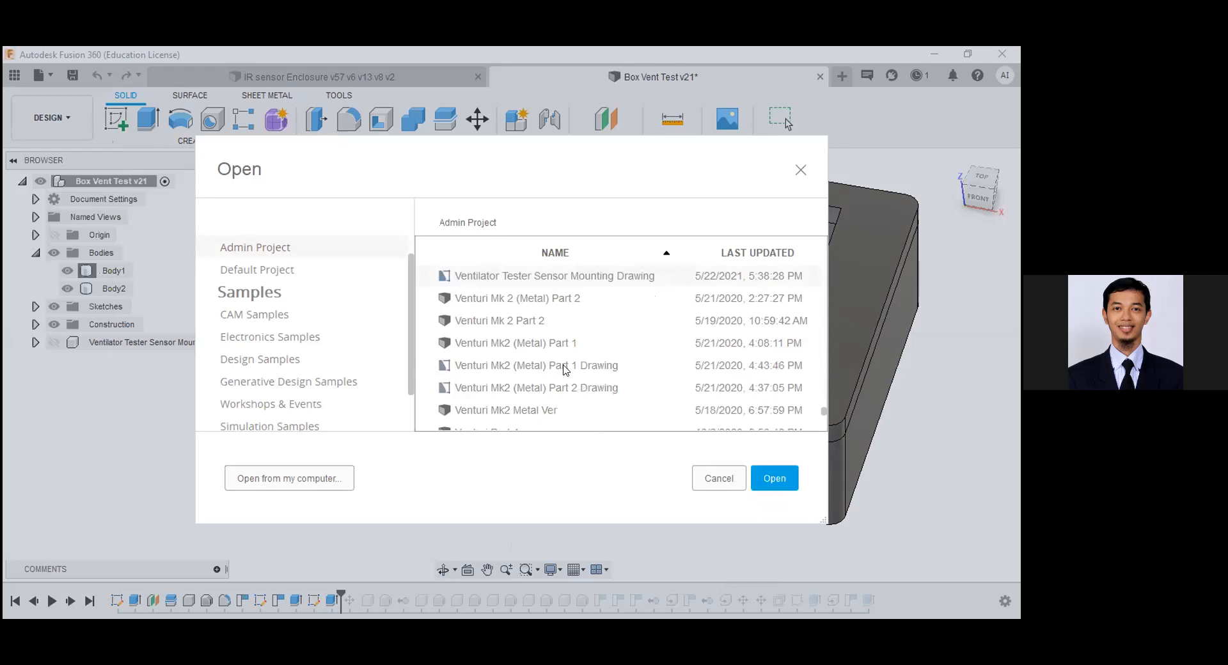
key(Escape)
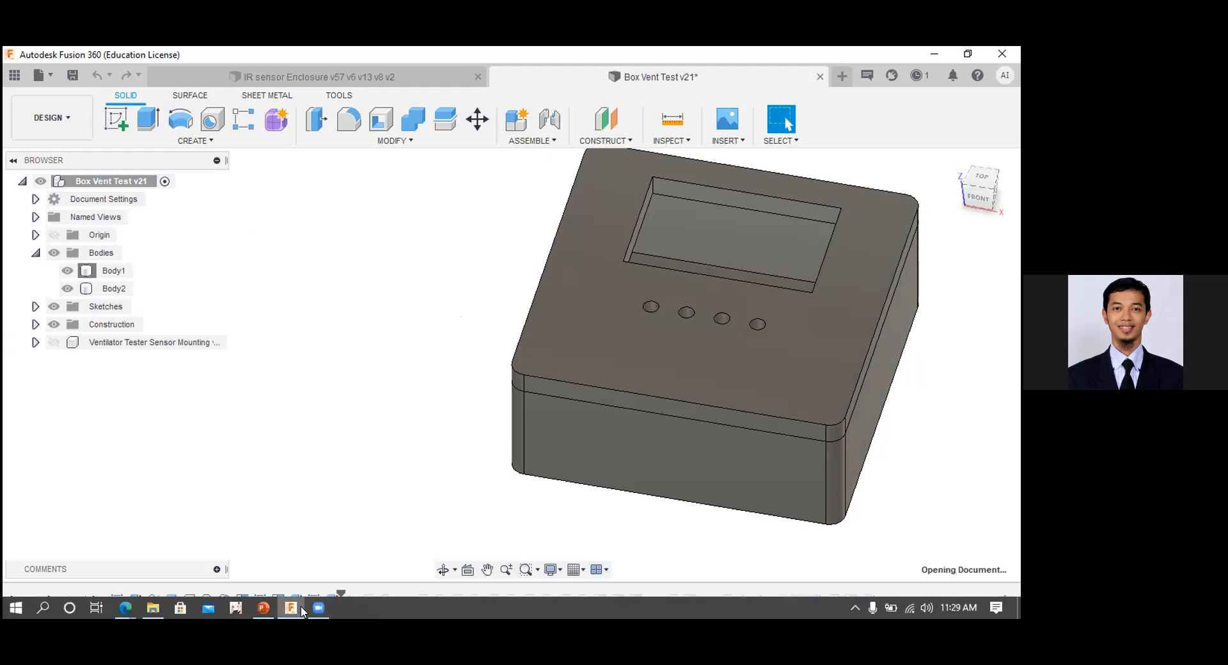
mouse_move(285, 607)
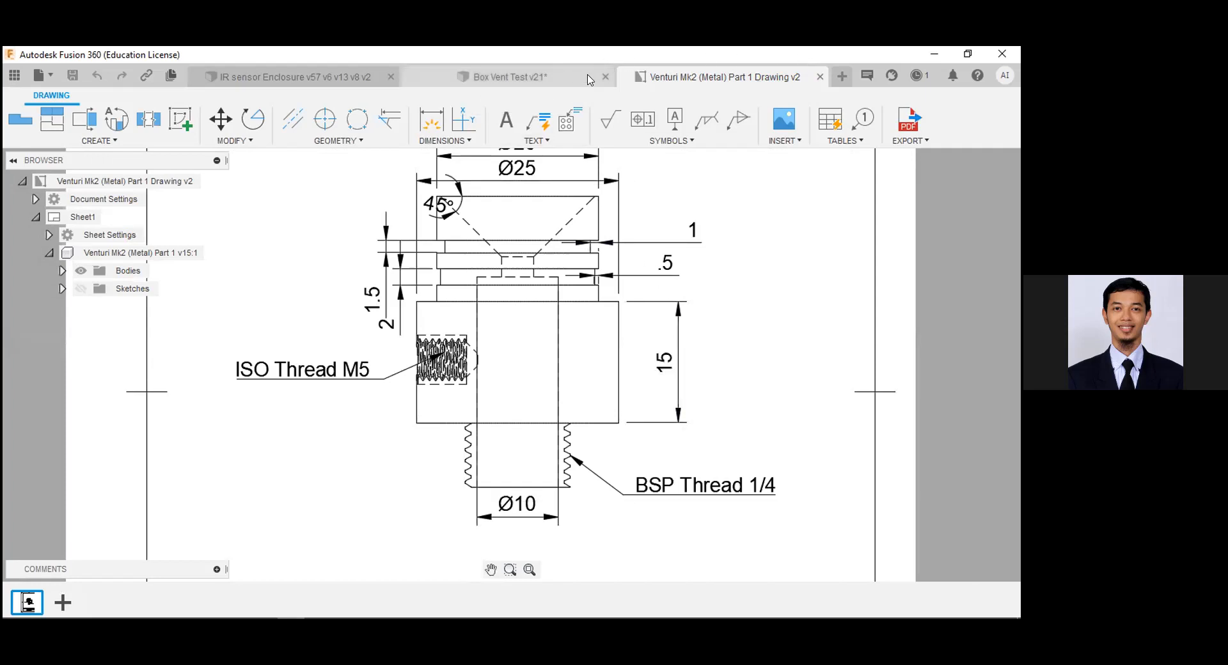
click(819, 77)
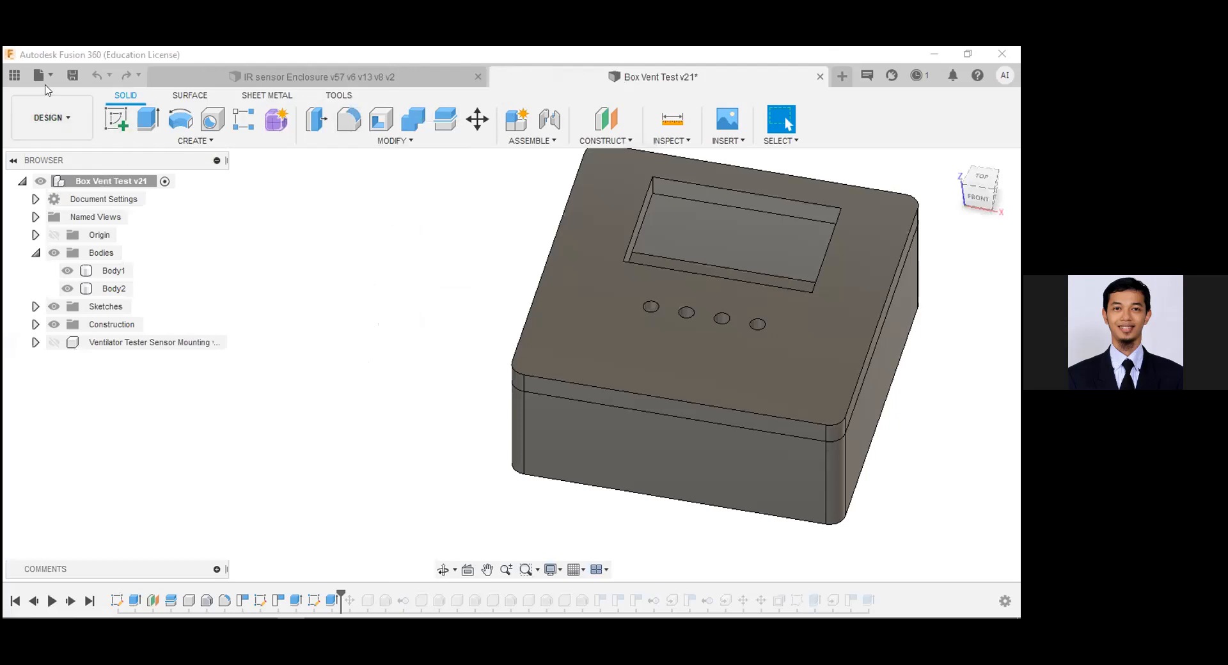
- Create a new drawing from the Box Vent Test design with visible contents only, from scratch, ISO standard, mm units and A3 sheet
click(68, 119)
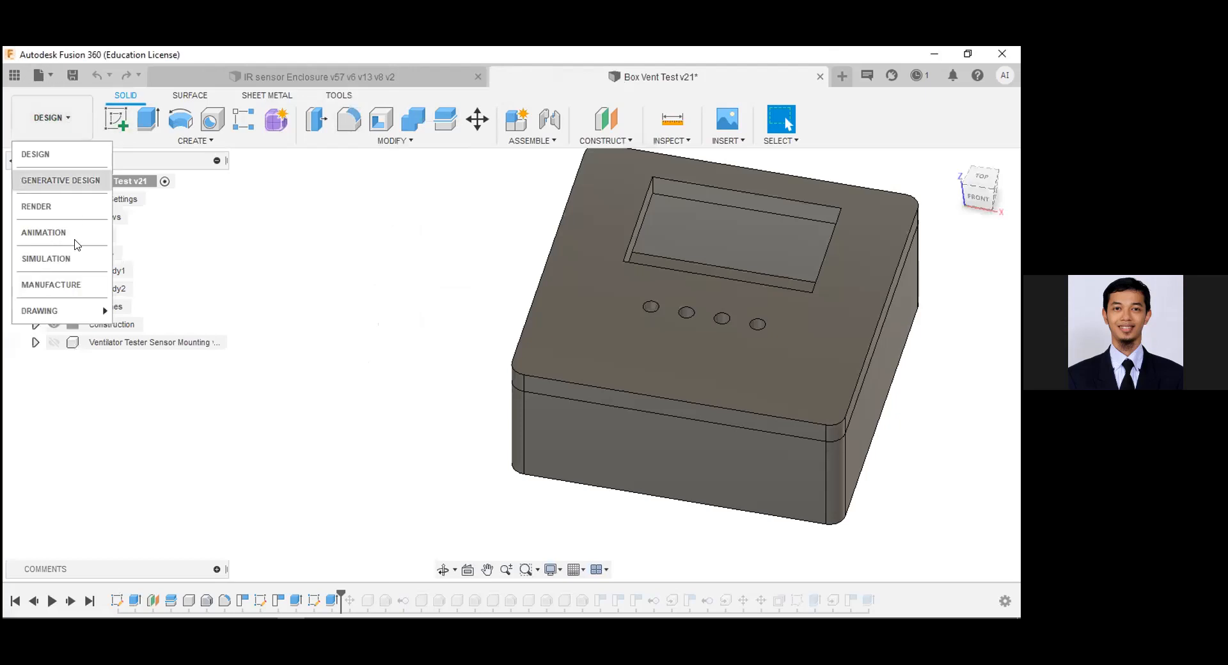
mouse_move(74, 313)
click(128, 312)
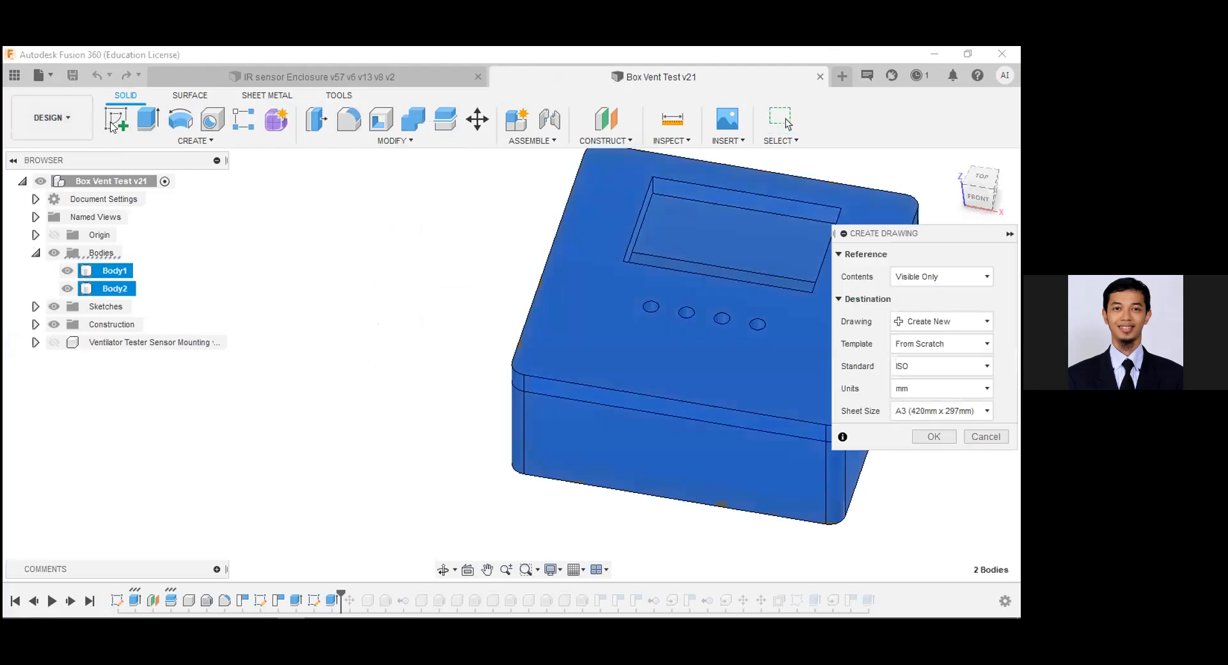
click(51, 118)
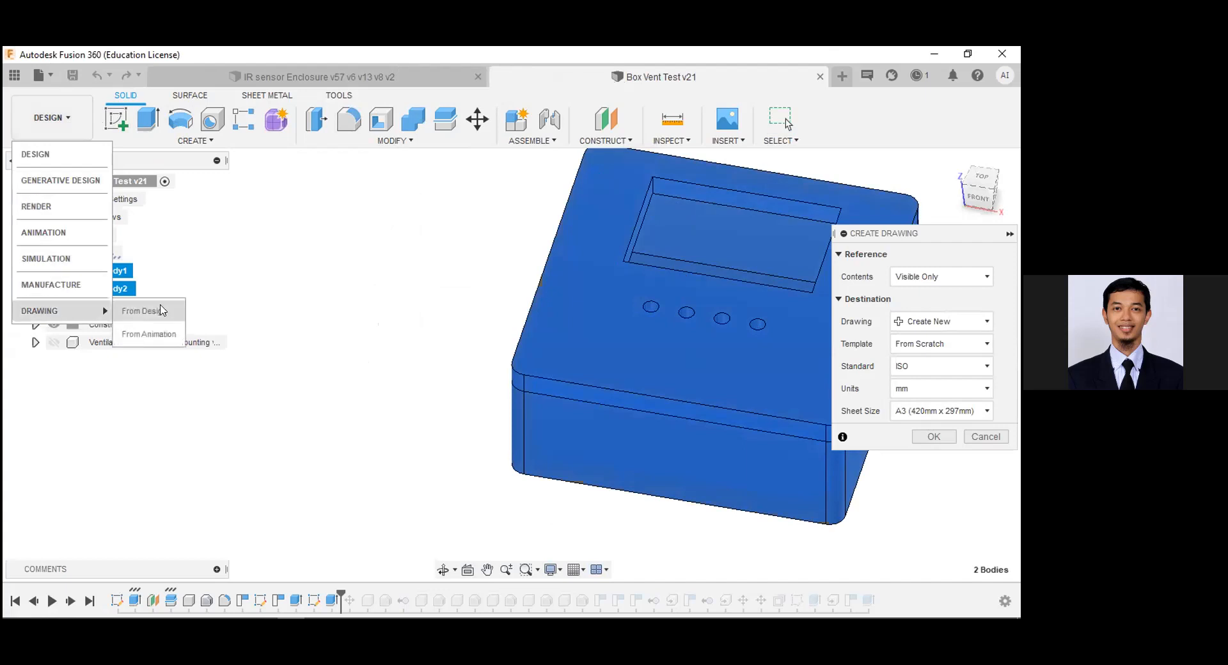
click(438, 244)
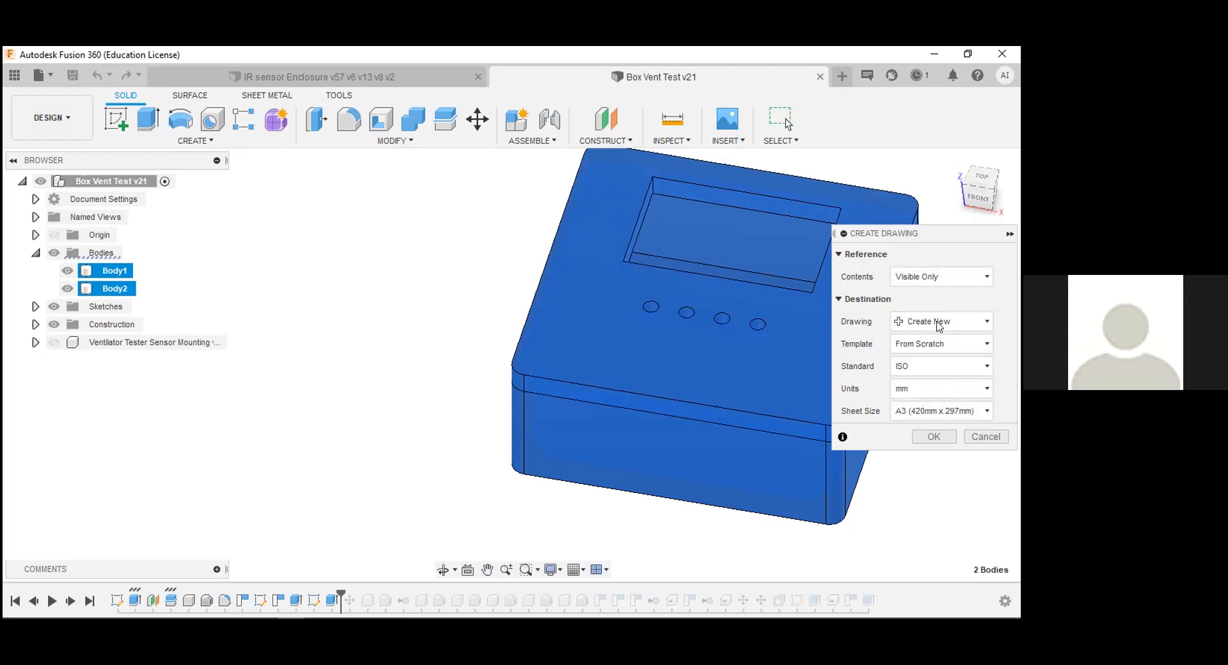
click(939, 278)
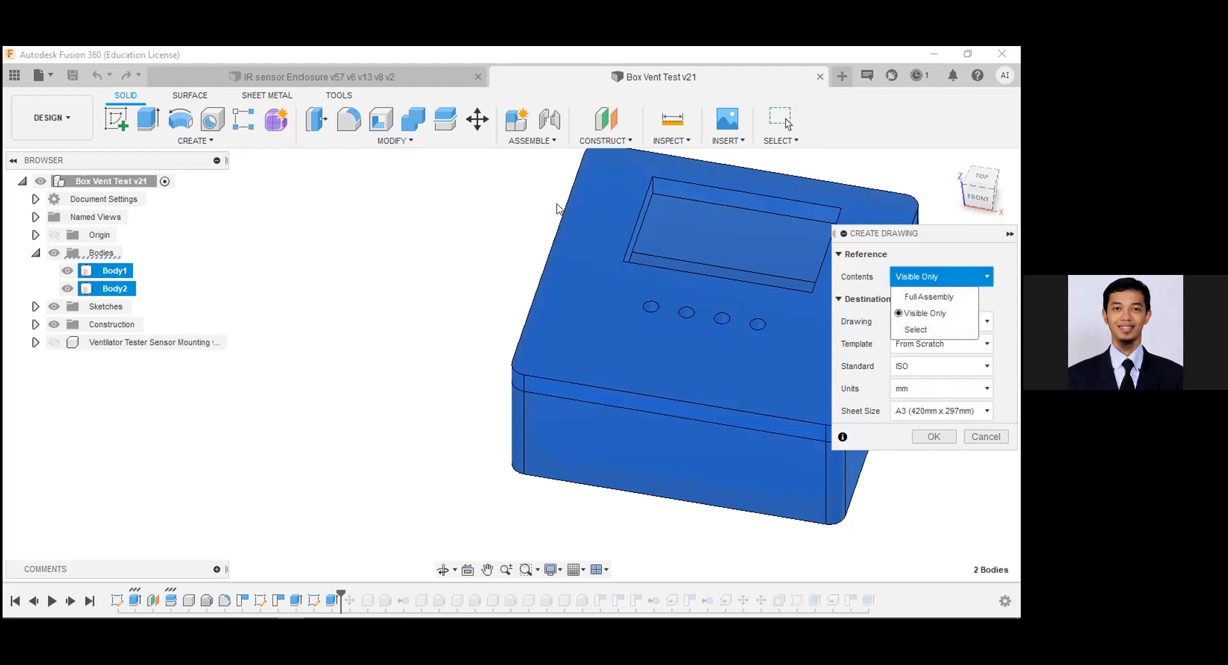
click(968, 277)
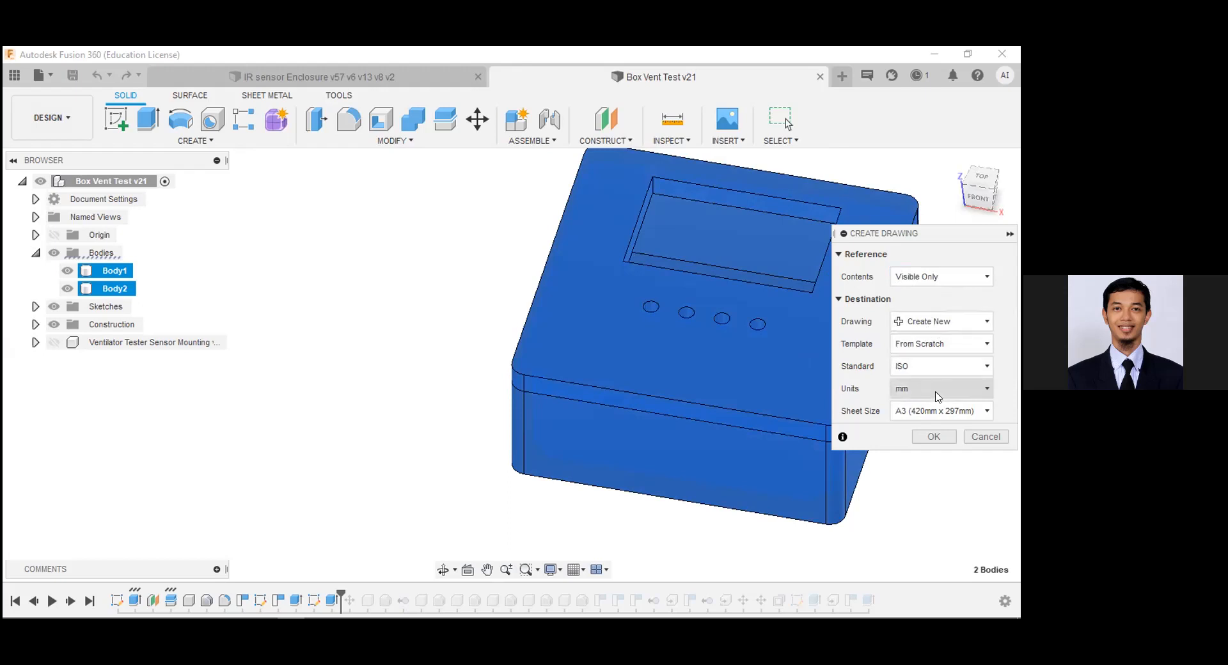
click(987, 412)
click(943, 455)
click(934, 436)
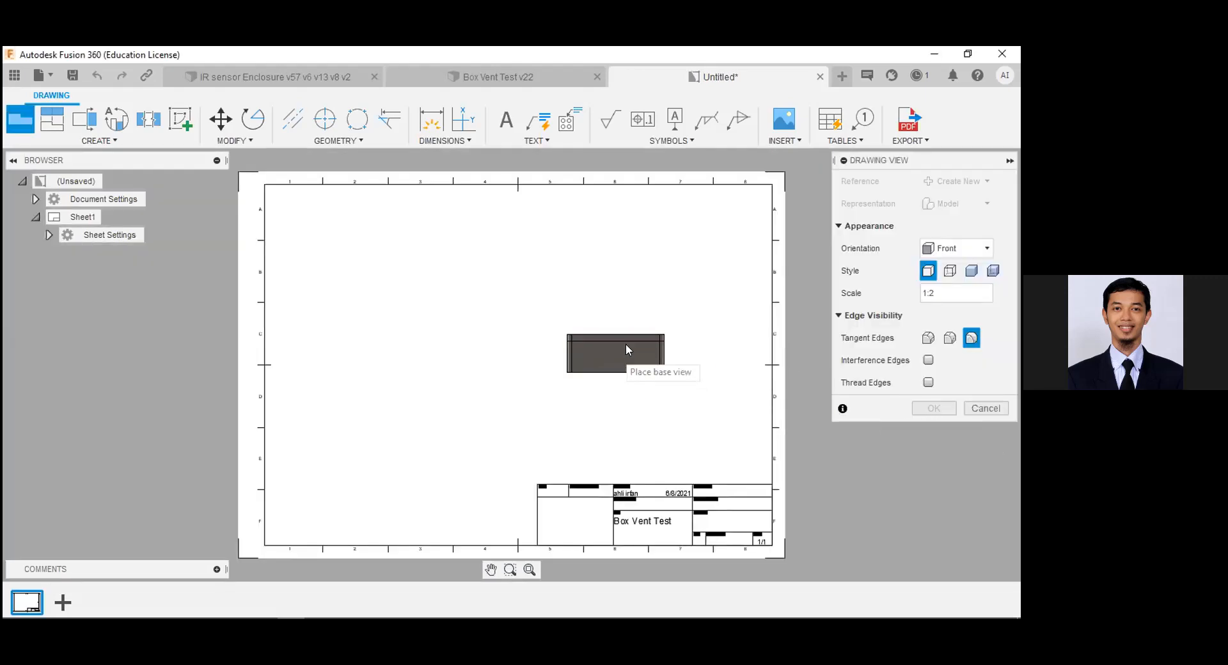
- Place a base view of the enclosure near the sheet's centre in NW Isometric orientation at a larger scale
click(768, 346)
click(959, 249)
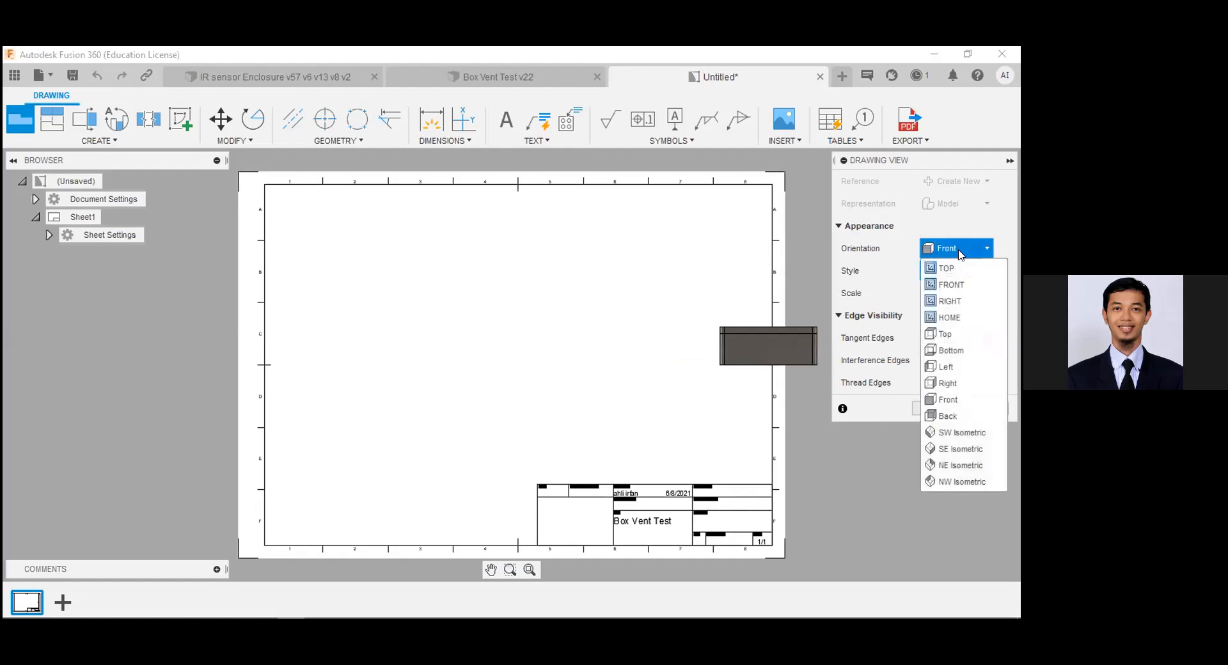
click(952, 434)
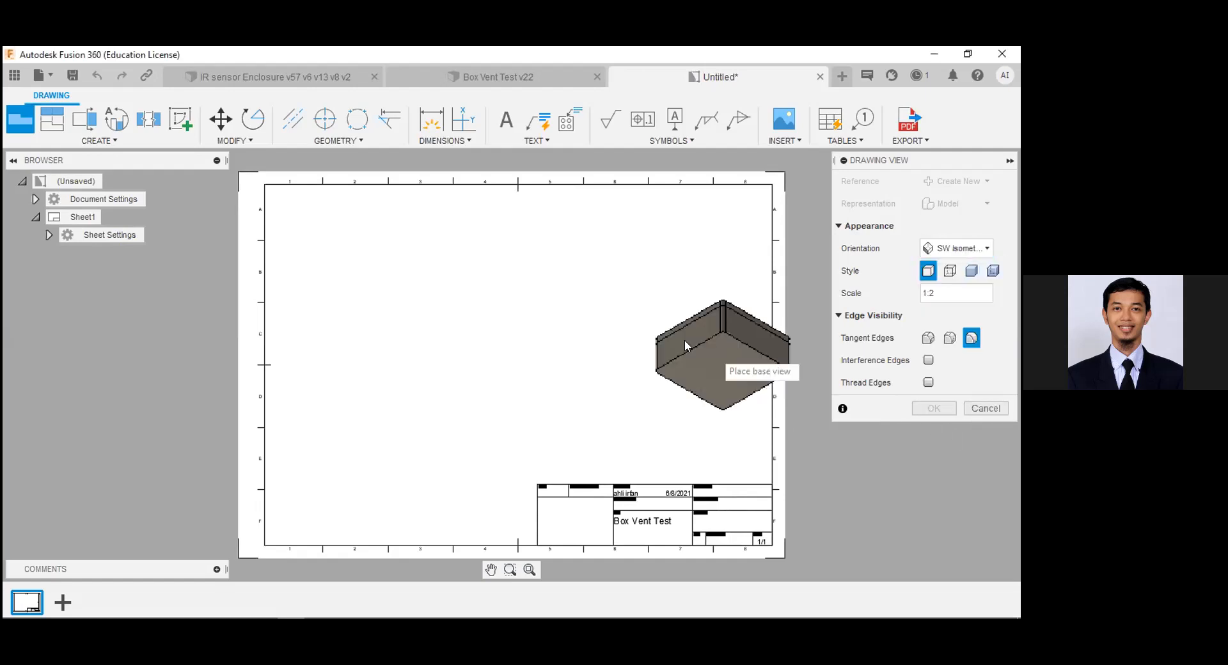
click(957, 249)
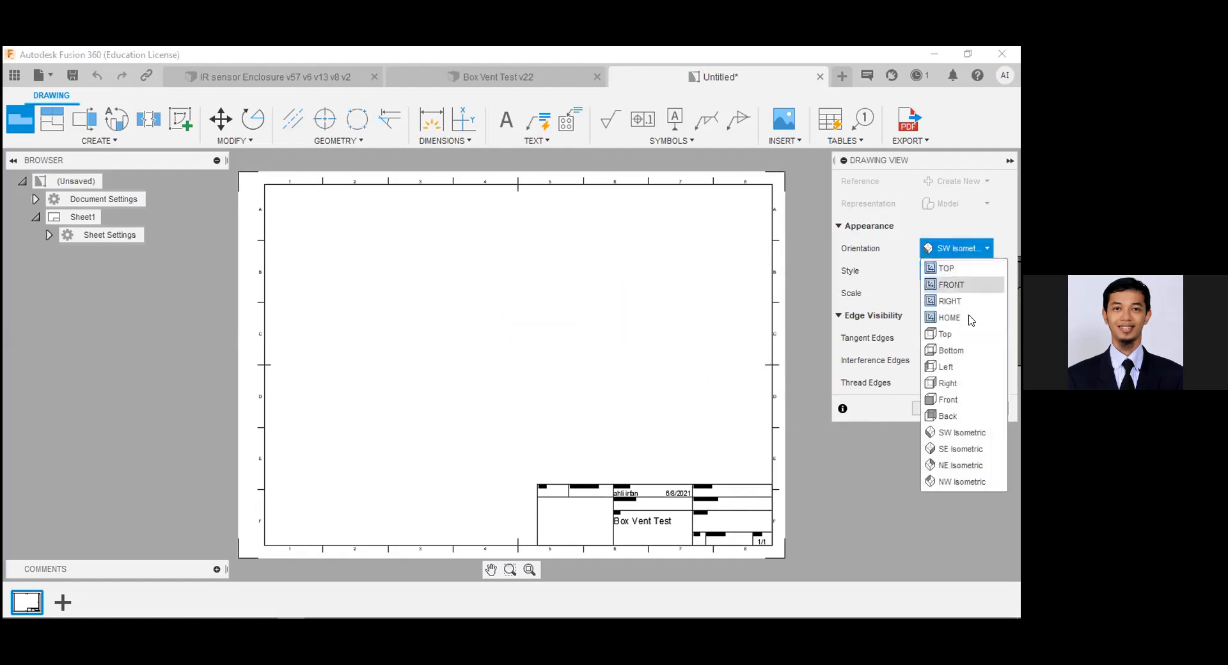
click(963, 483)
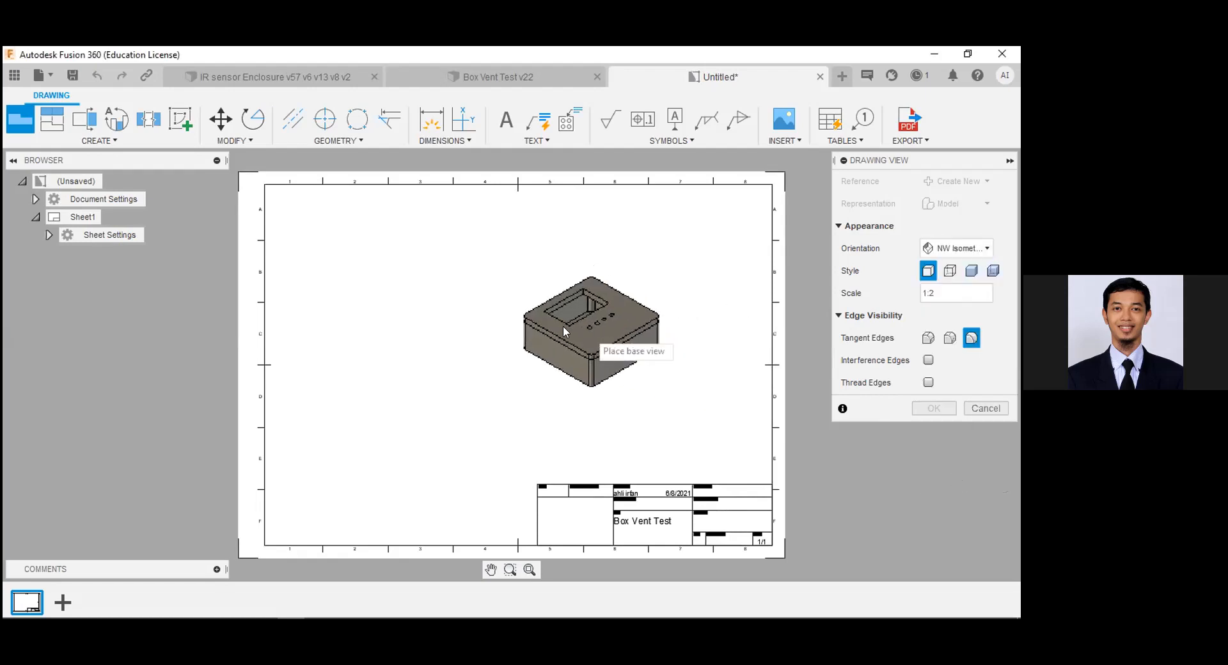
click(933, 292)
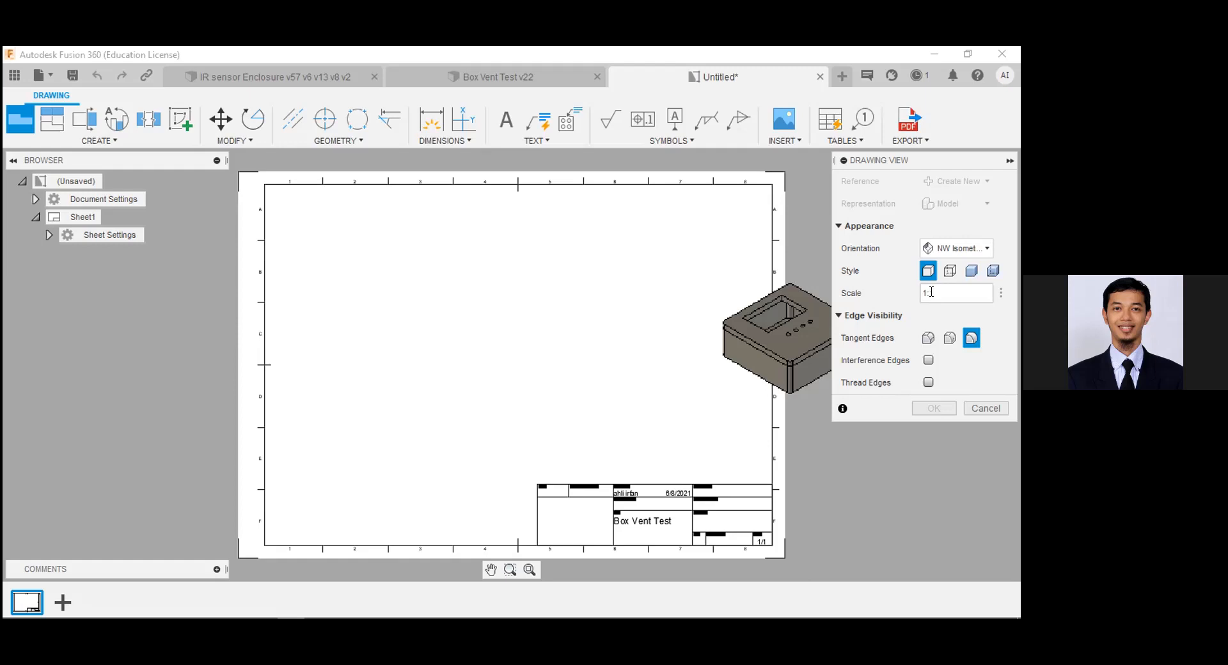
click(502, 338)
click(936, 409)
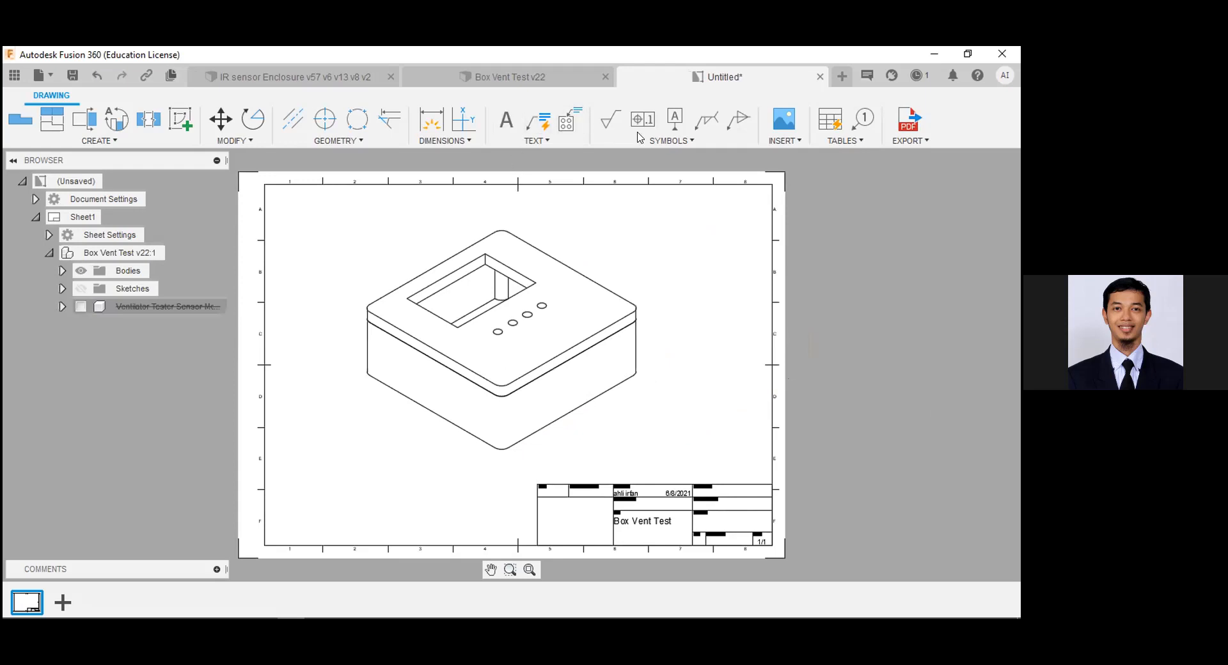
- Try to dimension an edge of the isometric view, and set the view's scale to 1:2
click(431, 119)
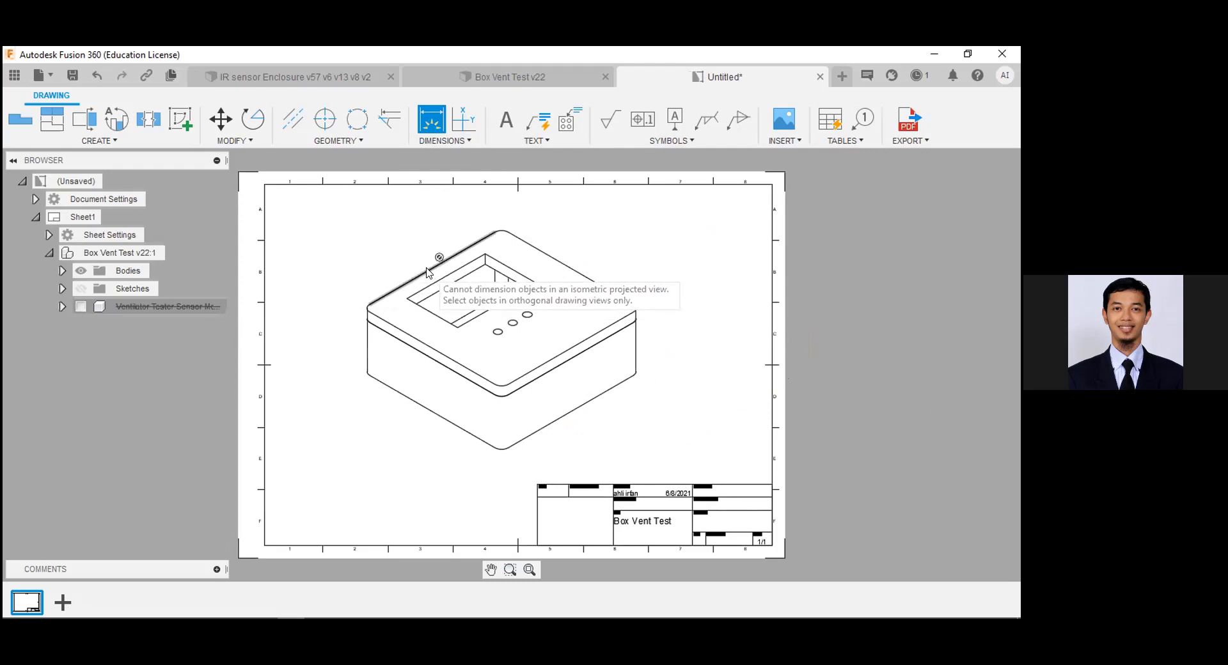
key(Escape)
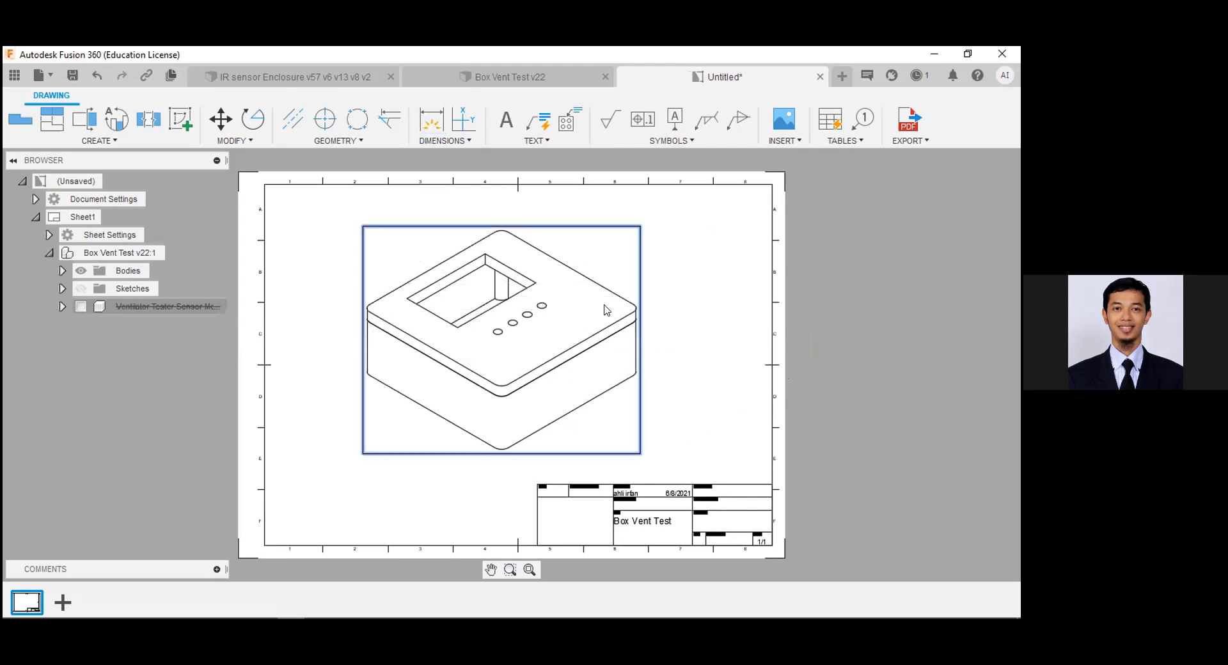
double_click(597, 309)
click(938, 250)
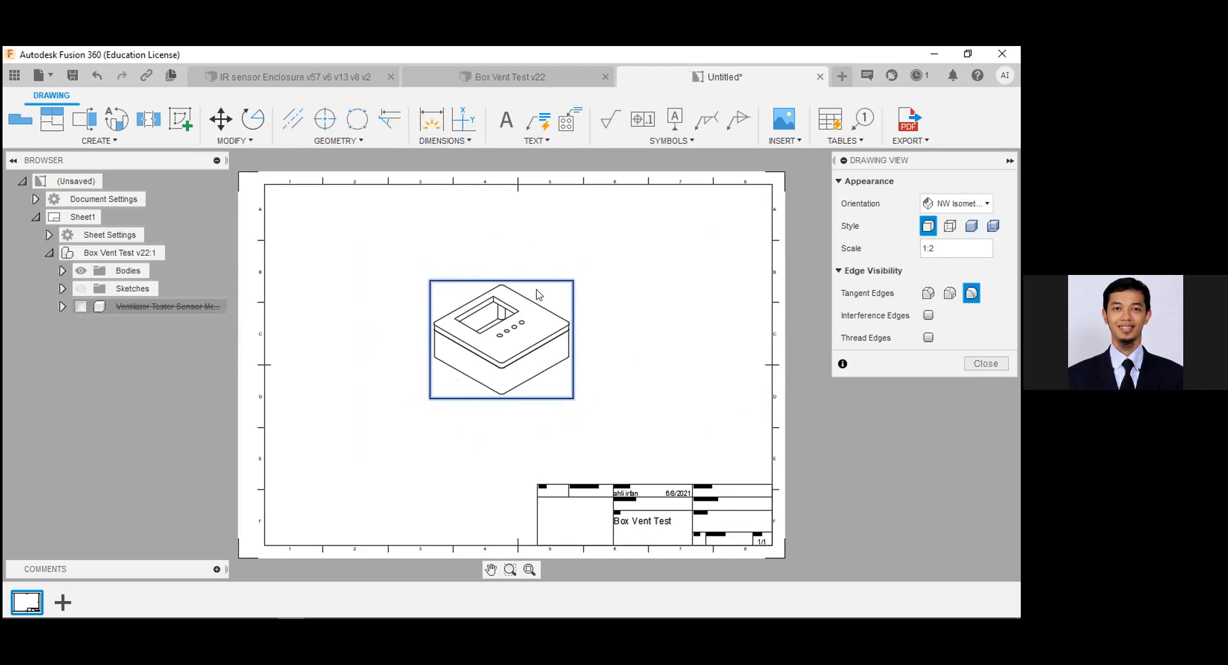
click(978, 366)
double_click(507, 341)
click(997, 367)
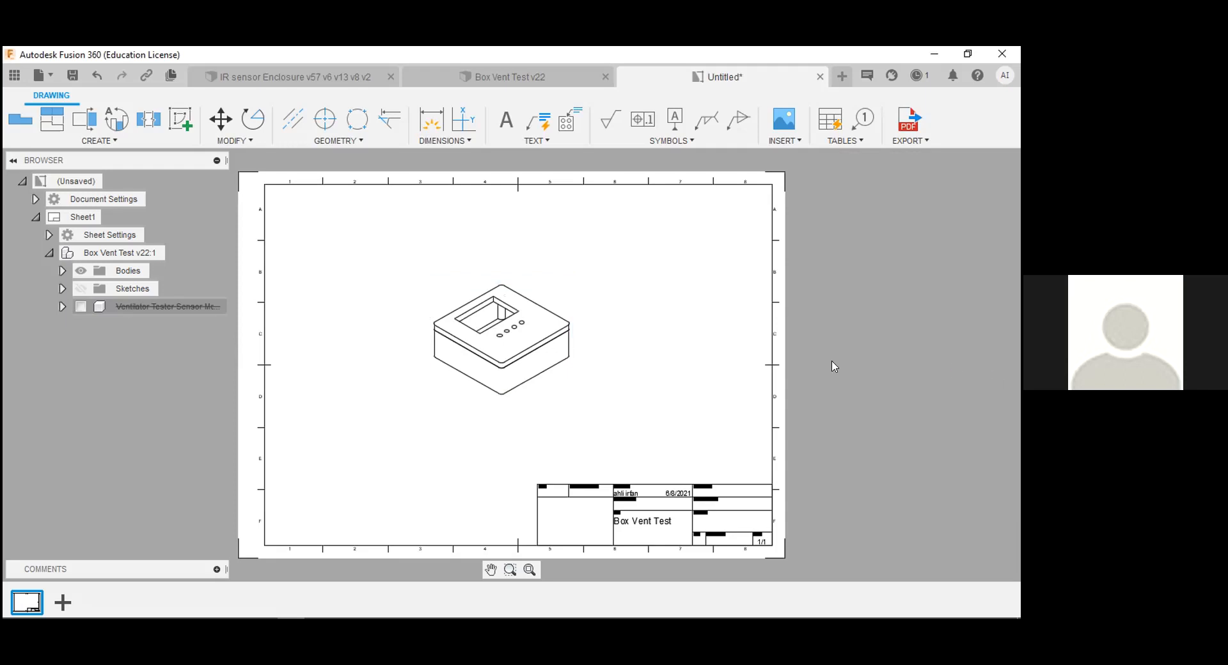
- Move the isometric view into the drawing sheet's upper-left corner
click(516, 355)
click(499, 335)
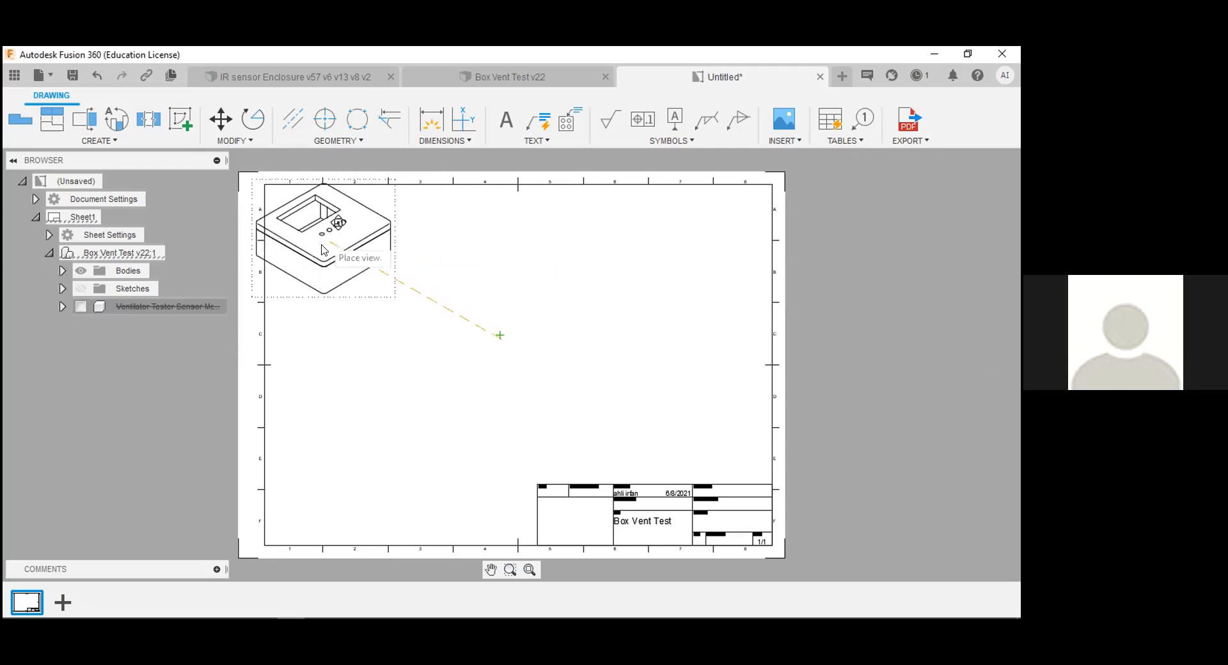
click(340, 256)
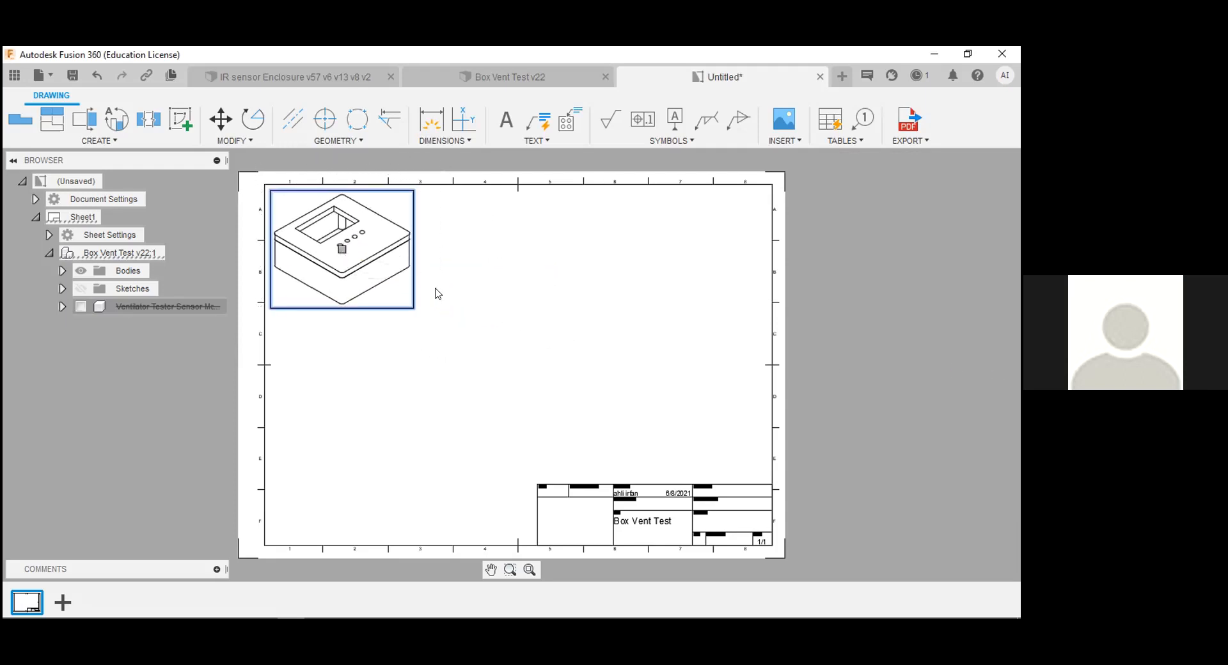
click(53, 120)
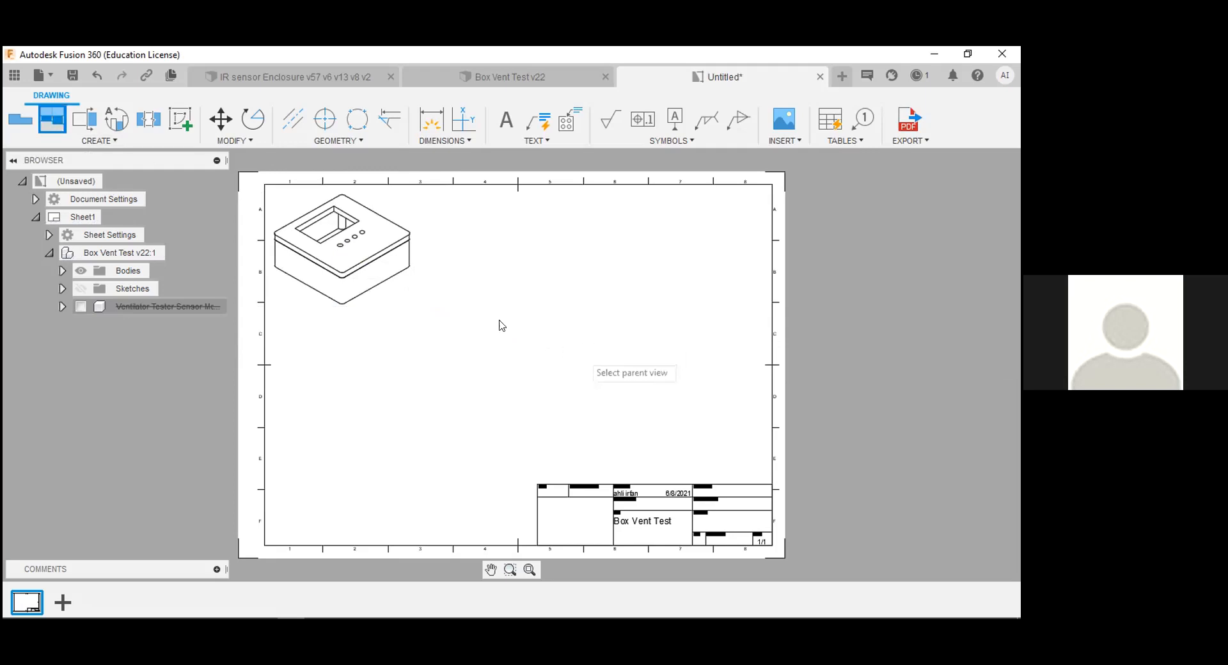
click(22, 116)
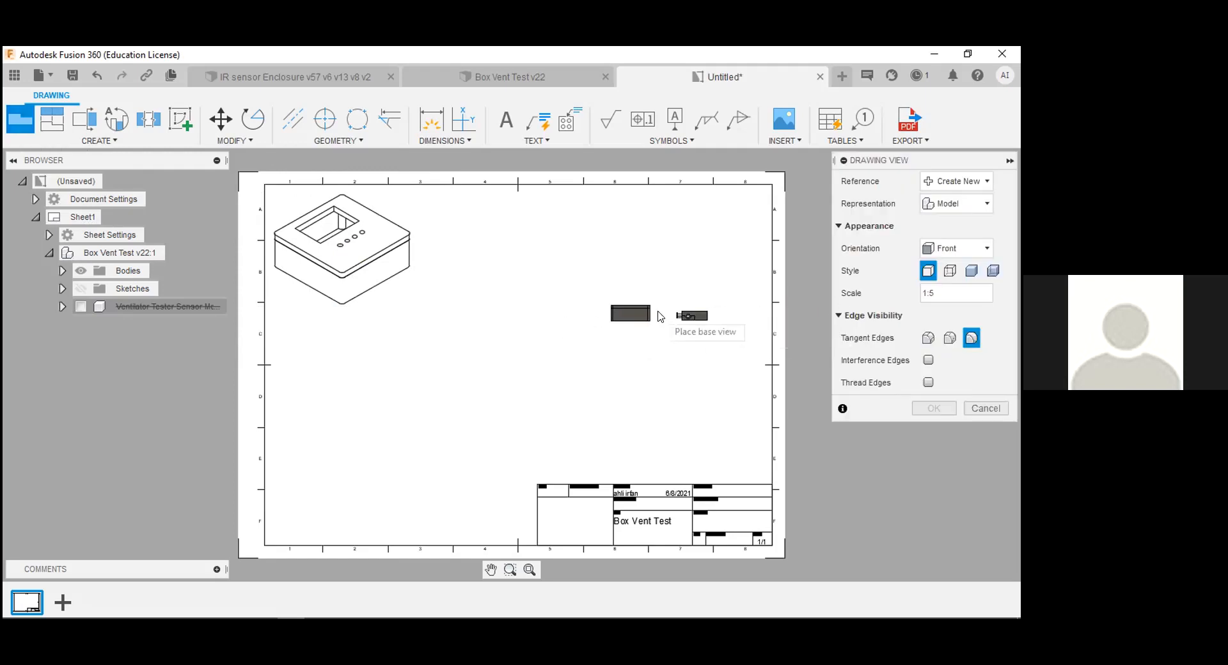
key(Escape)
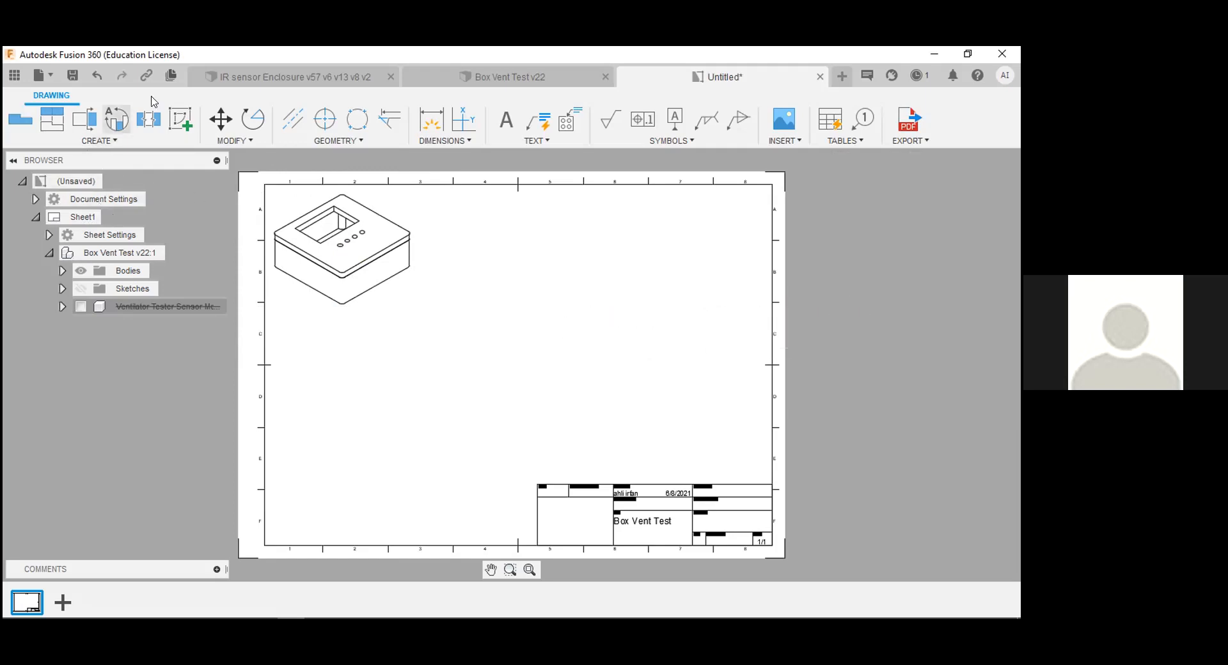
click(53, 119)
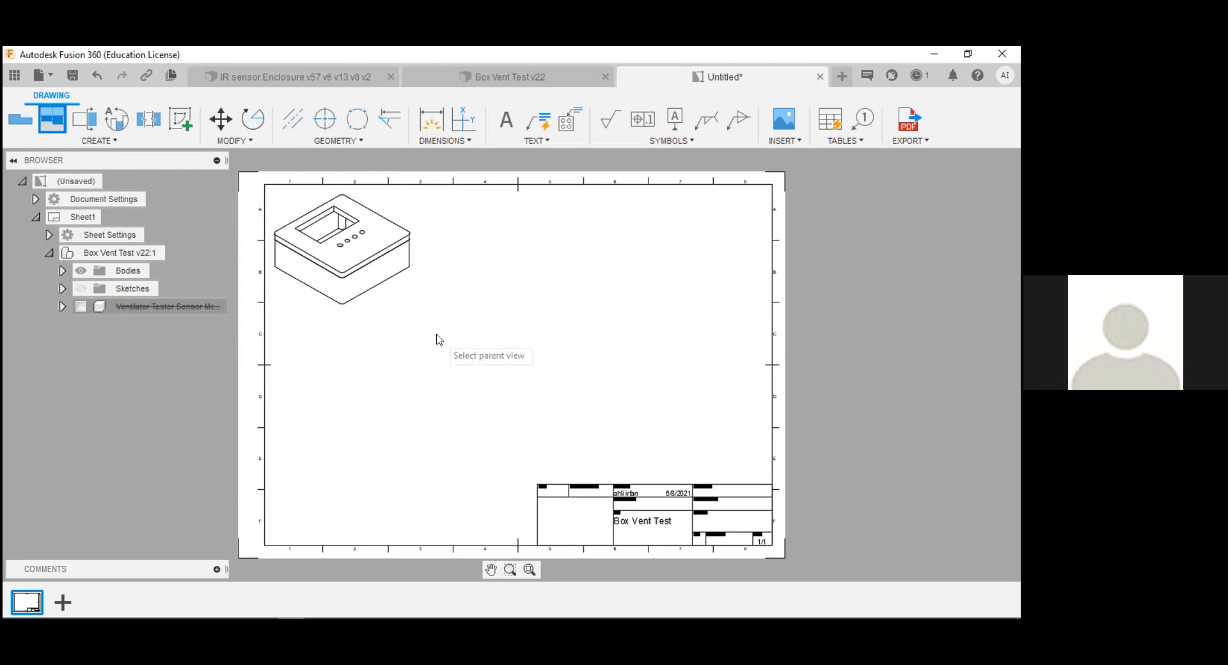
click(330, 267)
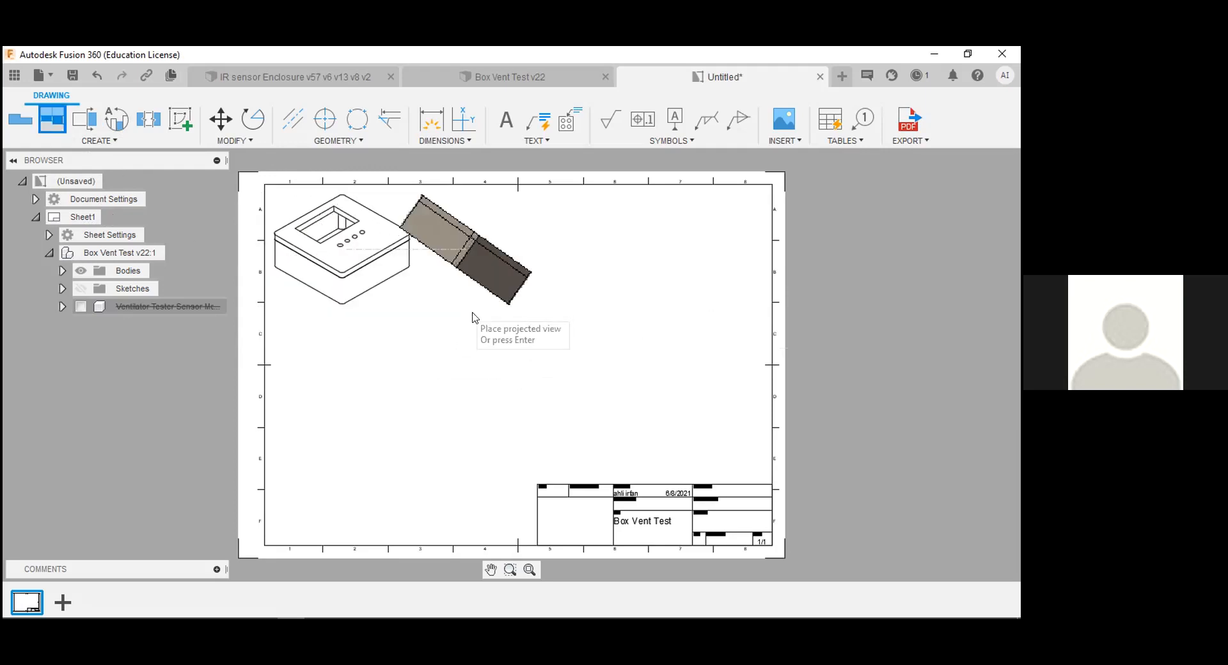
key(Escape)
- Add a shaded base view in TOP orientation at 1:2 scale and move it below the isometric view
click(20, 119)
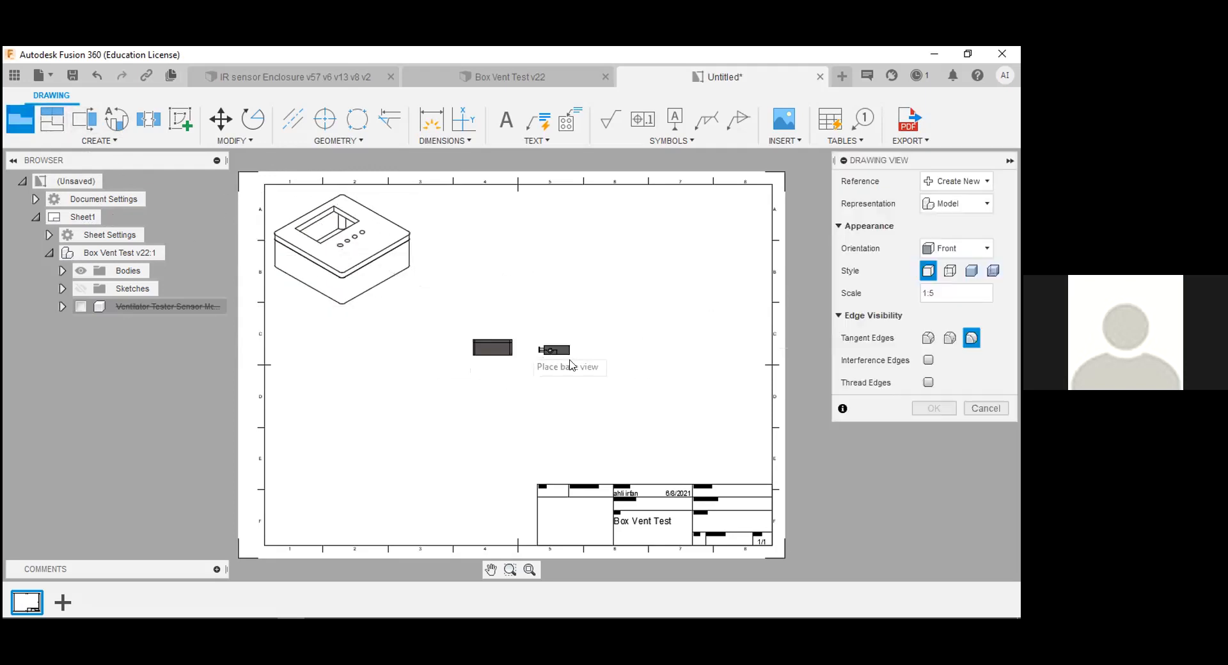
click(543, 342)
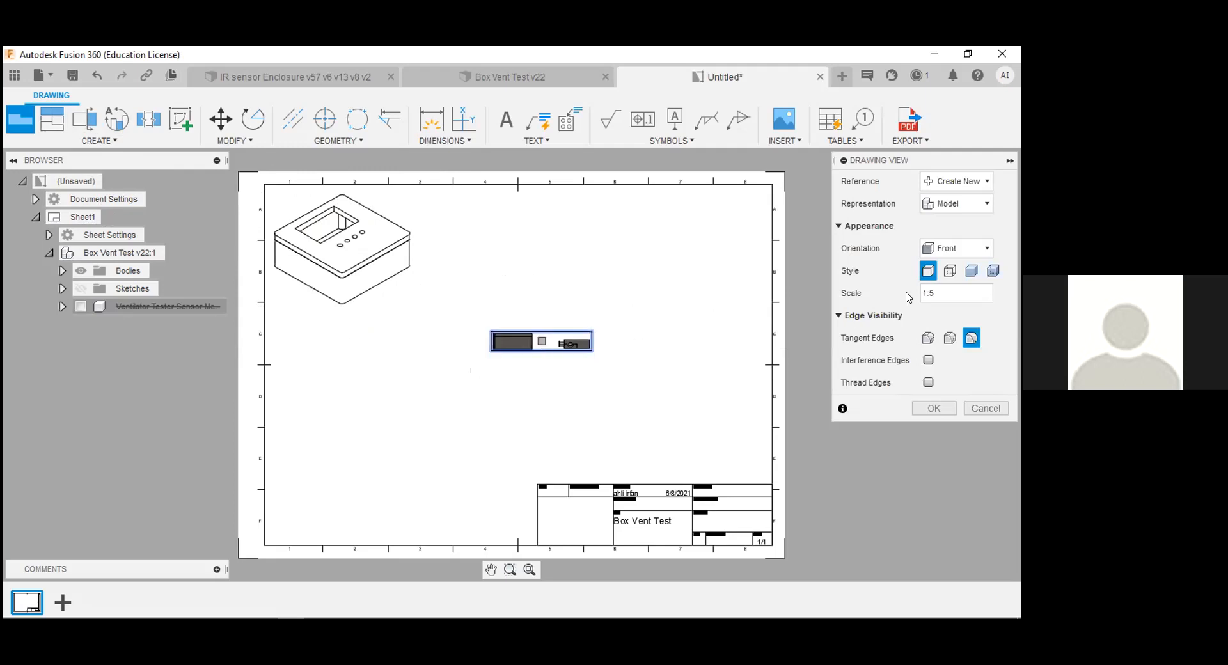
click(971, 252)
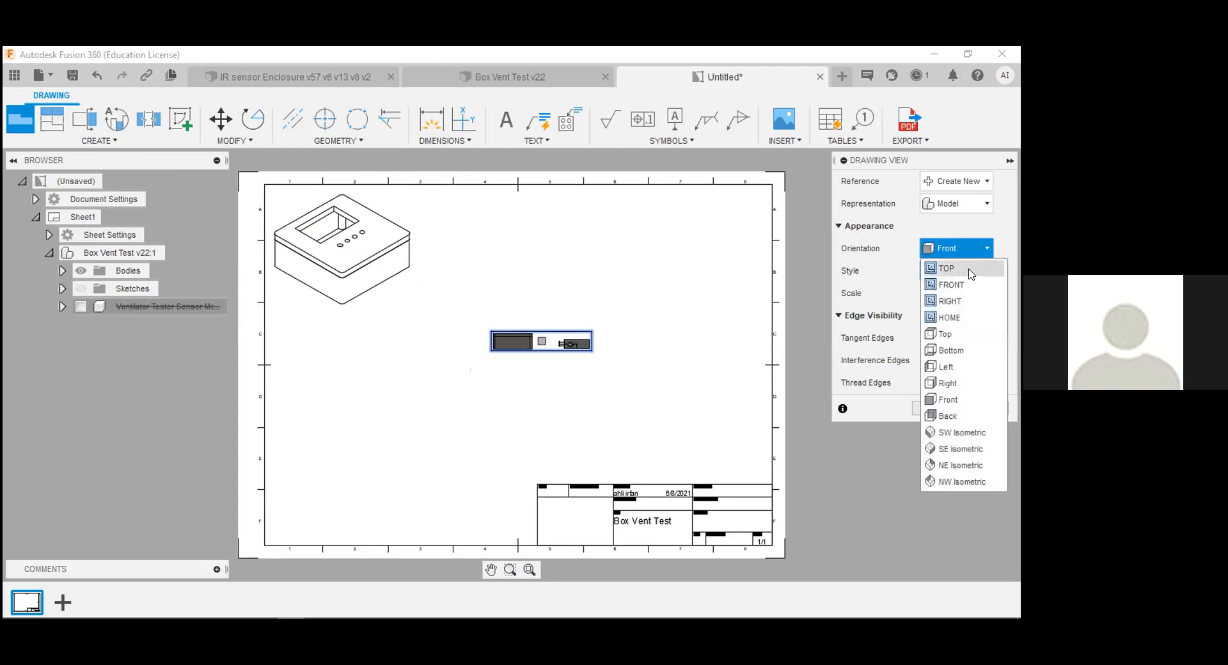
click(971, 269)
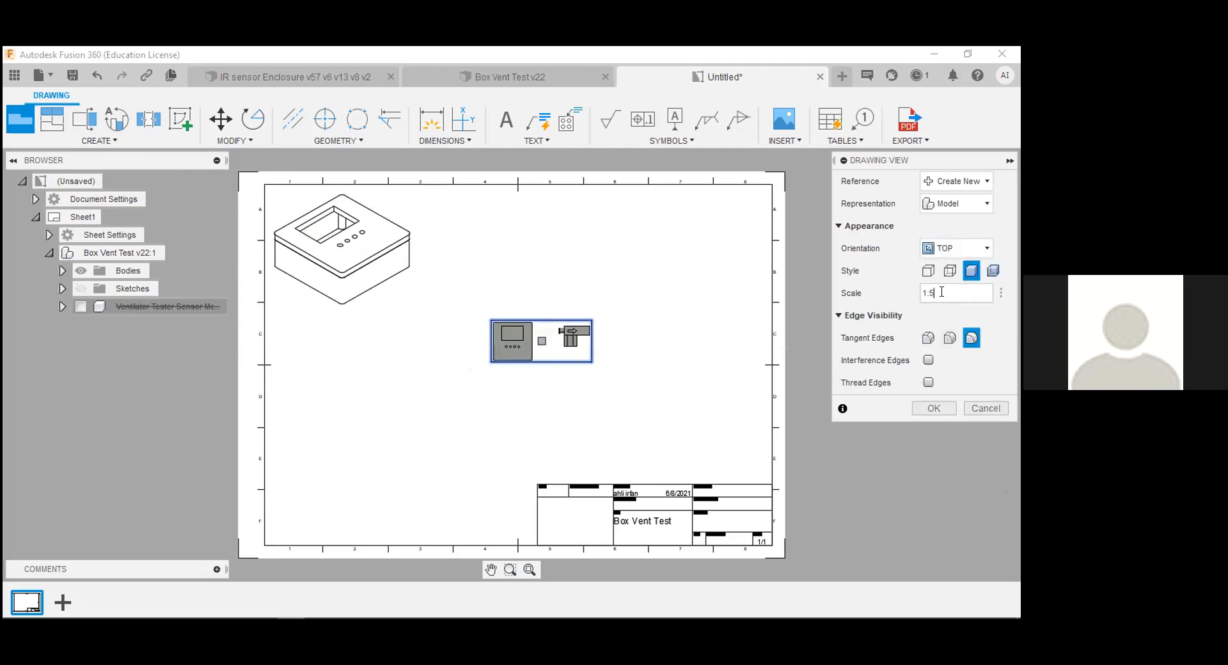
key(Return)
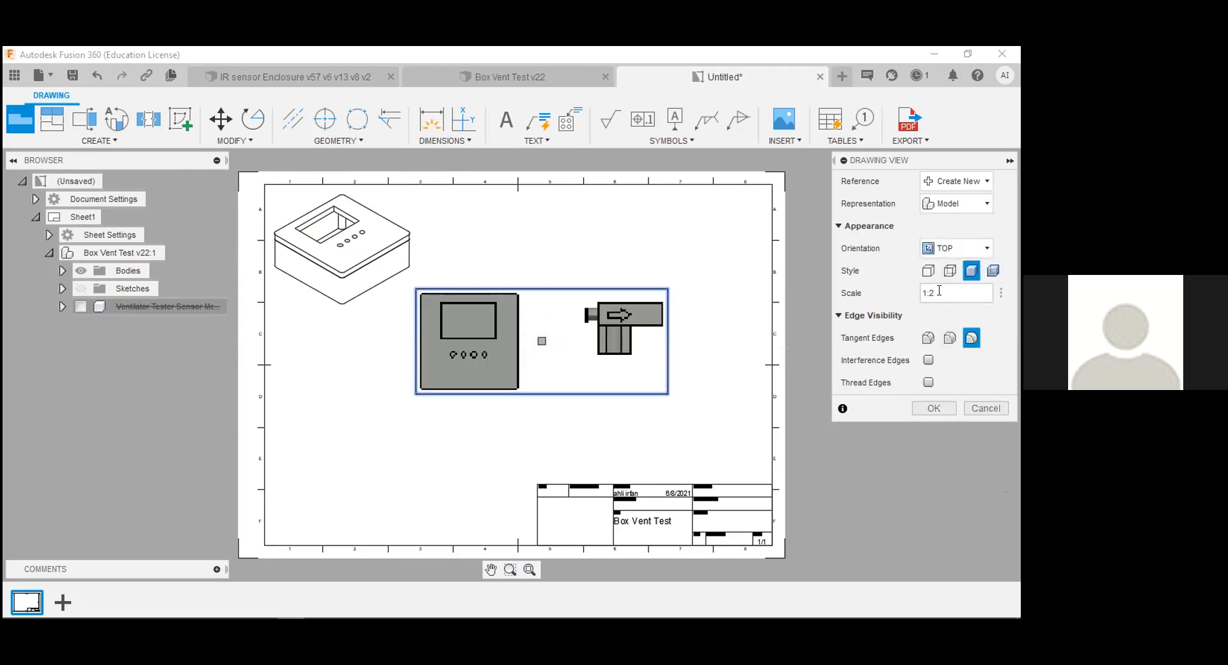
click(933, 408)
click(489, 353)
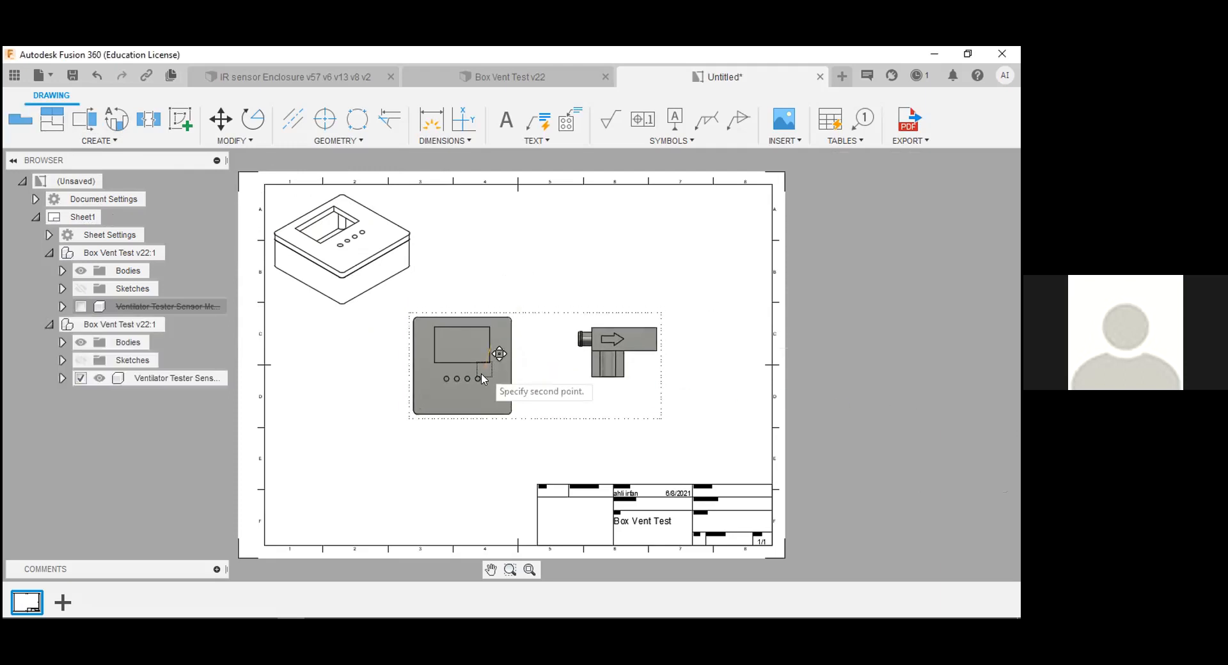
click(370, 422)
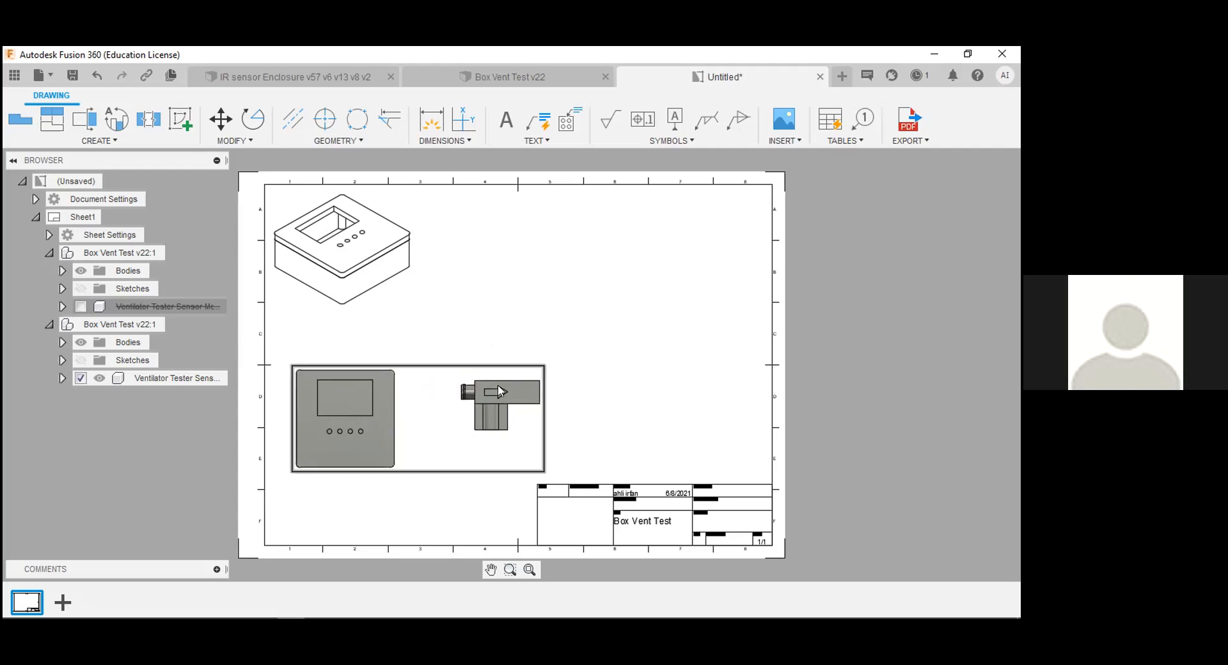
- Change the top view's style from shaded to visible and hidden edges
click(364, 415)
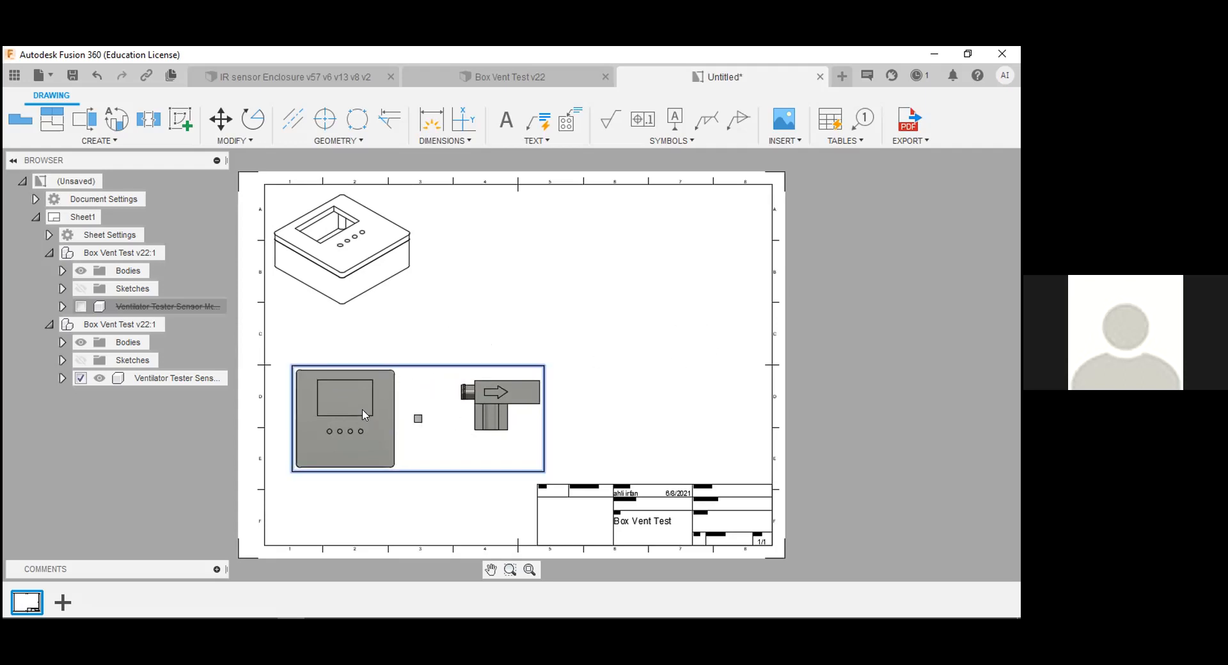
double_click(365, 414)
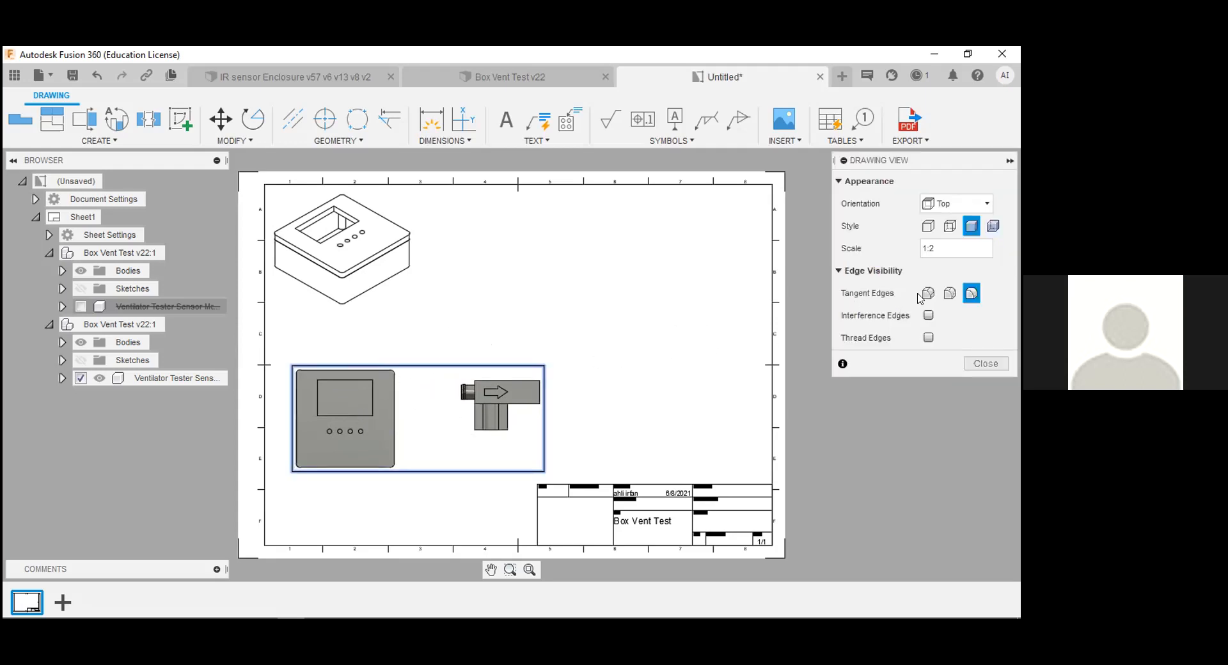
click(952, 227)
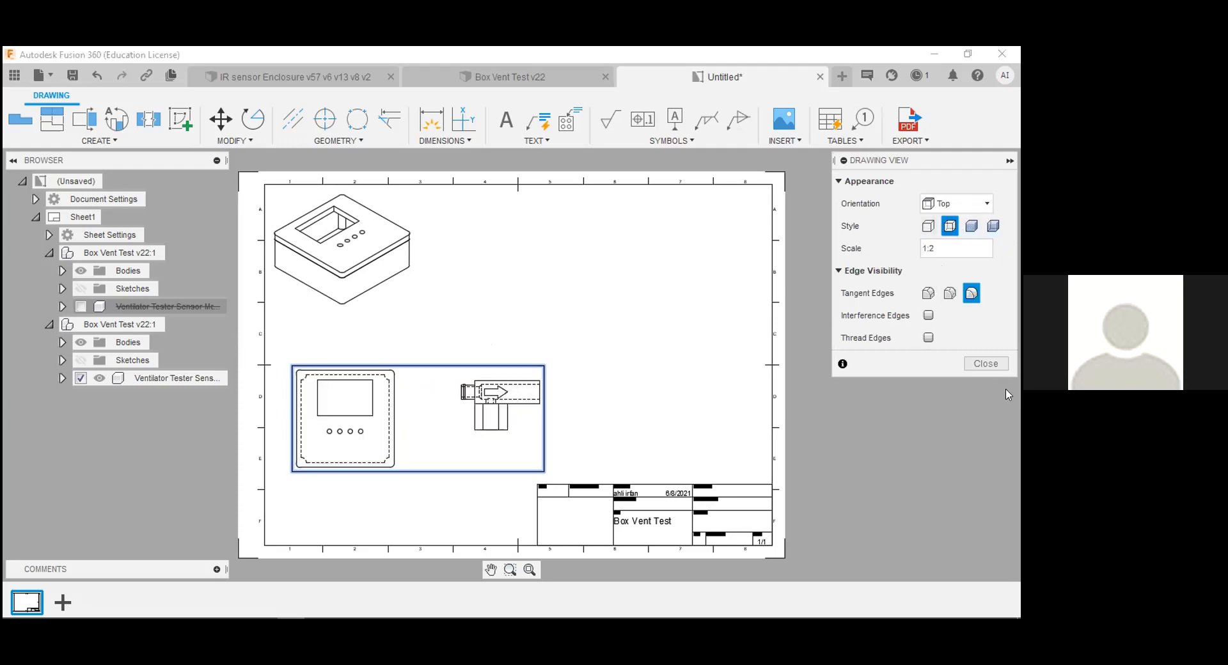
click(985, 365)
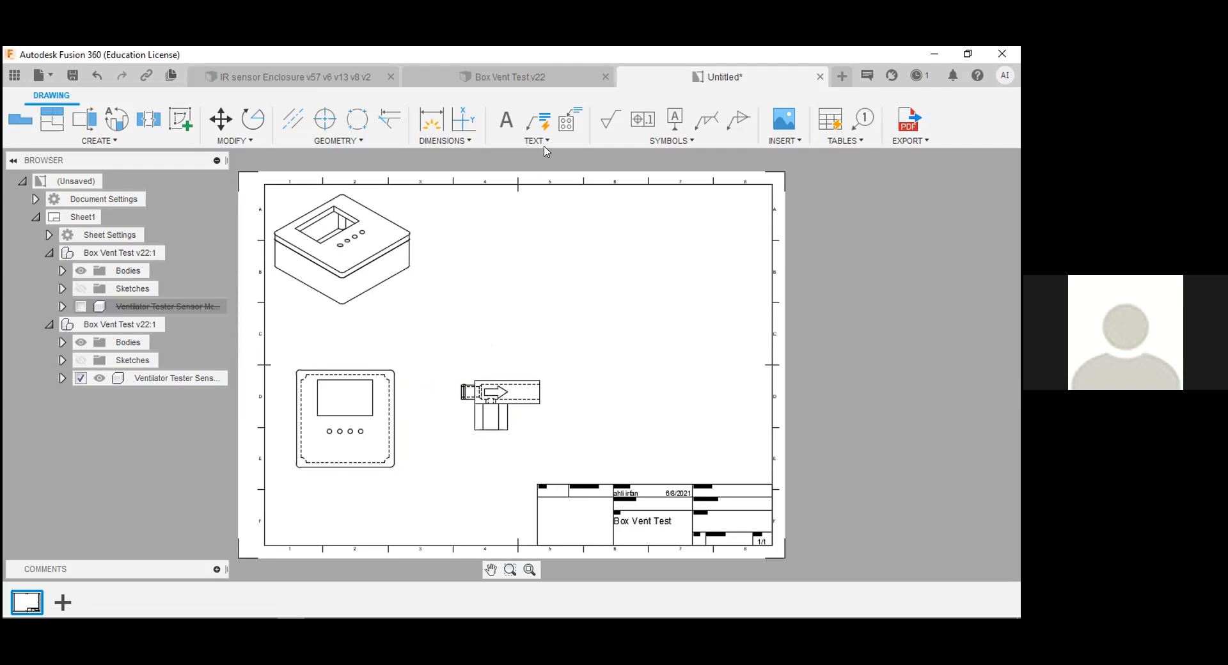
- Dimension the overall width and height of the dashed inner outline in the enclosure's top view
click(431, 119)
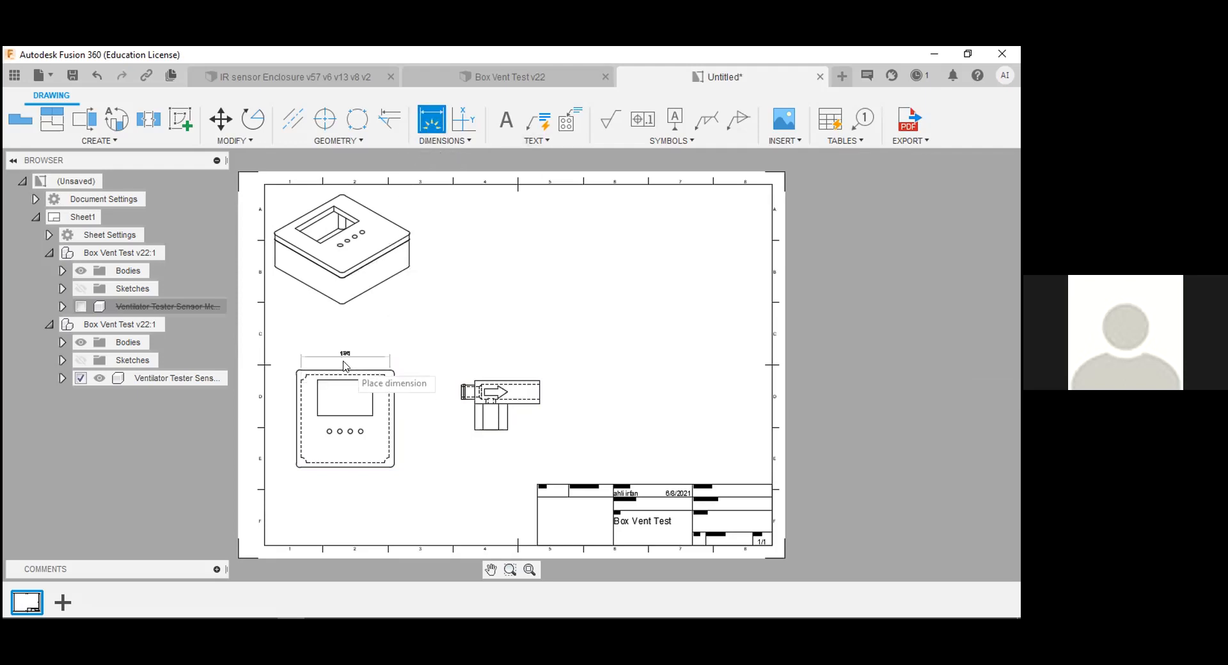
scroll(371, 422, down, 3)
scroll(369, 428, up, 5)
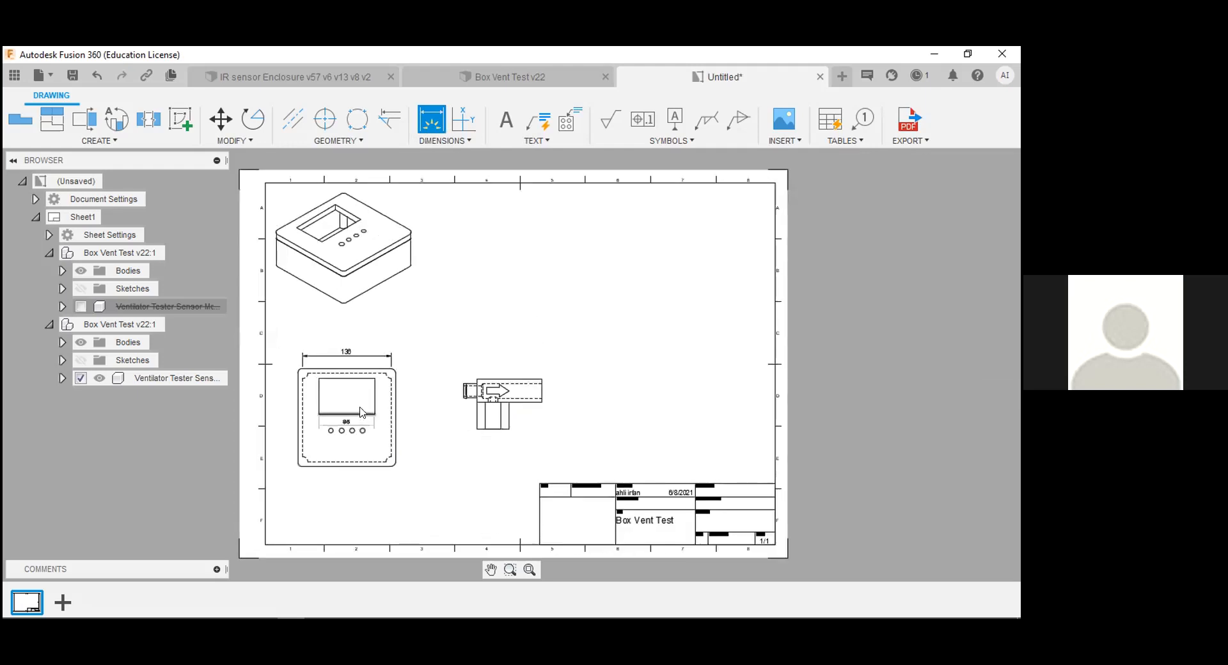
click(448, 351)
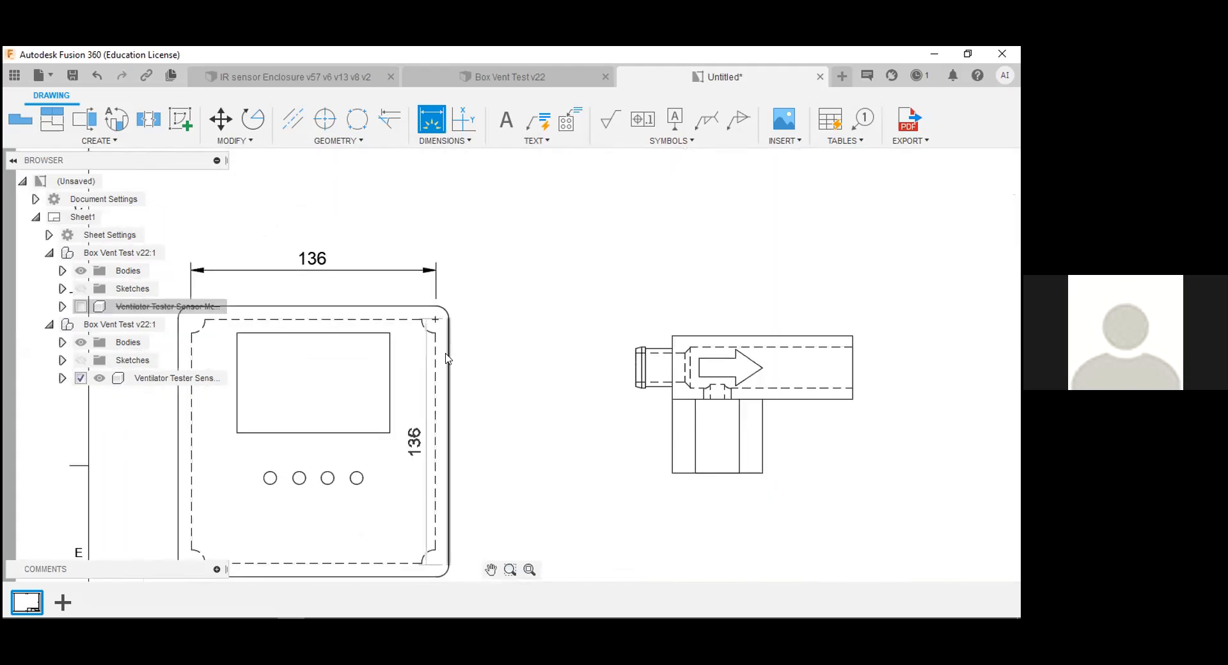
click(496, 369)
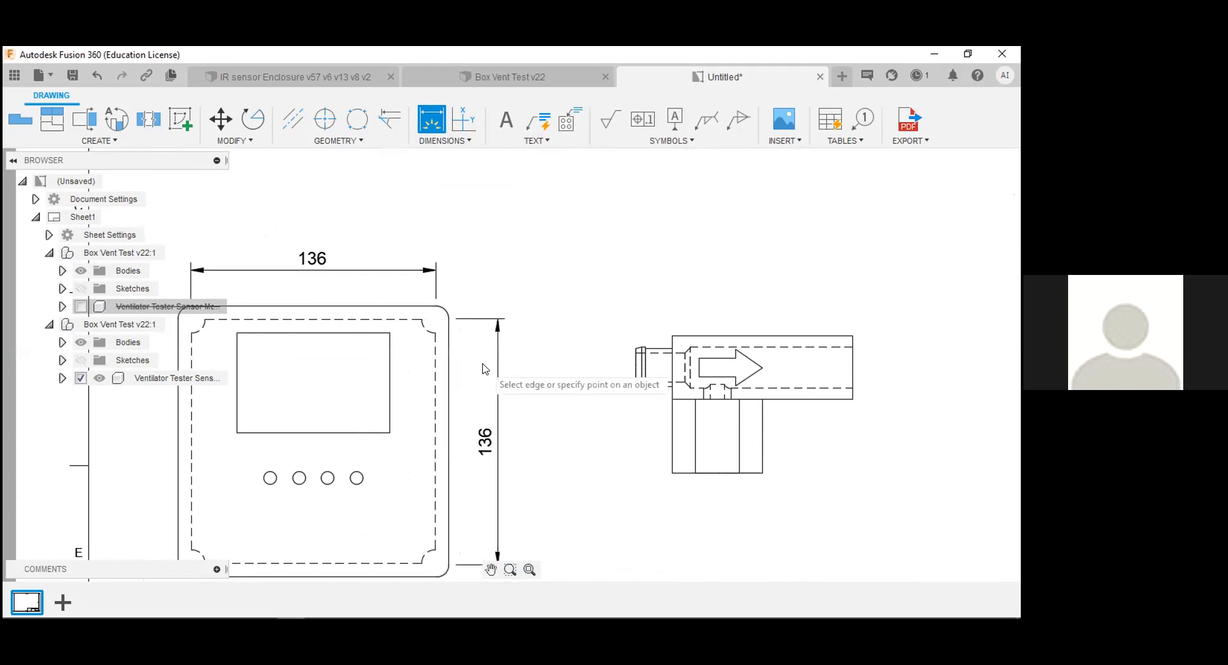
click(436, 318)
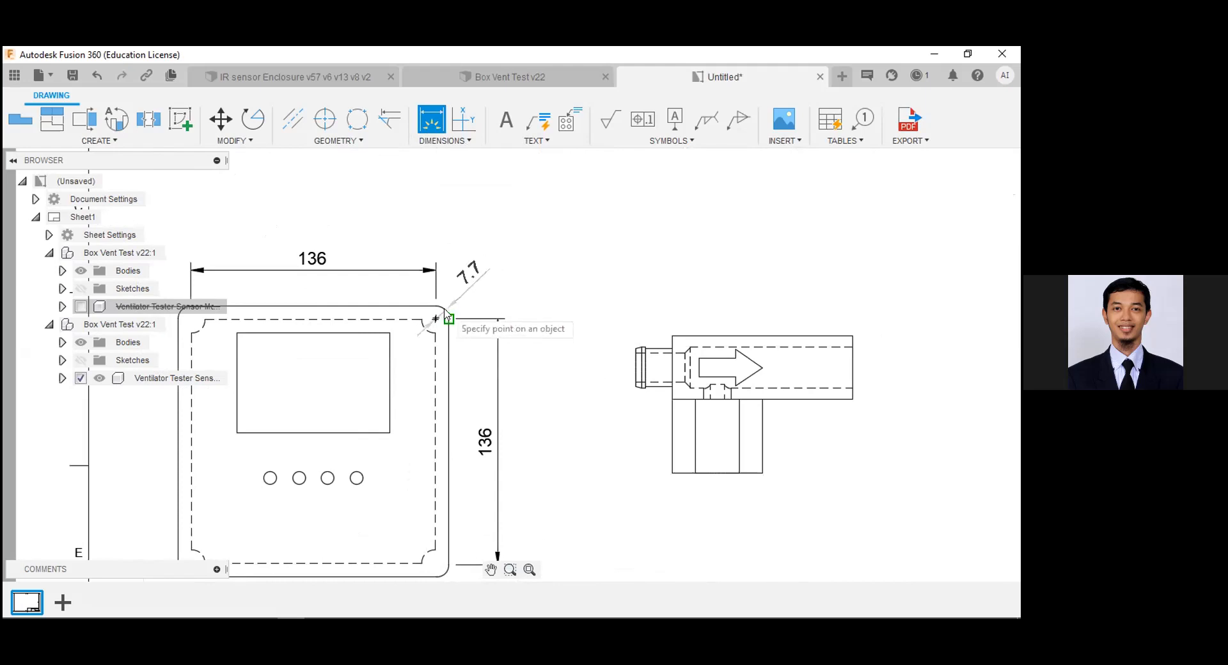
click(447, 317)
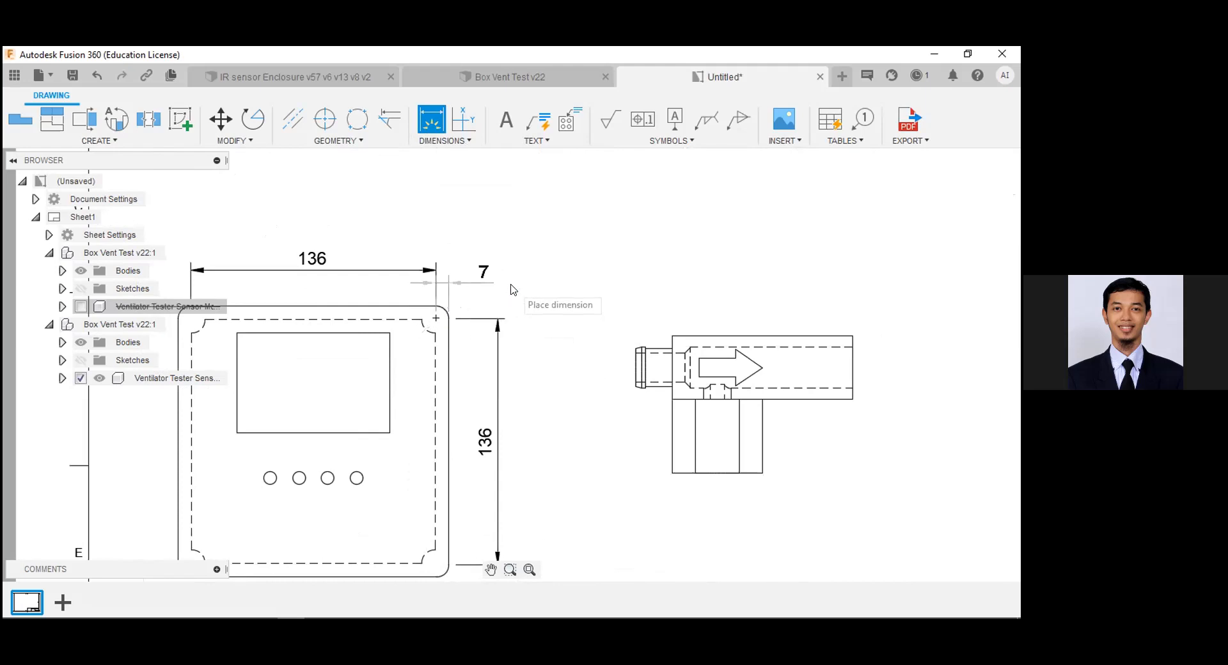
key(Escape)
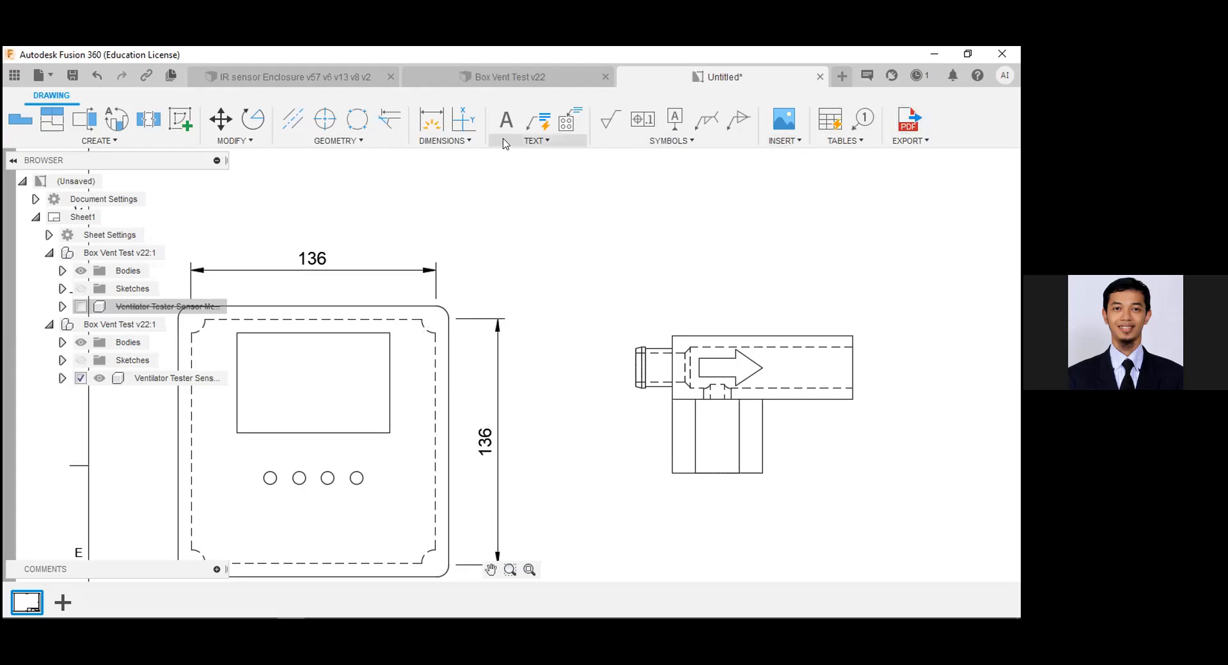
- Dimension the vertical gap between the dashed outline's top edge and the display window's top edge
click(431, 119)
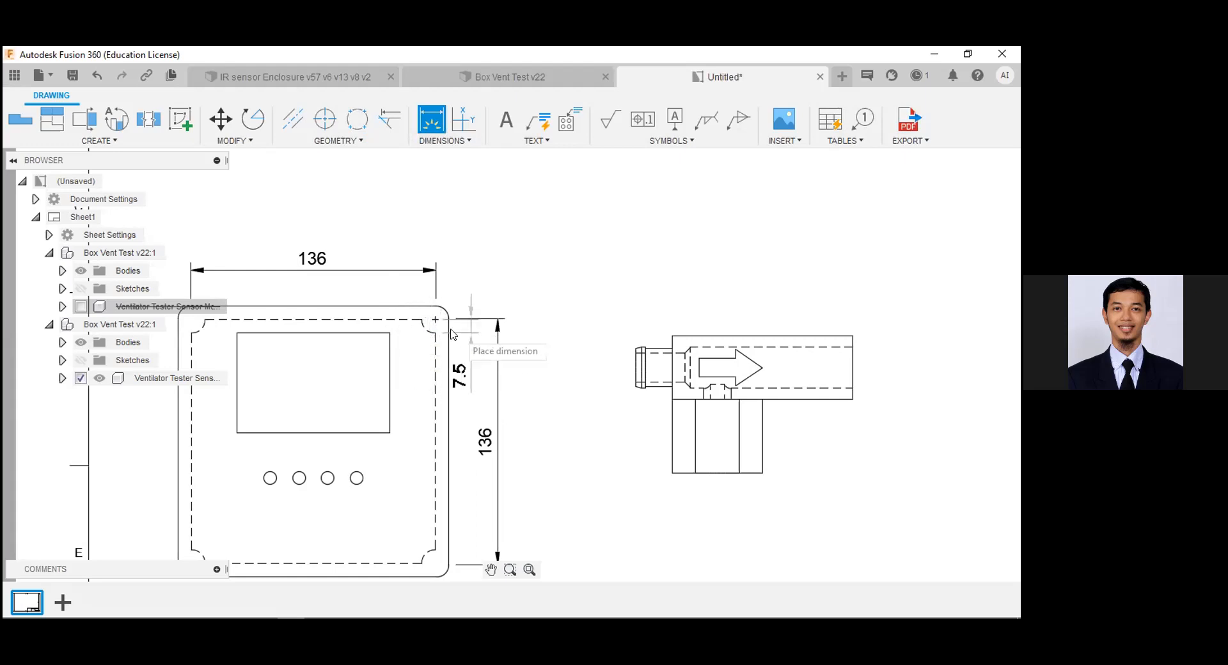
click(555, 331)
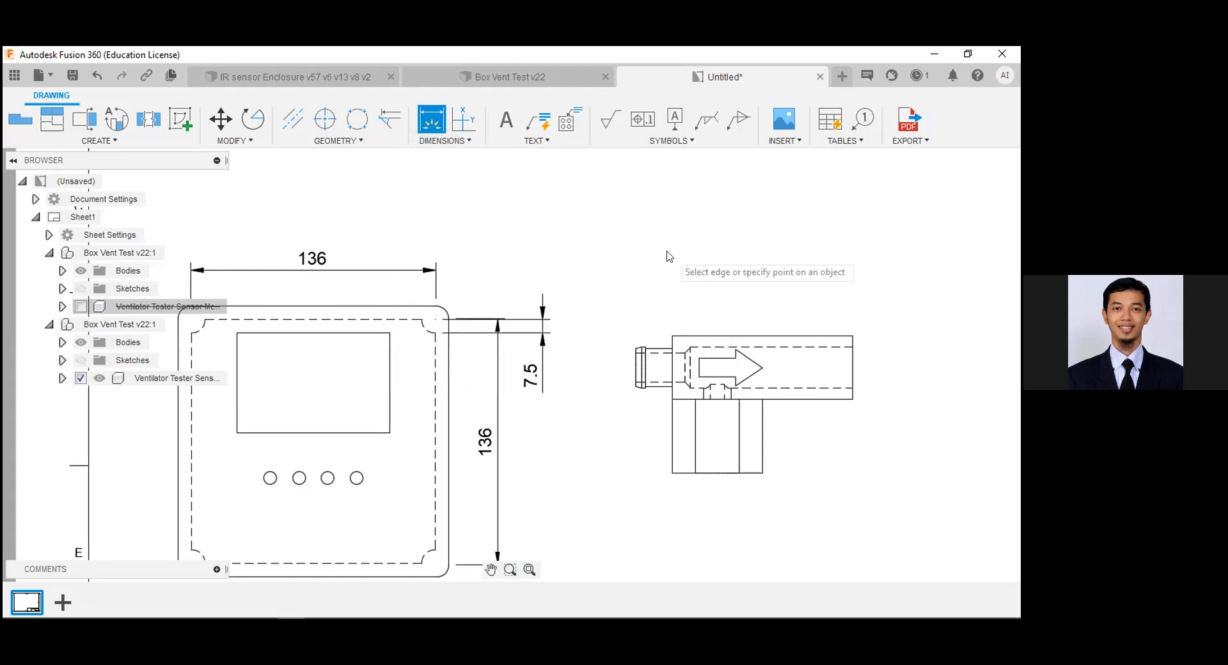
key(Escape)
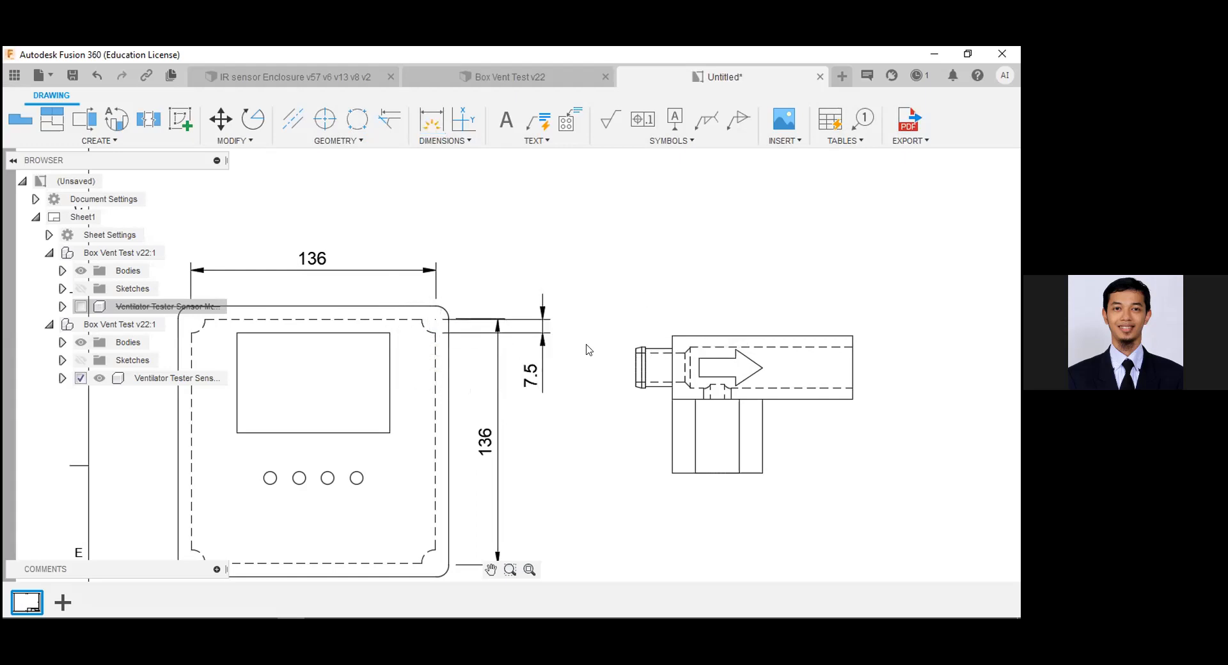
double_click(530, 371)
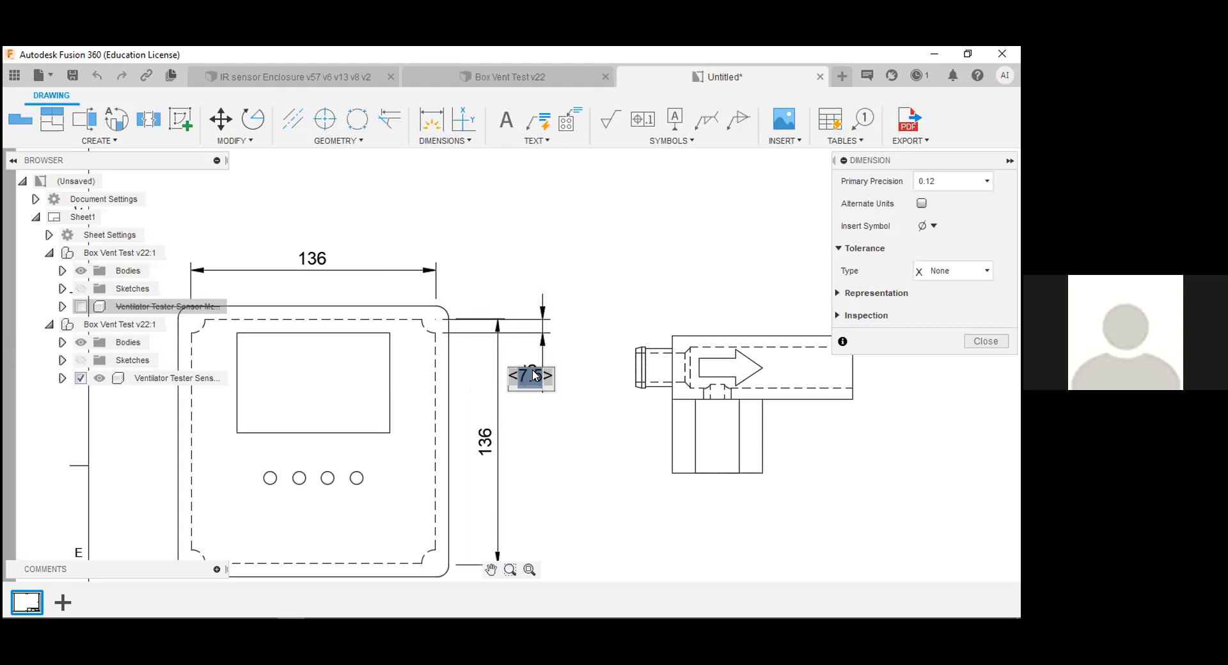
click(779, 284)
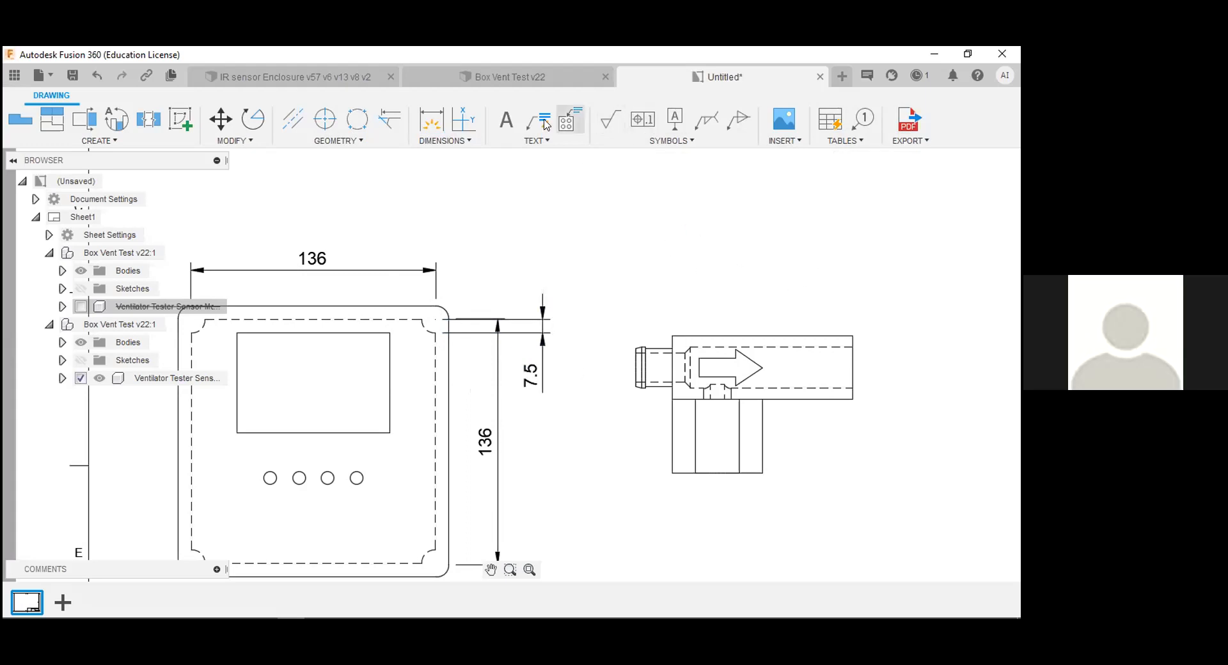
click(506, 120)
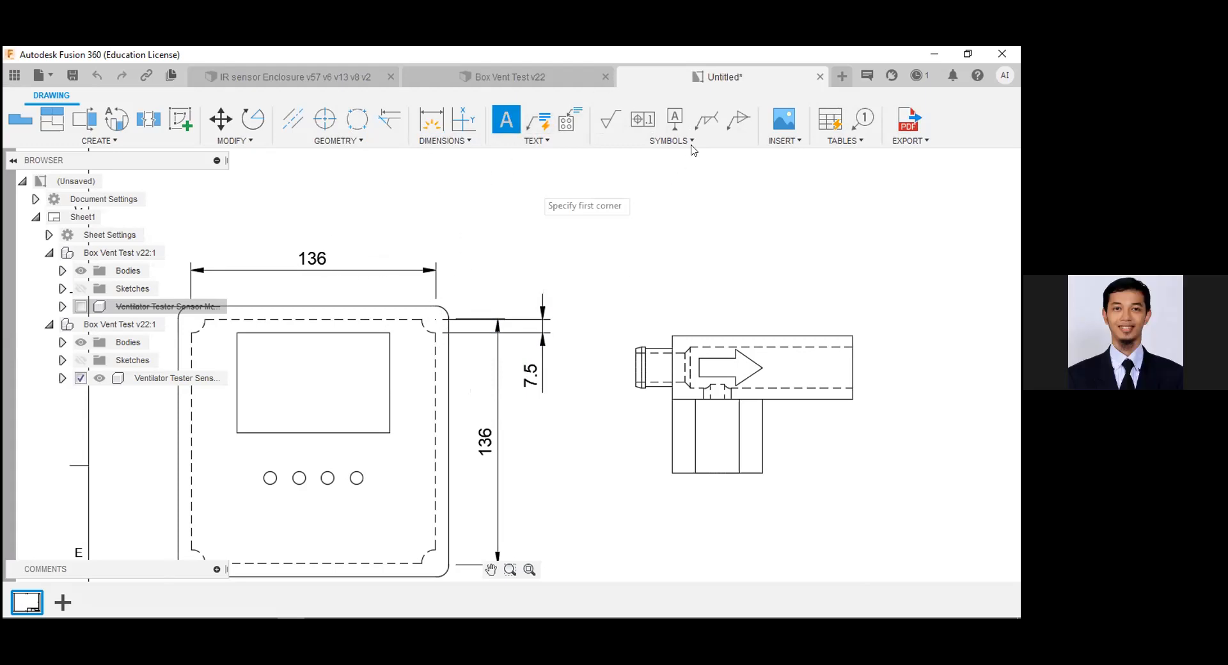
- Dimension the width and height of the rectangular display window in the top view
click(426, 116)
click(319, 333)
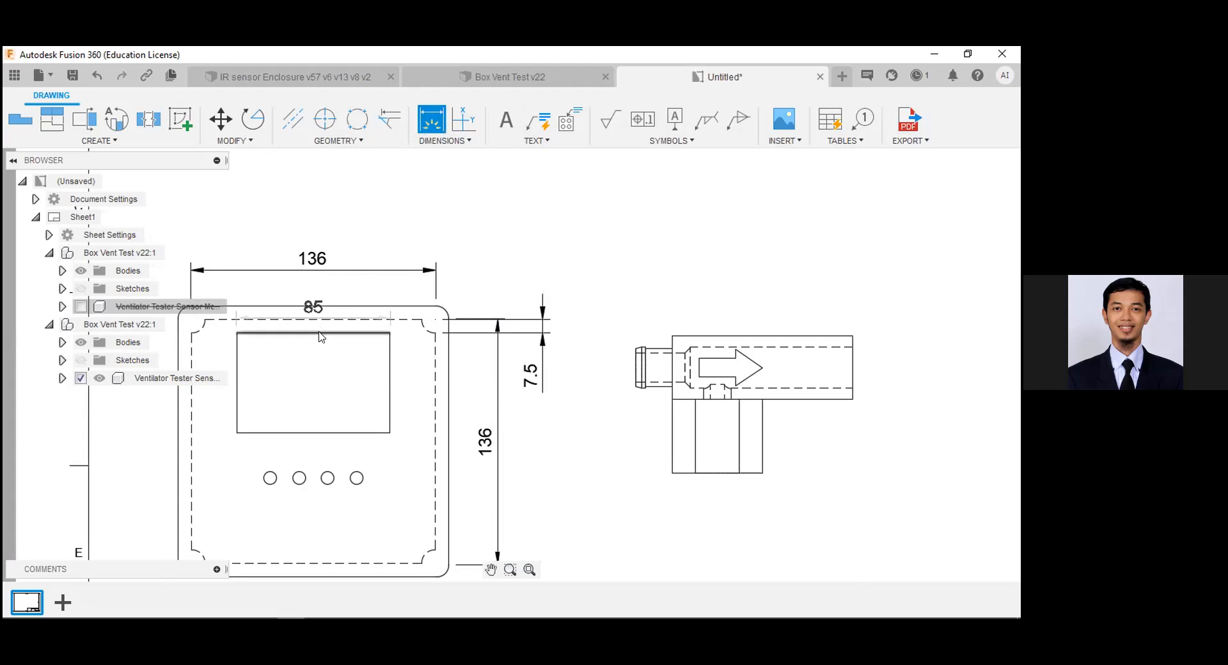
click(320, 290)
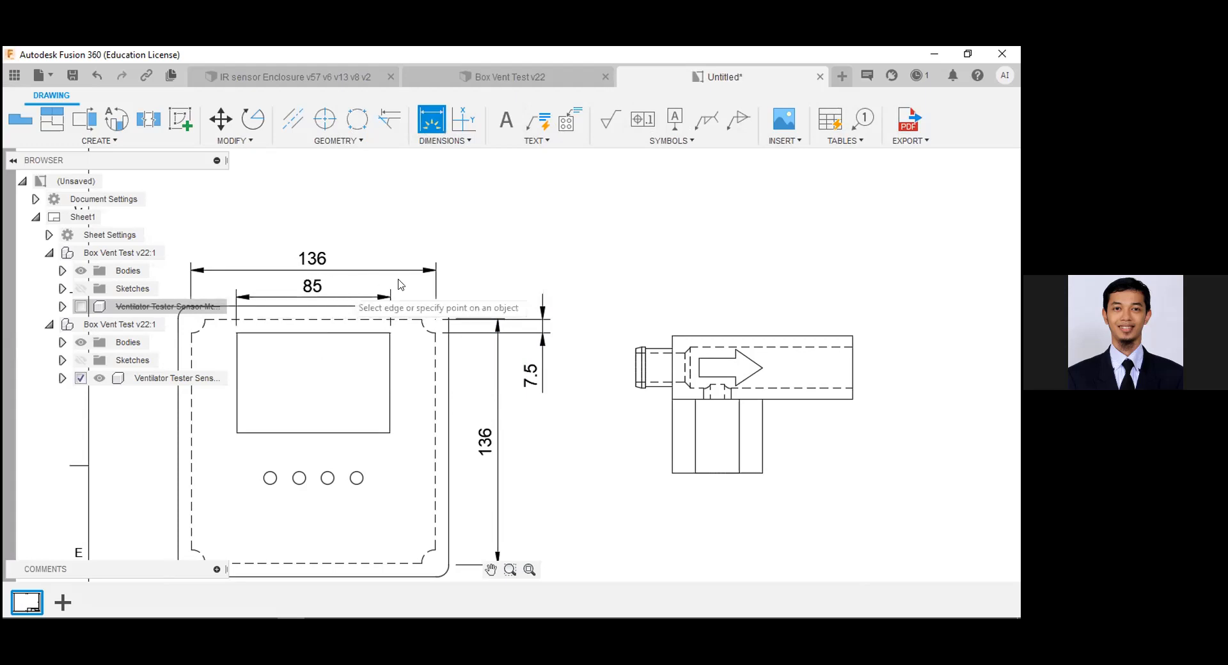
click(391, 364)
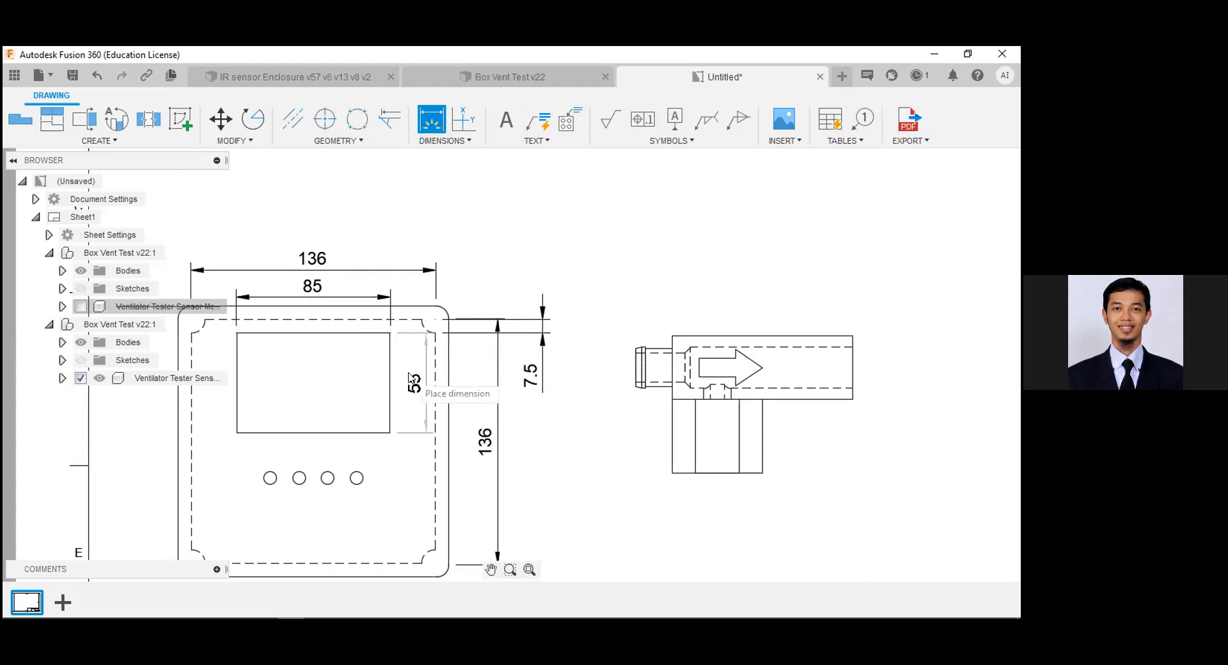
click(409, 378)
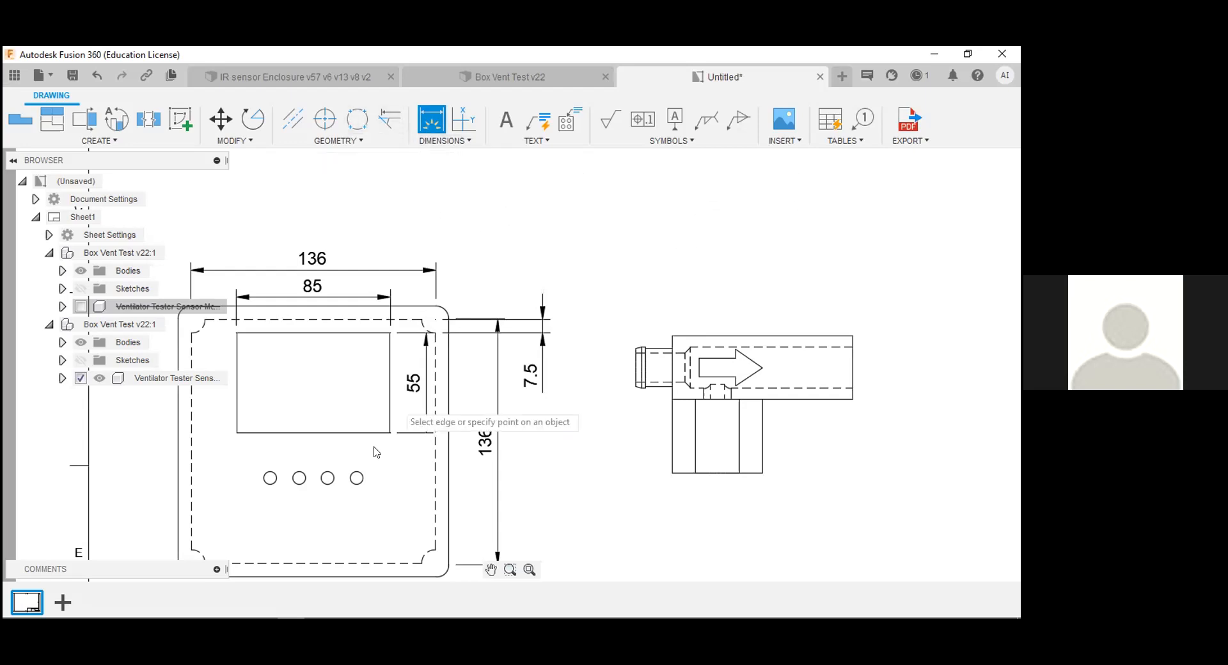
click(357, 477)
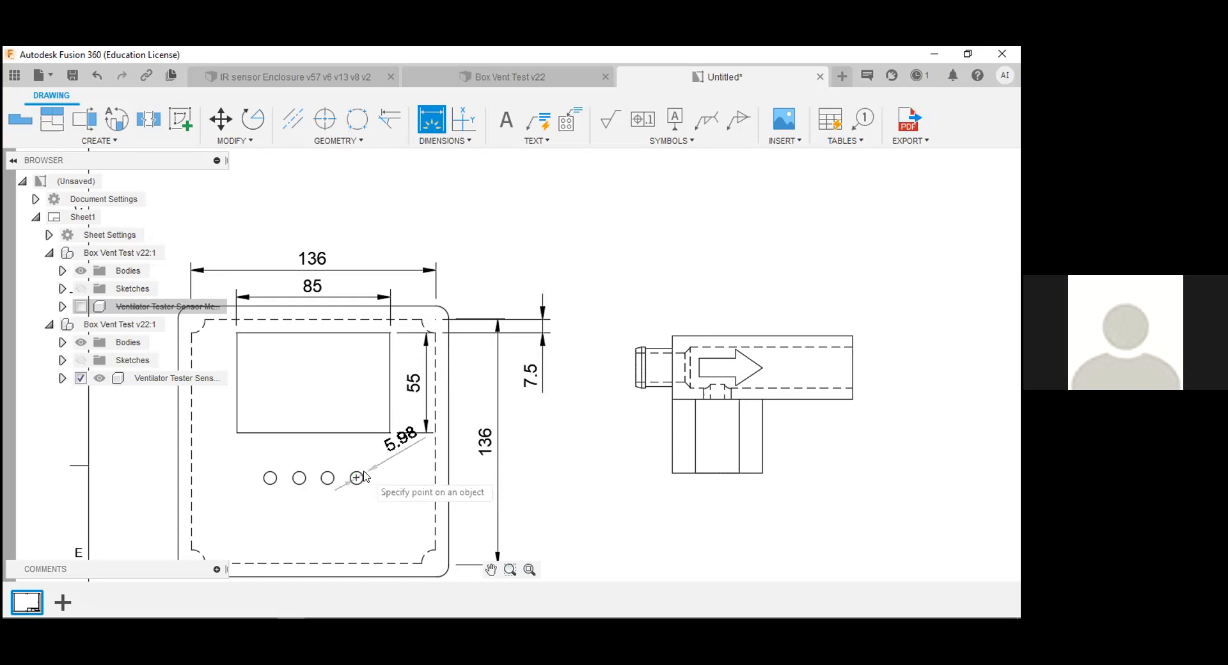
scroll(356, 479, down, 2)
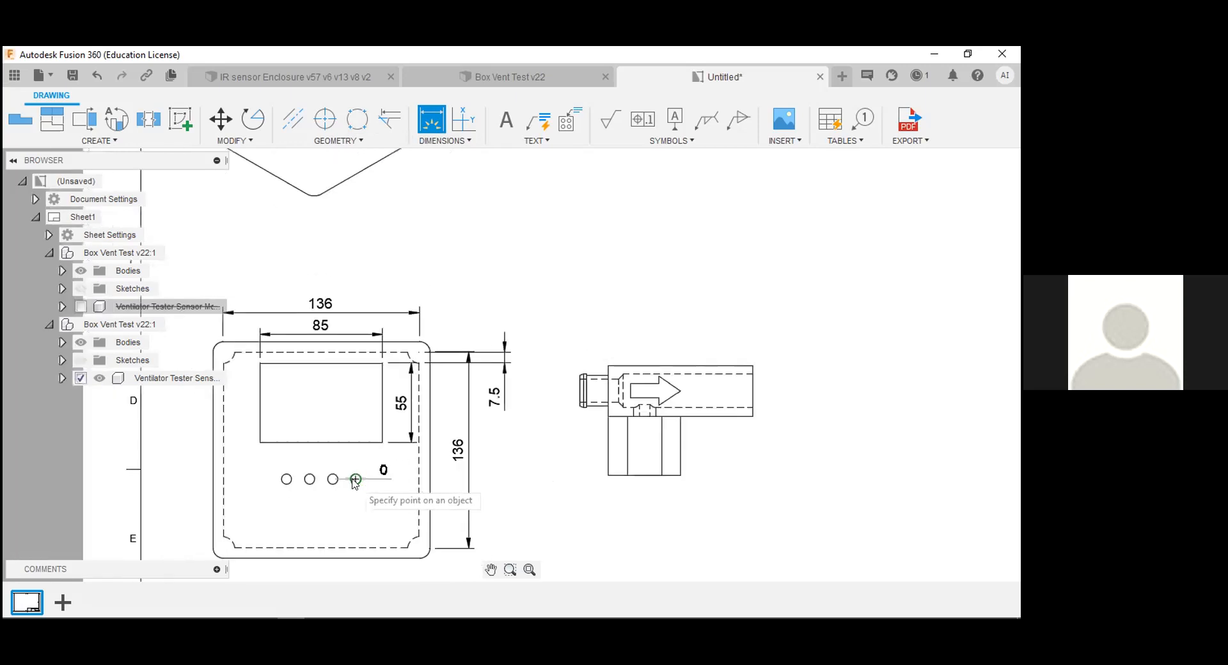
scroll(355, 480, up, 10)
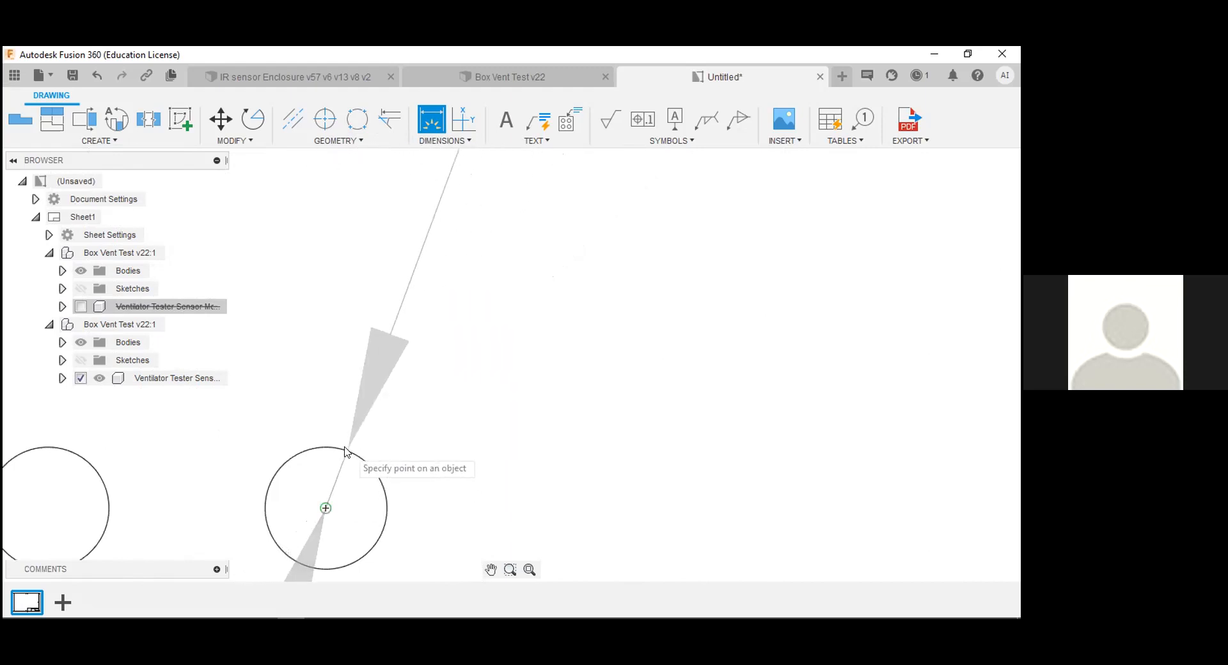
scroll(346, 451, down, 4)
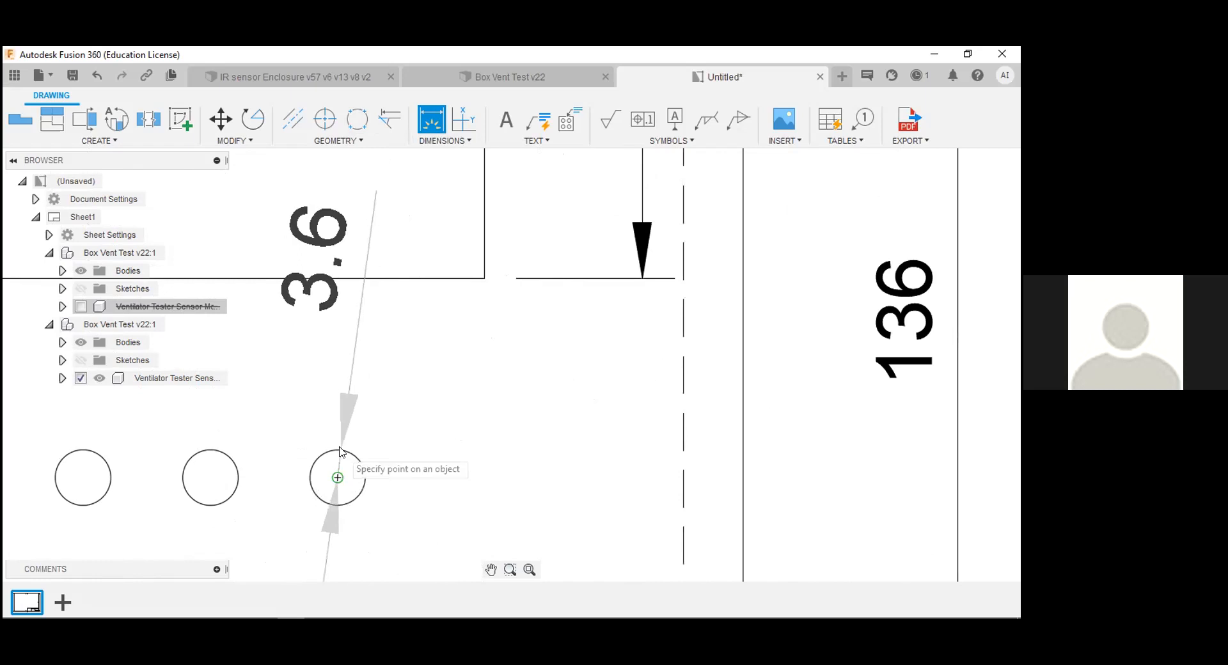
click(337, 477)
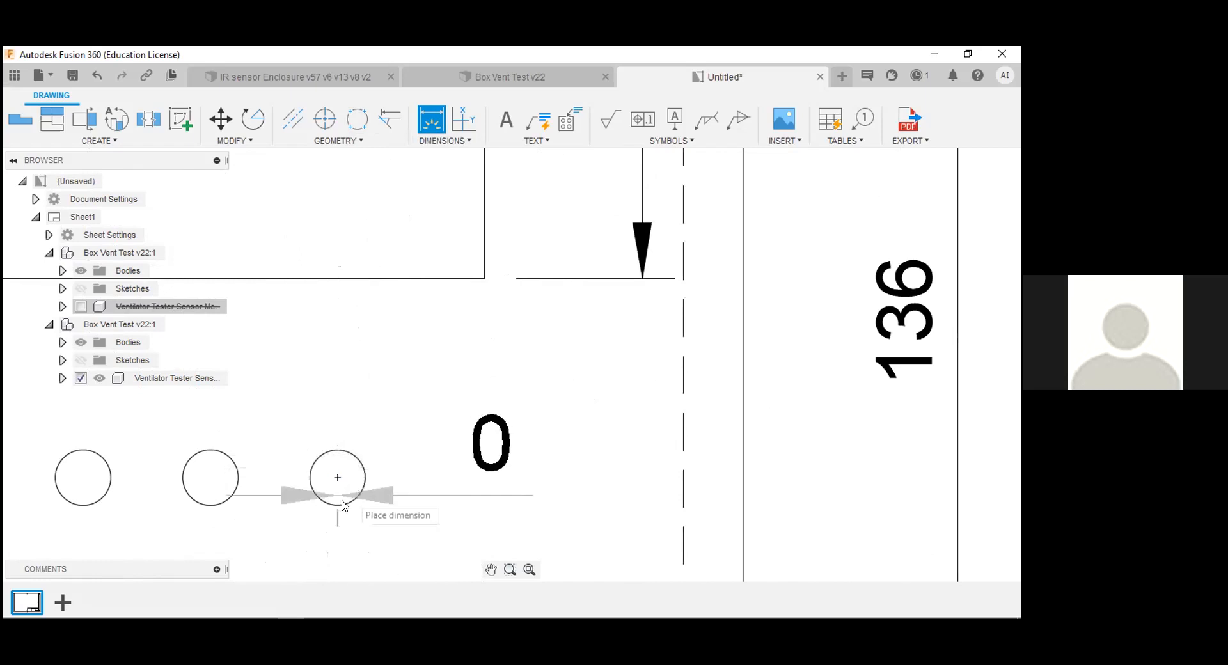
key(Escape)
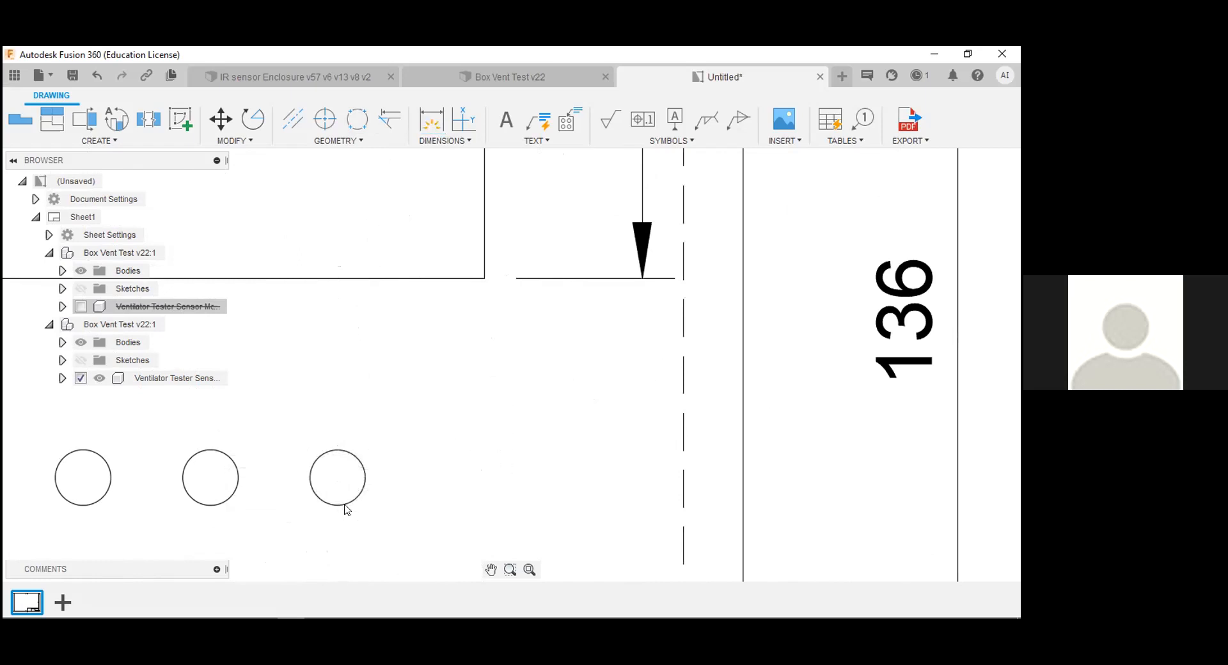
- Add a Diameter Dimension to the rightmost of the four small holes below the display window
click(463, 141)
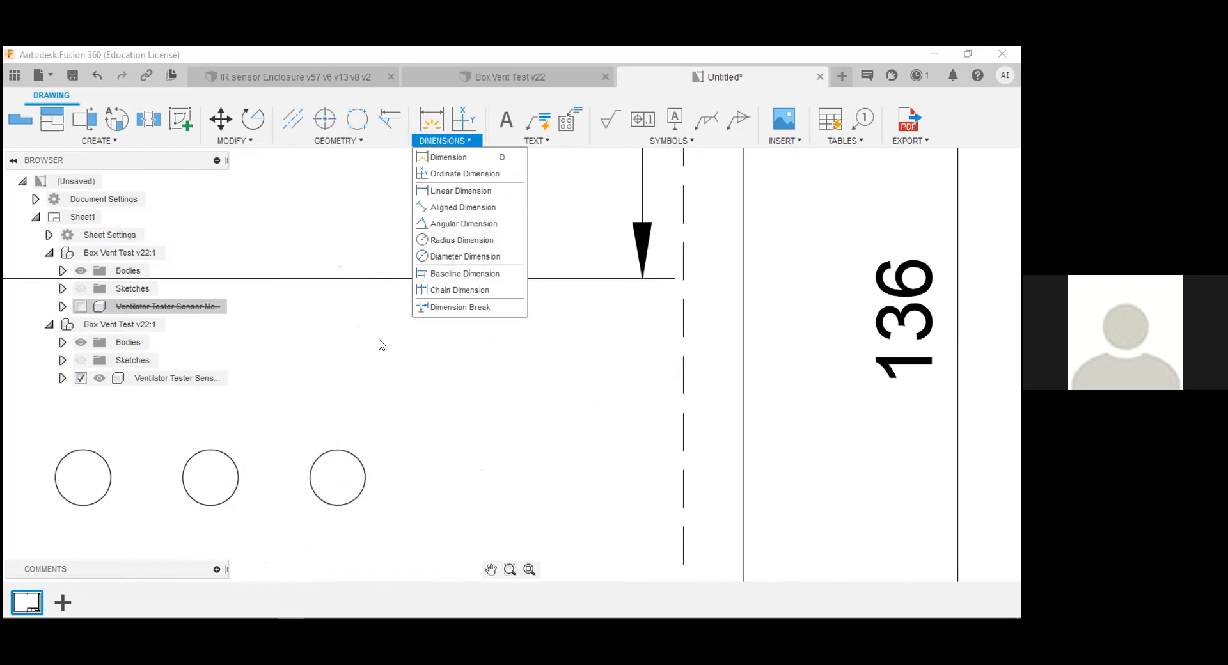
click(458, 254)
click(357, 461)
click(412, 425)
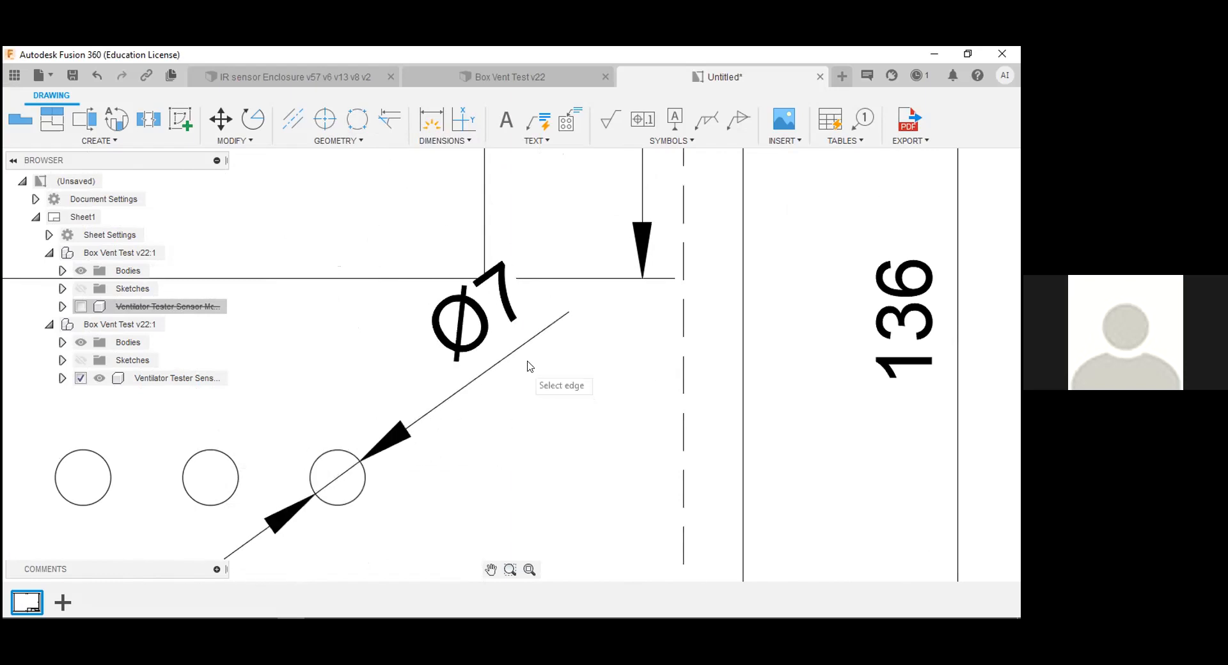
scroll(412, 363, down, 3)
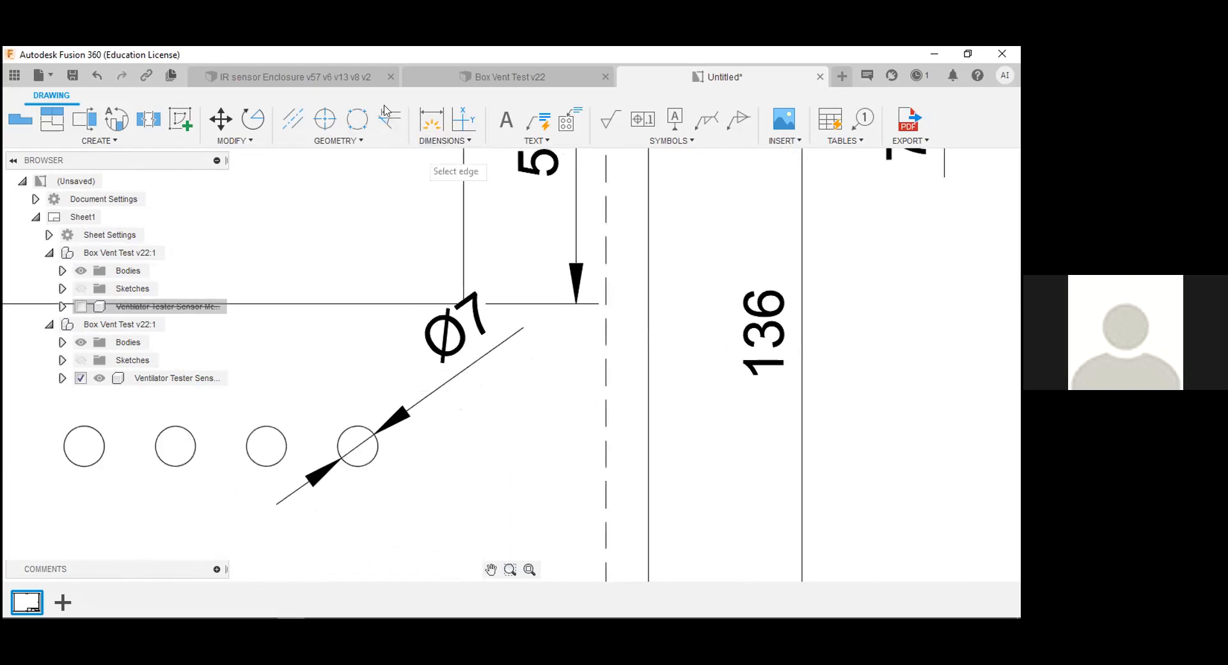
- Dimension the horizontal centre-to-centre spacing between the two rightmost small holes, placing it above them
click(432, 119)
click(358, 446)
click(284, 447)
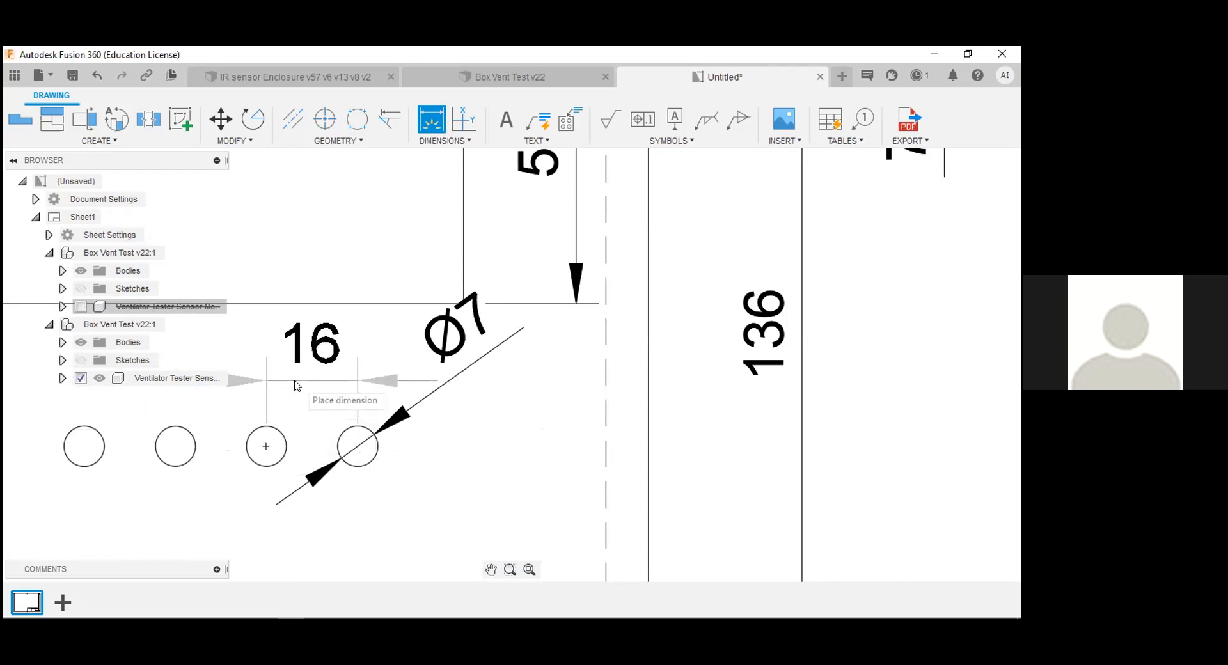
click(296, 375)
scroll(578, 394, down, 5)
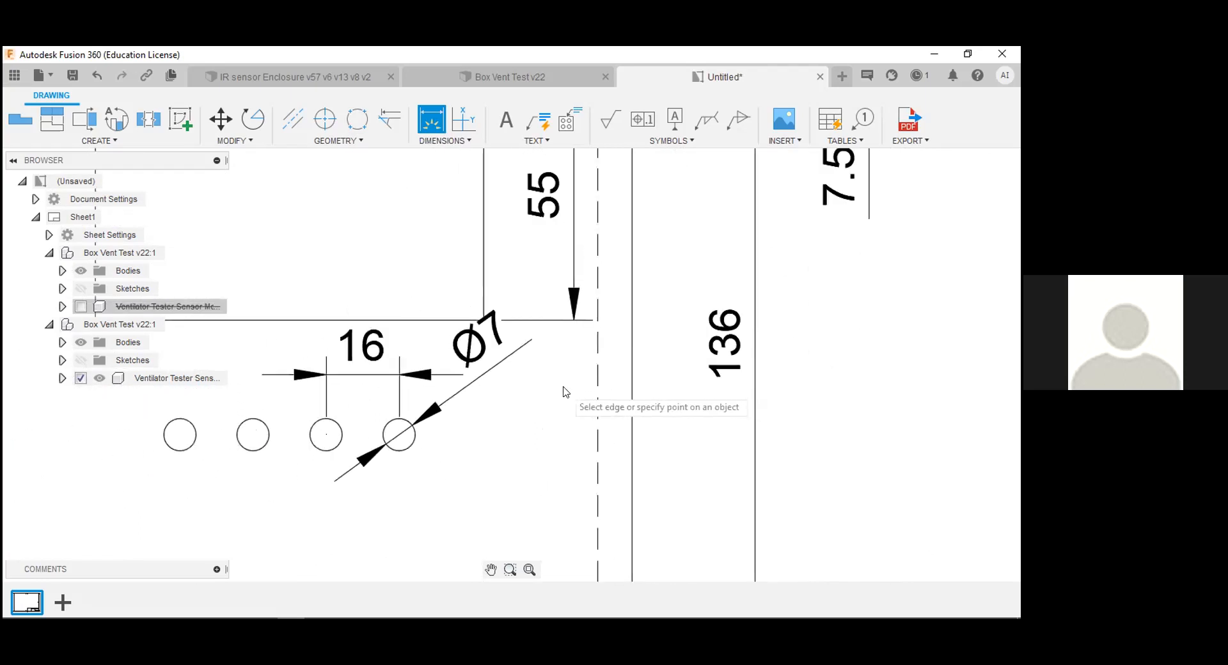
scroll(554, 392, down, 1)
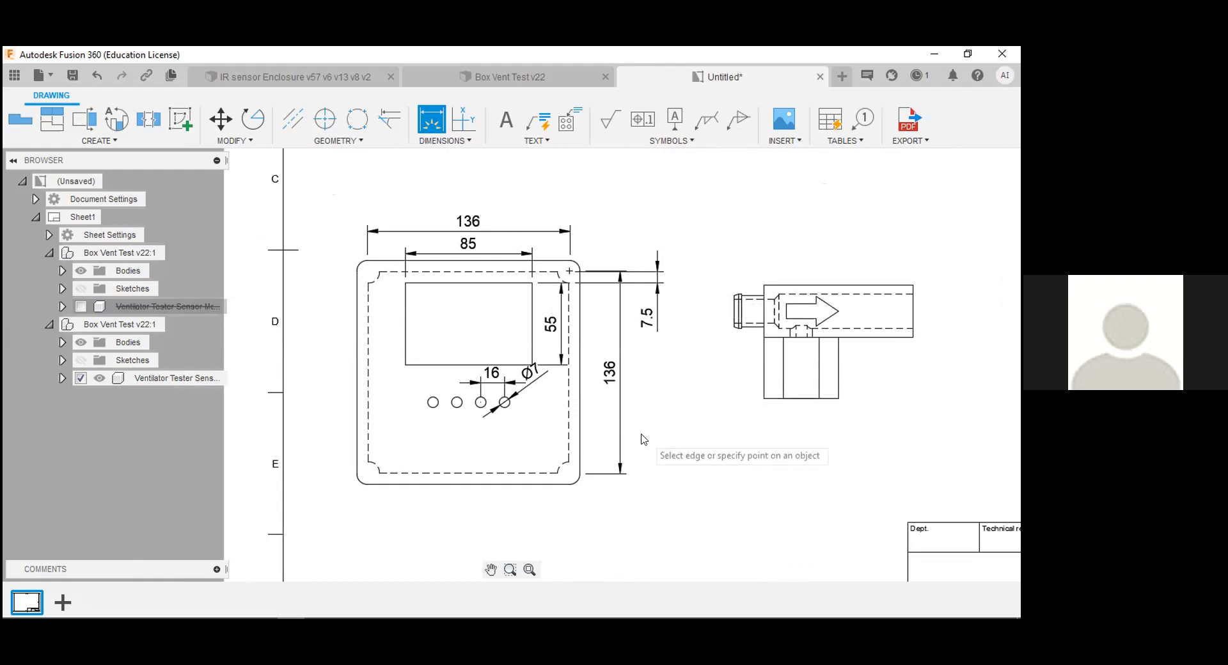
scroll(643, 437, down, 3)
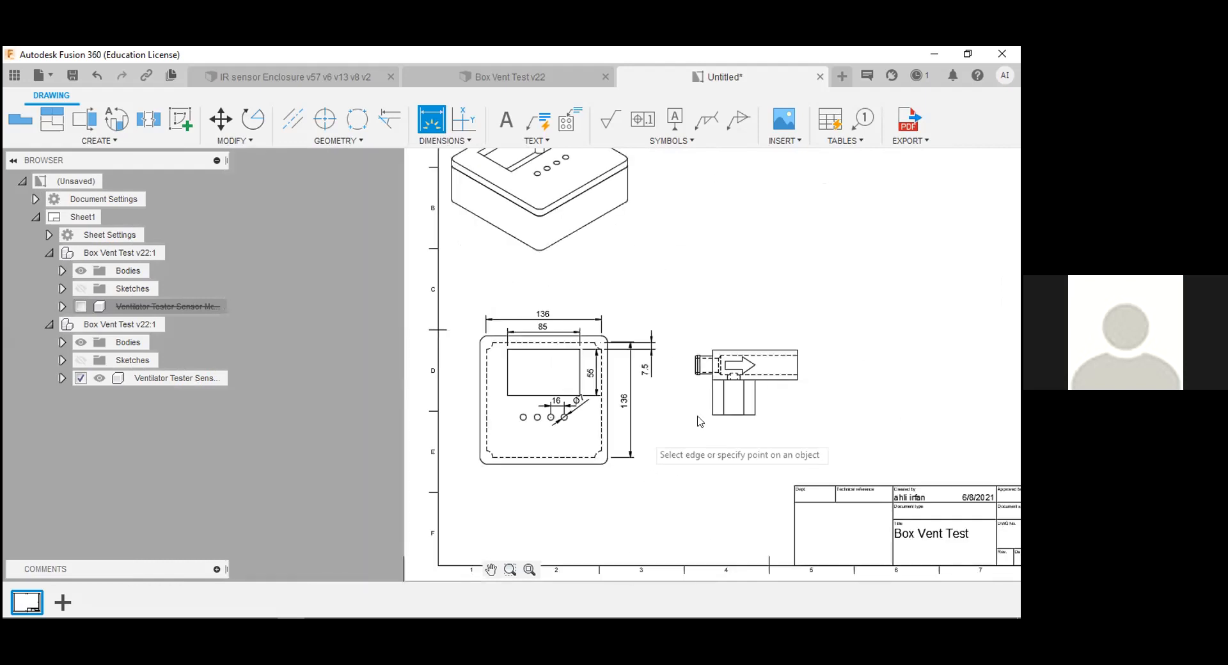
- Add a front base view at 1:2 scale above the top view, and shift it farther to the right
click(53, 121)
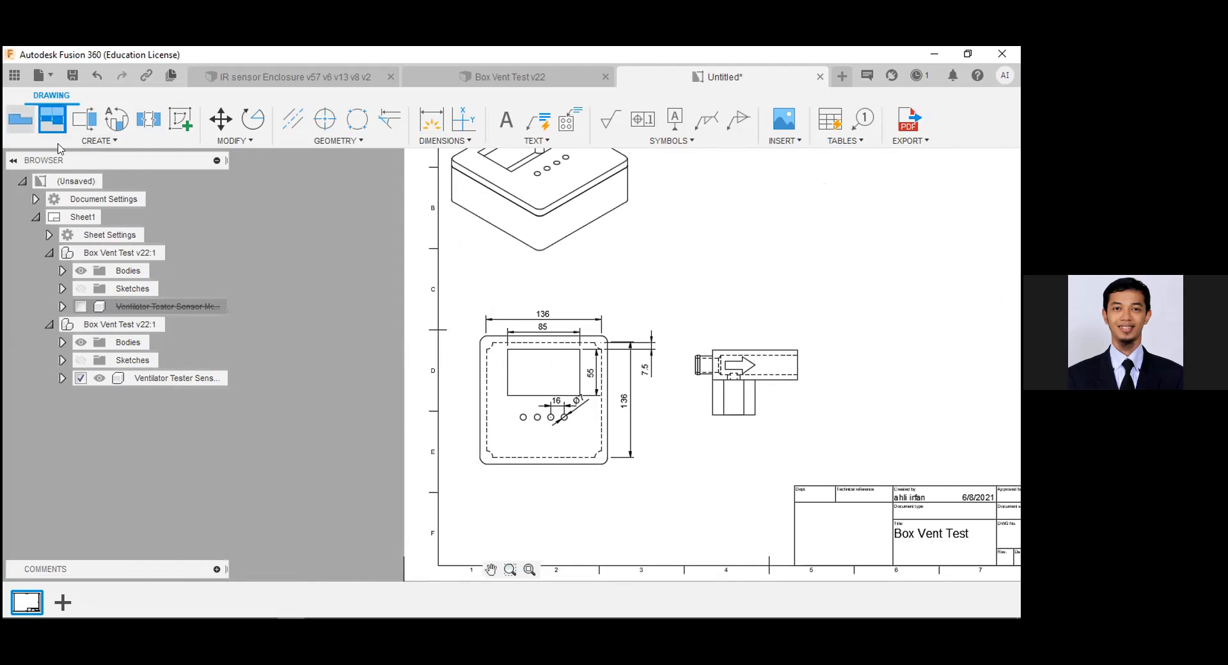
click(99, 141)
click(75, 159)
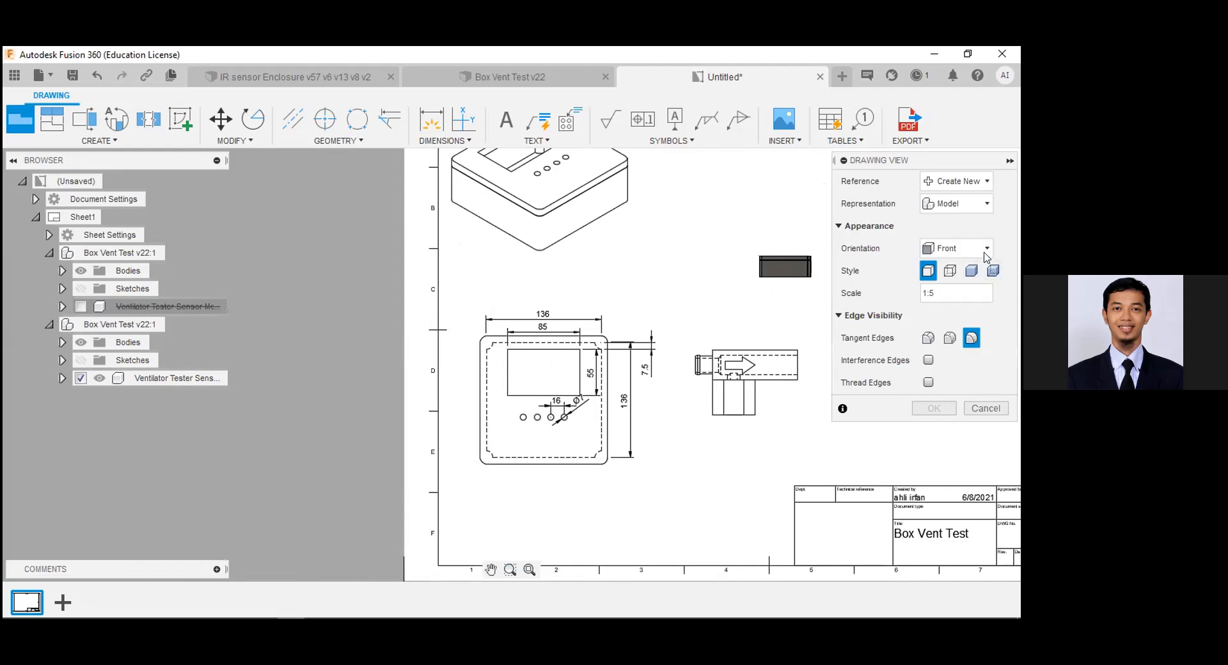
click(984, 252)
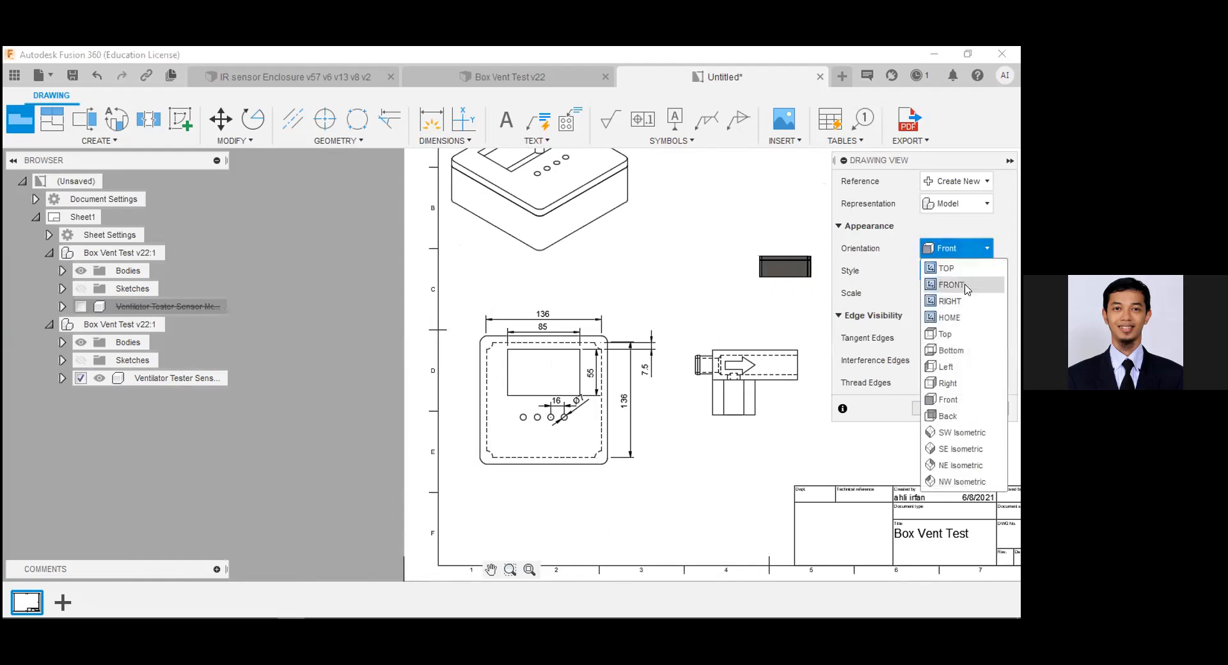
click(789, 264)
click(759, 273)
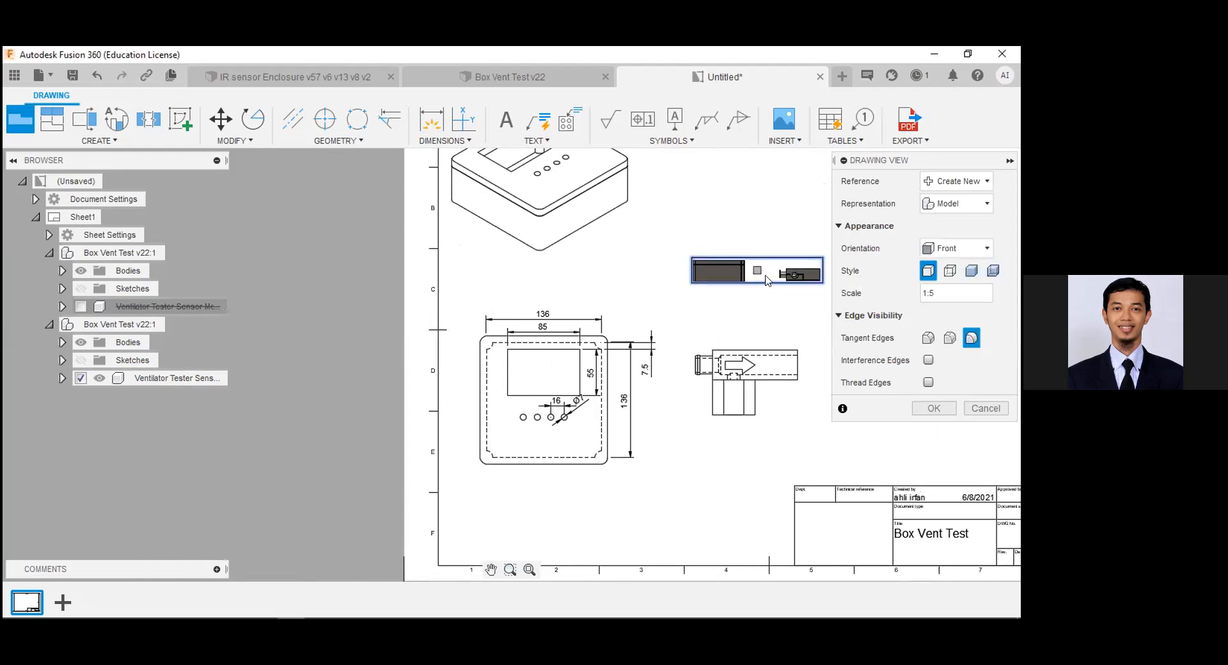
click(935, 293)
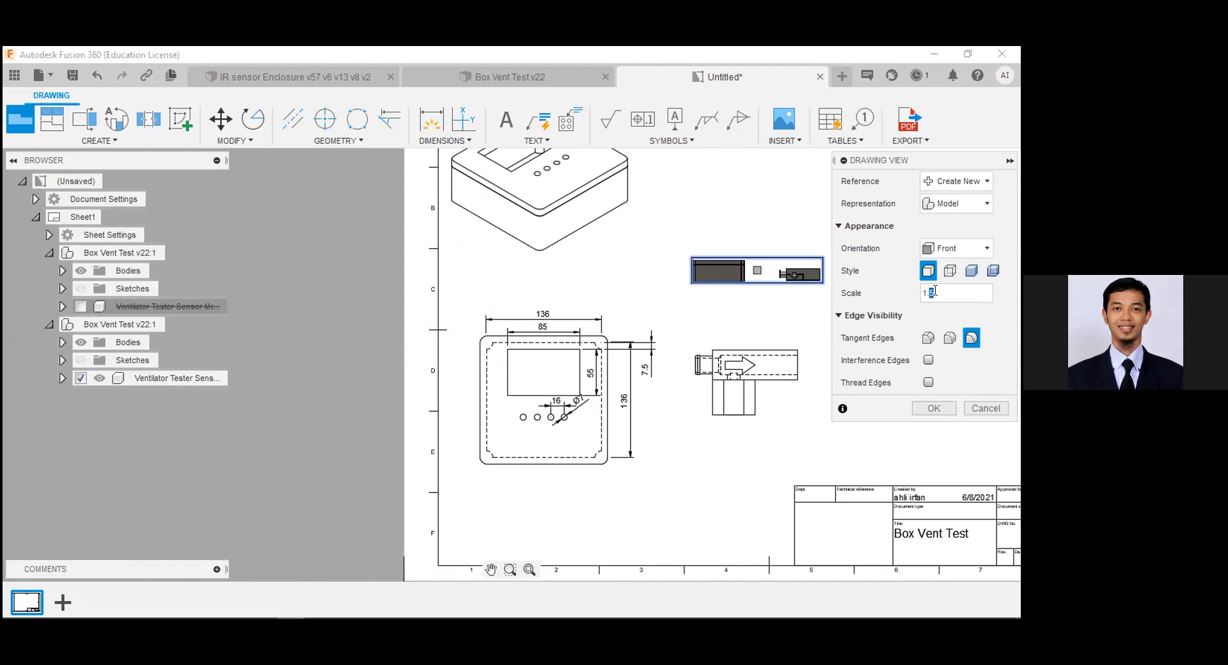
text(1:2)
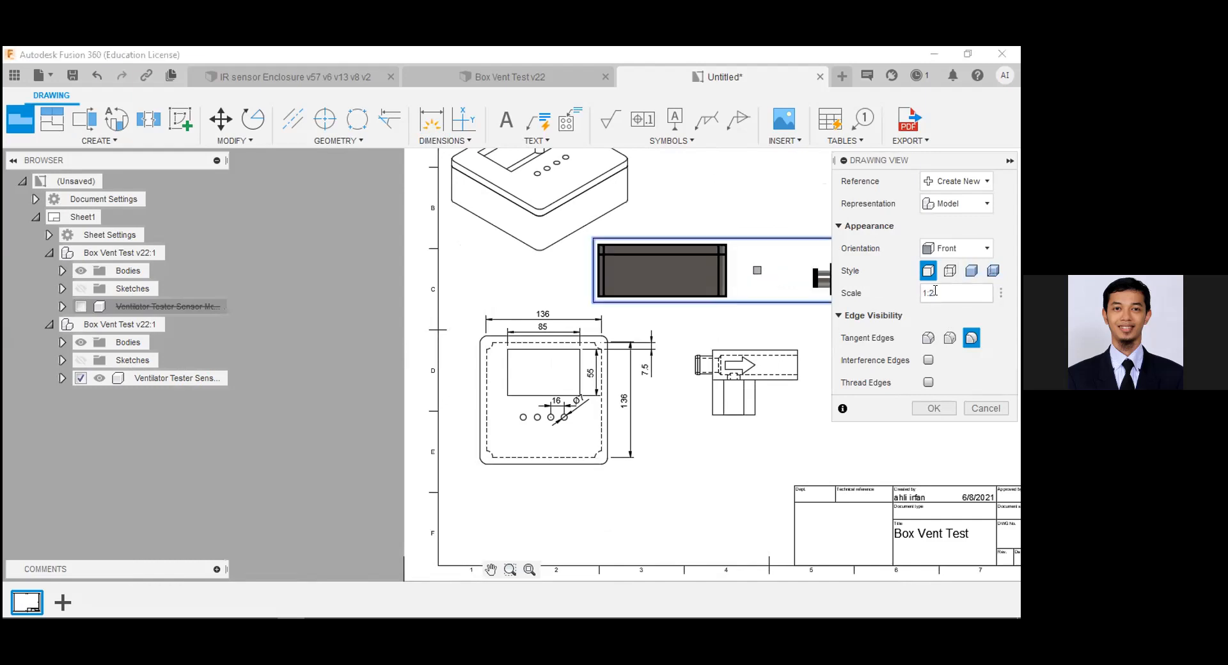
click(934, 408)
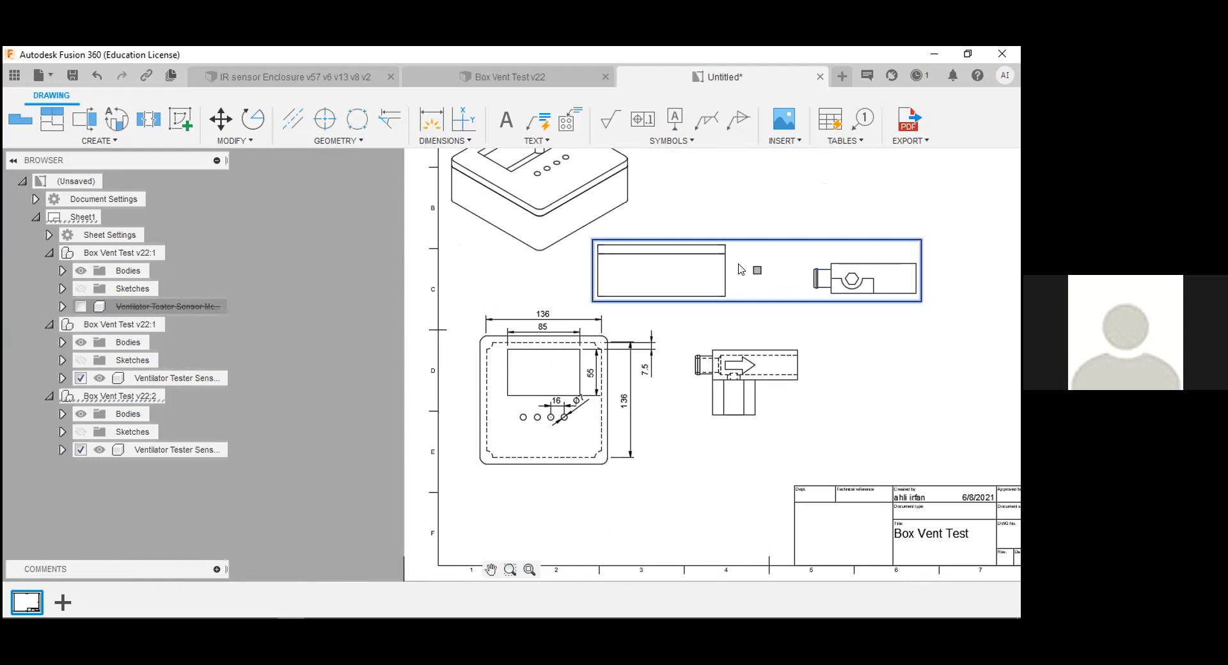
drag(756, 271, 821, 268)
click(889, 375)
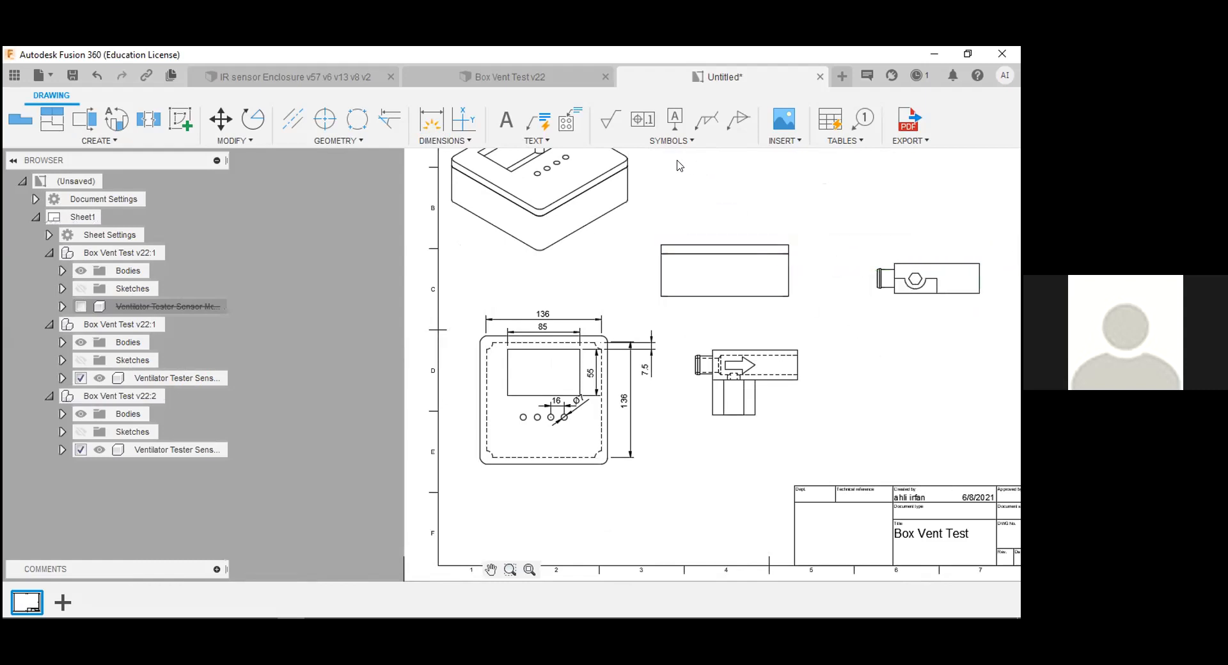
- Dimension the heights of the box body and the lid along the left side of the front view
click(427, 119)
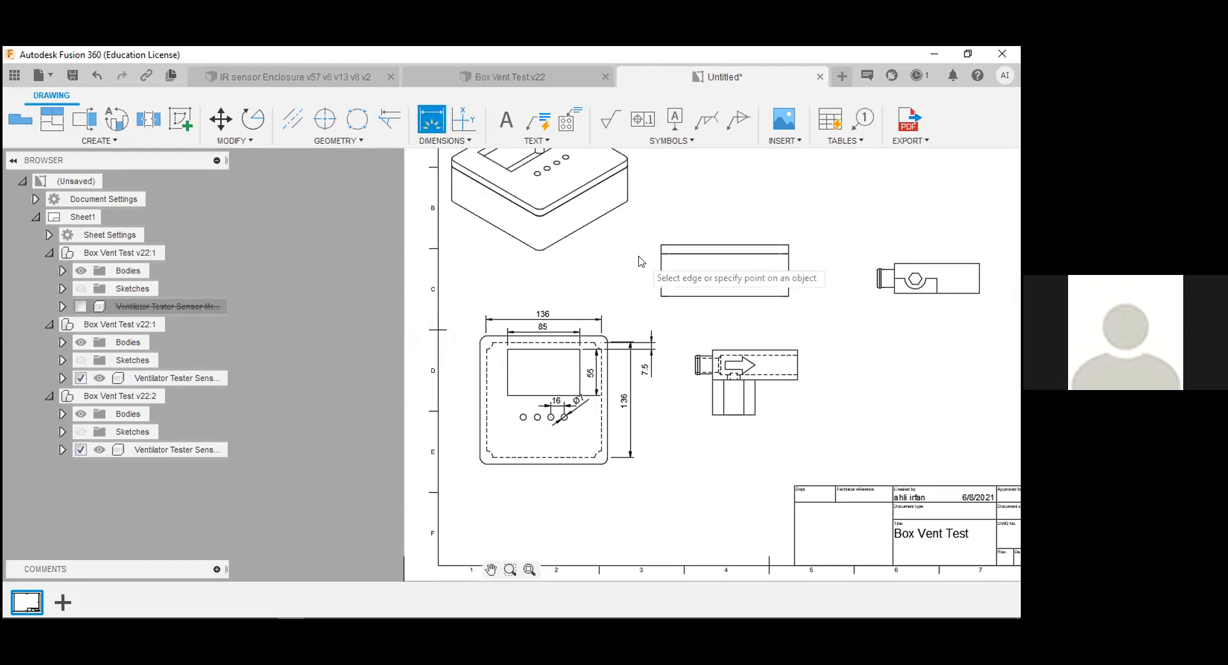
click(661, 273)
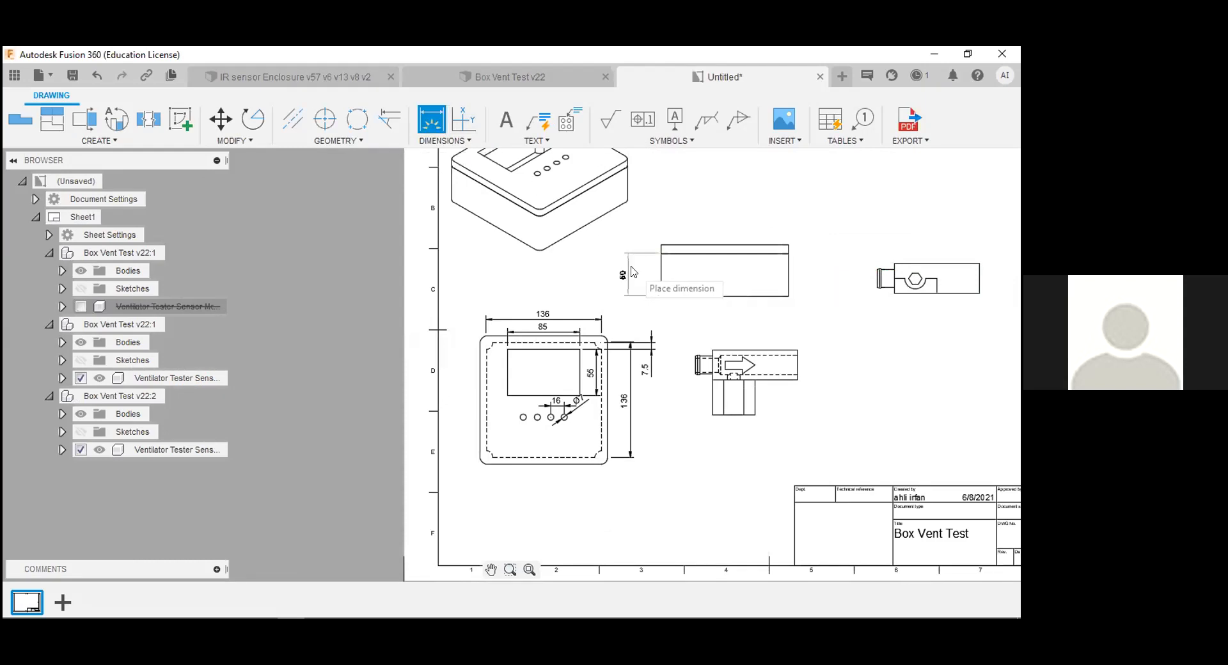
click(632, 272)
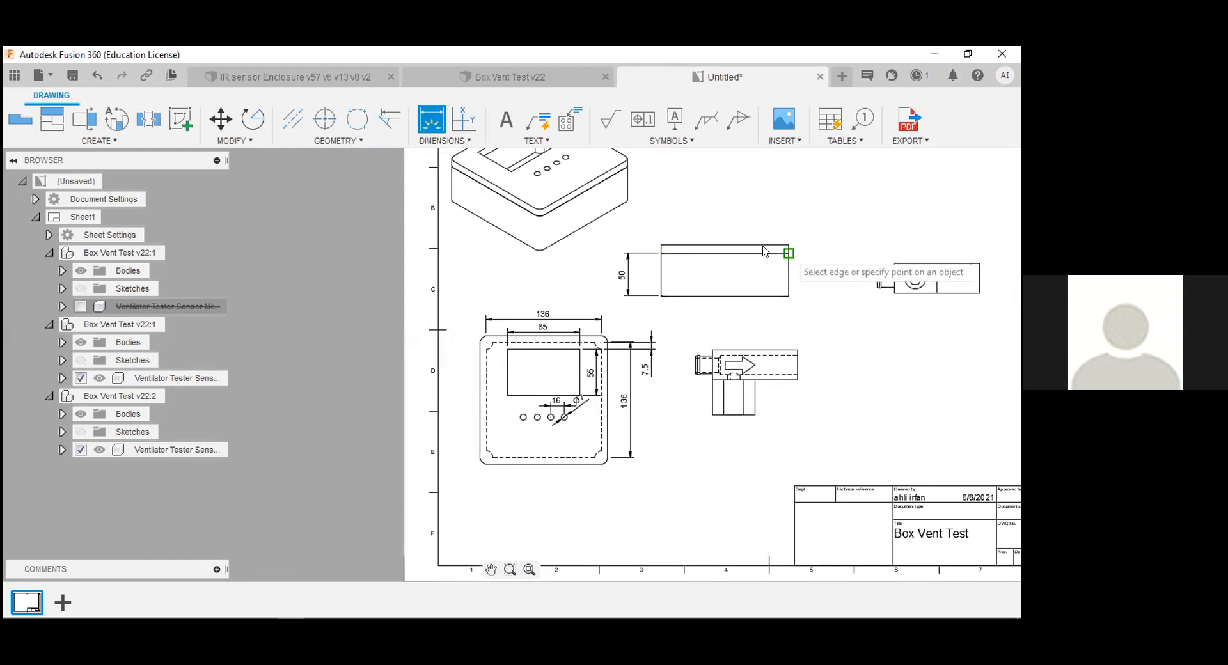
scroll(734, 248, up, 5)
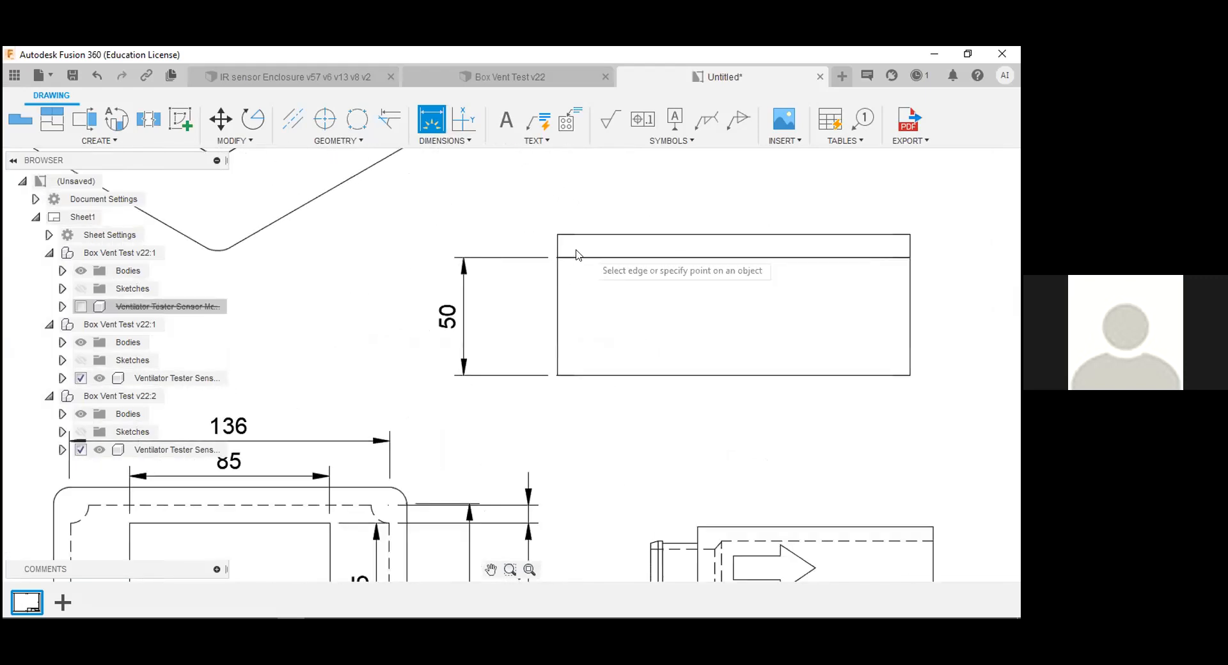
click(562, 247)
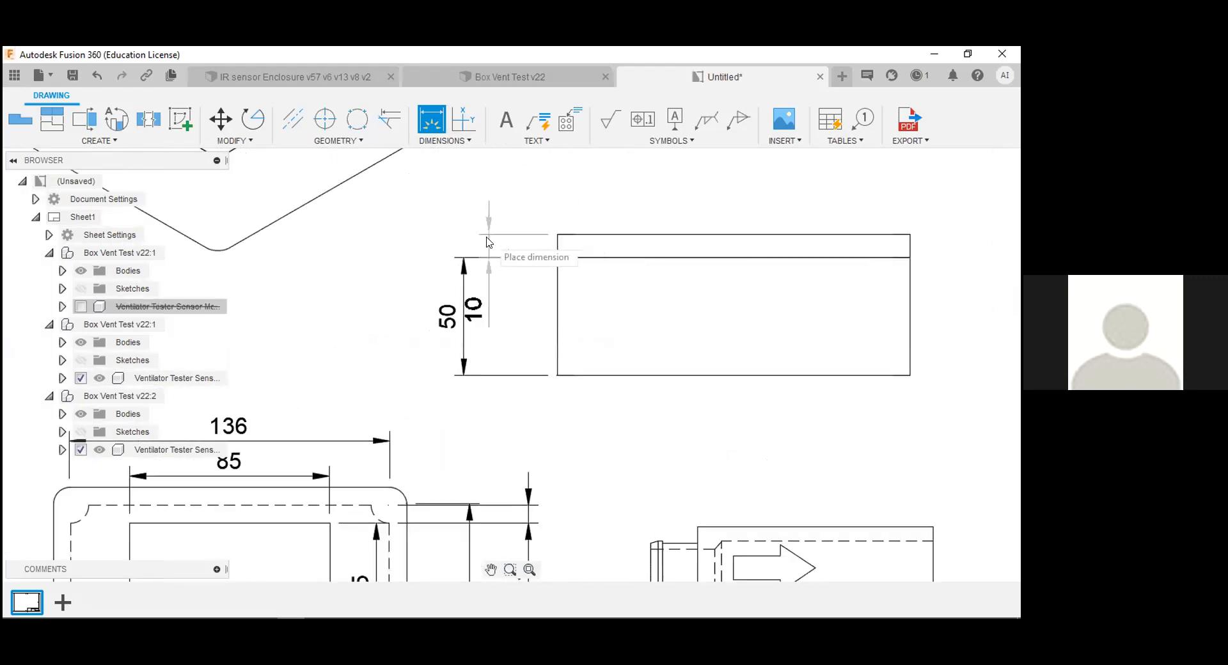
click(510, 243)
scroll(673, 433, down, 2)
scroll(676, 433, down, 2)
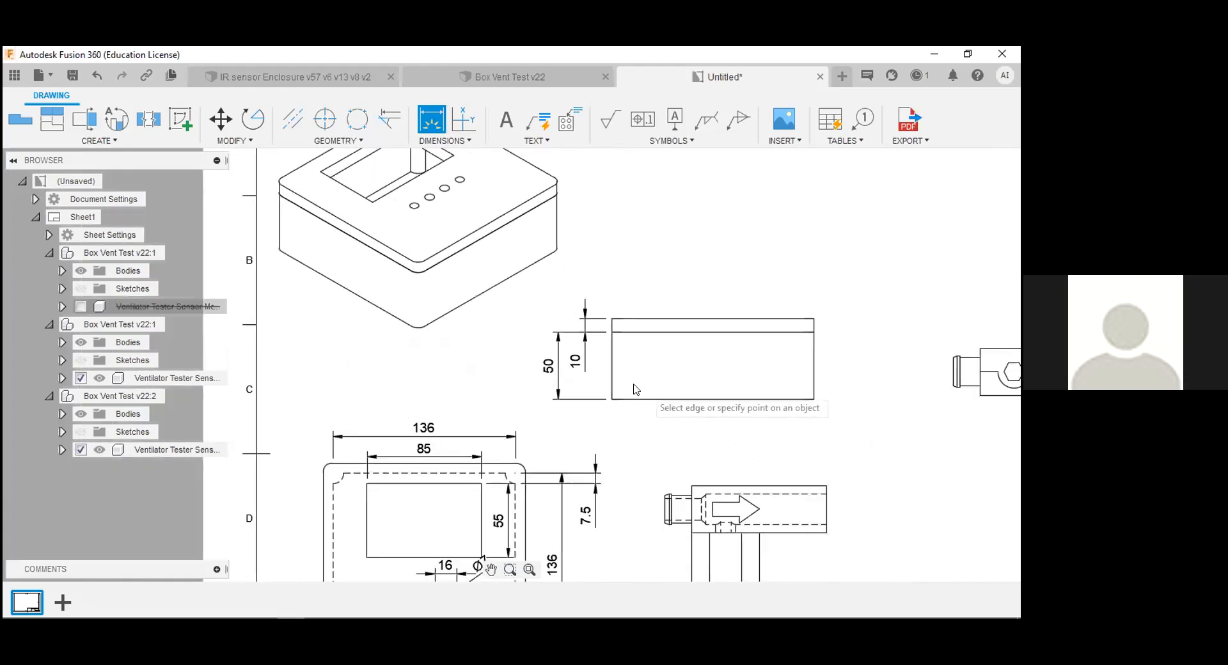
key(Escape)
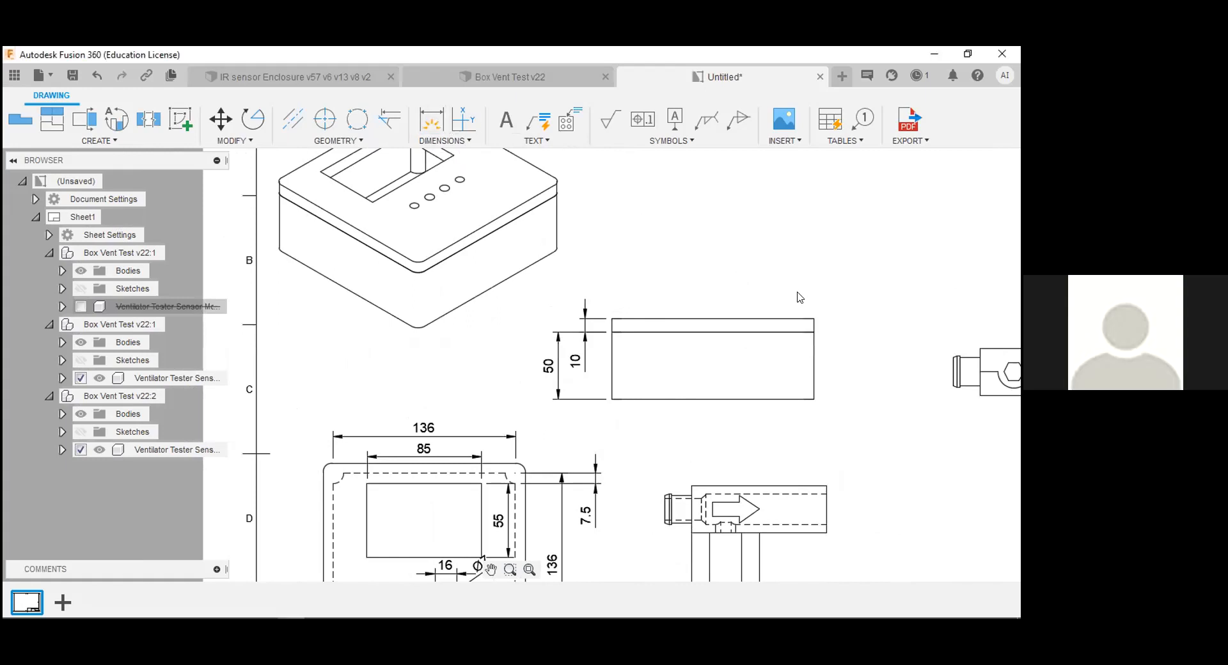
- Examine the drawing's document settings, including text height, dimension units and precision
scroll(754, 473, down, 2)
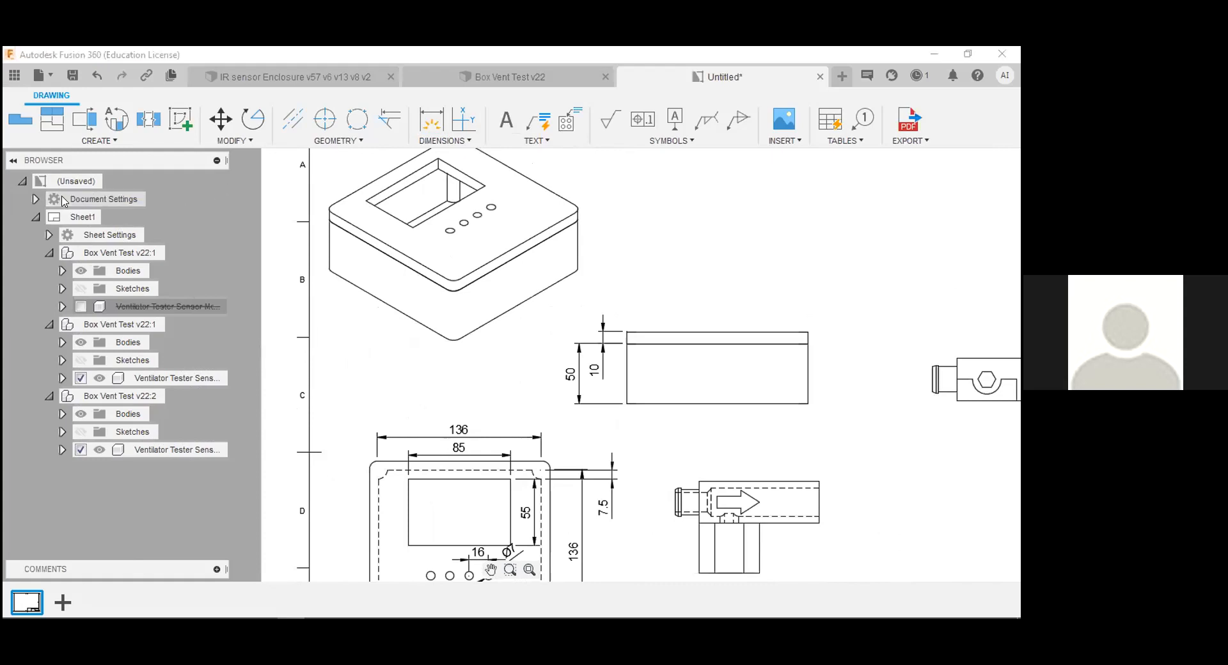
click(36, 199)
click(36, 199)
click(36, 199)
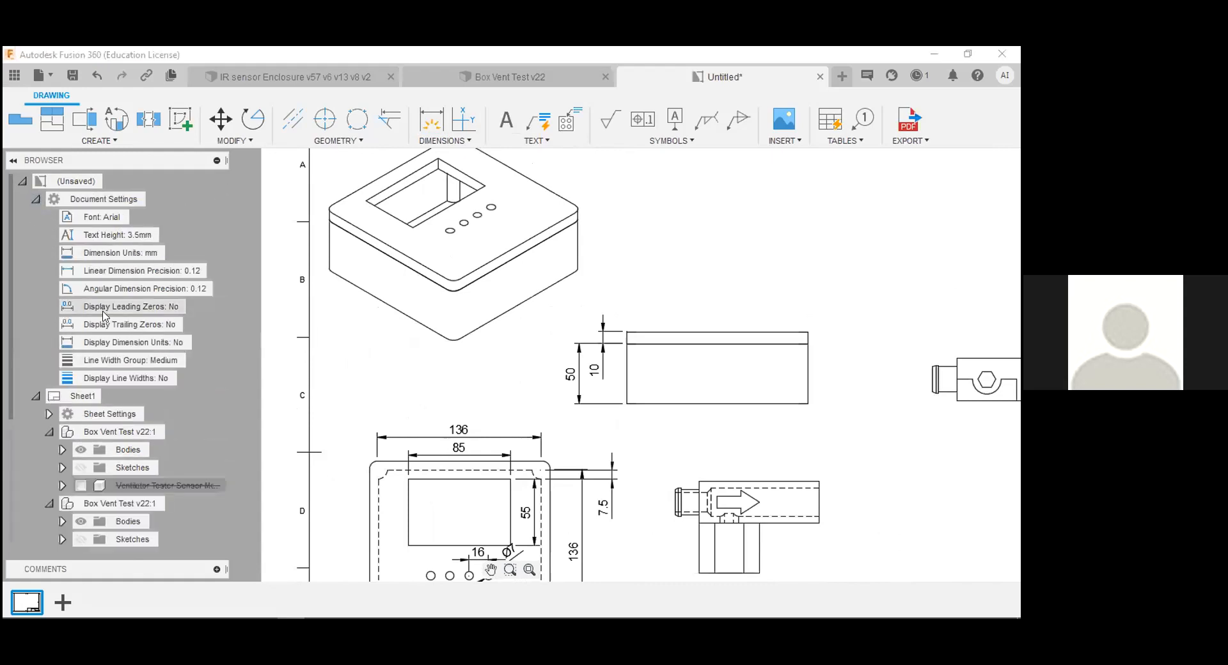
mouse_move(138, 256)
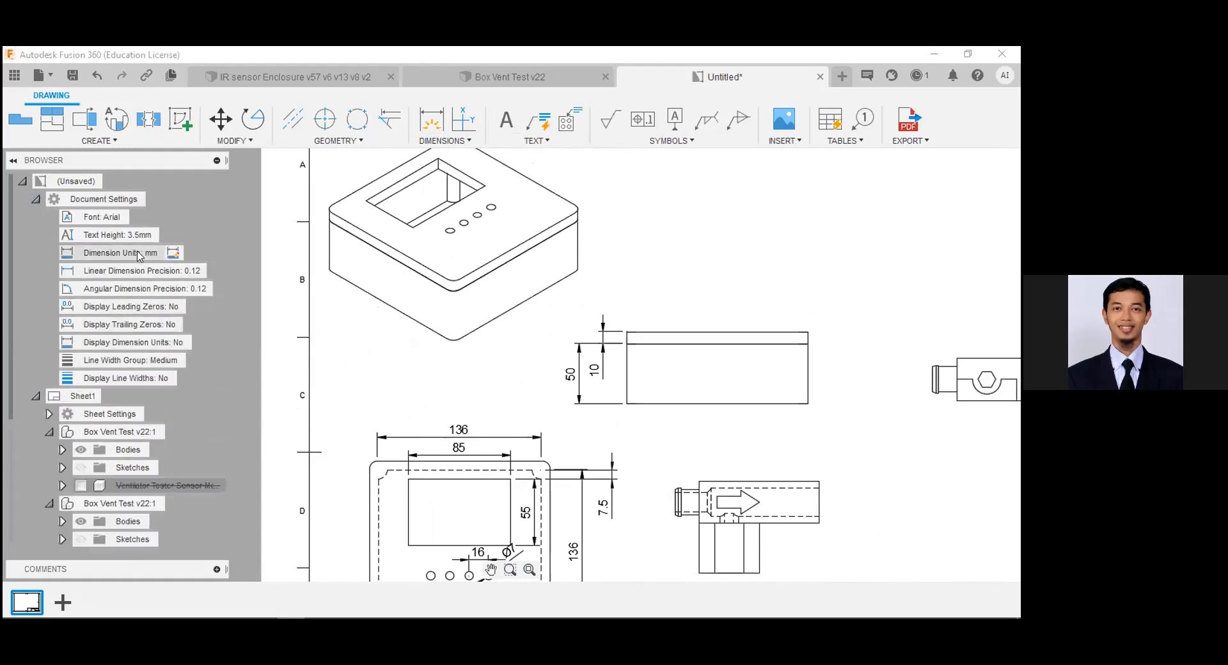
click(37, 199)
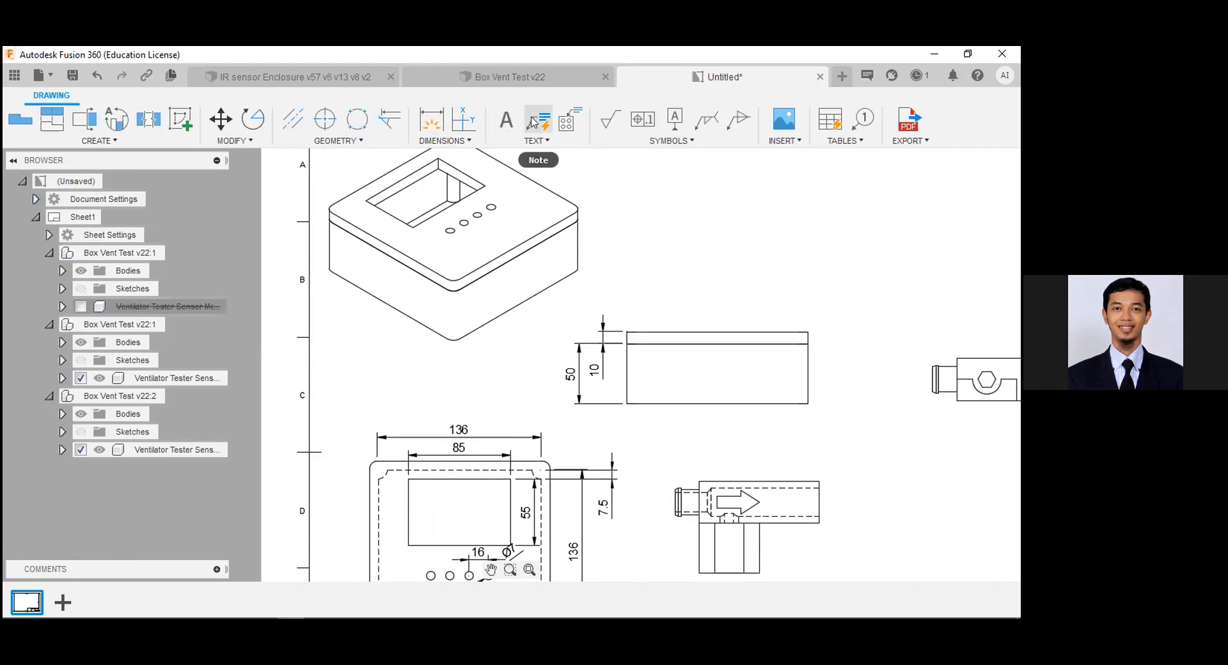
click(505, 119)
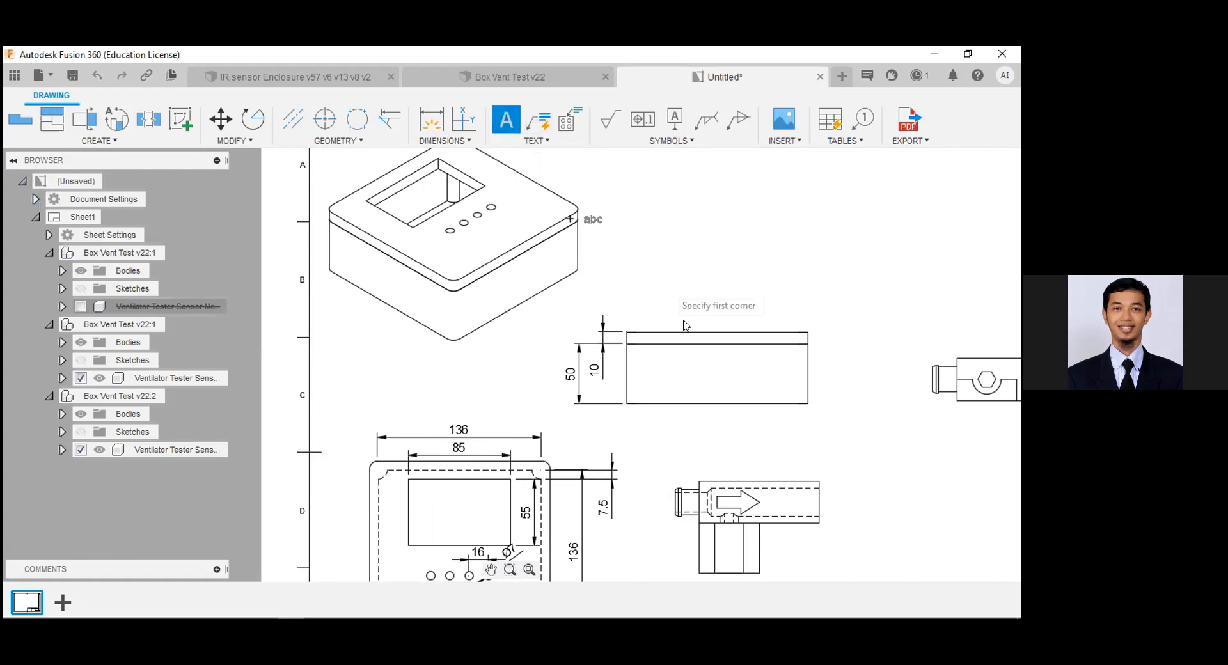
click(626, 332)
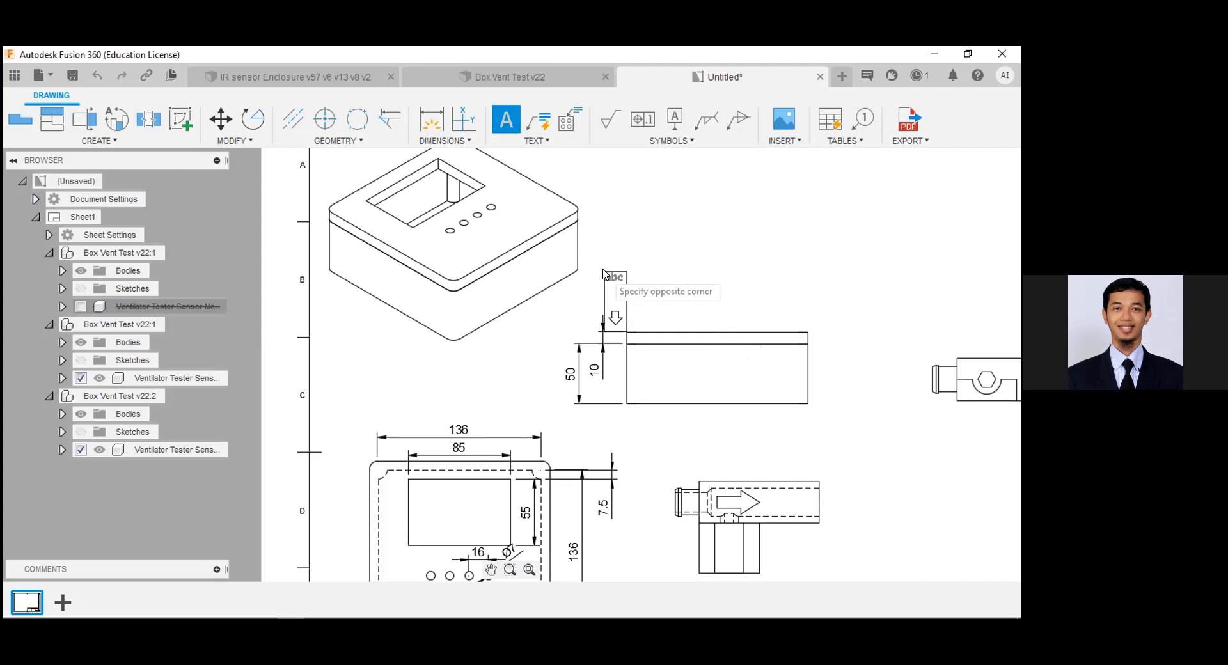
key(Escape)
click(538, 119)
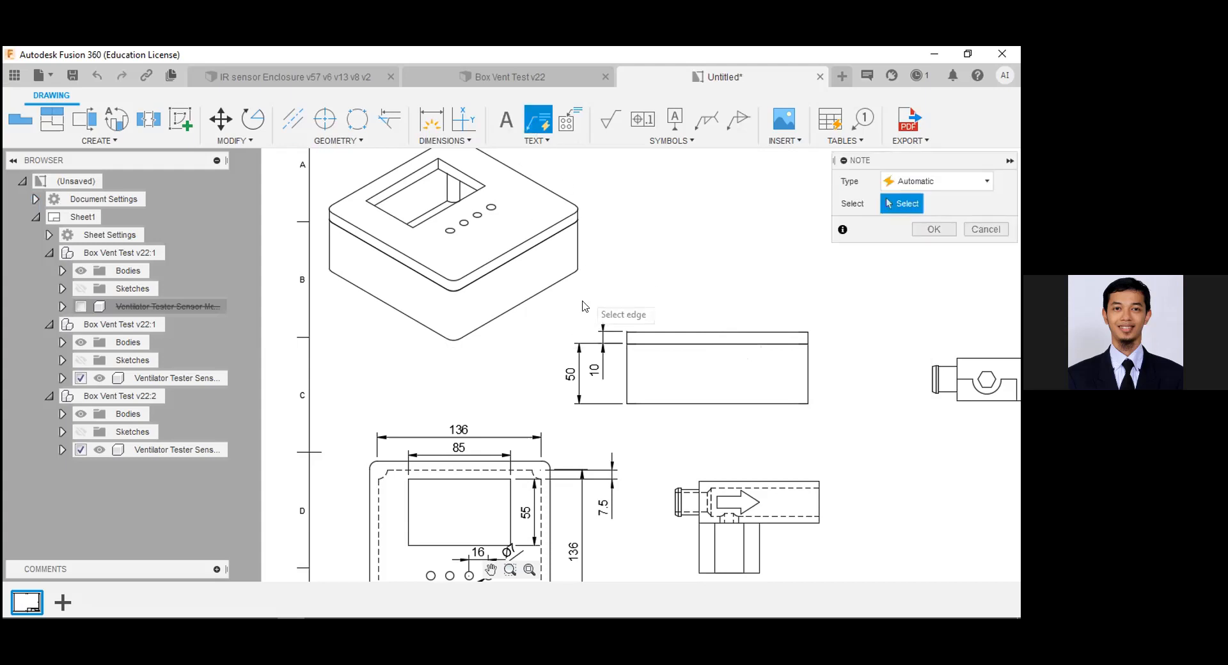
click(628, 337)
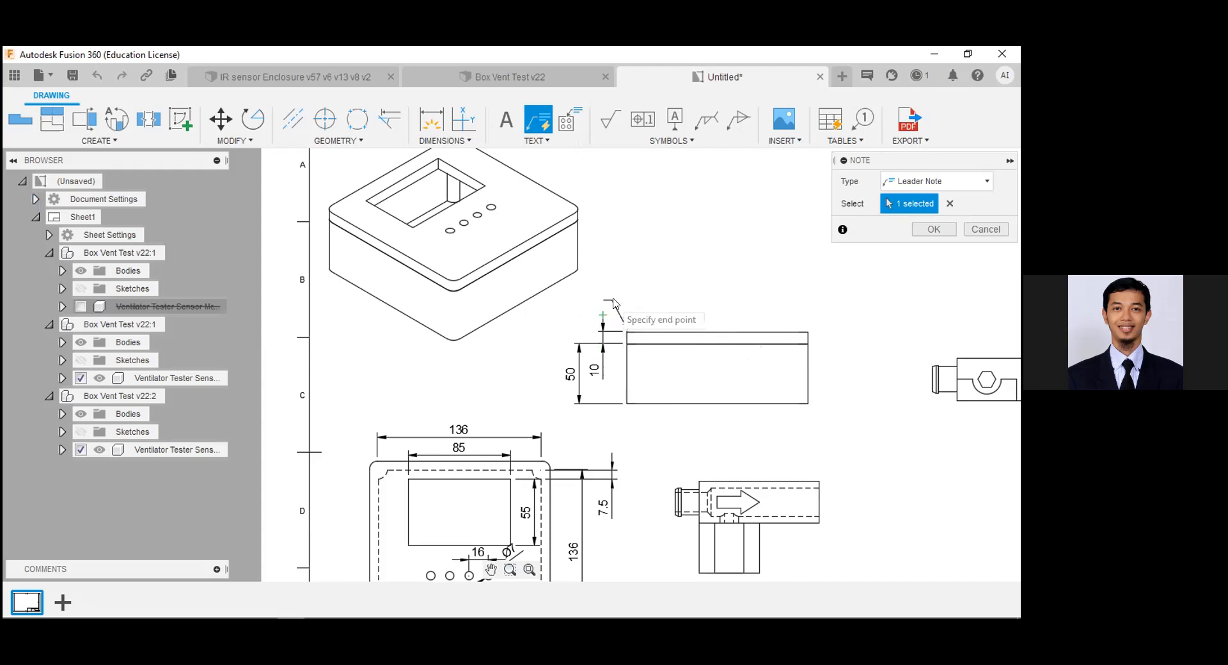
key(Escape)
- Review the sheet's arrangement of dimensioned views and its title block
scroll(636, 333, down, 2)
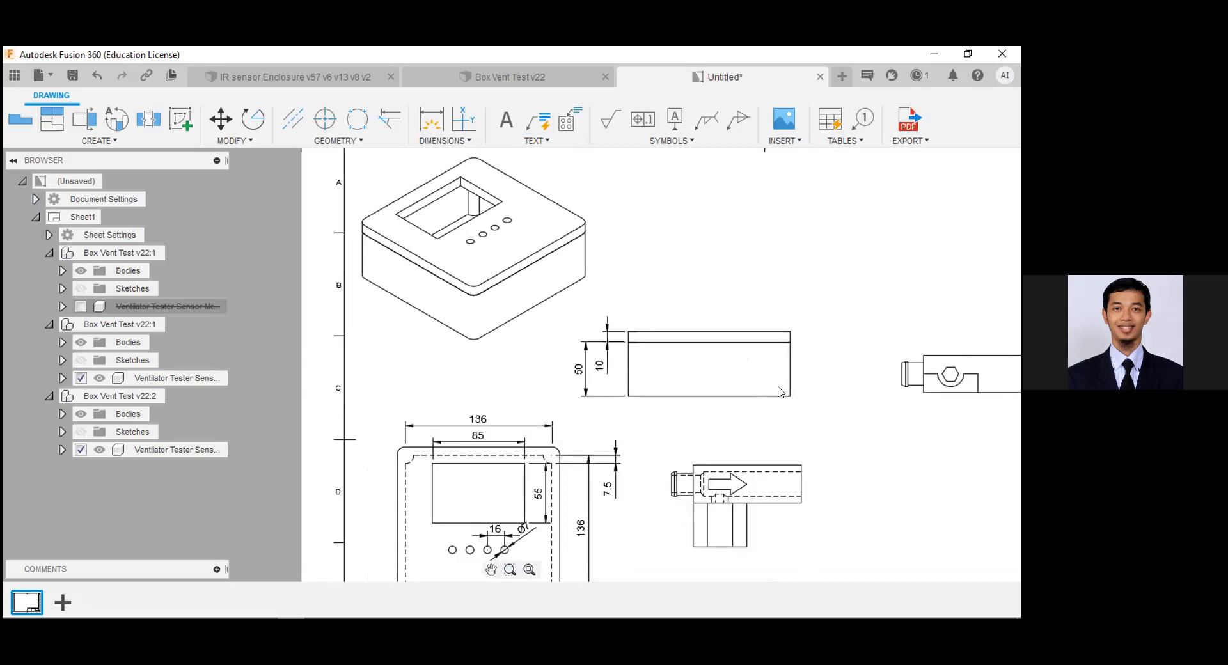
scroll(784, 389, down, 3)
scroll(784, 389, up, 2)
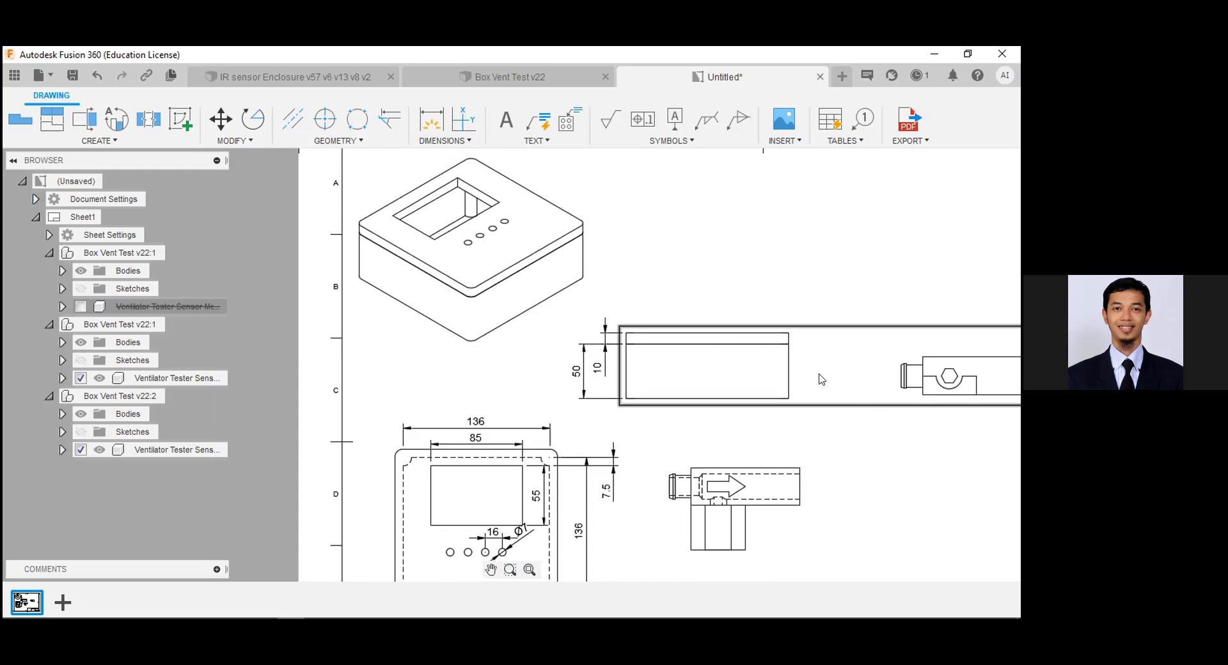
scroll(820, 379, down, 3)
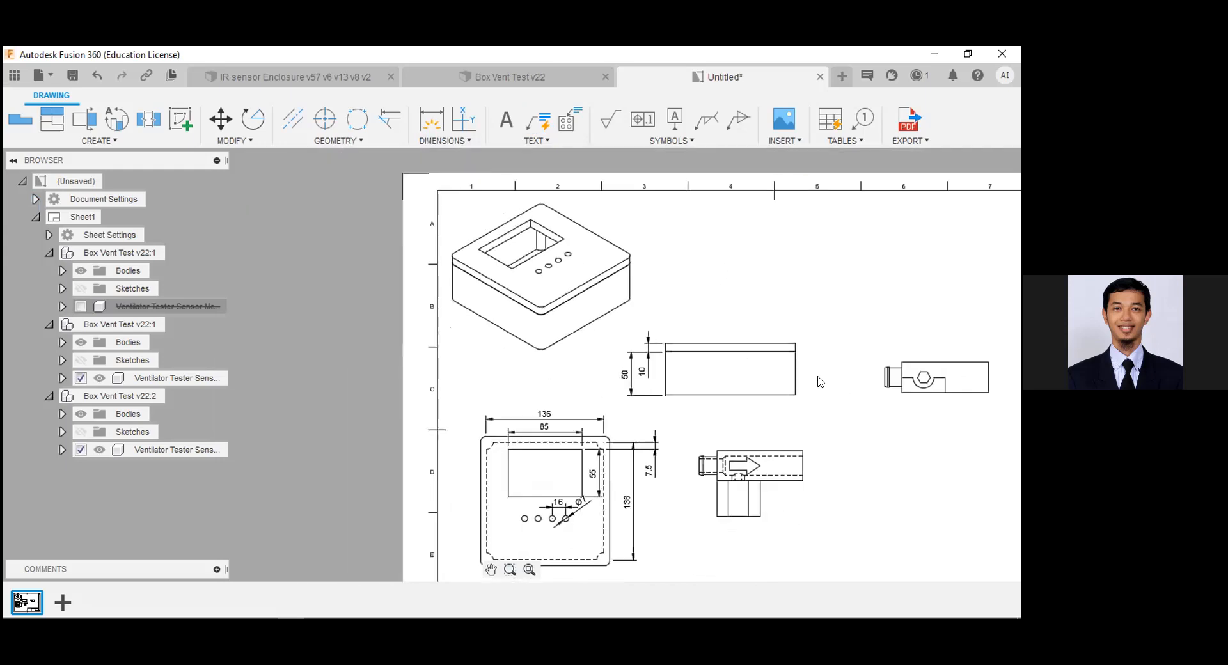
click(490, 569)
drag(662, 420, 491, 314)
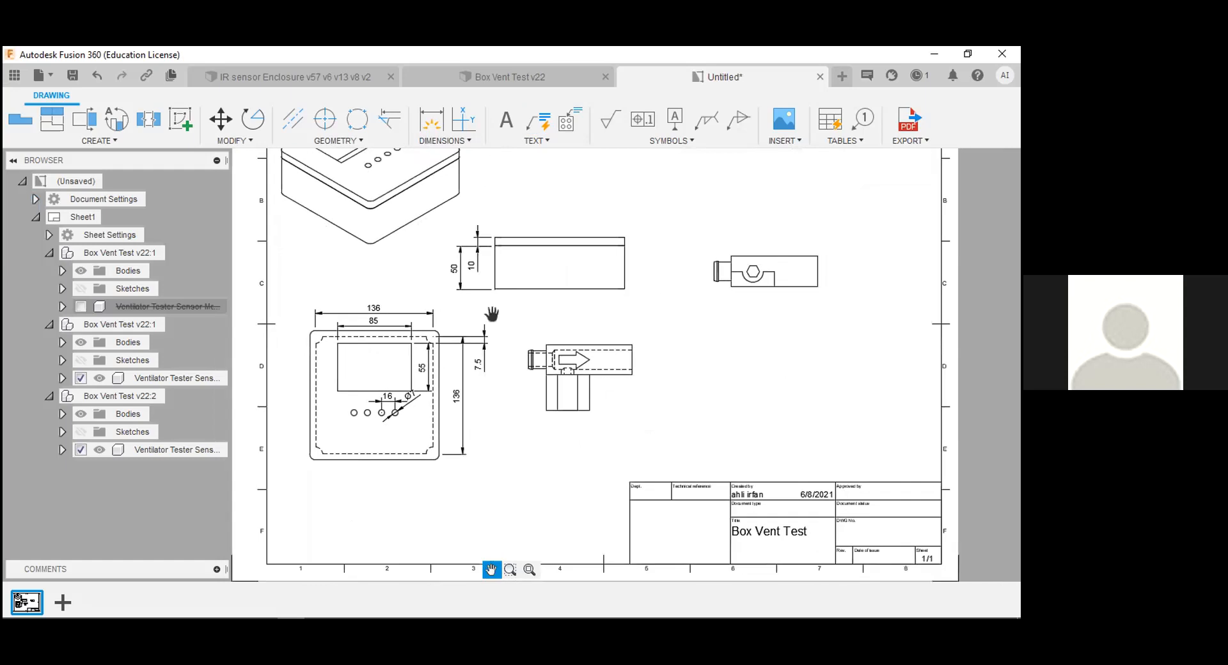
scroll(484, 351, up, 3)
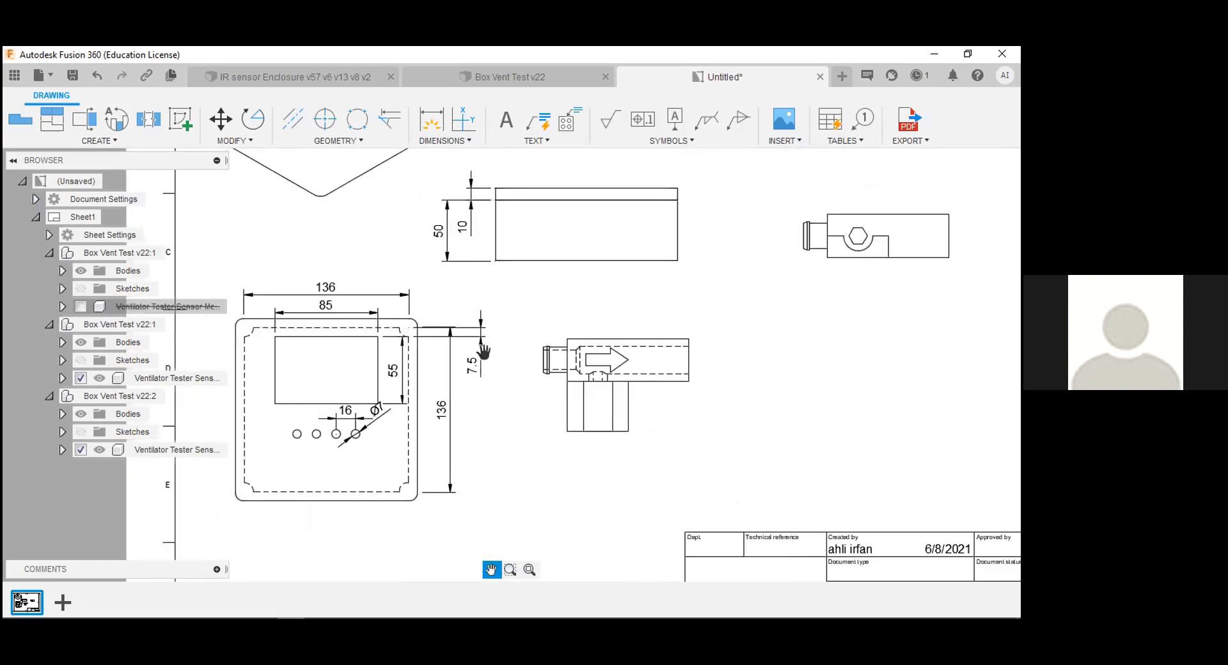
key(Escape)
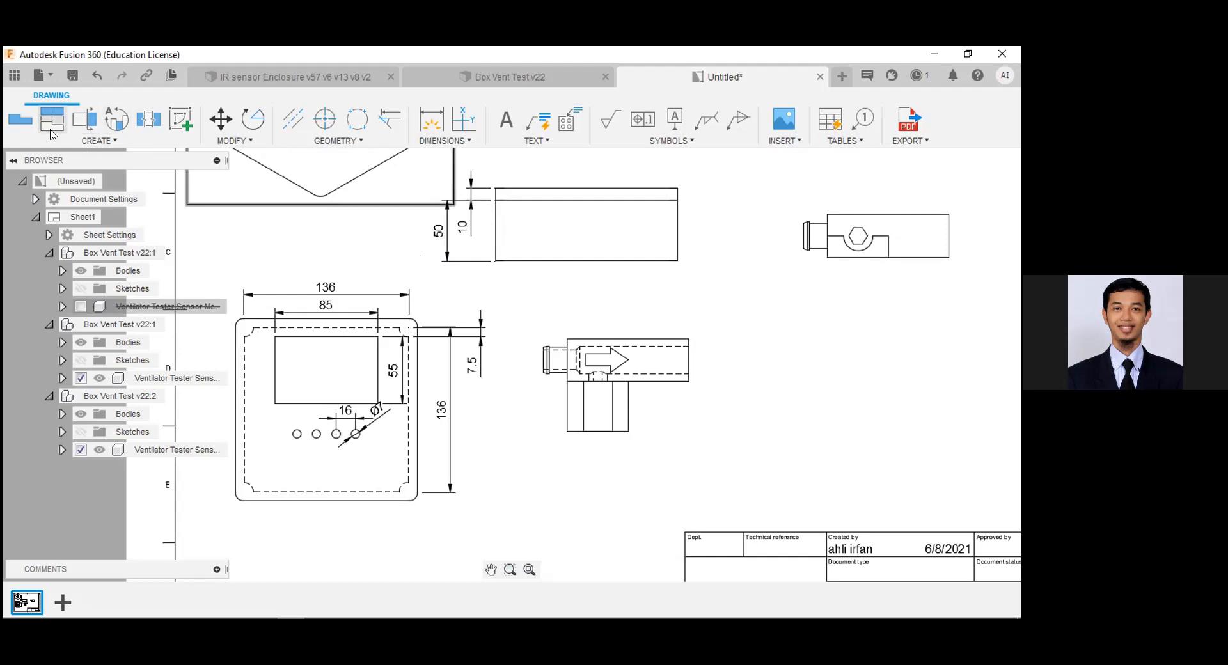
- Look at the drawing creation options in the Box Vent Test design, and return to the untitled drawing
click(499, 78)
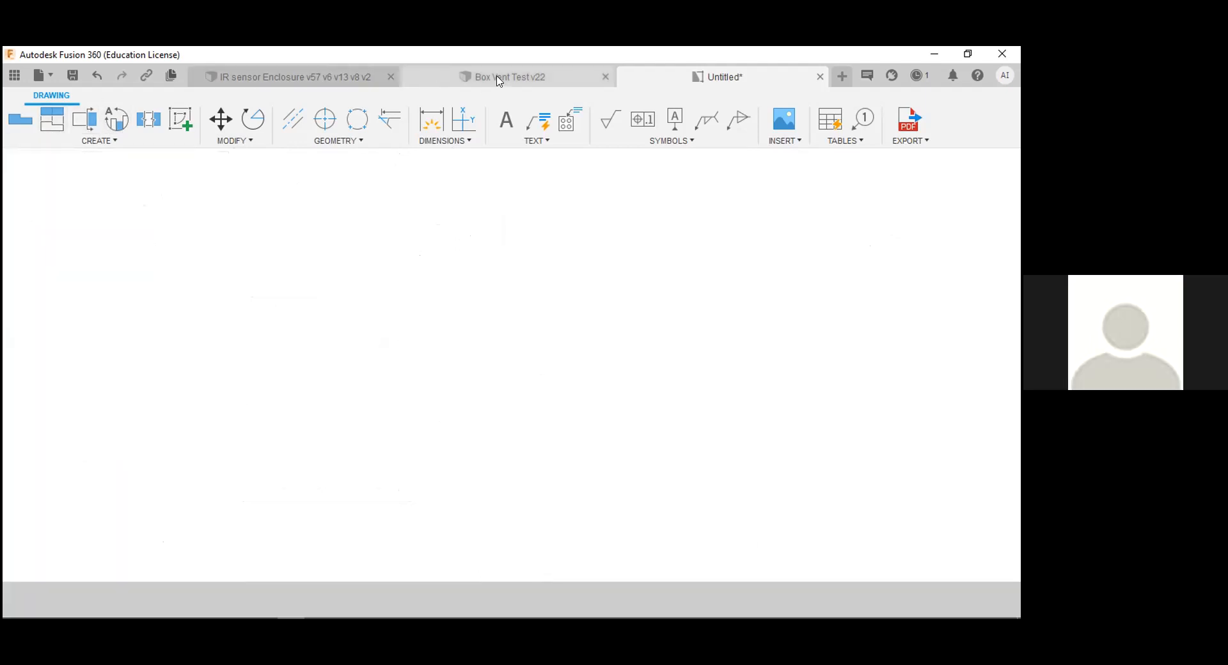
click(51, 118)
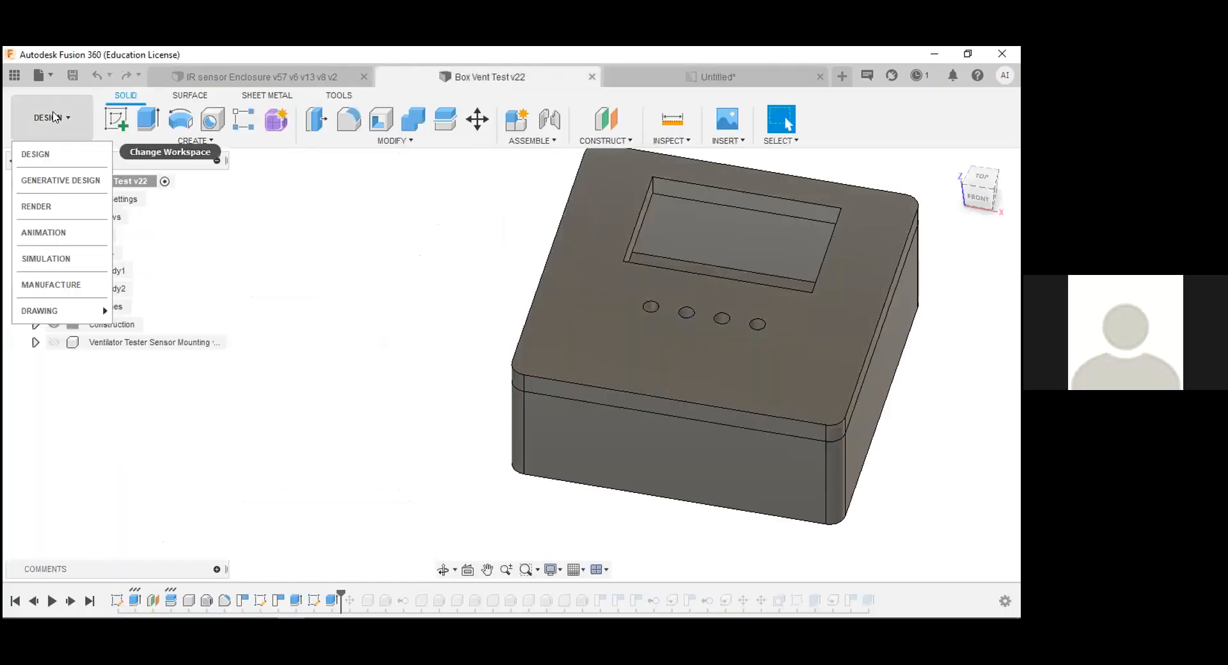
mouse_move(105, 311)
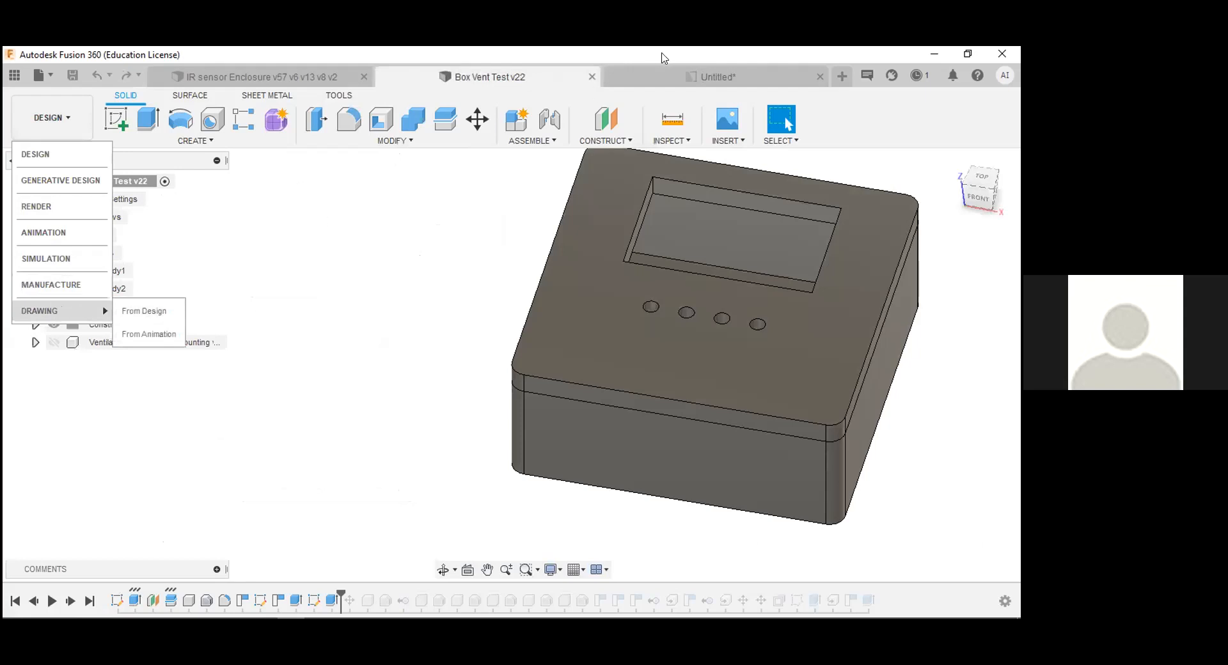
click(143, 311)
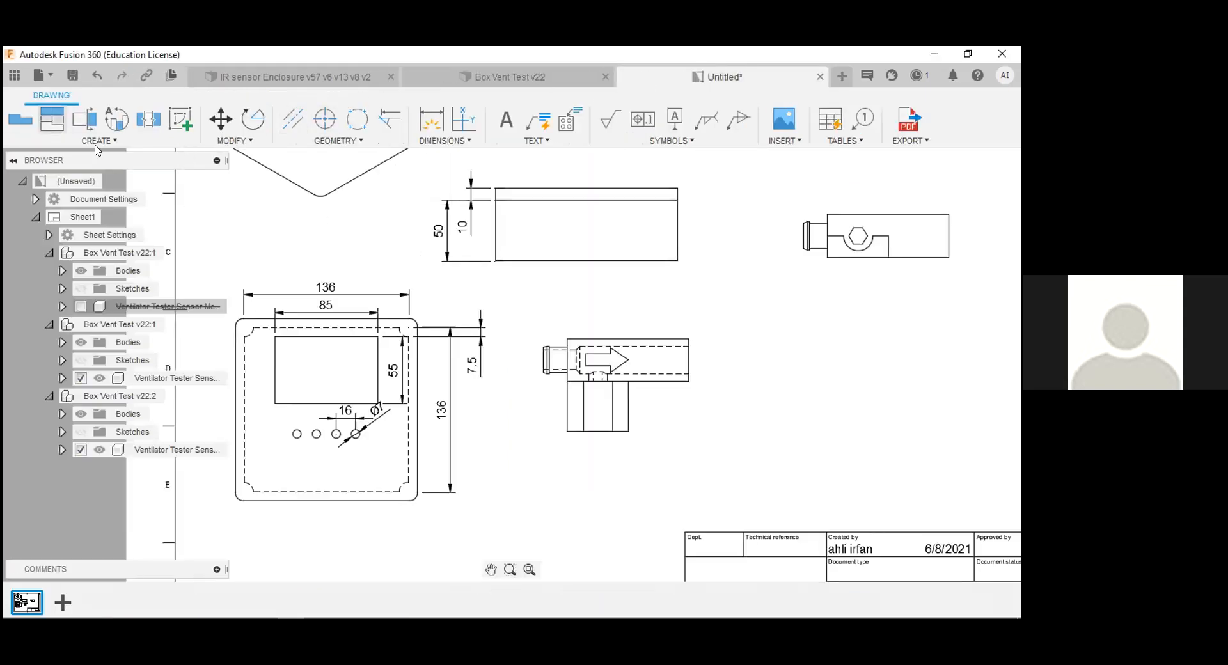
click(12, 121)
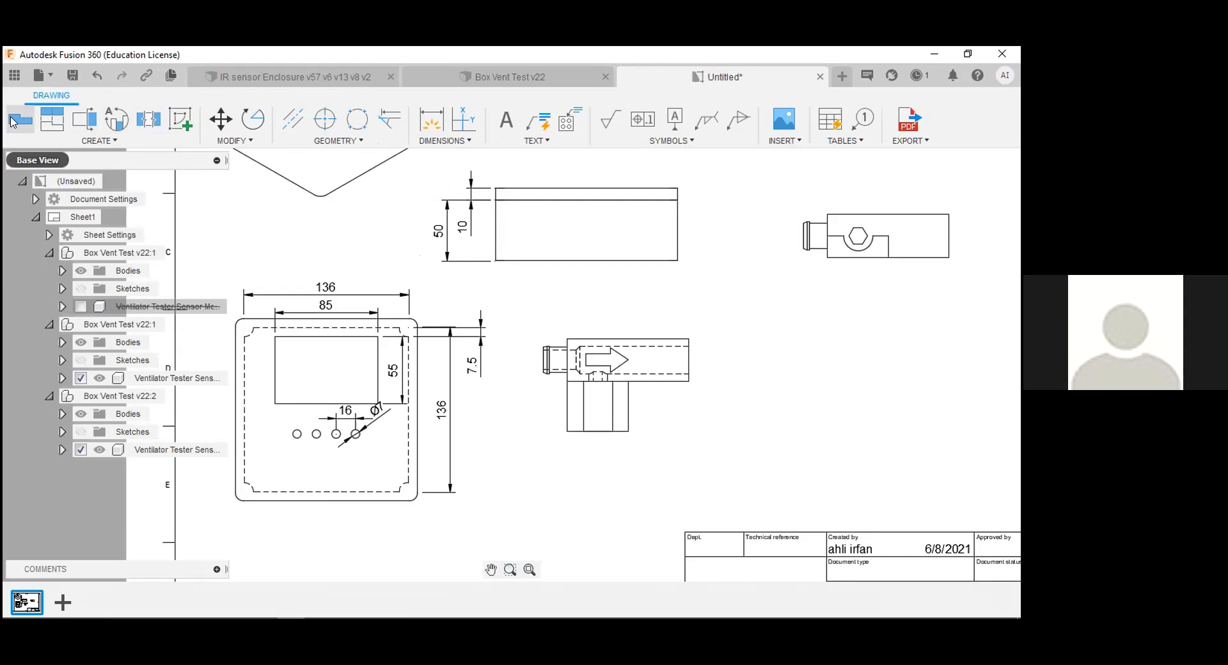
click(19, 122)
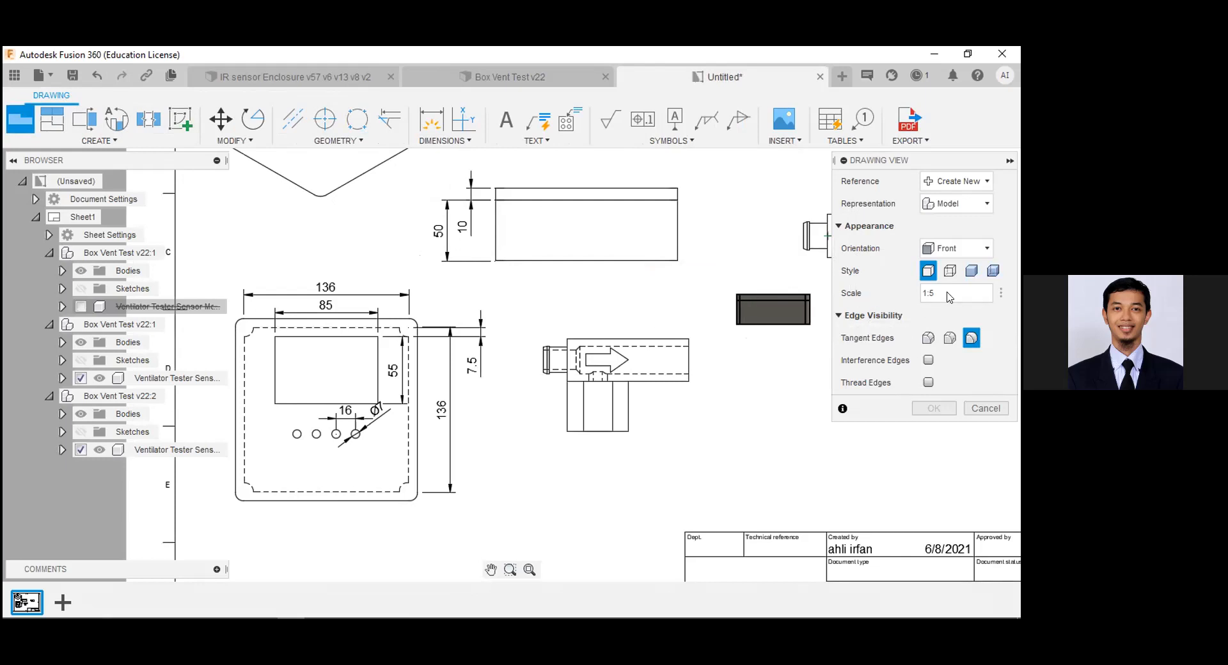
click(949, 249)
click(948, 249)
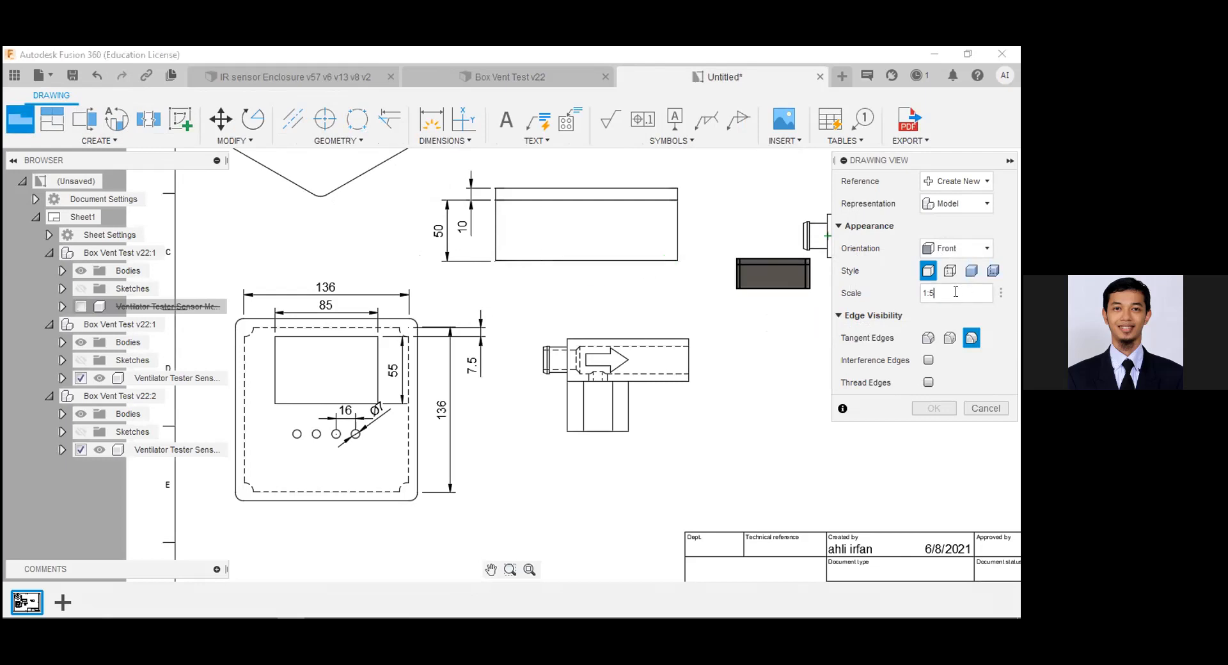
key(Return)
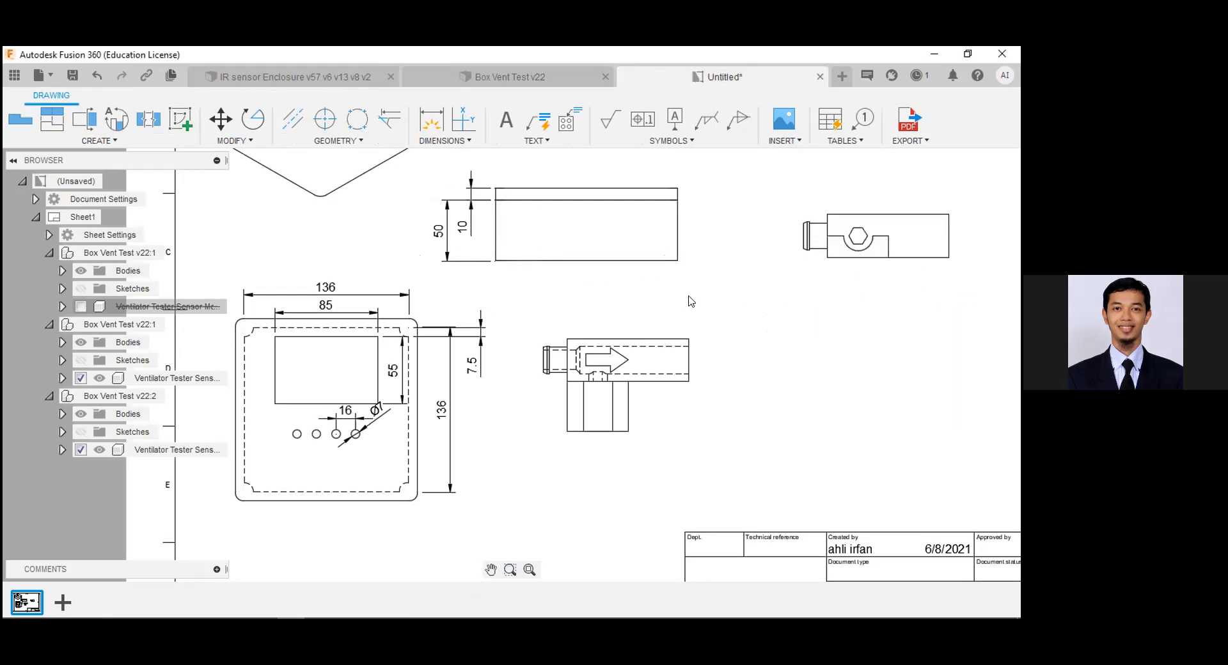
- Export all sheets of the drawing as a PDF named Tugas Desain in the Downloads folder
scroll(690, 301, down, 3)
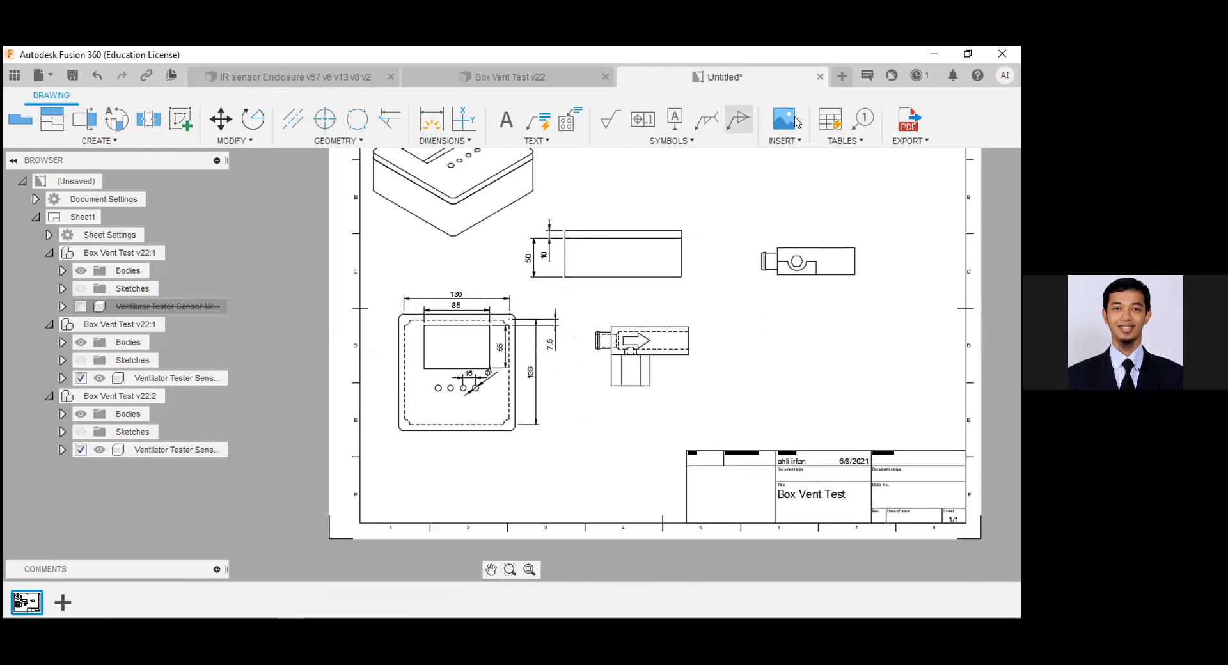
click(910, 141)
click(913, 157)
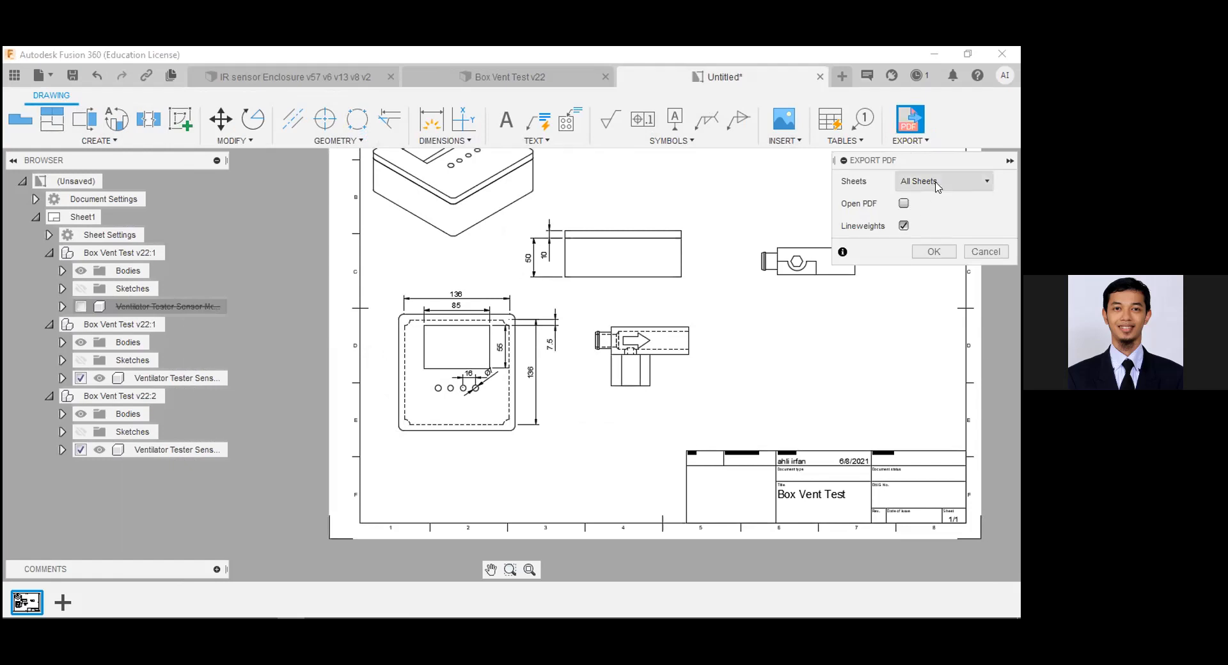
click(931, 252)
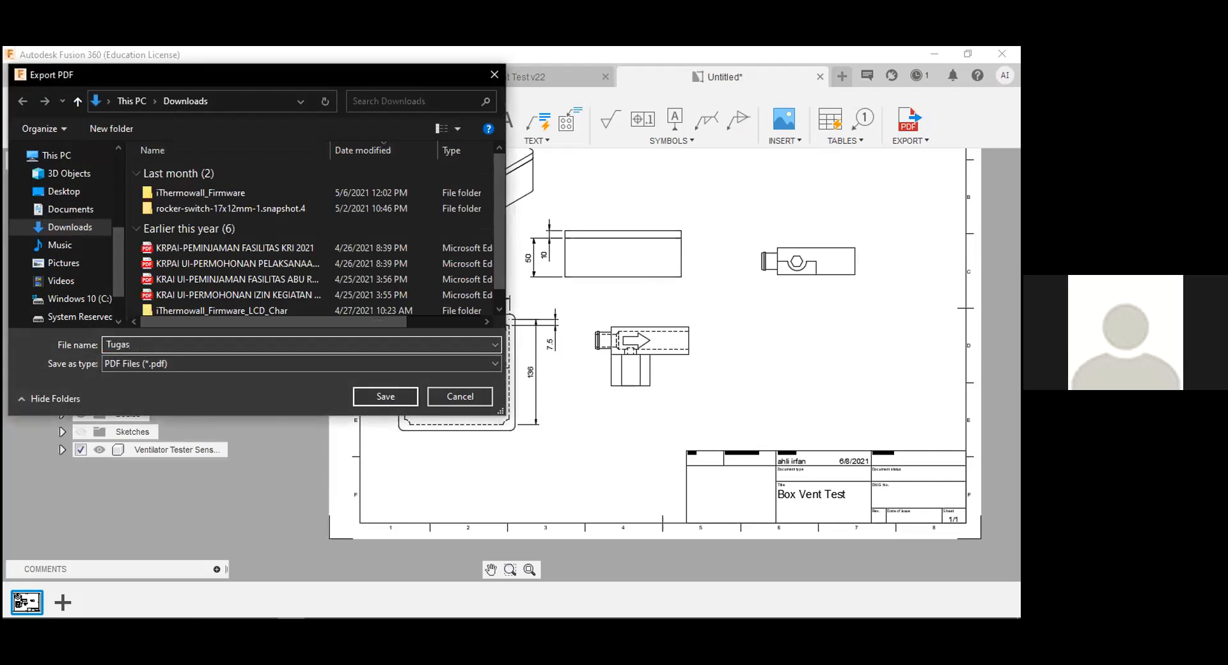
text(Tugas Desain)
key(Return)
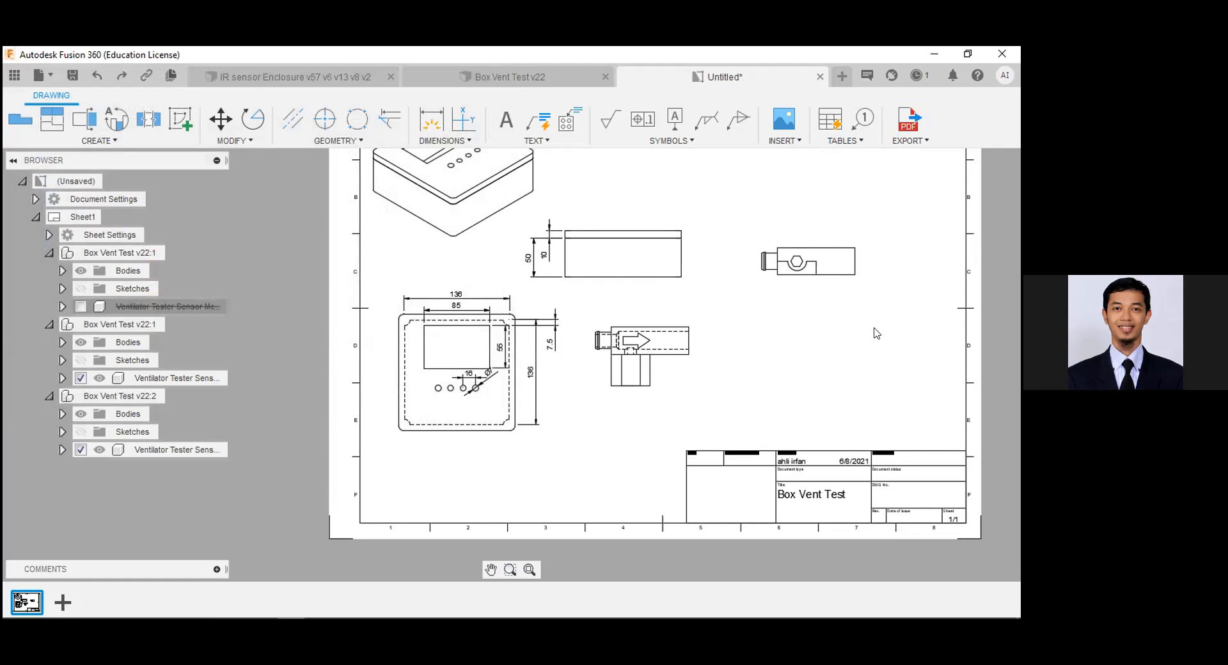
- Move the 7.5 corner dimension closer to the top view of the box
scroll(867, 334, up, 2)
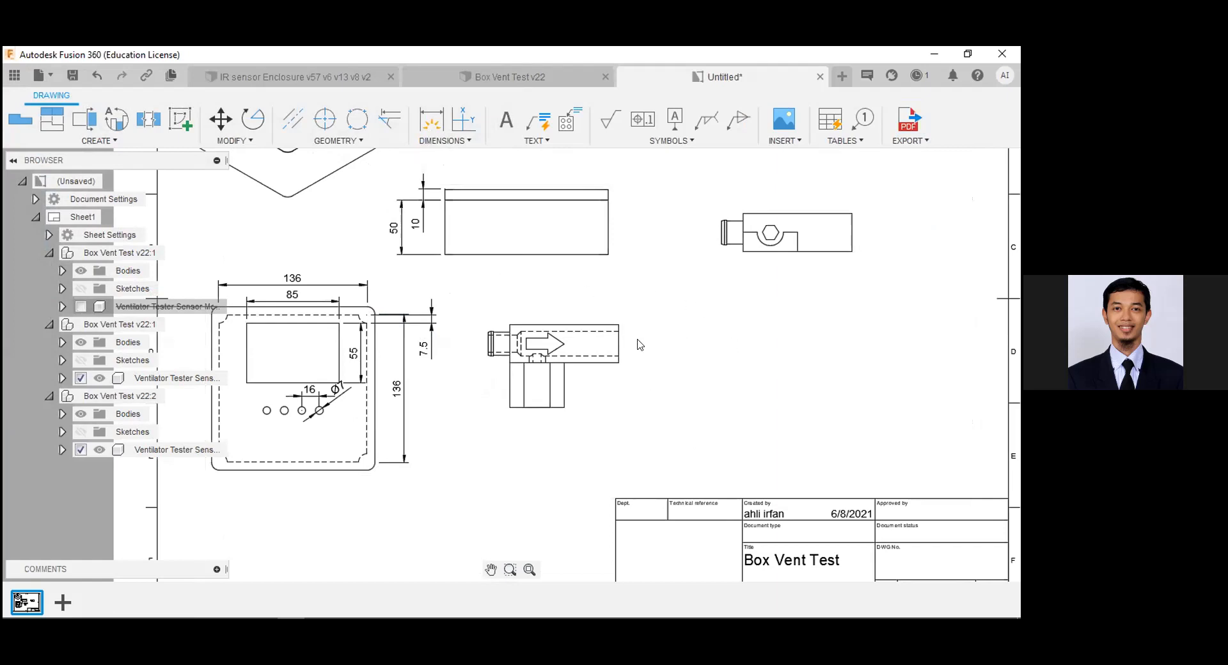
scroll(353, 385, down, 2)
scroll(353, 386, up, 6)
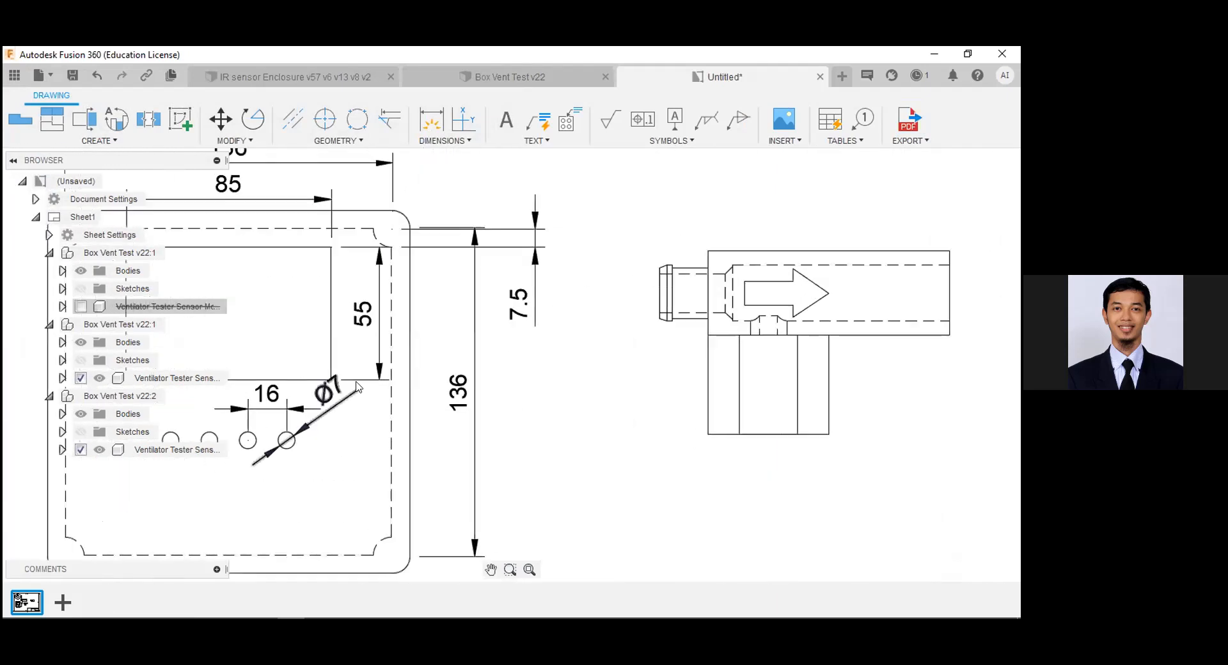
click(531, 320)
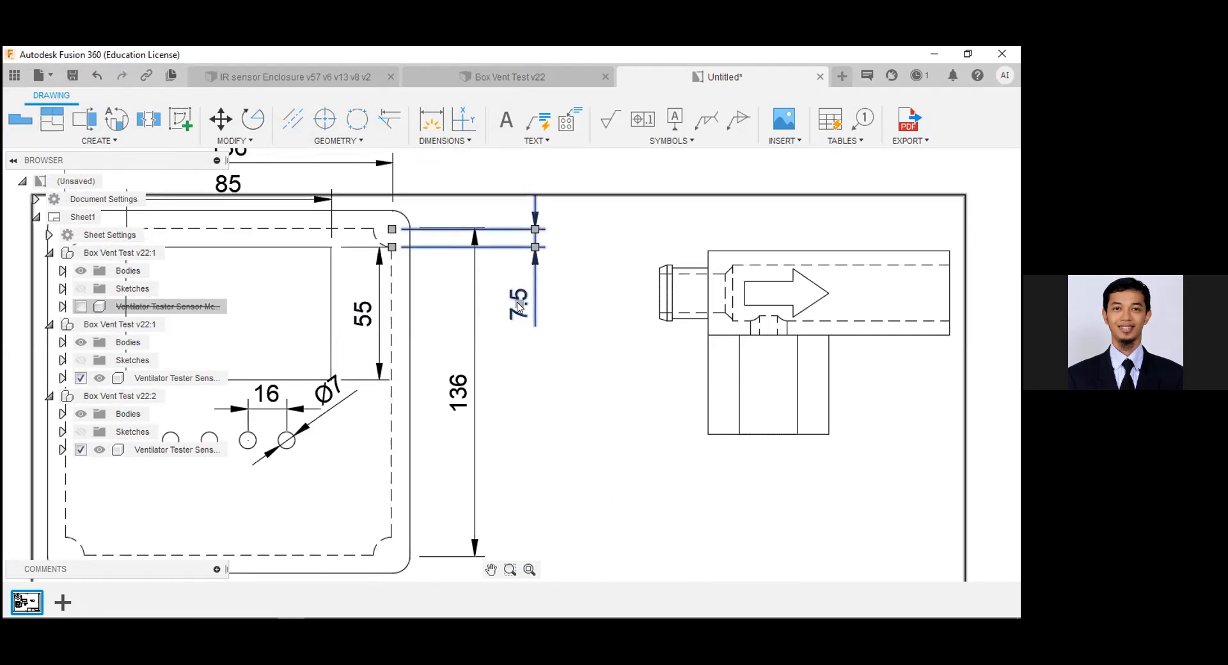
click(519, 305)
click(428, 291)
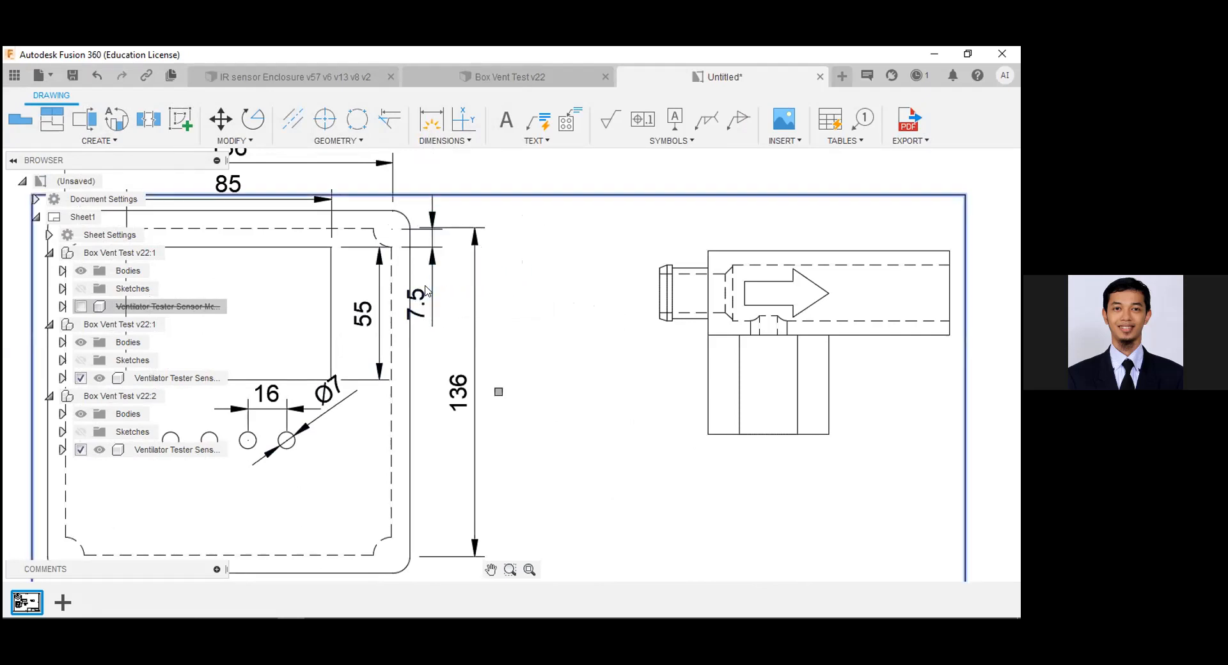
double_click(430, 291)
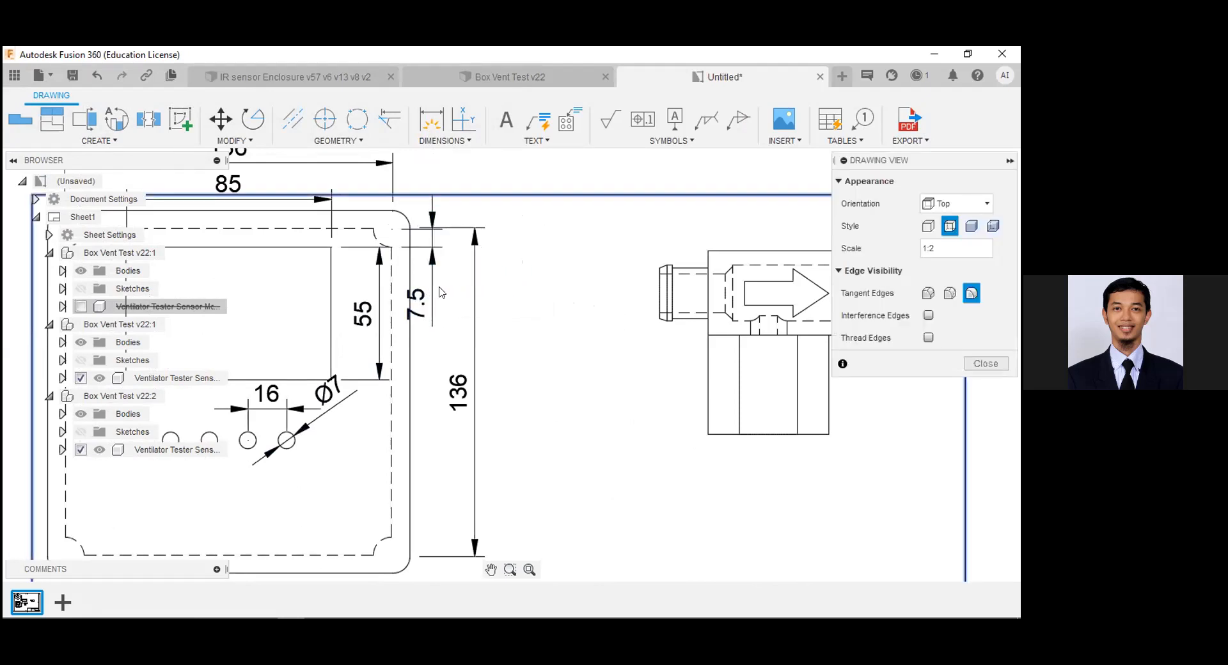
click(997, 369)
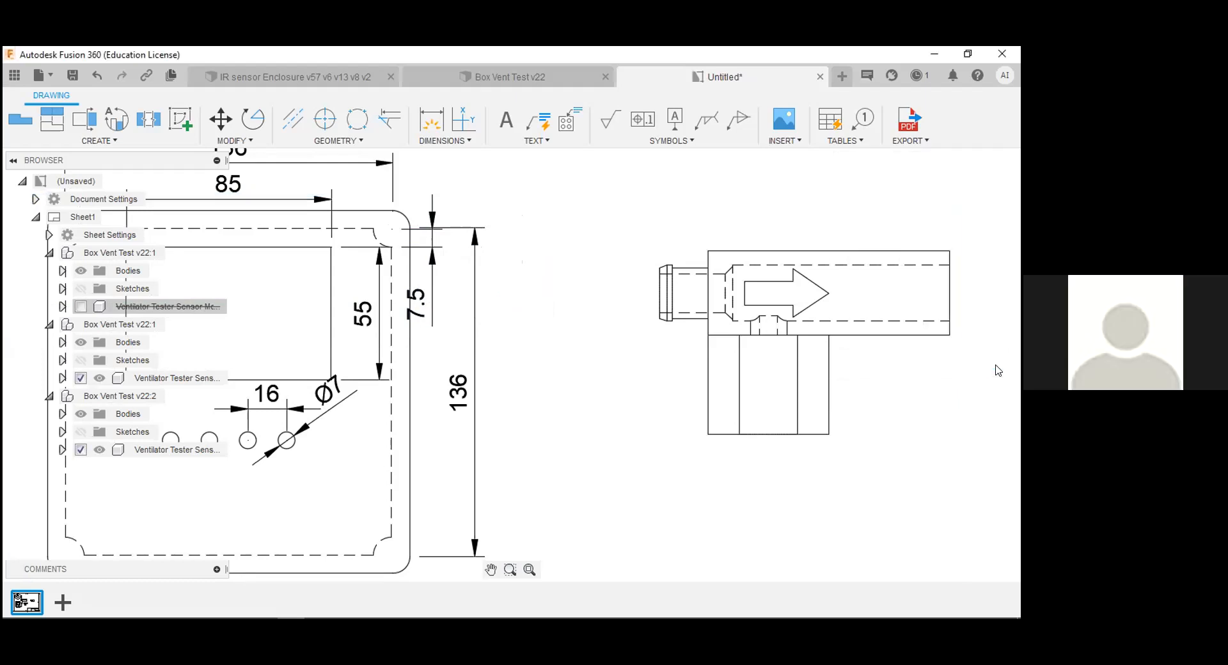
- Delete the linear 7.5 dimension beside the top view's upper-right corner
double_click(421, 301)
click(628, 301)
click(430, 313)
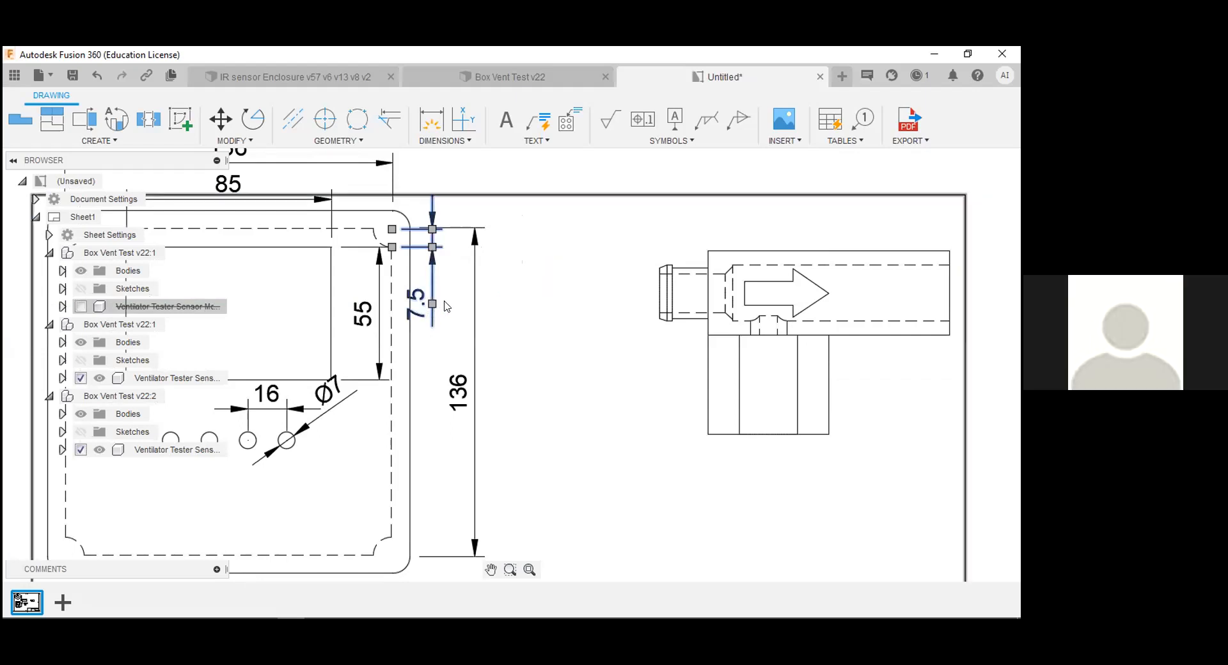
key(Delete)
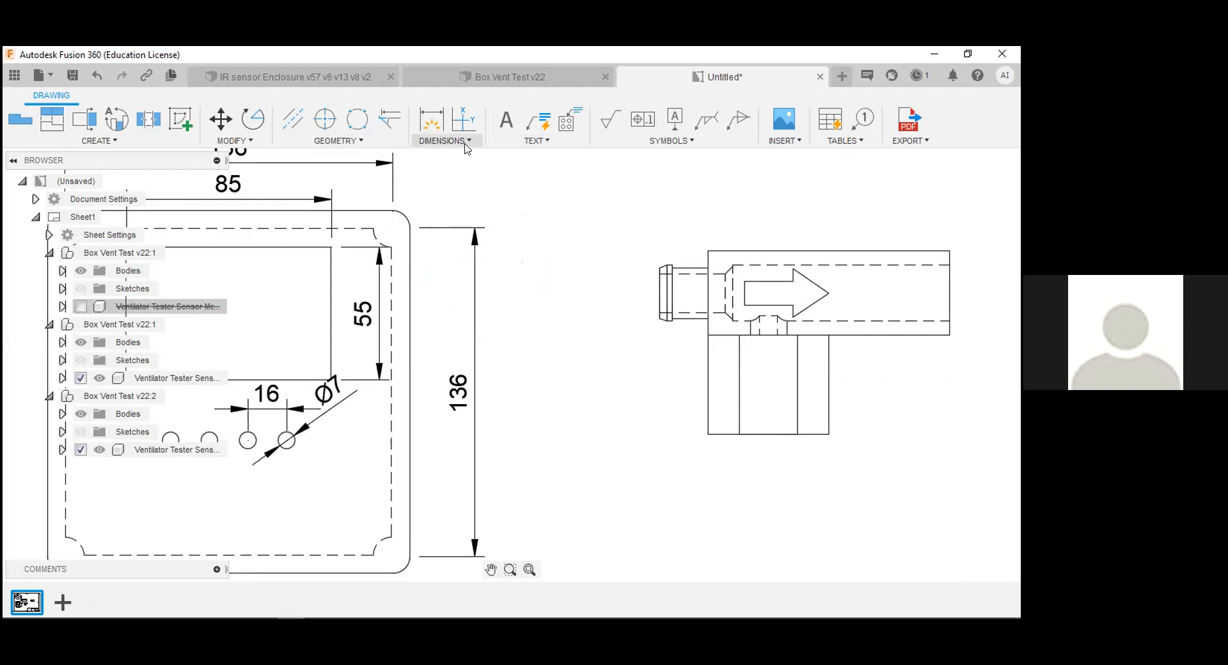
- Add a radius dimension to the dashed inner arc at the top view's upper-right corner
click(469, 142)
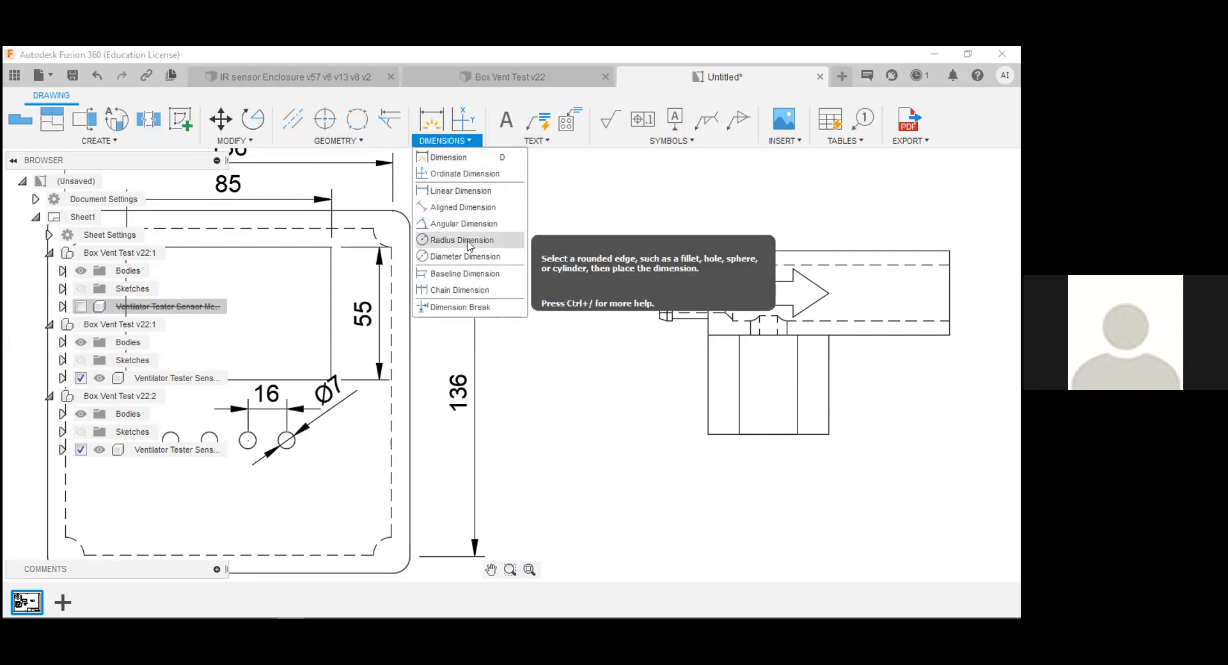
click(467, 247)
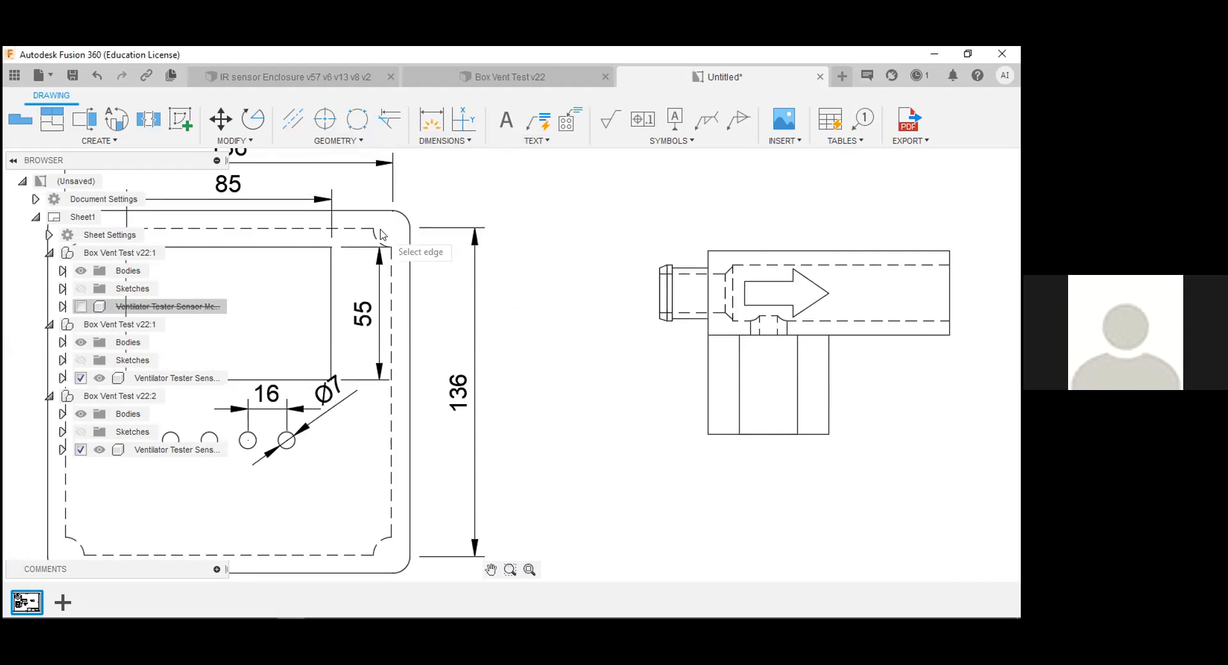
click(378, 241)
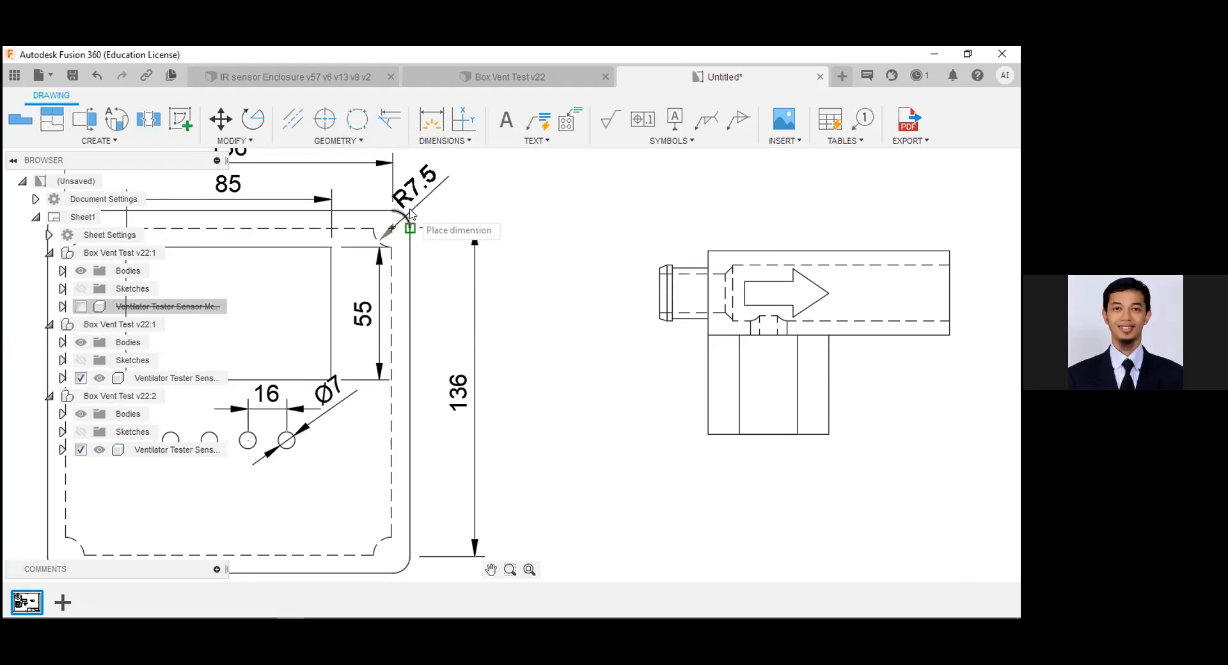
click(456, 225)
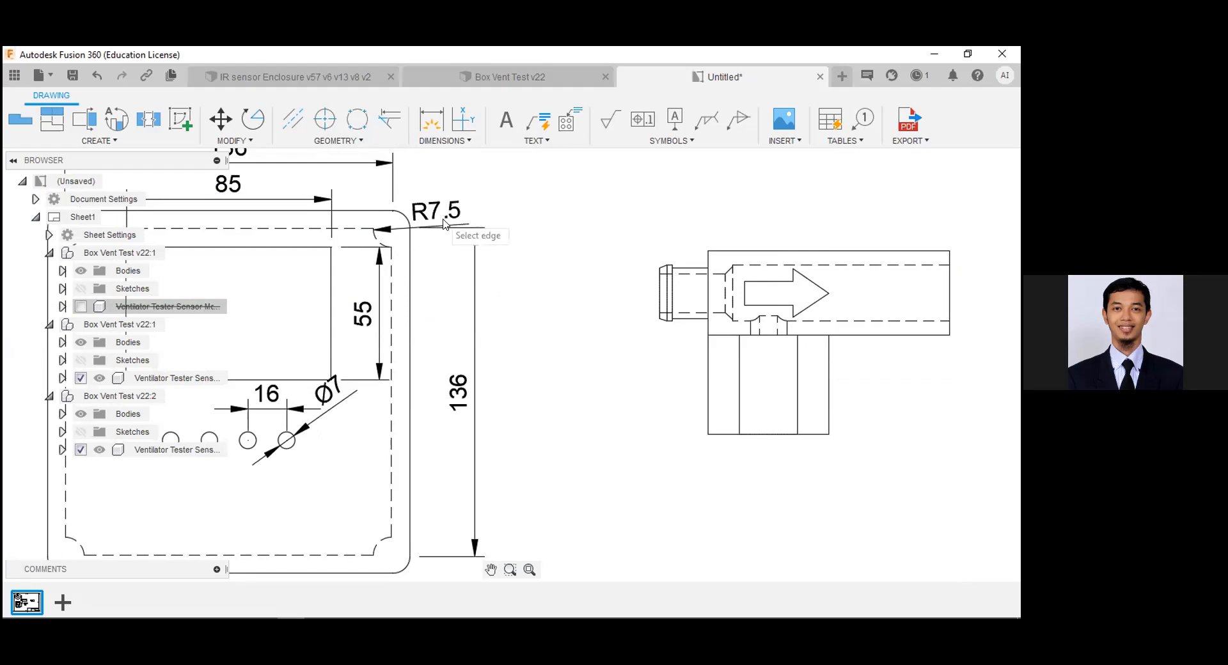
key(Escape)
- Reposition the corner radius dimension so that it slants outward above the top view's upper-right corner
double_click(450, 225)
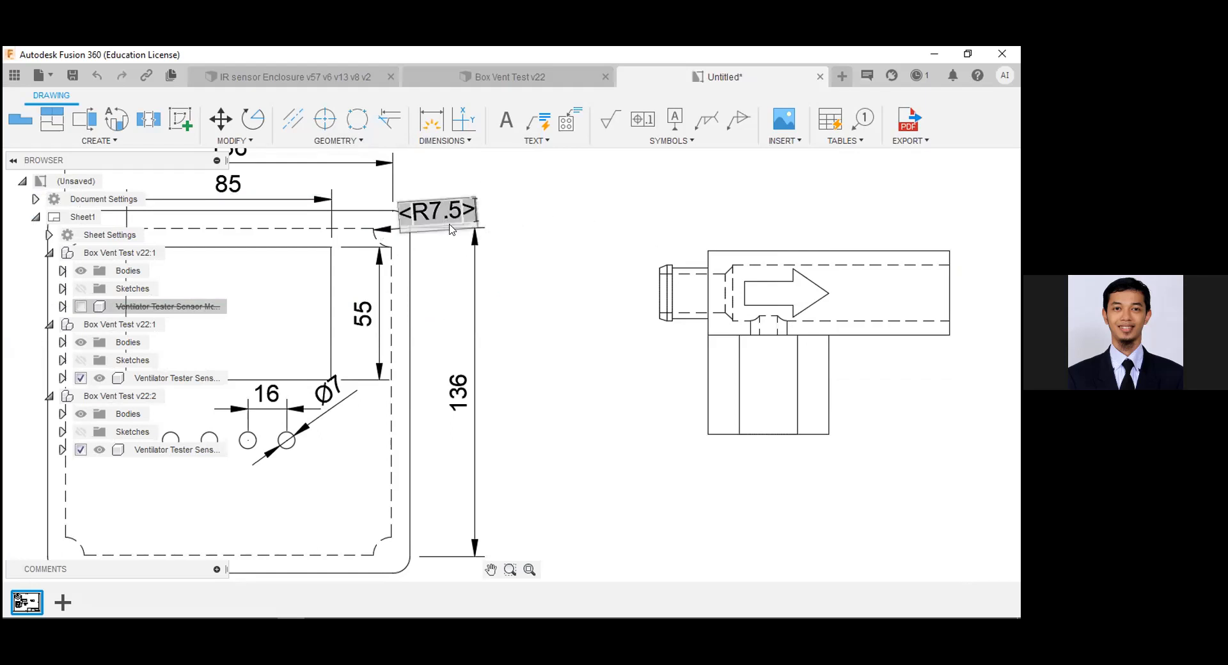
click(500, 228)
click(457, 225)
drag(439, 229, 435, 198)
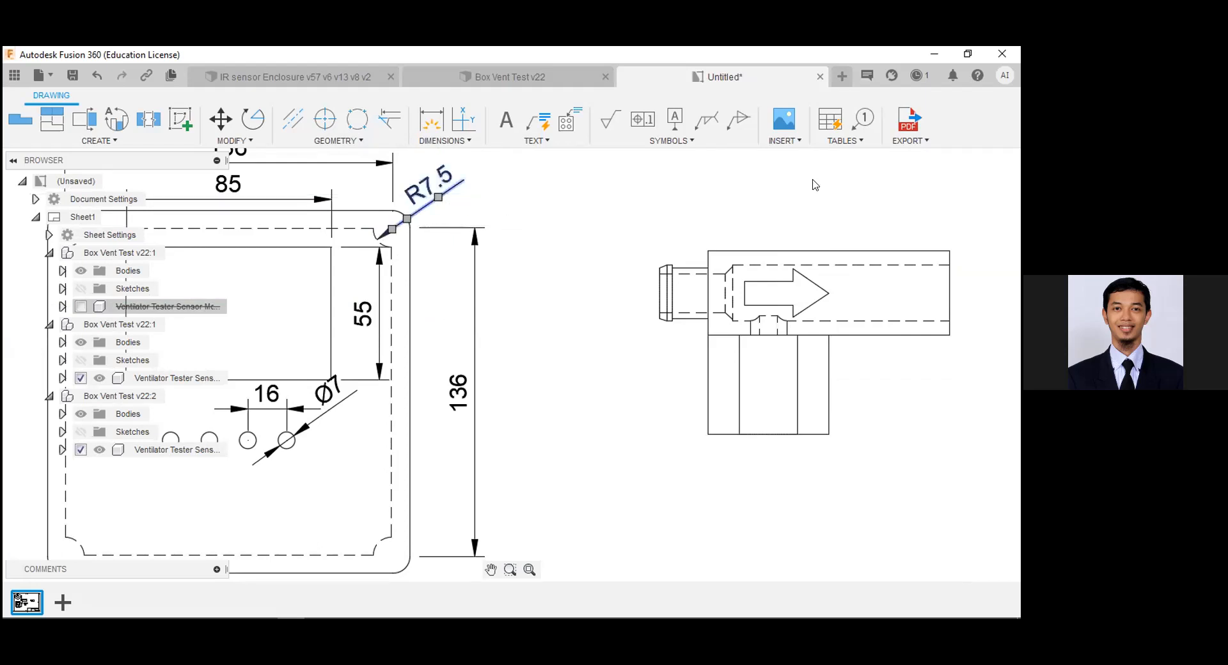
click(925, 199)
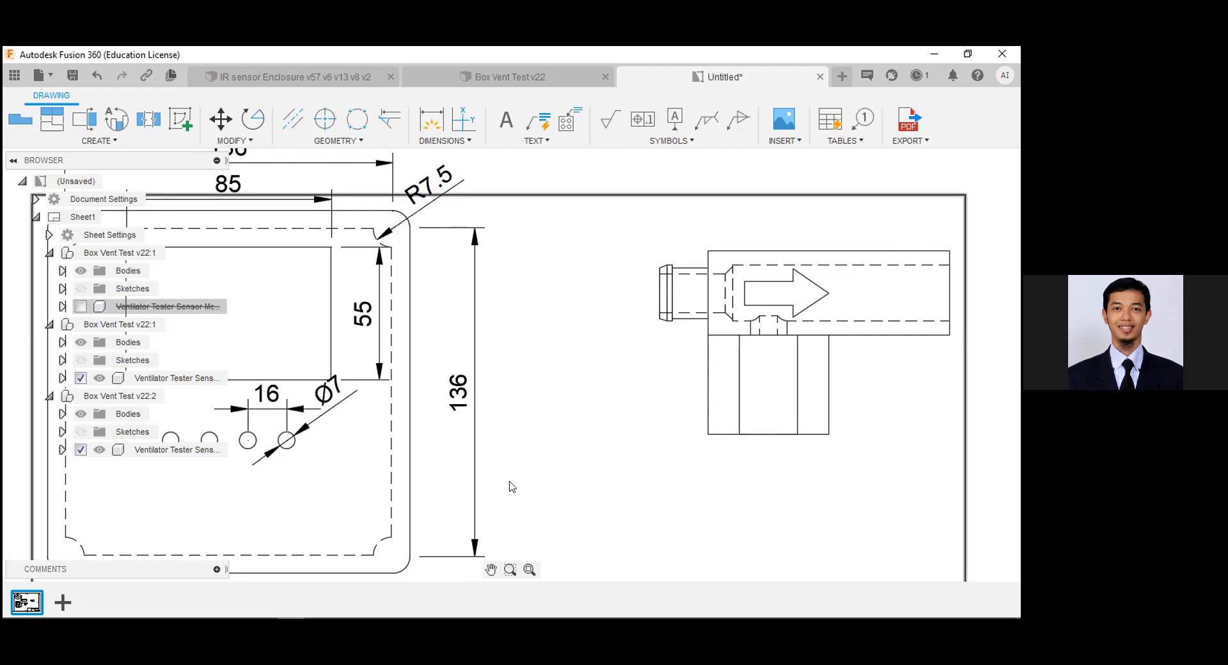
- Delete the radius dimension from the top view's upper-right corner
click(490, 569)
drag(330, 435, 501, 426)
mouse_move(521, 325)
mouse_down()
mouse_move(537, 326)
mouse_move(529, 352)
mouse_up()
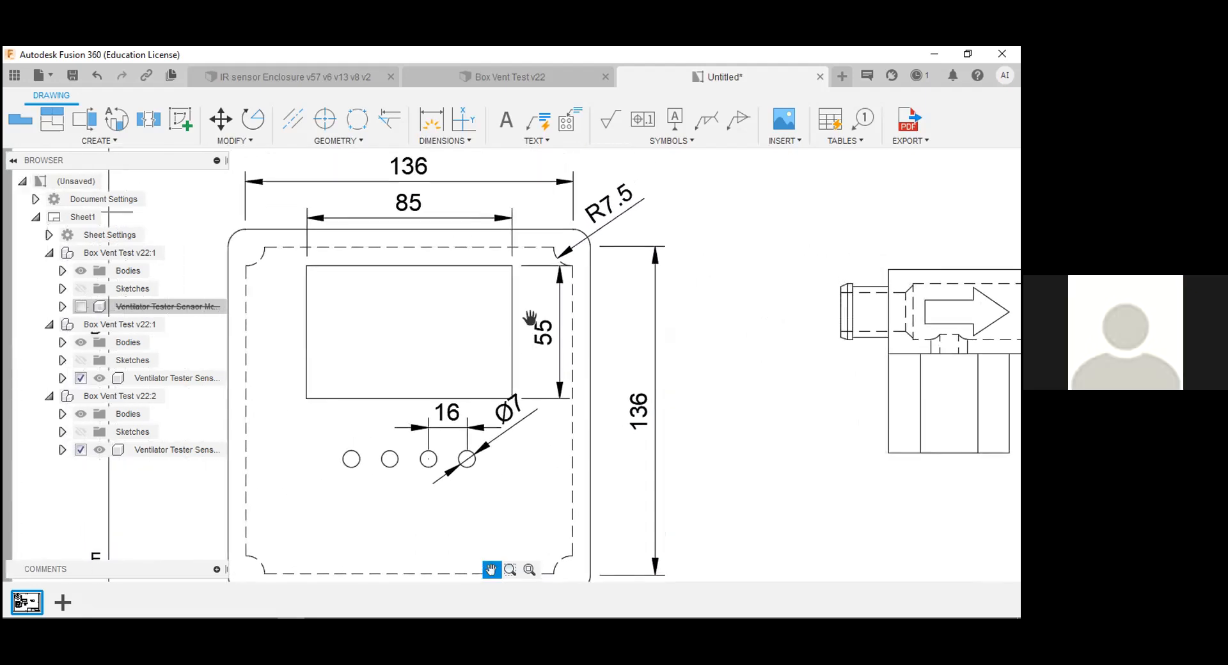
mouse_move(545, 217)
mouse_down()
mouse_move(547, 276)
mouse_move(405, 406)
mouse_up()
mouse_move(502, 290)
mouse_down()
mouse_move(499, 354)
mouse_move(365, 258)
mouse_move(661, 224)
mouse_up()
drag(421, 287, 436, 169)
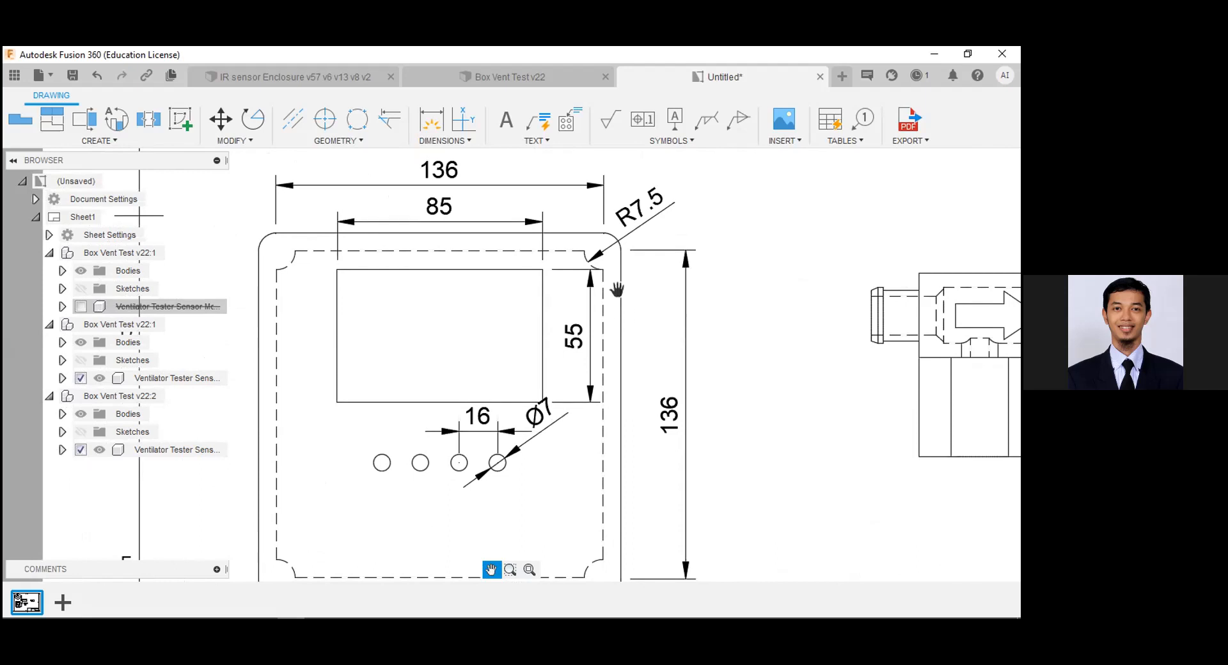
key(Escape)
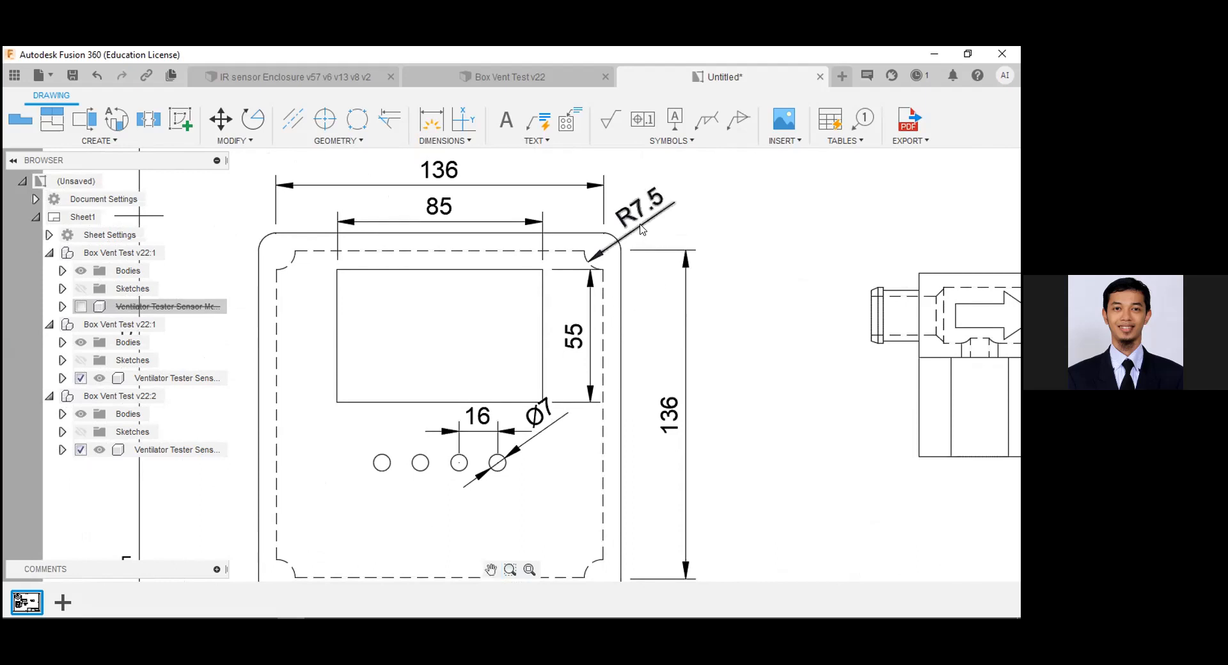
click(642, 229)
click(640, 230)
click(639, 231)
key(Delete)
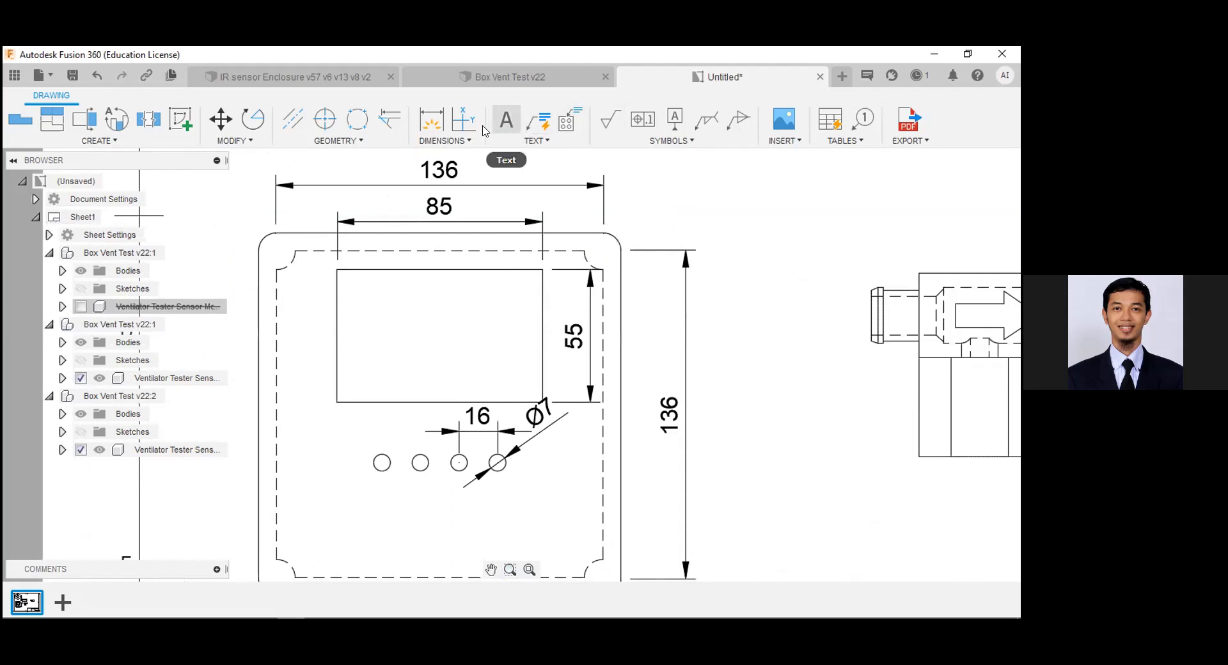
- Add a diameter dimension to the arc at the top view's upper-right corner, placed outside the box outline
click(444, 141)
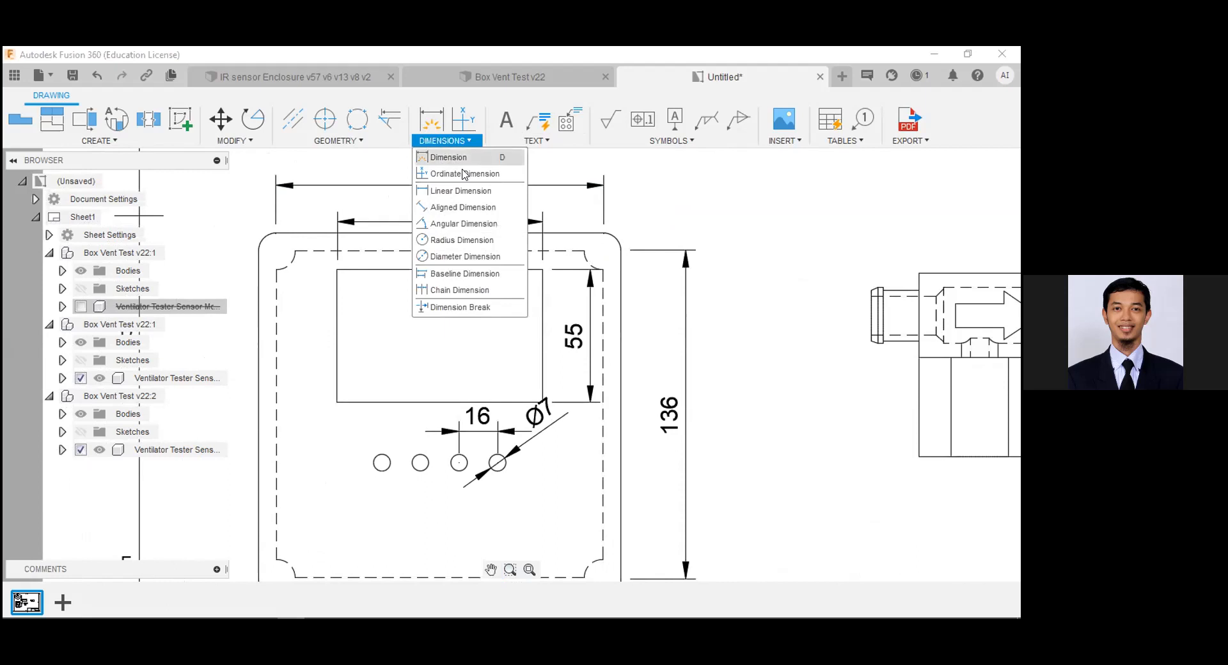
click(452, 257)
click(614, 239)
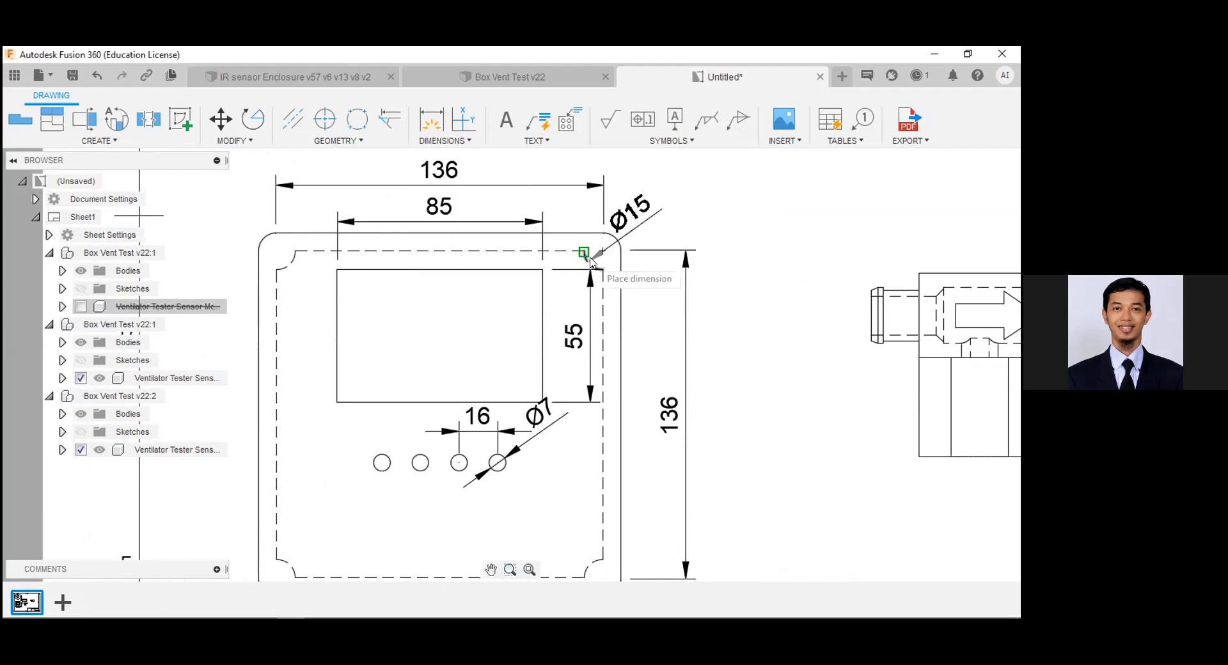
click(631, 231)
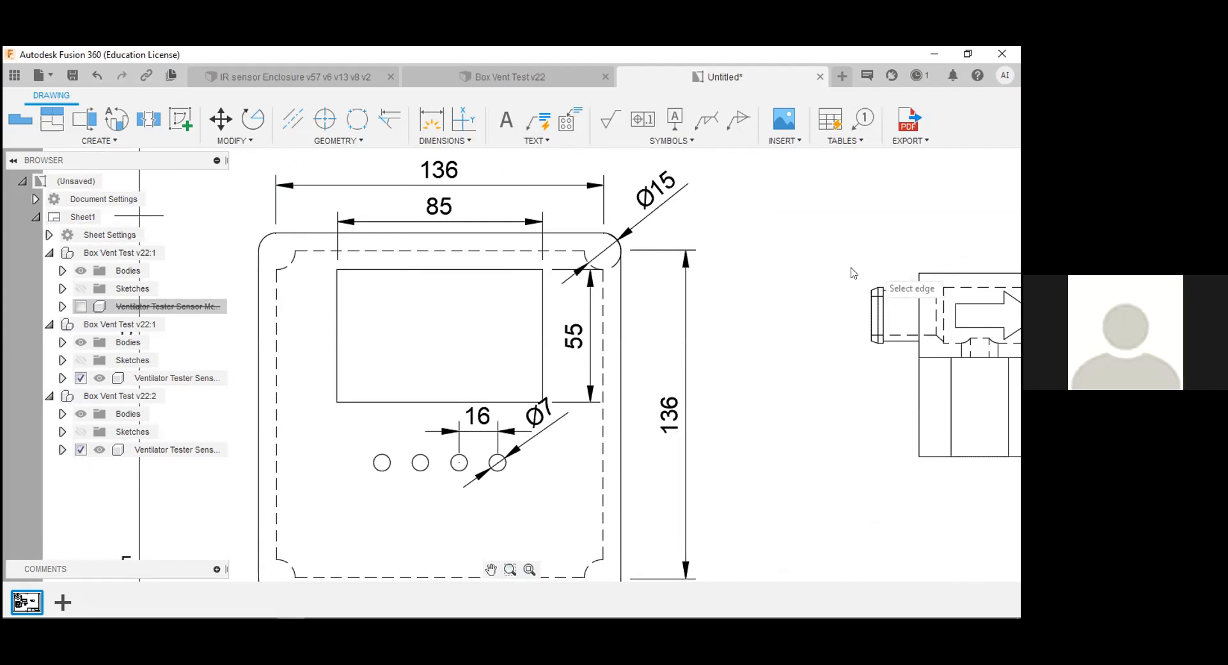
- Export all sheets of the drawing with lineweights as Tugas Desain.pdf in the Downloads folder, replacing the existing file
scroll(678, 381, down, 2)
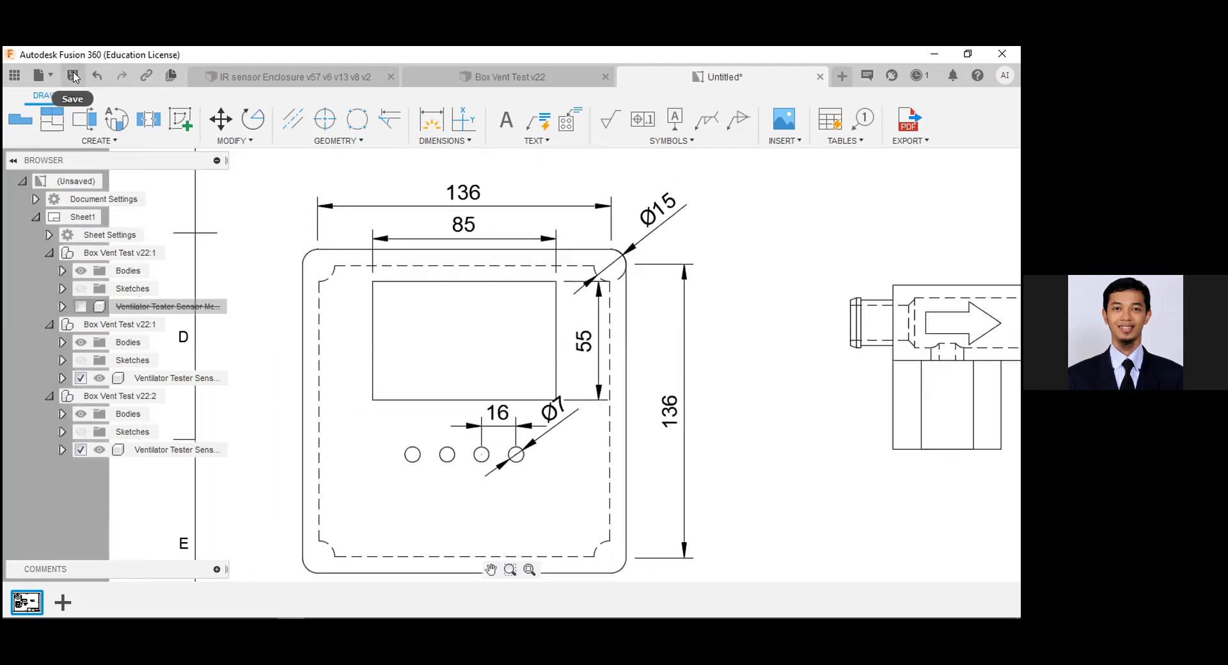
click(908, 140)
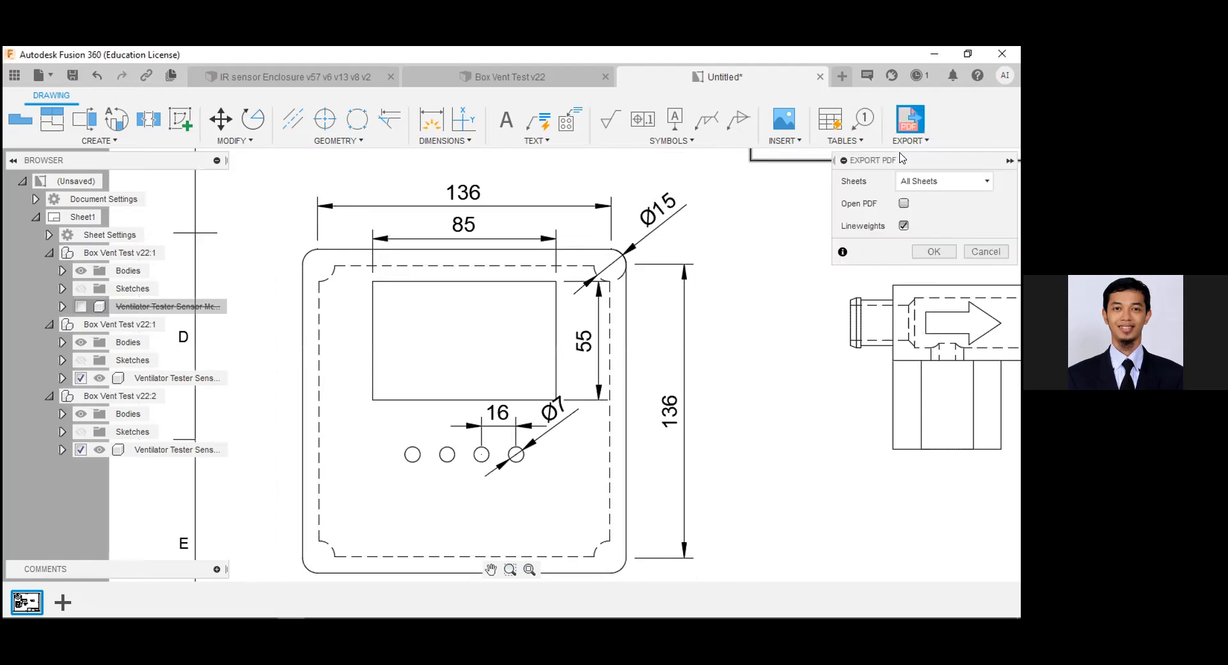
click(934, 252)
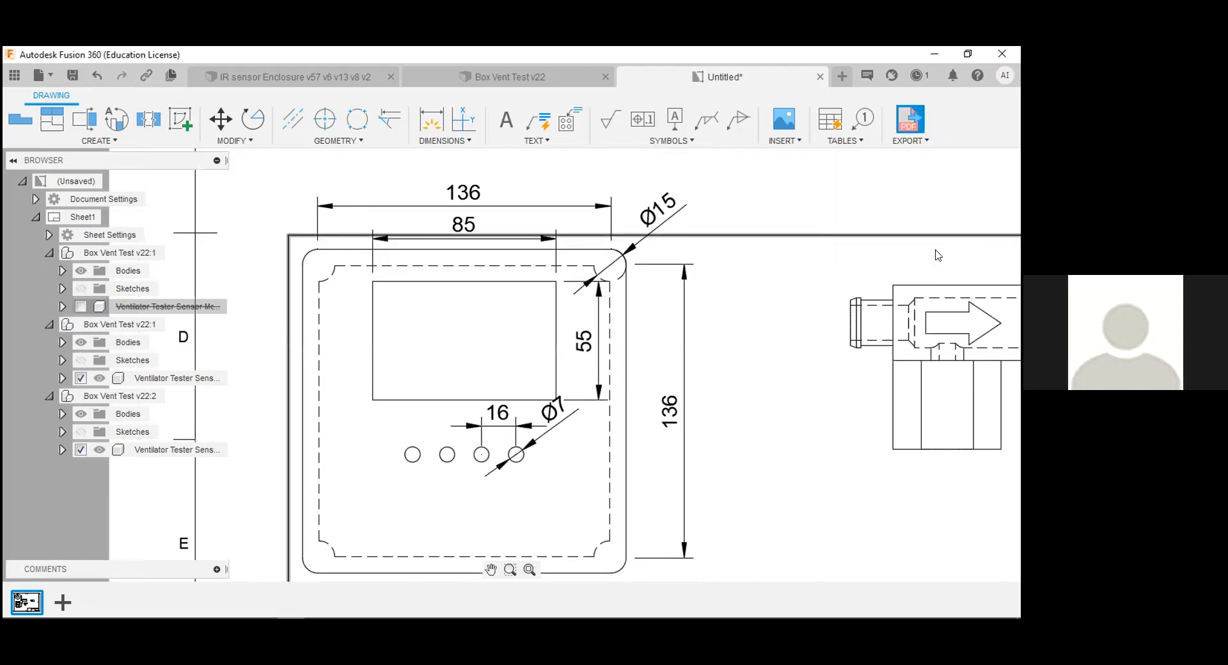
click(369, 194)
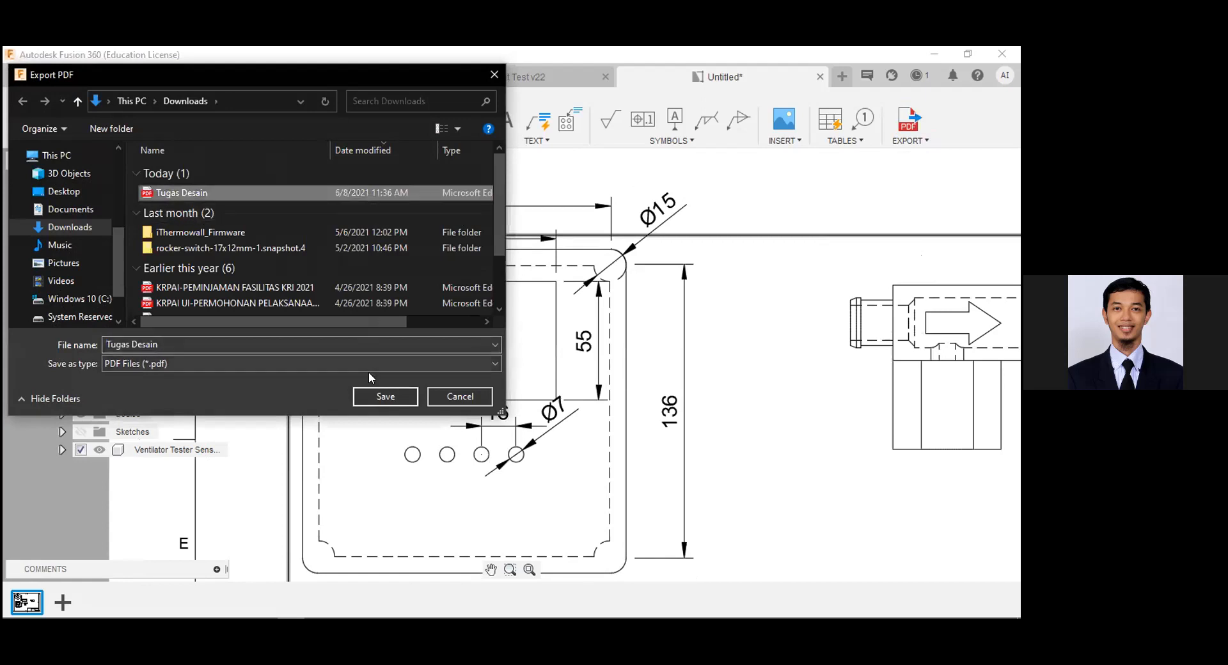
click(386, 397)
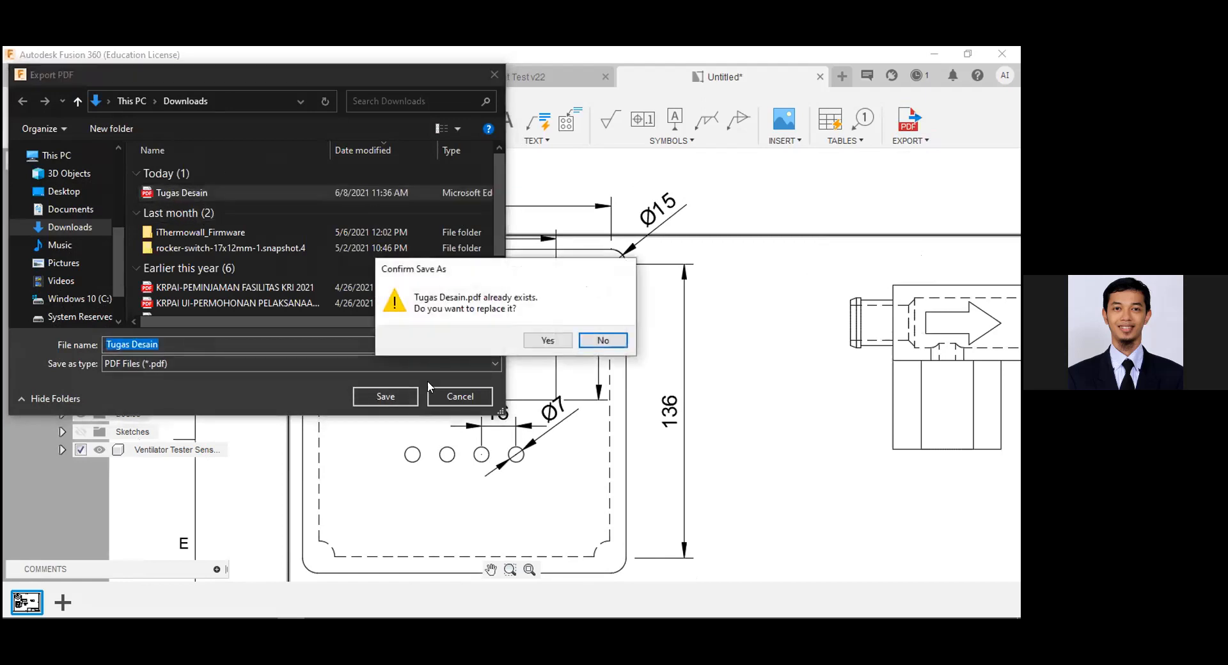
click(554, 343)
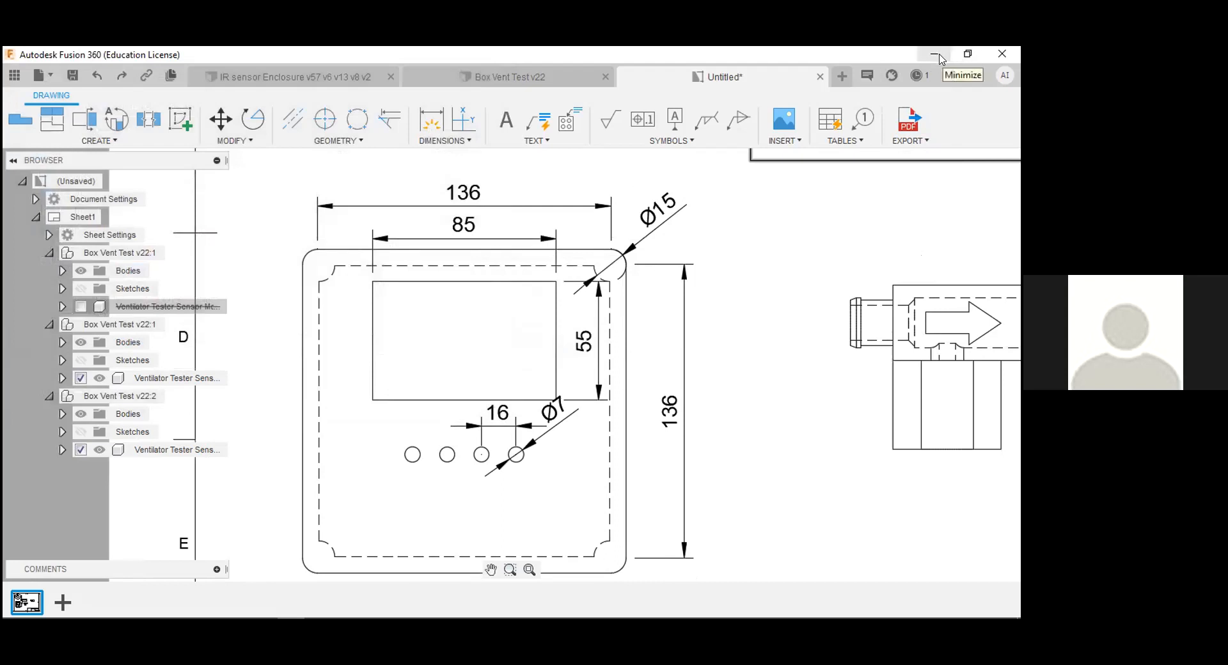
- Switch to the IR sensor Enclosure design and check the job status
click(291, 75)
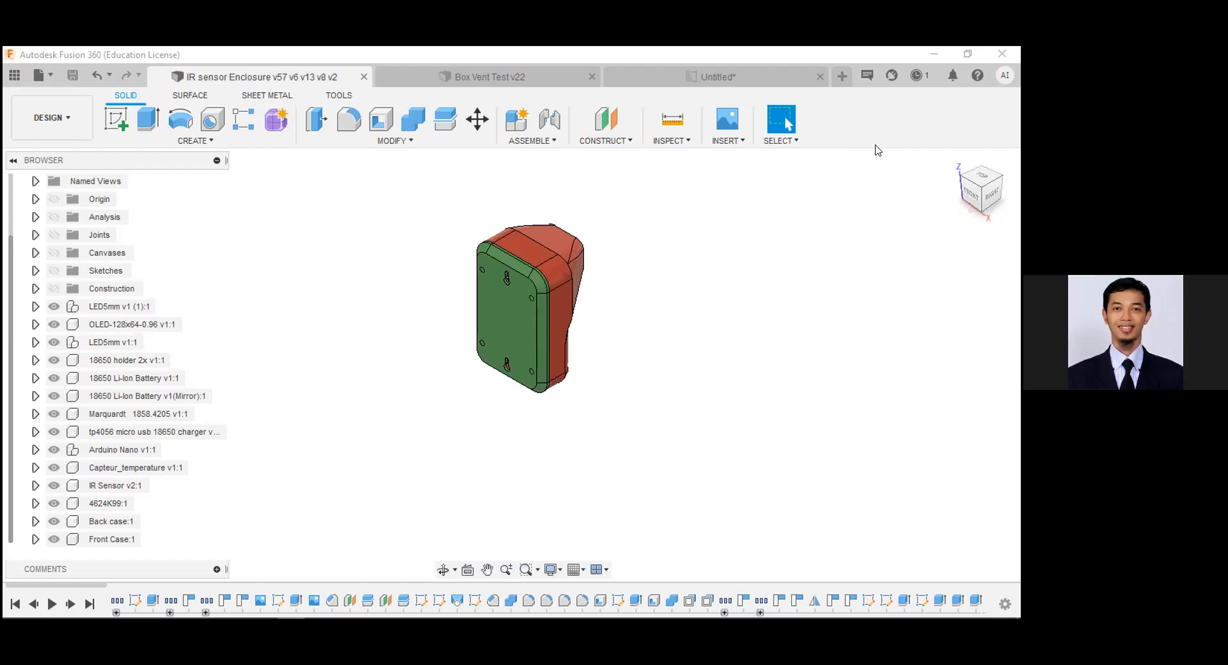
click(917, 77)
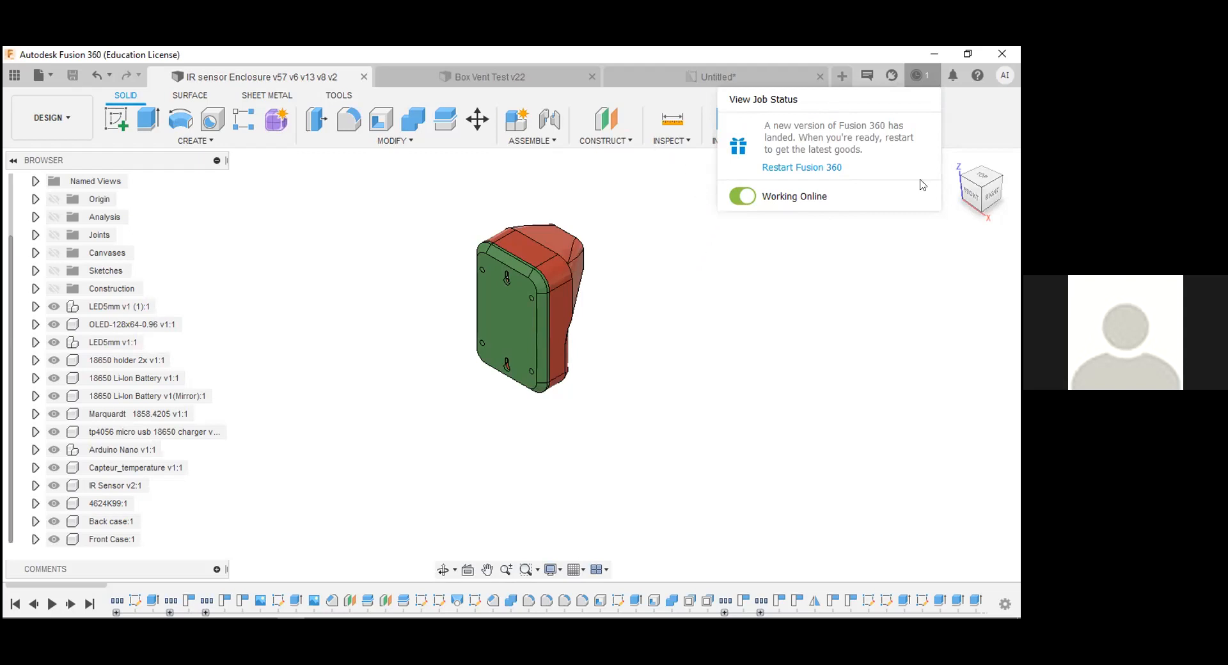
click(865, 261)
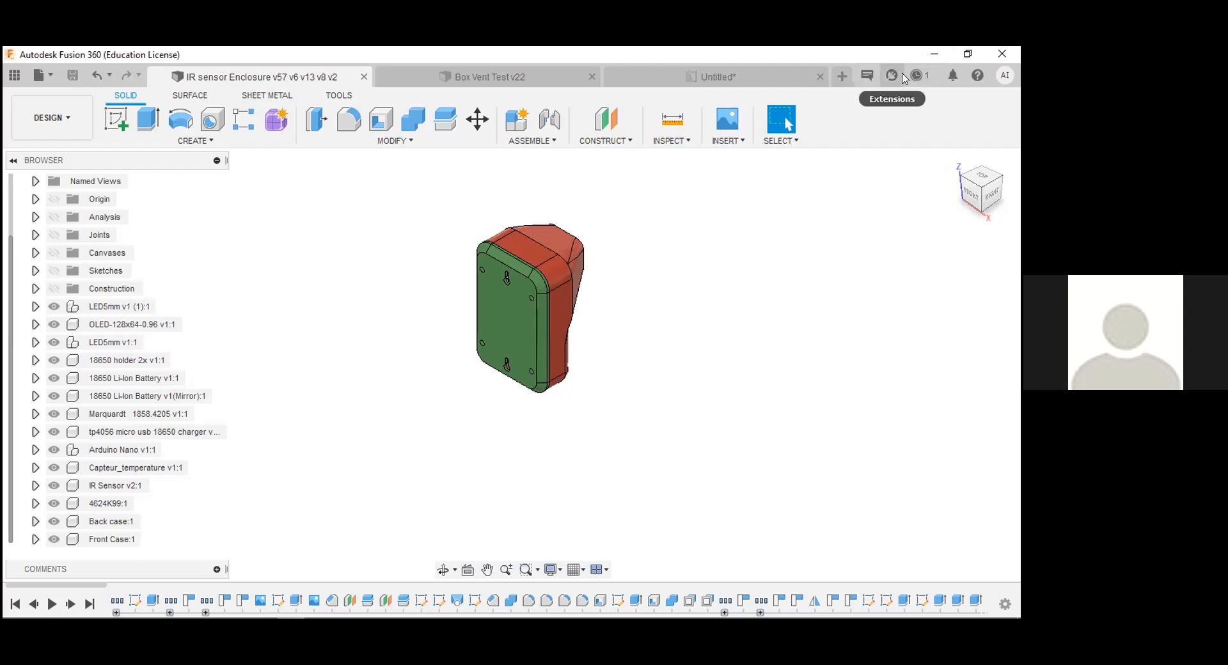
- Minimize all open windows to clear the desktop and bring Fusion 360 back to the front
click(934, 54)
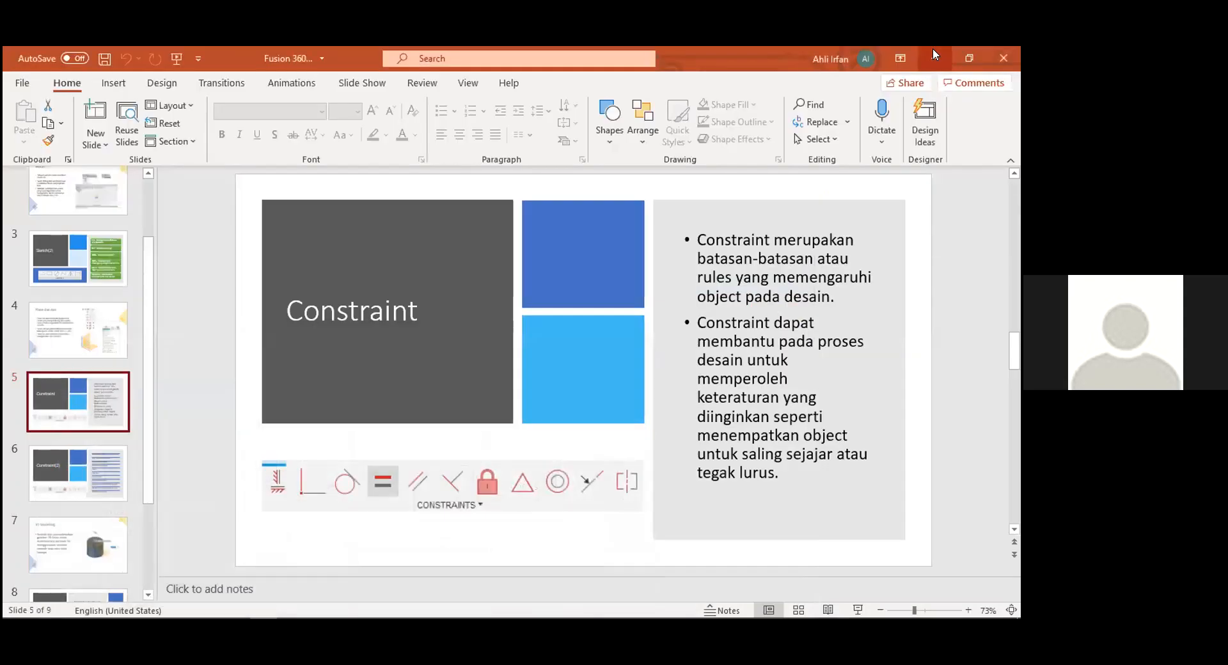
click(932, 56)
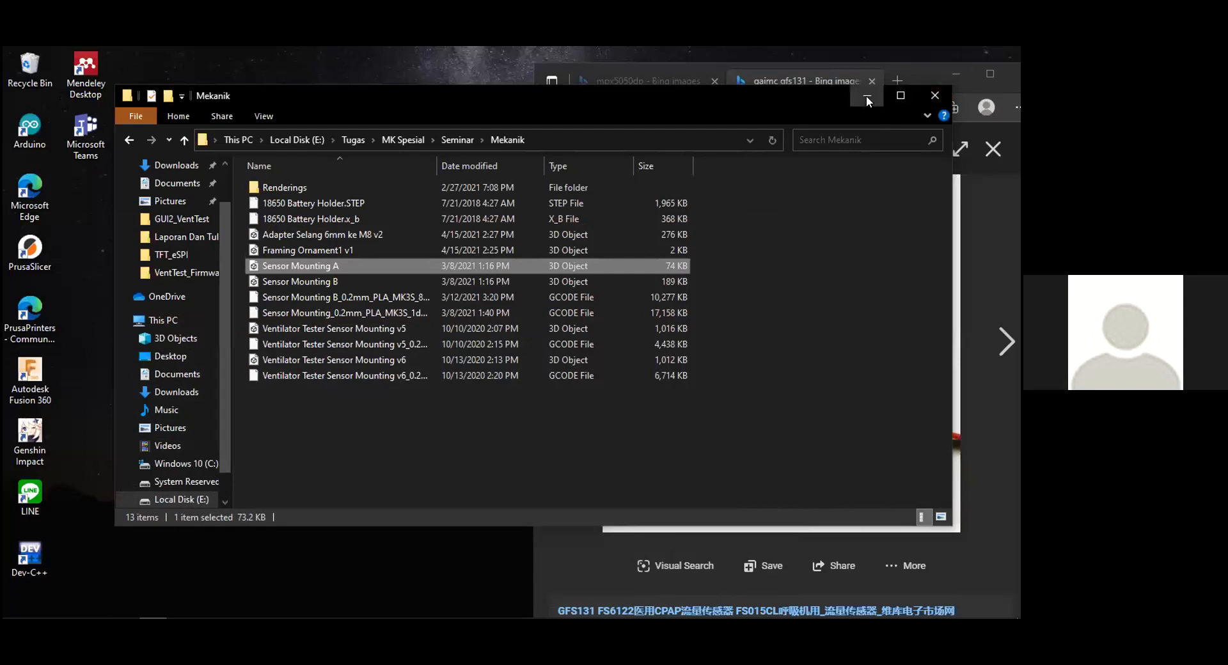
click(866, 94)
click(951, 76)
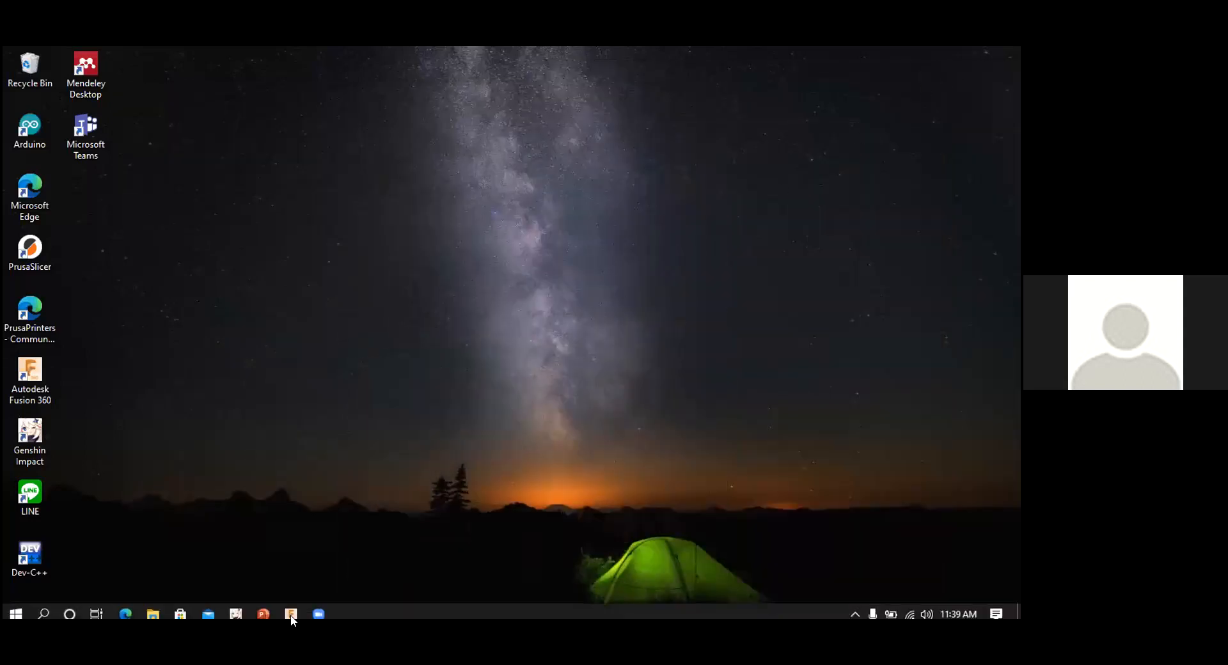
click(286, 608)
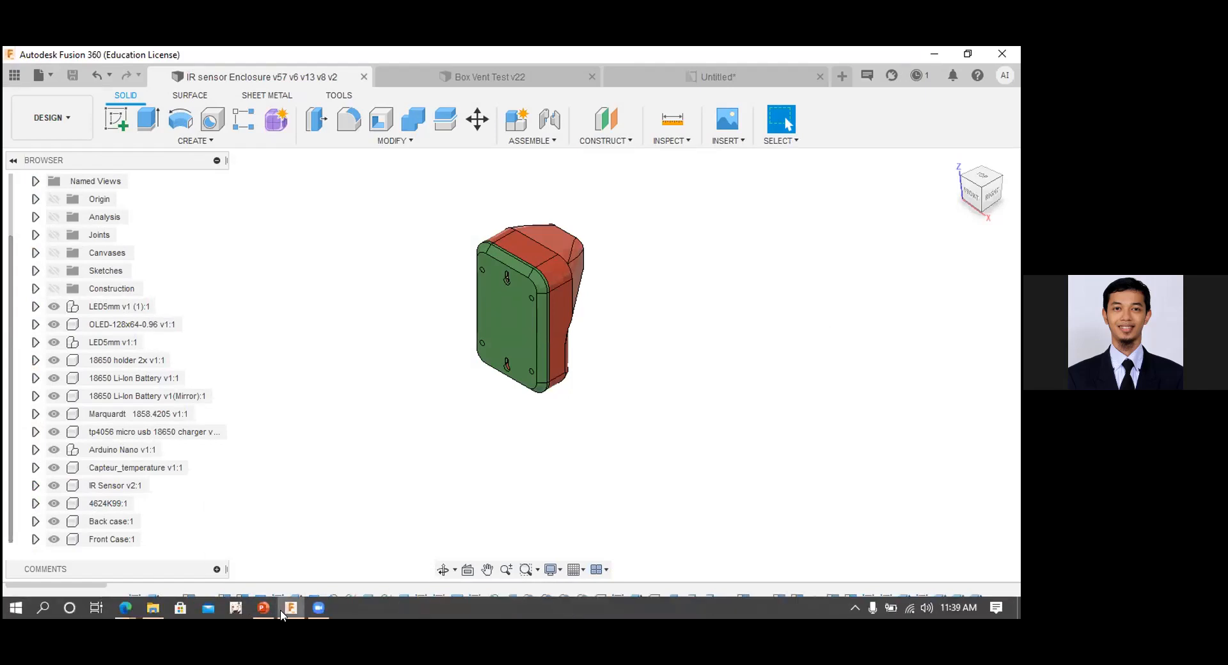
mouse_move(282, 615)
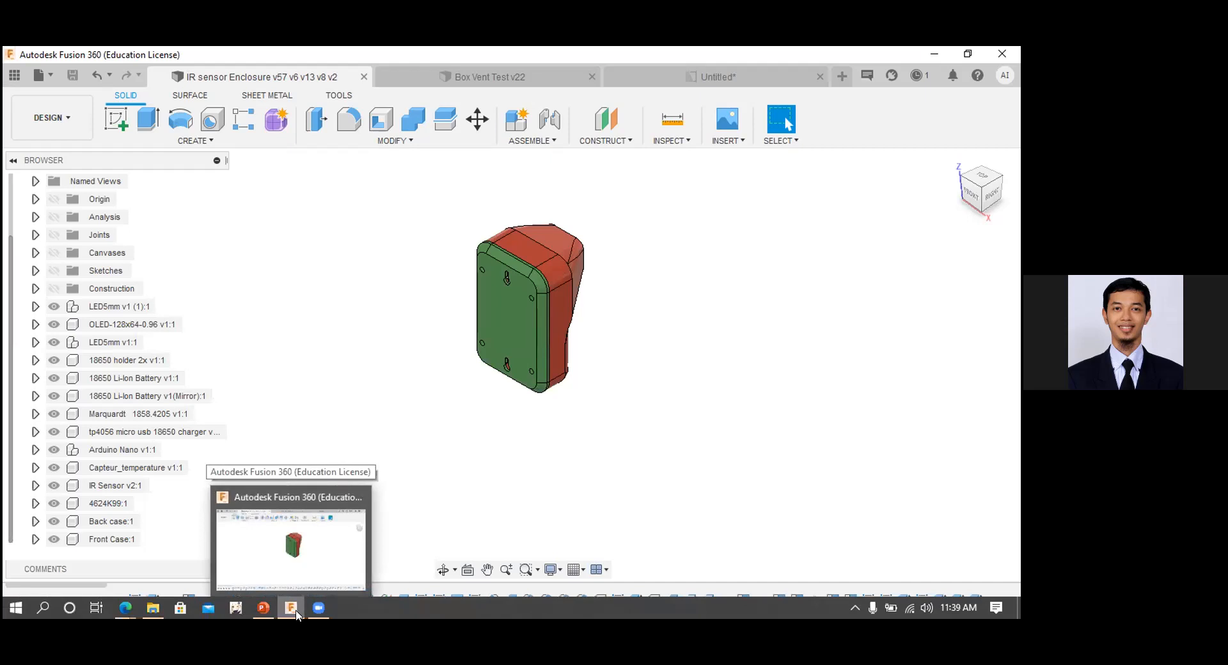